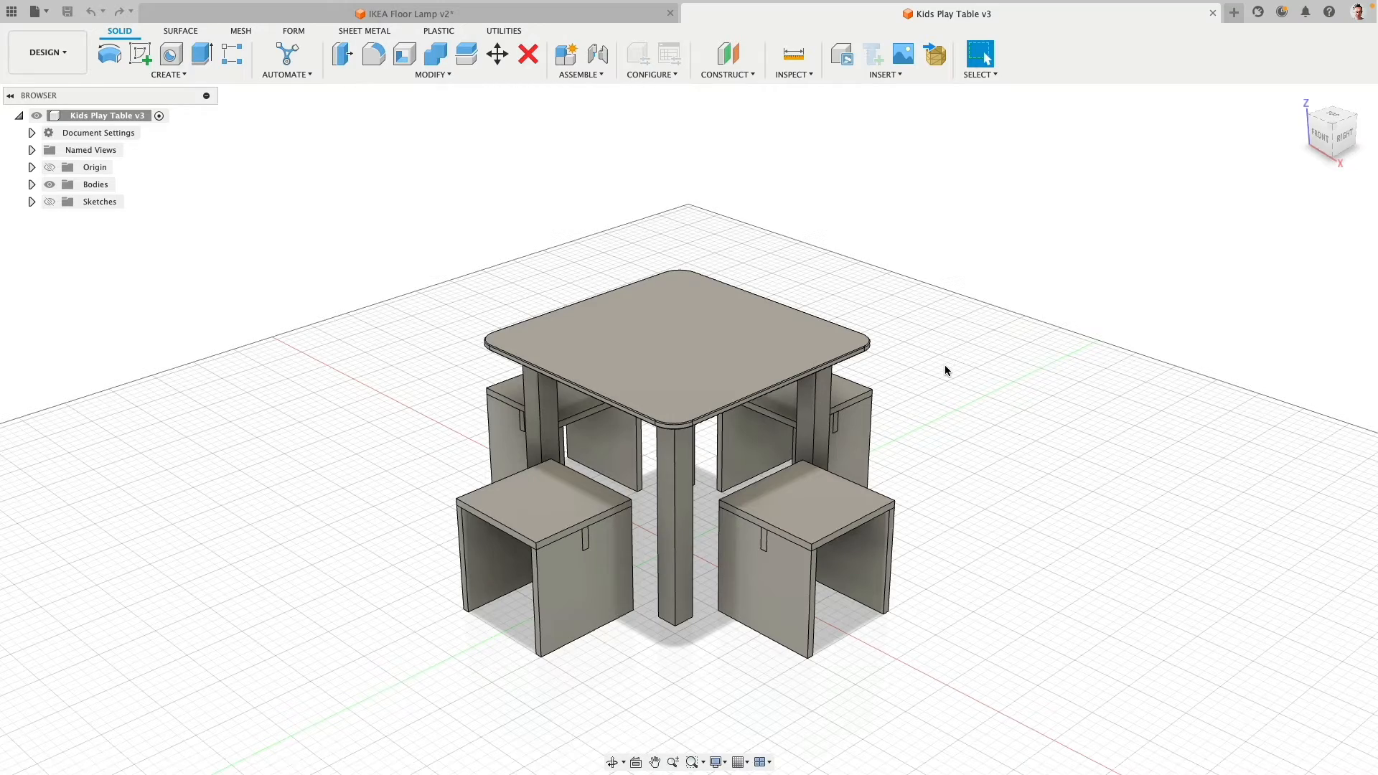
- Switch to the IKEA Floor Lamp design and check the project files' options for inserting the Kids Play Table
{"action": "middle_click_drag", "start_coordinate": [948, 386], "coordinate": [963, 415], "text": "shift"}
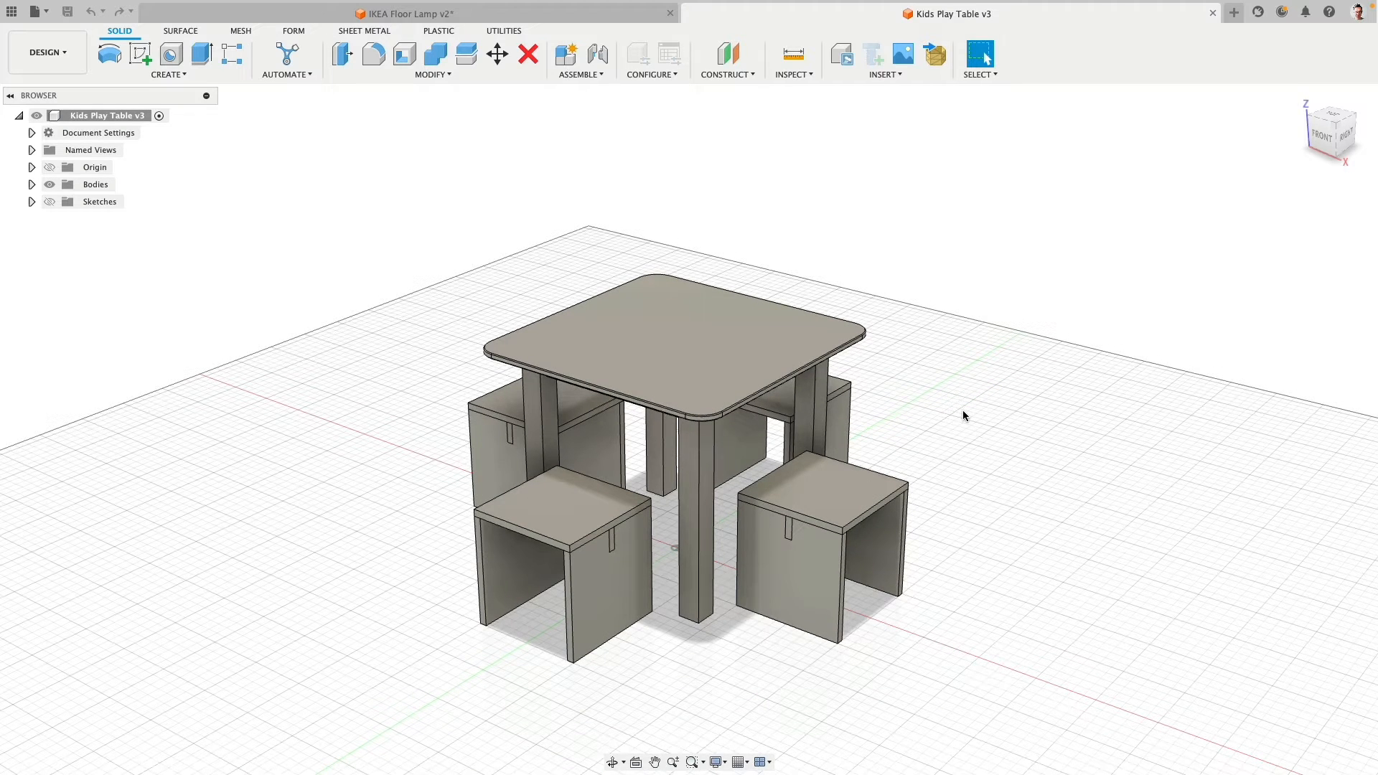
{"action": "left_click", "coordinate": [304, 21]}
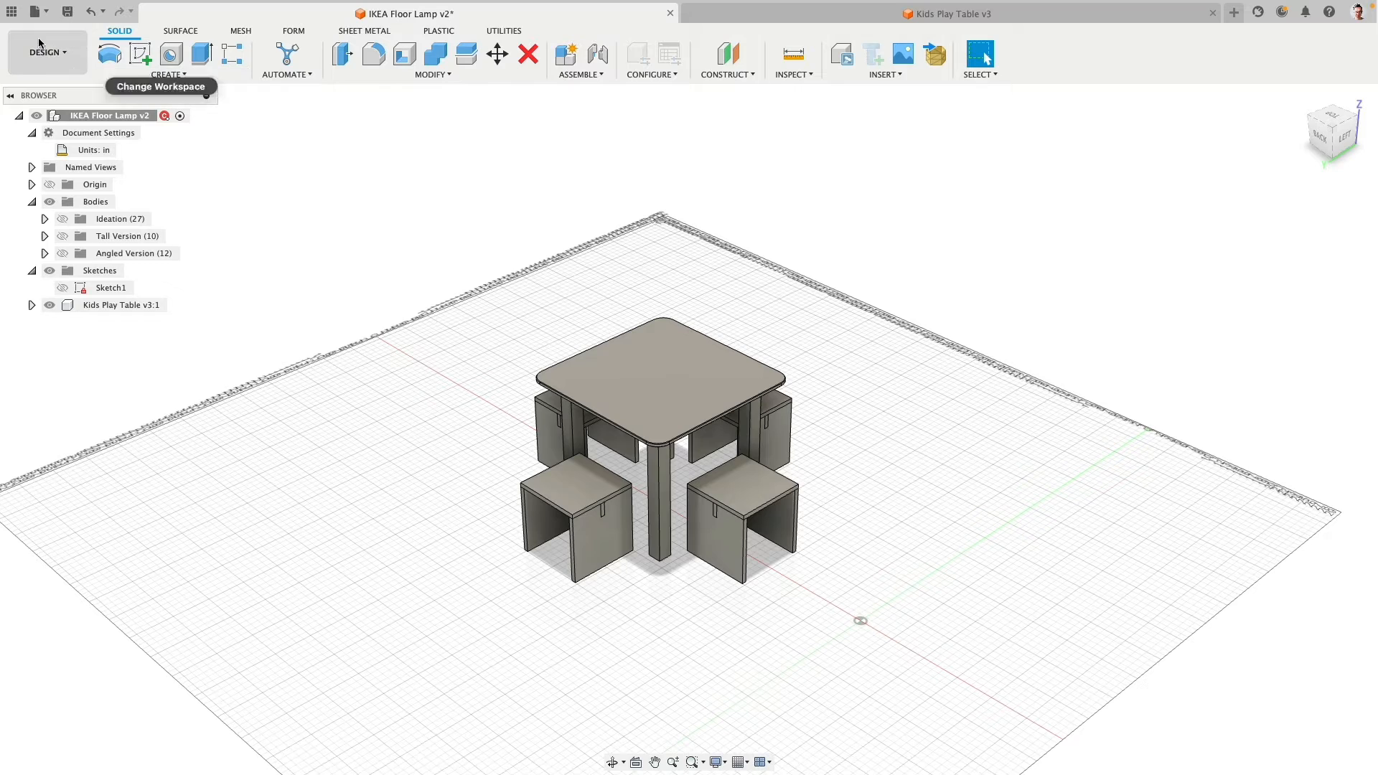
{"action": "left_click", "coordinate": [11, 11]}
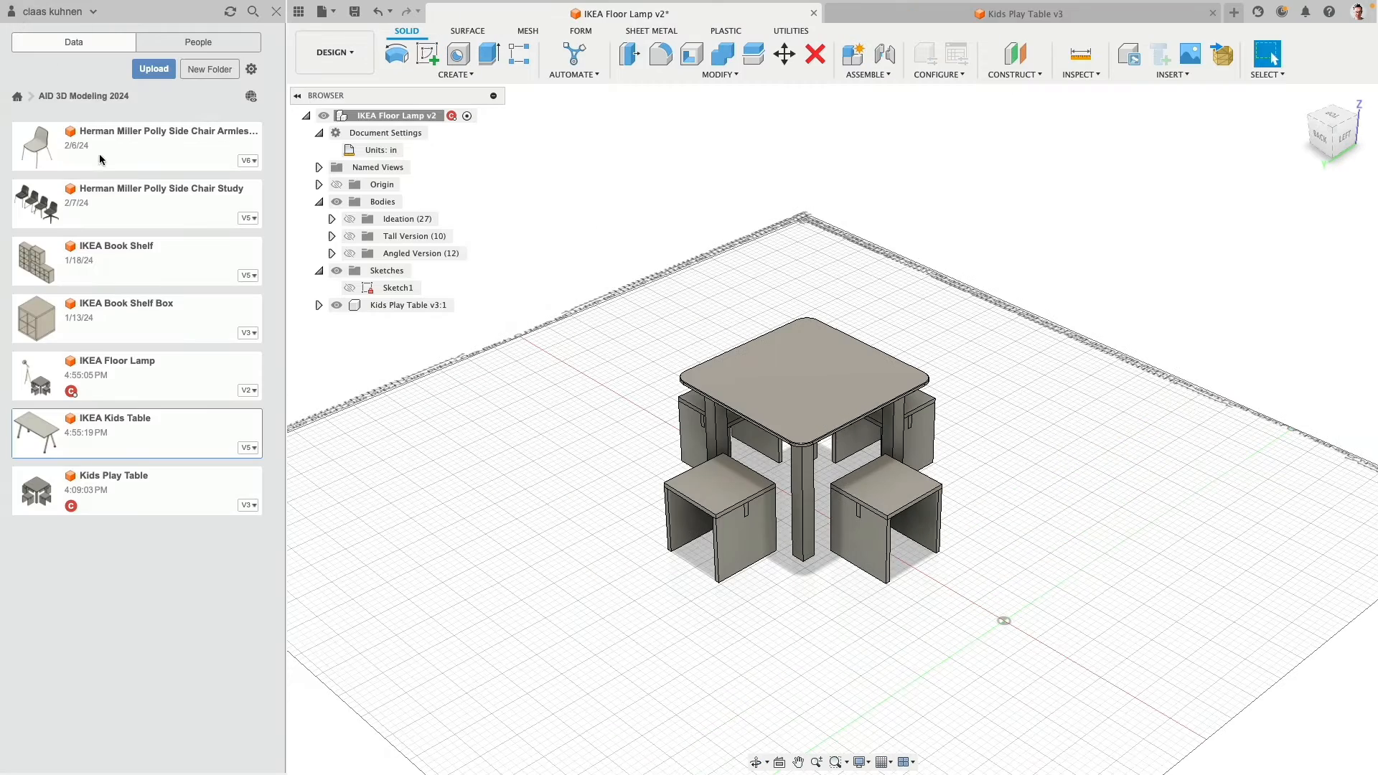
{"action": "right_click", "coordinate": [130, 427]}
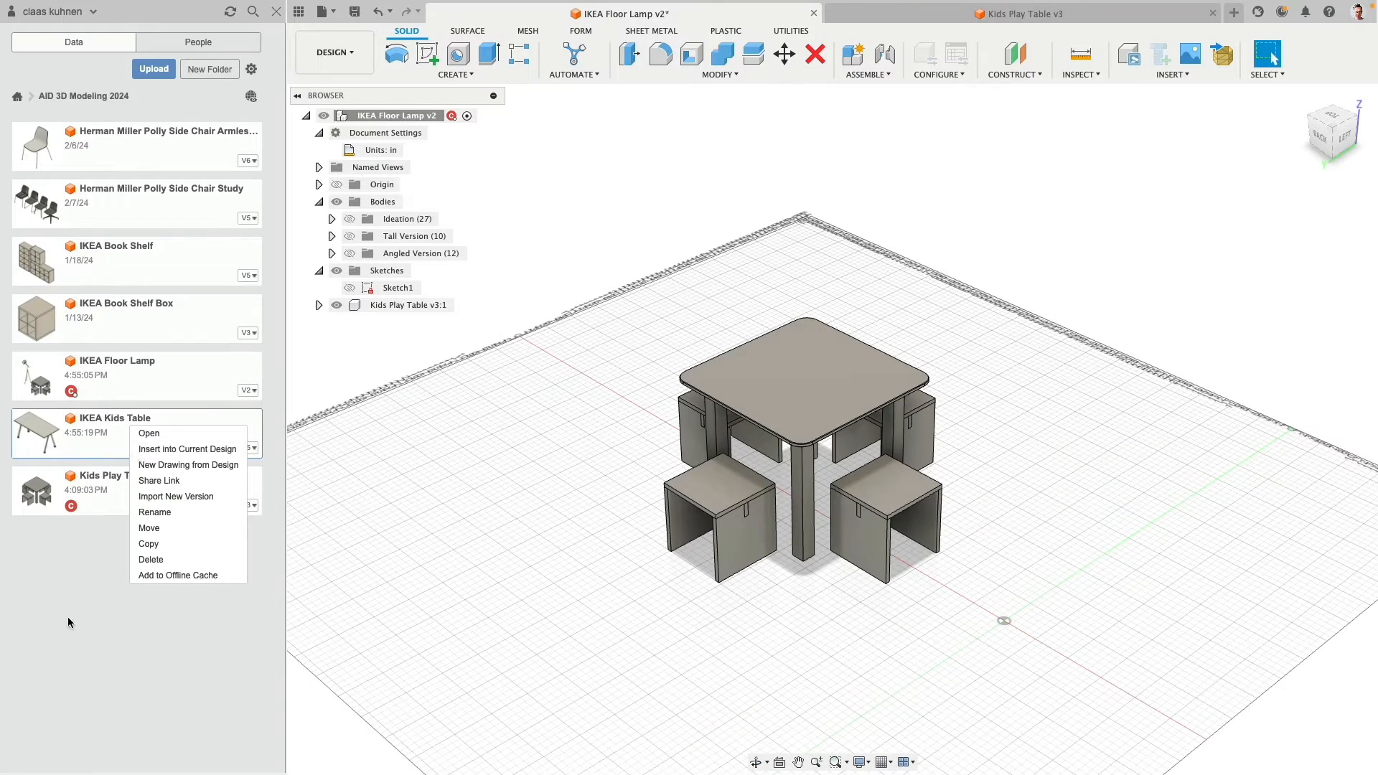
{"action": "left_click", "coordinate": [124, 488]}
{"action": "right_click", "coordinate": [126, 489]}
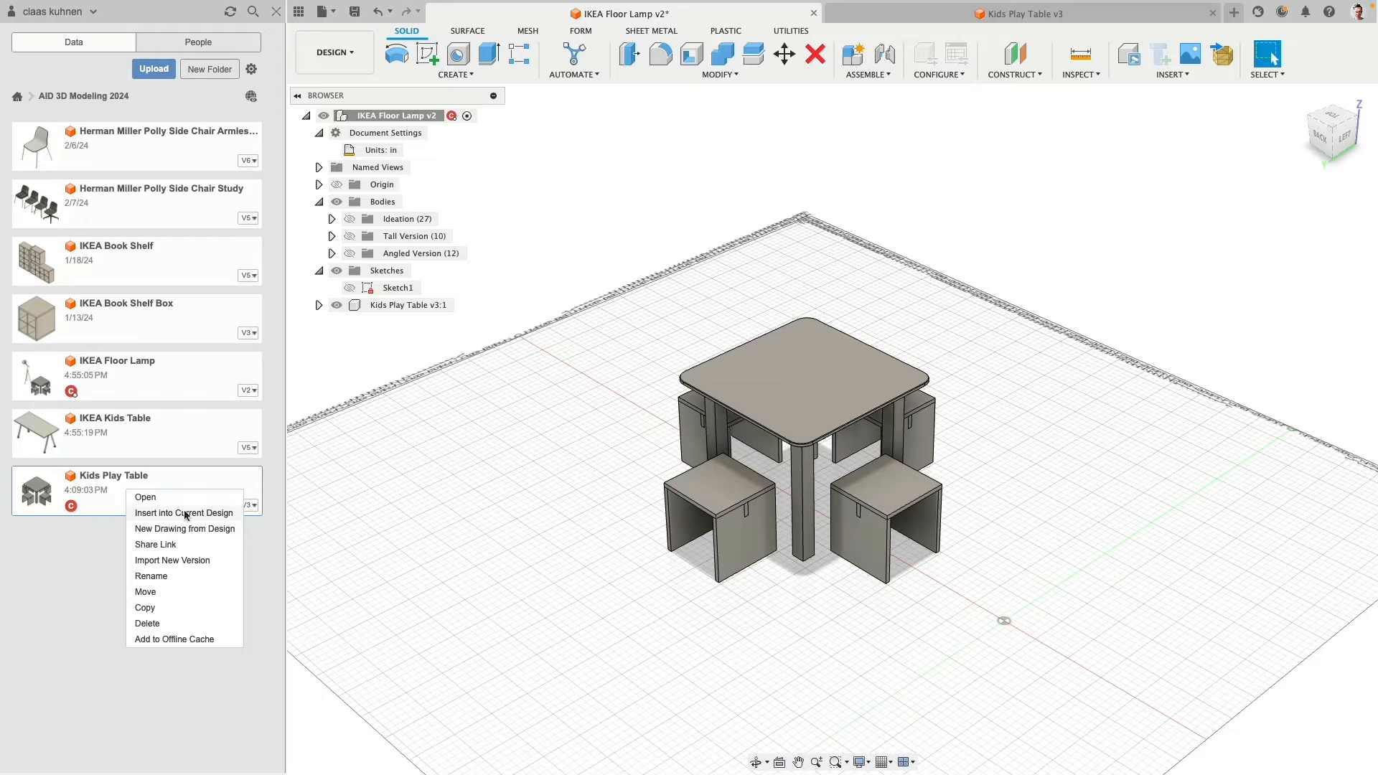
{"action": "left_click", "coordinate": [140, 515]}
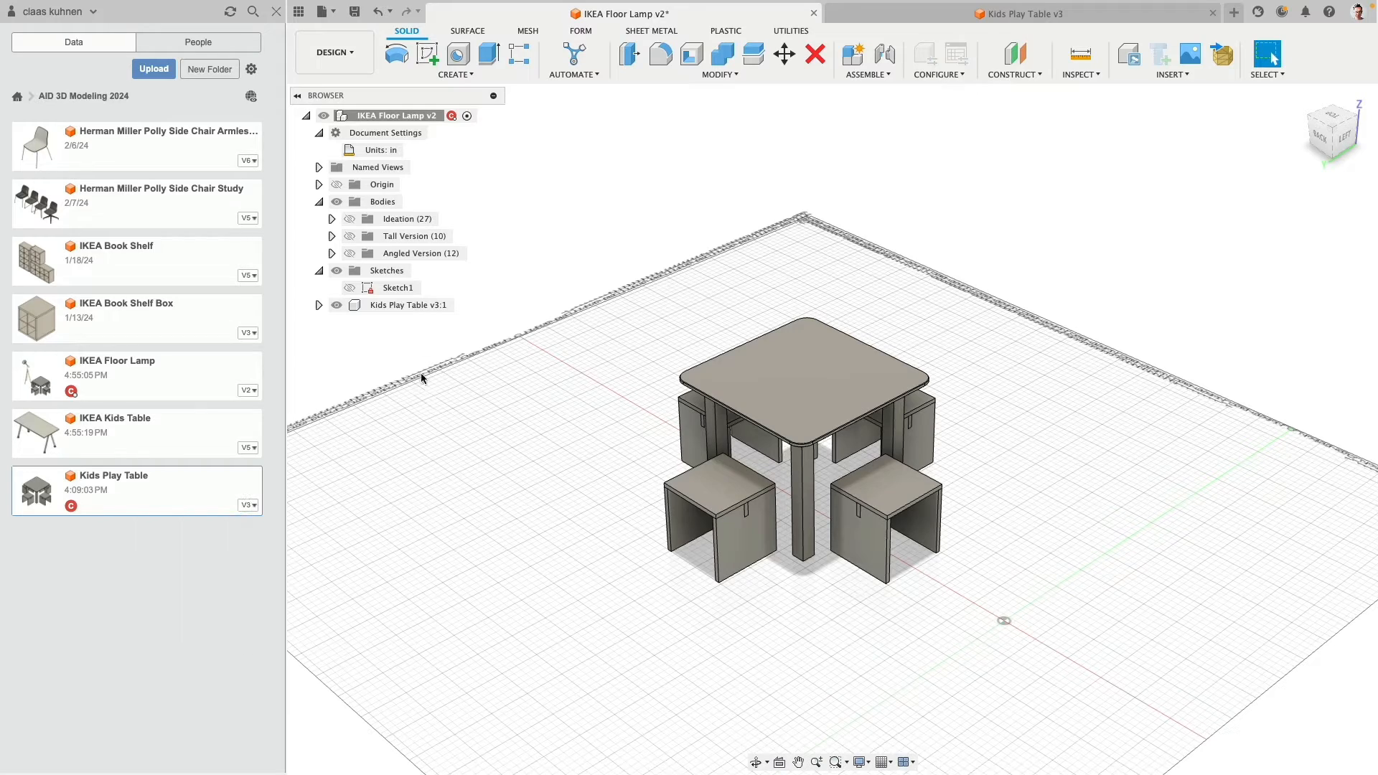
{"action": "left_click", "coordinate": [299, 12]}
- Show Sketch1 and examine the floor lamp's profile lines beside the play table from the back and front
{"action": "left_click", "coordinate": [65, 290]}
{"action": "left_click", "coordinate": [63, 288]}
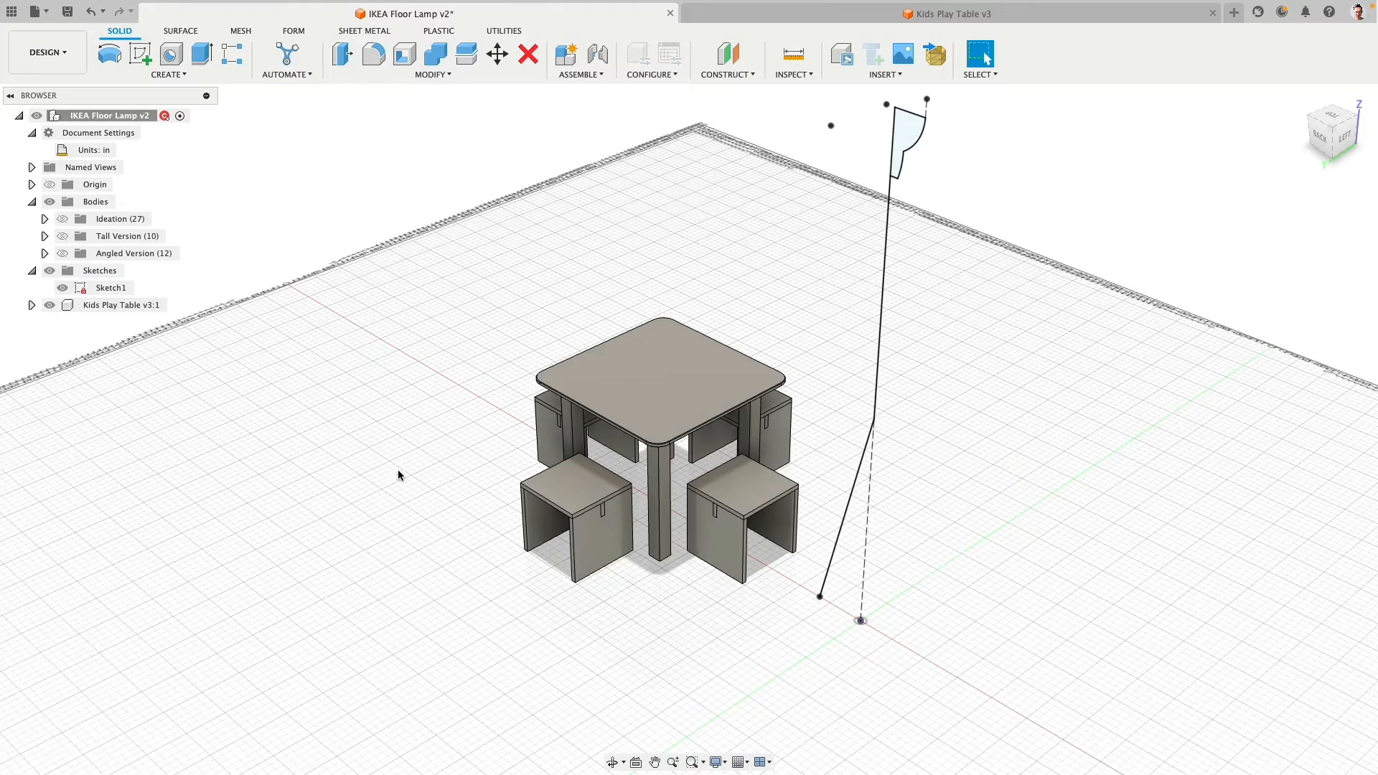
{"action": "mouse_move", "coordinate": [399, 477]}
{"action": "middle_mouse_down", "text": "shift"}
{"action": "mouse_move", "coordinate": [437, 431]}
{"action": "mouse_move", "coordinate": [462, 316]}
{"action": "mouse_move", "coordinate": [453, 470]}
{"action": "middle_mouse_up", "text": "shift"}
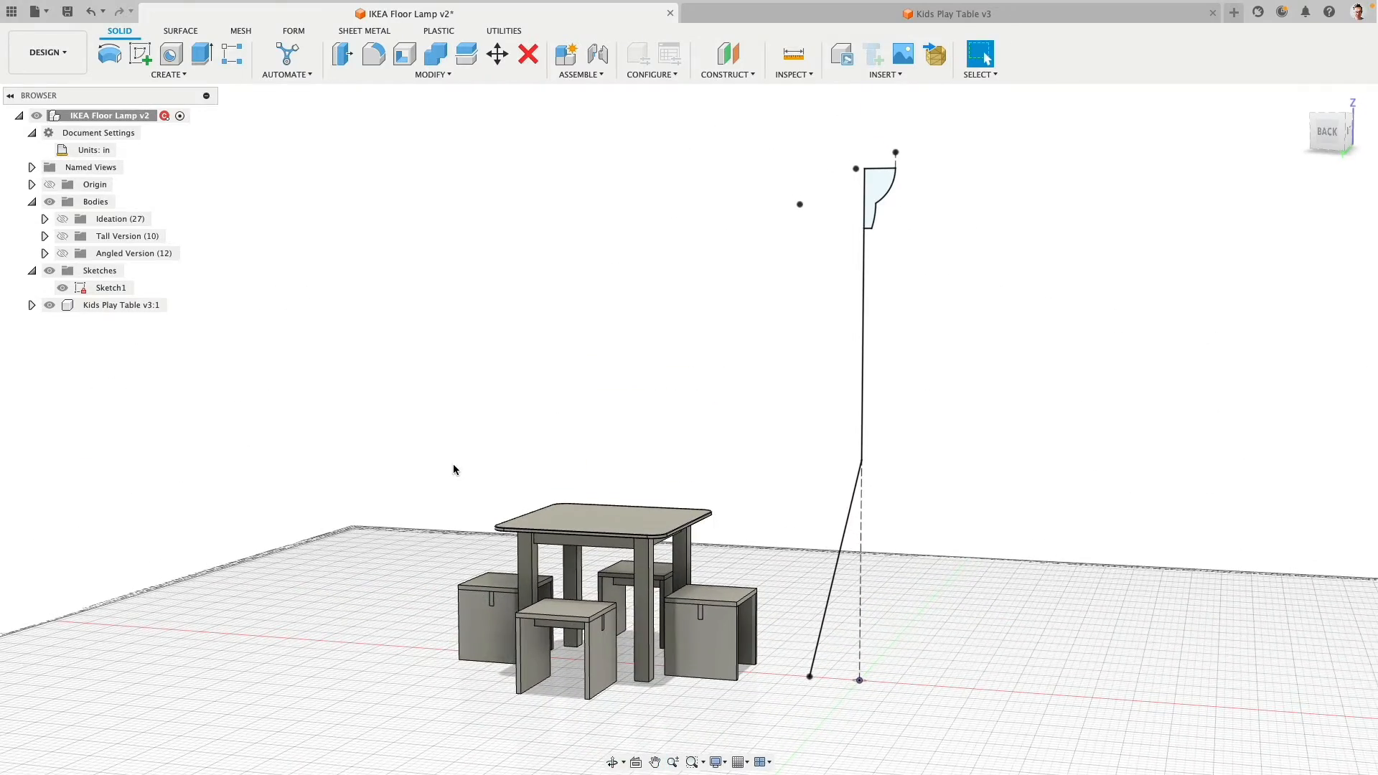
{"action": "mouse_move", "coordinate": [945, 449]}
{"action": "middle_mouse_down", "text": "shift"}
{"action": "mouse_move", "coordinate": [938, 433]}
{"action": "mouse_move", "coordinate": [730, 441]}
{"action": "middle_mouse_up", "text": "shift"}
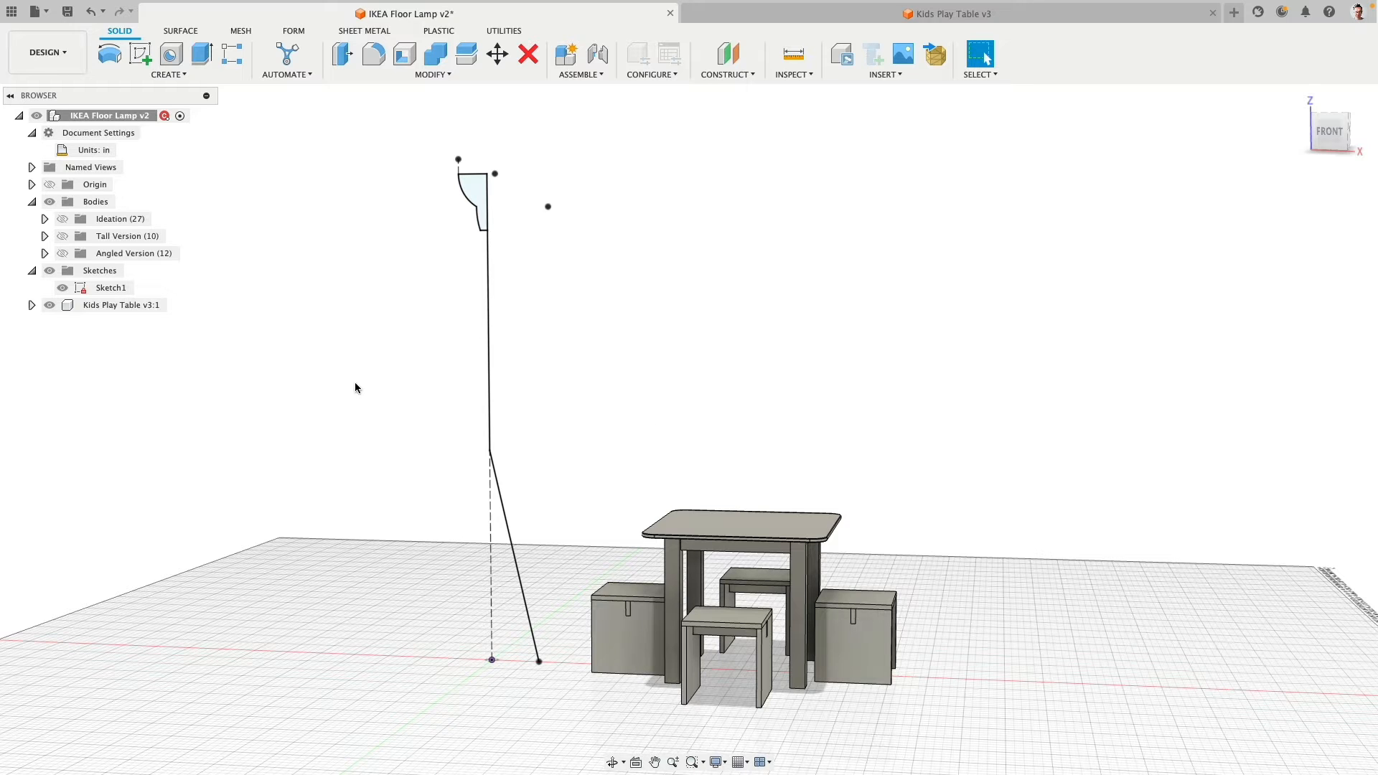
- Show the Ideation bodies, hide Sketch1, and examine the row of lamp variants beside the play table
{"action": "left_click", "coordinate": [62, 220]}
{"action": "left_click", "coordinate": [62, 220]}
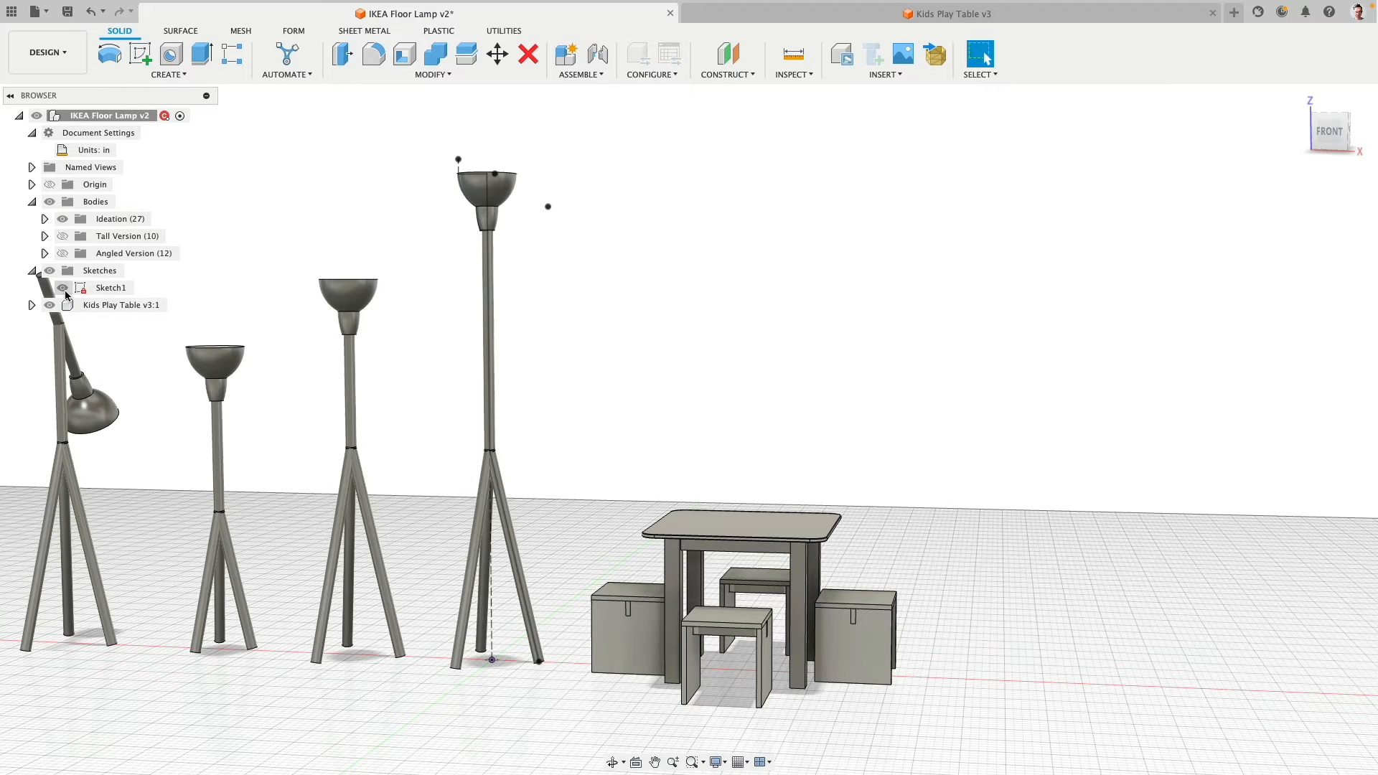
{"action": "left_click", "coordinate": [63, 288]}
{"action": "middle_click_drag", "start_coordinate": [423, 253], "coordinate": [740, 252]}
{"action": "middle_click_drag", "start_coordinate": [514, 259], "coordinate": [704, 283]}
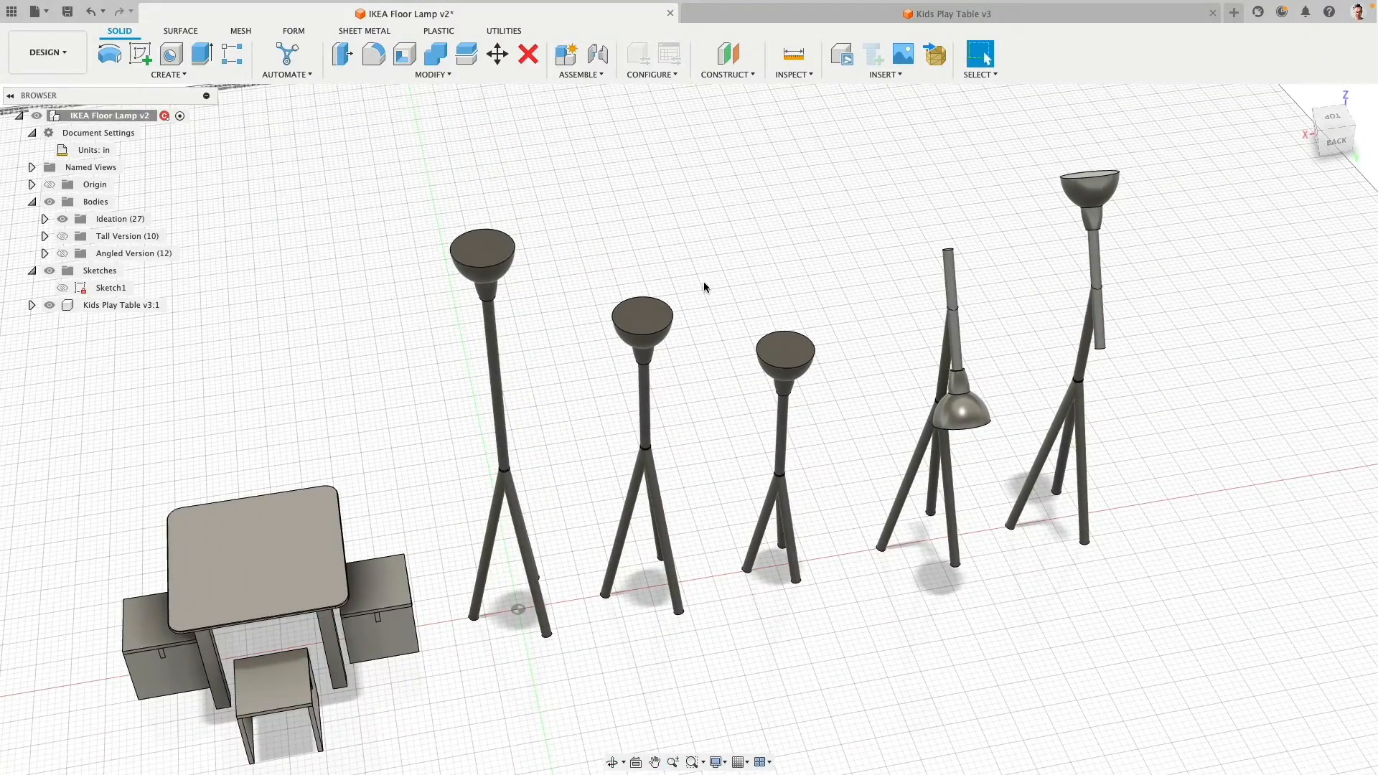
- Hide the Ideation bodies and briefly show the Tall Version lamp before hiding it again
{"action": "left_click", "coordinate": [62, 219]}
{"action": "left_click", "coordinate": [63, 236]}
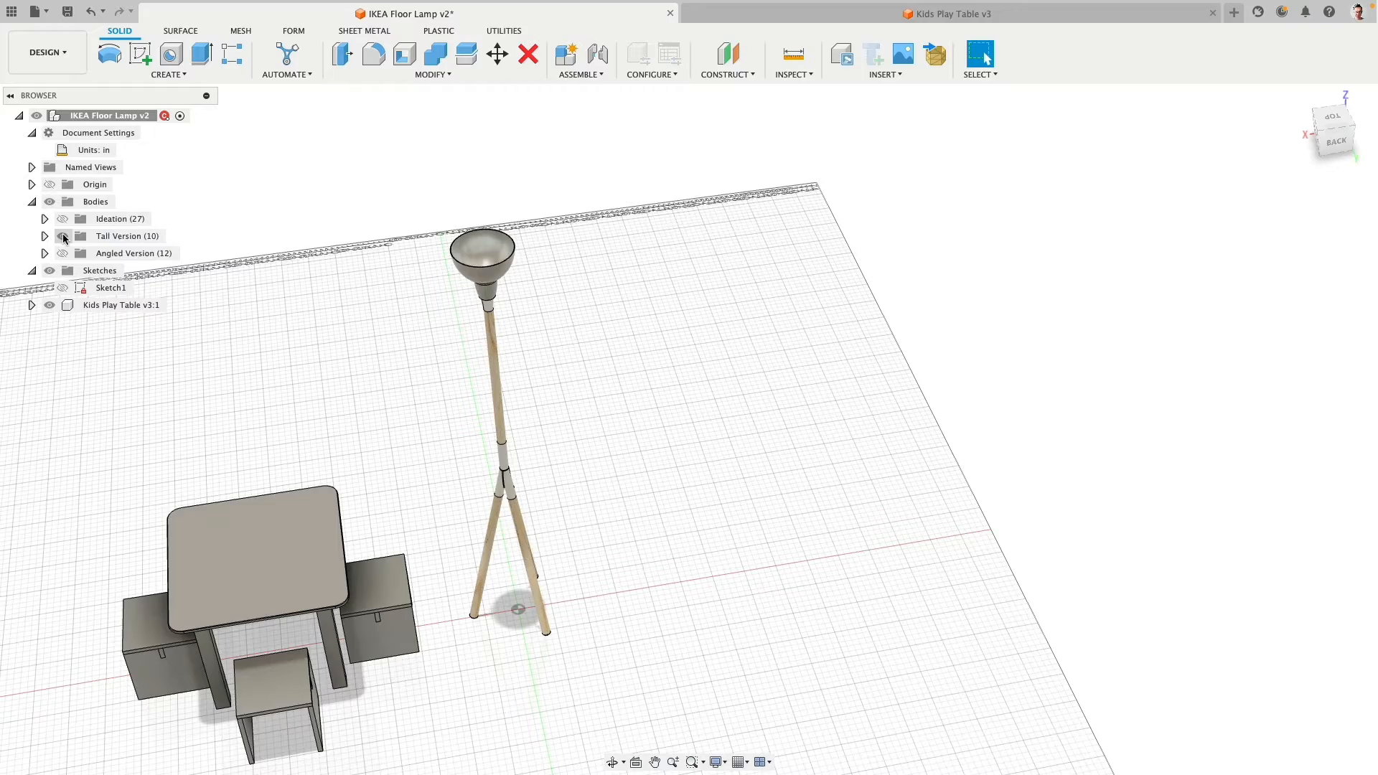
{"action": "left_click", "coordinate": [64, 236]}
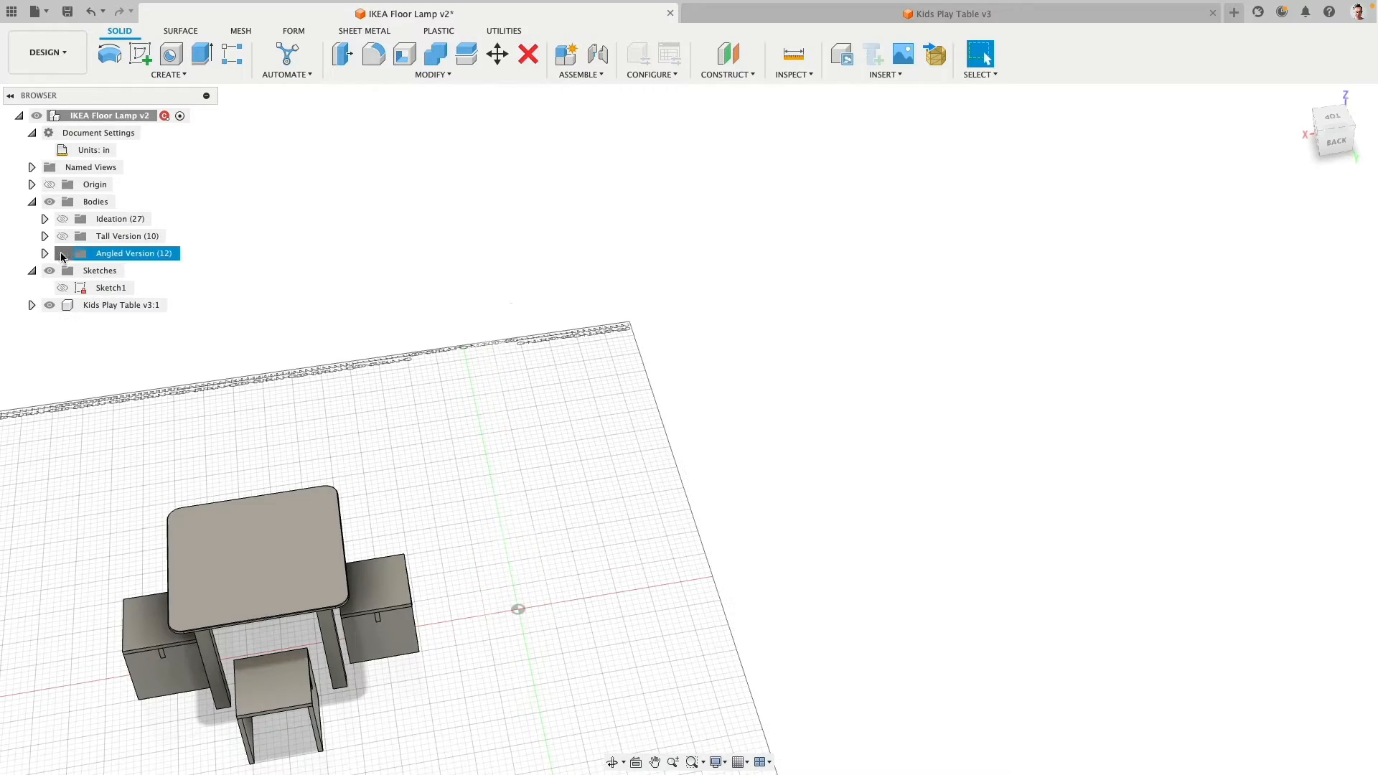
- Show the Angled Version bodies and examine the lamp's joints up close and its scale beside the play table
{"action": "left_click", "coordinate": [63, 254]}
{"action": "middle_click_drag", "start_coordinate": [553, 467], "coordinate": [561, 328], "text": "shift"}
{"action": "scroll", "coordinate": [561, 328], "scroll_direction": "up", "scroll_amount": 4}
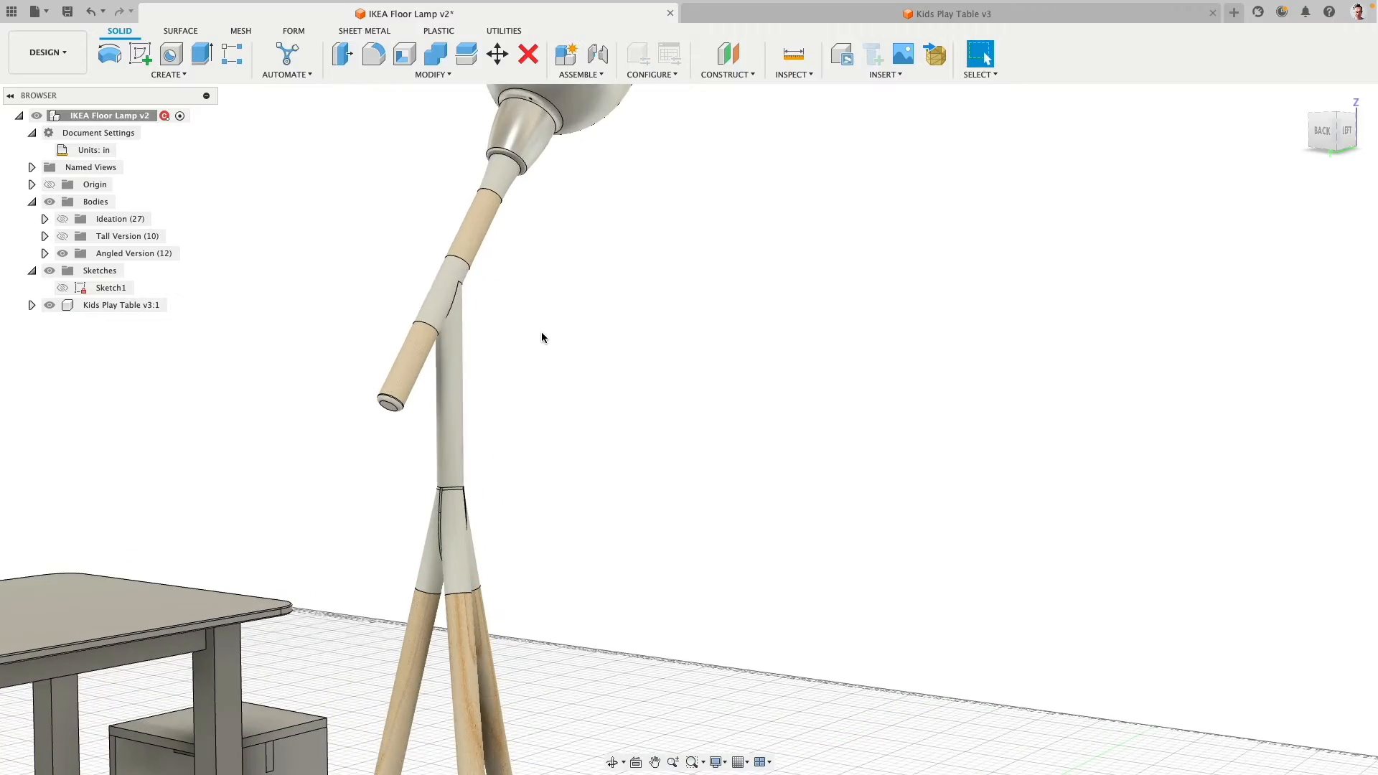
{"action": "scroll", "coordinate": [542, 337], "scroll_direction": "down", "scroll_amount": 2}
{"action": "scroll", "coordinate": [541, 337], "scroll_direction": "down", "scroll_amount": 3}
{"action": "middle_click_drag", "start_coordinate": [542, 338], "coordinate": [678, 339], "text": "shift"}
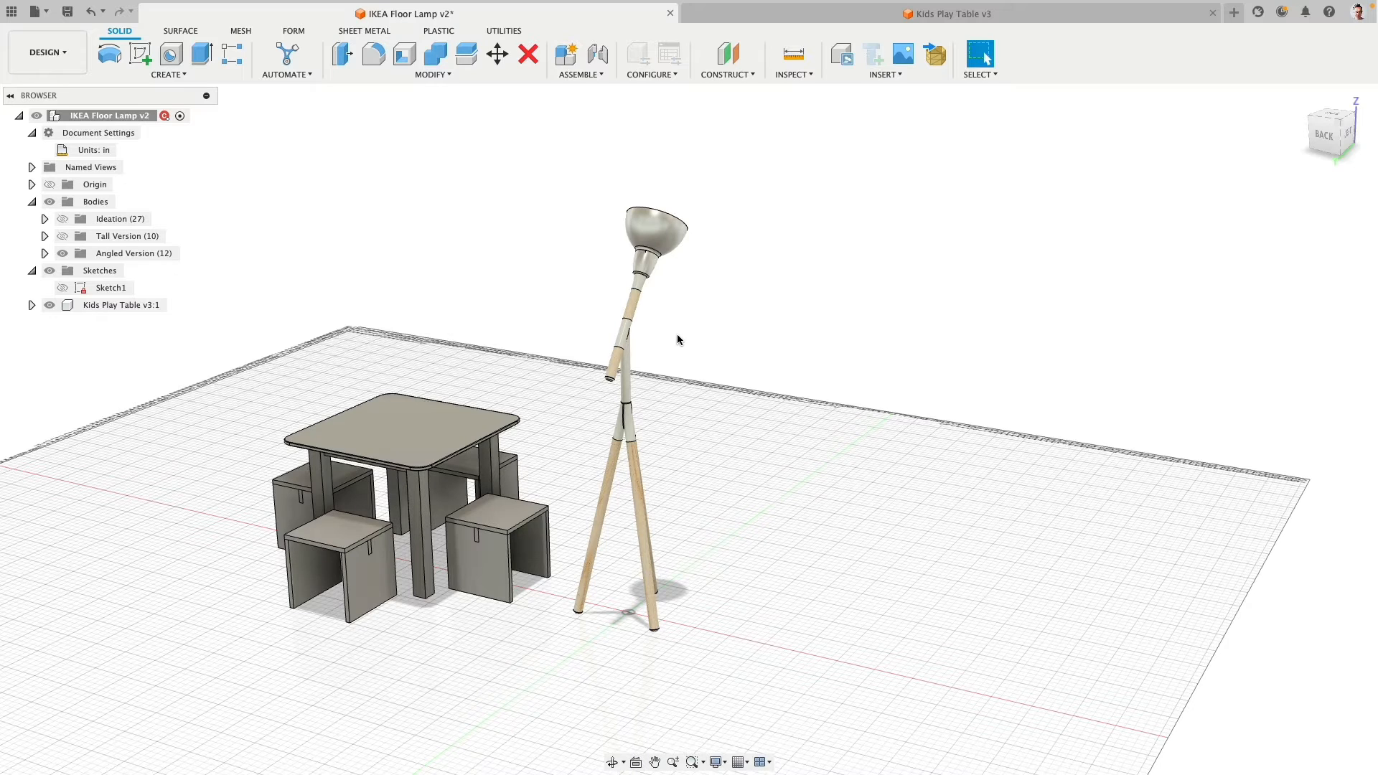
{"action": "middle_click_drag", "start_coordinate": [677, 333], "coordinate": [795, 331]}
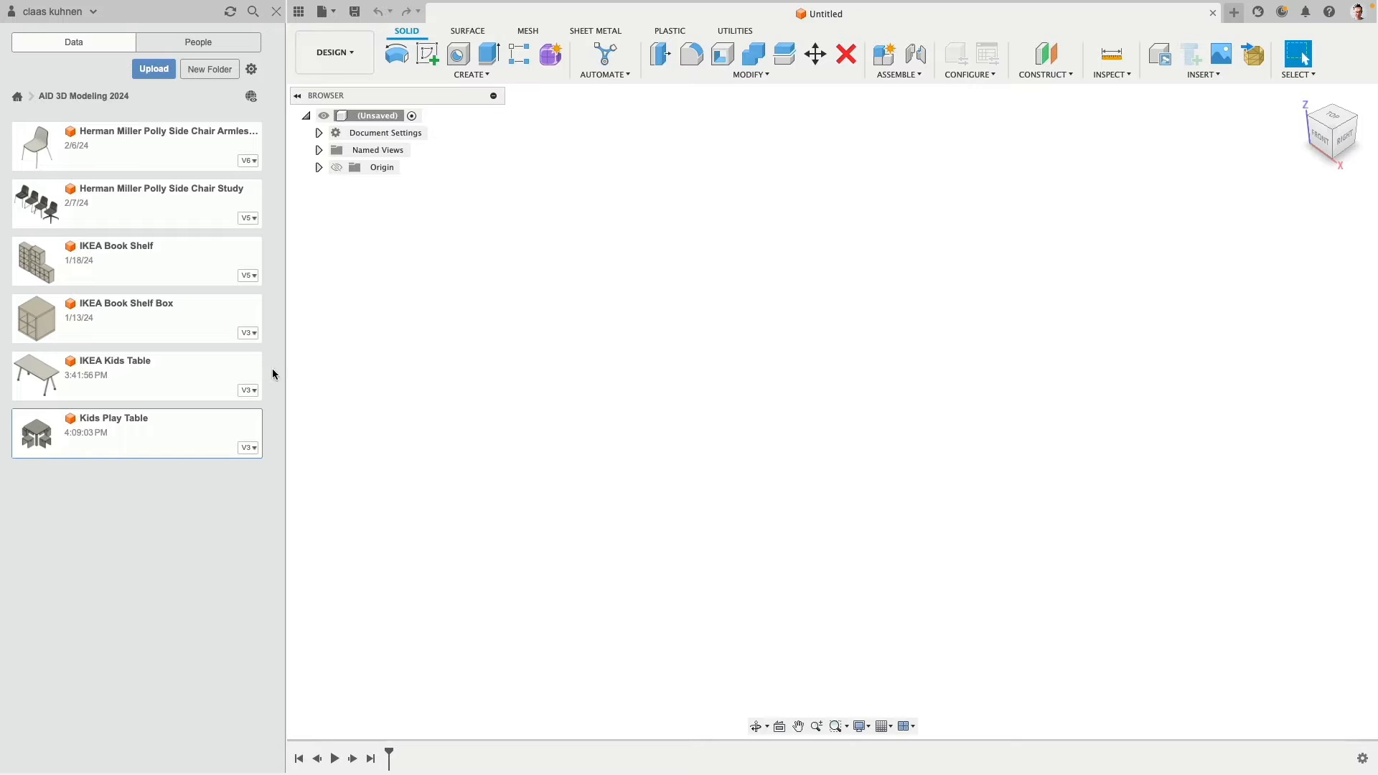
- Turn off design history capture for the new unsaved design, accepting the removal of its timeline
{"action": "right_click", "coordinate": [375, 118]}
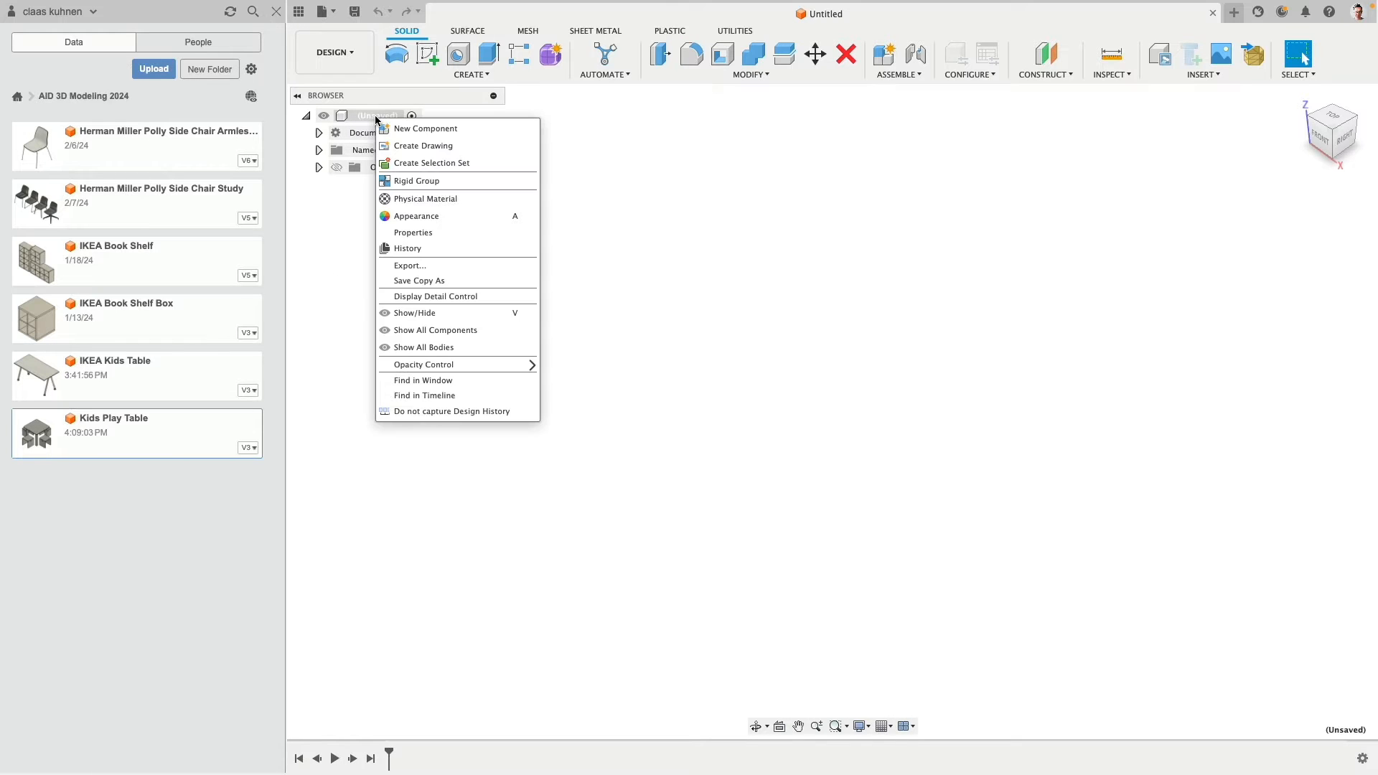
{"action": "left_click", "coordinate": [415, 414]}
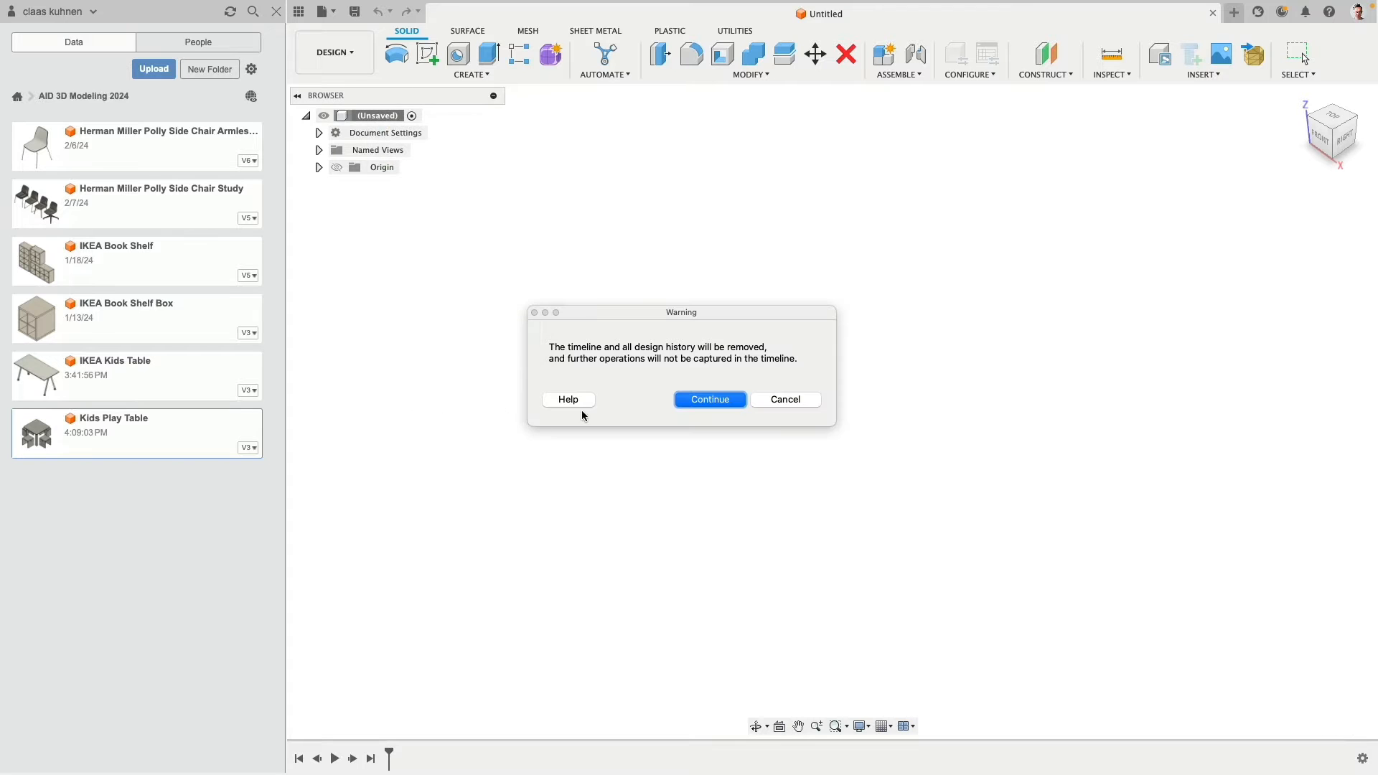
{"action": "left_click", "coordinate": [711, 400]}
- Change the new design's document units to inches
{"action": "left_click", "coordinate": [320, 133]}
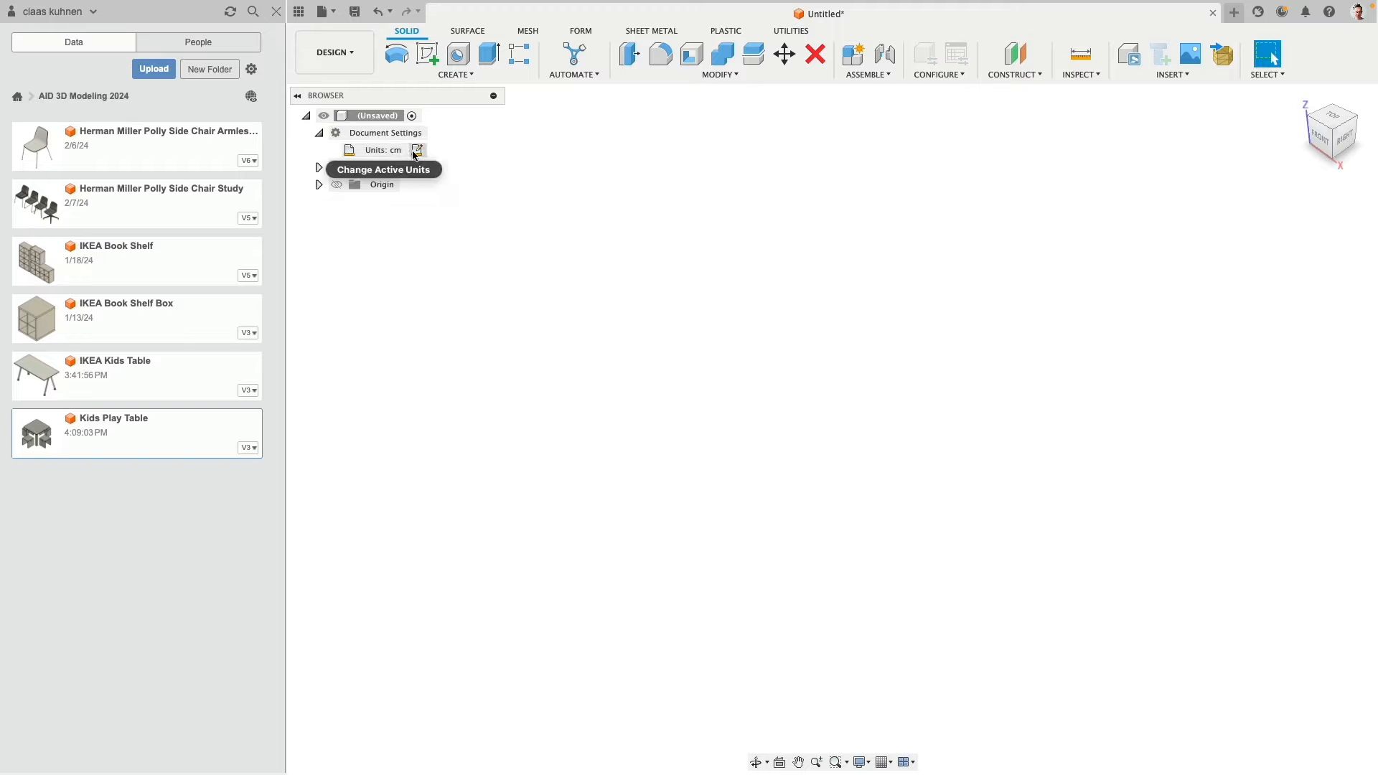
{"action": "left_click", "coordinate": [416, 150]}
{"action": "left_click", "coordinate": [1305, 201]}
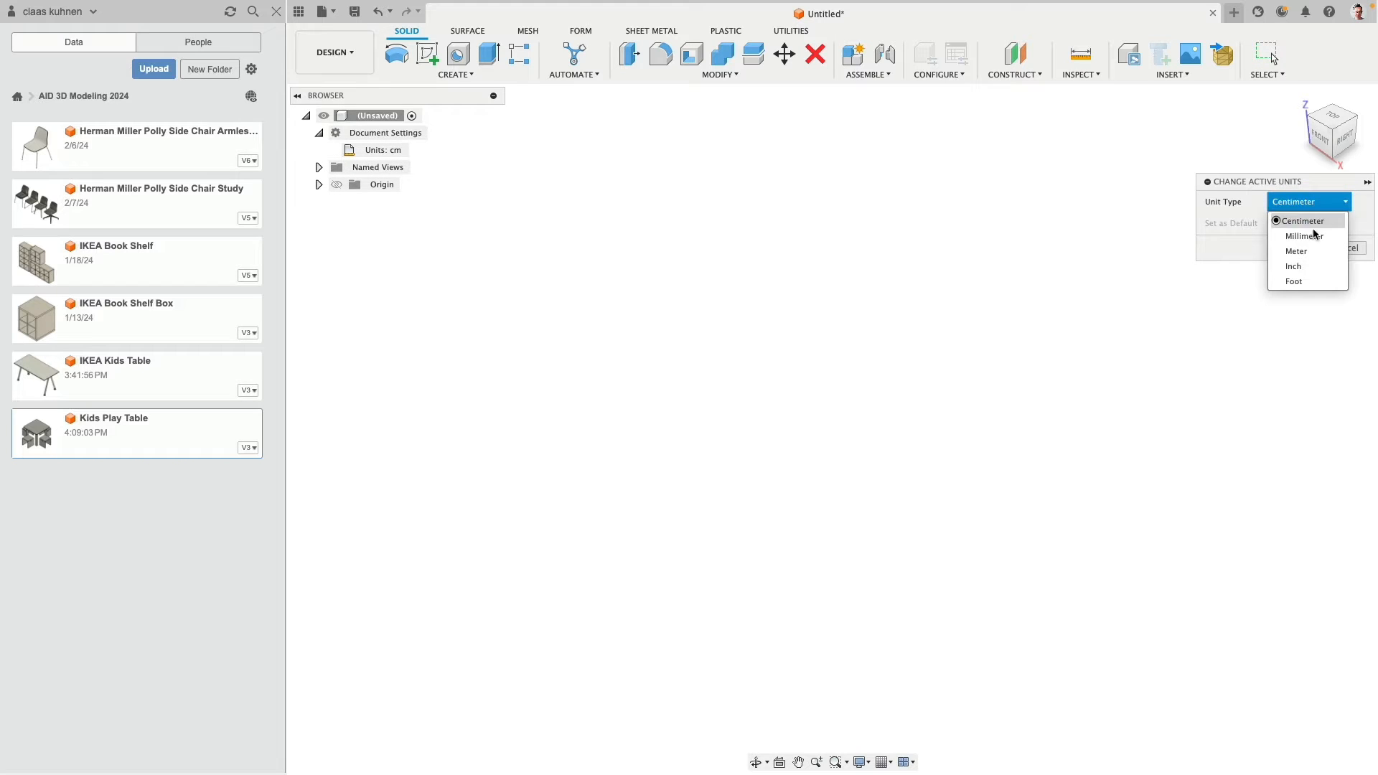
{"action": "left_click", "coordinate": [1320, 267]}
{"action": "left_click", "coordinate": [1298, 247]}
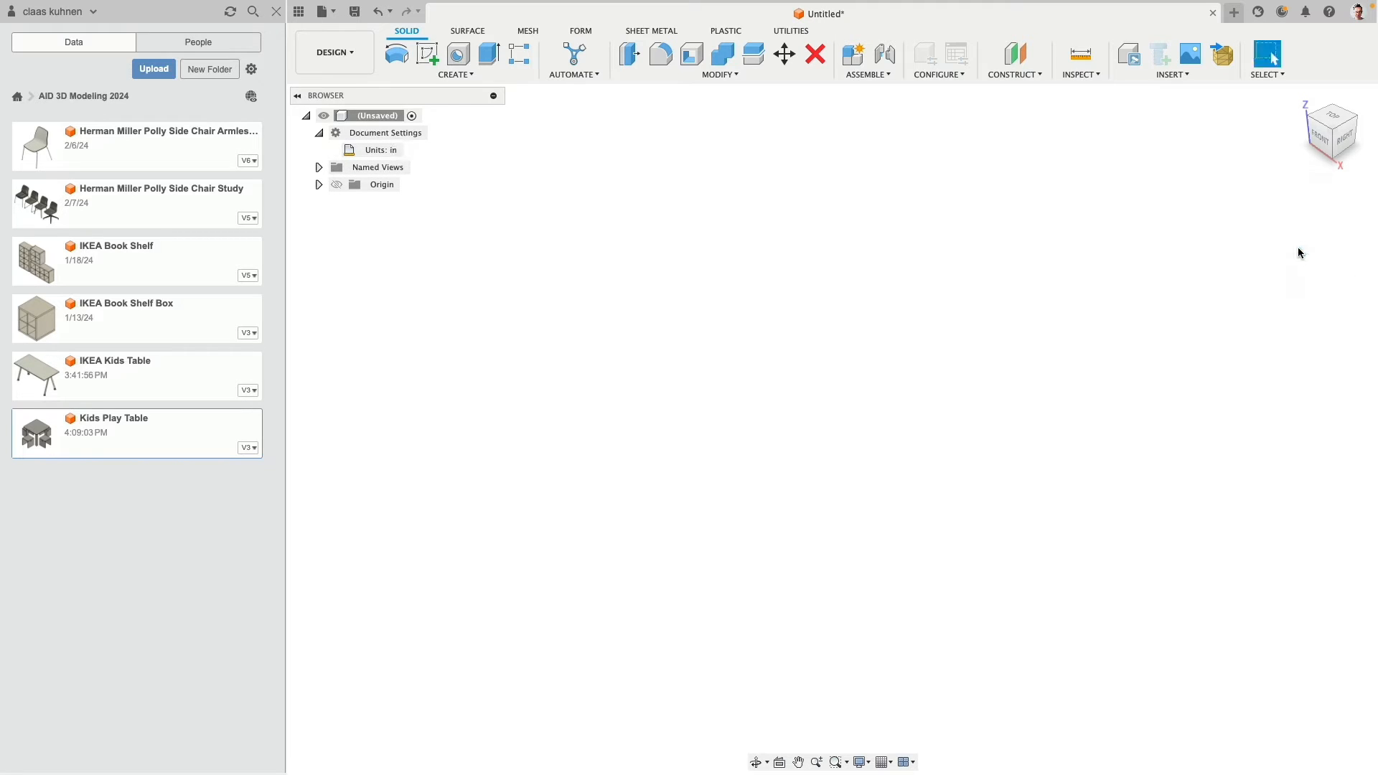
- Insert the Kids Play Table design into the current design at its default position
{"action": "right_click", "coordinate": [131, 434]}
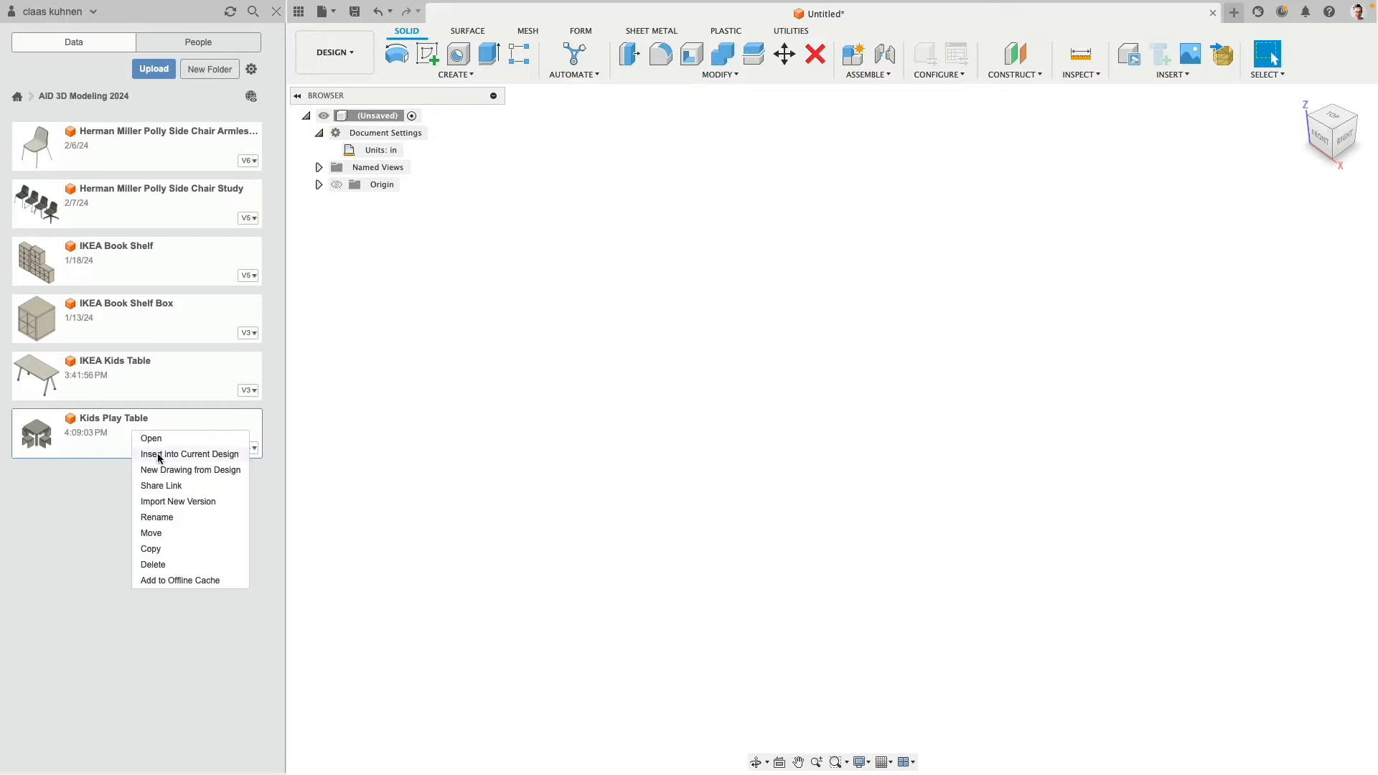
{"action": "left_click", "coordinate": [179, 458]}
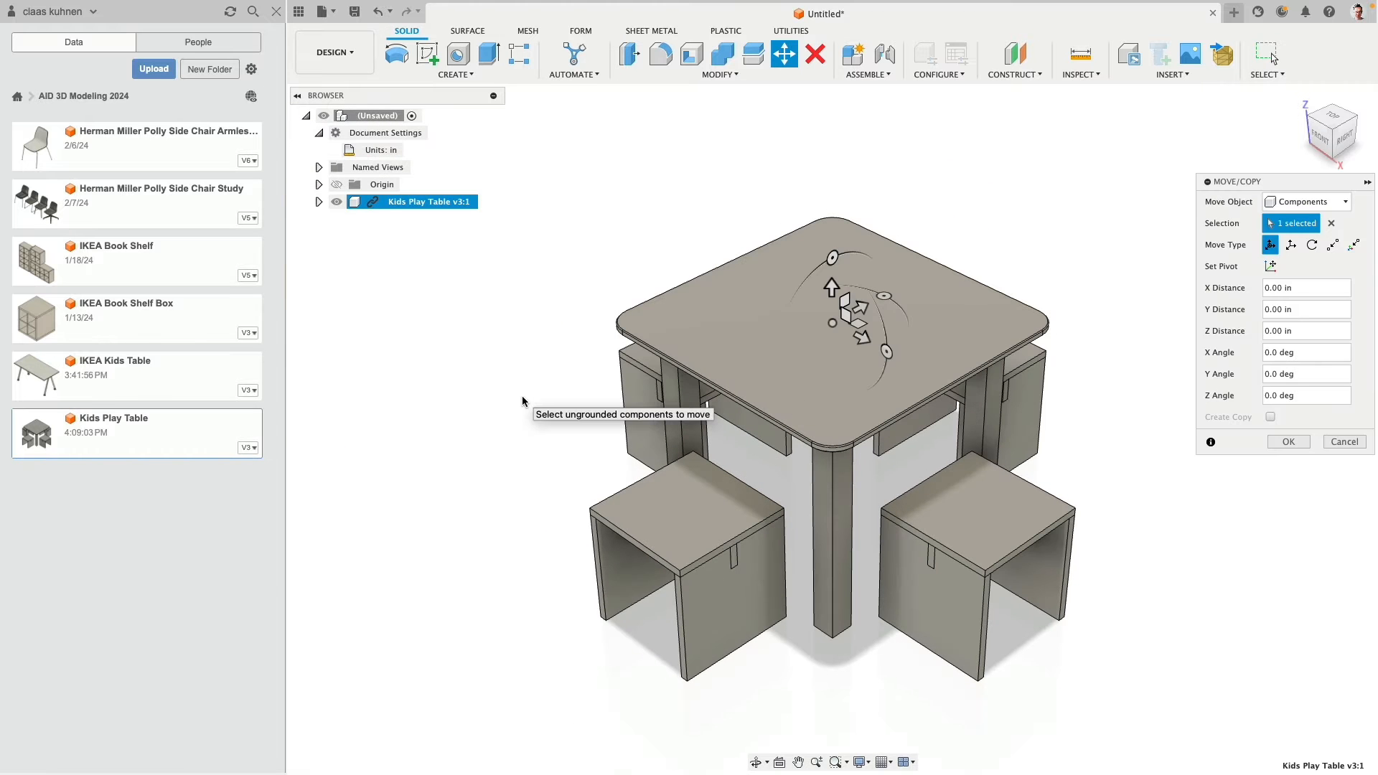
{"action": "left_click", "coordinate": [1288, 442]}
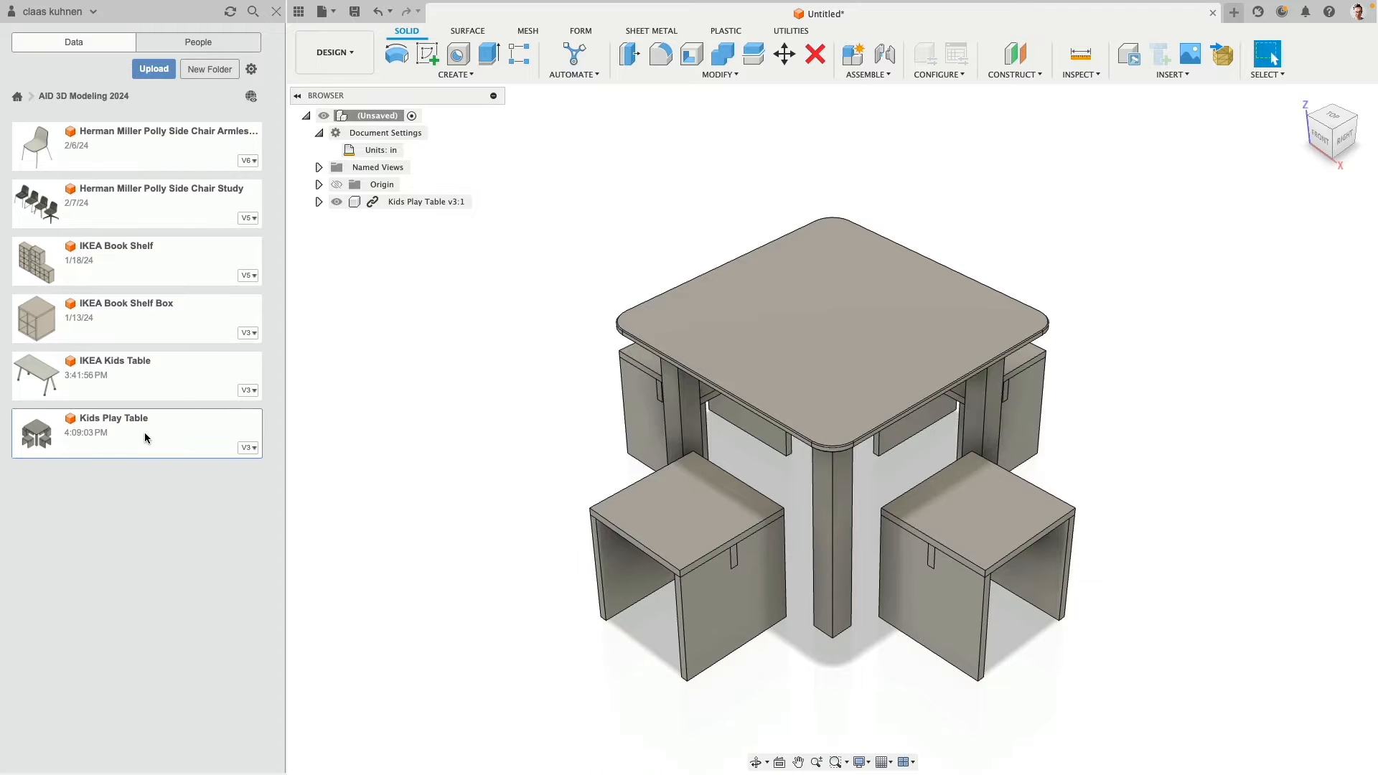
- Check the inserted Kids Play Table's bodies by toggling their visibility, and break the component's link to its source design
{"action": "left_click", "coordinate": [319, 201]}
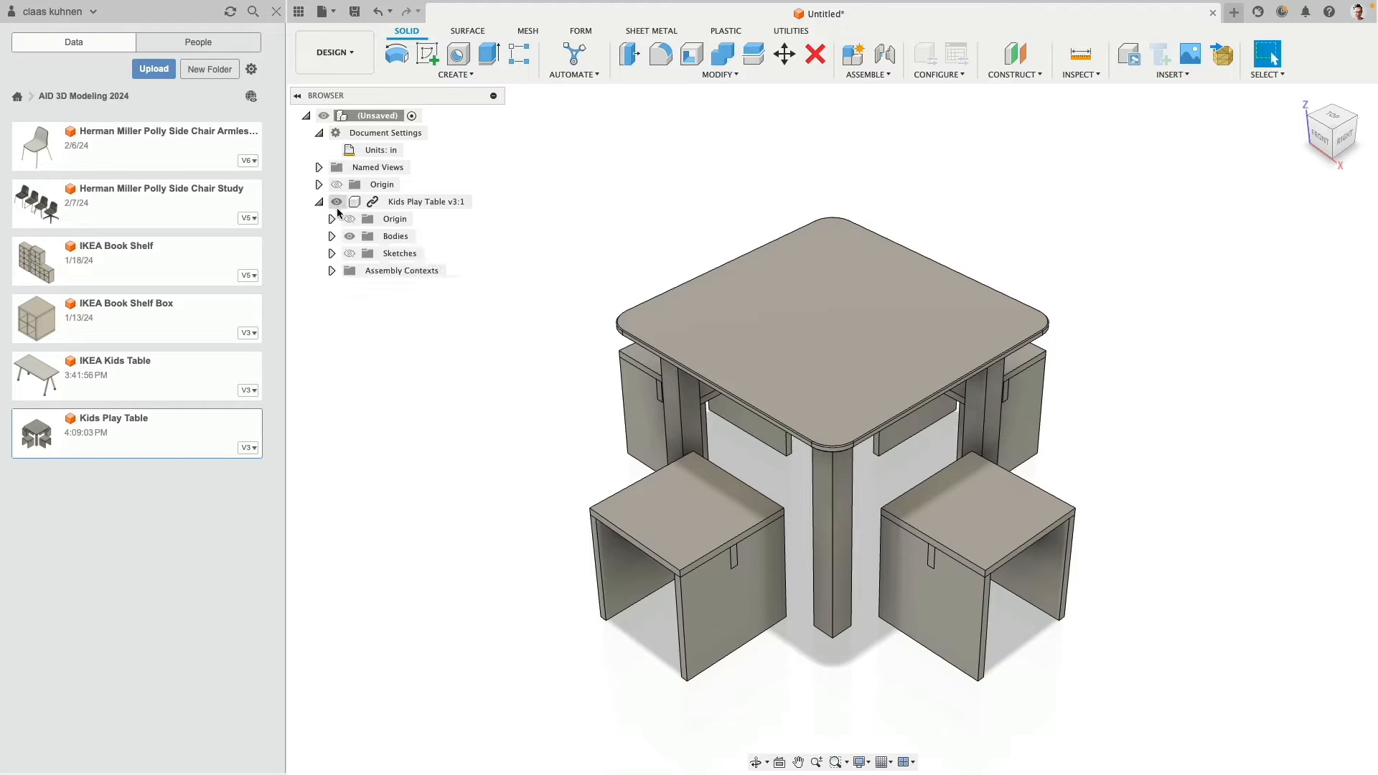
{"action": "left_click", "coordinate": [332, 236]}
{"action": "left_click", "coordinate": [349, 237]}
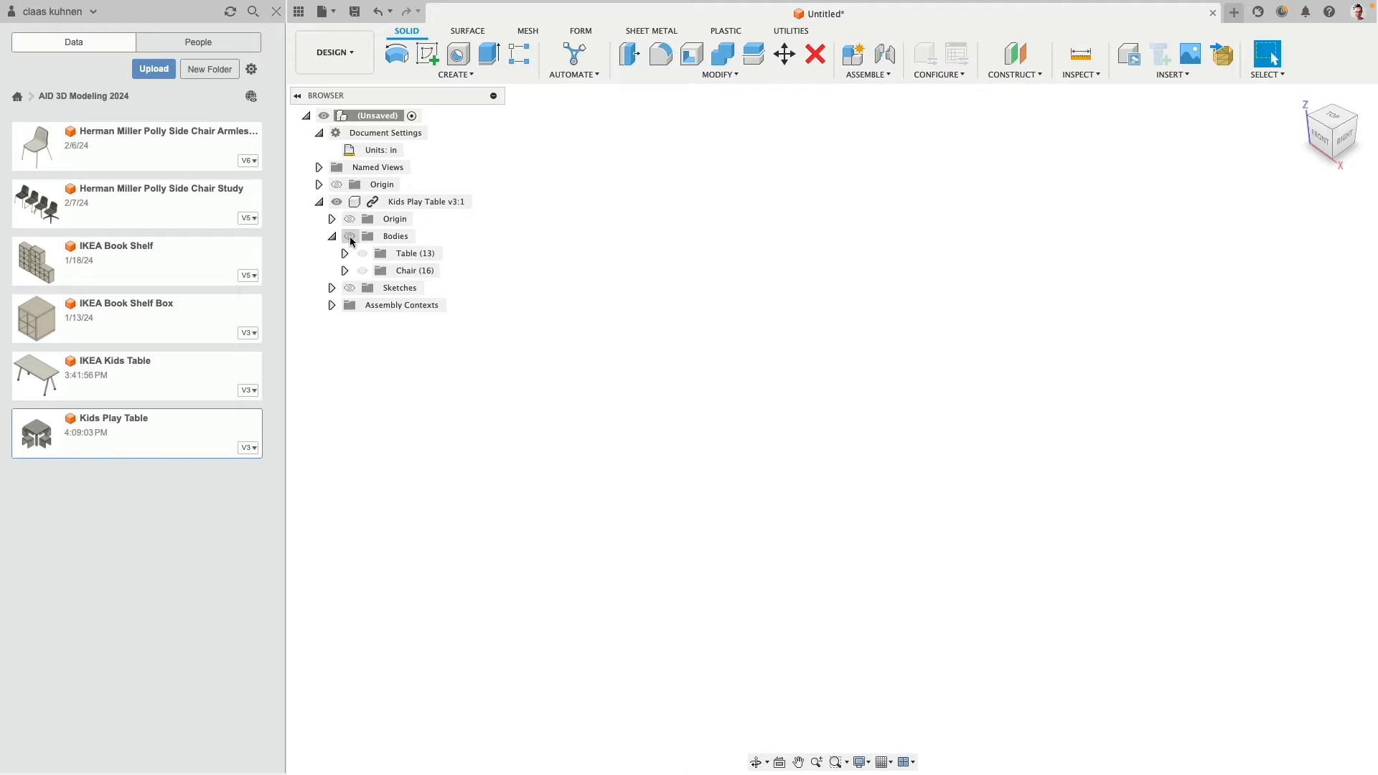
{"action": "left_click", "coordinate": [350, 238]}
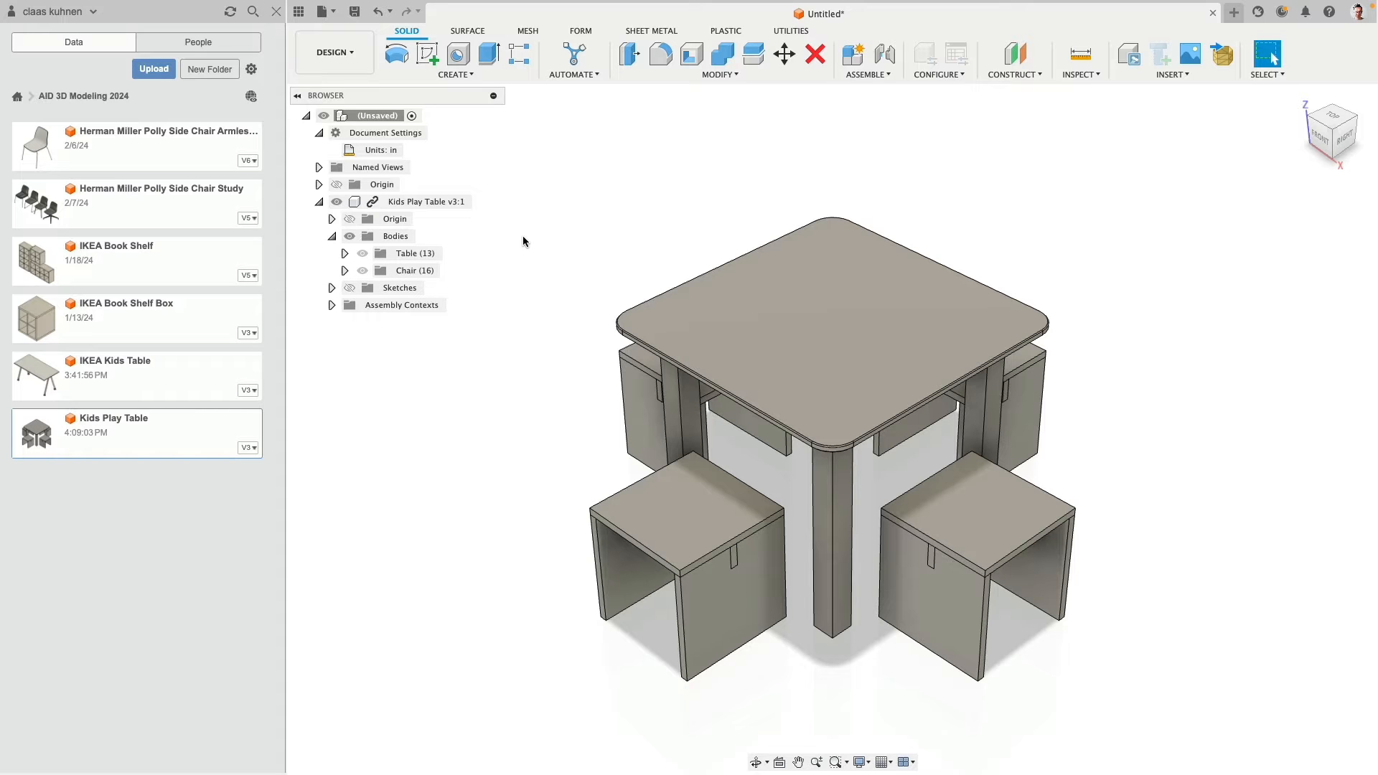
{"action": "right_click", "coordinate": [373, 205]}
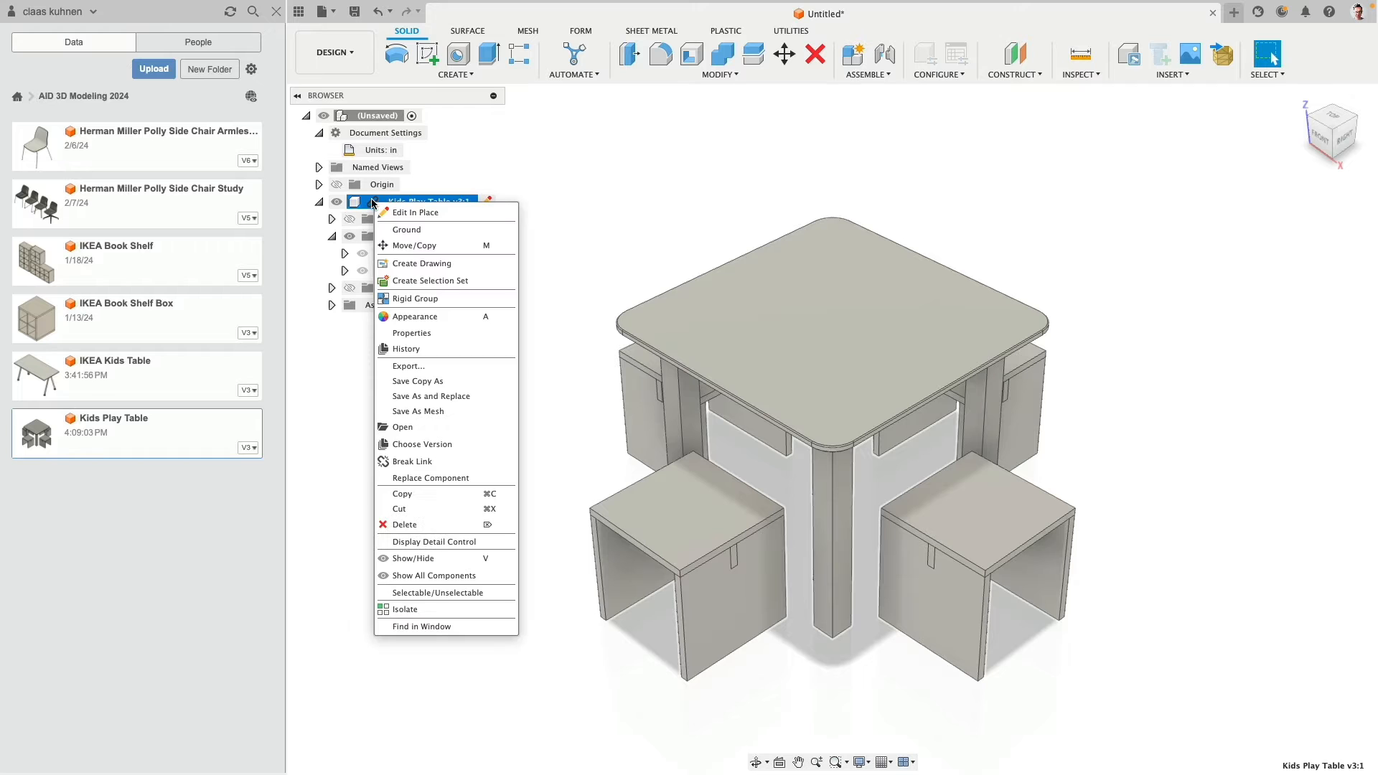
{"action": "left_click", "coordinate": [423, 466]}
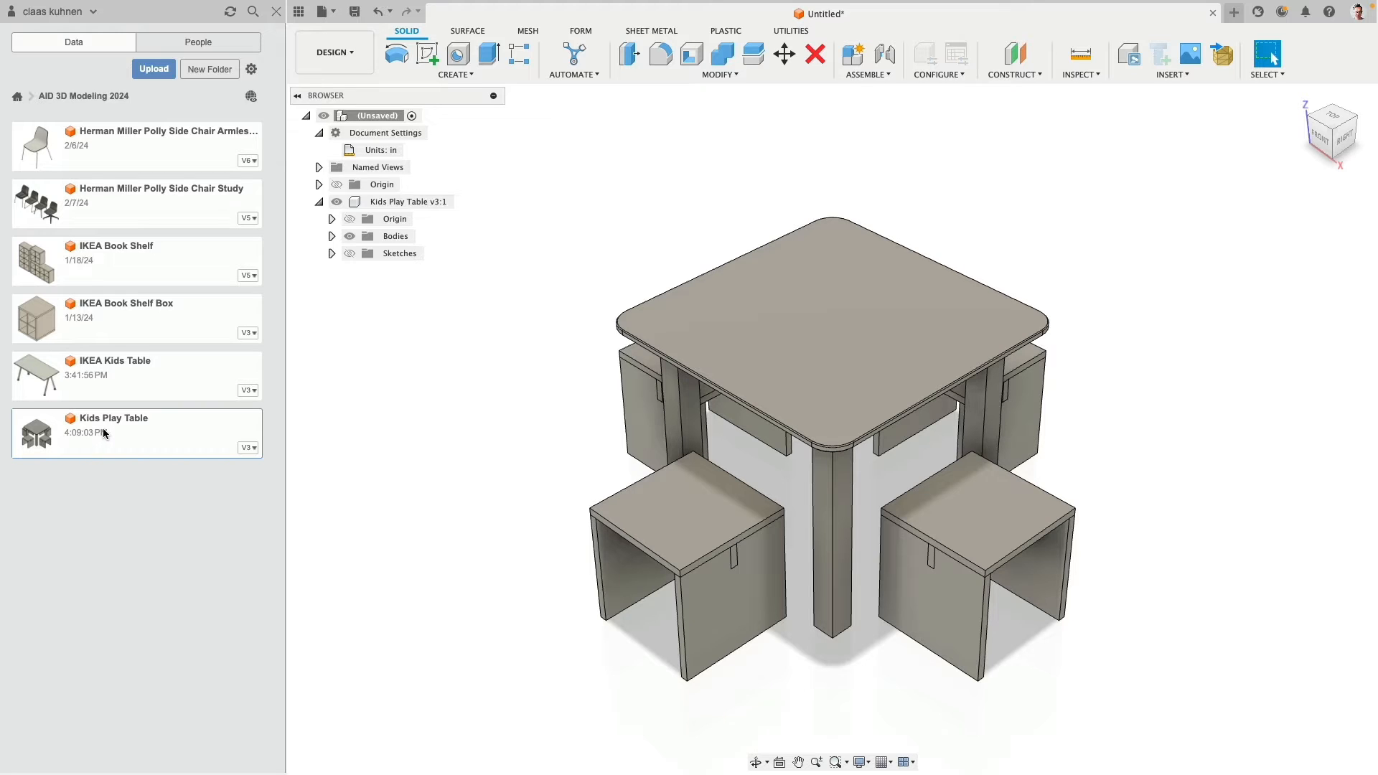
- Insert the IKEA Kids Table design as a linked component at its default position
{"action": "right_click", "coordinate": [116, 370]}
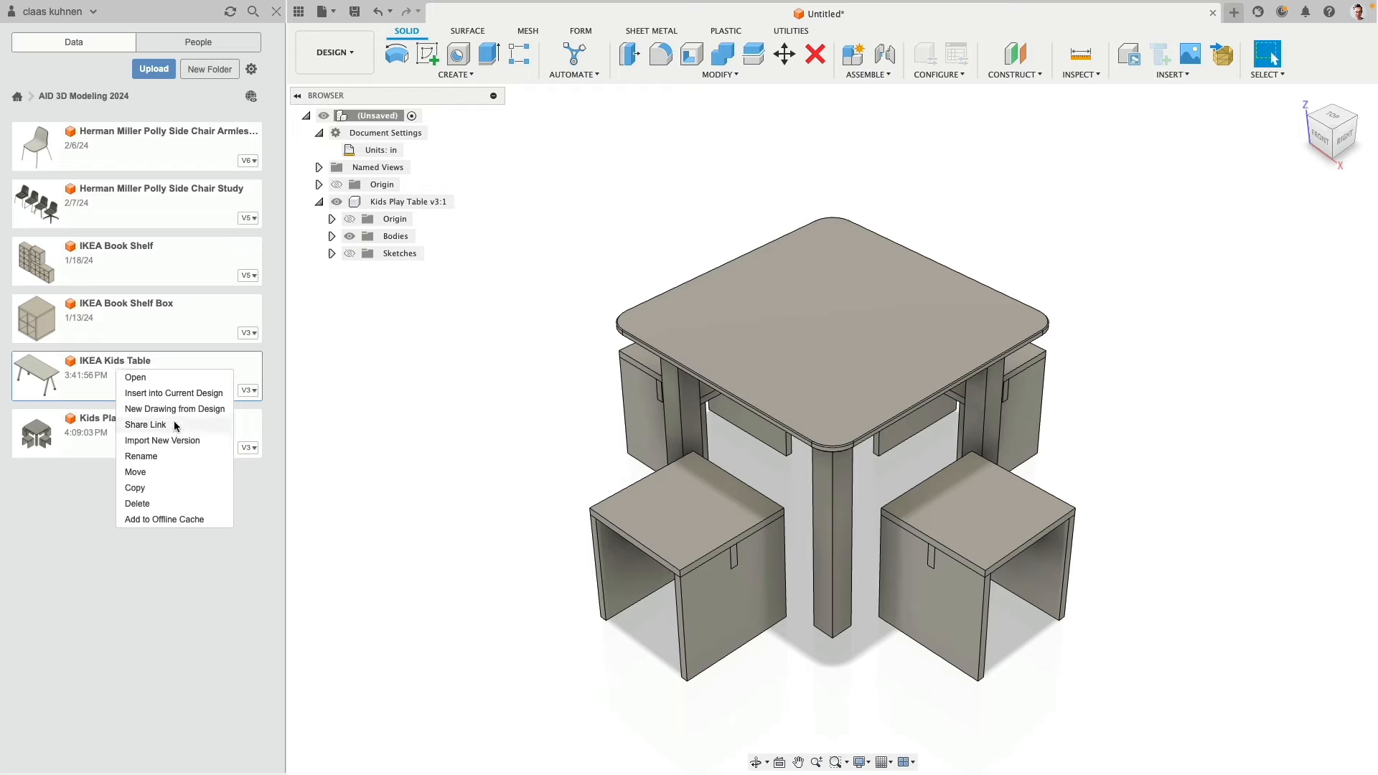
{"action": "left_click", "coordinate": [188, 394]}
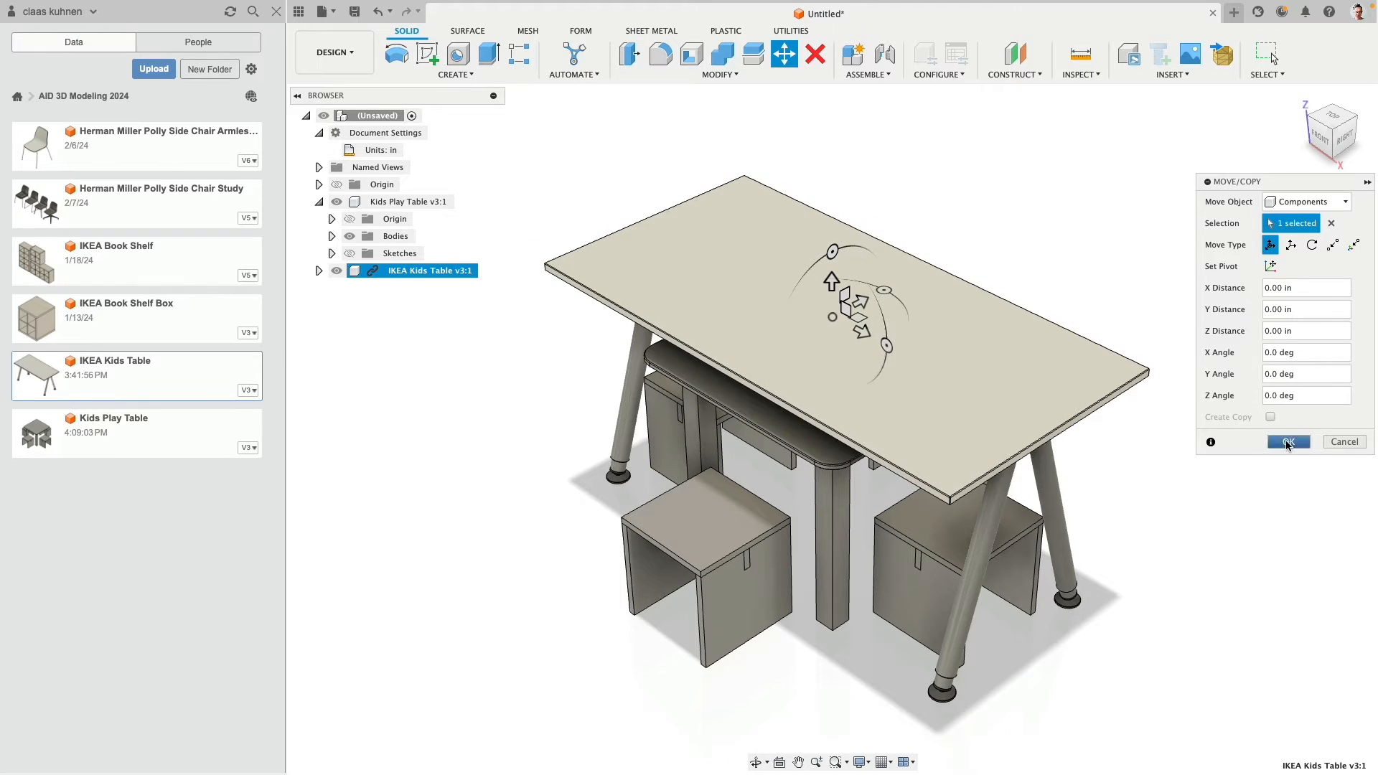
{"action": "left_click", "coordinate": [1286, 445]}
- Open the IKEA Kids Table source design and add a 16 by 7 by about 10.3 in box on the ground plane as a new body
{"action": "double_click", "coordinate": [45, 374]}
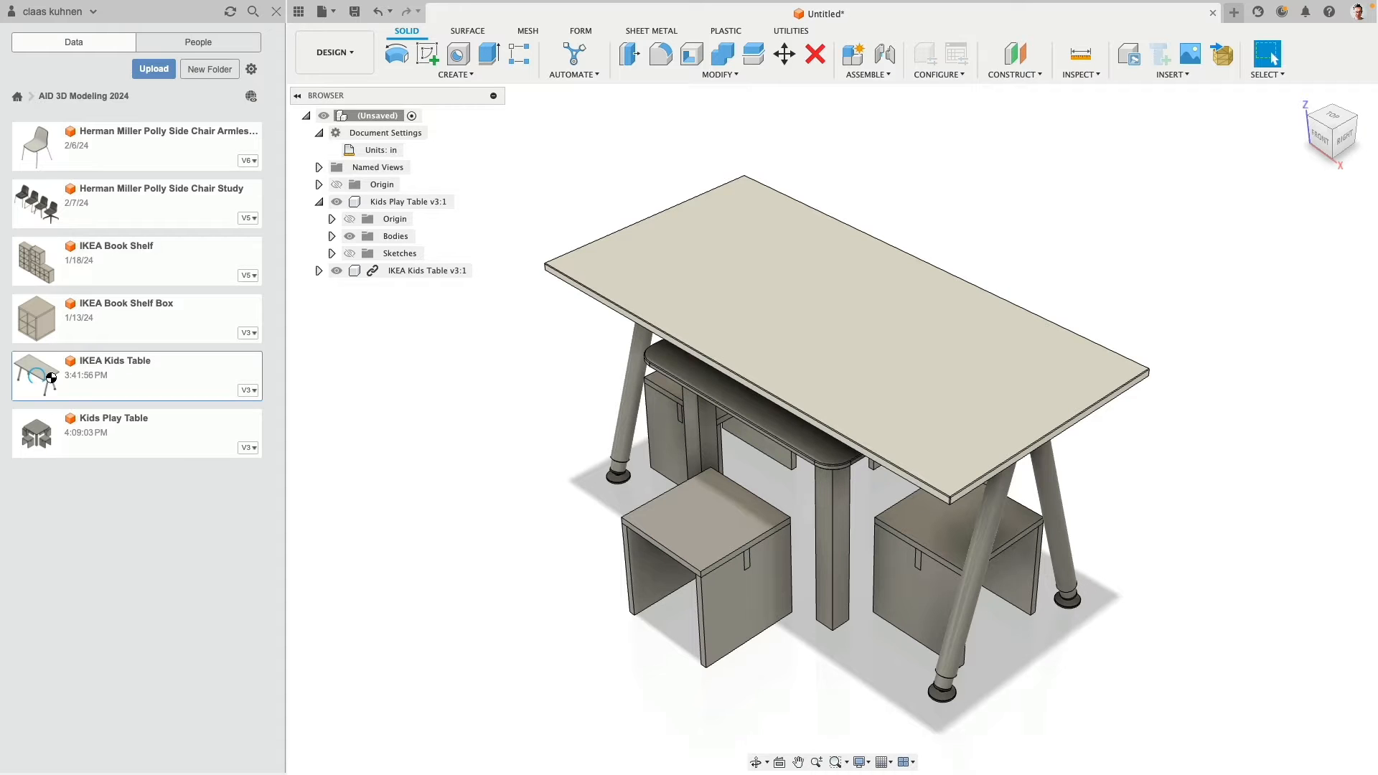
{"action": "left_click", "coordinate": [457, 75]}
{"action": "left_click", "coordinate": [433, 272]}
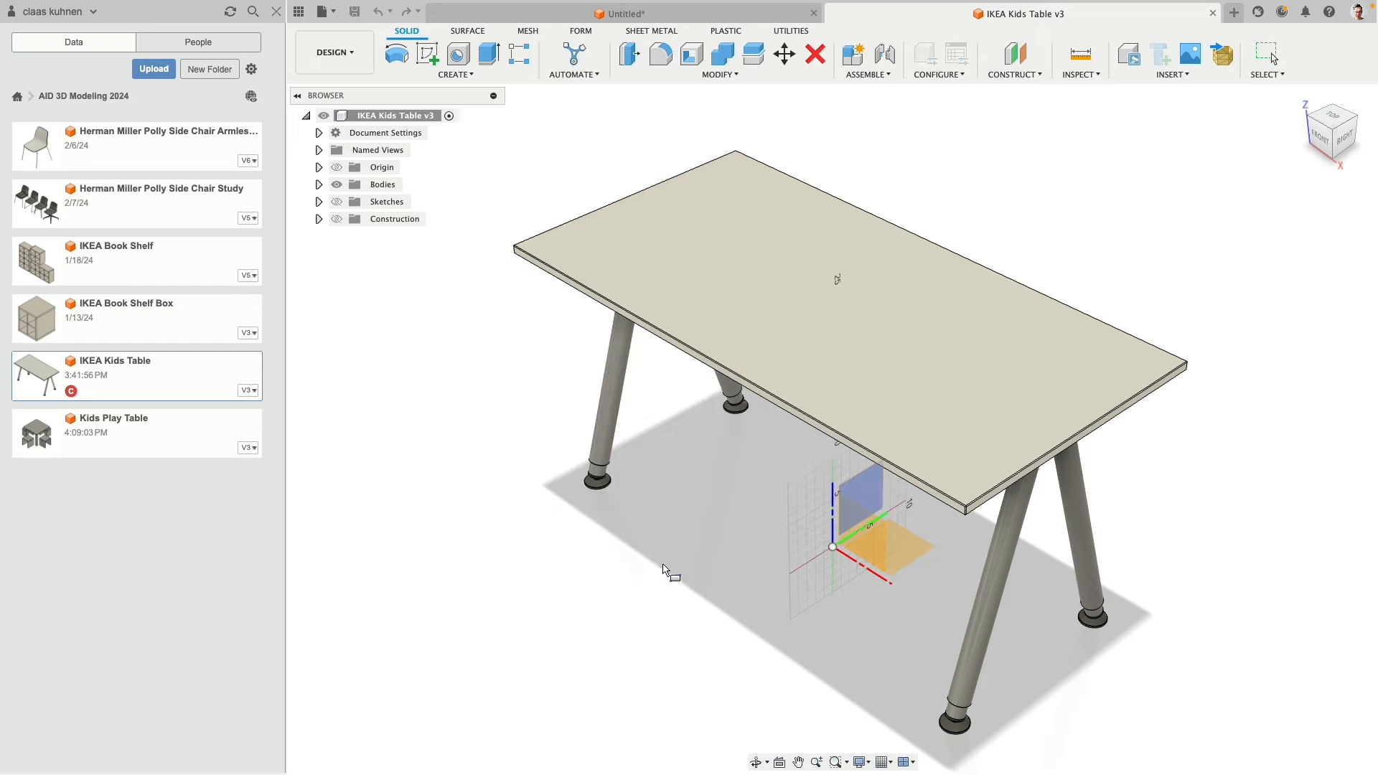
{"action": "left_click", "coordinate": [890, 553]}
{"action": "left_click", "coordinate": [583, 568]}
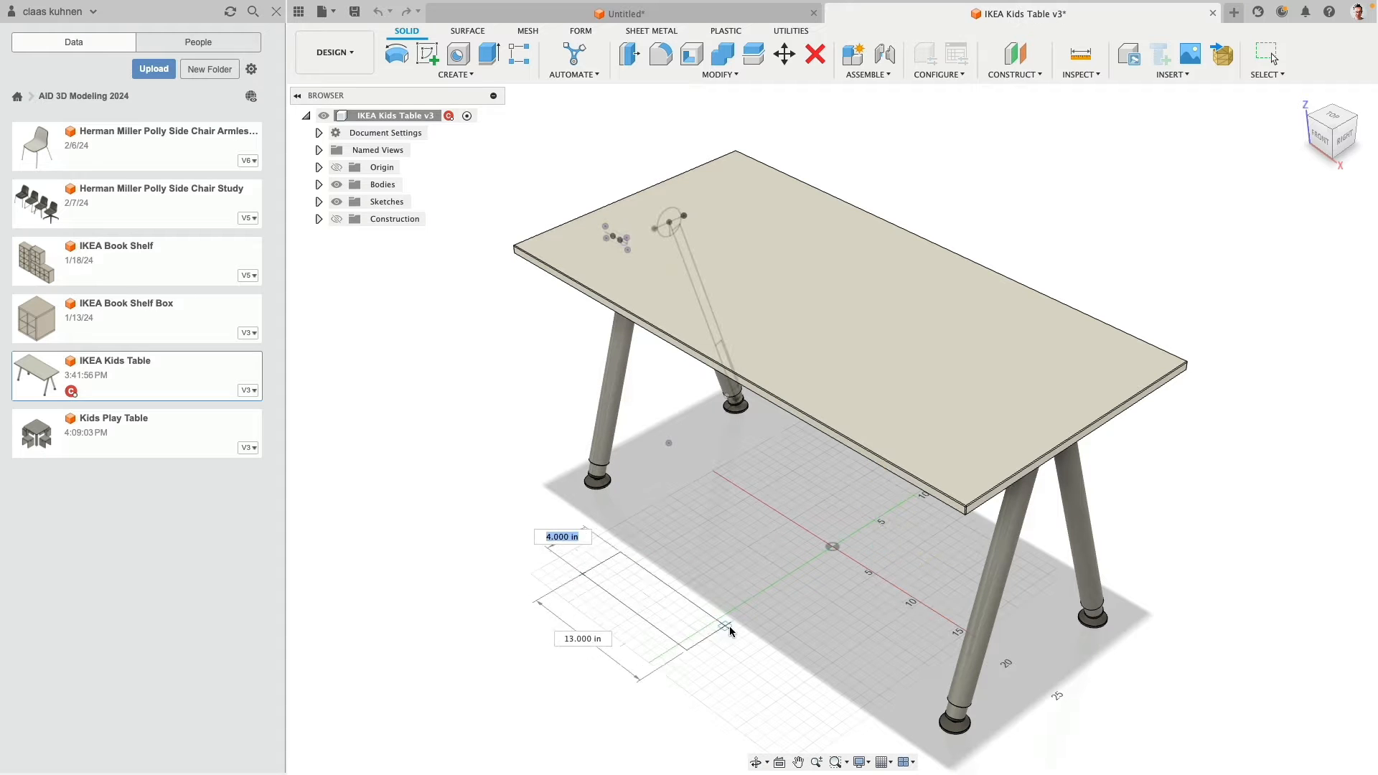
{"action": "left_click", "coordinate": [767, 619]}
{"action": "left_click_drag", "start_coordinate": [680, 583], "coordinate": [672, 490]}
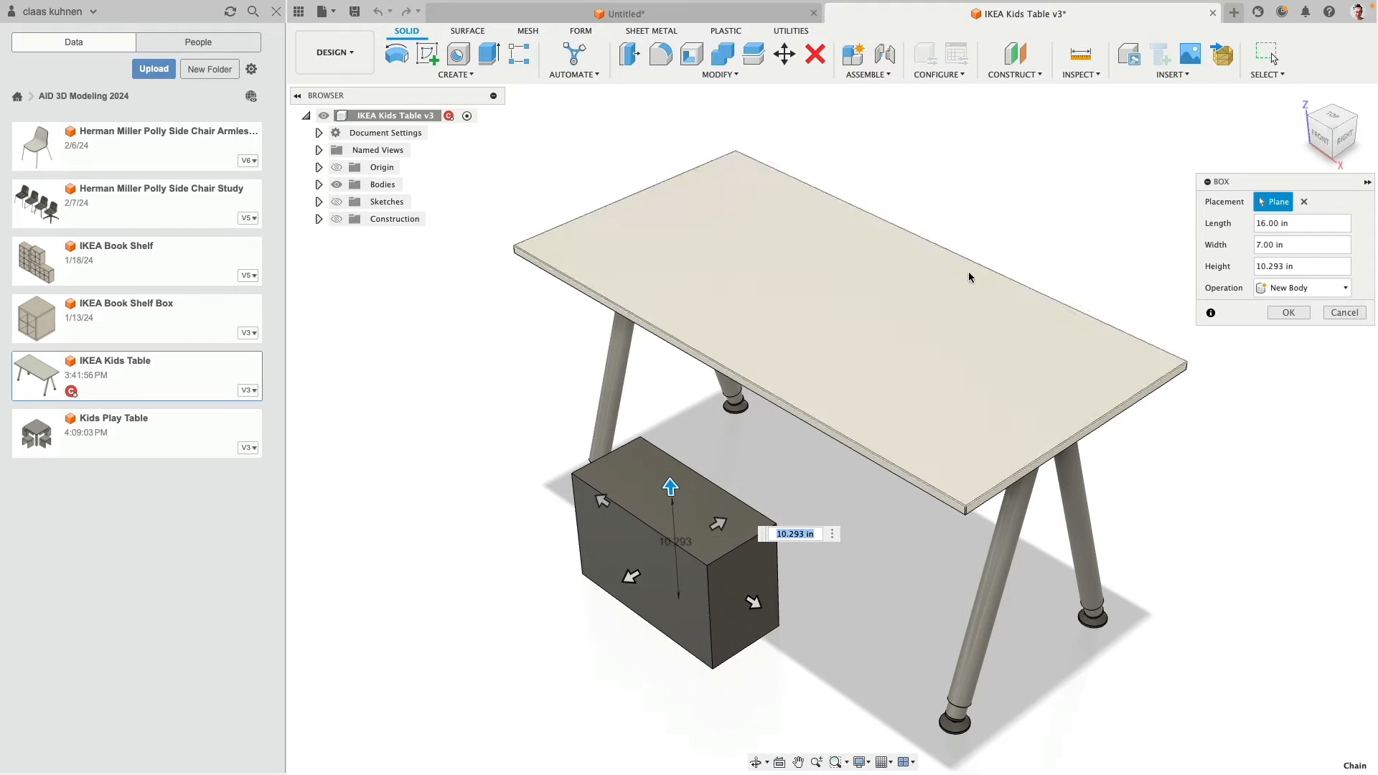
{"action": "left_click", "coordinate": [1267, 314]}
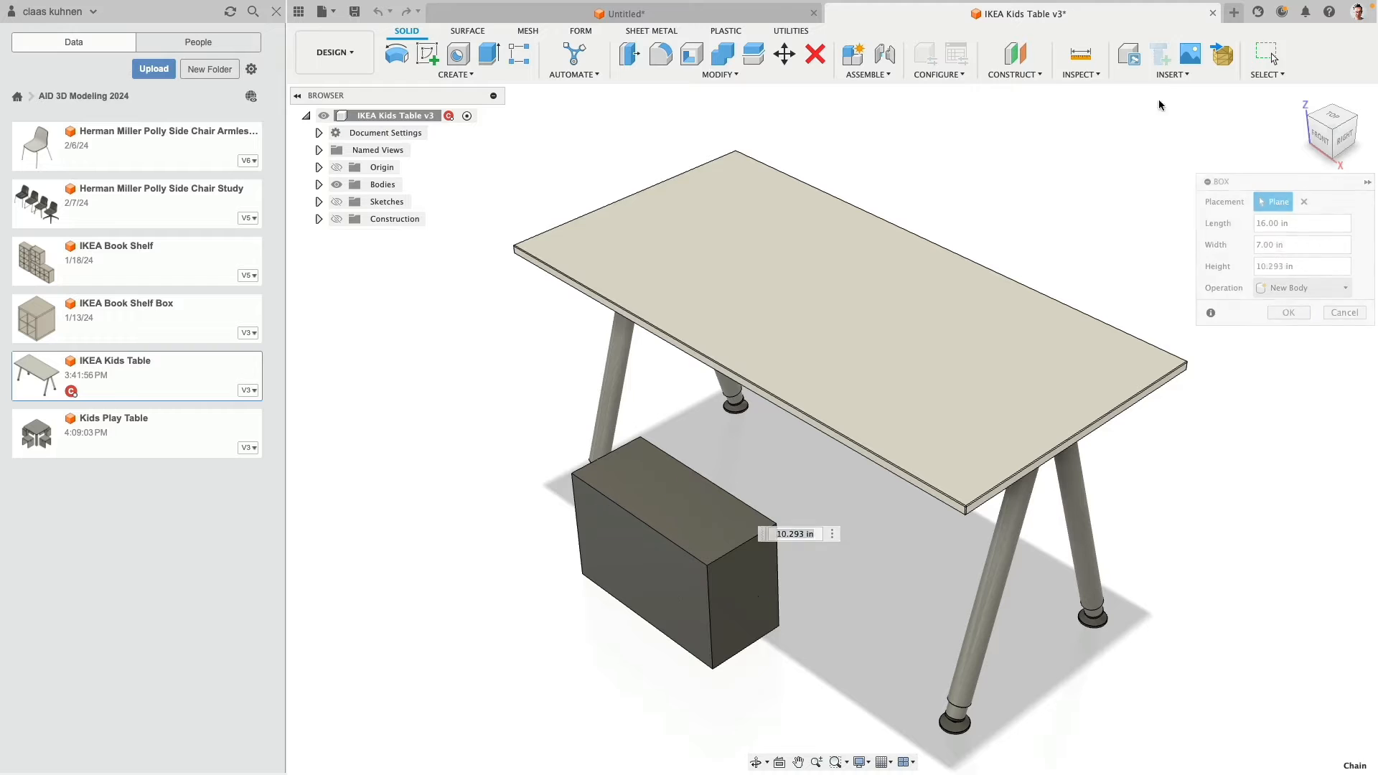
- Save and close the edited source design, and update the linked IKEA Kids Table component to its latest version
{"action": "left_click", "coordinate": [1213, 13]}
{"action": "mouse_move", "coordinate": [374, 279]}
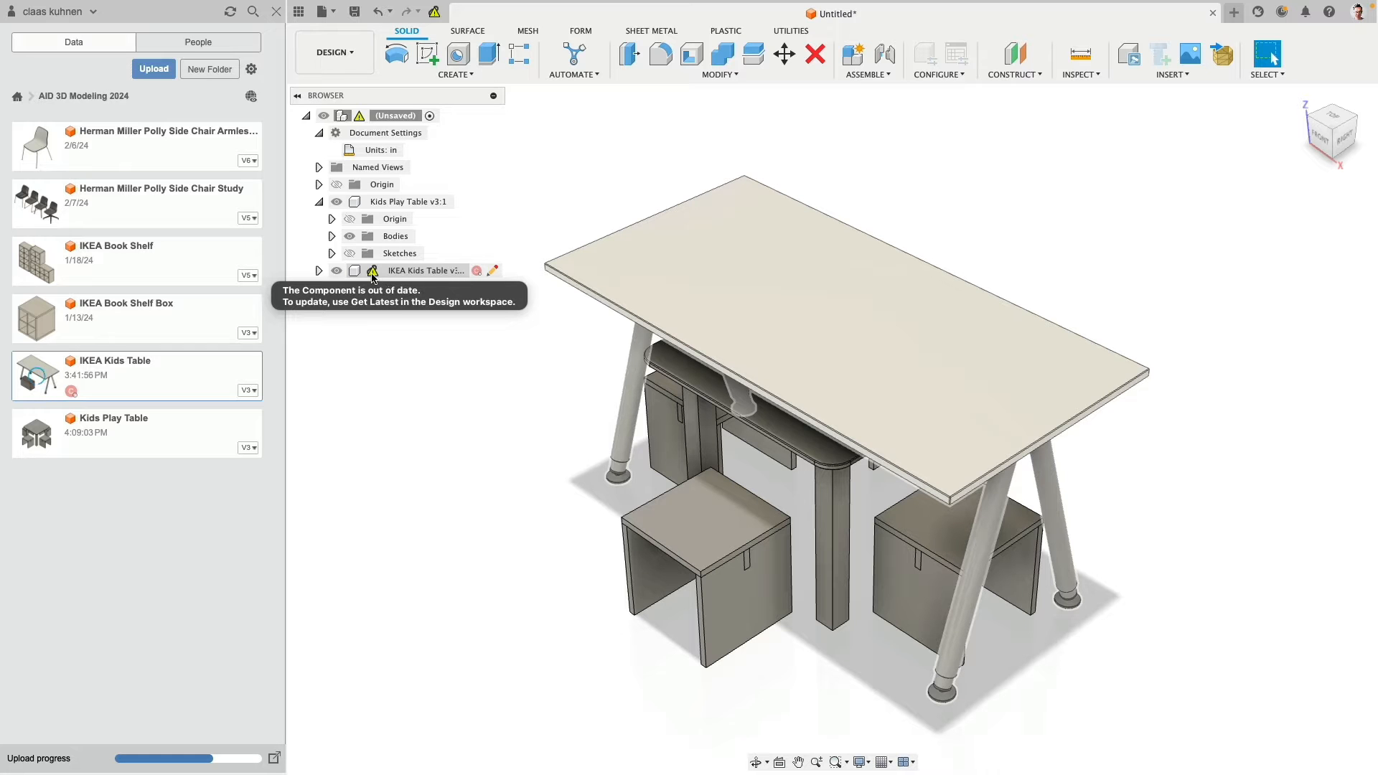
{"action": "middle_click_drag", "start_coordinate": [522, 534], "coordinate": [442, 402], "text": "shift"}
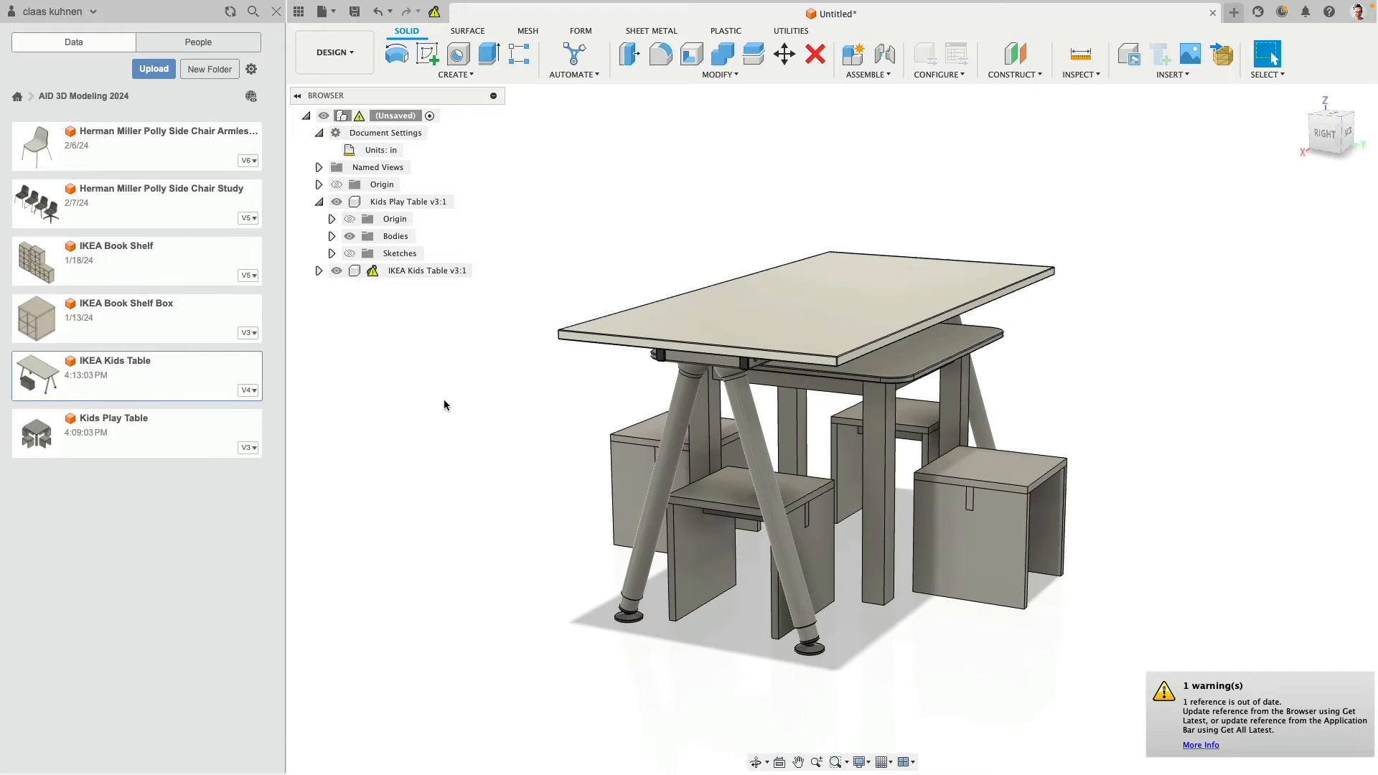
{"action": "right_click", "coordinate": [393, 277]}
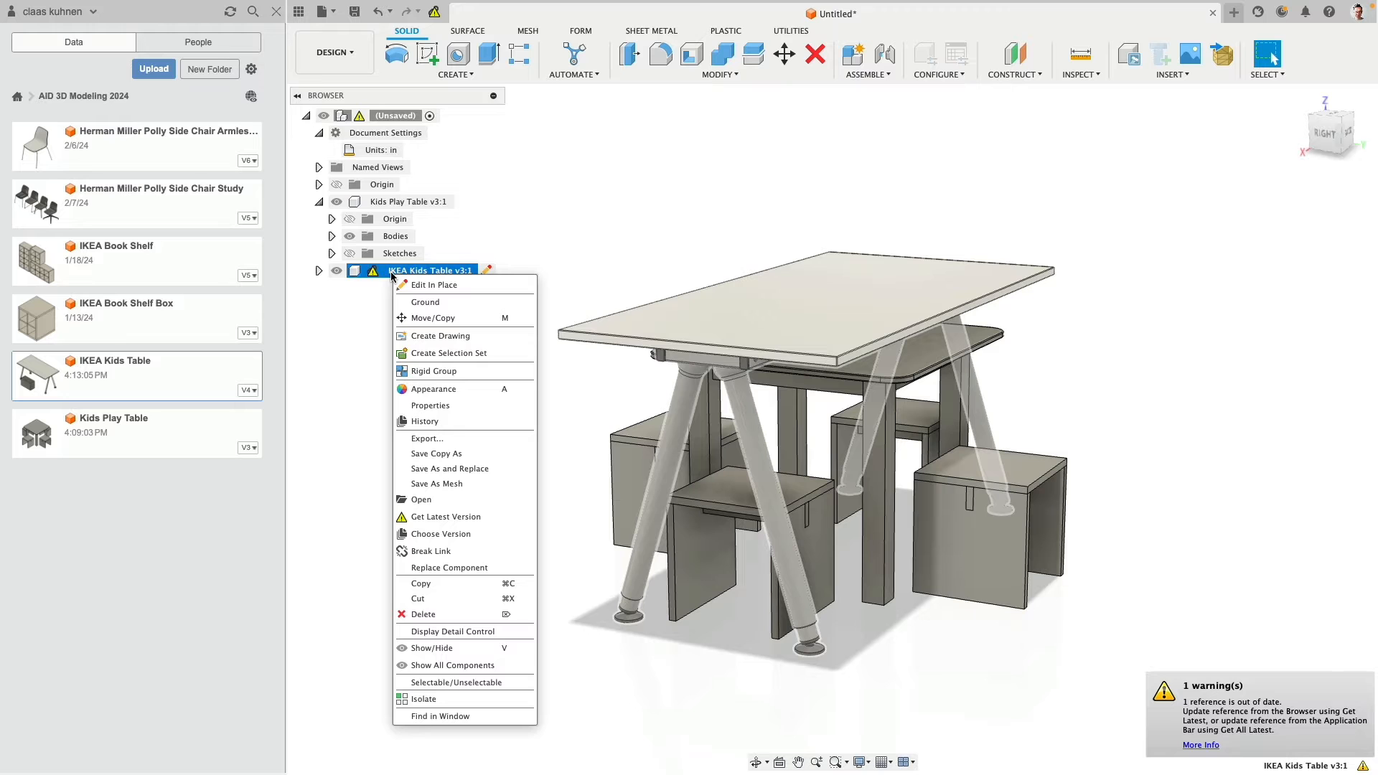
{"action": "left_click", "coordinate": [438, 517]}
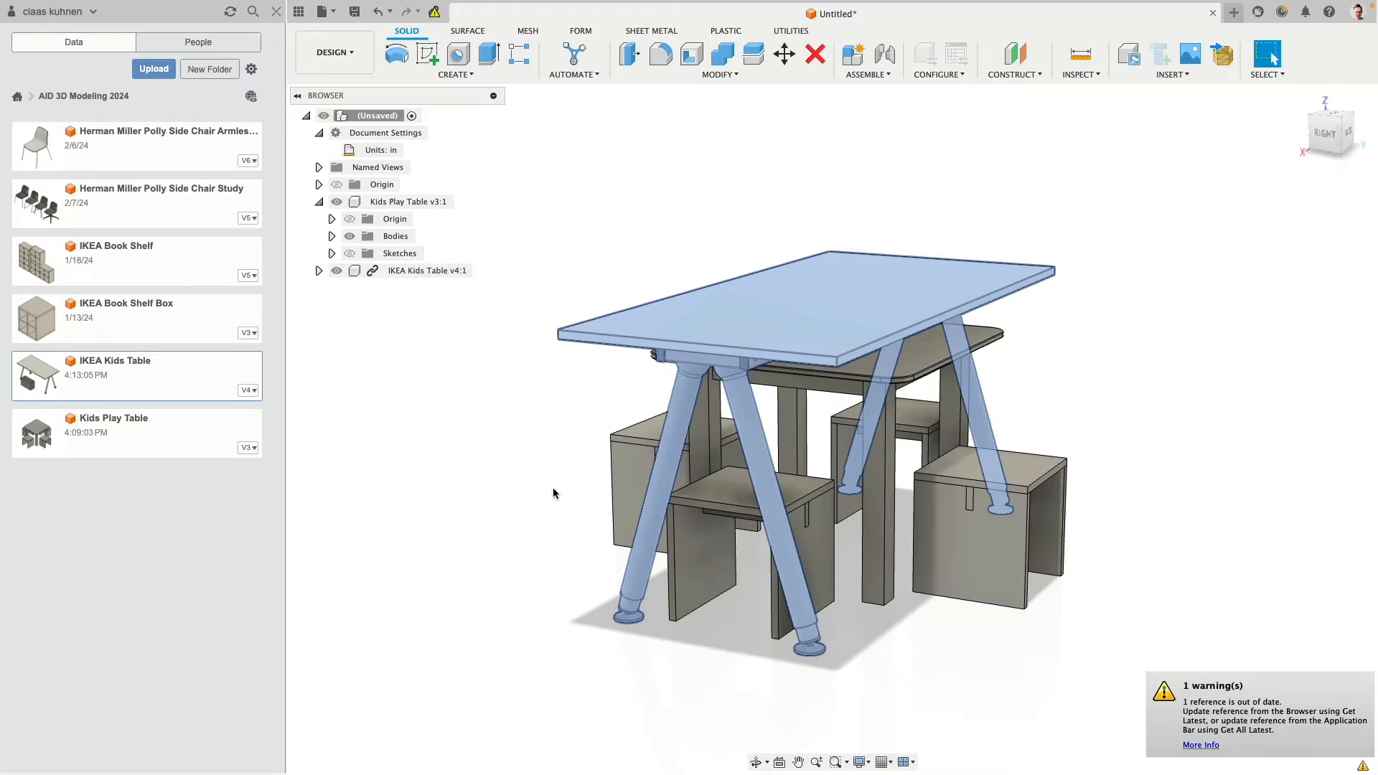
- Check the added box in the updated component, and delete the IKEA Kids Table component from the design
{"action": "middle_click_drag", "start_coordinate": [511, 438], "coordinate": [699, 463], "text": "shift"}
{"action": "left_click", "coordinate": [830, 592]}
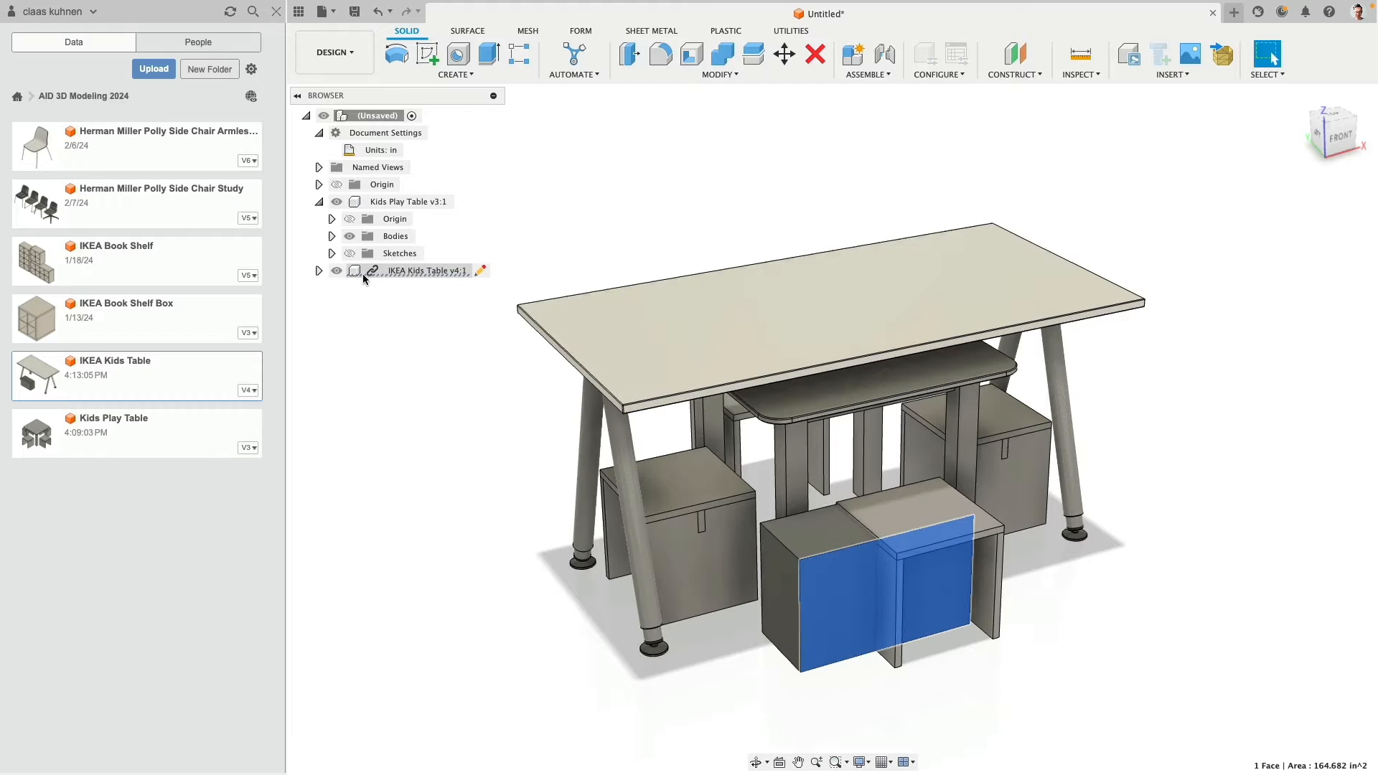
{"action": "right_click", "coordinate": [372, 274]}
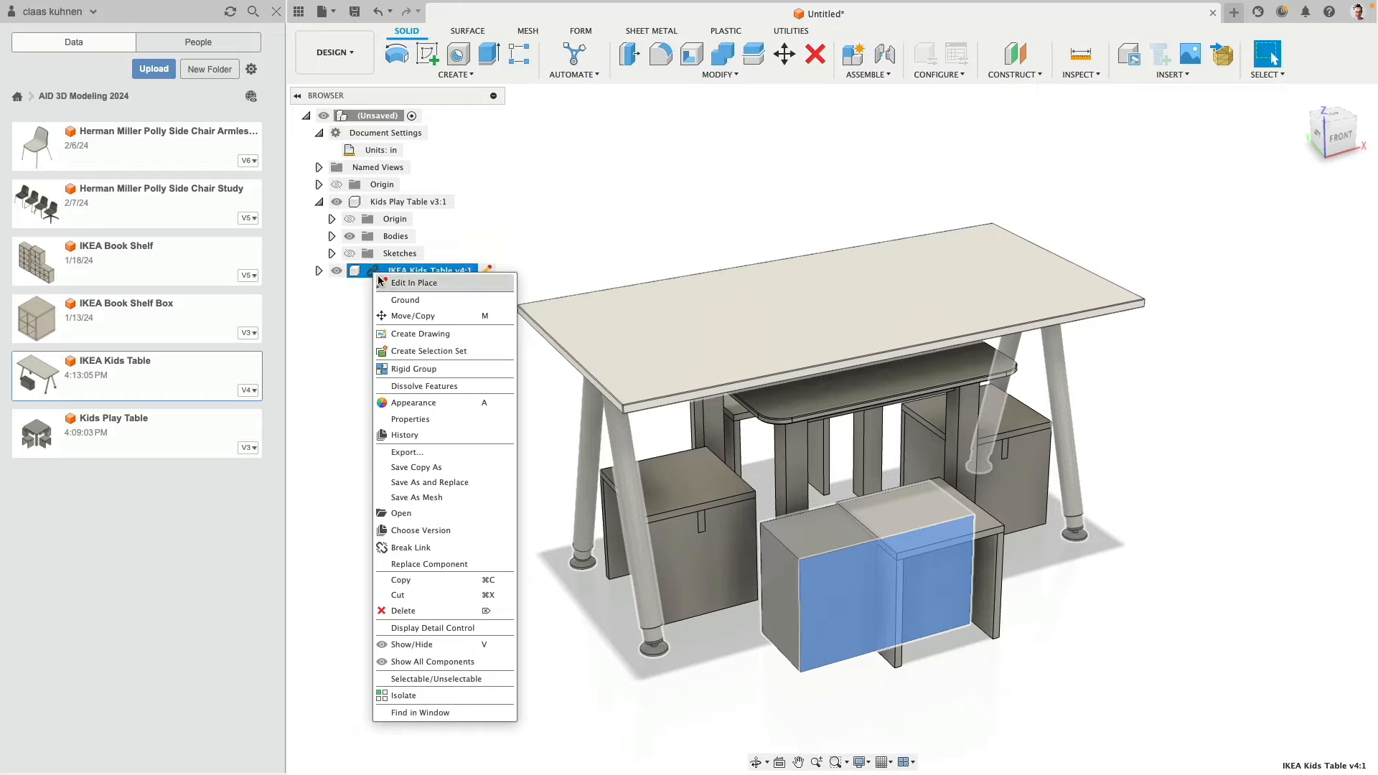
{"action": "left_click", "coordinate": [429, 612]}
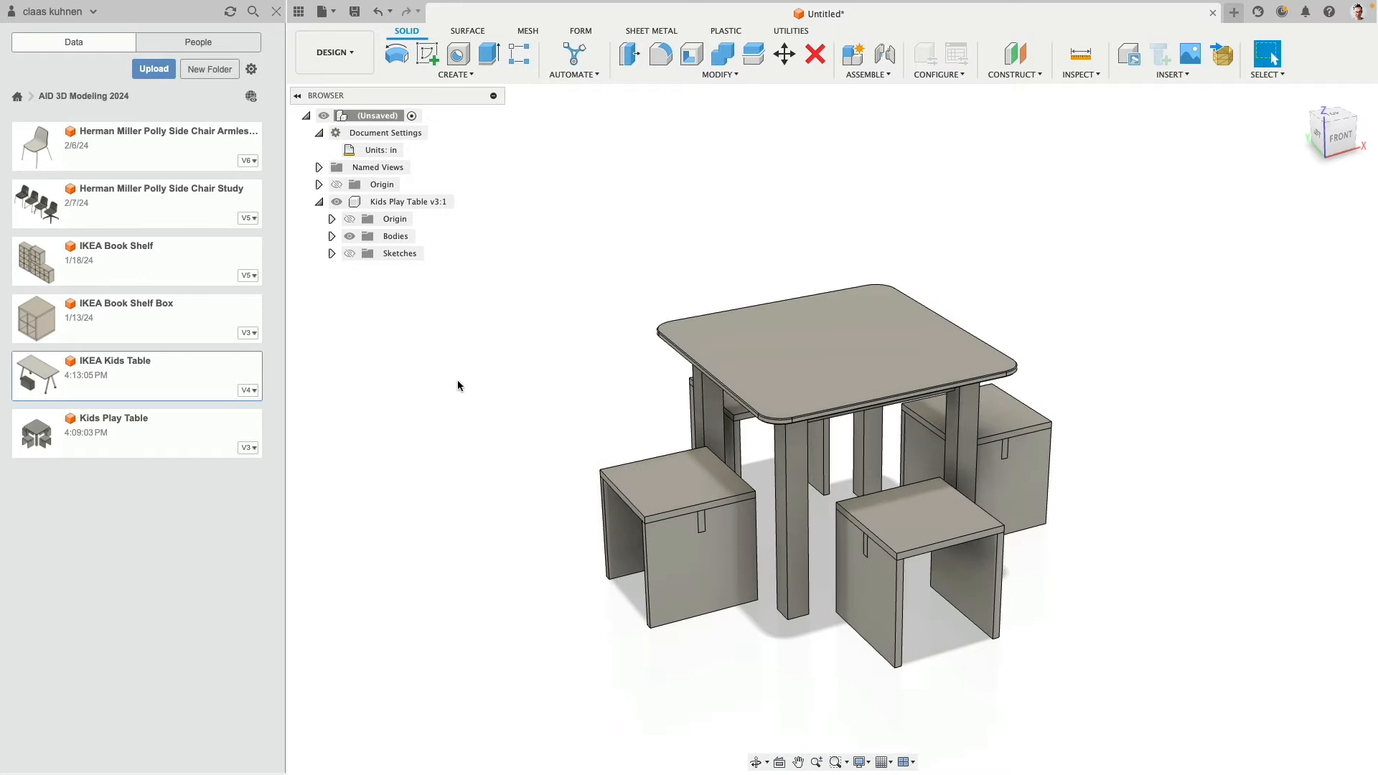
- Select the Kids Play Table's Table and Chair body groups in turn, and try to move the chairs
{"action": "left_click", "coordinate": [332, 236]}
{"action": "left_click", "coordinate": [406, 257]}
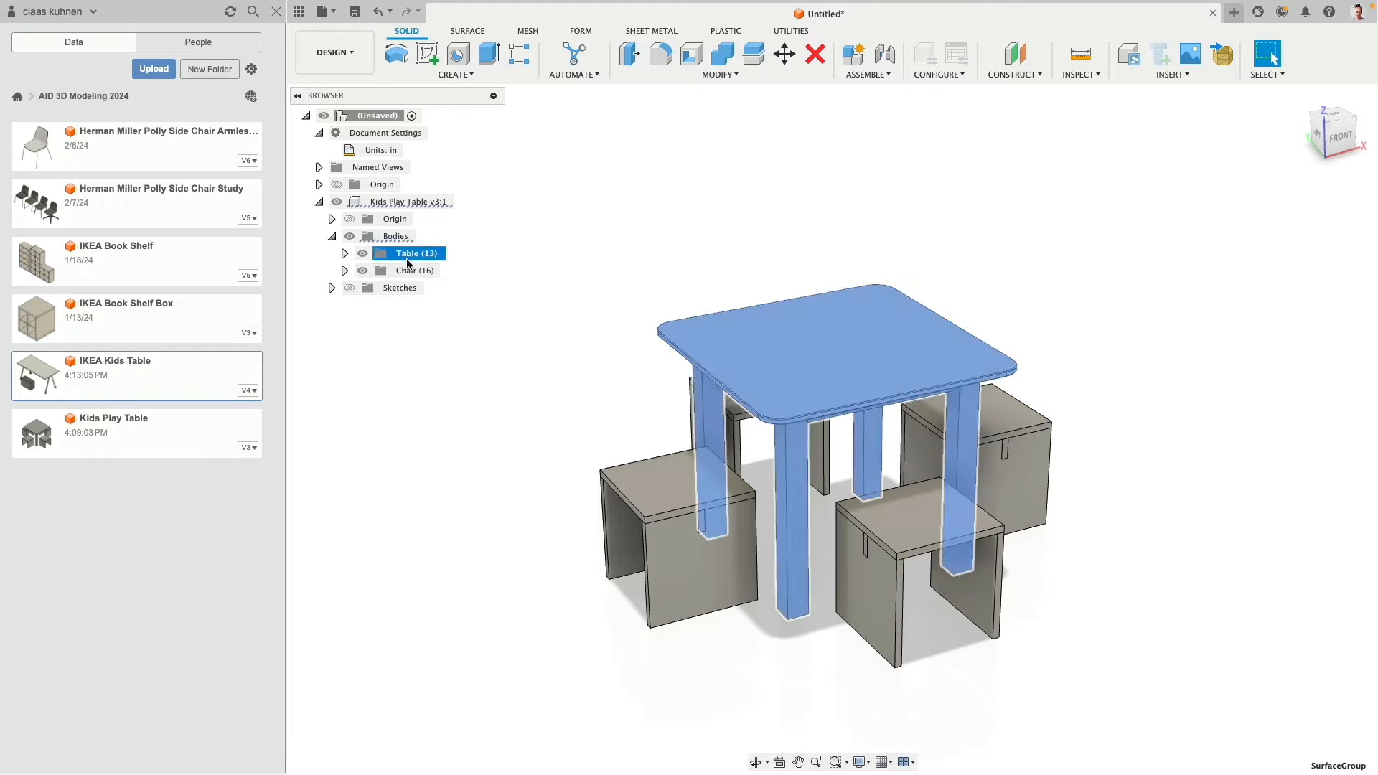
{"action": "left_click", "coordinate": [409, 271]}
{"action": "middle_click_drag", "start_coordinate": [463, 392], "coordinate": [529, 421], "text": "shift"}
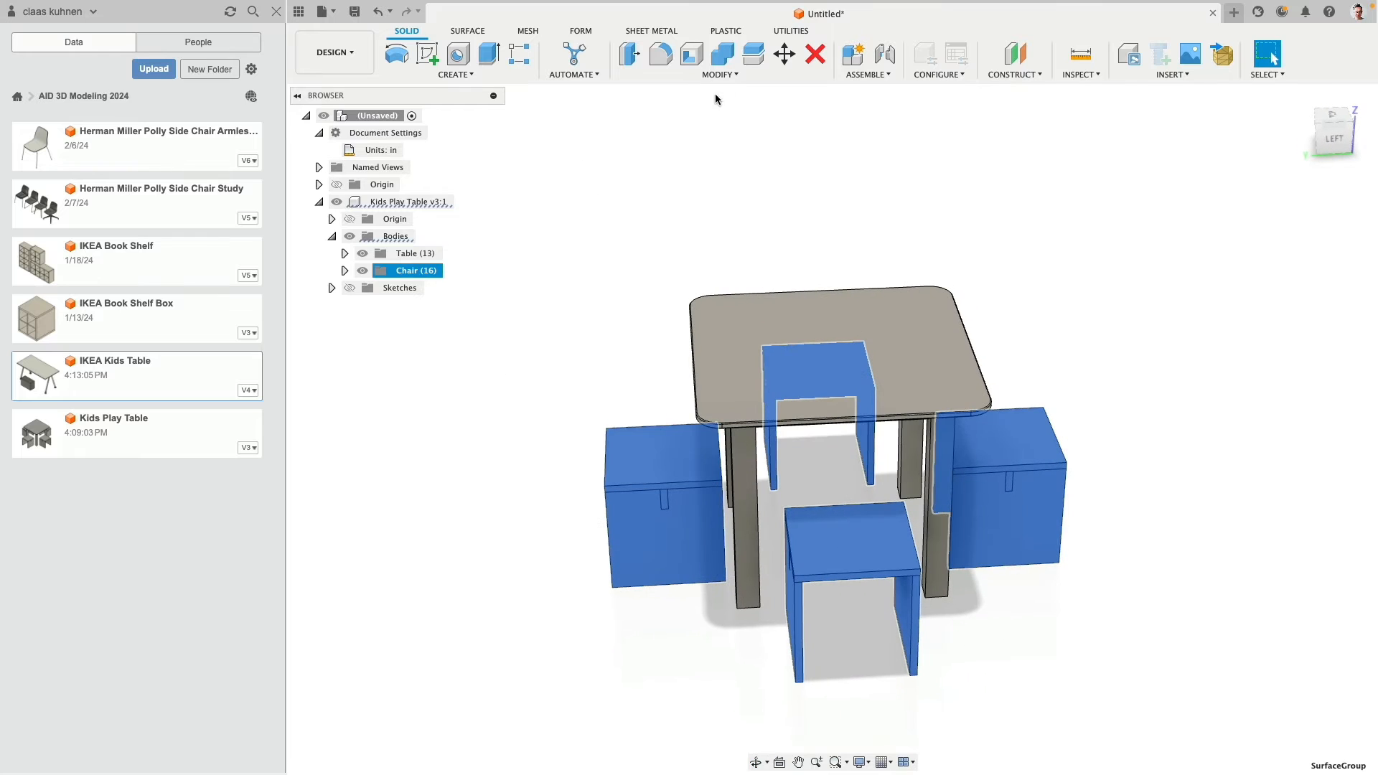
{"action": "left_click", "coordinate": [784, 53]}
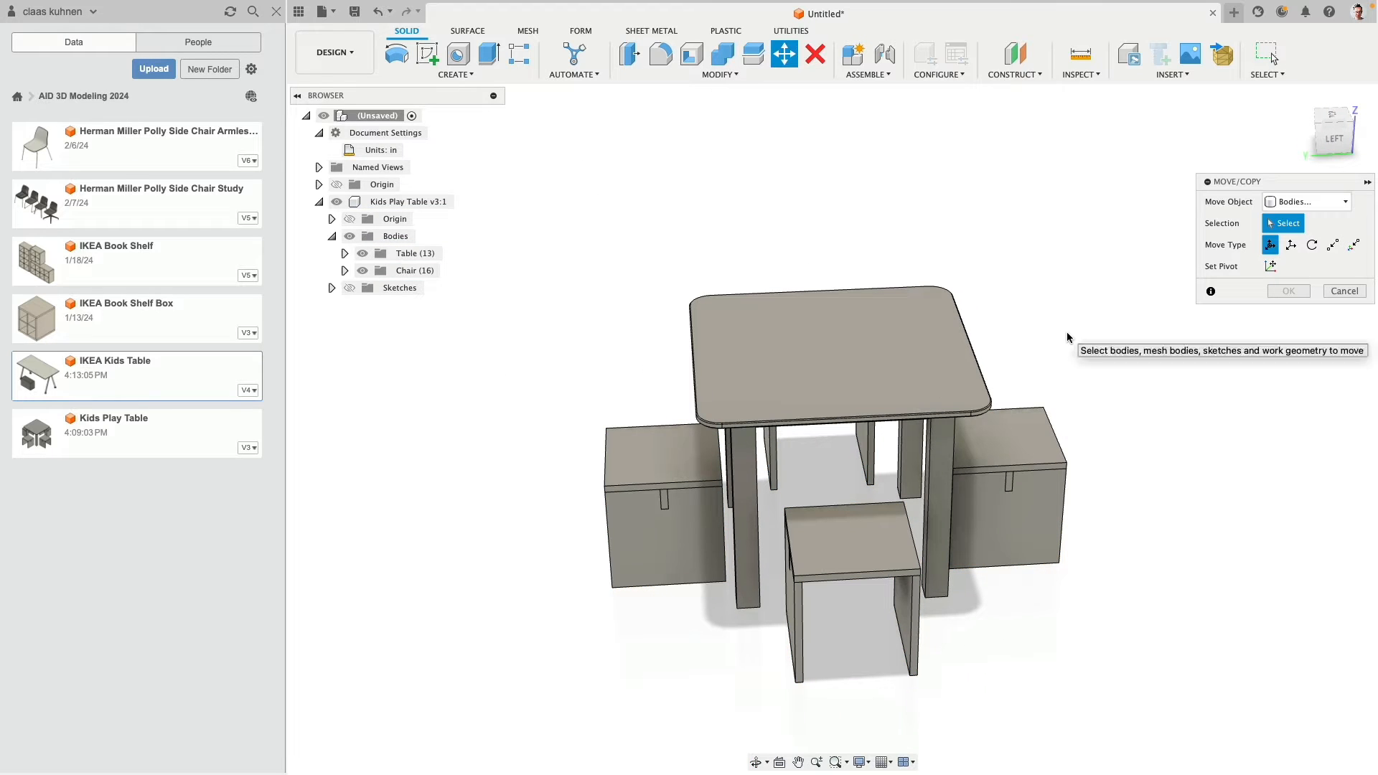
{"action": "left_click", "coordinate": [1344, 290]}
- Collapse the Kids Play Table component's contents and check the component by toggling its visibility off and on
{"action": "scroll", "coordinate": [711, 291], "scroll_direction": "down", "scroll_amount": 3}
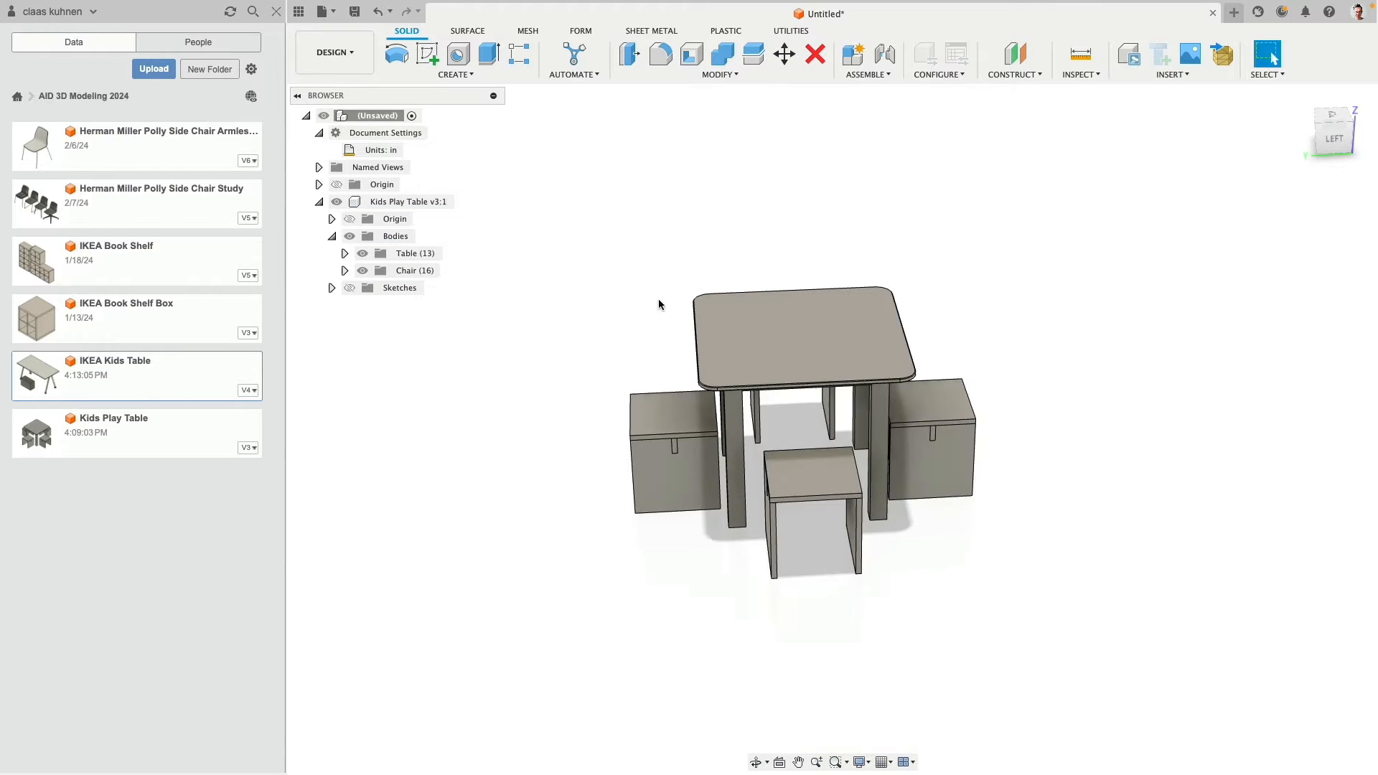
{"action": "scroll", "coordinate": [659, 305], "scroll_direction": "down", "scroll_amount": 1}
{"action": "middle_click_drag", "start_coordinate": [537, 348], "coordinate": [398, 320]}
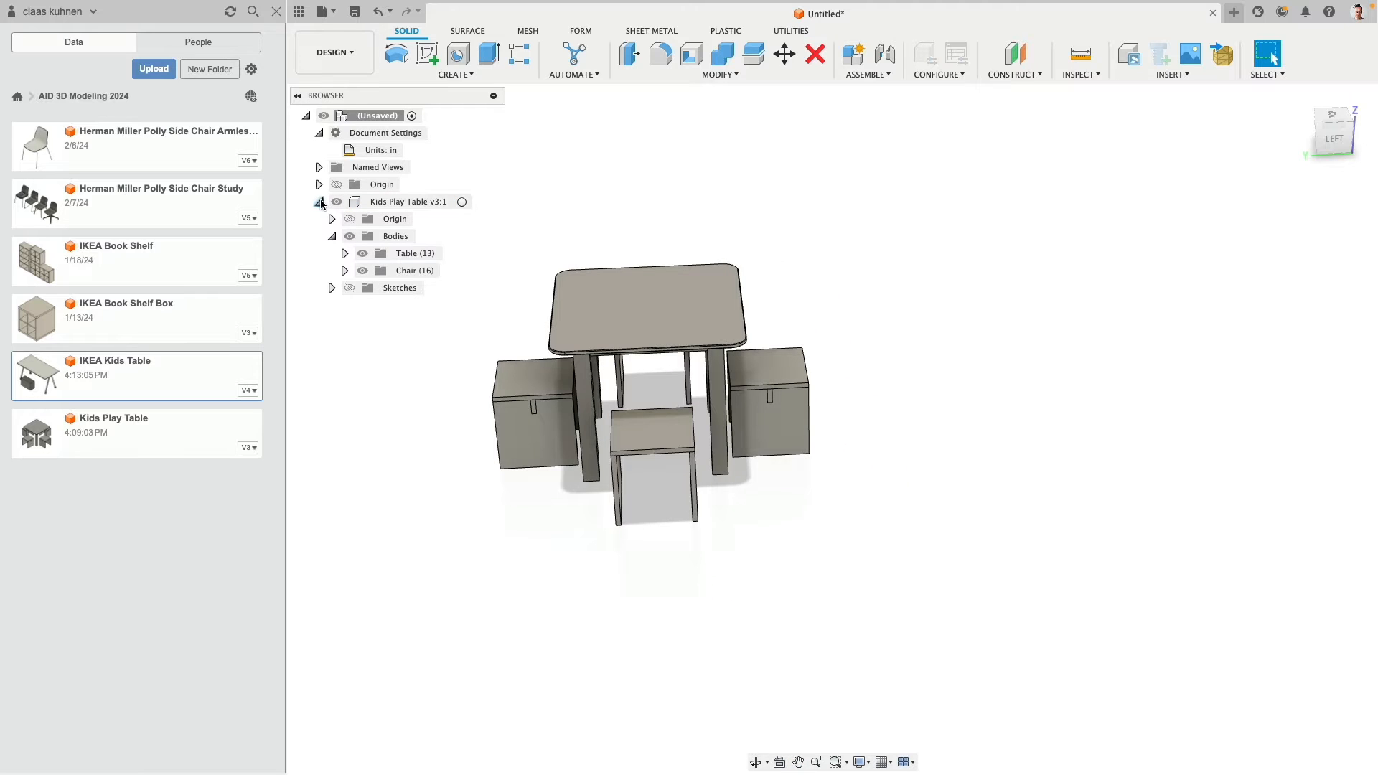
{"action": "left_click", "coordinate": [320, 202]}
{"action": "left_click", "coordinate": [335, 204]}
{"action": "left_click", "coordinate": [336, 202]}
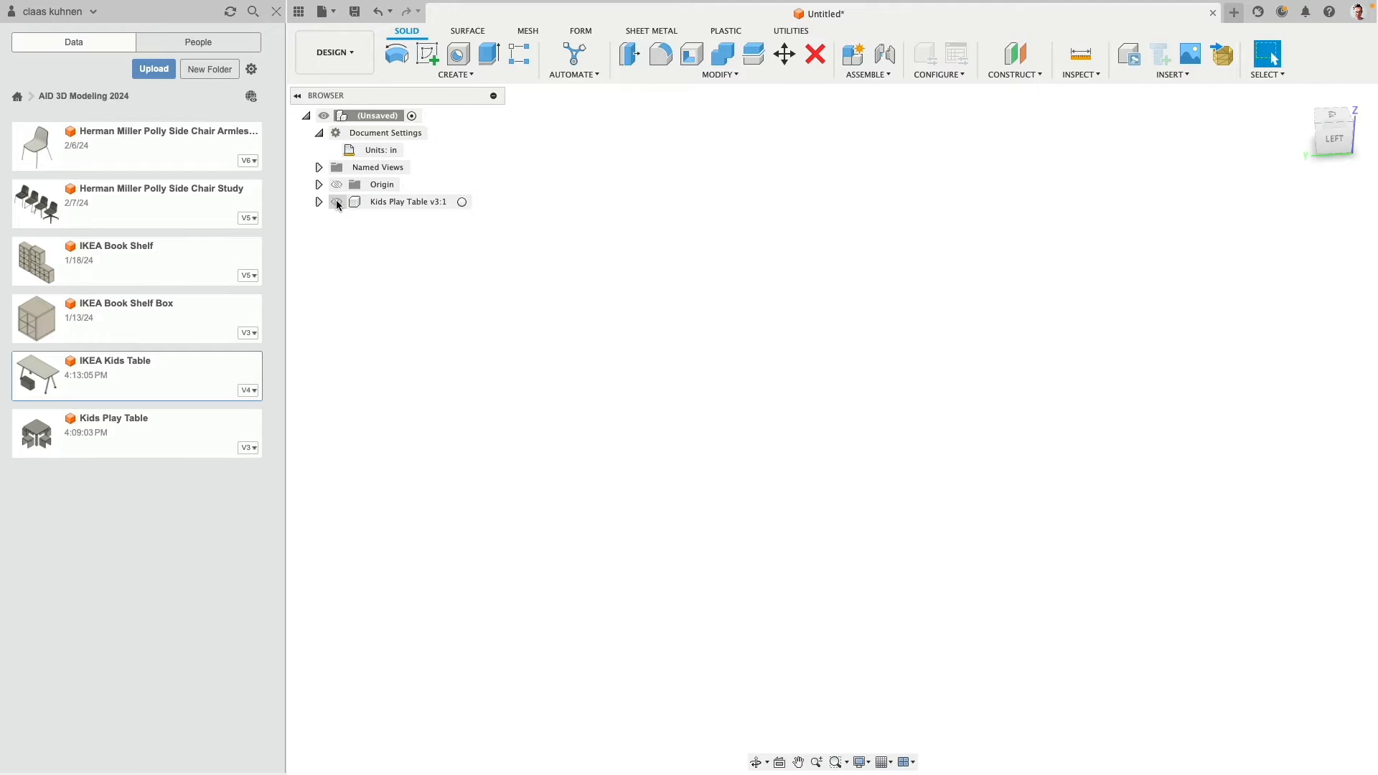
{"action": "left_click", "coordinate": [337, 202]}
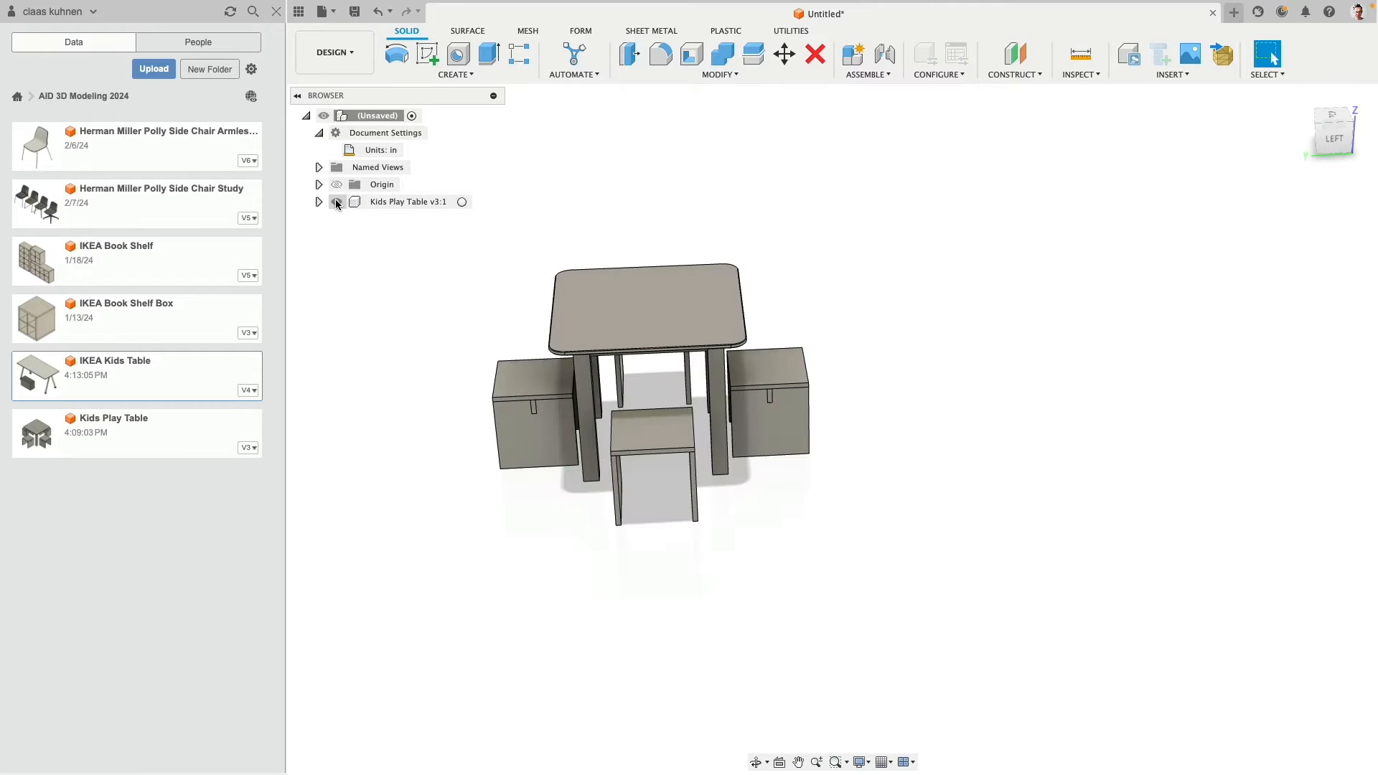
- Hide the project file list and display the layout grid in the left view
{"action": "left_click", "coordinate": [299, 11]}
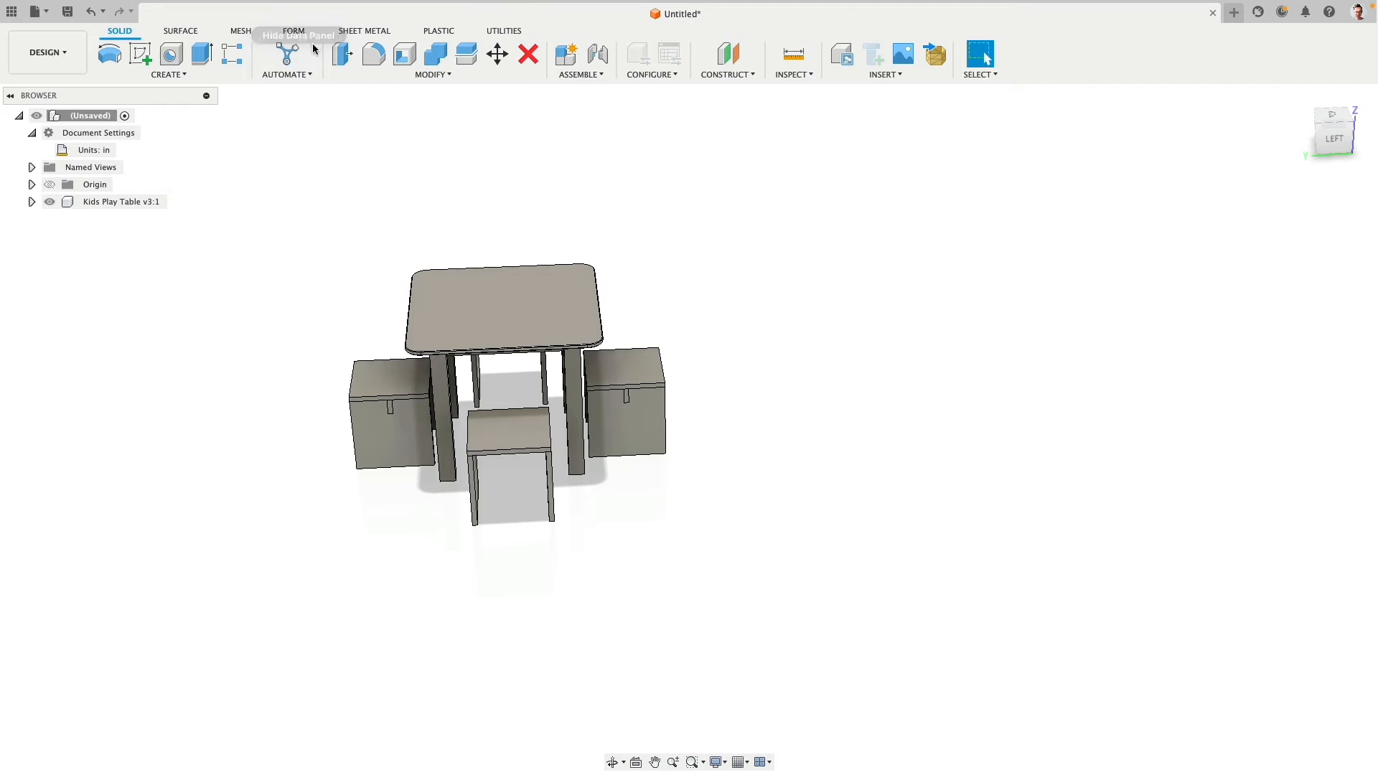
{"action": "left_click", "coordinate": [1333, 139]}
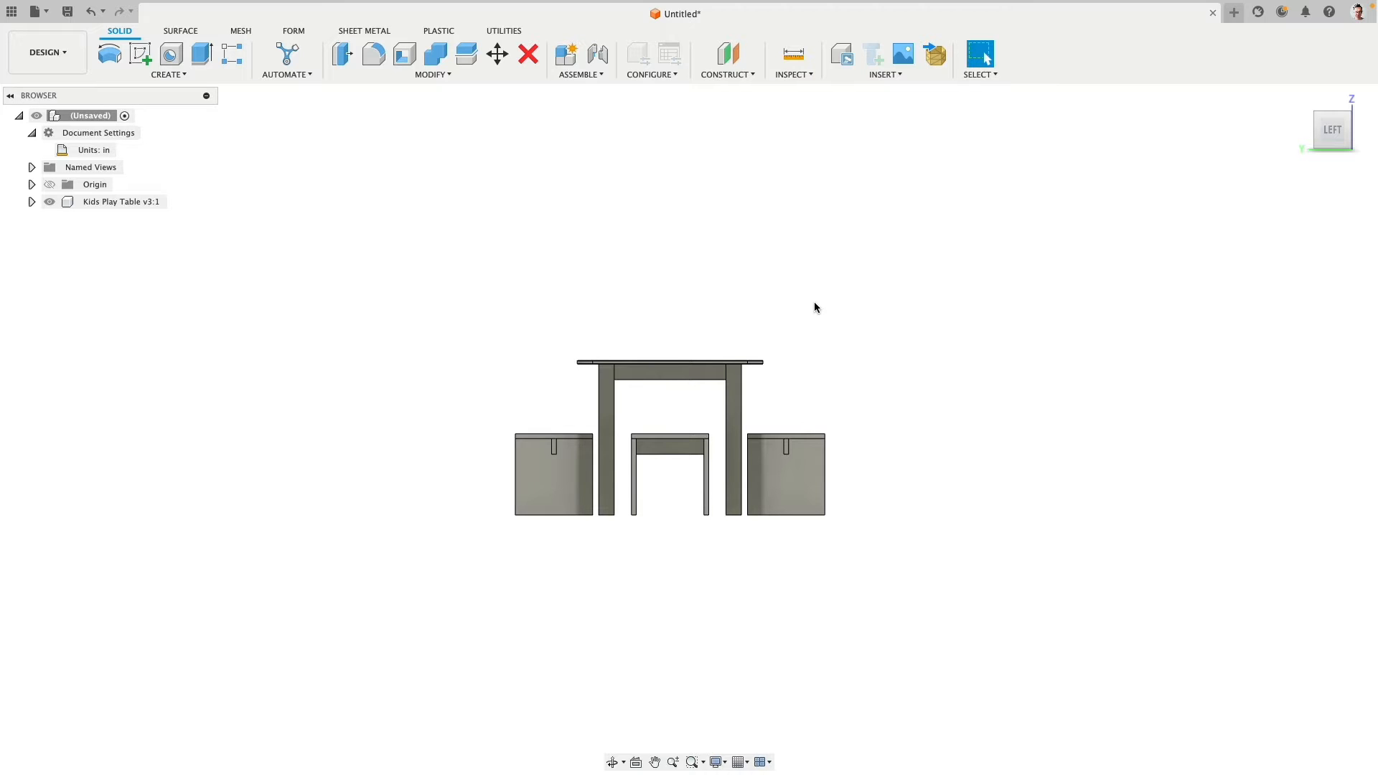
{"action": "middle_click_drag", "start_coordinate": [814, 307], "coordinate": [633, 321]}
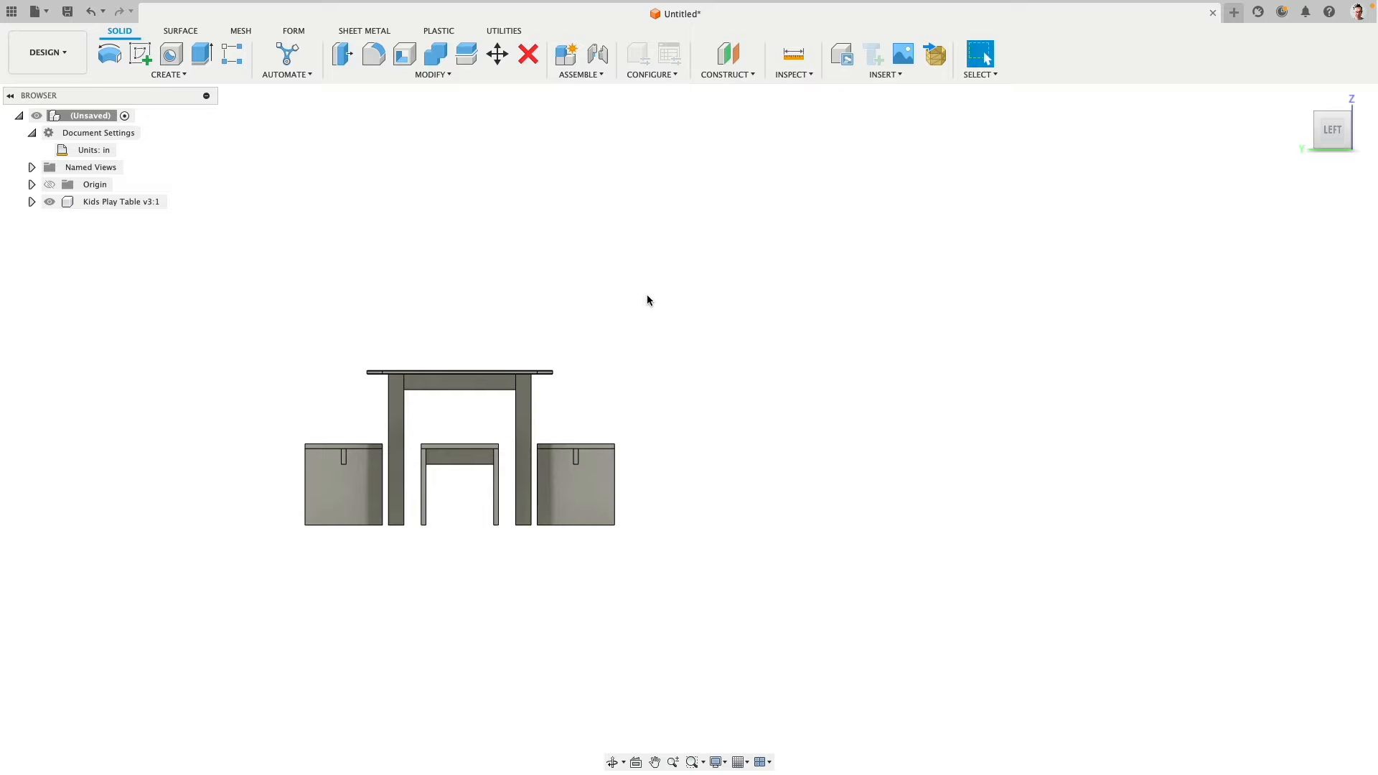
{"action": "left_click", "coordinate": [743, 763]}
{"action": "left_click", "coordinate": [740, 675]}
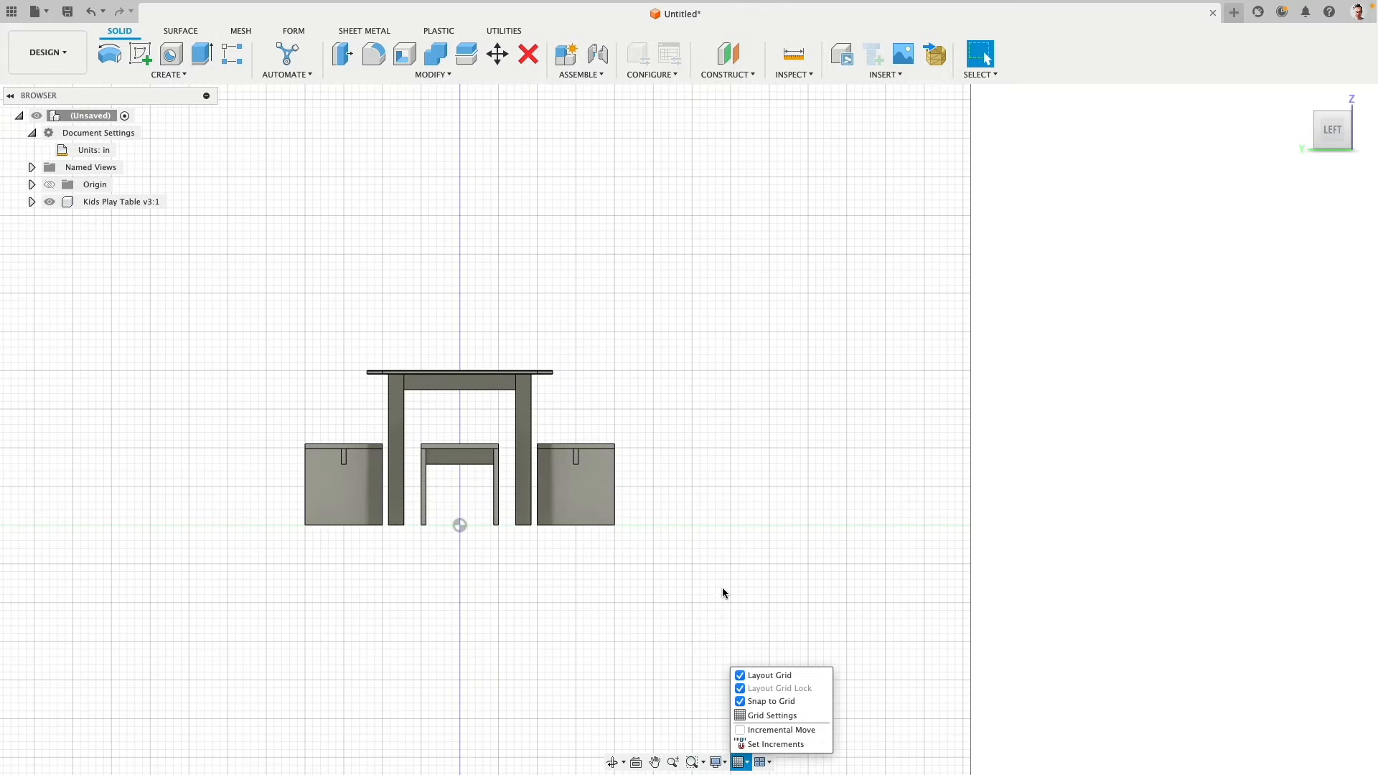
- Create an empty sketch on the front (XZ) plane in the front view and finish it
{"action": "left_click", "coordinate": [142, 58]}
{"action": "left_click", "coordinate": [434, 488]}
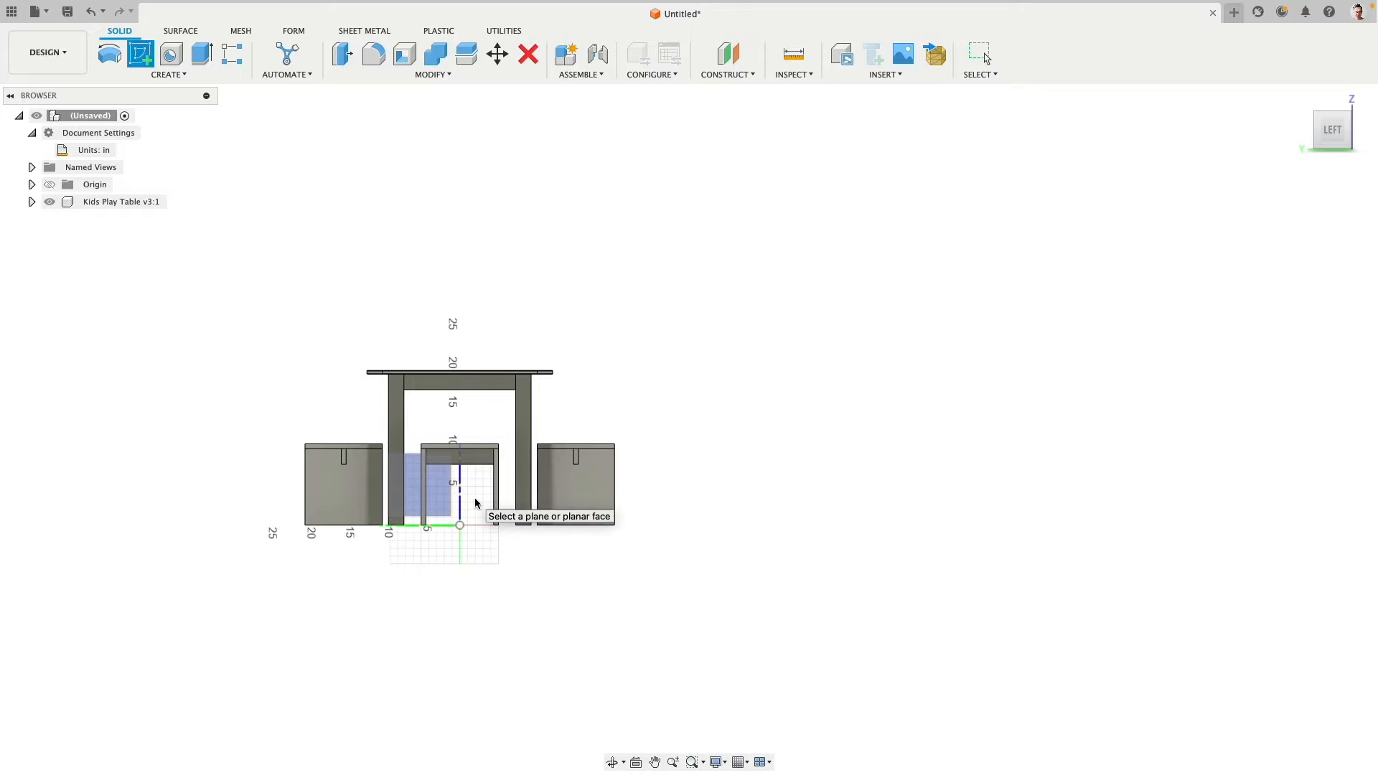
{"action": "left_click", "coordinate": [1307, 131]}
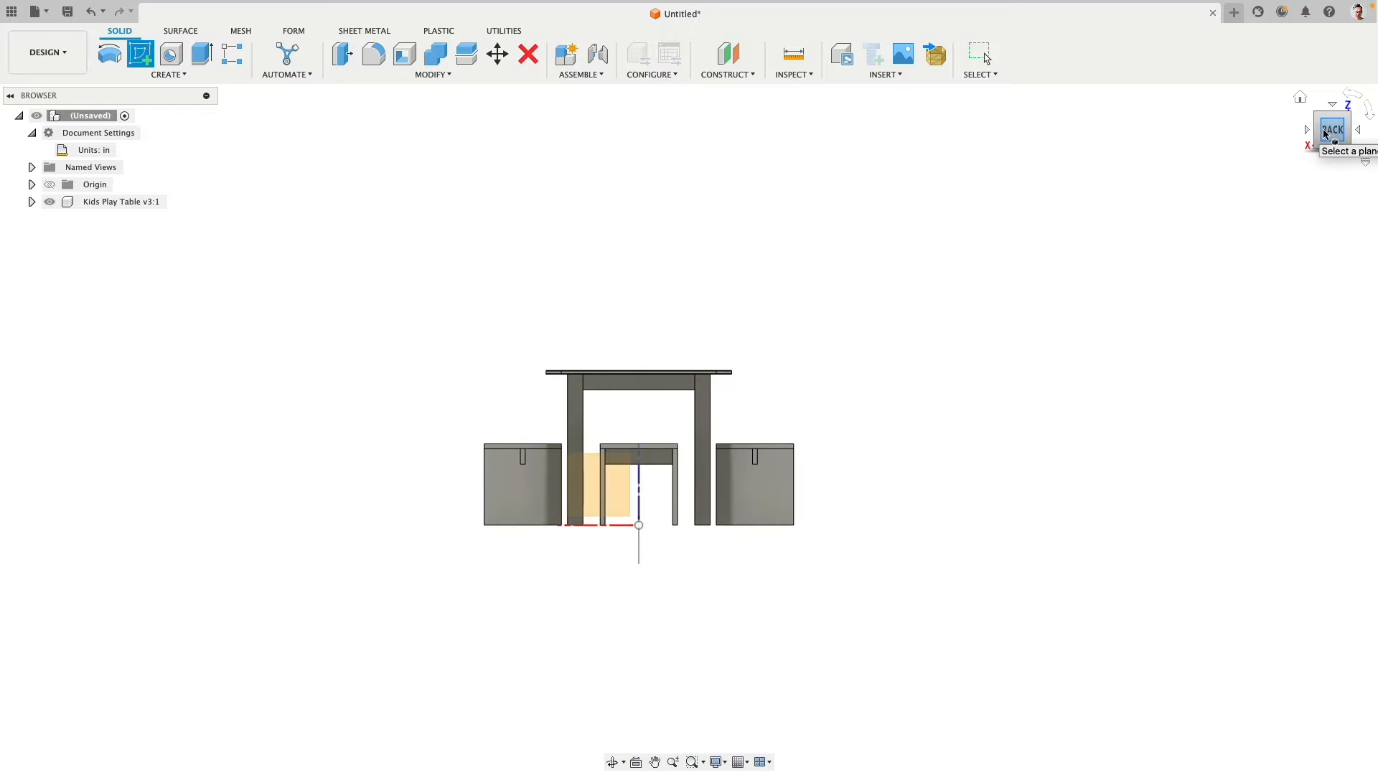
{"action": "left_click", "coordinate": [1309, 130]}
{"action": "left_click", "coordinate": [1310, 130]}
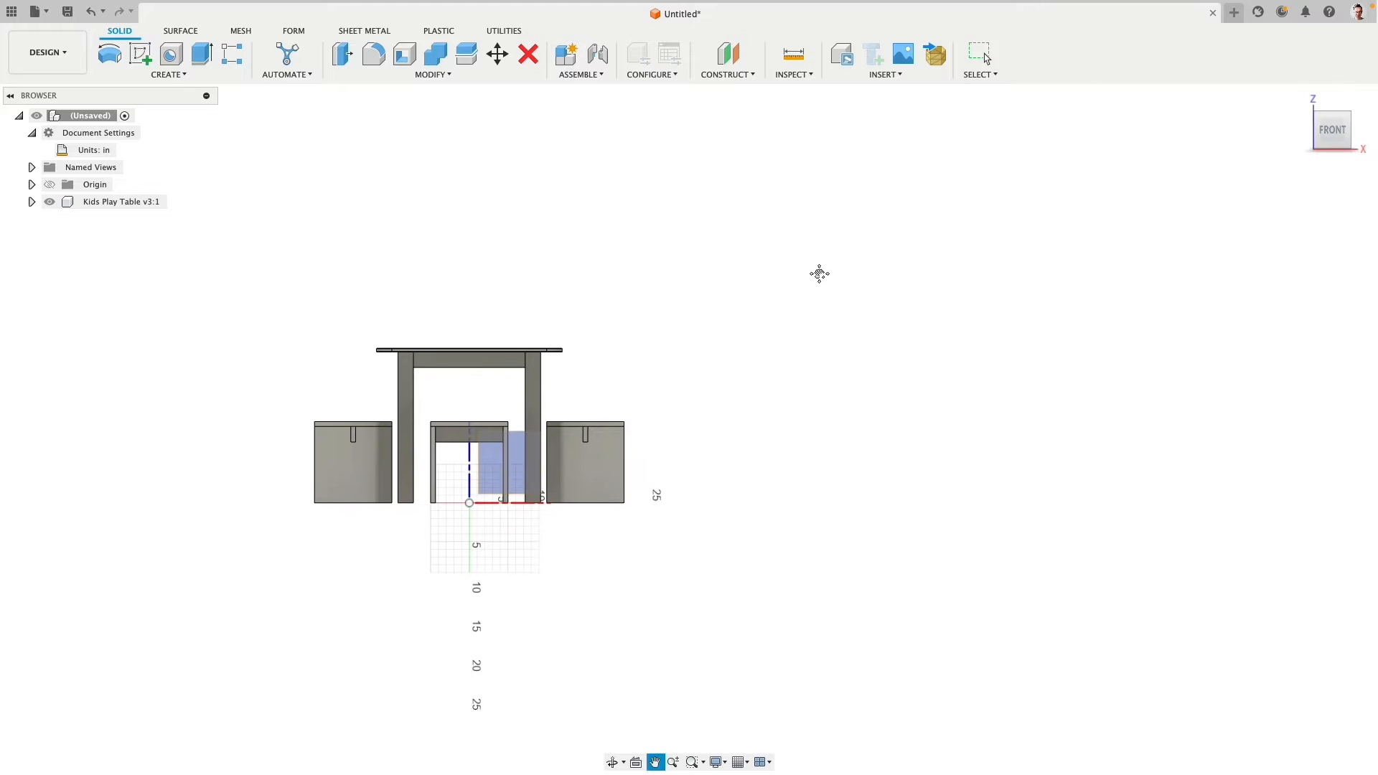
{"action": "left_click", "coordinate": [484, 482]}
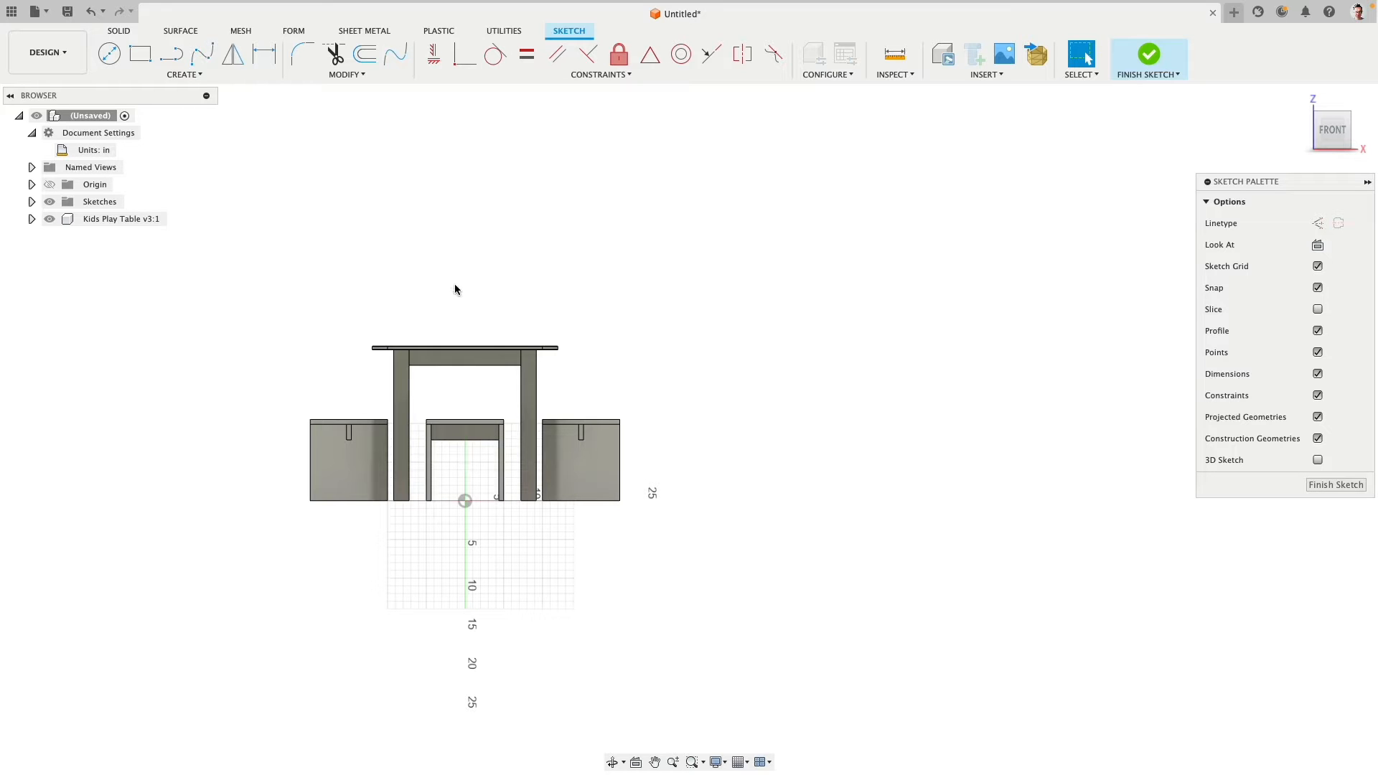
{"action": "middle_click_drag", "start_coordinate": [455, 290], "coordinate": [667, 263]}
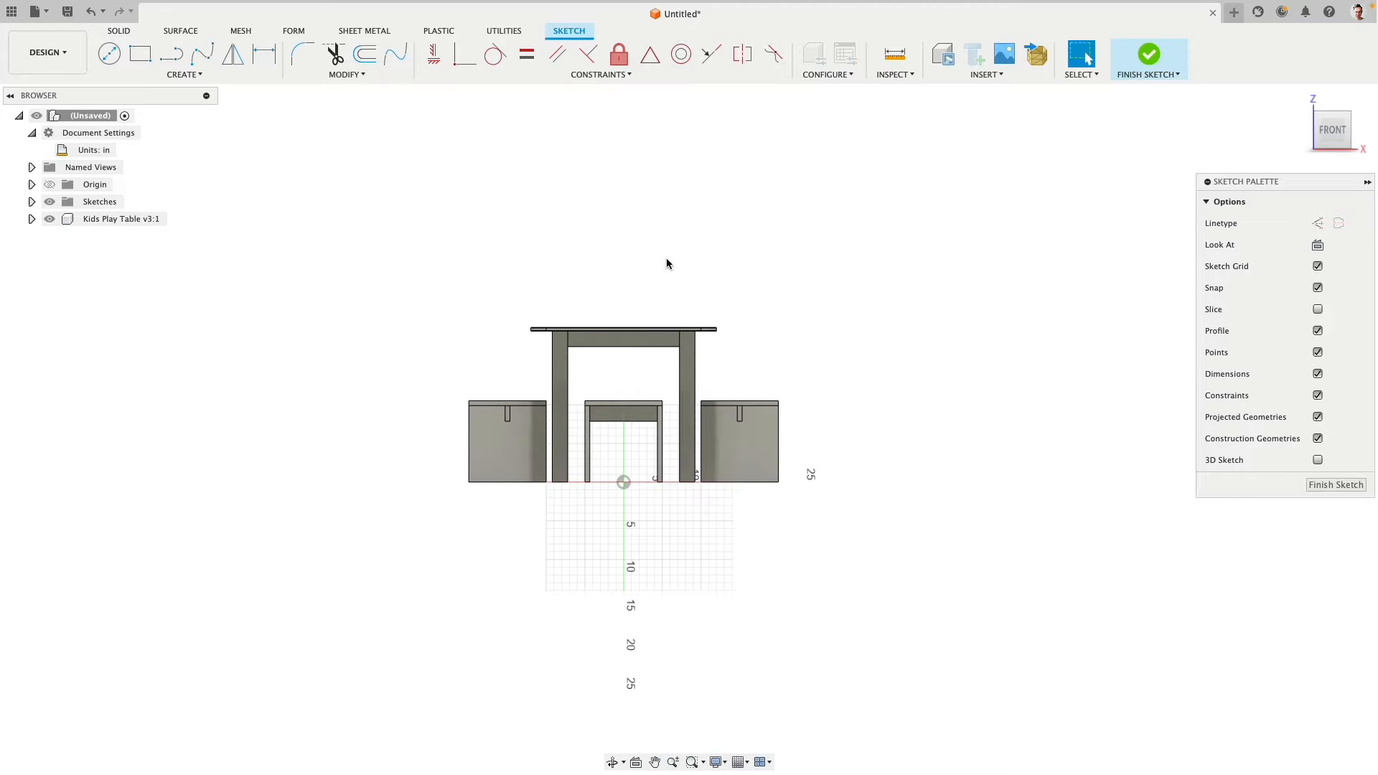
{"action": "left_click", "coordinate": [1147, 53]}
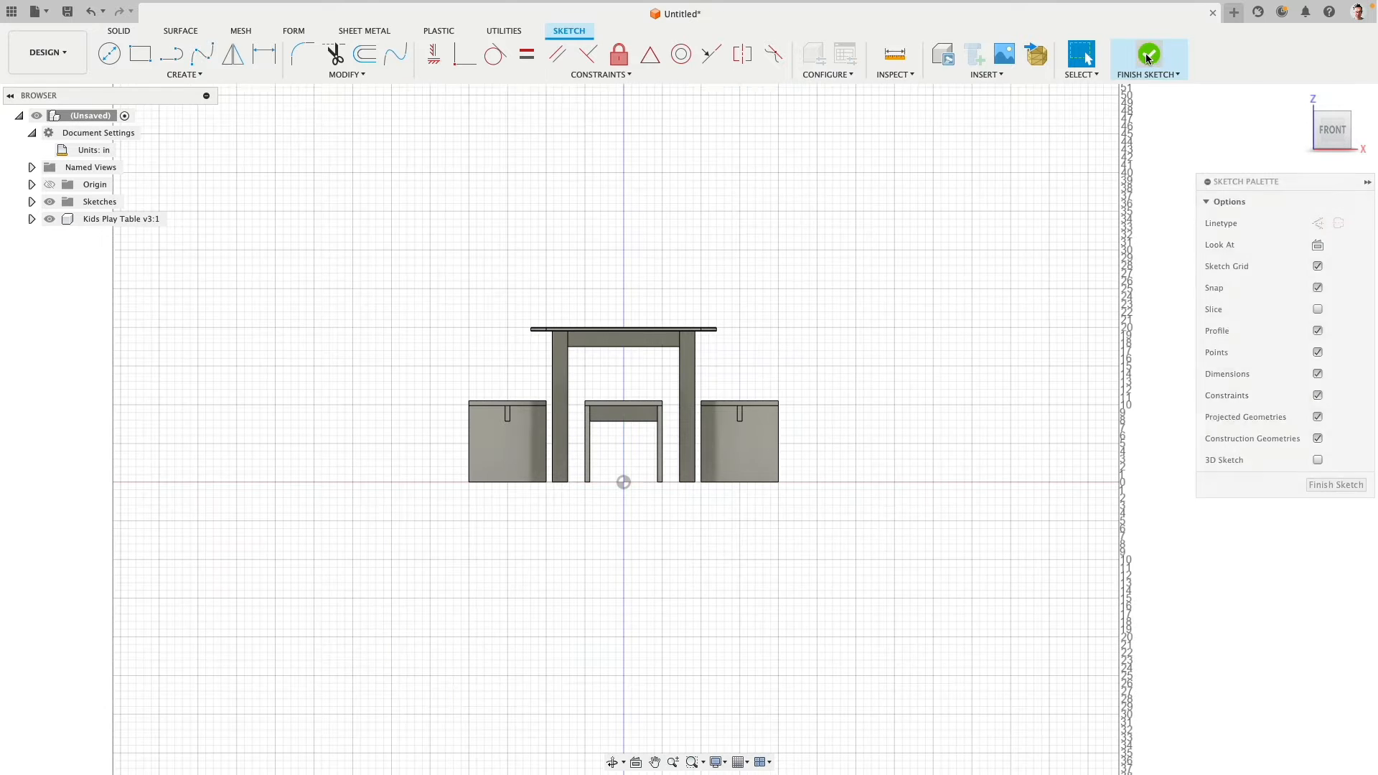
- Move the Kids Play Table component in the positive X direction so that it stands clear of the origin
{"action": "left_click", "coordinate": [115, 221]}
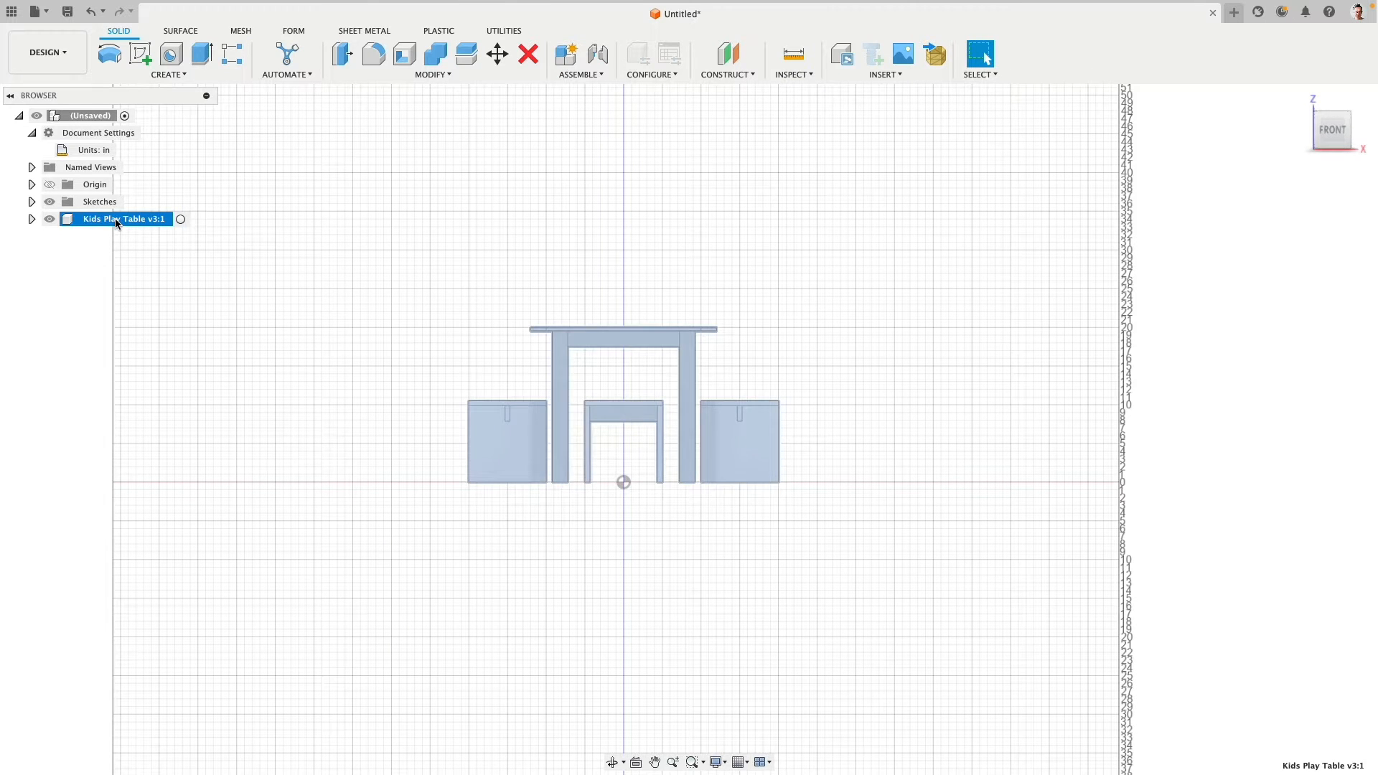
{"action": "left_click", "coordinate": [504, 54]}
{"action": "left_click_drag", "start_coordinate": [663, 328], "coordinate": [933, 317]}
{"action": "left_click", "coordinate": [1289, 441]}
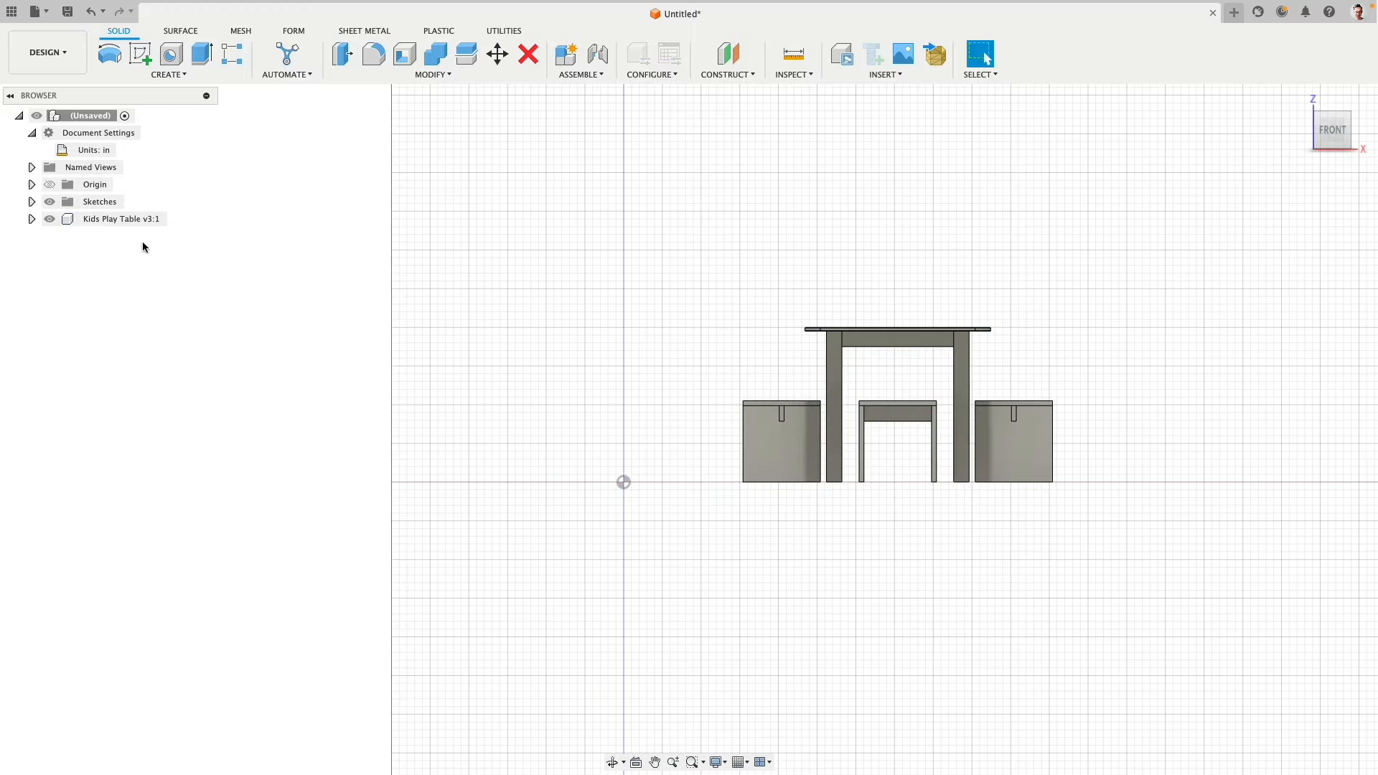
- Reopen the existing front-plane sketch for editing
{"action": "left_click", "coordinate": [33, 203]}
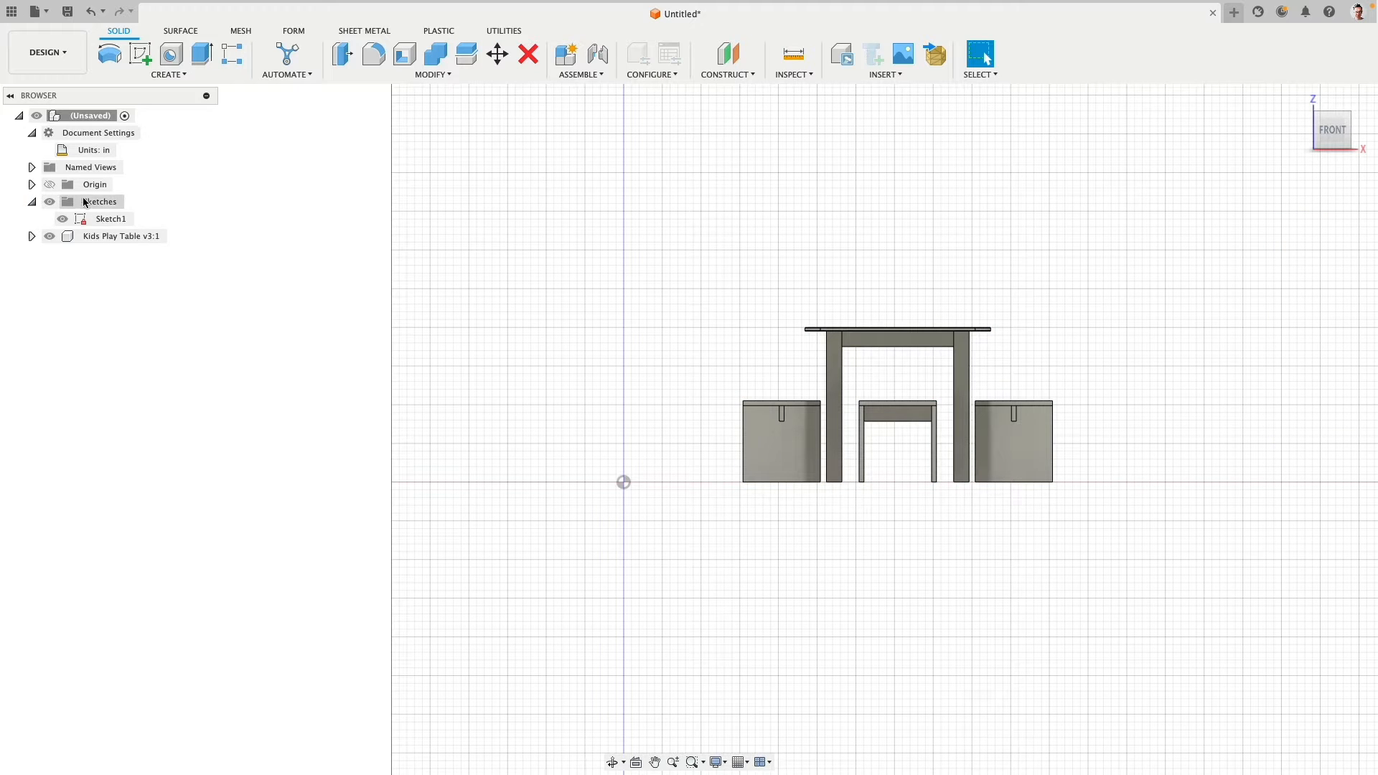
{"action": "right_click", "coordinate": [108, 227]}
{"action": "left_click", "coordinate": [152, 292]}
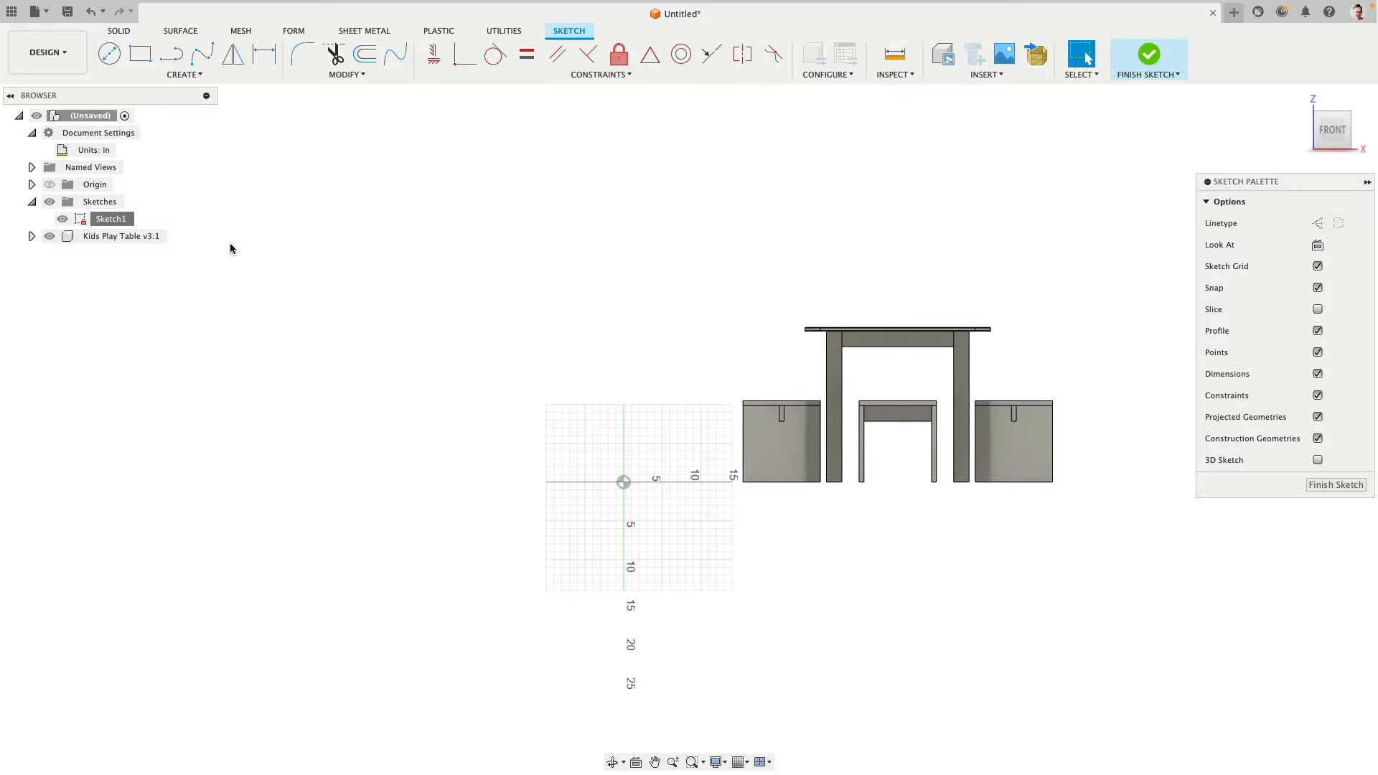
- Draw a vertical line about 7 in long on the Z axis above the origin, and a perpendicular line about 2 in long toward negative X from its lower end
{"action": "left_click", "coordinate": [171, 62]}
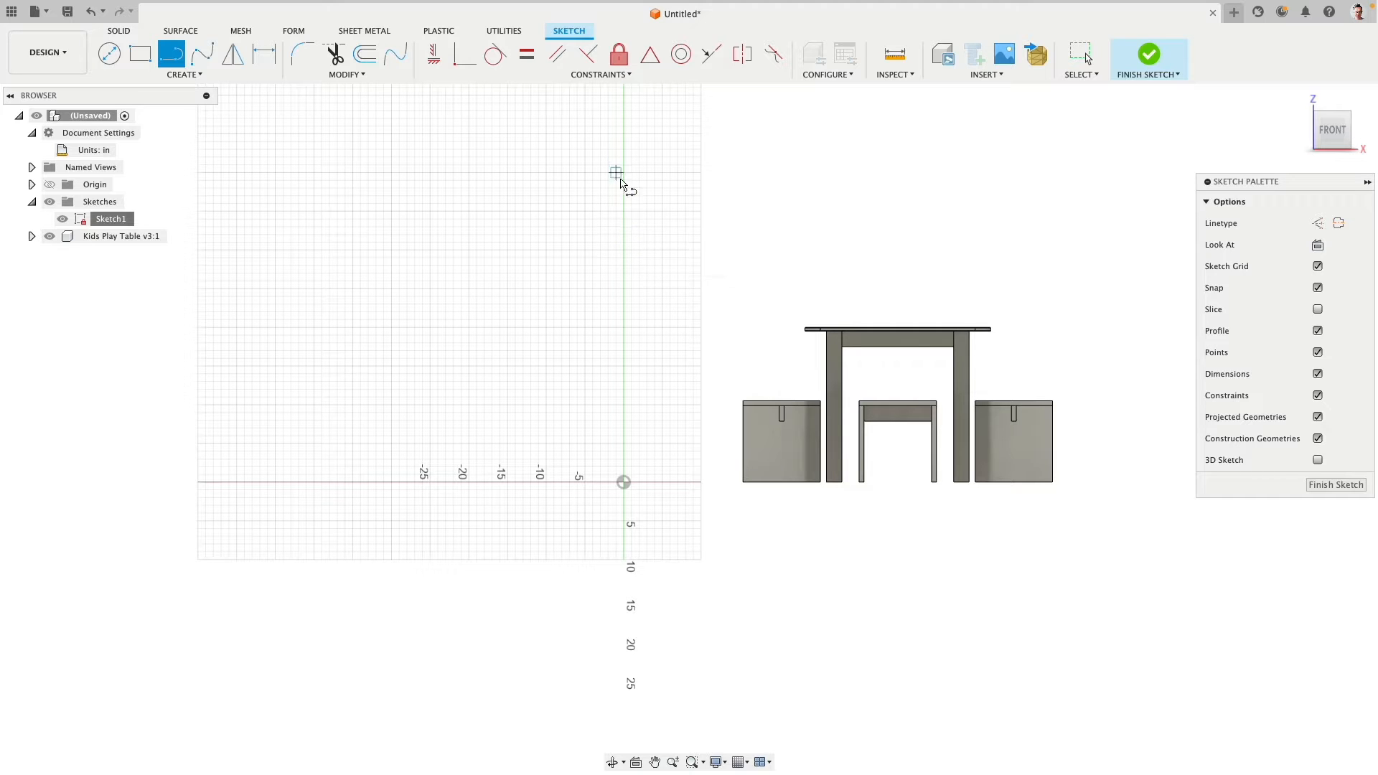
{"action": "left_click", "coordinate": [623, 220]}
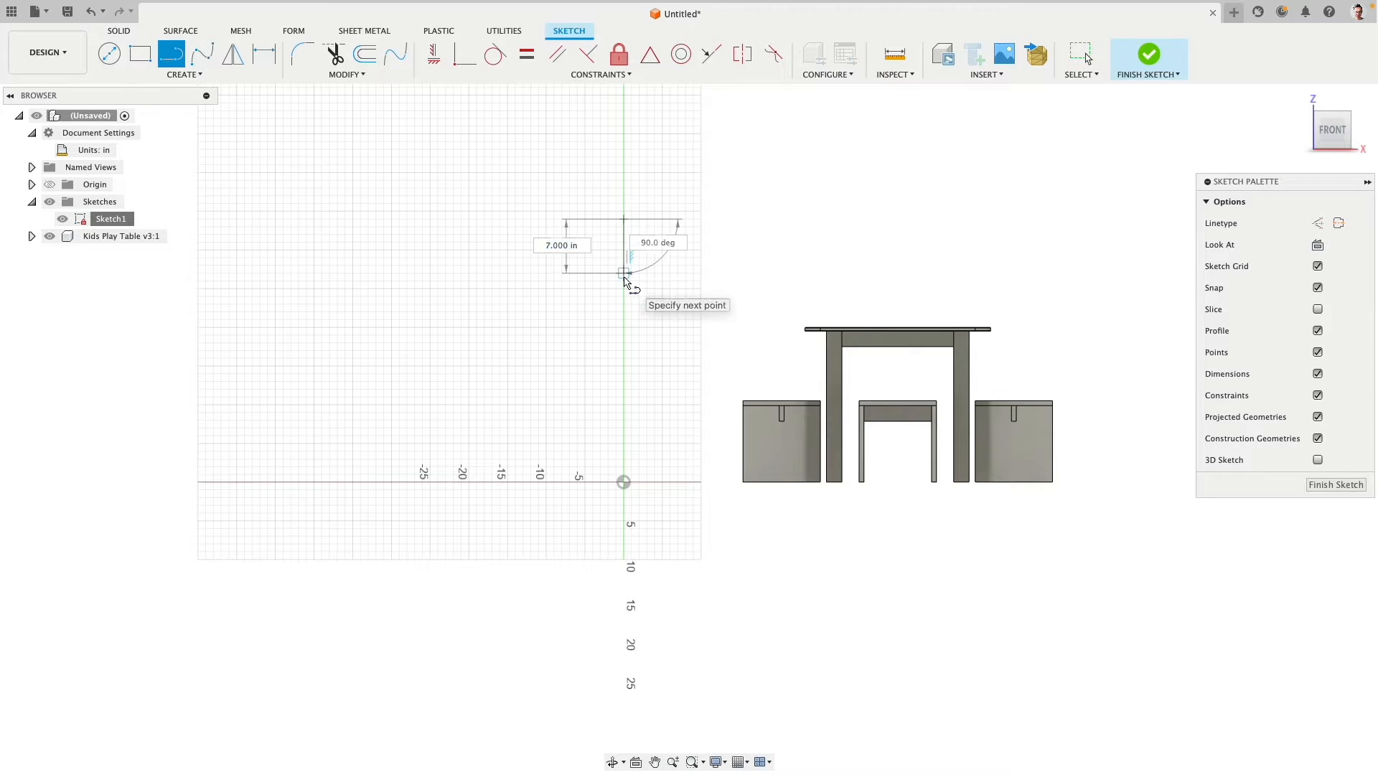
{"action": "left_click", "coordinate": [623, 273]}
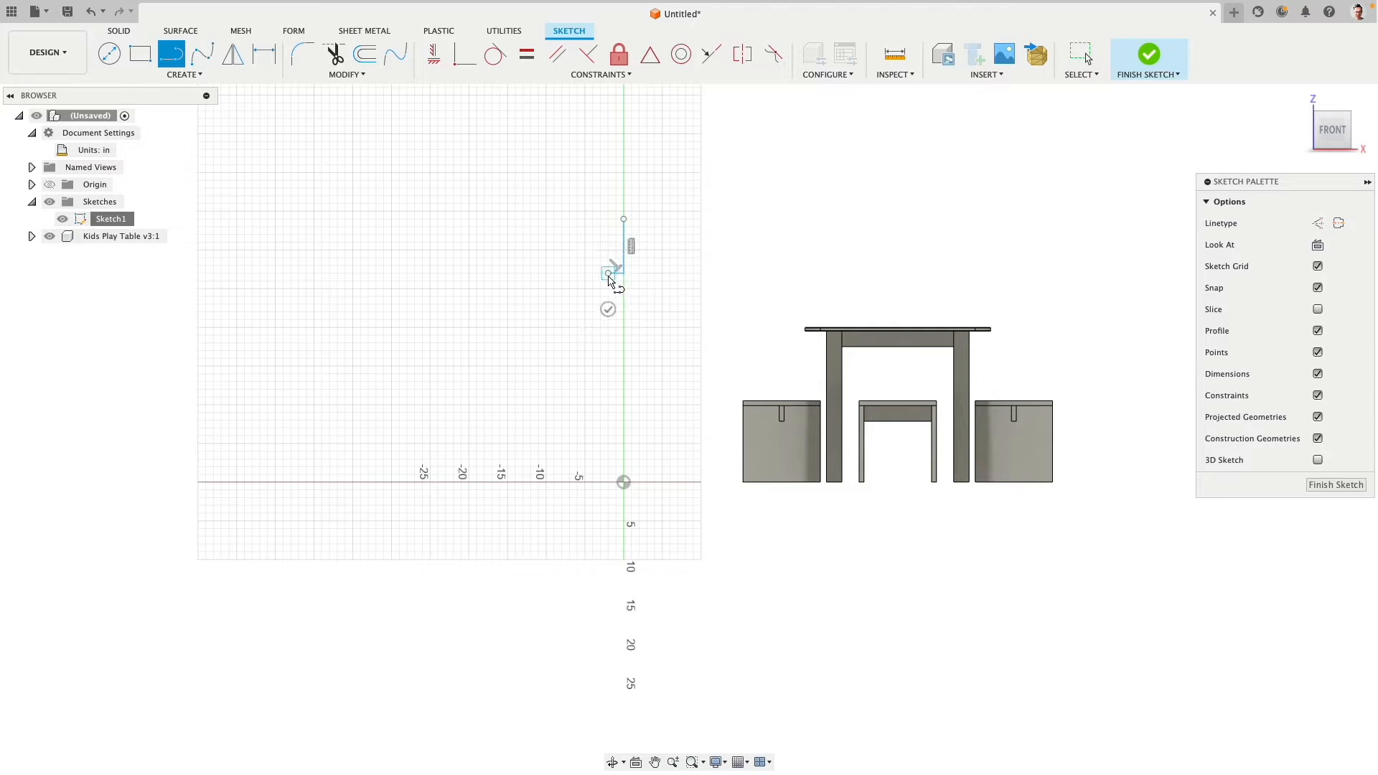
{"action": "double_click", "coordinate": [608, 272]}
- Constrain the lower endpoint of the vertical line to be vertically aligned with the origin
{"action": "scroll", "coordinate": [620, 249], "scroll_direction": "up", "scroll_amount": 10}
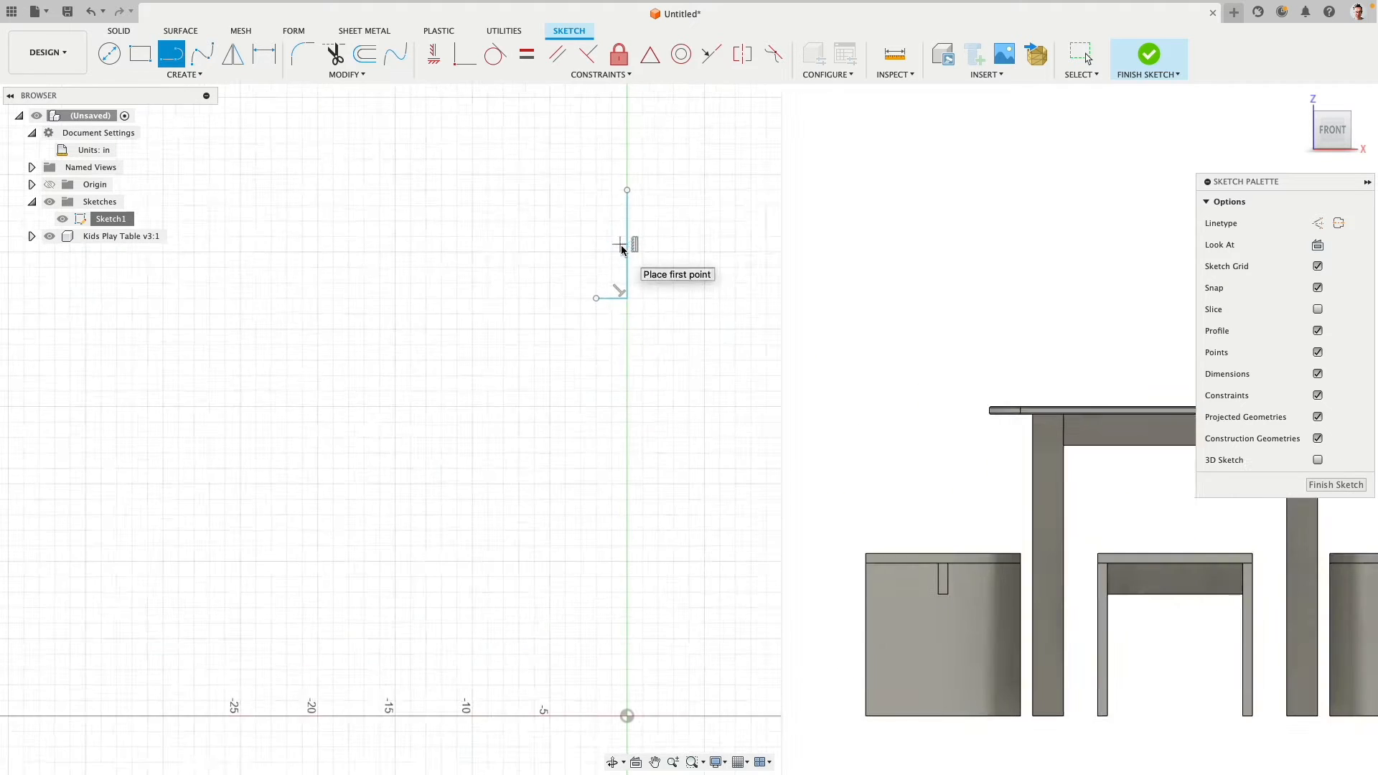
{"action": "scroll", "coordinate": [587, 227], "scroll_direction": "down", "scroll_amount": 5}
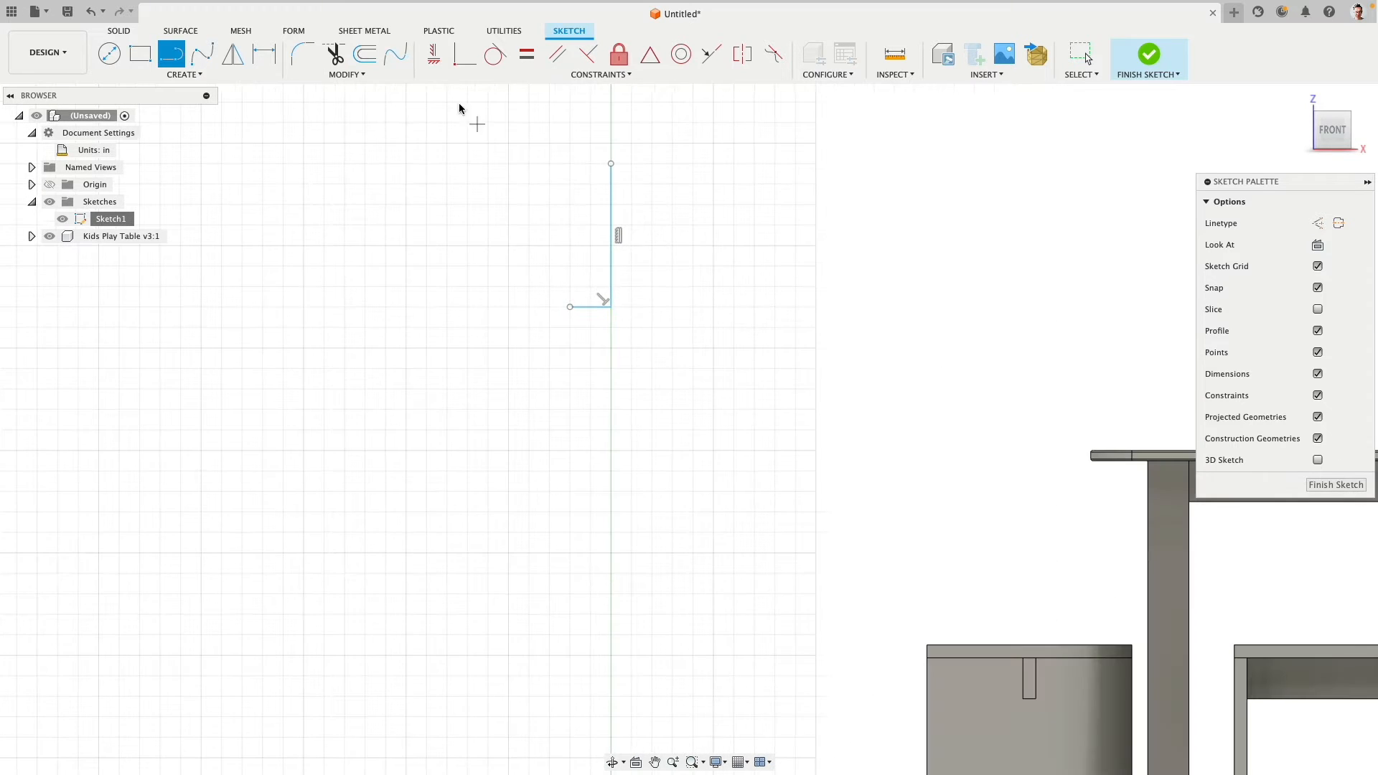
{"action": "left_click", "coordinate": [434, 54]}
{"action": "scroll", "coordinate": [680, 413], "scroll_direction": "down", "scroll_amount": 5}
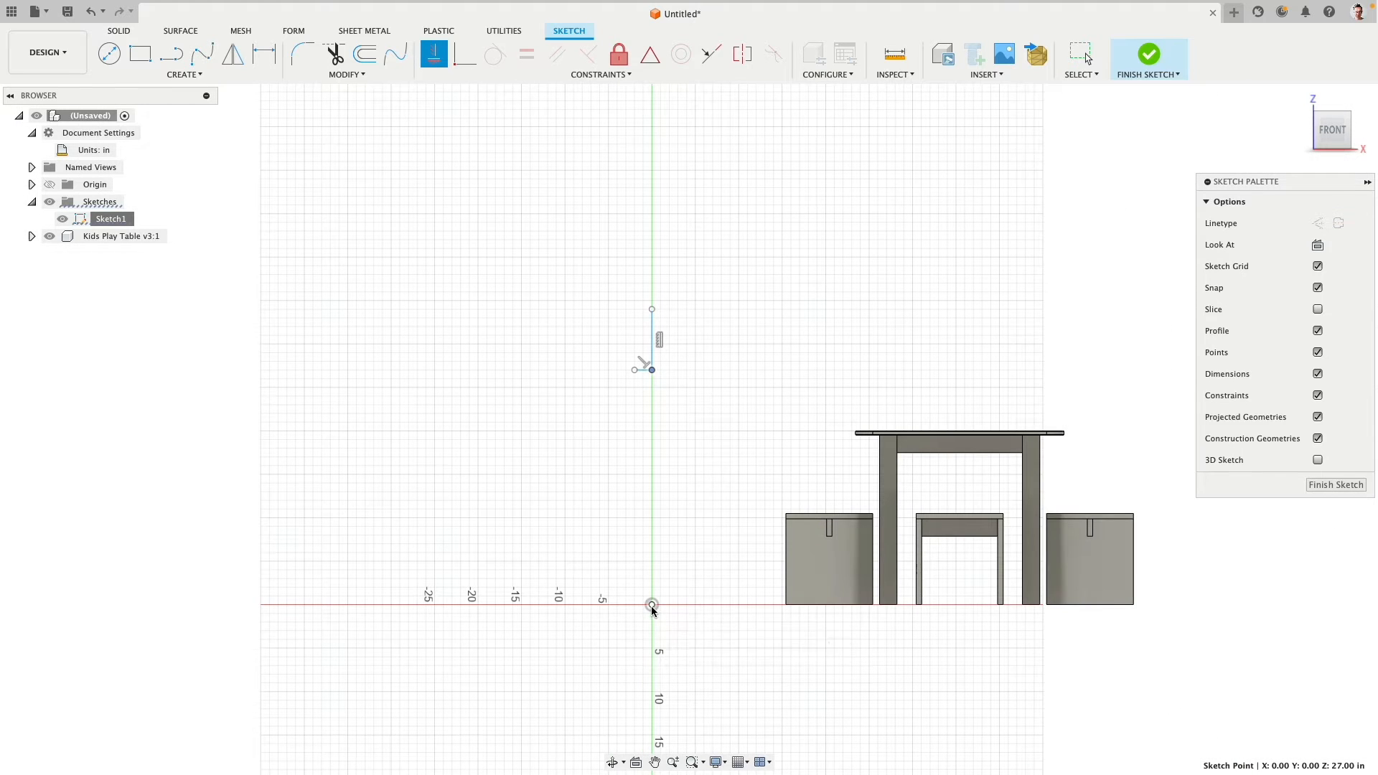
{"action": "scroll", "coordinate": [680, 385], "scroll_direction": "up", "scroll_amount": 5}
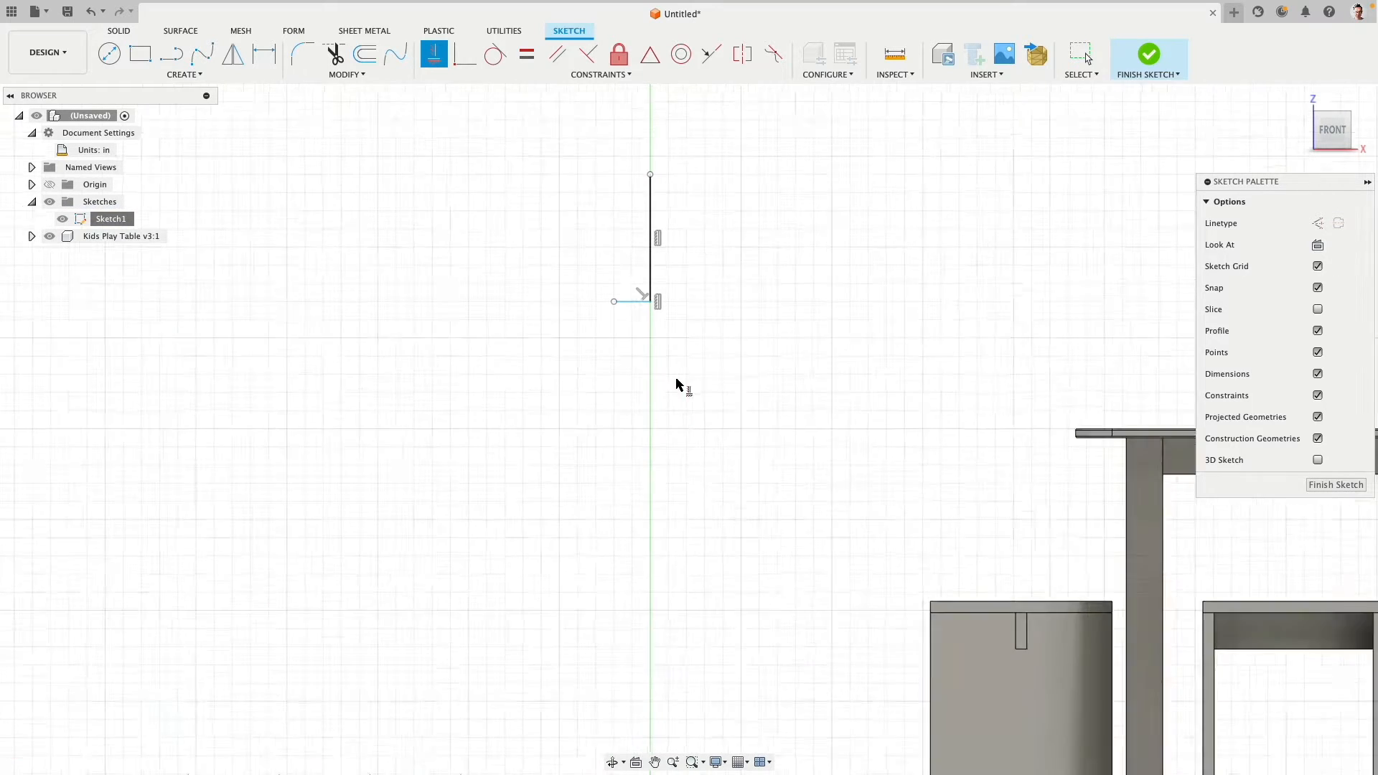
- Dimension the vertical line to a length of 7.6 in
{"action": "left_click", "coordinate": [264, 54]}
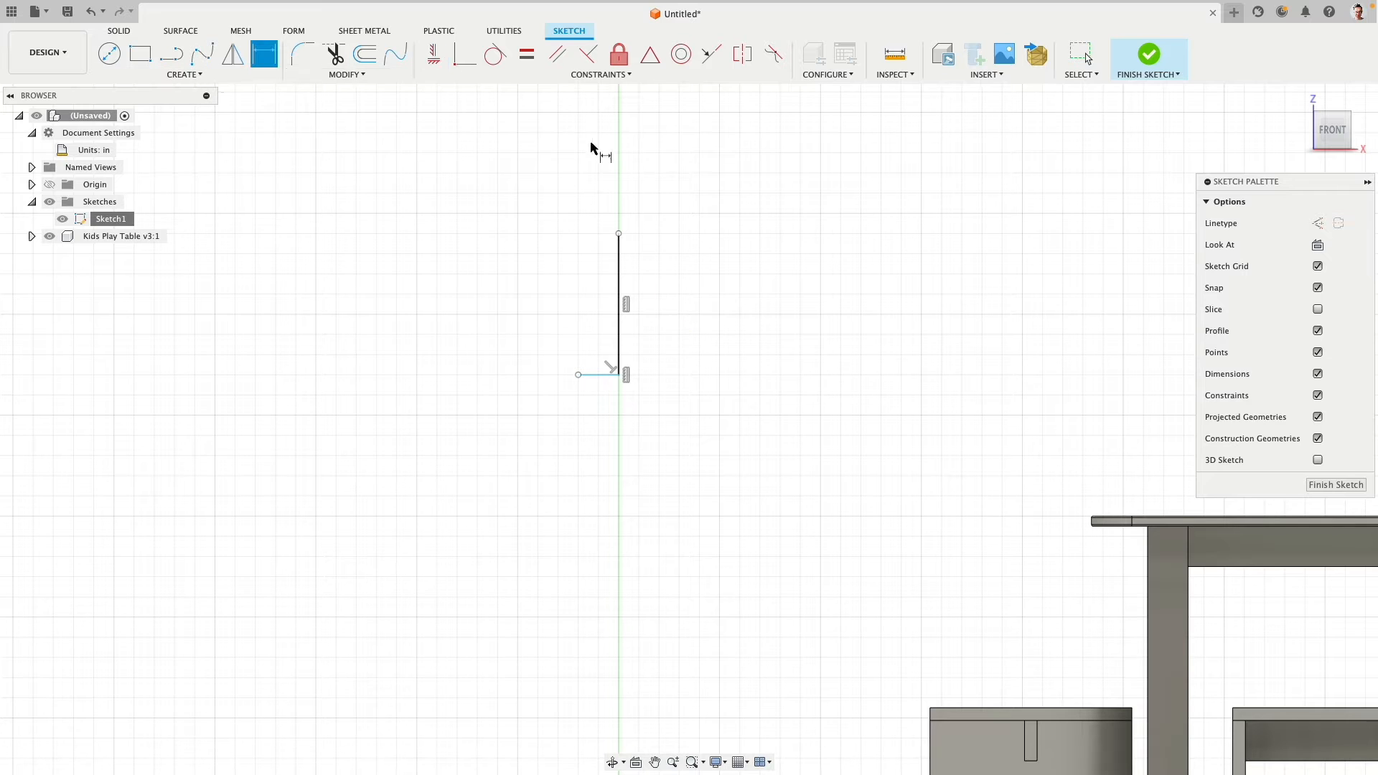
{"action": "left_click", "coordinate": [619, 277]}
{"action": "left_click", "coordinate": [671, 278]}
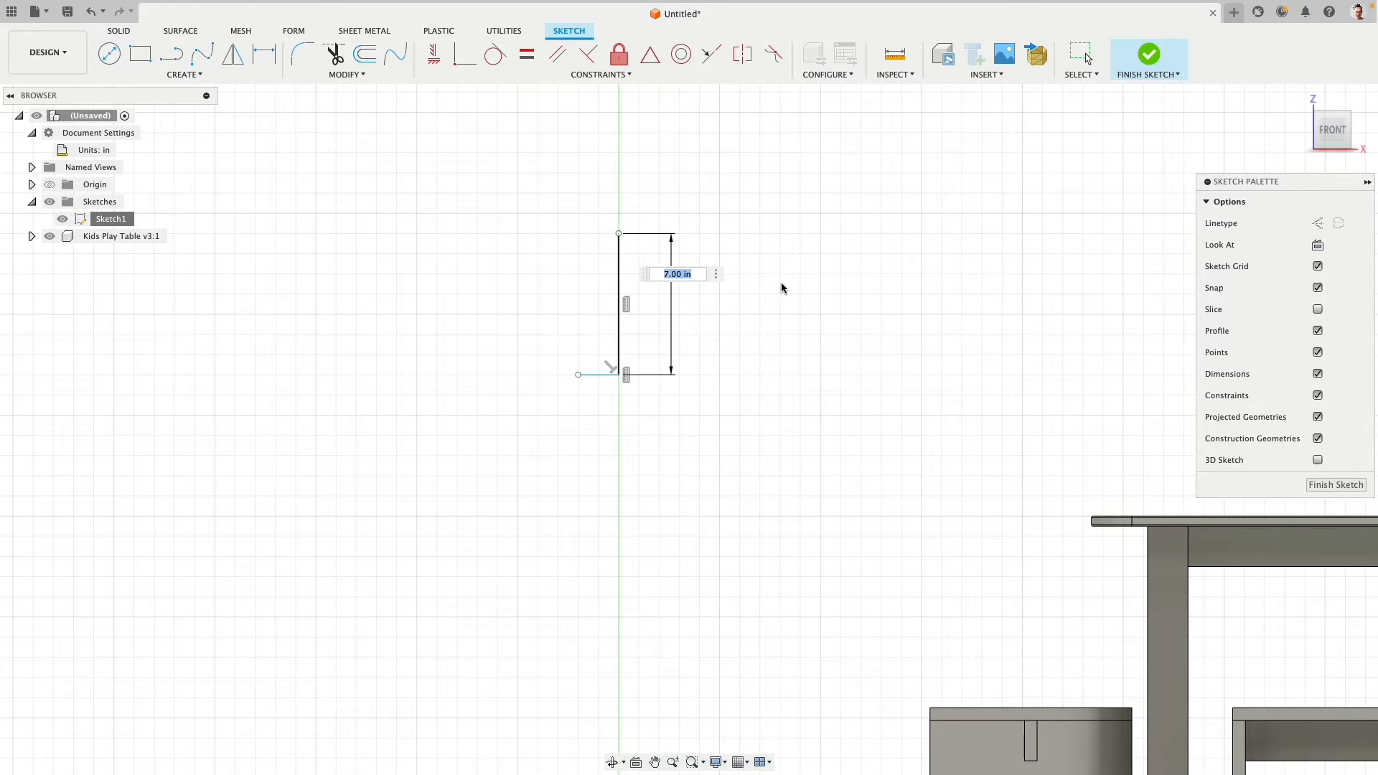
{"action": "type", "text": "7.6"}
{"action": "key", "text": "Return"}
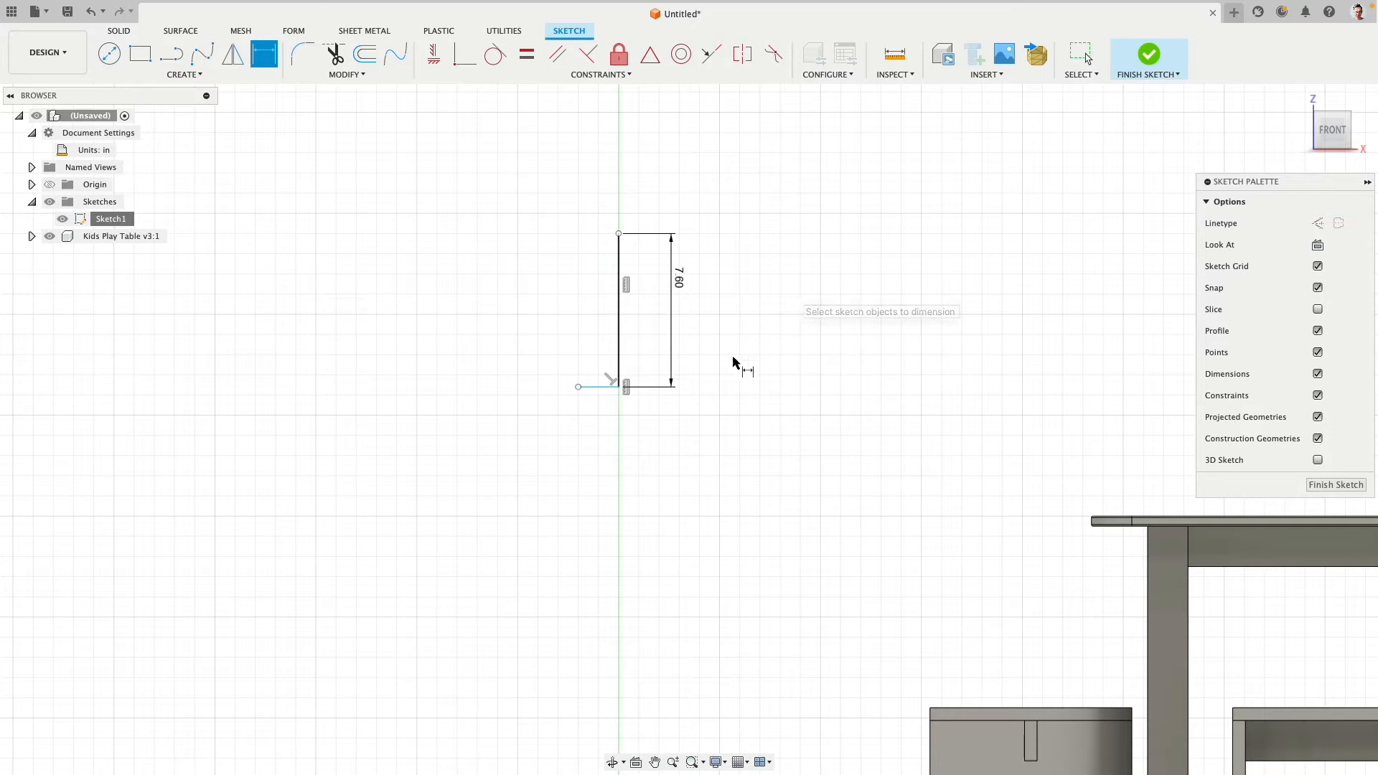
- Dimension the short horizontal line to 1 in and place its dimension farther below the line
{"action": "left_click", "coordinate": [594, 388]}
{"action": "left_click", "coordinate": [595, 439]}
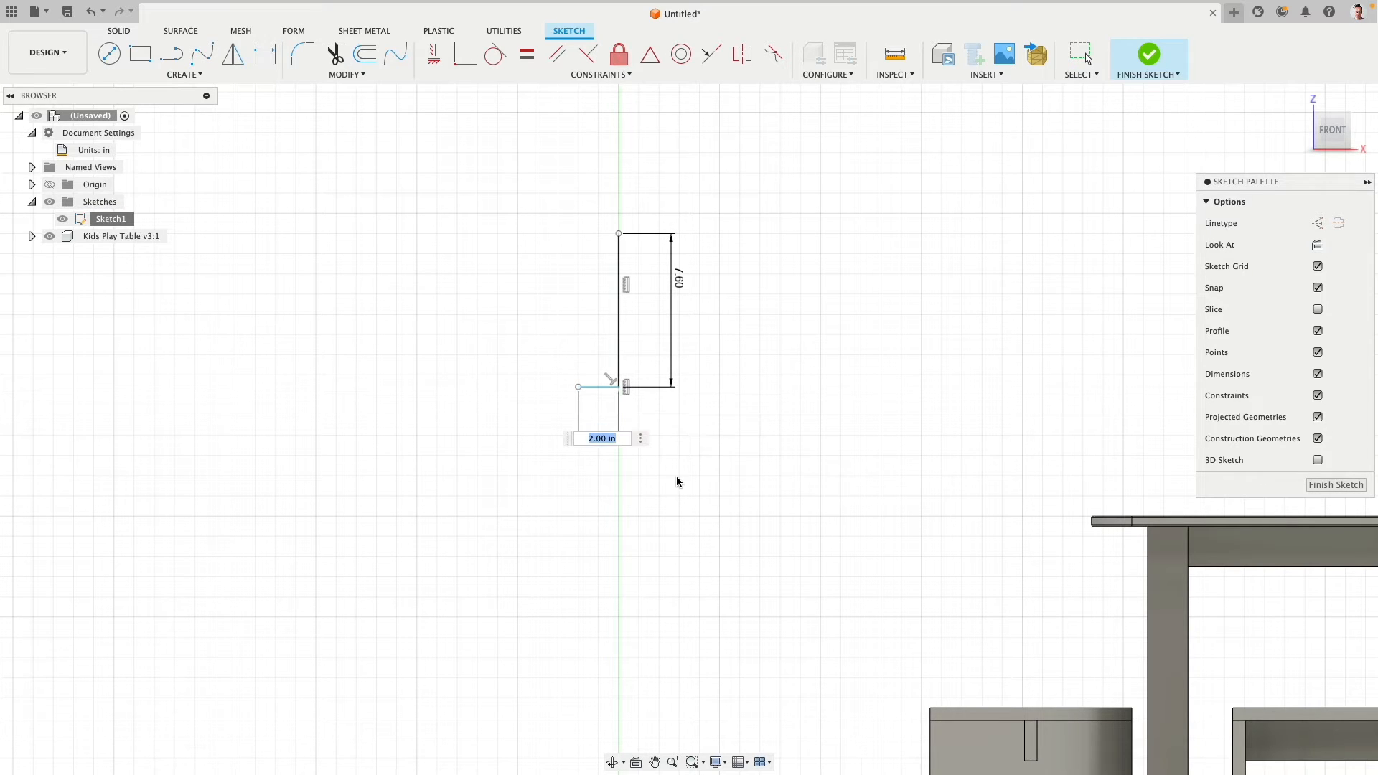
{"action": "type", "text": "1"}
{"action": "key", "text": "Return"}
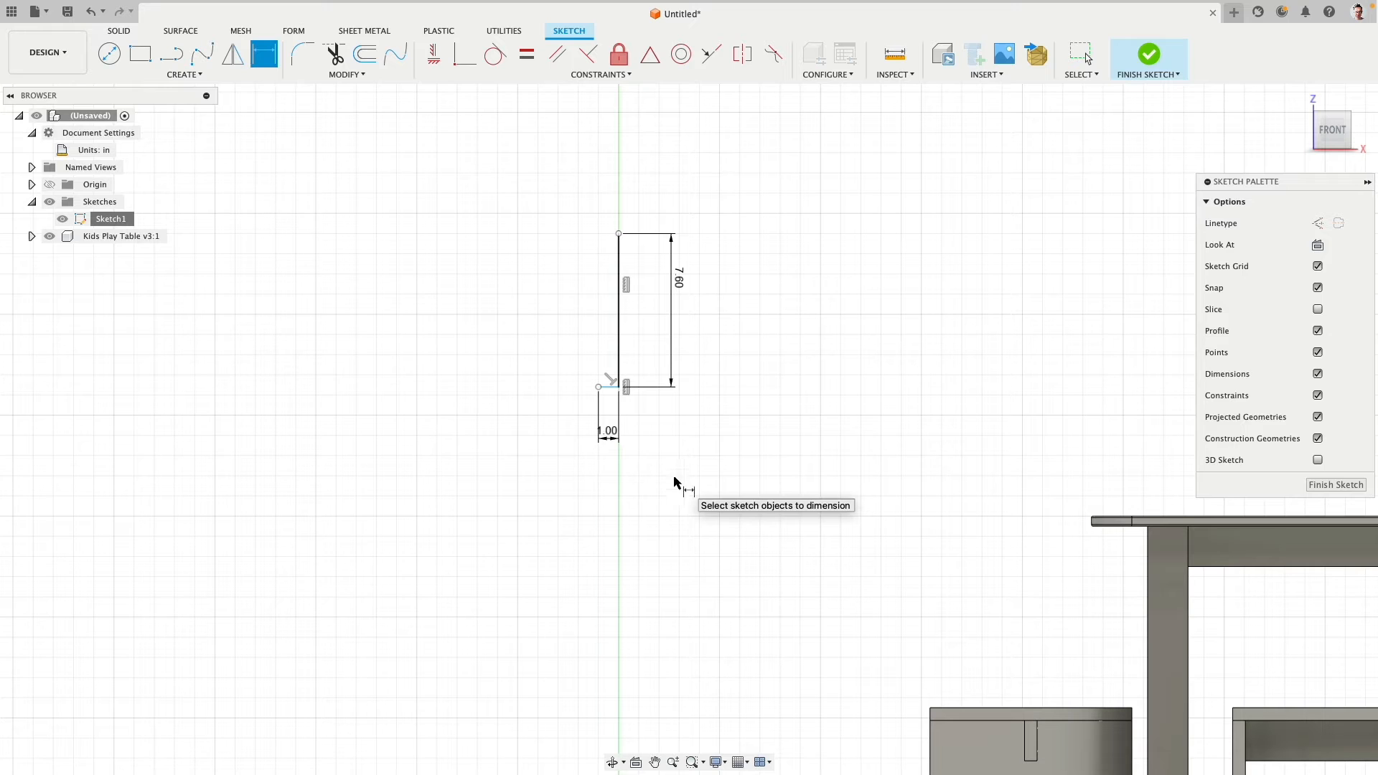
{"action": "left_click_drag", "start_coordinate": [608, 434], "coordinate": [612, 463]}
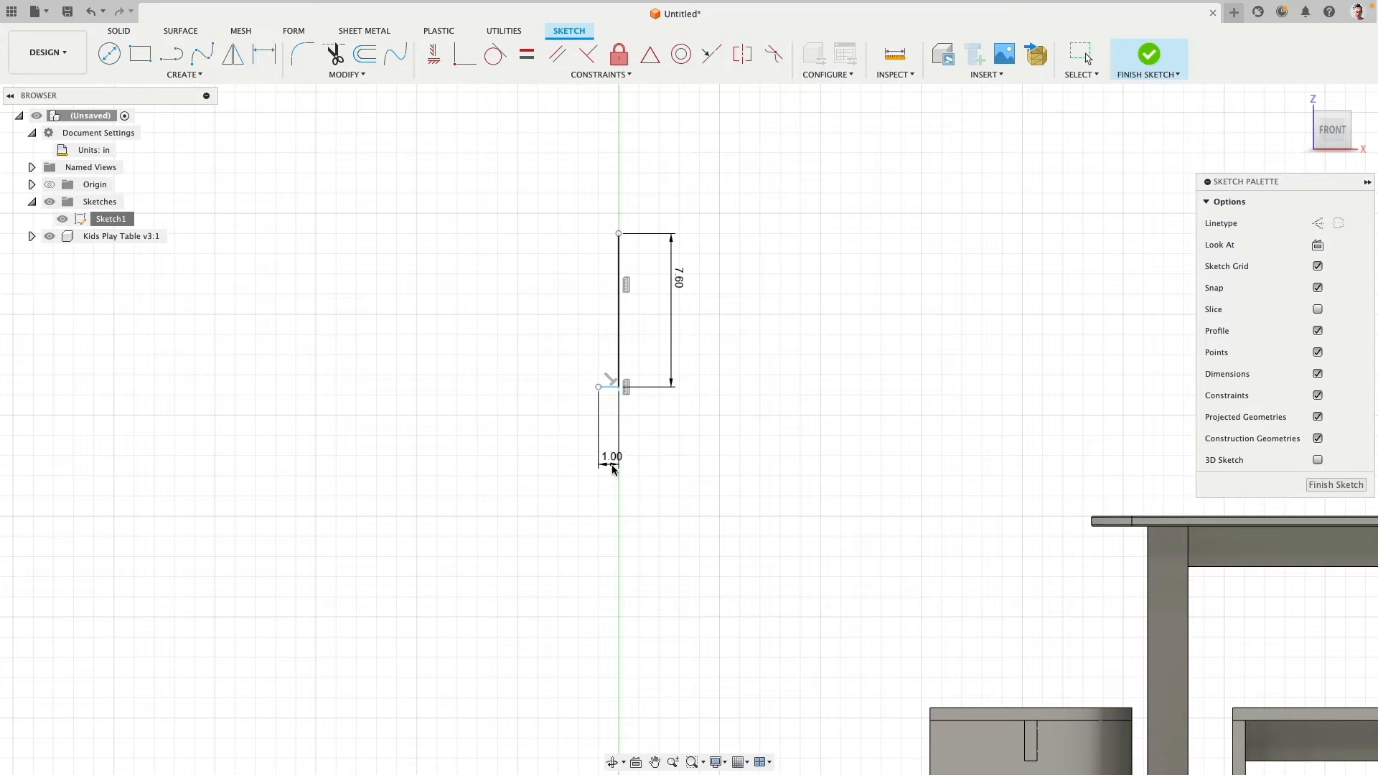
- Draw a 4 in horizontal line toward negative X from the vertical line's upper end
{"action": "left_click", "coordinate": [171, 54]}
{"action": "left_click", "coordinate": [619, 233]}
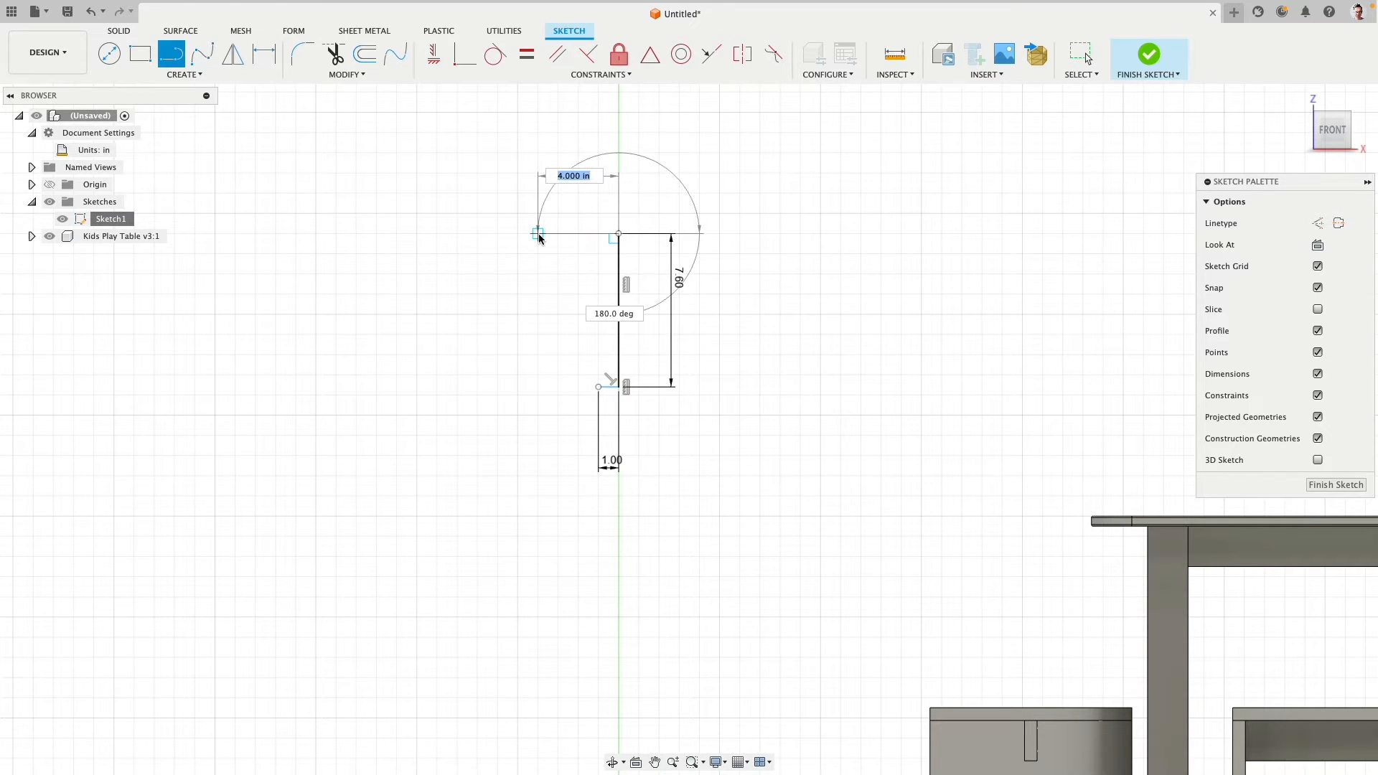
{"action": "type", "text": "4"}
{"action": "key", "text": "Return"}
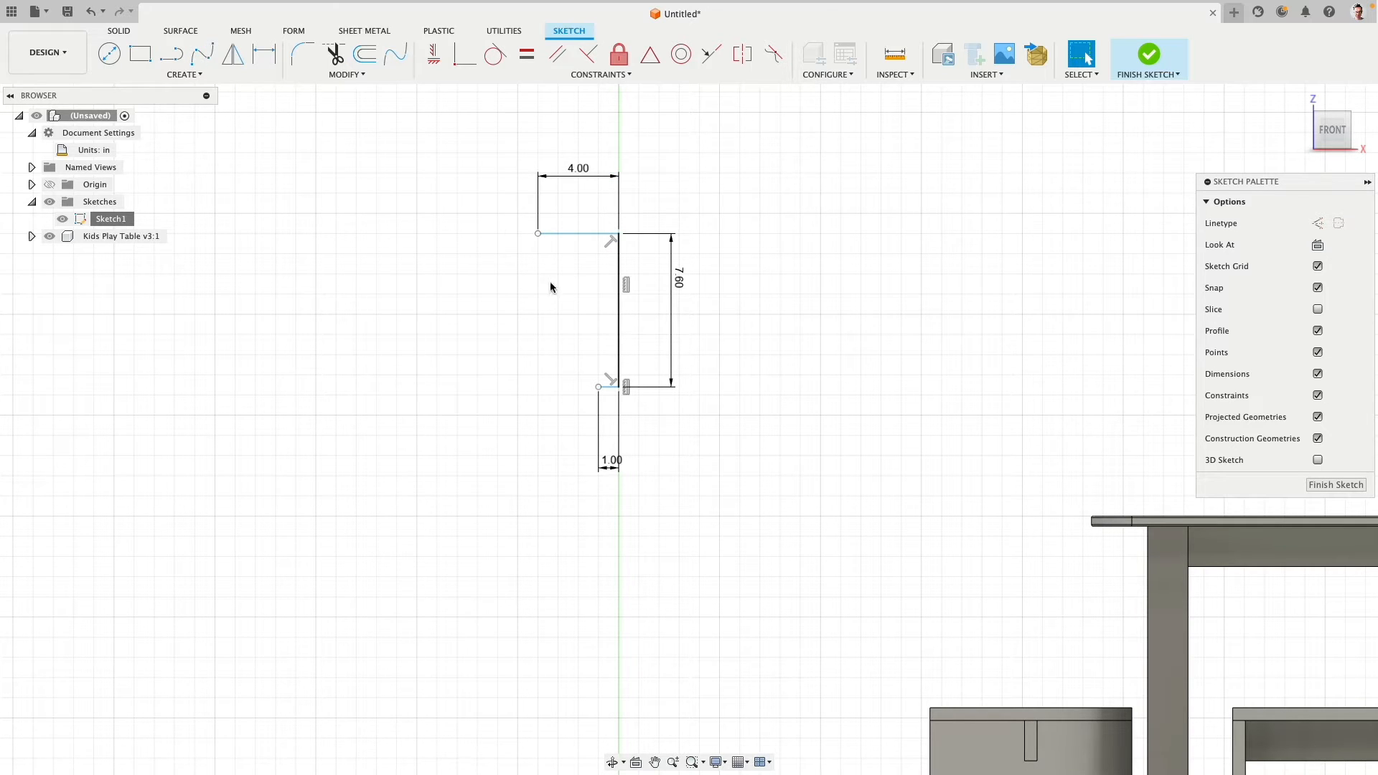
- Close the profile with two three-point arcs from the upper horizontal line's free end to the lower one's, meeting about 2 in from the vertical line
{"action": "scroll", "coordinate": [551, 287], "scroll_direction": "up", "scroll_amount": 3}
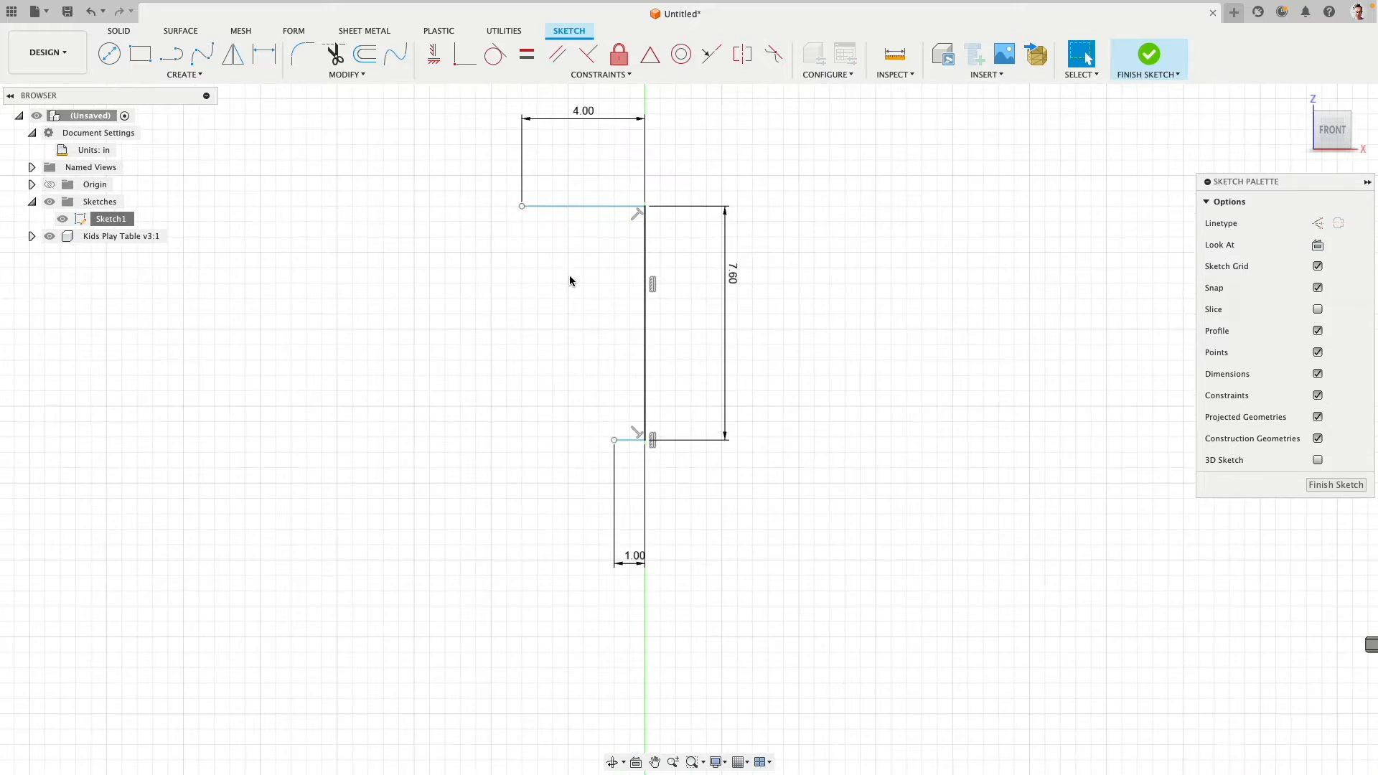
{"action": "left_click", "coordinate": [198, 75]}
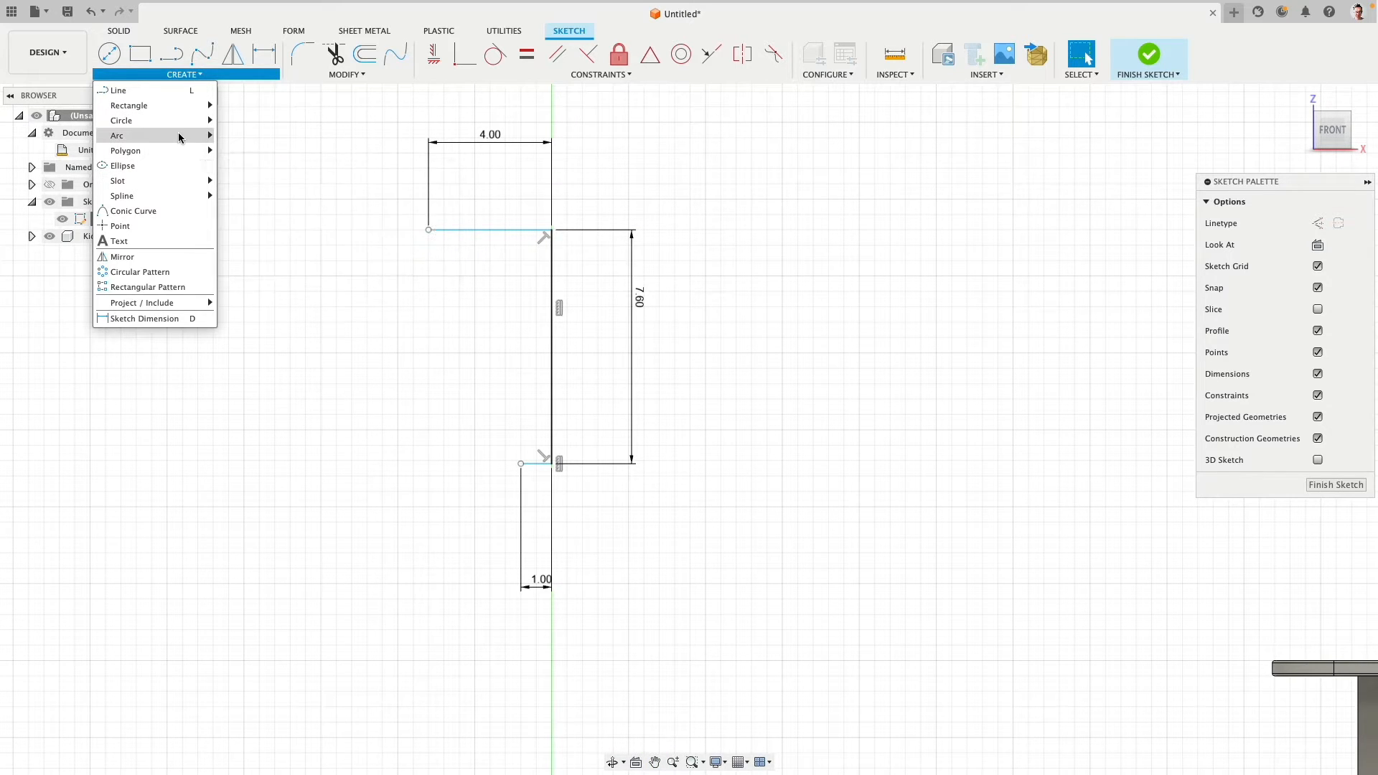
{"action": "mouse_move", "coordinate": [185, 136]}
{"action": "left_click", "coordinate": [248, 136]}
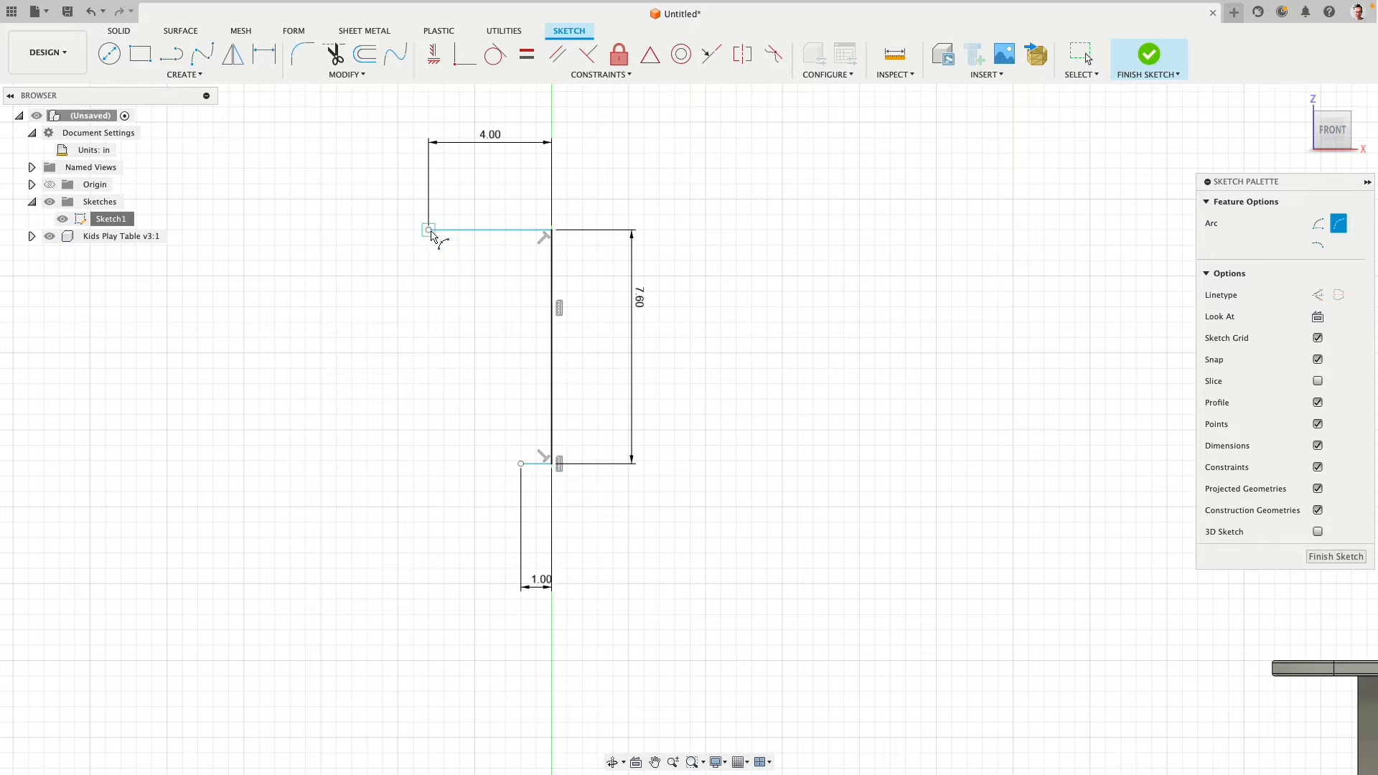
{"action": "left_click", "coordinate": [428, 231]}
{"action": "left_click", "coordinate": [489, 364]}
{"action": "left_click", "coordinate": [464, 346]}
{"action": "left_click", "coordinate": [491, 364]}
{"action": "left_click", "coordinate": [522, 464]}
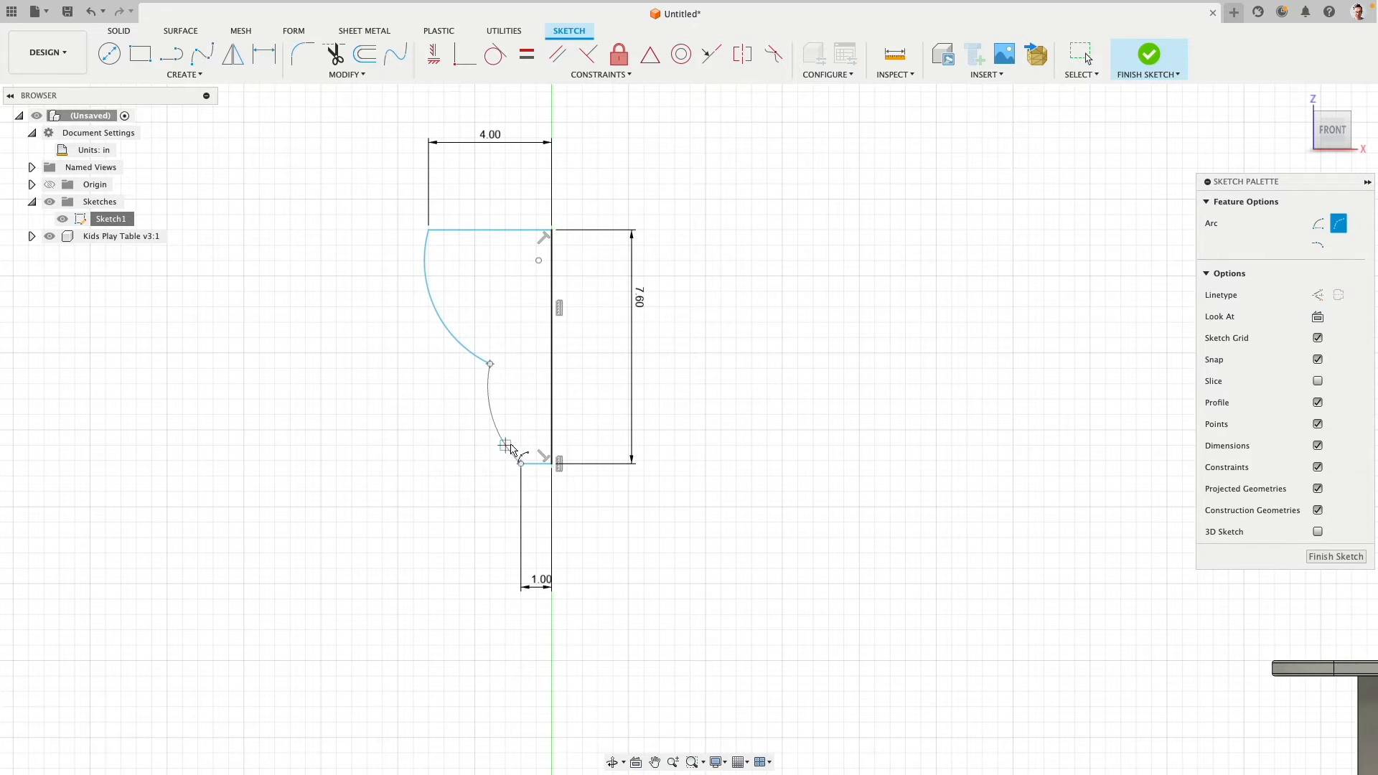
{"action": "left_click", "coordinate": [513, 454]}
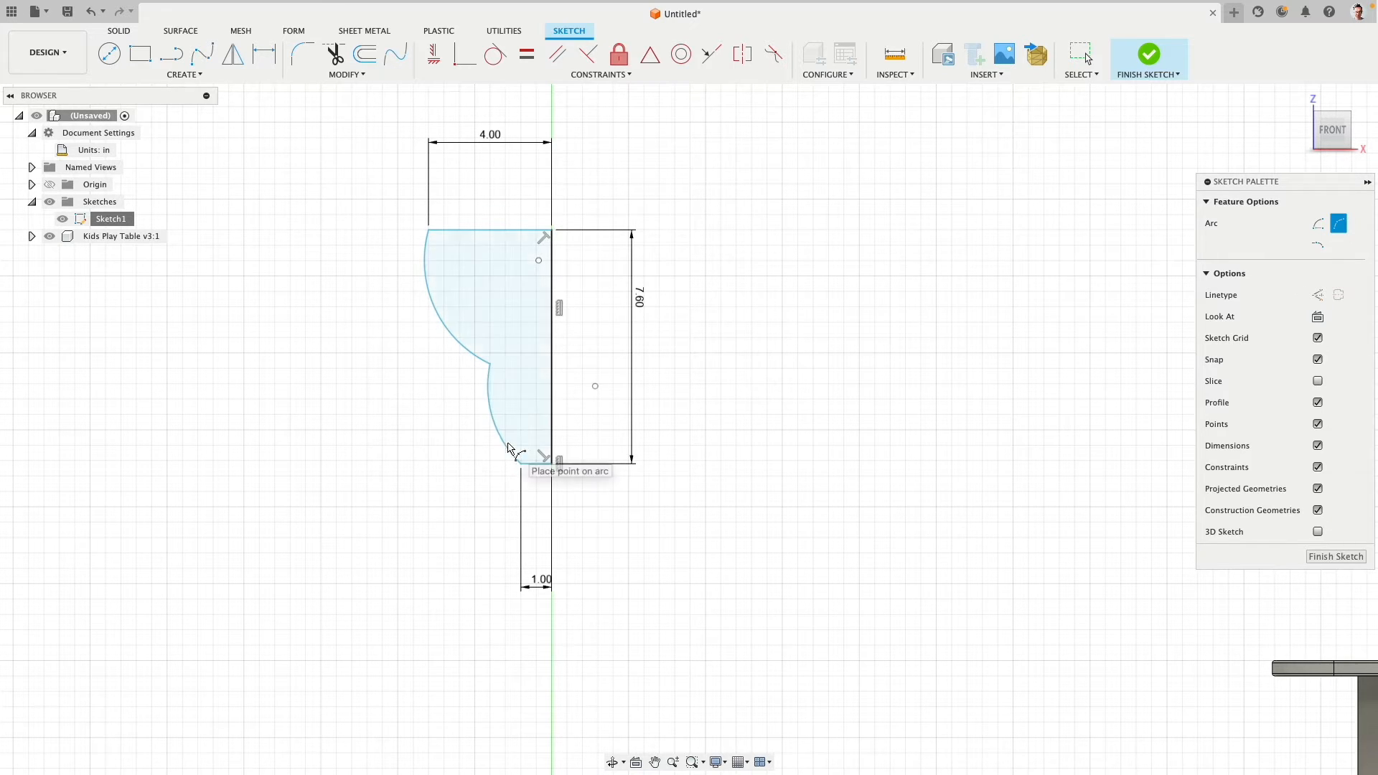
- Add a radius dimension to the lower arc of the profile
{"action": "left_click", "coordinate": [265, 56]}
{"action": "left_click", "coordinate": [493, 427]}
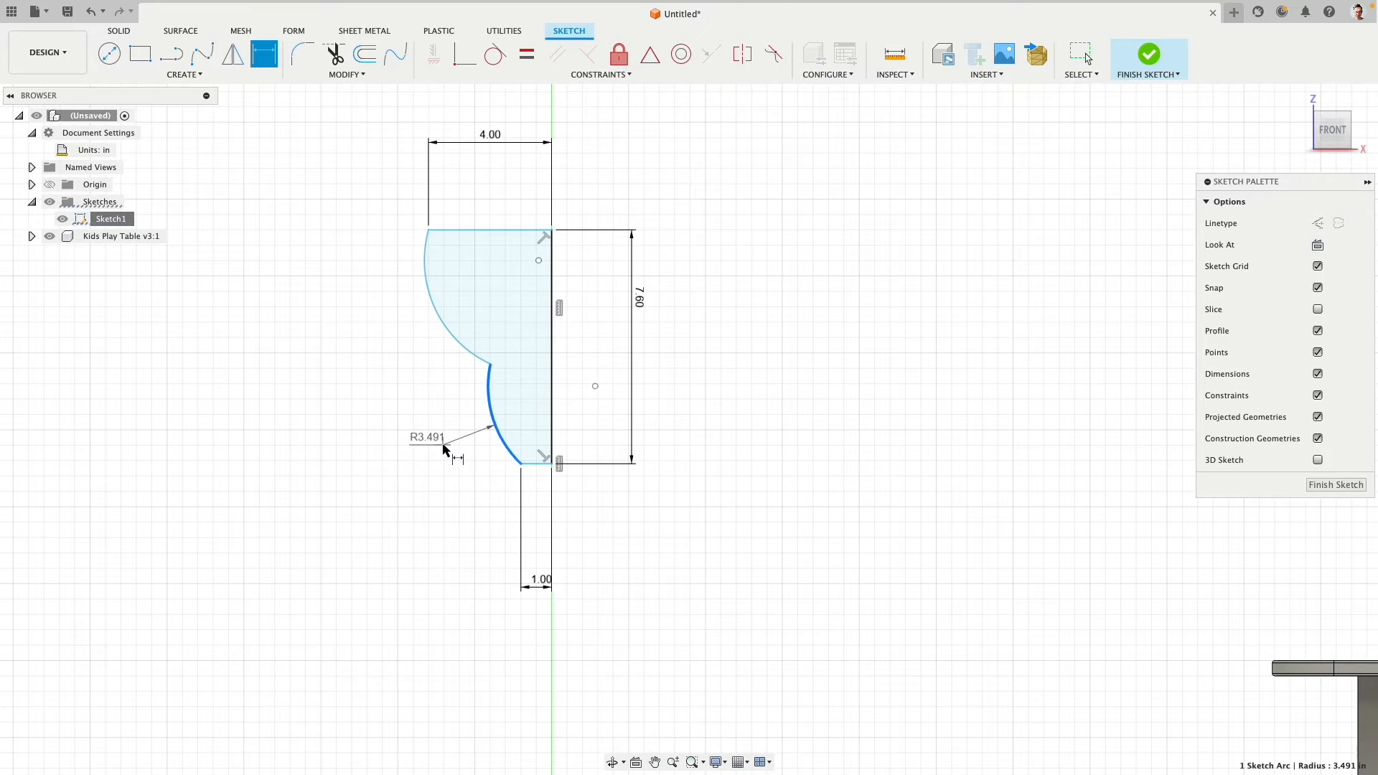
{"action": "left_click", "coordinate": [445, 450]}
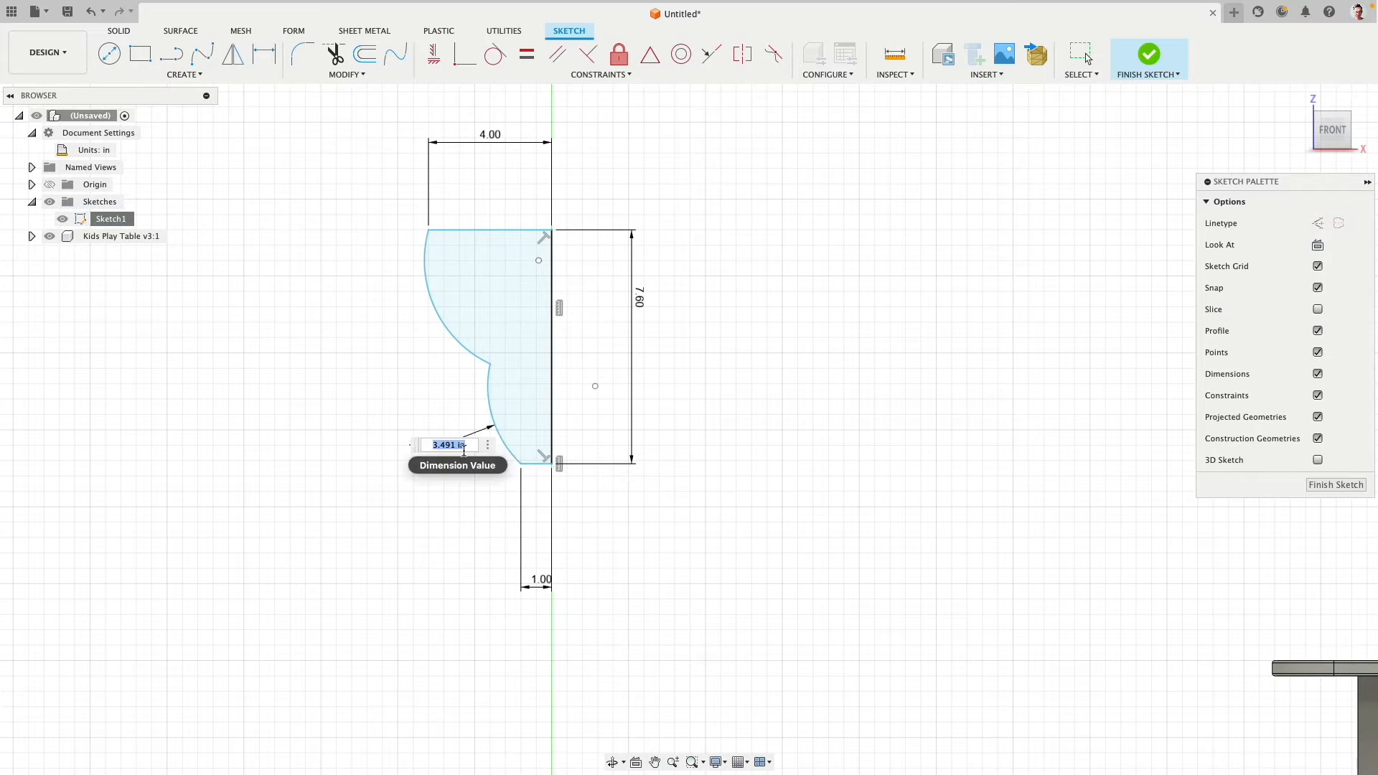
- Try a 10 in radius on the lower arc, and undo the change
{"action": "type", "text": "10"}
{"action": "key", "text": "Return"}
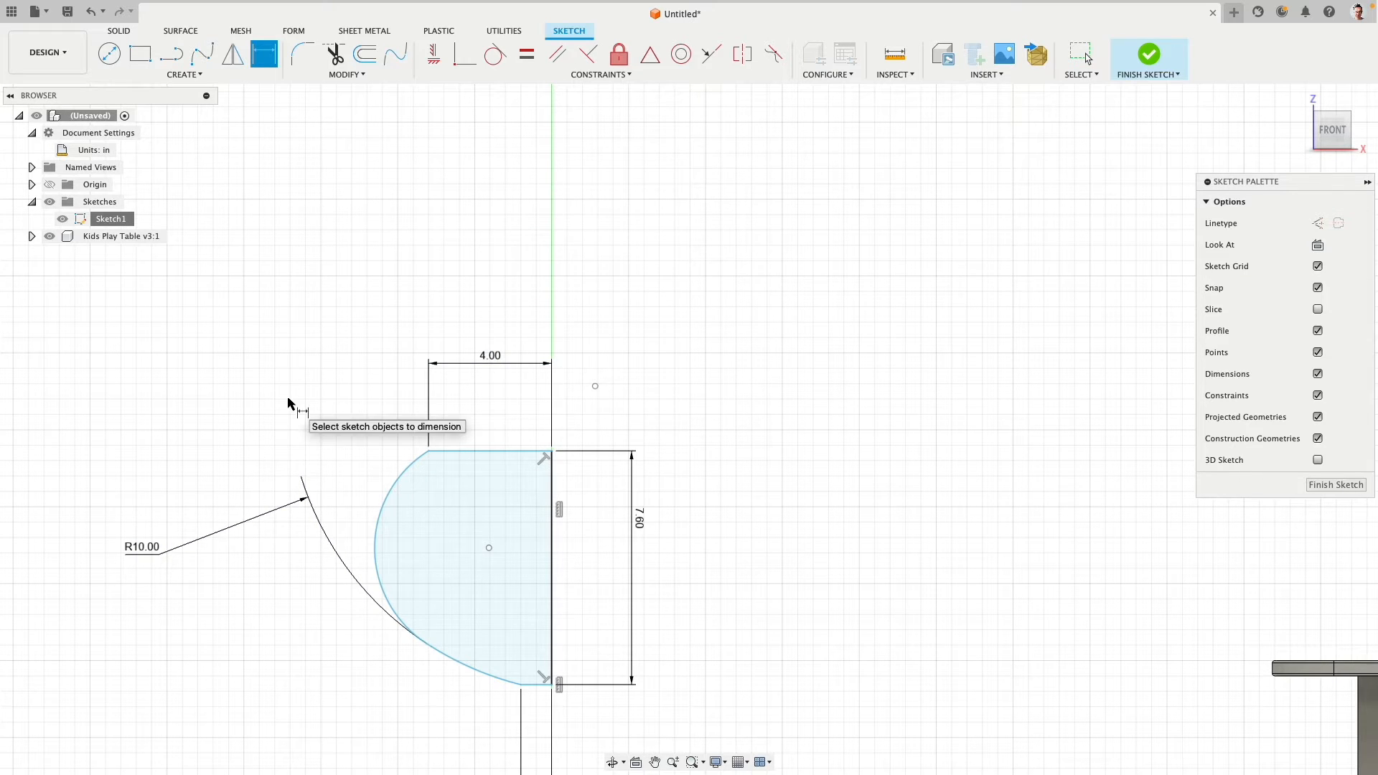
{"action": "key", "text": "Escape"}
{"action": "key", "text": "ctrl+z"}
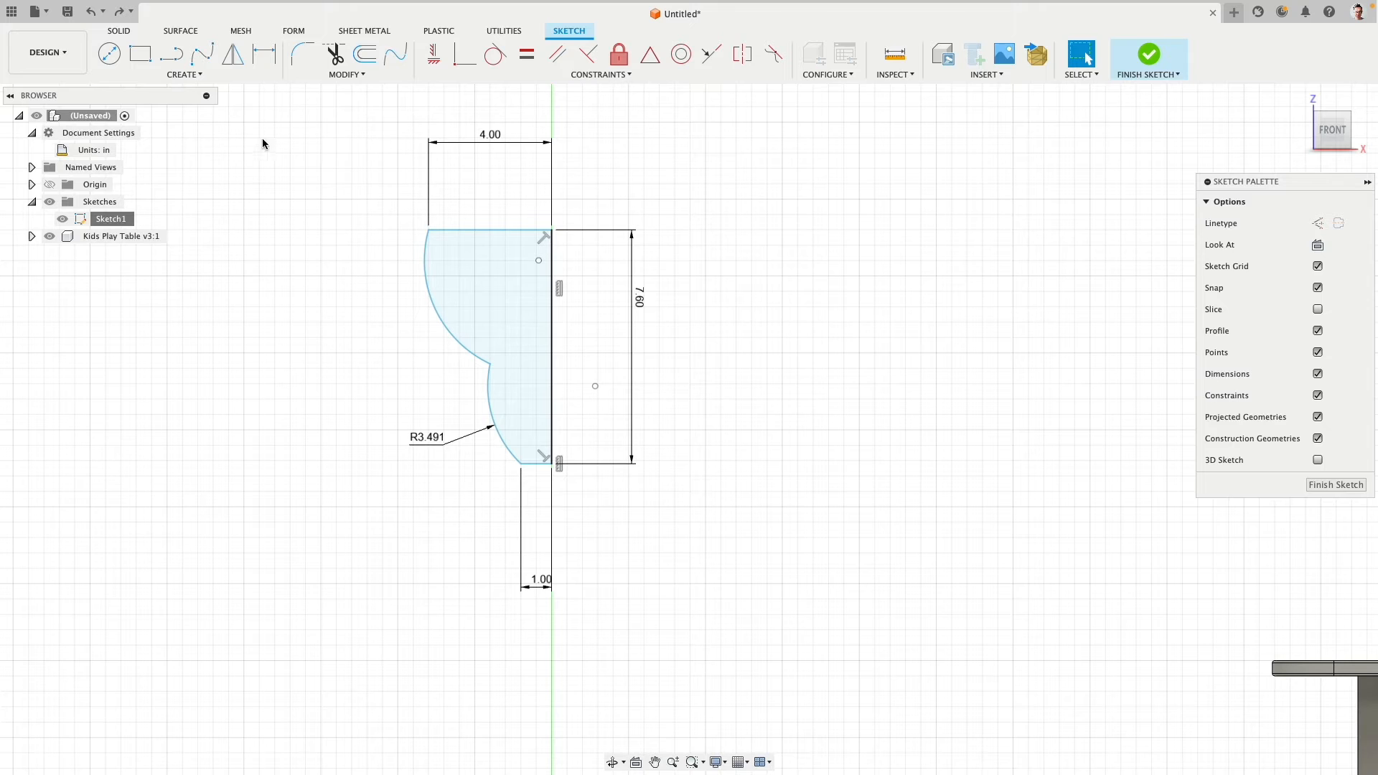
- Dimension the horizontal distance from the point where the two arcs meet to the vertical line as 1.5 in
{"action": "left_click", "coordinate": [264, 54]}
{"action": "left_click", "coordinate": [490, 364]}
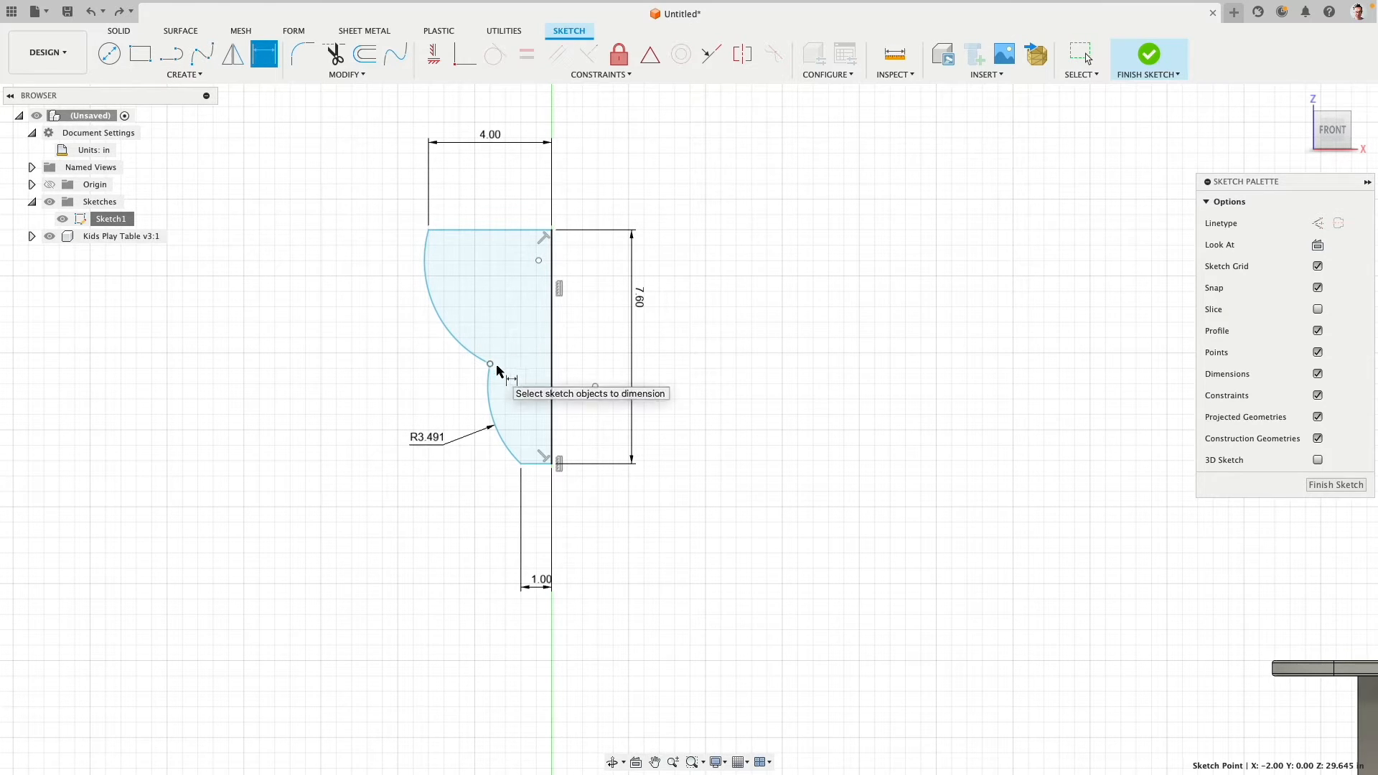
{"action": "left_click", "coordinate": [552, 370]}
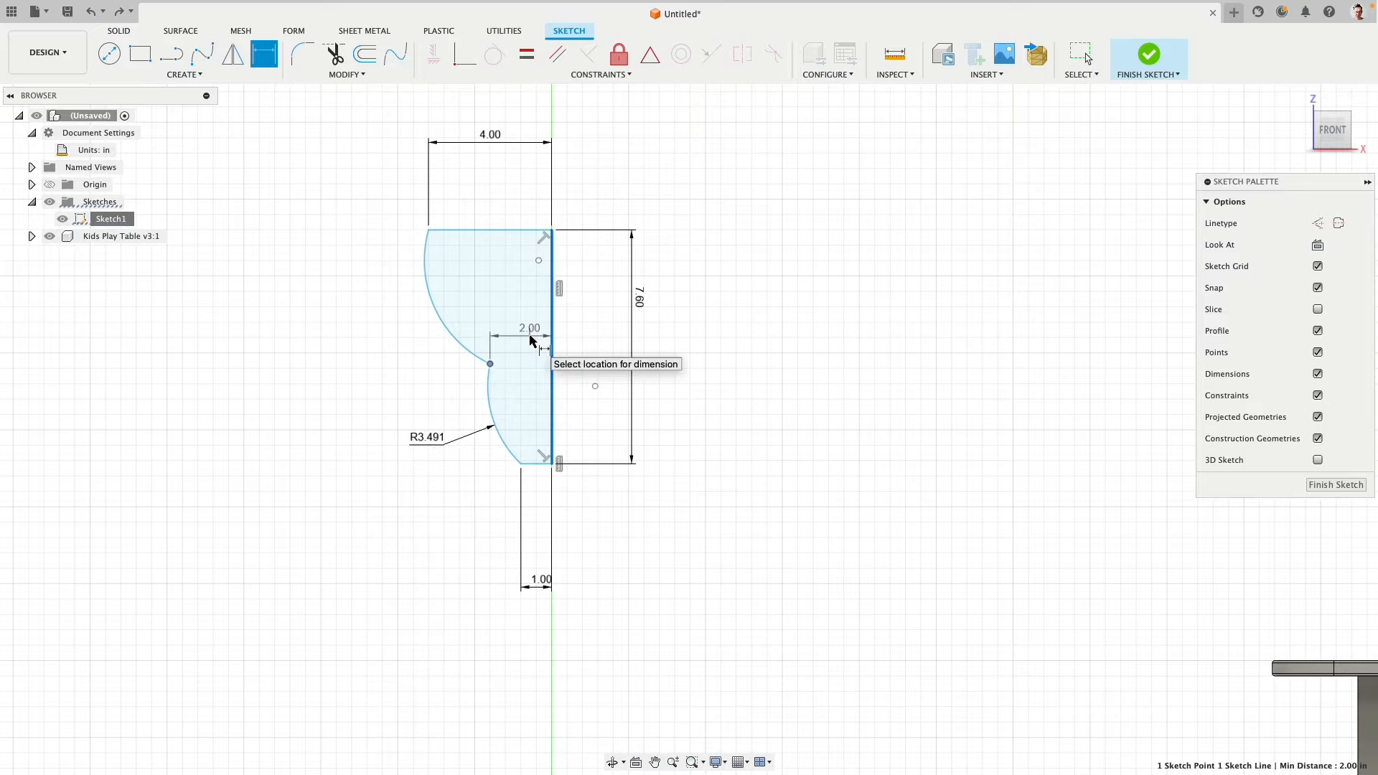
{"action": "left_click", "coordinate": [552, 353]}
{"action": "type", "text": "1"}
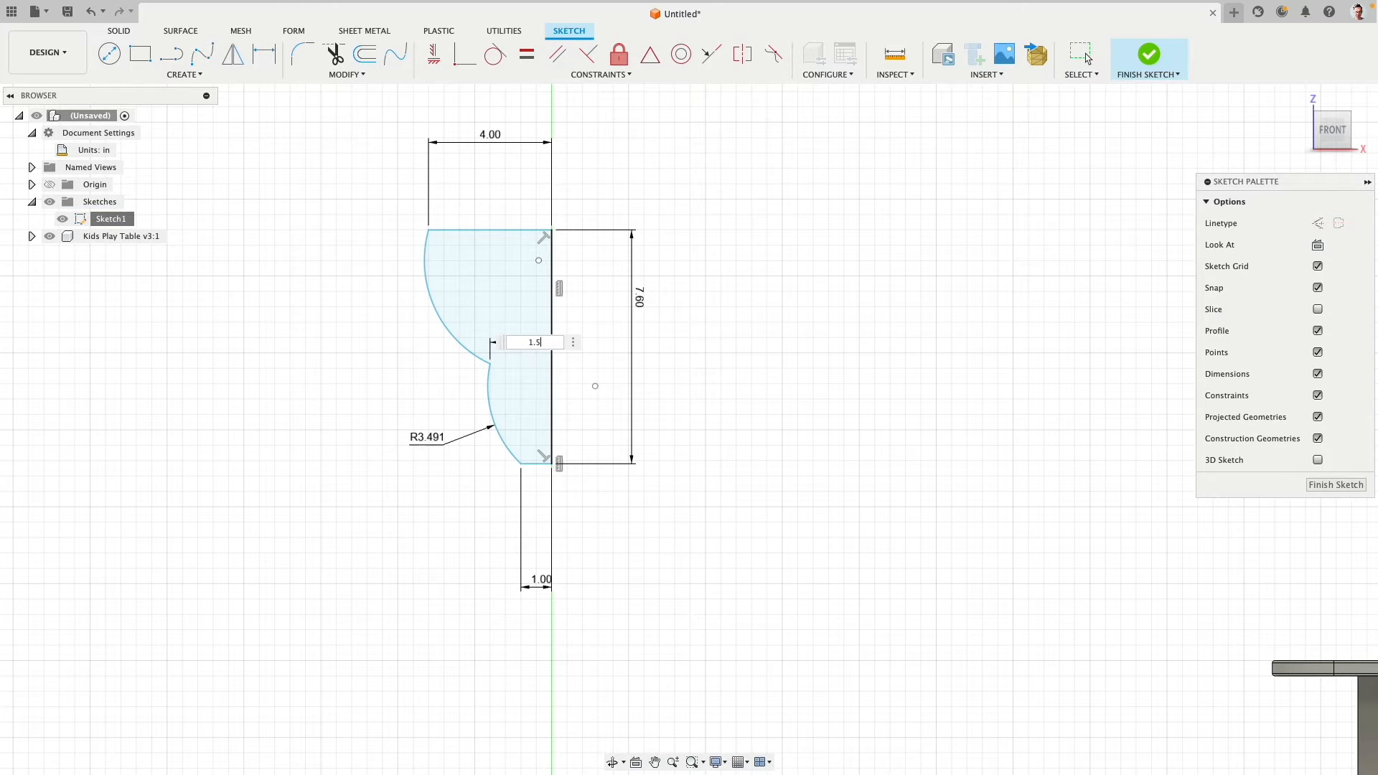
{"action": "type", "text": ".5"}
{"action": "key", "text": "Return"}
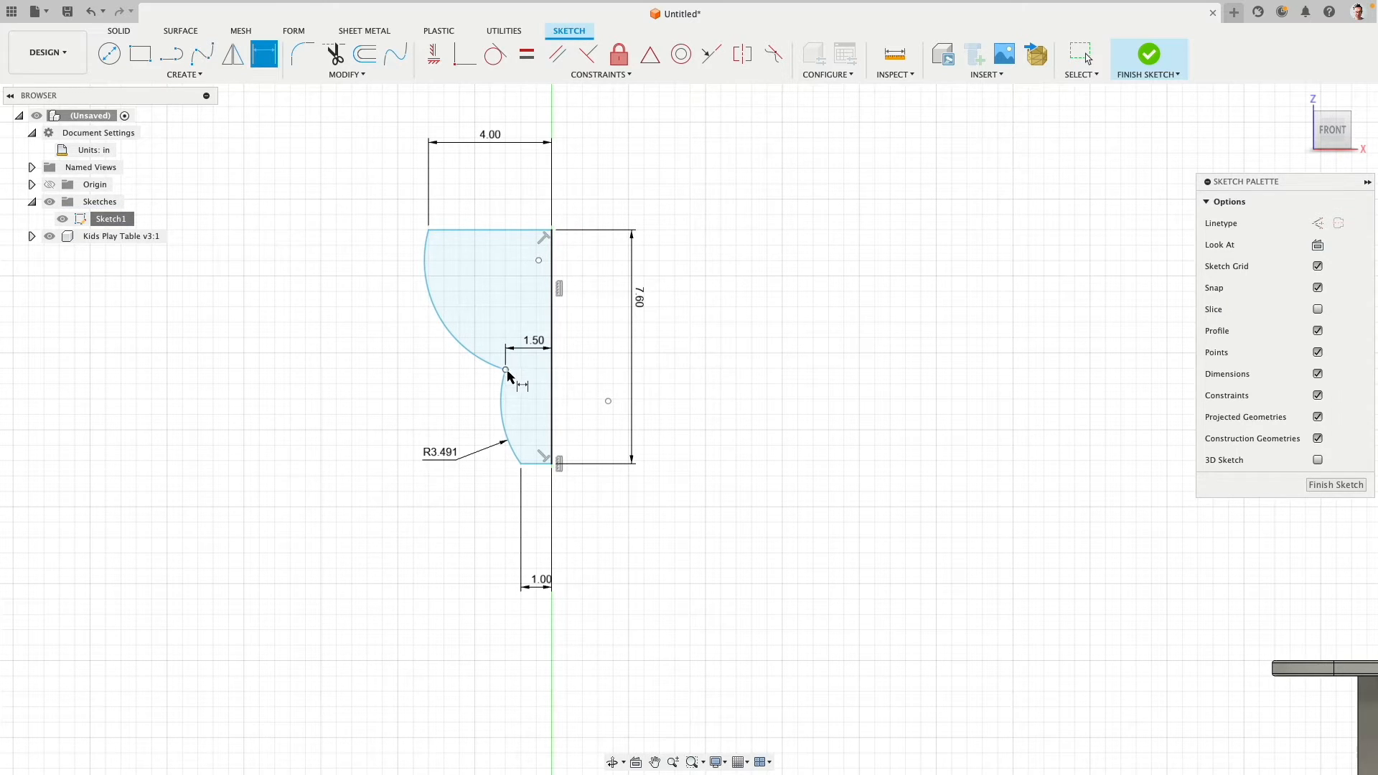
- Dimension the vertical distance between the lower arc's two endpoints as 3.2 in
{"action": "left_click", "coordinate": [506, 371]}
{"action": "left_click", "coordinate": [521, 464]}
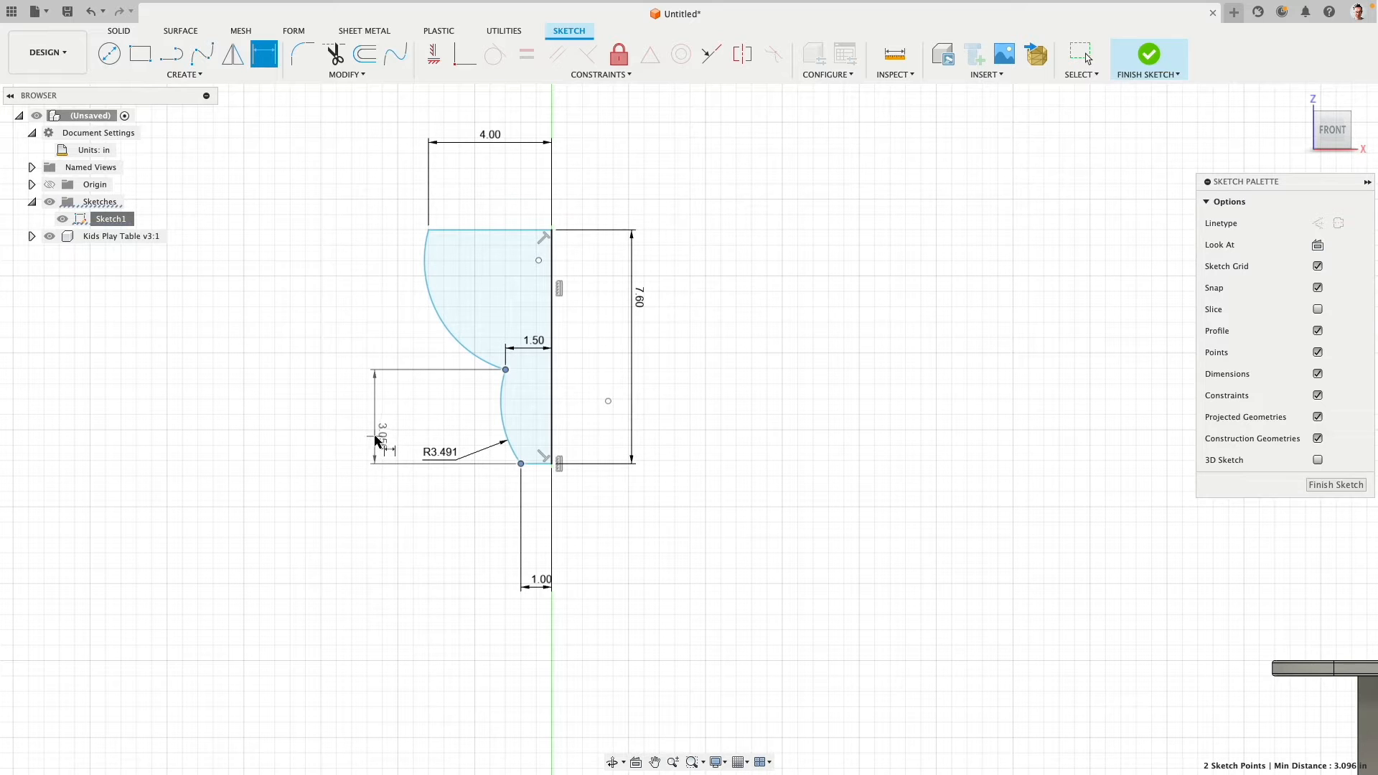
{"action": "left_click", "coordinate": [371, 441]}
{"action": "type", "text": "3."}
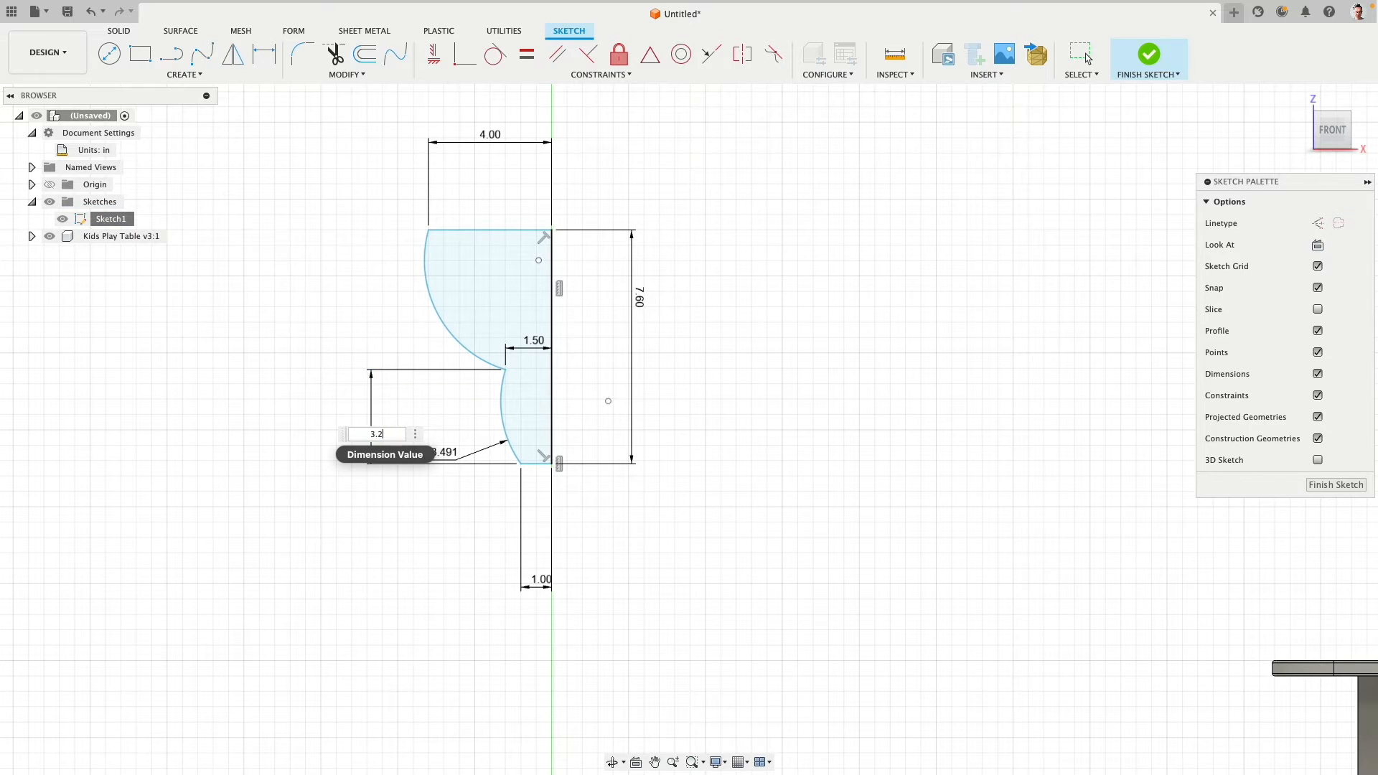
{"action": "type", "text": "2"}
{"action": "key", "text": "Return"}
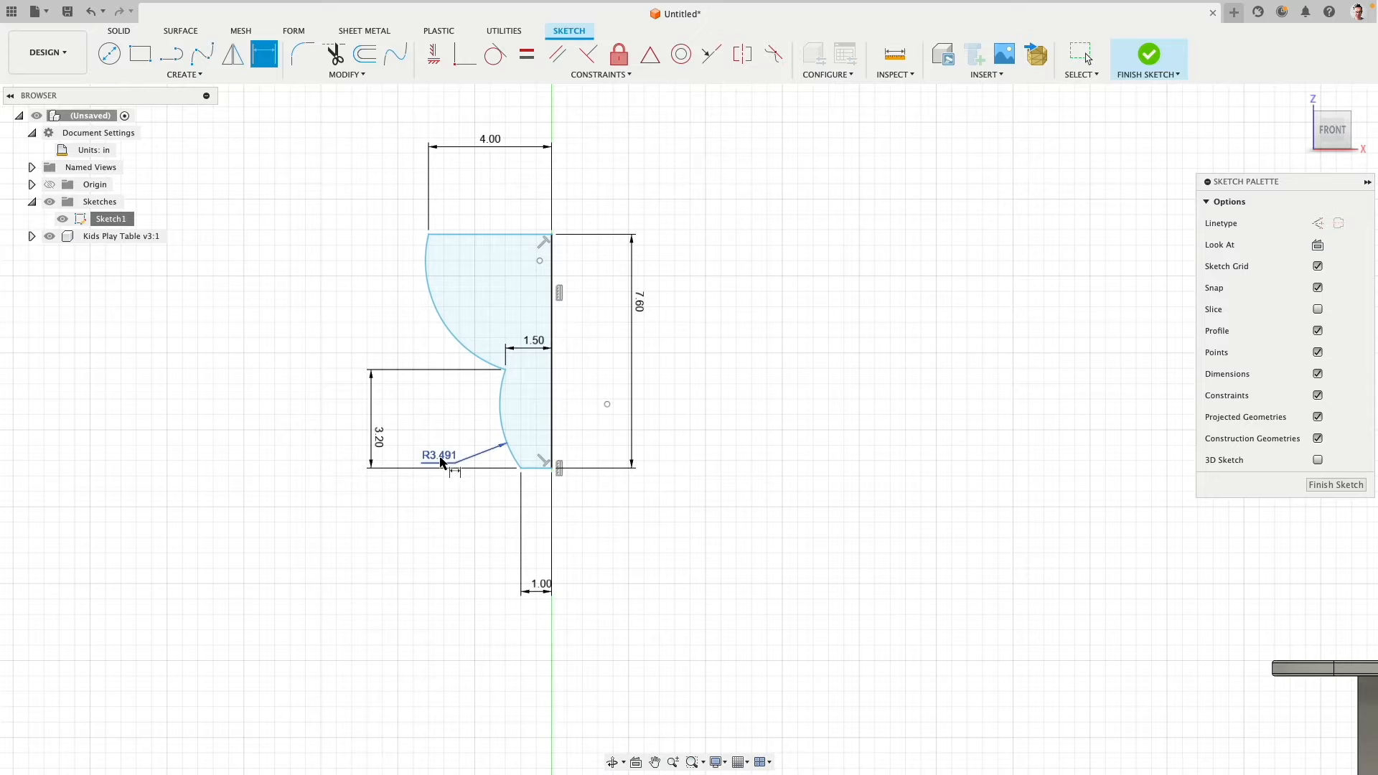
- Set the lower arc's radius to 10 in and reposition the radius dimension beside the arc
{"action": "left_click", "coordinate": [442, 462]}
{"action": "type", "text": "10"}
{"action": "key", "text": "Return"}
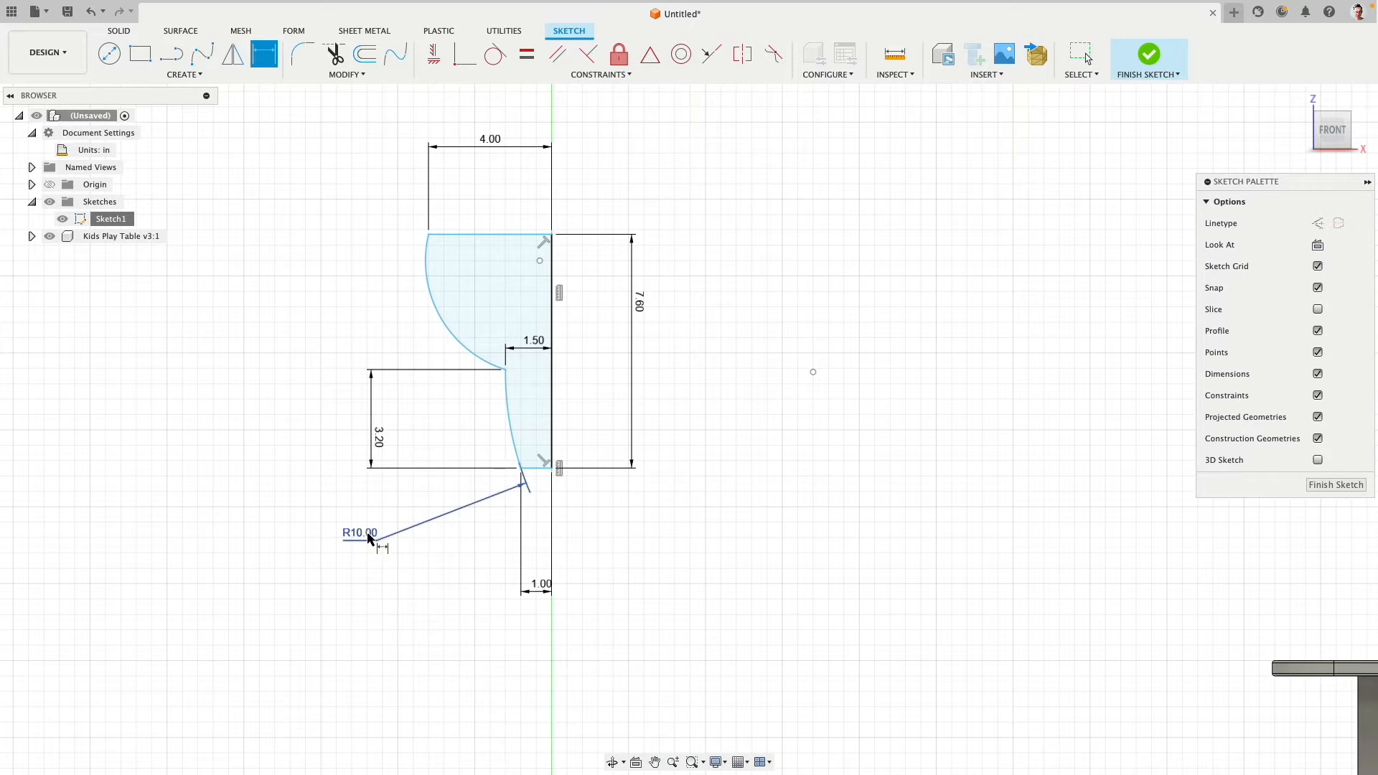
{"action": "left_click_drag", "start_coordinate": [369, 538], "coordinate": [458, 423]}
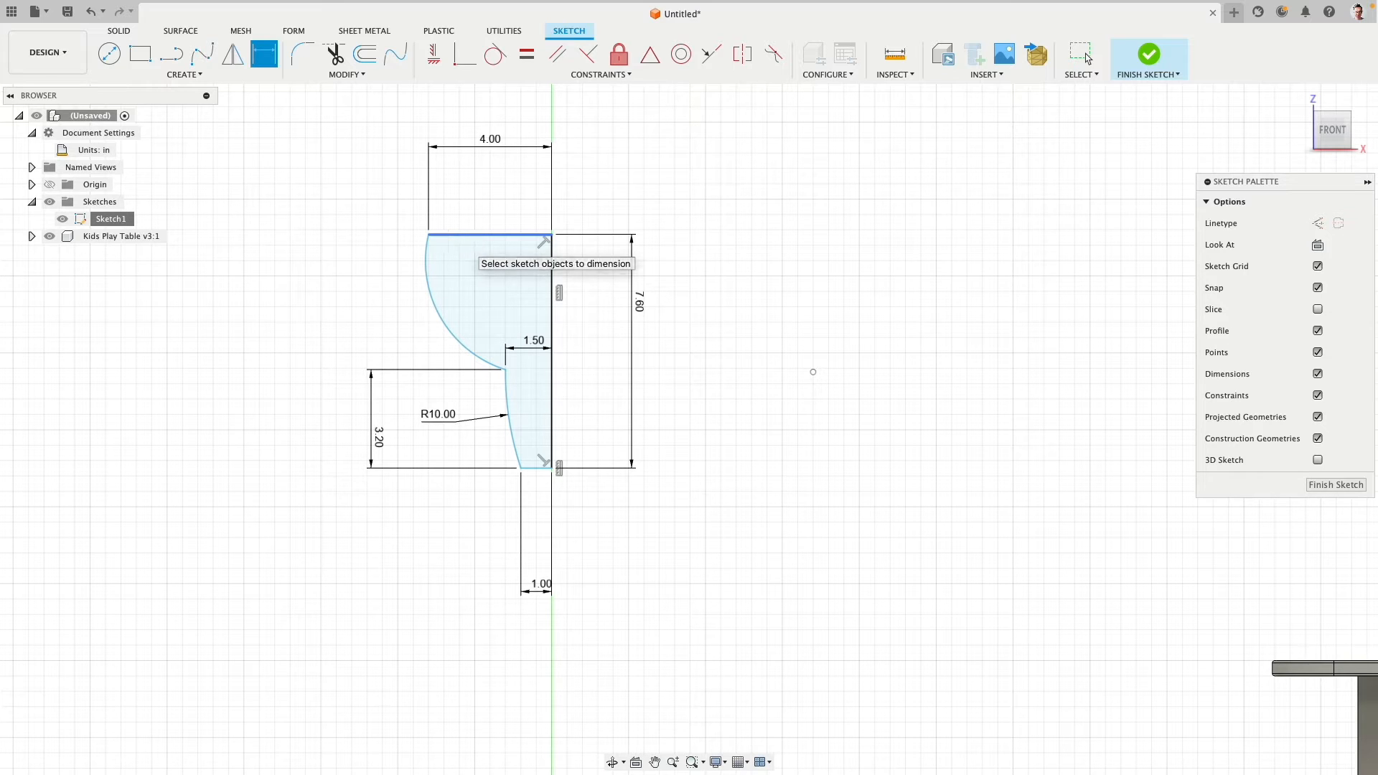
- Draw a vertical line about 3.9 in long upward from the profile's top outer corner and make it a construction line
{"action": "left_click", "coordinate": [166, 60]}
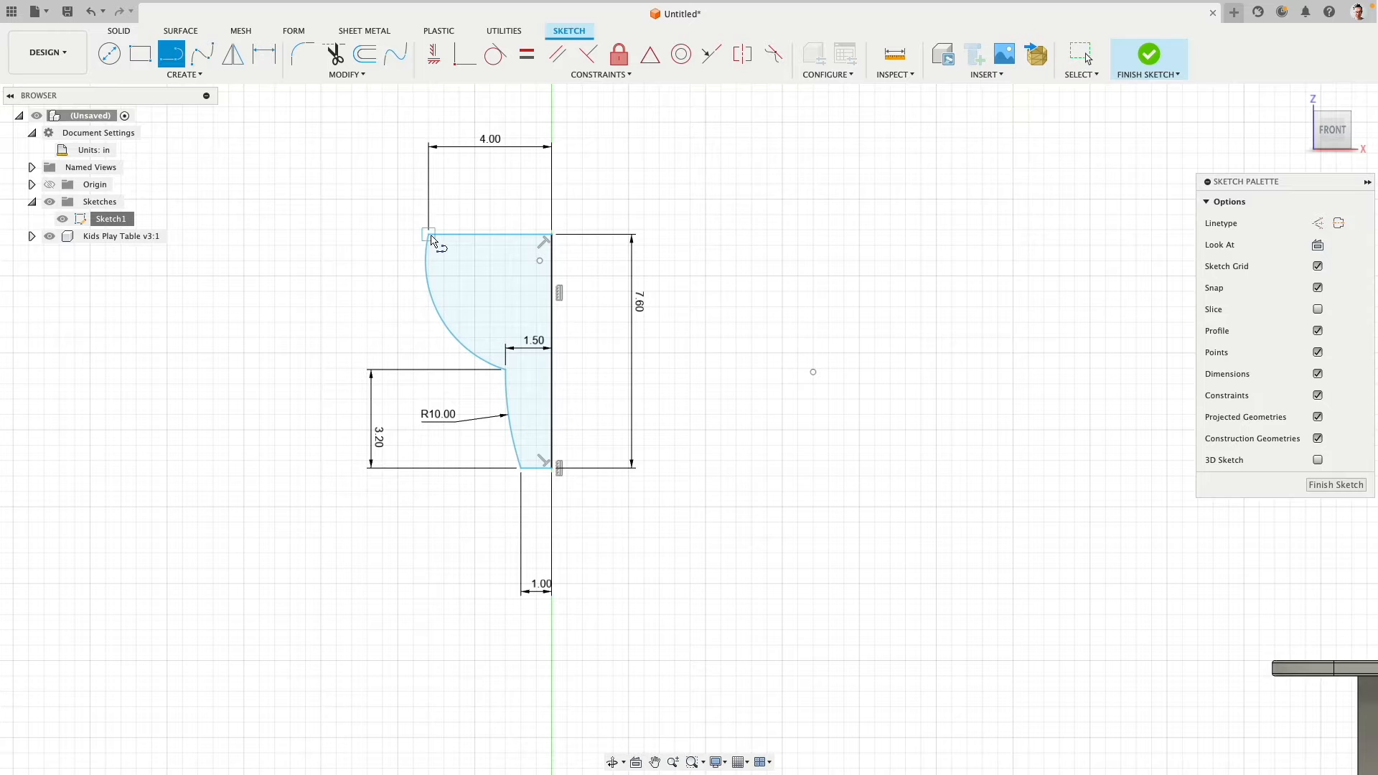
{"action": "left_click", "coordinate": [428, 234]}
{"action": "left_click", "coordinate": [429, 115]}
{"action": "key", "text": "Escape"}
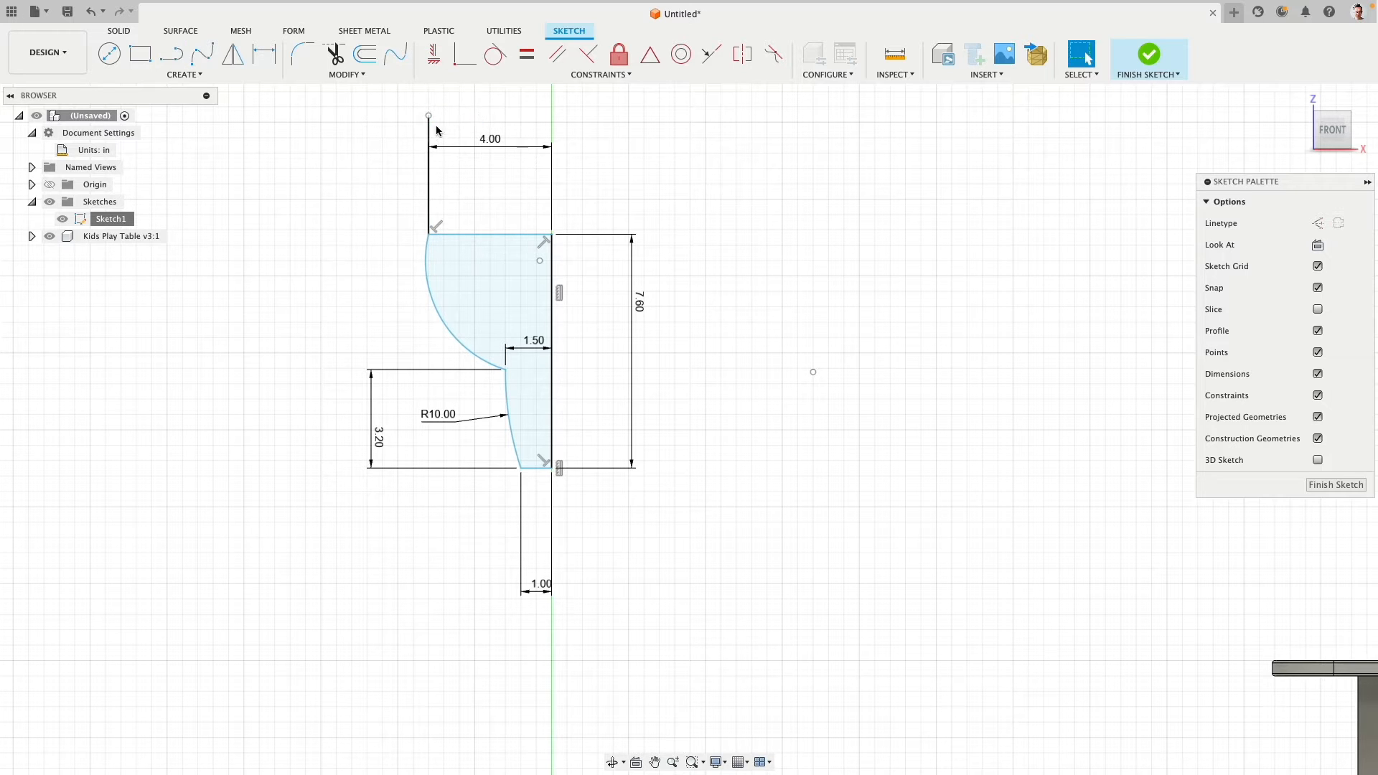
{"action": "left_click", "coordinate": [429, 179]}
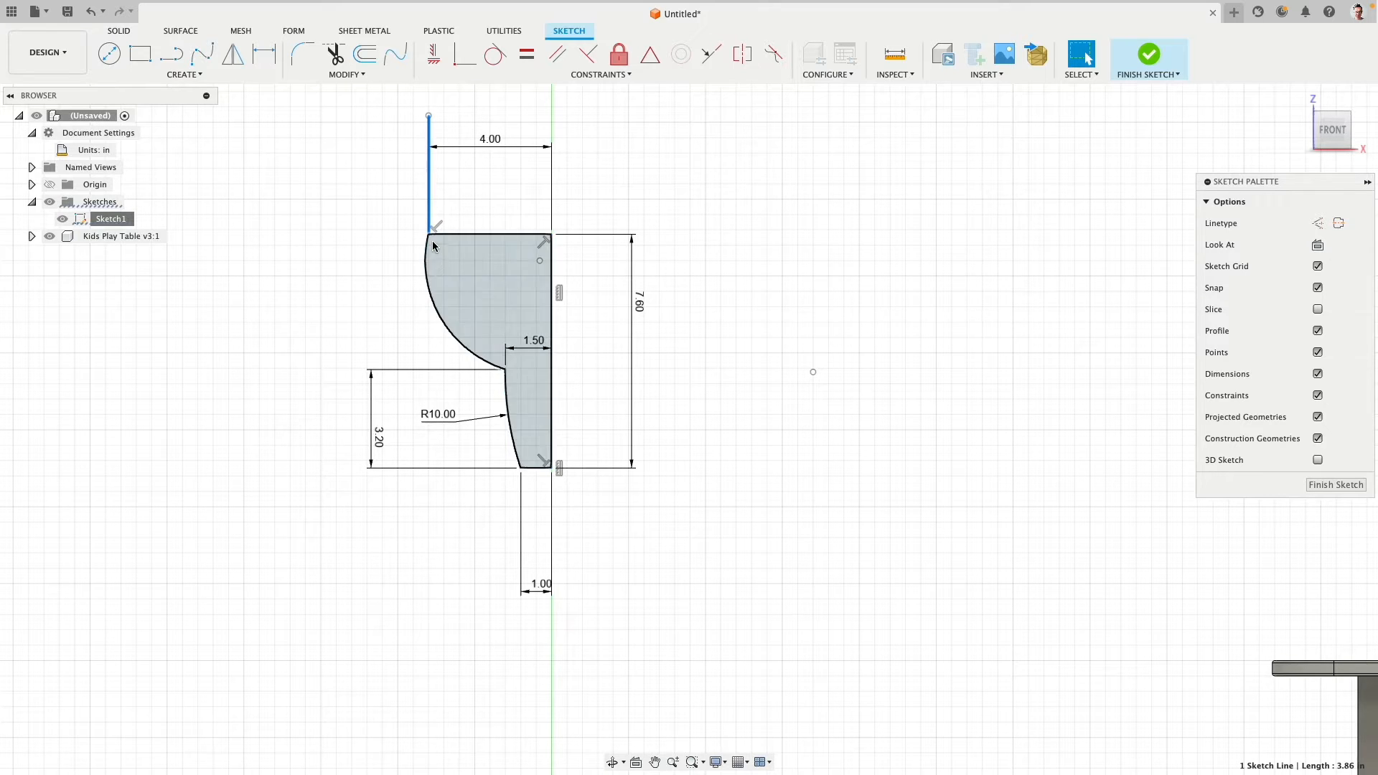
{"action": "left_click", "coordinate": [1318, 225]}
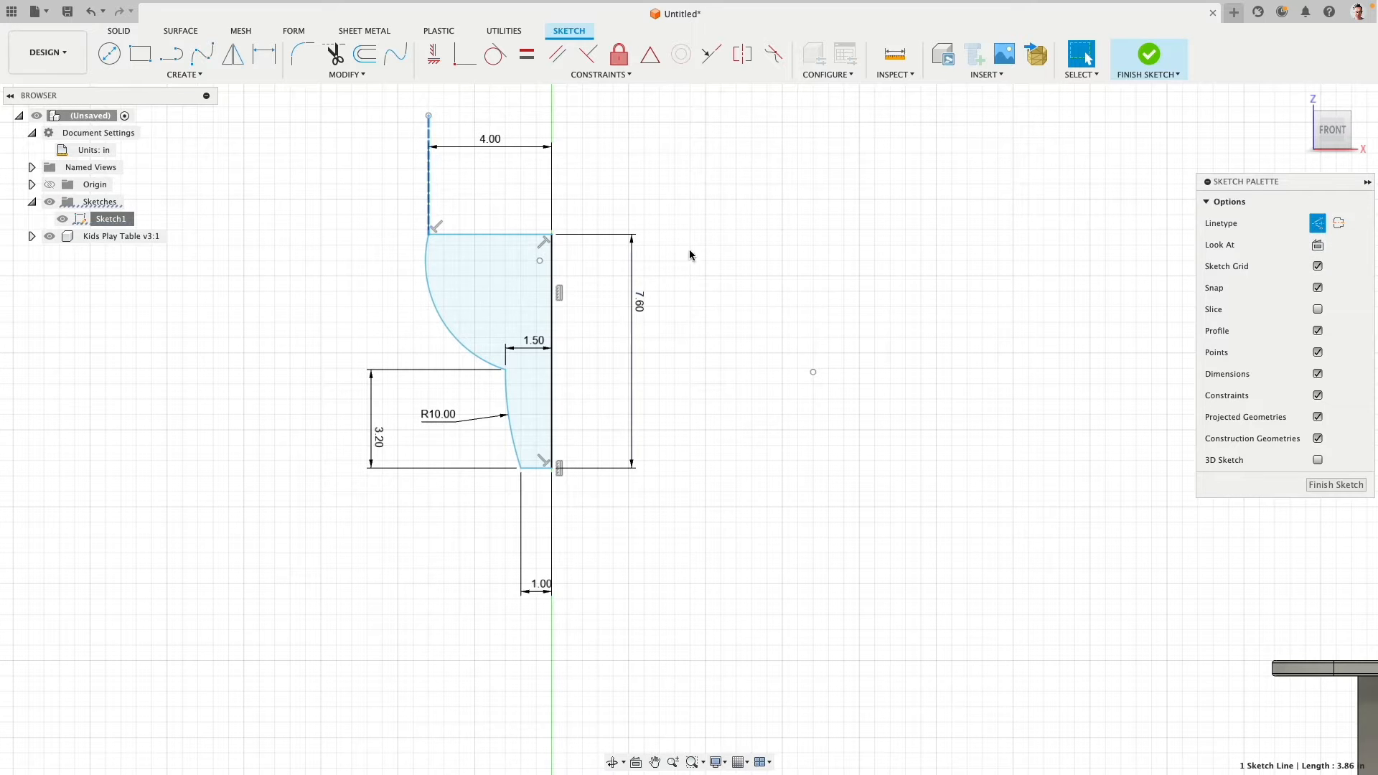
- Make the upper arc tangent to the vertical construction line
{"action": "left_click", "coordinate": [433, 287]}
{"action": "left_click", "coordinate": [430, 185], "text": "shift"}
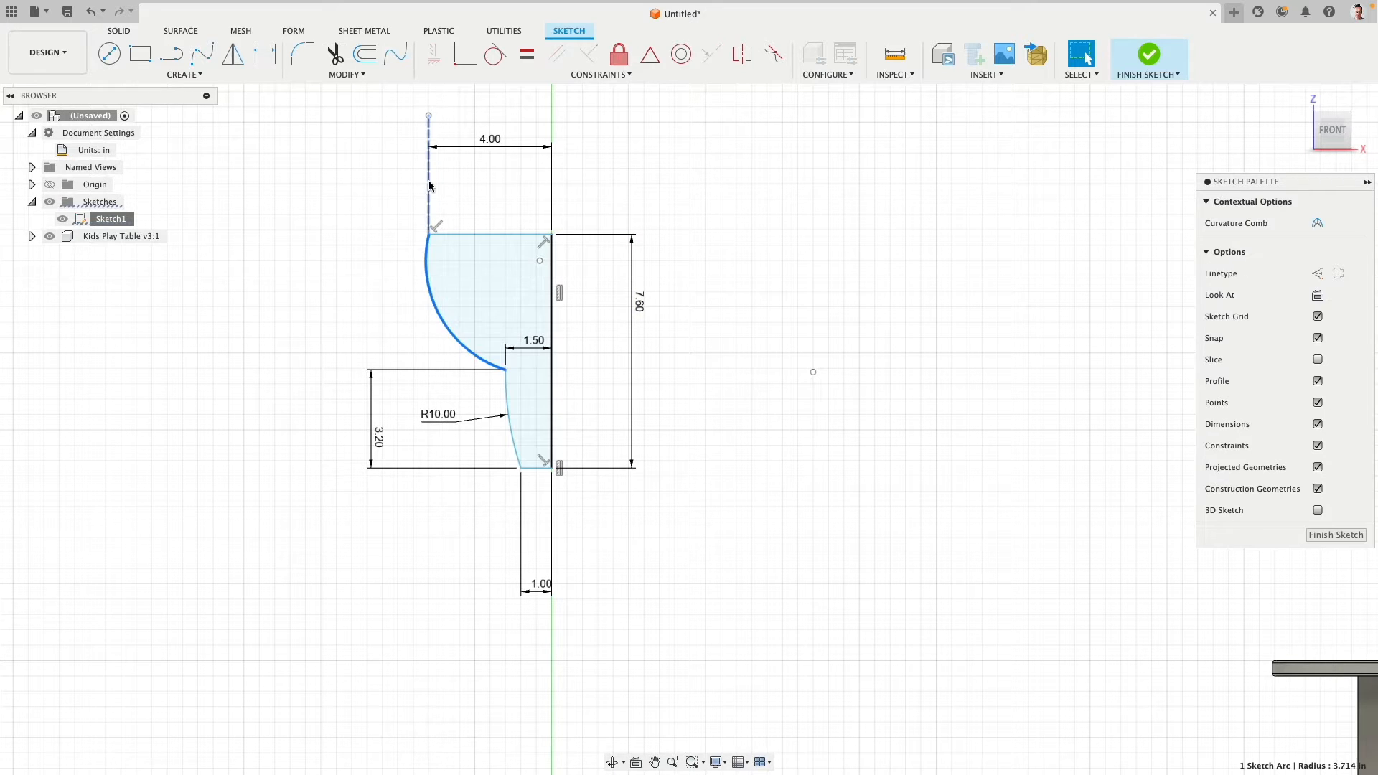
{"action": "left_click", "coordinate": [497, 56]}
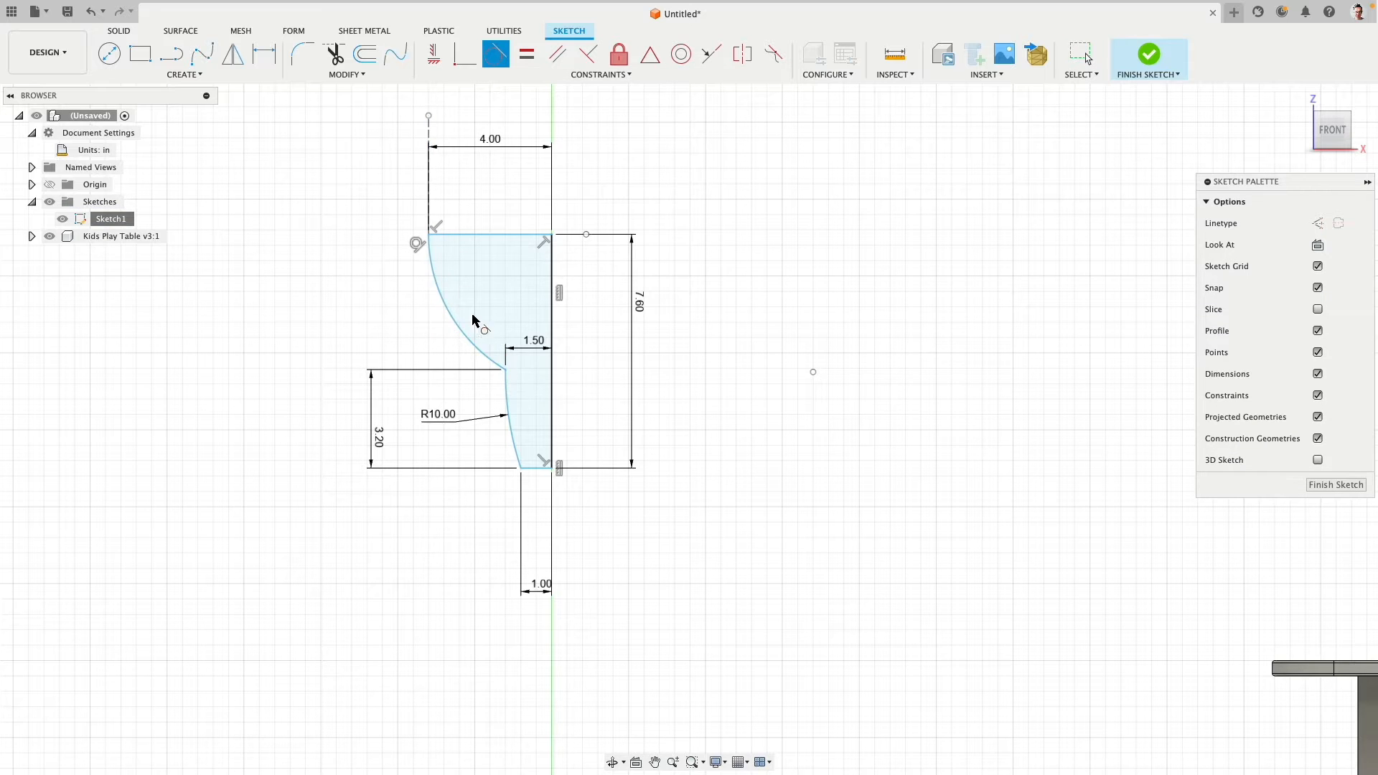
{"action": "scroll", "coordinate": [284, 284], "scroll_direction": "down", "scroll_amount": 1}
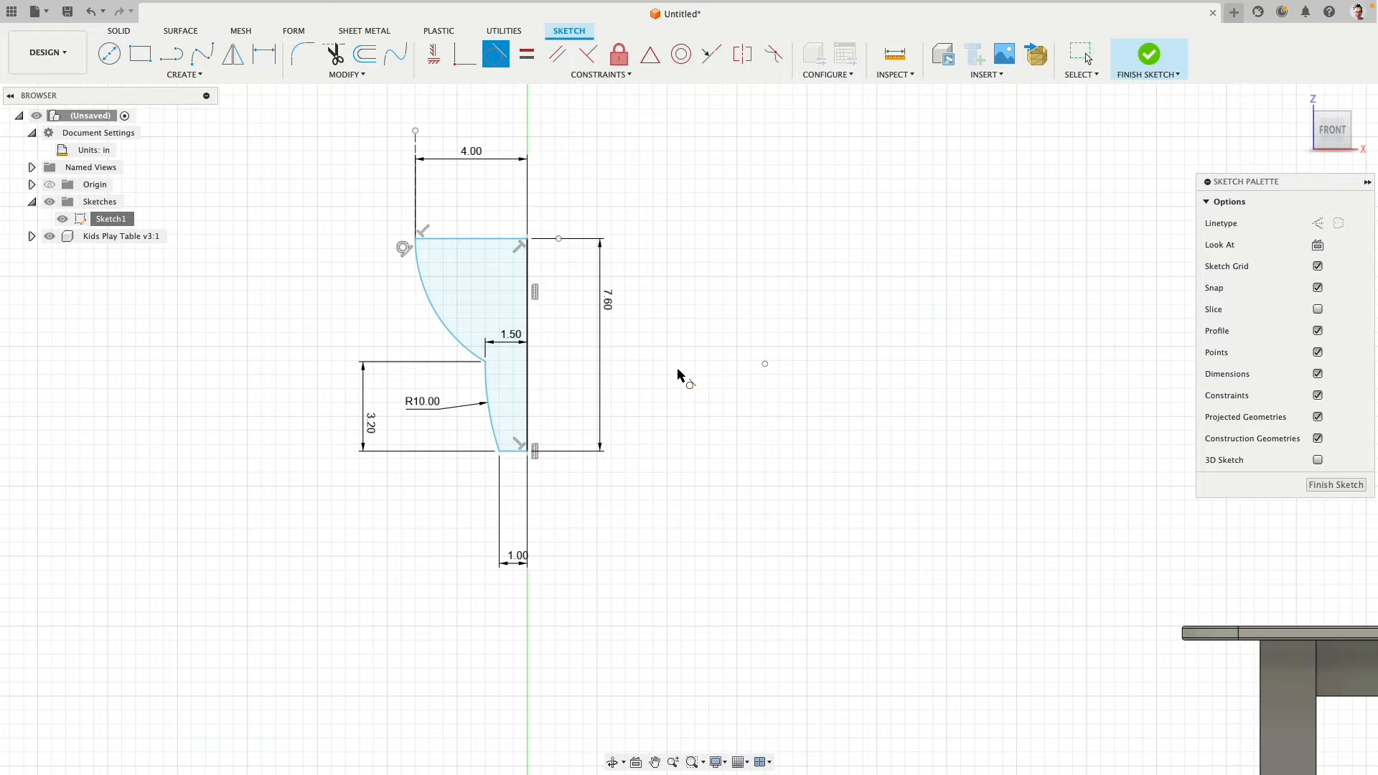
{"action": "key", "text": "Escape"}
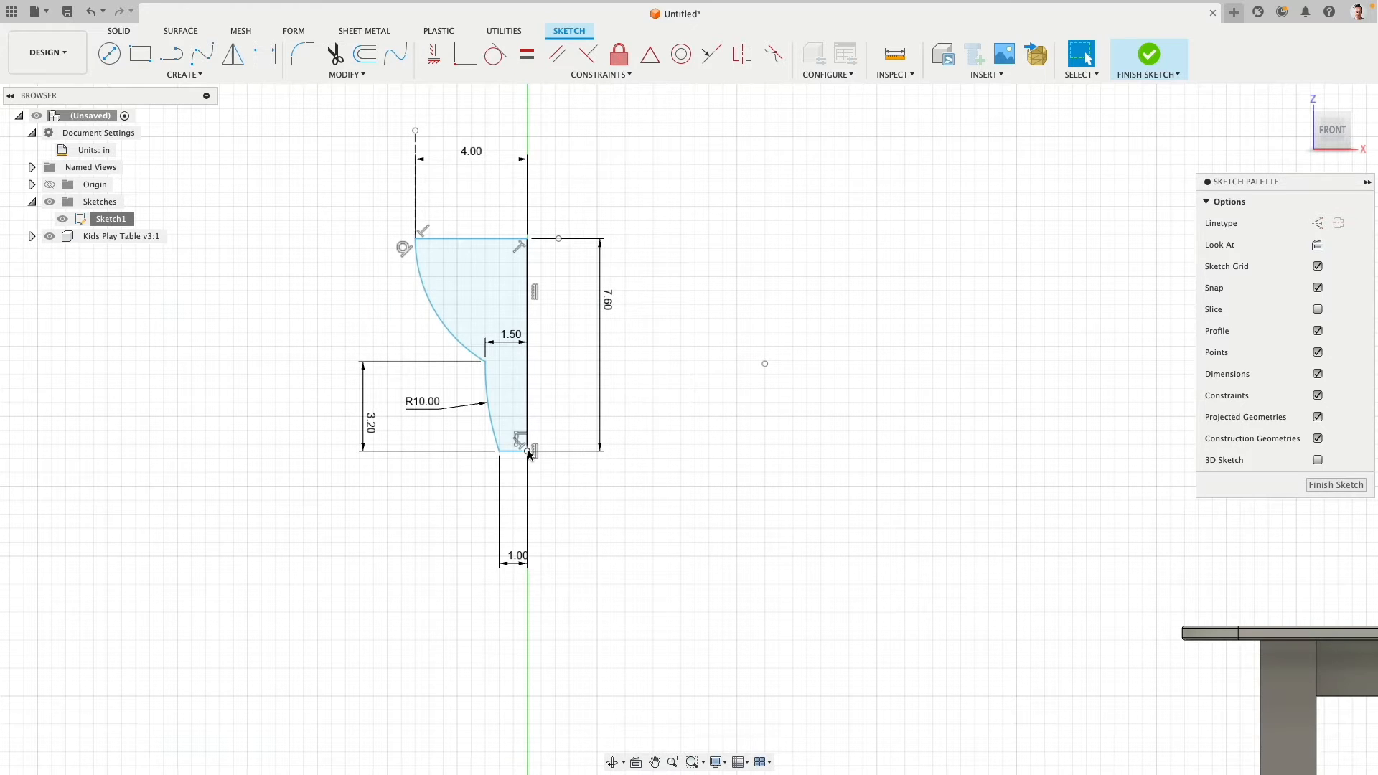
- Move the half-profile up and down by its points to test its remaining freedom of movement
{"action": "left_click_drag", "start_coordinate": [529, 454], "coordinate": [528, 382]}
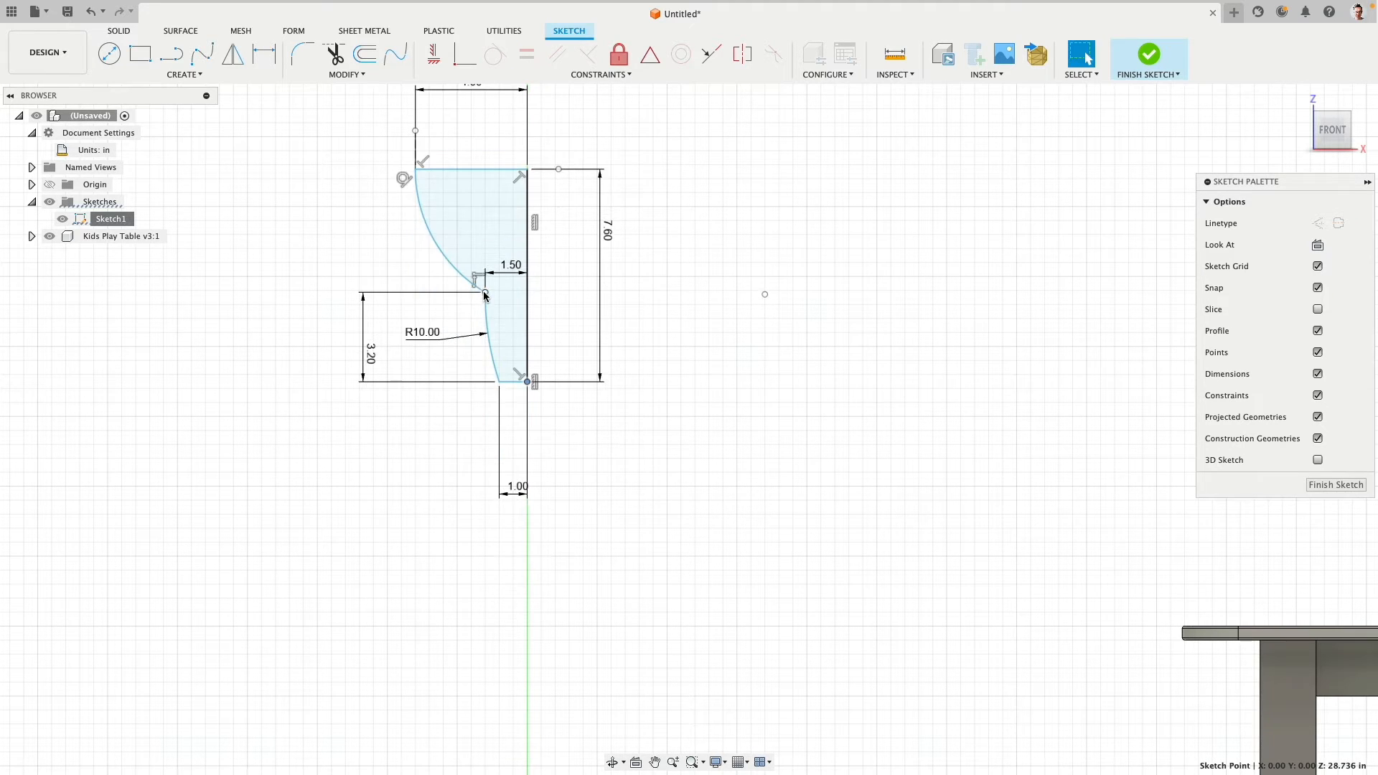
{"action": "left_click_drag", "start_coordinate": [485, 294], "coordinate": [485, 347]}
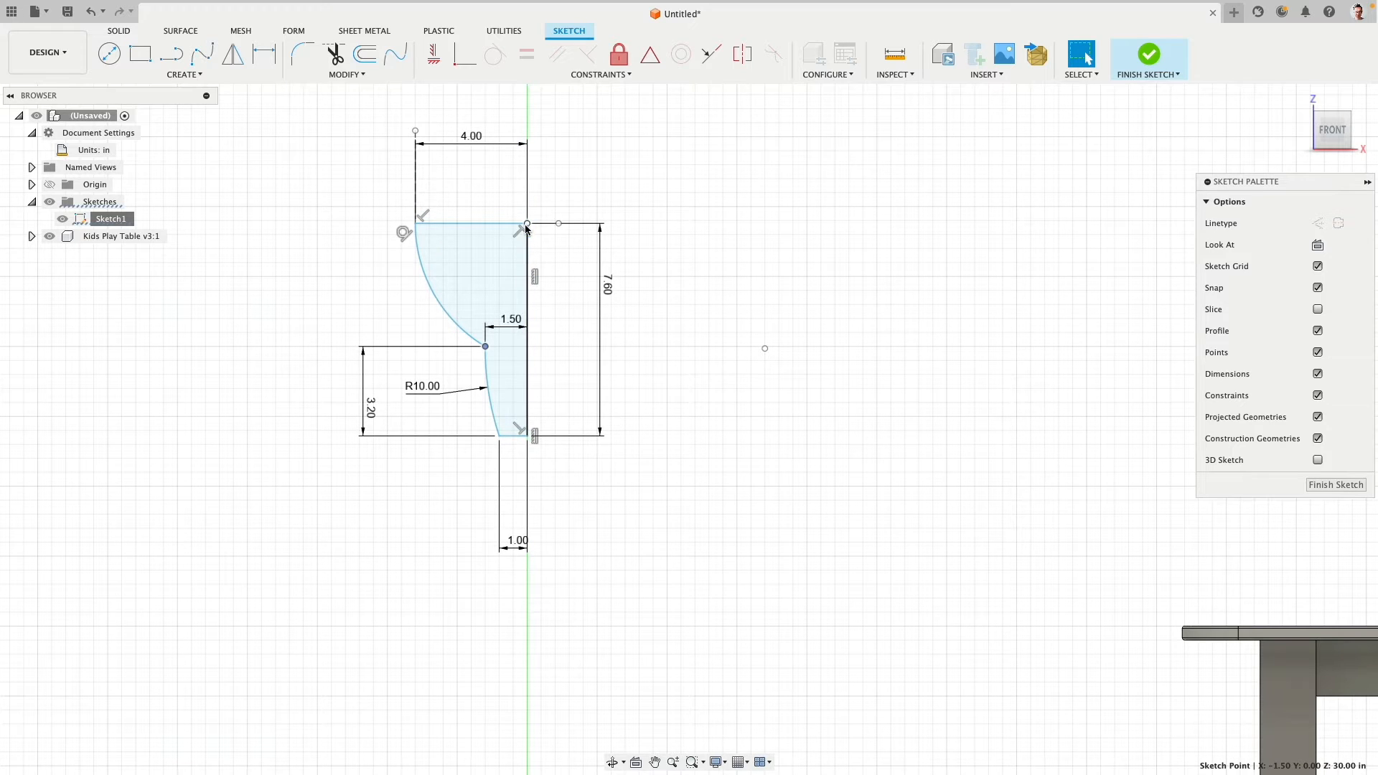
{"action": "mouse_move", "coordinate": [528, 229]}
{"action": "left_mouse_down"}
{"action": "mouse_move", "coordinate": [529, 207]}
{"action": "mouse_move", "coordinate": [528, 235]}
{"action": "left_mouse_up"}
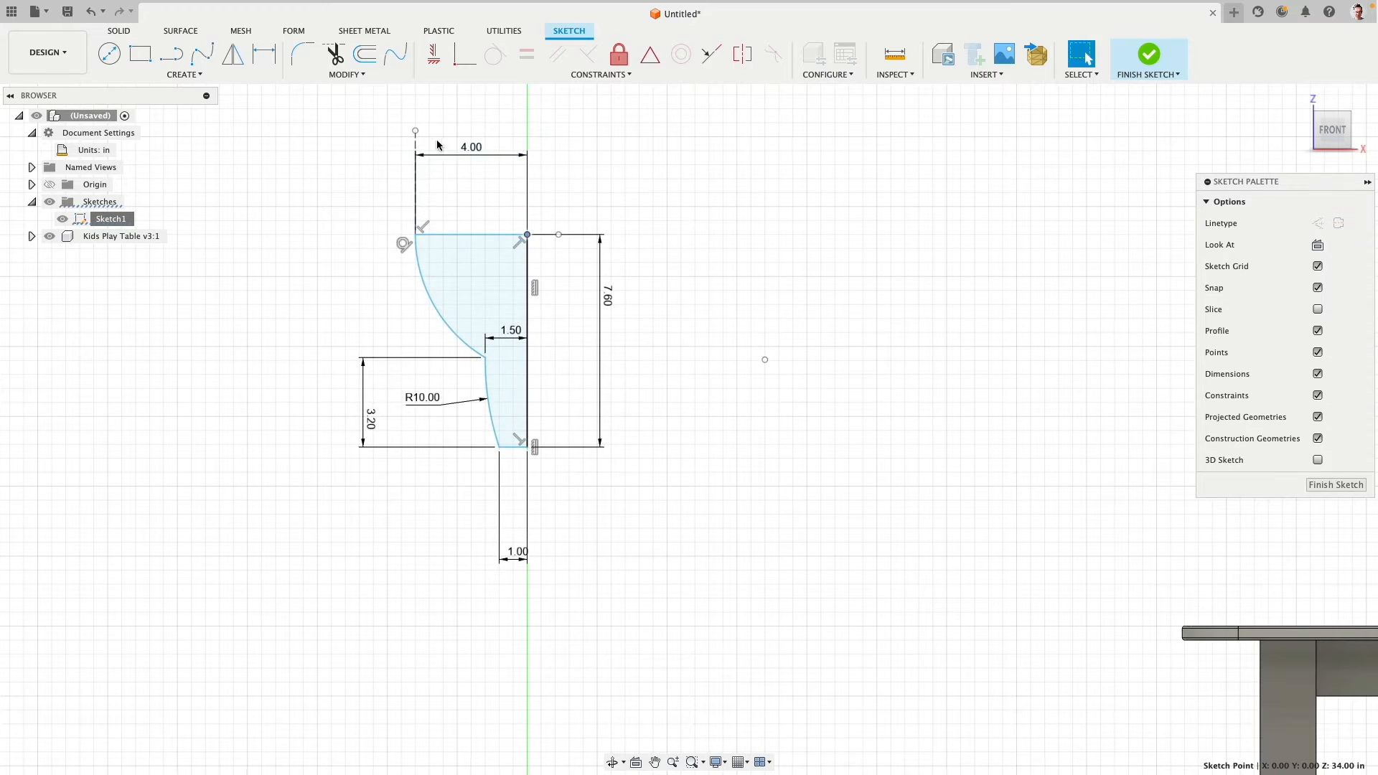
- Dimension the vertical construction line above the profile's outer corner as 2 in
{"action": "left_click", "coordinate": [415, 181]}
{"action": "key", "text": "d"}
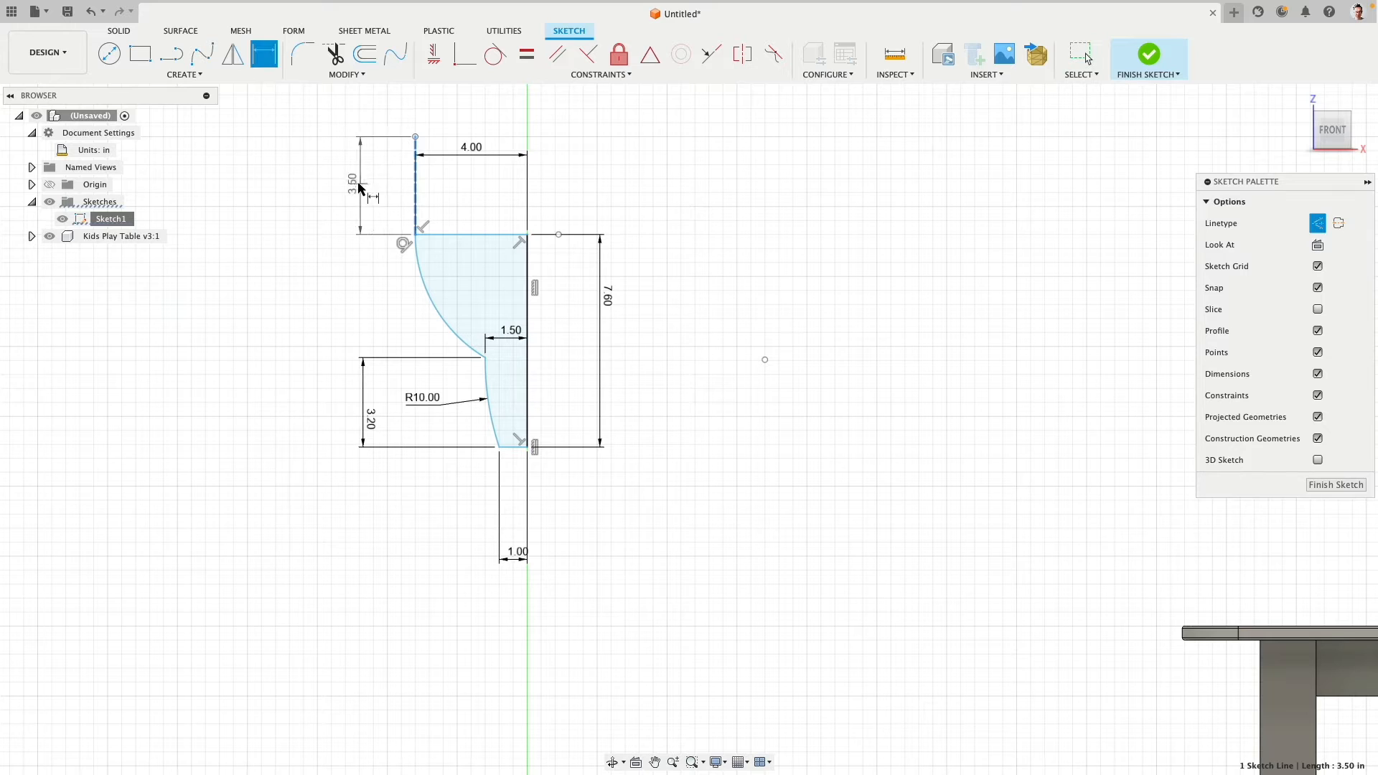
{"action": "left_click", "coordinate": [359, 188]}
{"action": "type", "text": "2"}
{"action": "key", "text": "Return"}
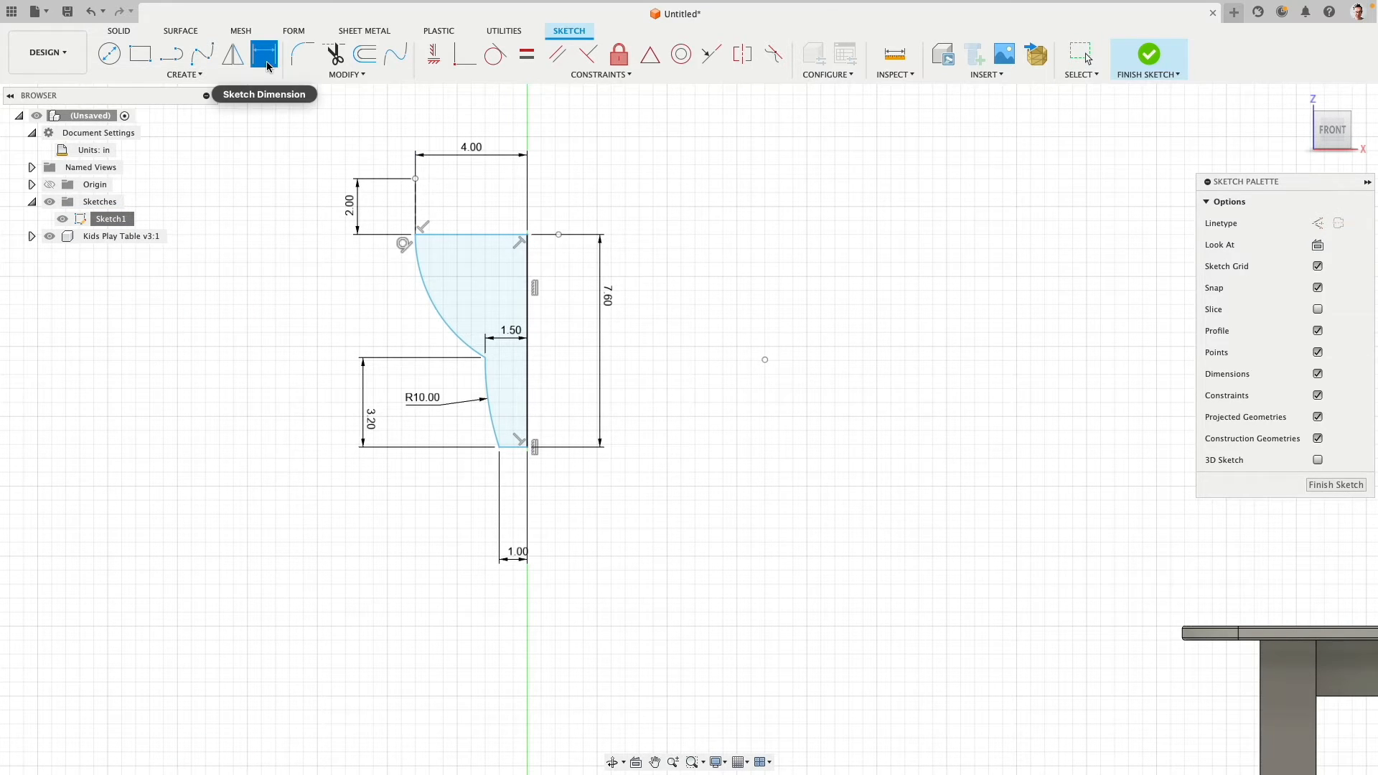
{"action": "key", "text": "Escape"}
- Move the half-profile so its top sits about 36.3 in above the origin, and finish the sketch
{"action": "mouse_move", "coordinate": [527, 235]}
{"action": "left_mouse_down"}
{"action": "mouse_move", "coordinate": [529, 164]}
{"action": "mouse_move", "coordinate": [534, 277]}
{"action": "left_mouse_up"}
{"action": "scroll", "coordinate": [680, 391], "scroll_direction": "down", "scroll_amount": 5}
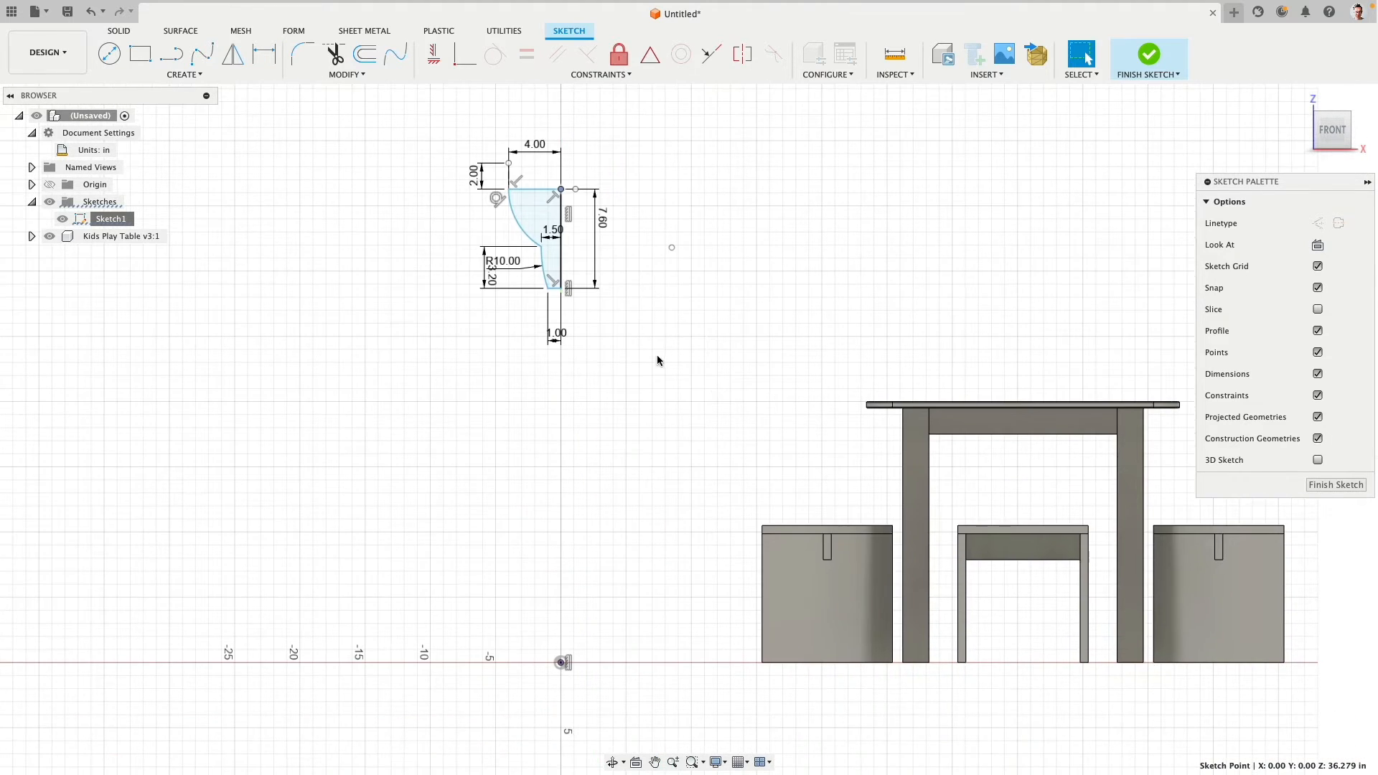
{"action": "middle_click_drag", "start_coordinate": [661, 375], "coordinate": [572, 373]}
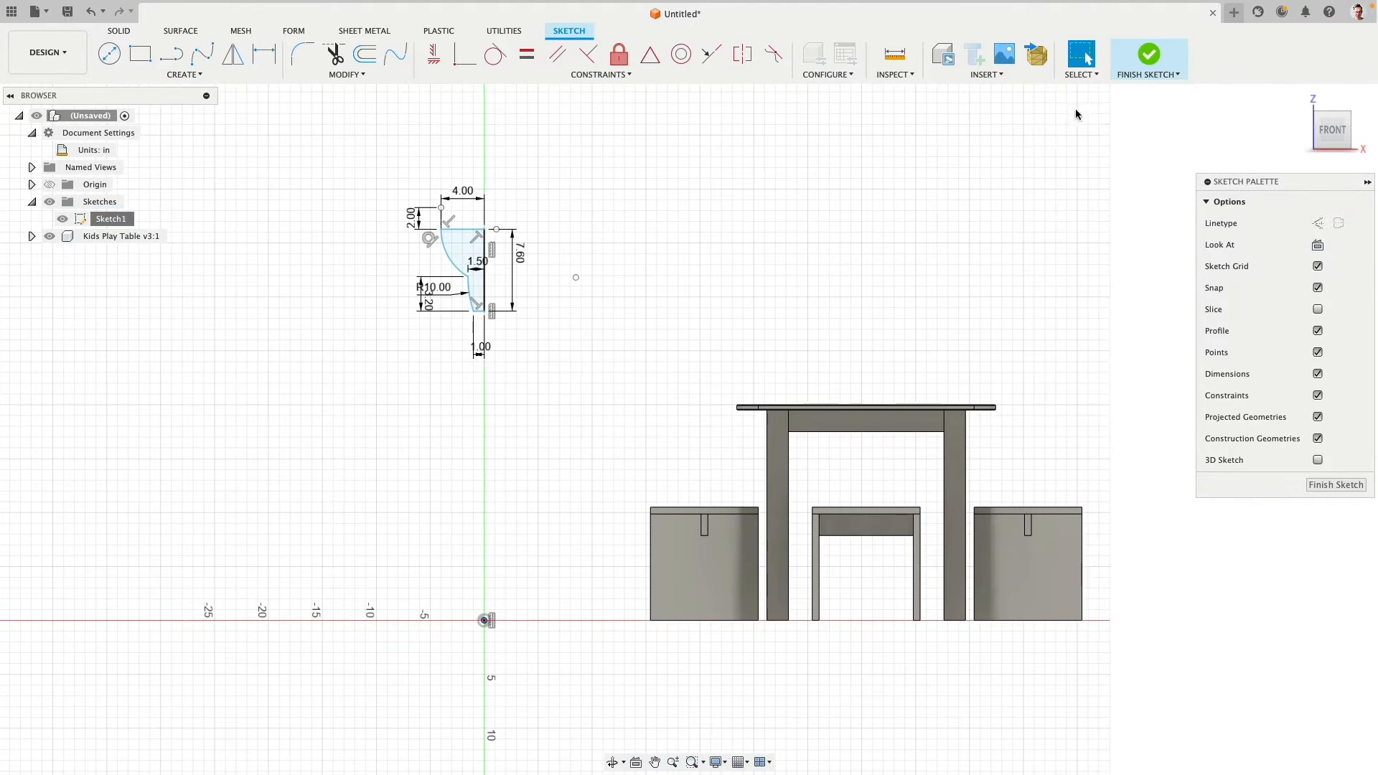
{"action": "left_click", "coordinate": [1149, 54]}
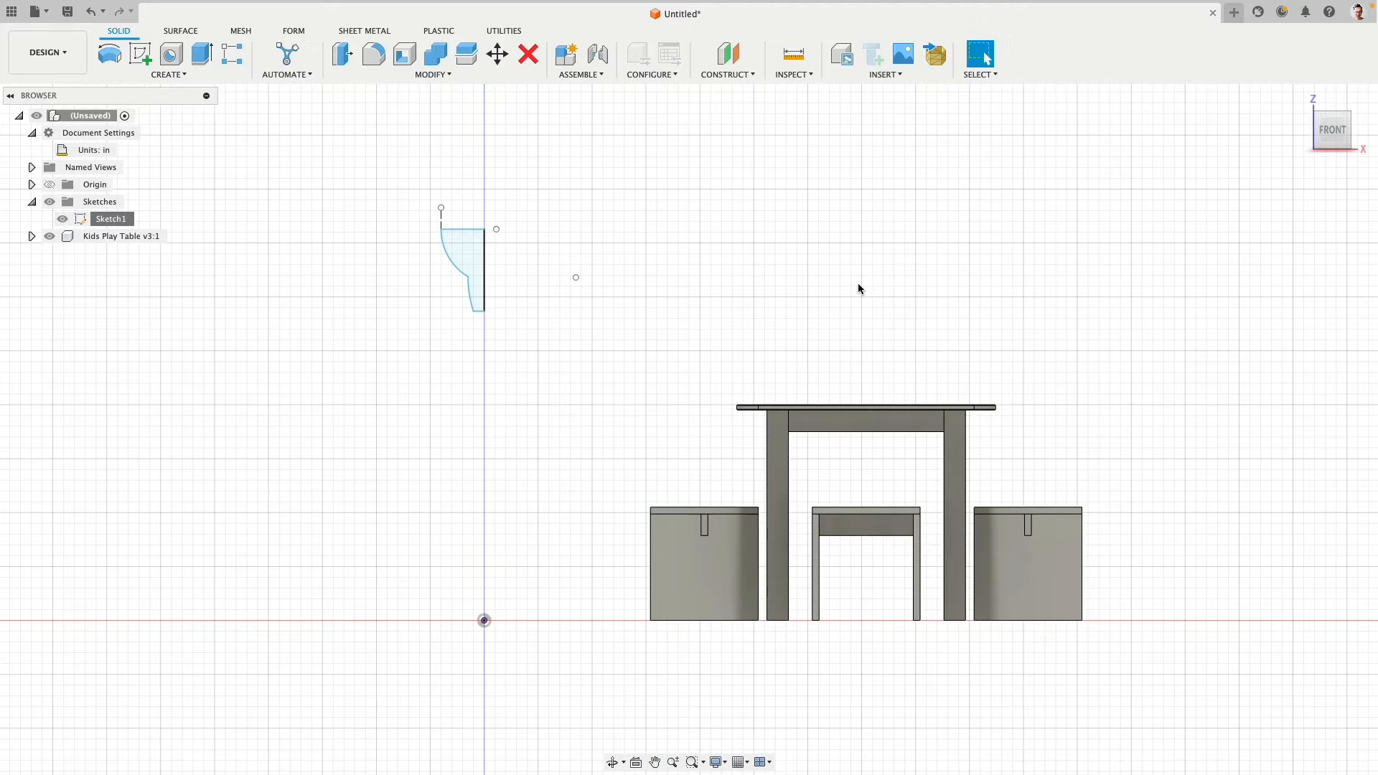
{"action": "left_click", "coordinate": [110, 55]}
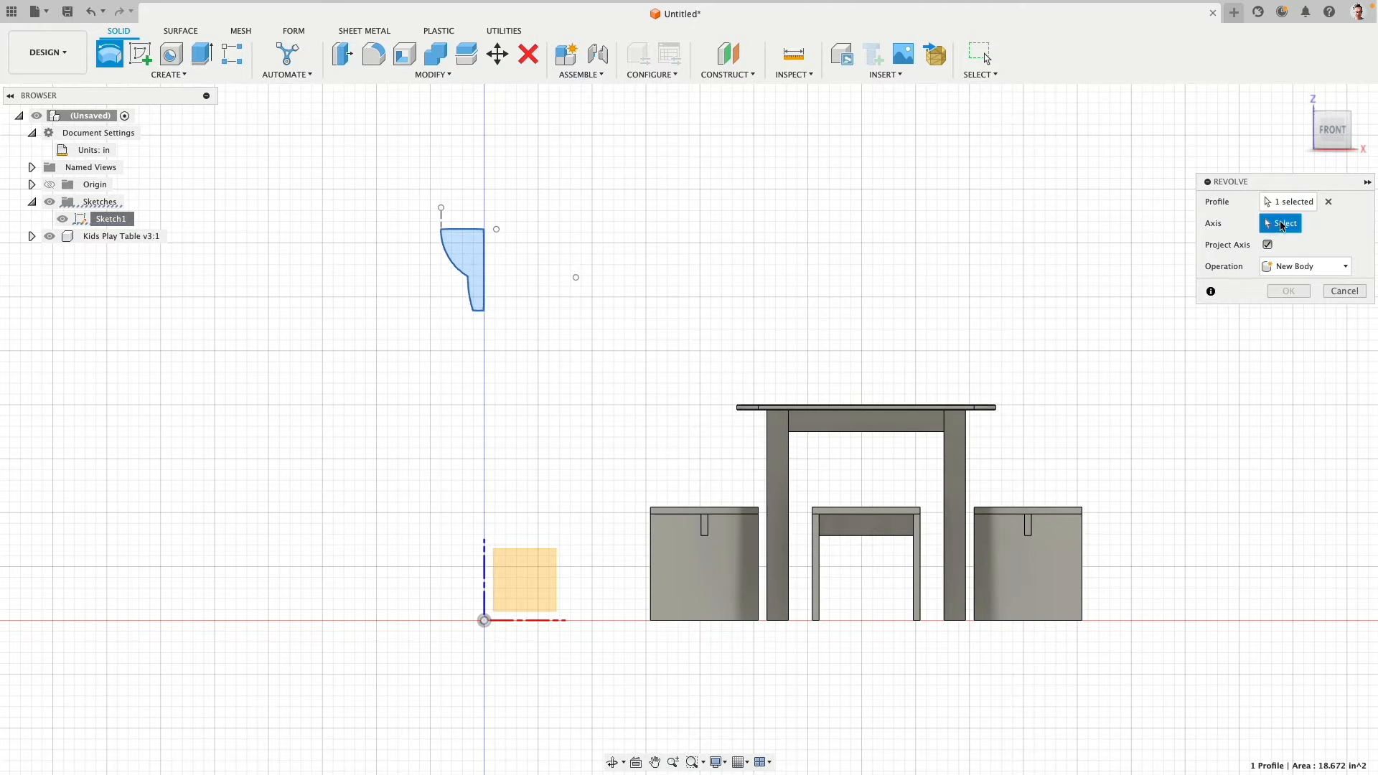
{"action": "left_click", "coordinate": [486, 258]}
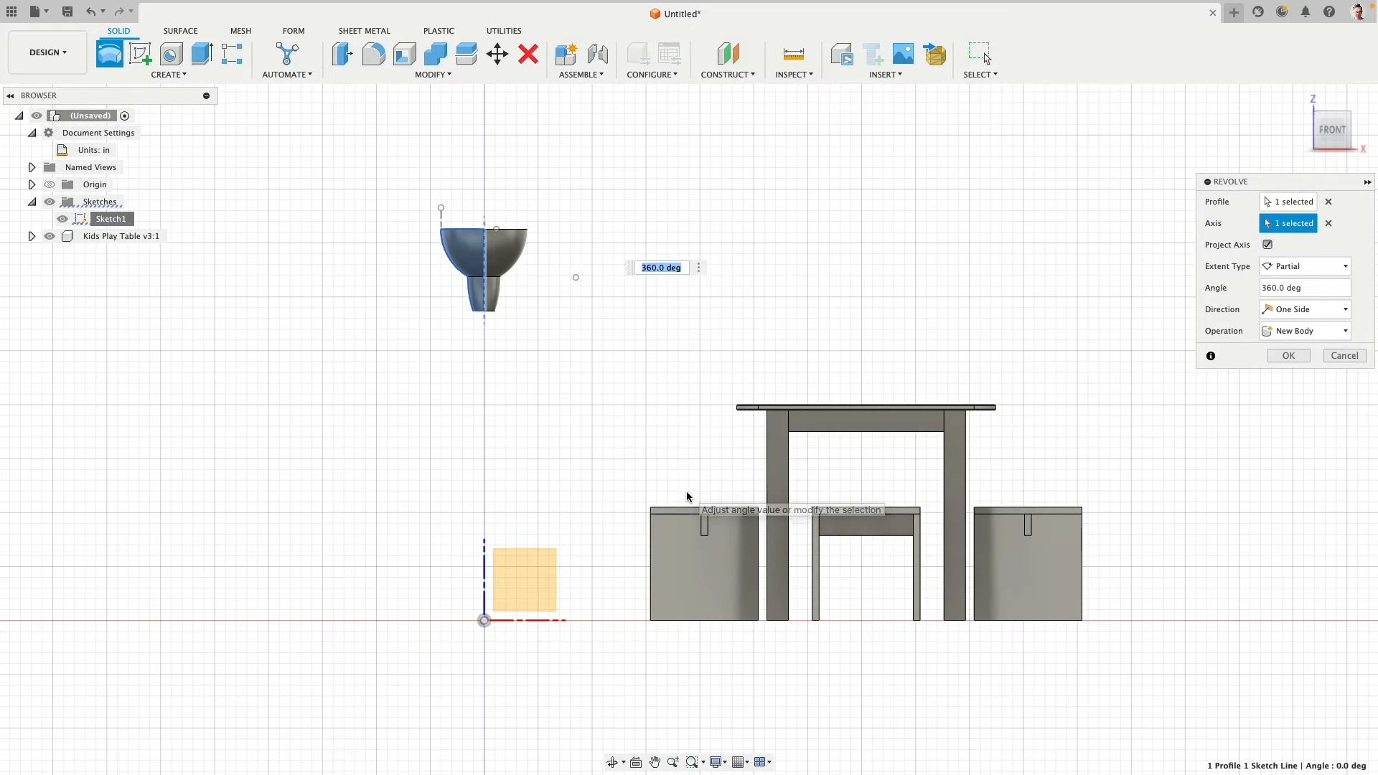
{"action": "left_click", "coordinate": [1341, 356]}
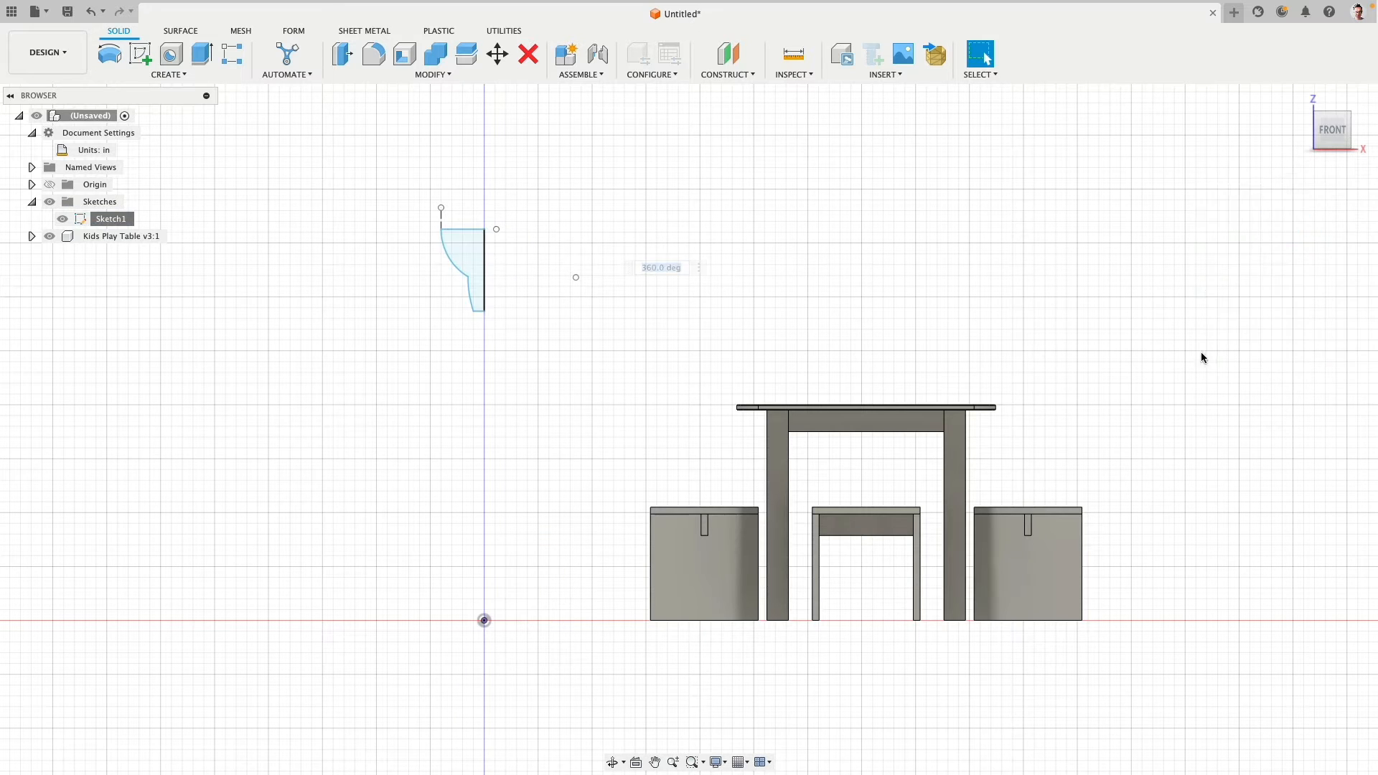
- Move the half-profile vertically so its lower end sits 35 in above the origin, and reopen the sketch for editing
{"action": "middle_click_drag", "start_coordinate": [594, 323], "coordinate": [495, 384]}
{"action": "left_click_drag", "start_coordinate": [485, 381], "coordinate": [500, 251]}
{"action": "middle_click_drag", "start_coordinate": [545, 433], "coordinate": [544, 357]}
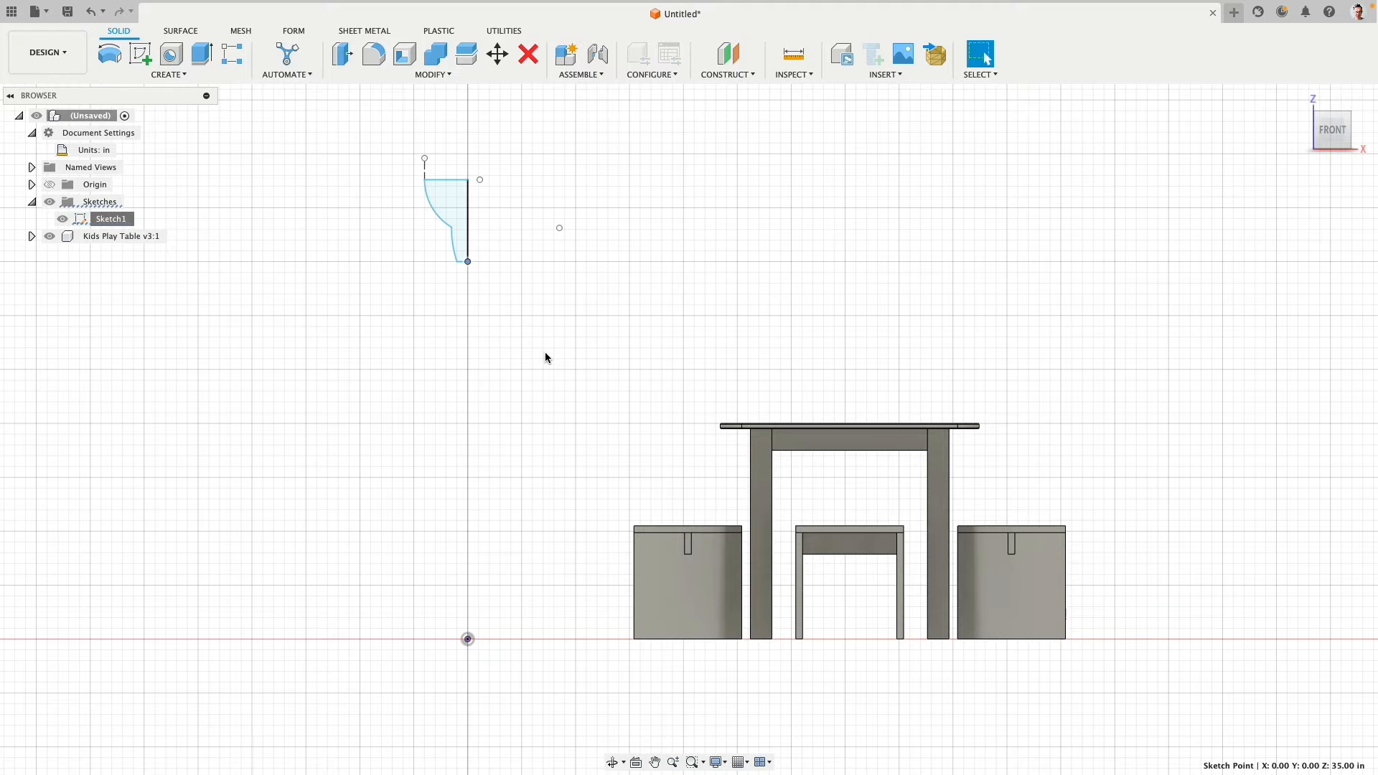
{"action": "right_click", "coordinate": [110, 220]}
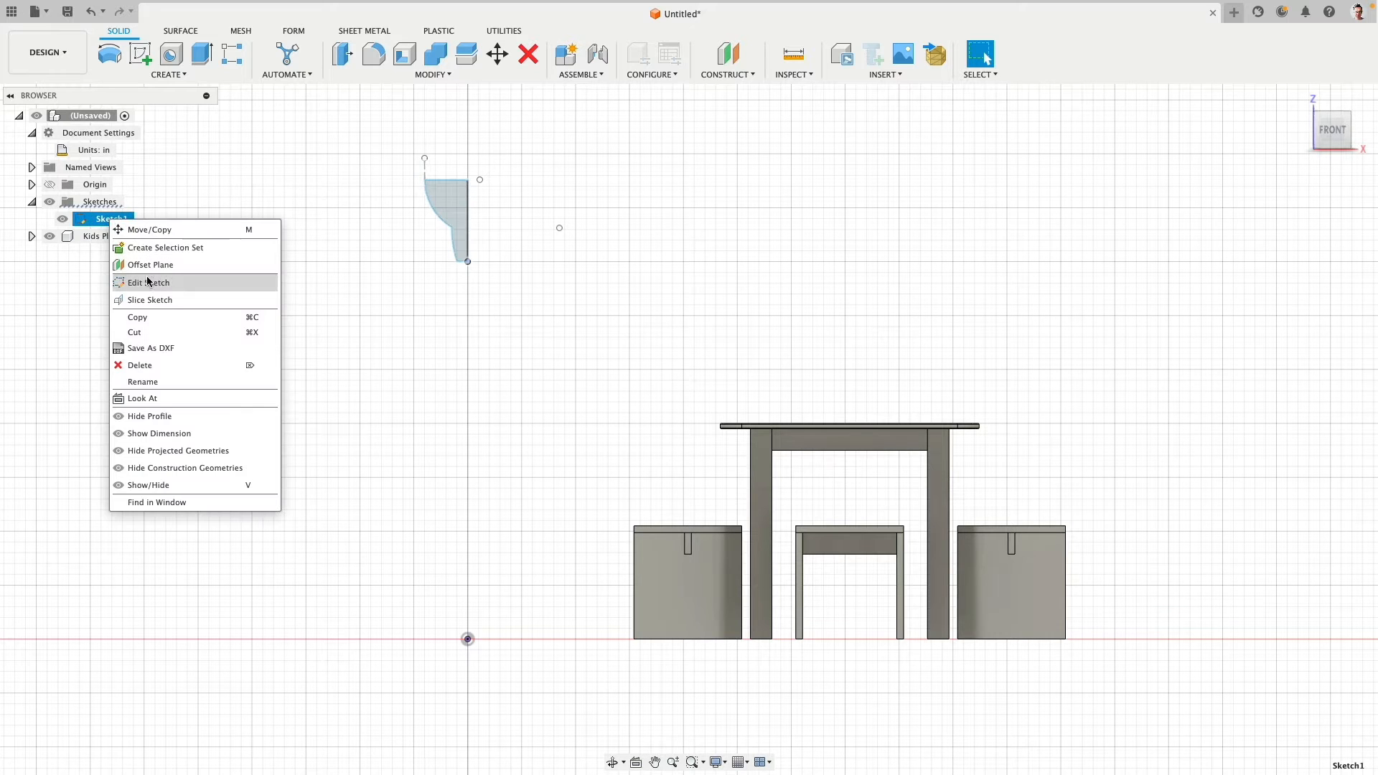
{"action": "left_click", "coordinate": [149, 284]}
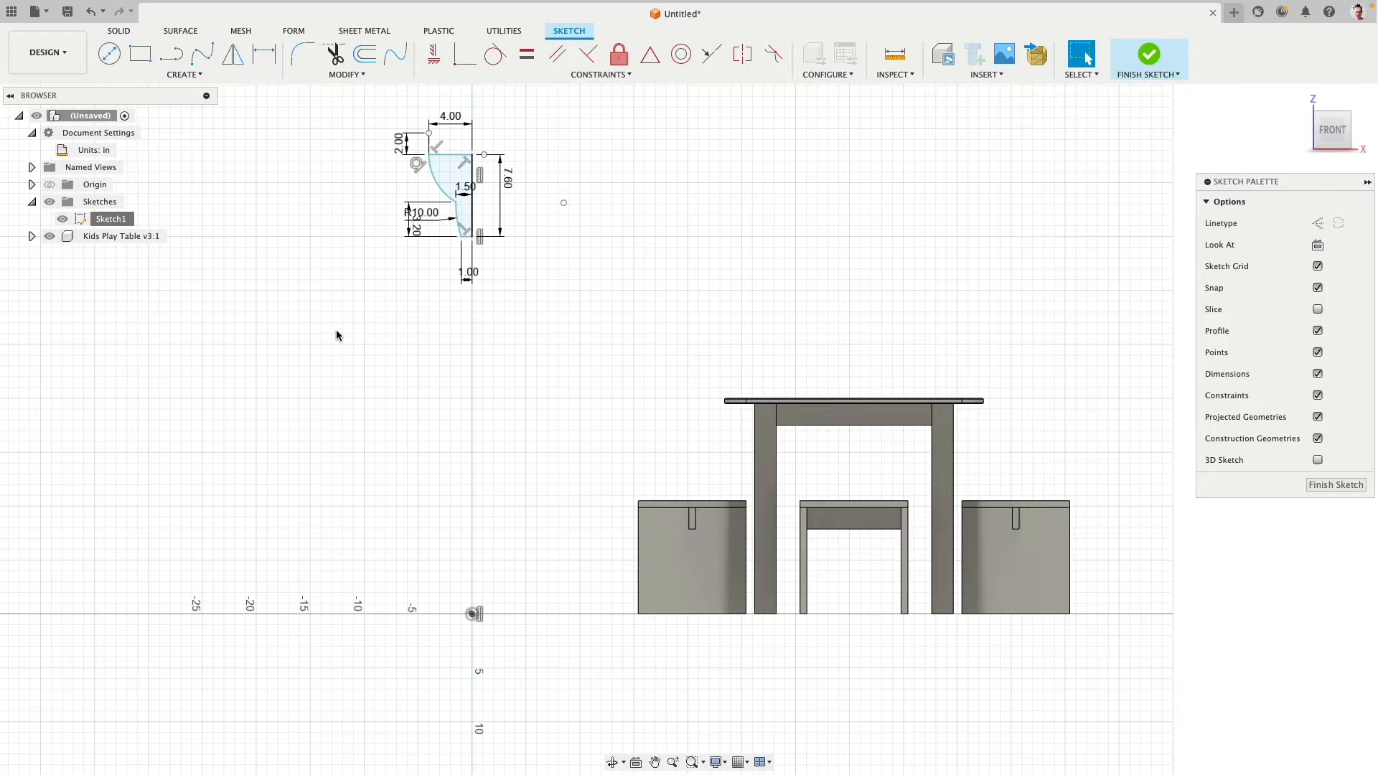
- Draw a 17 in vertical line down from the profile's lower axis corner, continued by an angled line ending 10 in beside the origin
{"action": "left_click", "coordinate": [170, 57]}
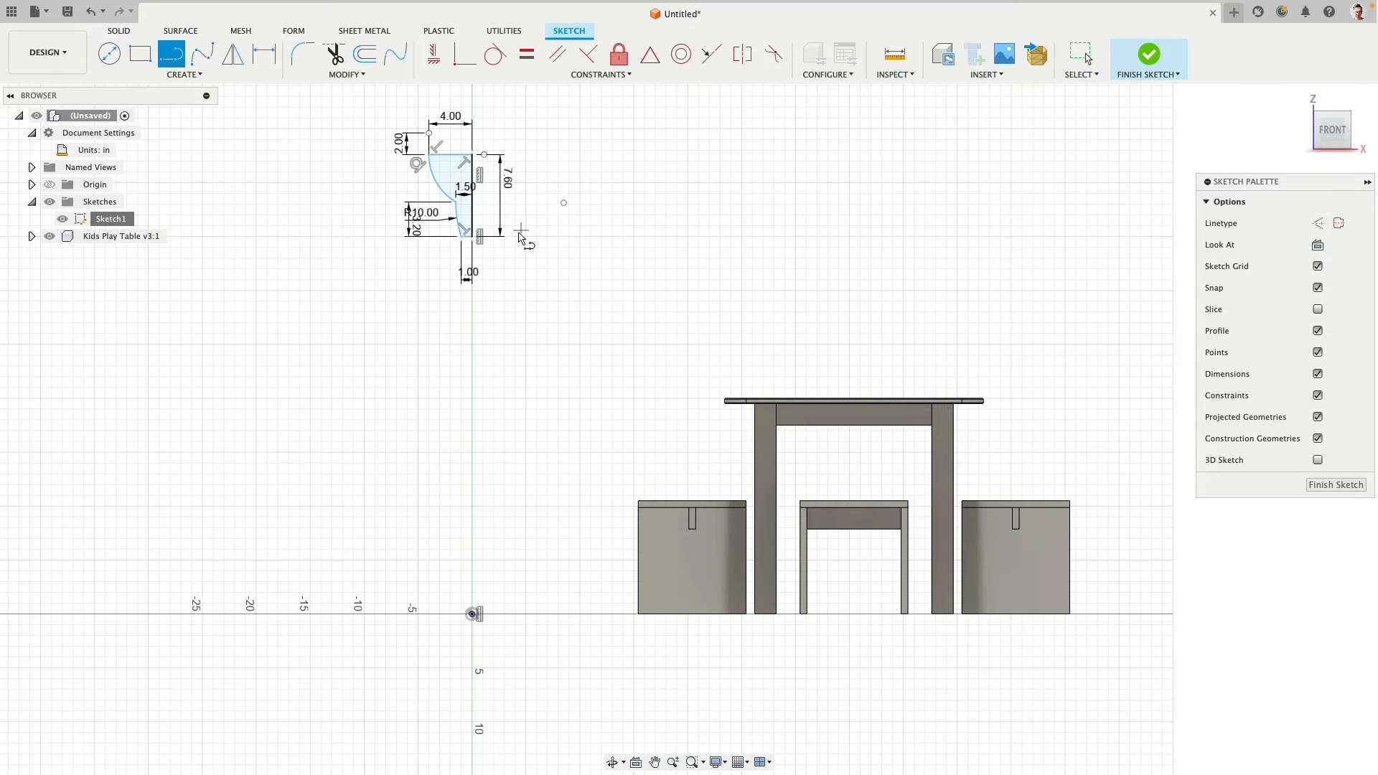
{"action": "scroll", "coordinate": [502, 237], "scroll_direction": "up", "scroll_amount": 3}
{"action": "left_click", "coordinate": [453, 247]}
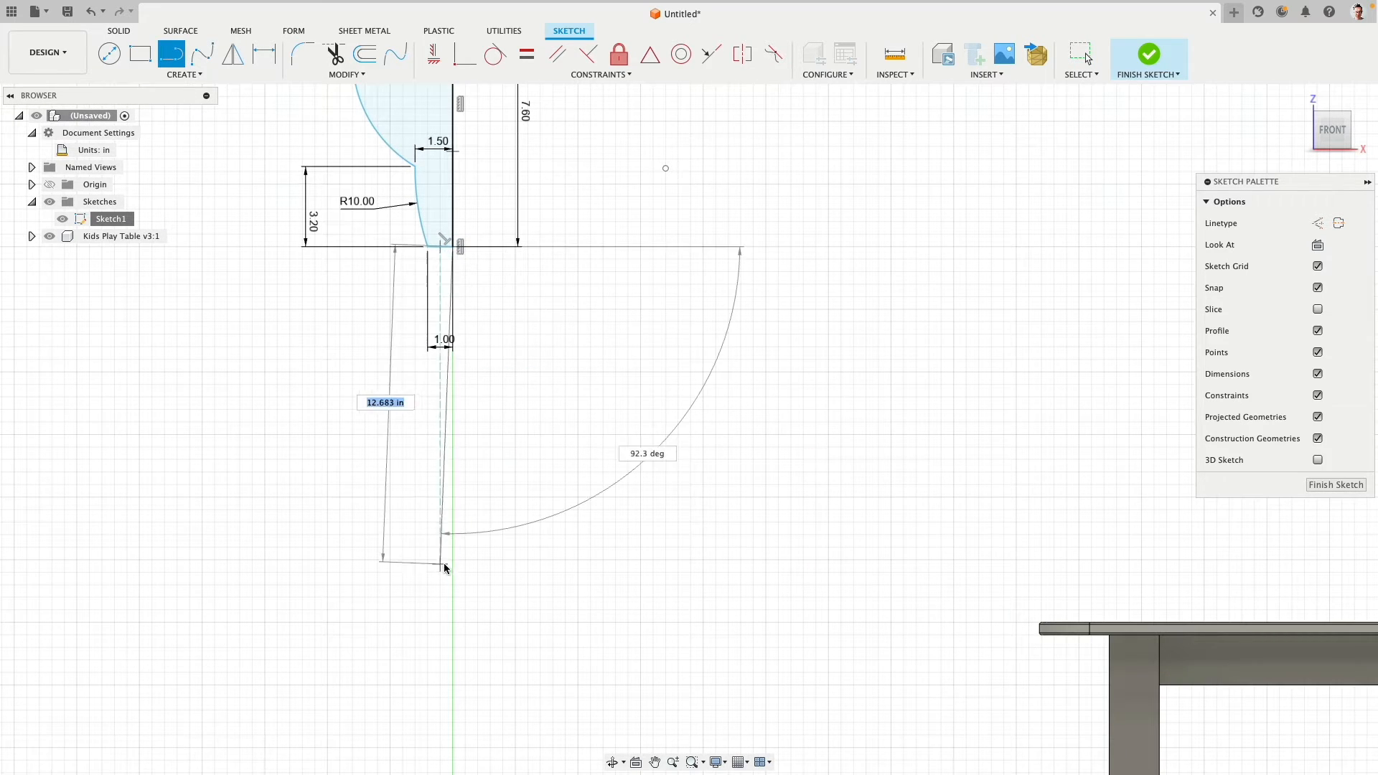
{"action": "scroll", "coordinate": [462, 318], "scroll_direction": "down", "scroll_amount": 5}
{"action": "scroll", "coordinate": [464, 395], "scroll_direction": "down", "scroll_amount": 1}
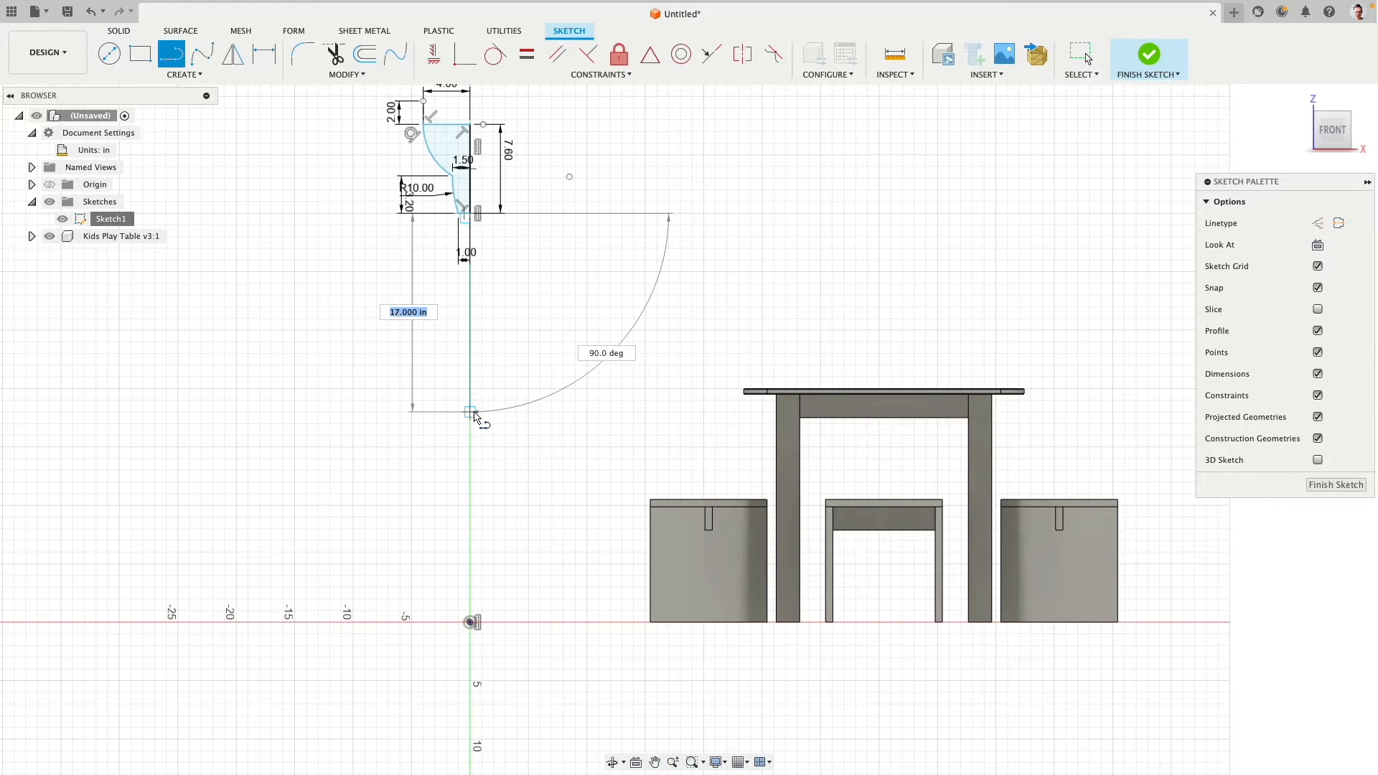
{"action": "left_click", "coordinate": [470, 415]}
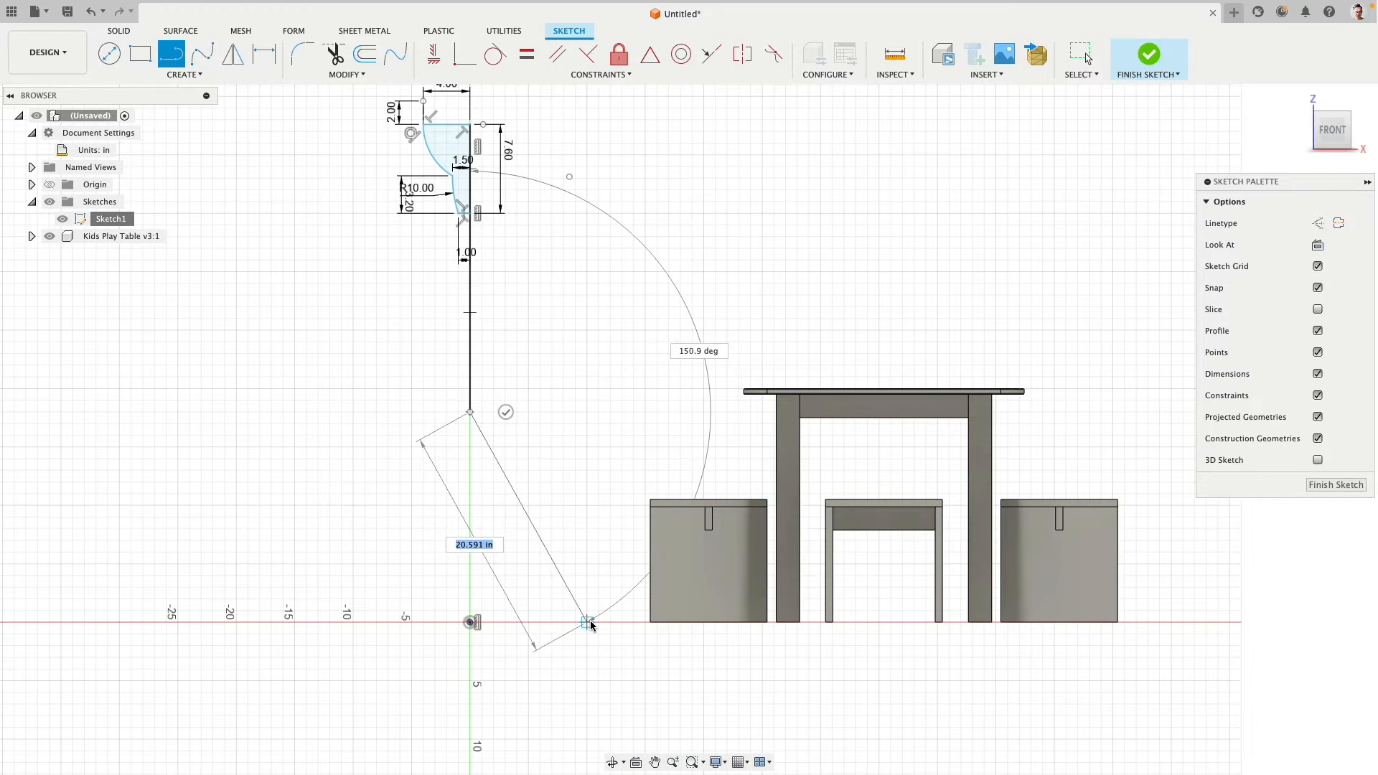
{"action": "left_click", "coordinate": [588, 621]}
{"action": "key", "text": "Escape"}
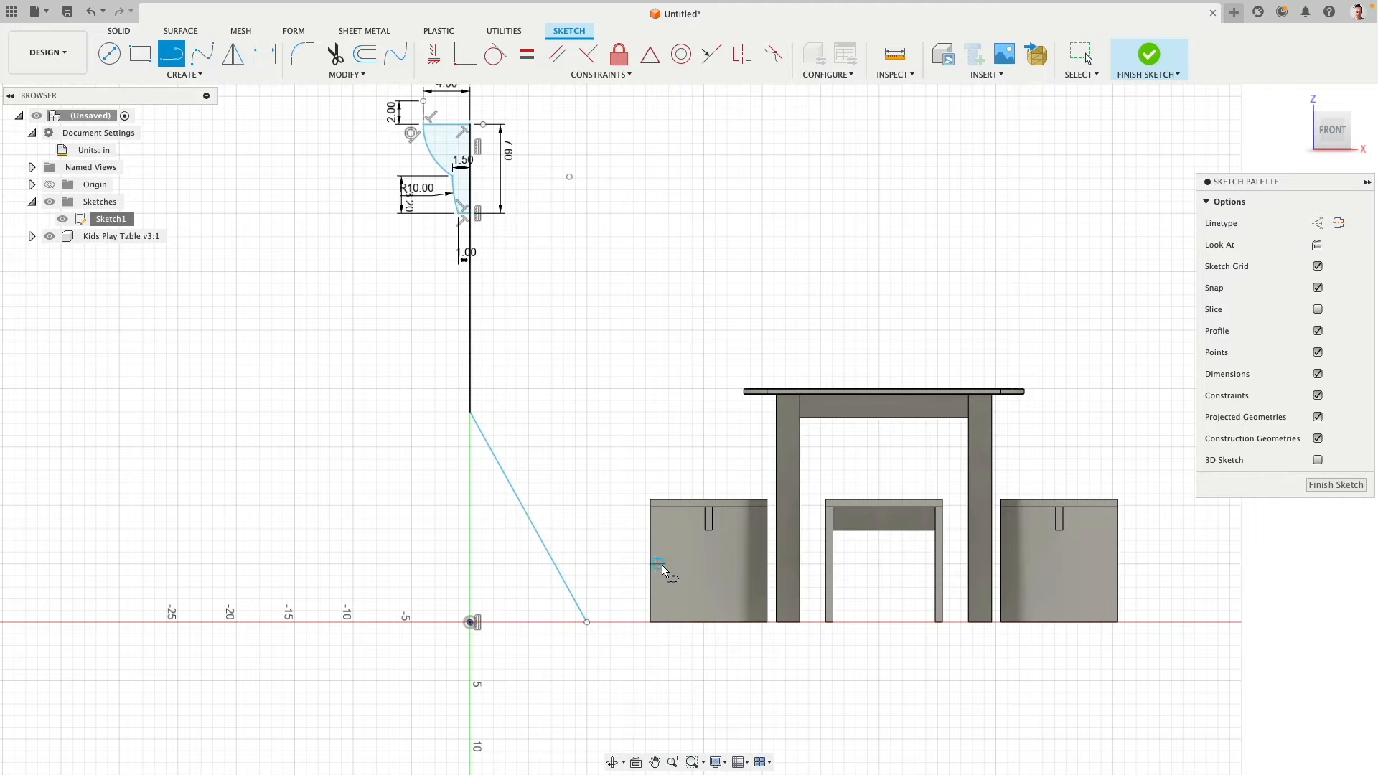
- Constrain the angled line's free end horizontally to the origin, and try the same constraint type on the vertical stem line
{"action": "left_click", "coordinate": [434, 53]}
{"action": "left_click", "coordinate": [587, 622]}
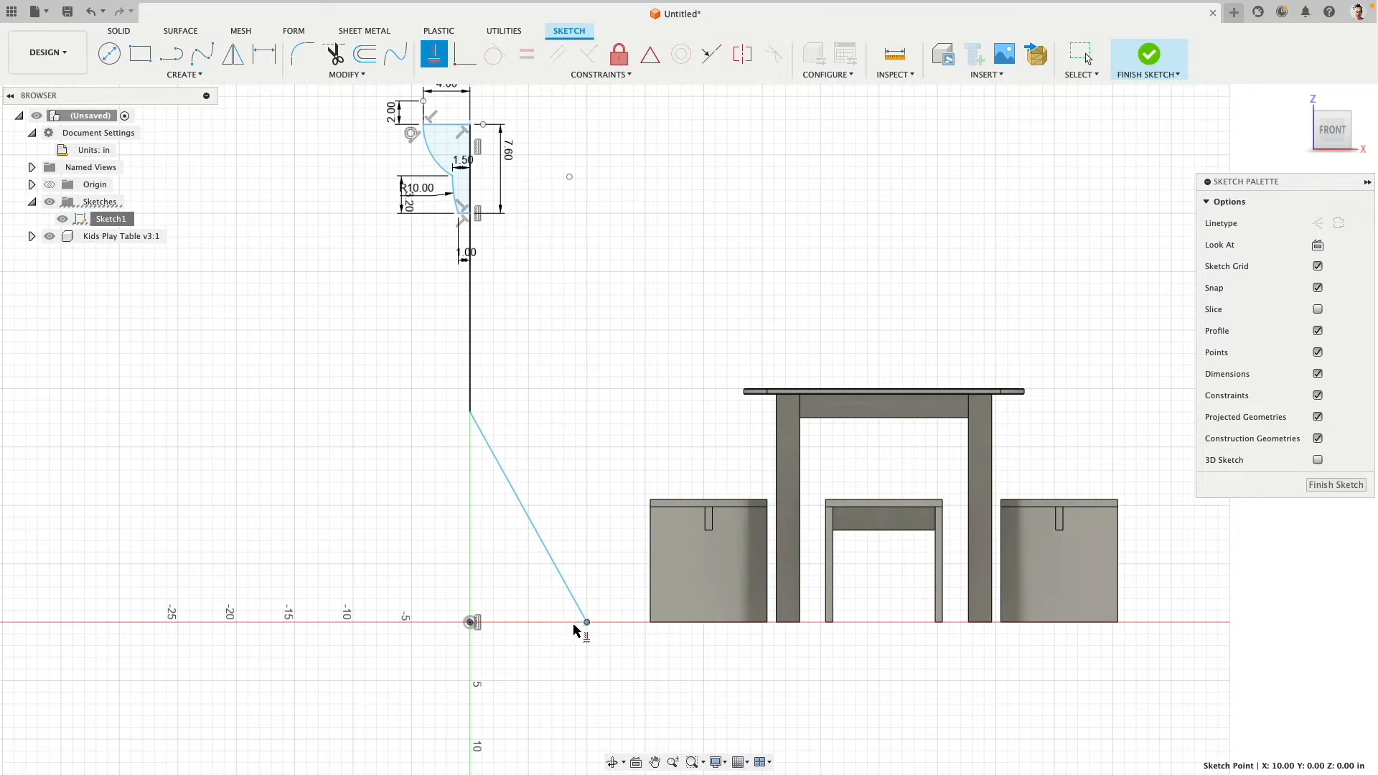
{"action": "left_click", "coordinate": [472, 623]}
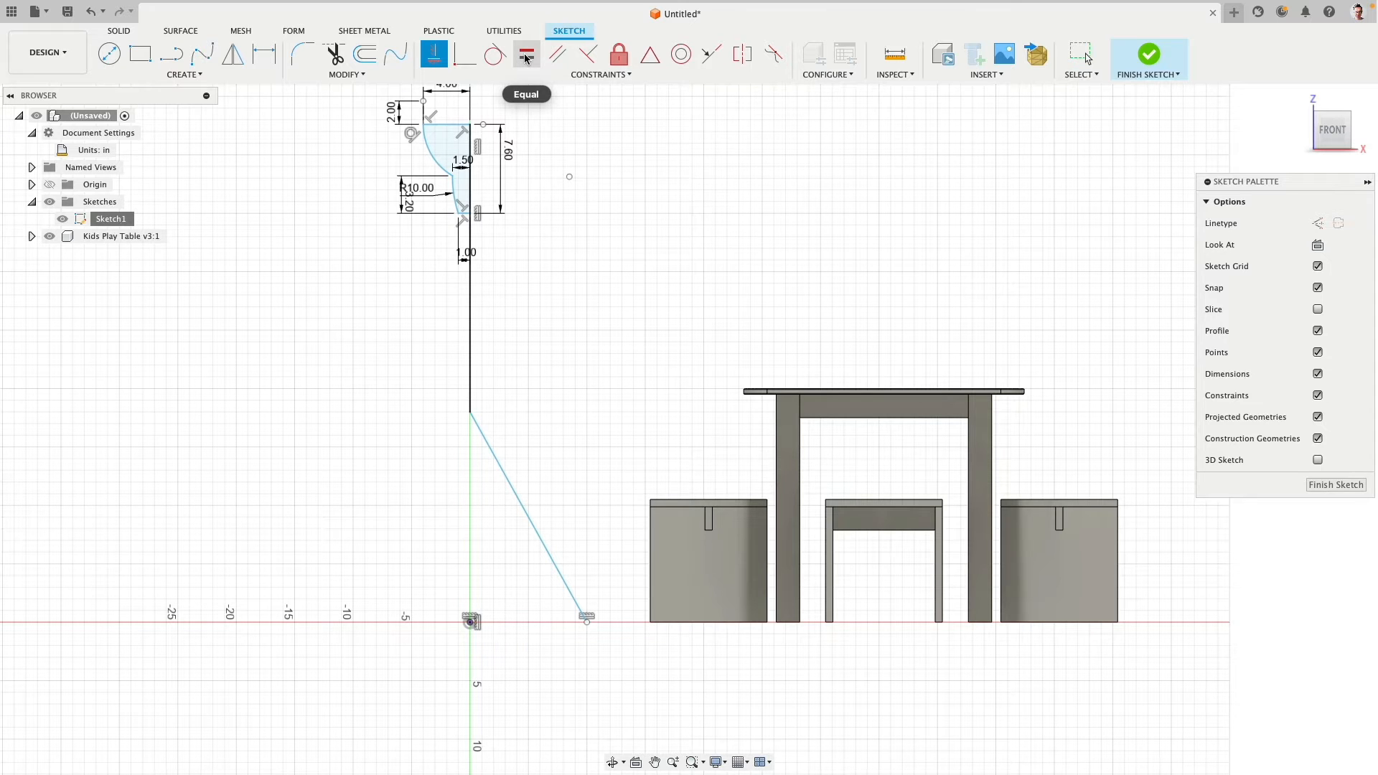
{"action": "left_click", "coordinate": [470, 328]}
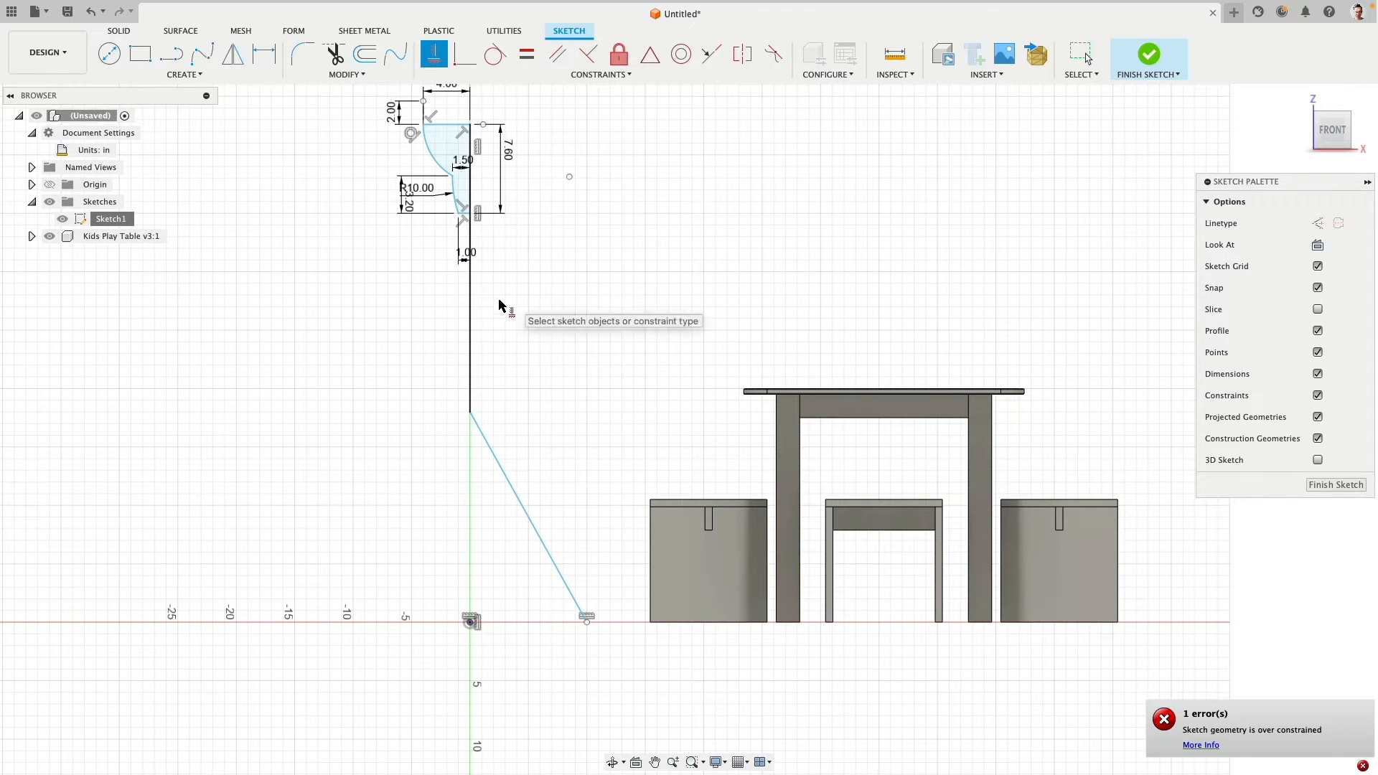
- Dimension the vertical stem line below the profile as 16 in
{"action": "left_click", "coordinate": [264, 54]}
{"action": "left_click", "coordinate": [472, 309]}
{"action": "left_click", "coordinate": [537, 302]}
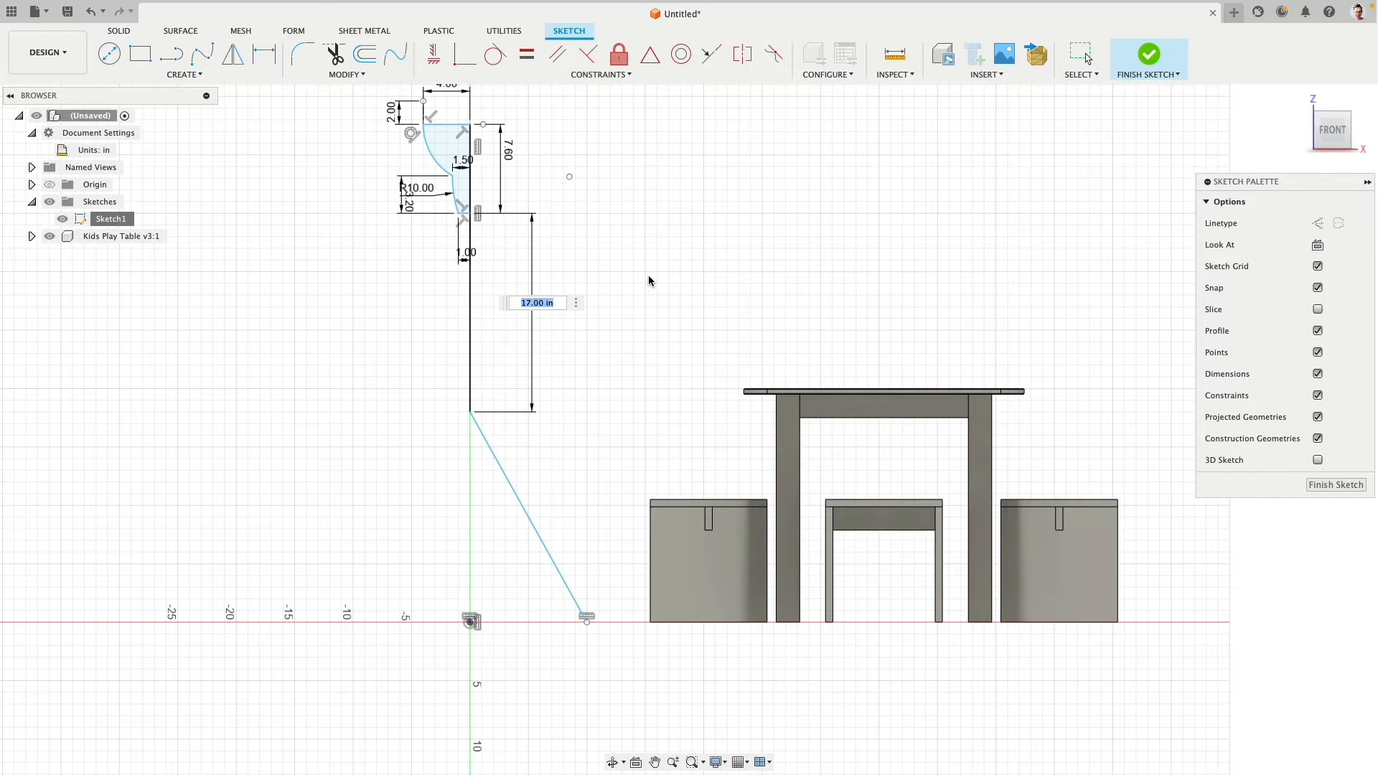
{"action": "type", "text": "16"}
{"action": "key", "text": "Return"}
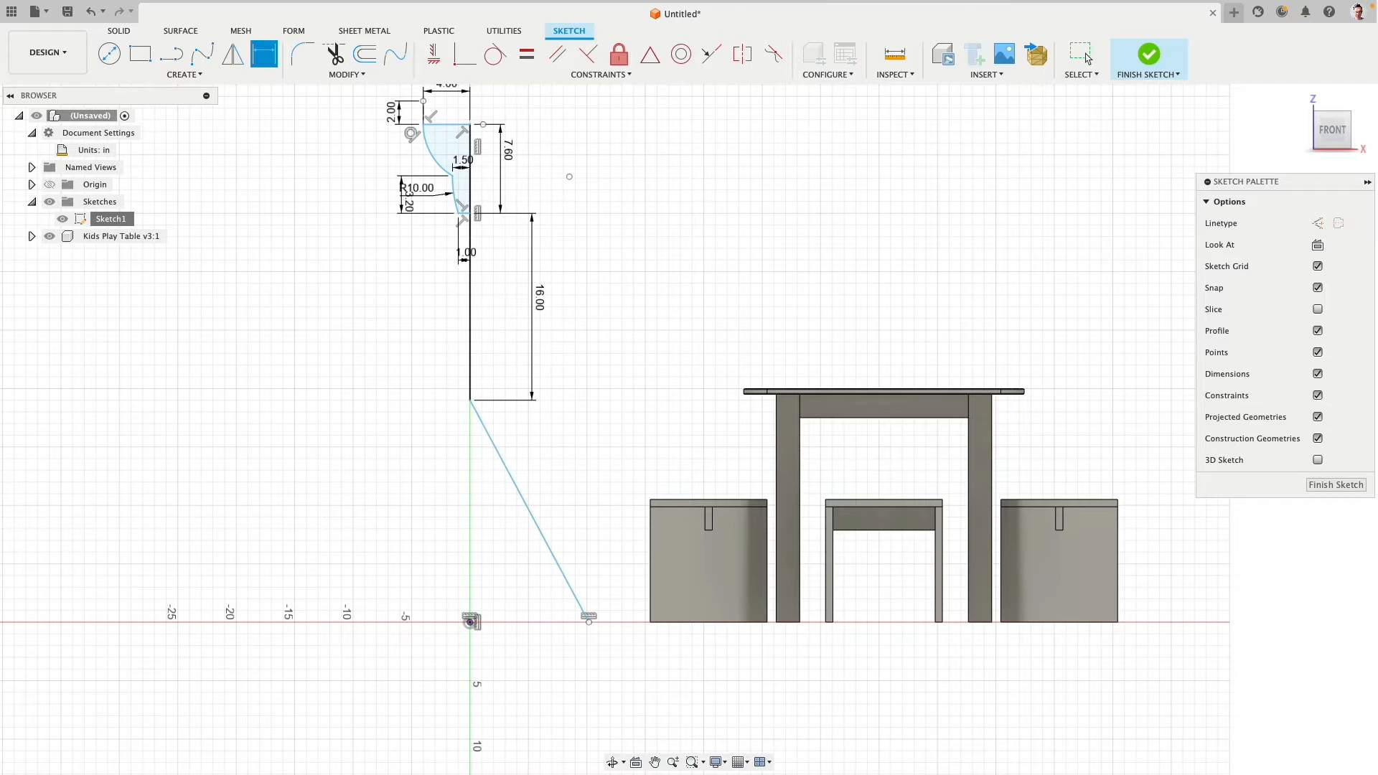
- Dimension the angled leg line's length as 16 in
{"action": "left_click", "coordinate": [532, 515]}
{"action": "left_click", "coordinate": [550, 485]}
{"action": "type", "text": "16"}
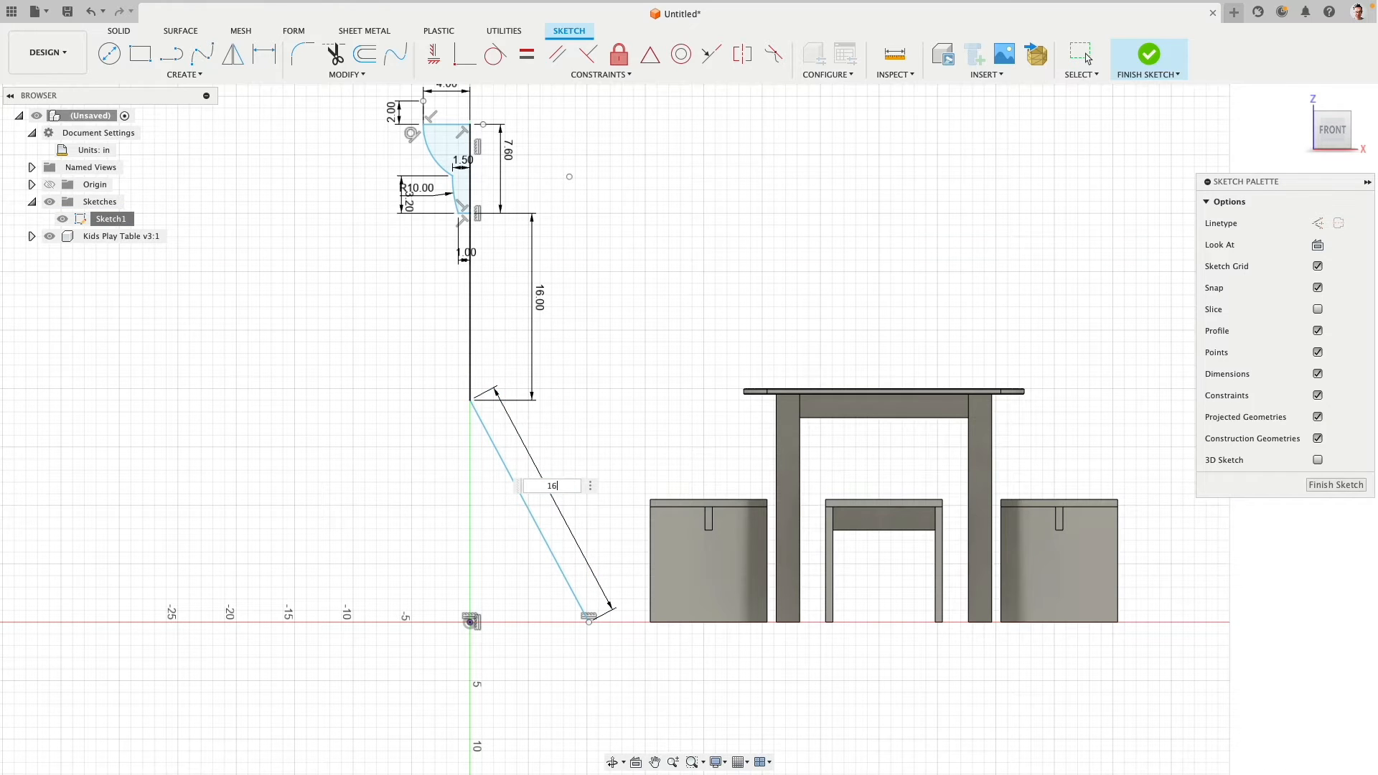
{"action": "key", "text": "Return"}
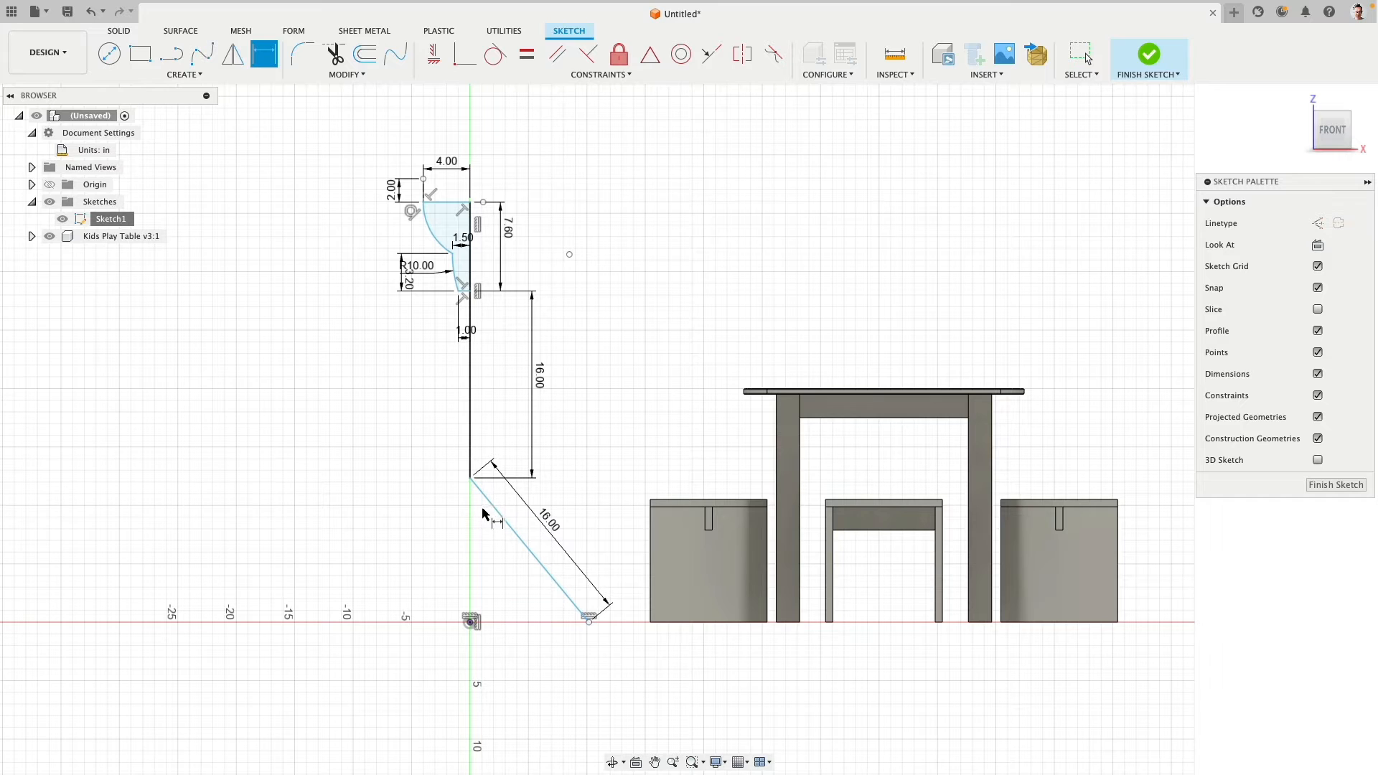
- Draw a vertical line from the origin up to the stem's lower end and convert it to construction geometry
{"action": "left_click", "coordinate": [172, 56]}
{"action": "left_click", "coordinate": [470, 622]}
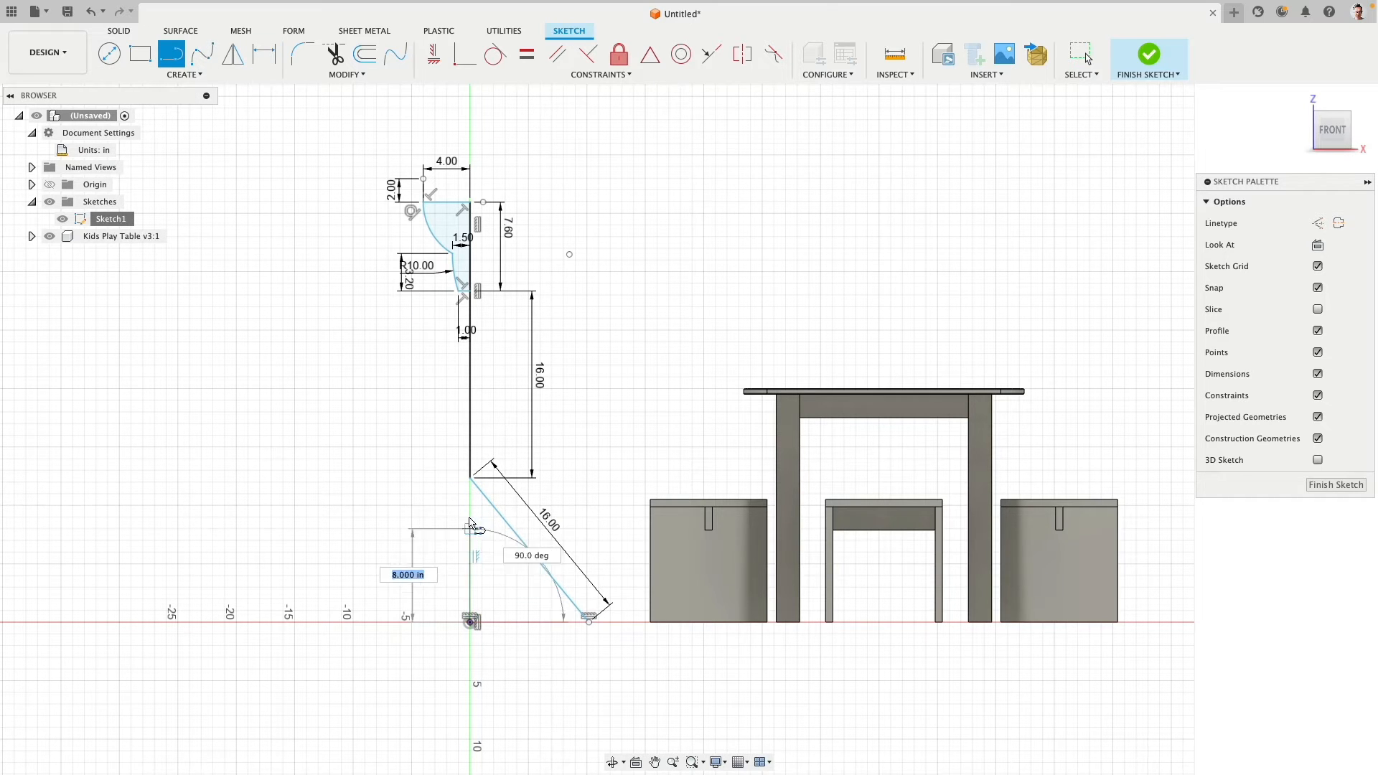
{"action": "left_click", "coordinate": [470, 477]}
{"action": "key", "text": "Escape"}
{"action": "left_click", "coordinate": [471, 511]}
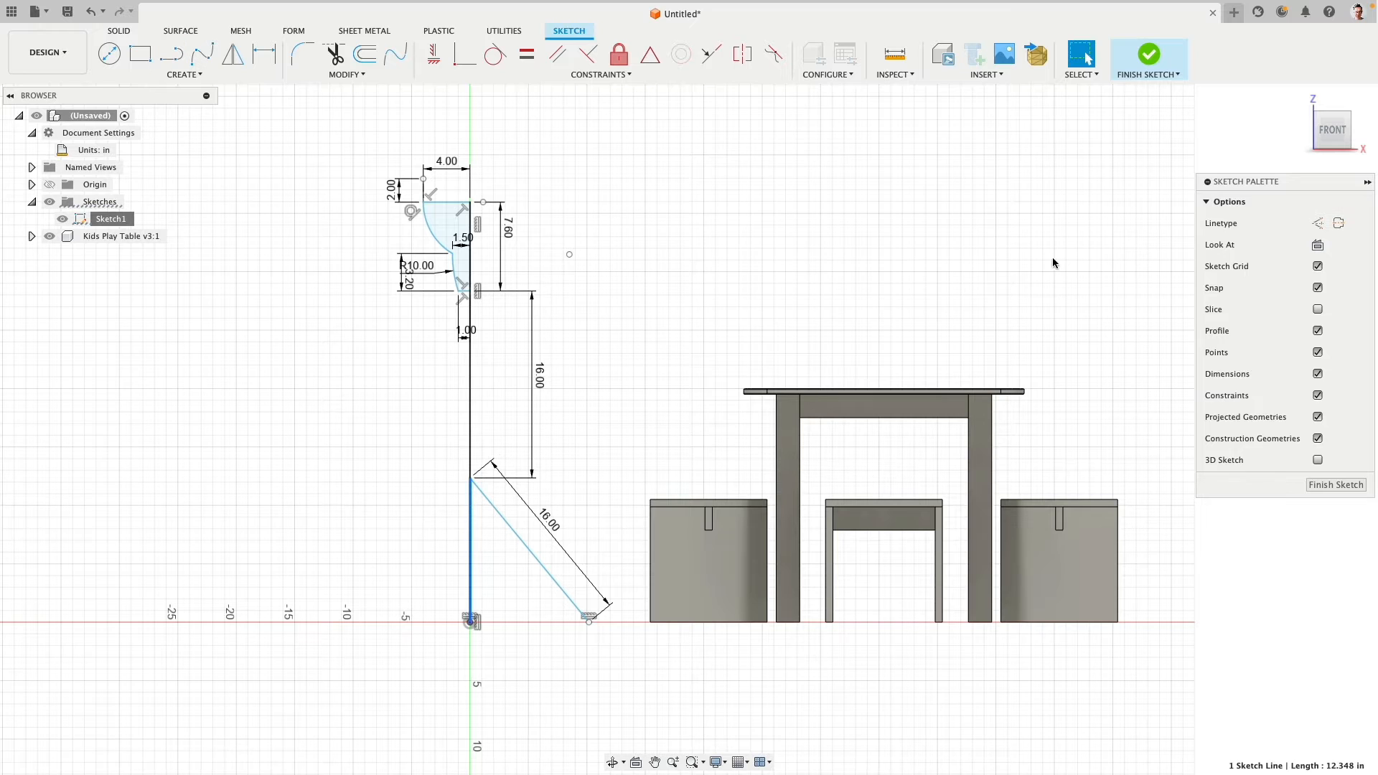
{"action": "left_click", "coordinate": [1318, 223]}
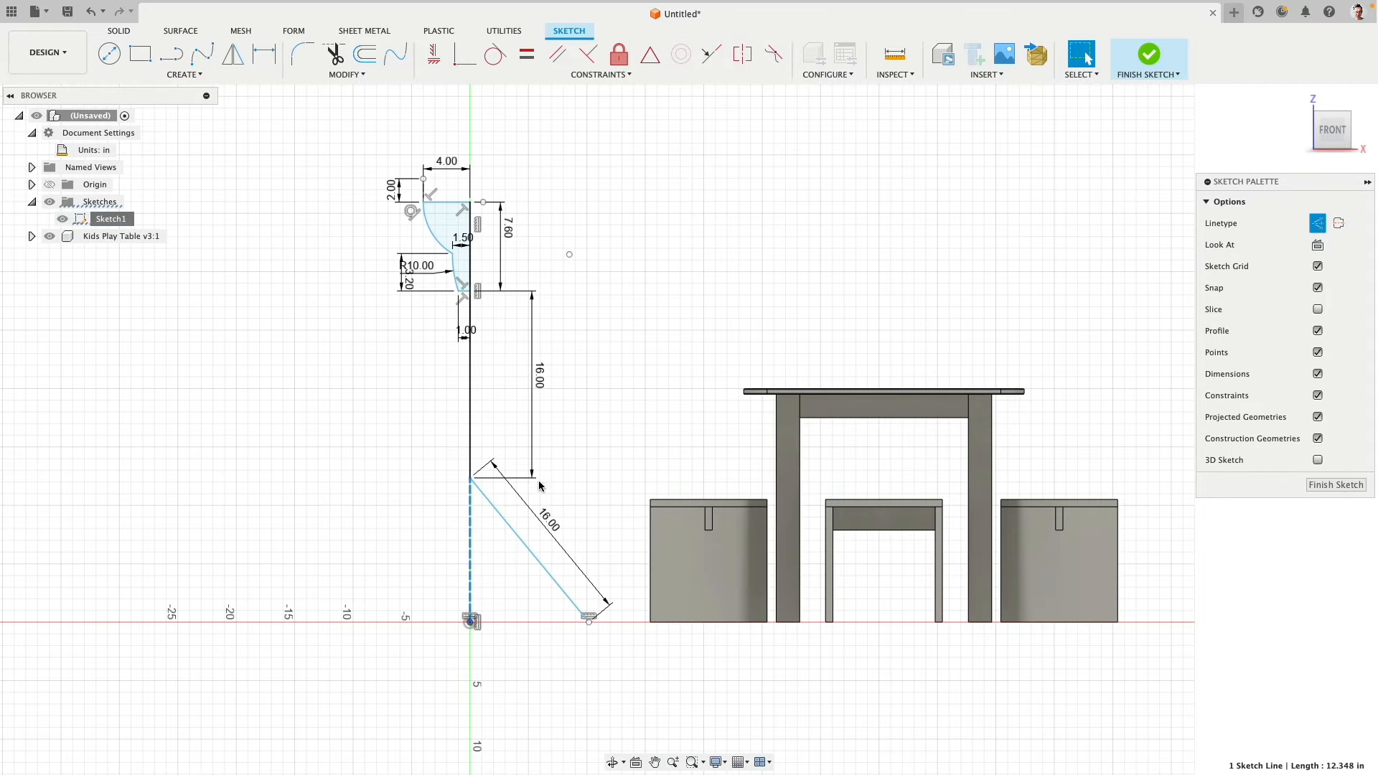
- Dimension the angle between the angled leg and the vertical construction line as 13 degrees and finish the sketch
{"action": "left_click", "coordinate": [491, 510]}
{"action": "left_click", "coordinate": [471, 516], "text": "shift"}
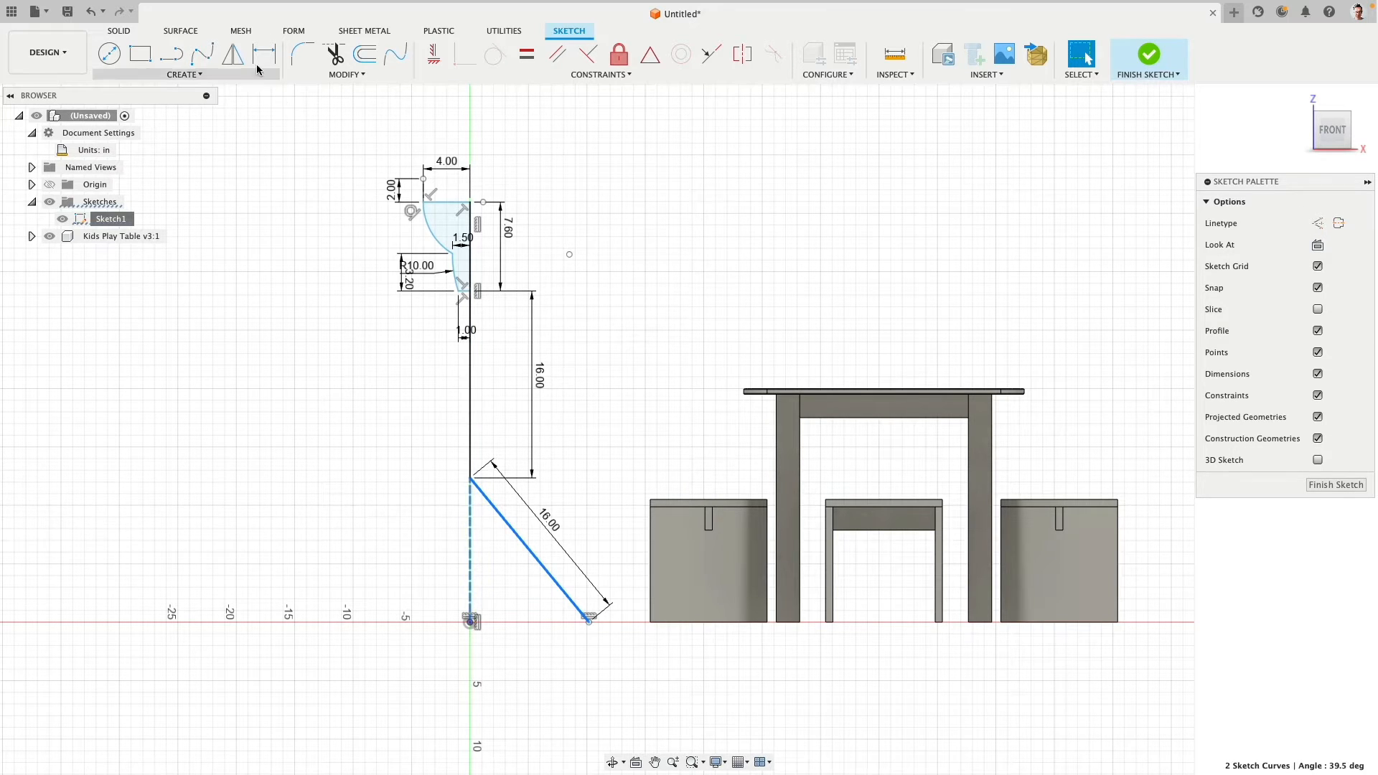
{"action": "key", "text": "d"}
{"action": "left_click", "coordinate": [495, 532]}
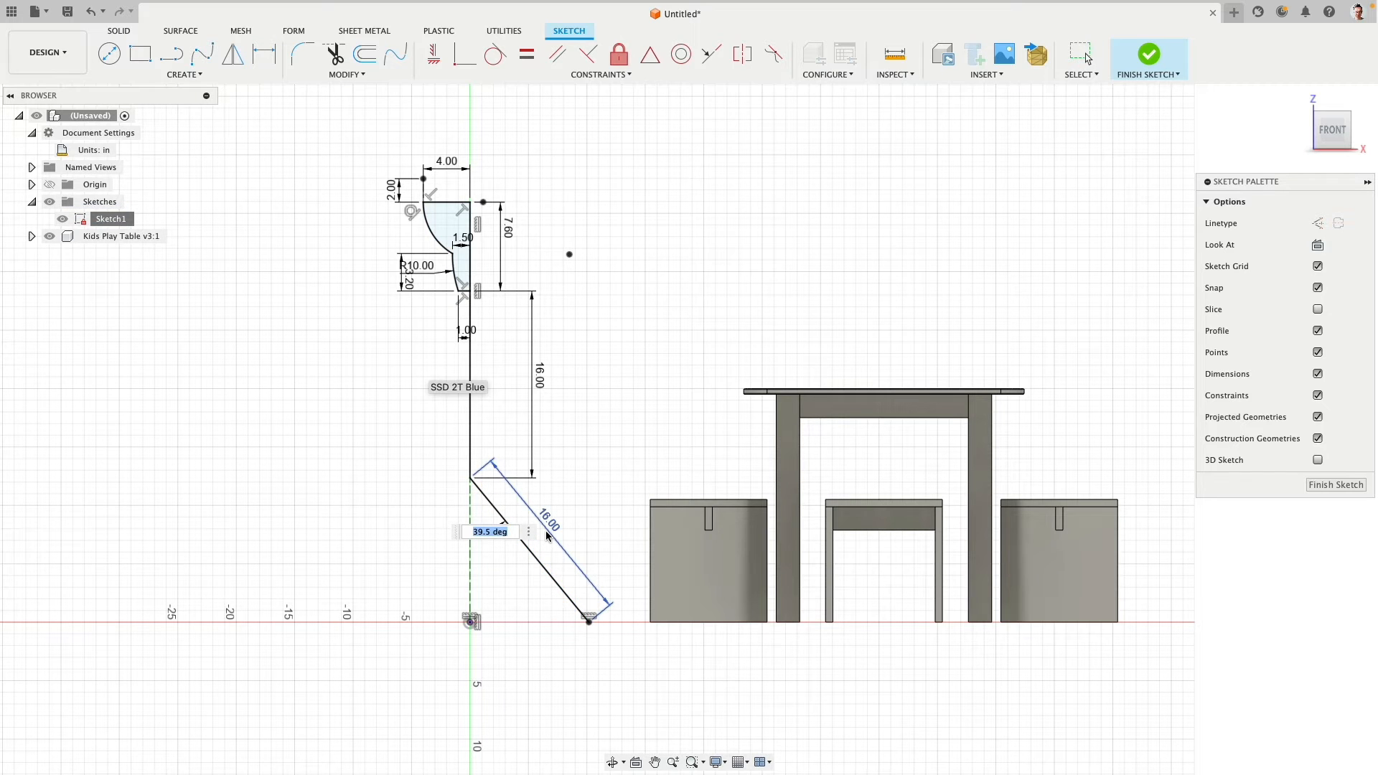
{"action": "type", "text": "13"}
{"action": "key", "text": "Return"}
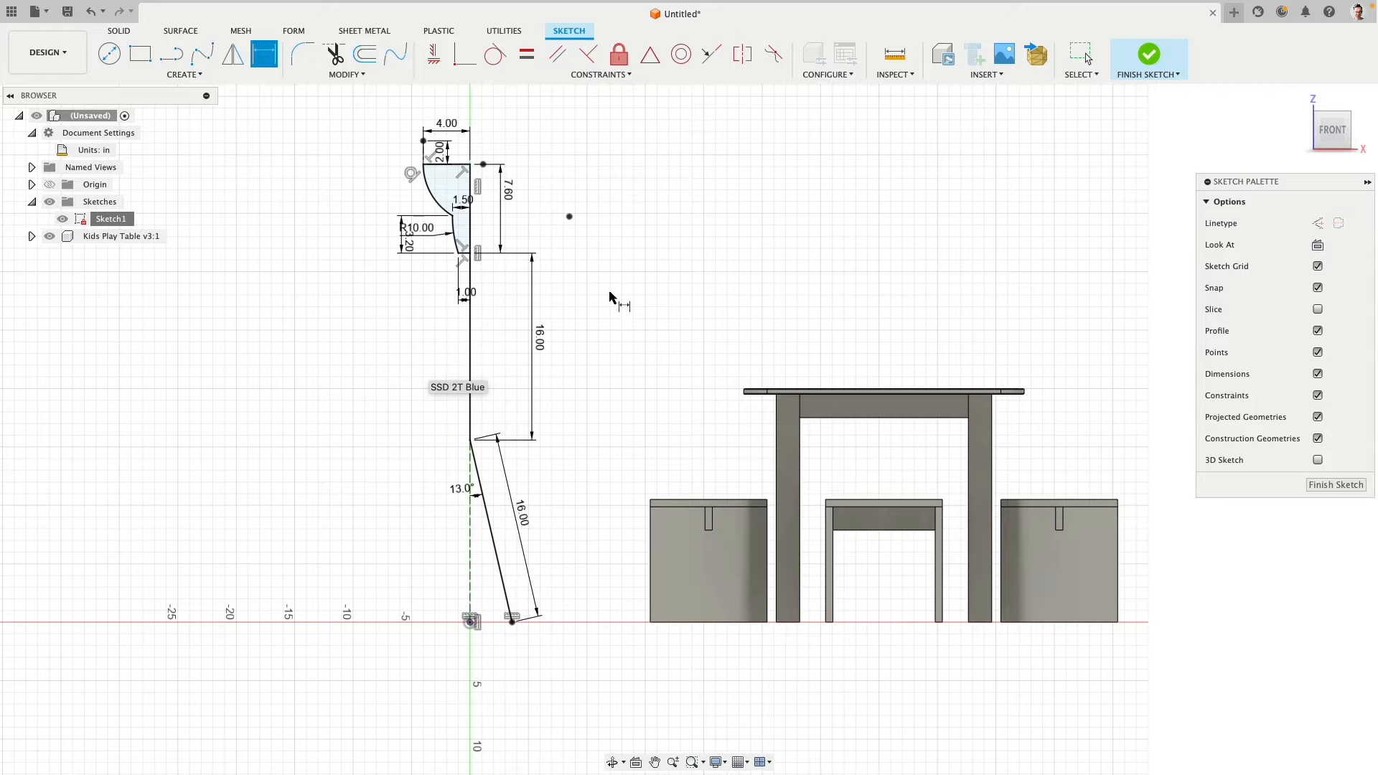
{"action": "left_click", "coordinate": [1148, 57]}
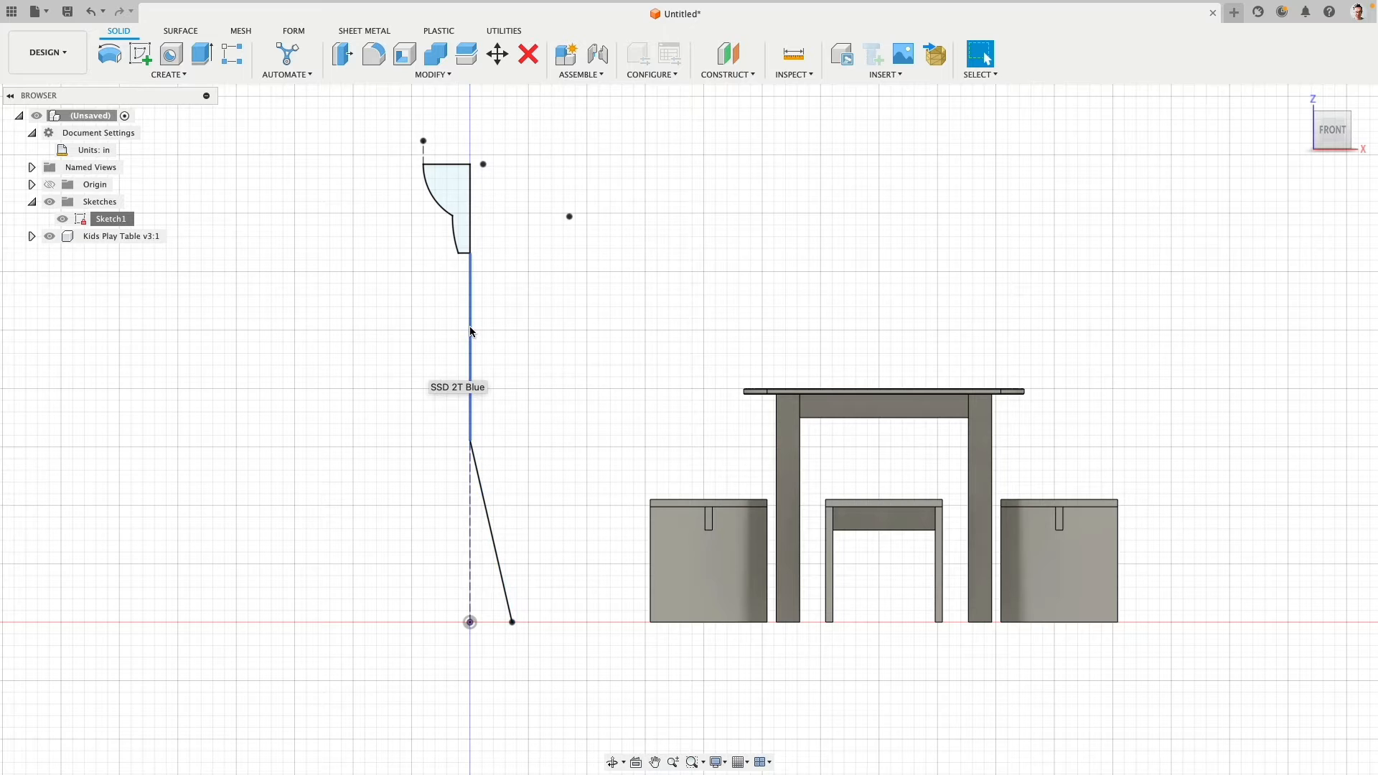
- Reopen the lamp sketch for editing and set the vertical stem's length to 25 in
{"action": "left_click", "coordinate": [466, 224]}
{"action": "scroll", "coordinate": [590, 406], "scroll_direction": "down", "scroll_amount": 3}
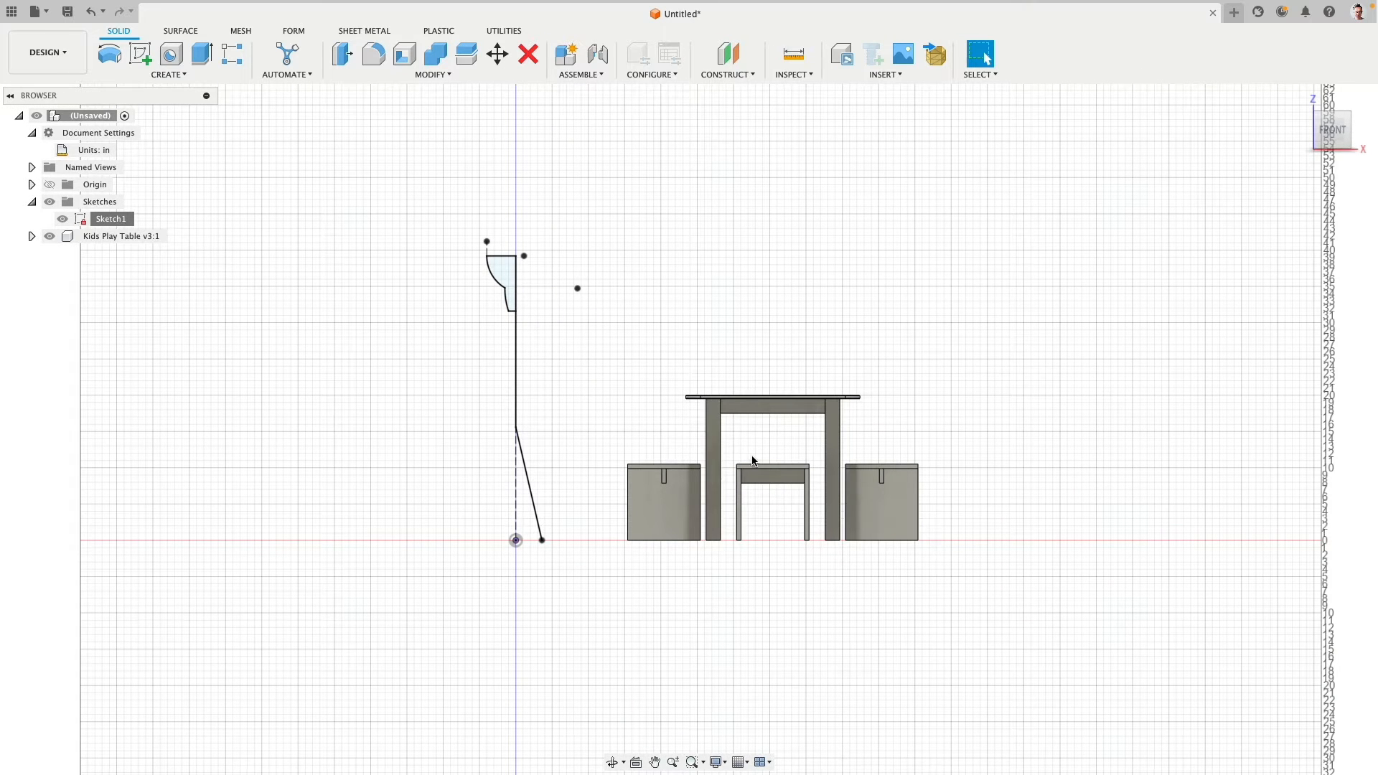
{"action": "right_click", "coordinate": [118, 219]}
{"action": "left_click", "coordinate": [183, 285]}
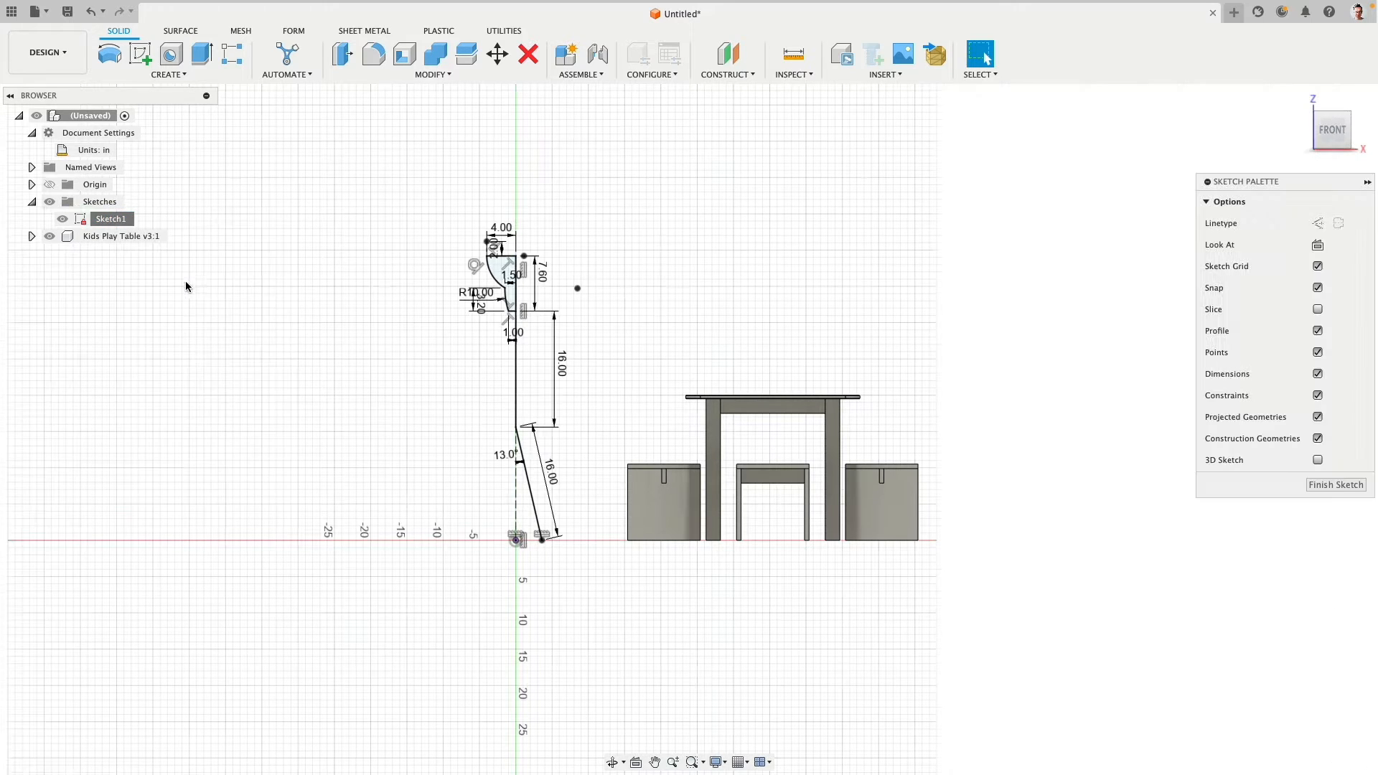
{"action": "double_click", "coordinate": [557, 367]}
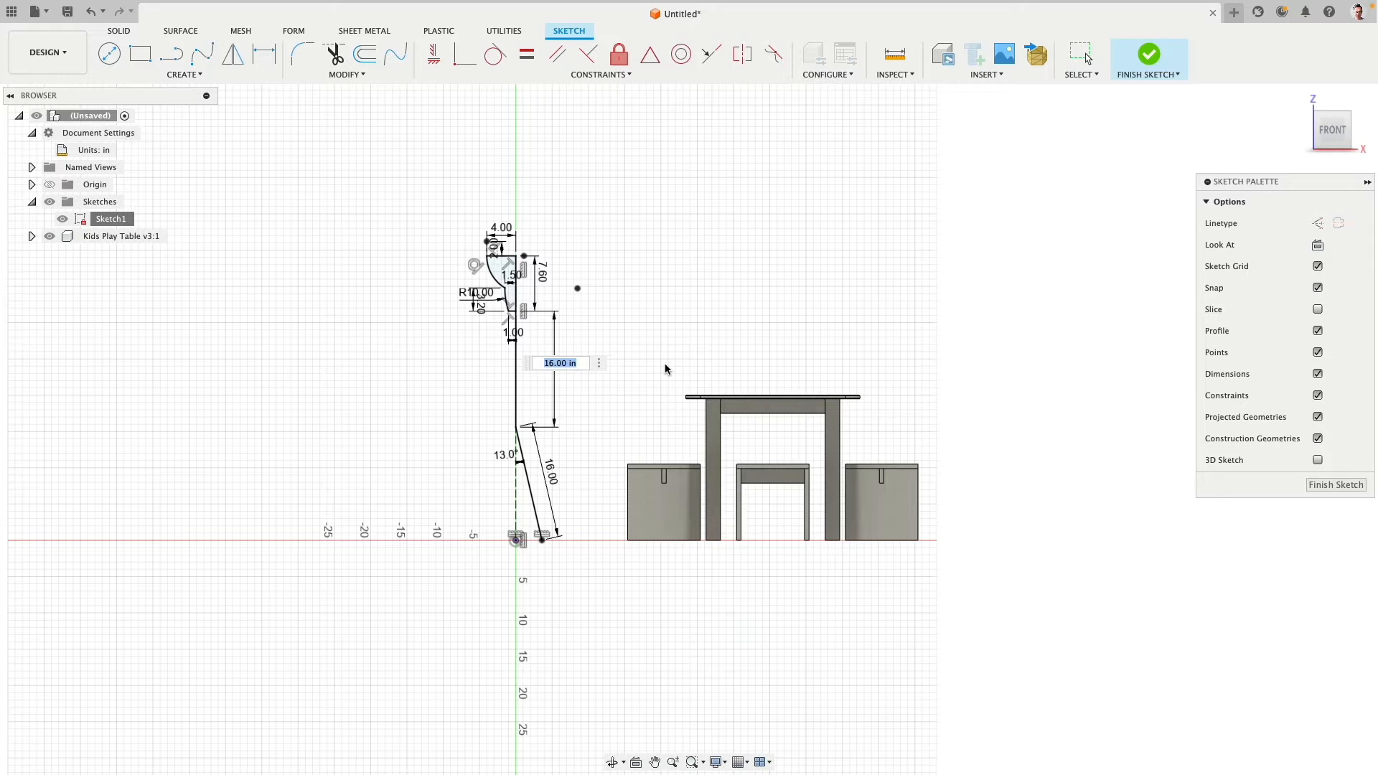
{"action": "type", "text": "25"}
{"action": "key", "text": "Return"}
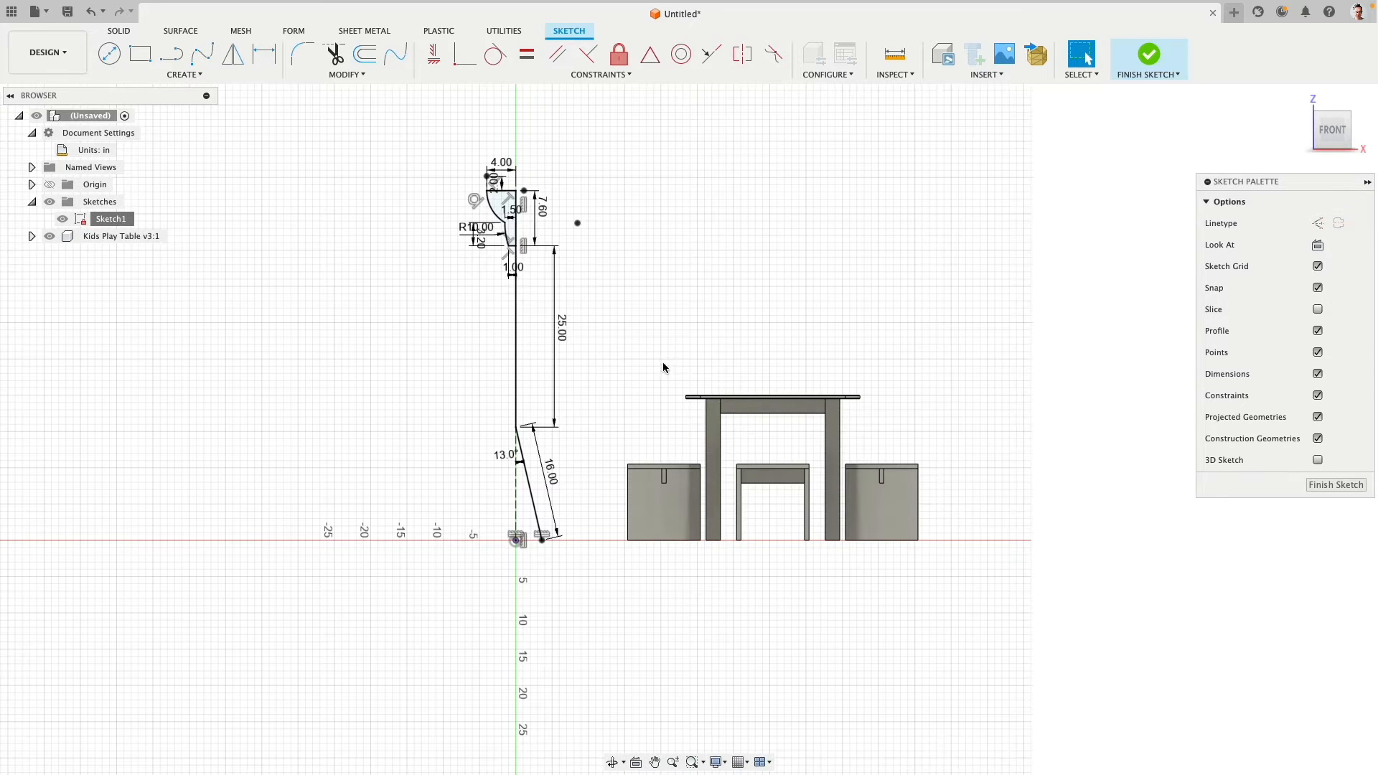
- Set the angled leg's length to 25 in and finish the sketch
{"action": "double_click", "coordinate": [553, 476]}
{"action": "type", "text": "2"}
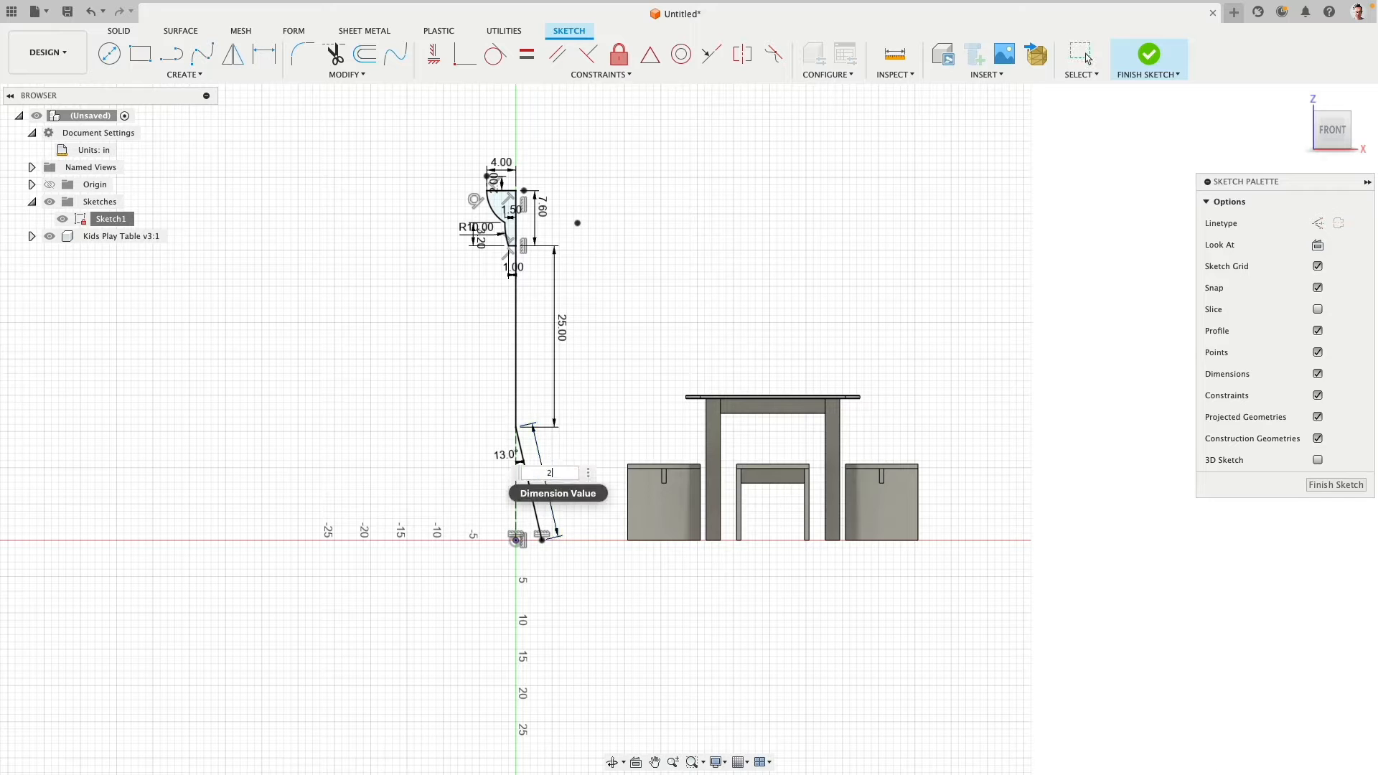
{"action": "type", "text": "5"}
{"action": "key", "text": "Return"}
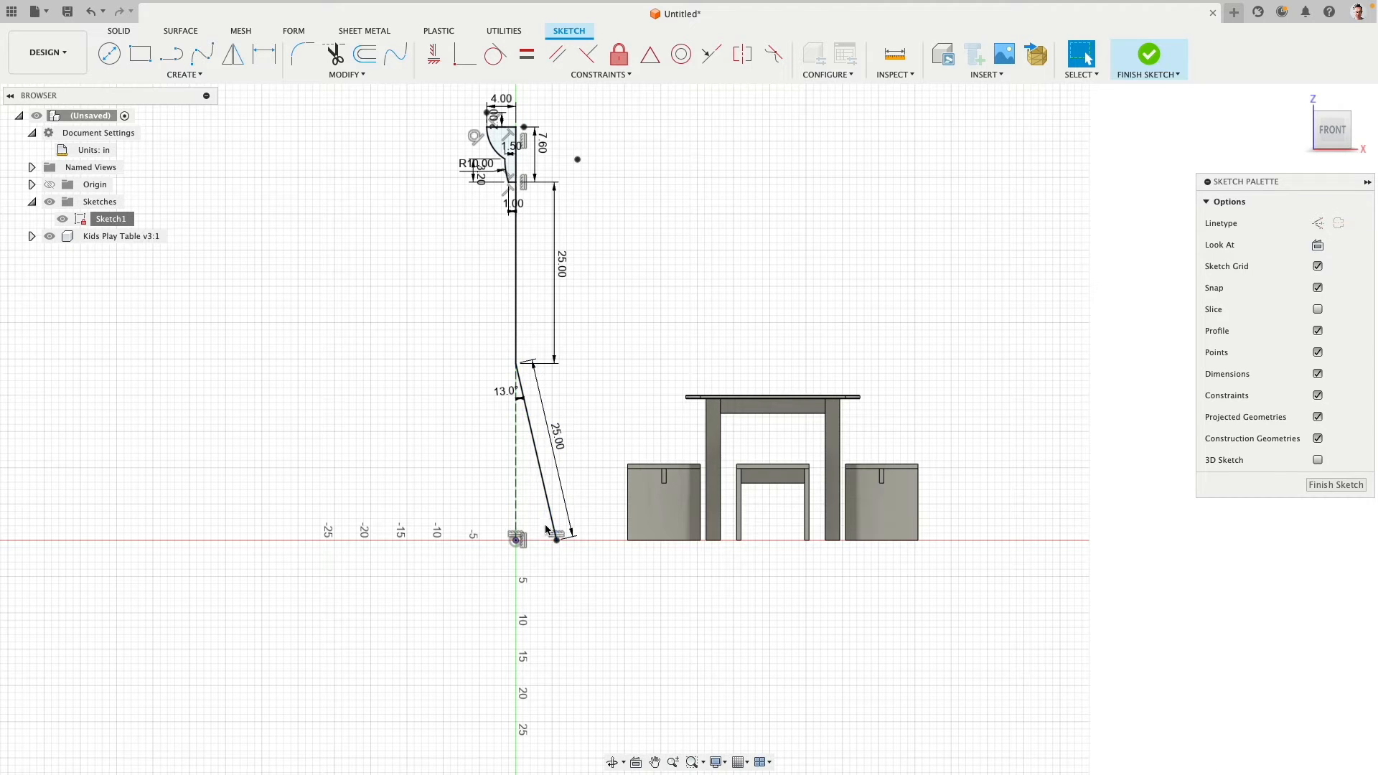
{"action": "middle_click_drag", "start_coordinate": [626, 344], "coordinate": [586, 407]}
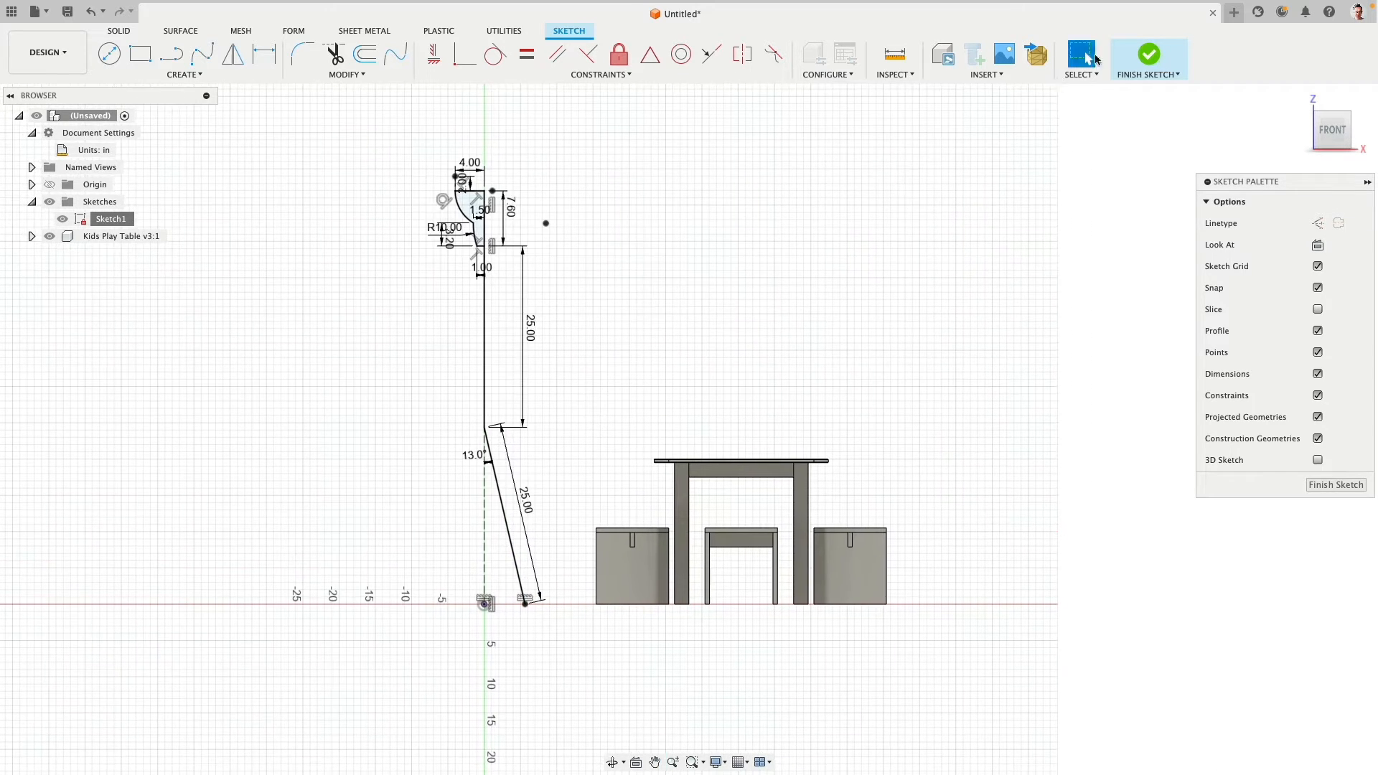
{"action": "left_click", "coordinate": [1148, 54]}
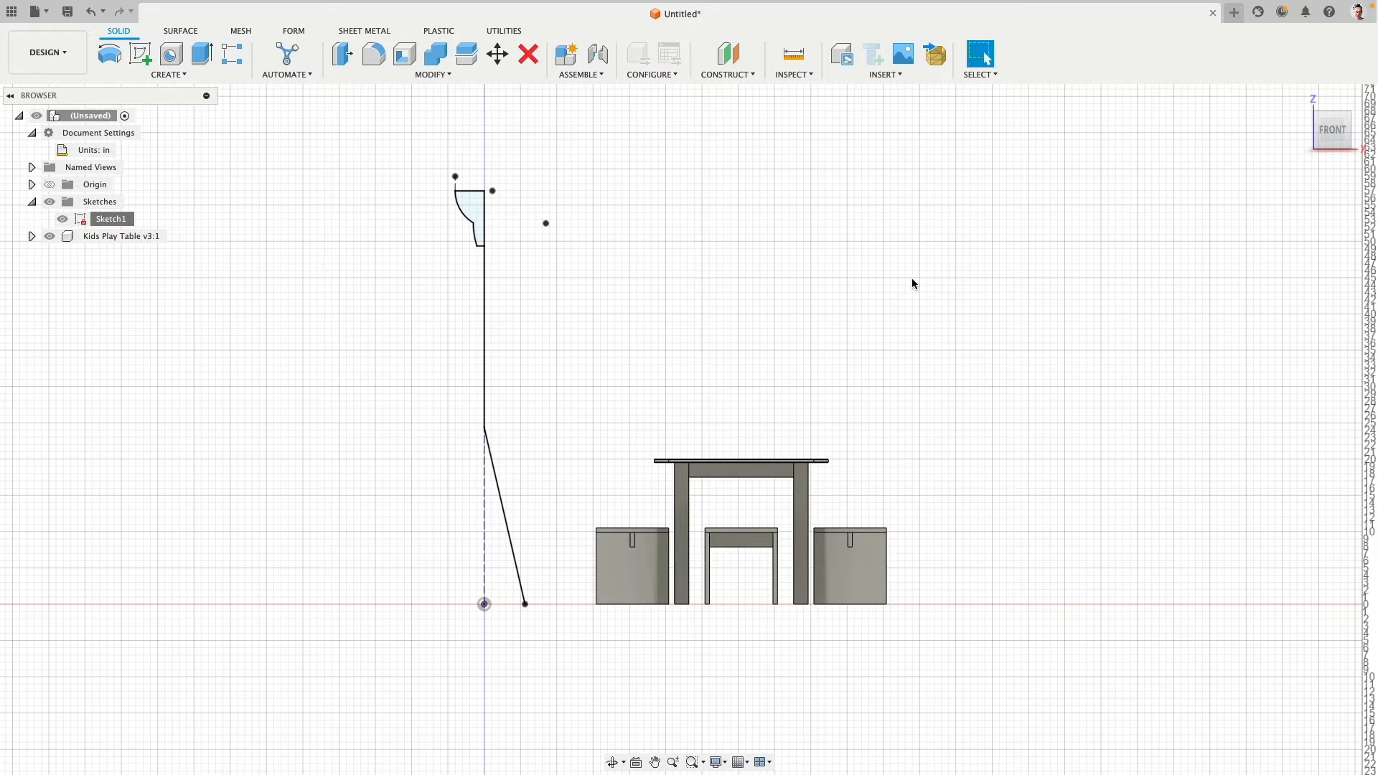
- Reopen the lamp sketch and draw a 120 in vertical reference line up from the ground, about 25 in left of the origin
{"action": "double_click", "coordinate": [85, 220]}
{"action": "left_click", "coordinate": [171, 54]}
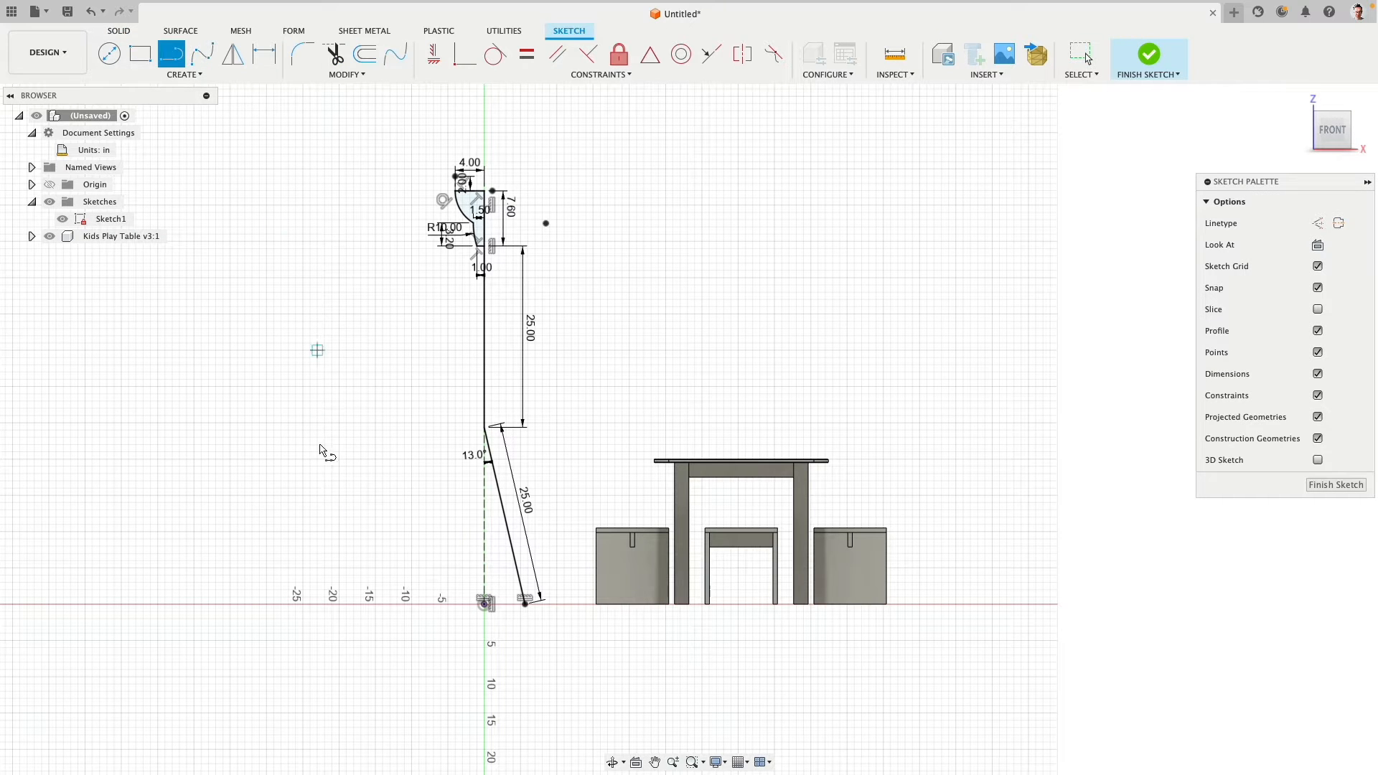
{"action": "left_click", "coordinate": [304, 604]}
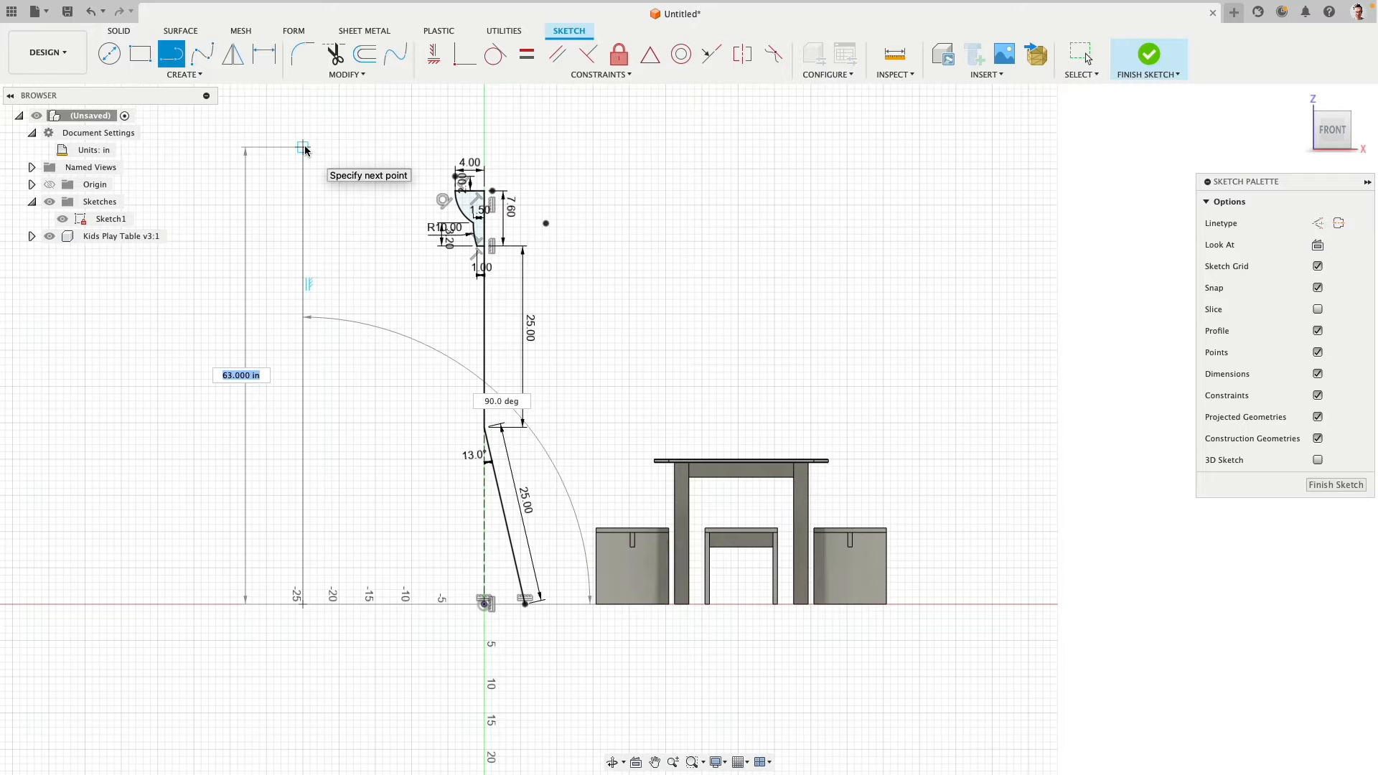
{"action": "type", "text": "120"}
{"action": "key", "text": "Return"}
{"action": "key", "text": "Escape"}
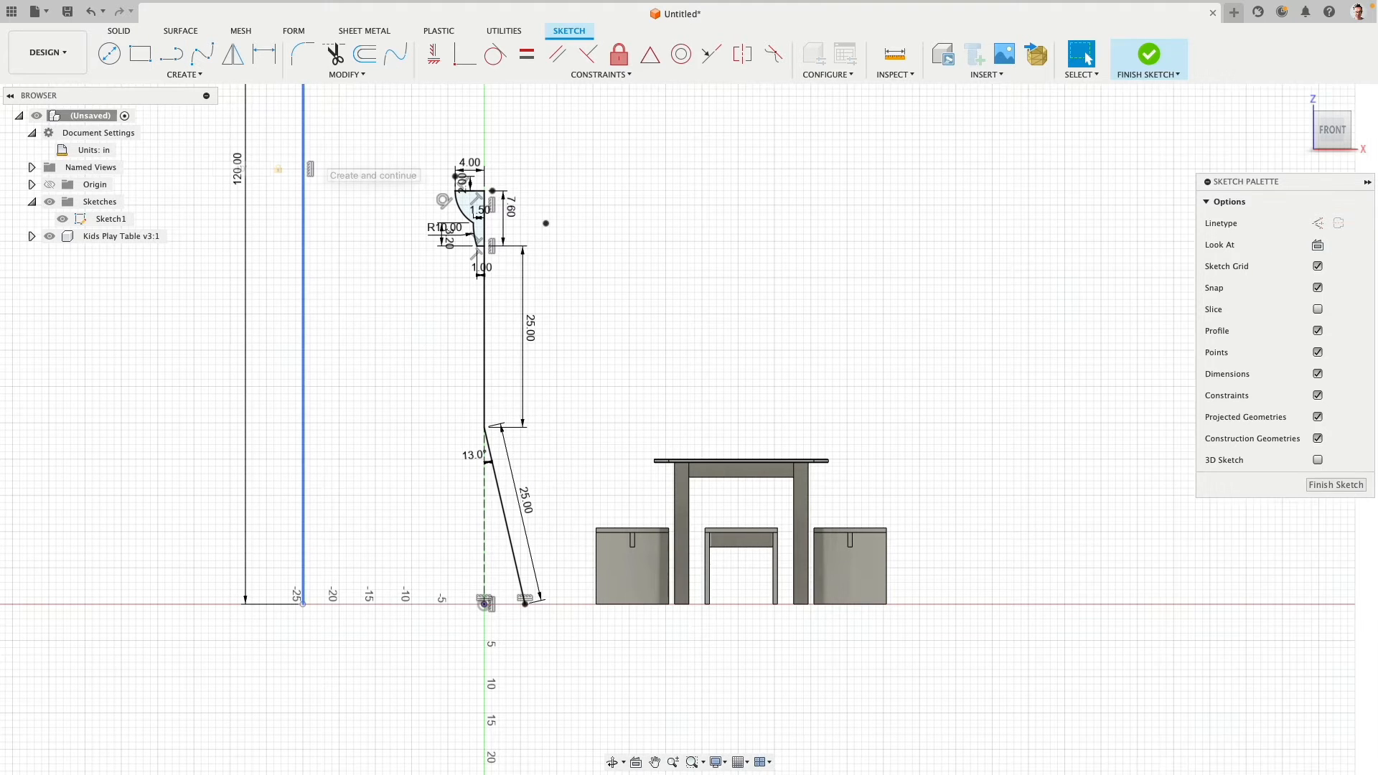
{"action": "scroll", "coordinate": [373, 368], "scroll_direction": "down", "scroll_amount": 5}
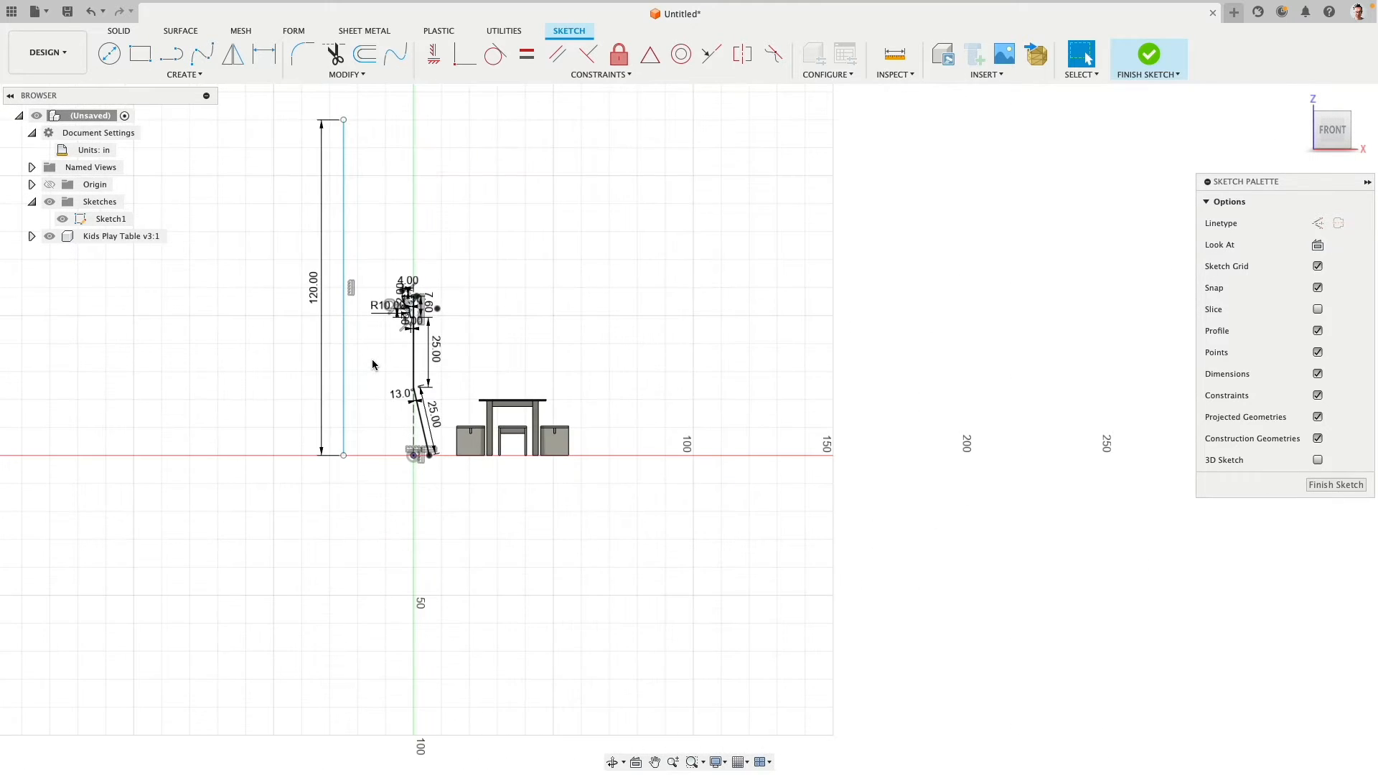
{"action": "scroll", "coordinate": [352, 317], "scroll_direction": "up", "scroll_amount": 2}
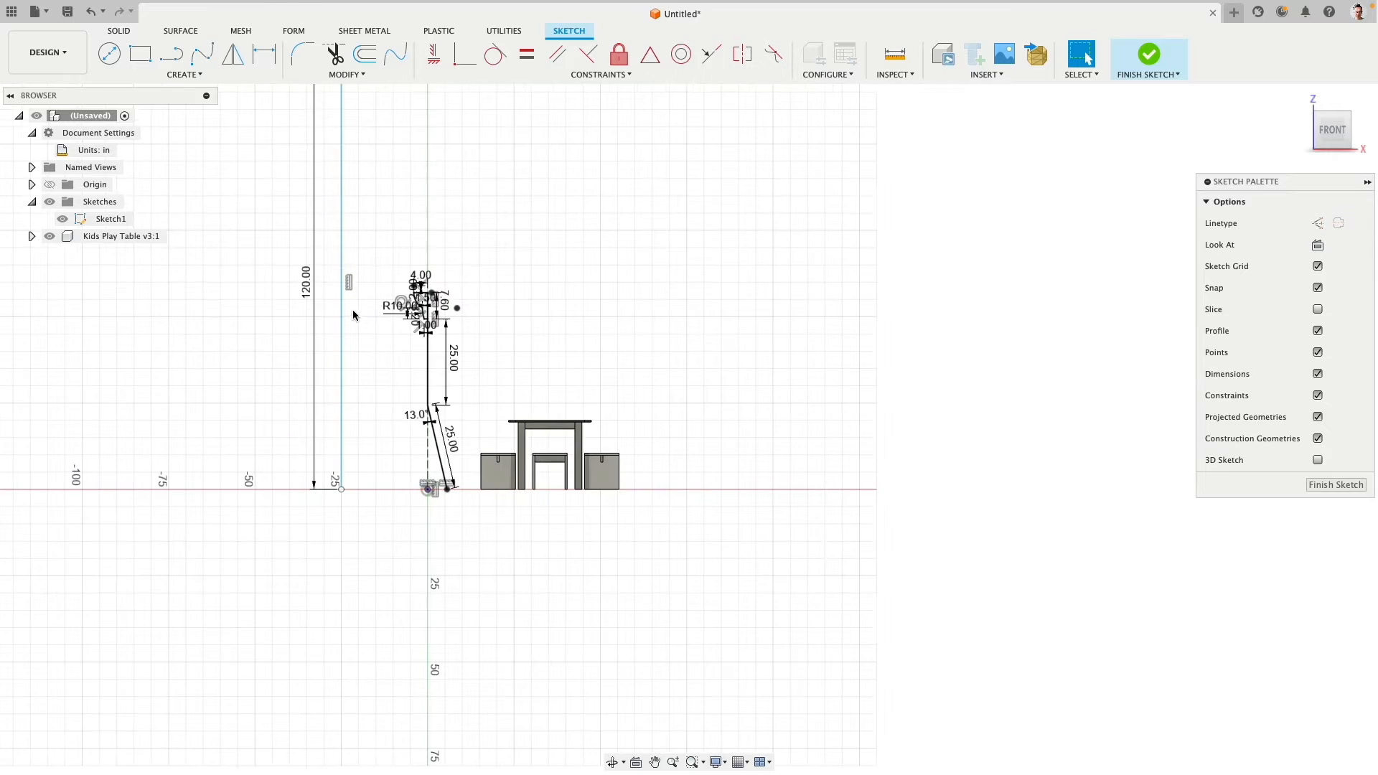
- Draw a second vertical reference line 9 ft high from the ground, between the 120 in line and the lamp
{"action": "left_click", "coordinate": [171, 53]}
{"action": "left_click", "coordinate": [359, 489]}
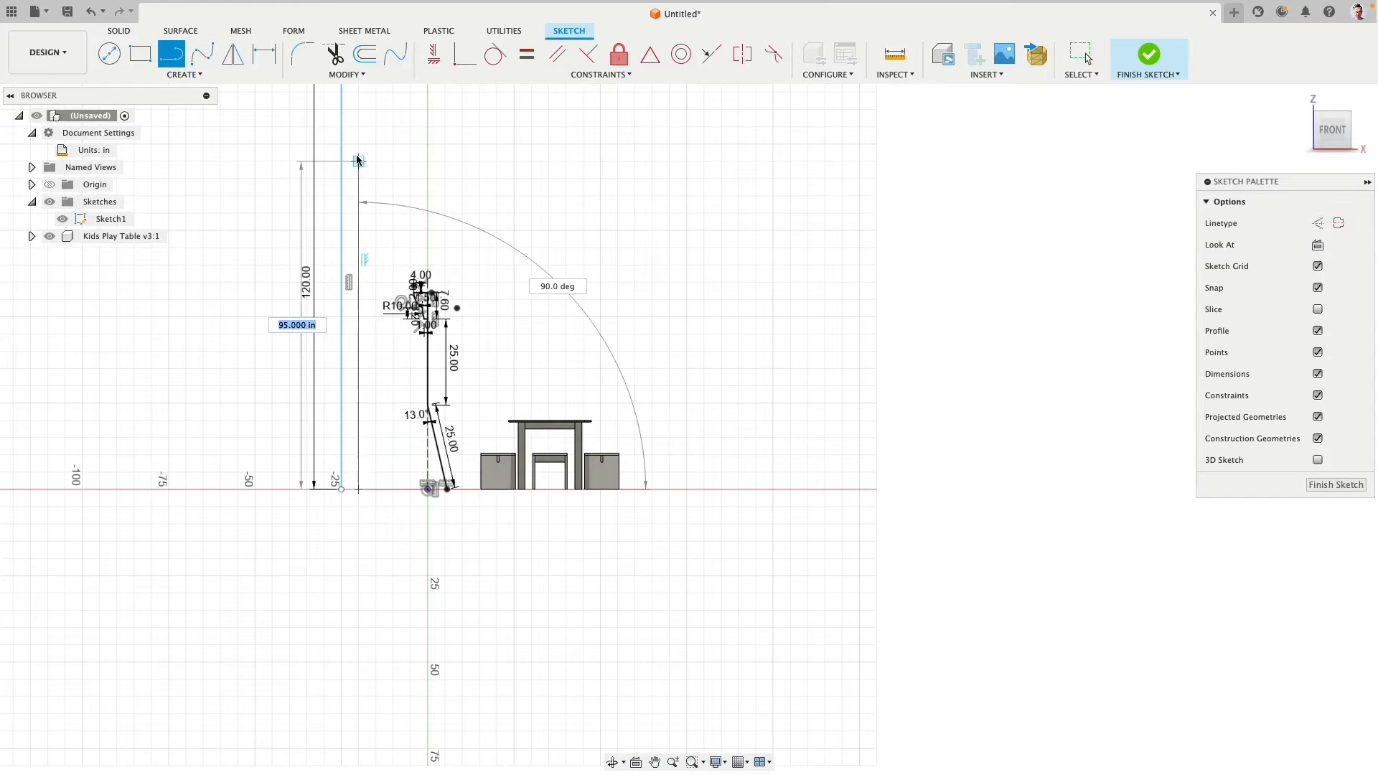
{"action": "type", "text": "9"}
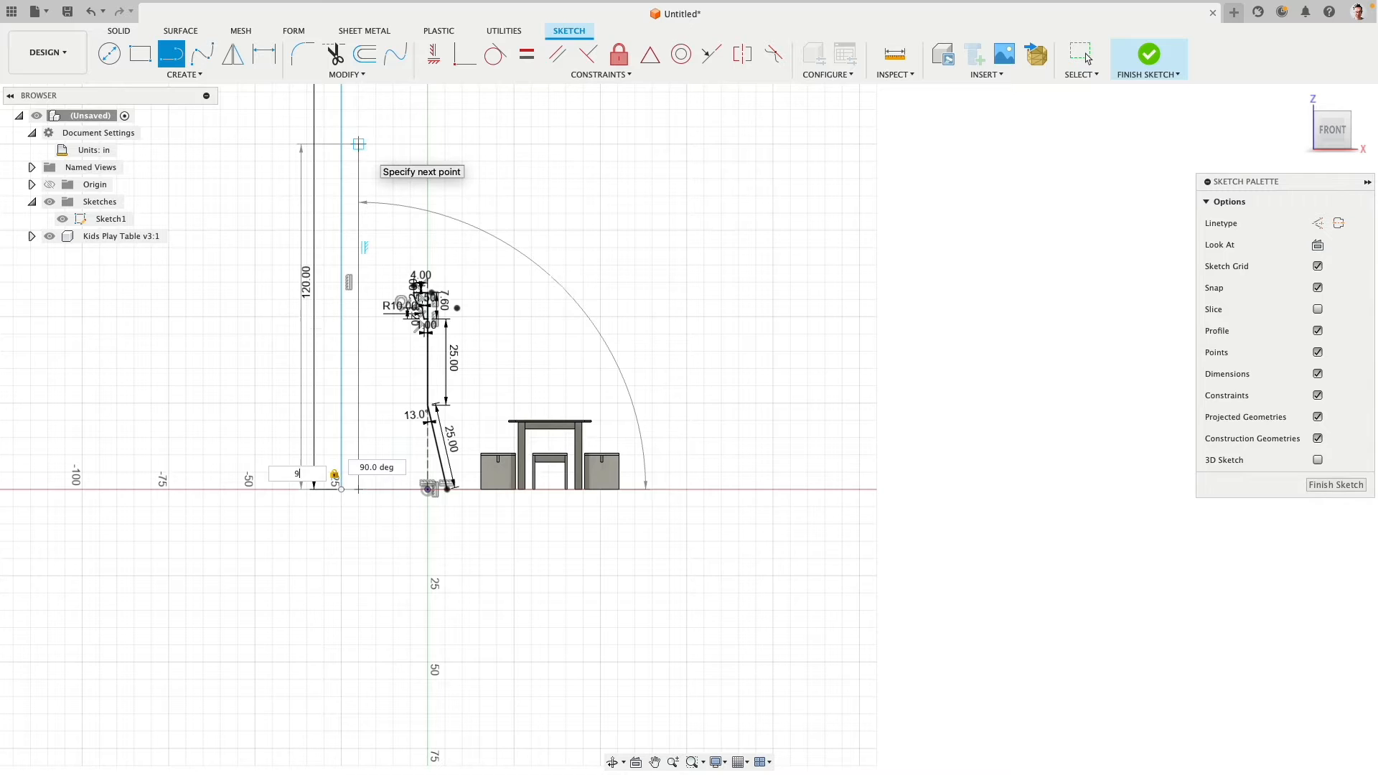
{"action": "type", "text": "'"}
{"action": "key", "text": "Return"}
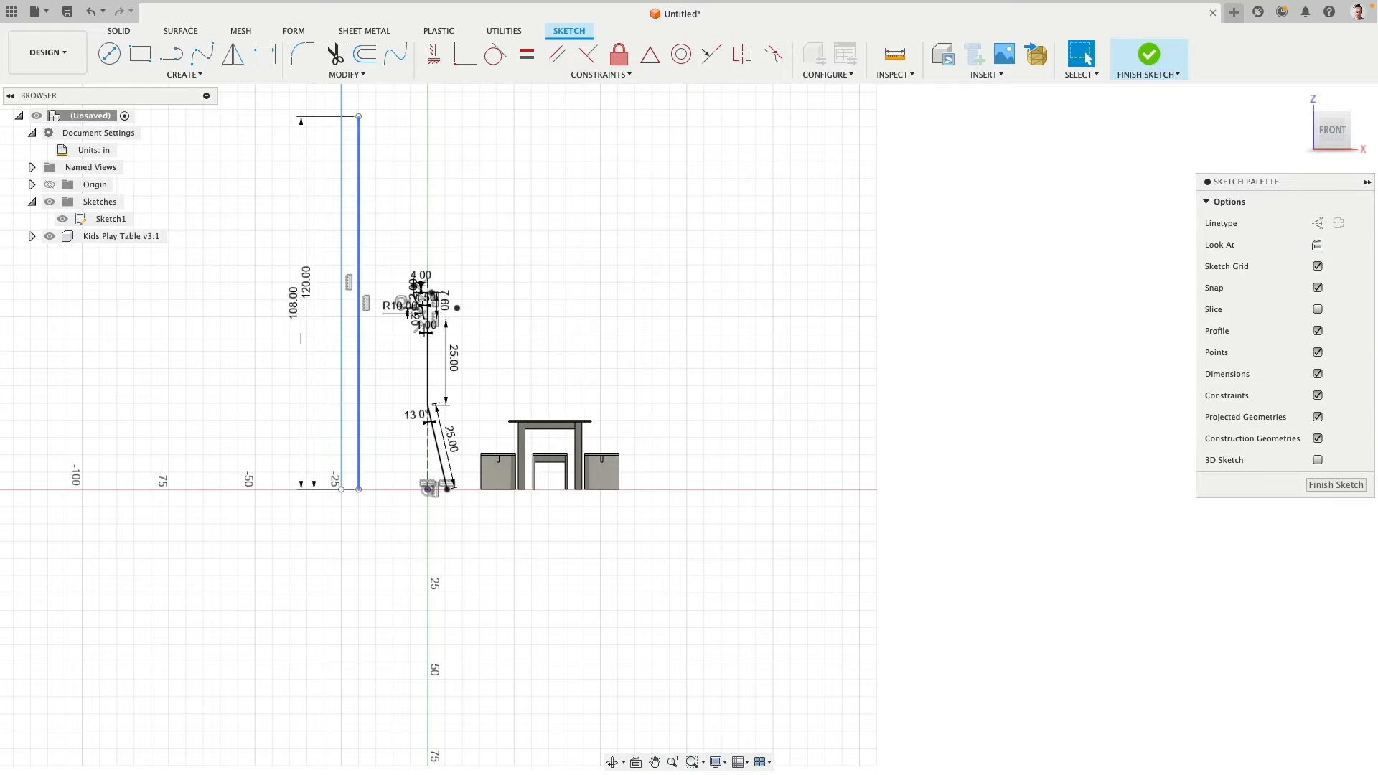
{"action": "scroll", "coordinate": [413, 138], "scroll_direction": "down", "scroll_amount": 3}
{"action": "key", "text": "Escape"}
{"action": "scroll", "coordinate": [469, 258], "scroll_direction": "up", "scroll_amount": 5}
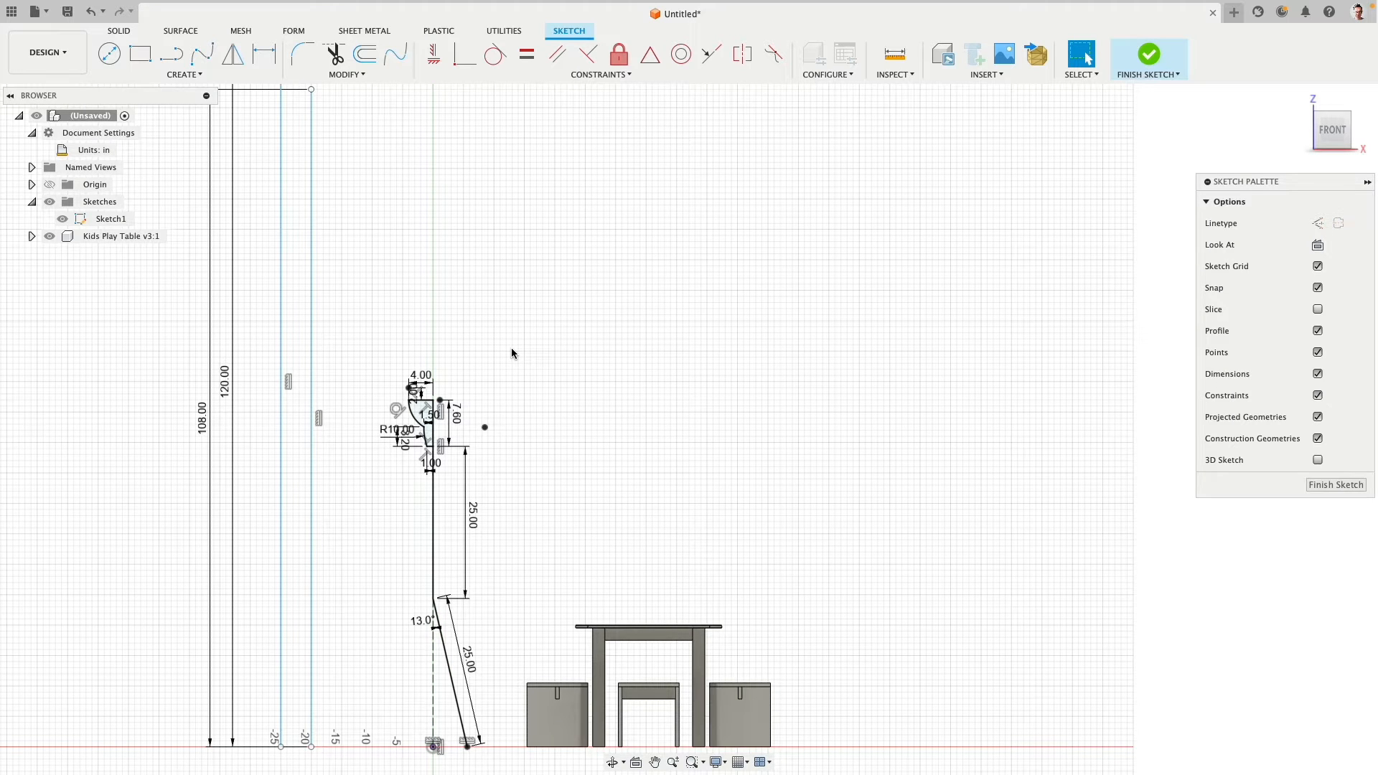
- Set the lengths of both the vertical stem and the angled leg to 30 in
{"action": "double_click", "coordinate": [475, 520]}
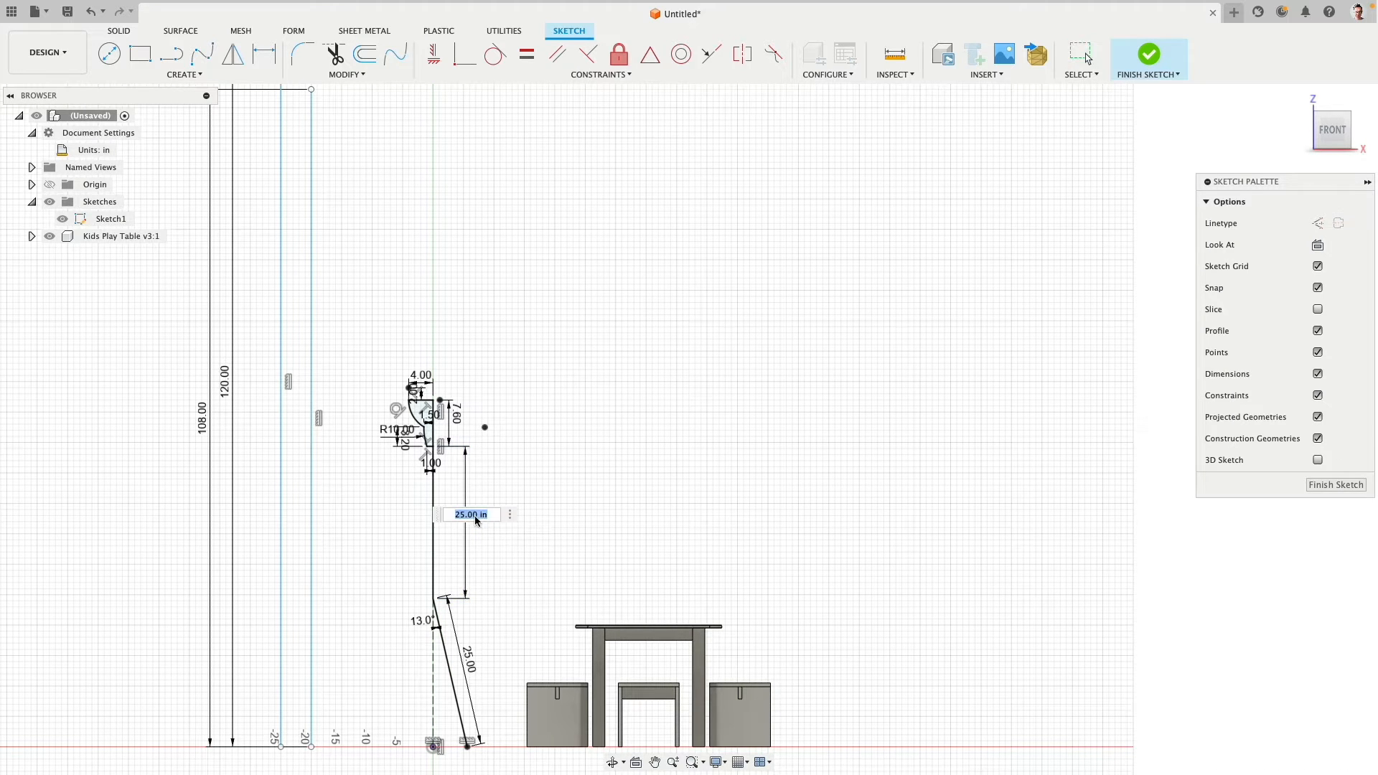
{"action": "type", "text": "30"}
{"action": "key", "text": "Return"}
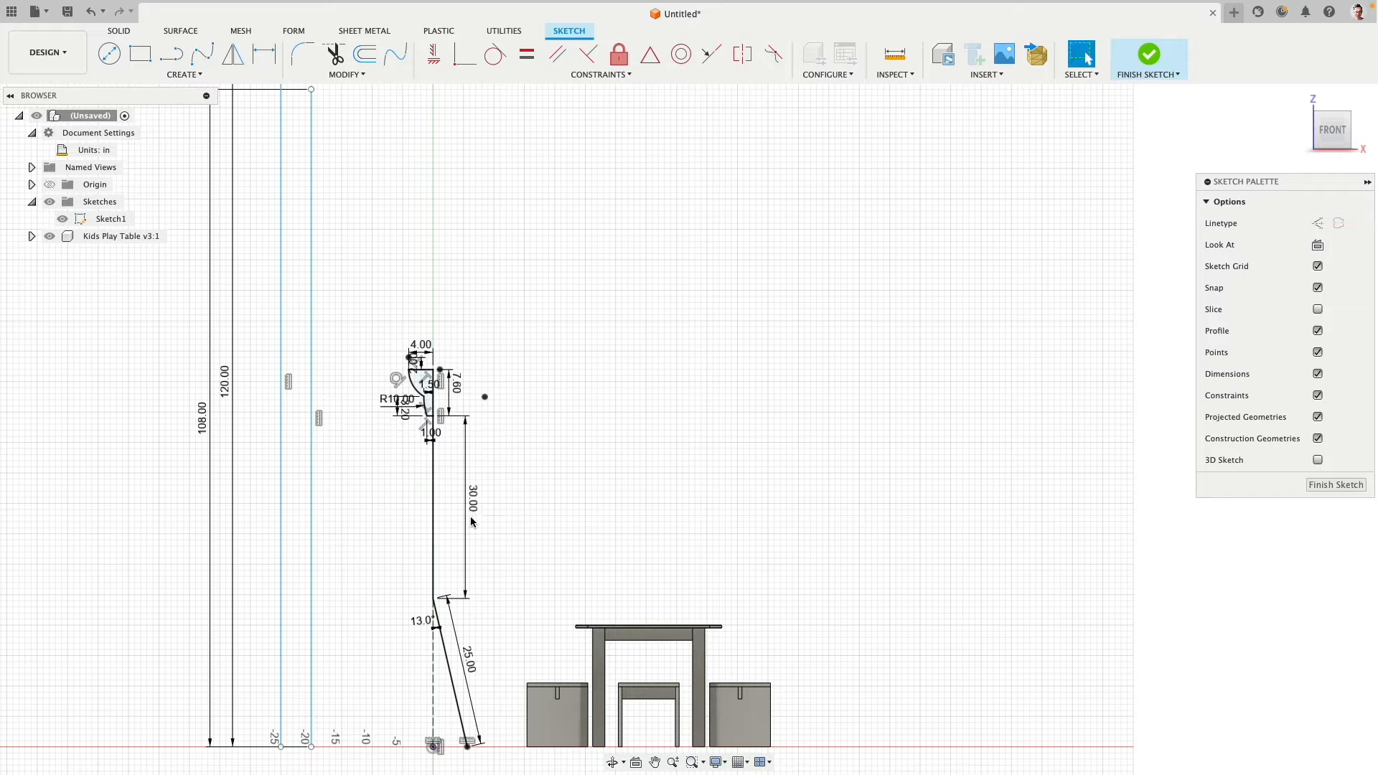
{"action": "double_click", "coordinate": [472, 661]}
{"action": "type", "text": "30"}
{"action": "key", "text": "Return"}
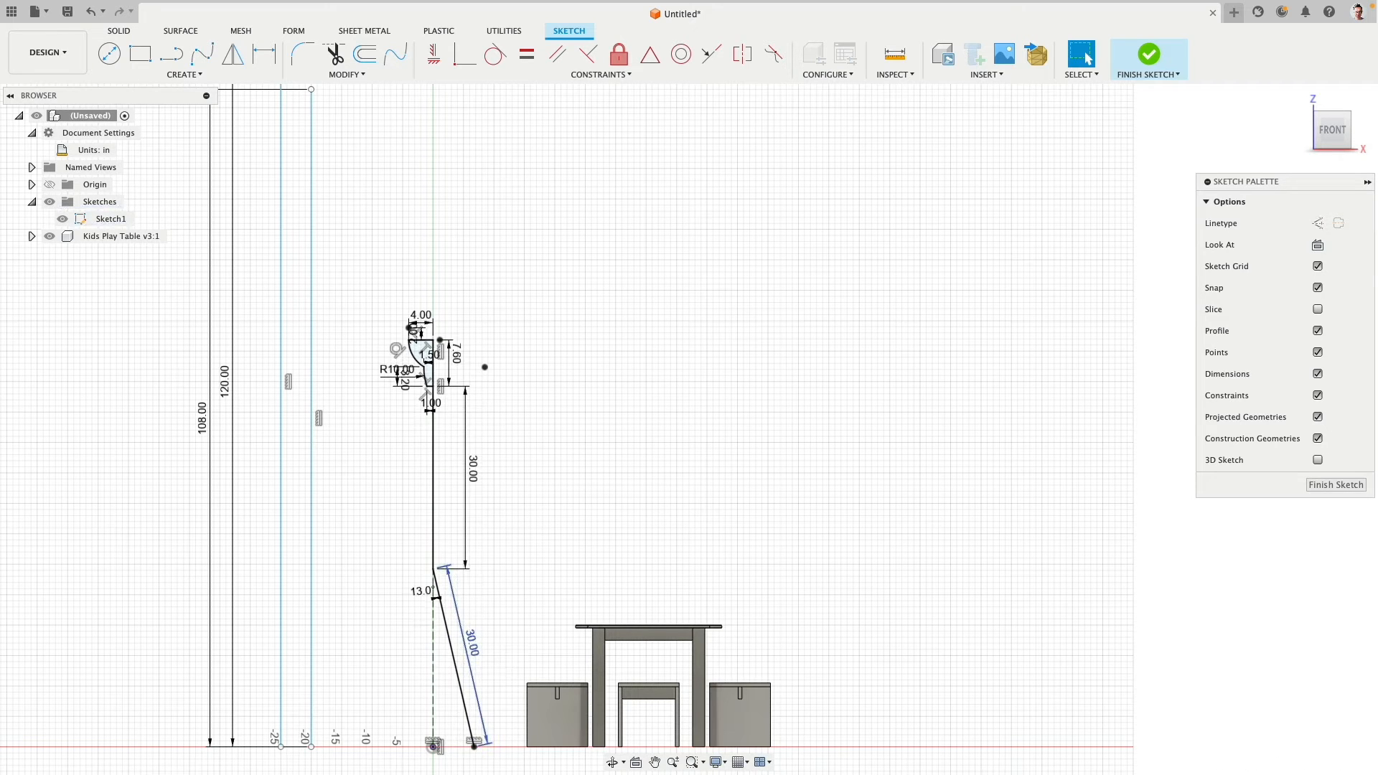
- Delete the two tall vertical reference lines beside the lamp
{"action": "scroll", "coordinate": [331, 408], "scroll_direction": "down", "scroll_amount": 2}
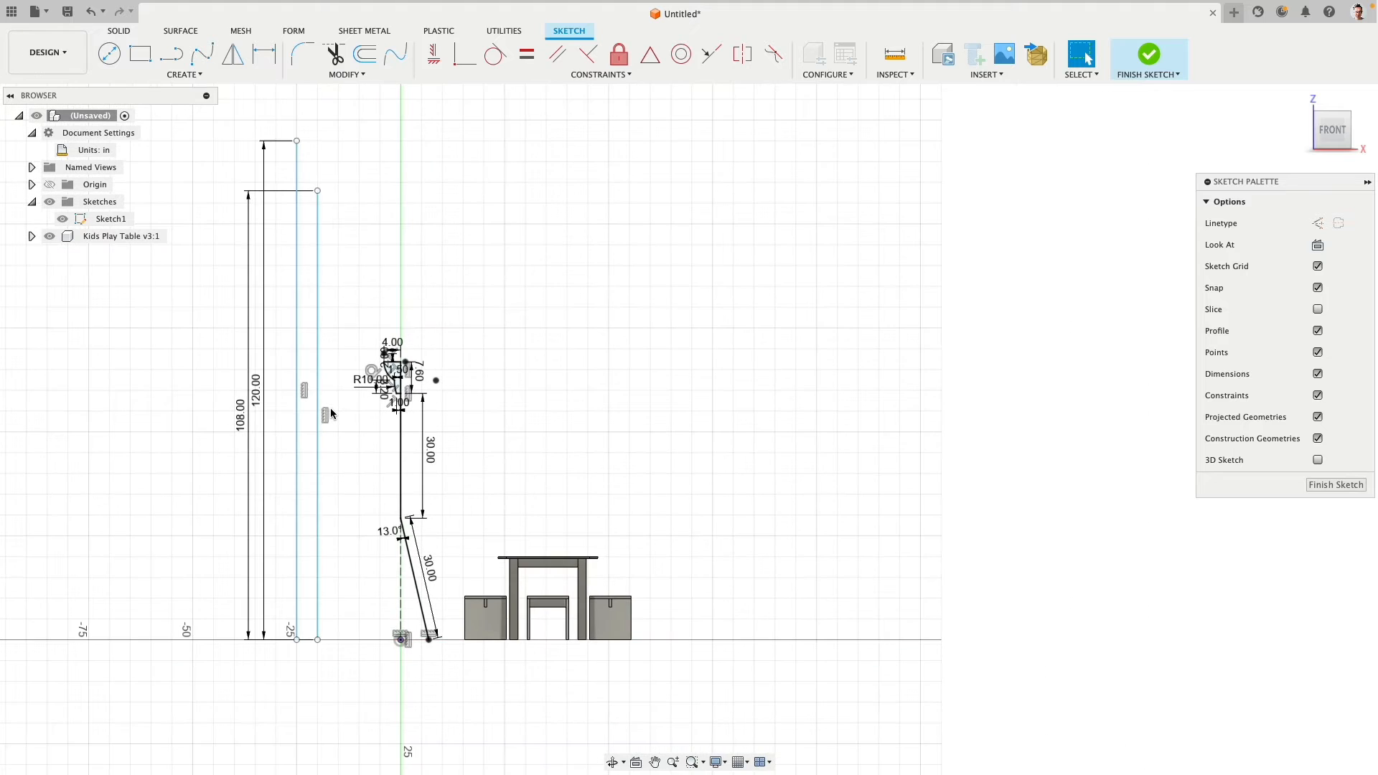
{"action": "left_click", "coordinate": [317, 369]}
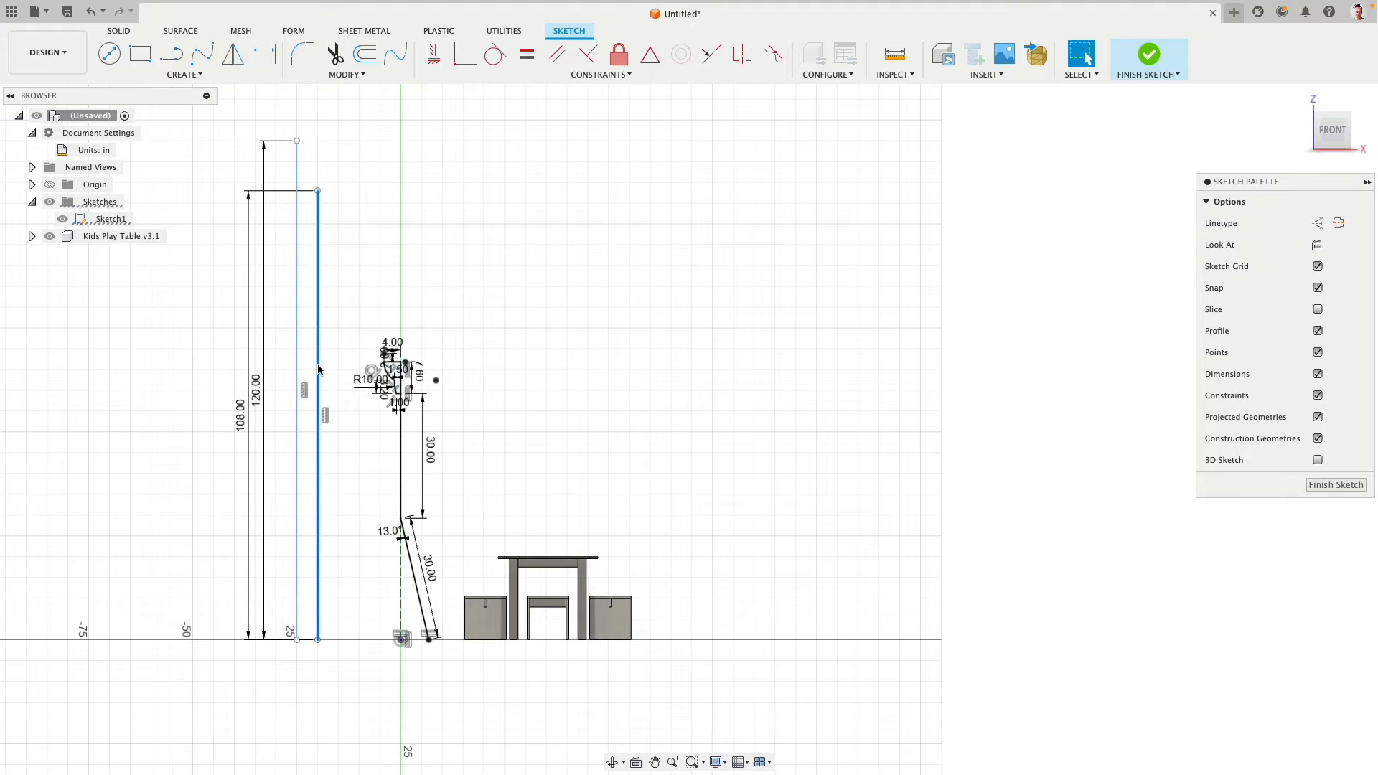
{"action": "key", "text": "Delete"}
{"action": "left_click", "coordinate": [298, 388]}
{"action": "key", "text": "Delete"}
{"action": "scroll", "coordinate": [322, 423], "scroll_direction": "down", "scroll_amount": 2}
{"action": "scroll", "coordinate": [329, 368], "scroll_direction": "up", "scroll_amount": 3}
{"action": "middle_click_drag", "start_coordinate": [322, 421], "coordinate": [317, 300]}
{"action": "scroll", "coordinate": [329, 332], "scroll_direction": "up", "scroll_amount": 2}
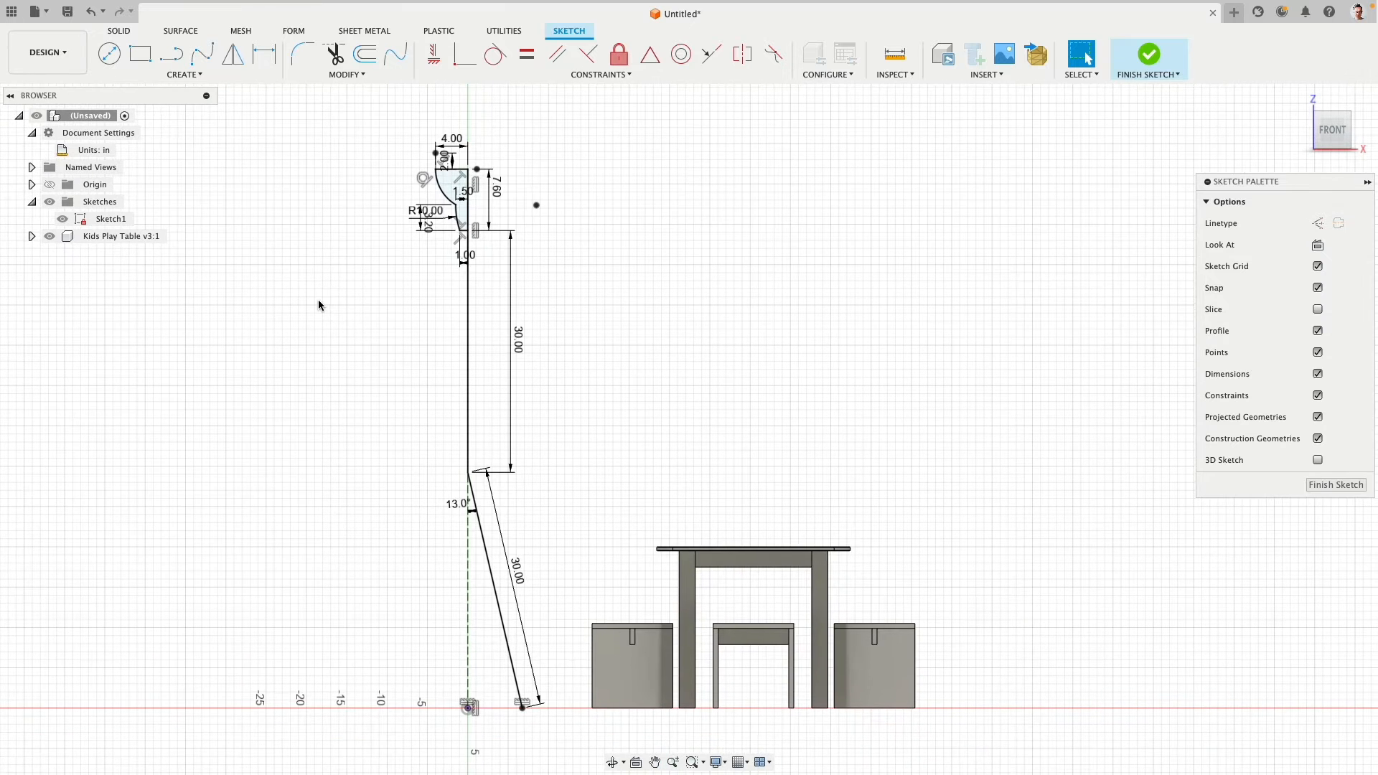
- Finish the sketch and create a solid circular Pipe body, section size 1 in, along the vertical stem line only, without chain selection
{"action": "left_click", "coordinate": [1149, 56]}
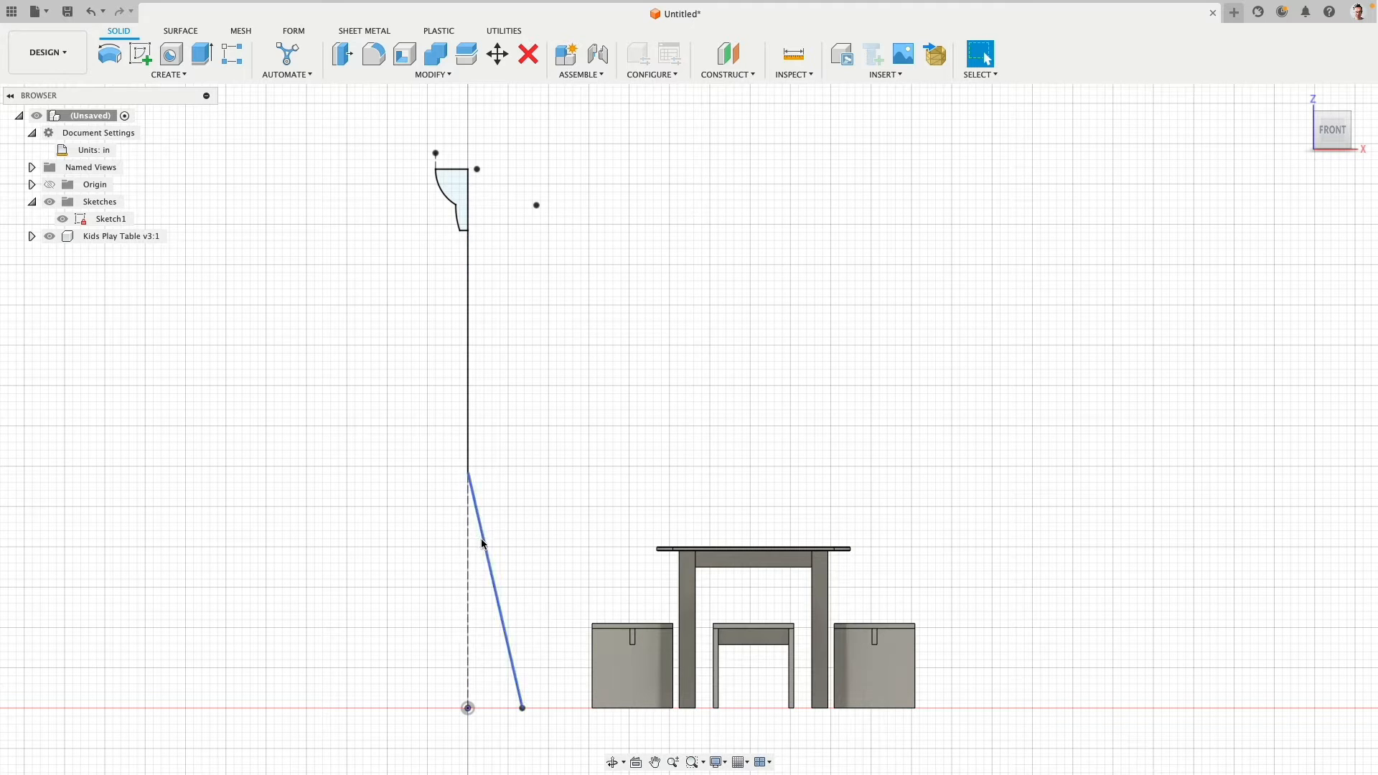
{"action": "left_click", "coordinate": [176, 74]}
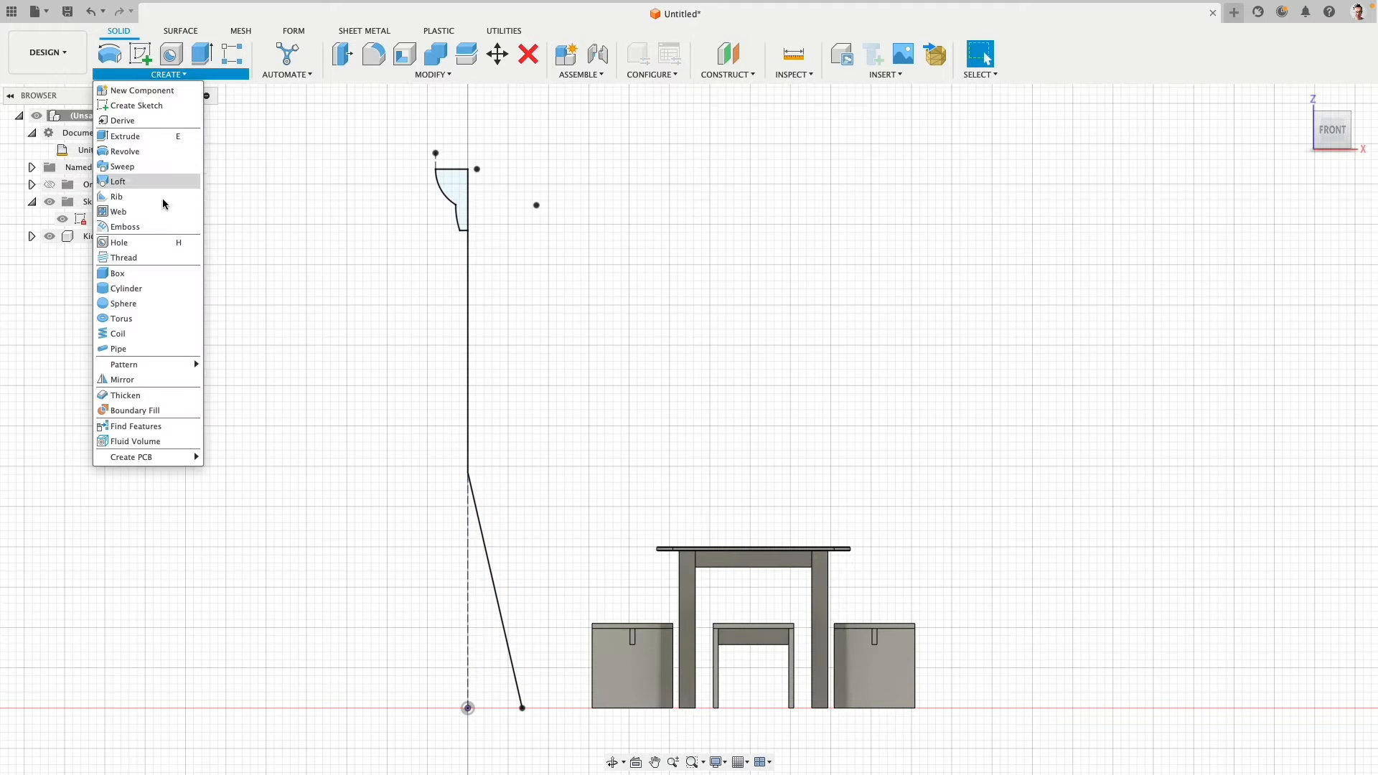
{"action": "left_click", "coordinate": [144, 350]}
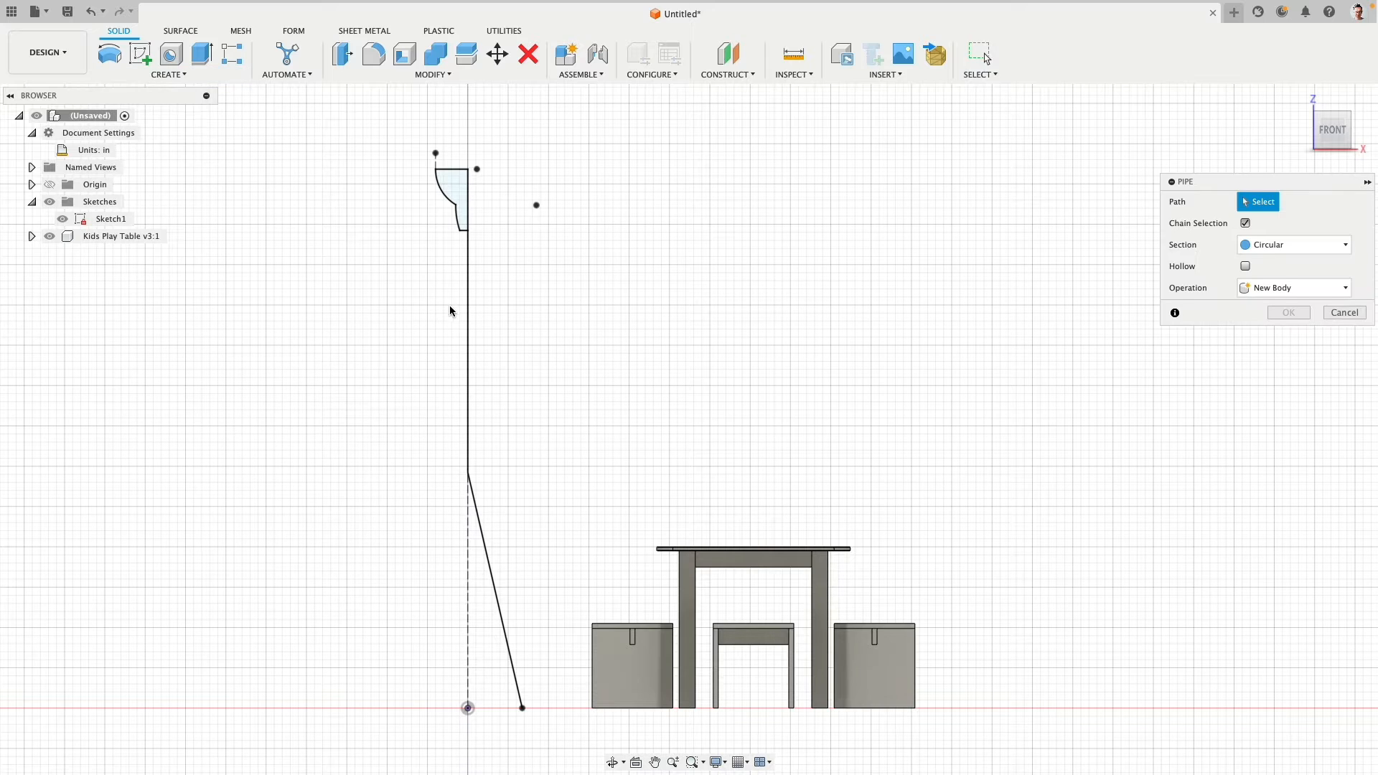
{"action": "left_click", "coordinate": [1245, 223]}
{"action": "left_click", "coordinate": [469, 333]}
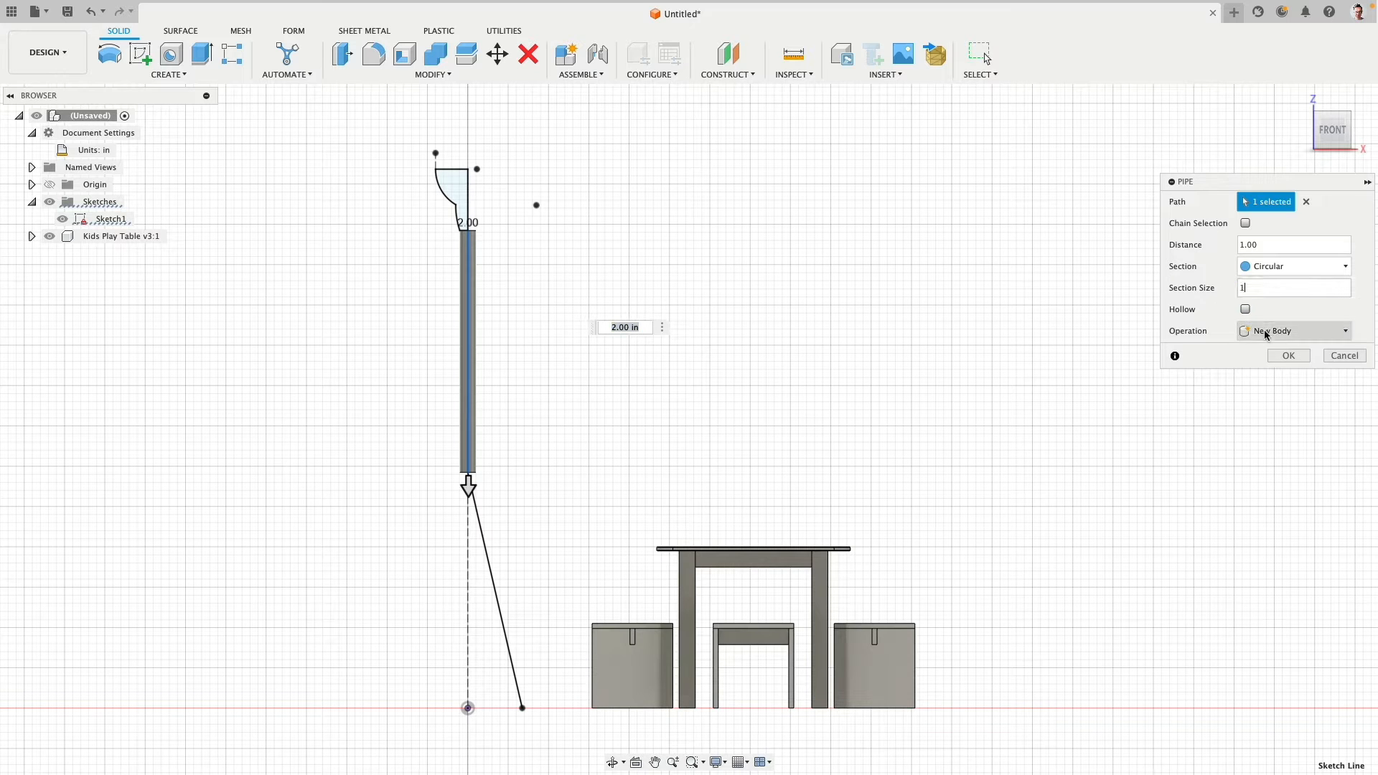
{"action": "left_click", "coordinate": [1289, 355]}
- Create a solid circular Pipe with a 1 in section along the angled leg line as a new body
{"action": "right_click", "coordinate": [600, 344]}
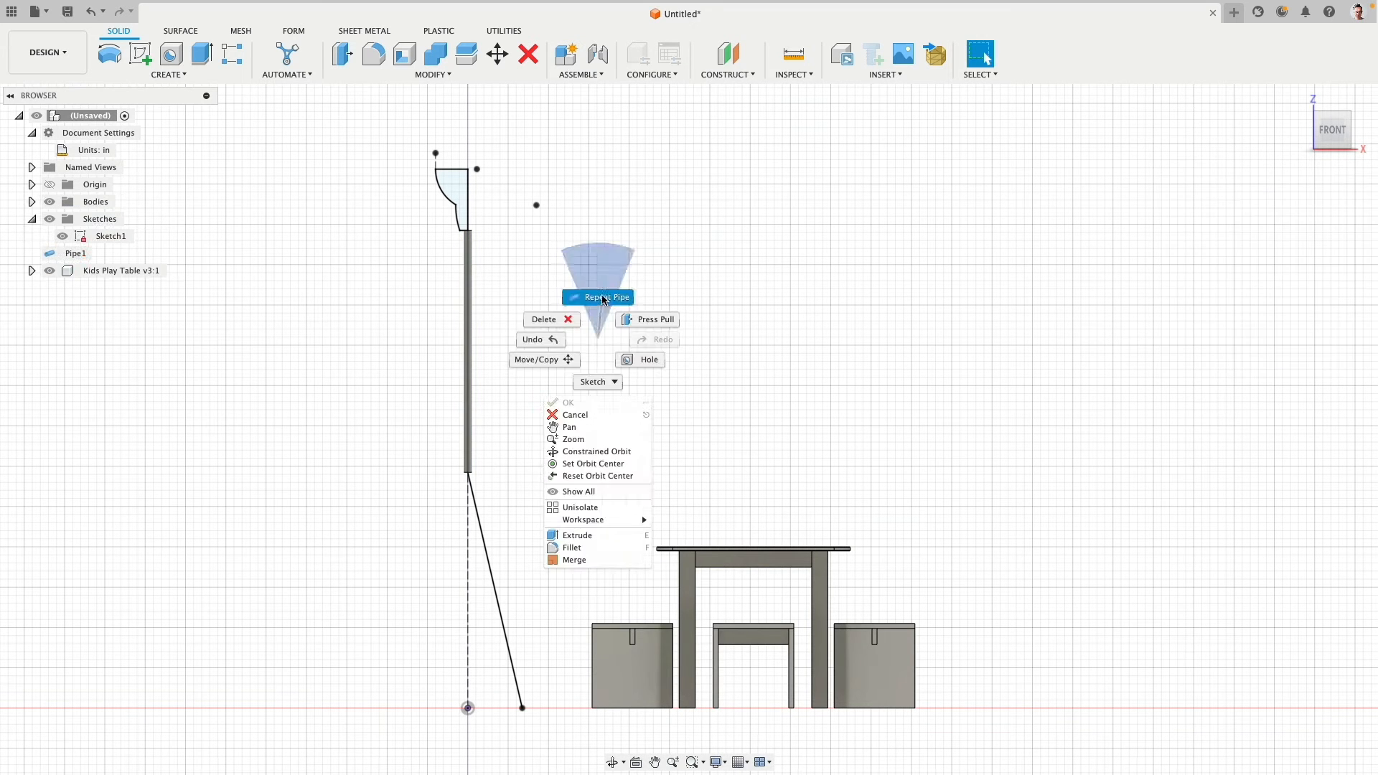
{"action": "left_click", "coordinate": [602, 303]}
{"action": "left_click", "coordinate": [486, 547]}
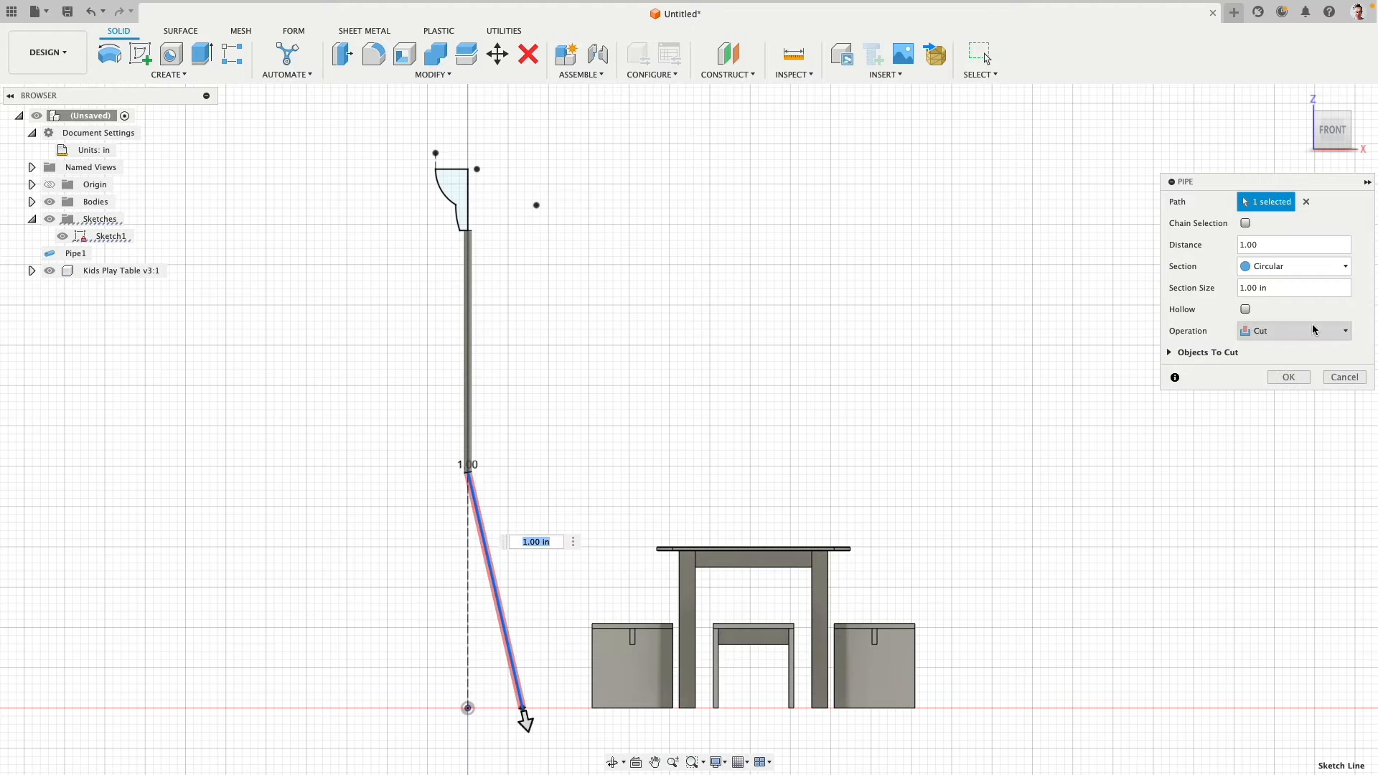
{"action": "left_click", "coordinate": [1296, 338]}
{"action": "left_click", "coordinate": [1292, 393]}
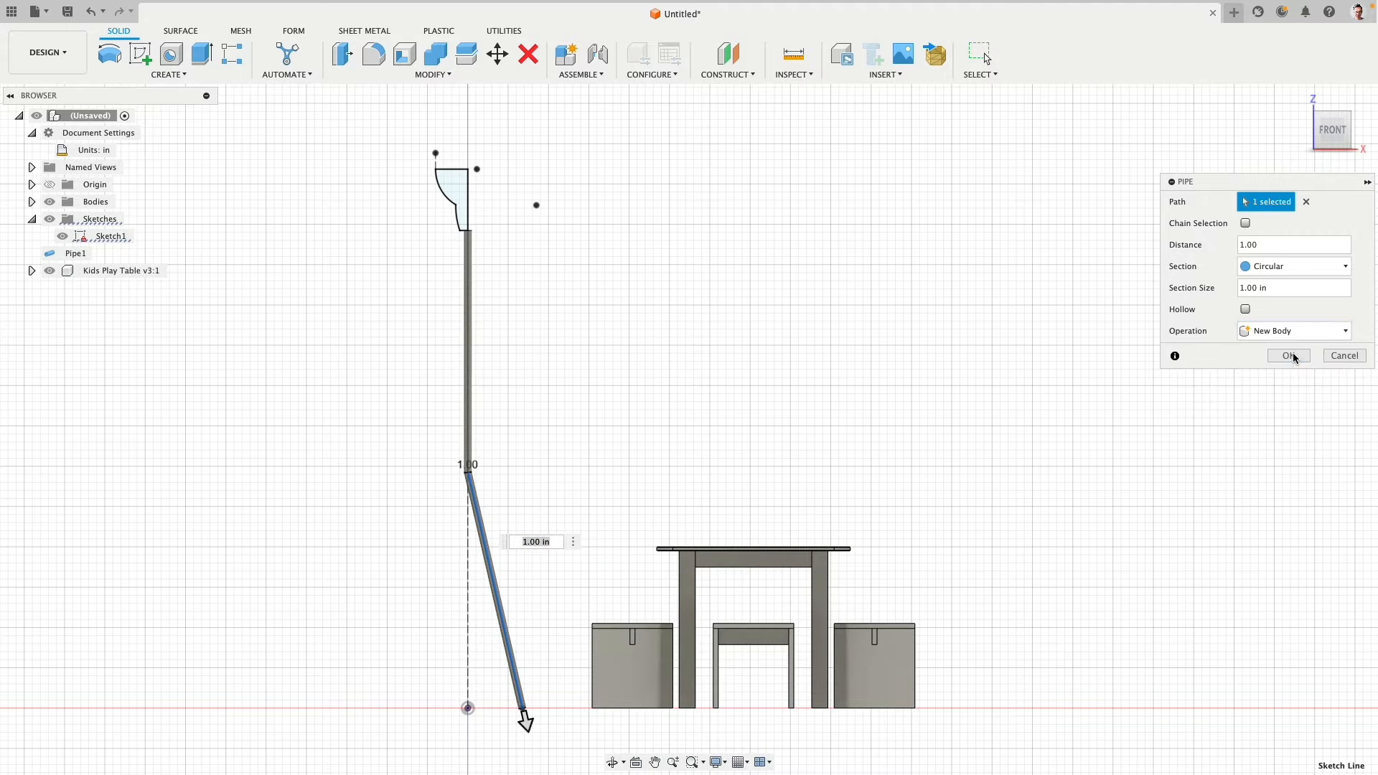
{"action": "left_click", "coordinate": [1289, 377]}
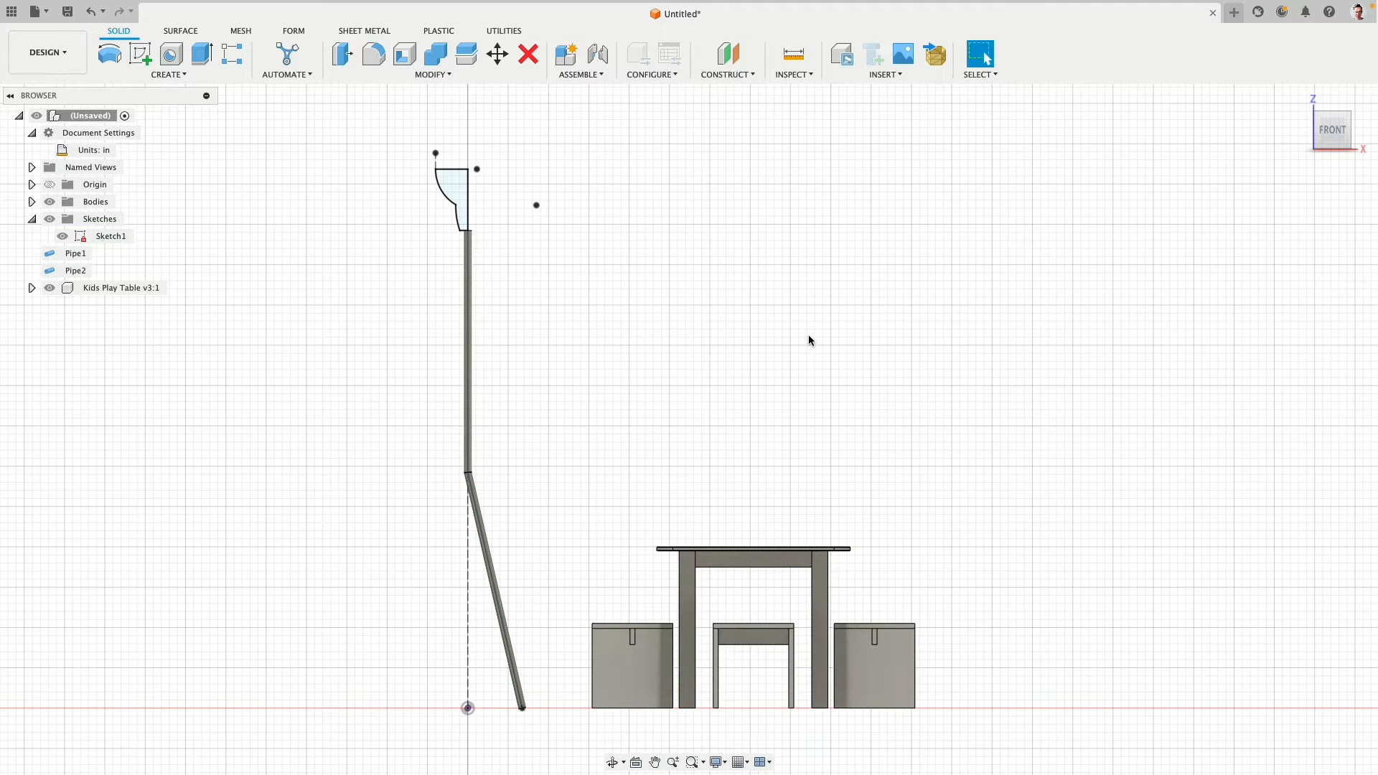
- Revolve the lampshade profile 360 degrees around its vertical center line as a new body
{"action": "left_click", "coordinate": [109, 54]}
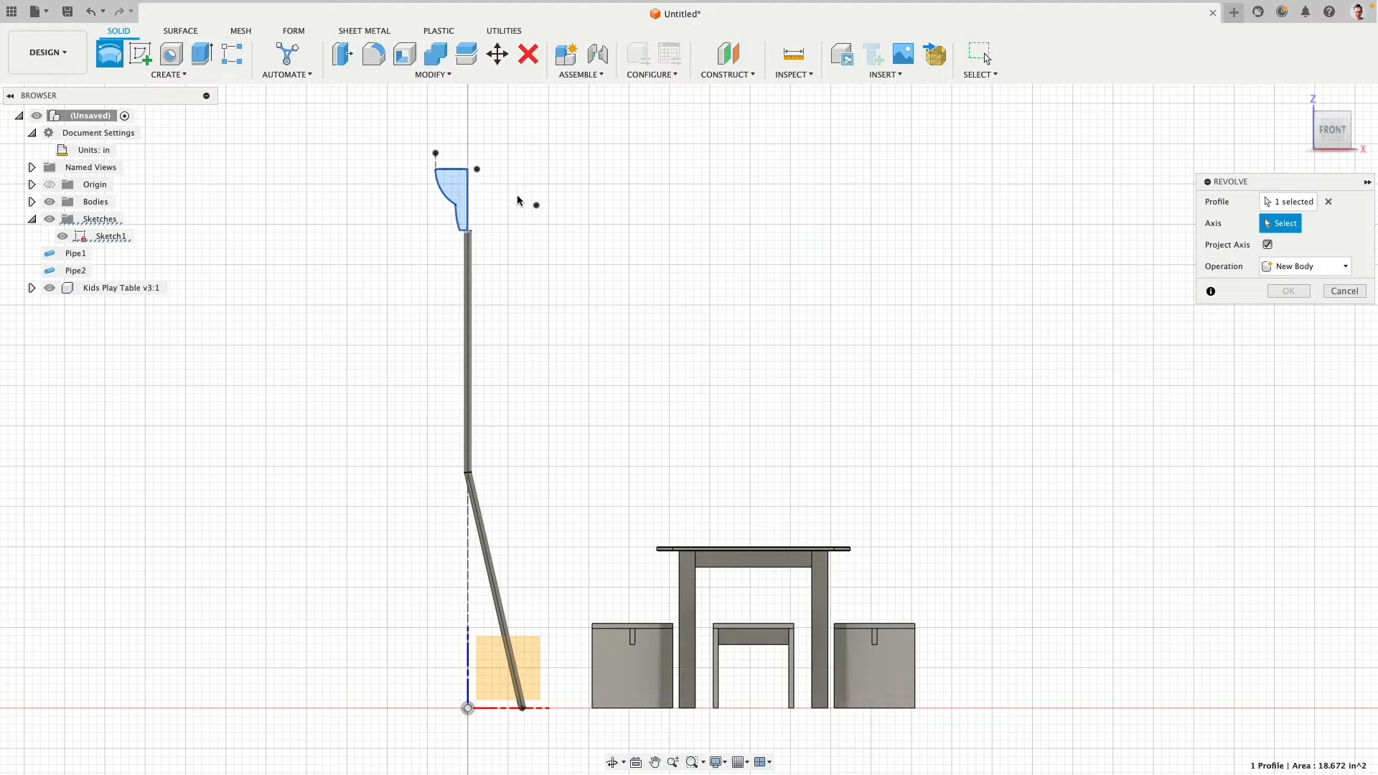
{"action": "left_click", "coordinate": [468, 192]}
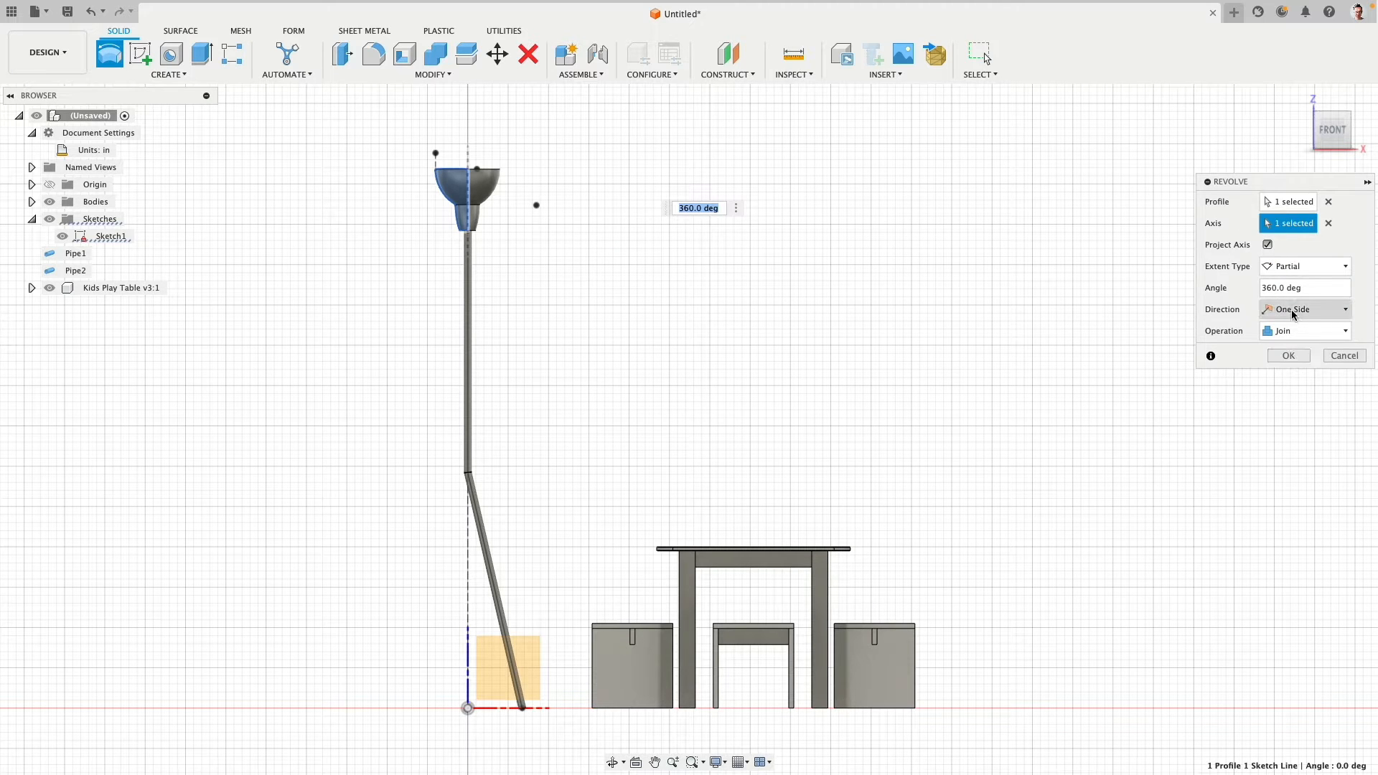
{"action": "left_click", "coordinate": [1296, 330]}
{"action": "left_click", "coordinate": [1296, 395]}
{"action": "left_click", "coordinate": [1284, 356]}
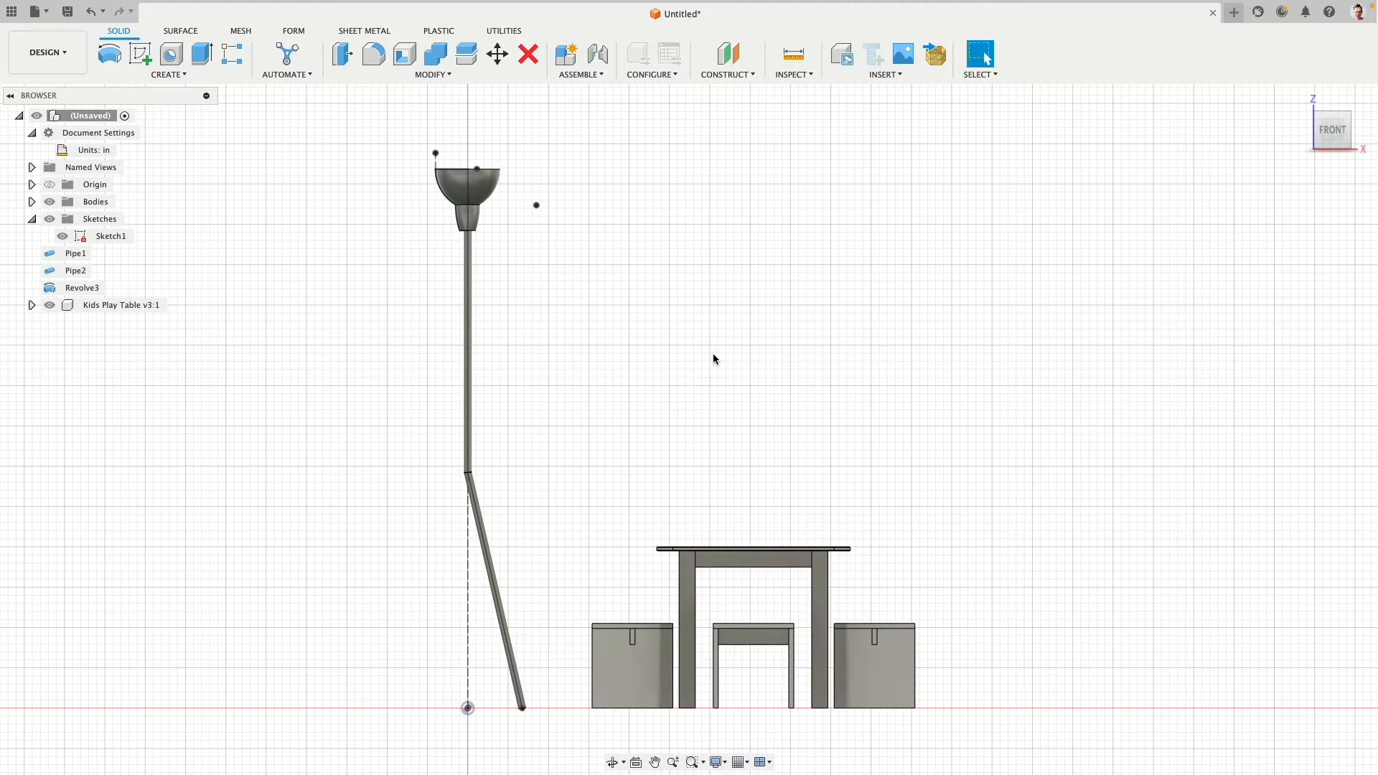
{"action": "middle_click_drag", "start_coordinate": [713, 353], "coordinate": [755, 323]}
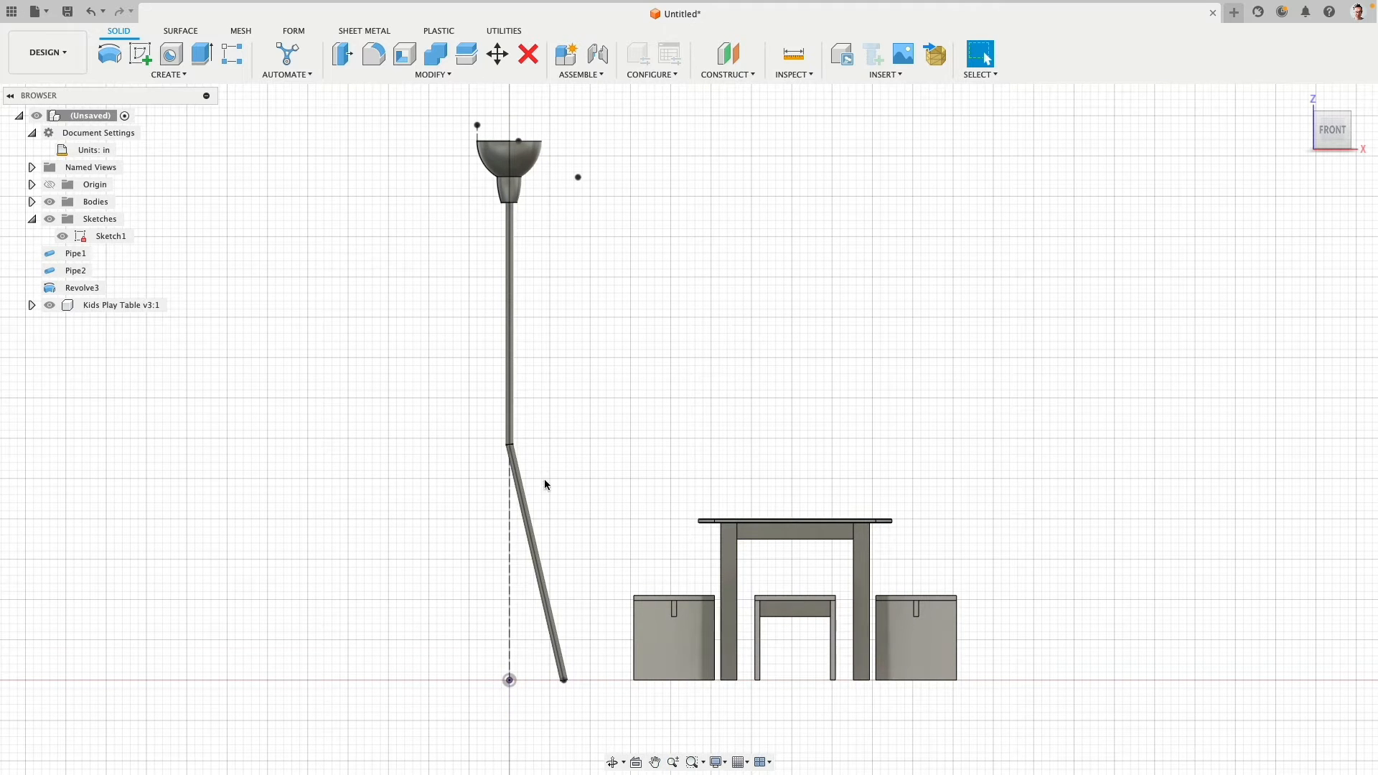
- Create a full circular pattern of the angled leg body around the stem's axis, with a quantity of 3
{"action": "left_click", "coordinate": [31, 202]}
{"action": "left_click", "coordinate": [111, 237]}
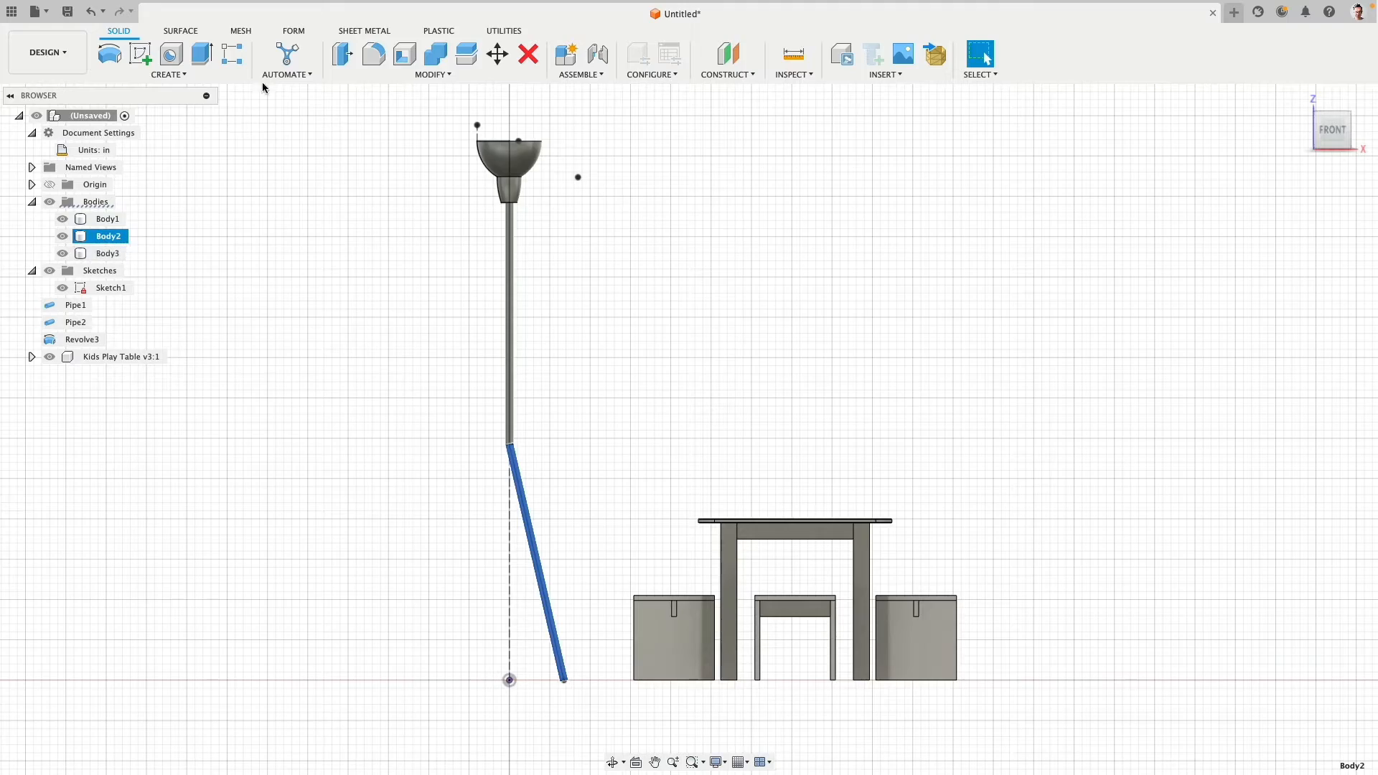
{"action": "left_click", "coordinate": [167, 74]}
{"action": "mouse_move", "coordinate": [160, 368]}
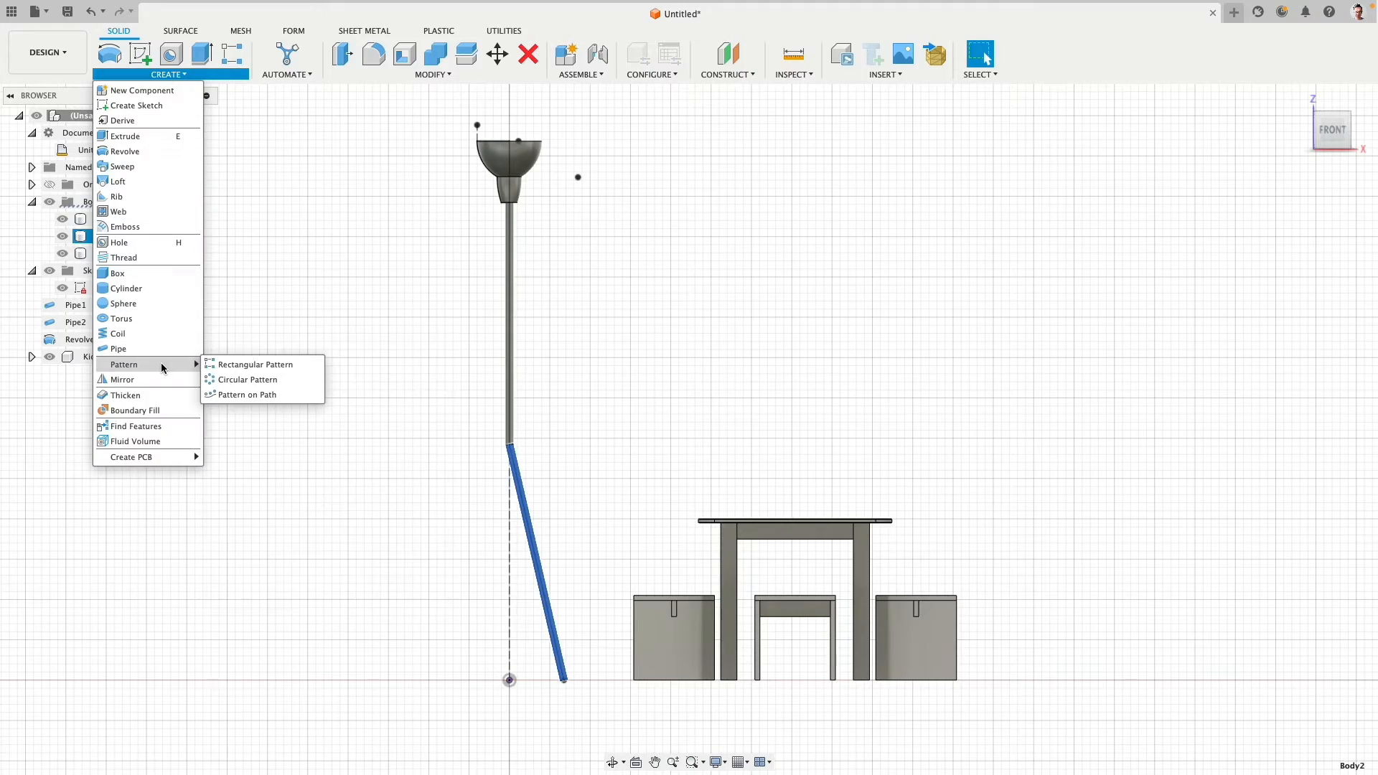
{"action": "left_click", "coordinate": [282, 381]}
{"action": "middle_click_drag", "start_coordinate": [692, 263], "coordinate": [694, 326], "text": "shift"}
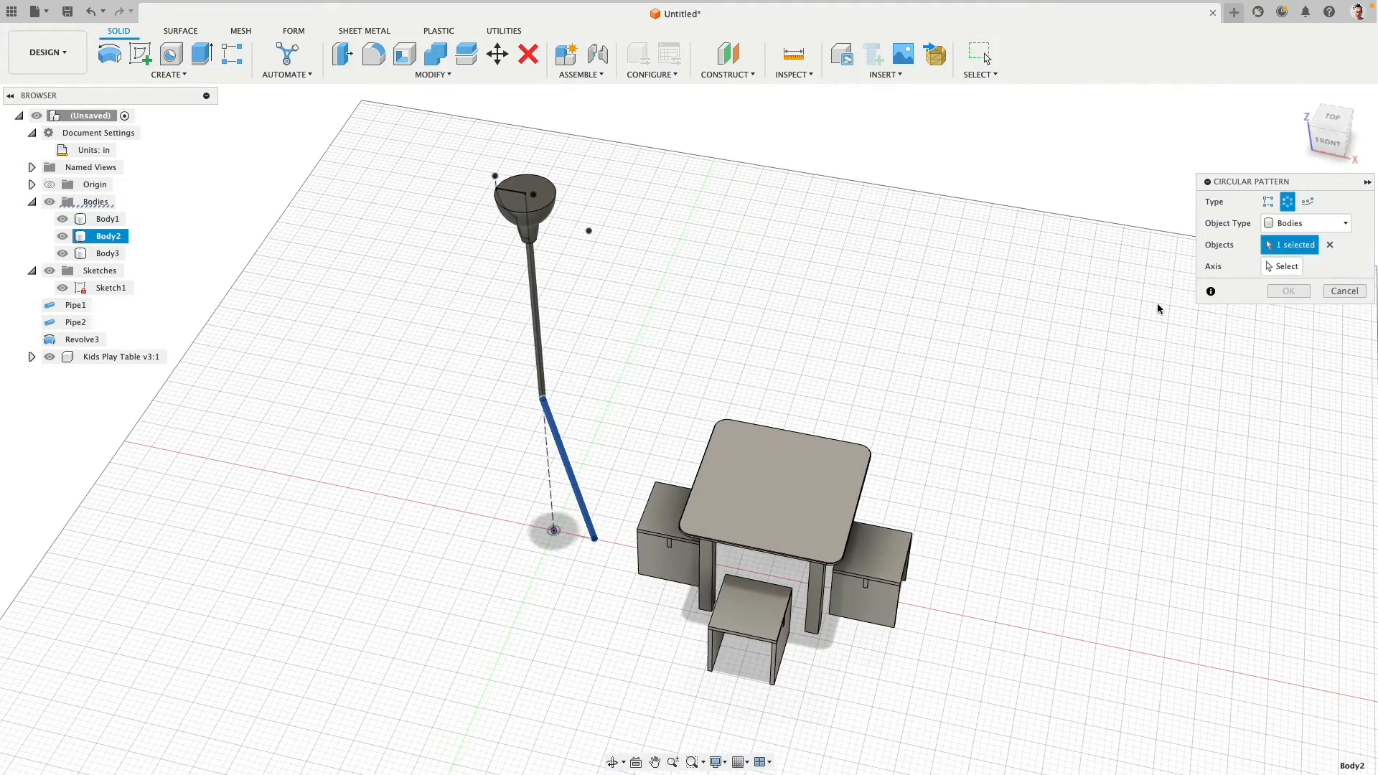
{"action": "left_click", "coordinate": [1287, 273]}
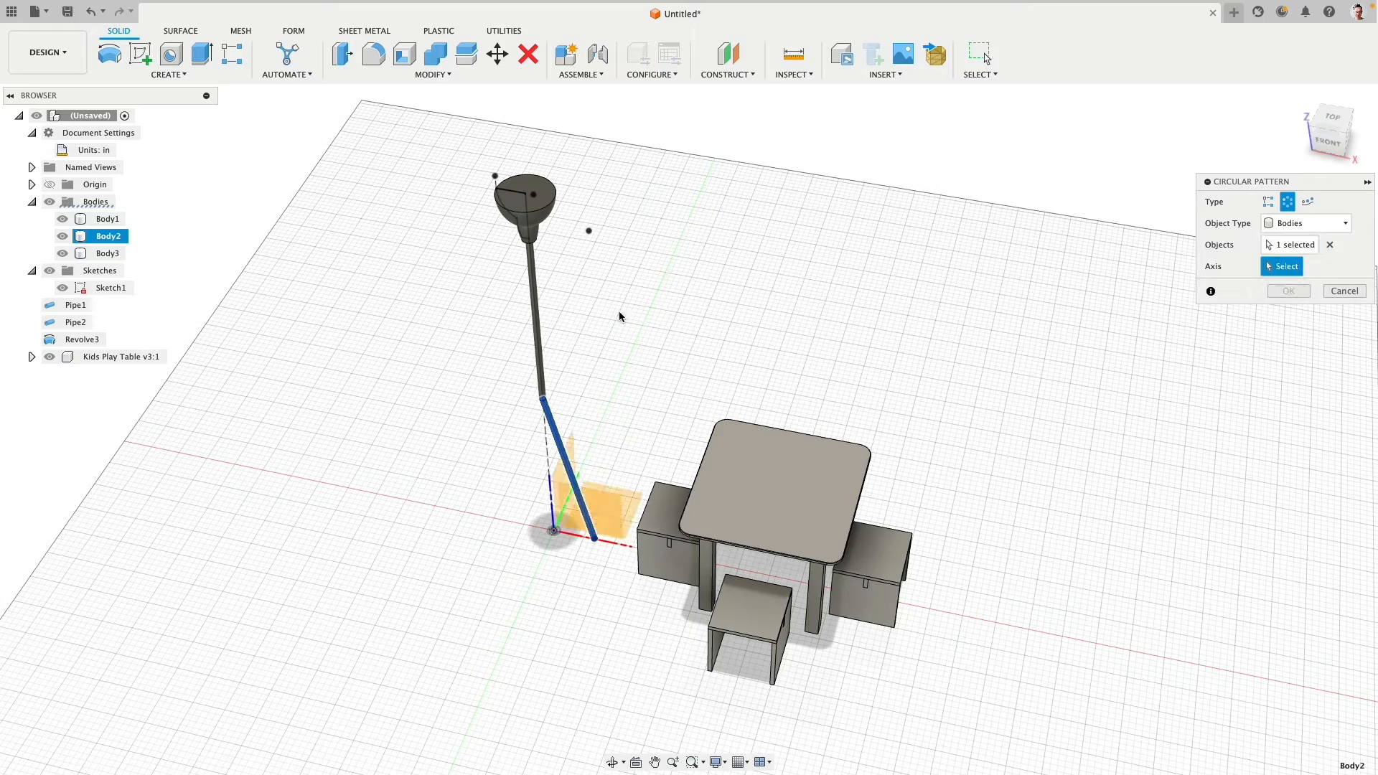
{"action": "scroll", "coordinate": [542, 310], "scroll_direction": "up", "scroll_amount": 2}
{"action": "scroll", "coordinate": [541, 310], "scroll_direction": "up", "scroll_amount": 1}
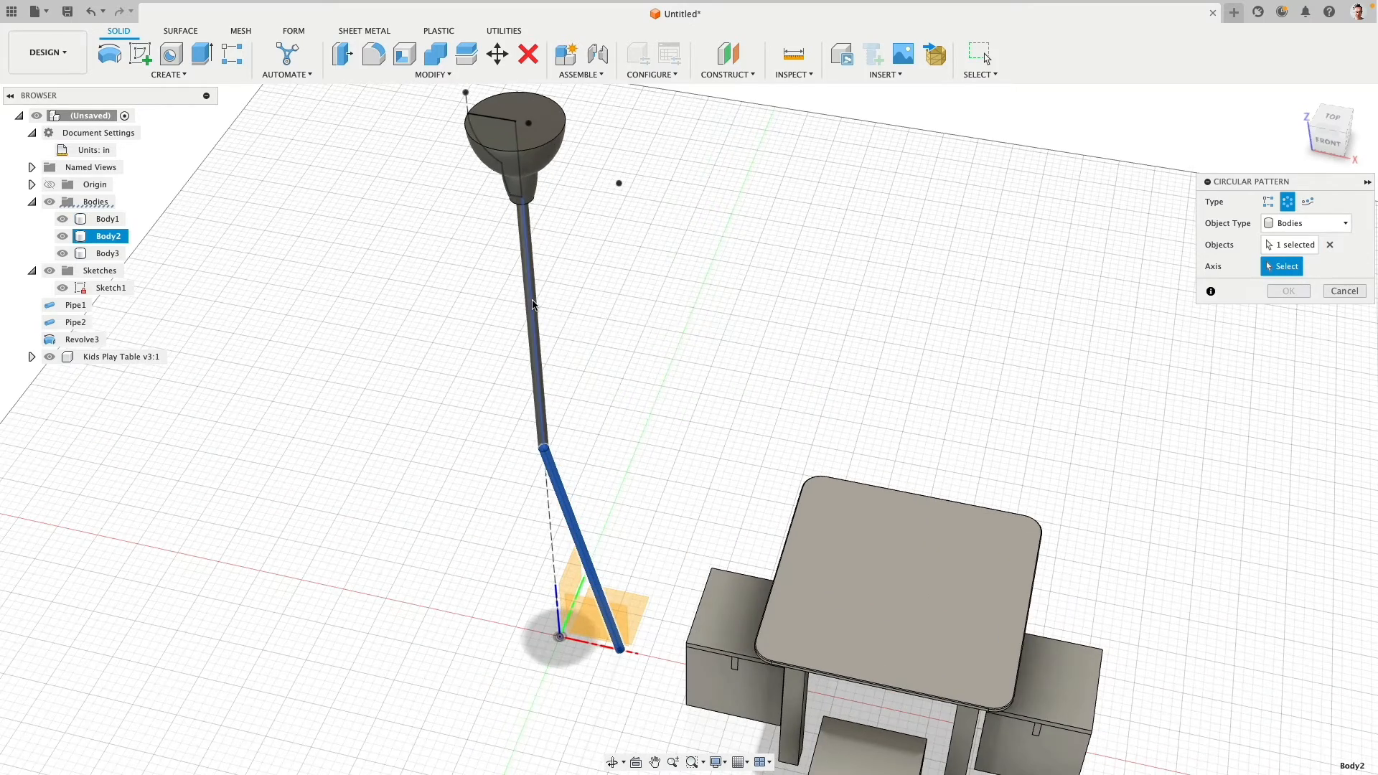
{"action": "left_click", "coordinate": [533, 265]}
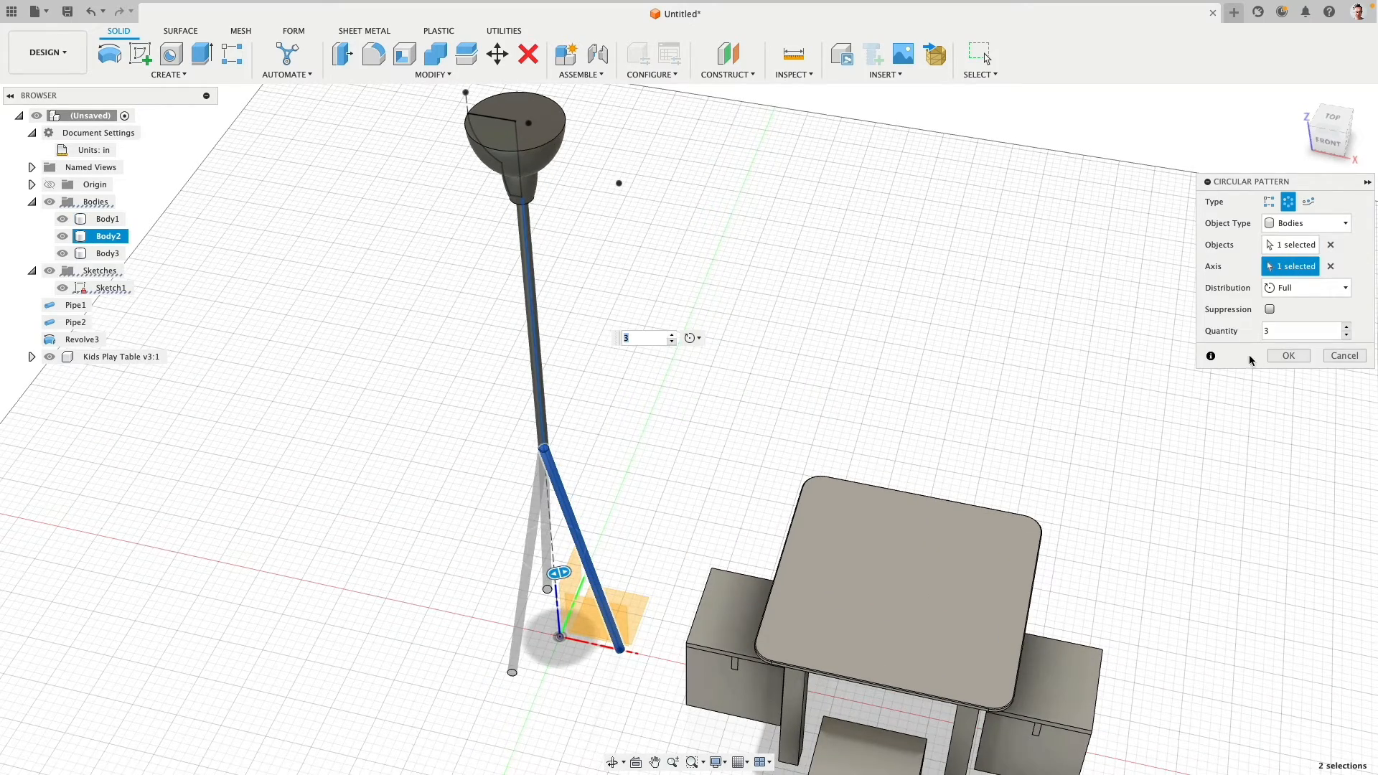
{"action": "left_click", "coordinate": [1288, 355]}
{"action": "middle_click_drag", "start_coordinate": [668, 402], "coordinate": [723, 305], "text": "shift"}
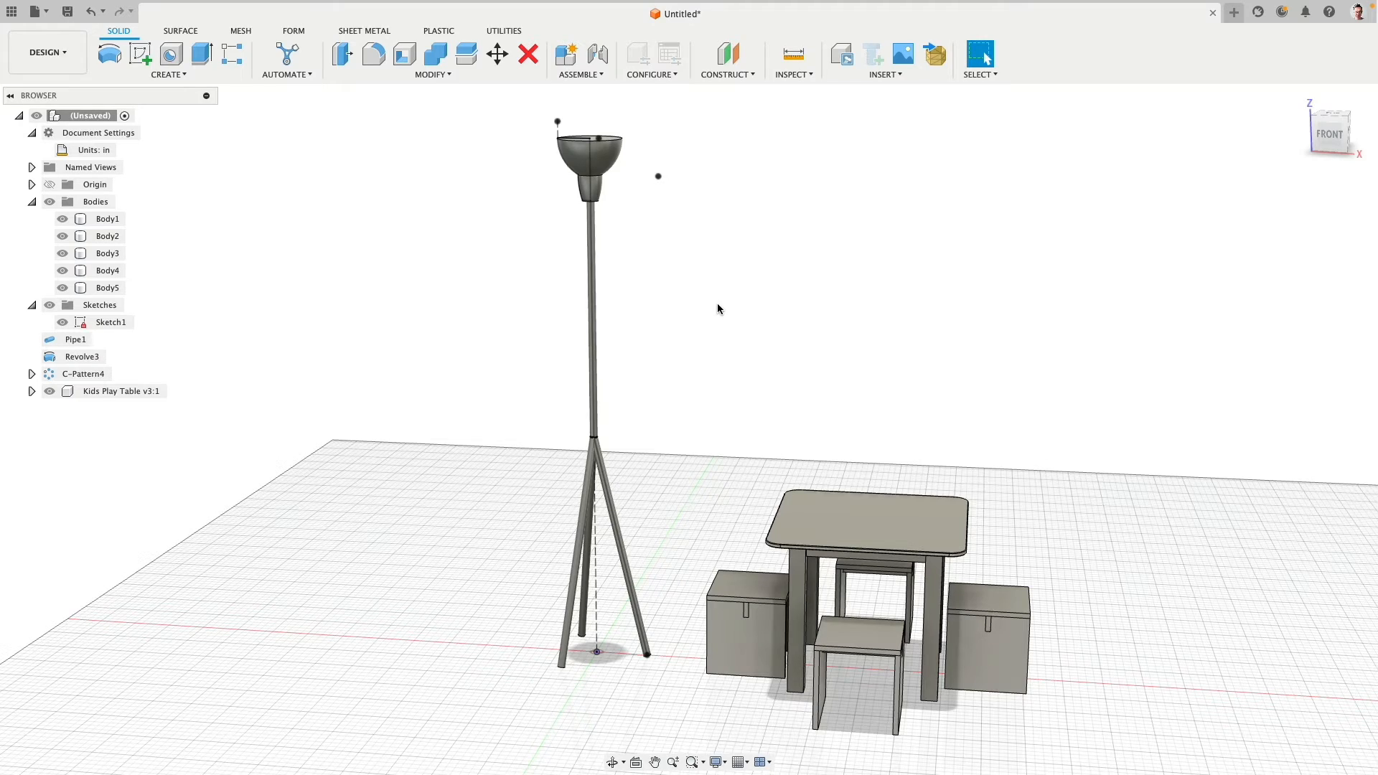
- Try to offset the outer faces of the stem and all three legs together by 0.5 in
{"action": "scroll", "coordinate": [712, 312], "scroll_direction": "down", "scroll_amount": 2}
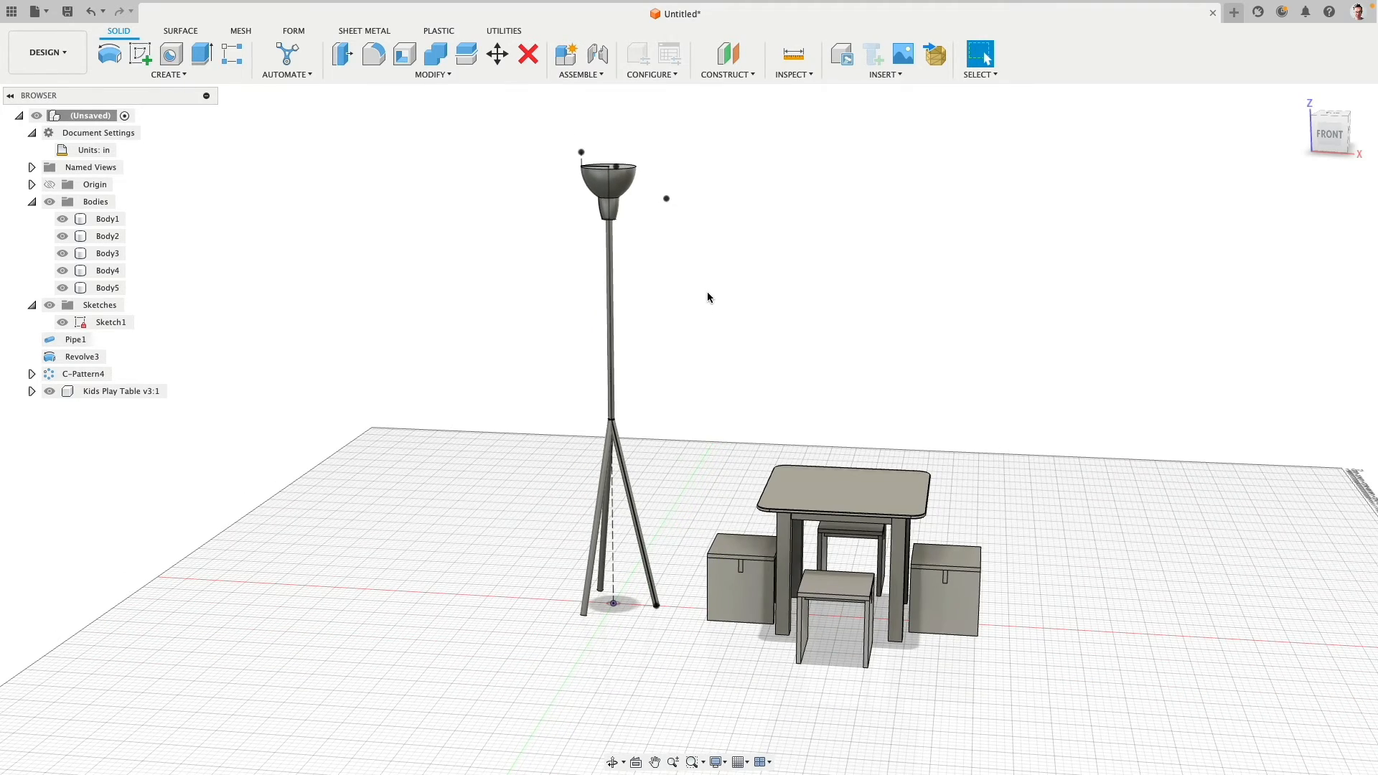
{"action": "middle_click_drag", "start_coordinate": [705, 298], "coordinate": [713, 331], "text": "shift"}
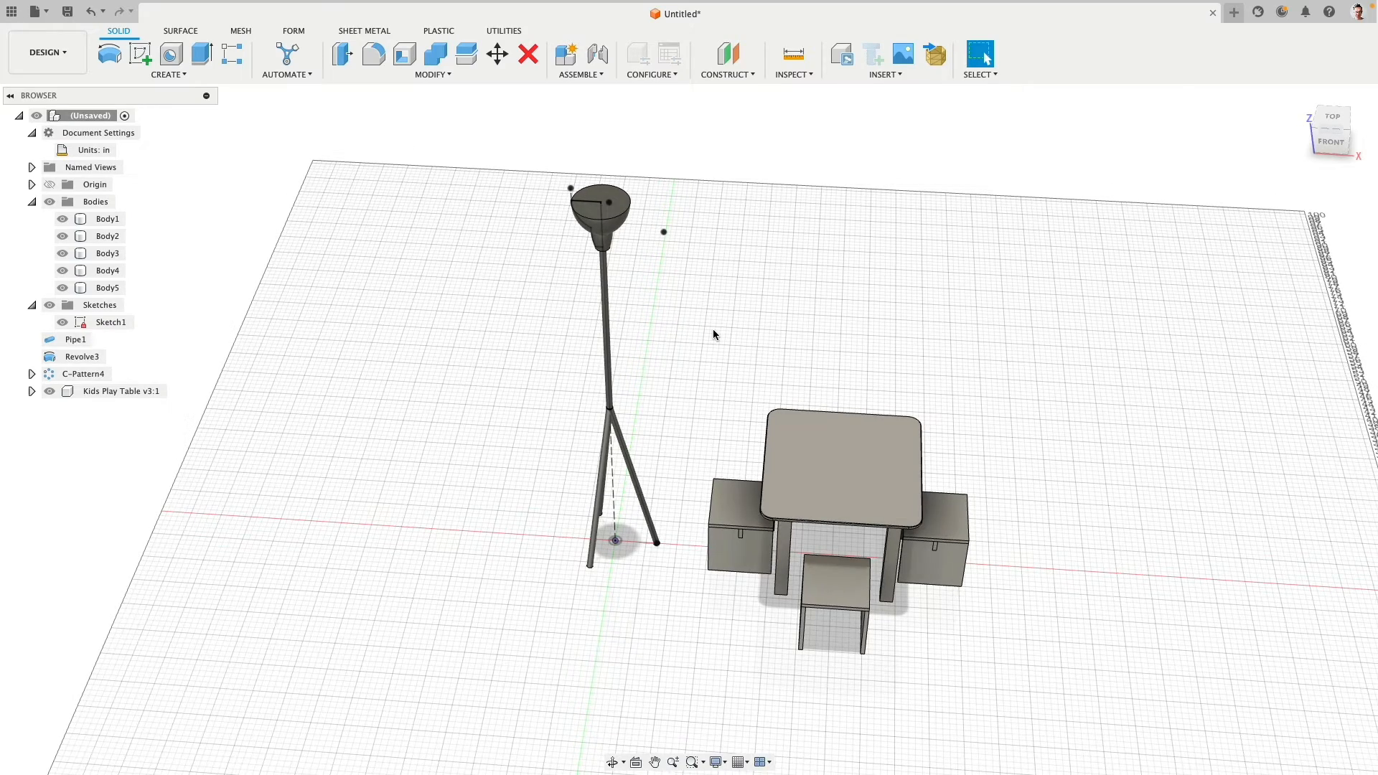
{"action": "scroll", "coordinate": [710, 328], "scroll_direction": "up", "scroll_amount": 5}
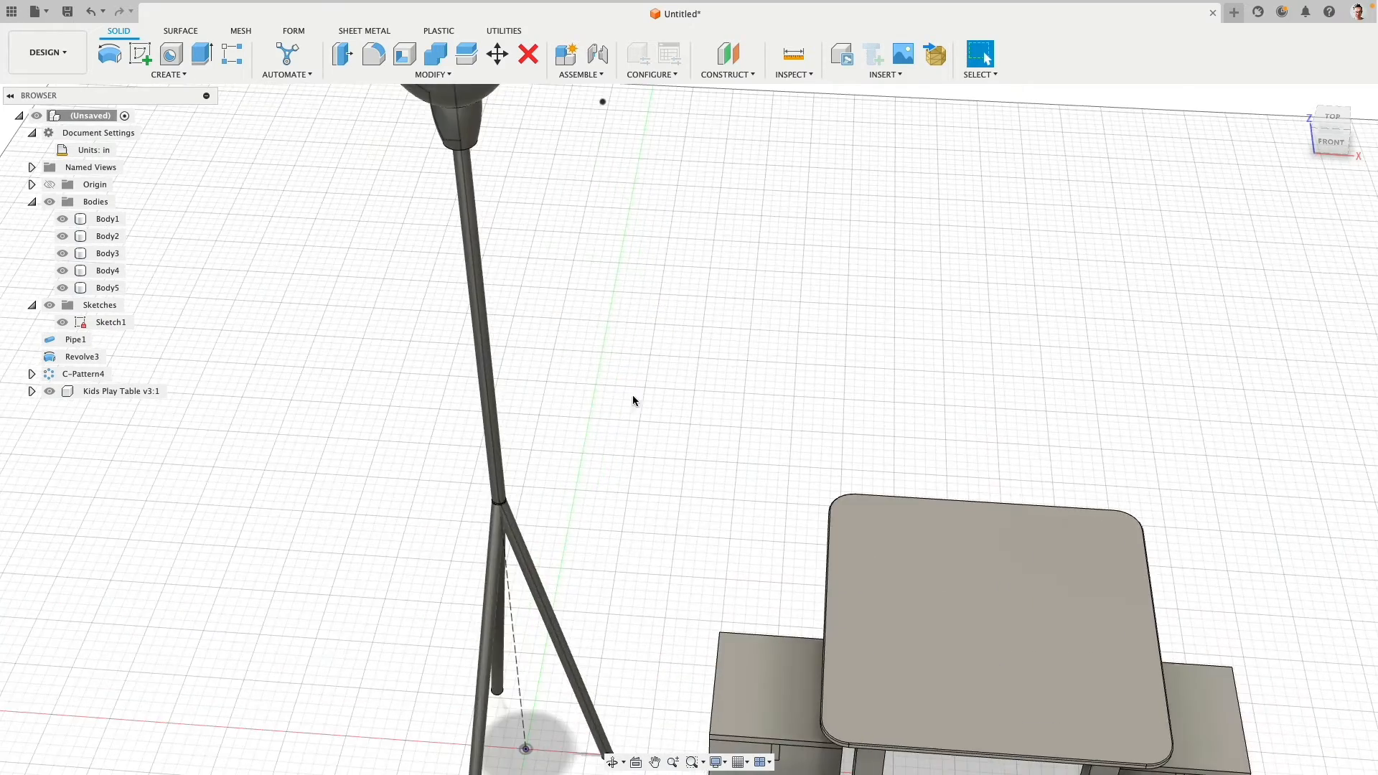
{"action": "left_click", "coordinate": [497, 409]}
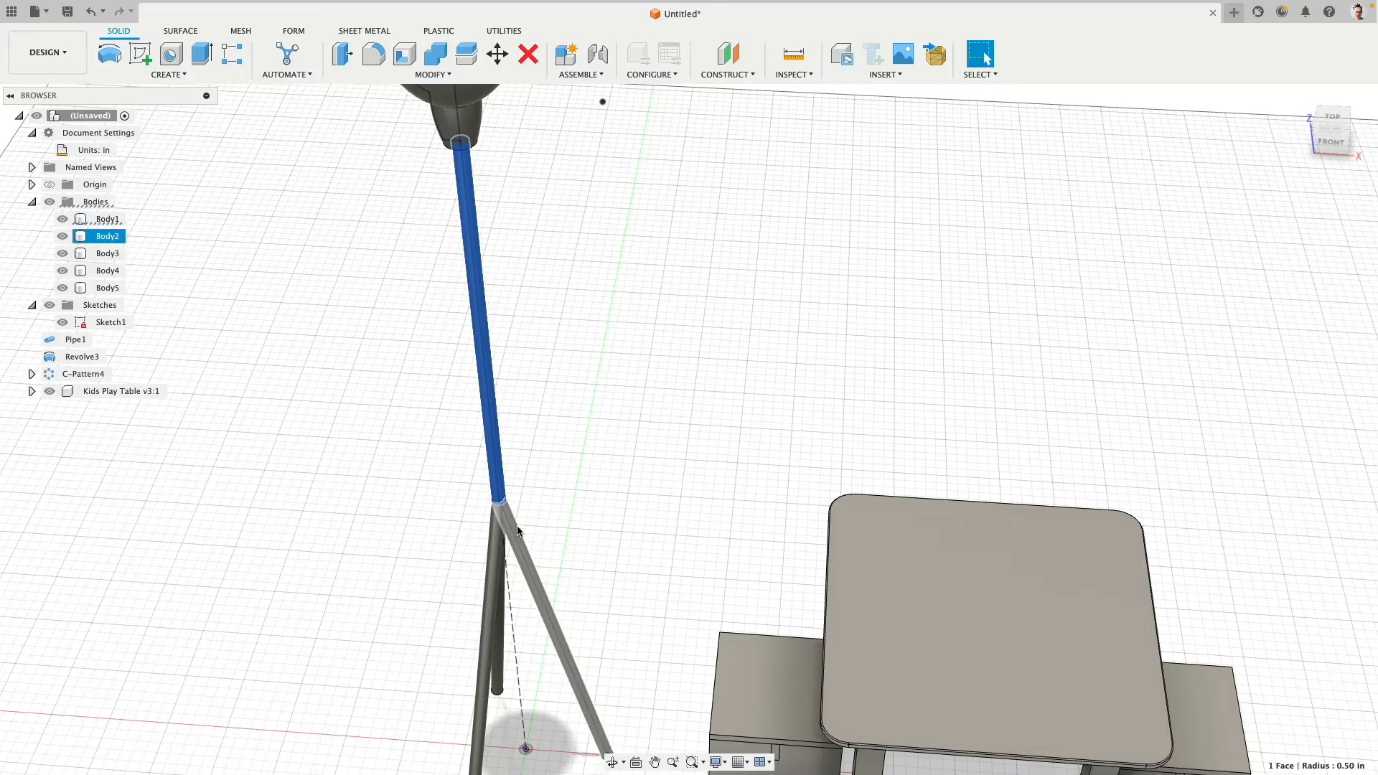
{"action": "left_click", "coordinate": [507, 546], "text": "shift"}
{"action": "left_click", "coordinate": [502, 549], "text": "shift"}
{"action": "middle_click_drag", "start_coordinate": [503, 549], "coordinate": [600, 547], "text": "shift"}
{"action": "left_click", "coordinate": [523, 575], "text": "shift"}
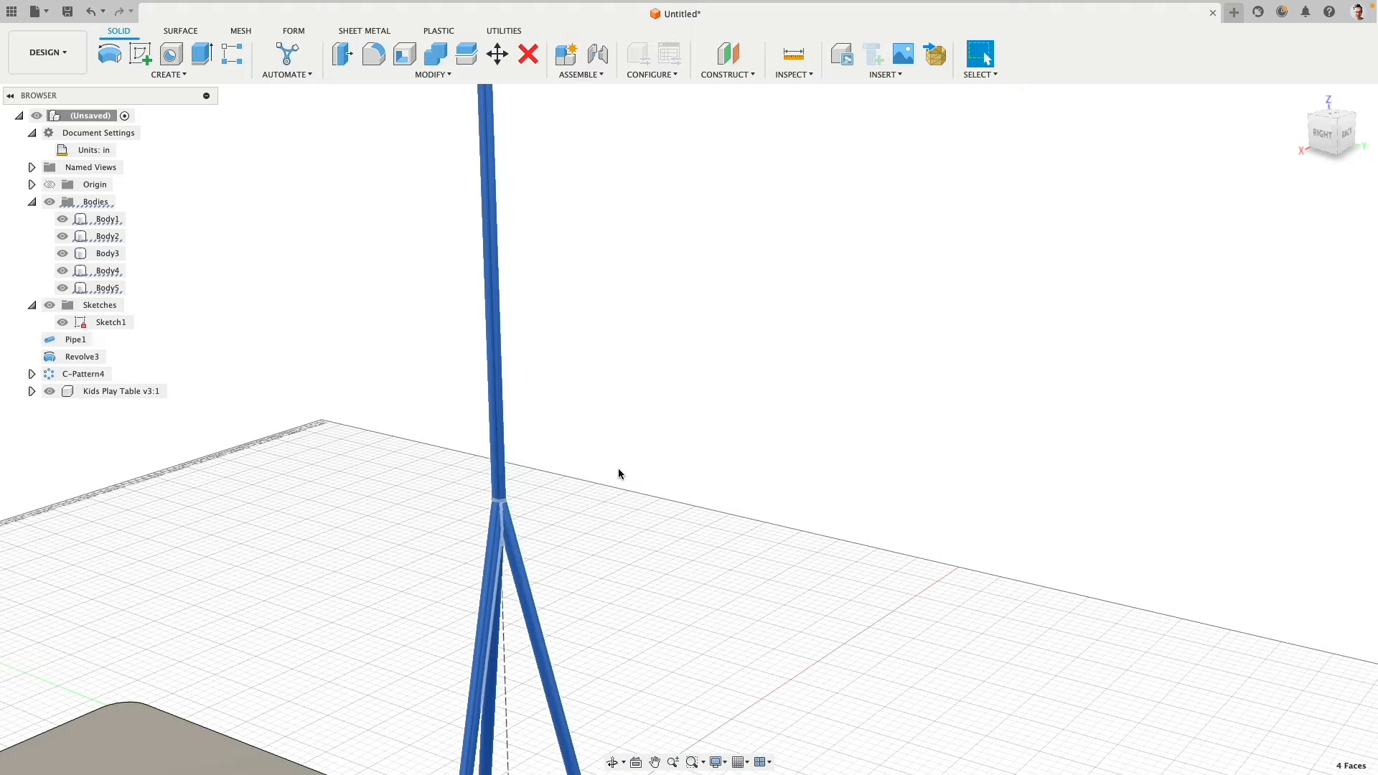
{"action": "scroll", "coordinate": [672, 435], "scroll_direction": "down", "scroll_amount": 3}
{"action": "middle_click_drag", "start_coordinate": [677, 388], "coordinate": [631, 362]}
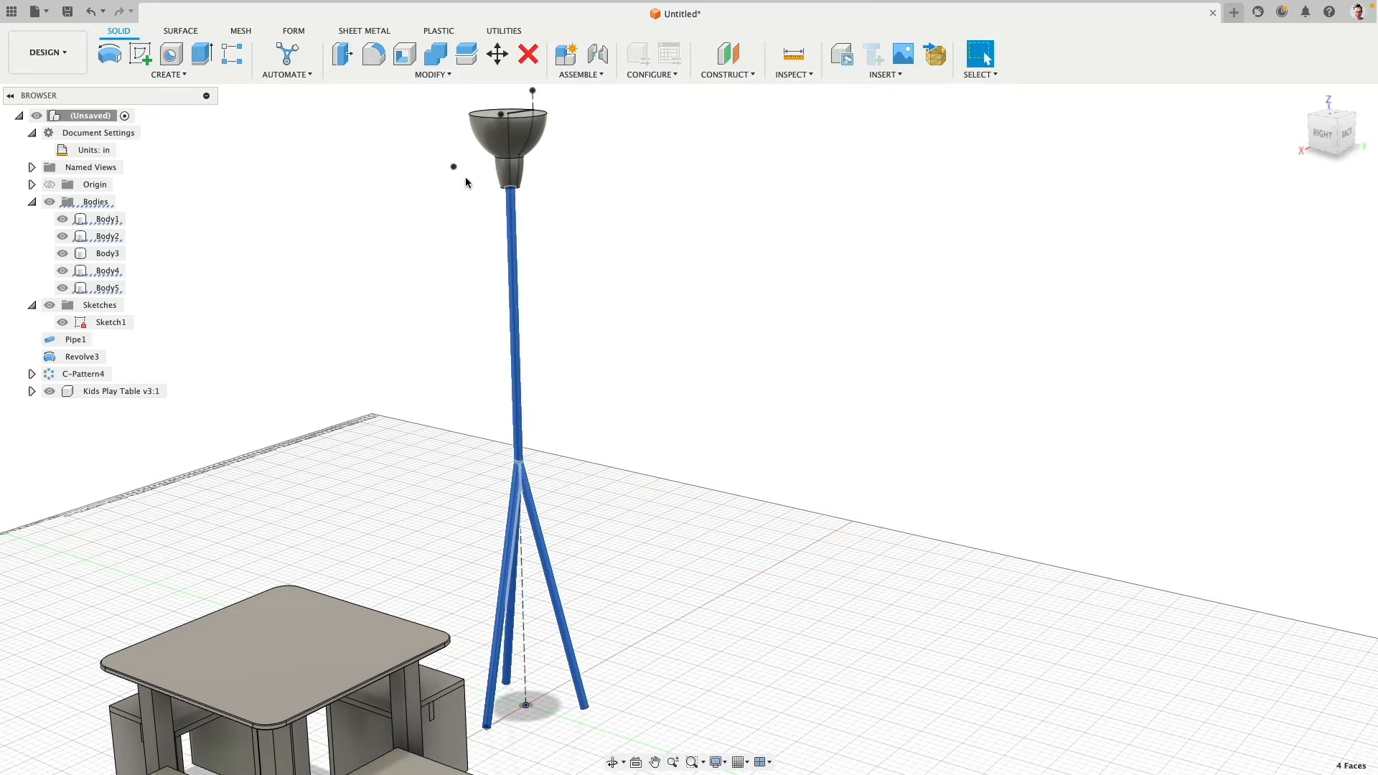
{"action": "left_click", "coordinate": [341, 60]}
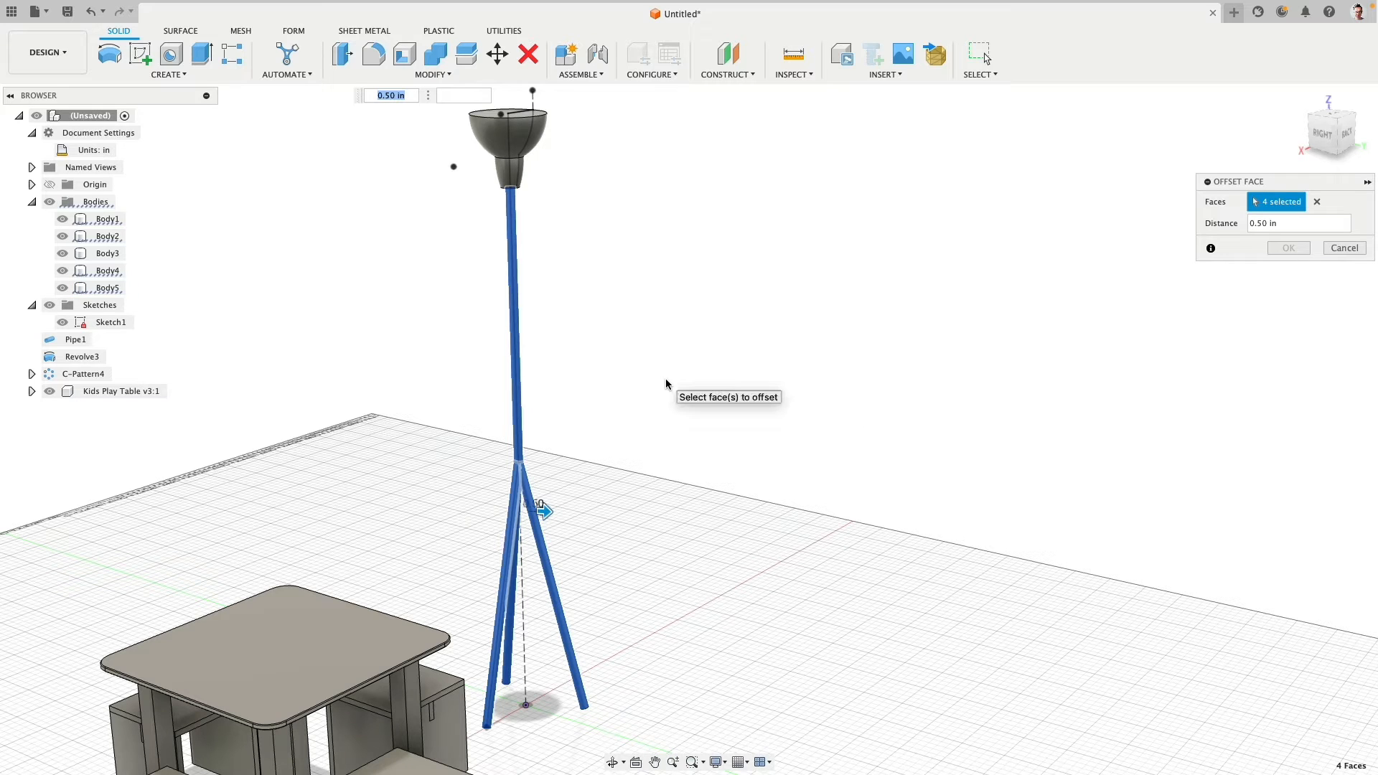
{"action": "left_click_drag", "start_coordinate": [545, 510], "coordinate": [548, 510]}
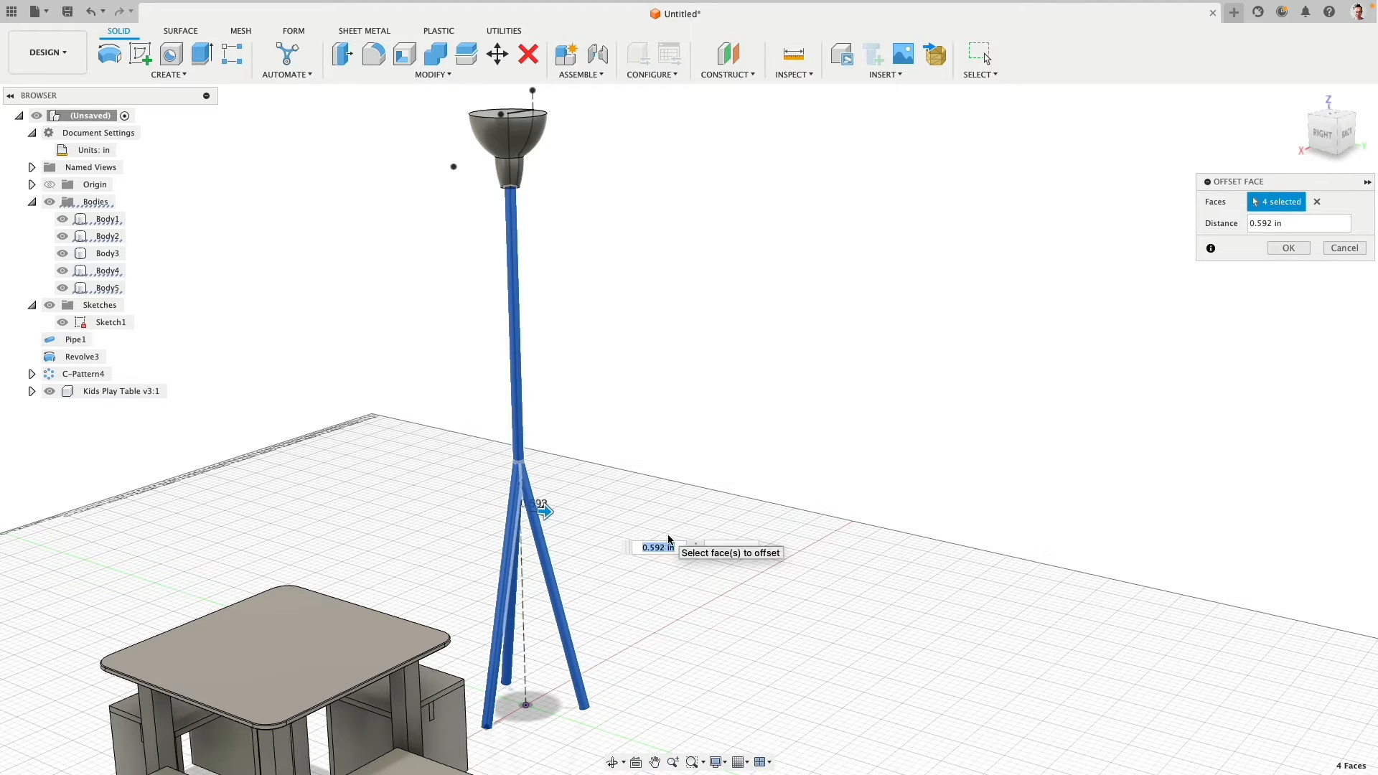
{"action": "type", "text": "0"}
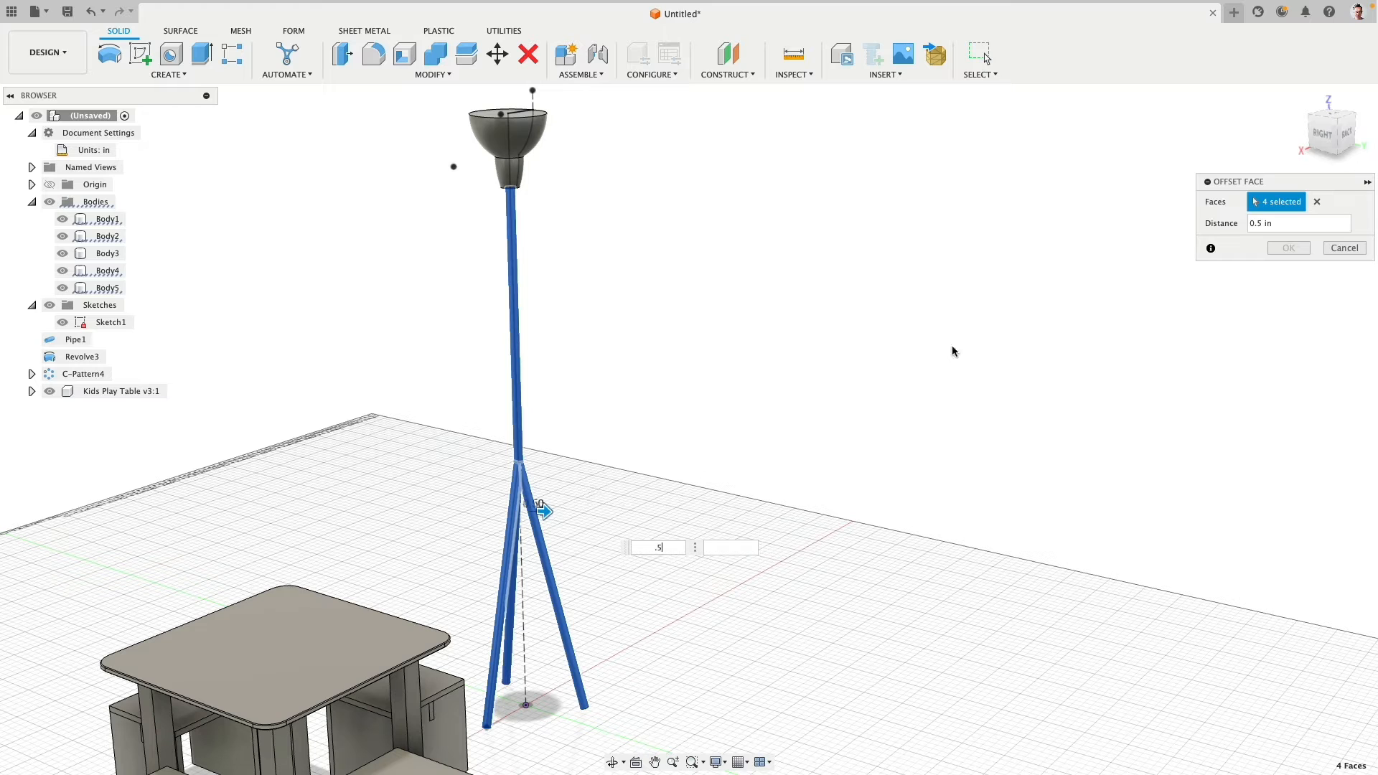
{"action": "left_click_drag", "start_coordinate": [544, 511], "coordinate": [543, 511]}
{"action": "left_click", "coordinate": [1334, 246]}
{"action": "key", "text": "ctrl+z"}
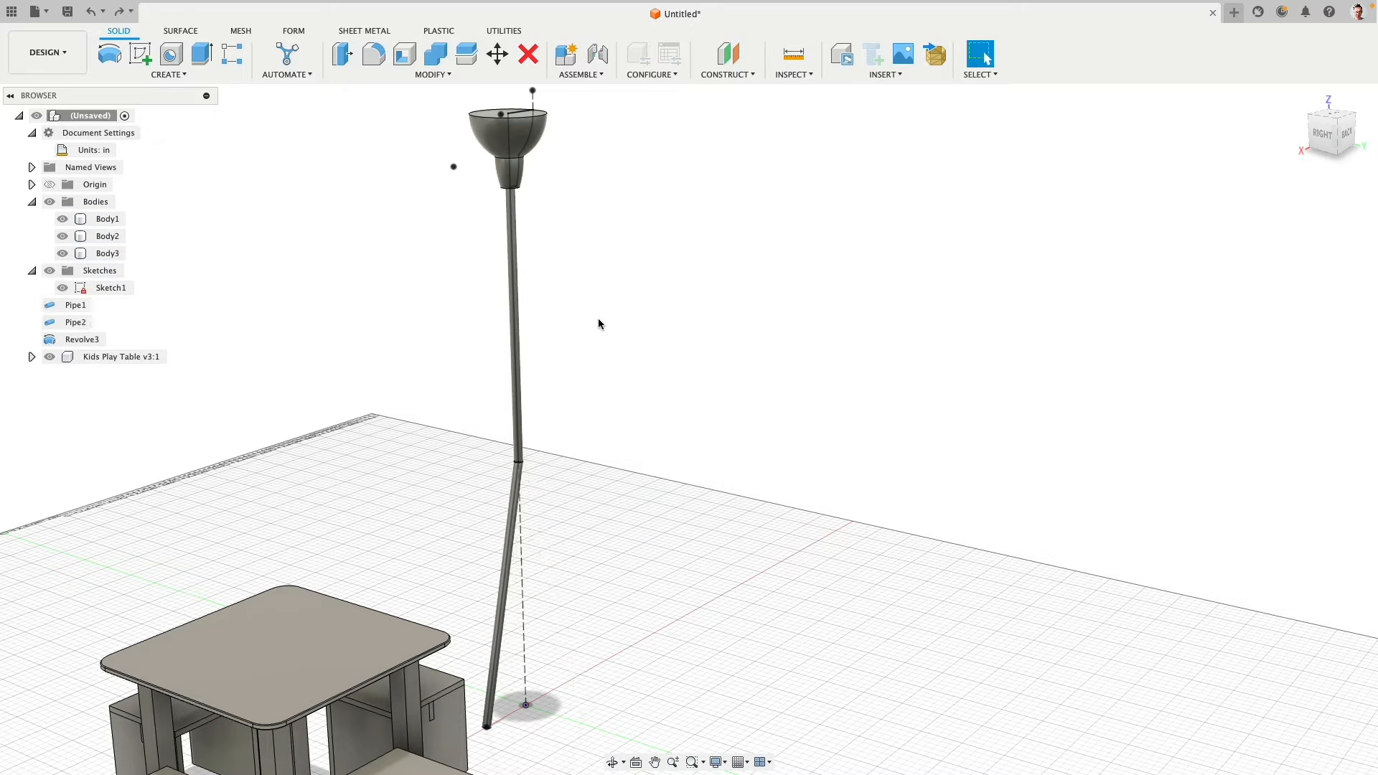
{"action": "key", "text": "ctrl+y"}
- Hide the lampshade body to expose the upper end of the stem
{"action": "scroll", "coordinate": [502, 244], "scroll_direction": "up", "scroll_amount": 5}
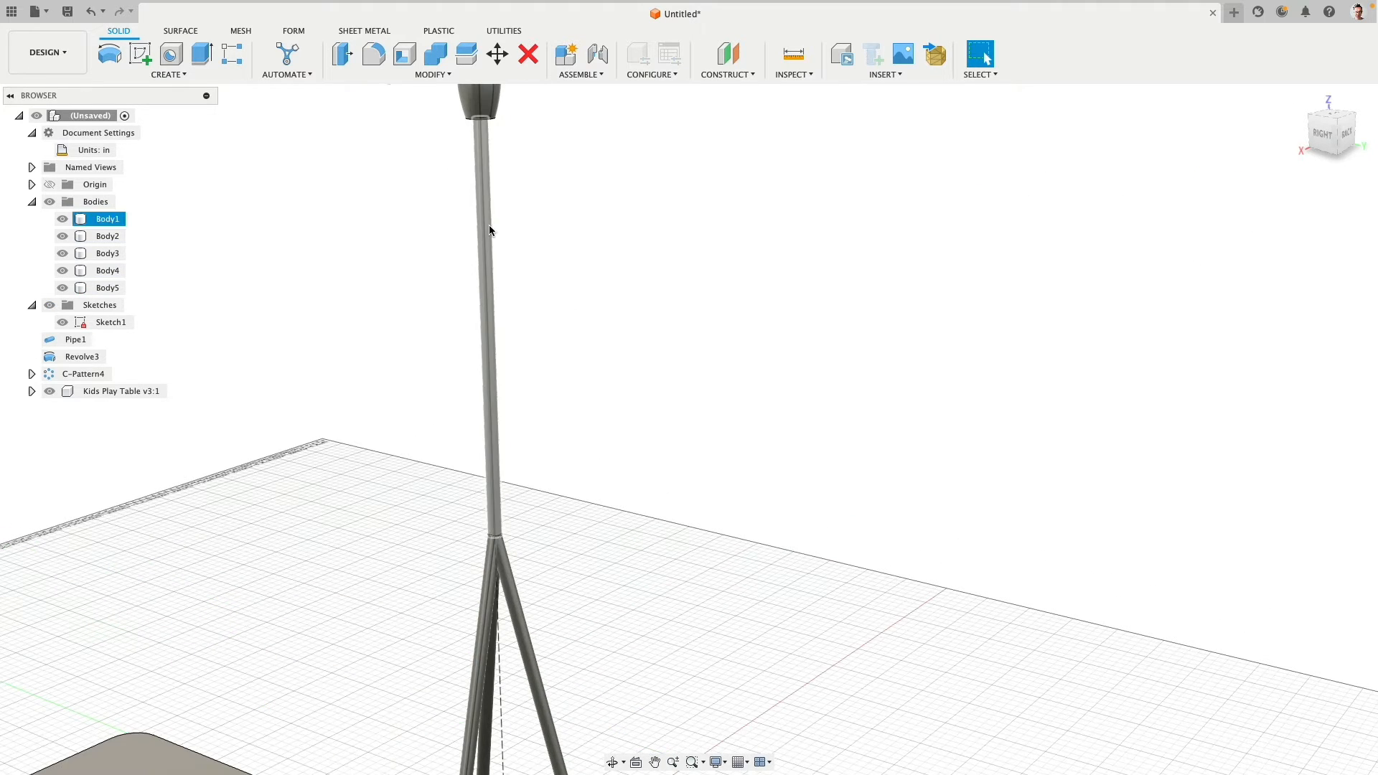
{"action": "left_click", "coordinate": [489, 225]}
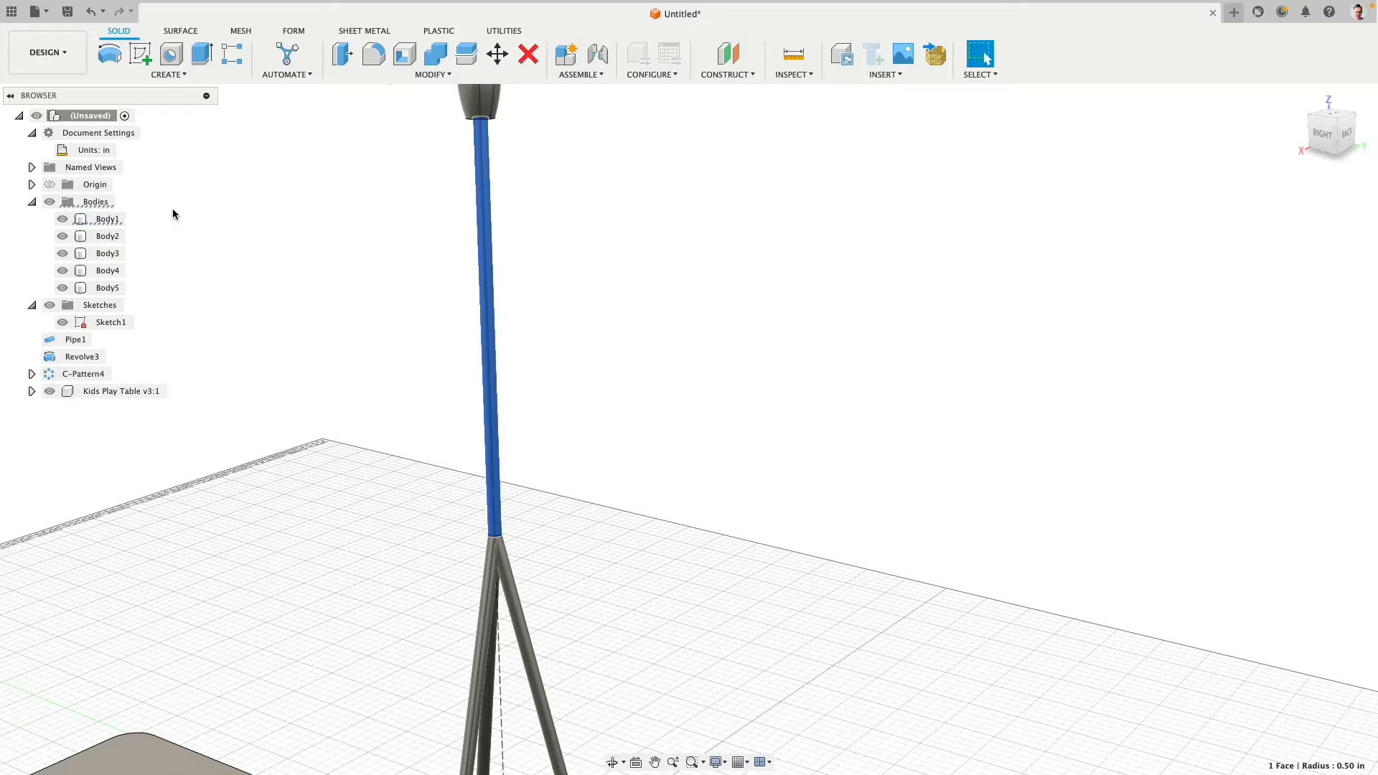
{"action": "left_click", "coordinate": [472, 100]}
{"action": "left_click", "coordinate": [63, 253]}
- Try setting the stem's outer face offset distance to 1 in, and undo the change
{"action": "mouse_move", "coordinate": [385, 178]}
{"action": "middle_mouse_down", "text": "shift"}
{"action": "mouse_move", "coordinate": [411, 295]}
{"action": "mouse_move", "coordinate": [438, 310]}
{"action": "middle_mouse_up", "text": "shift"}
{"action": "scroll", "coordinate": [508, 260], "scroll_direction": "up", "scroll_amount": 3}
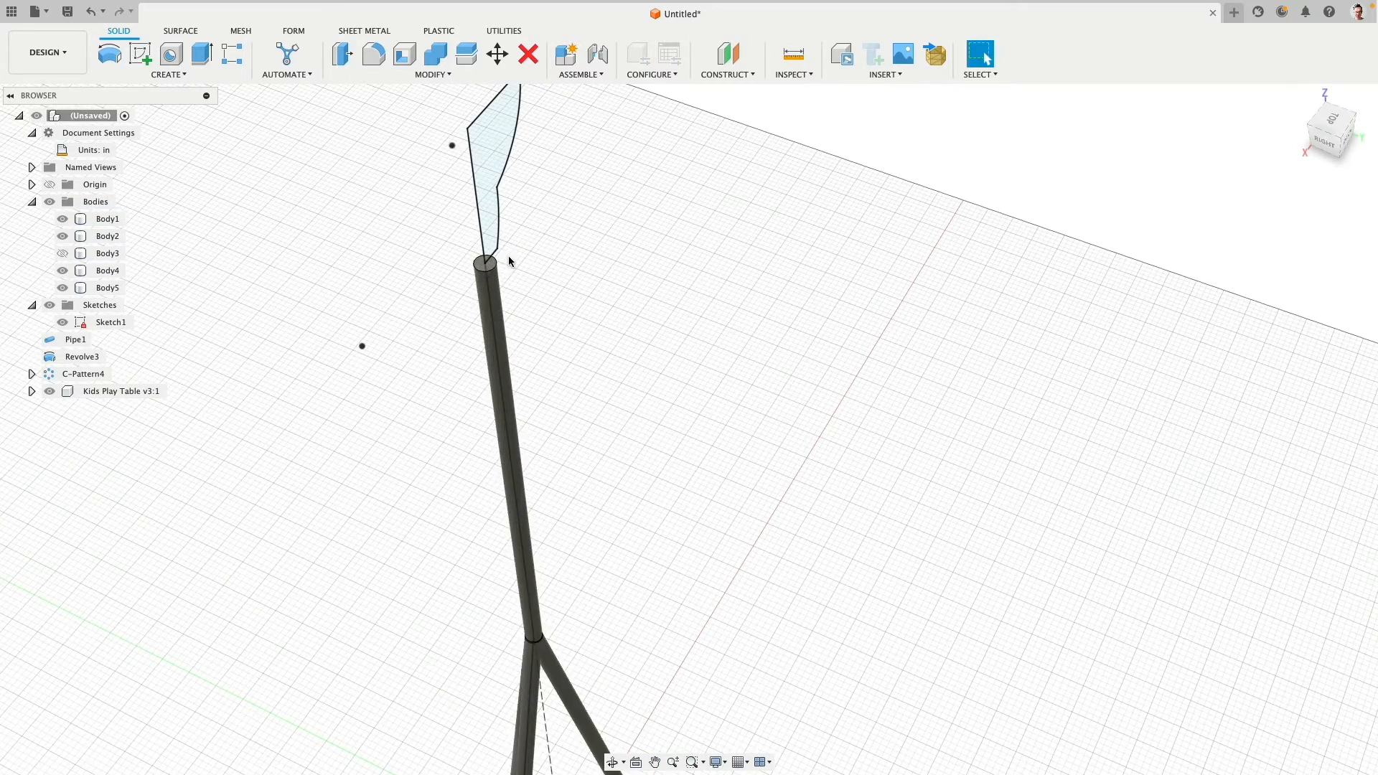
{"action": "left_click", "coordinate": [500, 294]}
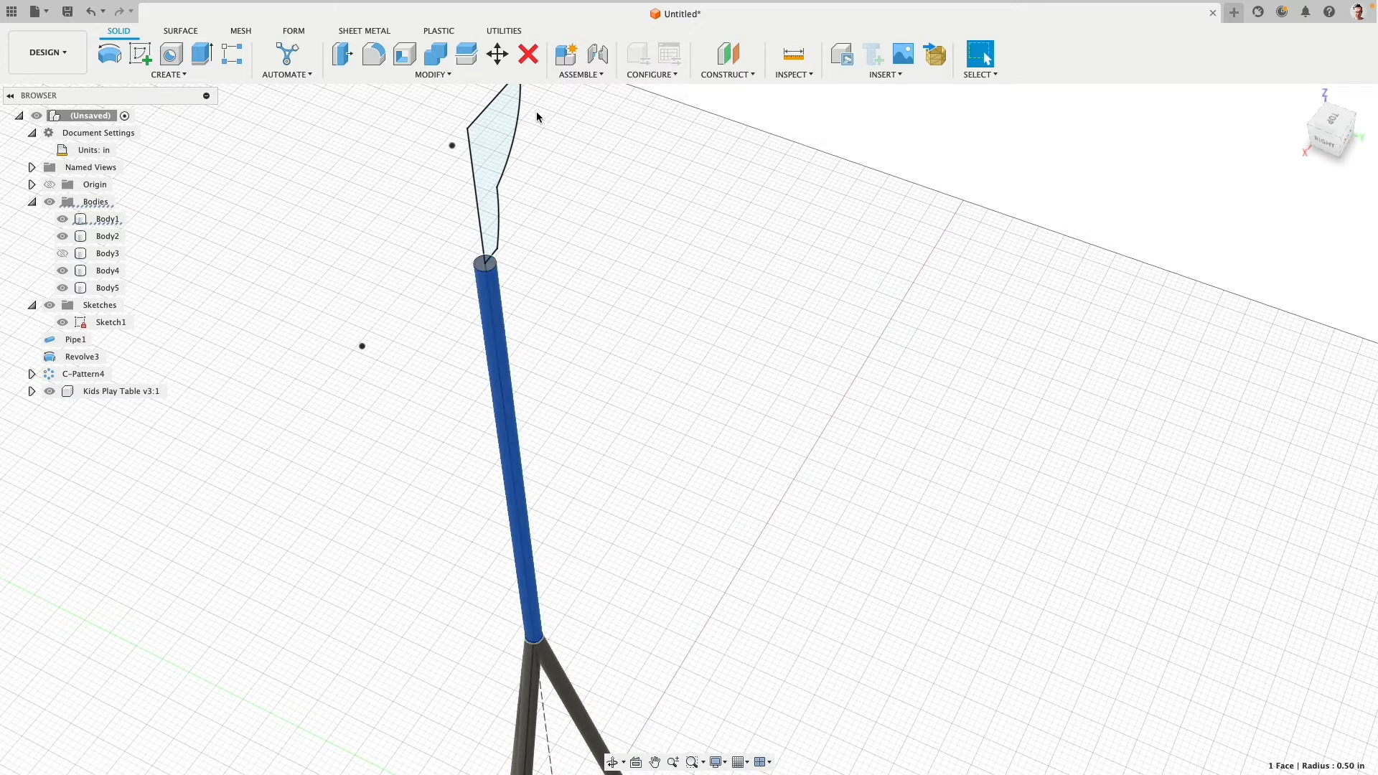
{"action": "left_click", "coordinate": [342, 53]}
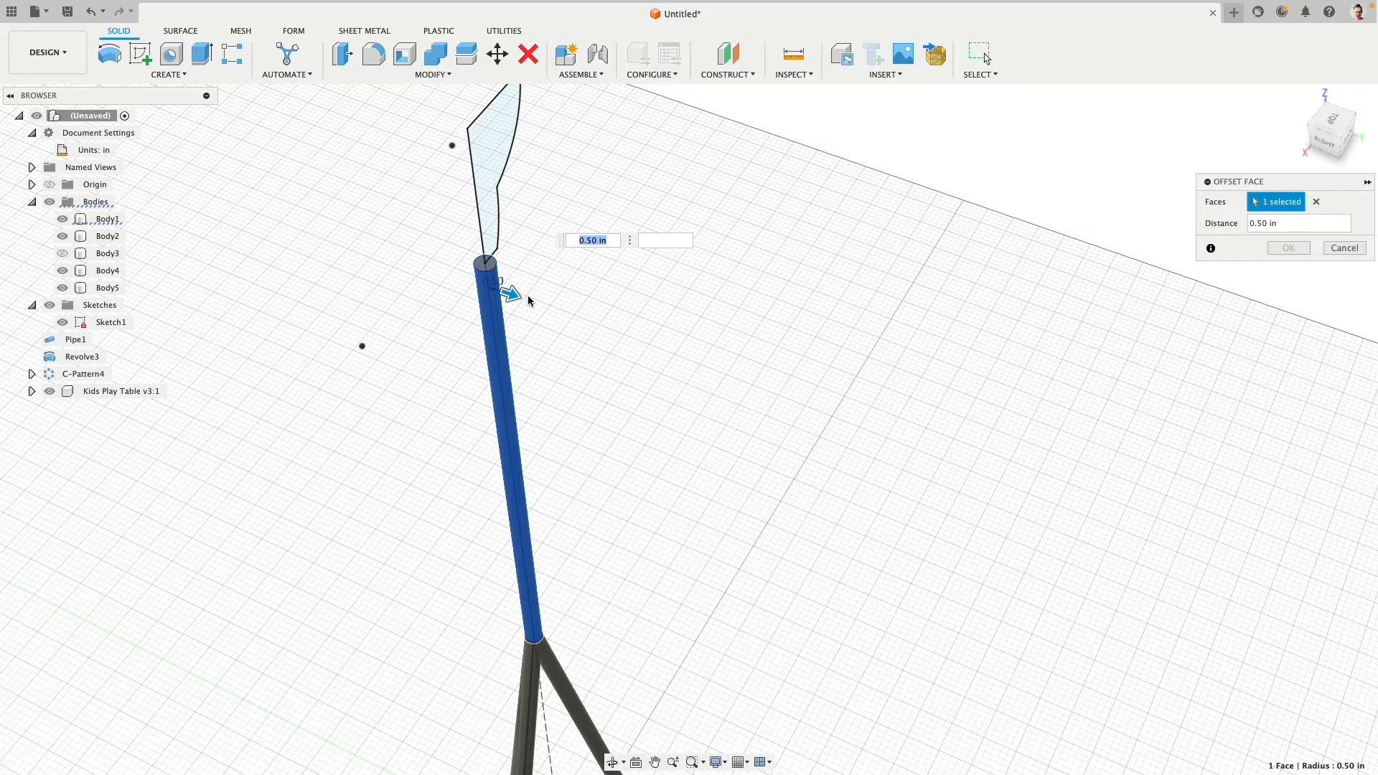
{"action": "type", "text": "1"}
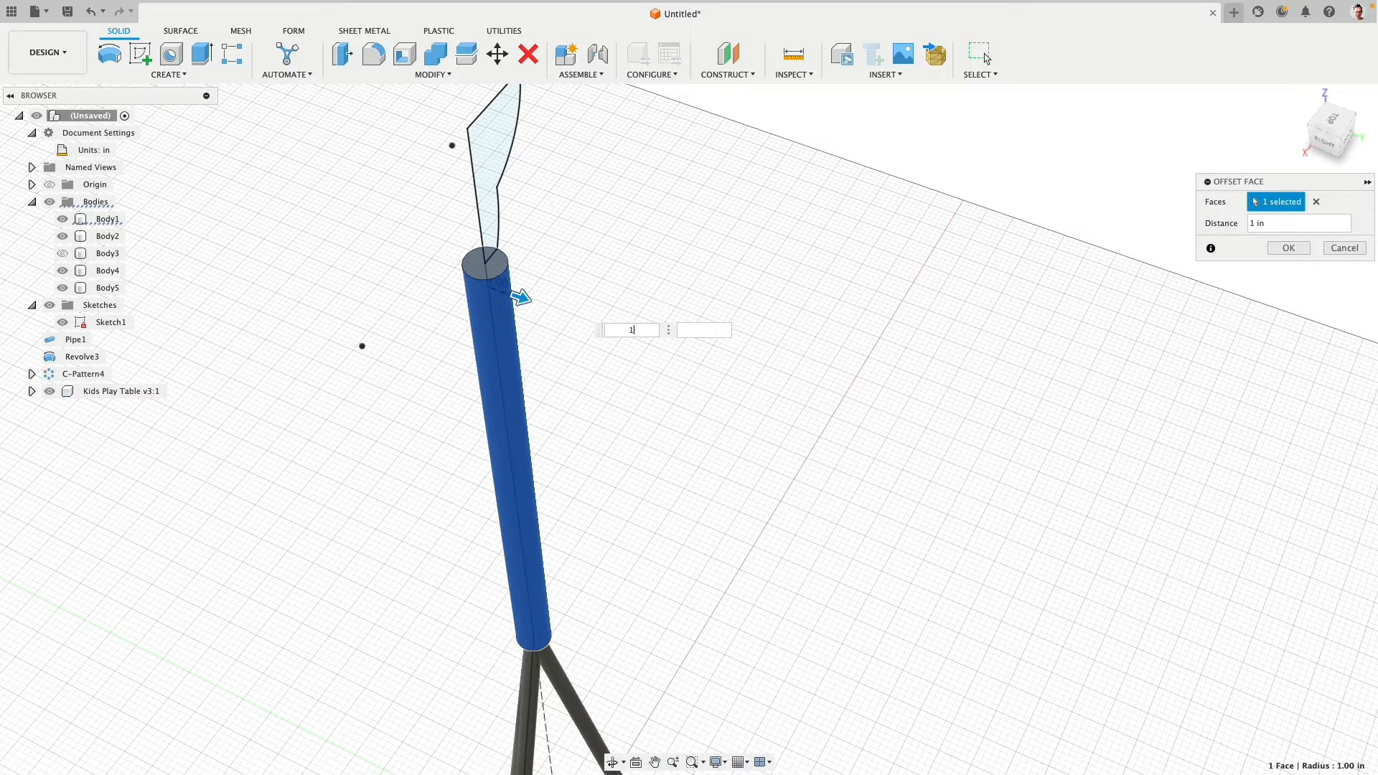
{"action": "left_click", "coordinate": [1289, 248]}
{"action": "left_click", "coordinate": [504, 275]}
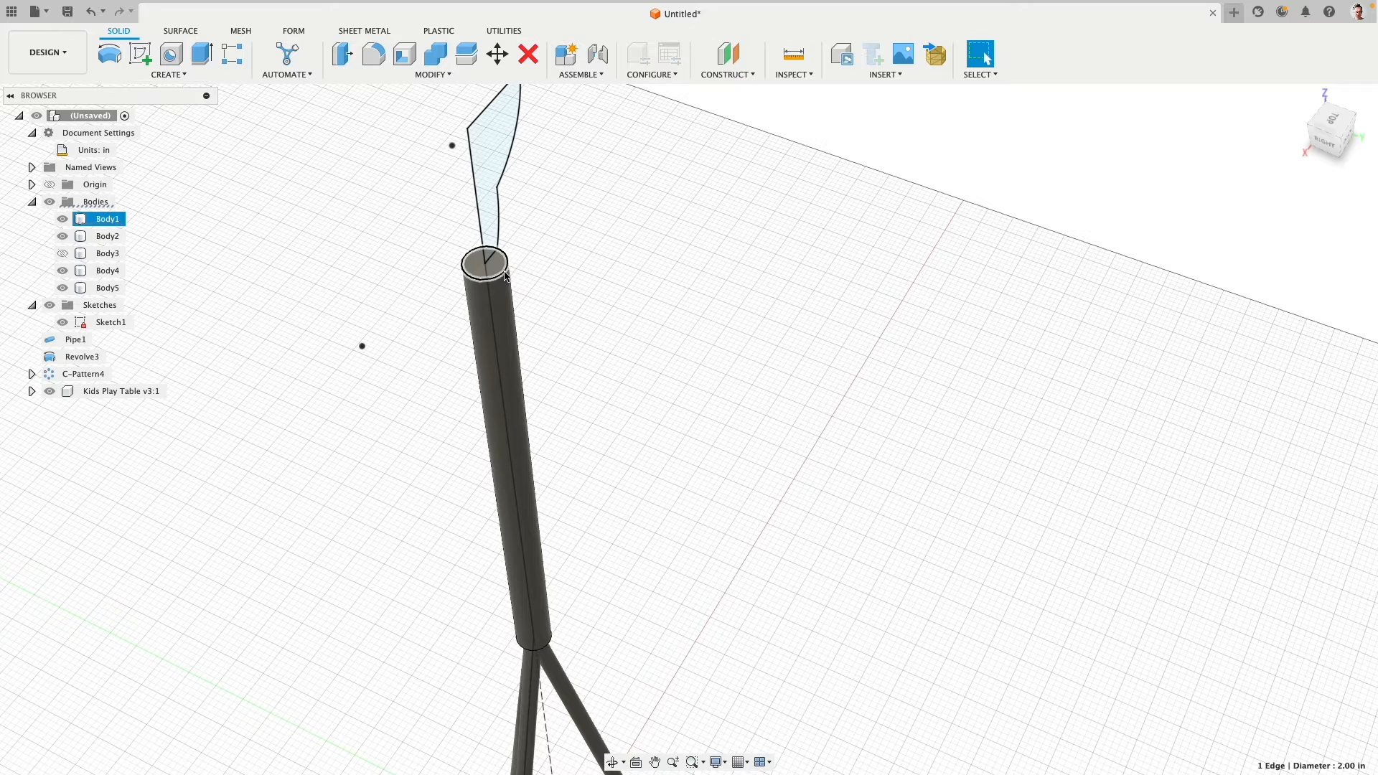
{"action": "key", "text": "super+z"}
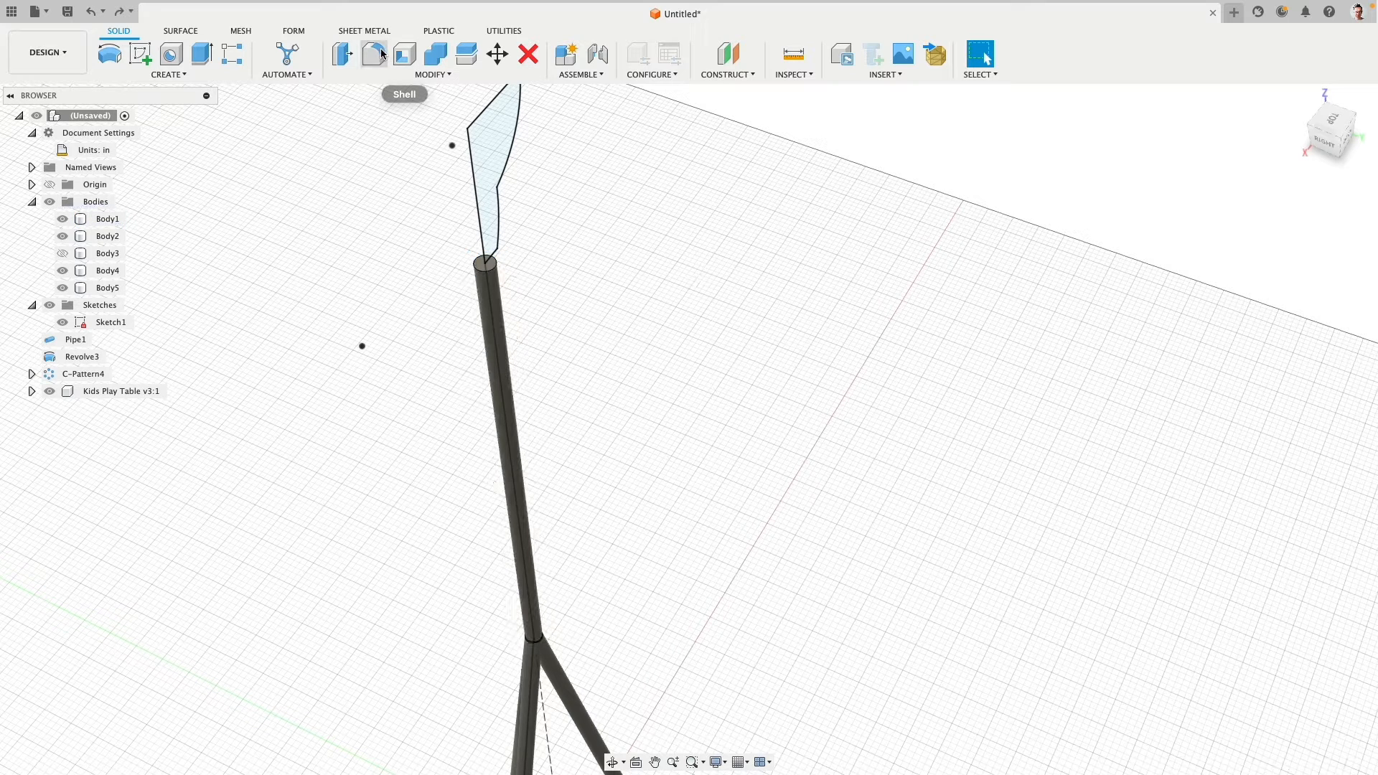
- Offset the outer faces of the stem and all three legs together by 0.75 in
{"action": "left_click", "coordinate": [343, 54]}
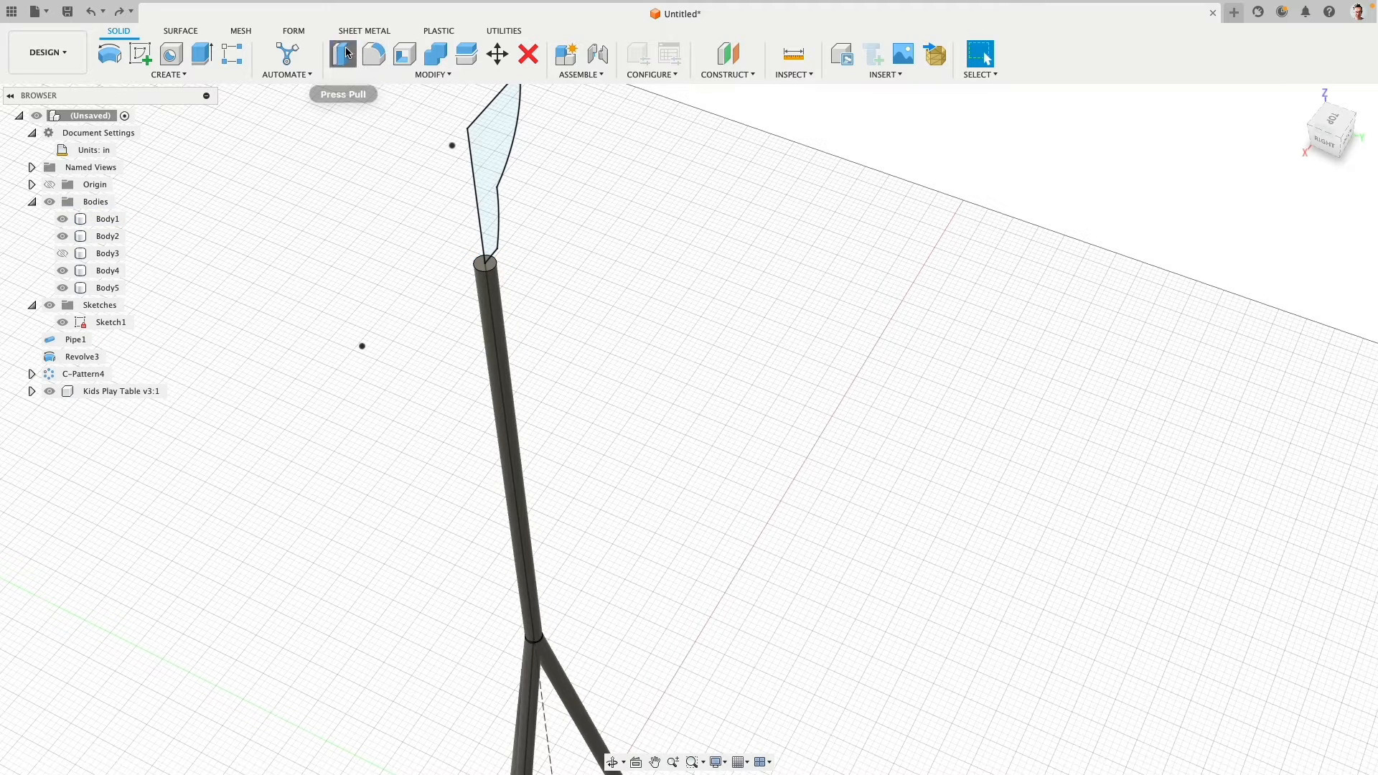
{"action": "left_click", "coordinate": [499, 318]}
{"action": "left_click", "coordinate": [524, 681]}
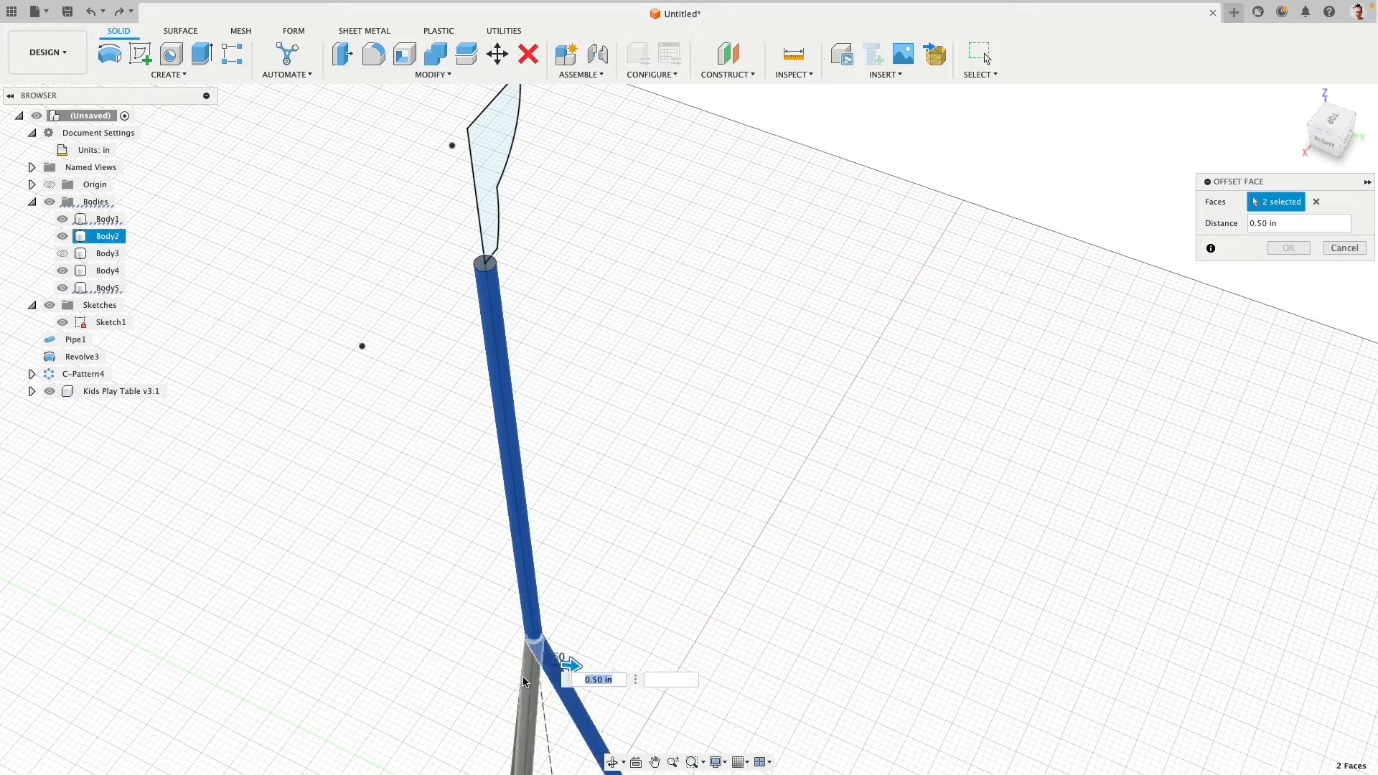
{"action": "left_click", "coordinate": [523, 682]}
{"action": "middle_click_drag", "start_coordinate": [523, 682], "coordinate": [545, 613]}
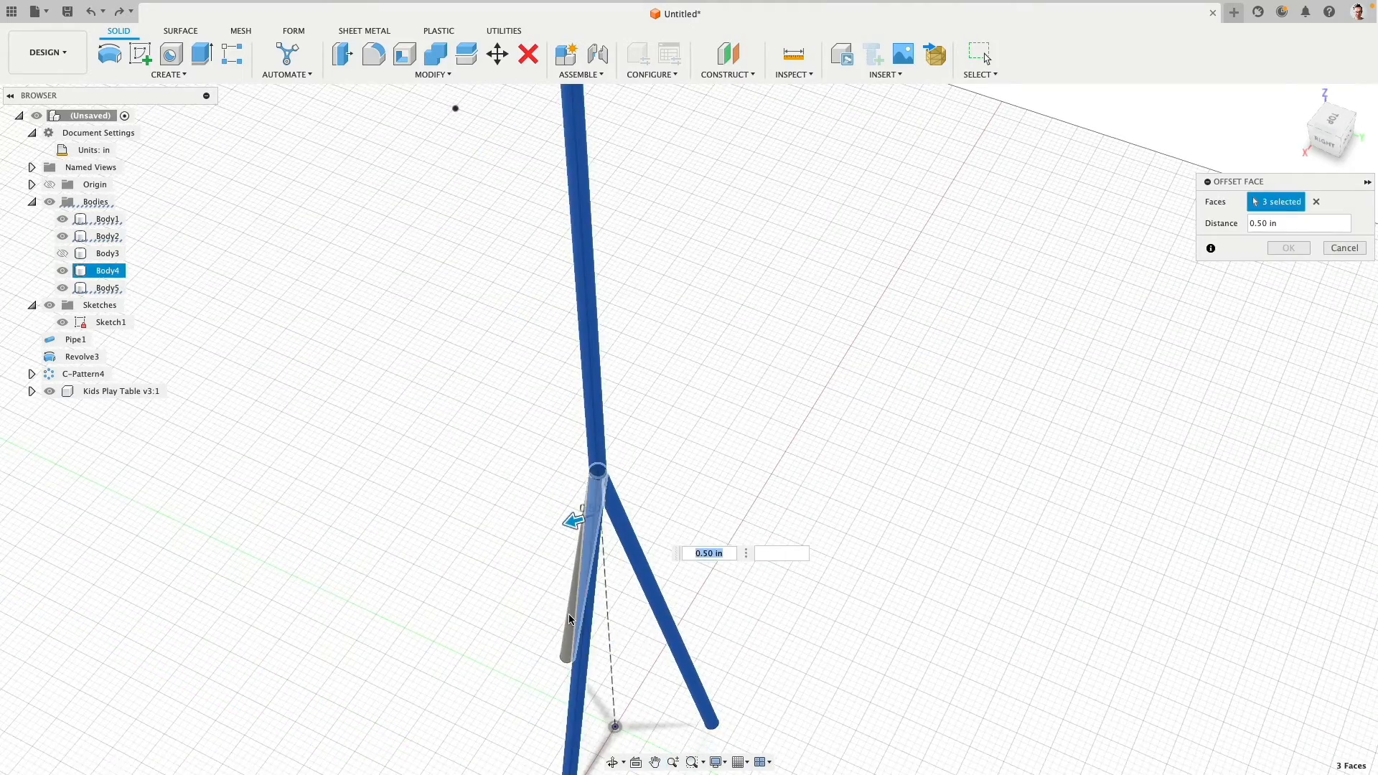
{"action": "left_click", "coordinate": [570, 619]}
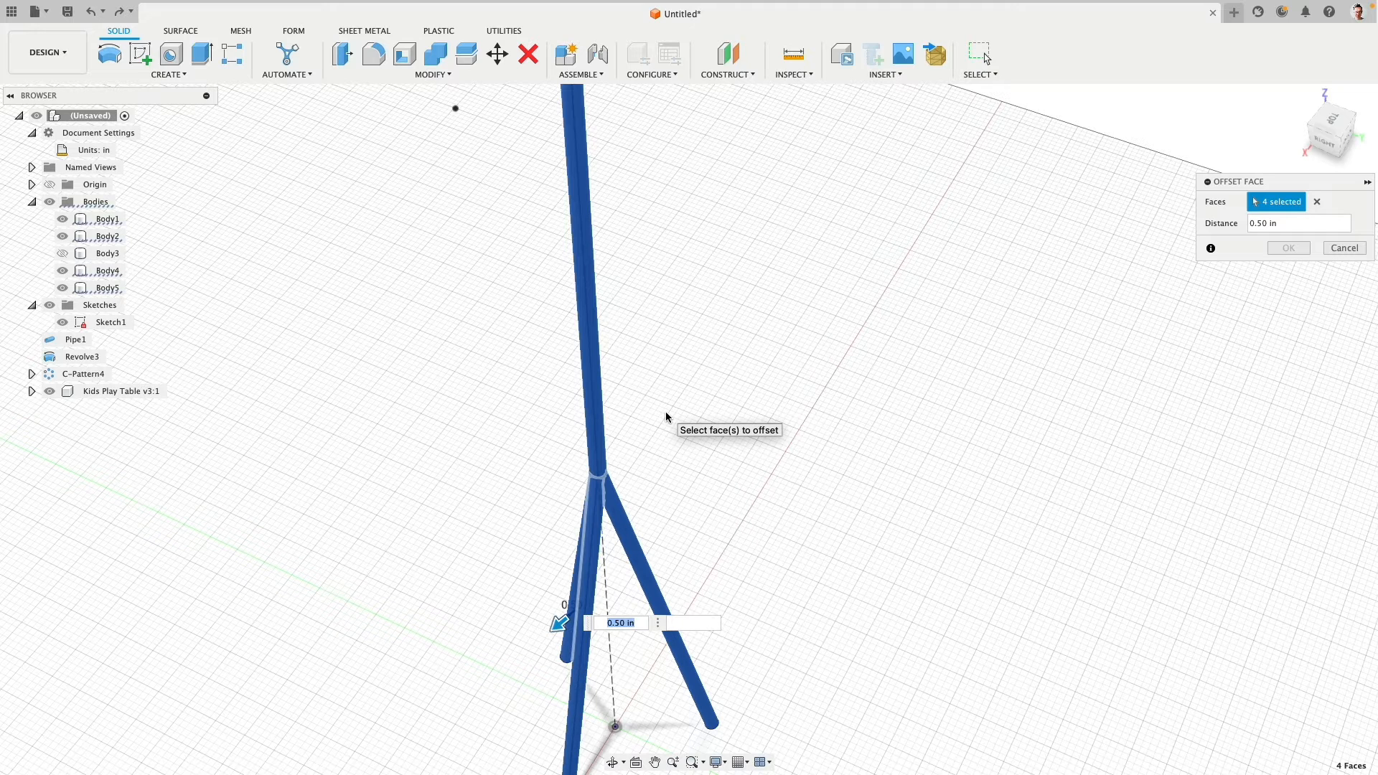
{"action": "type", "text": ".75"}
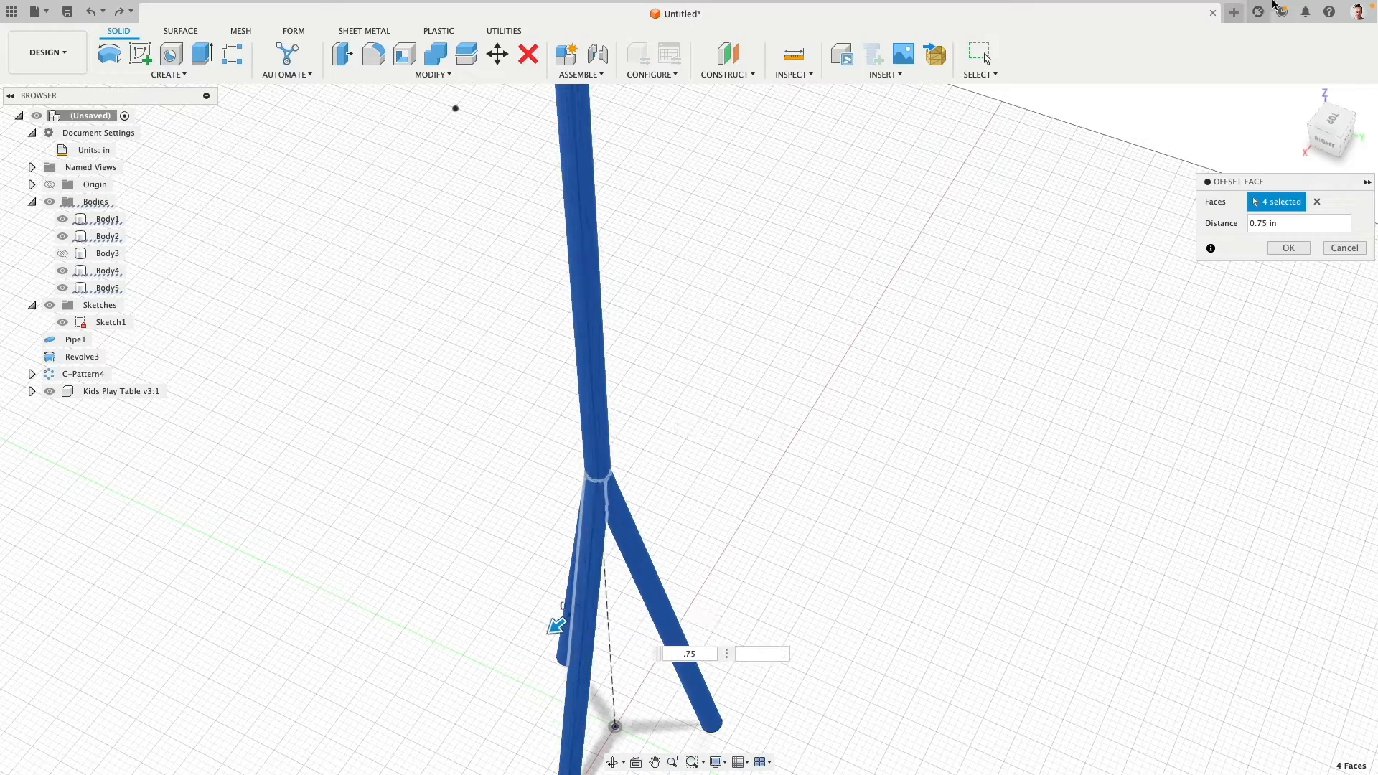
{"action": "left_click", "coordinate": [1288, 247]}
- Show the hidden lampshade body again and view the whole lamp and play table from the back
{"action": "left_click", "coordinate": [66, 255]}
{"action": "left_click", "coordinate": [66, 255]}
{"action": "middle_click_drag", "start_coordinate": [275, 256], "coordinate": [334, 314]}
{"action": "scroll", "coordinate": [353, 349], "scroll_direction": "down", "scroll_amount": 3}
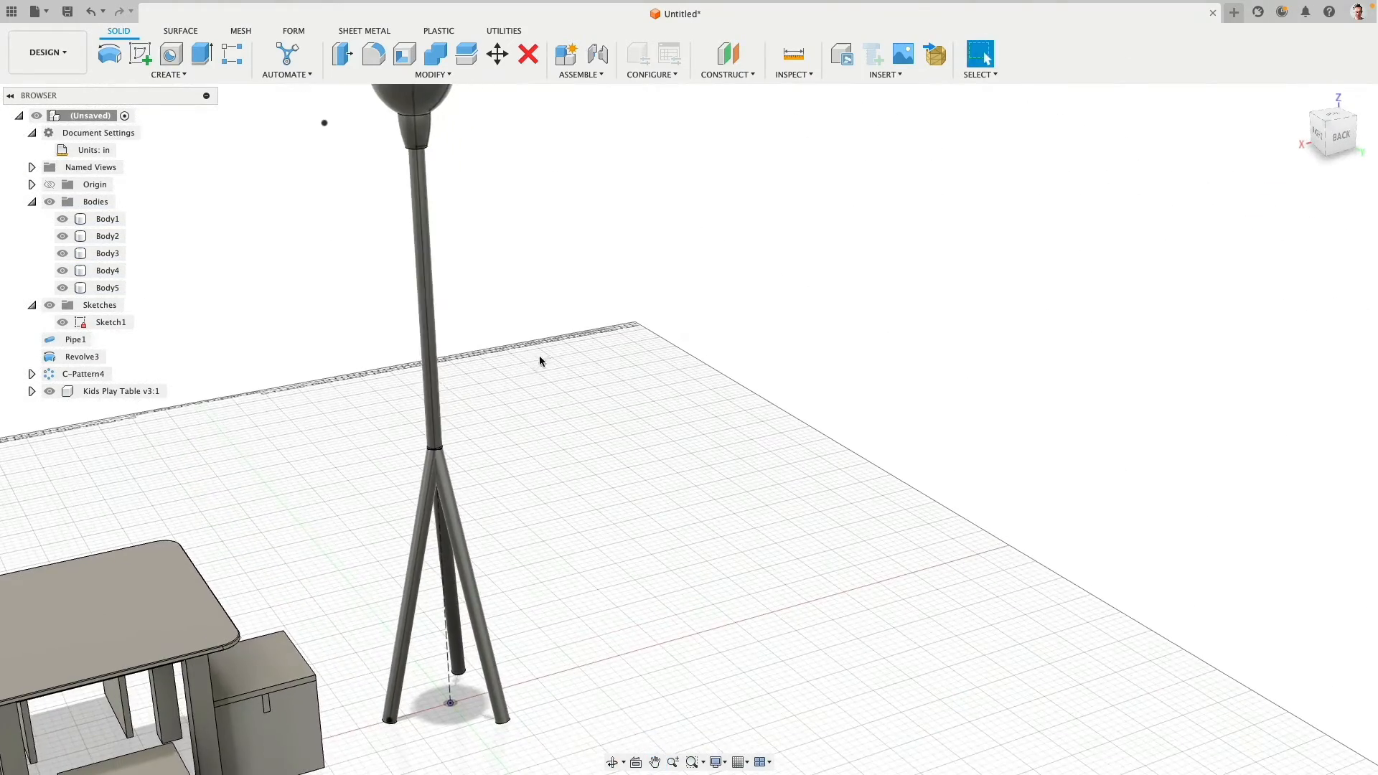
{"action": "scroll", "coordinate": [540, 356], "scroll_direction": "down", "scroll_amount": 3}
{"action": "left_click", "coordinate": [1341, 135]}
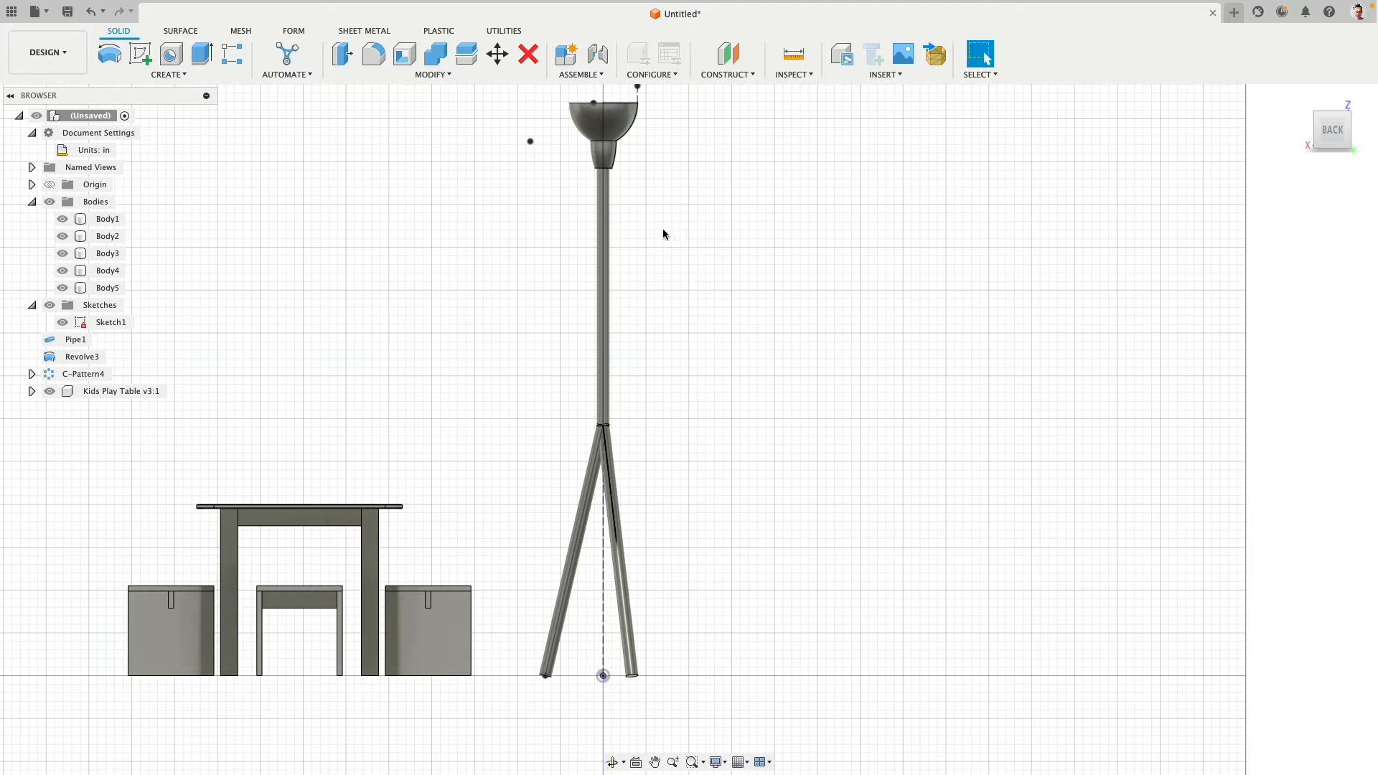
- Copy all five lamp bodies about 20 in along negative X to place a second lamp beside the first
{"action": "left_click", "coordinate": [108, 226]}
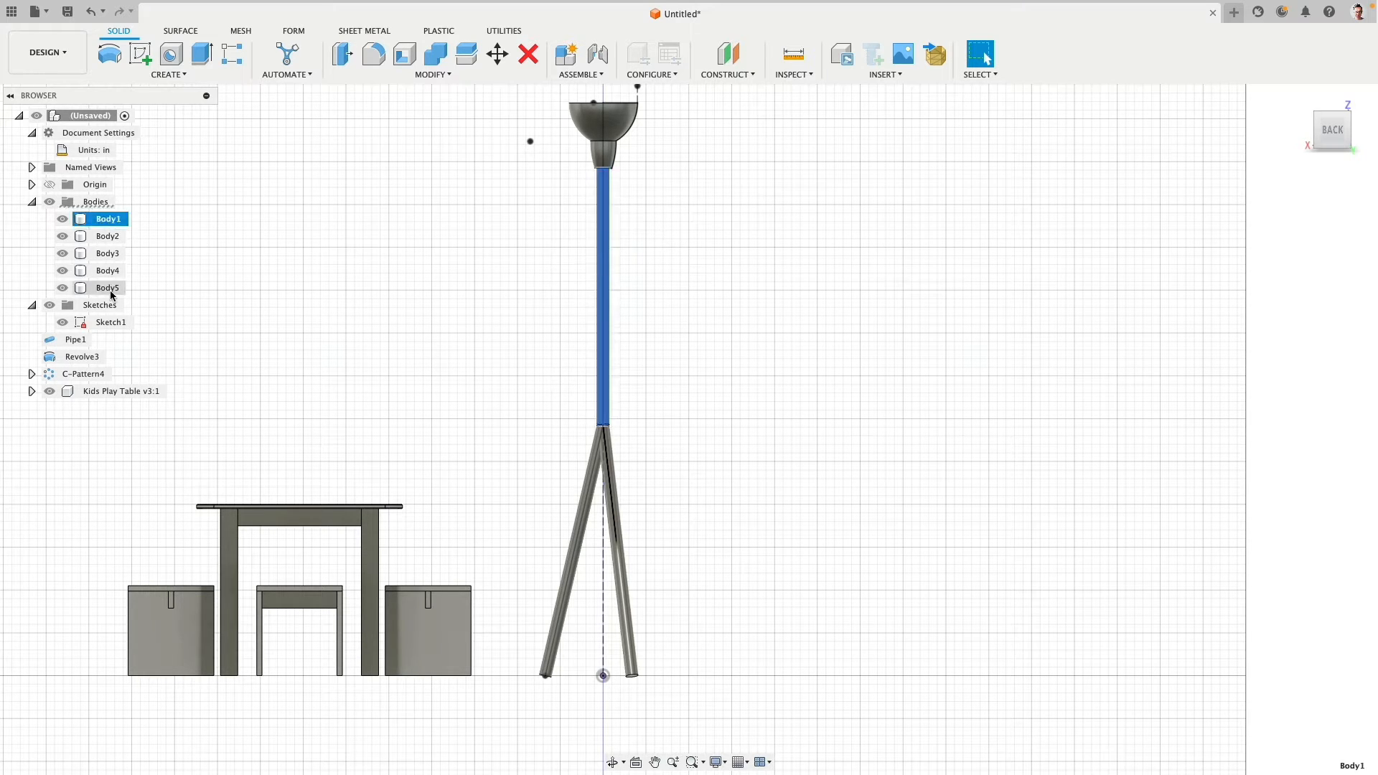
{"action": "left_click", "coordinate": [108, 287], "text": "shift"}
{"action": "middle_click_drag", "start_coordinate": [501, 161], "coordinate": [437, 201]}
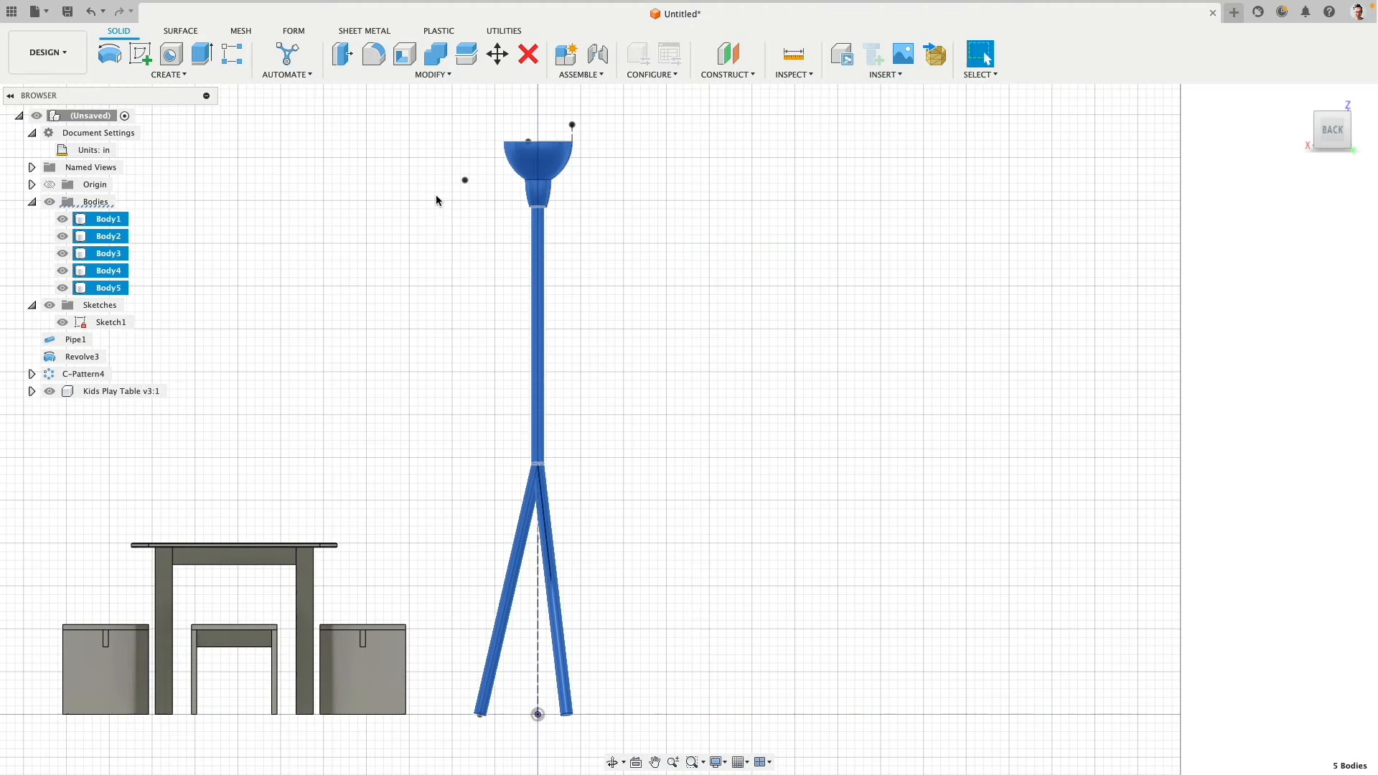
{"action": "left_click", "coordinate": [499, 55]}
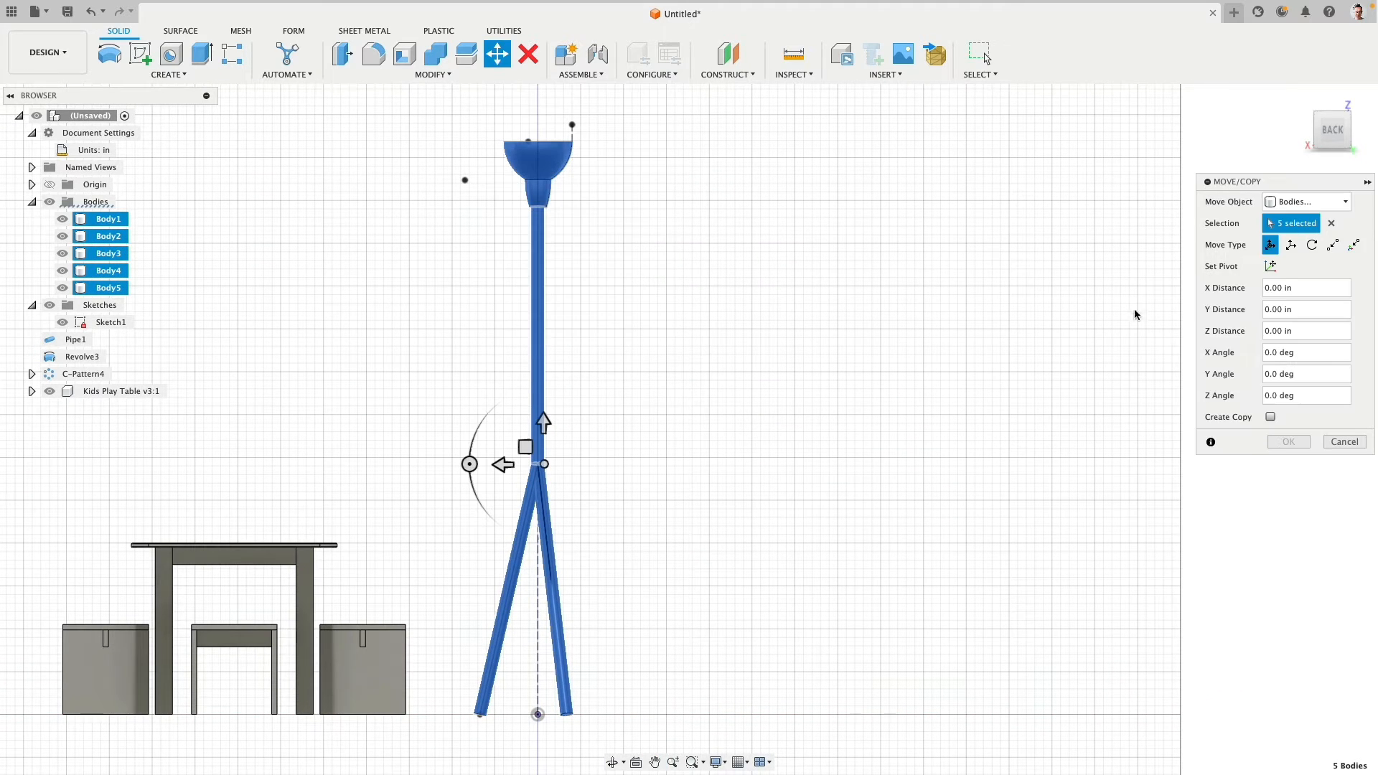
{"action": "left_click", "coordinate": [1270, 417]}
{"action": "left_click_drag", "start_coordinate": [506, 469], "coordinate": [674, 476]}
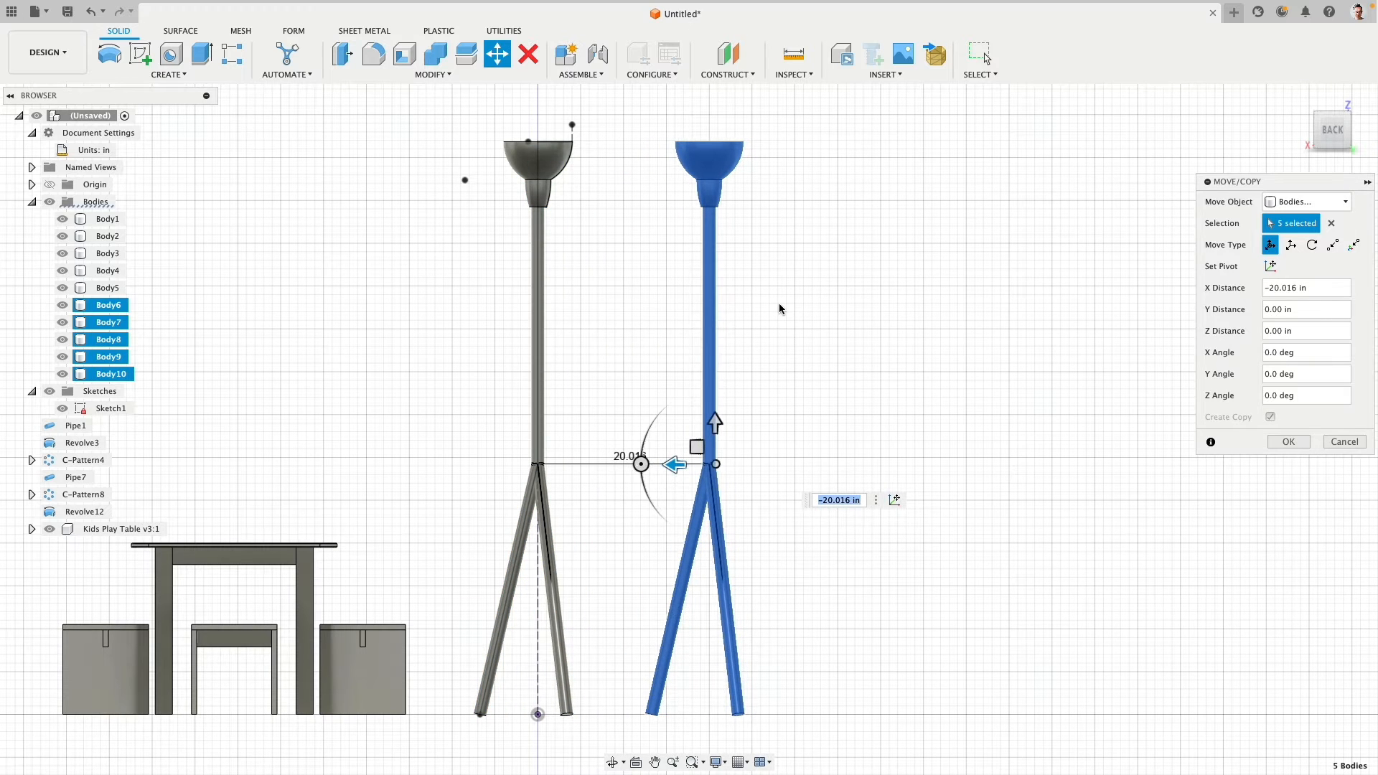
{"action": "left_click", "coordinate": [1287, 443]}
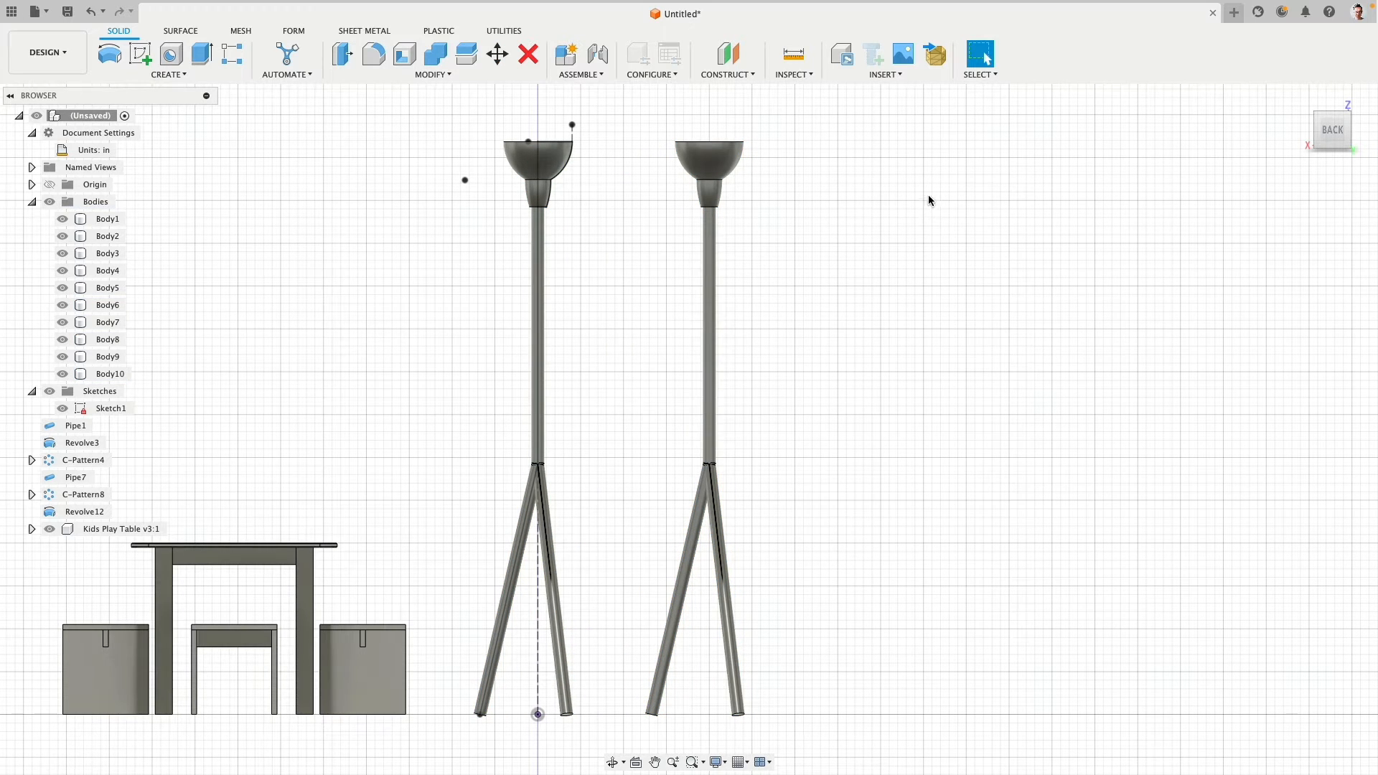
- Limit the selection filters to body faces only, keeping Select Through enabled
{"action": "left_click", "coordinate": [991, 76]}
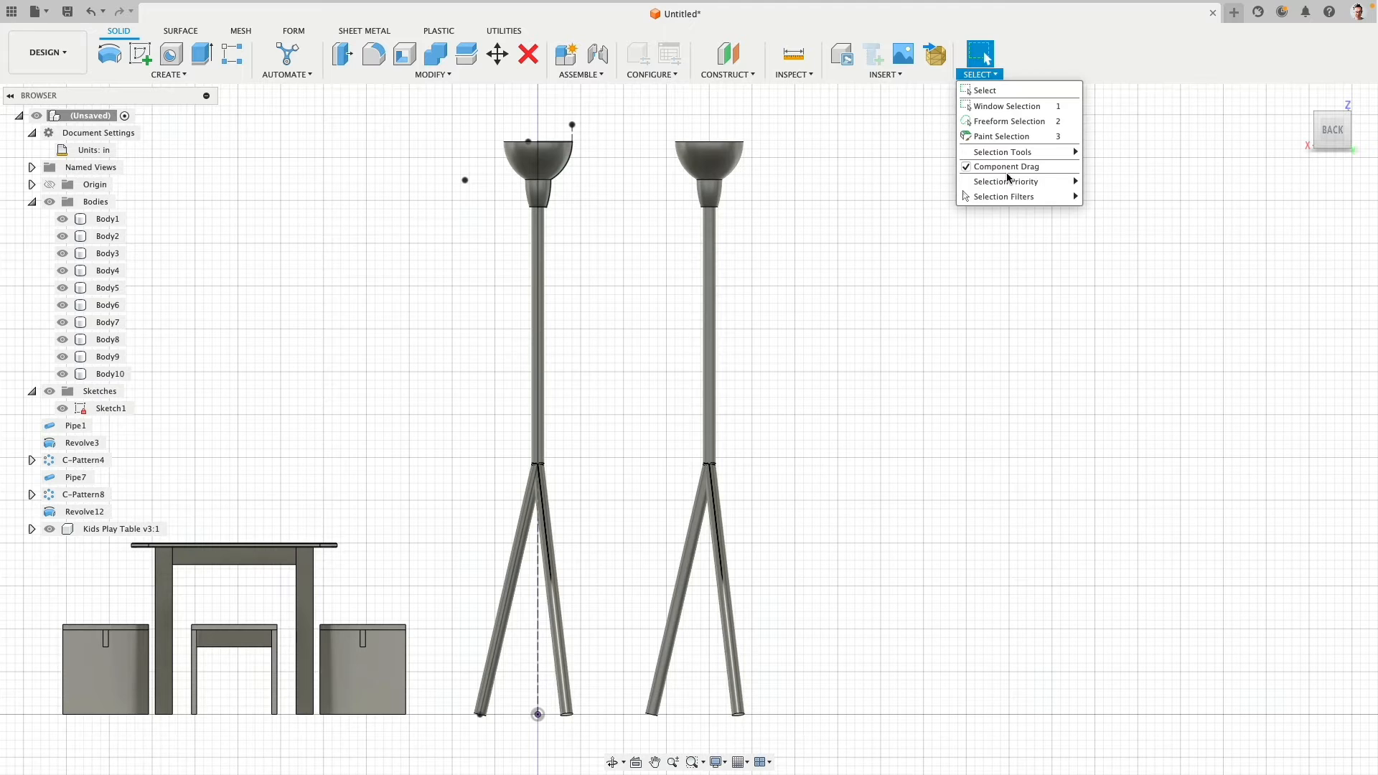
{"action": "mouse_move", "coordinate": [1013, 199]}
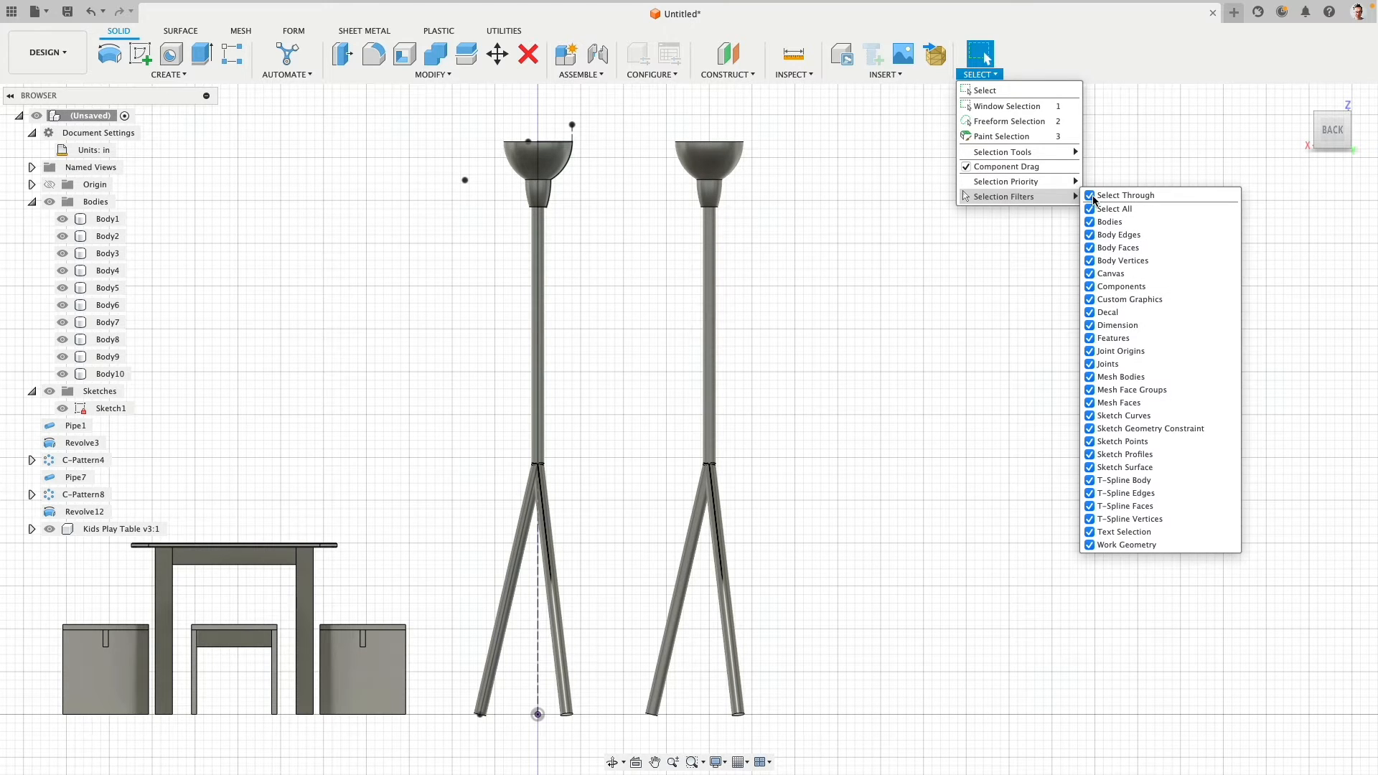
{"action": "left_click", "coordinate": [1094, 209]}
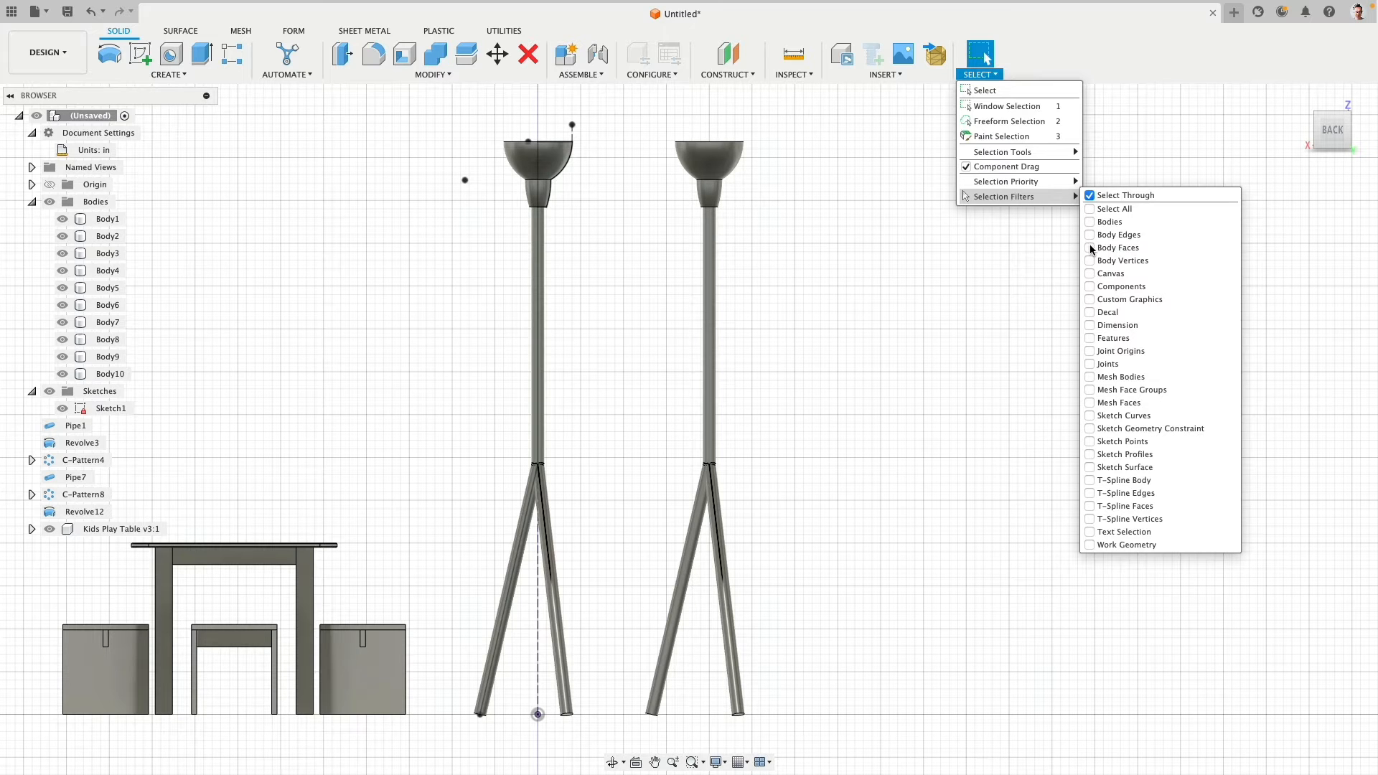
- Shorten the second lamp by moving its shade faces and the stem's upper end face down about 14.24 in
{"action": "left_click_drag", "start_coordinate": [648, 123], "coordinate": [782, 217]}
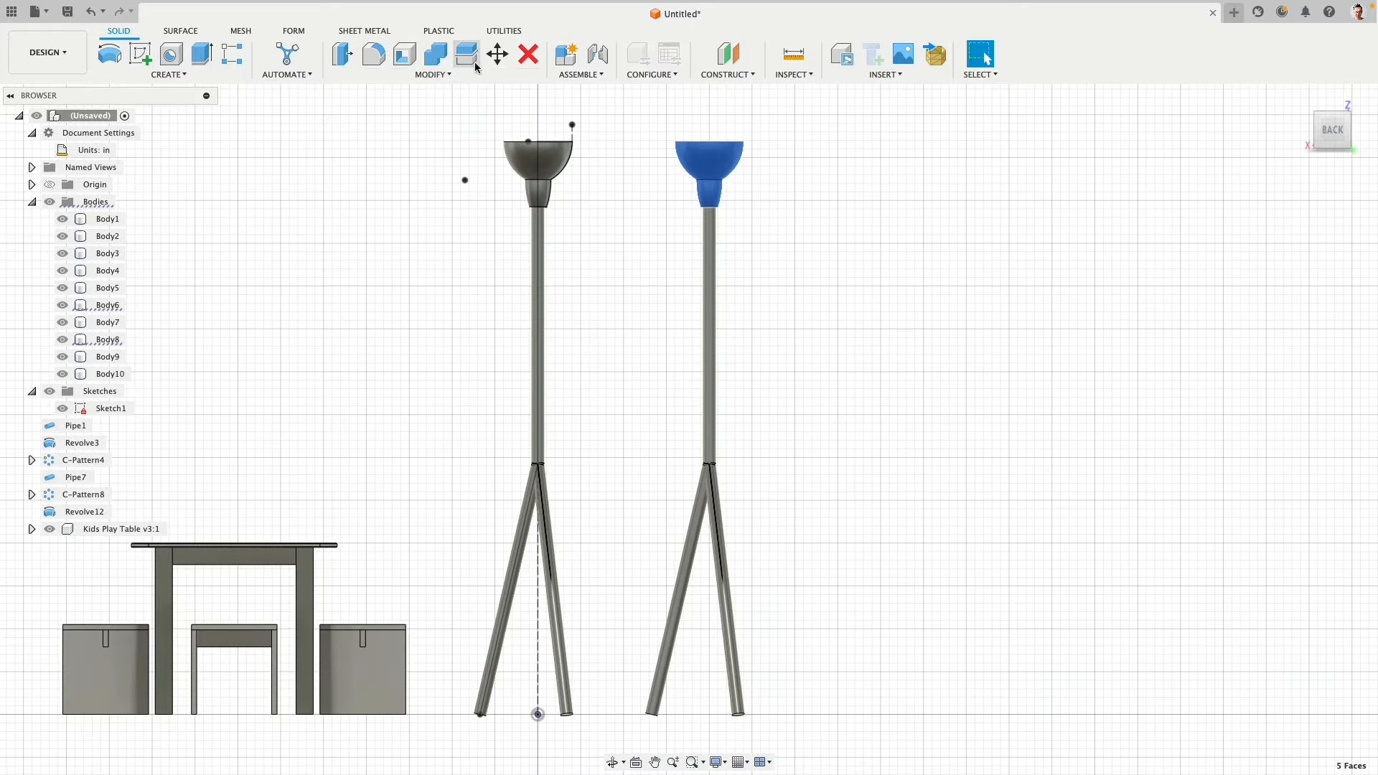
{"action": "left_click", "coordinate": [498, 54]}
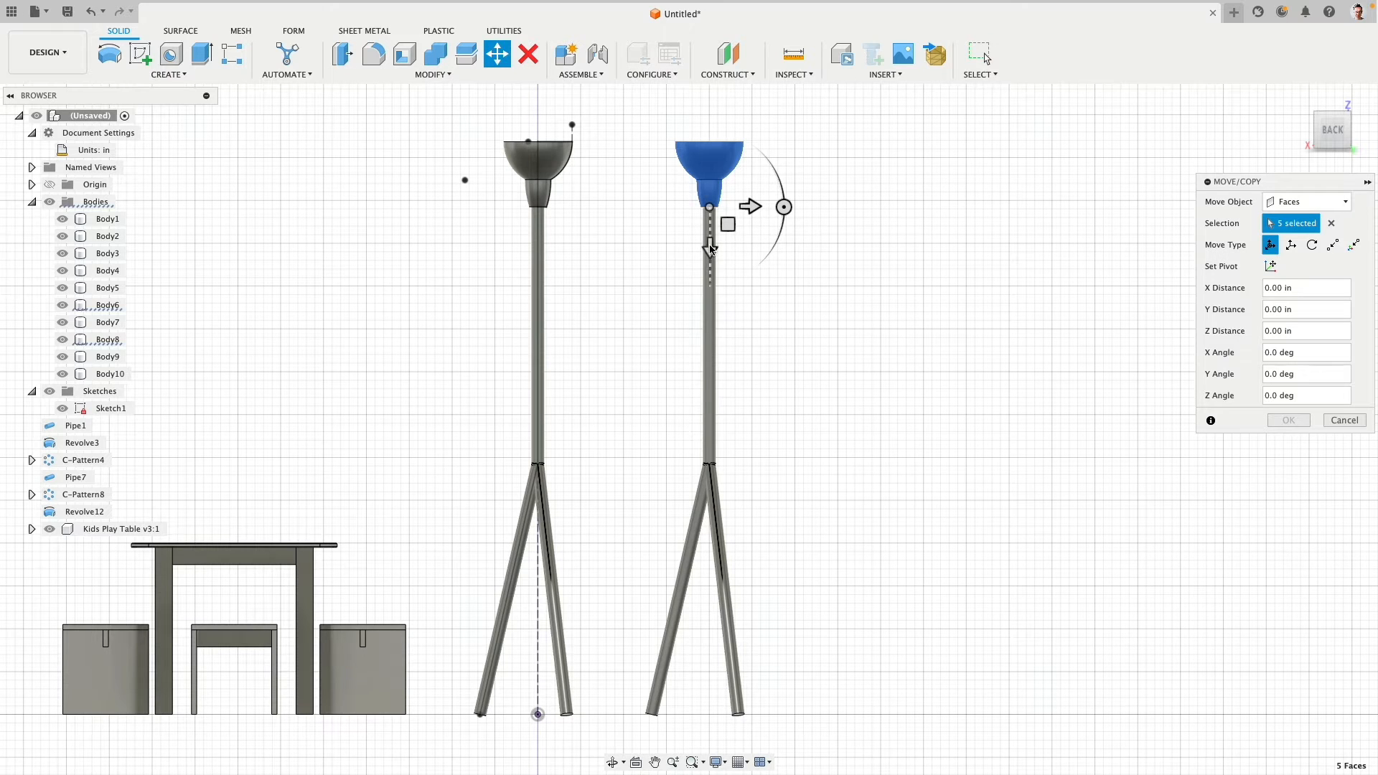
{"action": "left_click_drag", "start_coordinate": [711, 247], "coordinate": [713, 370]}
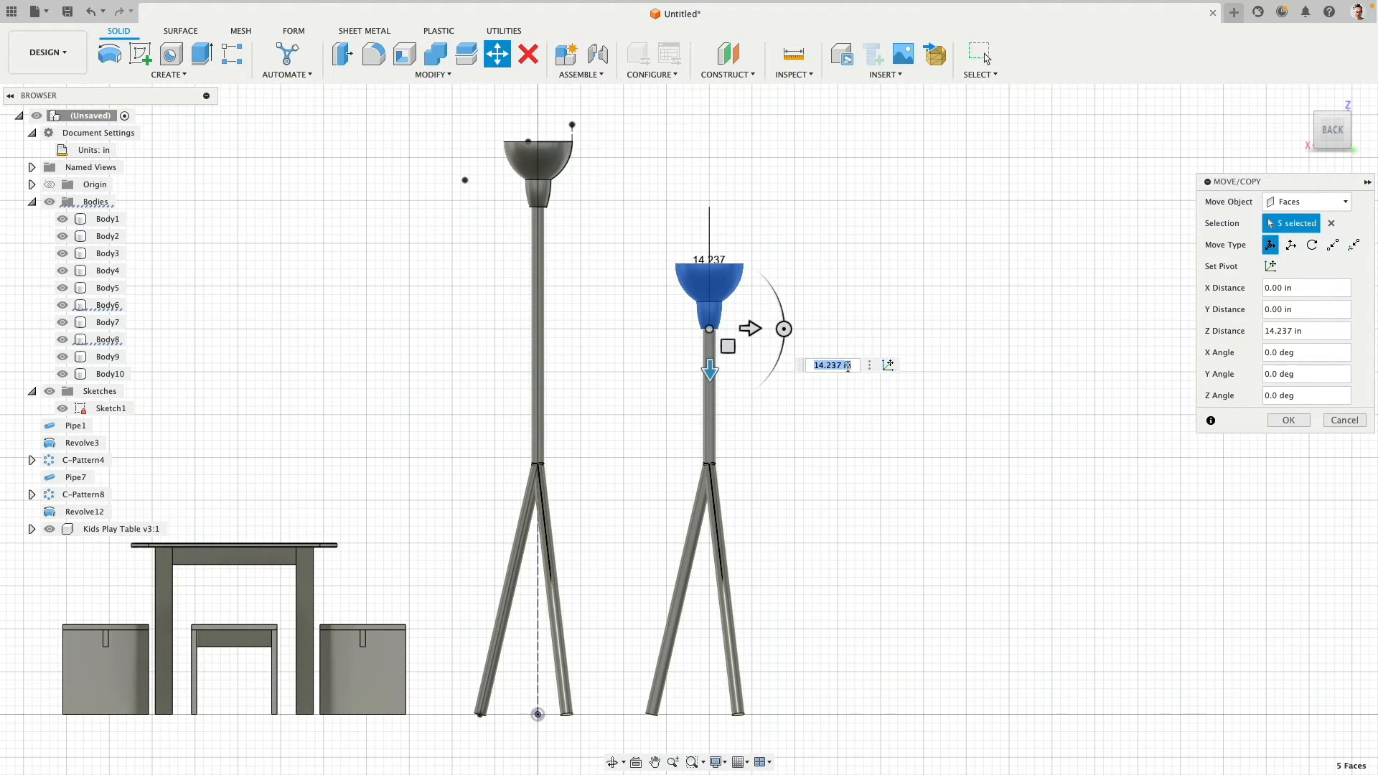
{"action": "left_click", "coordinate": [1266, 422]}
{"action": "middle_click_drag", "start_coordinate": [846, 304], "coordinate": [841, 242]}
{"action": "scroll", "coordinate": [852, 236], "scroll_direction": "down", "scroll_amount": 3}
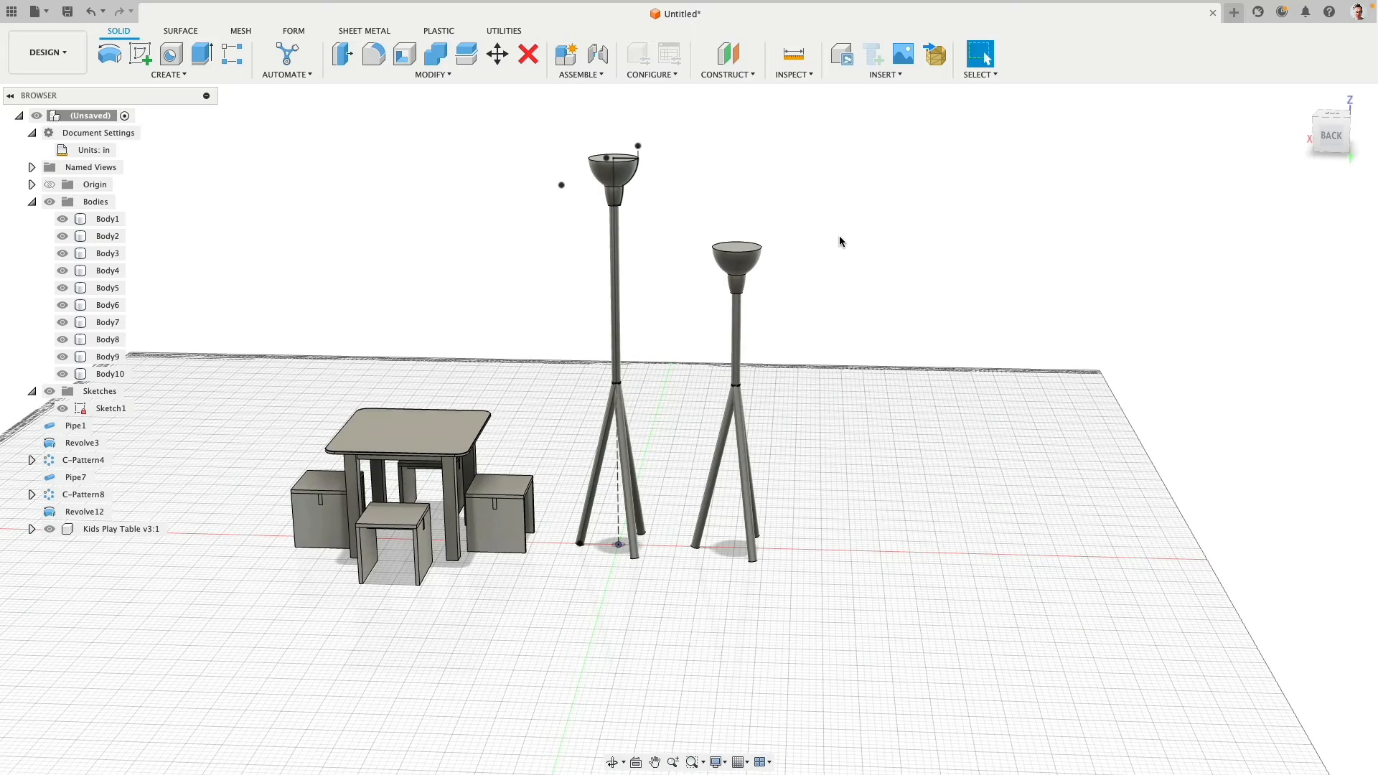
{"action": "left_click", "coordinate": [1323, 147]}
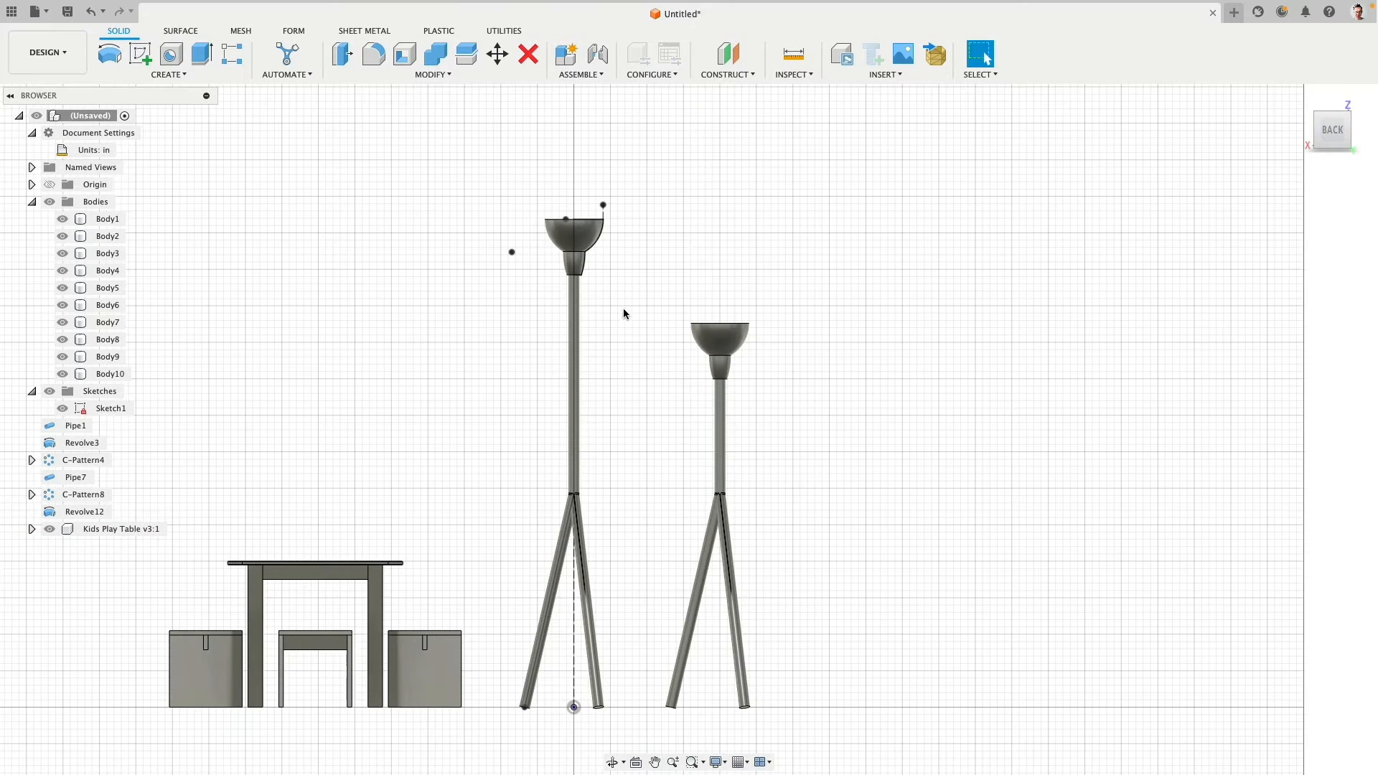
{"action": "left_click_drag", "start_coordinate": [640, 289], "coordinate": [828, 735]}
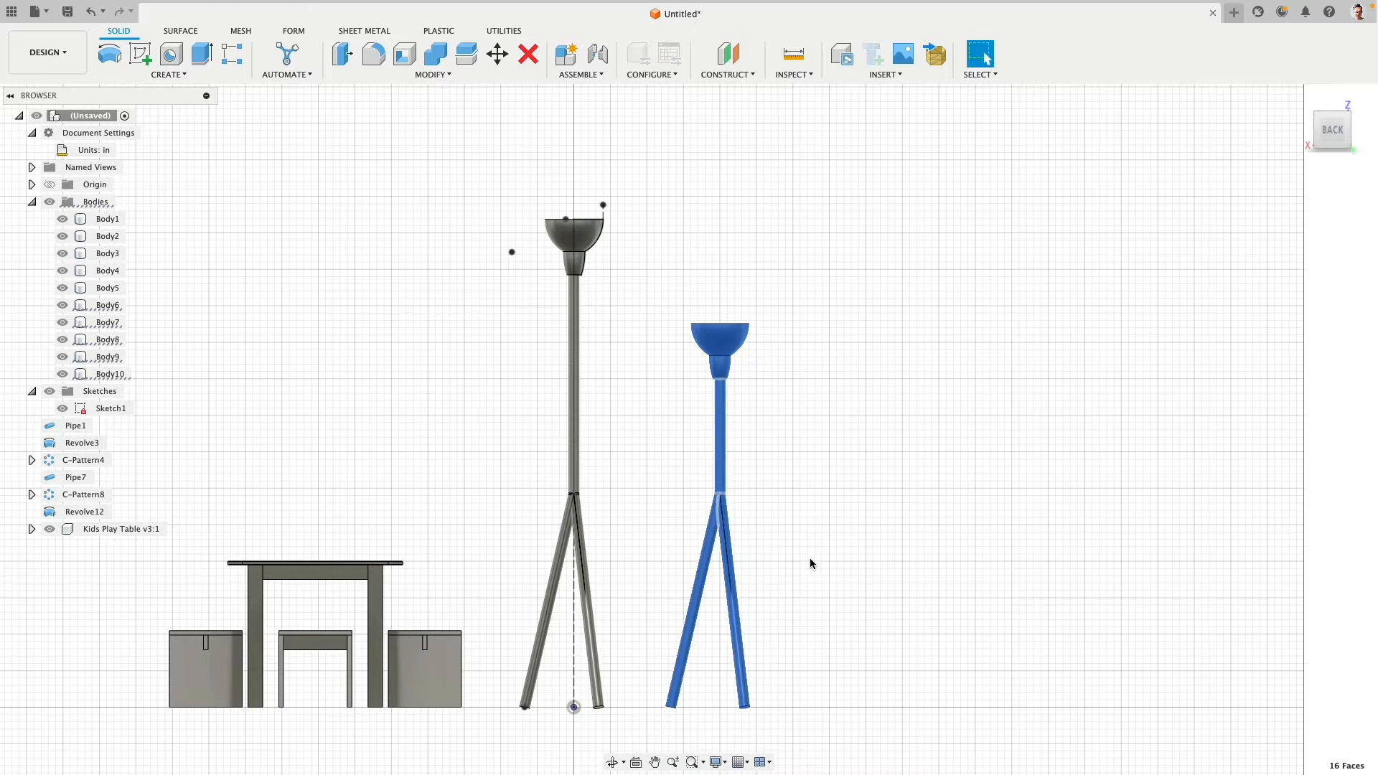
{"action": "middle_click_drag", "start_coordinate": [809, 560], "coordinate": [709, 465]}
{"action": "left_click", "coordinate": [498, 54]}
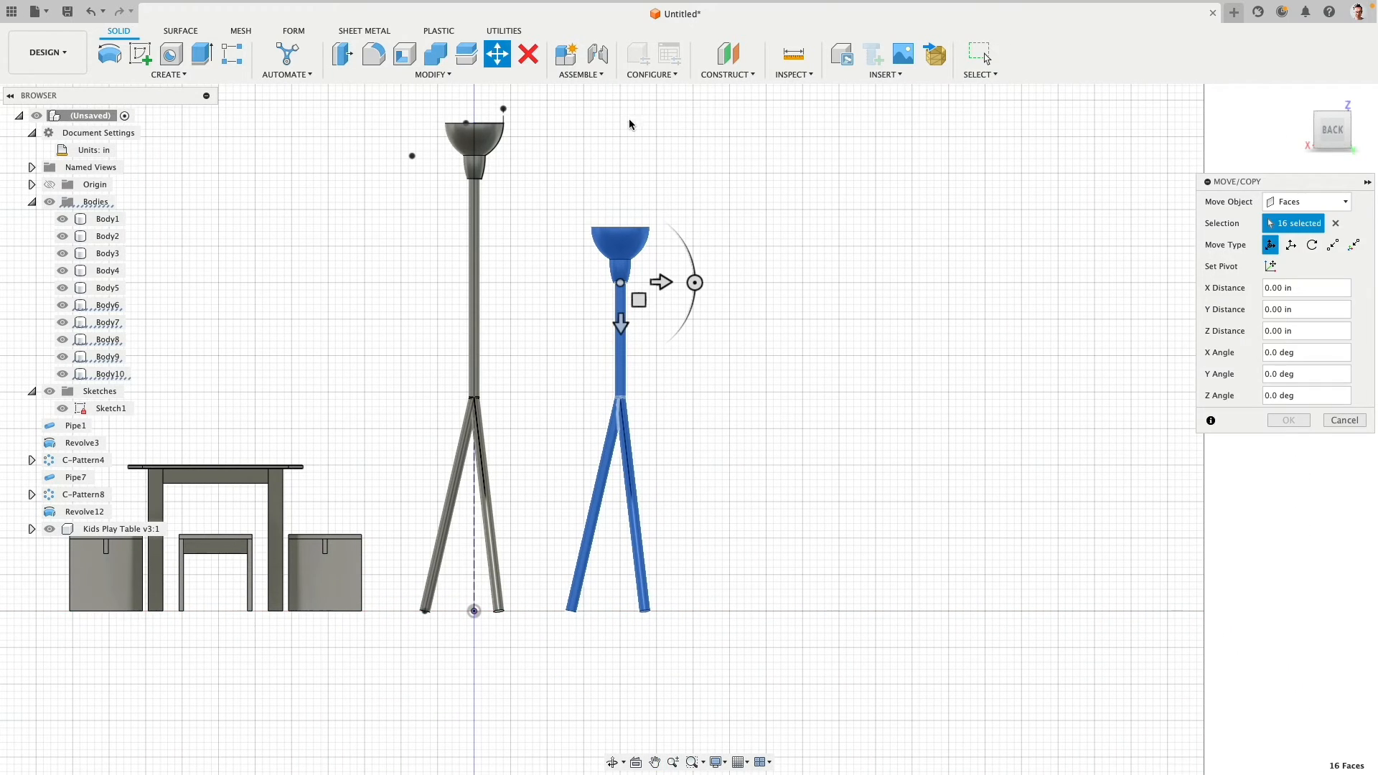
{"action": "left_click", "coordinate": [1316, 205]}
{"action": "left_click", "coordinate": [1317, 233]}
{"action": "left_click", "coordinate": [641, 260]}
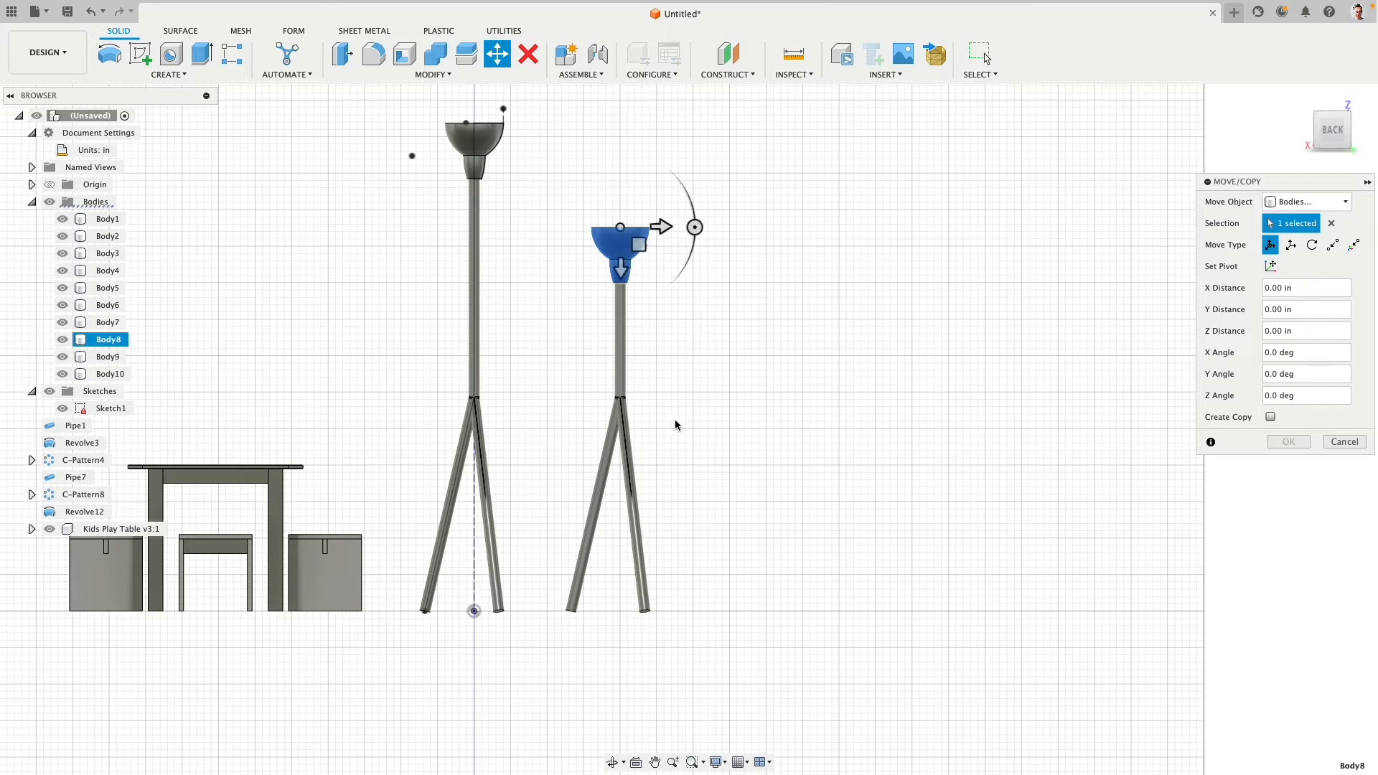
{"action": "left_click", "coordinate": [1339, 442]}
- Re-enable all object types in the selection filters
{"action": "left_click", "coordinate": [982, 72]}
{"action": "mouse_move", "coordinate": [1023, 198]}
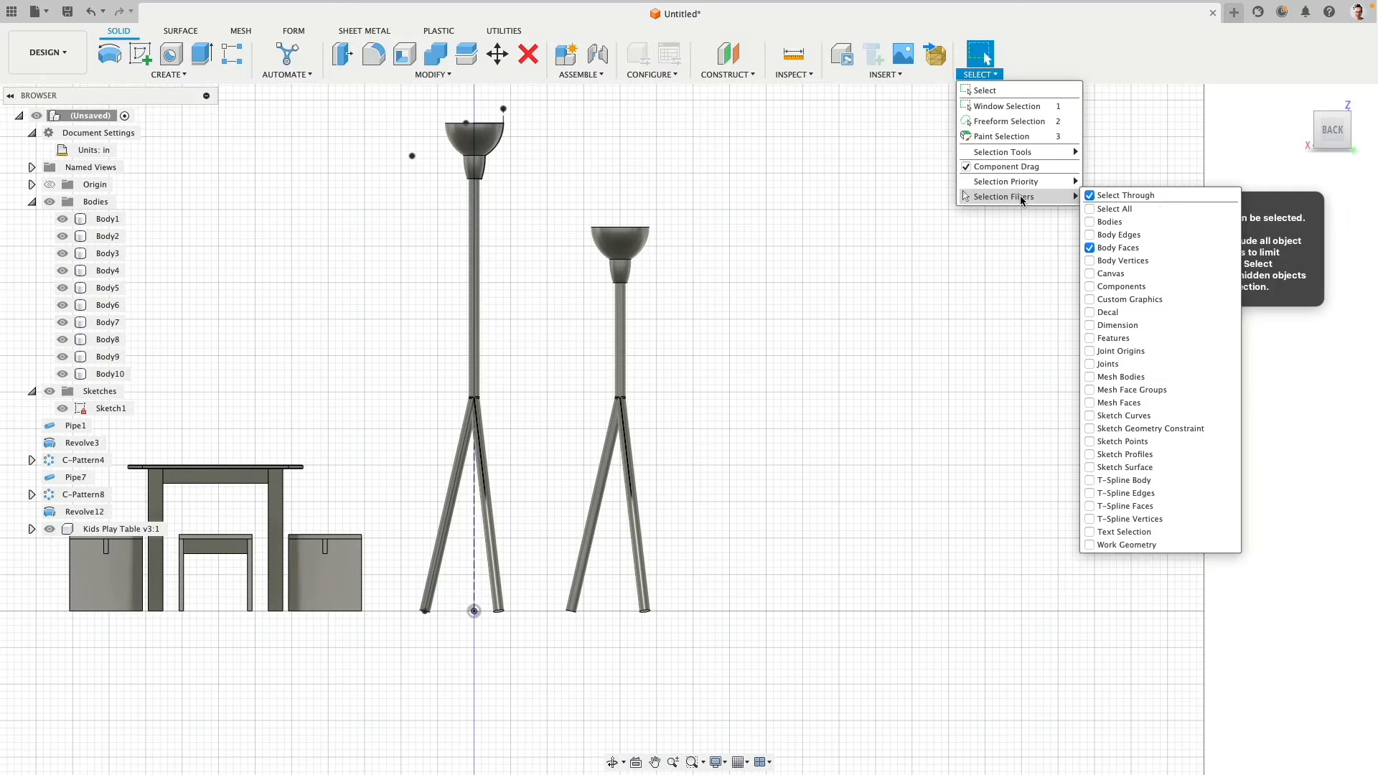
{"action": "left_click", "coordinate": [1089, 209]}
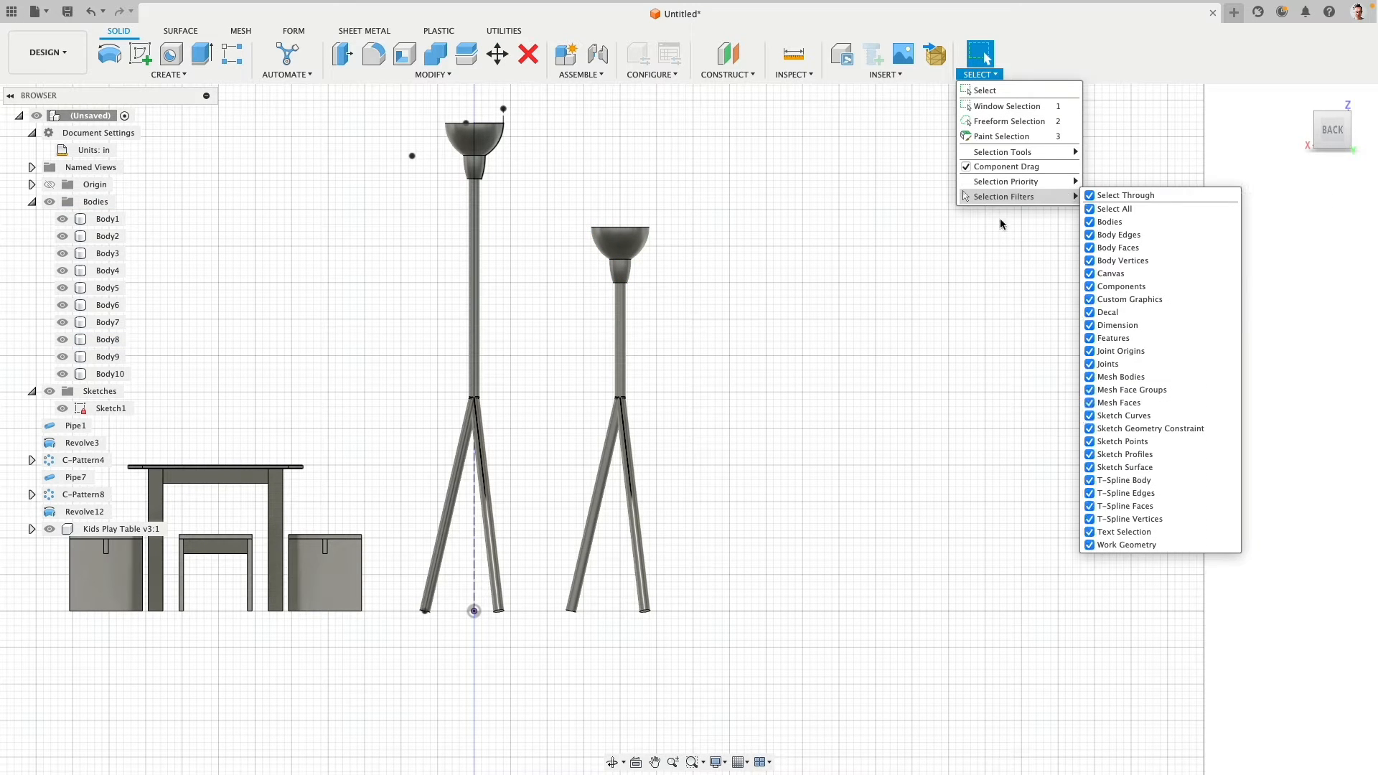
- Copy the five bodies of the shortened lamp about 19.86 in along negative X to create a third lamp
{"action": "left_click", "coordinate": [492, 57]}
{"action": "left_click_drag", "start_coordinate": [760, 164], "coordinate": [523, 649]}
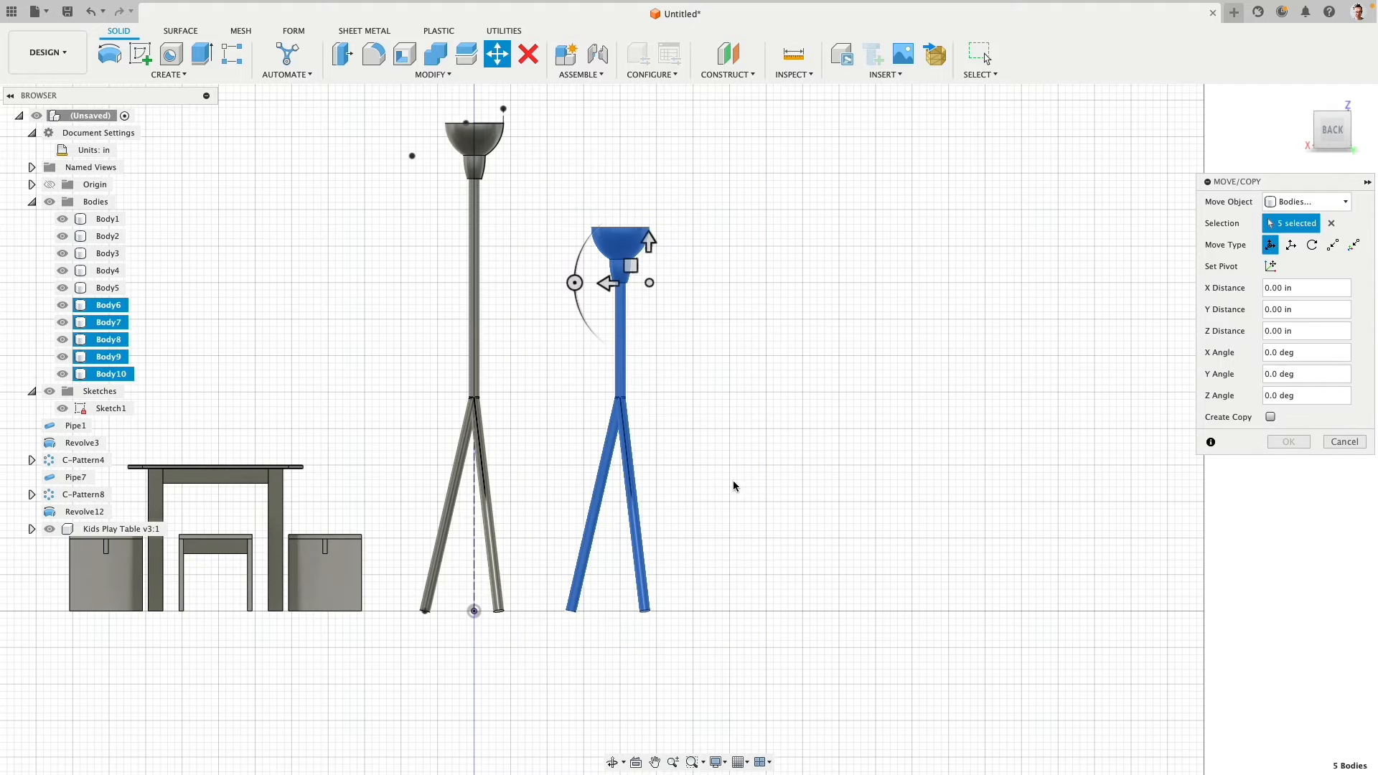
{"action": "left_click", "coordinate": [1272, 417]}
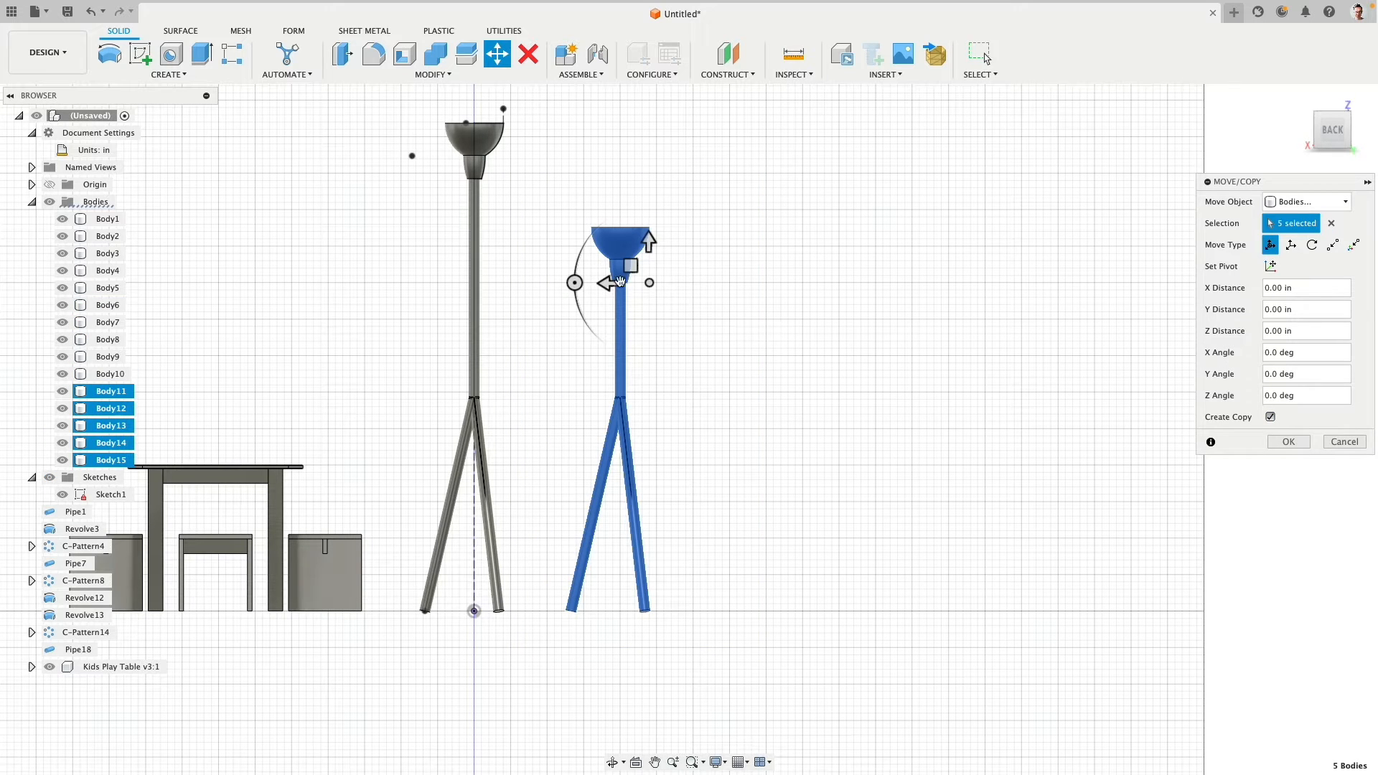
{"action": "left_click_drag", "start_coordinate": [620, 282], "coordinate": [765, 283]}
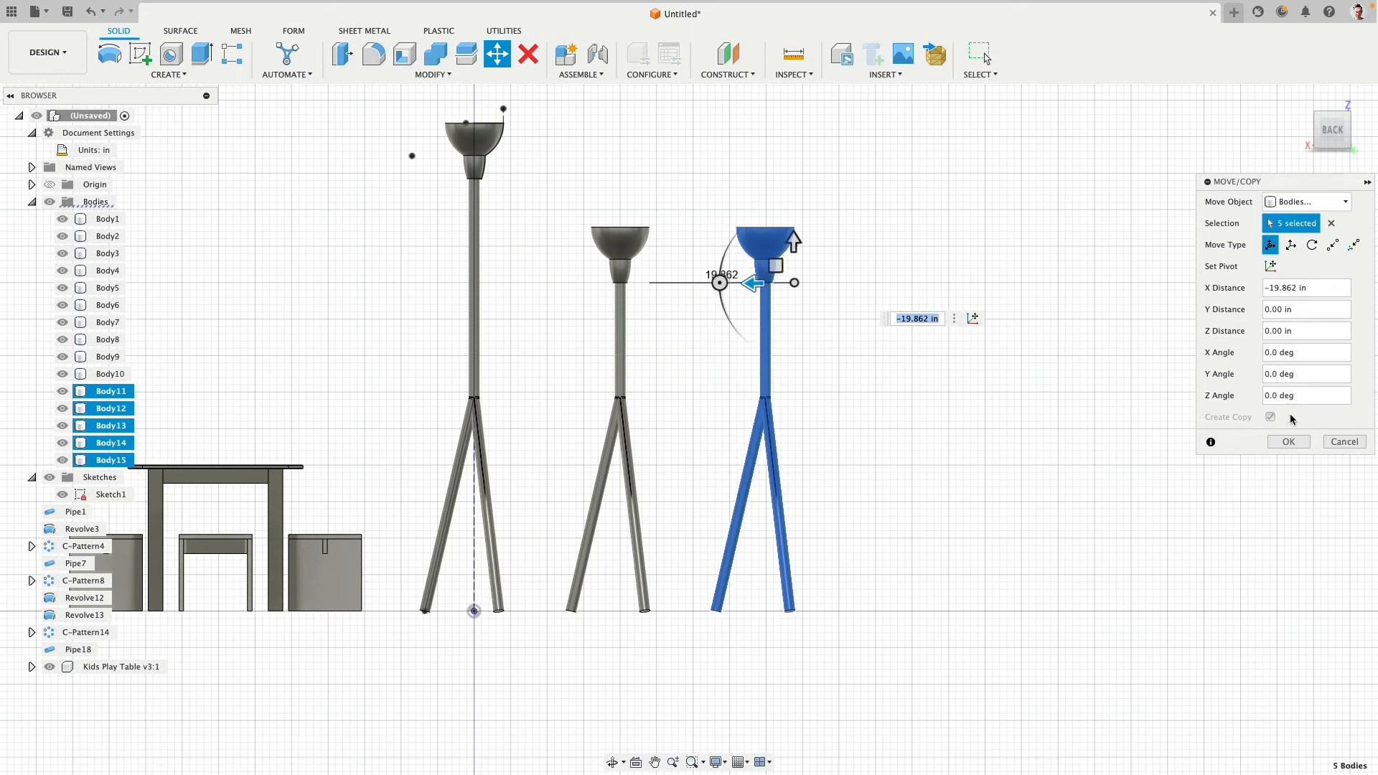
{"action": "left_click", "coordinate": [1295, 439]}
- Try deleting one leg body of the third lamp, and undo the deletion
{"action": "middle_click_drag", "start_coordinate": [872, 512], "coordinate": [691, 585], "text": "shift"}
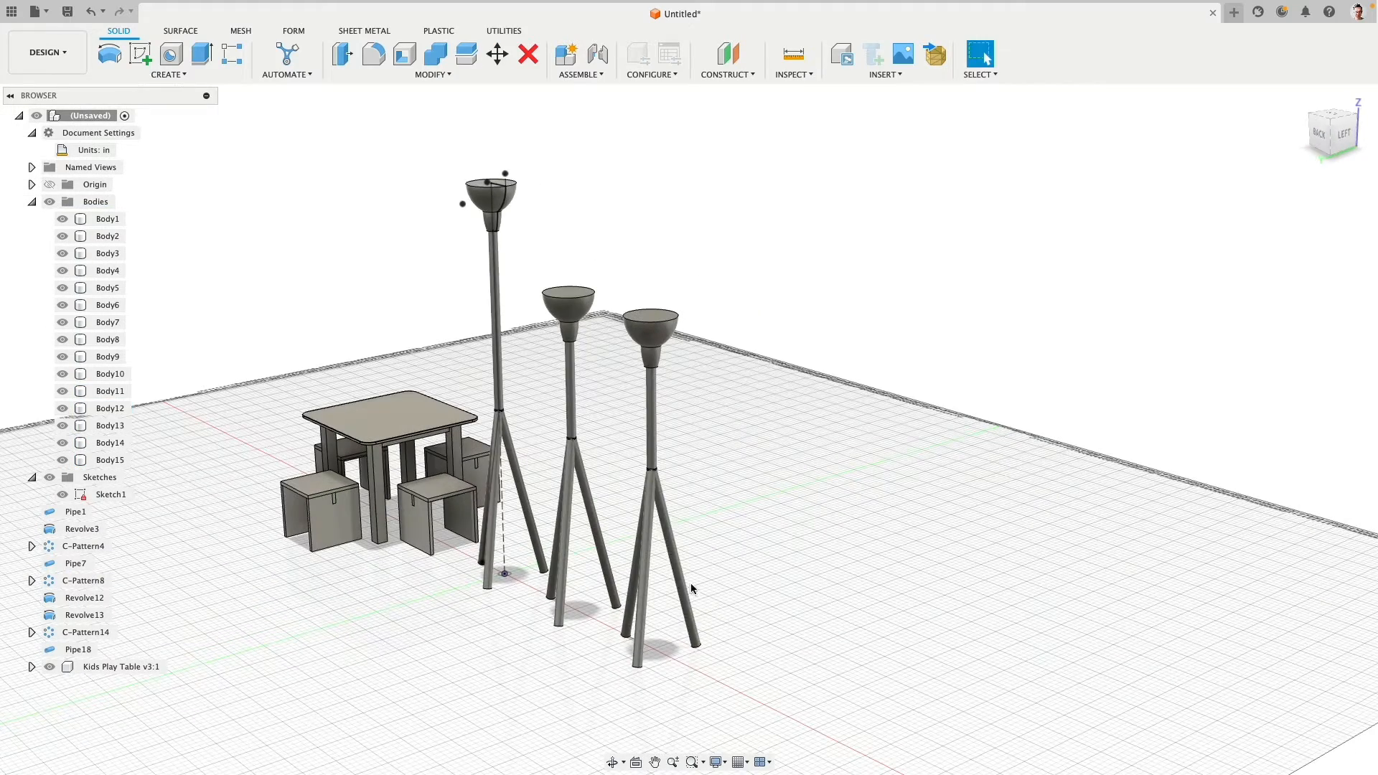
{"action": "left_click", "coordinate": [683, 590]}
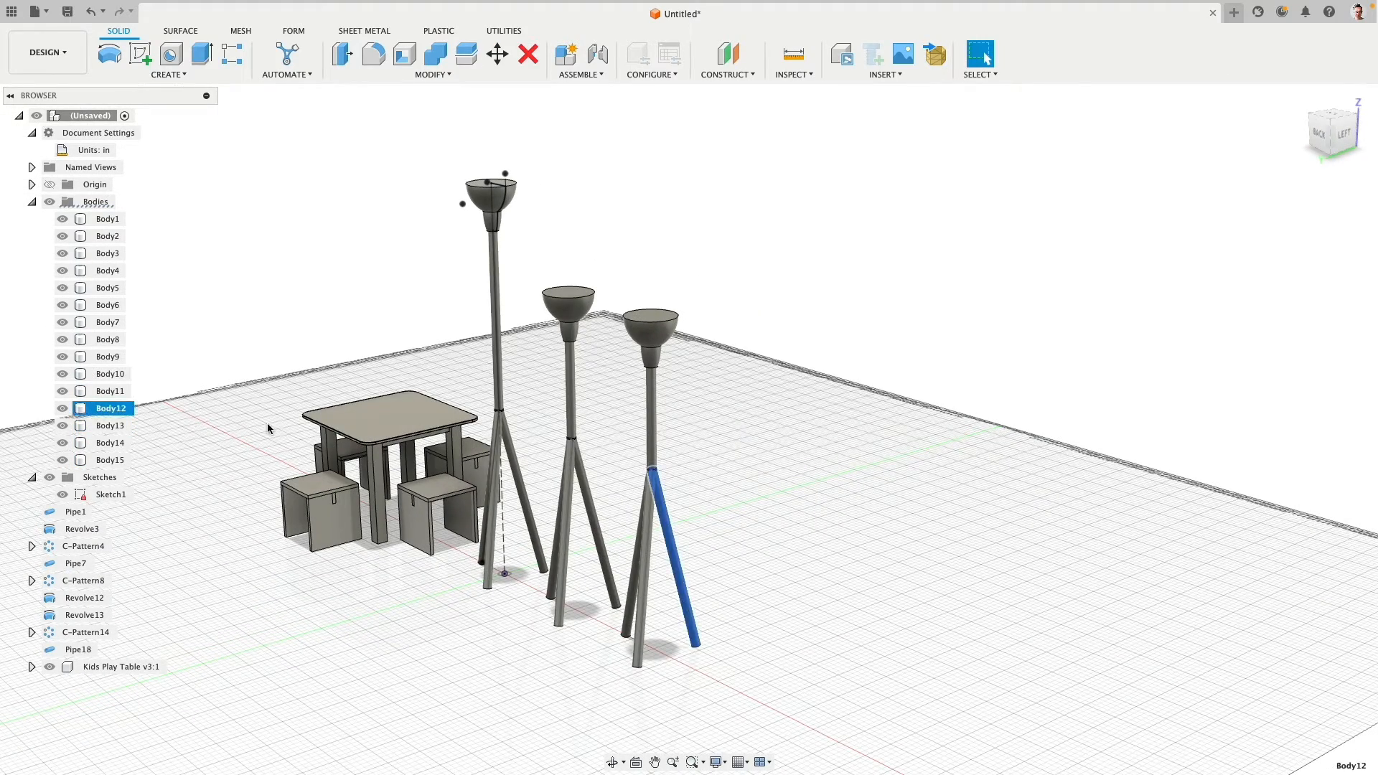
{"action": "key", "text": "Delete"}
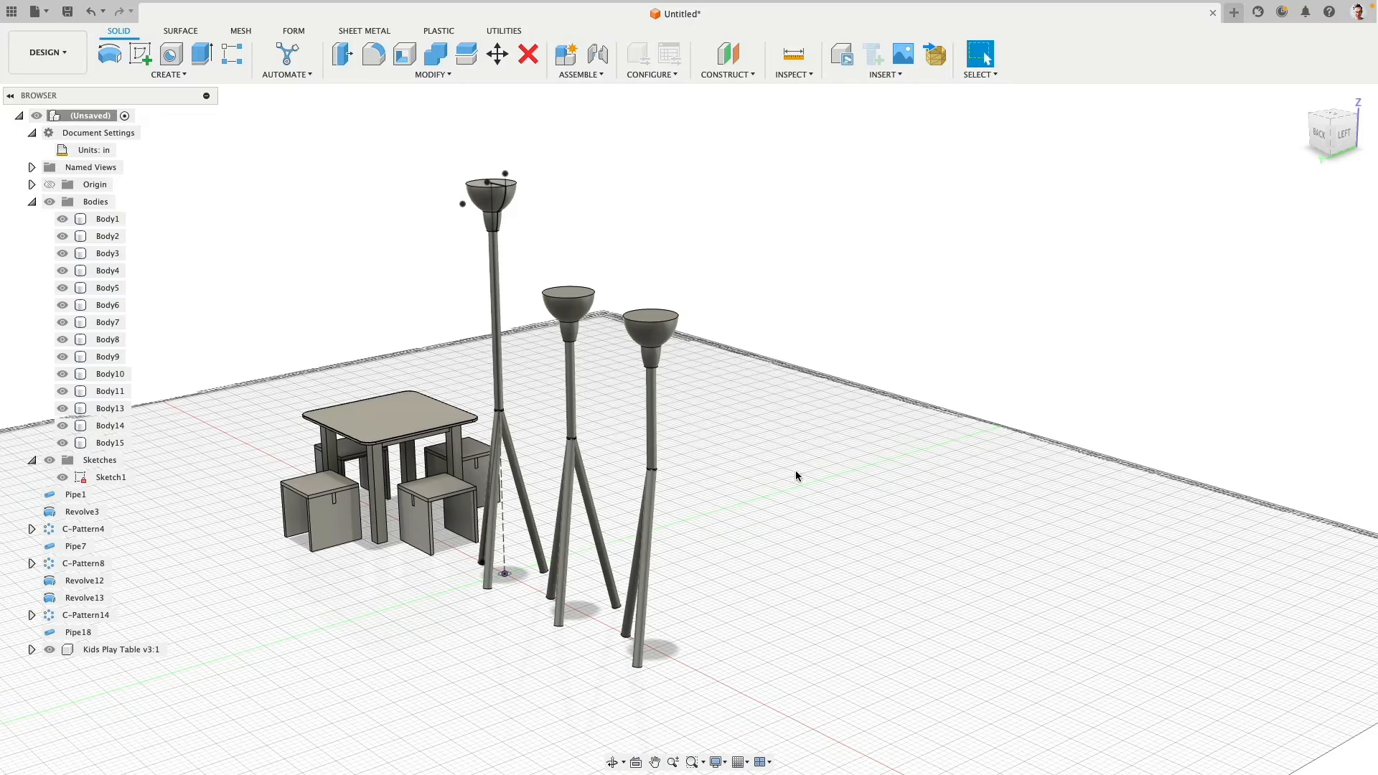
{"action": "key", "text": "super+z"}
- Shorten the three legs of the third lamp by offsetting their bottom end faces about -10.009 in
{"action": "middle_click_drag", "start_coordinate": [796, 476], "coordinate": [721, 464], "text": "shift"}
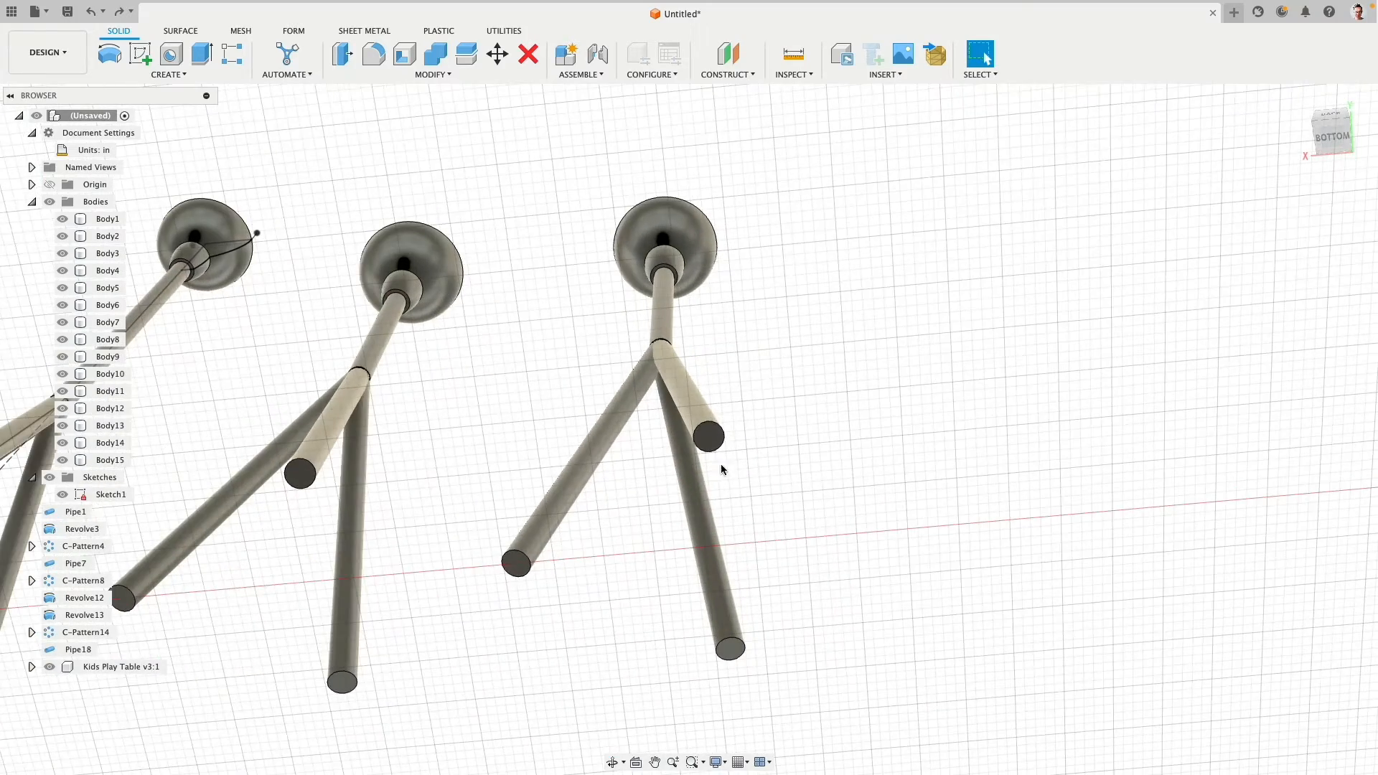
{"action": "left_click", "coordinate": [709, 438]}
{"action": "left_click", "coordinate": [516, 565], "text": "shift"}
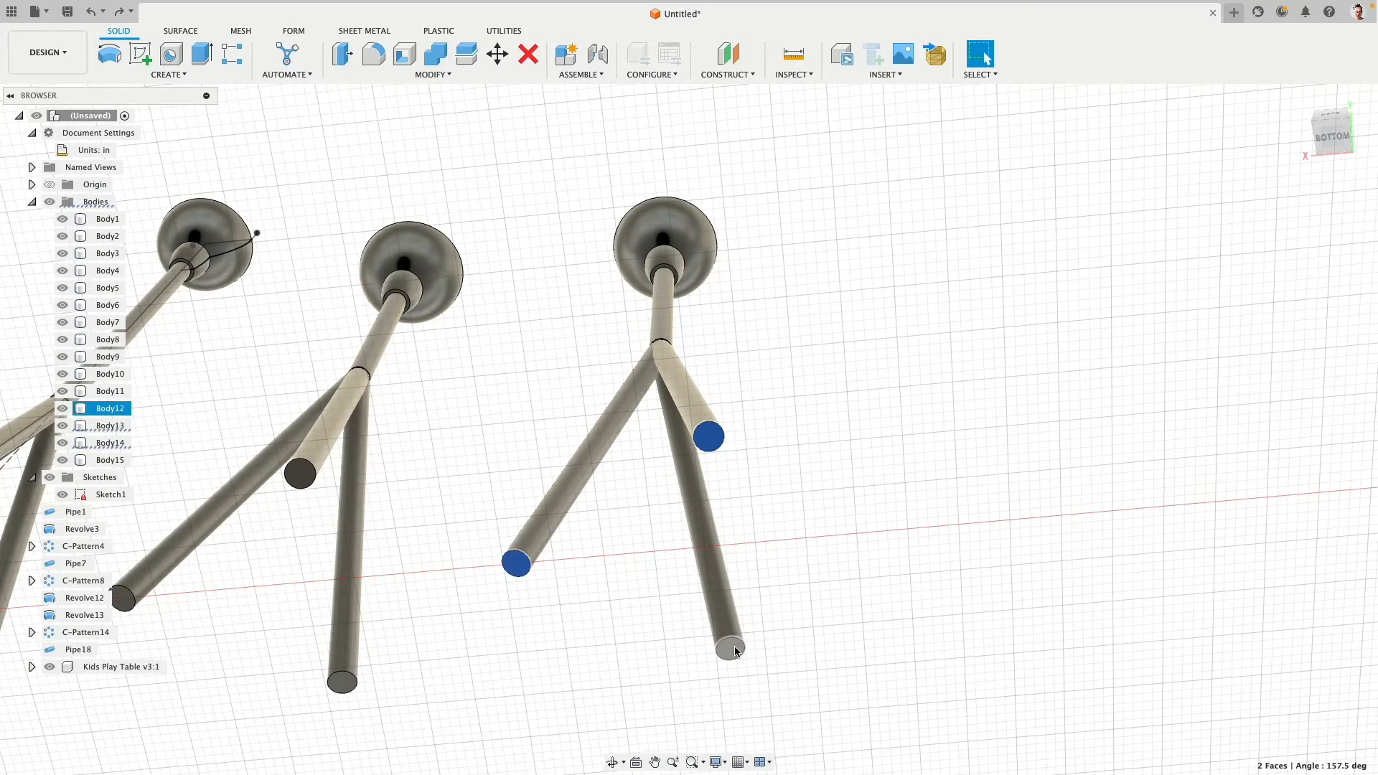
{"action": "left_click", "coordinate": [736, 651], "text": "shift"}
{"action": "middle_click_drag", "start_coordinate": [735, 651], "coordinate": [640, 117], "text": "shift"}
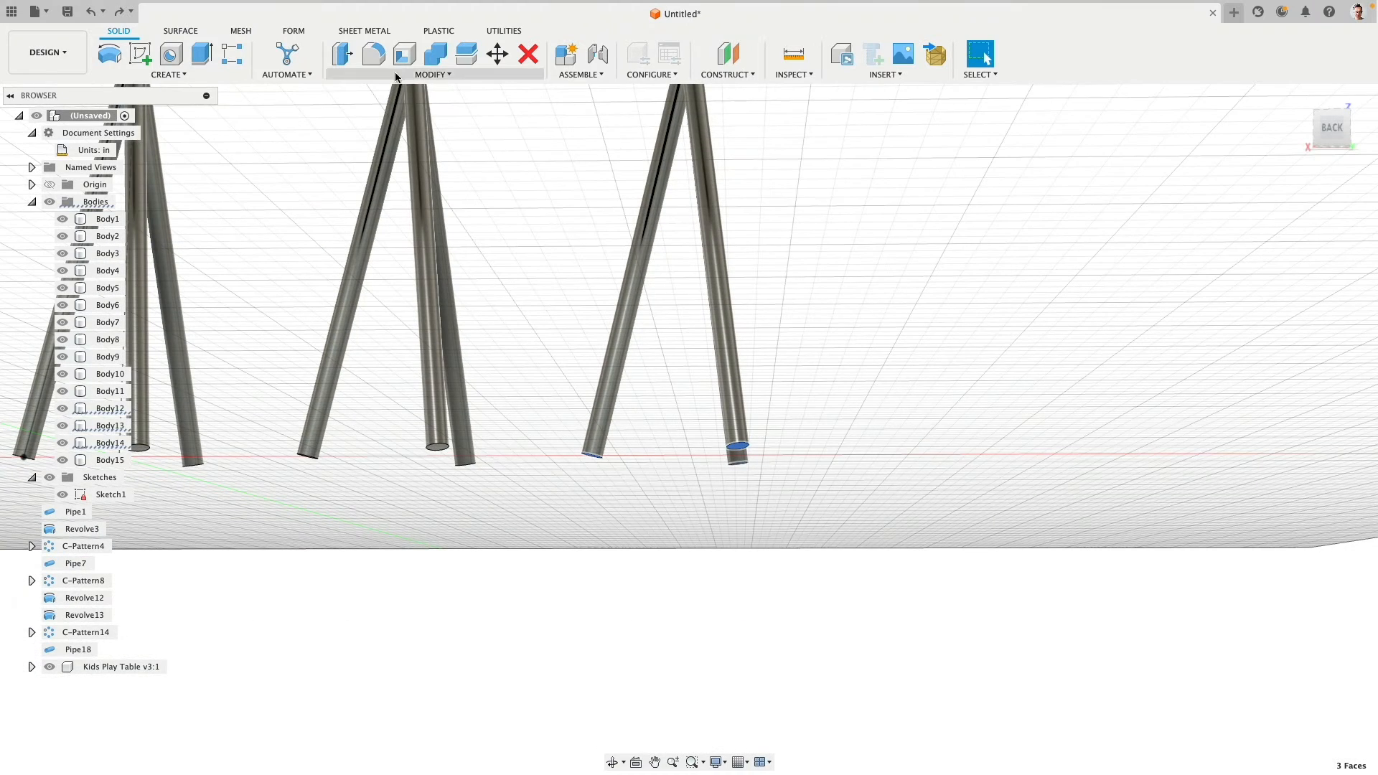
{"action": "left_click", "coordinate": [342, 60]}
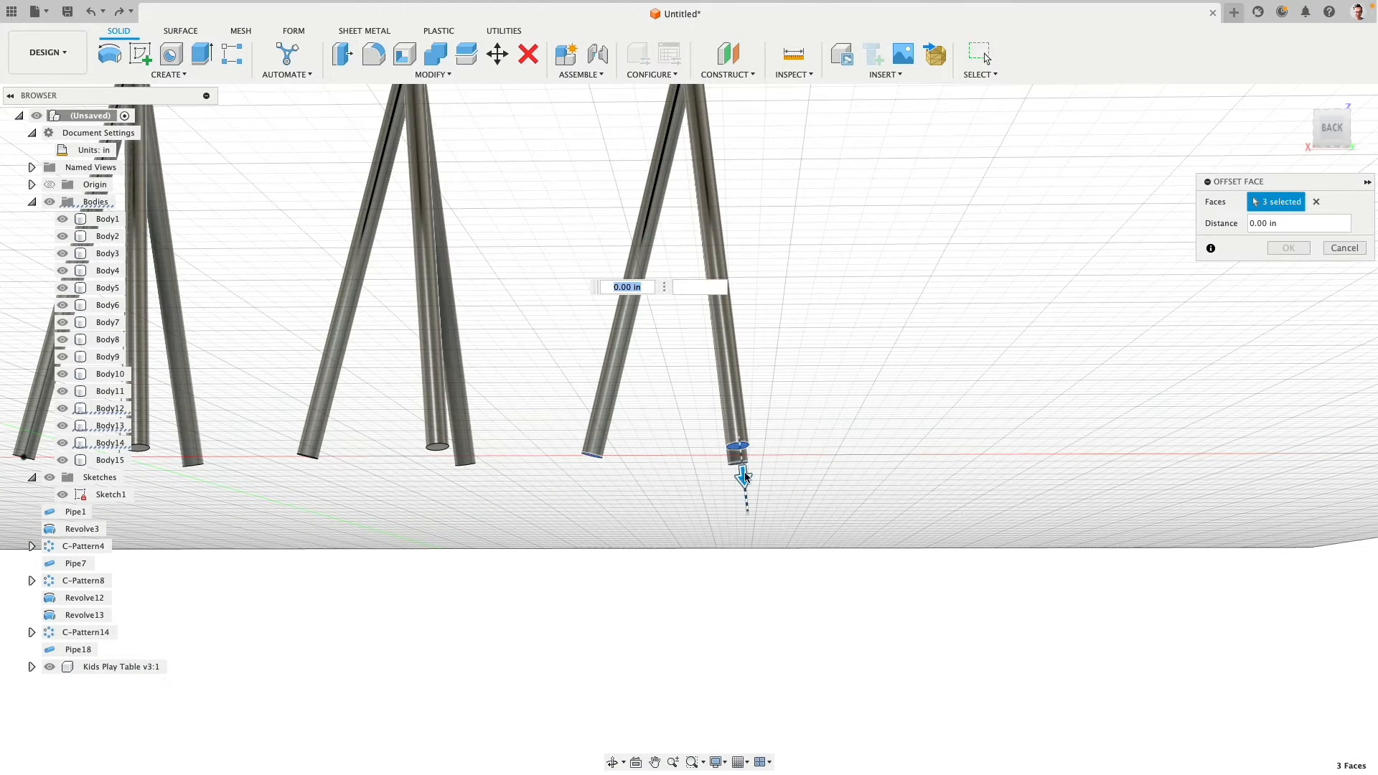
{"action": "left_click_drag", "start_coordinate": [747, 487], "coordinate": [742, 336]}
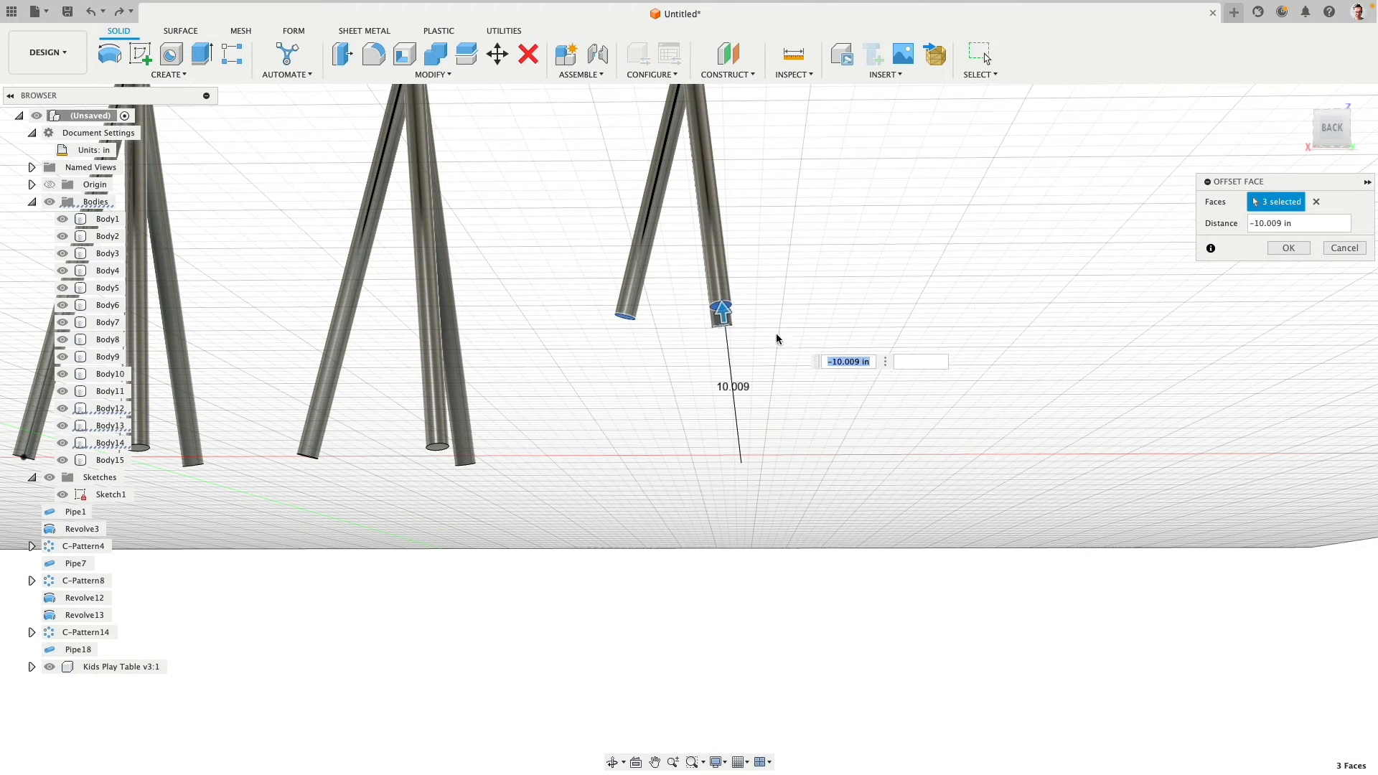
{"action": "left_click", "coordinate": [1284, 248]}
- Move the five bodies of the third lamp straight down along Z until its shortened legs rest on the floor
{"action": "scroll", "coordinate": [868, 367], "scroll_direction": "down", "scroll_amount": 4}
{"action": "scroll", "coordinate": [868, 371], "scroll_direction": "down", "scroll_amount": 3}
{"action": "left_click", "coordinate": [1332, 127]}
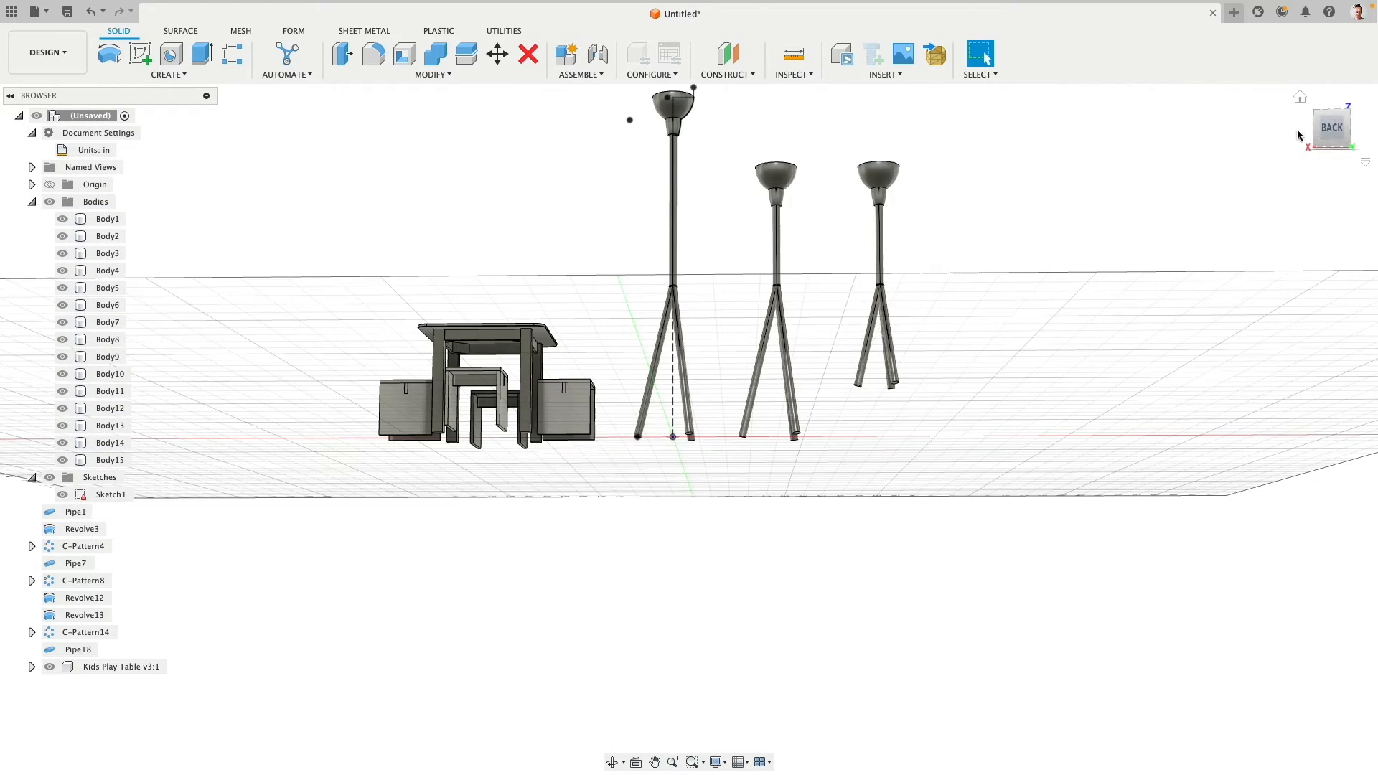
{"action": "left_click", "coordinate": [497, 54]}
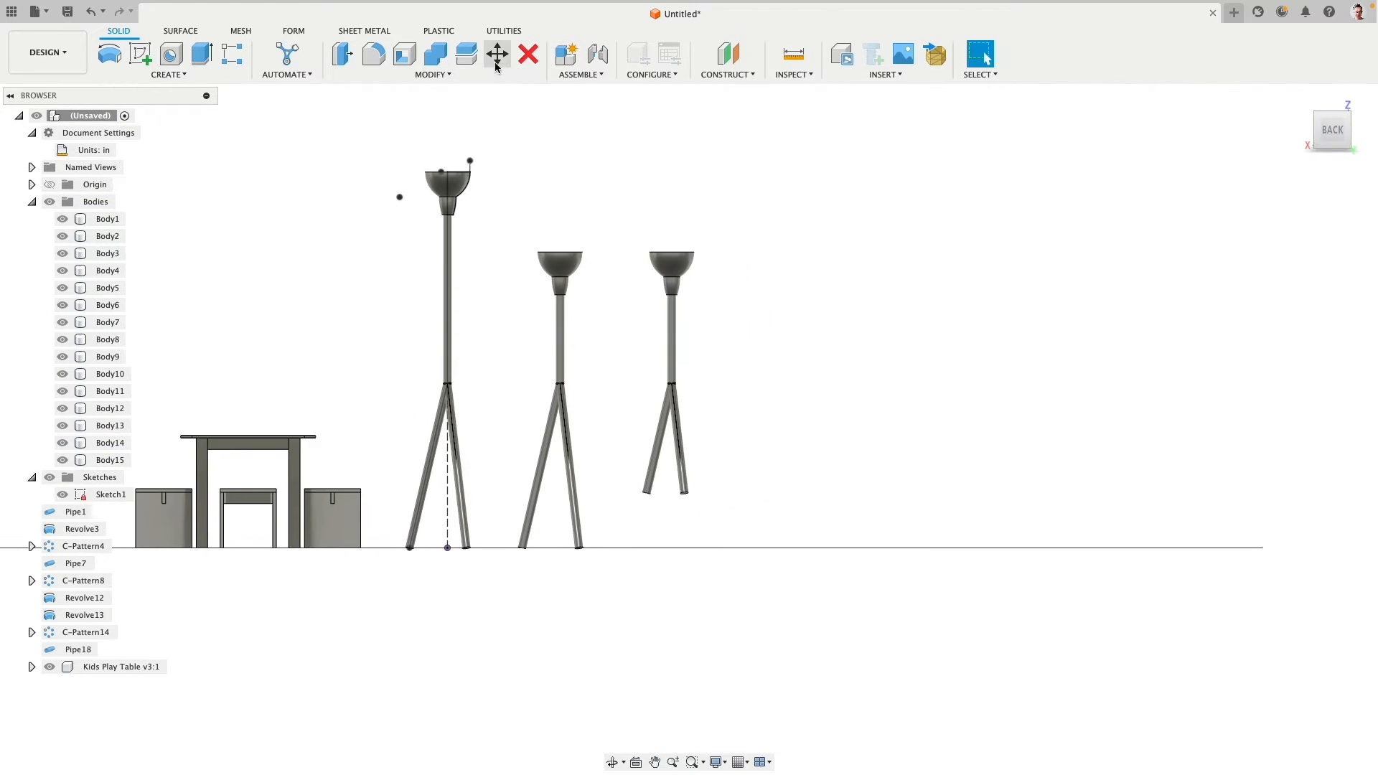
{"action": "left_click_drag", "start_coordinate": [642, 182], "coordinate": [782, 508]}
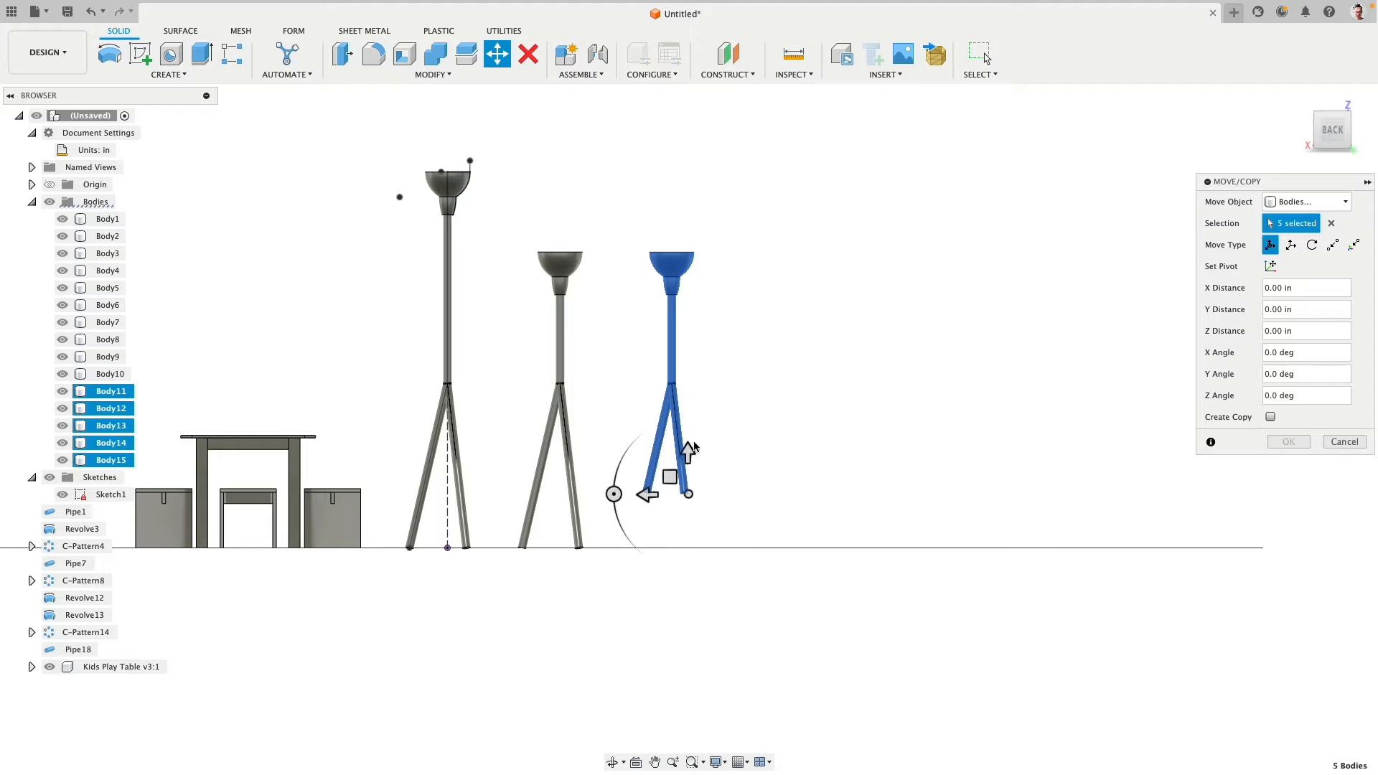
{"action": "left_click_drag", "start_coordinate": [687, 450], "coordinate": [690, 507]}
{"action": "left_click", "coordinate": [1289, 442]}
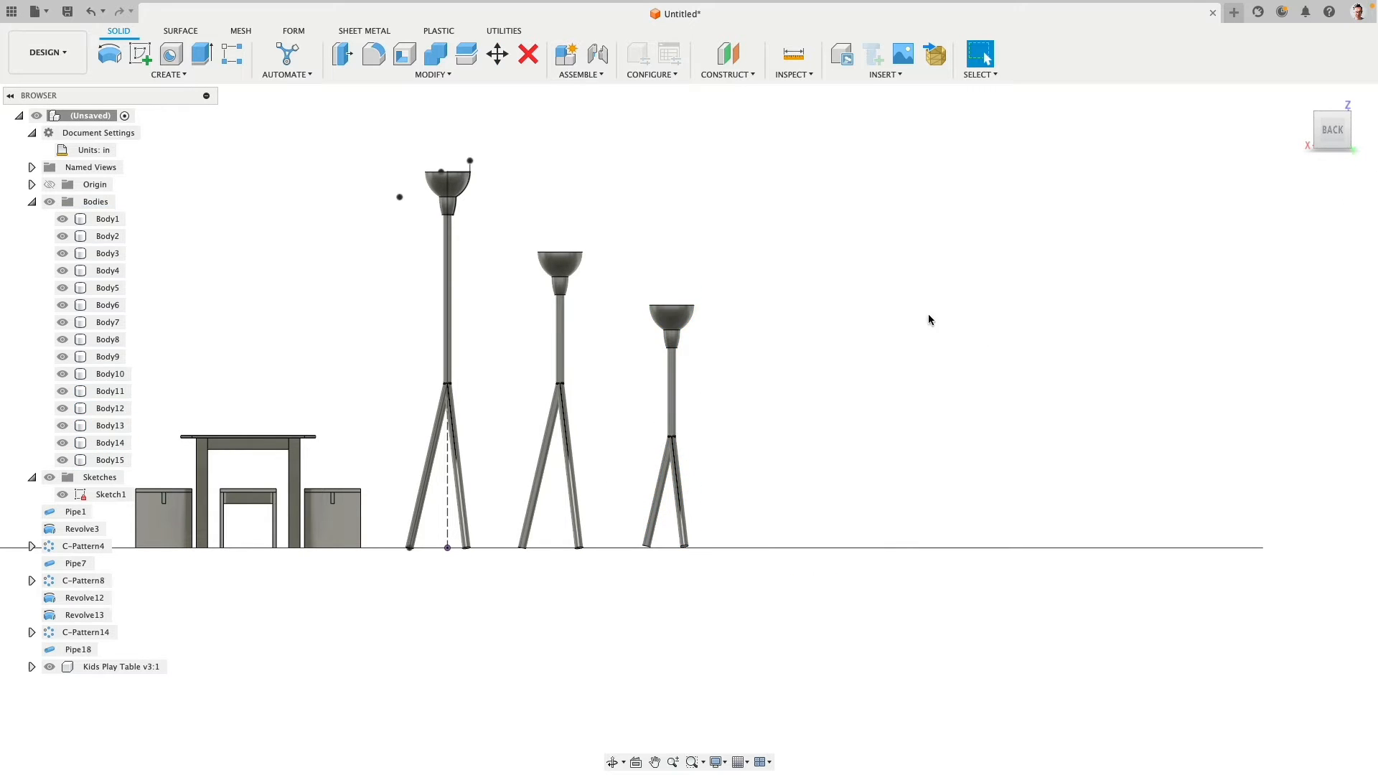
{"action": "middle_click_drag", "start_coordinate": [713, 233], "coordinate": [897, 215]}
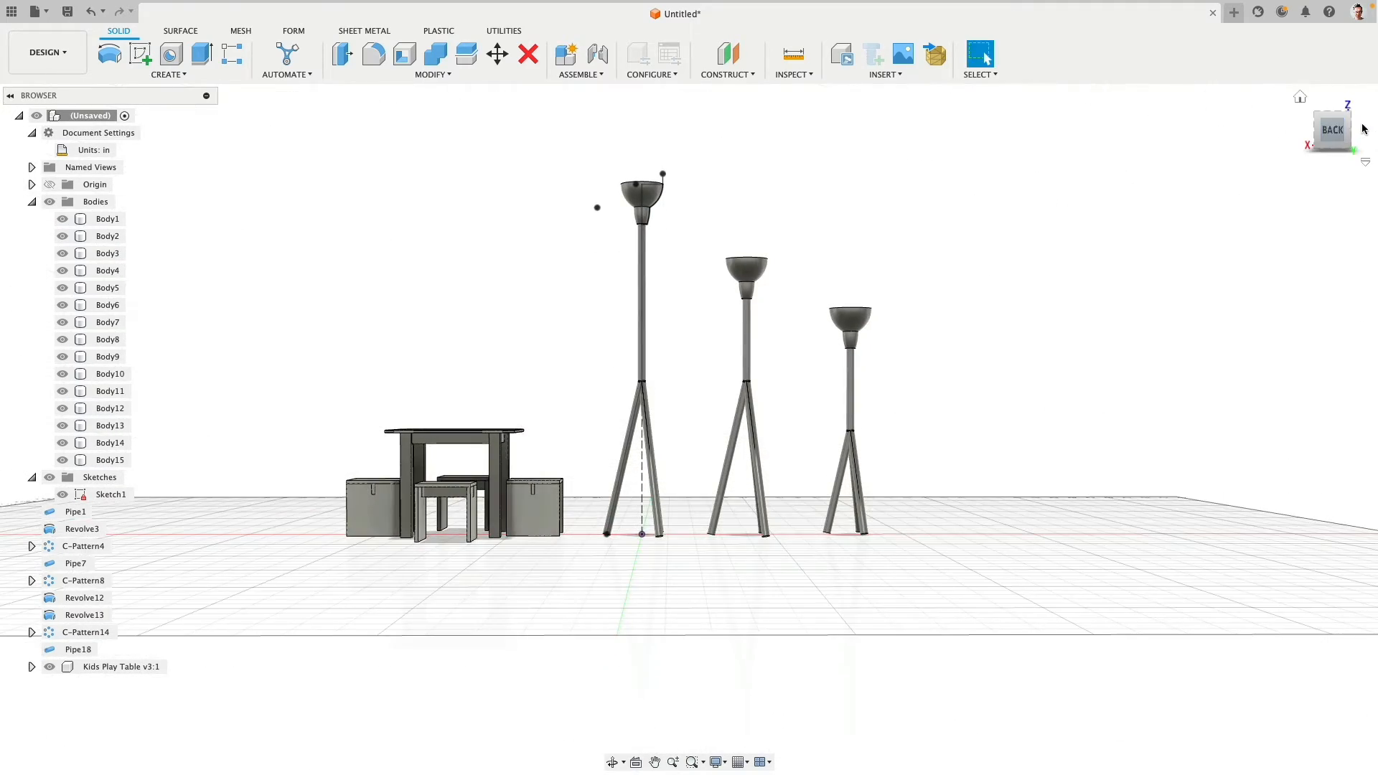
{"action": "left_click", "coordinate": [1333, 130]}
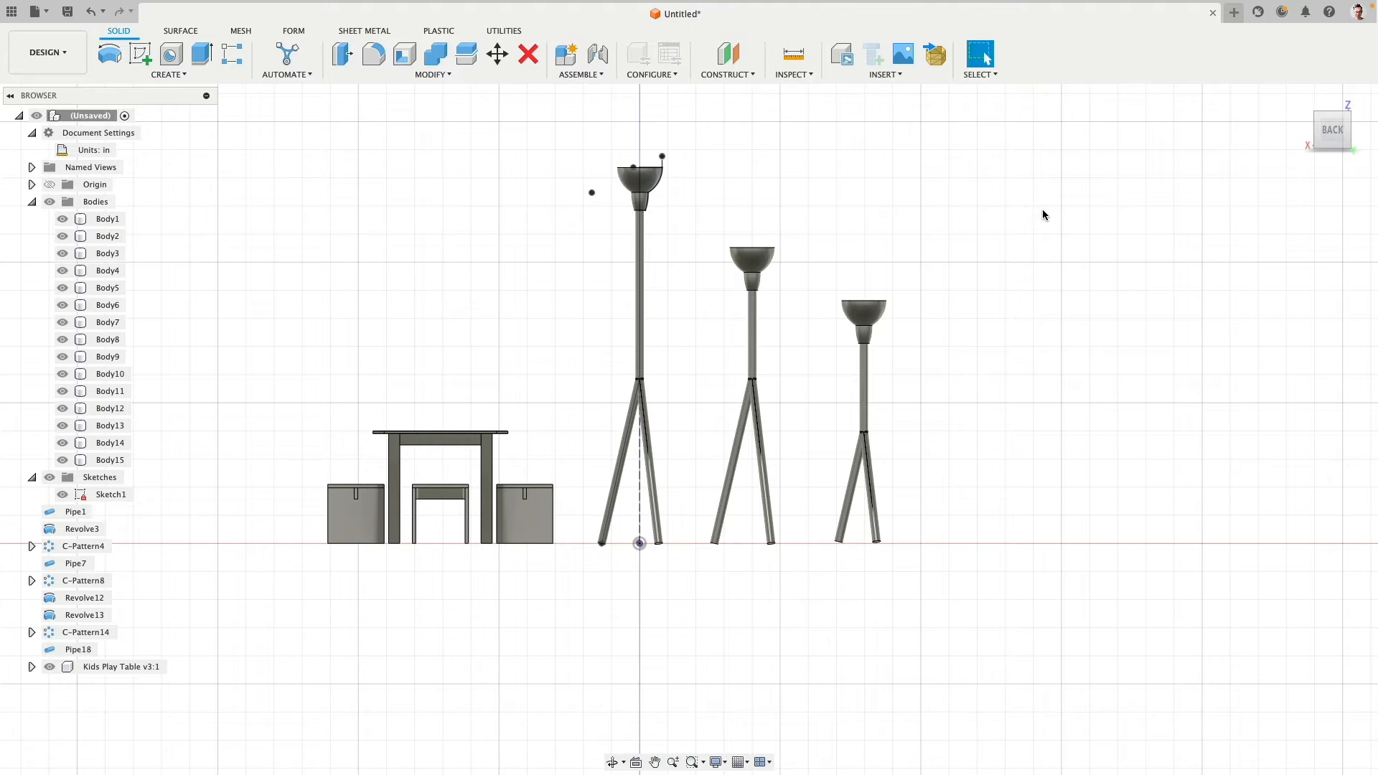
- Hide the Sketches folder so only the lamp bodies and the Kids Play Table are displayed
{"action": "scroll", "coordinate": [921, 311], "scroll_direction": "up", "scroll_amount": 3}
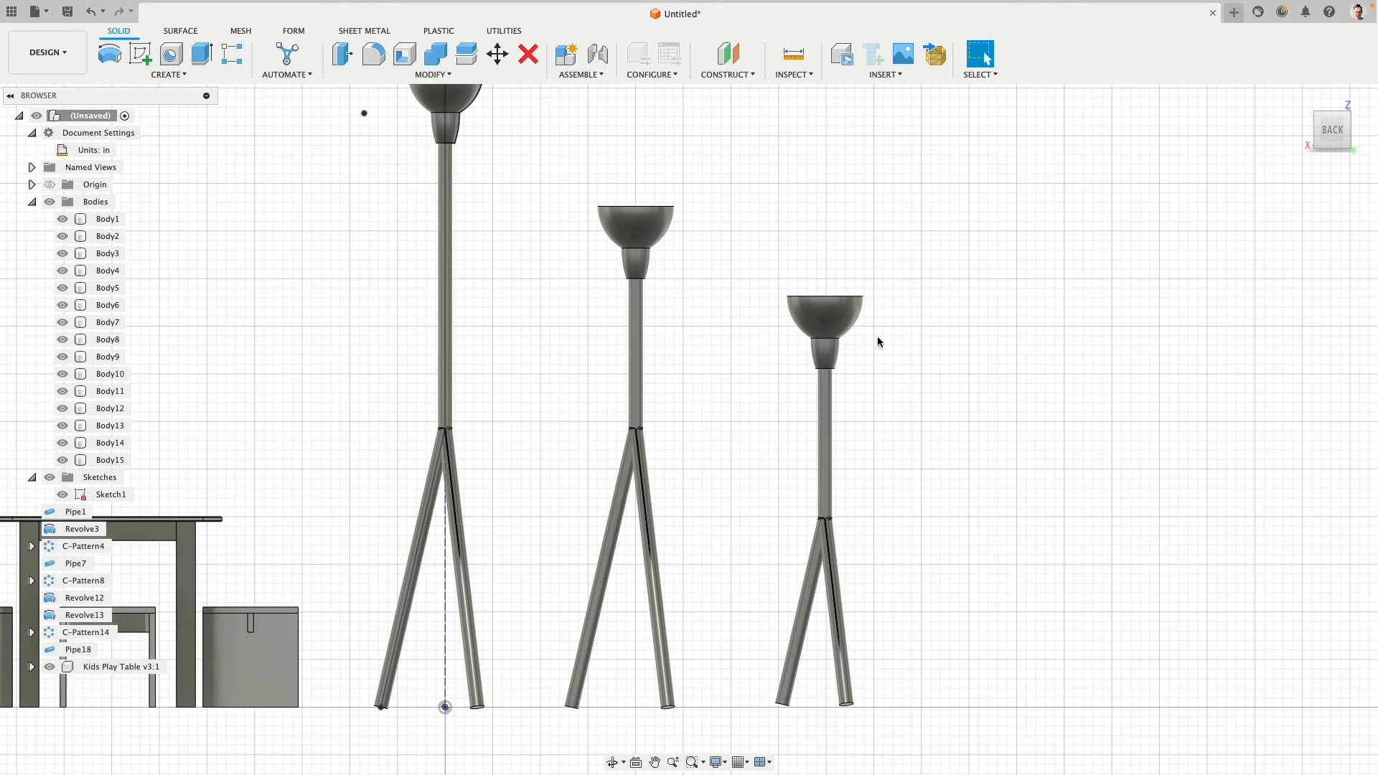
{"action": "scroll", "coordinate": [741, 280], "scroll_direction": "down", "scroll_amount": 2}
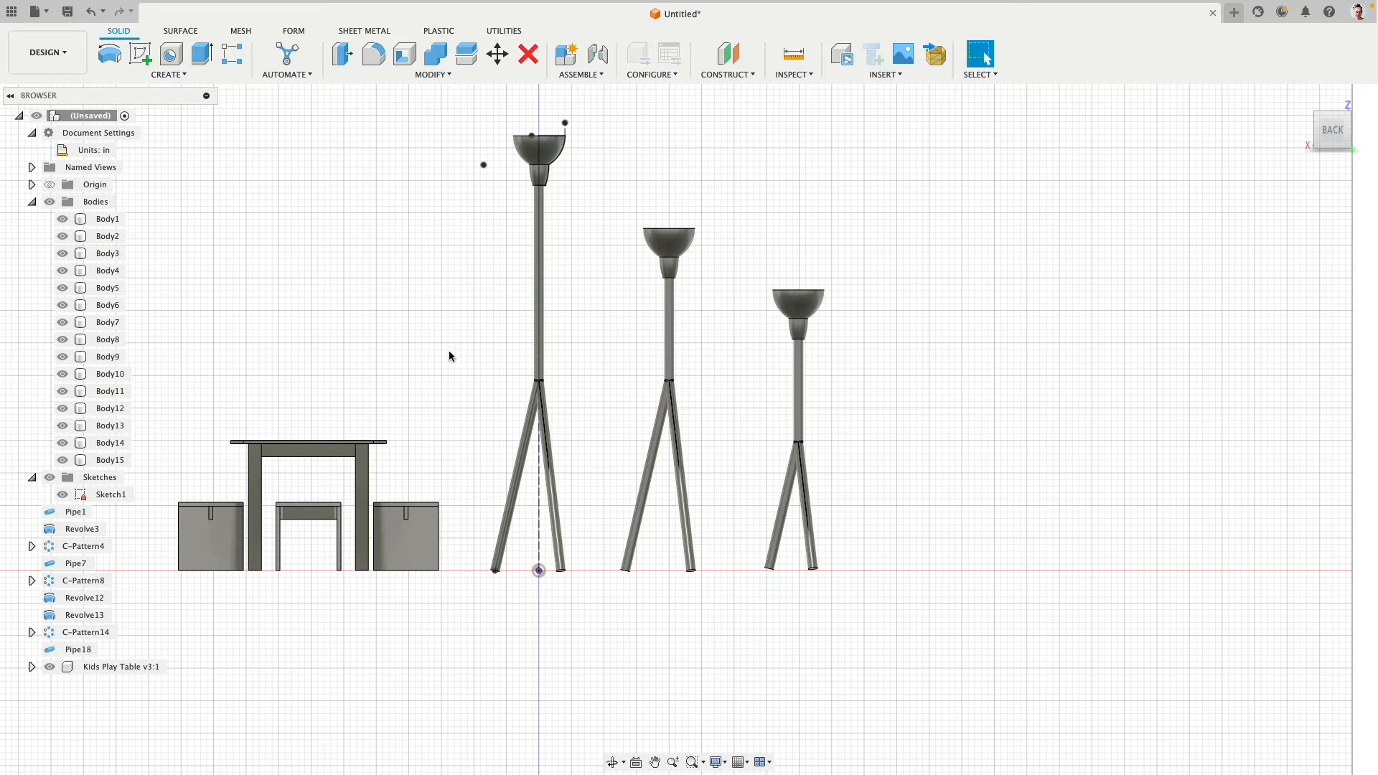
{"action": "middle_click_drag", "start_coordinate": [434, 358], "coordinate": [452, 348]}
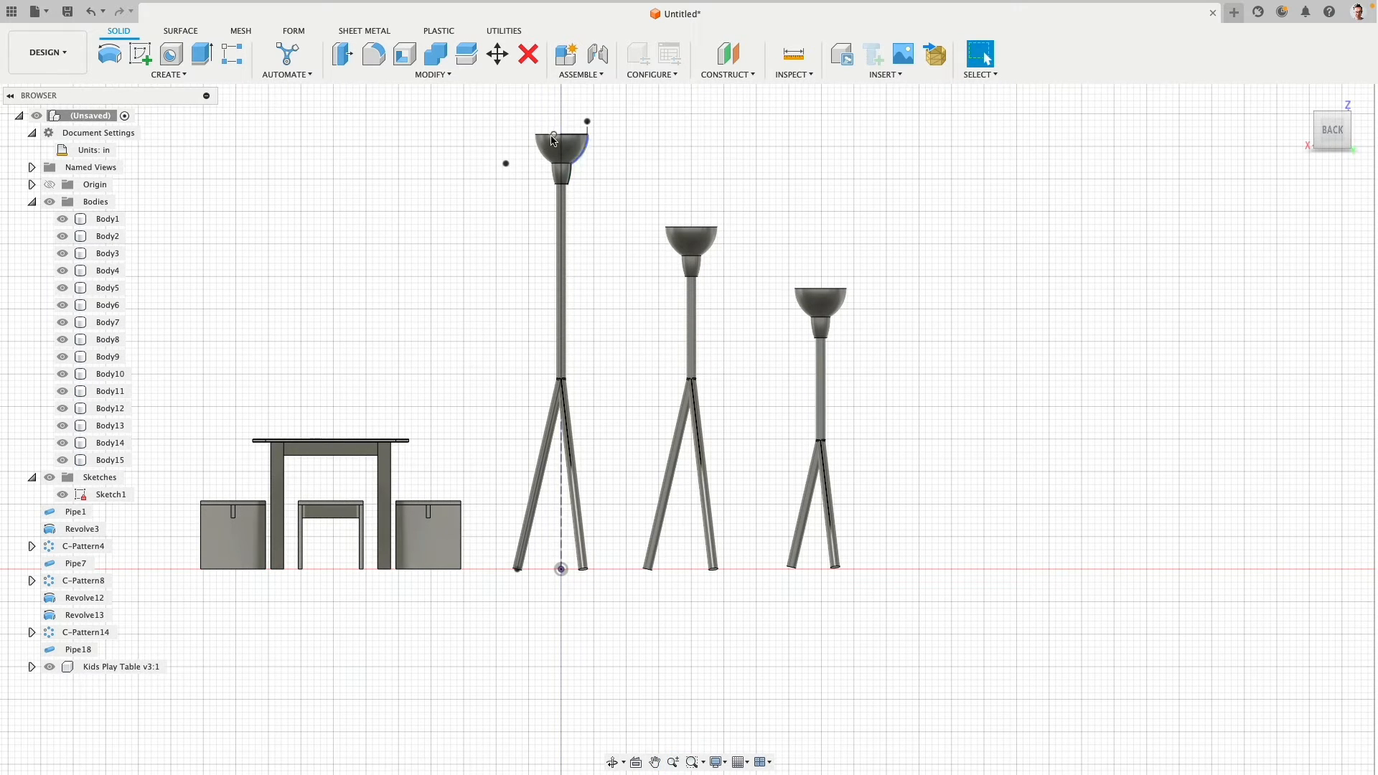
{"action": "scroll", "coordinate": [445, 224], "scroll_direction": "down", "scroll_amount": 3}
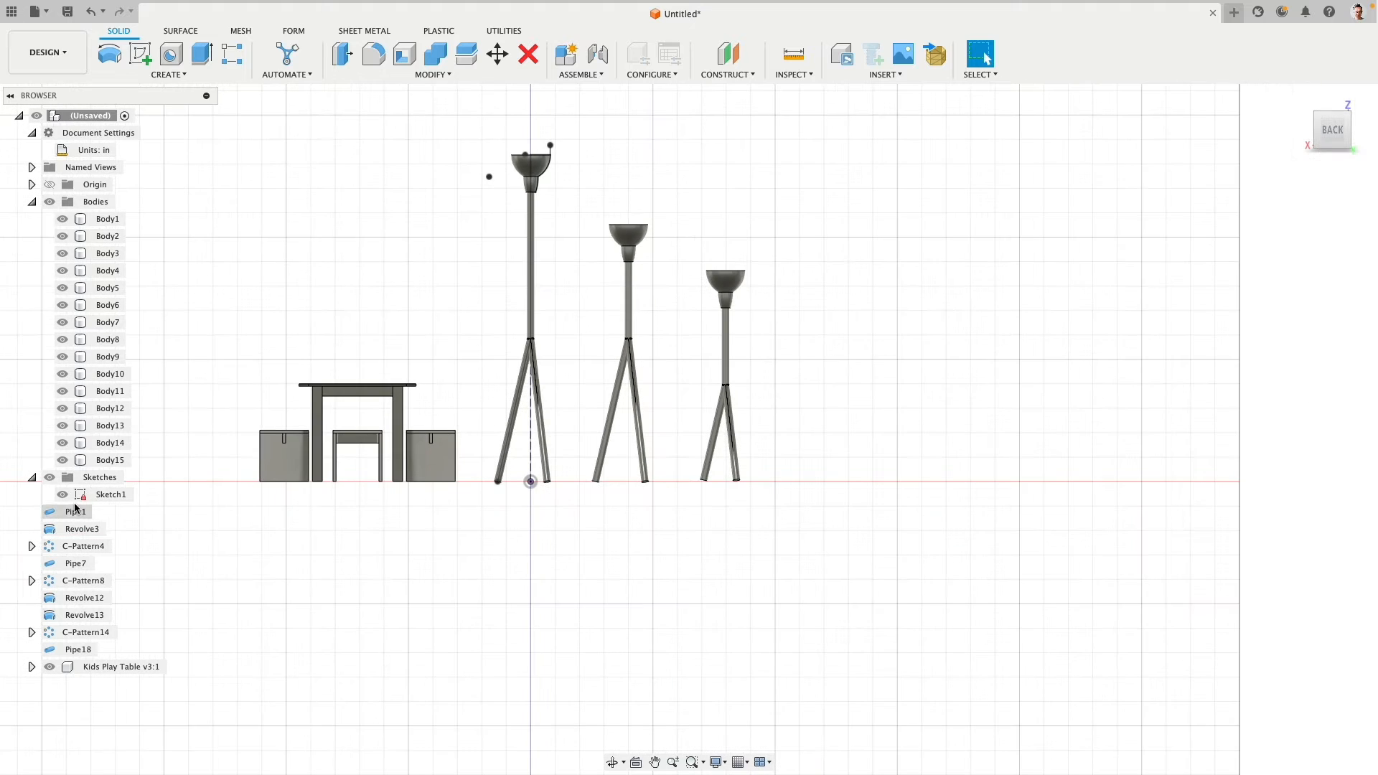
{"action": "left_click", "coordinate": [49, 478]}
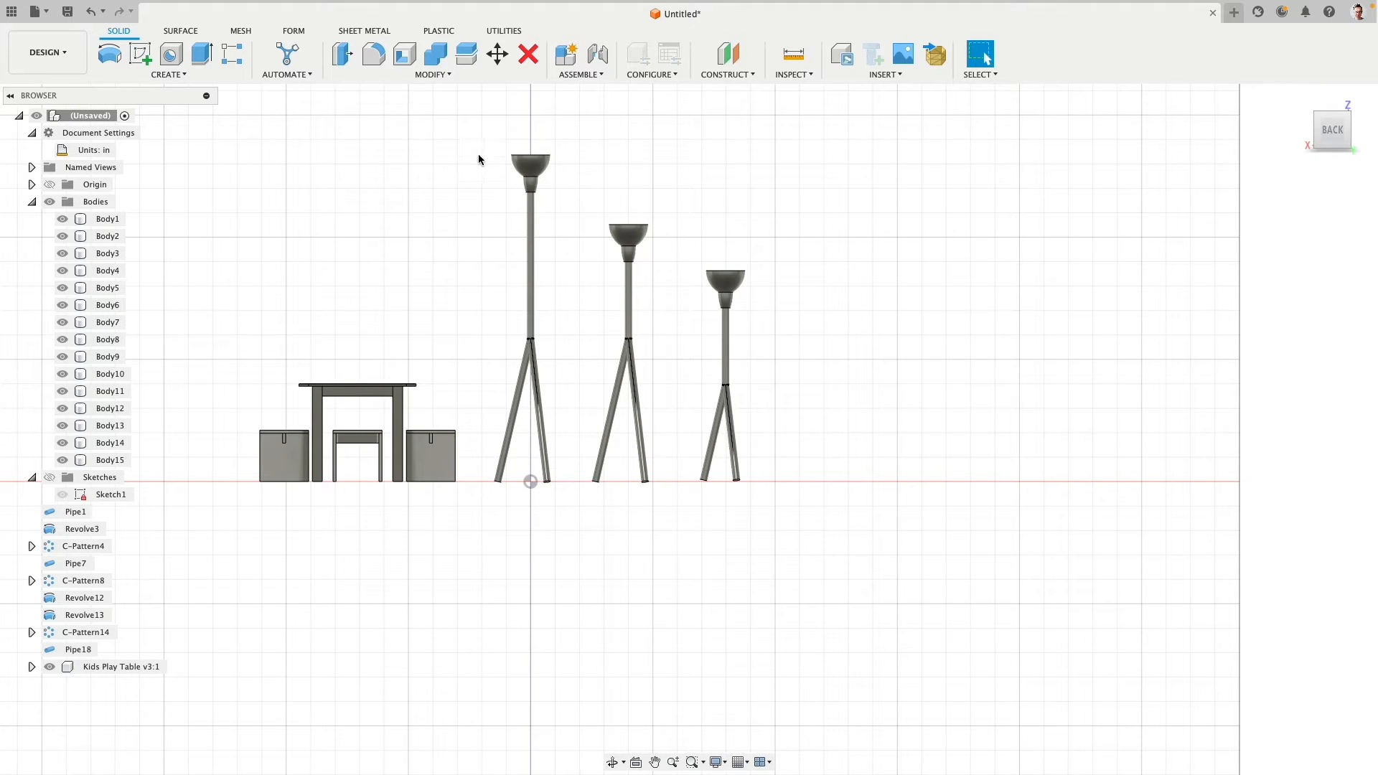
- Try copying the five bodies of the tallest lamp with the pivot on the second lamp's shade, and undo the copy
{"action": "left_click", "coordinate": [497, 54]}
{"action": "left_click_drag", "start_coordinate": [480, 129], "coordinate": [573, 543]}
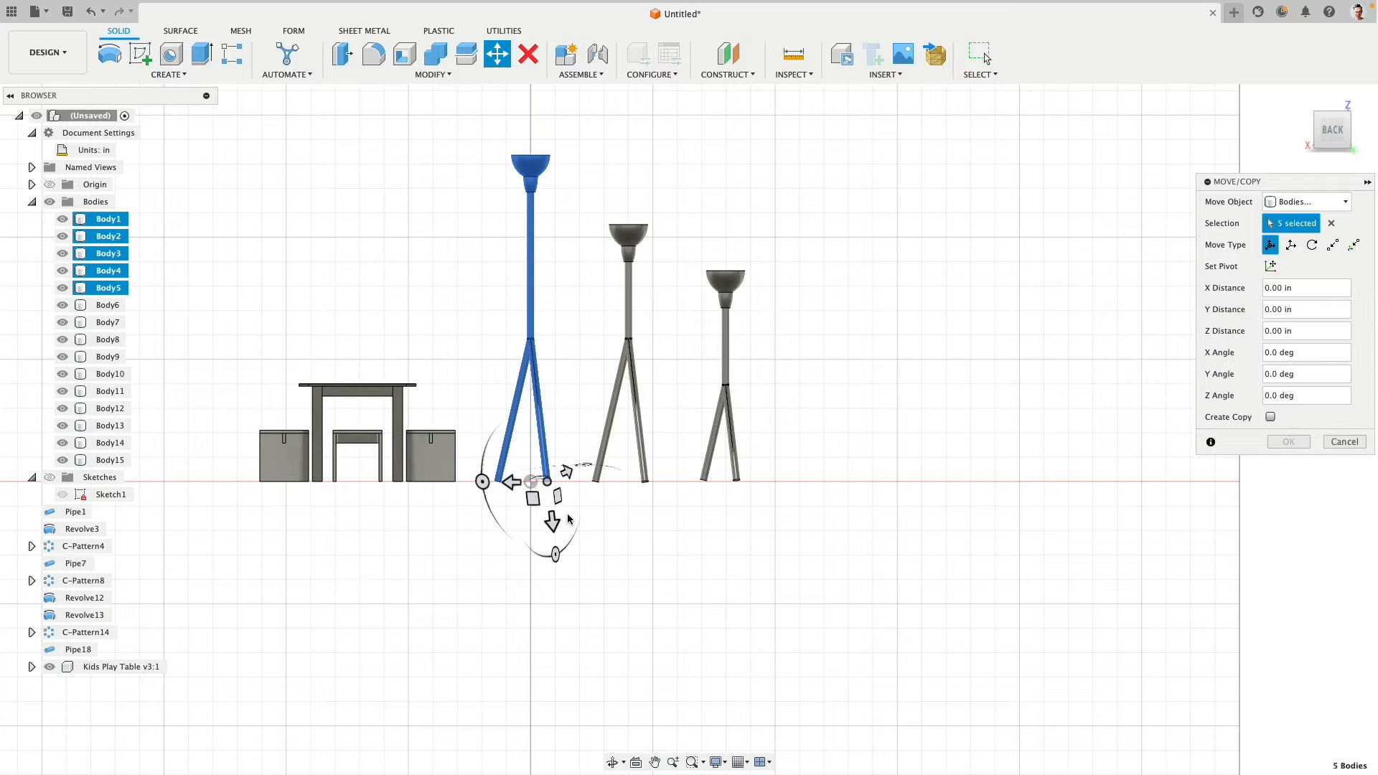
{"action": "left_click", "coordinate": [1270, 417]}
{"action": "left_click", "coordinate": [1270, 267]}
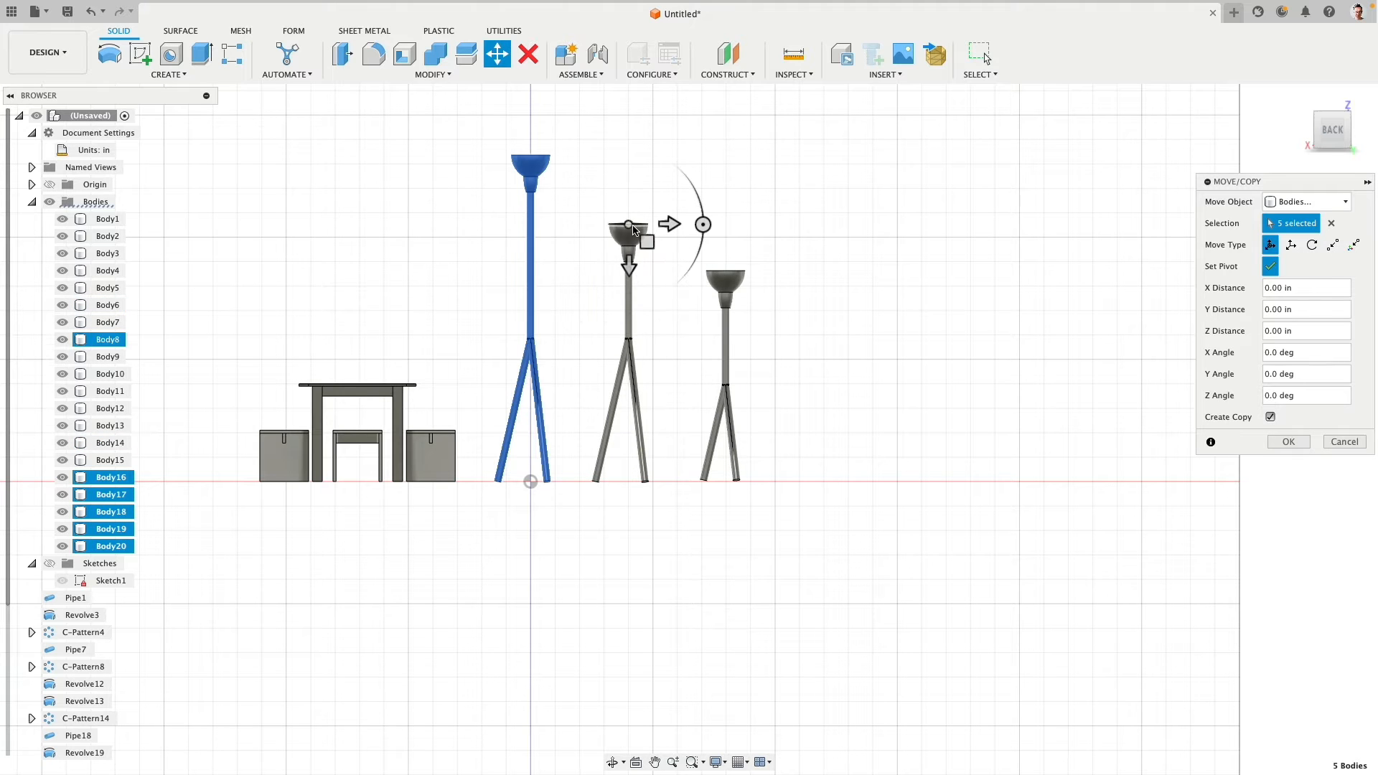
{"action": "middle_click_drag", "start_coordinate": [674, 224], "coordinate": [1005, 335], "text": "shift"}
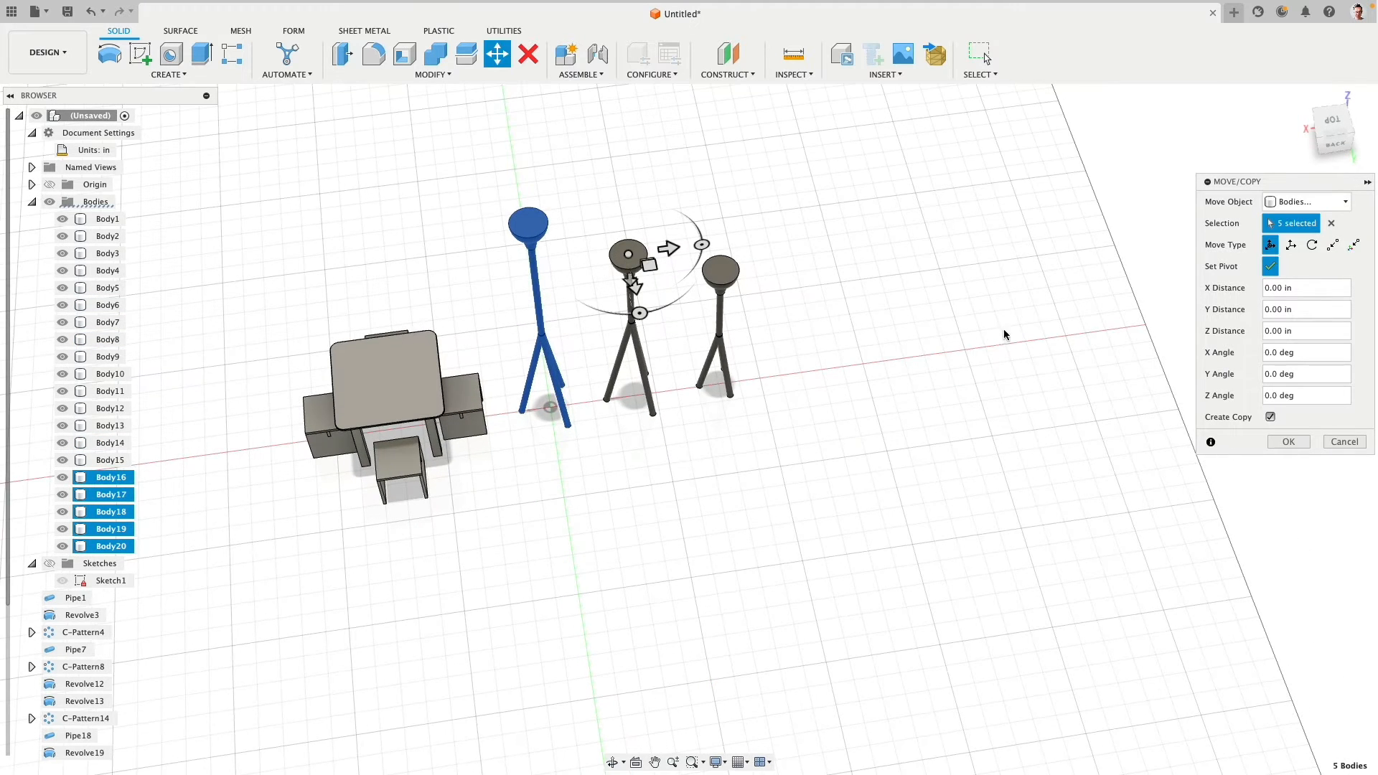
{"action": "left_click", "coordinate": [1277, 439]}
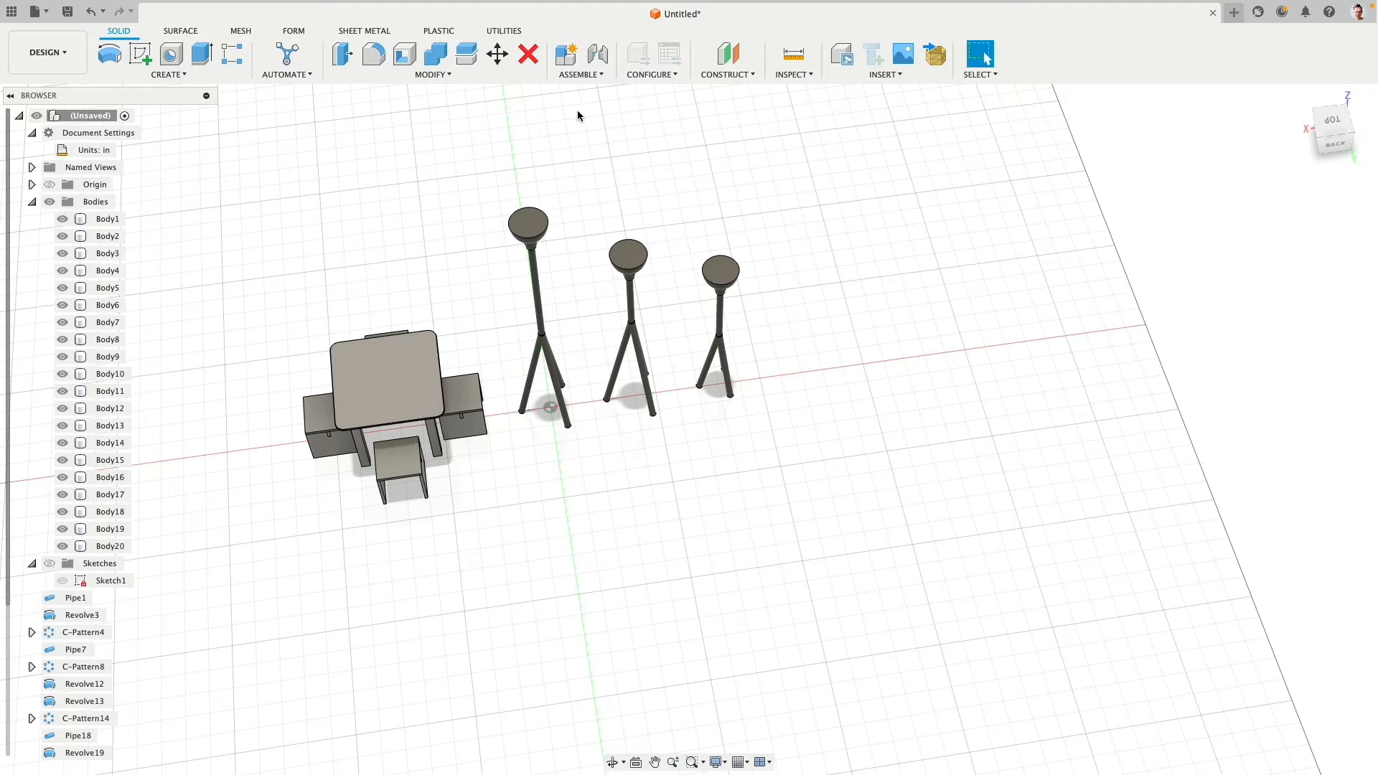
{"action": "key", "text": "super+z"}
- Copy the five bodies of the tallest lamp about 63.663 in along negative X, with the pivot on its shade, to create a fourth lamp
{"action": "middle_click_drag", "start_coordinate": [499, 219], "coordinate": [493, 177], "text": "shift"}
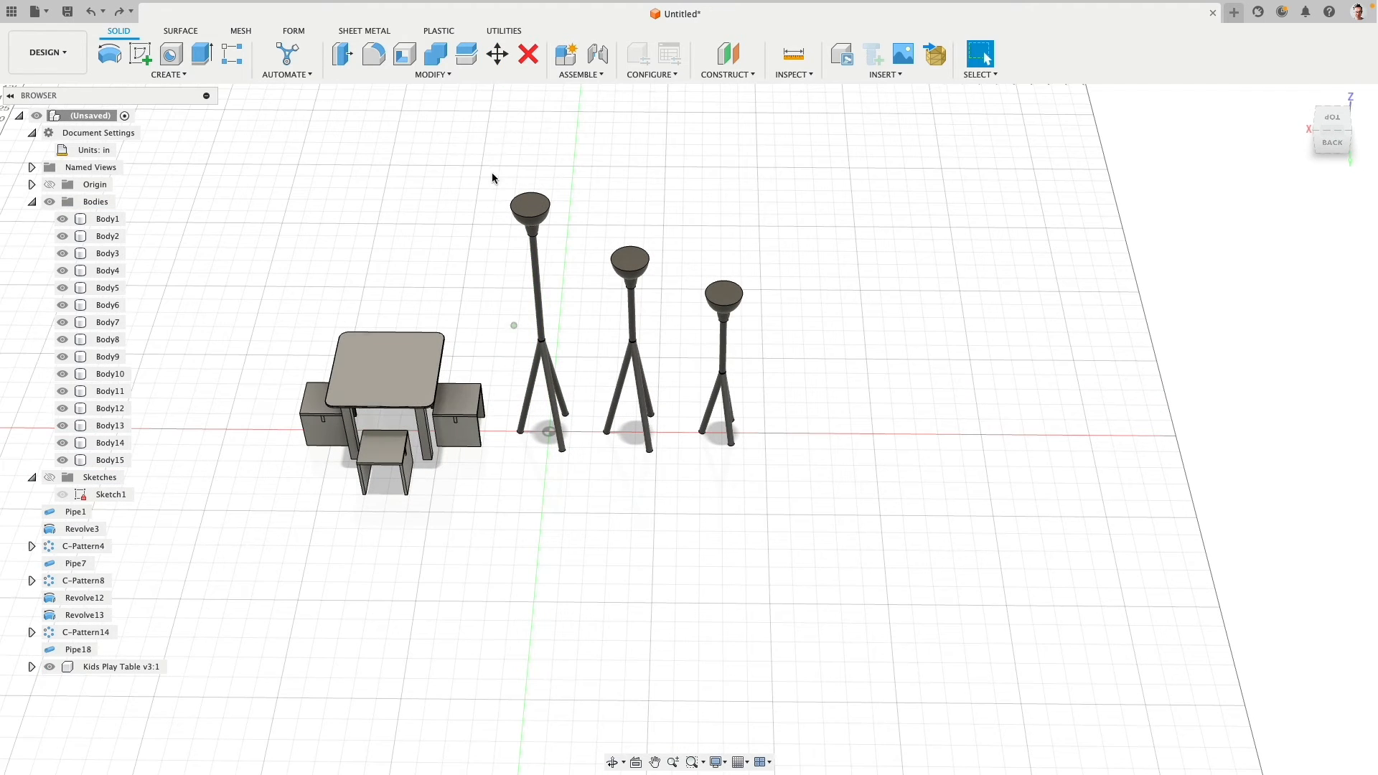
{"action": "left_click", "coordinate": [497, 55]}
{"action": "middle_click_drag", "start_coordinate": [486, 234], "coordinate": [502, 143], "text": "shift"}
{"action": "left_click_drag", "start_coordinate": [498, 150], "coordinate": [569, 483]}
{"action": "left_click", "coordinate": [1270, 267]}
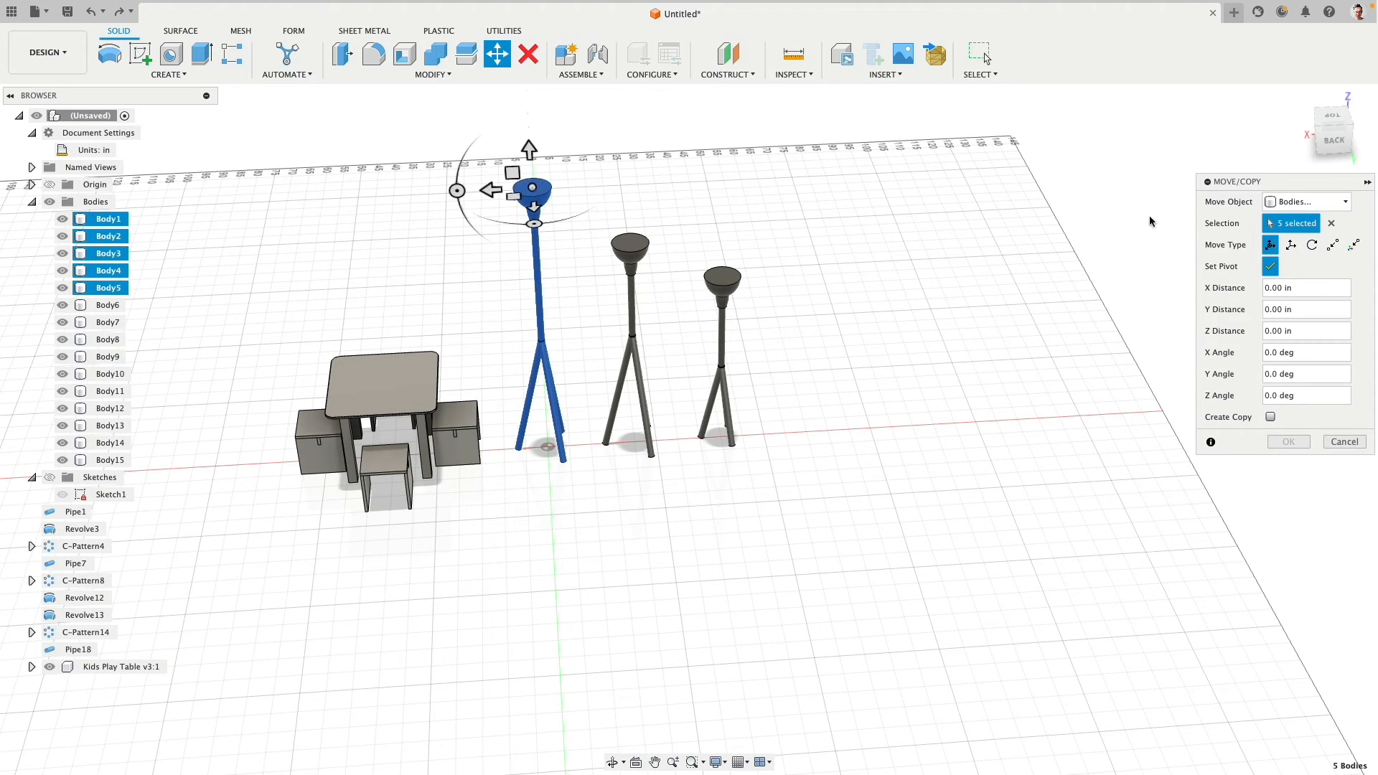
{"action": "left_click", "coordinate": [1270, 266]}
{"action": "left_click", "coordinate": [1200, 415]}
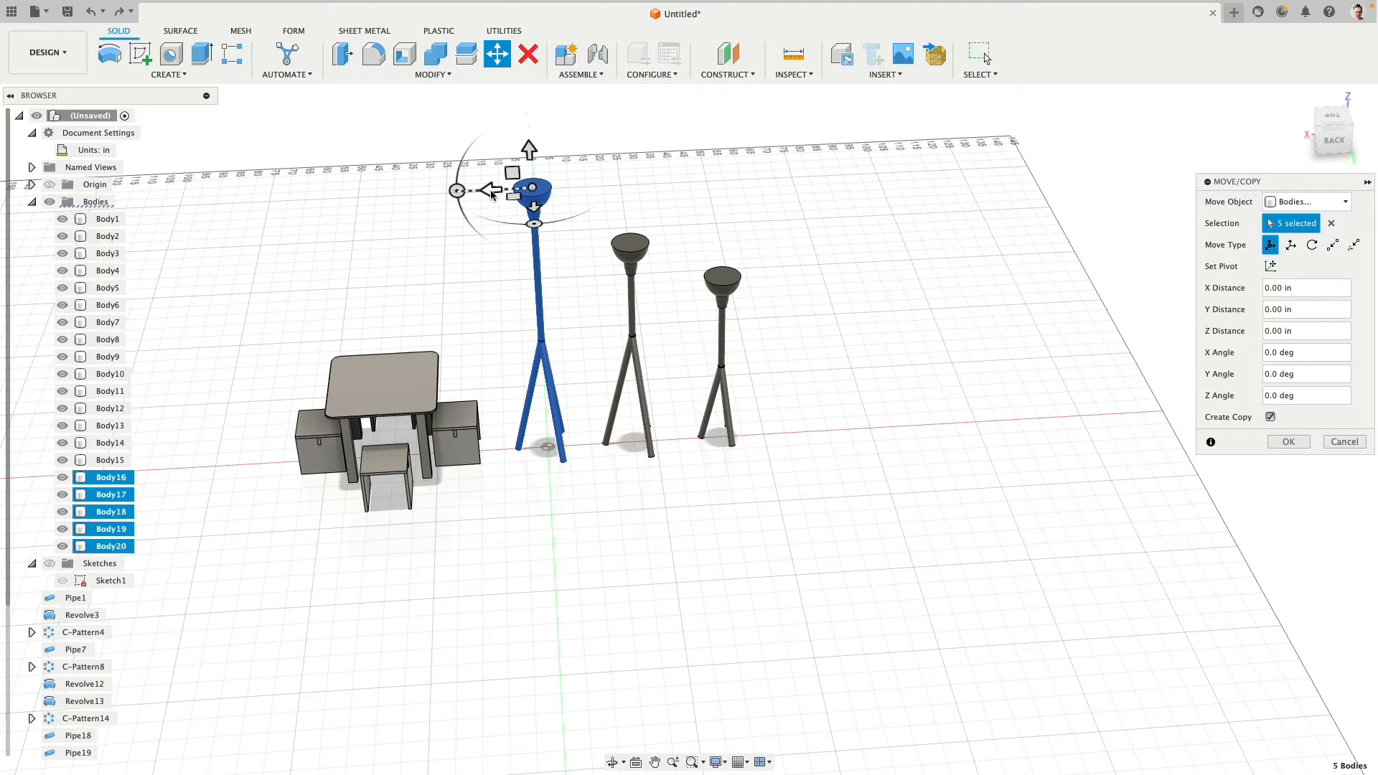
{"action": "left_click_drag", "start_coordinate": [492, 194], "coordinate": [797, 180]}
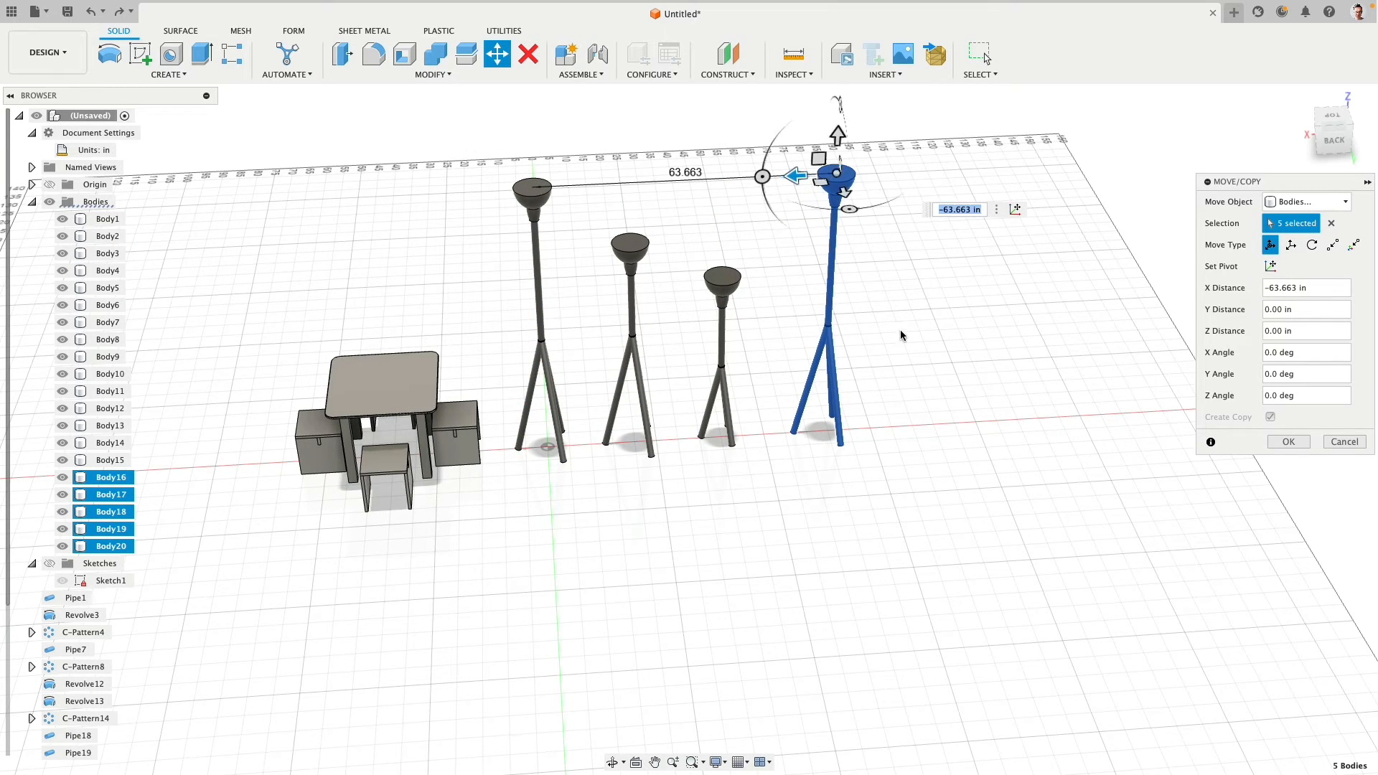
{"action": "middle_click_drag", "start_coordinate": [987, 395], "coordinate": [932, 360], "text": "shift"}
{"action": "left_click", "coordinate": [1304, 441]}
- Copy the shade and upright pole bodies of the fourth lamp and rotate the copy -135 degrees about X
{"action": "scroll", "coordinate": [888, 277], "scroll_direction": "up", "scroll_amount": 5}
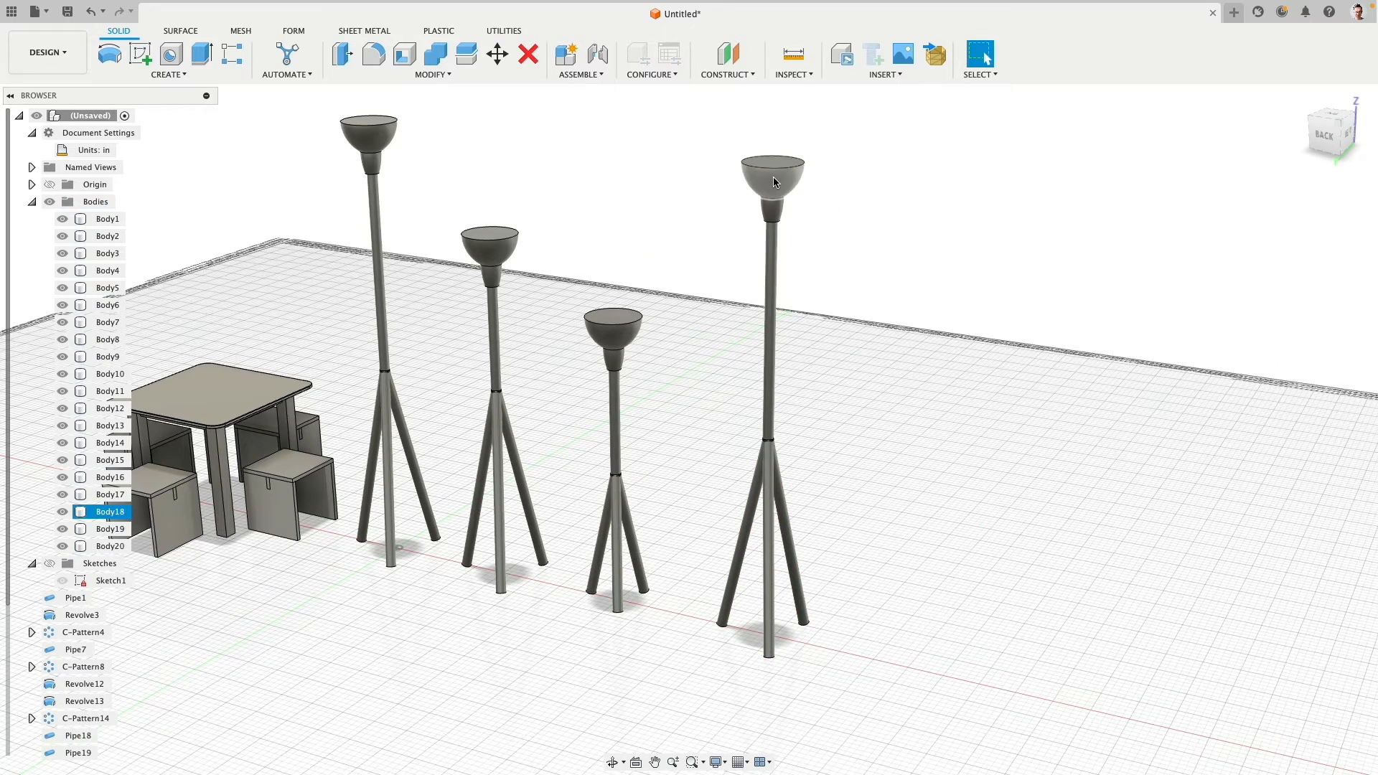
{"action": "left_click", "coordinate": [497, 54]}
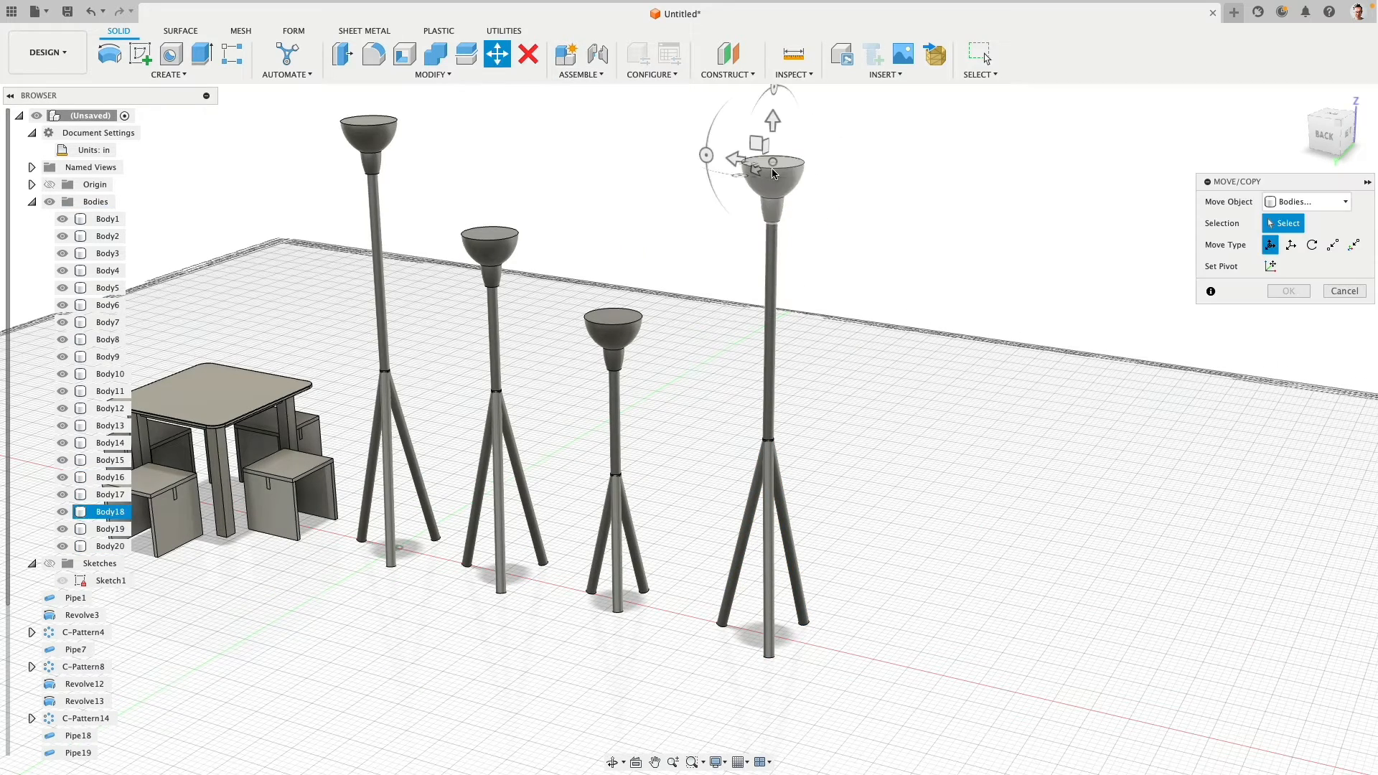
{"action": "left_click", "coordinate": [772, 171]}
{"action": "left_click", "coordinate": [774, 262]}
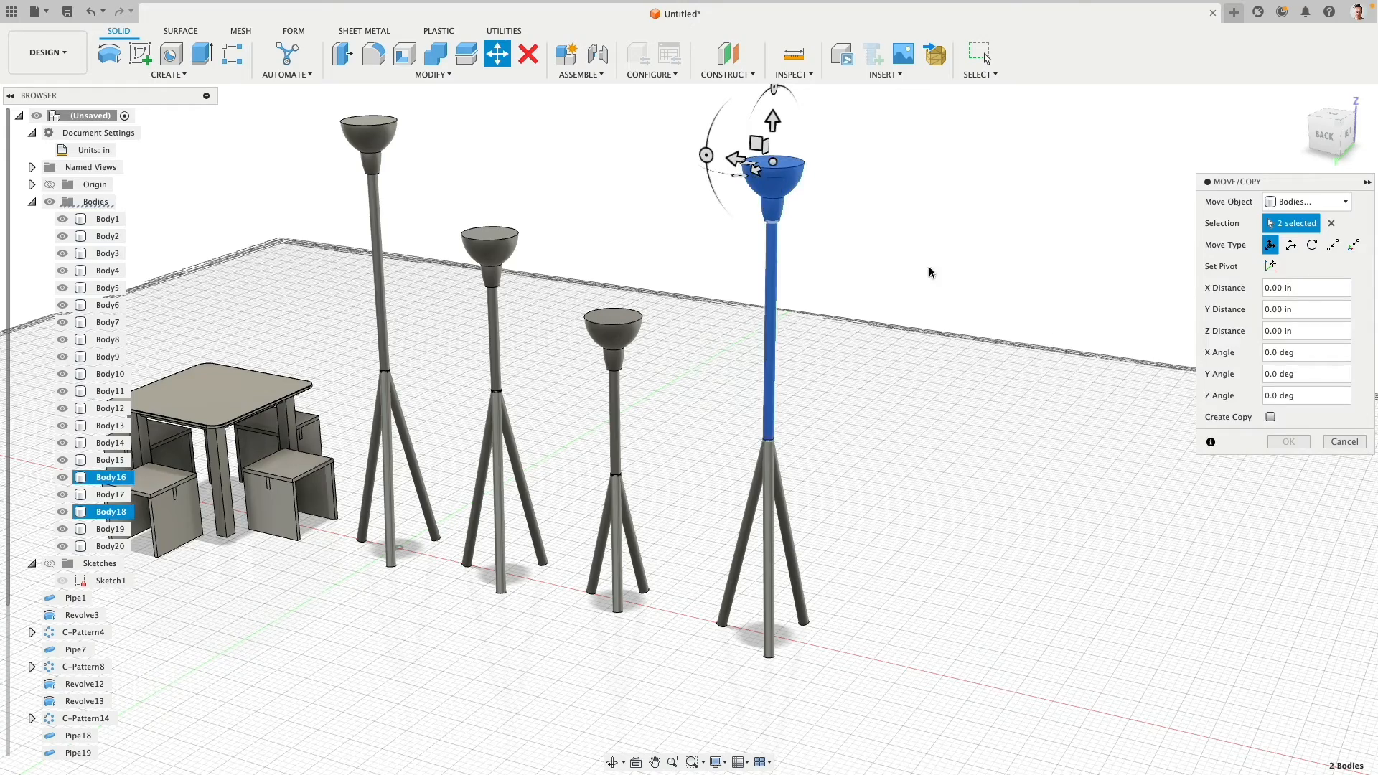
{"action": "middle_click_drag", "start_coordinate": [774, 262], "coordinate": [1217, 265], "text": "shift"}
{"action": "left_click", "coordinate": [1269, 415]}
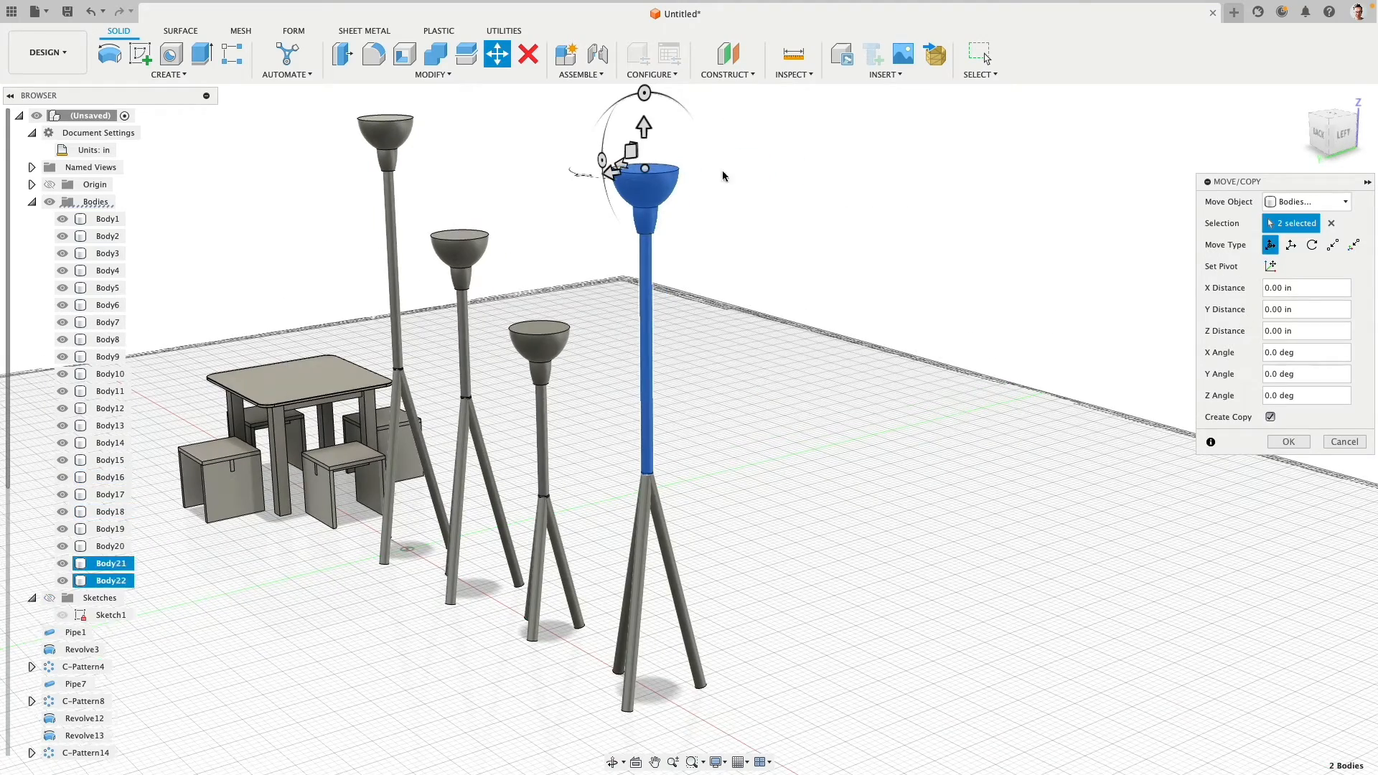
{"action": "middle_click_drag", "start_coordinate": [693, 146], "coordinate": [524, 162], "text": "shift"}
{"action": "left_click_drag", "start_coordinate": [519, 175], "coordinate": [524, 326]}
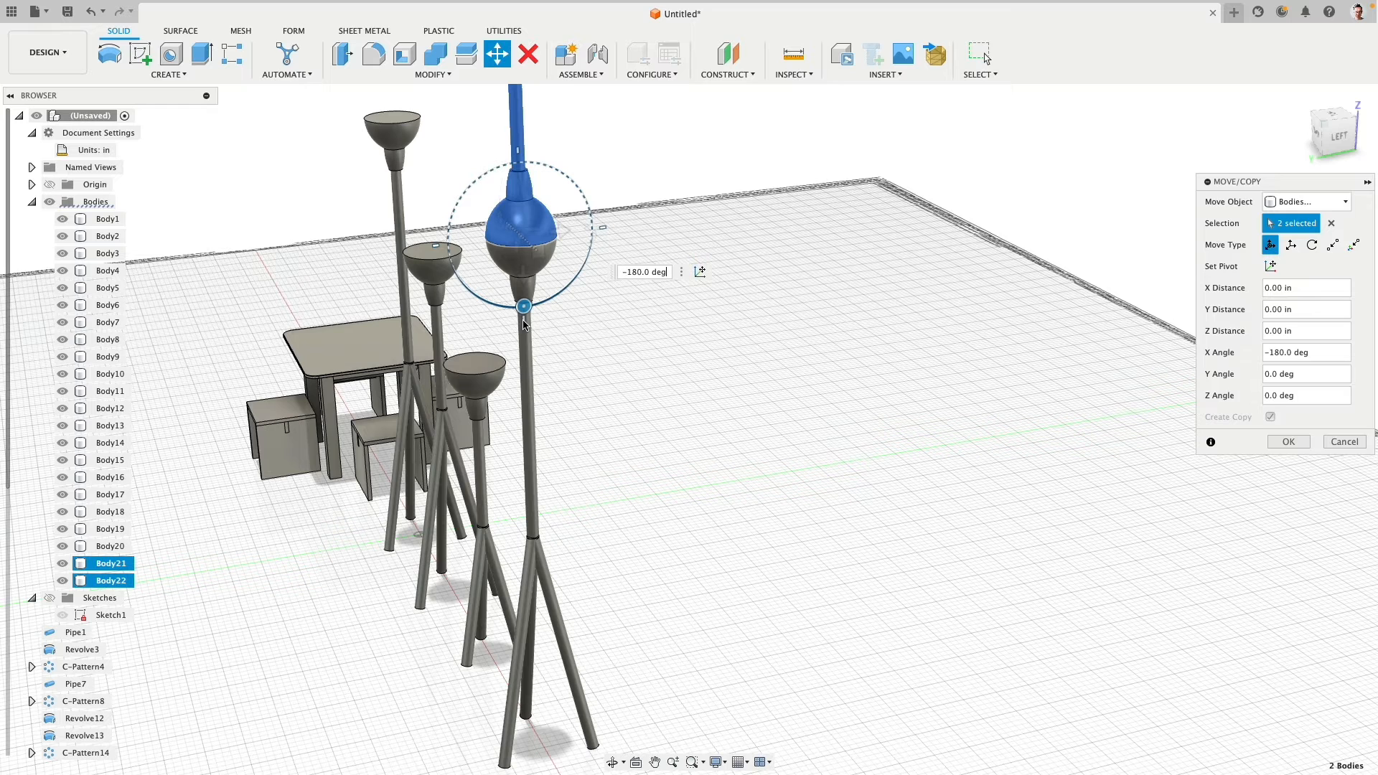
{"action": "left_click_drag", "start_coordinate": [524, 325], "coordinate": [482, 285]}
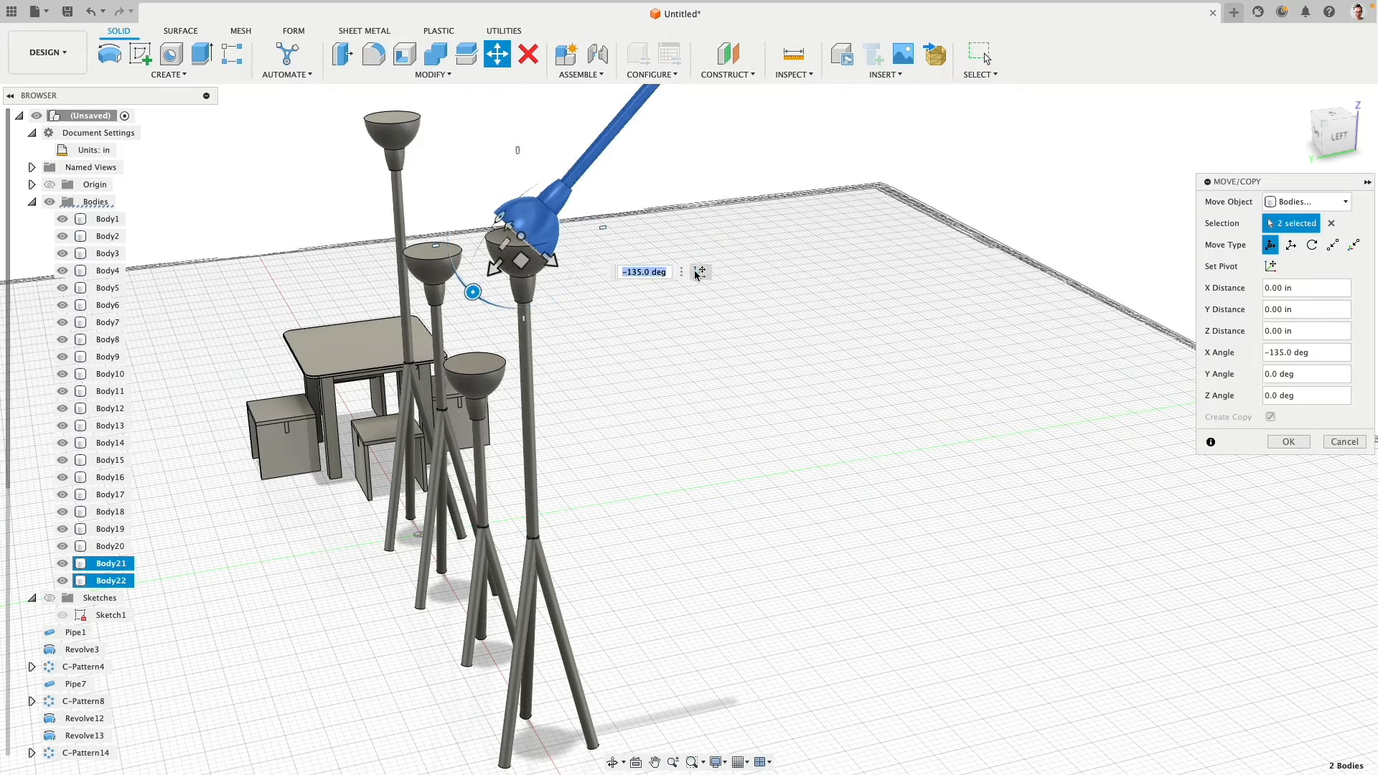
- Shift the rotated copy about 13.828 in Y and 32.493 in Z, rotate it another -15 degrees about X, and shift it 5.35 in Y and -0.753 in Z
{"action": "left_click", "coordinate": [1338, 139]}
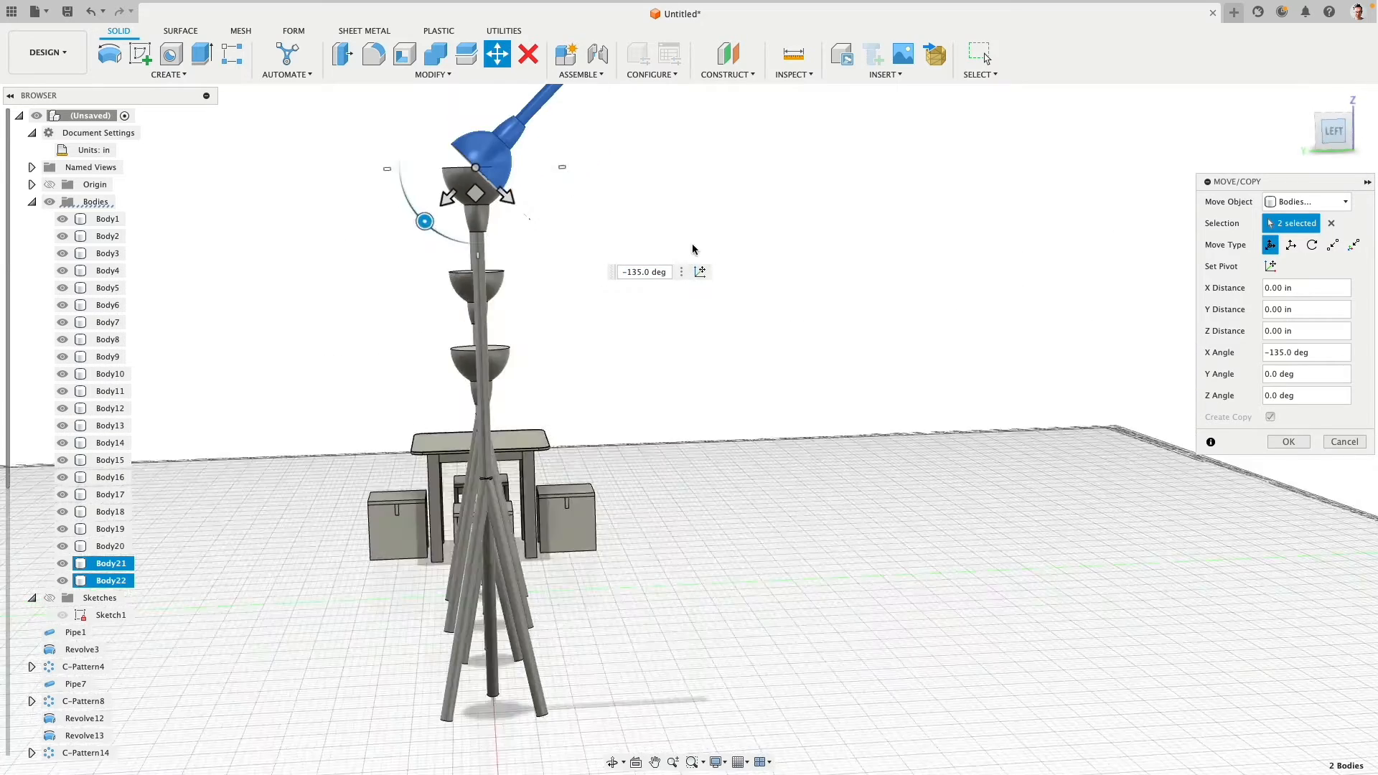
{"action": "left_click_drag", "start_coordinate": [618, 198], "coordinate": [517, 438]}
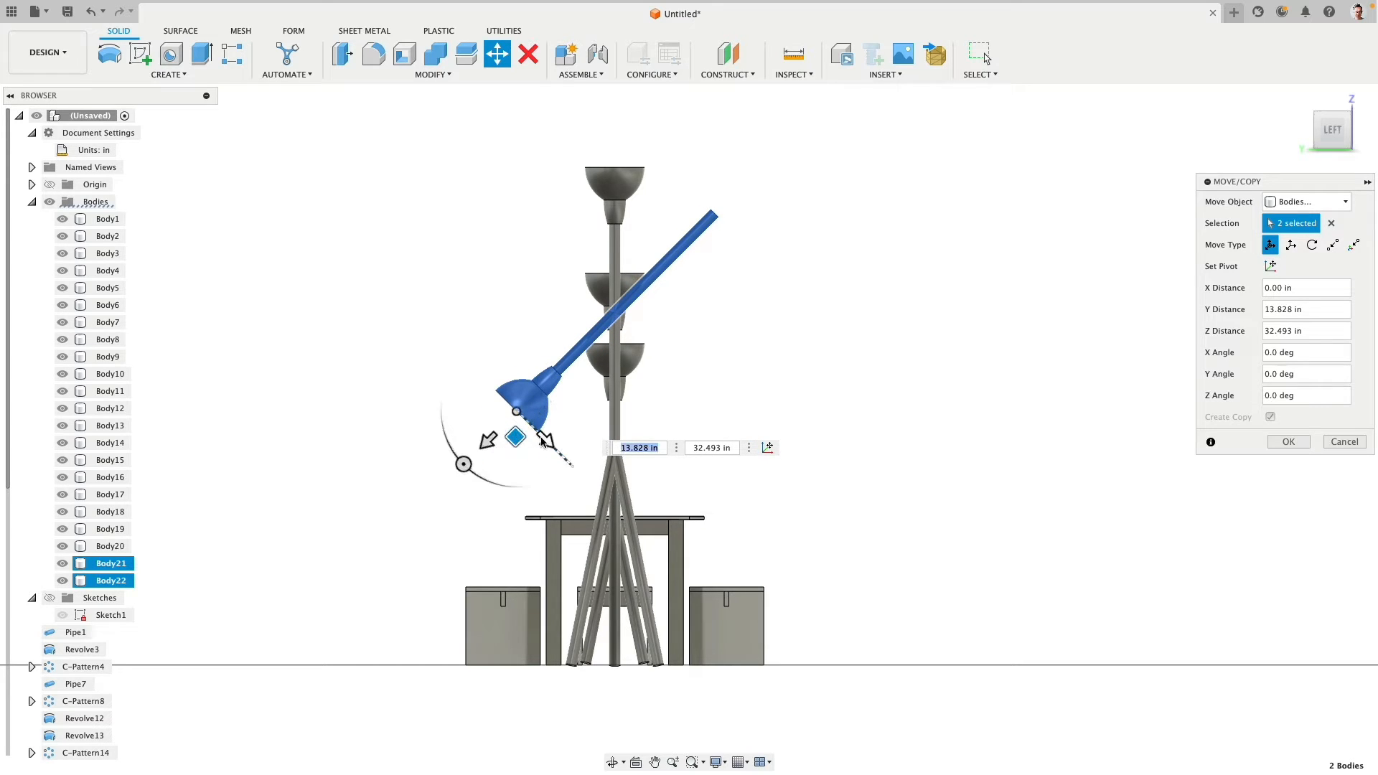
{"action": "left_click_drag", "start_coordinate": [464, 464], "coordinate": [476, 477]}
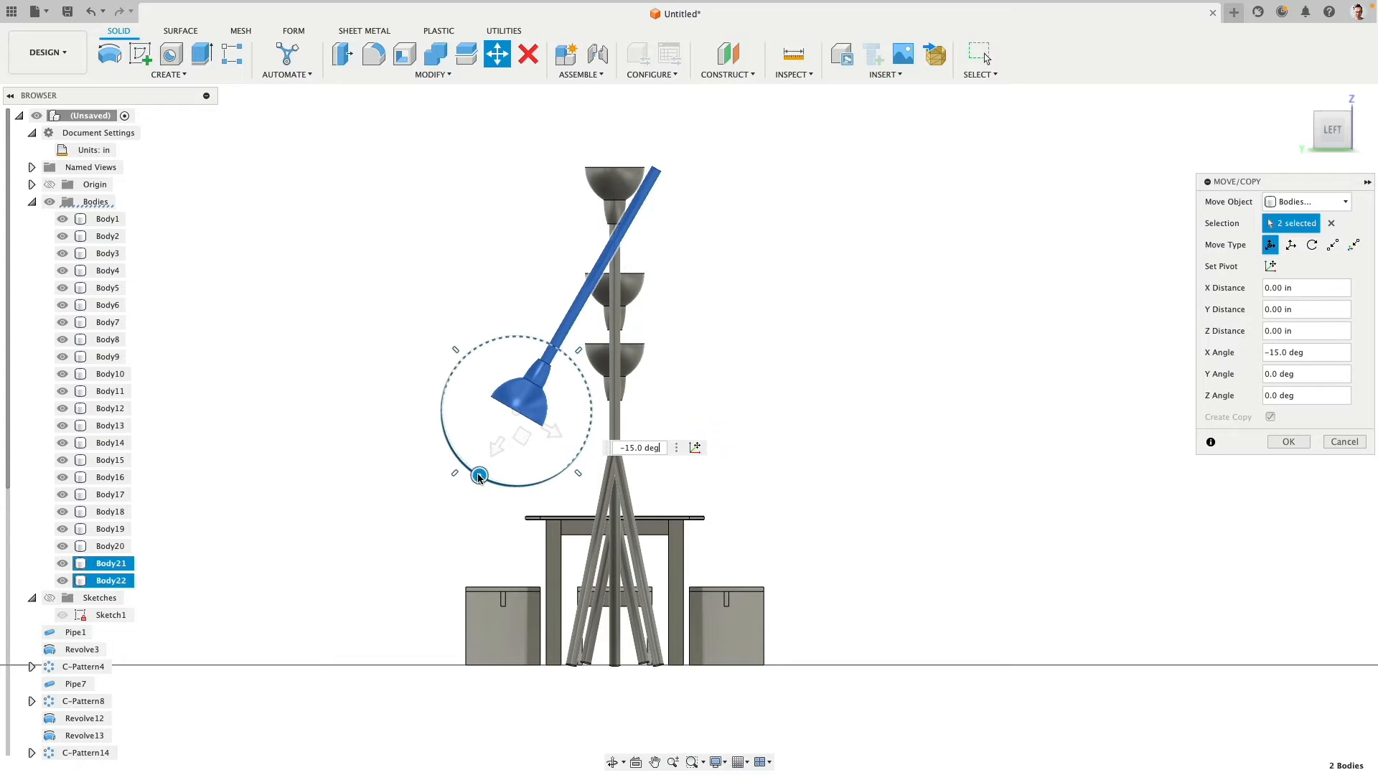
{"action": "left_click_drag", "start_coordinate": [520, 432], "coordinate": [561, 448]}
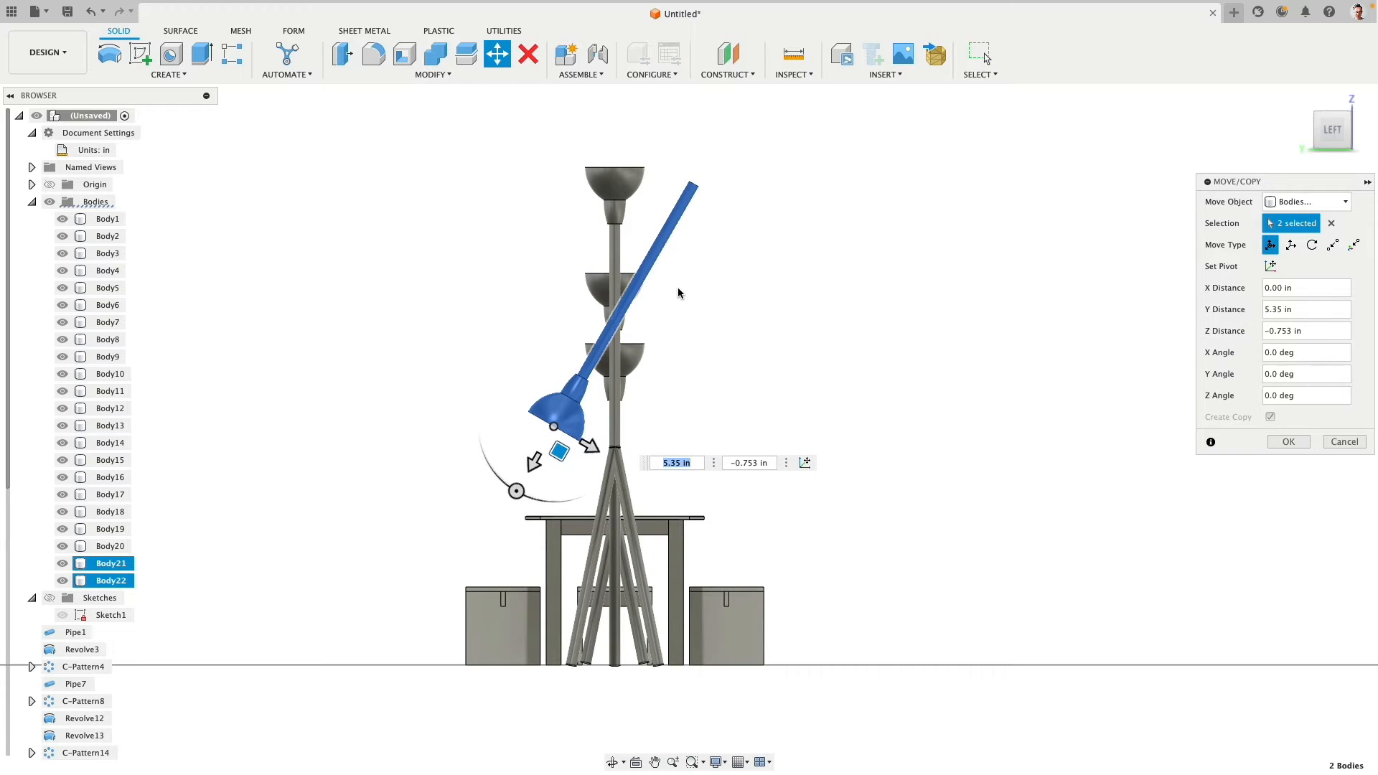
{"action": "left_click", "coordinate": [1268, 442]}
- Delete the original upward-facing shade body on top of the fourth lamp's upright pole
{"action": "middle_click_drag", "start_coordinate": [668, 311], "coordinate": [929, 258], "text": "shift"}
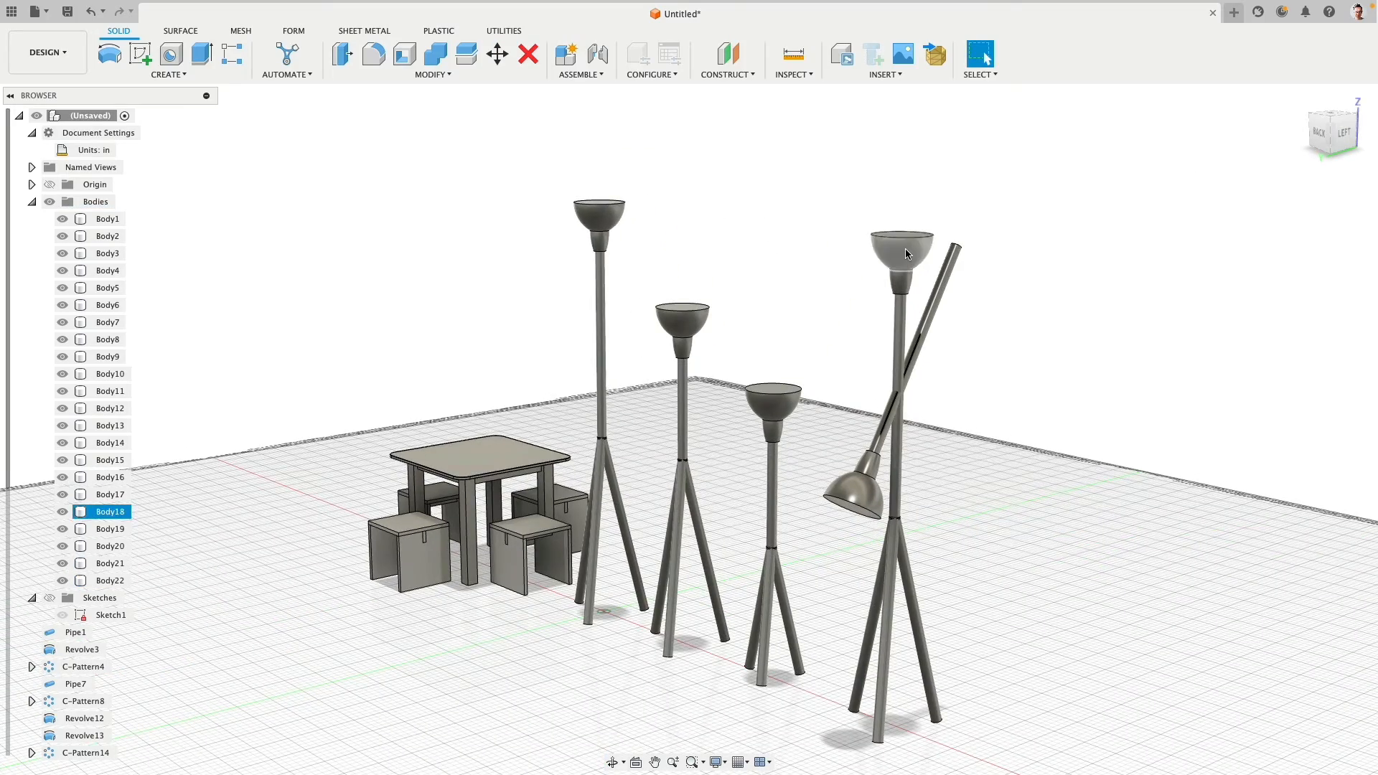
{"action": "left_click", "coordinate": [907, 254]}
{"action": "key", "text": "Delete"}
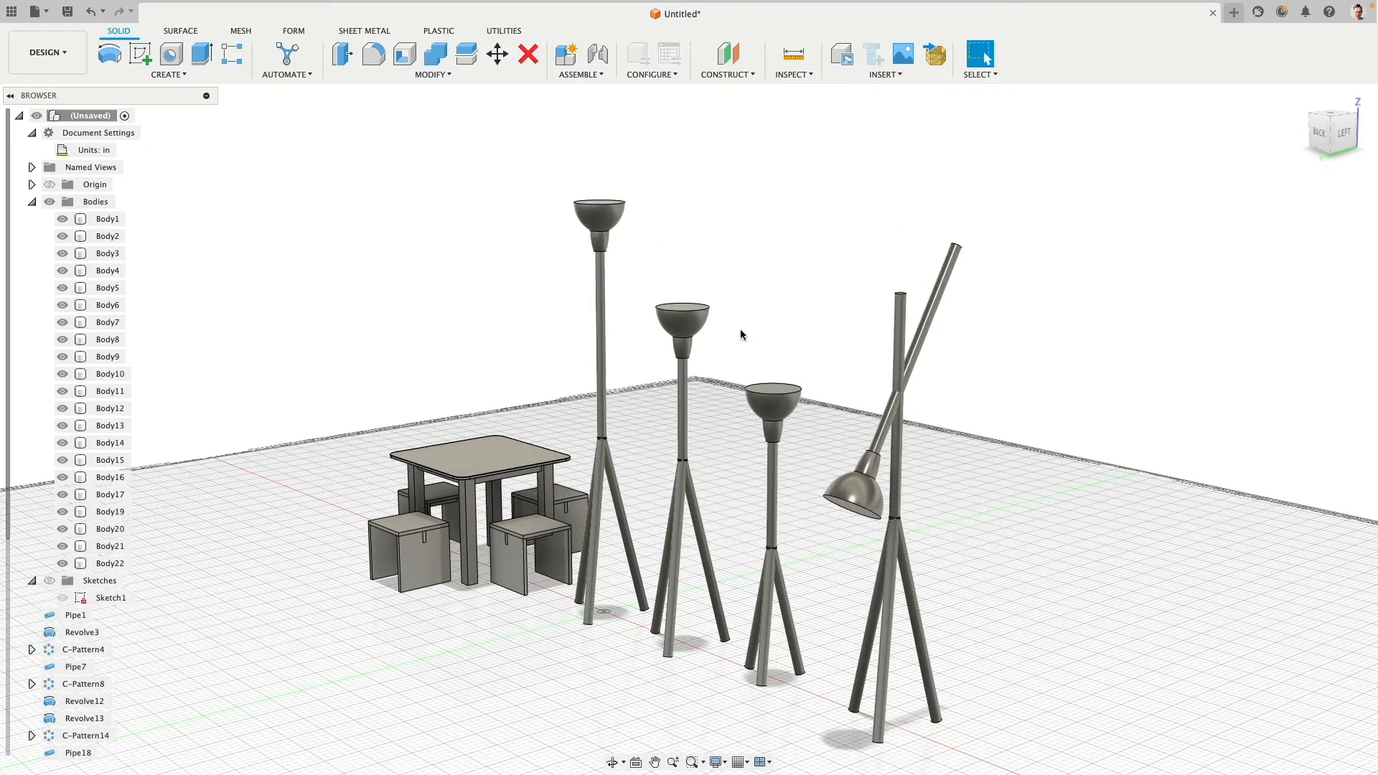
{"action": "middle_click_drag", "start_coordinate": [972, 271], "coordinate": [554, 172], "text": "shift"}
{"action": "key", "text": "q"}
{"action": "scroll", "coordinate": [531, 215], "scroll_direction": "up", "scroll_amount": 5}
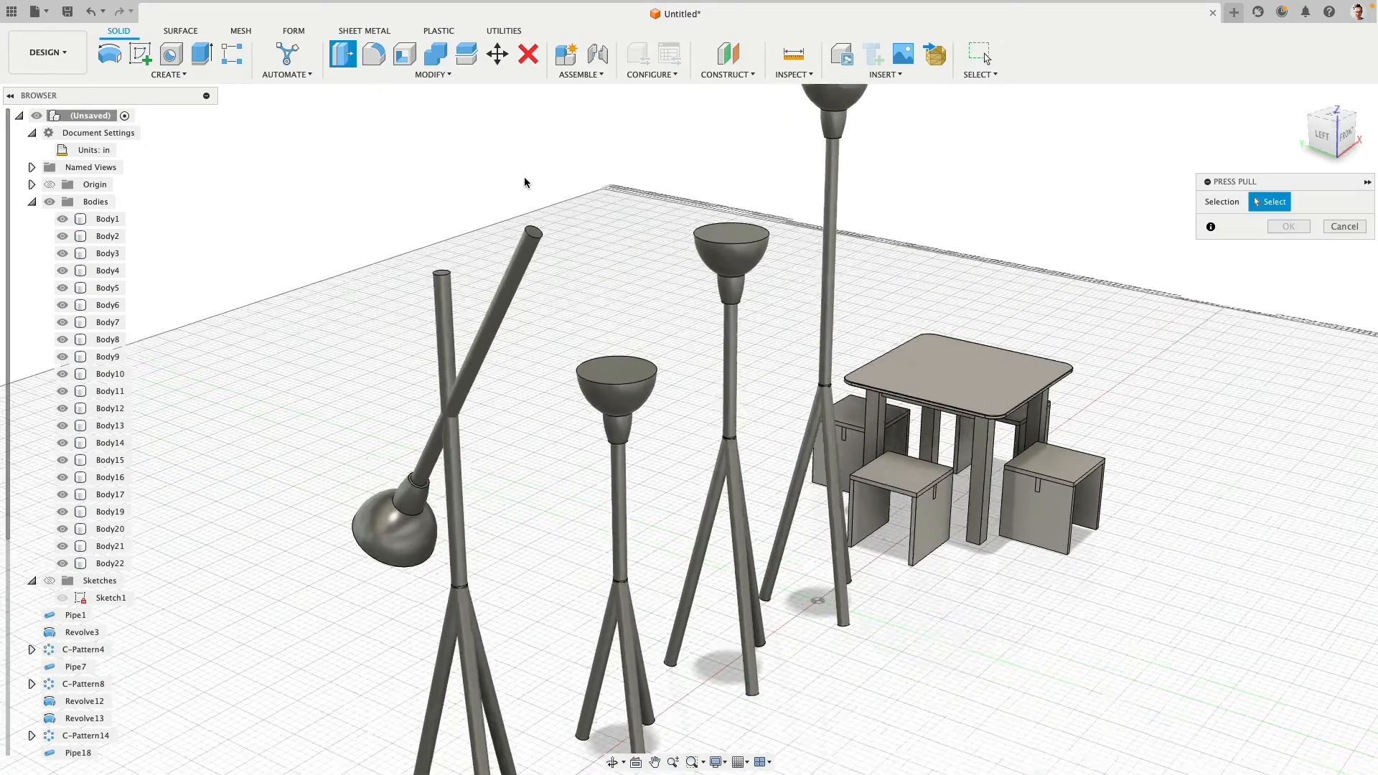
{"action": "left_click", "coordinate": [541, 259]}
{"action": "left_click_drag", "start_coordinate": [550, 248], "coordinate": [444, 436]}
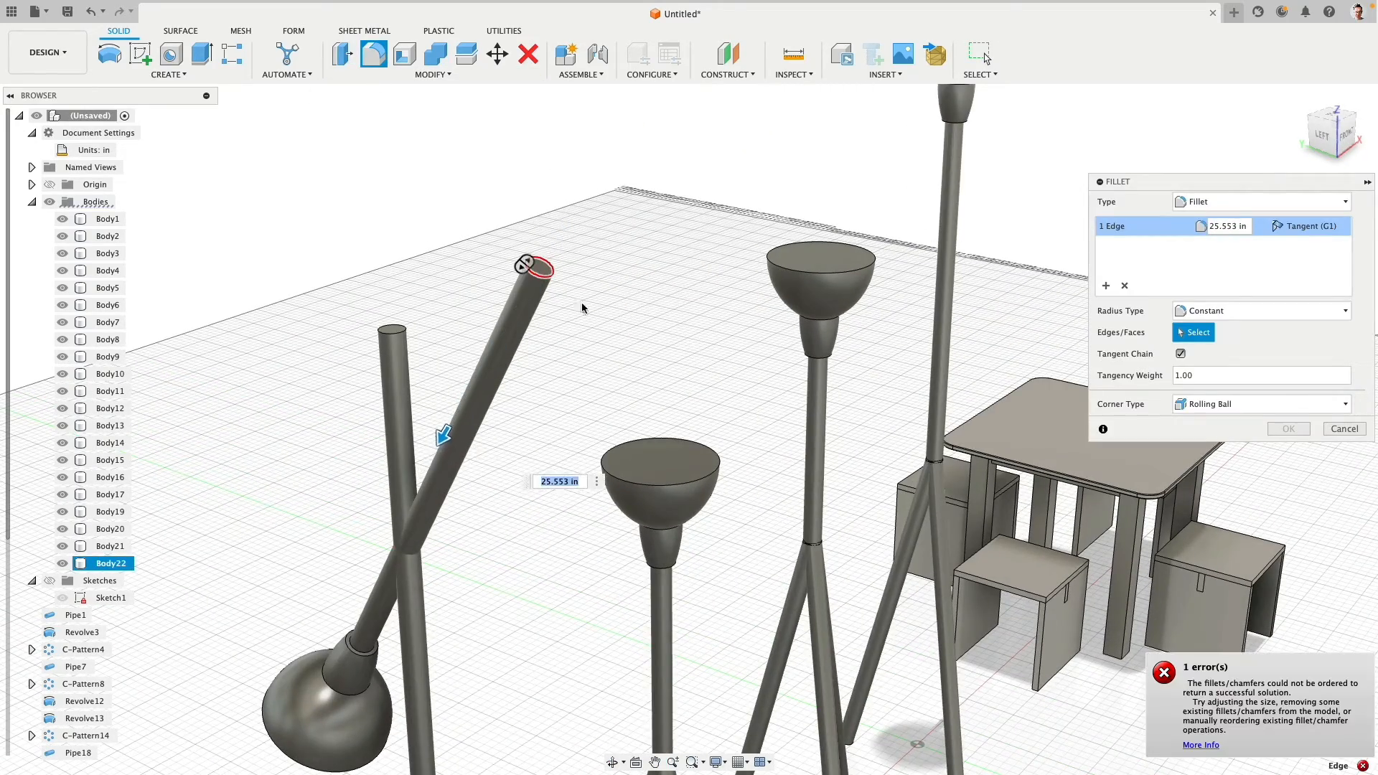
{"action": "left_click", "coordinate": [1345, 429]}
- Shorten the fourth lamp's tilted arm by offsetting its upper end face about -13.103 in
{"action": "scroll", "coordinate": [541, 255], "scroll_direction": "up", "scroll_amount": 3}
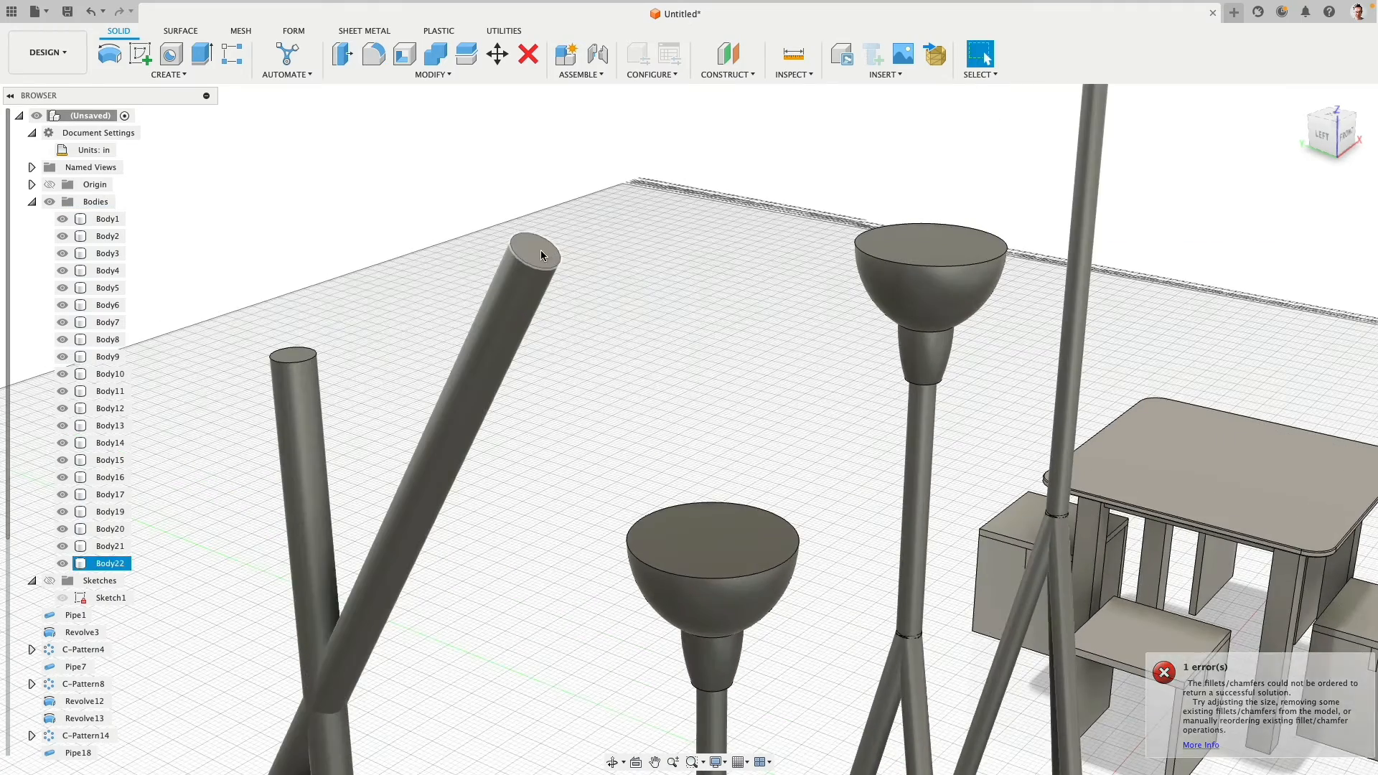
{"action": "left_click", "coordinate": [342, 53]}
{"action": "left_click_drag", "start_coordinate": [549, 219], "coordinate": [402, 265]}
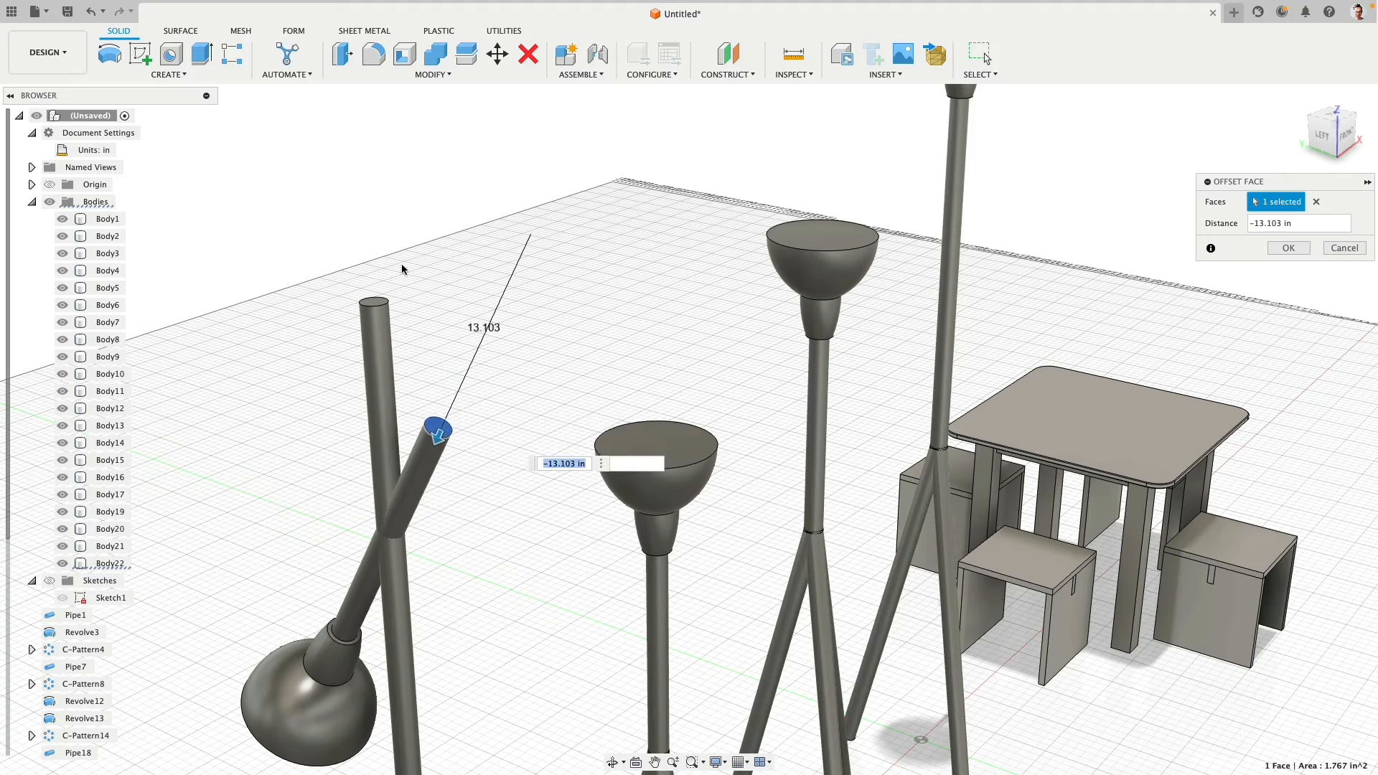
{"action": "left_click", "coordinate": [1289, 247]}
- Shorten the fourth lamp's upright pole by offsetting its top face down to where it meets the tilted arm
{"action": "left_click", "coordinate": [343, 53]}
{"action": "scroll", "coordinate": [374, 280], "scroll_direction": "up", "scroll_amount": 5}
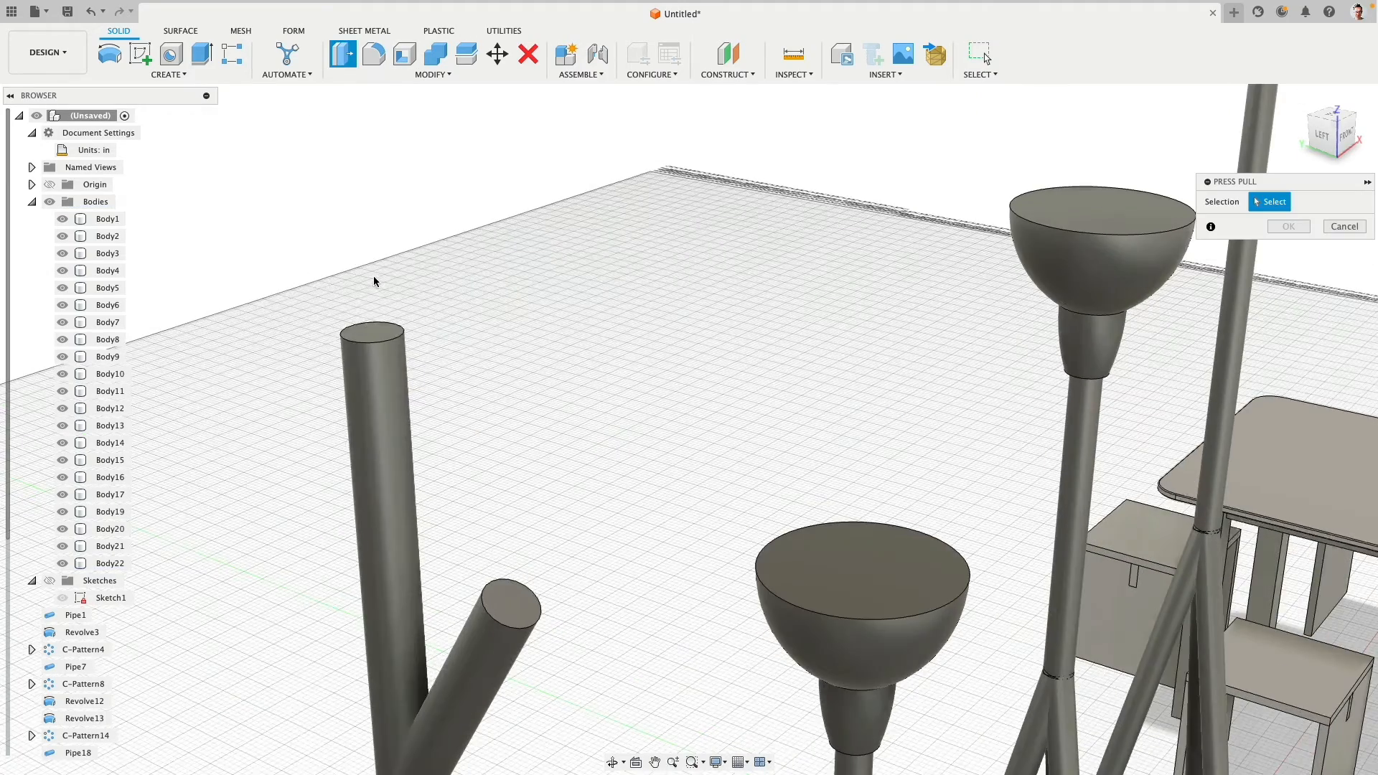
{"action": "left_click", "coordinate": [372, 332]}
{"action": "scroll", "coordinate": [373, 327], "scroll_direction": "down", "scroll_amount": 5}
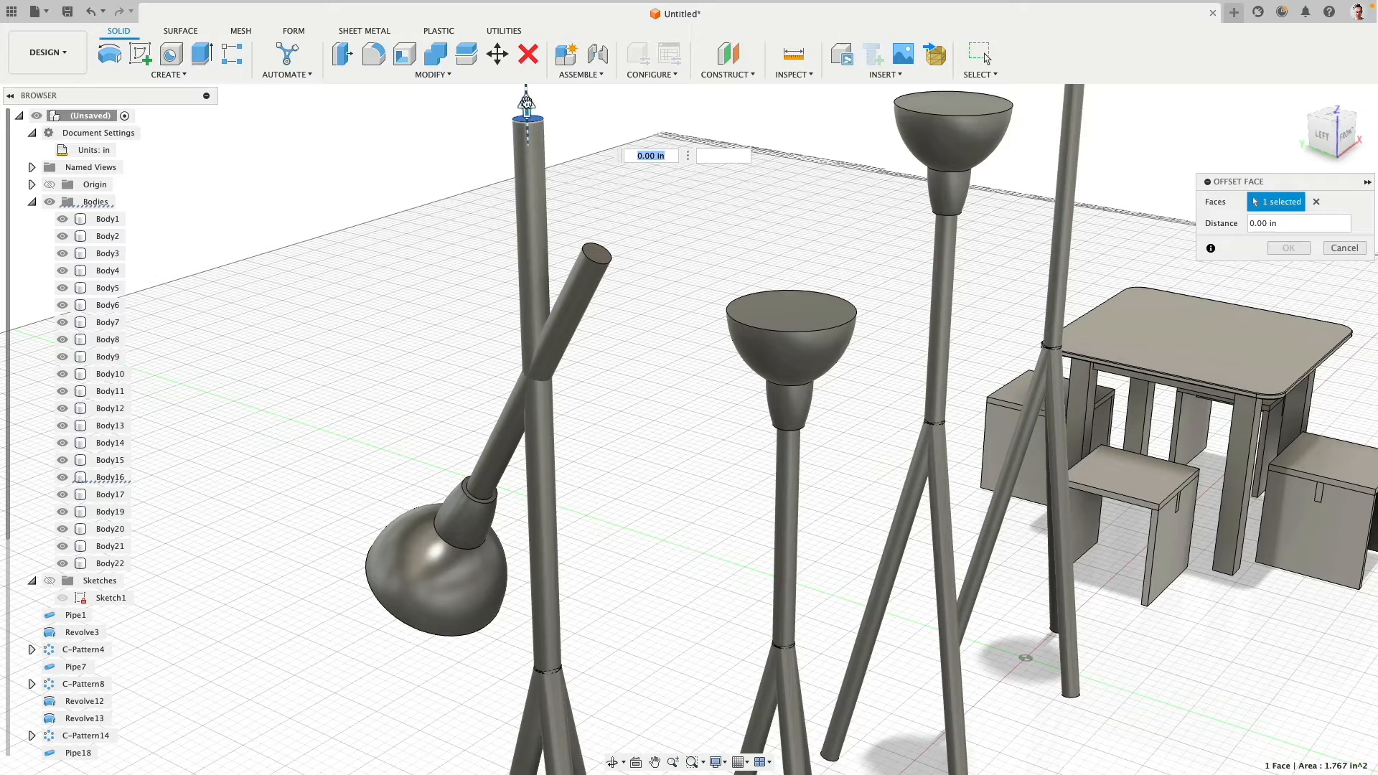
{"action": "left_click_drag", "start_coordinate": [531, 104], "coordinate": [574, 357]}
{"action": "left_click", "coordinate": [1289, 248]}
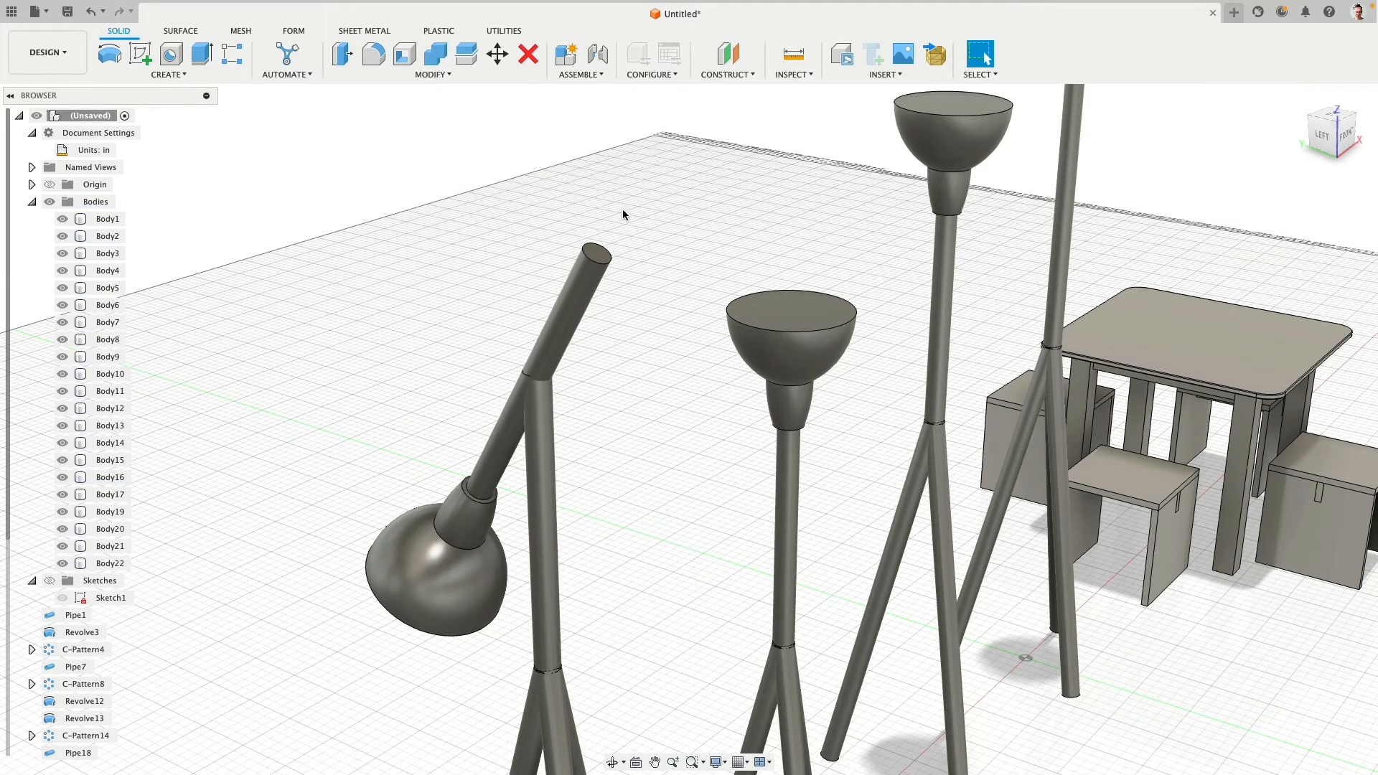
{"action": "middle_click_drag", "start_coordinate": [452, 237], "coordinate": [466, 392], "text": "shift"}
{"action": "scroll", "coordinate": [667, 344], "scroll_direction": "down", "scroll_amount": 5}
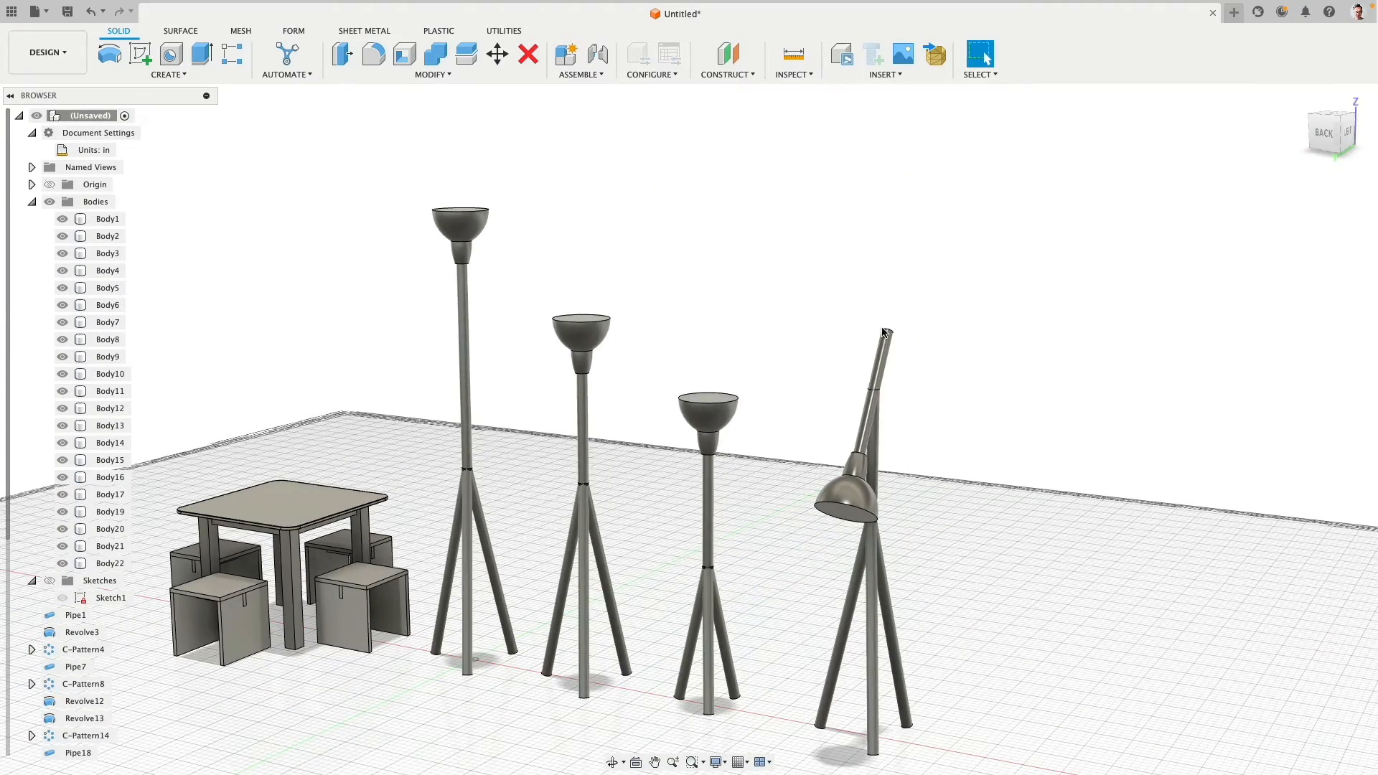
{"action": "middle_click_drag", "start_coordinate": [886, 333], "coordinate": [884, 236], "text": "shift"}
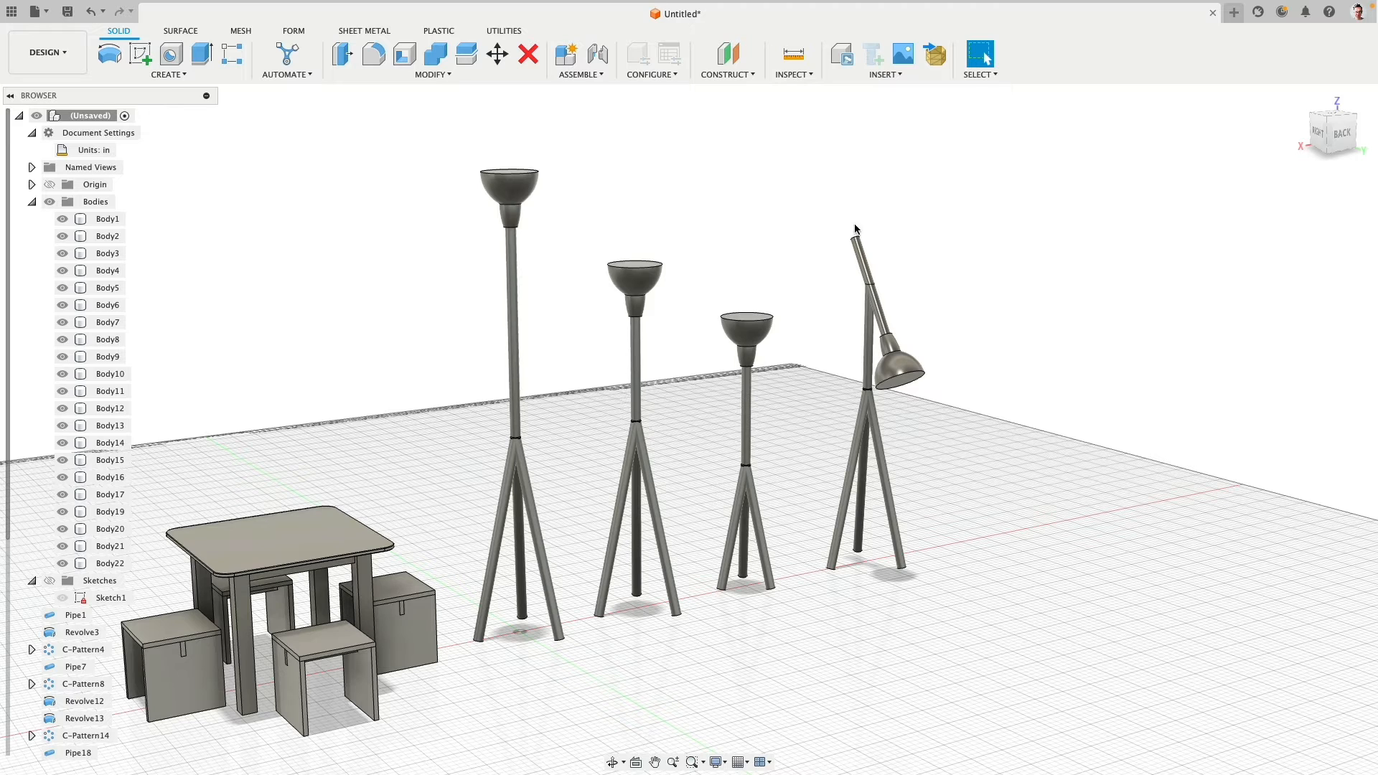
{"action": "left_click", "coordinate": [749, 330]}
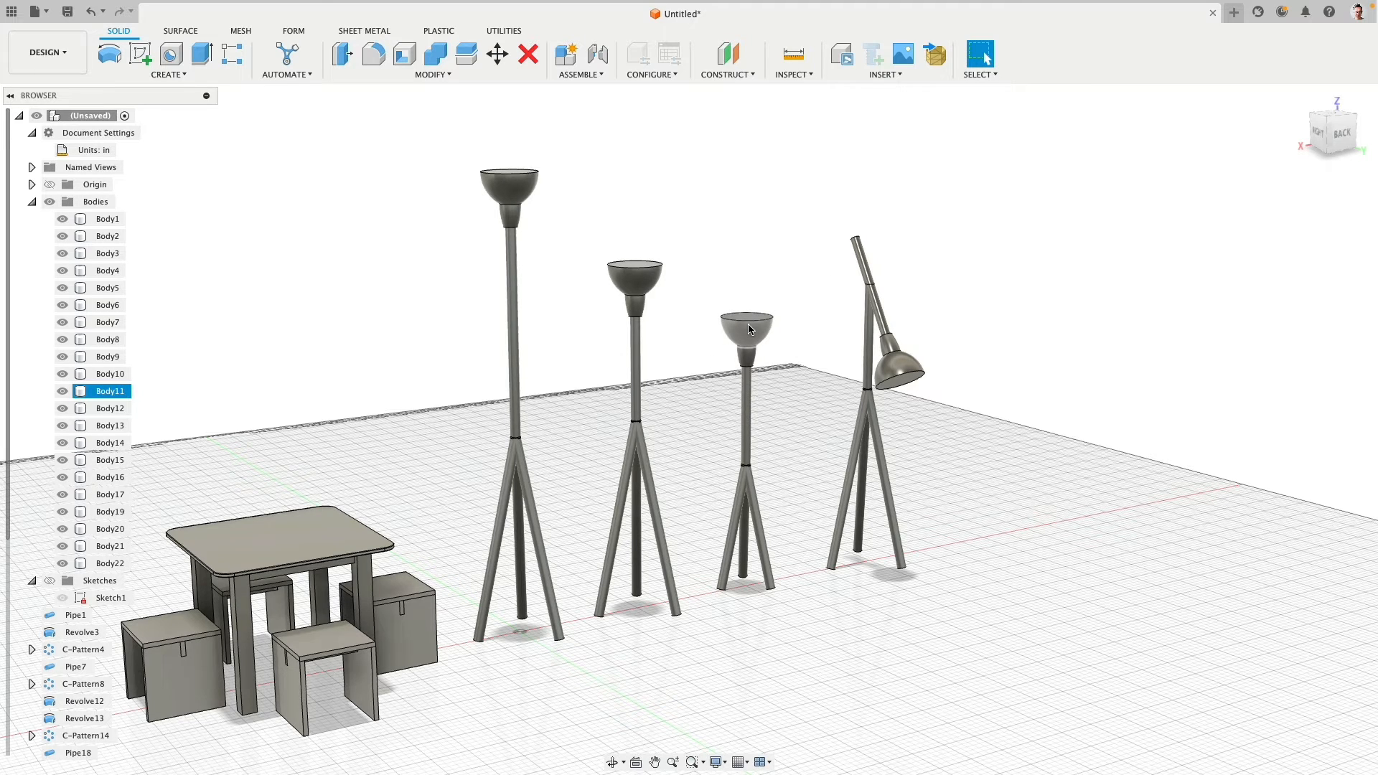
{"action": "left_click", "coordinate": [812, 346]}
{"action": "left_click", "coordinate": [898, 376]}
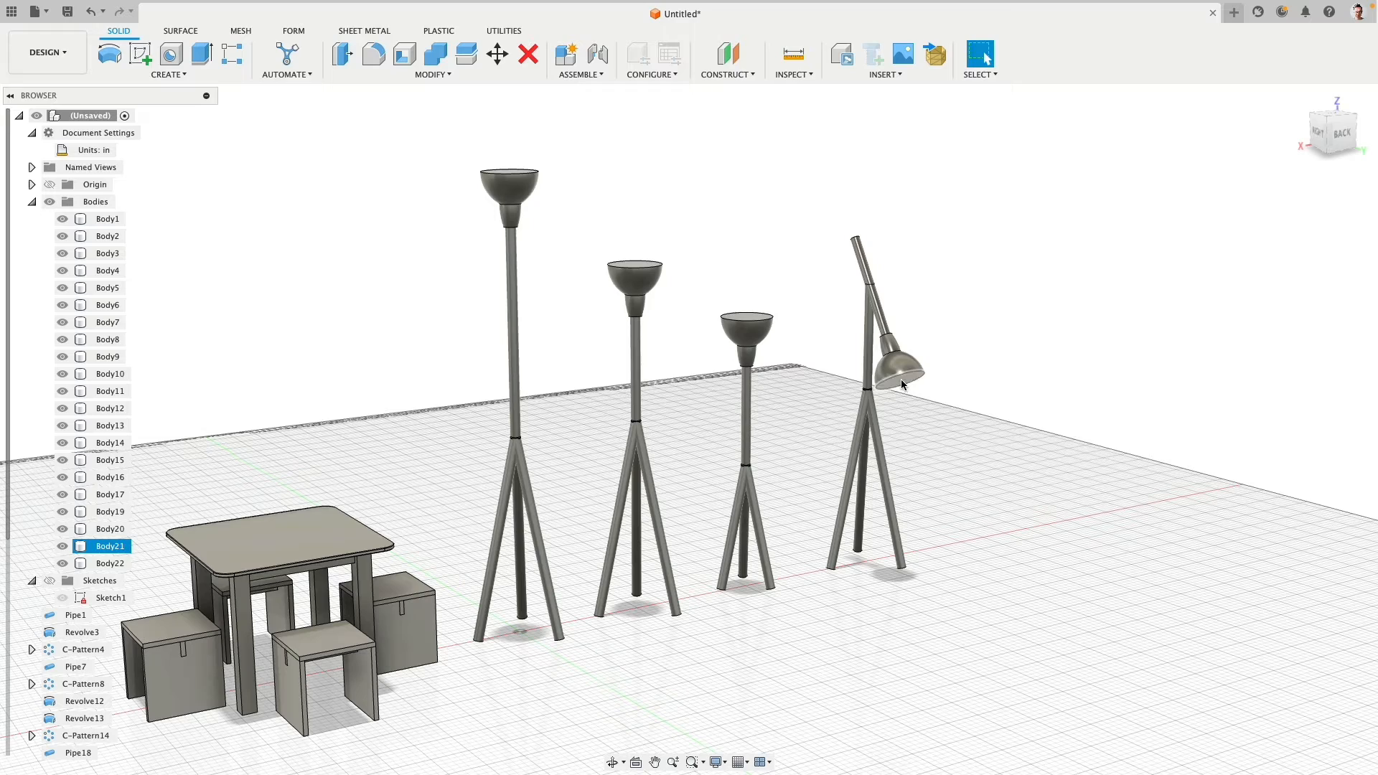
{"action": "left_click", "coordinate": [759, 381]}
{"action": "middle_click_drag", "start_coordinate": [539, 377], "coordinate": [601, 375]}
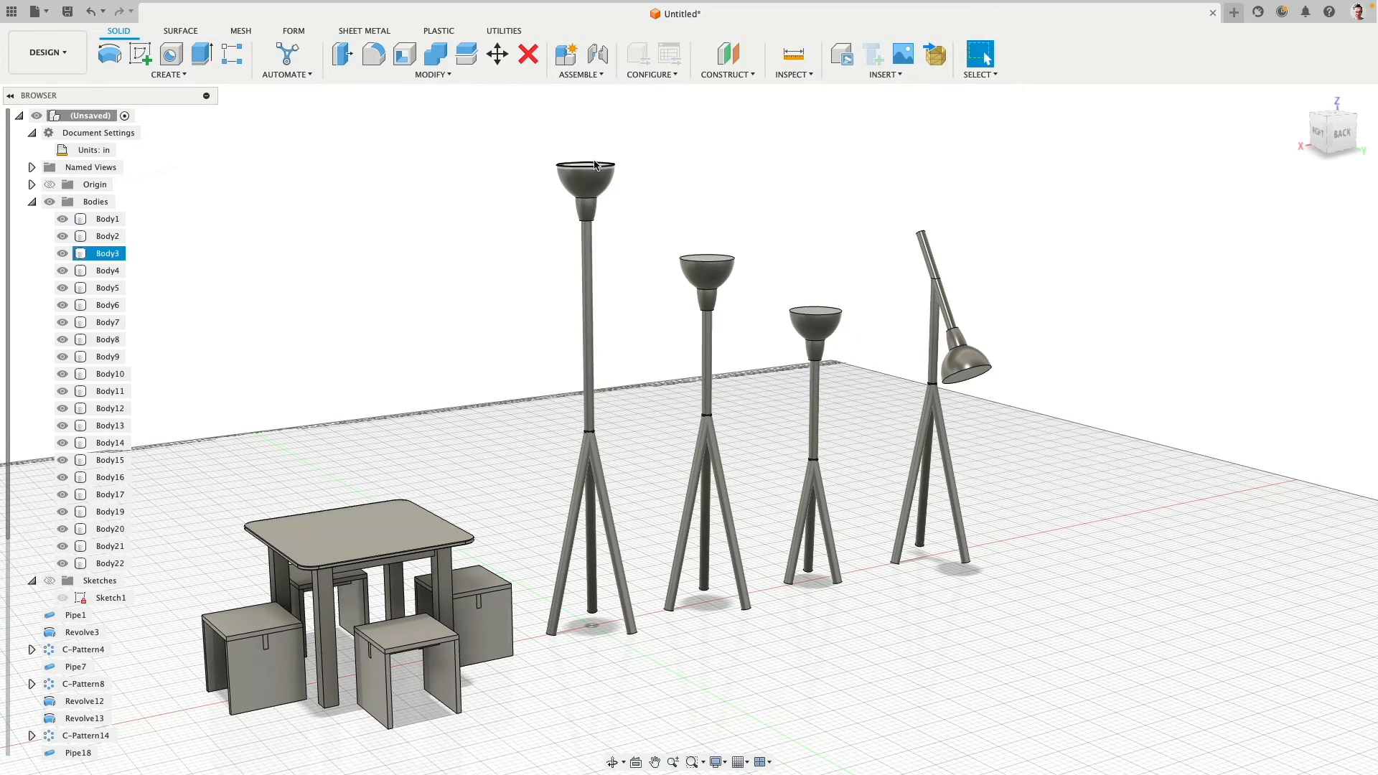
{"action": "middle_click_drag", "start_coordinate": [594, 166], "coordinate": [593, 229]}
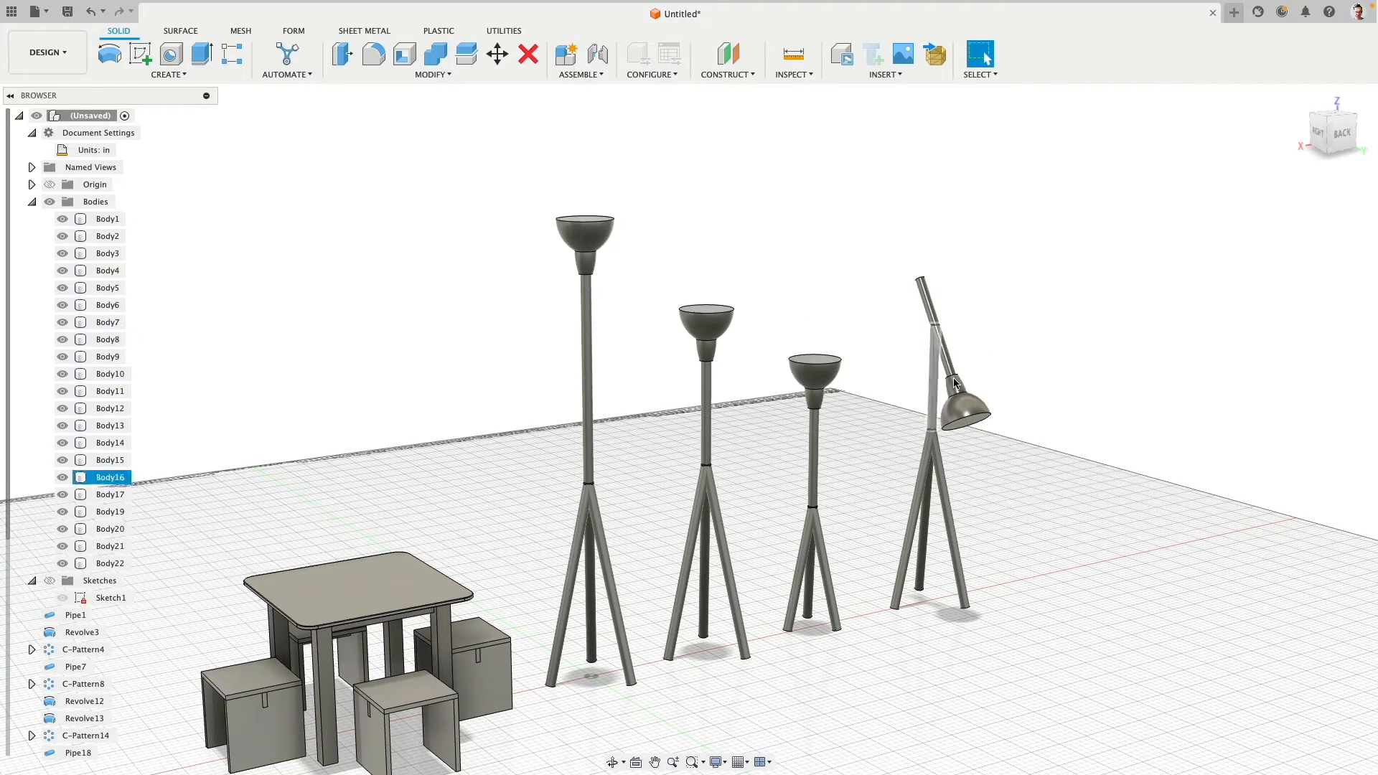
- Create a copy of all six bodies of the fourth, angled-arm lamp and shift it along X as a fifth lamp
{"action": "middle_click_drag", "start_coordinate": [1052, 382], "coordinate": [875, 219], "text": "shift"}
{"action": "middle_click_drag", "start_coordinate": [761, 324], "coordinate": [995, 289], "text": "shift"}
{"action": "scroll", "coordinate": [998, 288], "scroll_direction": "up", "scroll_amount": 3}
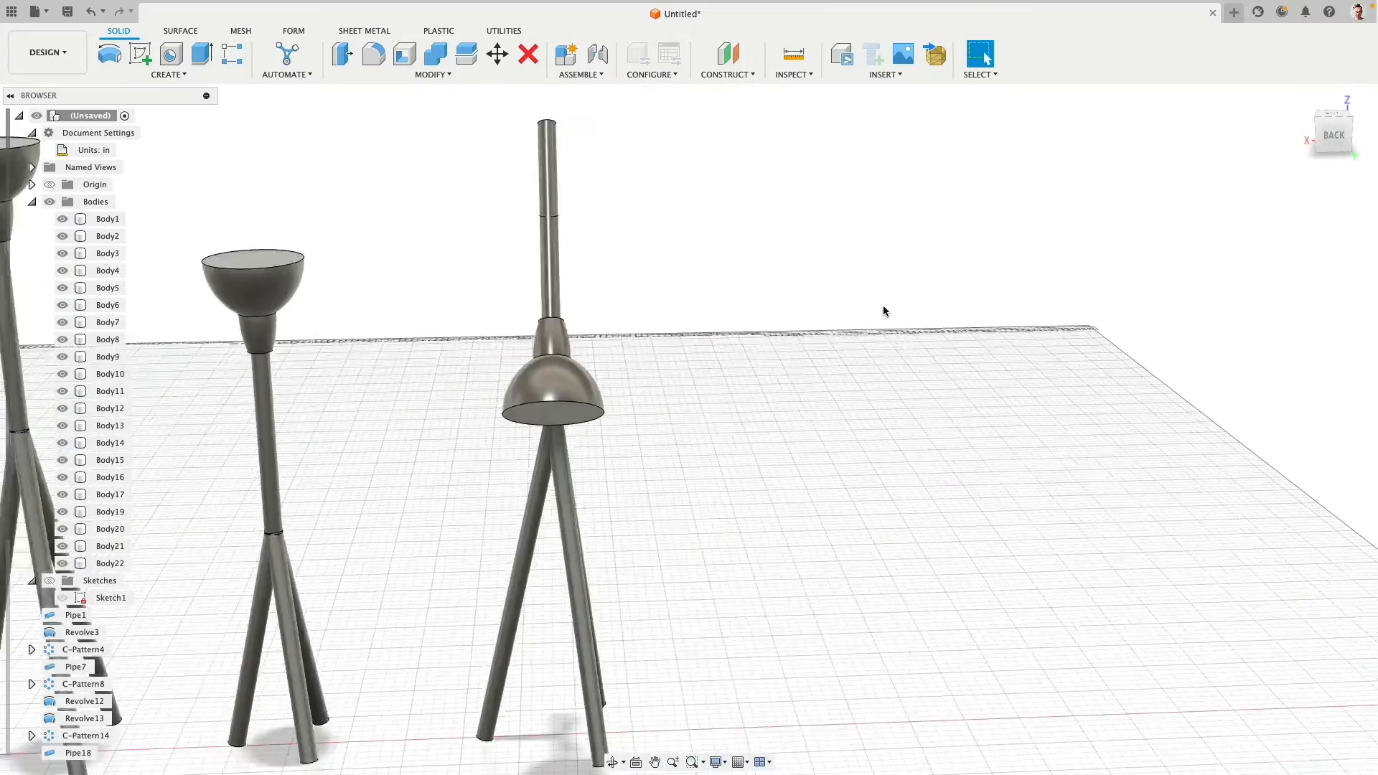
{"action": "scroll", "coordinate": [883, 310], "scroll_direction": "down", "scroll_amount": 5}
{"action": "left_click_drag", "start_coordinate": [636, 147], "coordinate": [842, 654]}
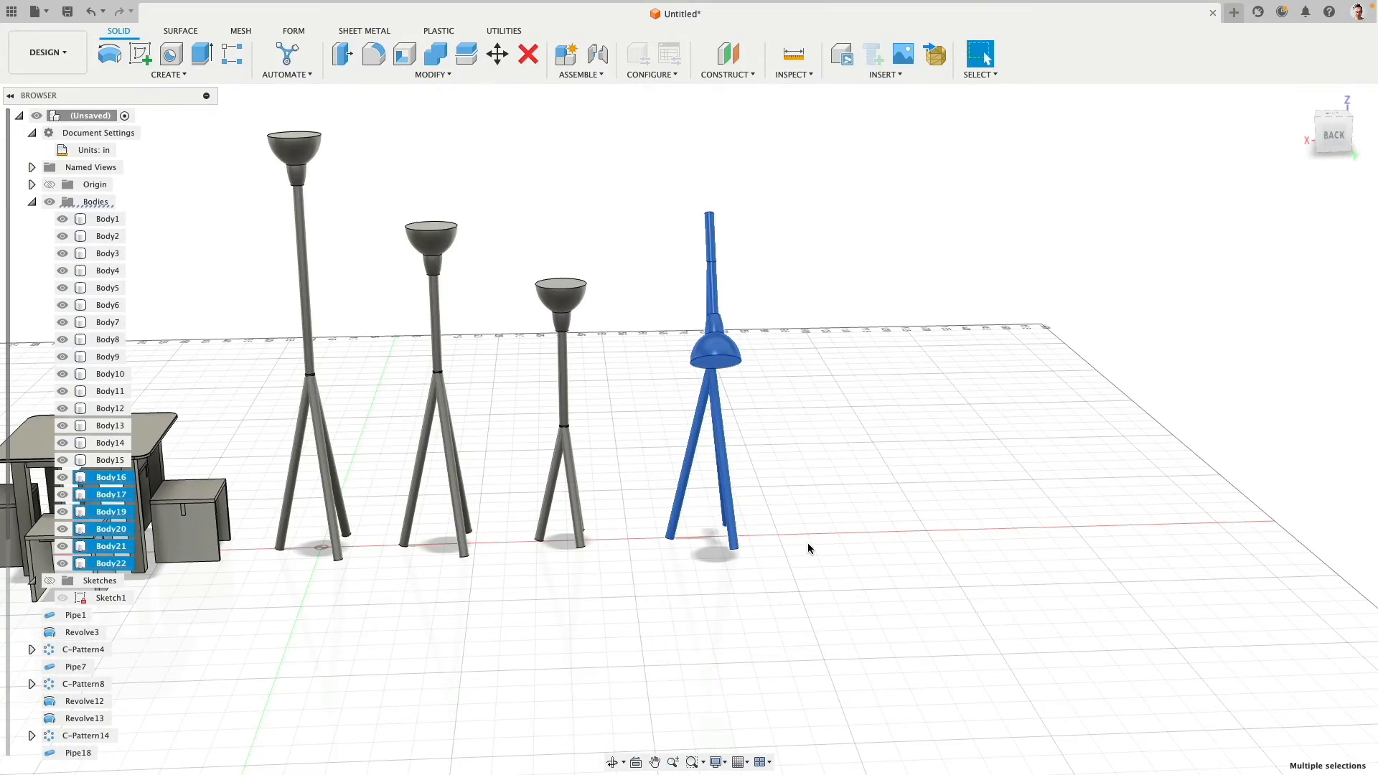
{"action": "left_click", "coordinate": [497, 55]}
{"action": "left_click", "coordinate": [1271, 417]}
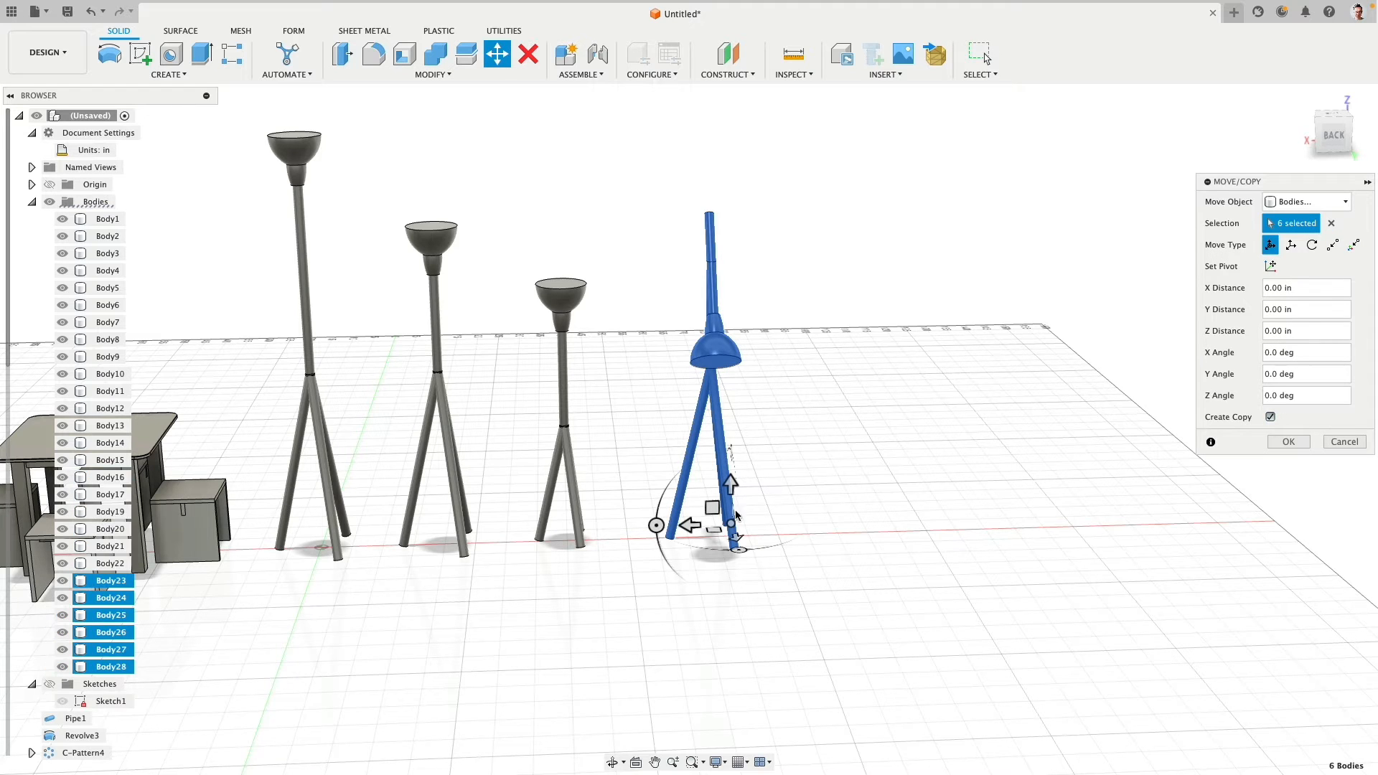
{"action": "left_click_drag", "start_coordinate": [689, 525], "coordinate": [815, 518]}
{"action": "left_click", "coordinate": [1288, 442]}
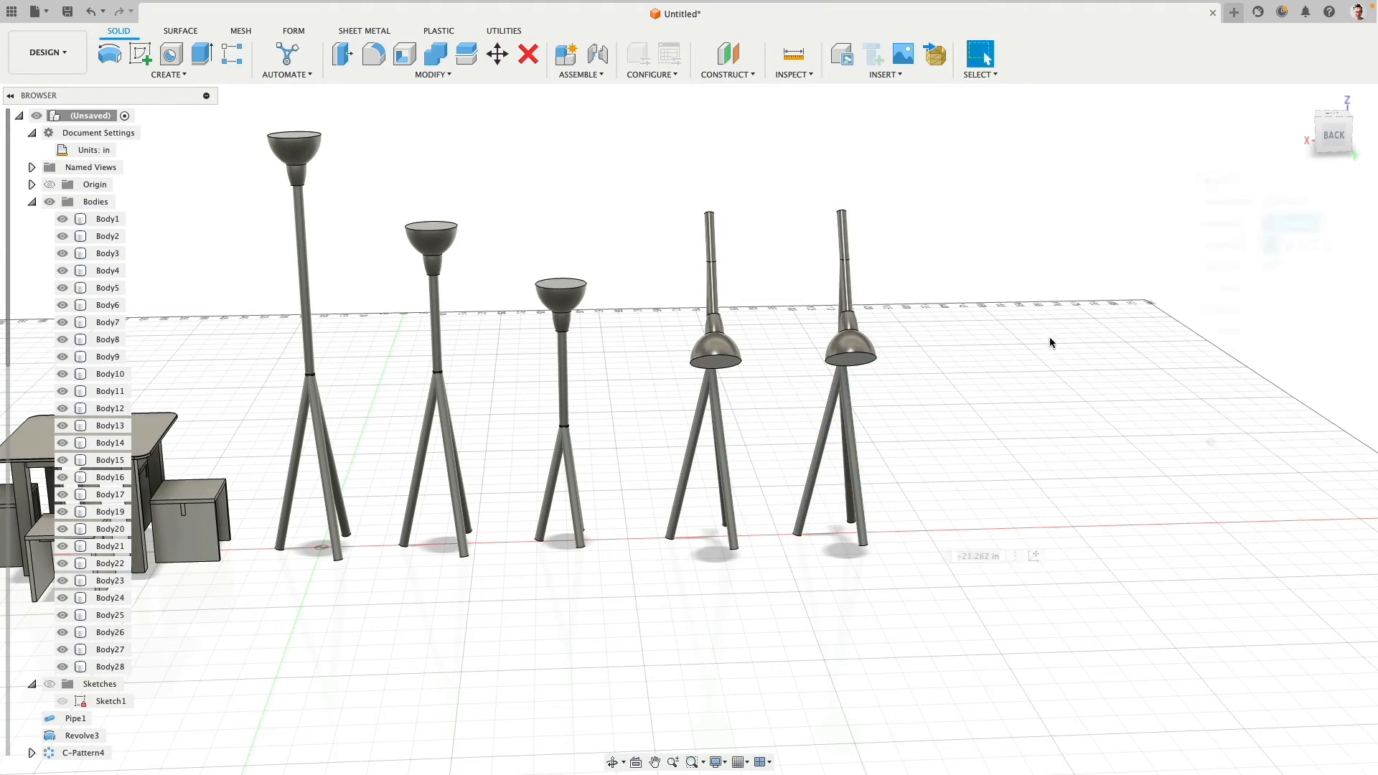
- Move the fifth lamp's shade 29.19 in in Z, off the lower end of its tilted arm and beyond the upper end
{"action": "middle_click_drag", "start_coordinate": [1049, 341], "coordinate": [733, 443], "text": "shift"}
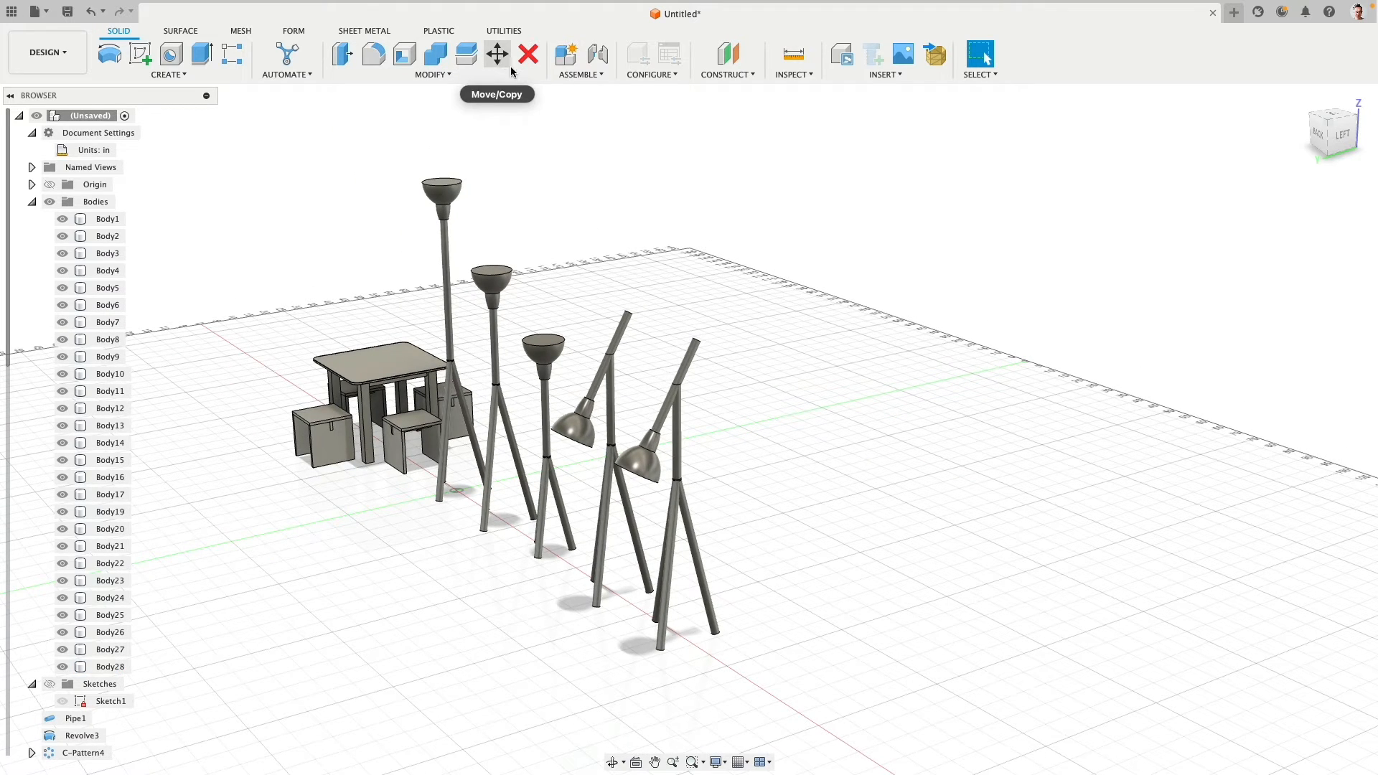
{"action": "scroll", "coordinate": [753, 375], "scroll_direction": "up", "scroll_amount": 2}
{"action": "scroll", "coordinate": [753, 374], "scroll_direction": "up", "scroll_amount": 5}
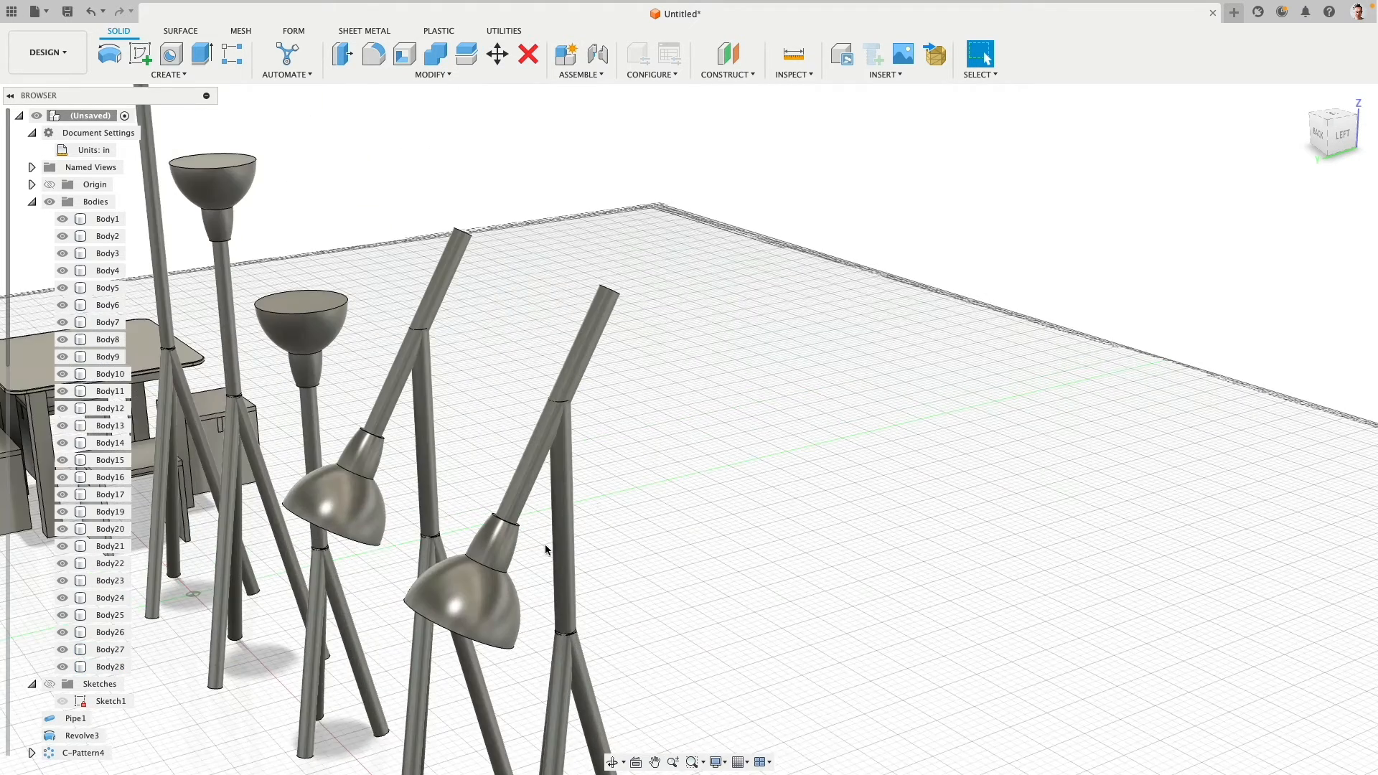
{"action": "left_click", "coordinate": [498, 55]}
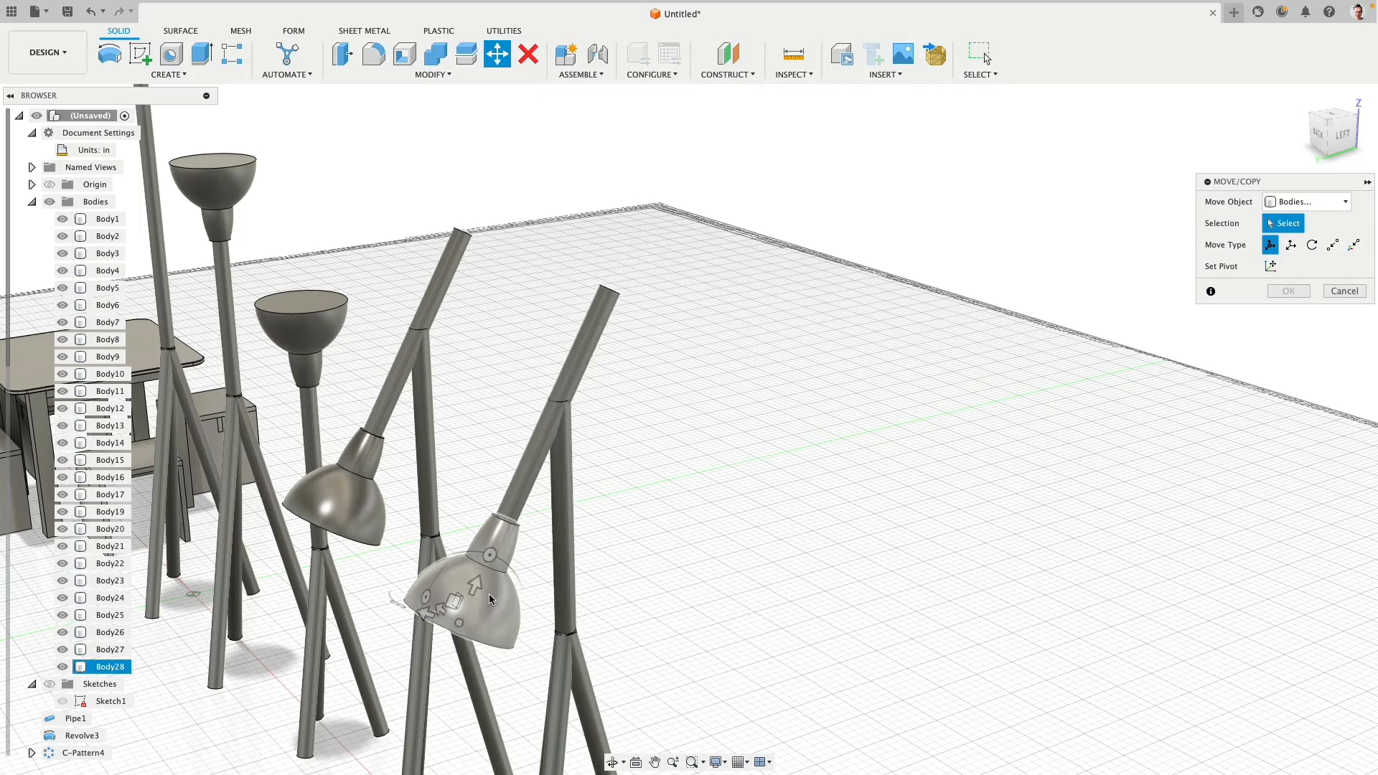
{"action": "left_click", "coordinate": [463, 600]}
{"action": "left_click_drag", "start_coordinate": [440, 605], "coordinate": [710, 217]}
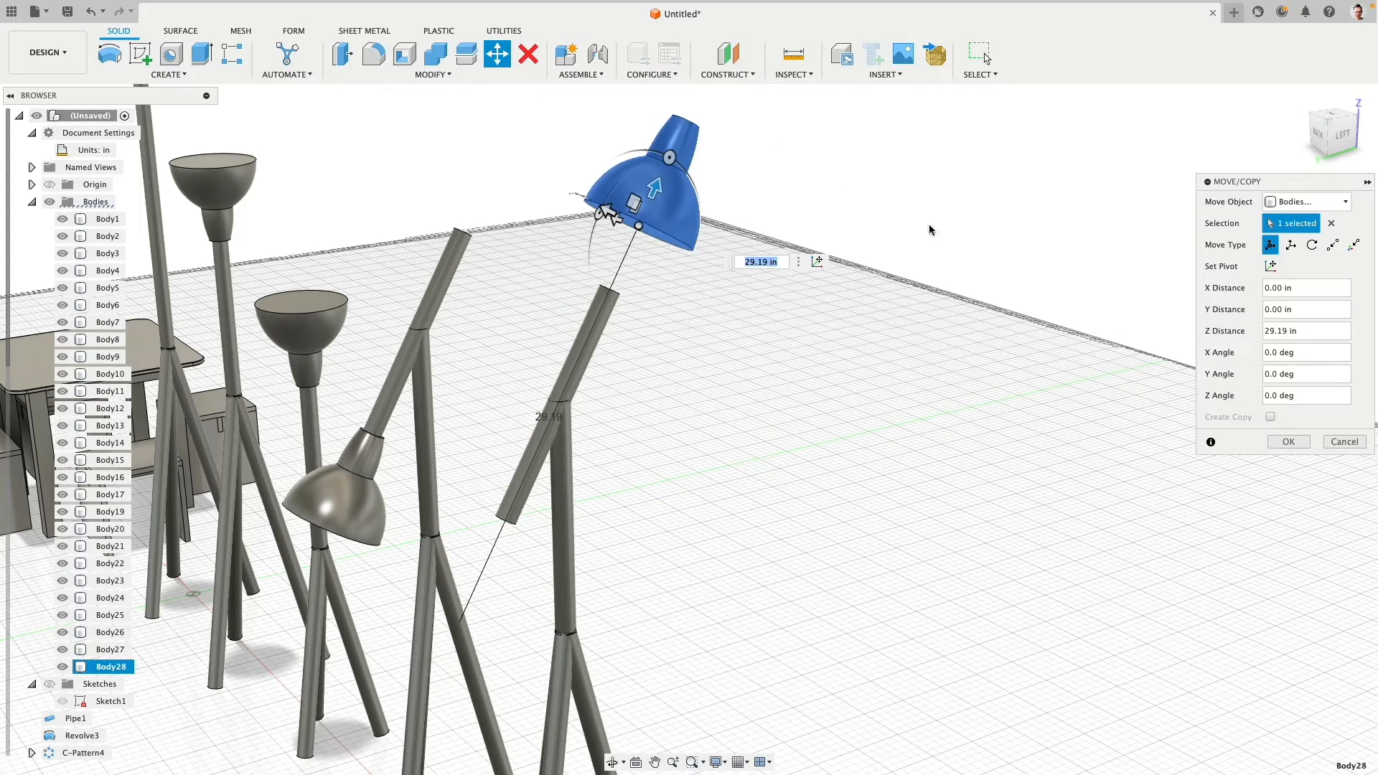
{"action": "left_click", "coordinate": [1289, 439]}
- Align the detached shade body's neck end face to the upper end of the fifth lamp's tilted arm, flipped so the shade faces upward
{"action": "middle_click_drag", "start_coordinate": [966, 265], "coordinate": [896, 227], "text": "shift"}
{"action": "scroll", "coordinate": [896, 227], "scroll_direction": "down", "scroll_amount": 5}
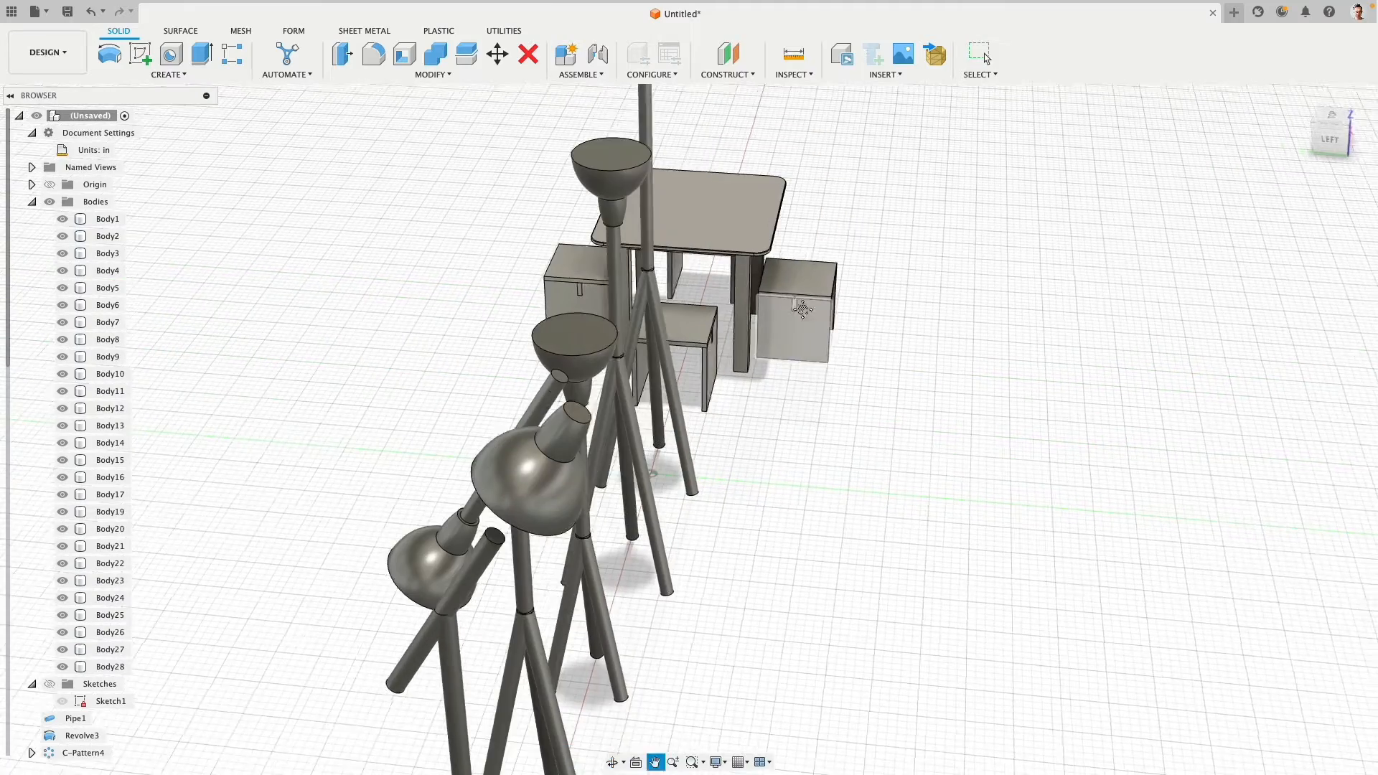
{"action": "left_click", "coordinate": [433, 75]}
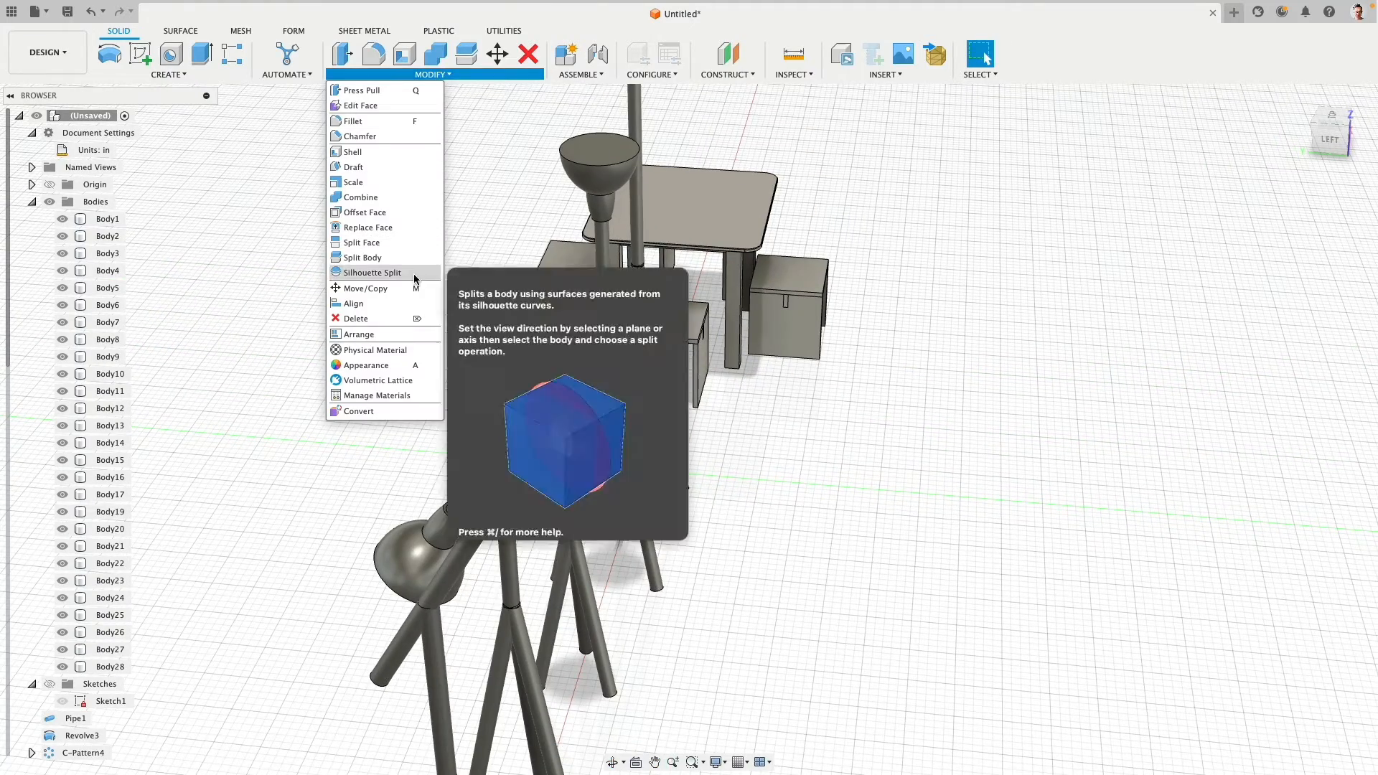
{"action": "left_click", "coordinate": [353, 303]}
{"action": "middle_click_drag", "start_coordinate": [387, 280], "coordinate": [503, 359], "text": "shift"}
{"action": "left_click", "coordinate": [557, 411]}
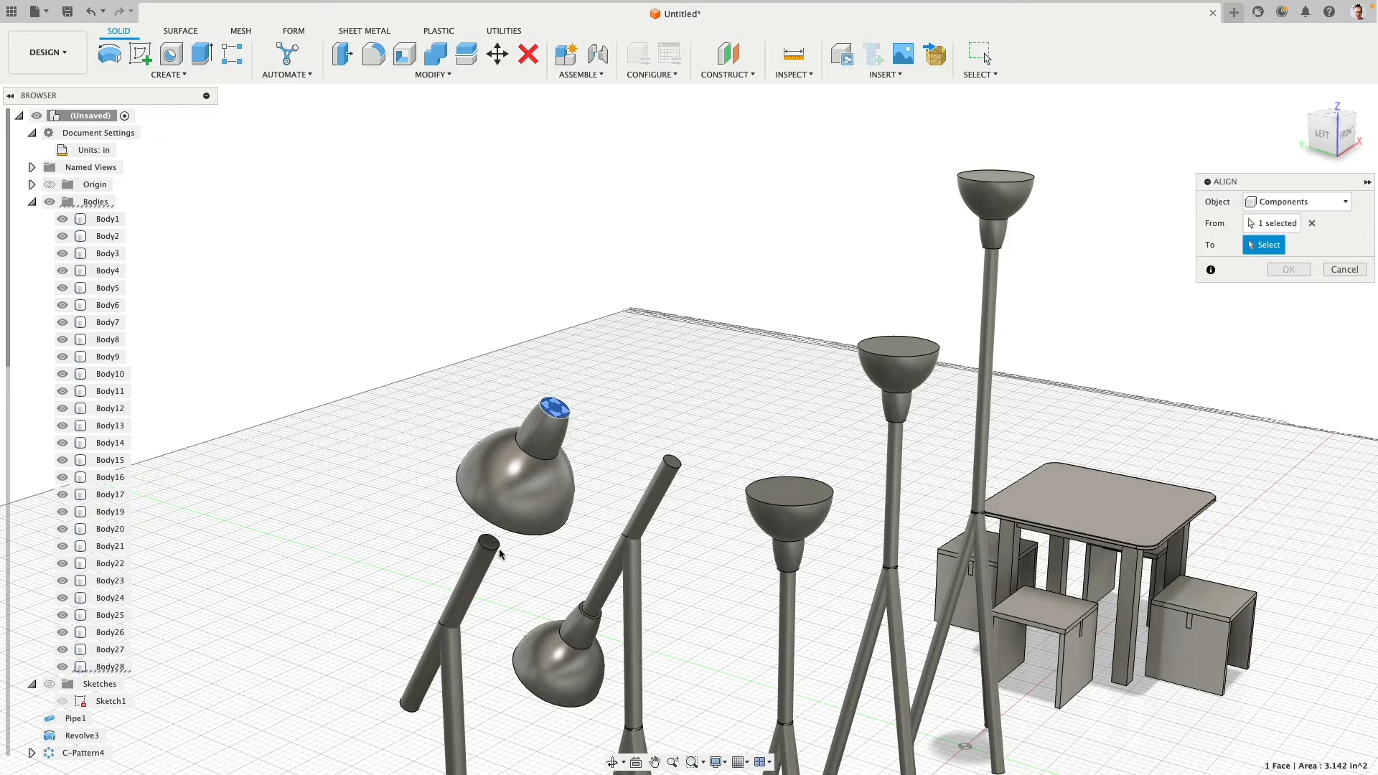
{"action": "scroll", "coordinate": [495, 551], "scroll_direction": "up", "scroll_amount": 4}
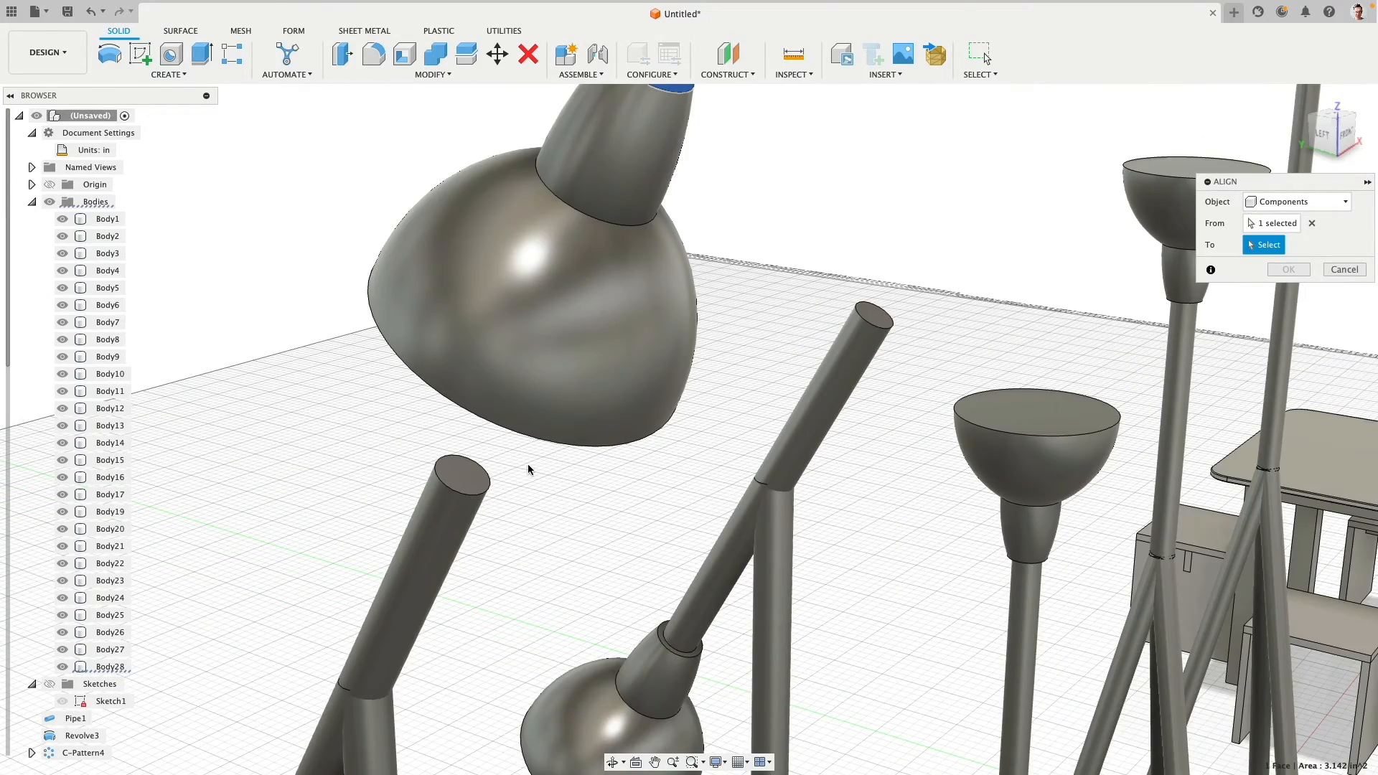
{"action": "scroll", "coordinate": [468, 475], "scroll_direction": "down", "scroll_amount": 3}
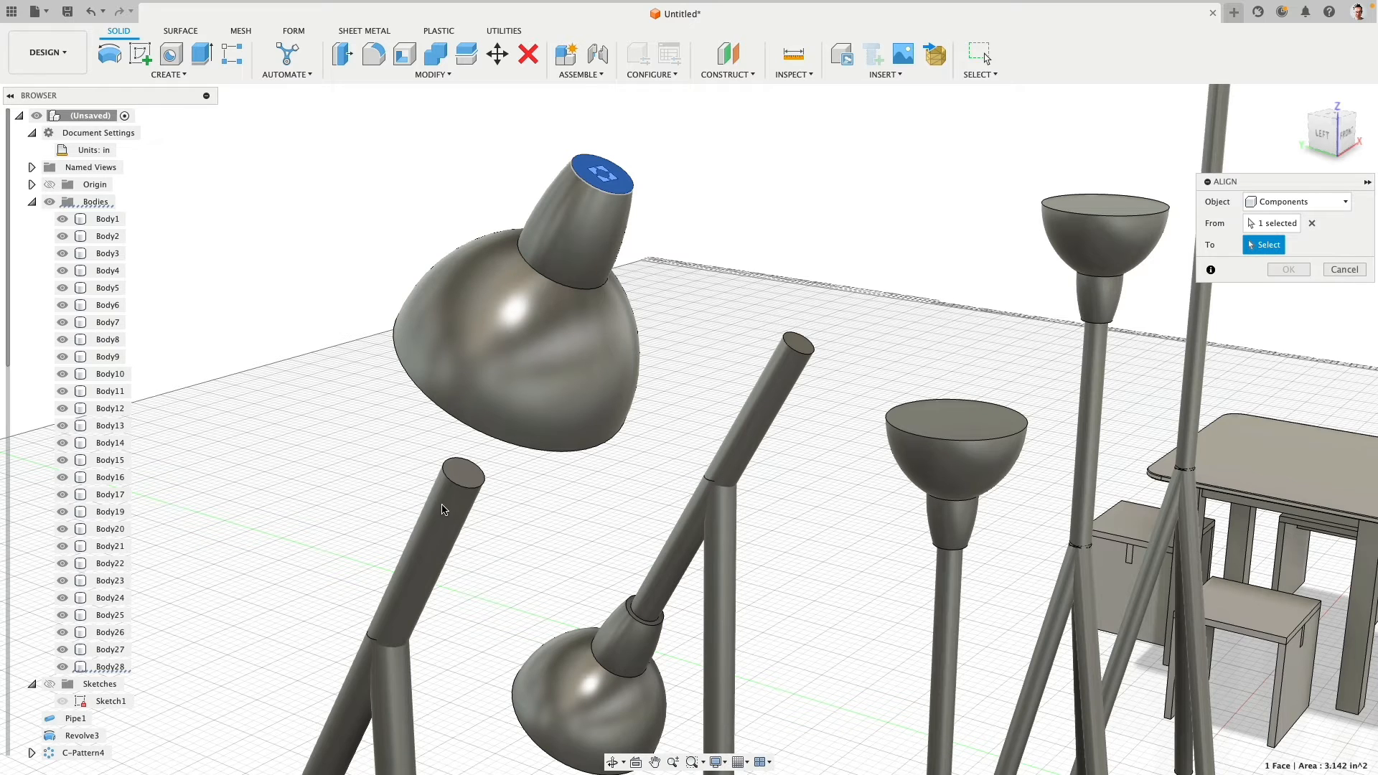
{"action": "left_click", "coordinate": [1308, 202]}
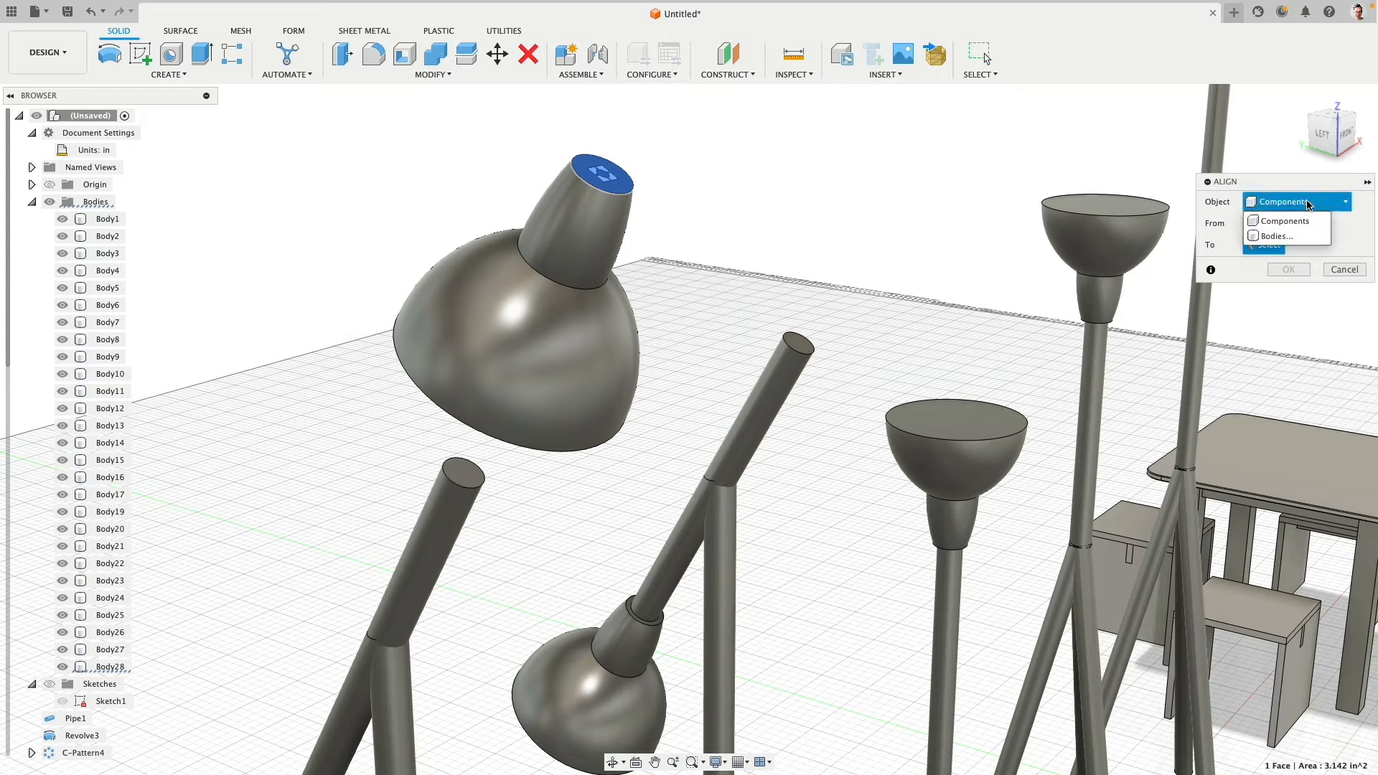
{"action": "left_click", "coordinate": [1255, 239]}
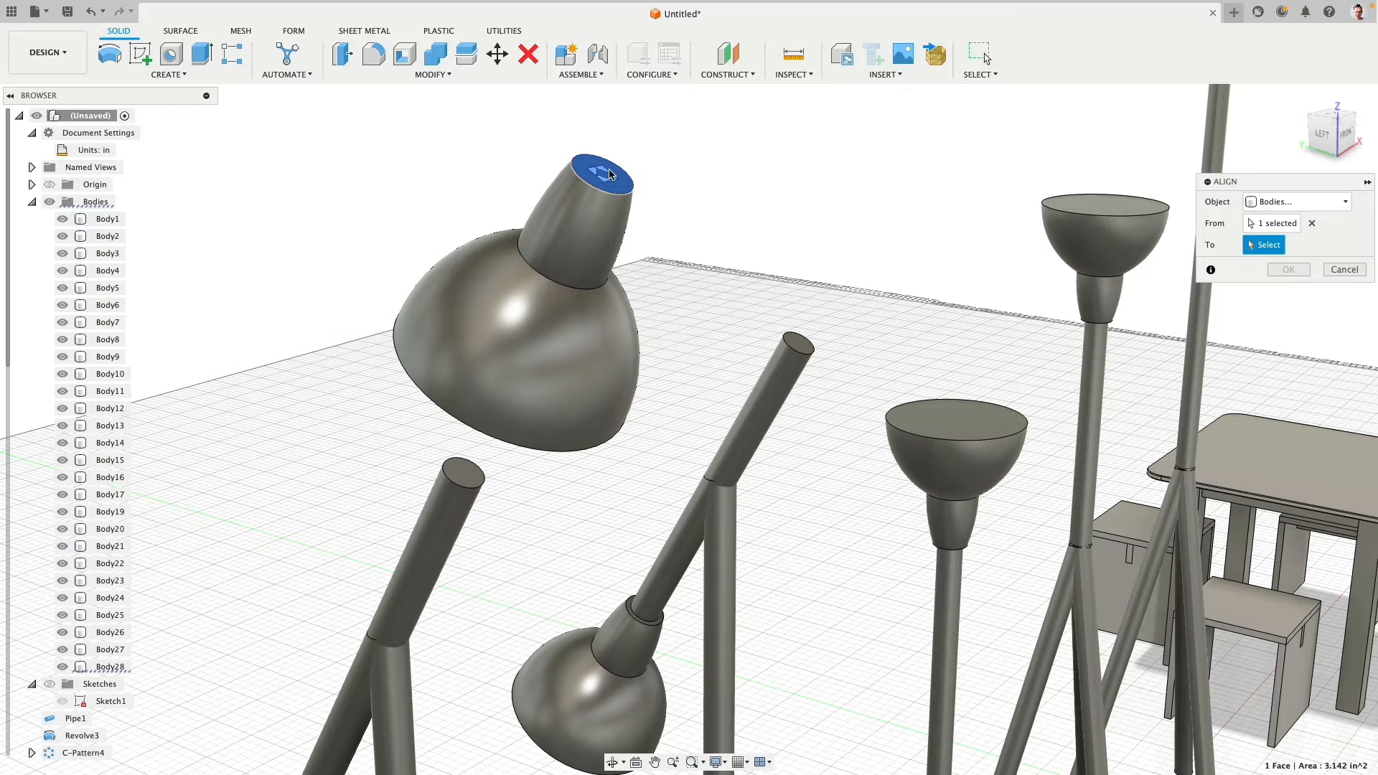
{"action": "left_click", "coordinate": [458, 491]}
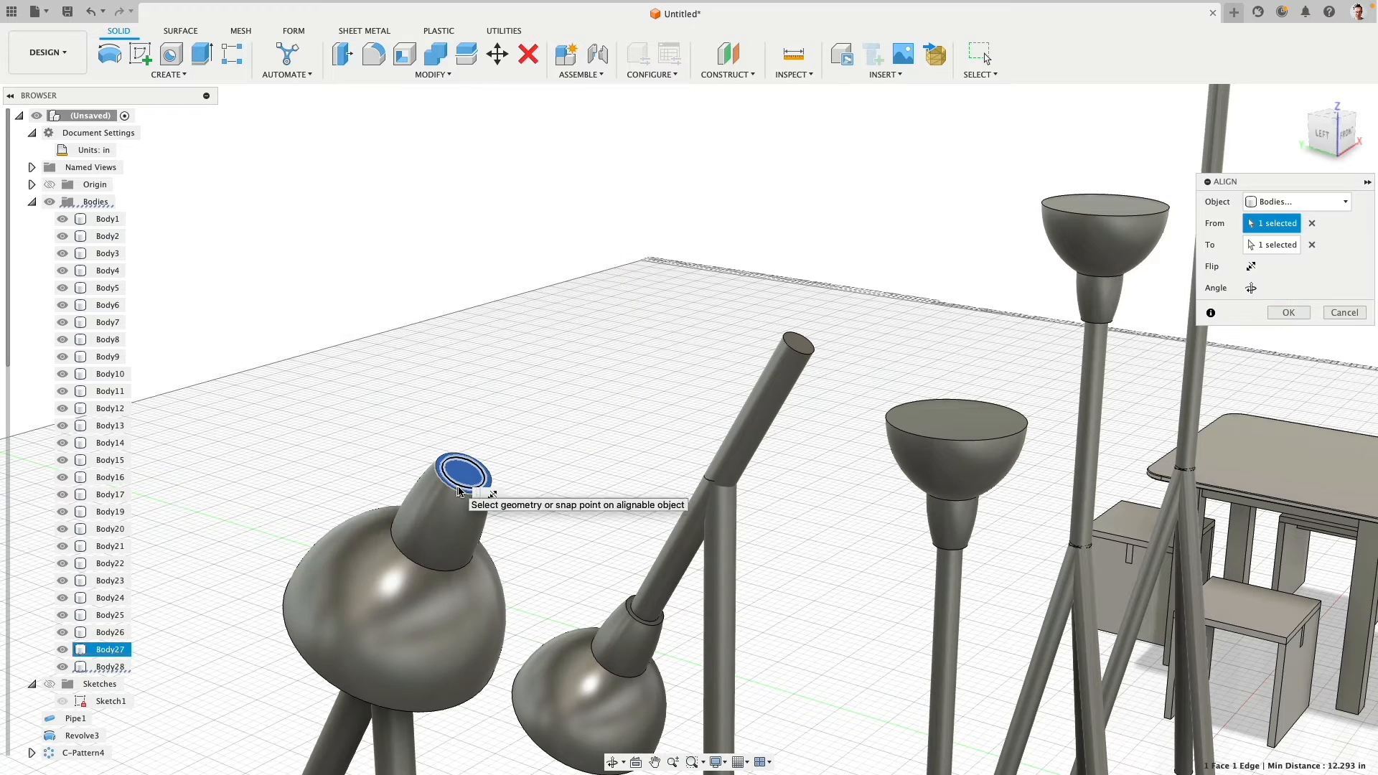
{"action": "left_click", "coordinate": [1252, 268]}
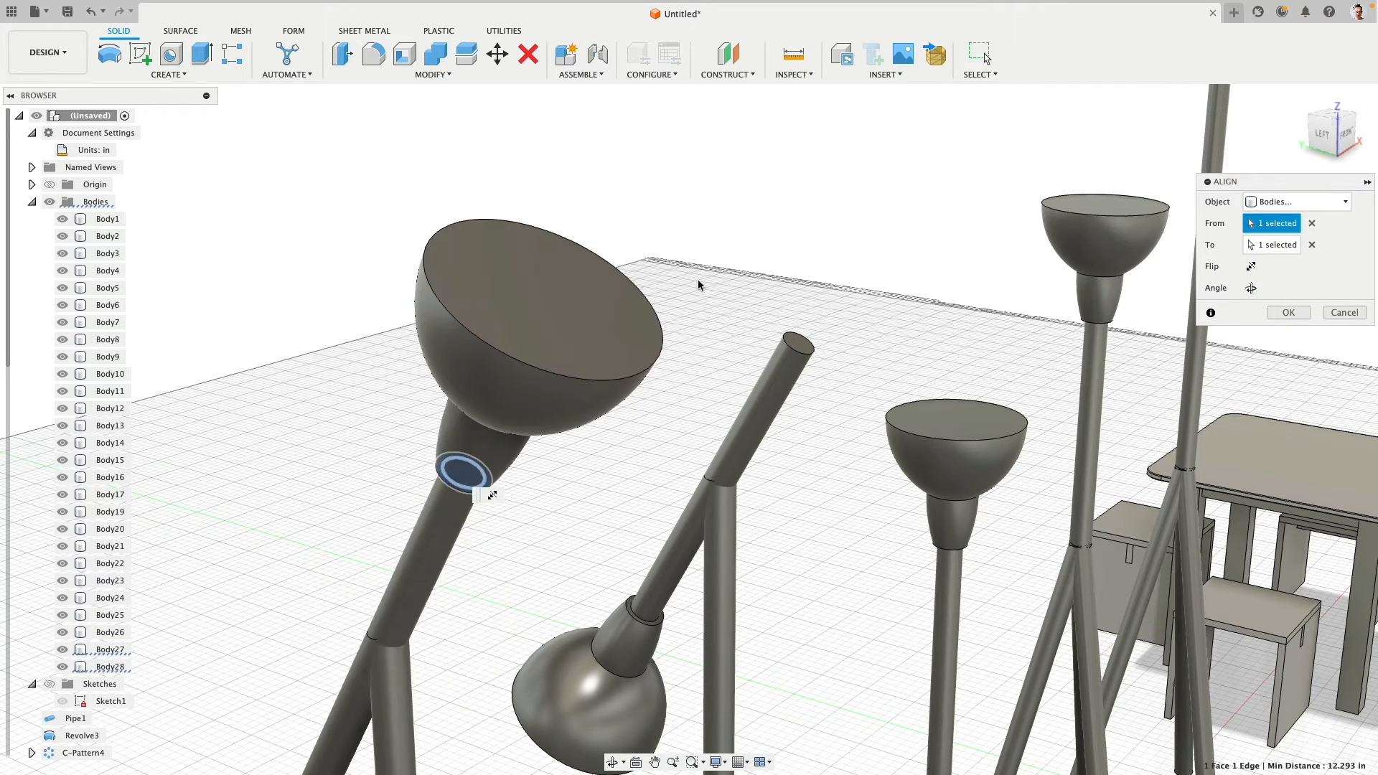
{"action": "scroll", "coordinate": [696, 289], "scroll_direction": "down", "scroll_amount": 5}
{"action": "left_click", "coordinate": [1289, 312]}
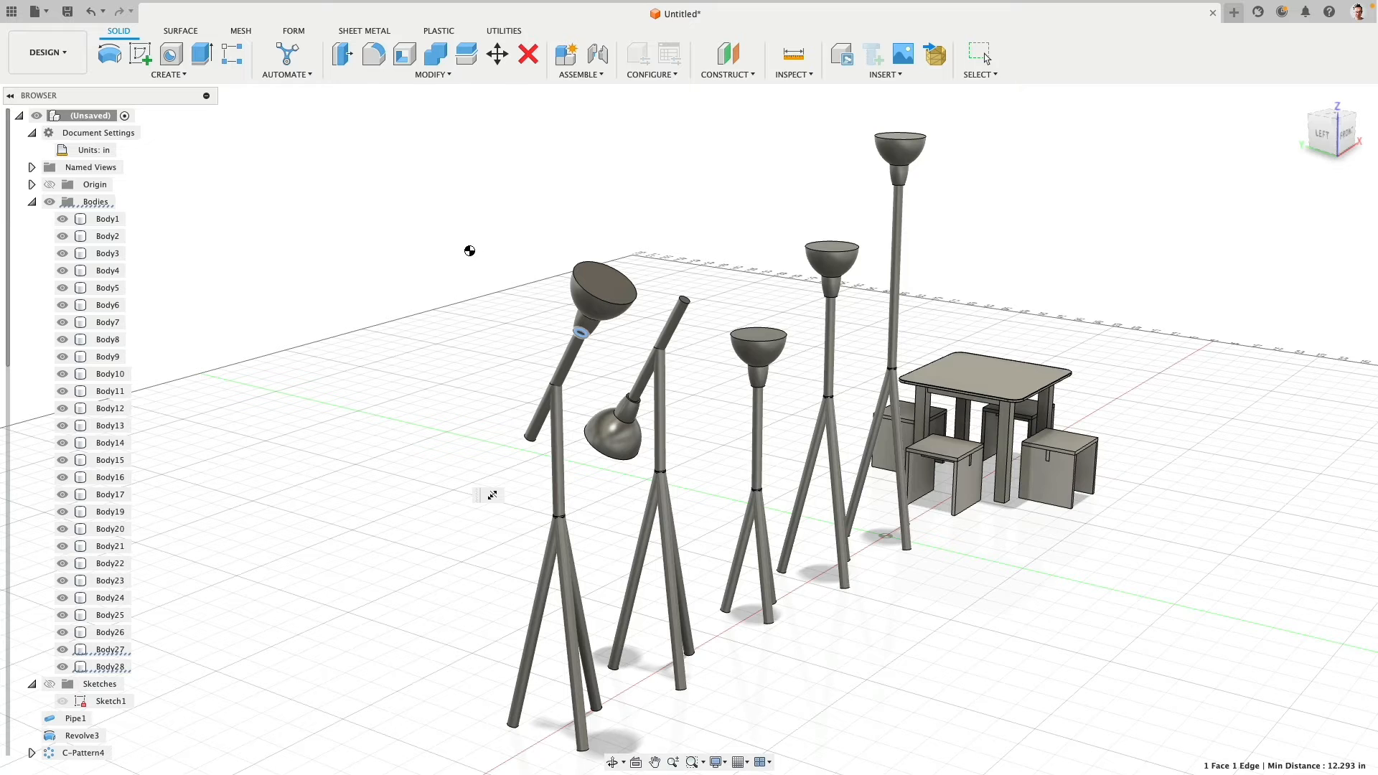
{"action": "middle_click_drag", "start_coordinate": [492, 496], "coordinate": [596, 260], "text": "shift"}
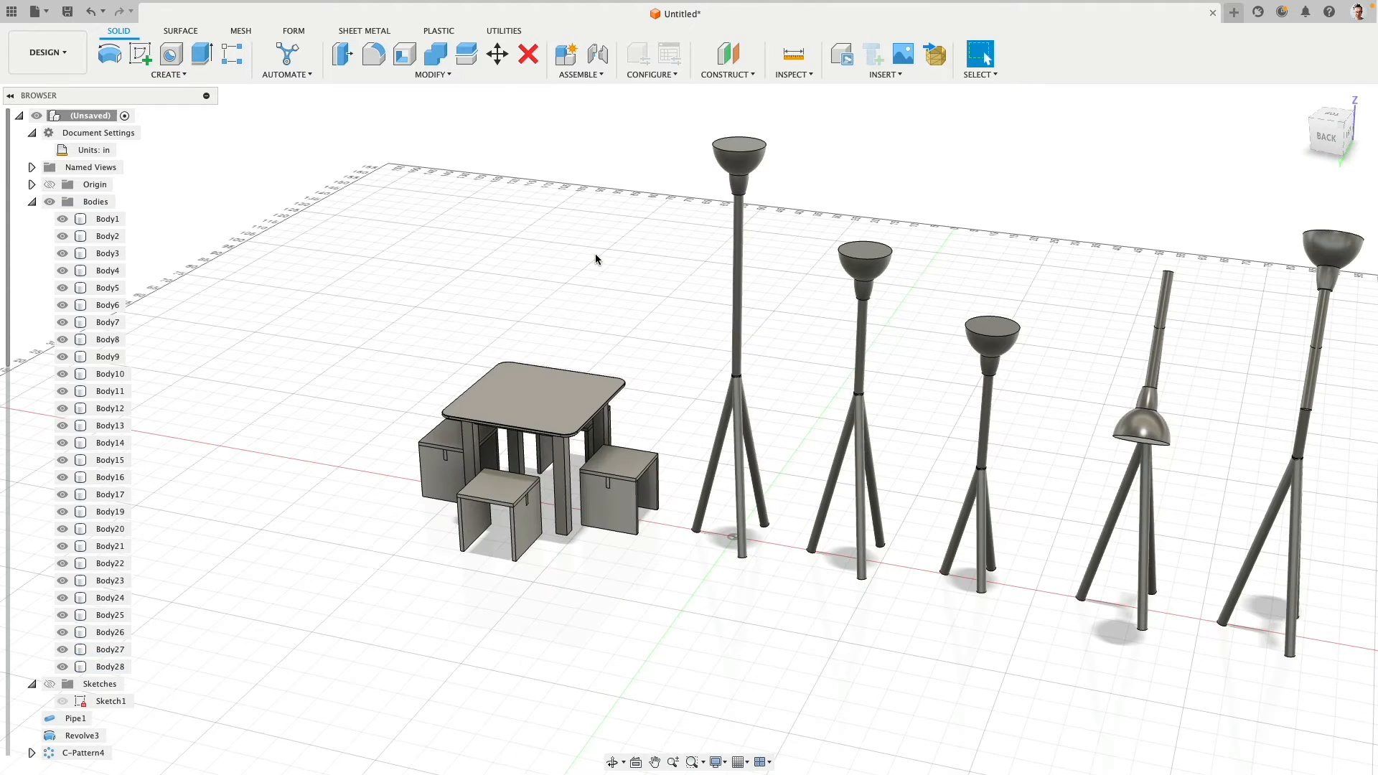
{"action": "middle_click_drag", "start_coordinate": [1185, 301], "coordinate": [745, 376], "text": "shift"}
{"action": "left_click", "coordinate": [743, 365]}
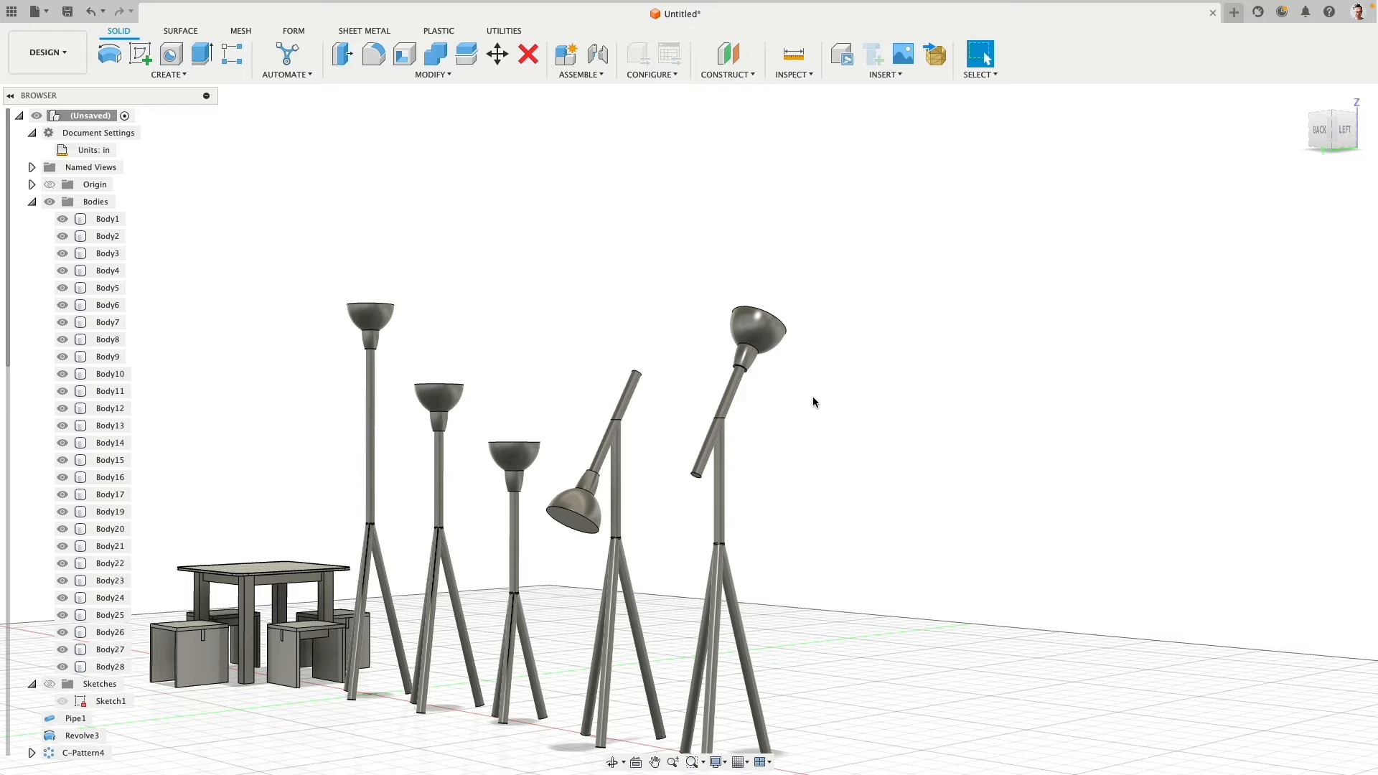
{"action": "middle_click_drag", "start_coordinate": [811, 402], "coordinate": [876, 339]}
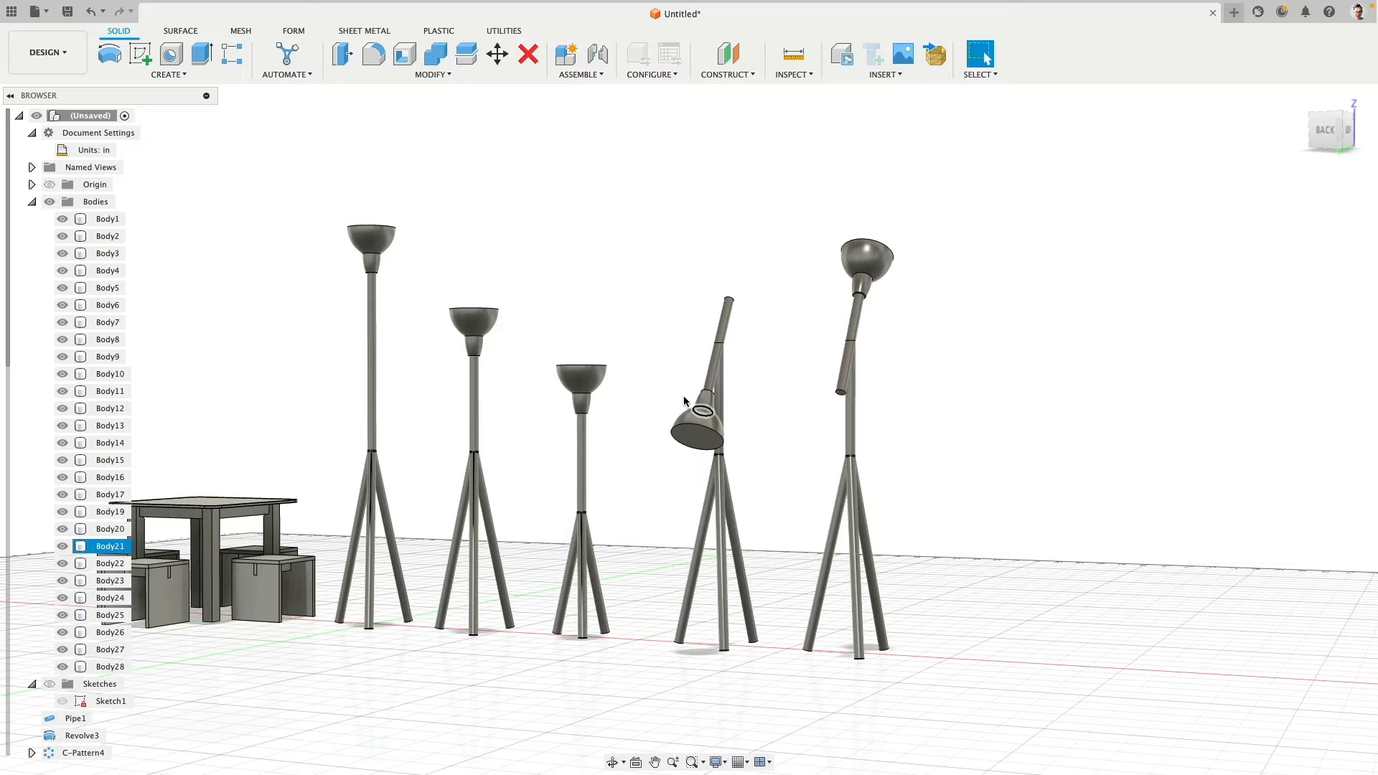
{"action": "scroll", "coordinate": [541, 359], "scroll_direction": "down", "scroll_amount": 1}
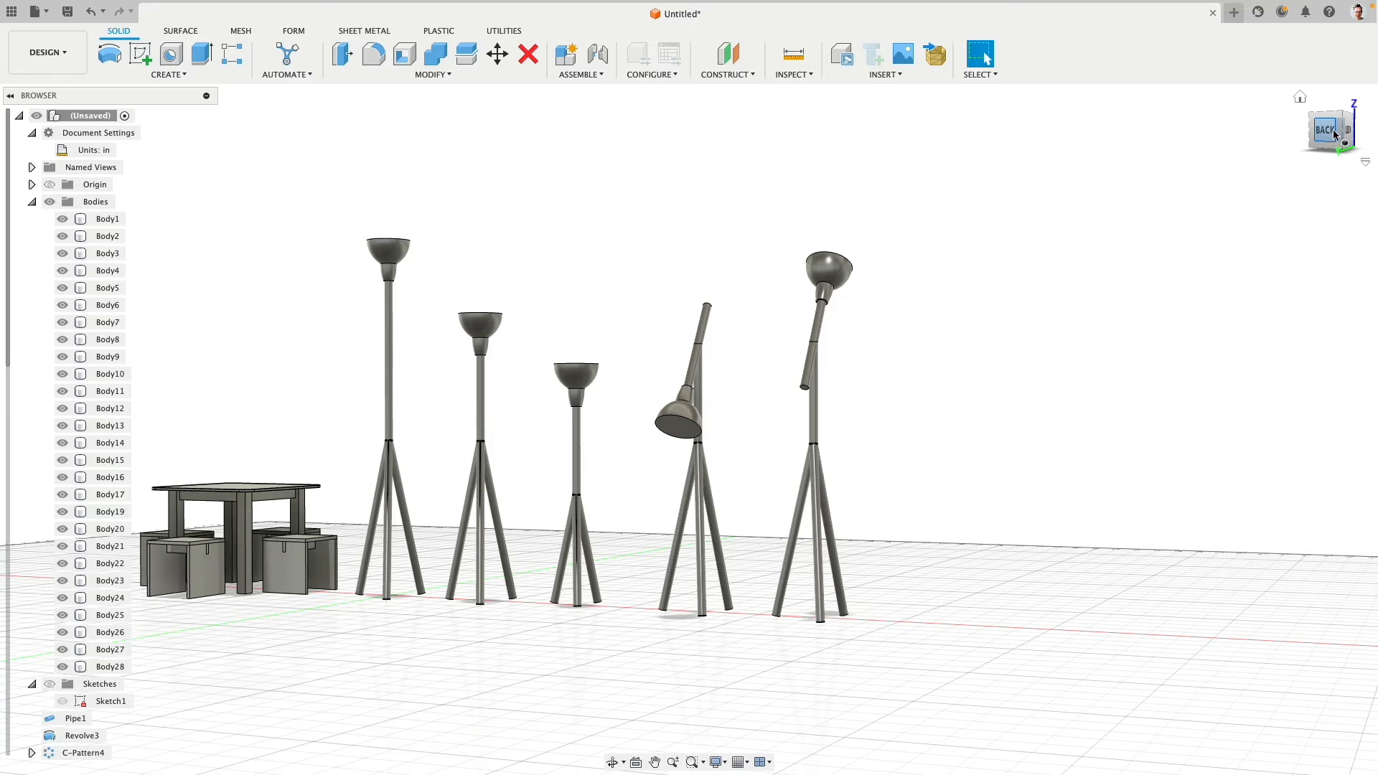
- Switch to the back view and create a new group named Ideation in the Bodies folder
{"action": "left_click", "coordinate": [1323, 134]}
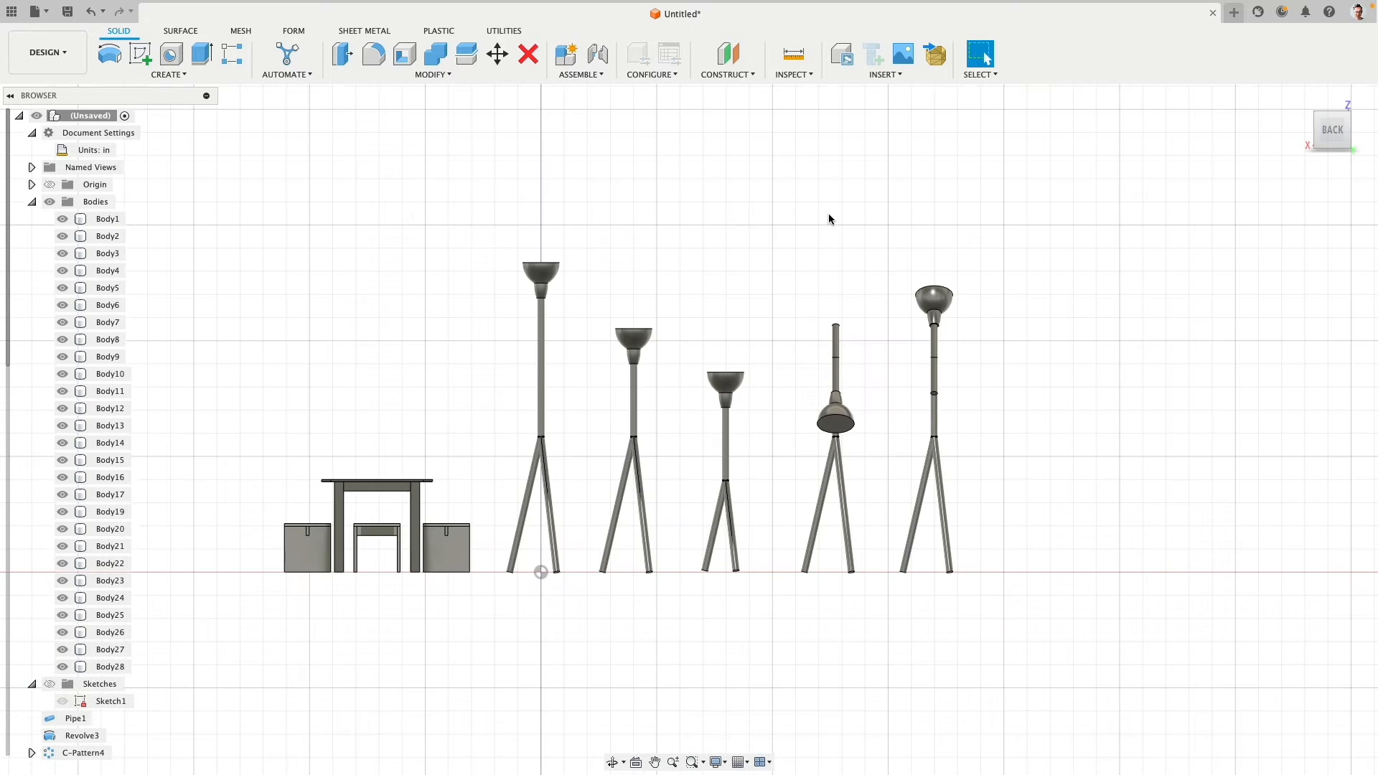
{"action": "left_click", "coordinate": [32, 201]}
{"action": "left_click", "coordinate": [32, 202]}
{"action": "left_click", "coordinate": [101, 219]}
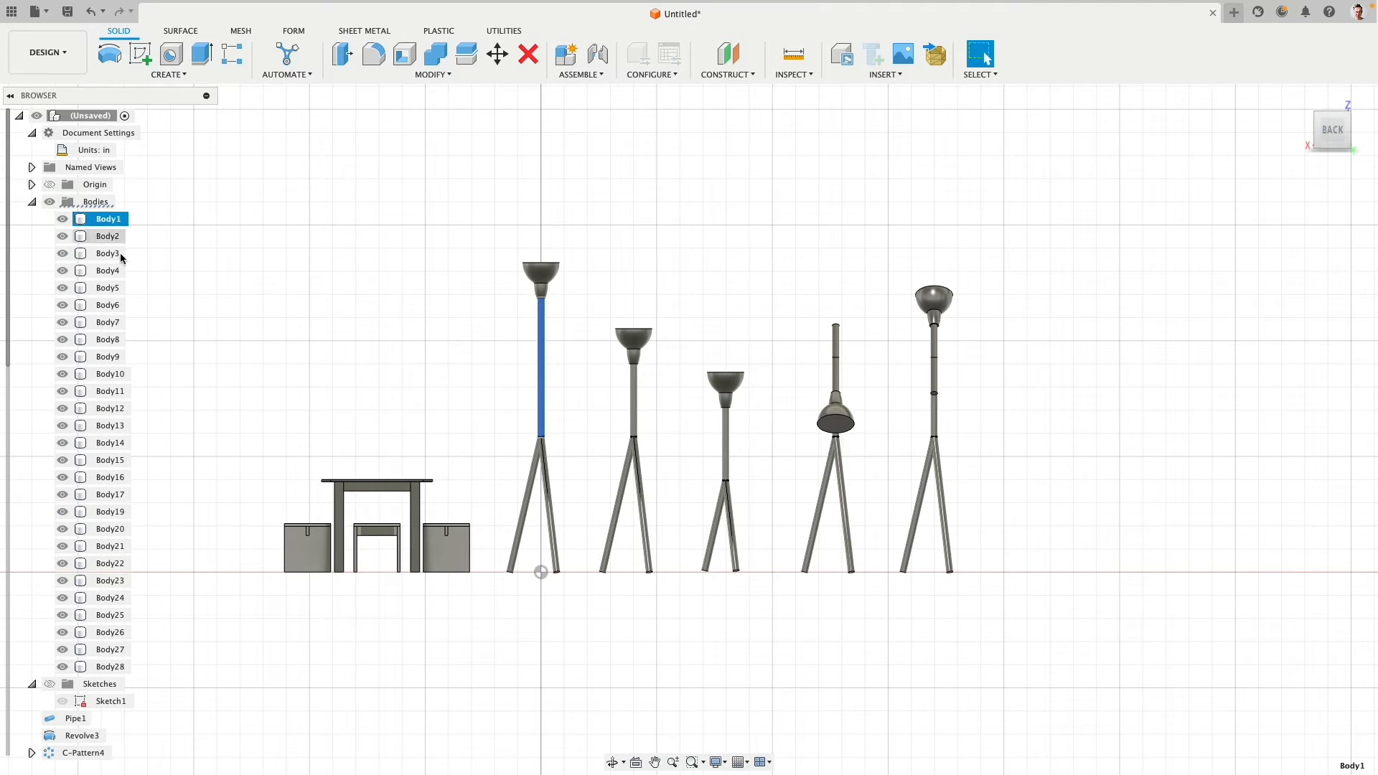
{"action": "left_click", "coordinate": [118, 667], "text": "shift"}
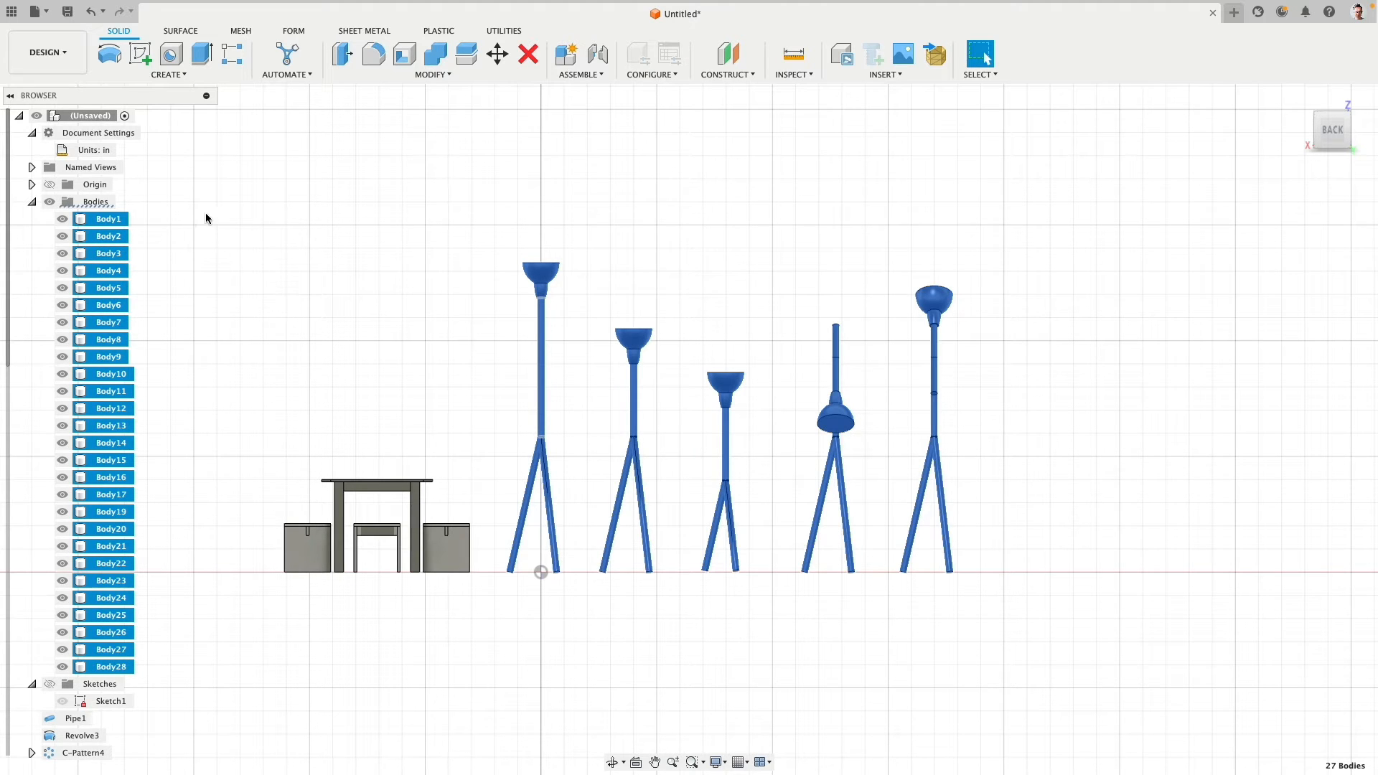
{"action": "left_click", "coordinate": [106, 203]}
{"action": "right_click", "coordinate": [106, 204]}
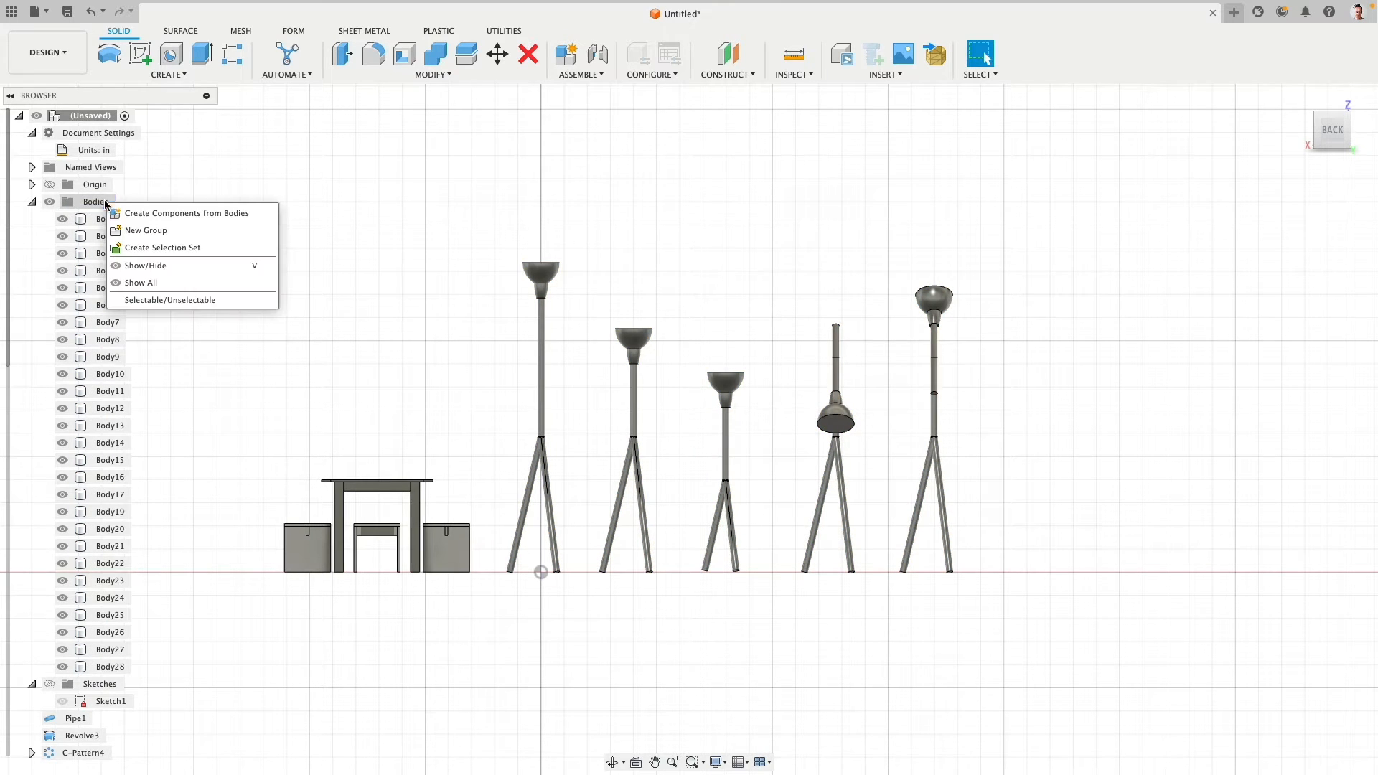
{"action": "left_click", "coordinate": [140, 228]}
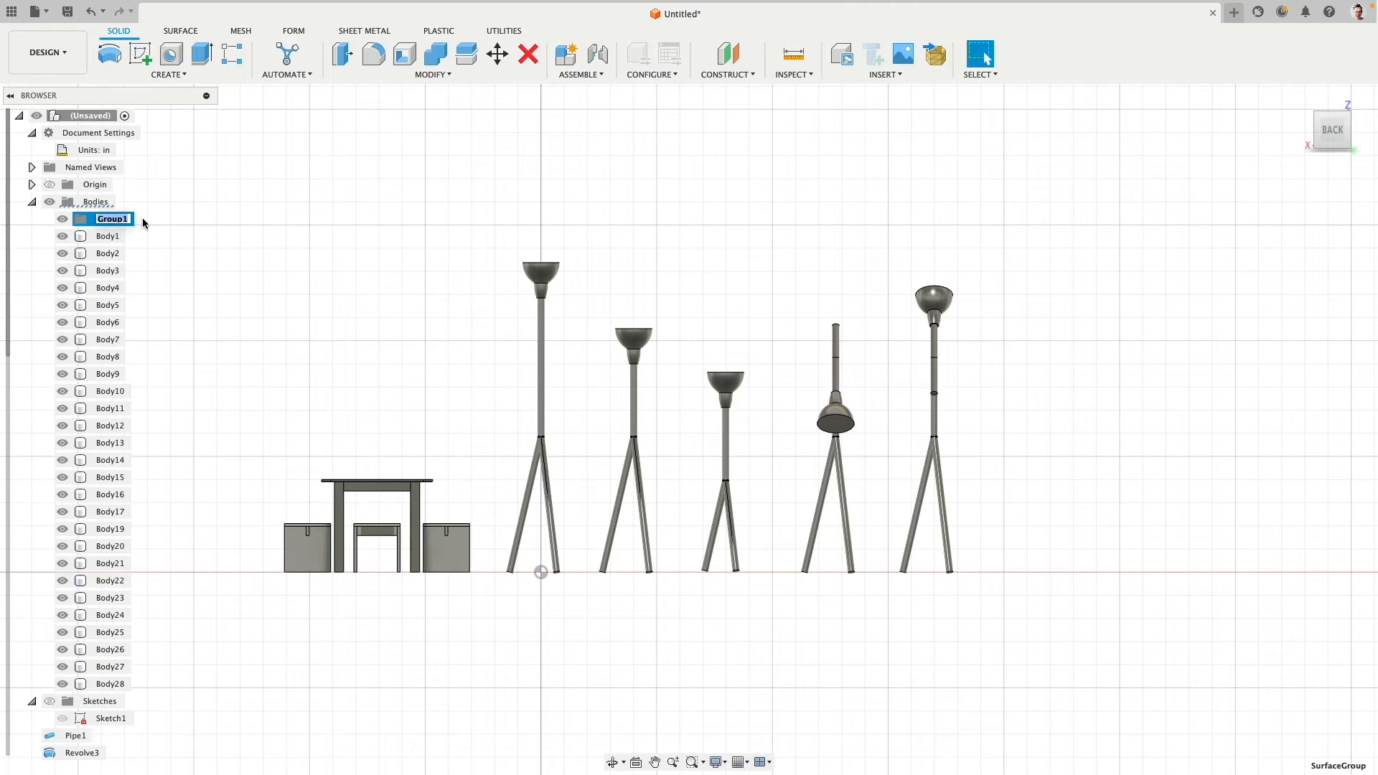
{"action": "type", "text": "Ideation"}
- Put all lamp bodies, Body1 through Body28, into the Ideation group
{"action": "left_click", "coordinate": [102, 238]}
{"action": "left_click", "coordinate": [124, 685], "text": "shift"}
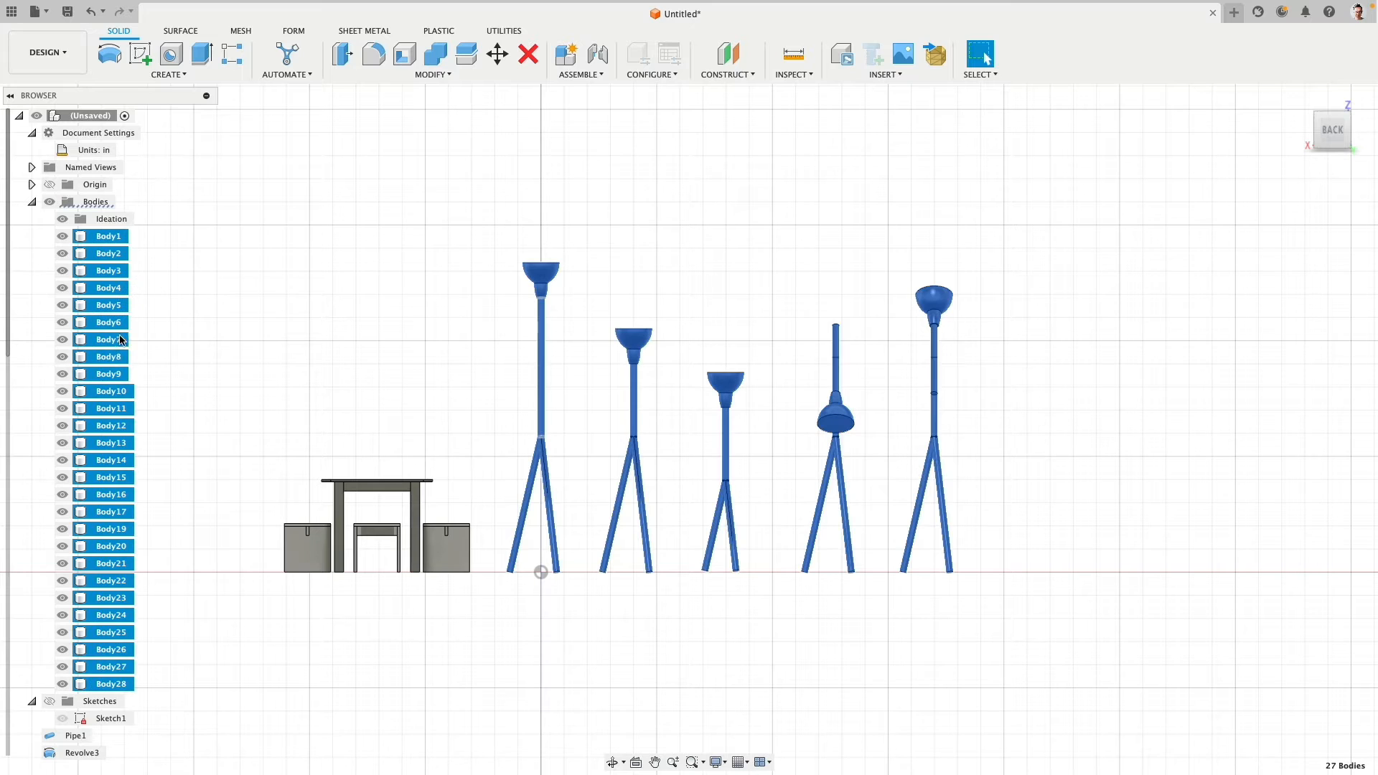
{"action": "left_click_drag", "start_coordinate": [108, 247], "coordinate": [119, 218]}
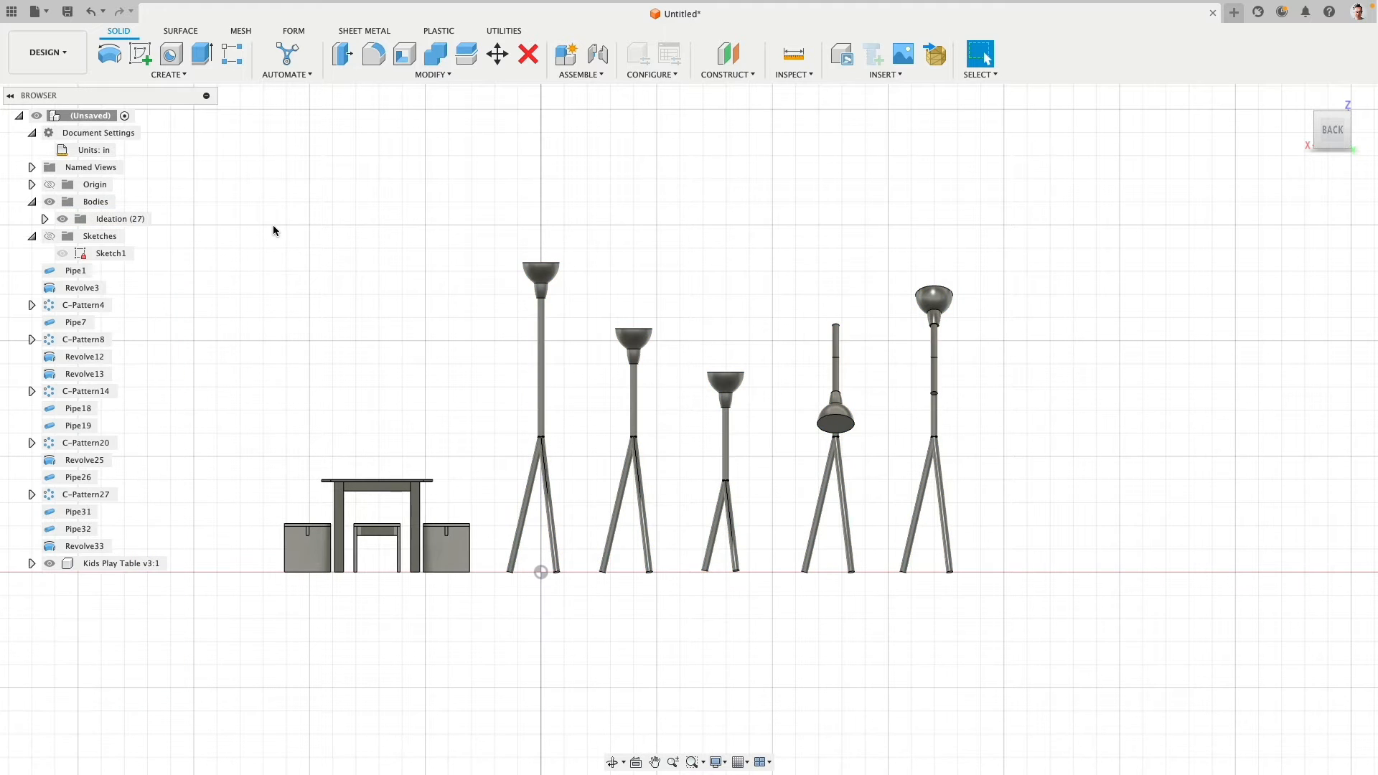
- Dissolve the pipe, revolve and circular pattern features from Pipe1 through Revolve33
{"action": "left_click", "coordinate": [76, 270]}
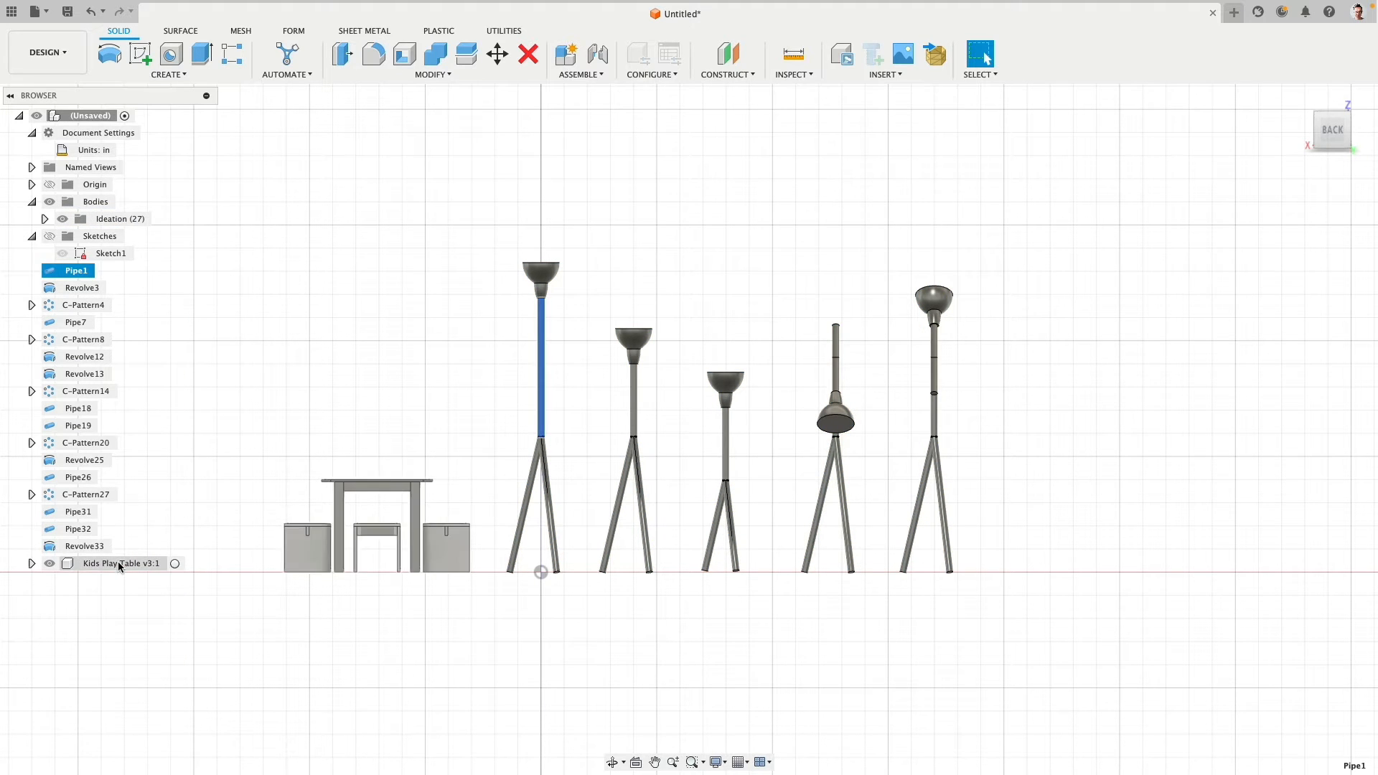
{"action": "left_click", "coordinate": [84, 547], "text": "shift"}
{"action": "right_click", "coordinate": [94, 546]}
{"action": "left_click", "coordinate": [148, 591]}
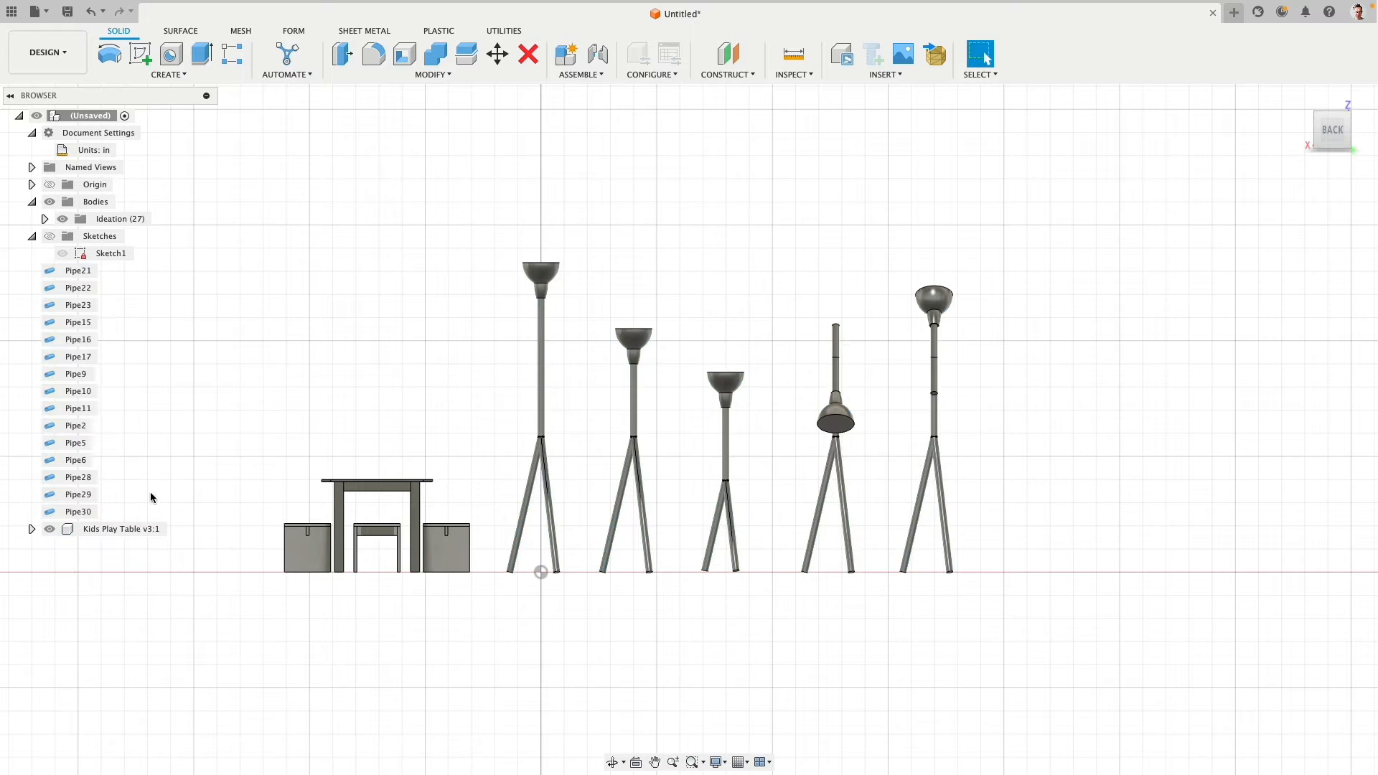
- Dissolve all the remaining pipe features, from Pipe21 through Pipe30
{"action": "left_click", "coordinate": [76, 270]}
{"action": "left_click", "coordinate": [79, 512], "text": "shift"}
{"action": "right_click", "coordinate": [81, 514]}
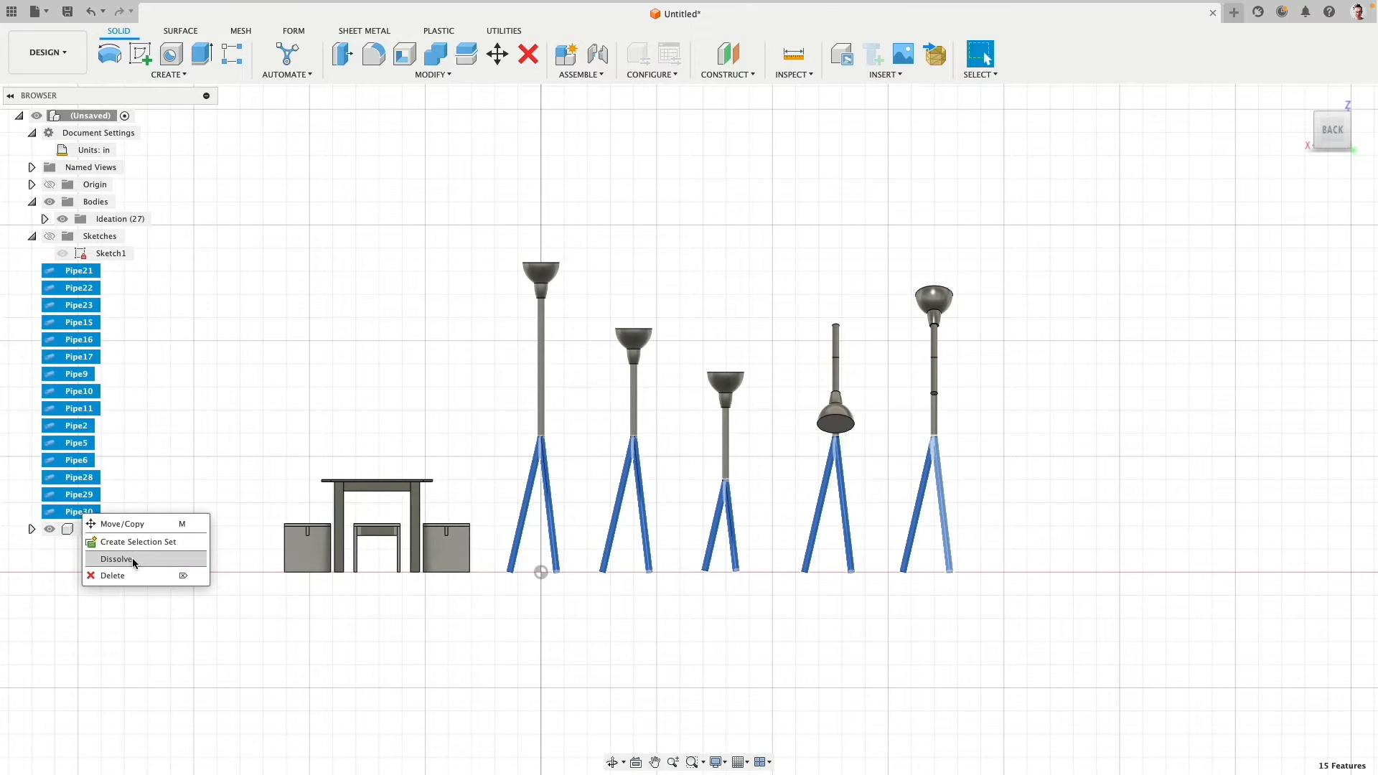
{"action": "left_click", "coordinate": [133, 562]}
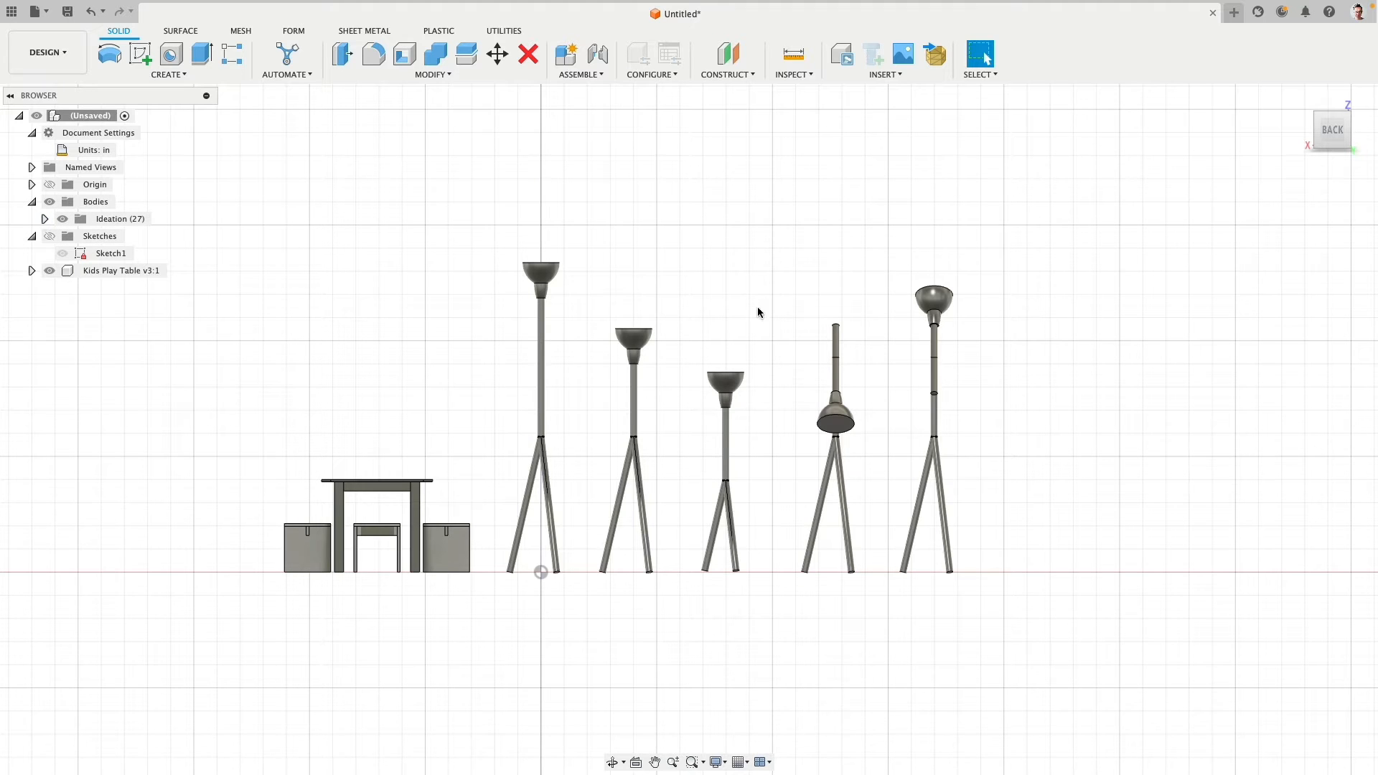
- Hide the Ideation body group and show Sketch1
{"action": "middle_click_drag", "start_coordinate": [747, 230], "coordinate": [710, 150]}
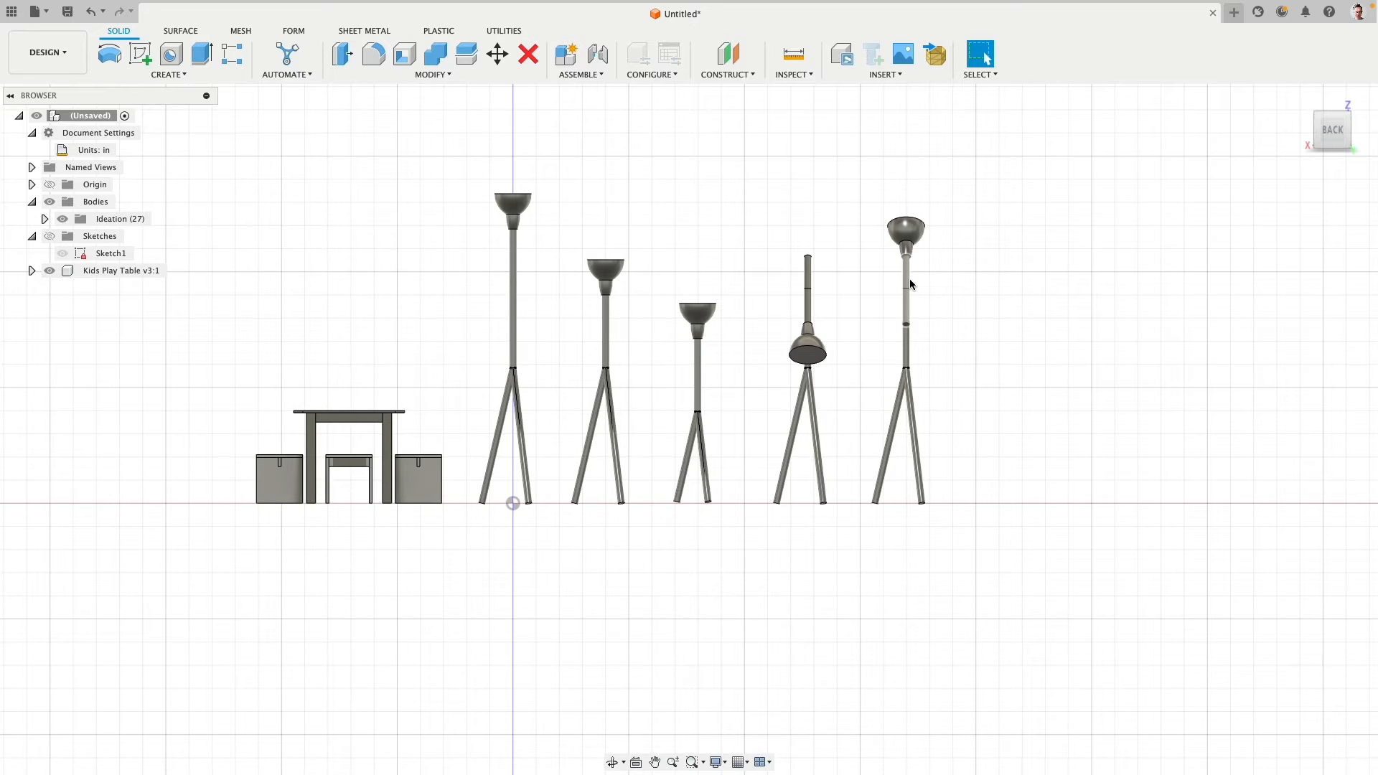
{"action": "left_click", "coordinate": [62, 221]}
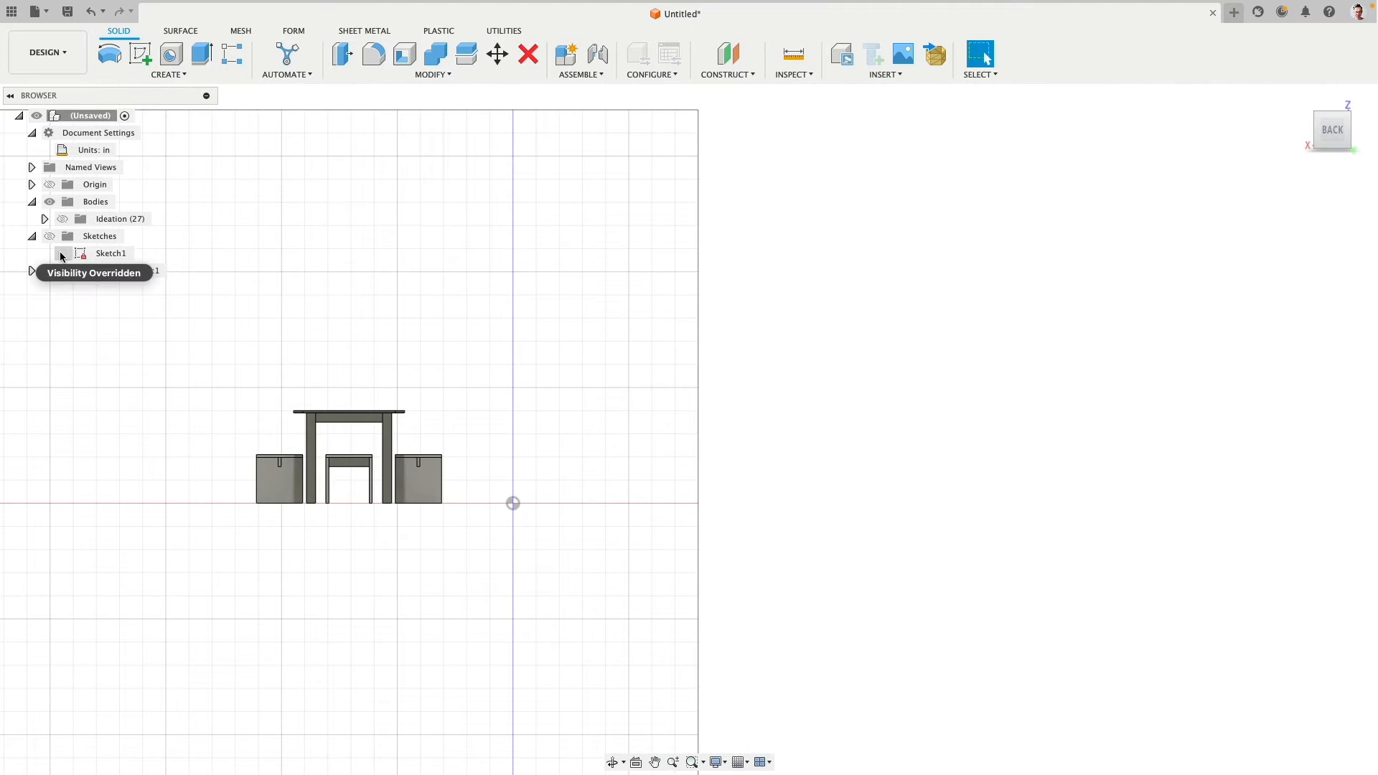
{"action": "left_click", "coordinate": [62, 254]}
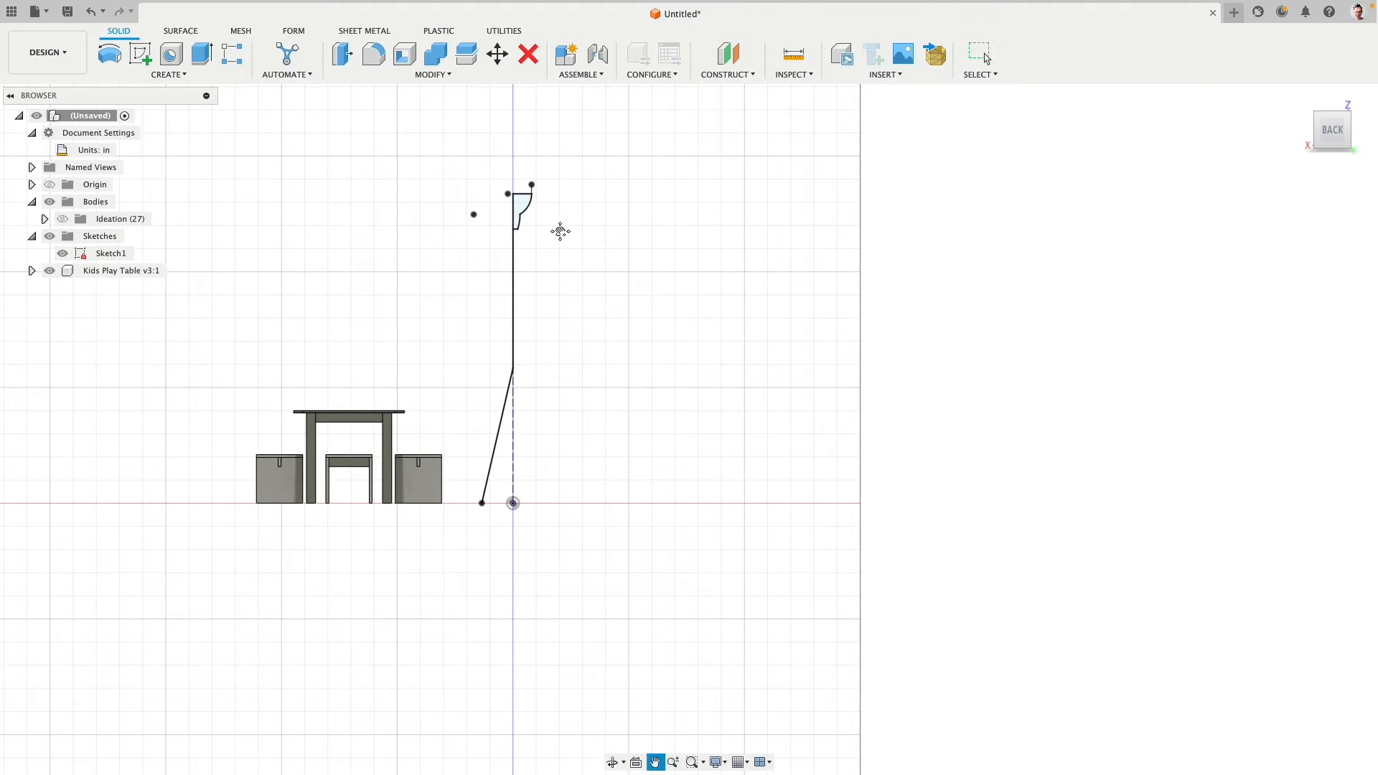
- Revolve the lampshade profile 360 degrees about its vertical centre line as a new body
{"action": "middle_click_drag", "start_coordinate": [560, 230], "coordinate": [603, 321]}
{"action": "scroll", "coordinate": [562, 258], "scroll_direction": "up", "scroll_amount": 5}
{"action": "scroll", "coordinate": [557, 337], "scroll_direction": "up", "scroll_amount": 3}
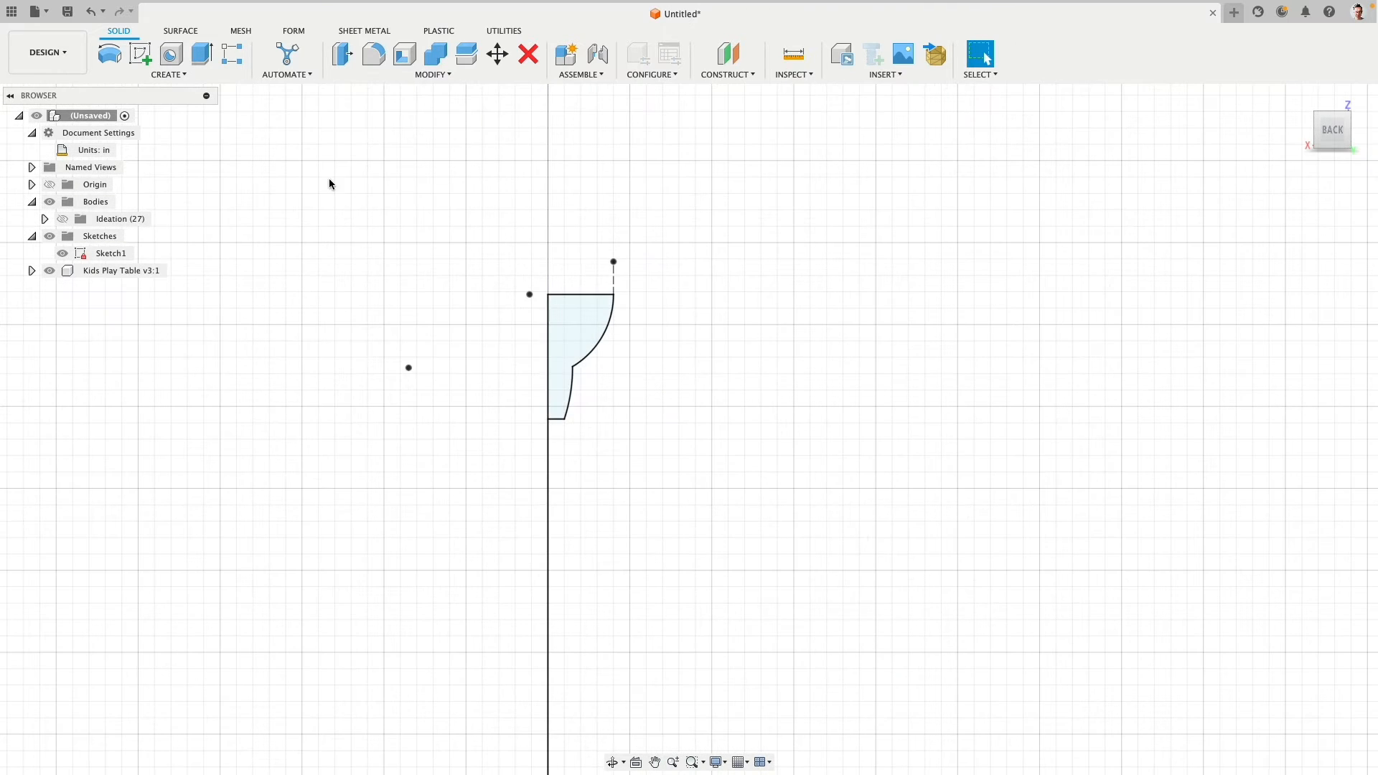
{"action": "left_click", "coordinate": [110, 56]}
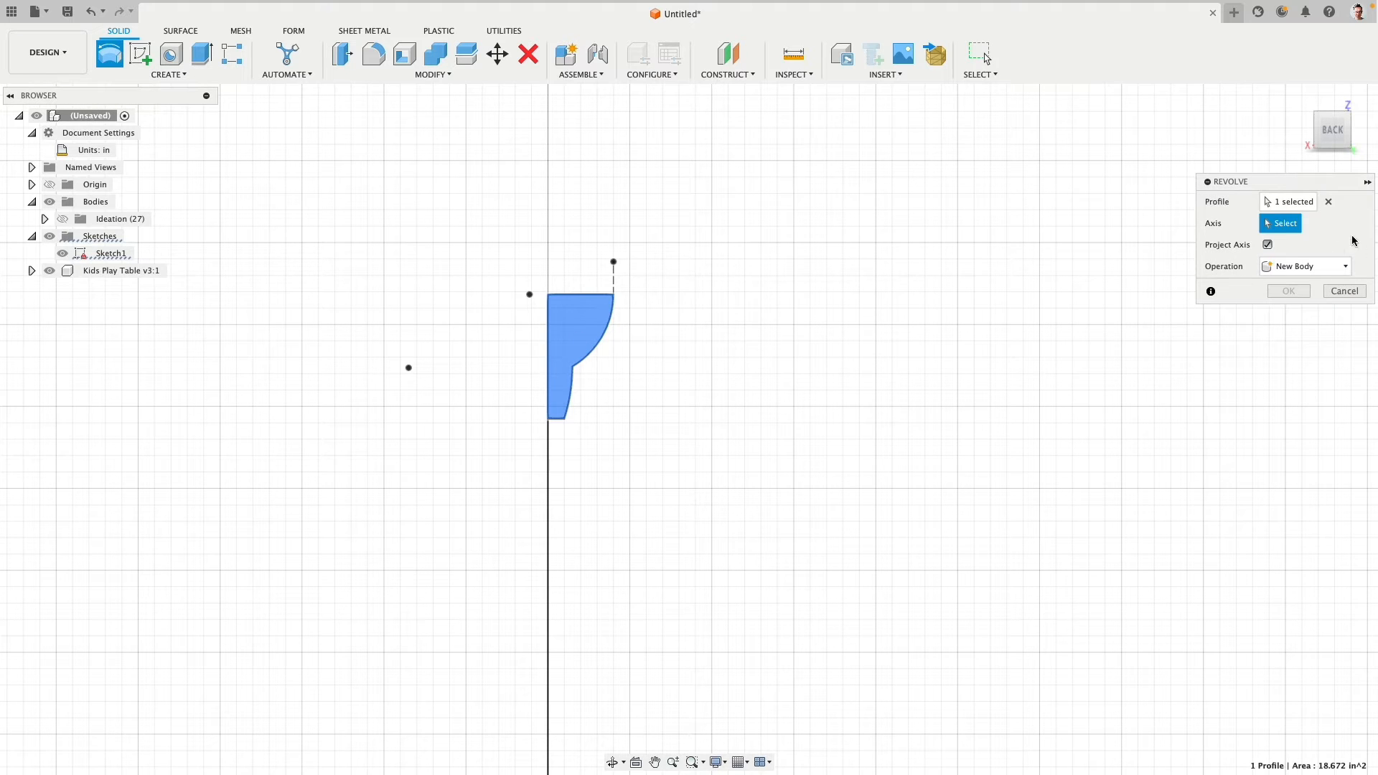
{"action": "left_click", "coordinate": [547, 329]}
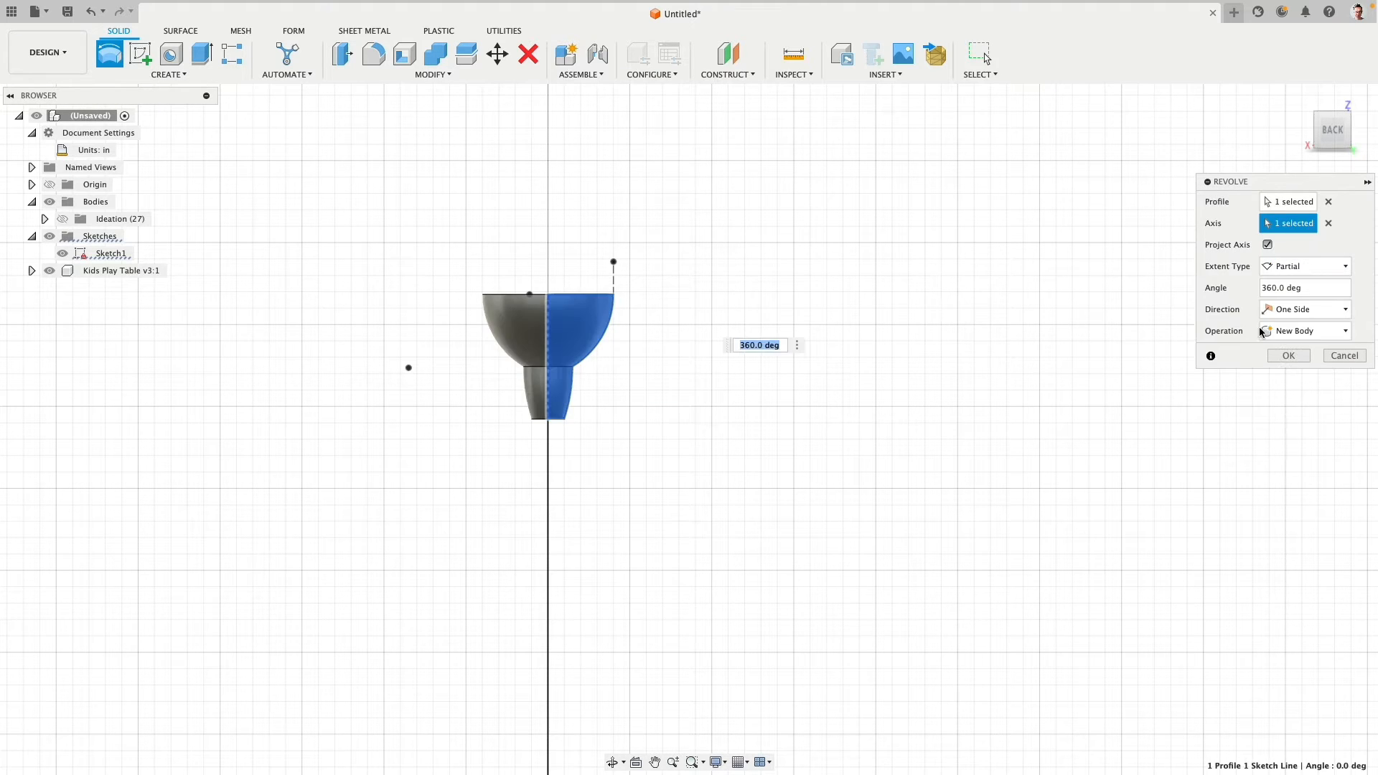
{"action": "key", "text": "Return"}
- Fillet the circular edge between the shade's bowl and its neck with a 0.5 in radius
{"action": "middle_click_drag", "start_coordinate": [739, 220], "coordinate": [727, 212], "text": "shift"}
{"action": "middle_click_drag", "start_coordinate": [579, 234], "coordinate": [977, 271]}
{"action": "scroll", "coordinate": [834, 278], "scroll_direction": "up", "scroll_amount": 6}
{"action": "left_click", "coordinate": [830, 312]}
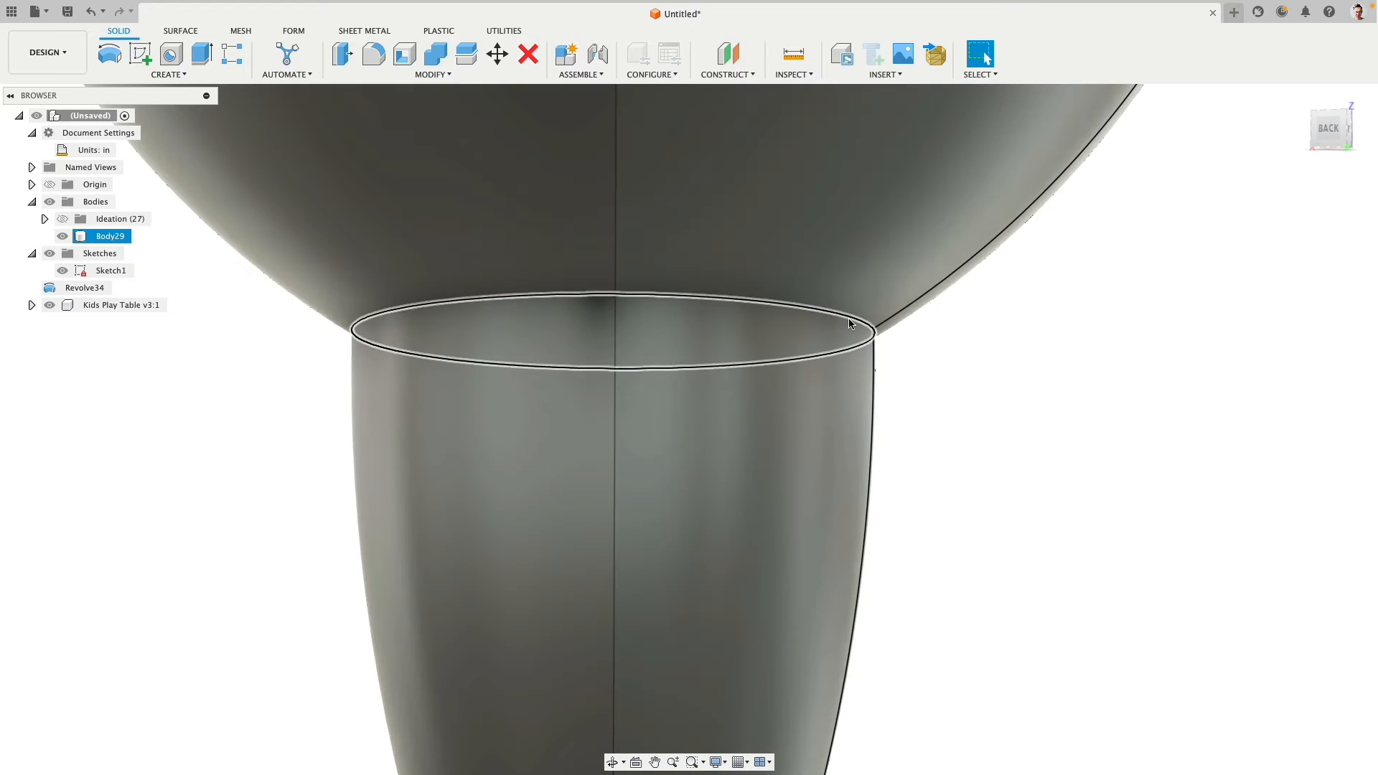
{"action": "scroll", "coordinate": [976, 373], "scroll_direction": "down", "scroll_amount": 6}
{"action": "left_click", "coordinate": [373, 54]}
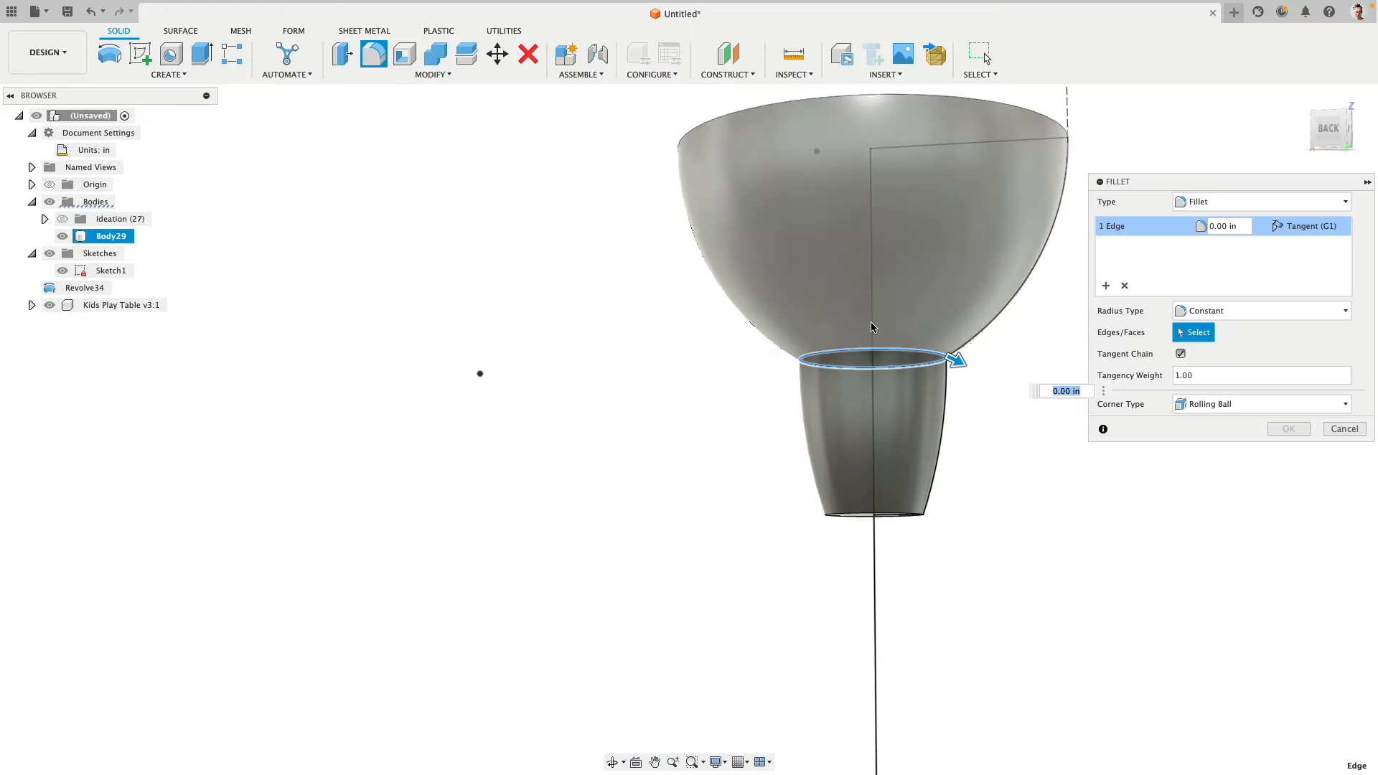
{"action": "left_click_drag", "start_coordinate": [960, 363], "coordinate": [961, 363]}
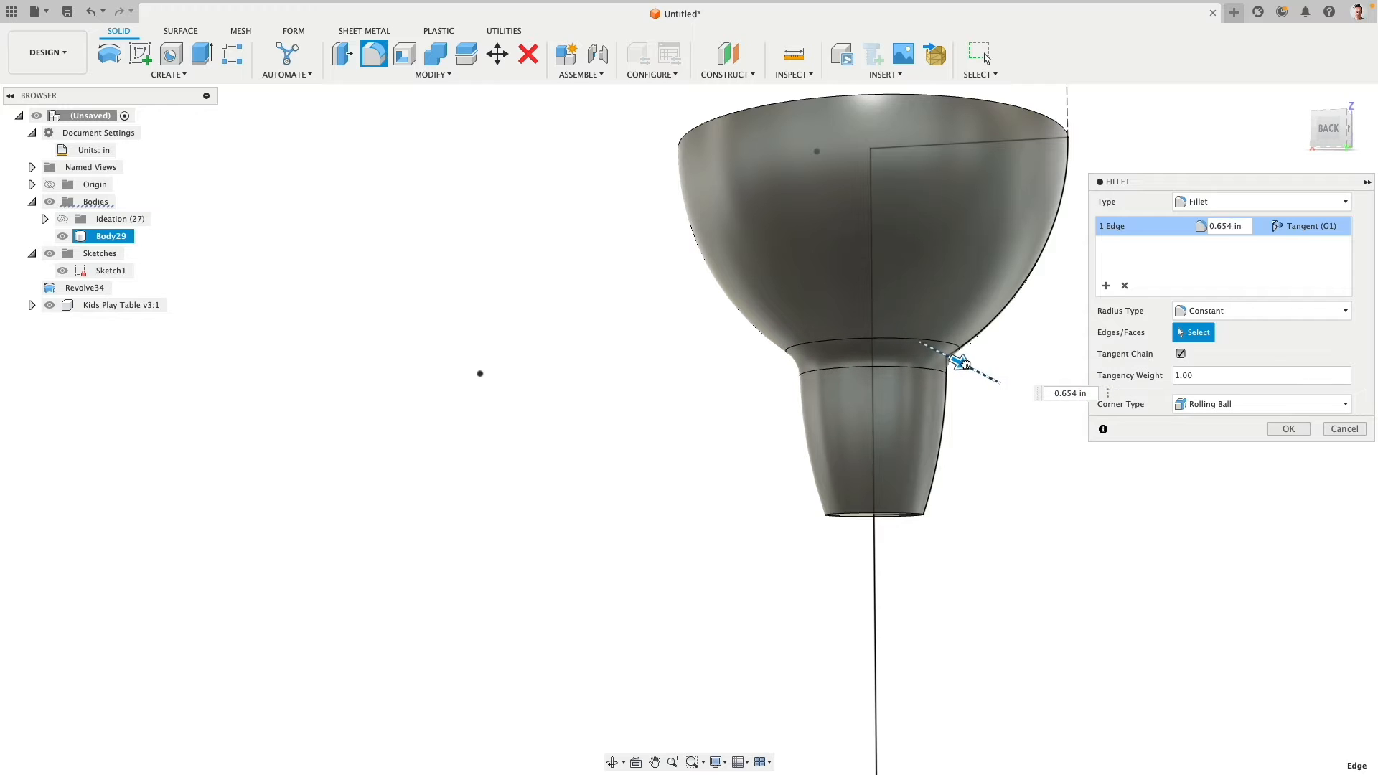
{"action": "type", "text": ".5"}
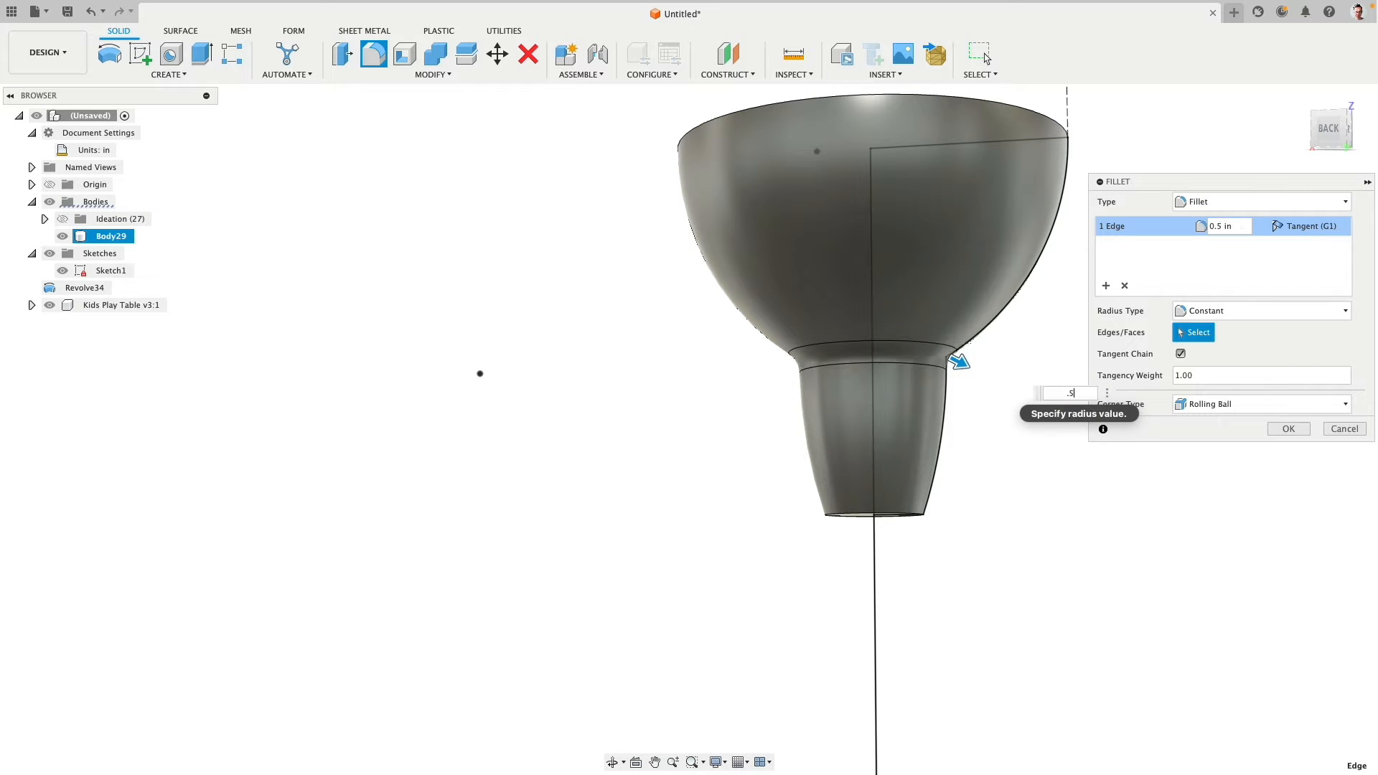
- Repeat the fillet on the lower end edge of the shade's neck with a 0.25 in radius
{"action": "right_click", "coordinate": [986, 428]}
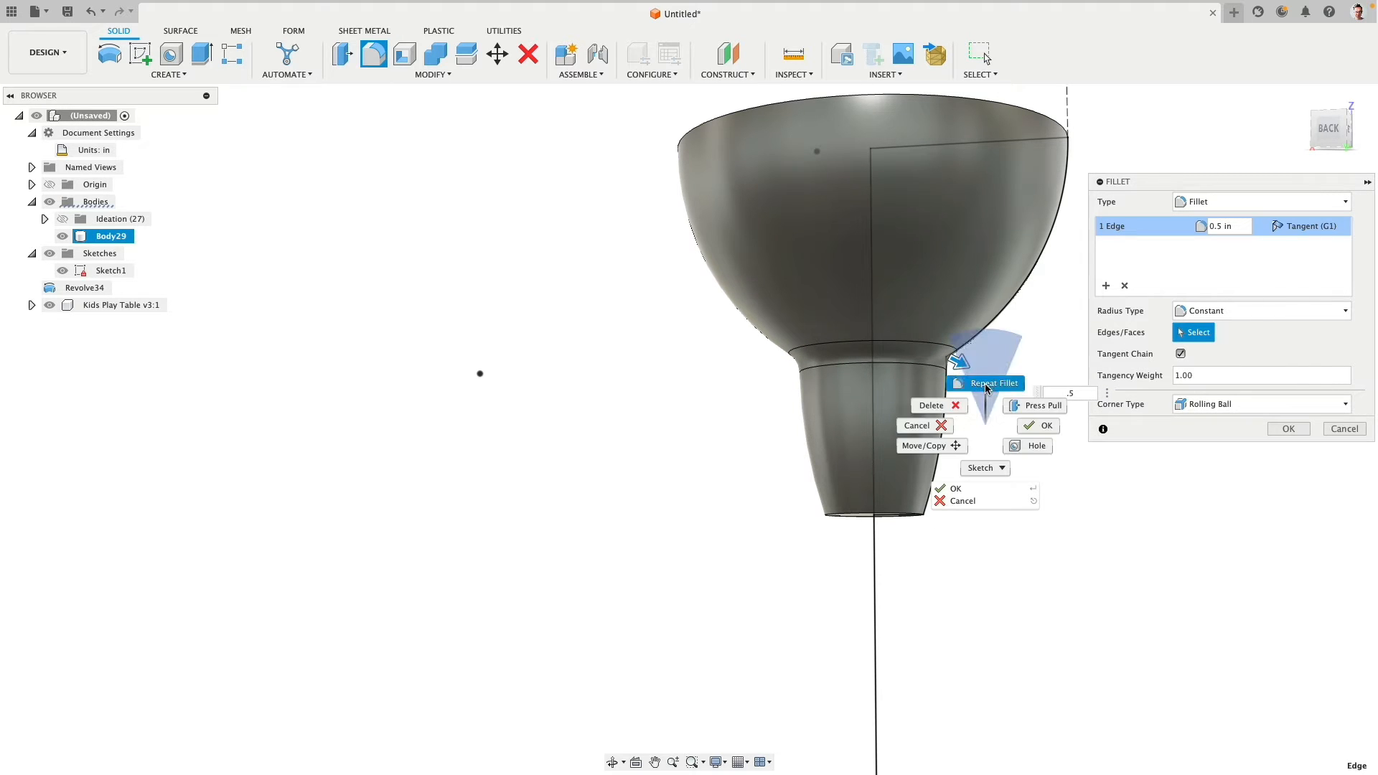
{"action": "left_click", "coordinate": [987, 383]}
{"action": "left_click", "coordinate": [926, 515]}
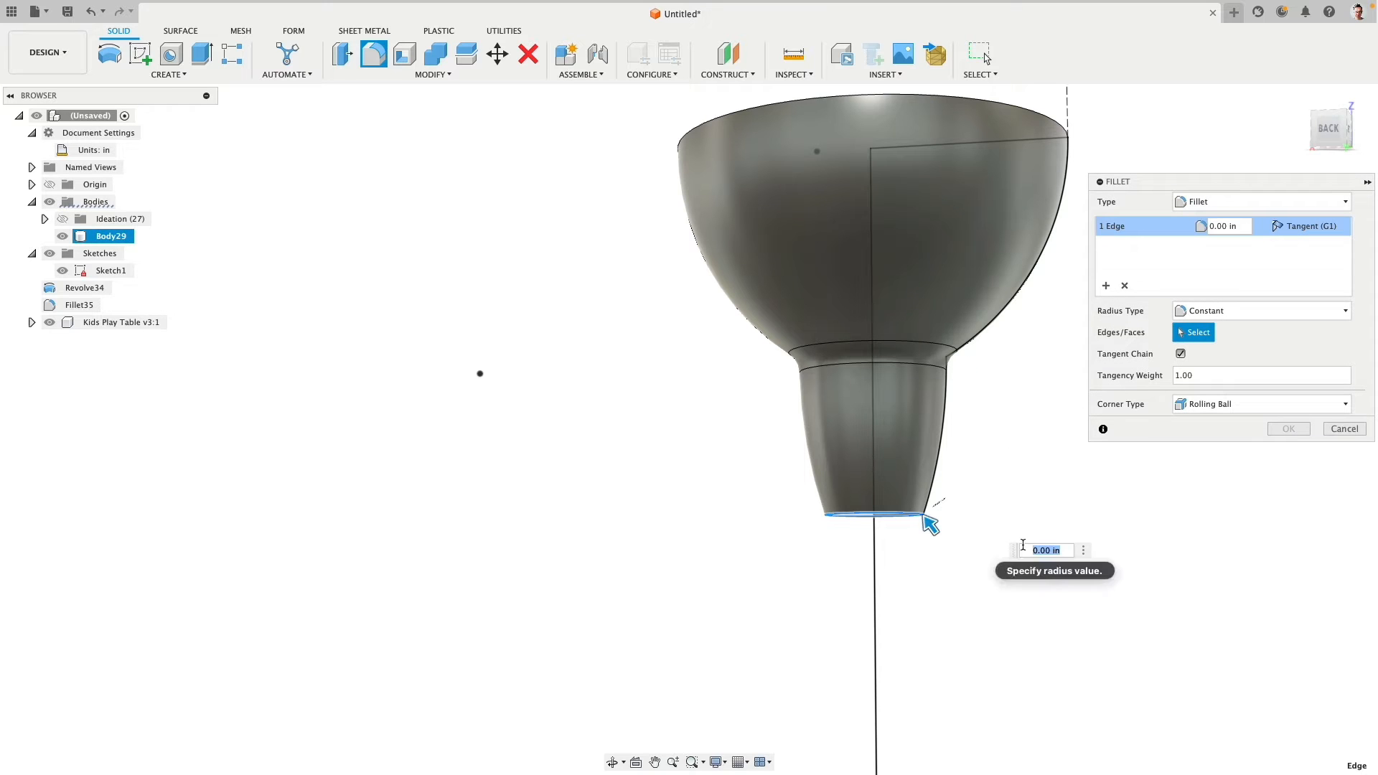
{"action": "key", "text": "BackSpace"}
{"action": "key", "text": "Return"}
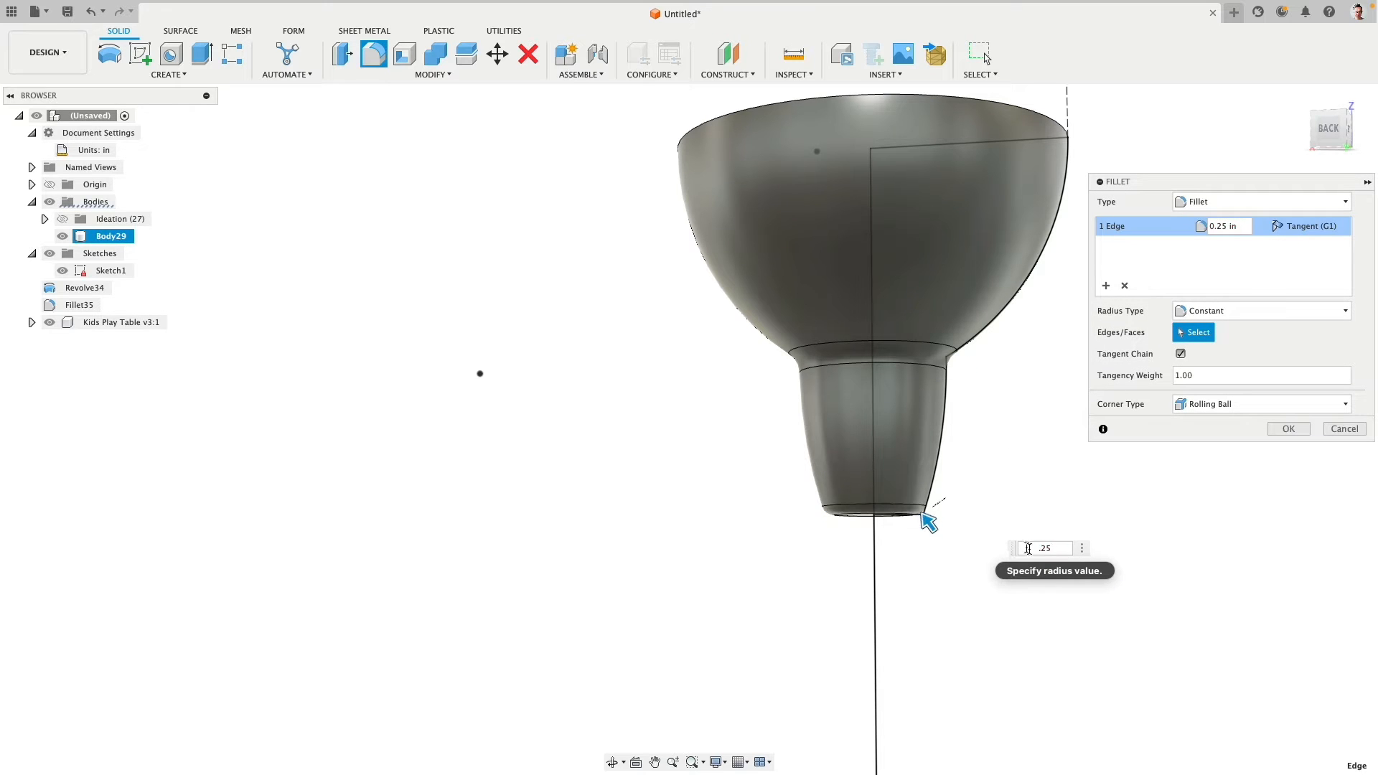
{"action": "key", "text": "Return"}
- Shell the shade from its flat upper face with a 2 mm inside thickness
{"action": "scroll", "coordinate": [1069, 431], "scroll_direction": "down", "scroll_amount": 5}
{"action": "mouse_move", "coordinate": [1070, 431]}
{"action": "middle_mouse_down", "text": "shift"}
{"action": "mouse_move", "coordinate": [1086, 394]}
{"action": "mouse_move", "coordinate": [1092, 415]}
{"action": "mouse_move", "coordinate": [1108, 409]}
{"action": "mouse_move", "coordinate": [1048, 427]}
{"action": "middle_mouse_up", "text": "shift"}
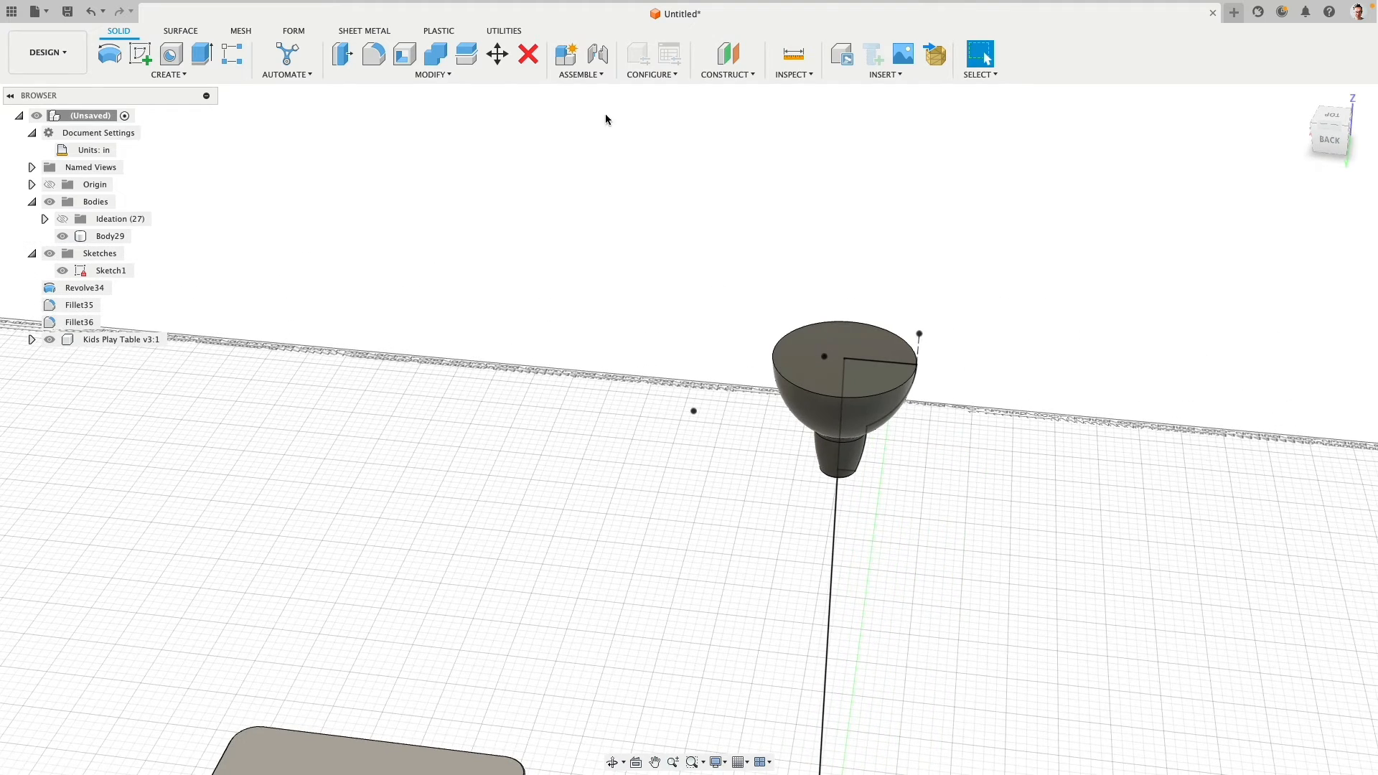
{"action": "left_click", "coordinate": [404, 54]}
{"action": "left_click", "coordinate": [804, 333]}
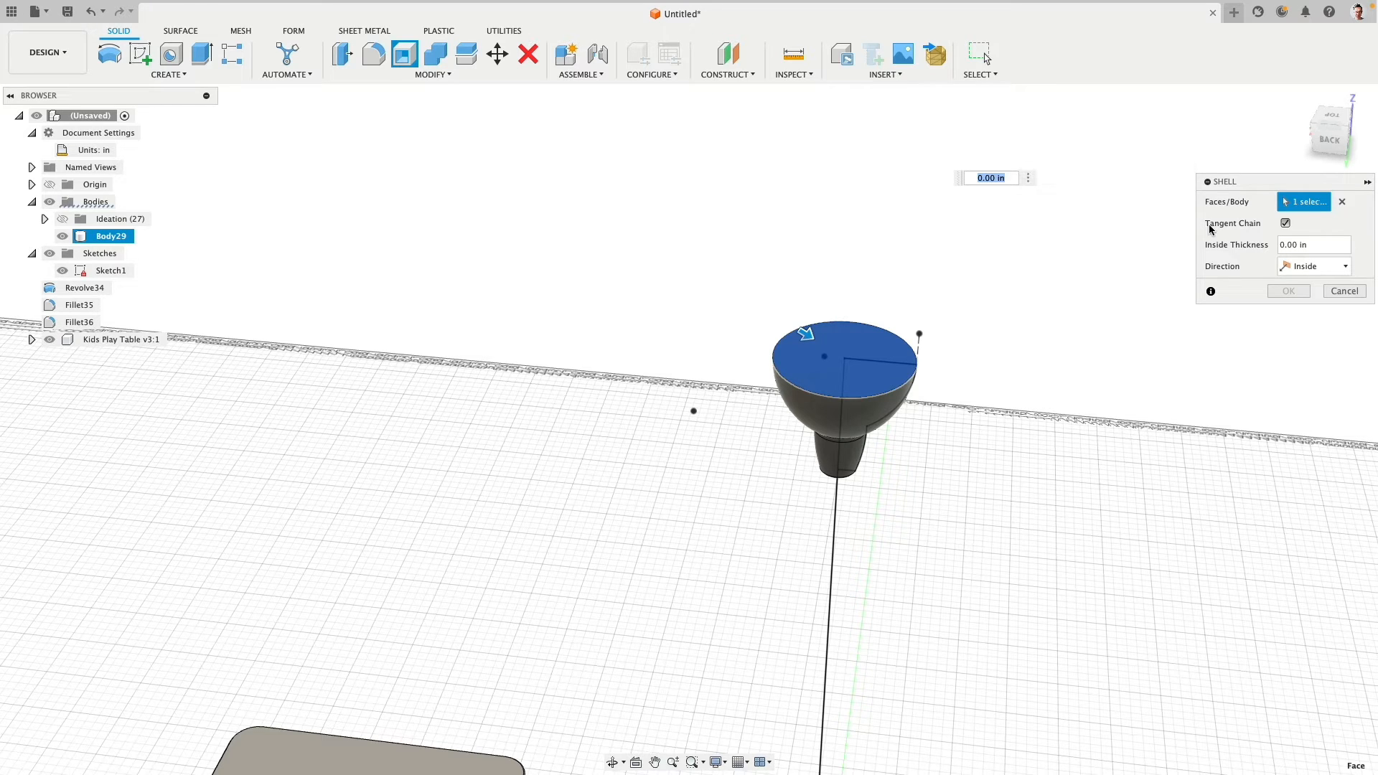
{"action": "type", "text": "2mm"}
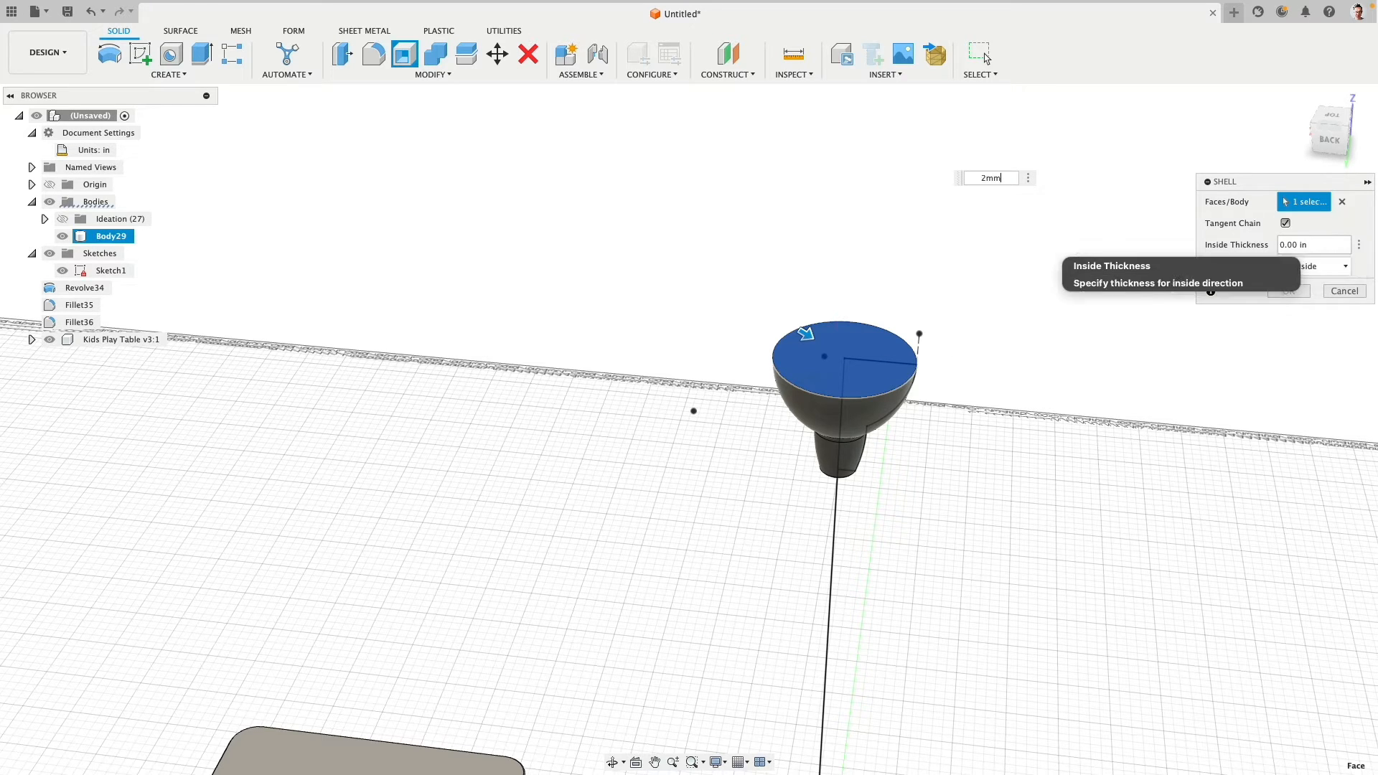
{"action": "left_click", "coordinate": [1290, 299]}
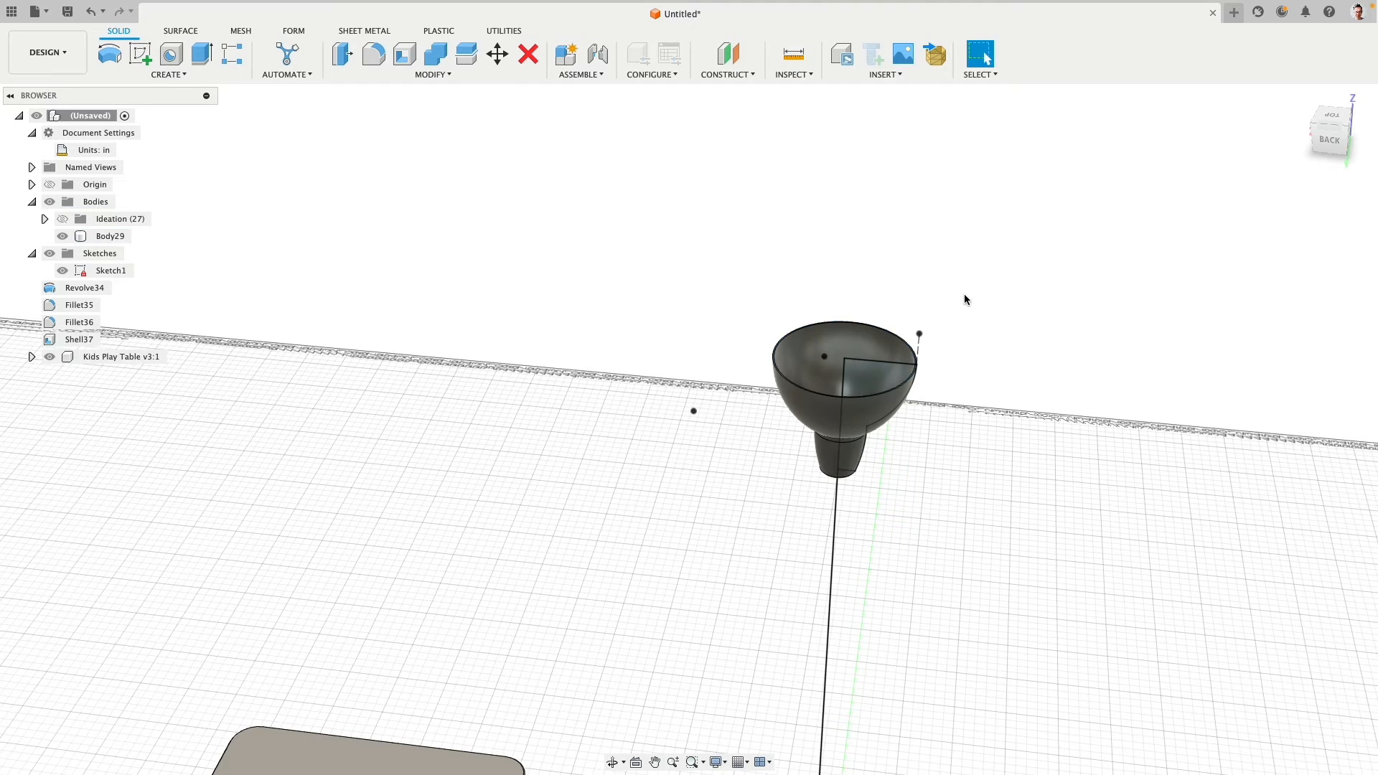
- Examine the hollowed shade from the outside and from above, and return to the back view
{"action": "scroll", "coordinate": [966, 298], "scroll_direction": "up", "scroll_amount": 5}
{"action": "middle_click_drag", "start_coordinate": [966, 298], "coordinate": [913, 231]}
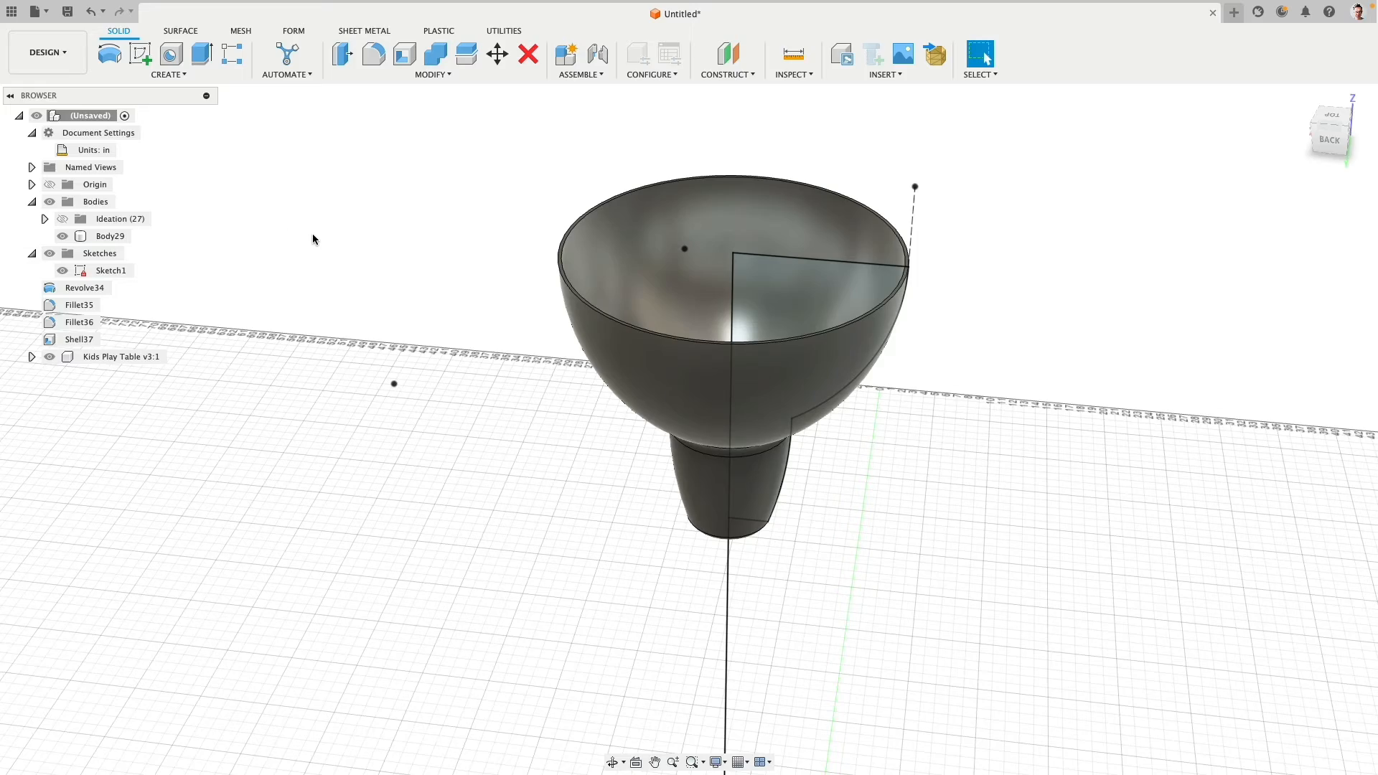
{"action": "scroll", "coordinate": [319, 234], "scroll_direction": "down", "scroll_amount": 5}
{"action": "middle_click_drag", "start_coordinate": [320, 234], "coordinate": [344, 299], "text": "shift"}
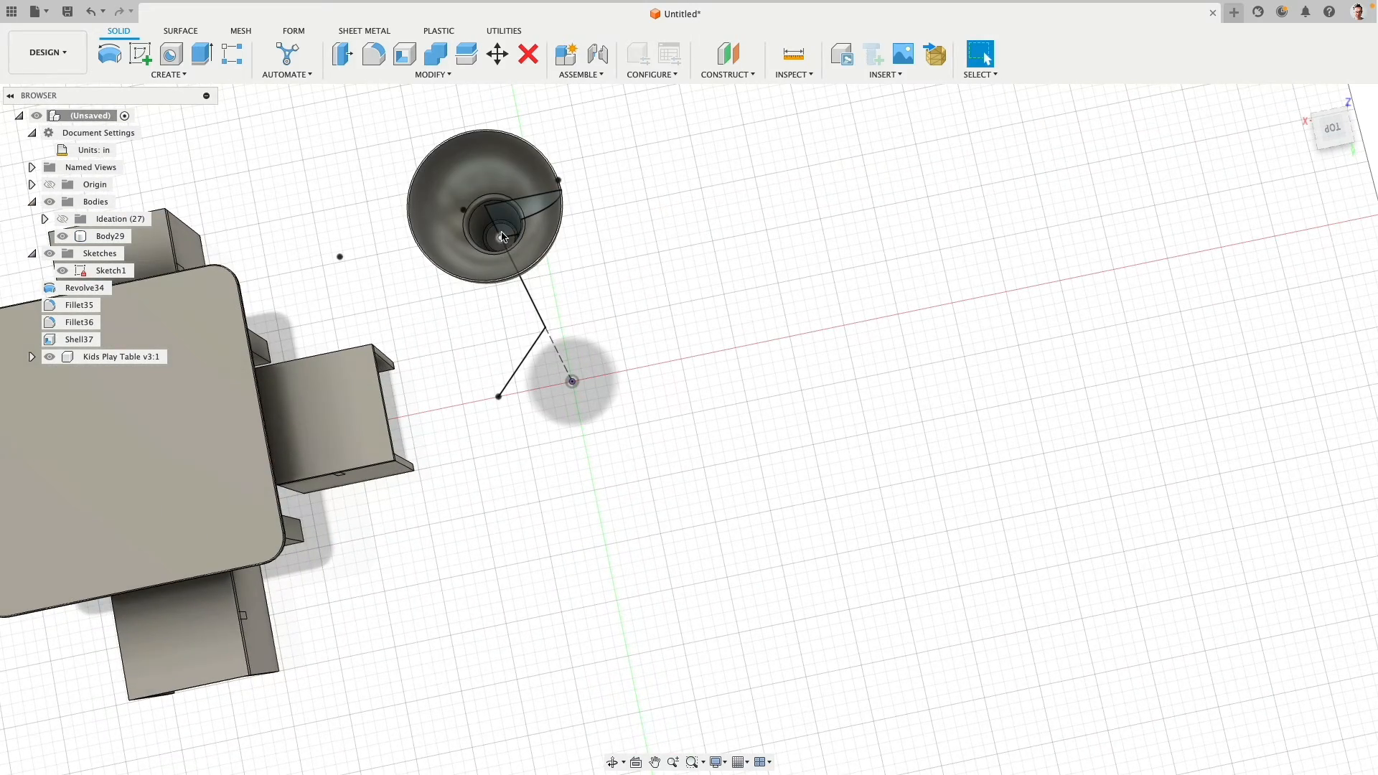
{"action": "middle_click_drag", "start_coordinate": [685, 350], "coordinate": [659, 237], "text": "shift"}
{"action": "left_click", "coordinate": [1325, 148]}
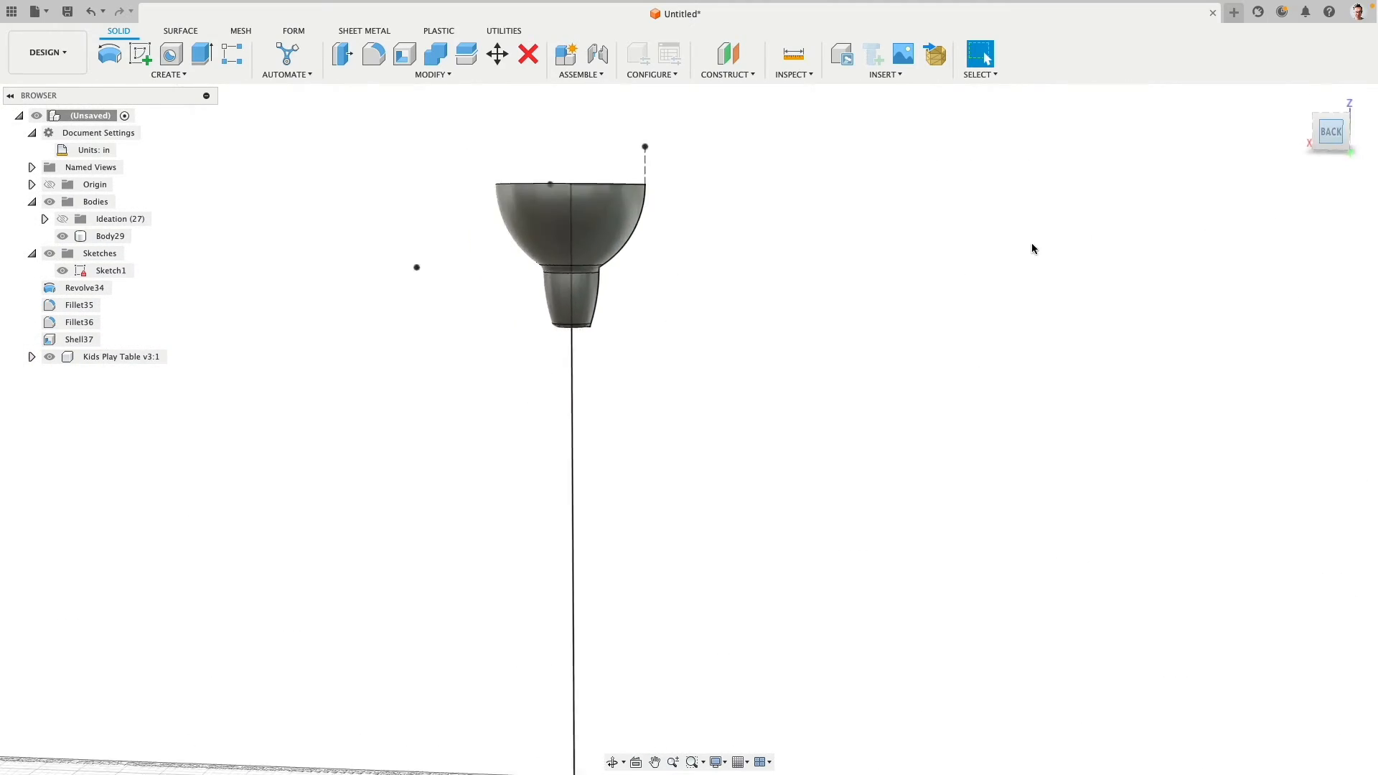
{"action": "middle_click_drag", "start_coordinate": [830, 306], "coordinate": [724, 261]}
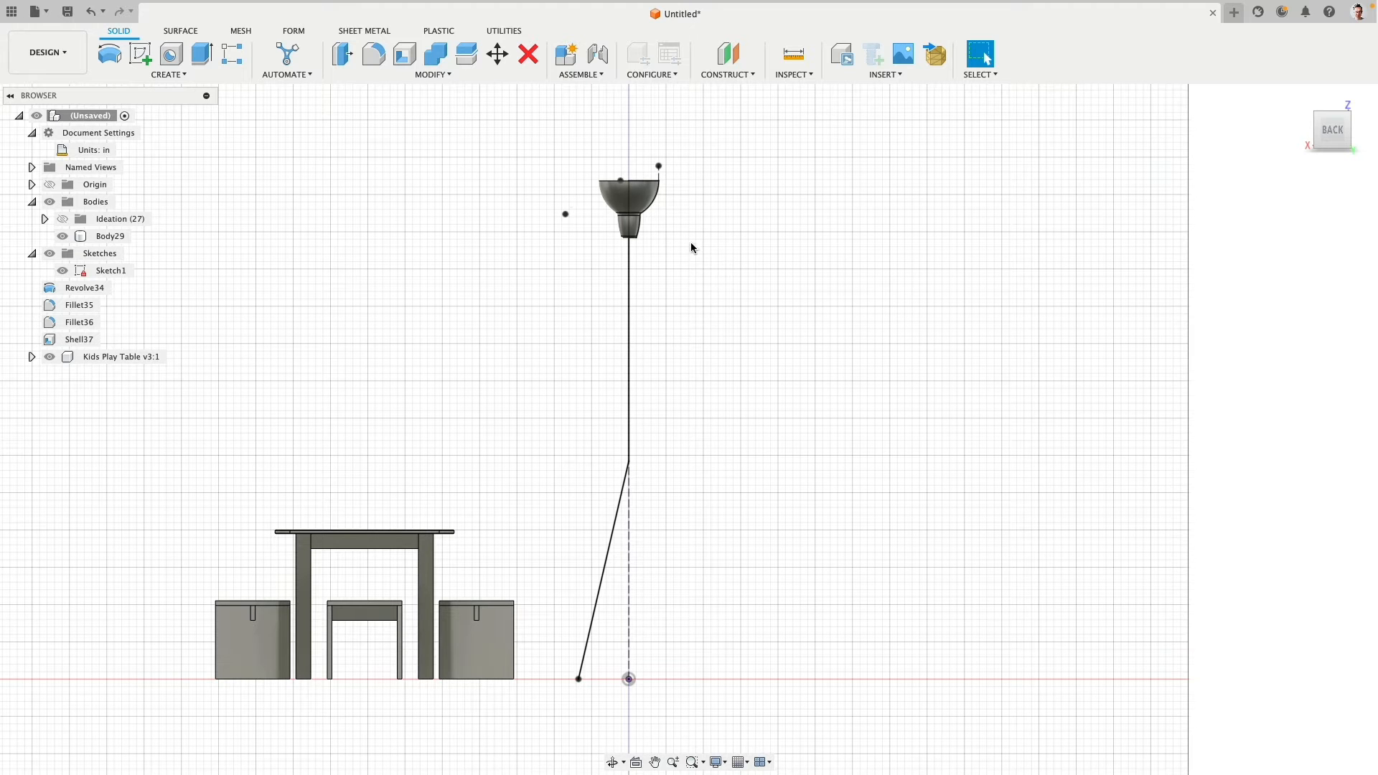
- Set up a circular pipe along the vertical pole line below the shade with a 1.5 in section size
{"action": "left_click", "coordinate": [171, 74]}
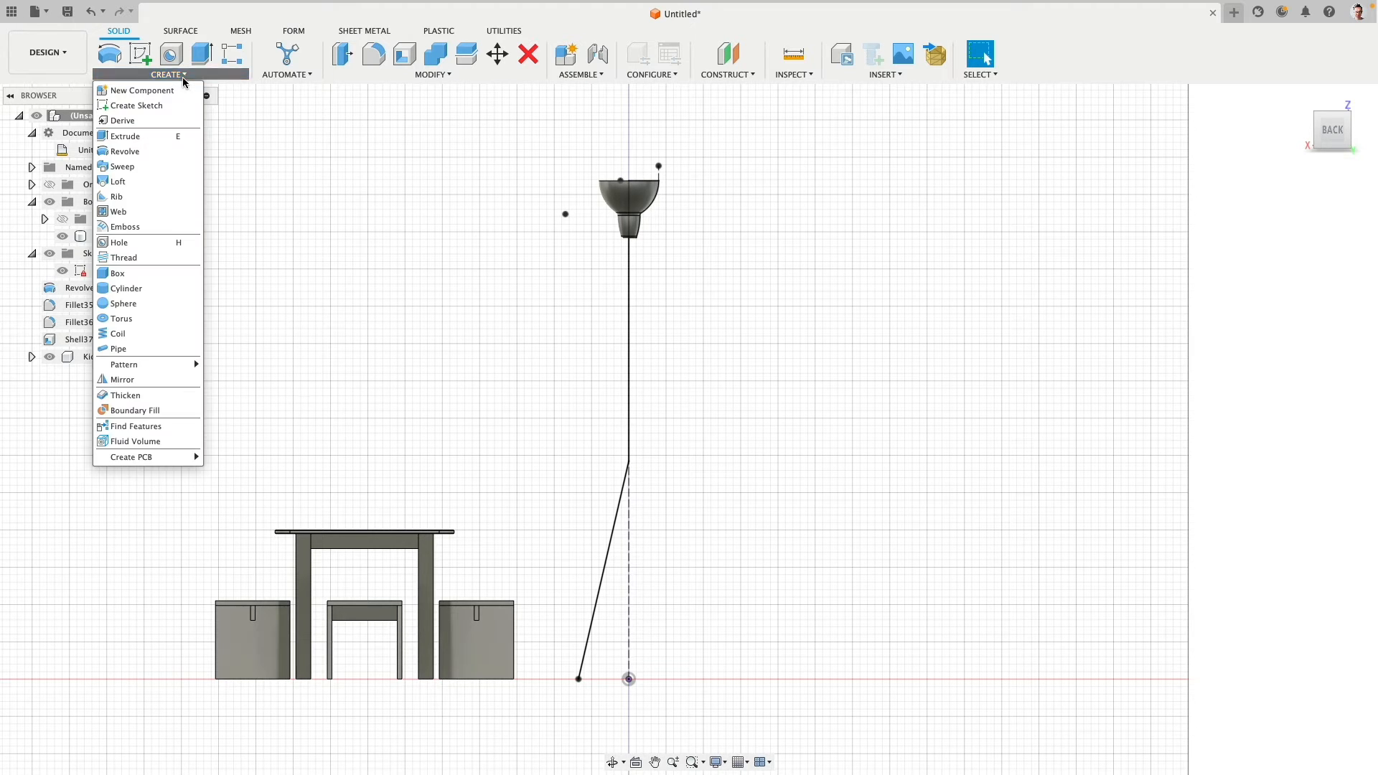
{"action": "left_click", "coordinate": [141, 350]}
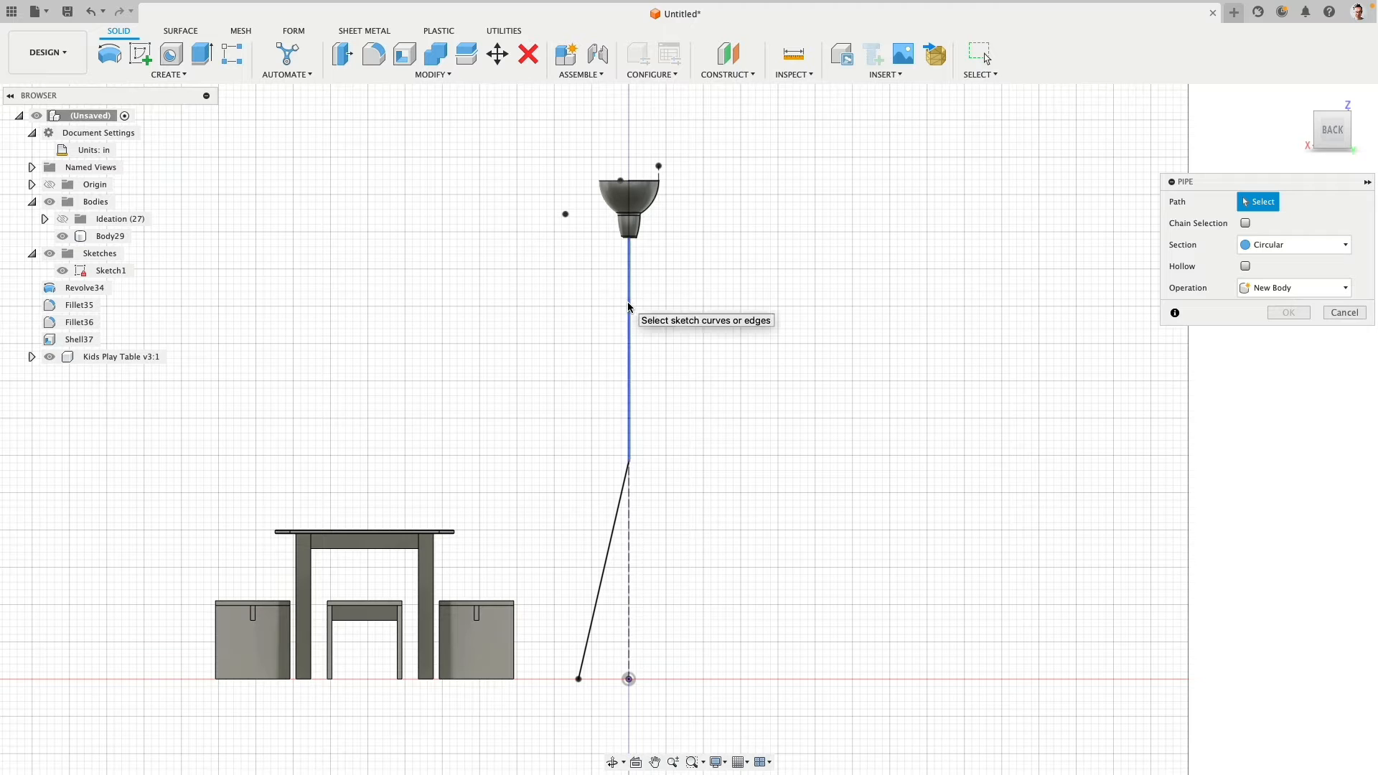
{"action": "left_click", "coordinate": [628, 305]}
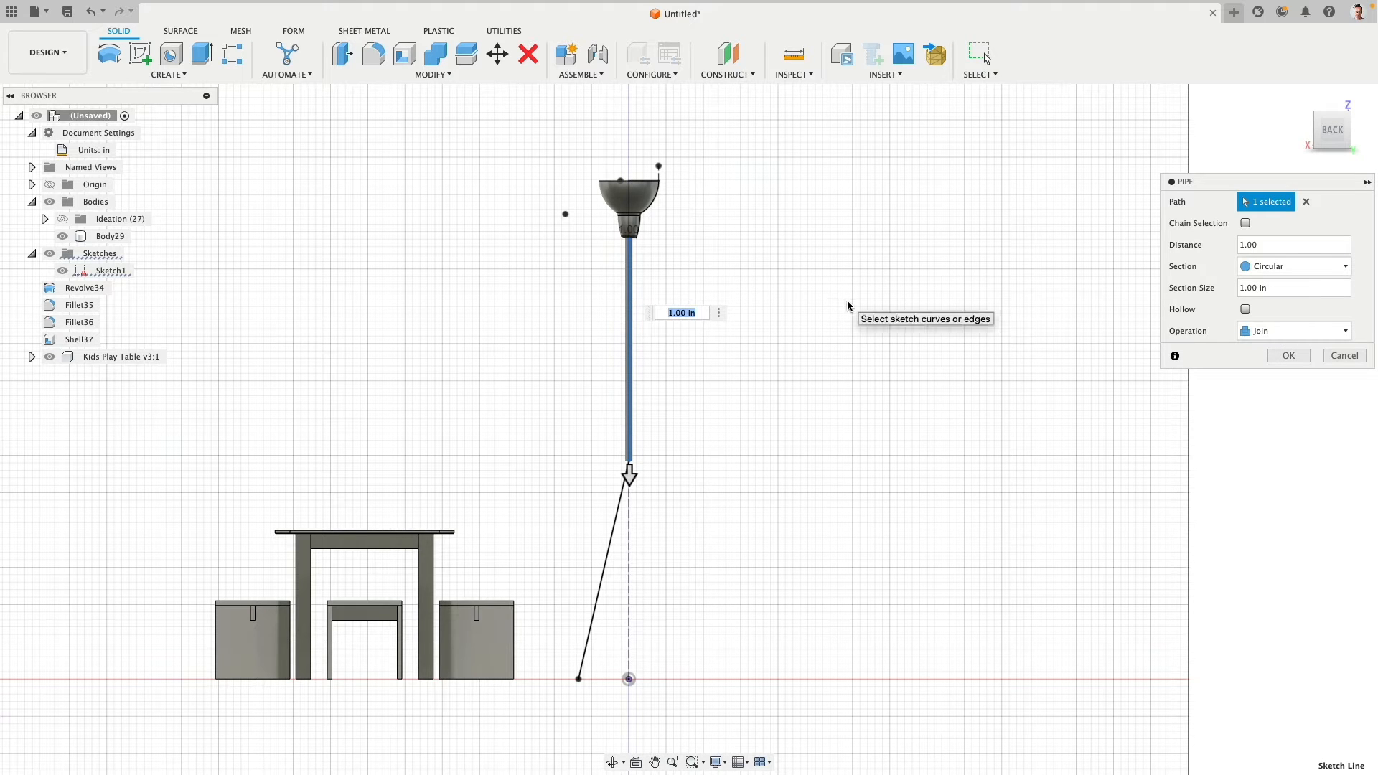
{"action": "type", "text": "1.5"}
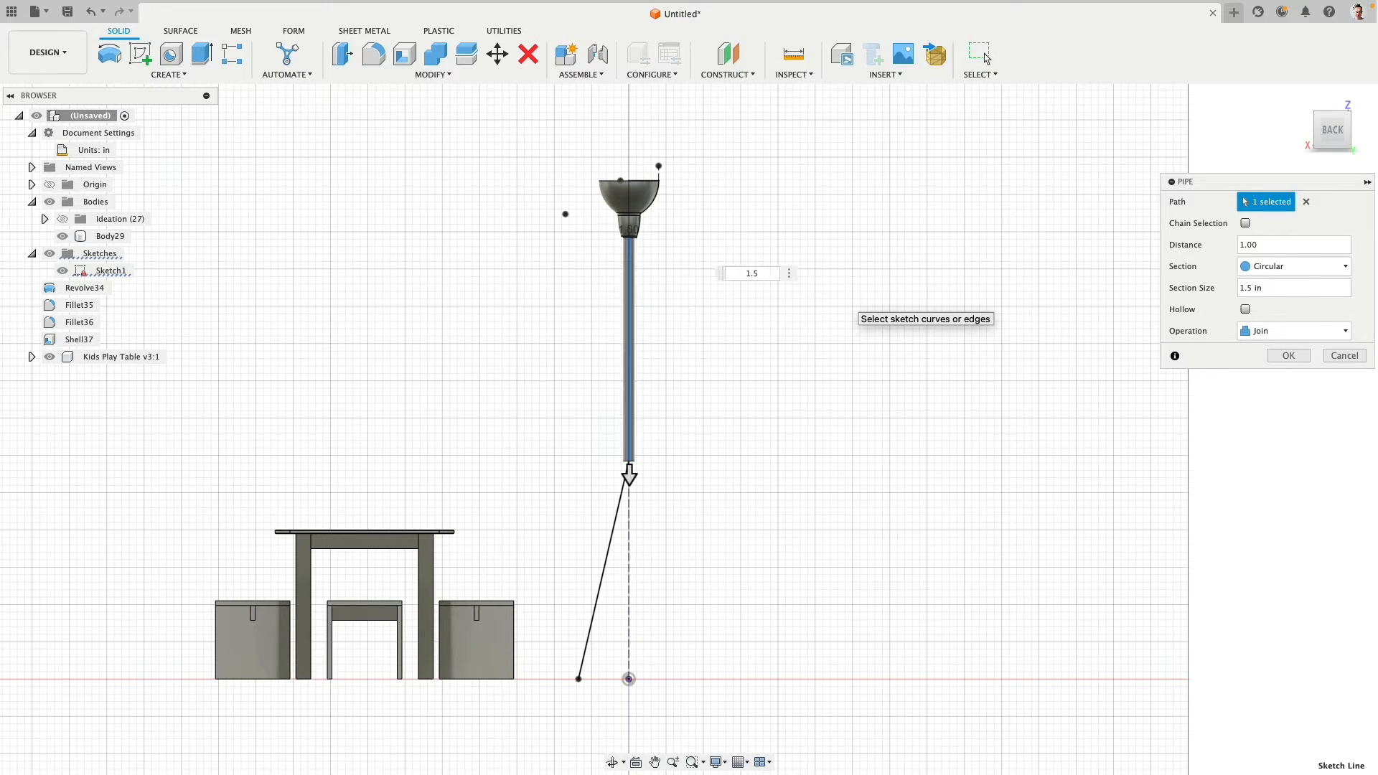
{"action": "scroll", "coordinate": [629, 271], "scroll_direction": "down", "scroll_amount": 3}
{"action": "scroll", "coordinate": [635, 246], "scroll_direction": "up", "scroll_amount": 8}
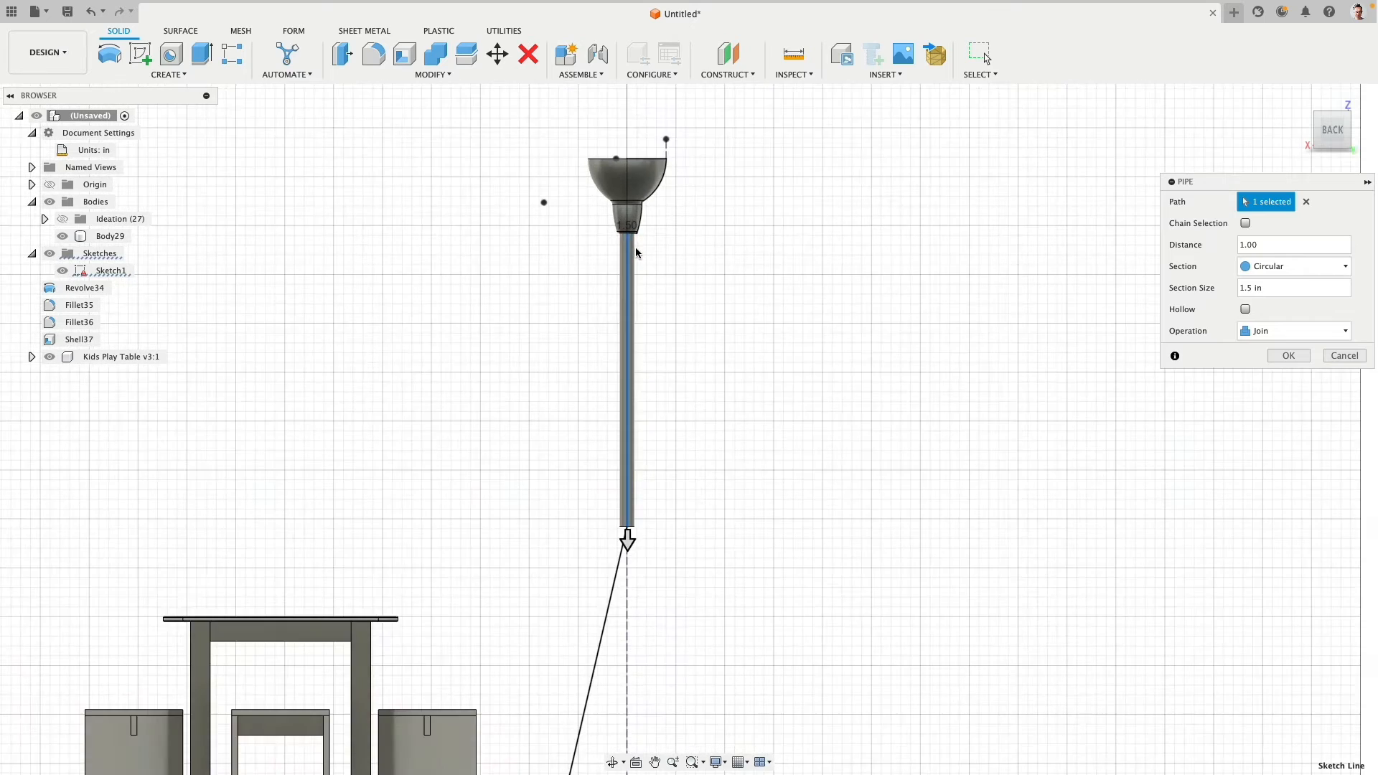
{"action": "scroll", "coordinate": [721, 332], "scroll_direction": "down", "scroll_amount": 2}
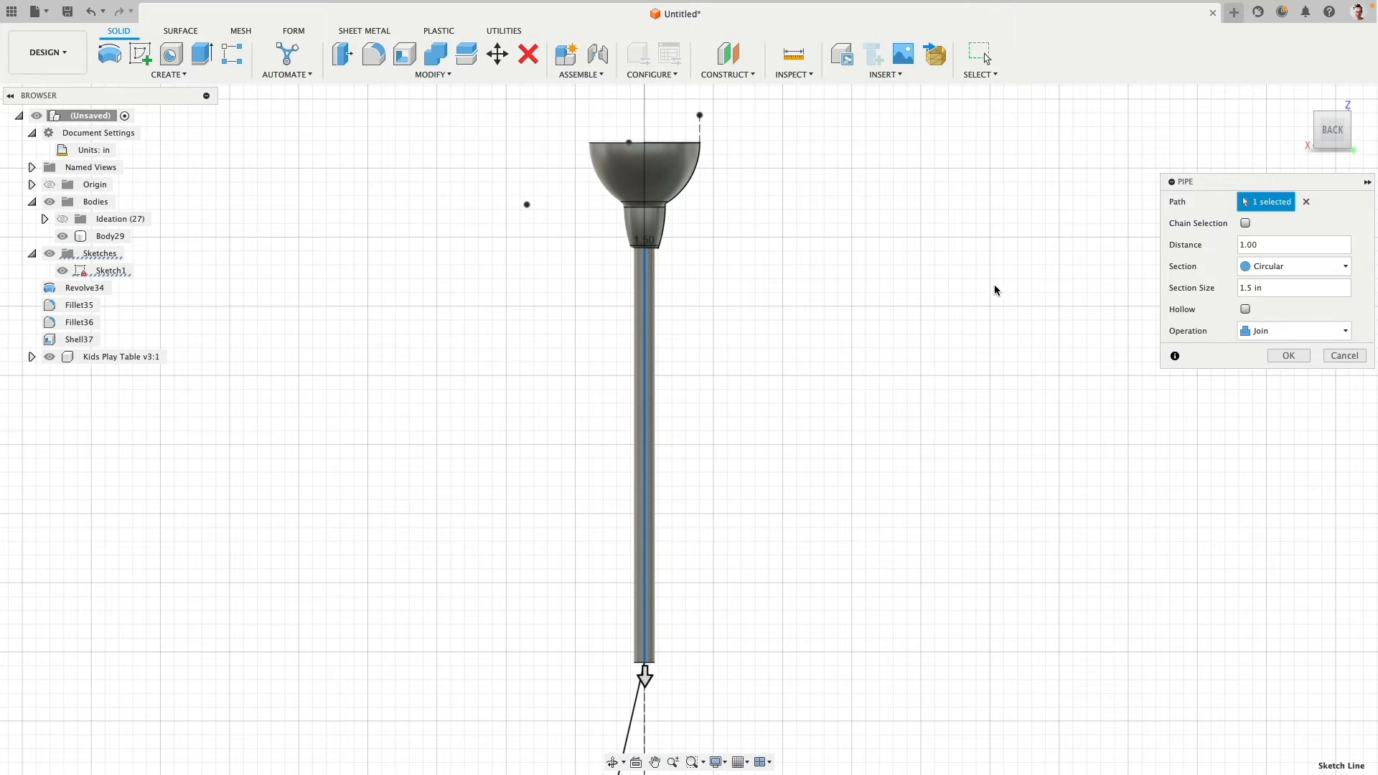
- Set the pole pipe's section size to 1.25 in and its operation to New Body
{"action": "left_click", "coordinate": [1250, 288]}
{"action": "type", "text": "2"}
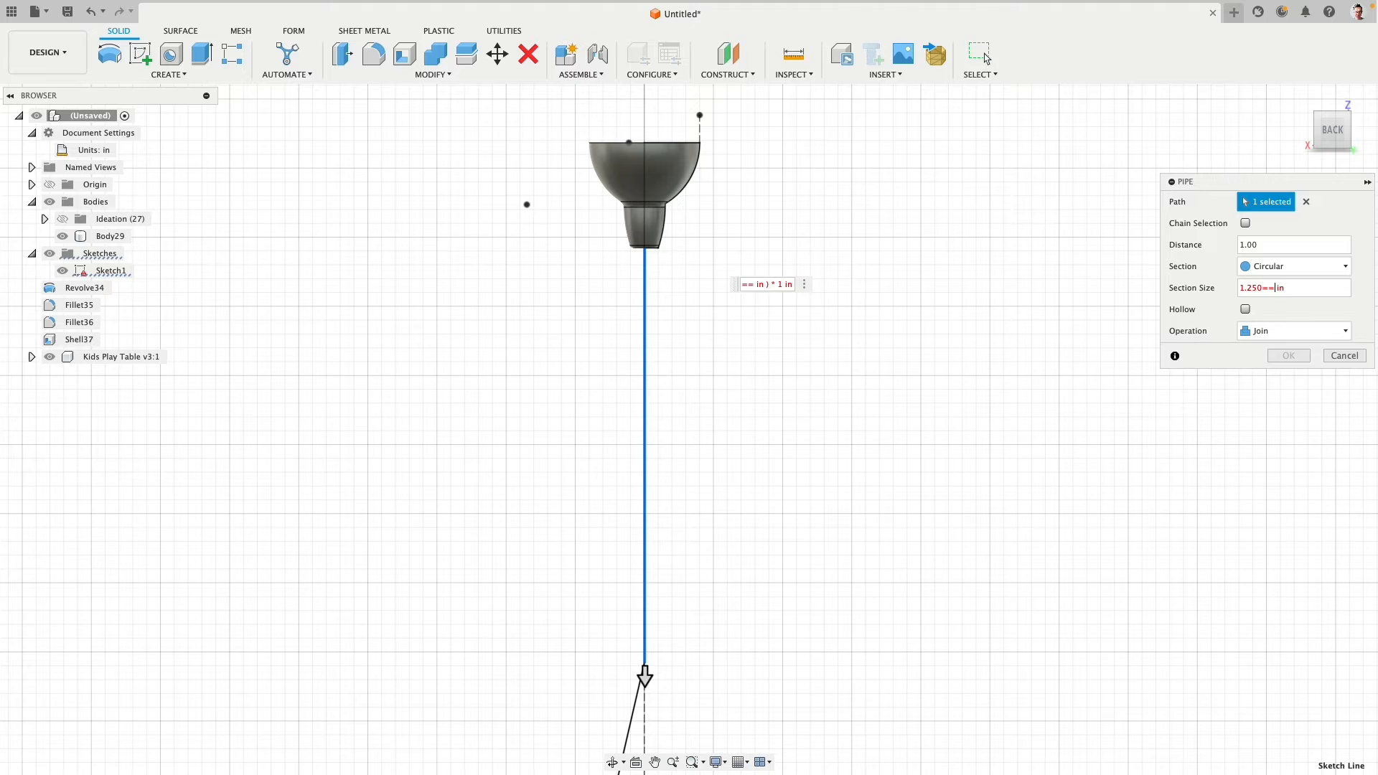
{"action": "key", "text": "Left"}
{"action": "key", "text": "BackSpace"}
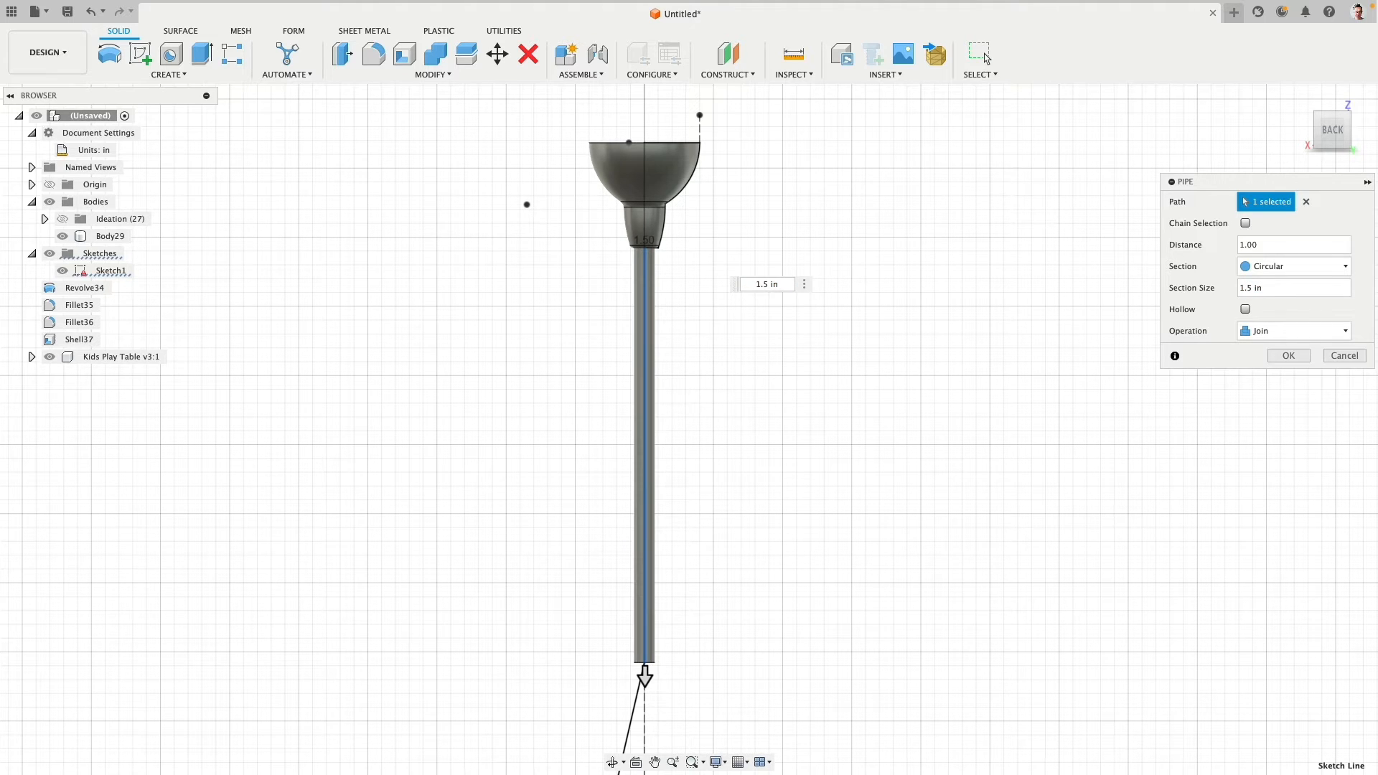
{"action": "left_click", "coordinate": [1311, 324]}
{"action": "left_click", "coordinate": [1295, 393]}
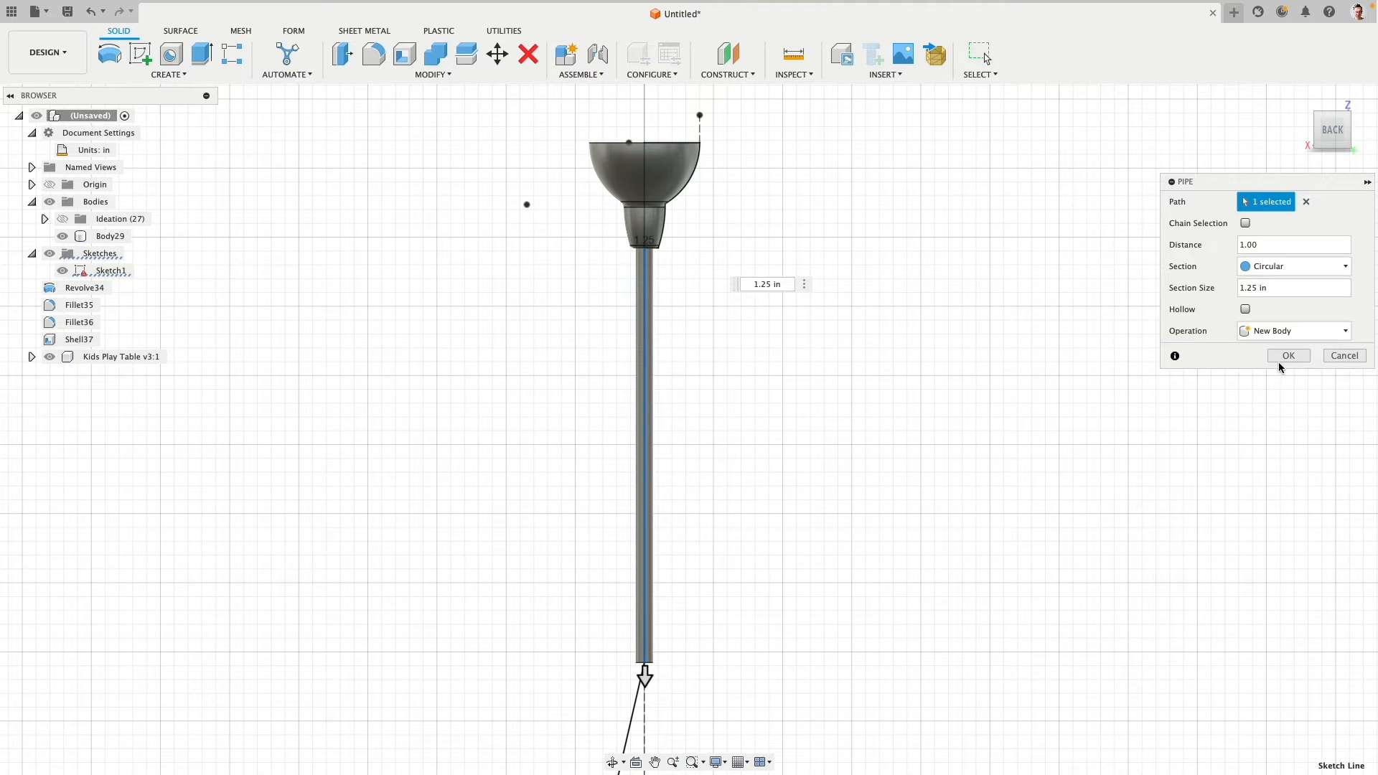
- Finish the pole pipe and create a 1.25 in circular pipe along the slanted leg line as a New Body
{"action": "right_click", "coordinate": [790, 392]}
{"action": "left_click", "coordinate": [795, 339]}
{"action": "middle_click_drag", "start_coordinate": [698, 541], "coordinate": [812, 212]}
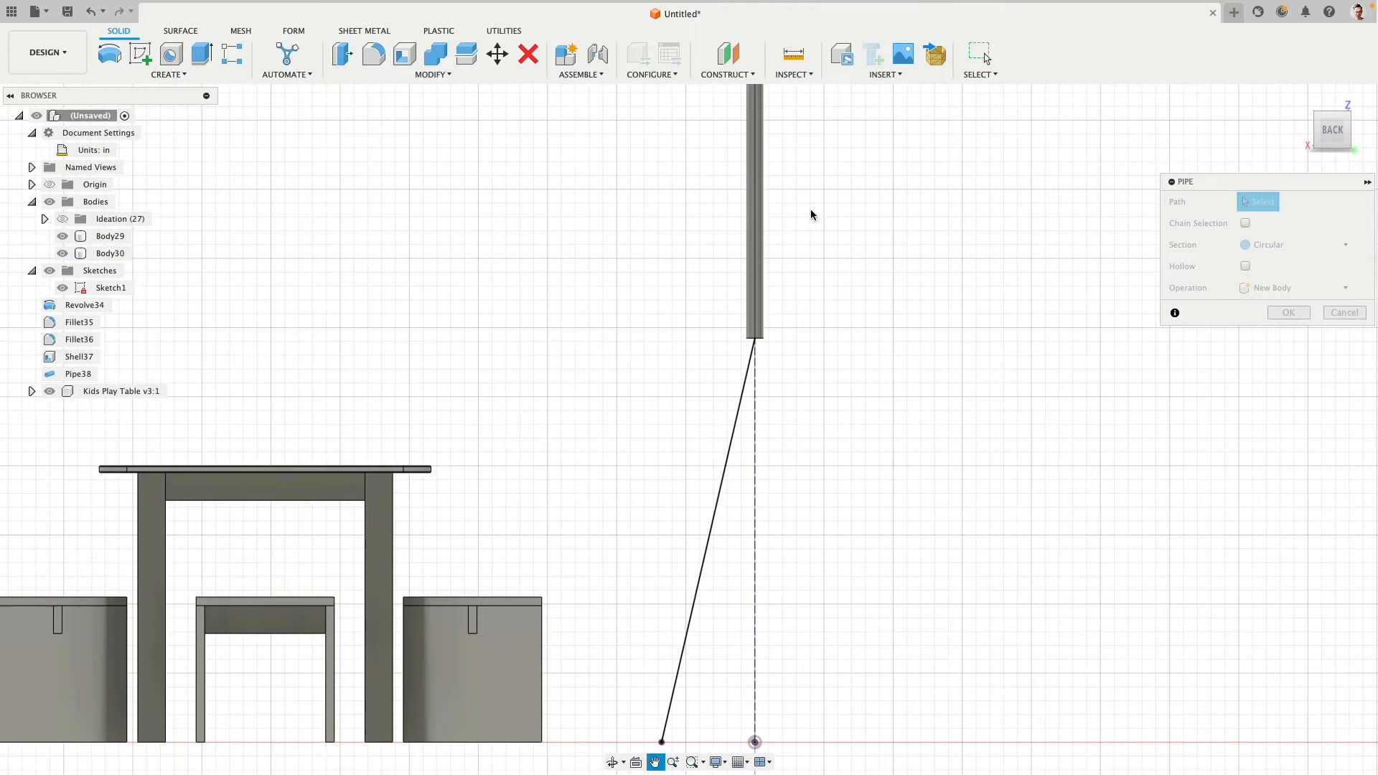
{"action": "left_click", "coordinate": [743, 419]}
{"action": "left_click", "coordinate": [1311, 331]}
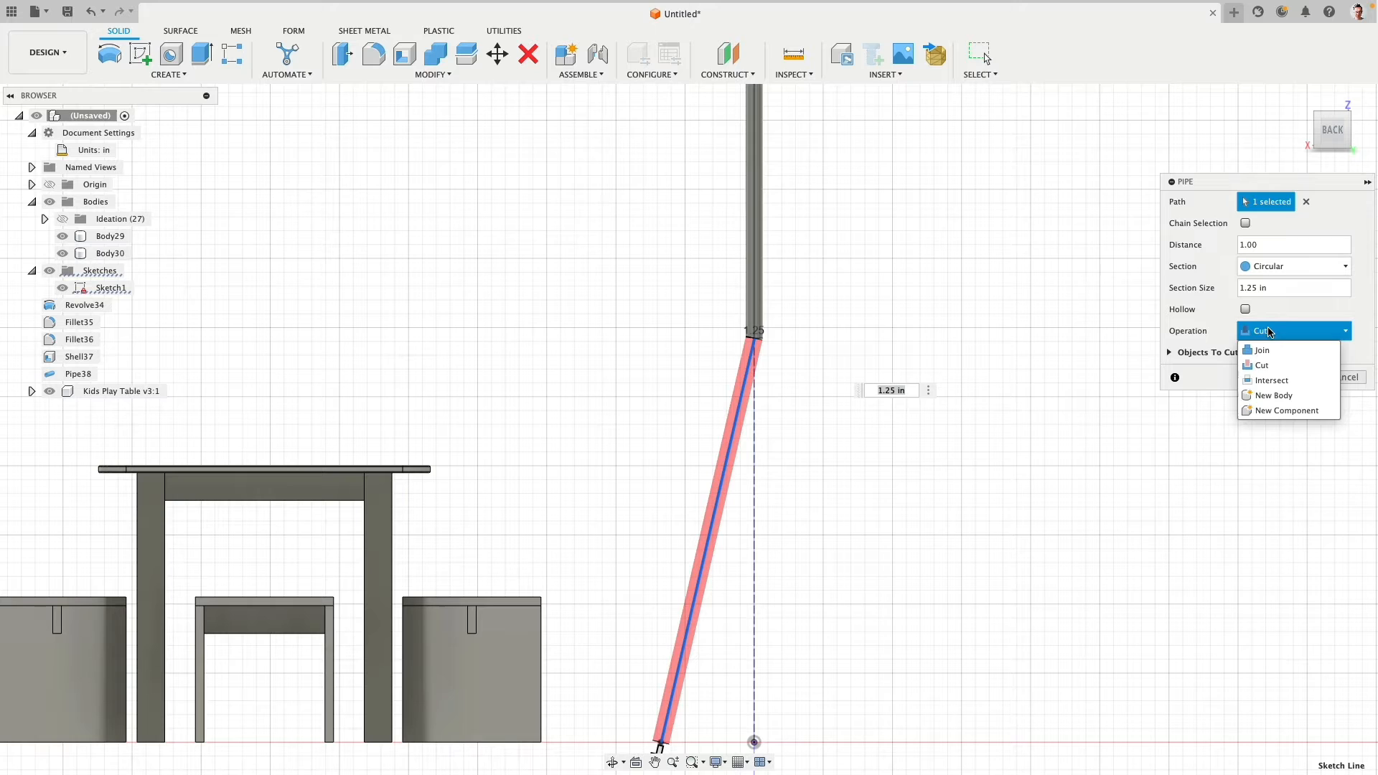
{"action": "left_click", "coordinate": [1291, 400]}
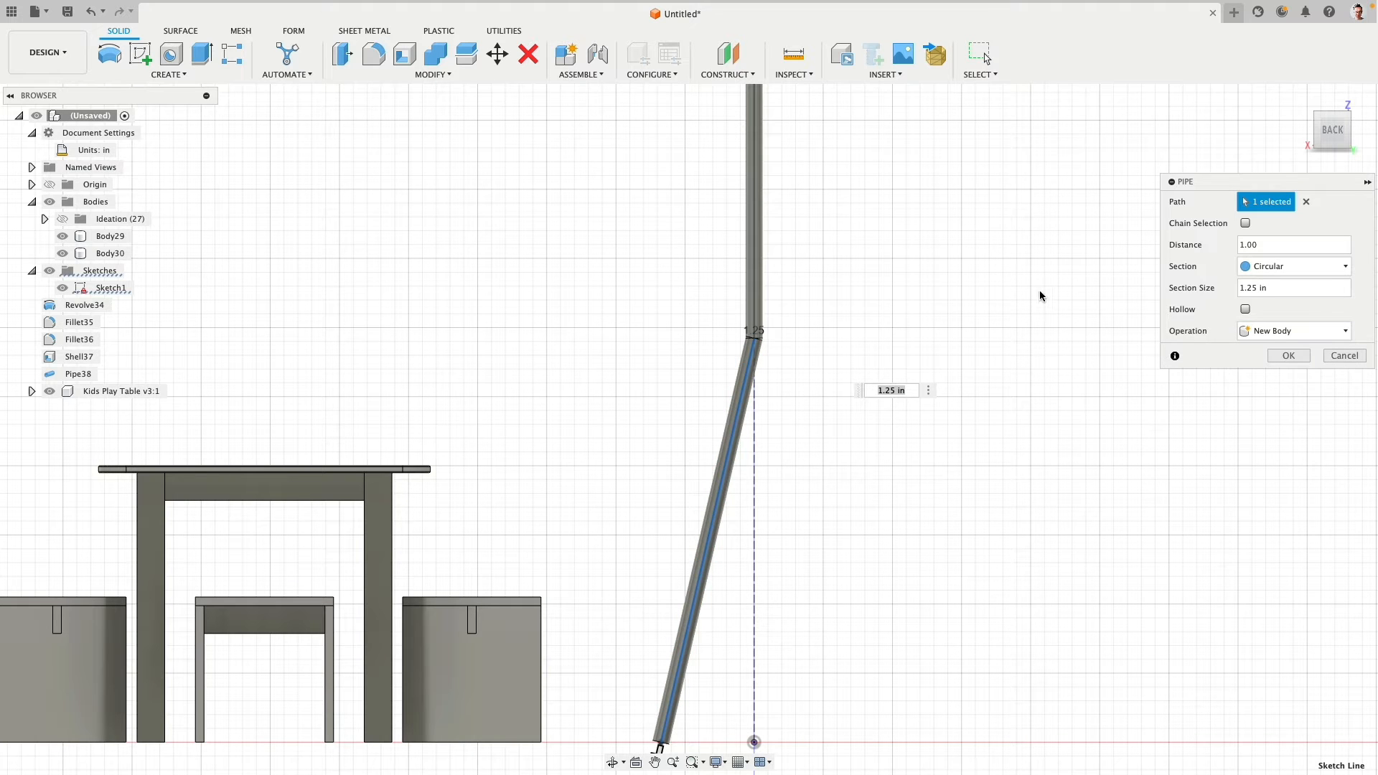
{"action": "left_click", "coordinate": [1288, 356]}
- Hide the lampshade body and Sketch1, leaving the pole and leg pipes shown beside the table
{"action": "scroll", "coordinate": [850, 365], "scroll_direction": "down", "scroll_amount": 3}
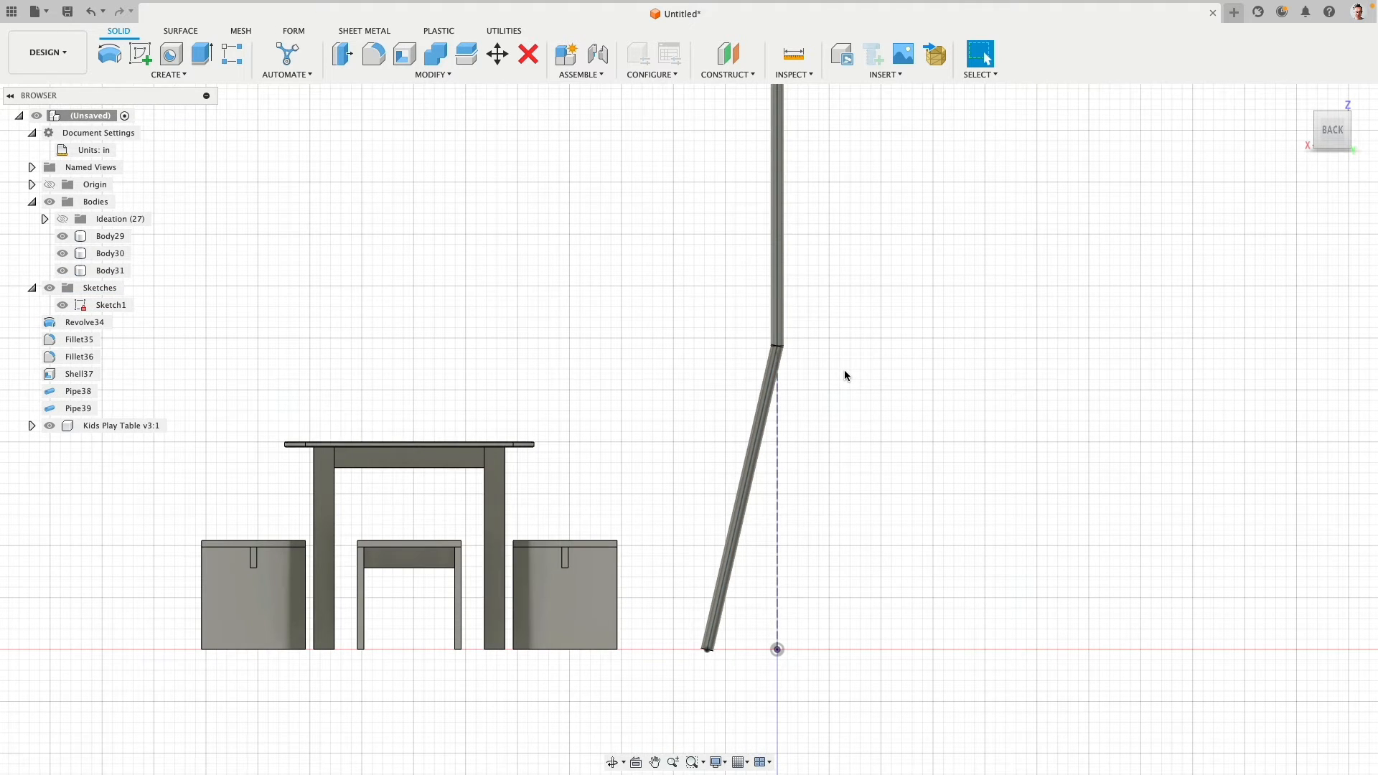
{"action": "middle_click_drag", "start_coordinate": [861, 271], "coordinate": [855, 419]}
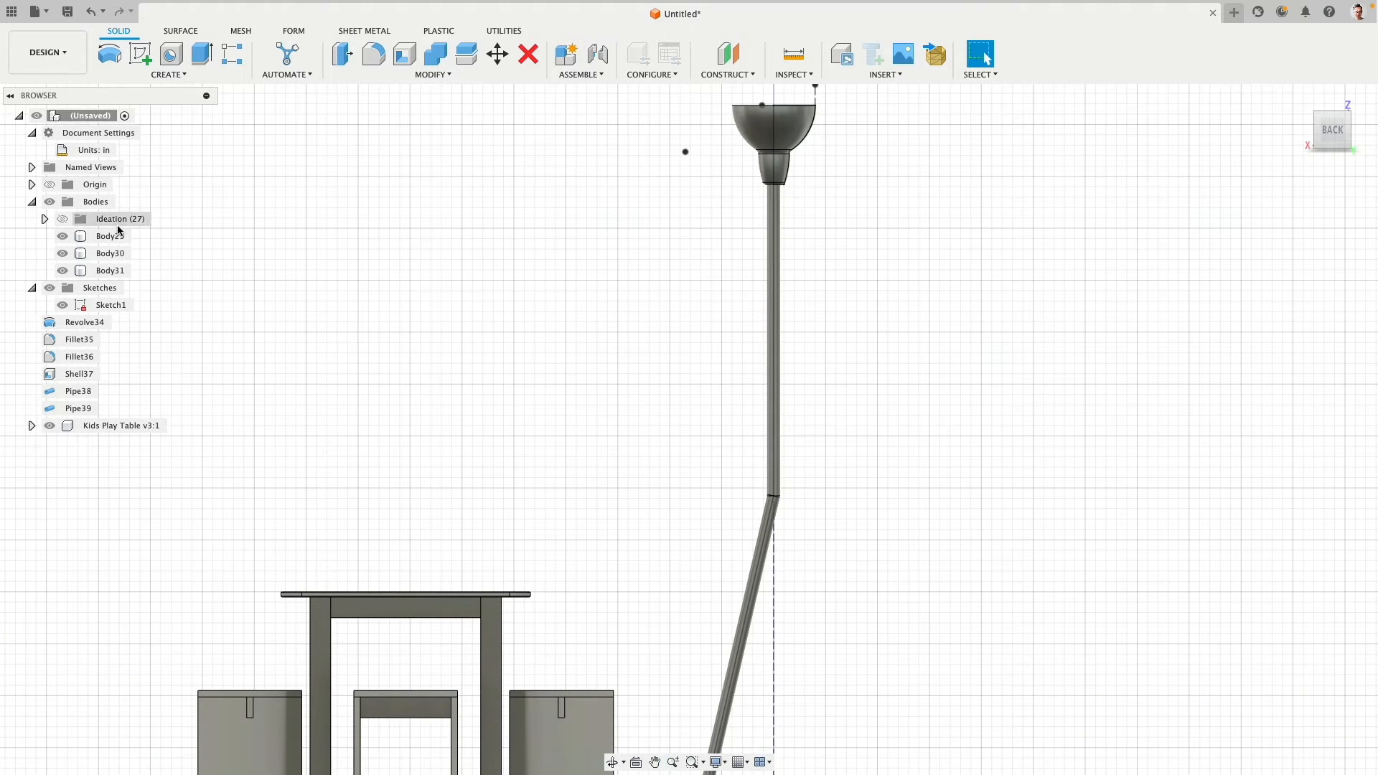
{"action": "left_click", "coordinate": [88, 238]}
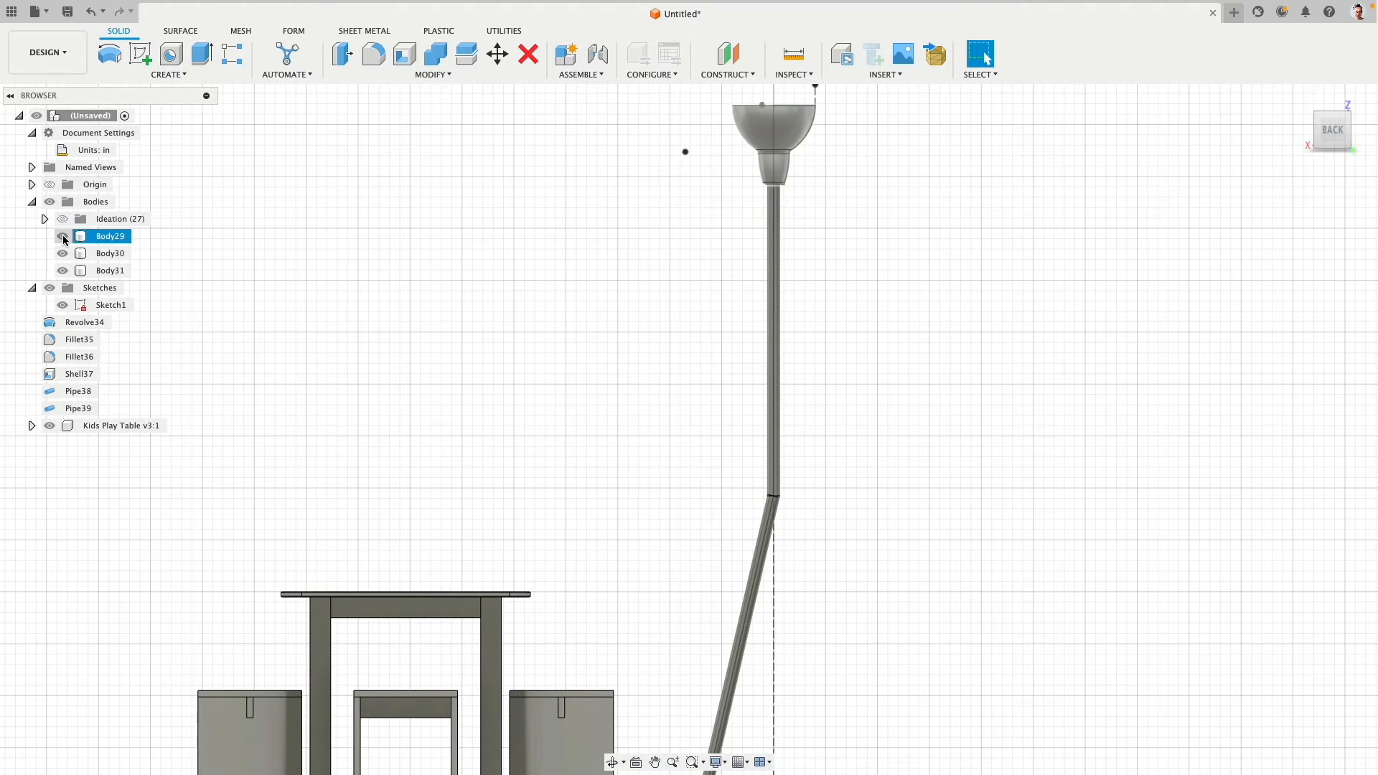
{"action": "left_click", "coordinate": [63, 239]}
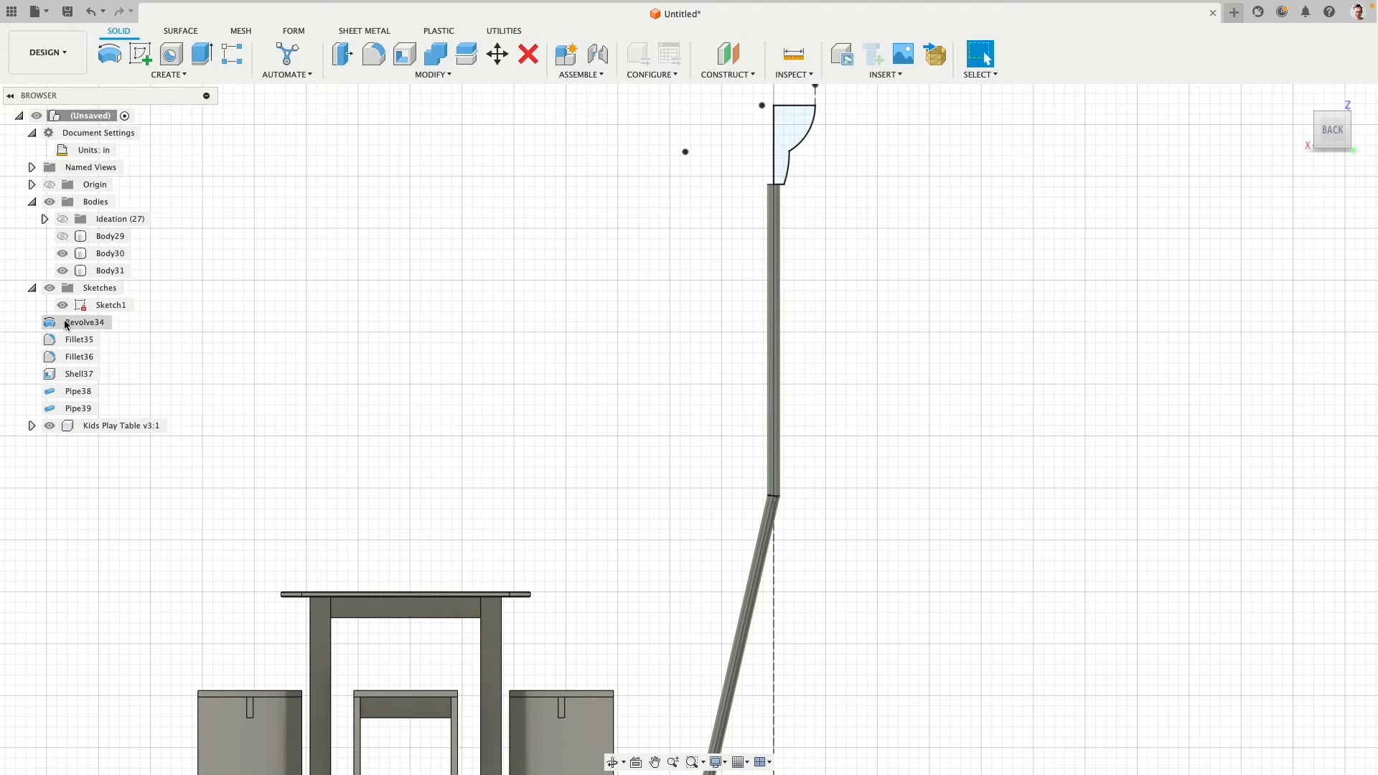
{"action": "left_click", "coordinate": [61, 307]}
{"action": "middle_click_drag", "start_coordinate": [582, 371], "coordinate": [475, 221]}
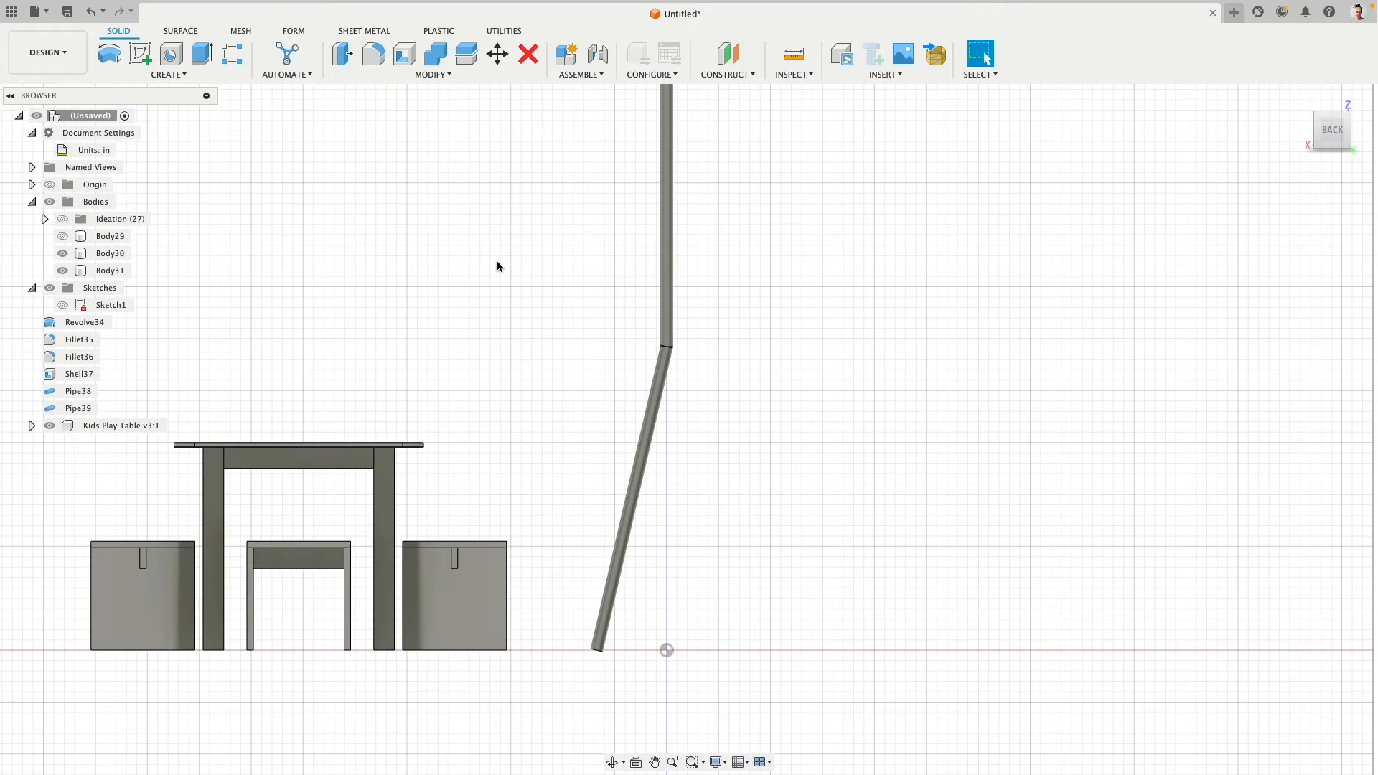
{"action": "middle_click_drag", "start_coordinate": [497, 266], "coordinate": [476, 336]}
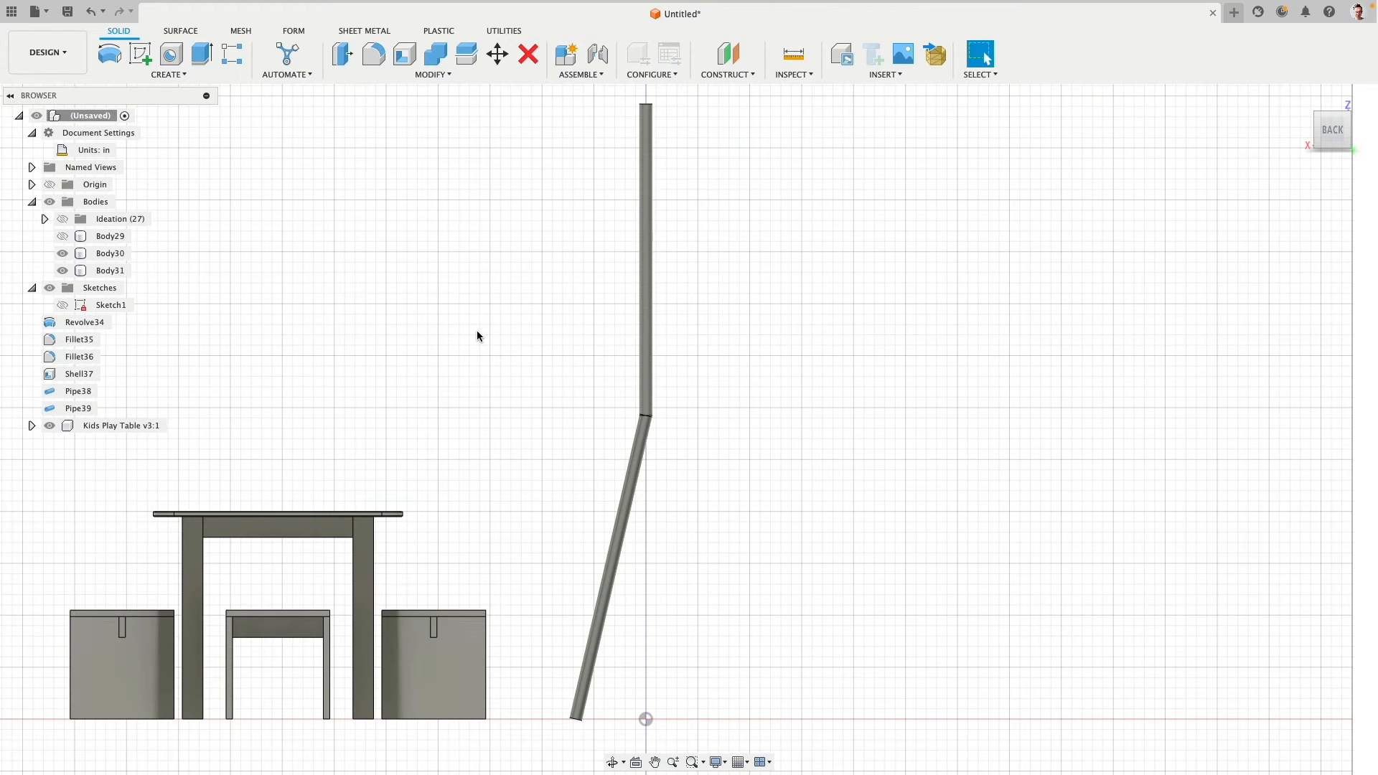
{"action": "left_click", "coordinate": [648, 412]}
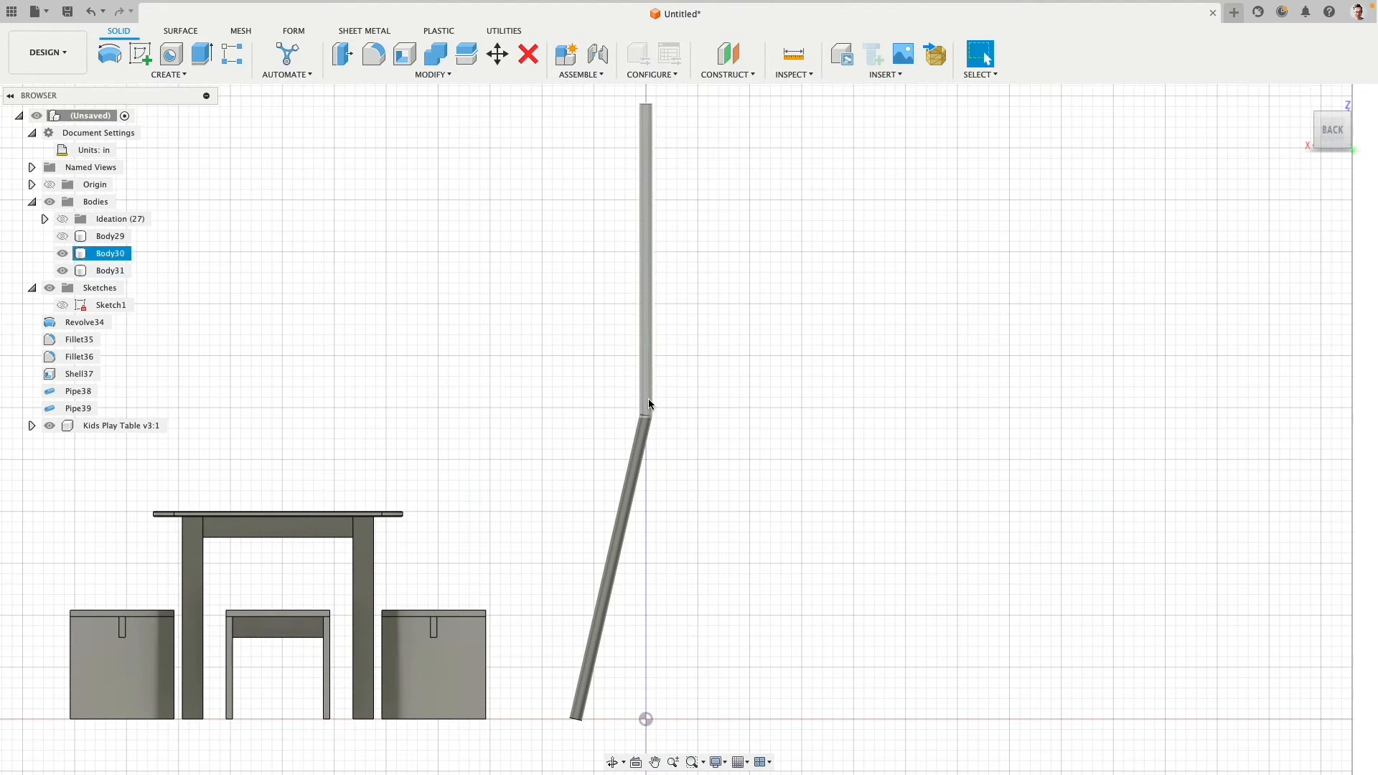
{"action": "left_click", "coordinate": [645, 425]}
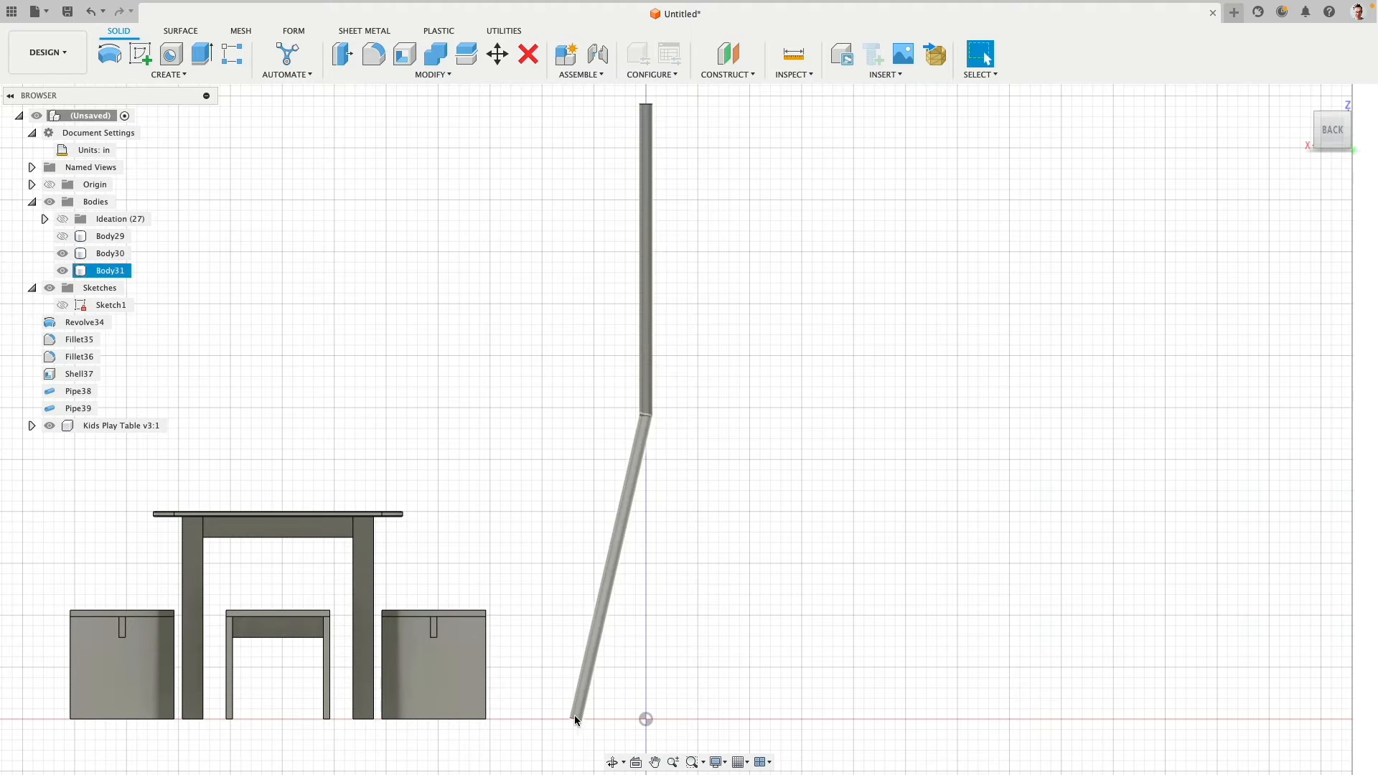
{"action": "middle_click_drag", "start_coordinate": [674, 591], "coordinate": [750, 351]}
{"action": "scroll", "coordinate": [661, 496], "scroll_direction": "up", "scroll_amount": 10}
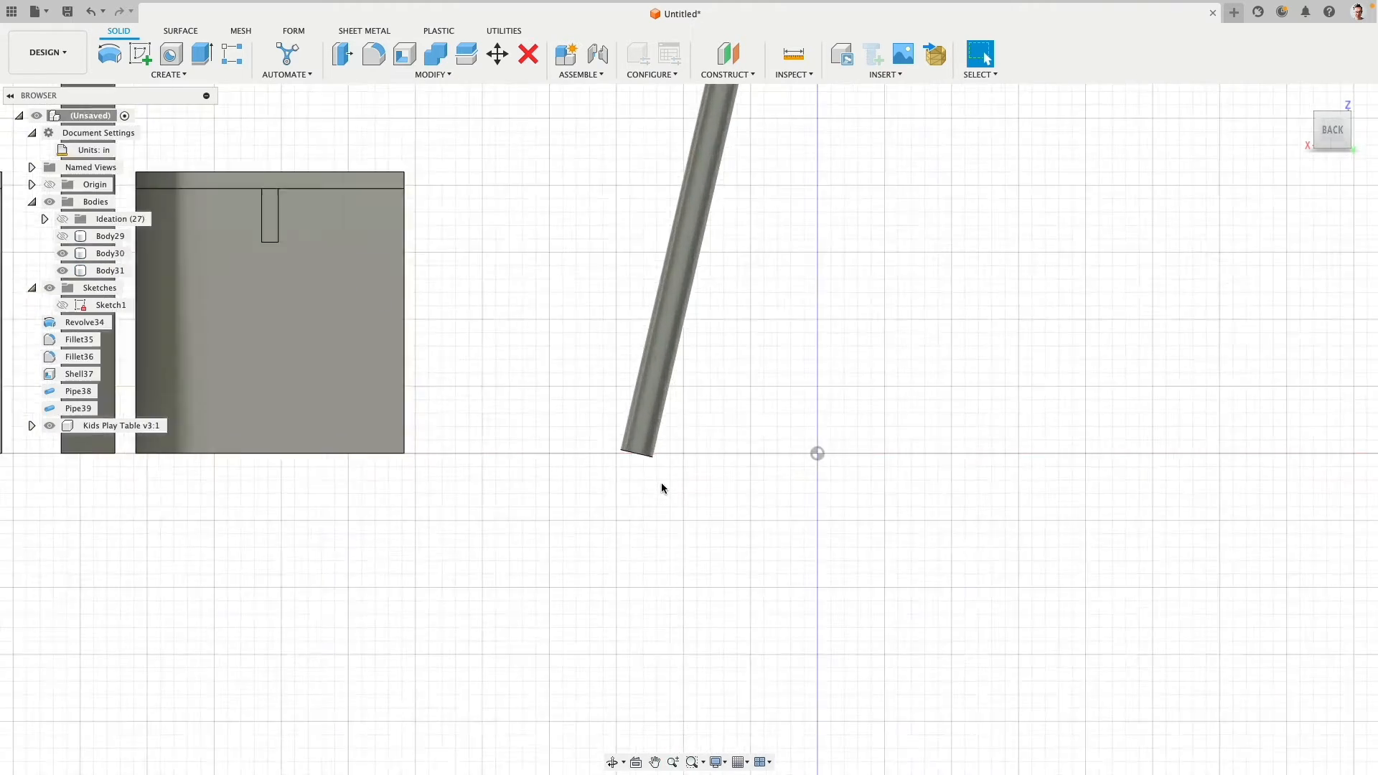
{"action": "scroll", "coordinate": [662, 484], "scroll_direction": "up", "scroll_amount": 5}
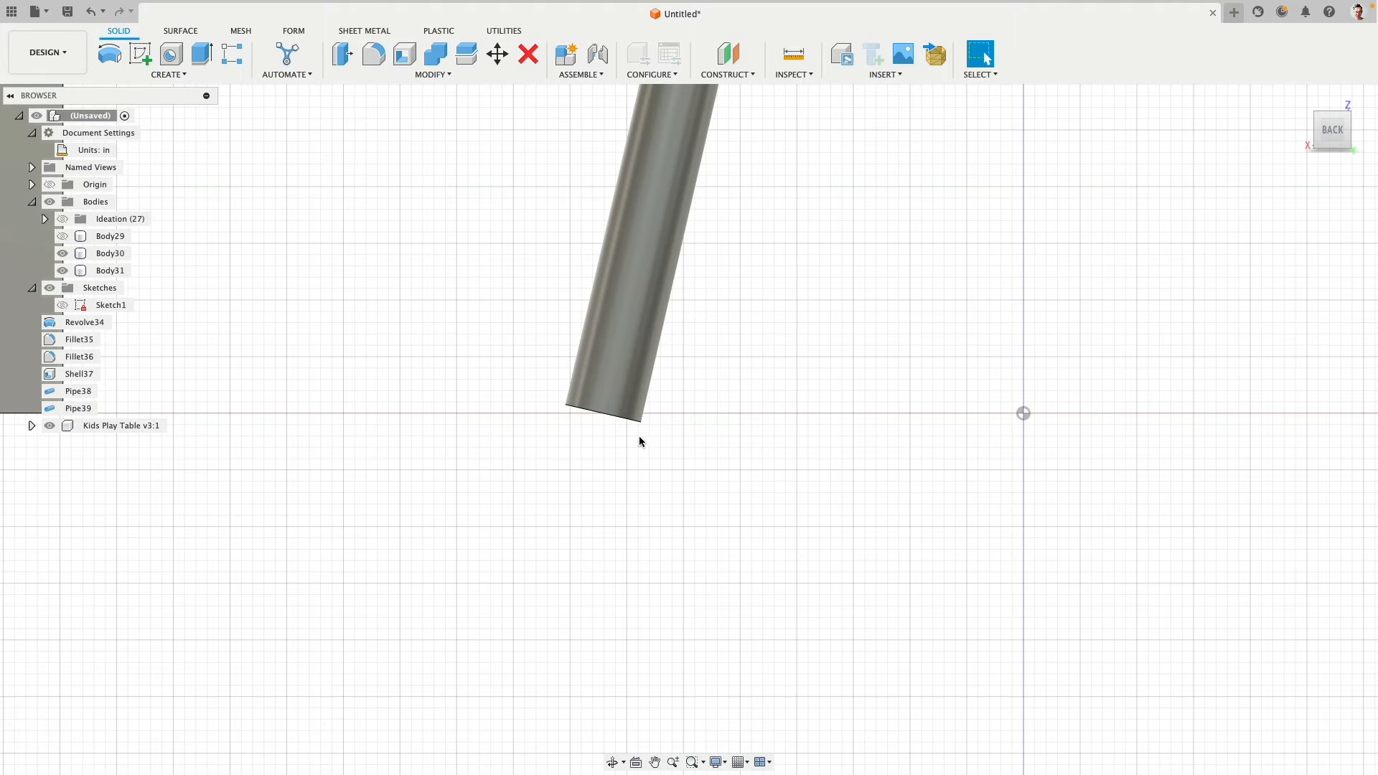
{"action": "left_click", "coordinate": [374, 55]}
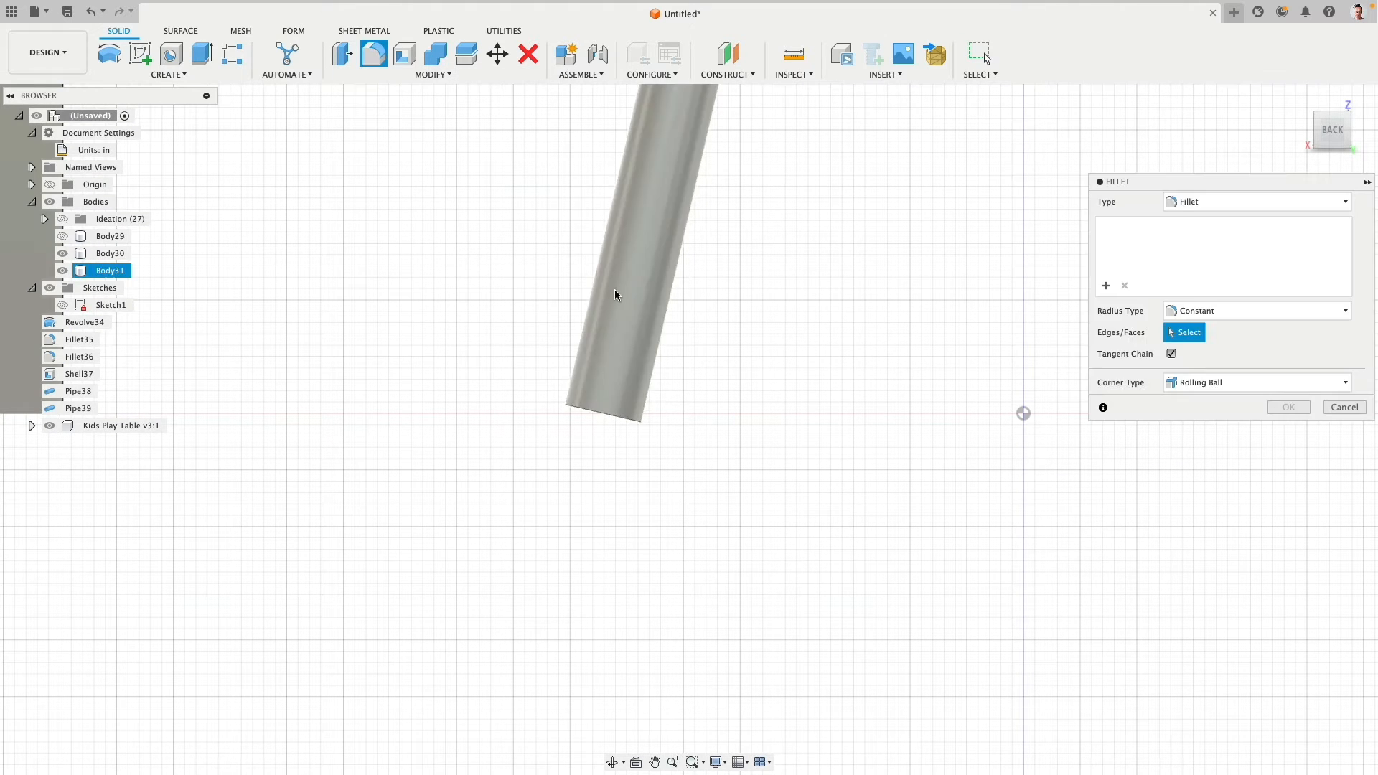
{"action": "left_click", "coordinate": [601, 429]}
{"action": "left_click_drag", "start_coordinate": [576, 415], "coordinate": [582, 414]}
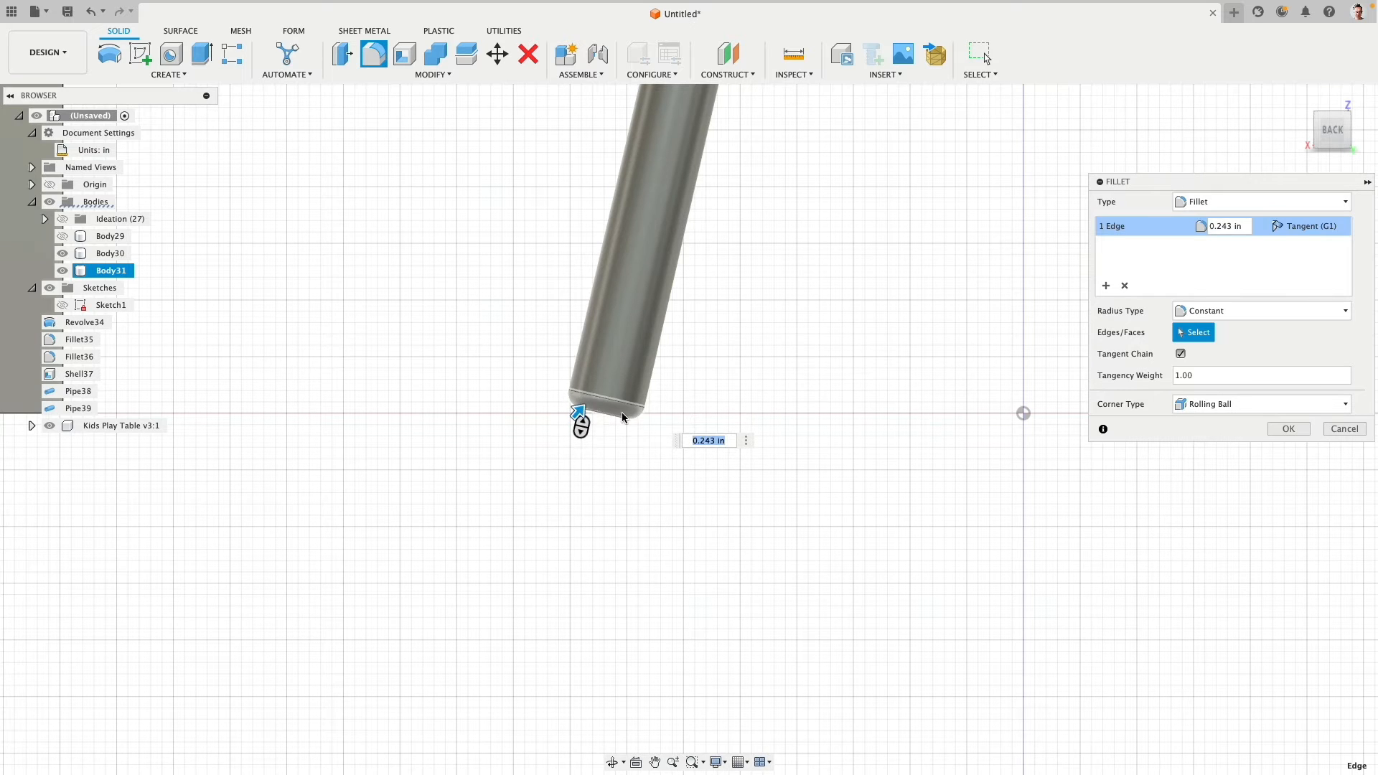
{"action": "left_click", "coordinate": [1343, 430]}
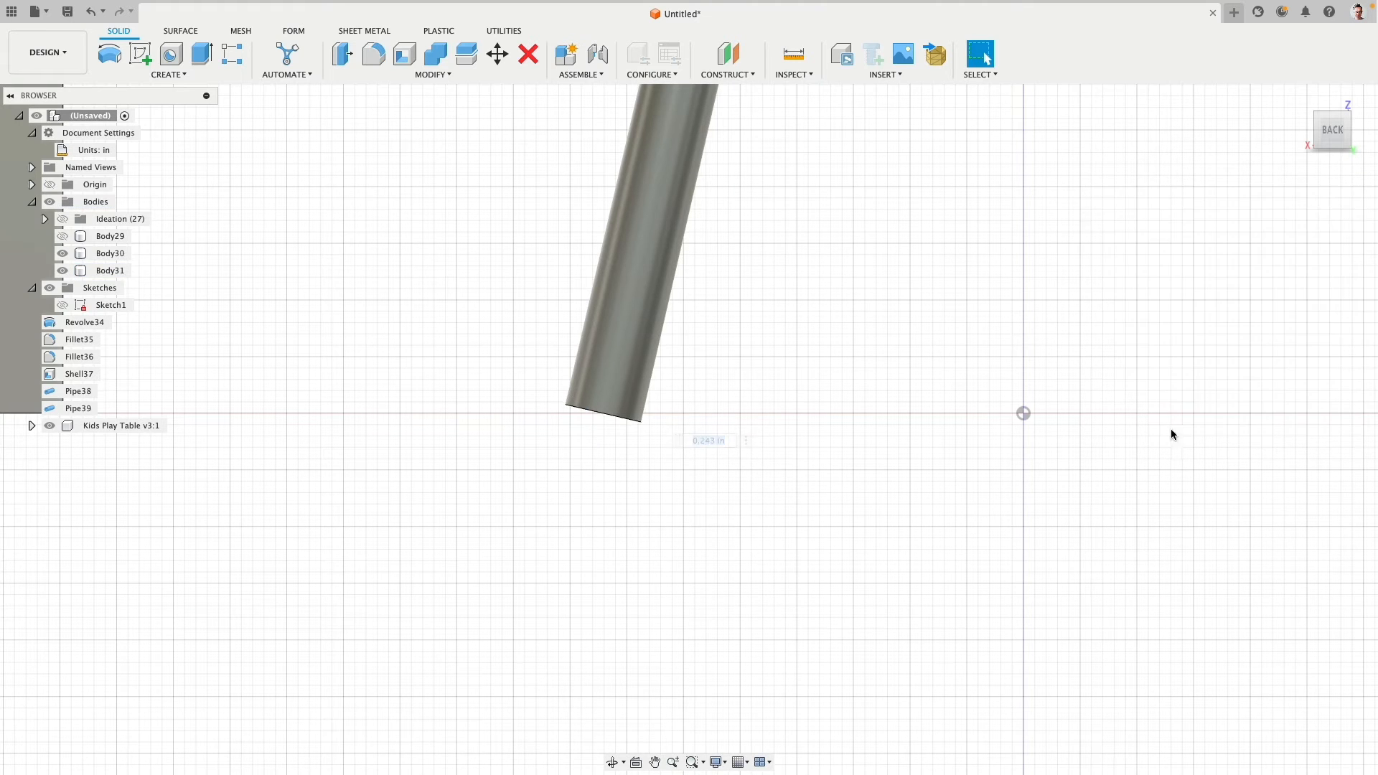
- Offset the leg pipe's lower end face by -0.25 in to shorten the leg
{"action": "scroll", "coordinate": [707, 428], "scroll_direction": "down", "scroll_amount": 5}
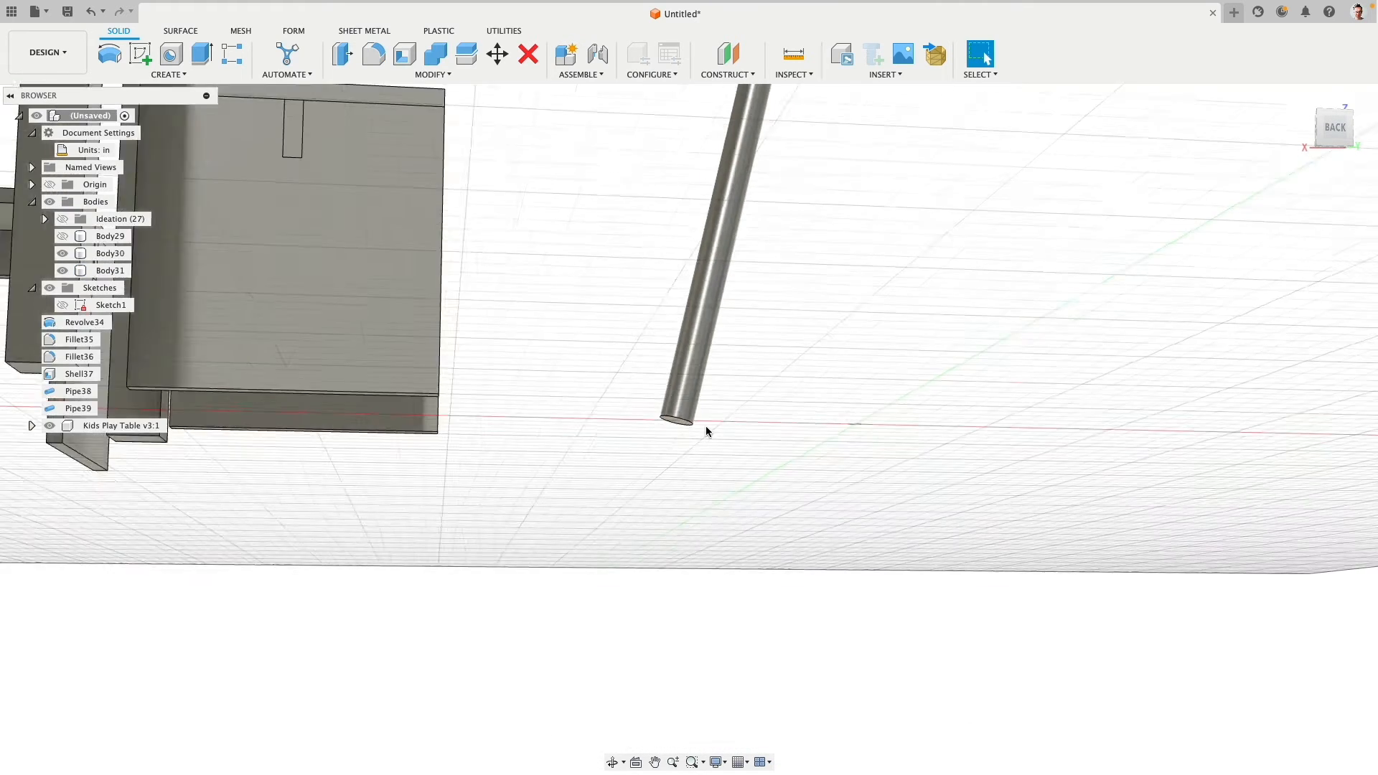
{"action": "scroll", "coordinate": [687, 424], "scroll_direction": "up", "scroll_amount": 5}
{"action": "scroll", "coordinate": [687, 424], "scroll_direction": "down", "scroll_amount": 3}
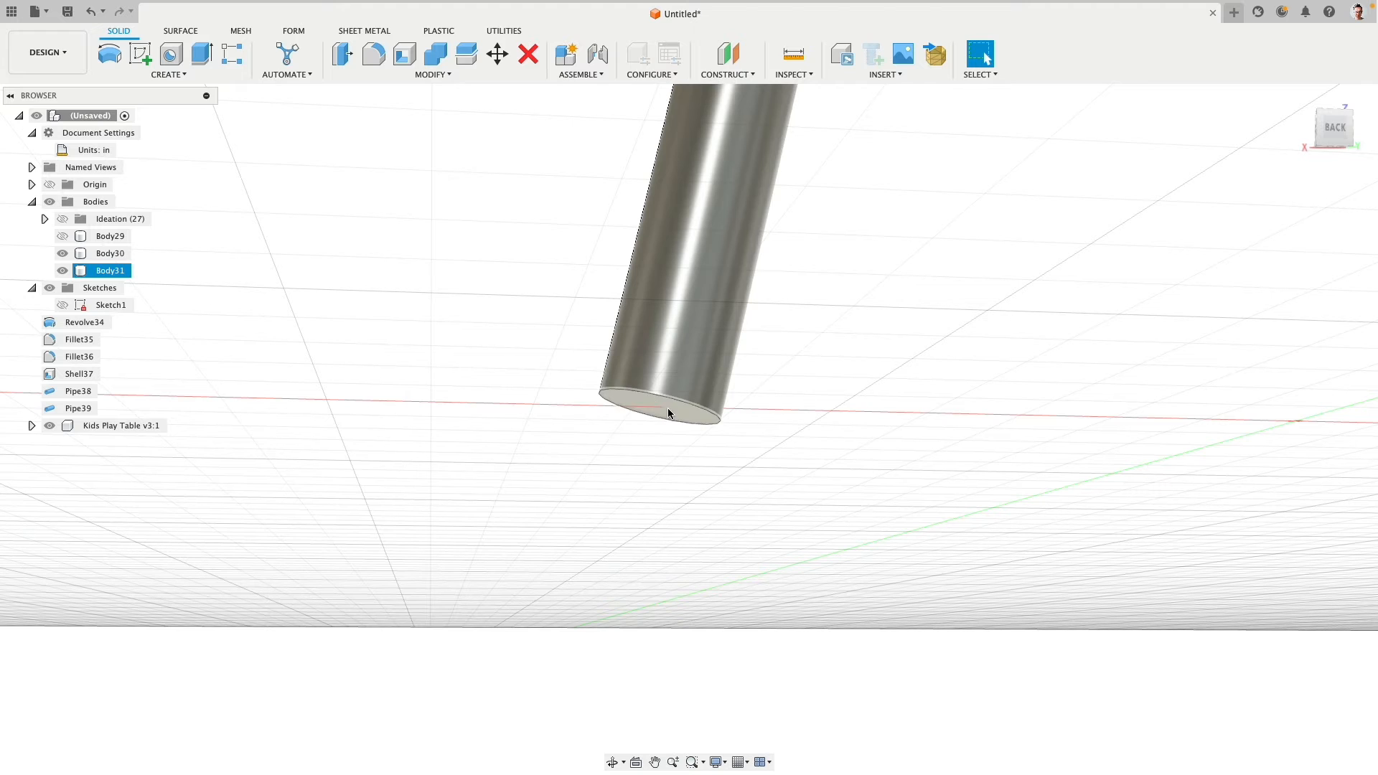
{"action": "left_click", "coordinate": [666, 406]}
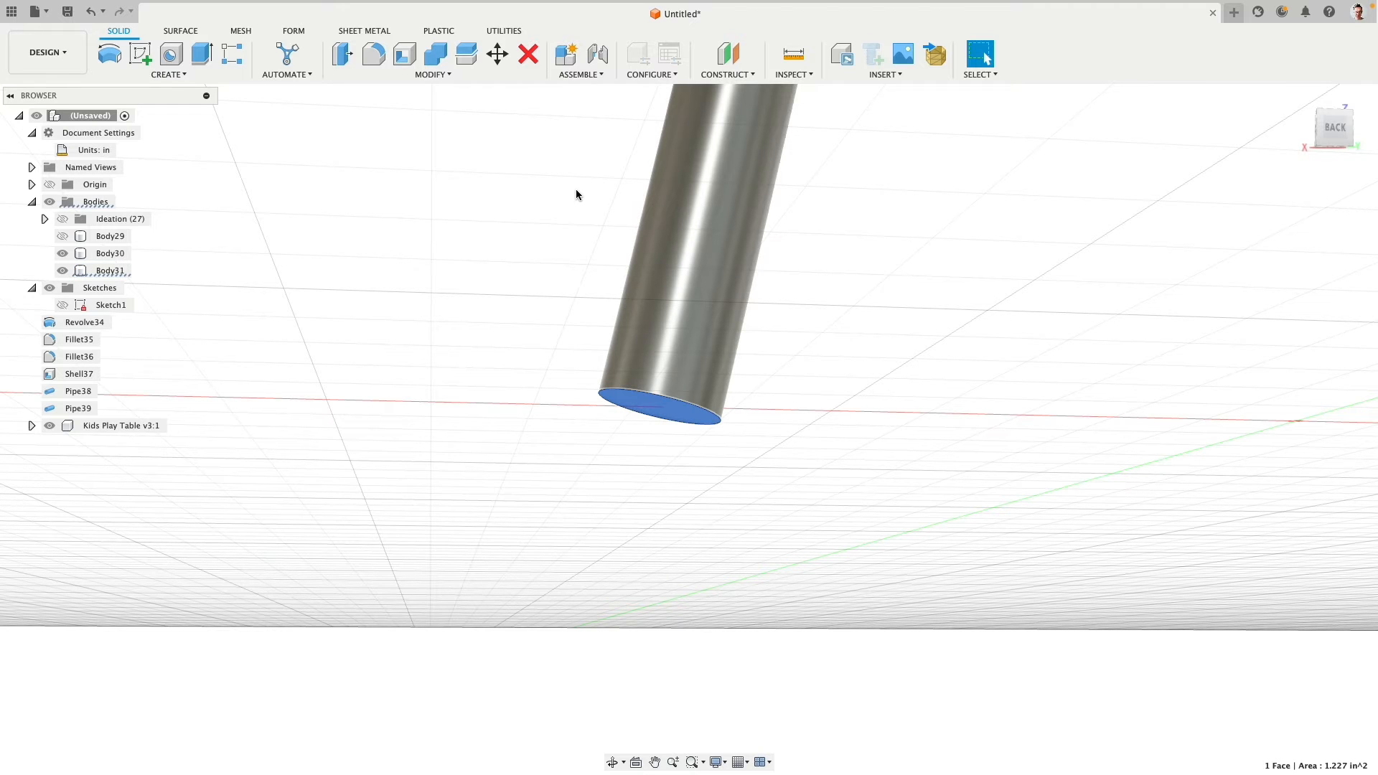
{"action": "left_click", "coordinate": [343, 53]}
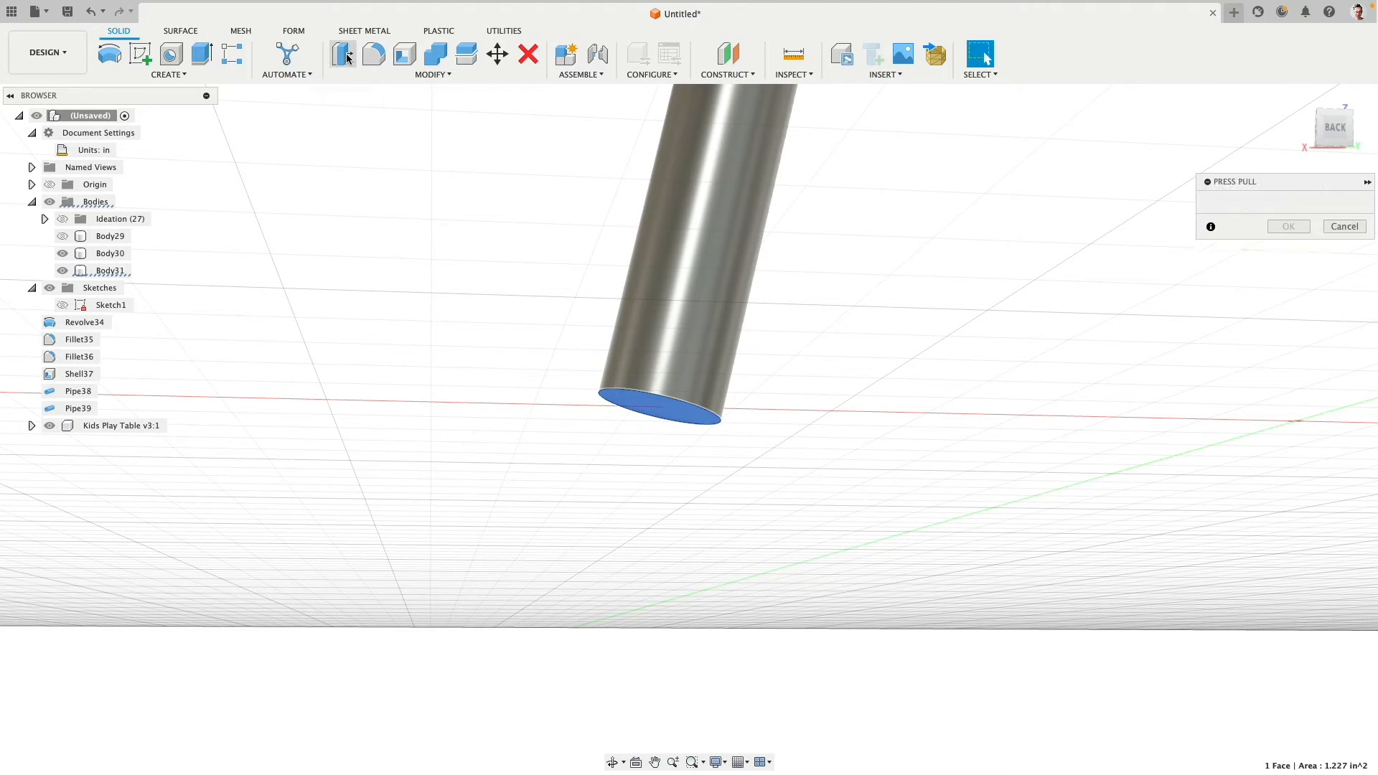
{"action": "left_click_drag", "start_coordinate": [666, 422], "coordinate": [671, 408]}
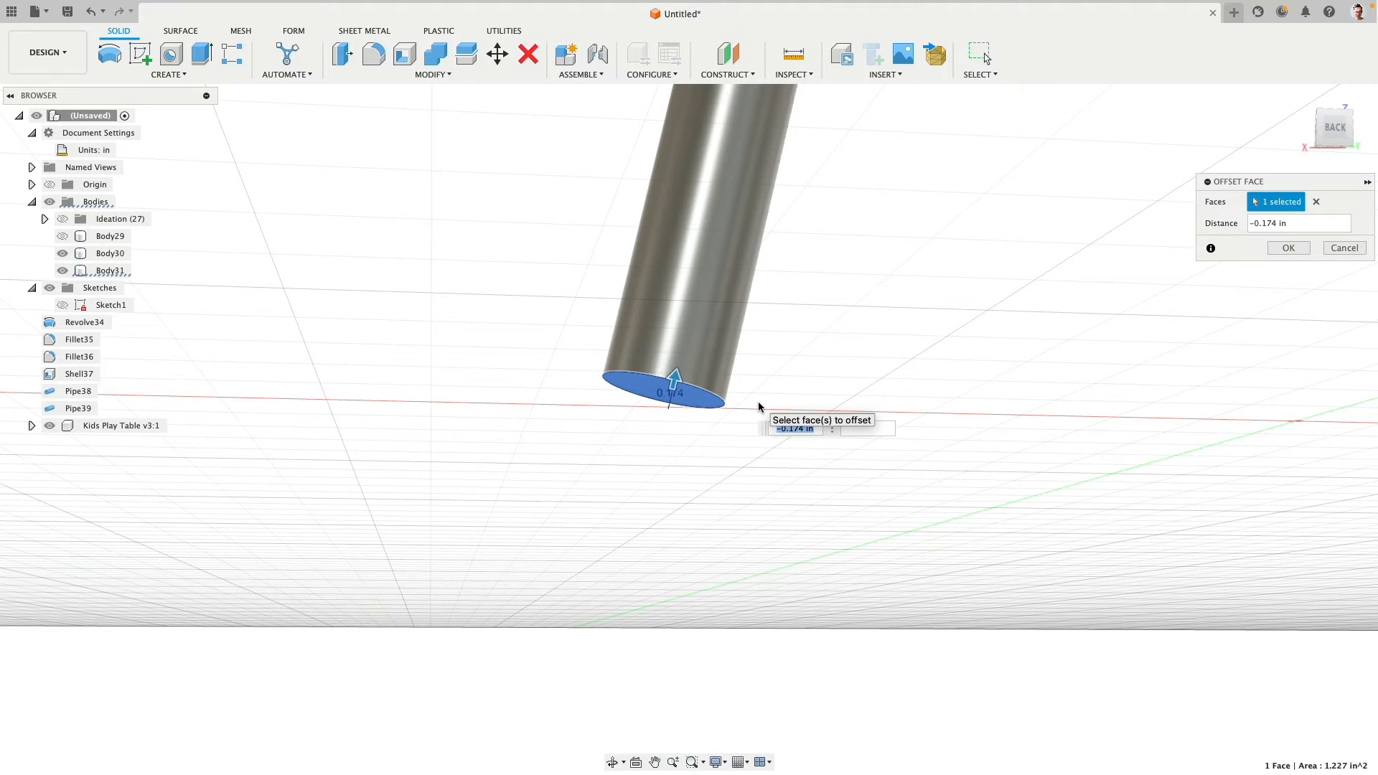
{"action": "type", "text": "-.25"}
{"action": "key", "text": "Return"}
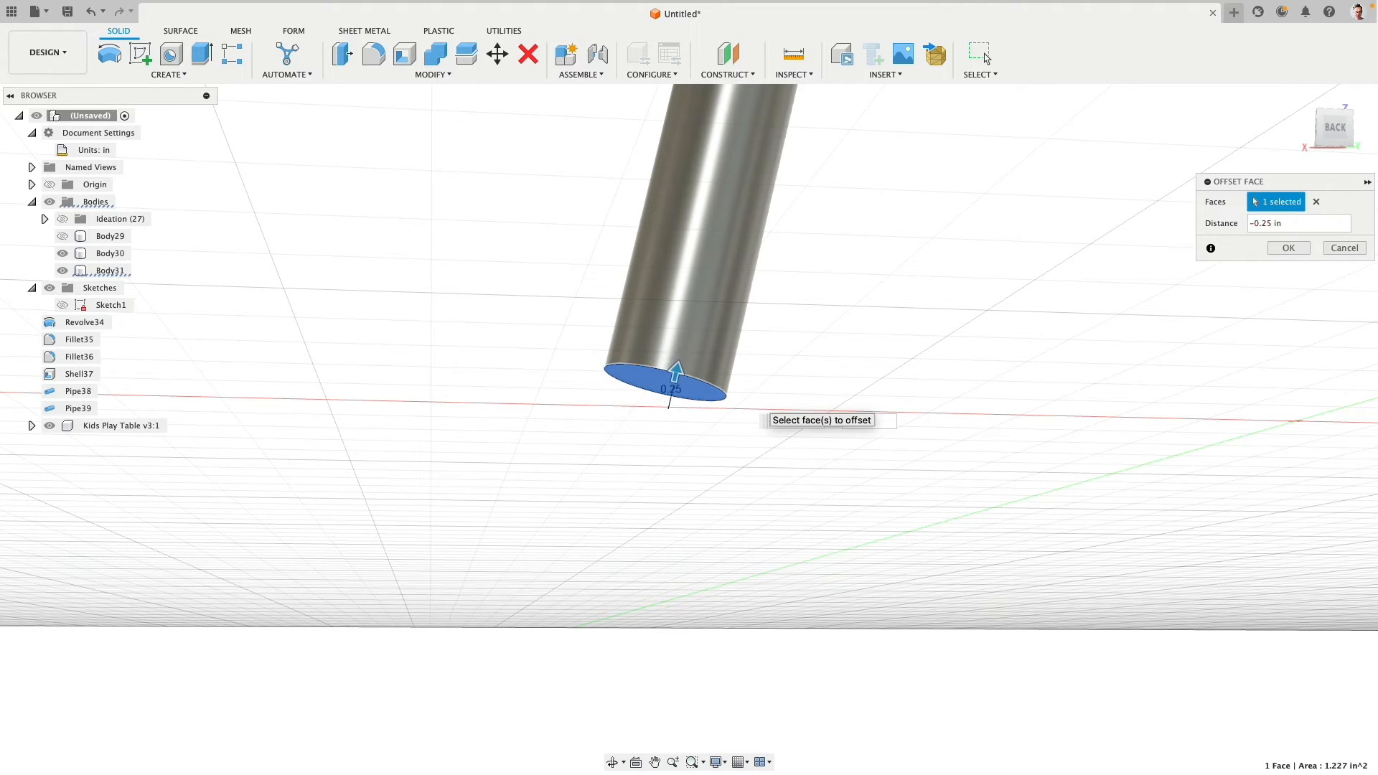
{"action": "left_click", "coordinate": [1289, 247]}
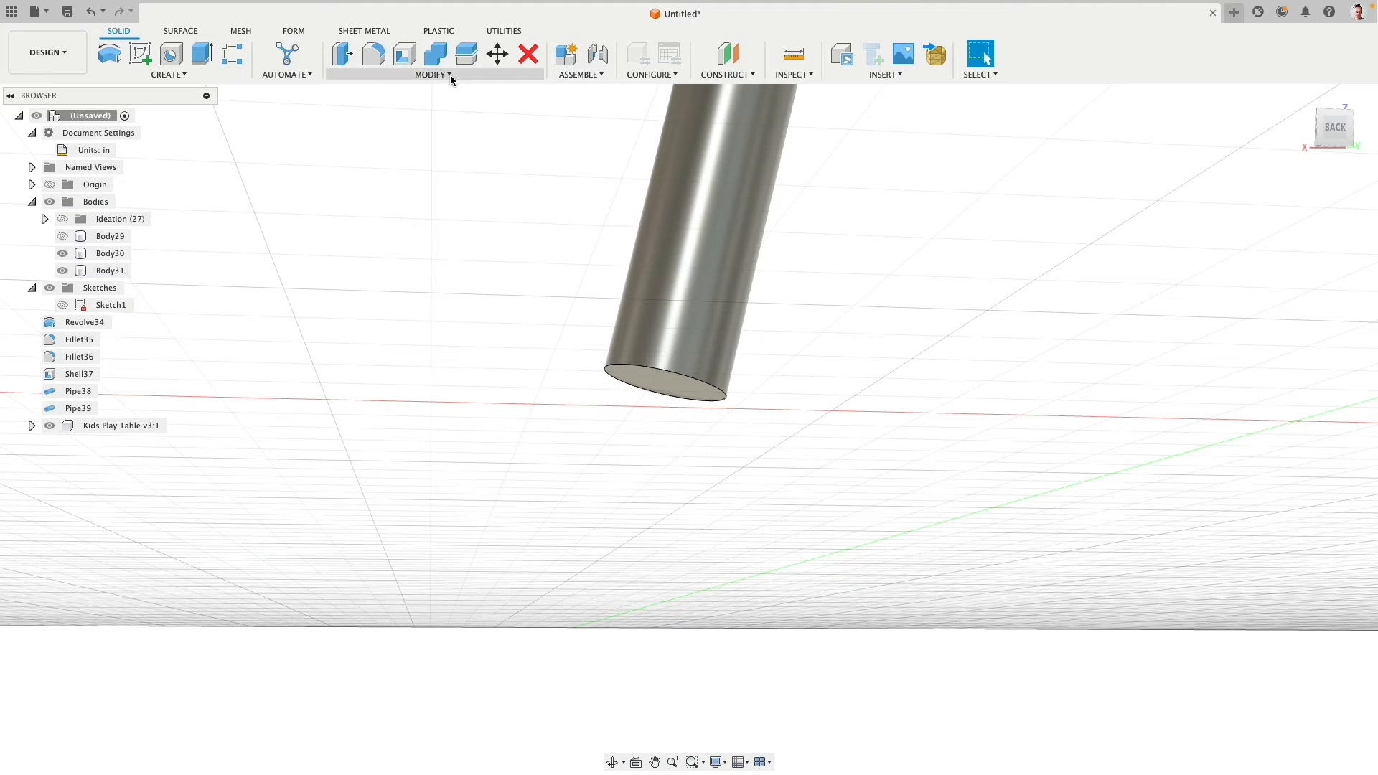
- Extrude the leg's lower end face 0.25 in as a New Body to form a foot cap
{"action": "left_click", "coordinate": [202, 54]}
{"action": "left_click", "coordinate": [650, 383]}
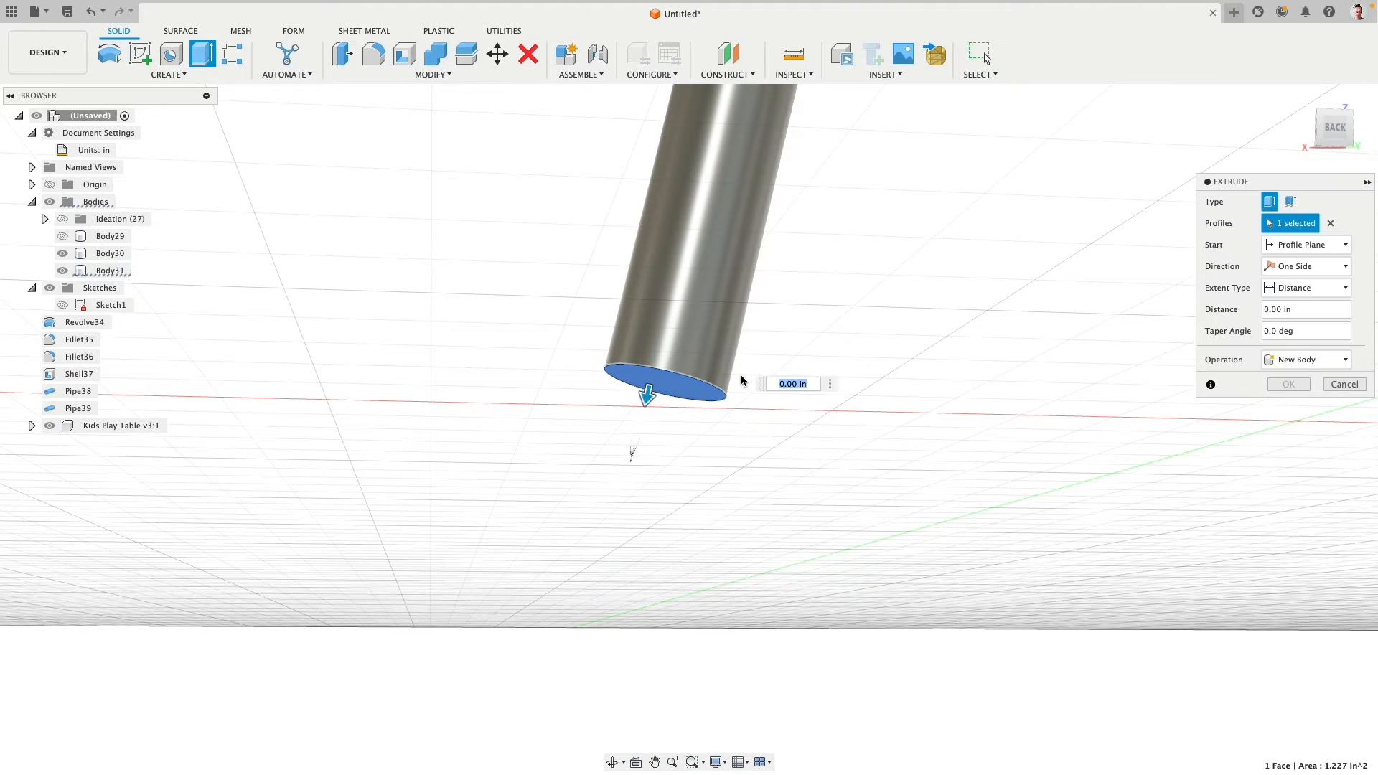
{"action": "type", "text": ".25"}
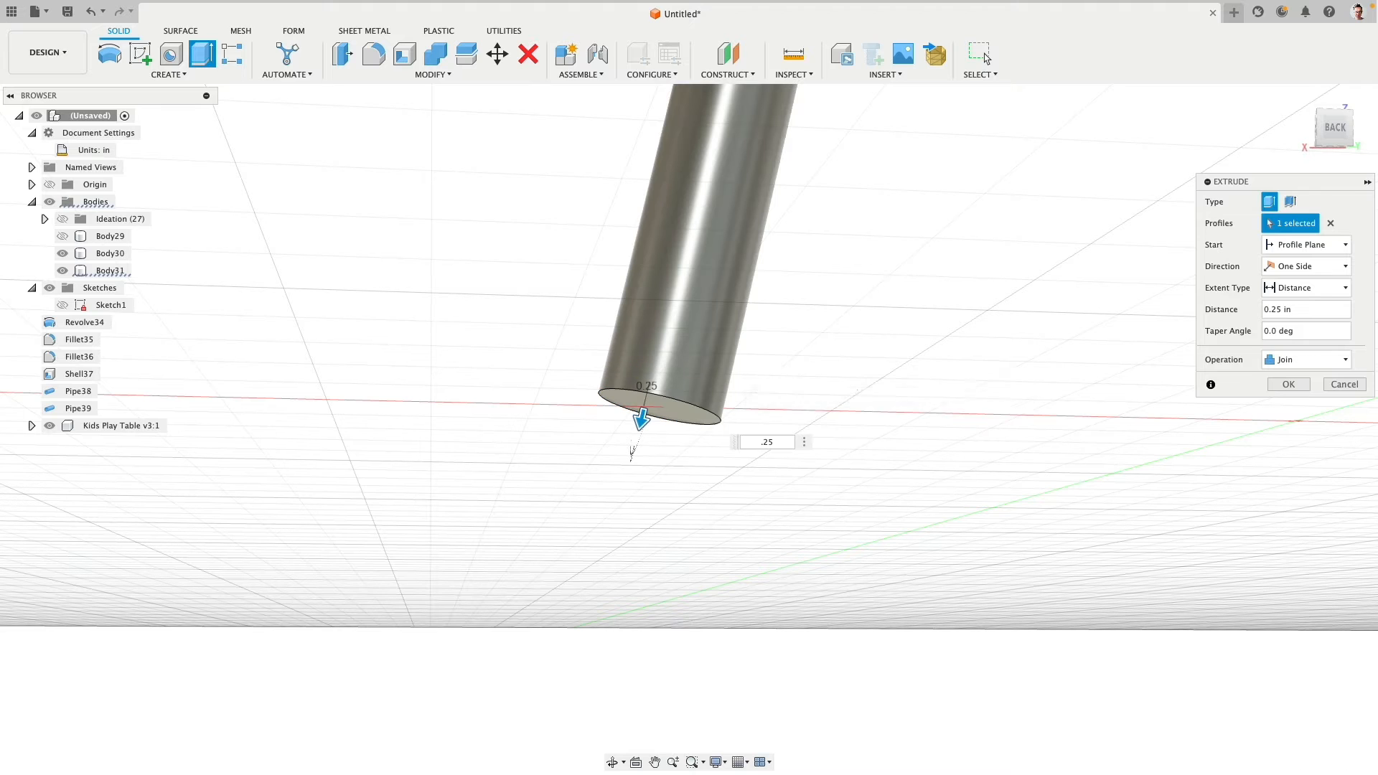
{"action": "left_click", "coordinate": [1287, 363]}
{"action": "left_click", "coordinate": [1303, 426]}
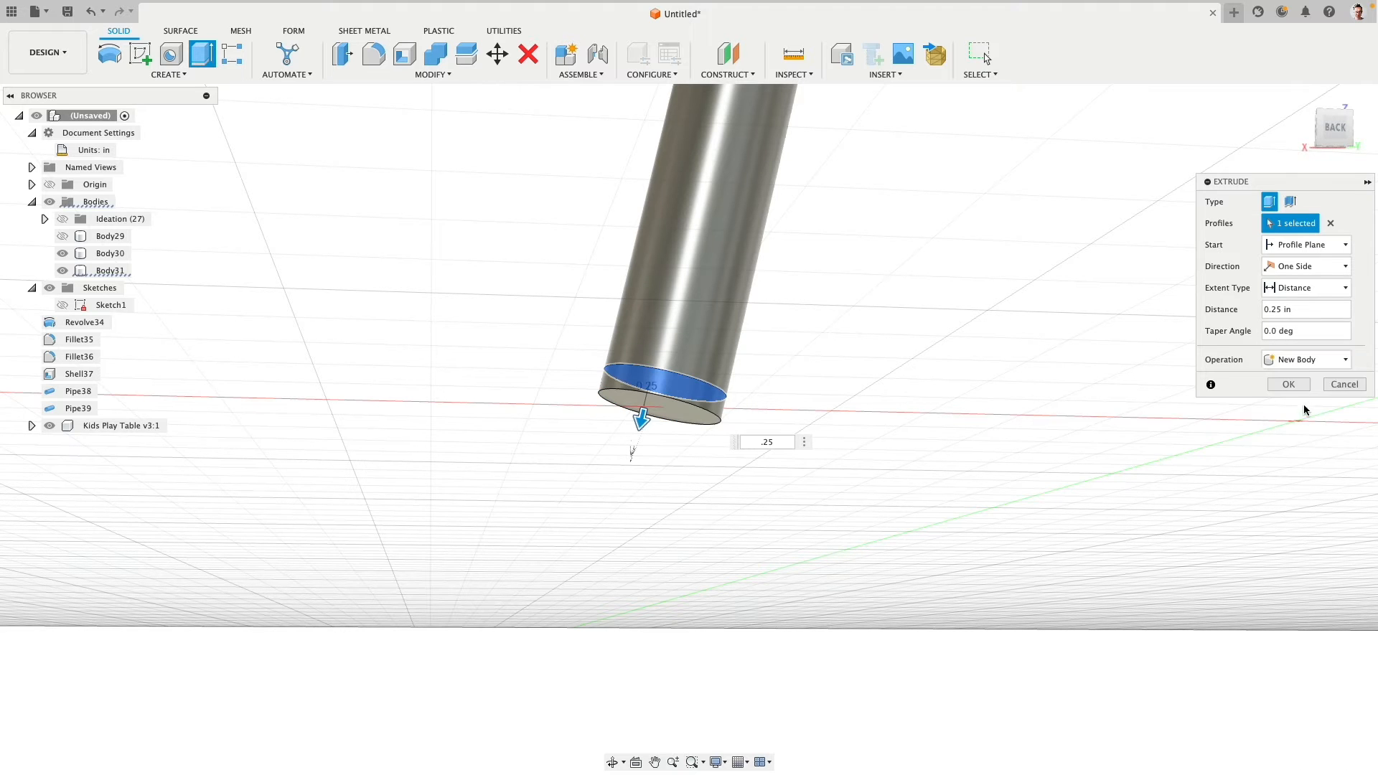
{"action": "left_click", "coordinate": [1290, 385]}
- Round the foot cap's lower edge with a 0.2 in fillet and return to the back view
{"action": "left_click", "coordinate": [718, 422]}
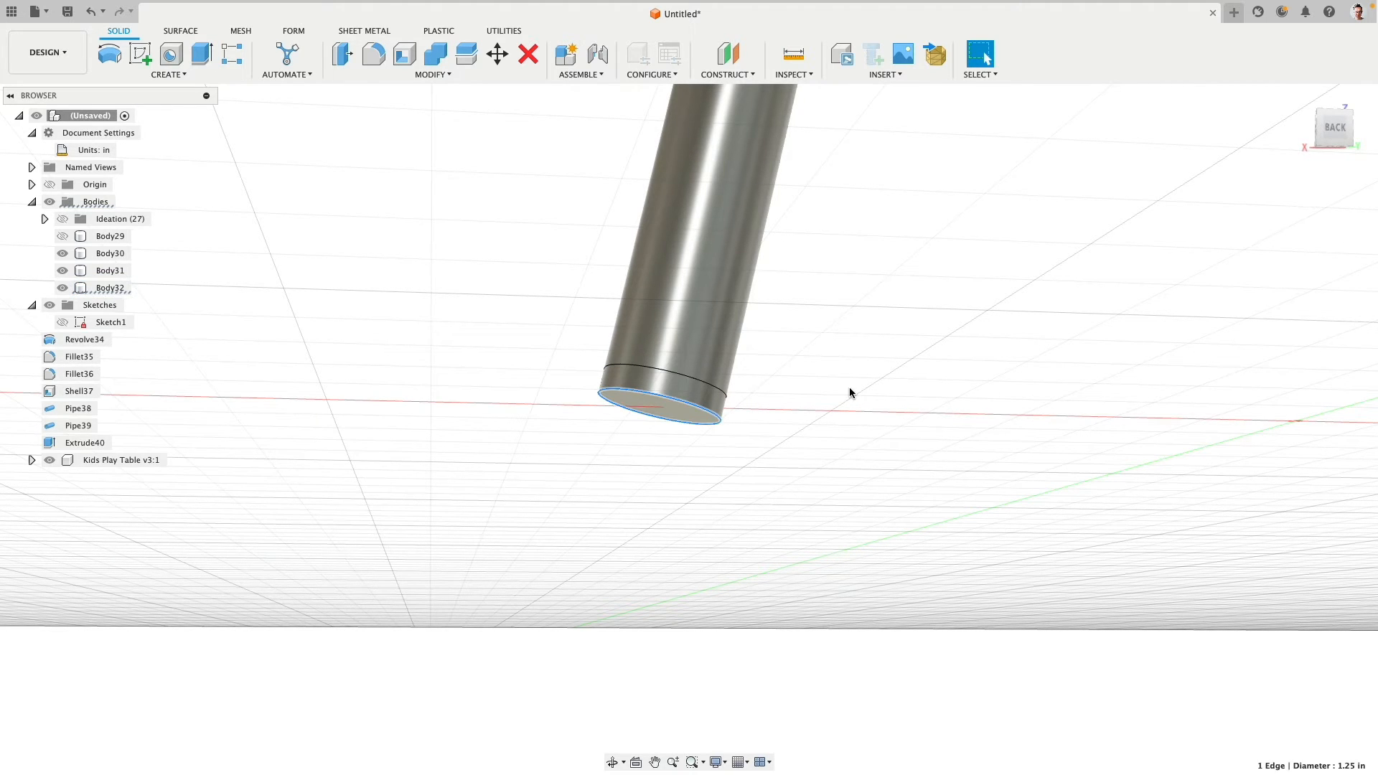
{"action": "left_click", "coordinate": [377, 57]}
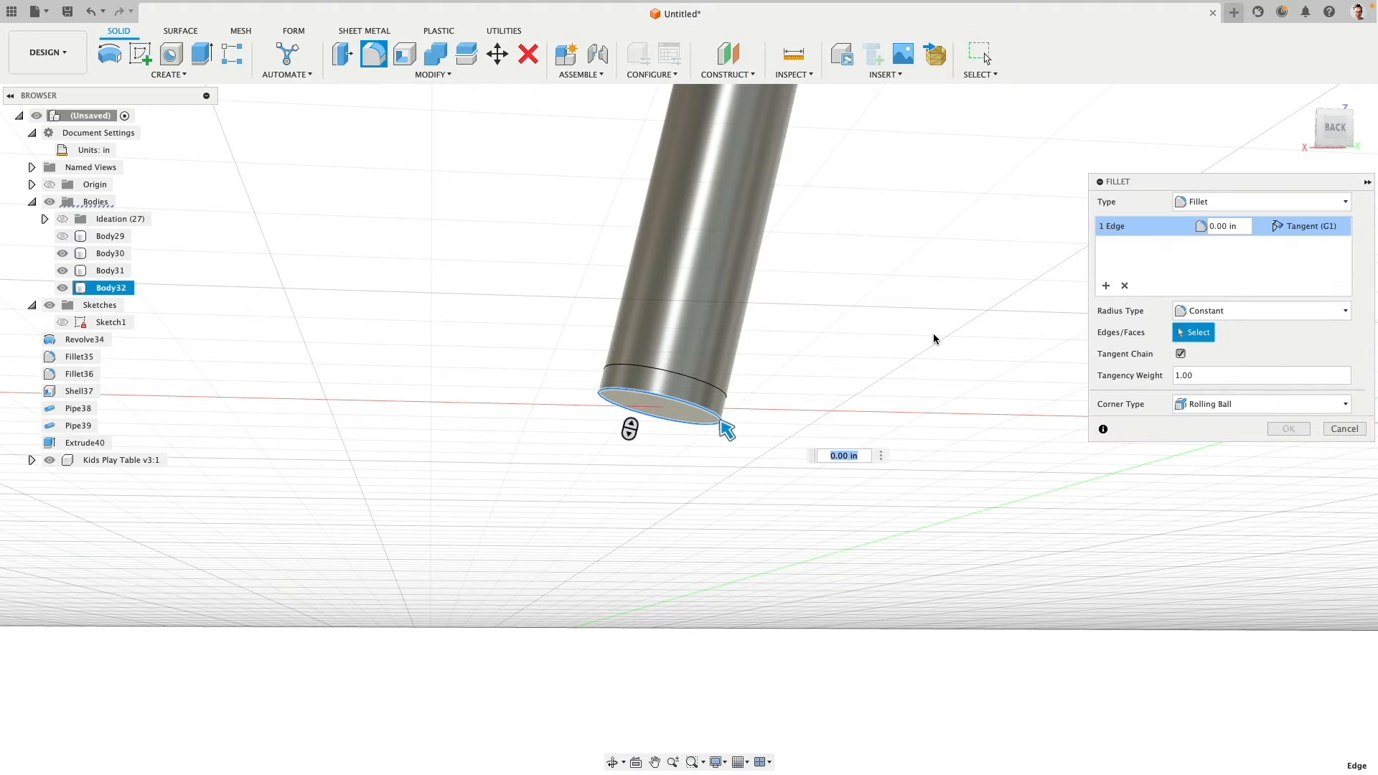
{"action": "key", "text": "BackSpace"}
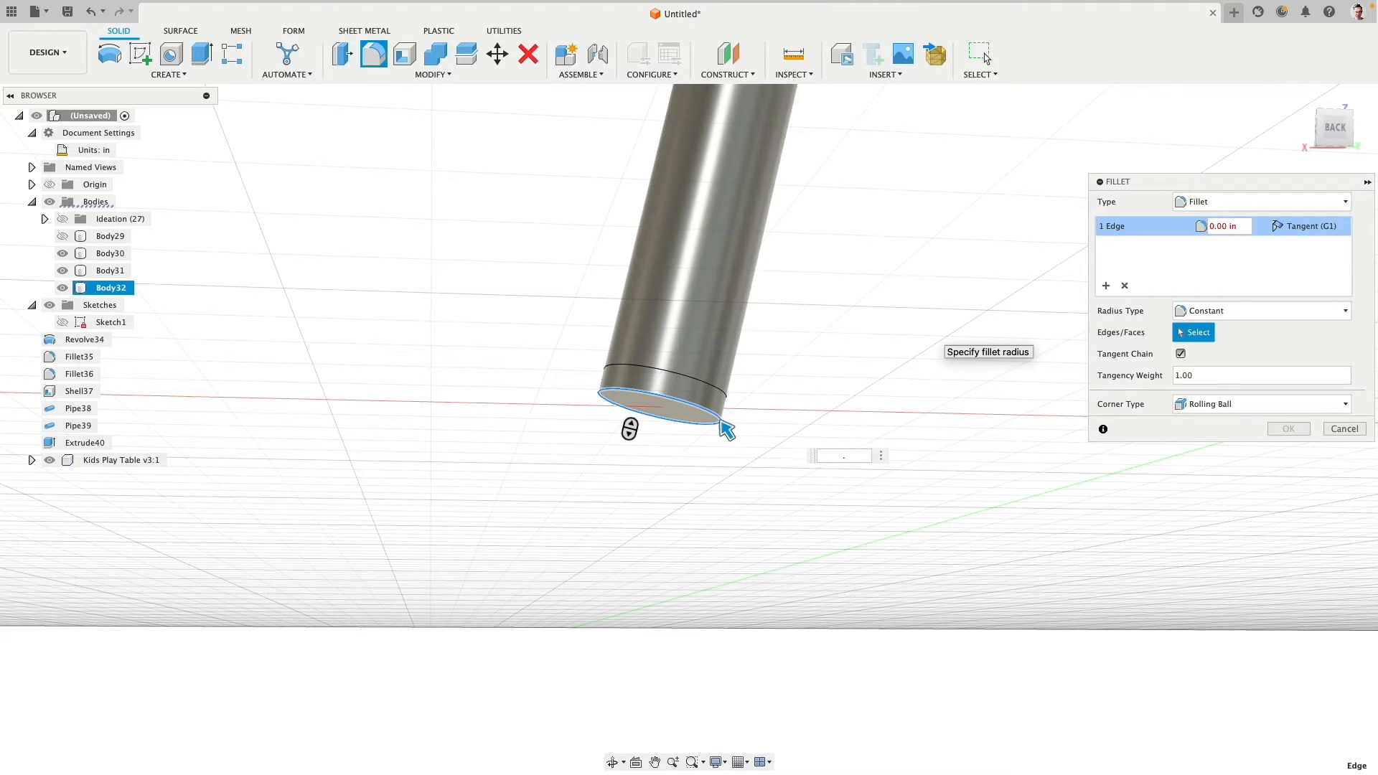
{"action": "type", "text": ".125"}
{"action": "key", "text": "Return"}
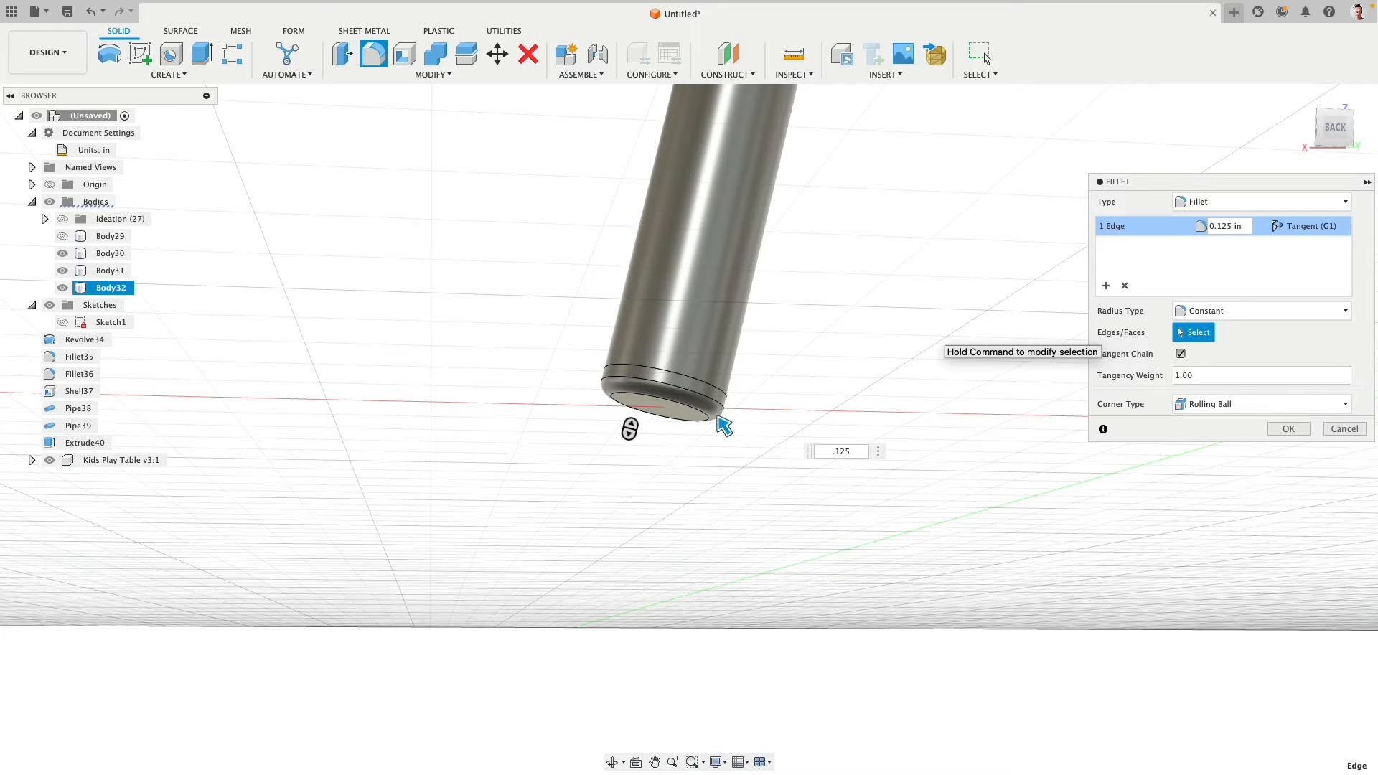
{"action": "key", "text": "Return"}
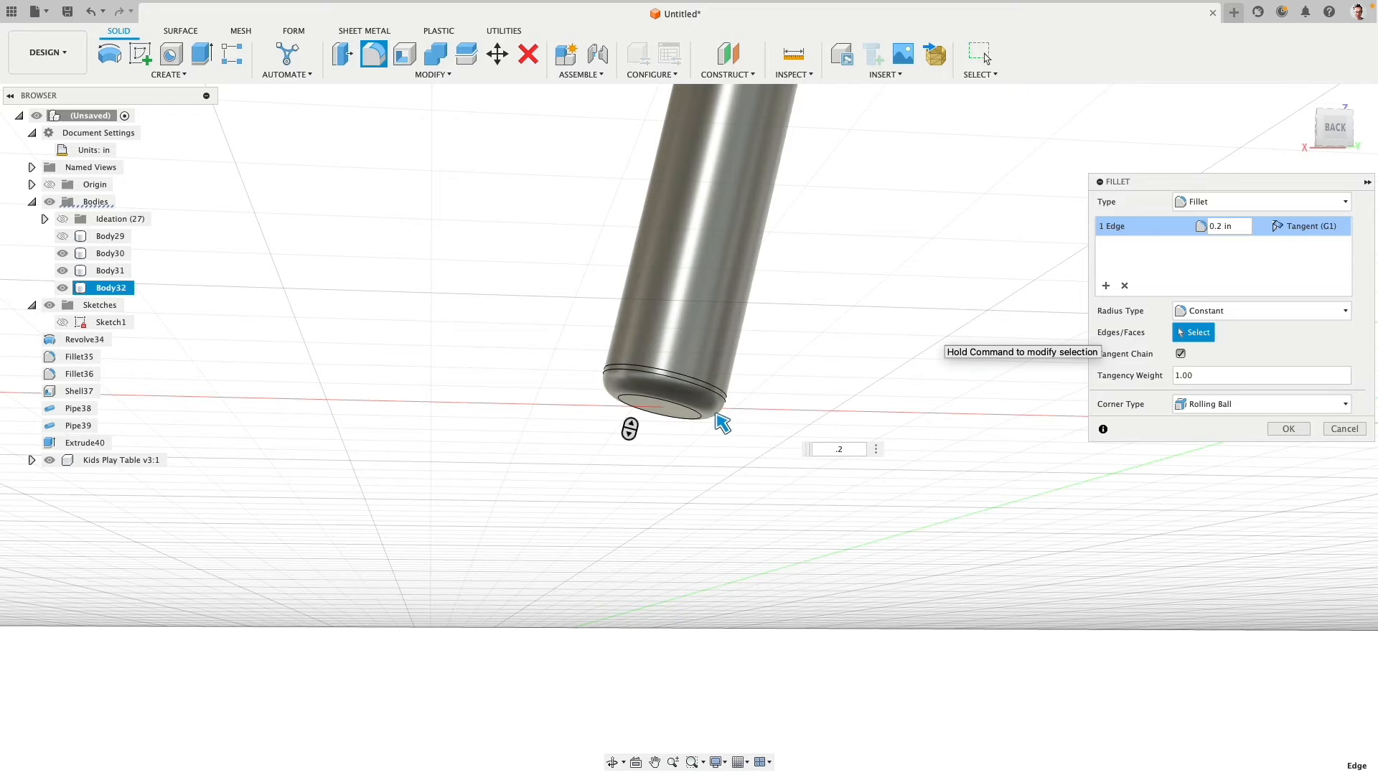
{"action": "key", "text": "Return"}
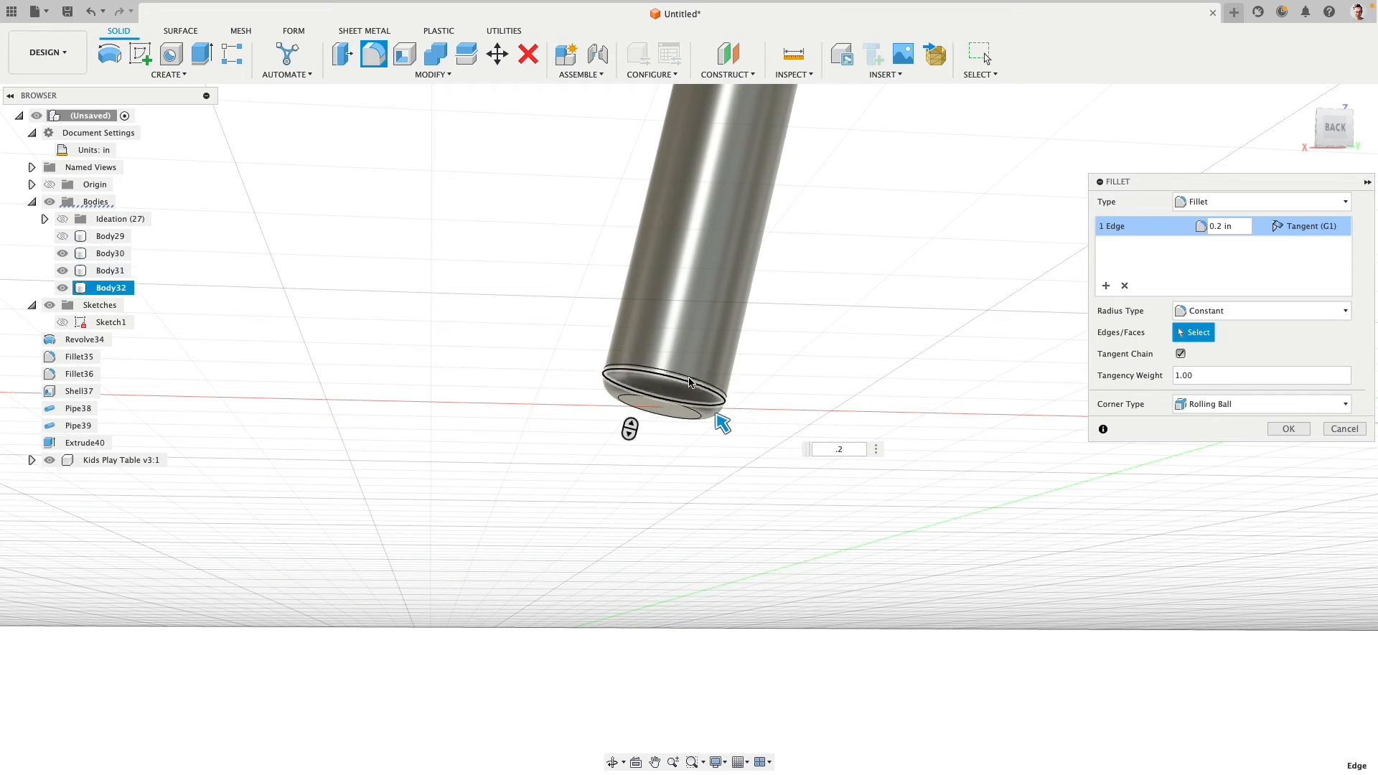
{"action": "left_click", "coordinate": [1289, 429]}
{"action": "scroll", "coordinate": [851, 348], "scroll_direction": "down", "scroll_amount": 5}
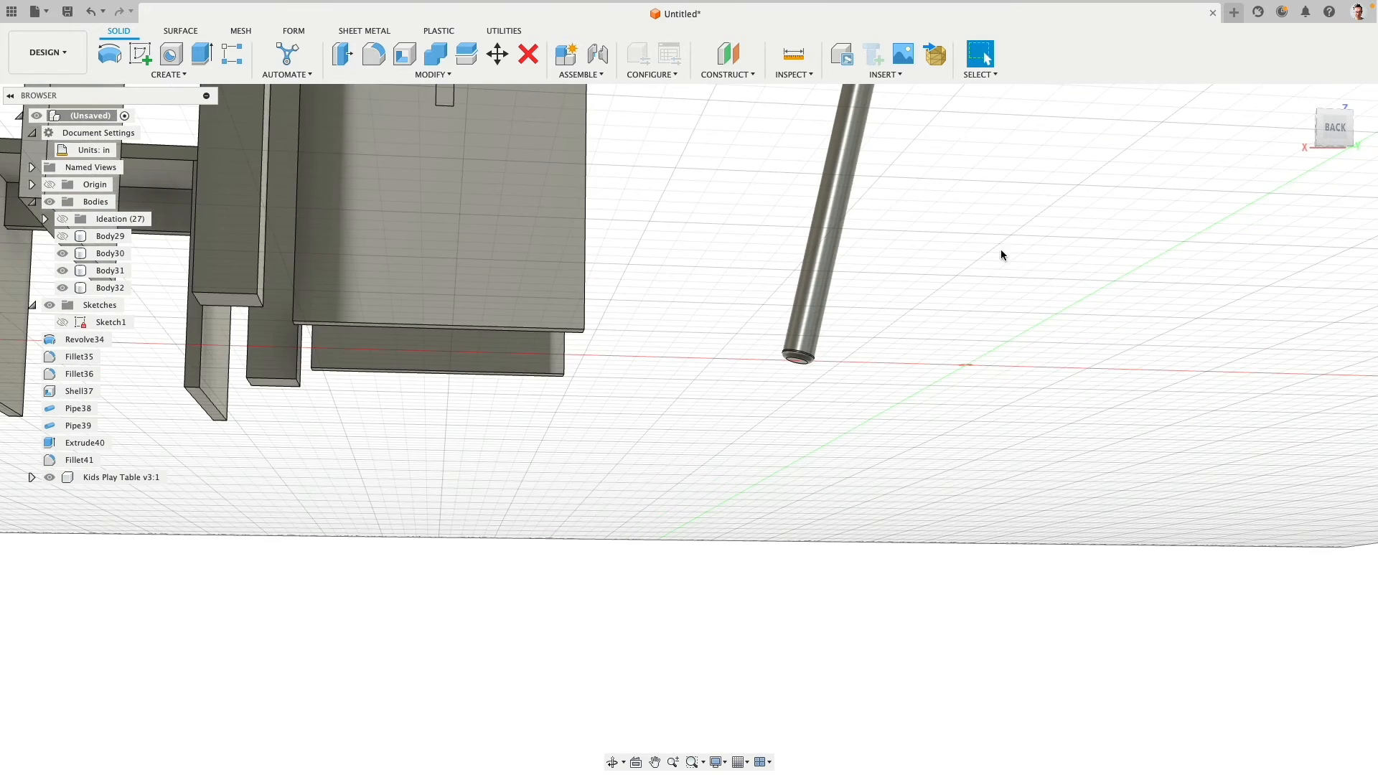
{"action": "middle_click_drag", "start_coordinate": [1002, 252], "coordinate": [960, 305], "text": "shift"}
{"action": "left_click_drag", "start_coordinate": [1323, 135], "coordinate": [1337, 132]}
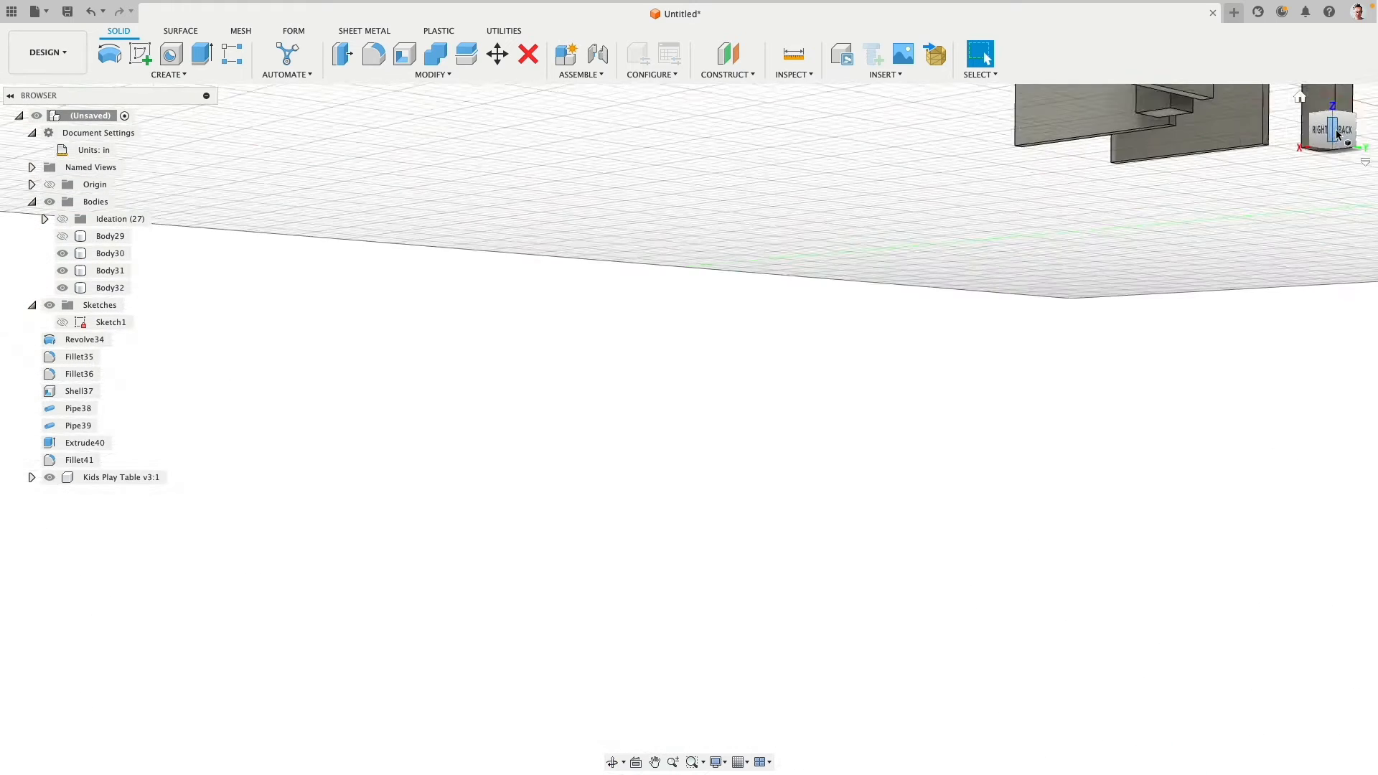
{"action": "left_click", "coordinate": [1342, 132]}
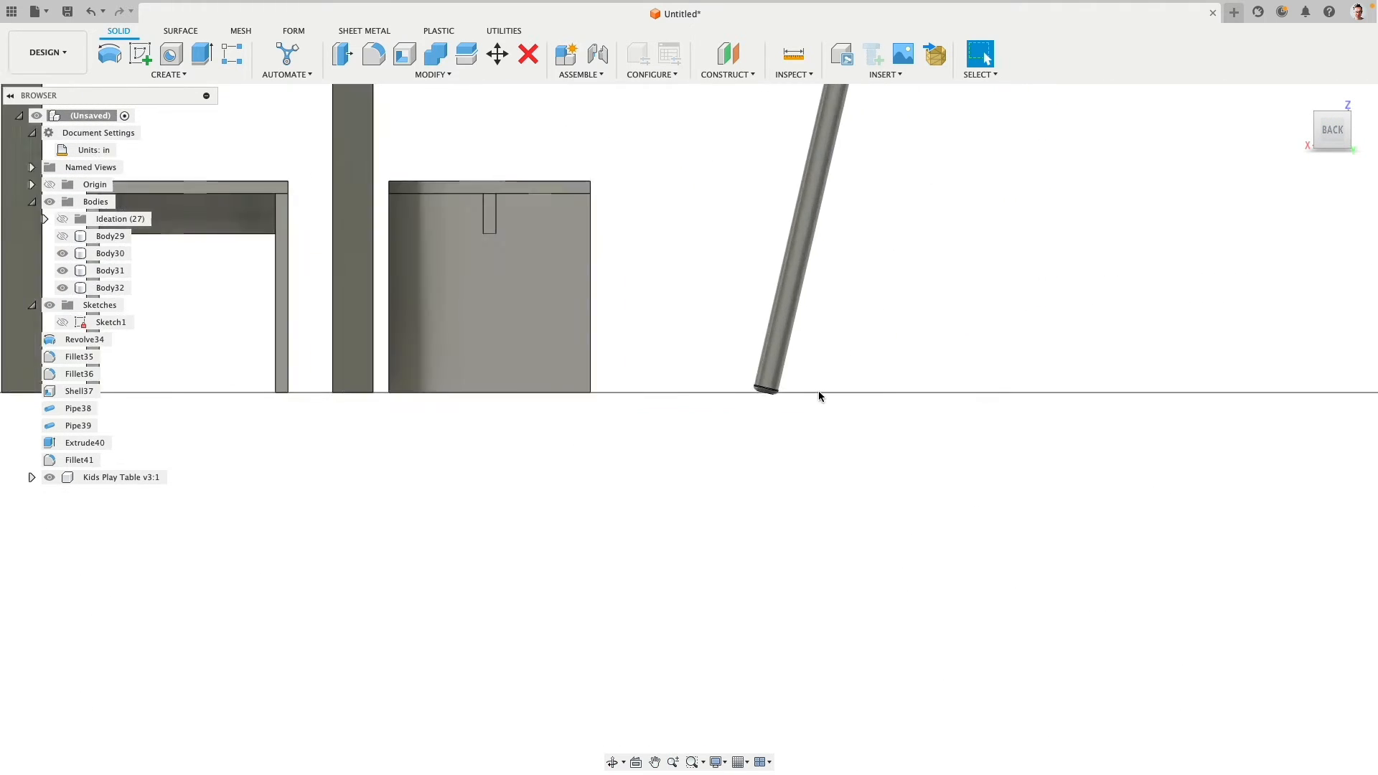
- Move the foot cap body about 0.11 in up along the leg's axis so its lower edge meets the floor line
{"action": "scroll", "coordinate": [820, 397], "scroll_direction": "up", "scroll_amount": 8}
{"action": "left_click", "coordinate": [760, 371]}
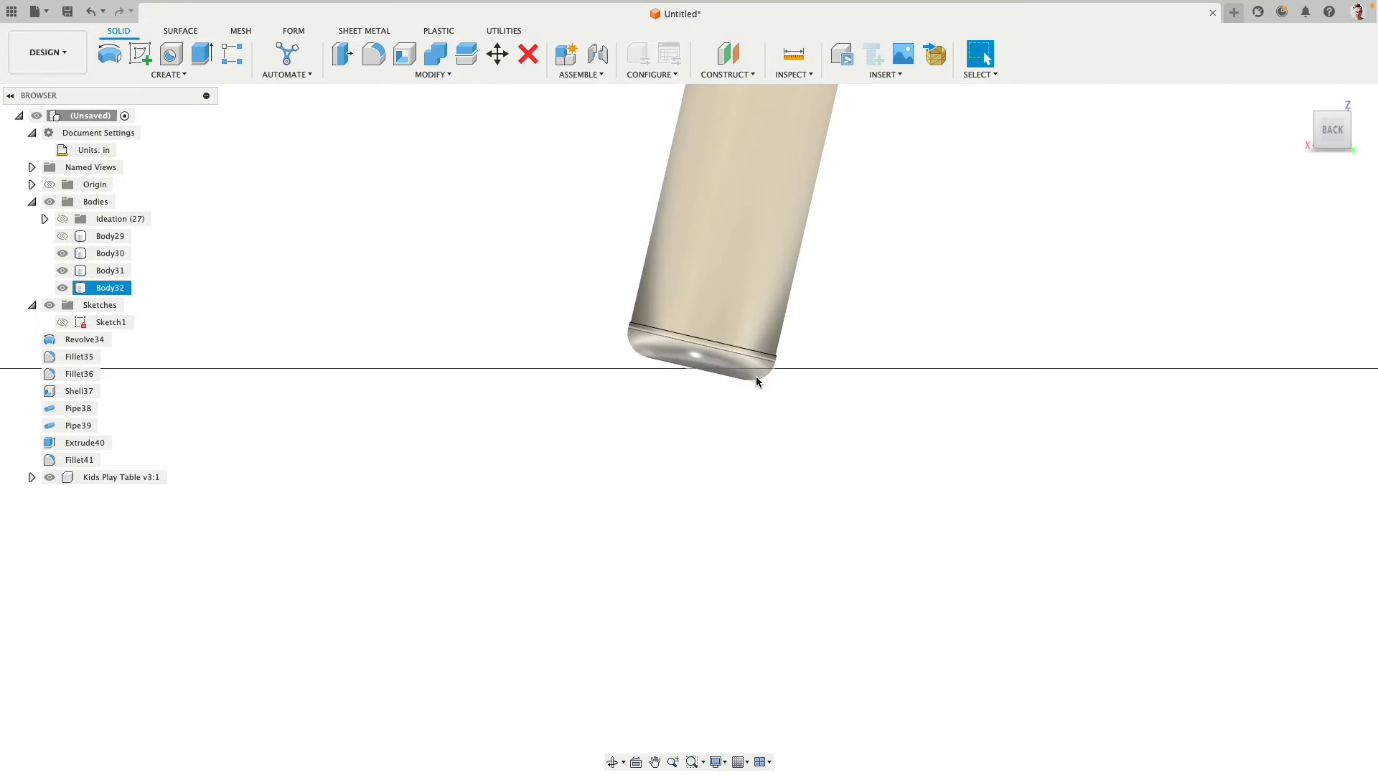
{"action": "left_click", "coordinate": [757, 381]}
{"action": "scroll", "coordinate": [765, 402], "scroll_direction": "down", "scroll_amount": 6}
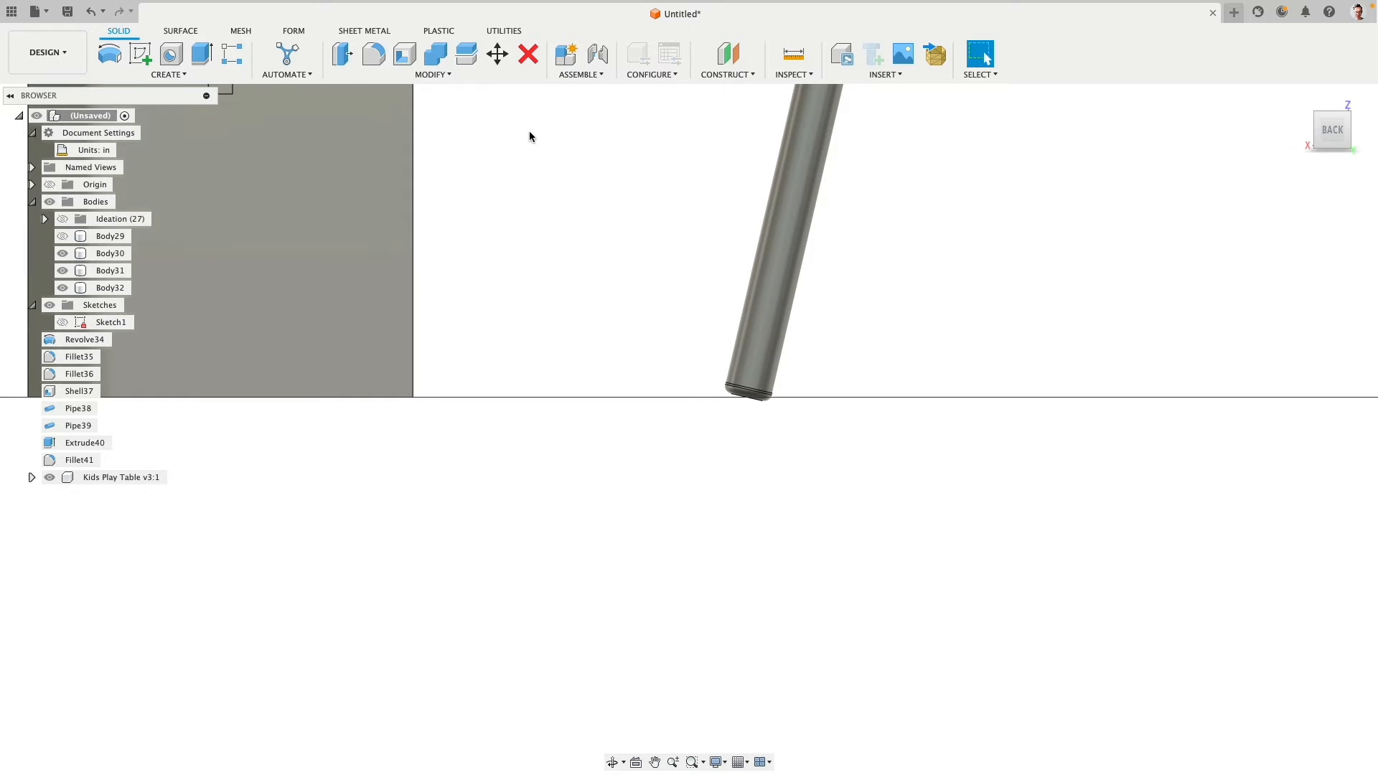
{"action": "mouse_move", "coordinate": [659, 341]}
{"action": "middle_mouse_down", "text": "shift"}
{"action": "mouse_move", "coordinate": [660, 311]}
{"action": "mouse_move", "coordinate": [665, 325]}
{"action": "middle_mouse_up", "text": "shift"}
{"action": "scroll", "coordinate": [665, 325], "scroll_direction": "down", "scroll_amount": 6}
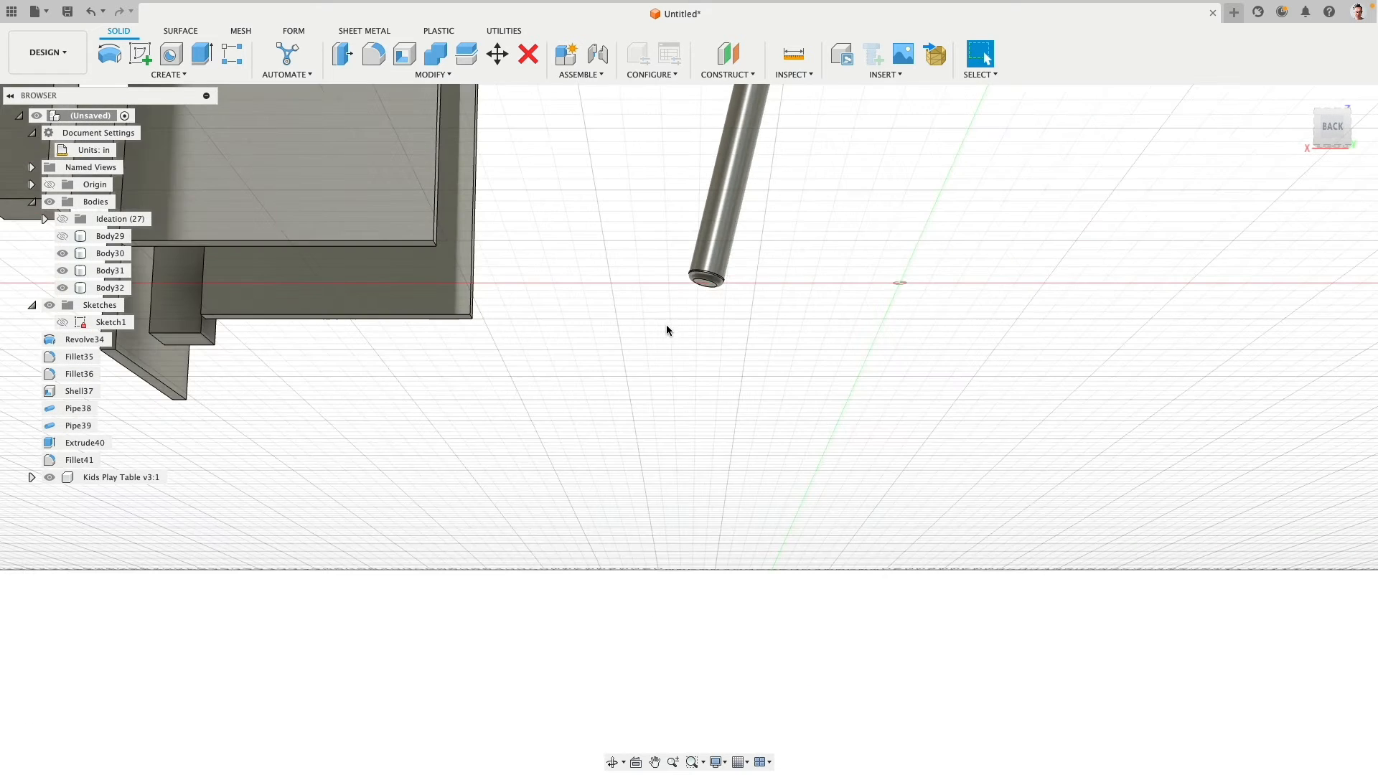
{"action": "scroll", "coordinate": [721, 265], "scroll_direction": "up", "scroll_amount": 8}
{"action": "scroll", "coordinate": [722, 266], "scroll_direction": "down", "scroll_amount": 4}
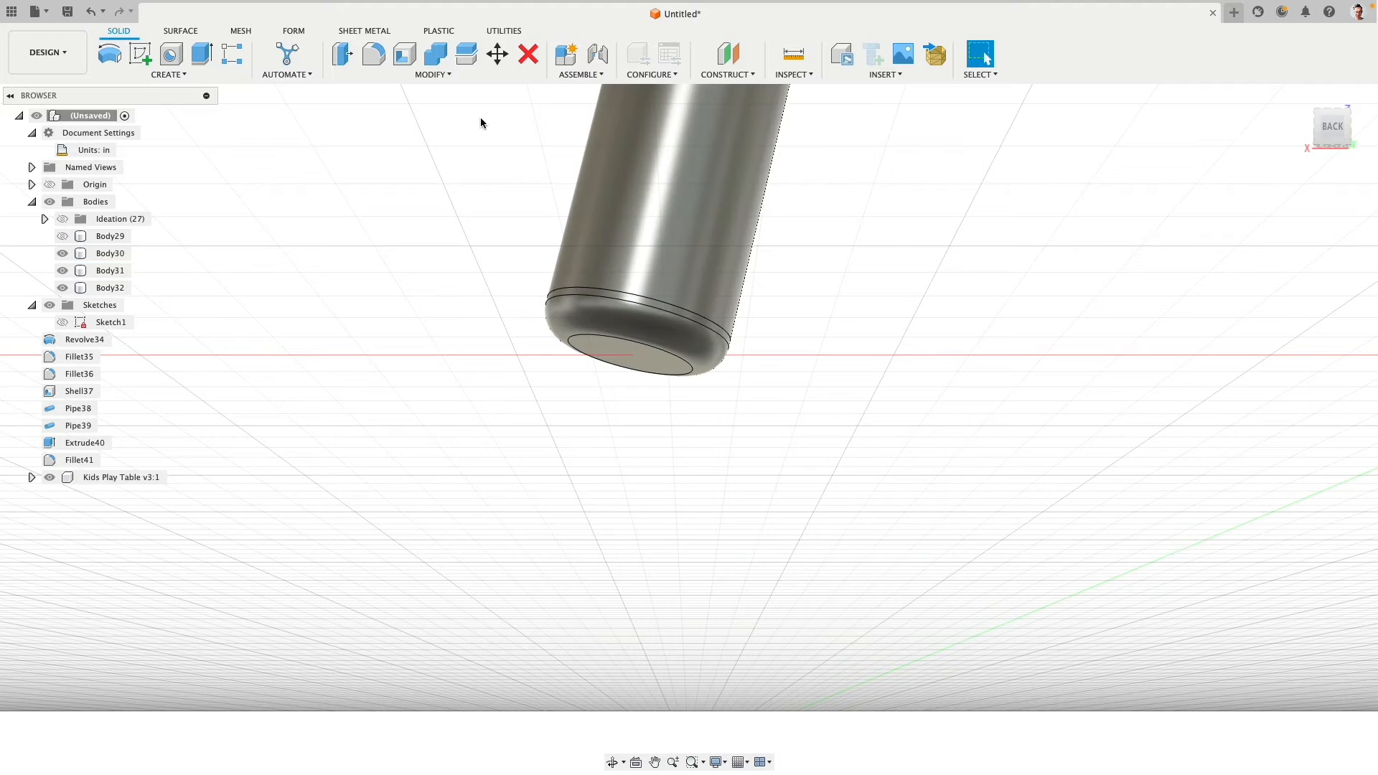
{"action": "left_click", "coordinate": [499, 56]}
{"action": "left_click", "coordinate": [653, 364]}
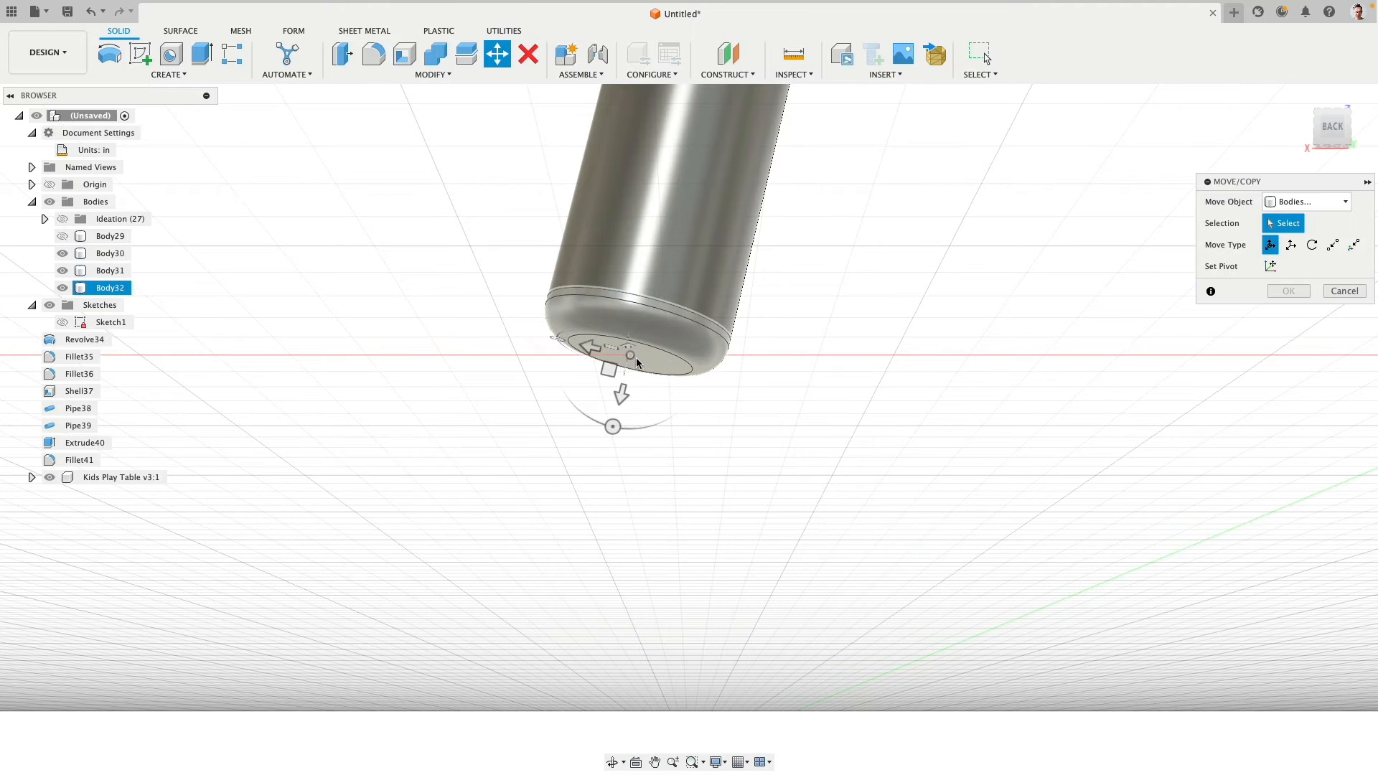
{"action": "left_click", "coordinate": [637, 362]}
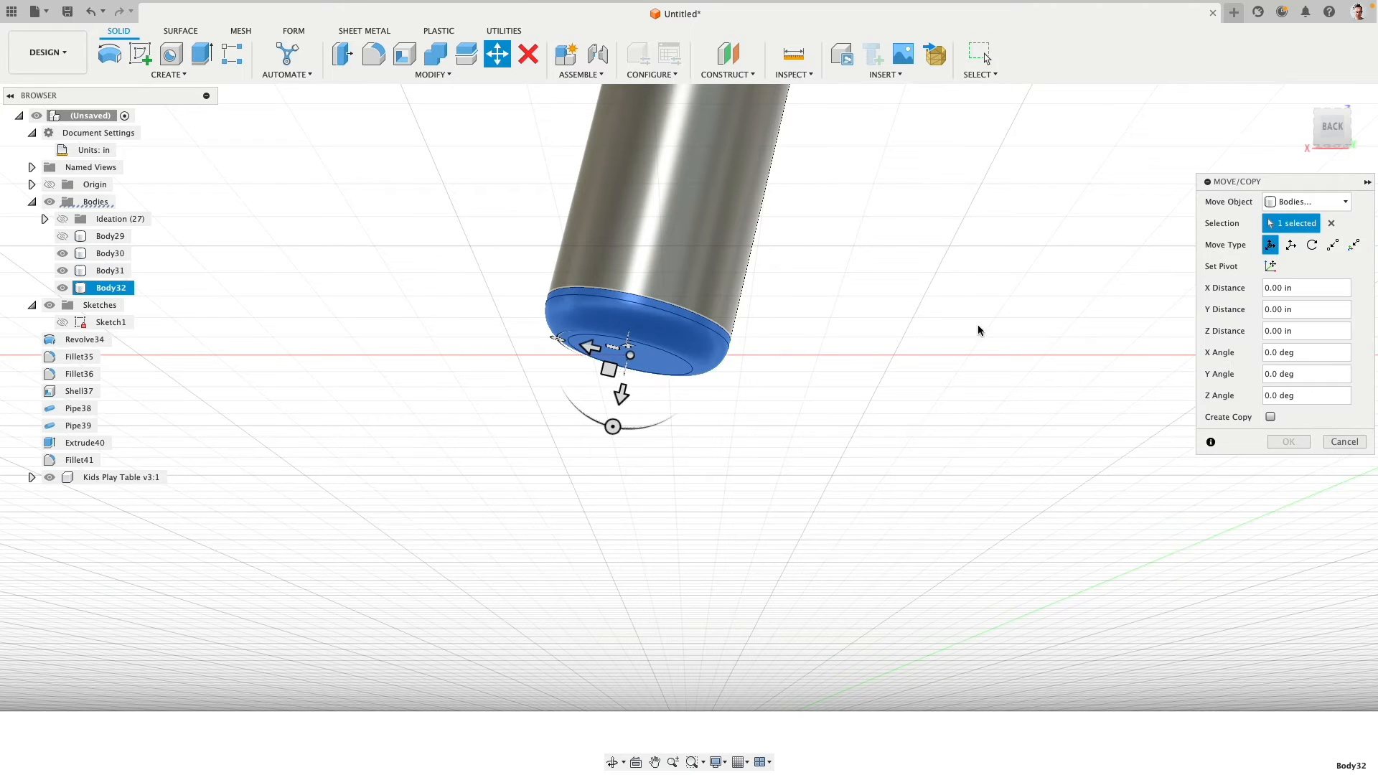
{"action": "left_click", "coordinate": [1330, 130]}
{"action": "middle_click_drag", "start_coordinate": [772, 562], "coordinate": [813, 386]}
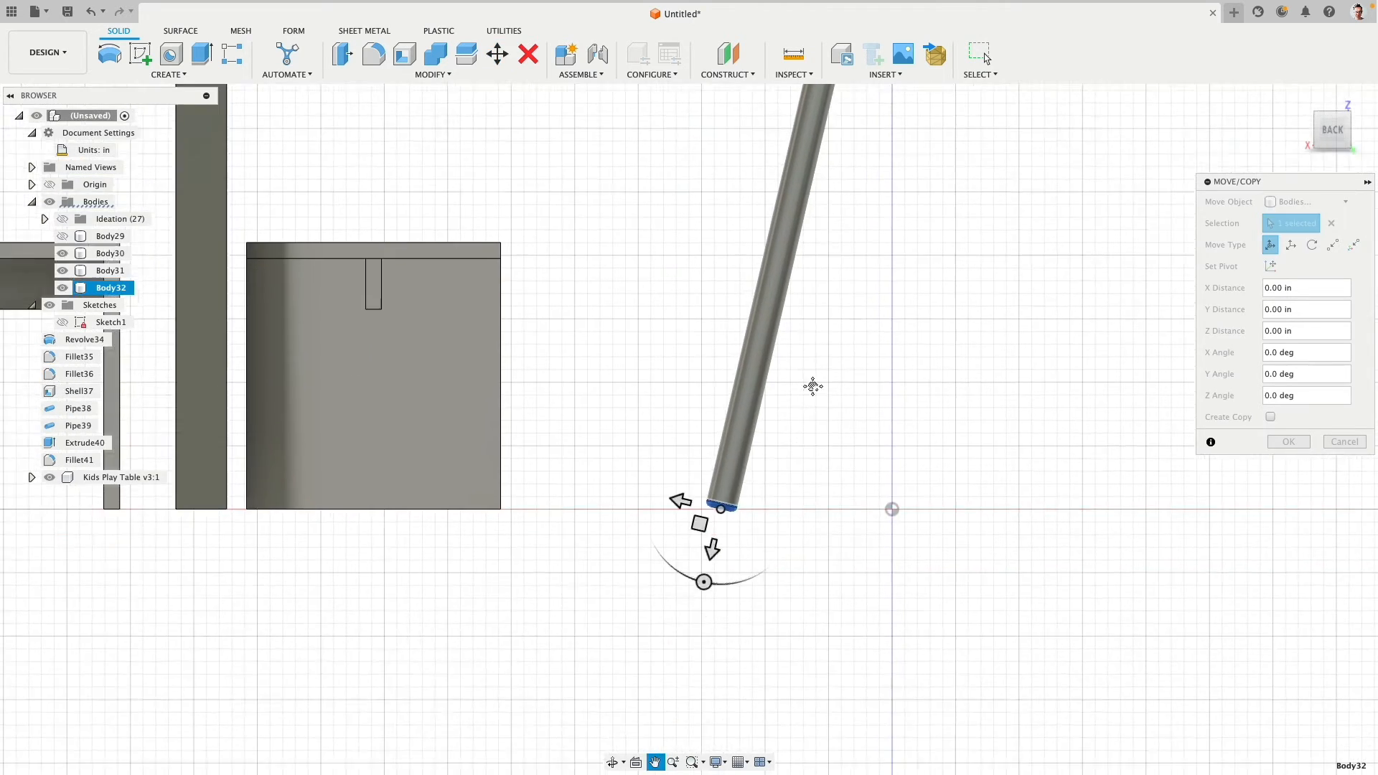
{"action": "scroll", "coordinate": [763, 421], "scroll_direction": "up", "scroll_amount": 10}
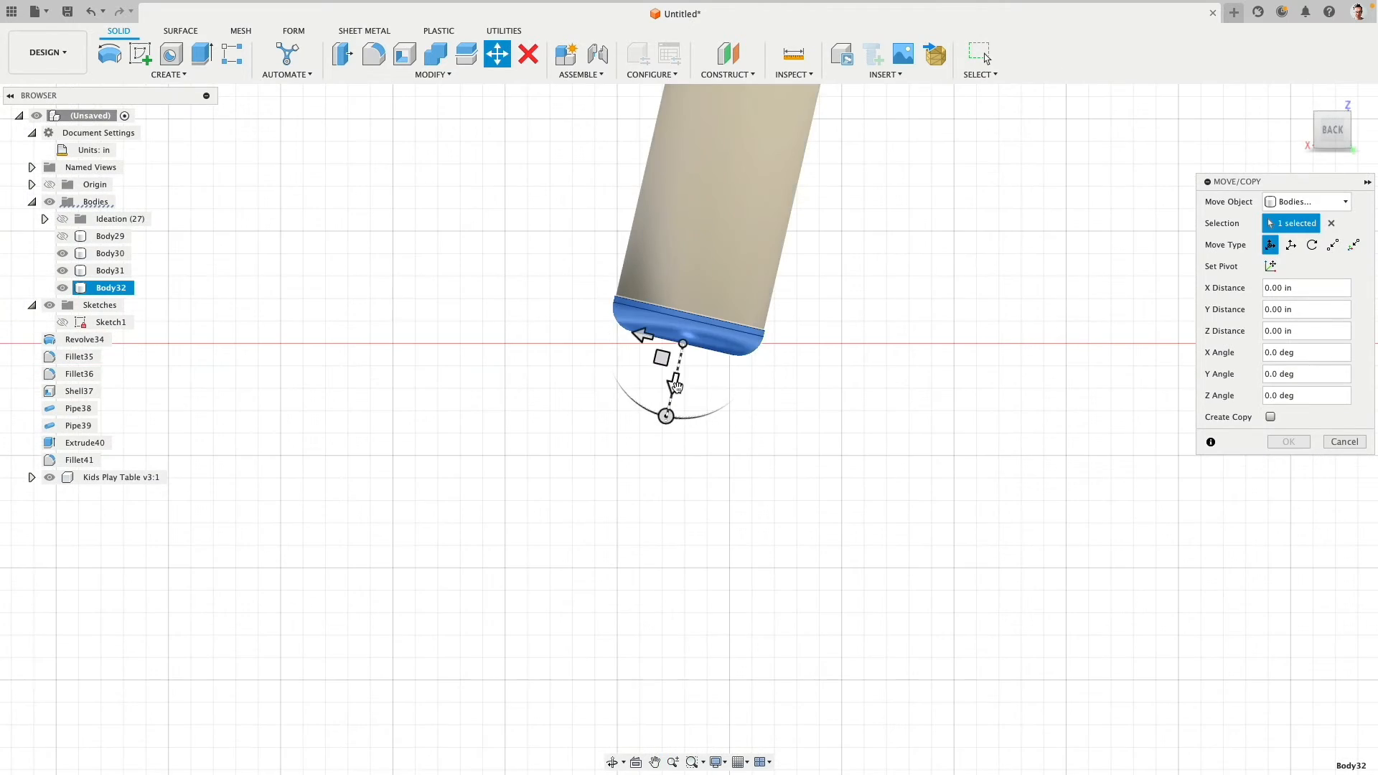
{"action": "left_click_drag", "start_coordinate": [675, 385], "coordinate": [680, 375]}
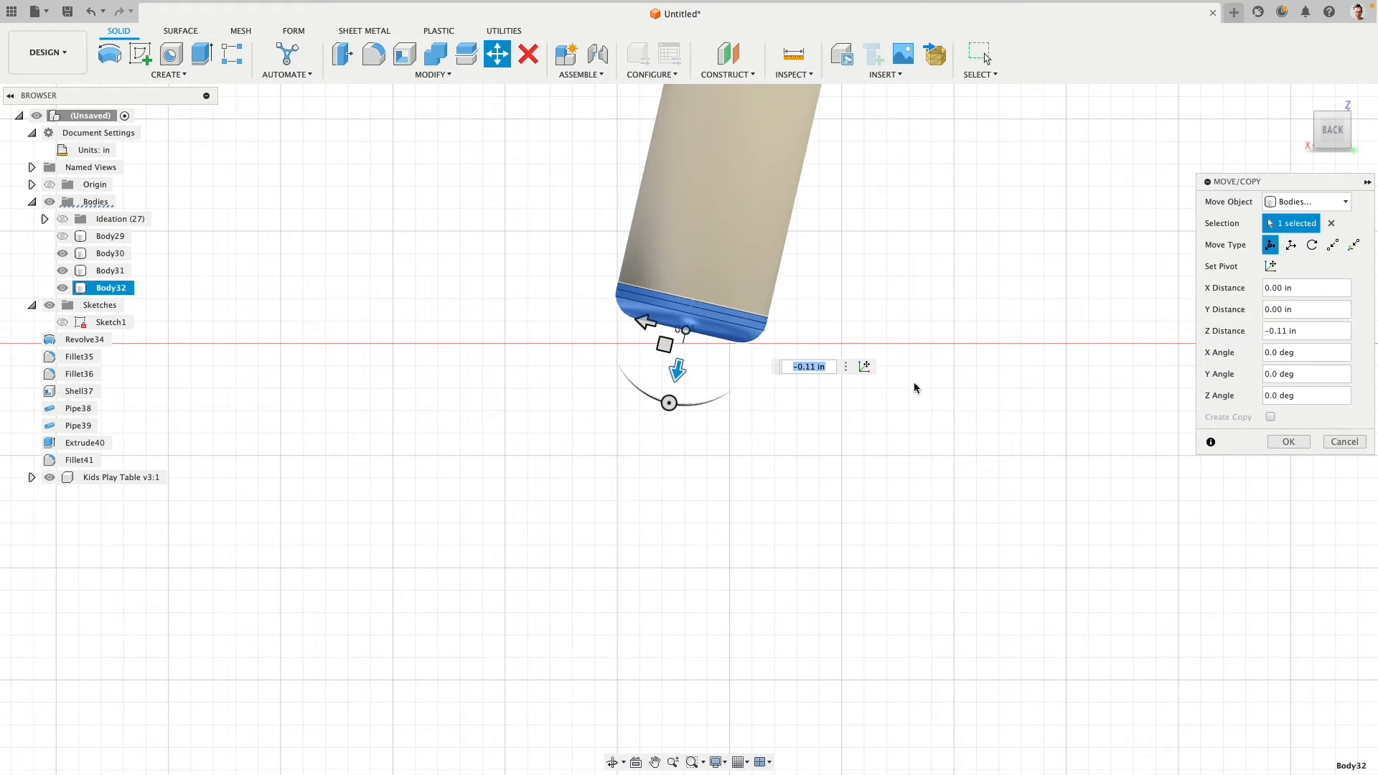
{"action": "left_click", "coordinate": [1286, 449]}
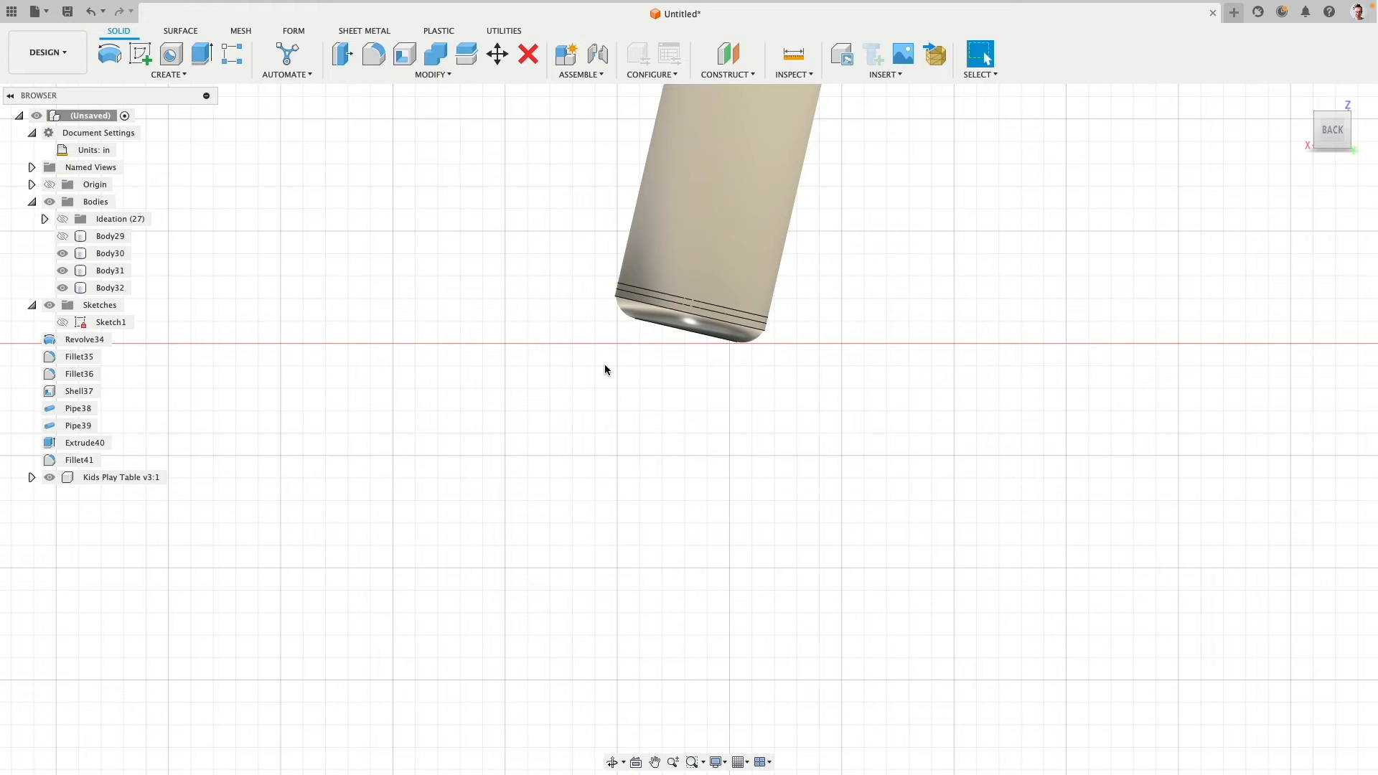
- Hide the foot cap and offset the leg pipe's lower end face by about -0.673 in
{"action": "mouse_move", "coordinate": [605, 365]}
{"action": "middle_mouse_down", "text": "shift"}
{"action": "mouse_move", "coordinate": [606, 348]}
{"action": "mouse_move", "coordinate": [607, 383]}
{"action": "middle_mouse_up", "text": "shift"}
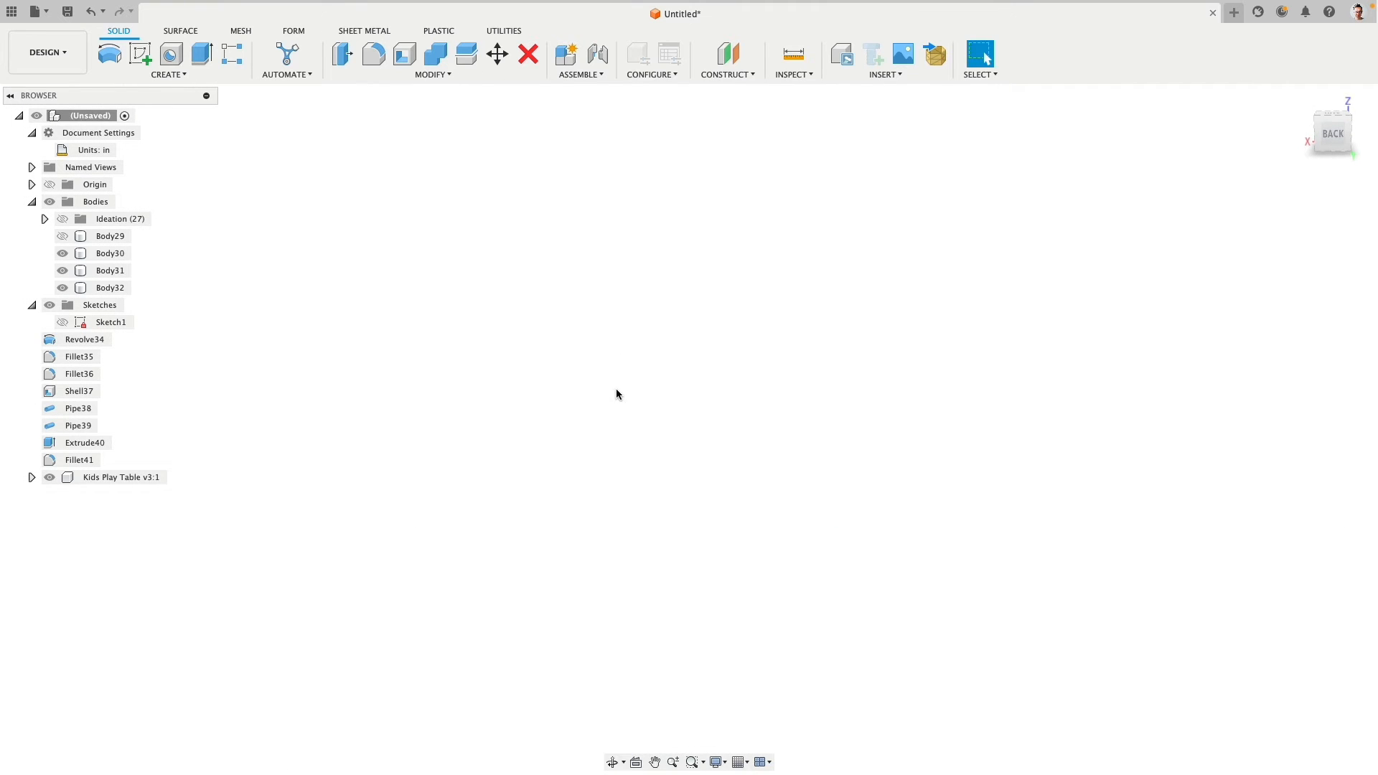
{"action": "scroll", "coordinate": [623, 392], "scroll_direction": "down", "scroll_amount": 5}
{"action": "scroll", "coordinate": [610, 366], "scroll_direction": "up", "scroll_amount": 8}
{"action": "scroll", "coordinate": [551, 304], "scroll_direction": "down", "scroll_amount": 5}
{"action": "middle_click_drag", "start_coordinate": [552, 294], "coordinate": [557, 267], "text": "shift"}
{"action": "scroll", "coordinate": [470, 263], "scroll_direction": "down", "scroll_amount": 4}
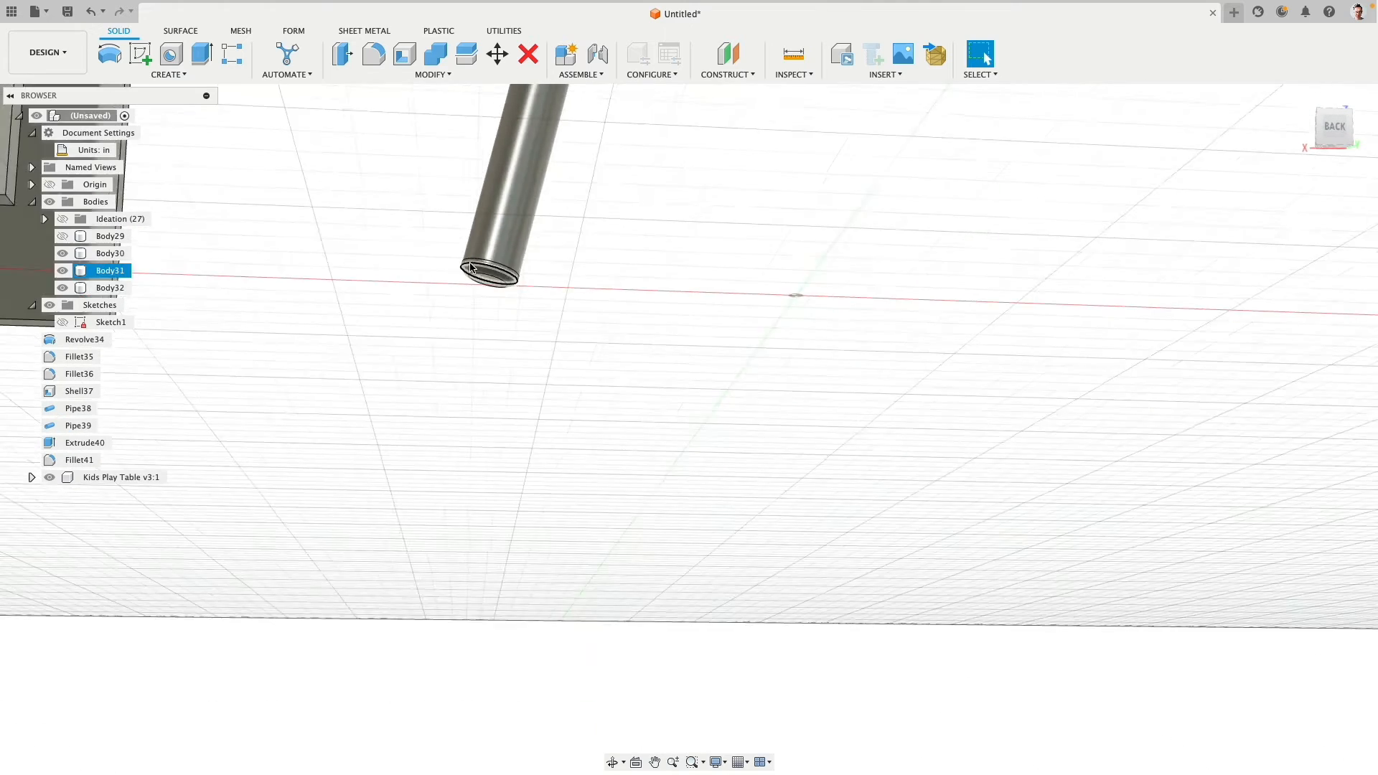
{"action": "scroll", "coordinate": [470, 267], "scroll_direction": "up", "scroll_amount": 6}
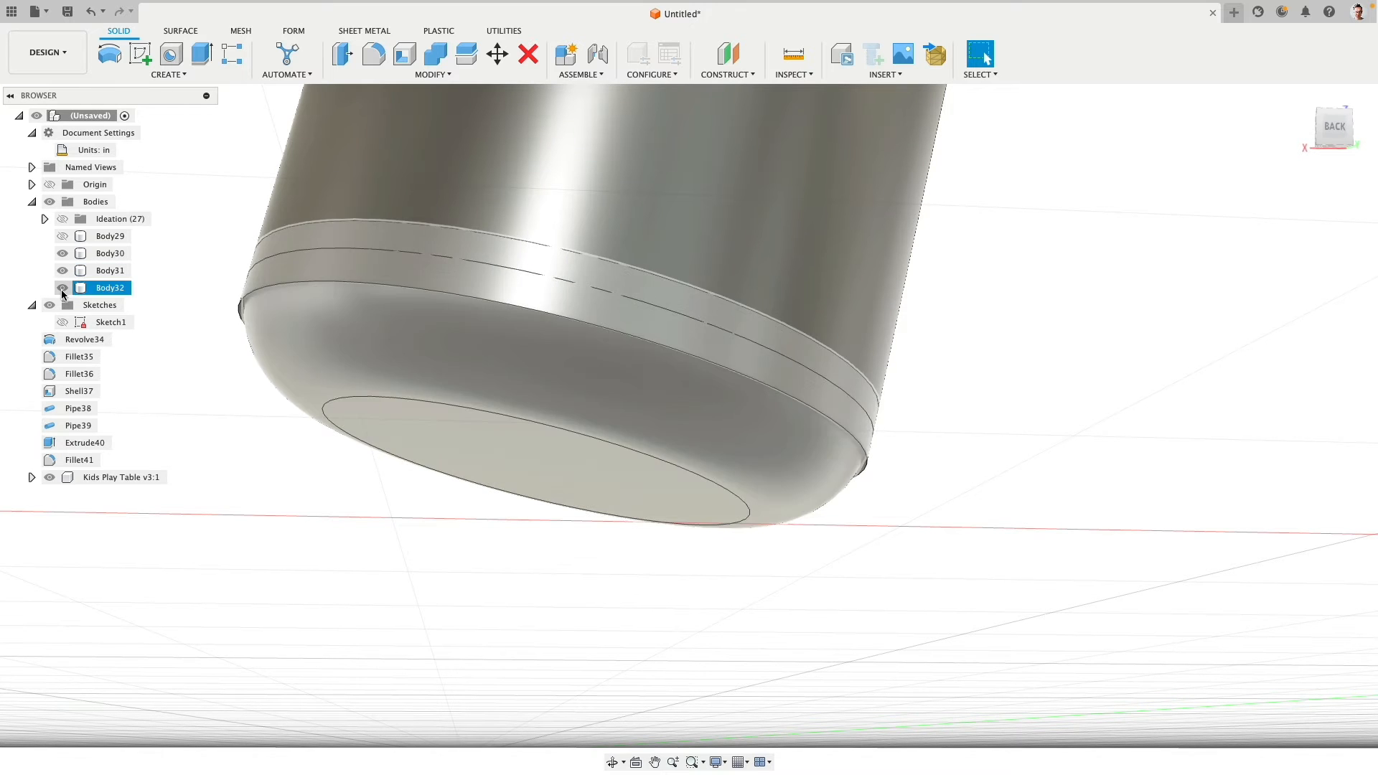
{"action": "left_click", "coordinate": [62, 288]}
{"action": "left_click", "coordinate": [362, 340]}
{"action": "left_click", "coordinate": [345, 59]}
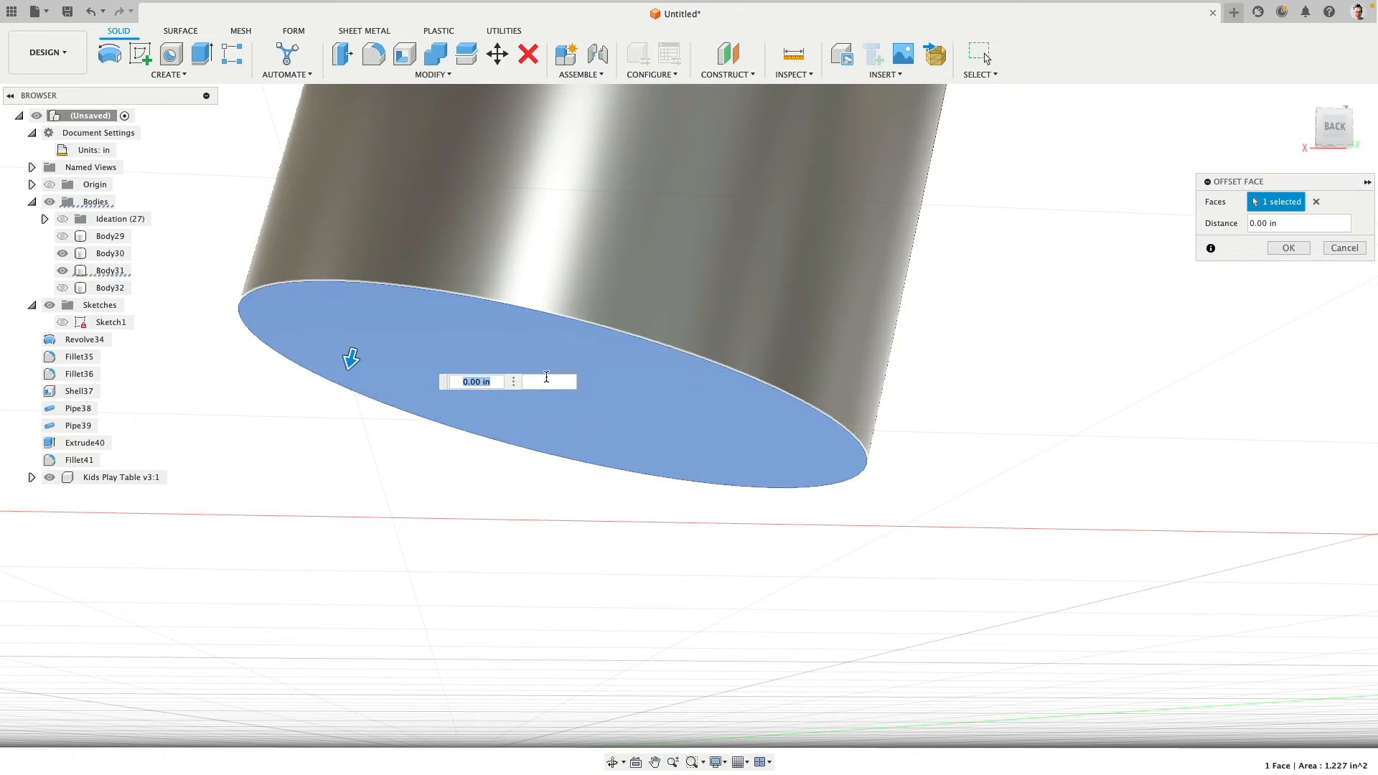
{"action": "left_click_drag", "start_coordinate": [351, 357], "coordinate": [626, 64]}
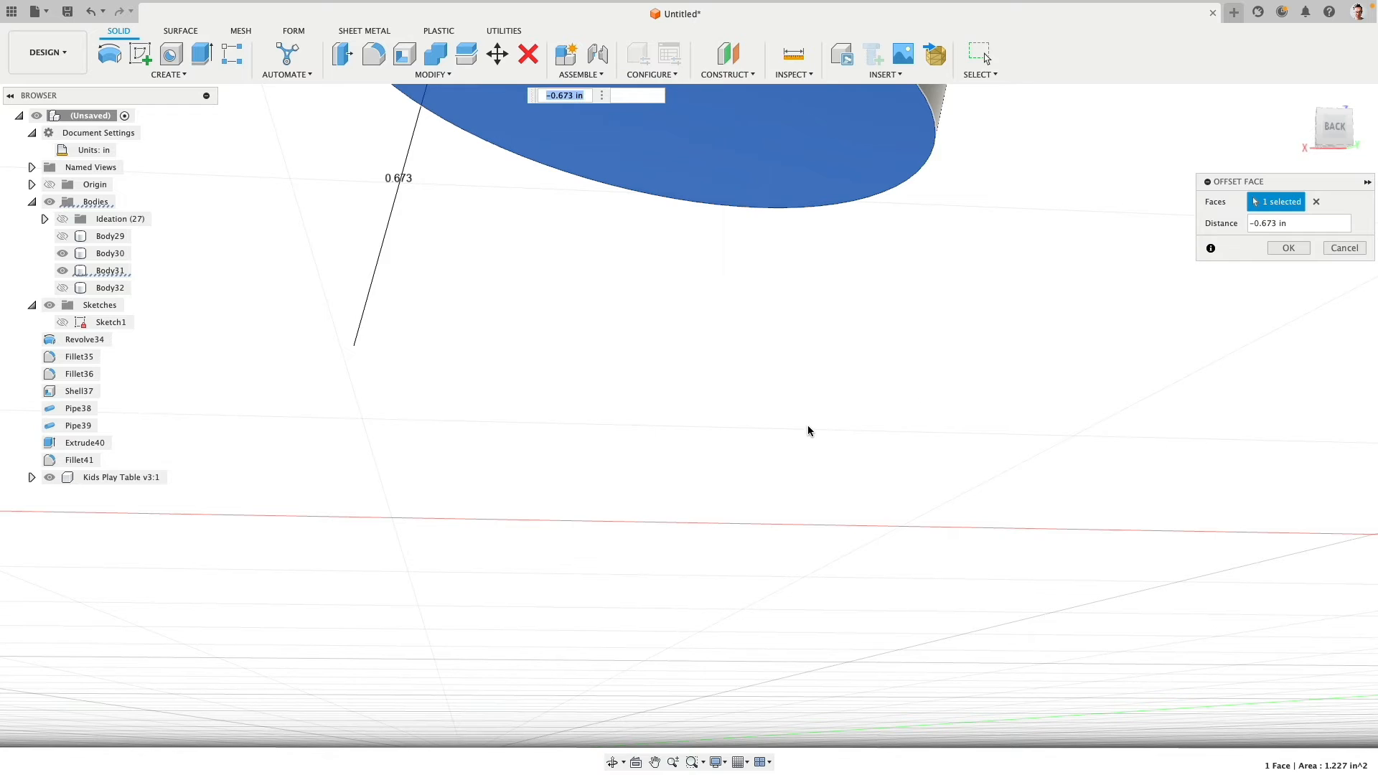
{"action": "scroll", "coordinate": [807, 429], "scroll_direction": "down", "scroll_amount": 5}
{"action": "left_click", "coordinate": [1287, 248]}
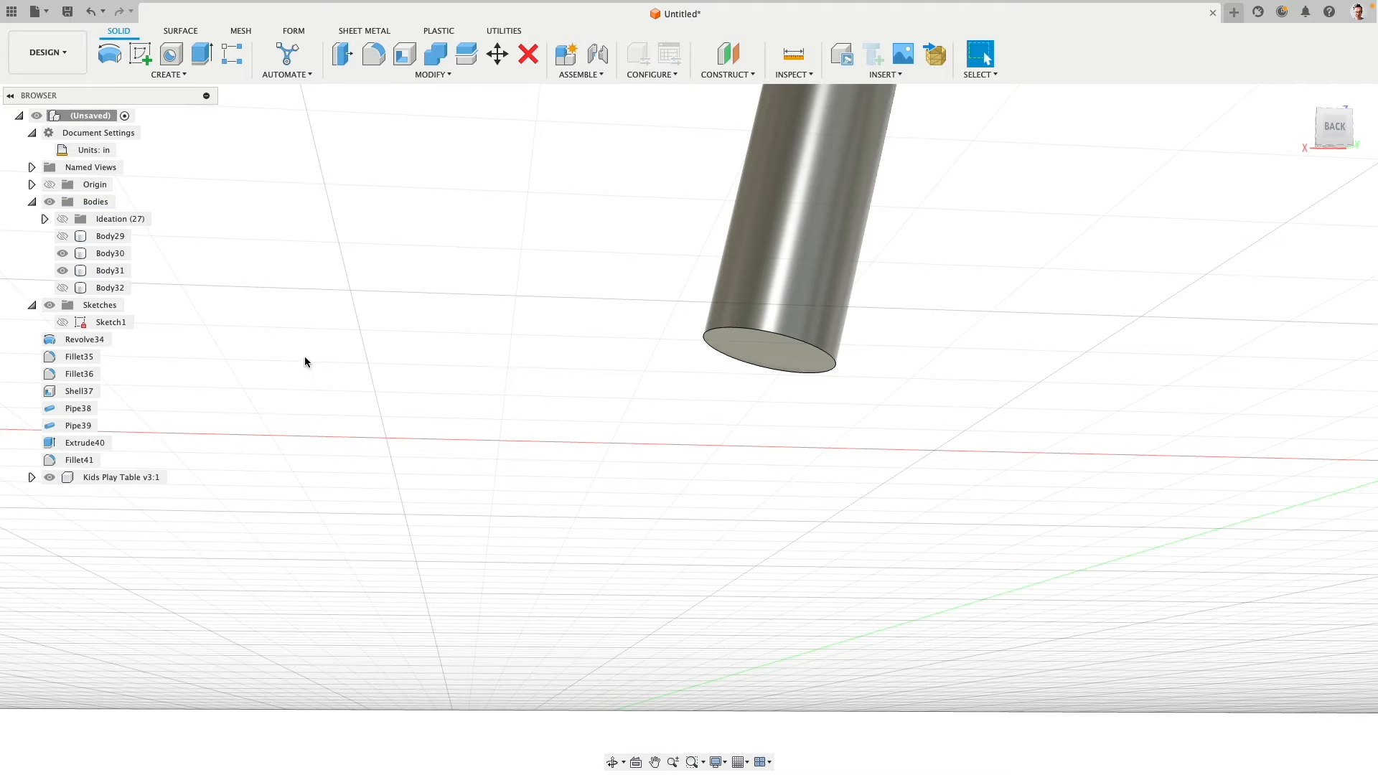
- Show the foot cap again and use Replace Face to extend the leg's lower end face to the cap's upper face
{"action": "left_click", "coordinate": [63, 288]}
{"action": "middle_click_drag", "start_coordinate": [635, 279], "coordinate": [667, 313], "text": "shift"}
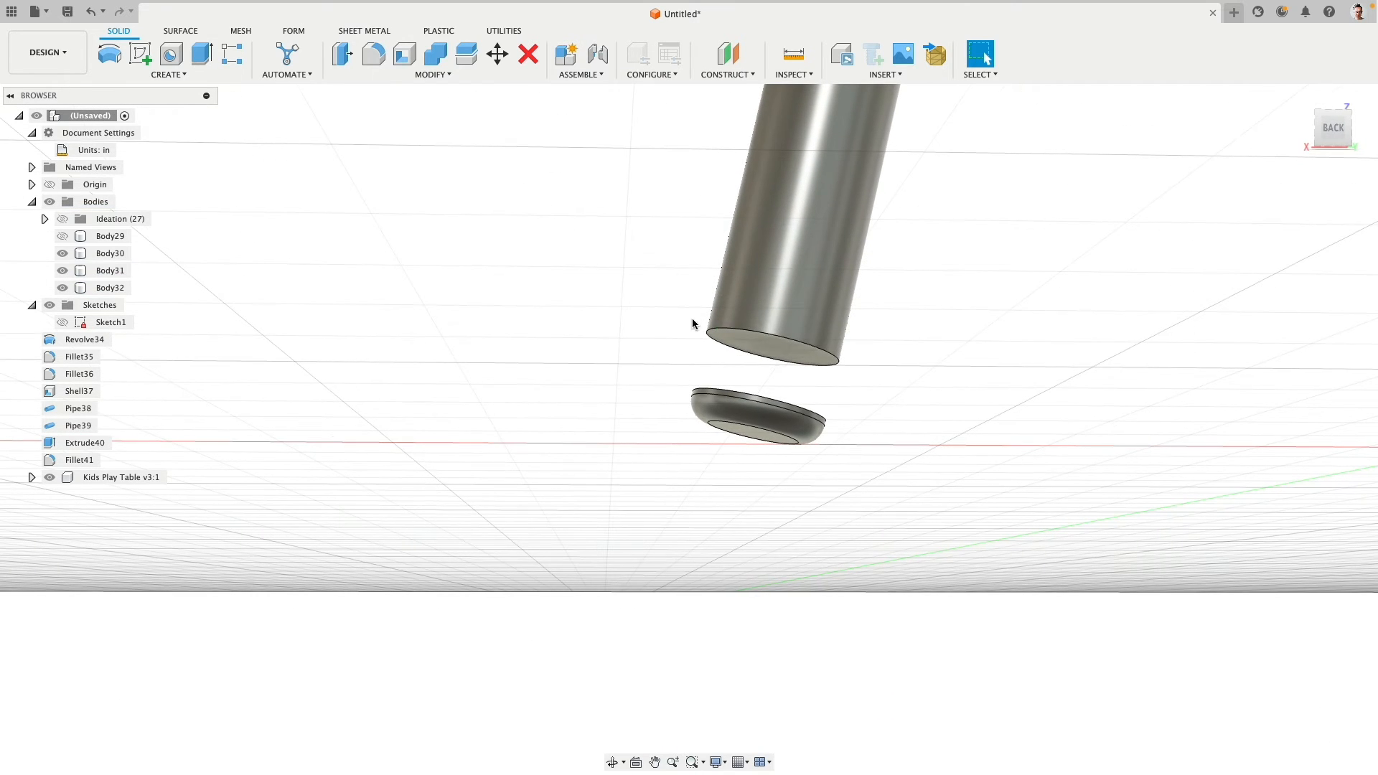
{"action": "left_click", "coordinate": [741, 344]}
{"action": "middle_click_drag", "start_coordinate": [740, 345], "coordinate": [689, 372], "text": "shift"}
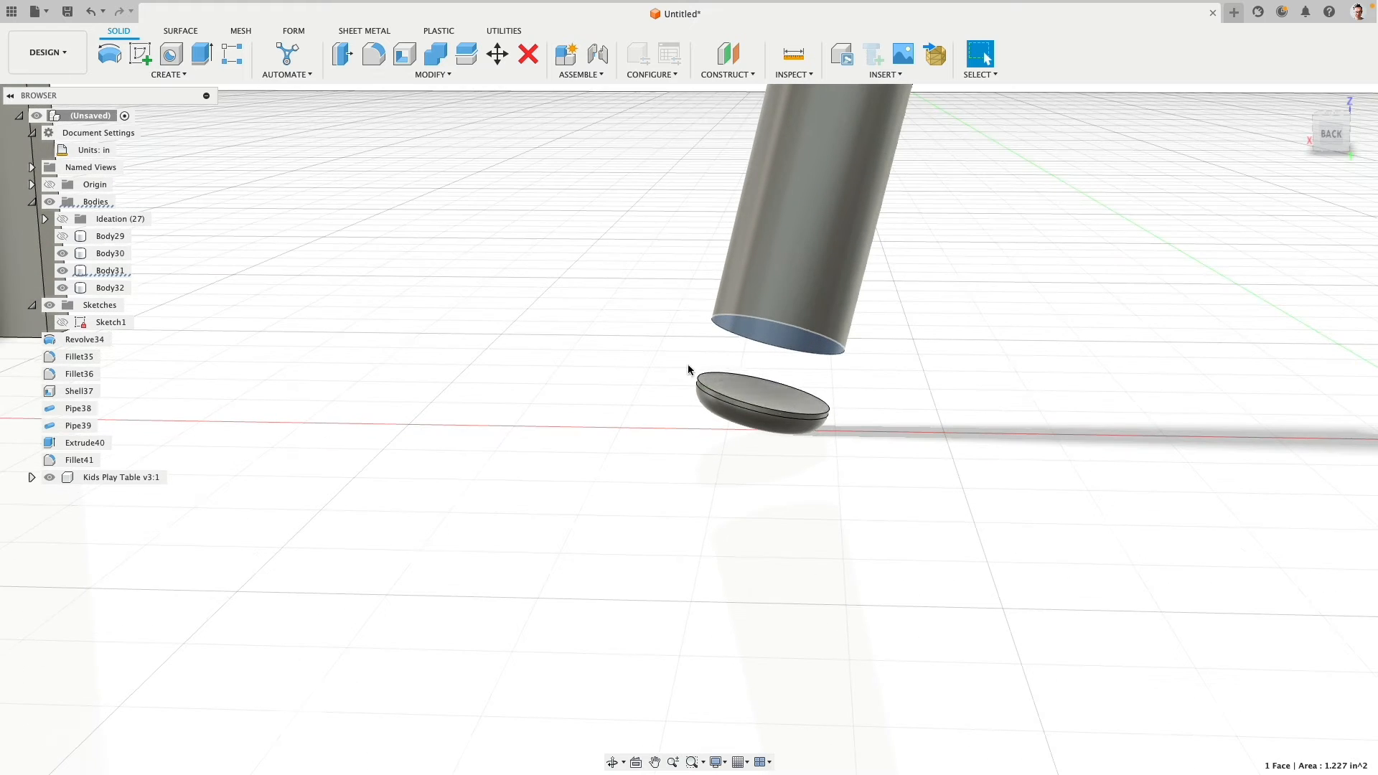
{"action": "left_click", "coordinate": [725, 385]}
{"action": "left_click", "coordinate": [440, 74]}
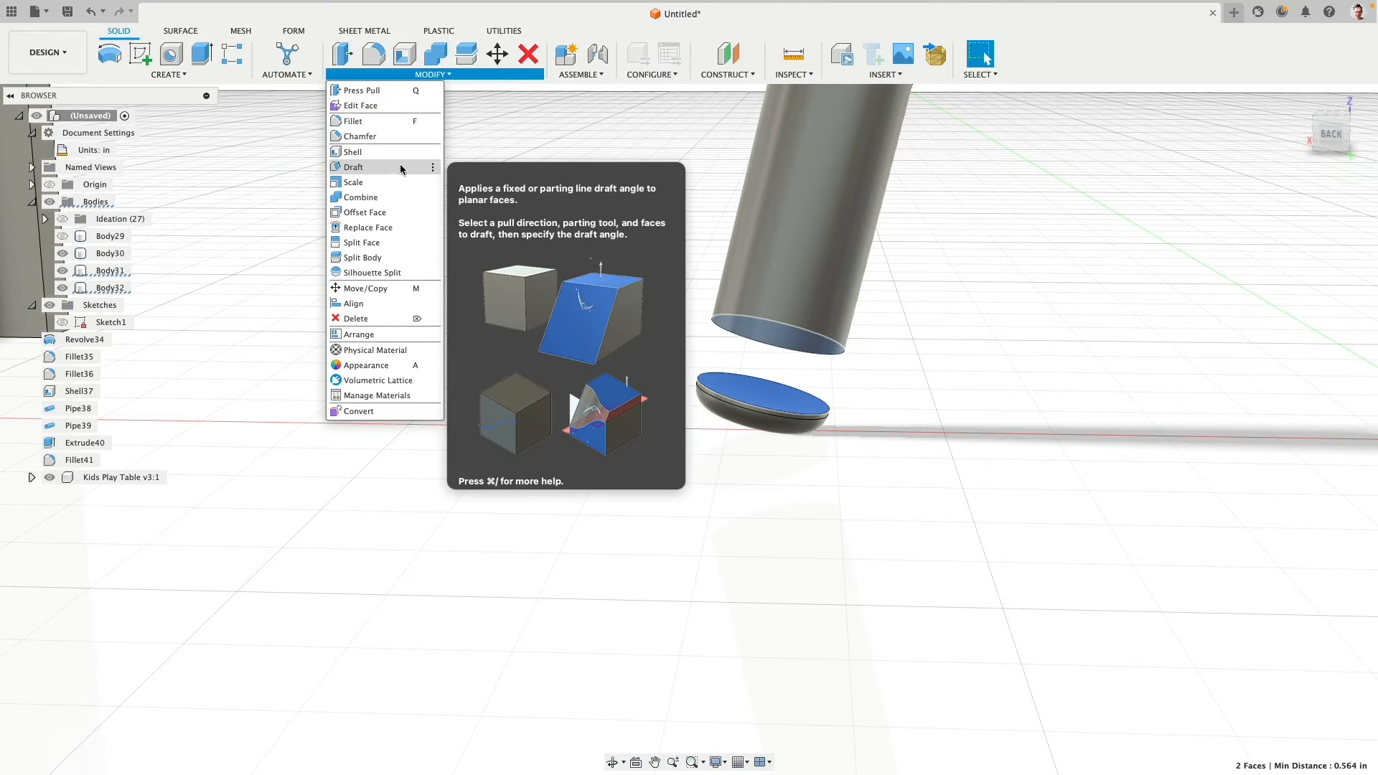
{"action": "left_click", "coordinate": [399, 227]}
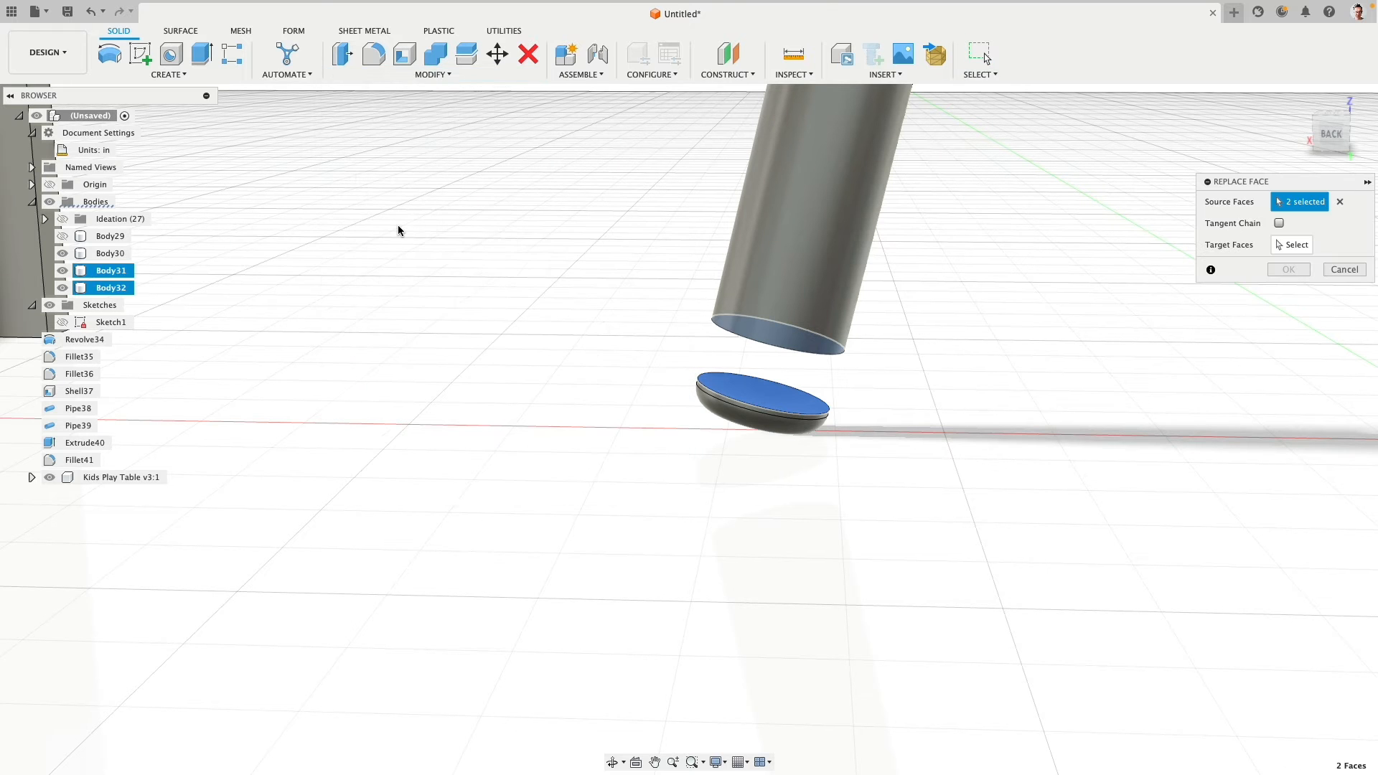
{"action": "left_click", "coordinate": [1338, 204]}
{"action": "middle_click_drag", "start_coordinate": [909, 342], "coordinate": [869, 319], "text": "shift"}
{"action": "left_click", "coordinate": [777, 356]}
{"action": "left_click", "coordinate": [1292, 245]}
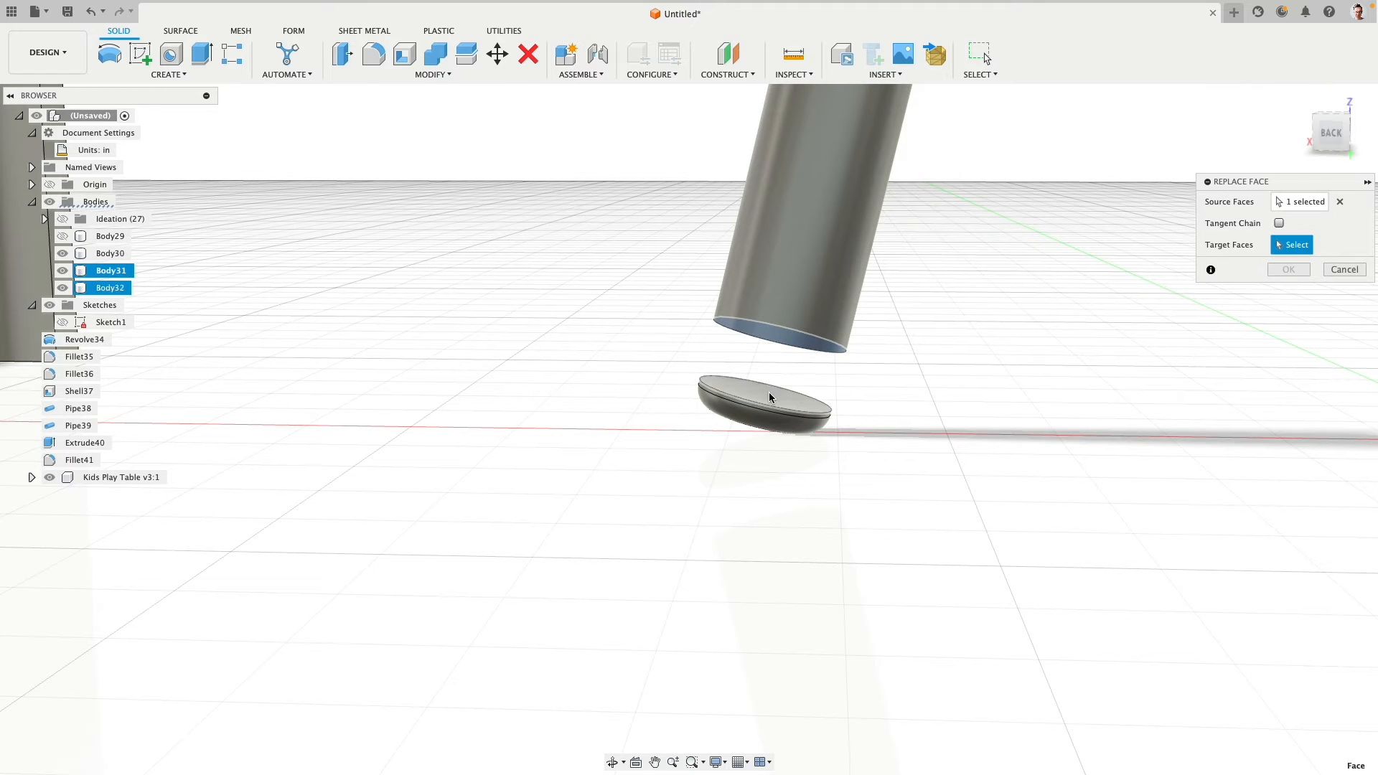
{"action": "left_click", "coordinate": [768, 393]}
{"action": "left_click", "coordinate": [1290, 270]}
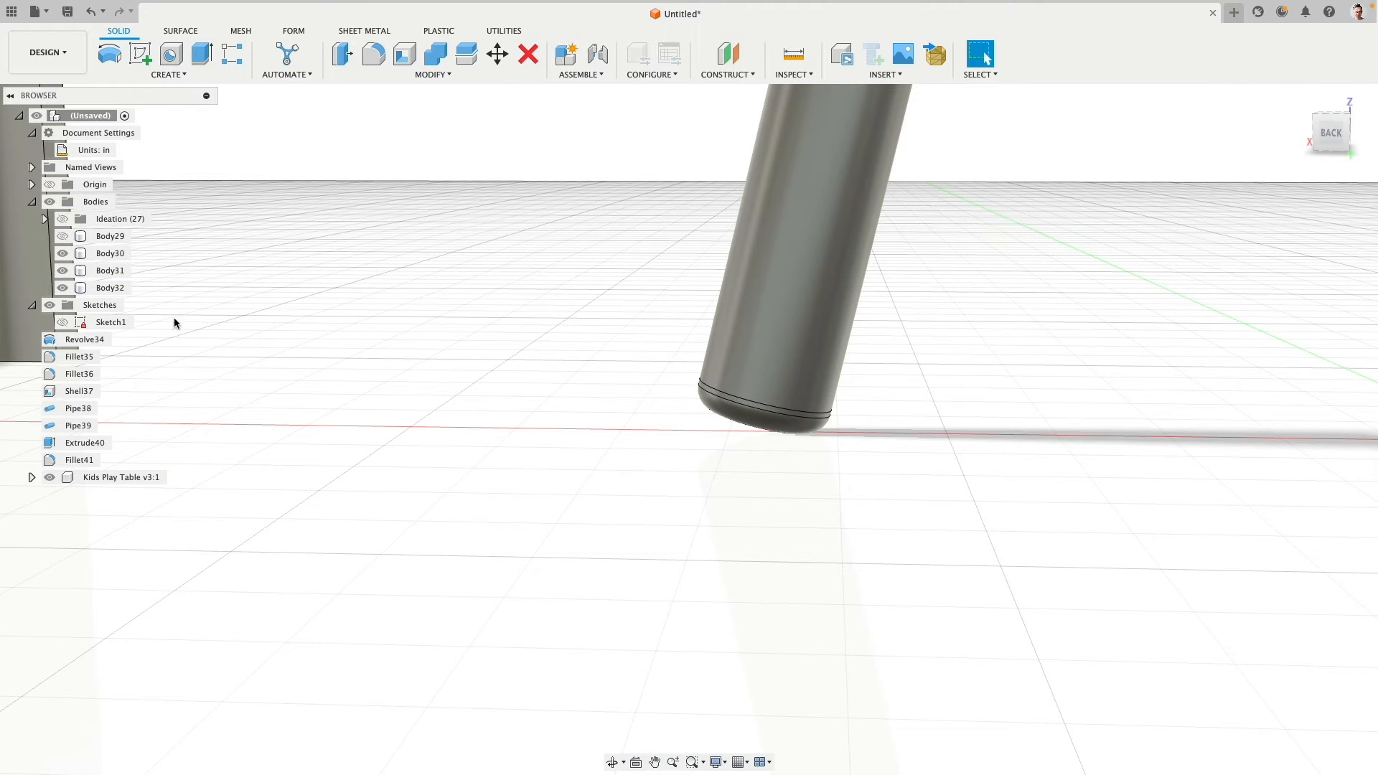
- Hide the leg pipe and place a 0.5 in diameter cylinder at the centre of the foot cap's upper face
{"action": "left_click", "coordinate": [90, 289]}
{"action": "left_click", "coordinate": [63, 272]}
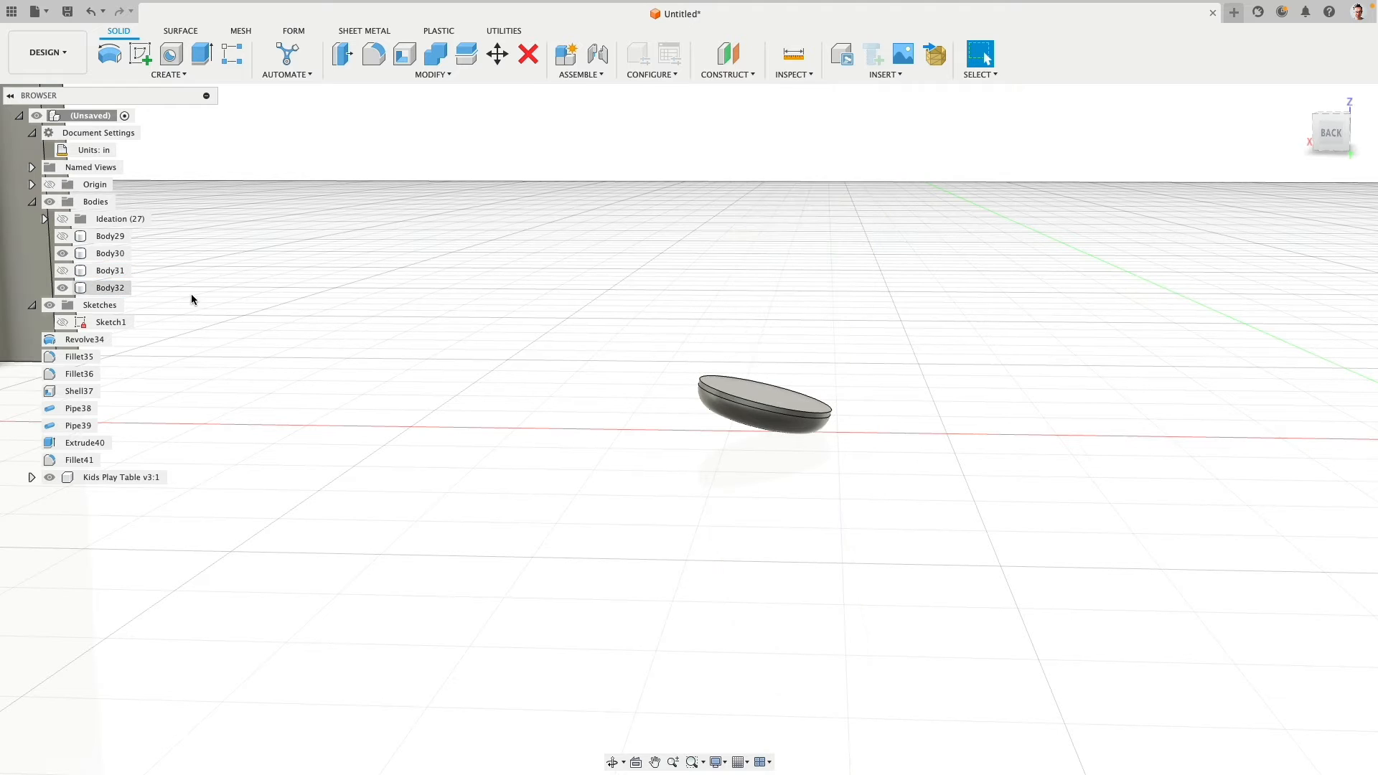
{"action": "middle_click_drag", "start_coordinate": [459, 295], "coordinate": [581, 341], "text": "shift"}
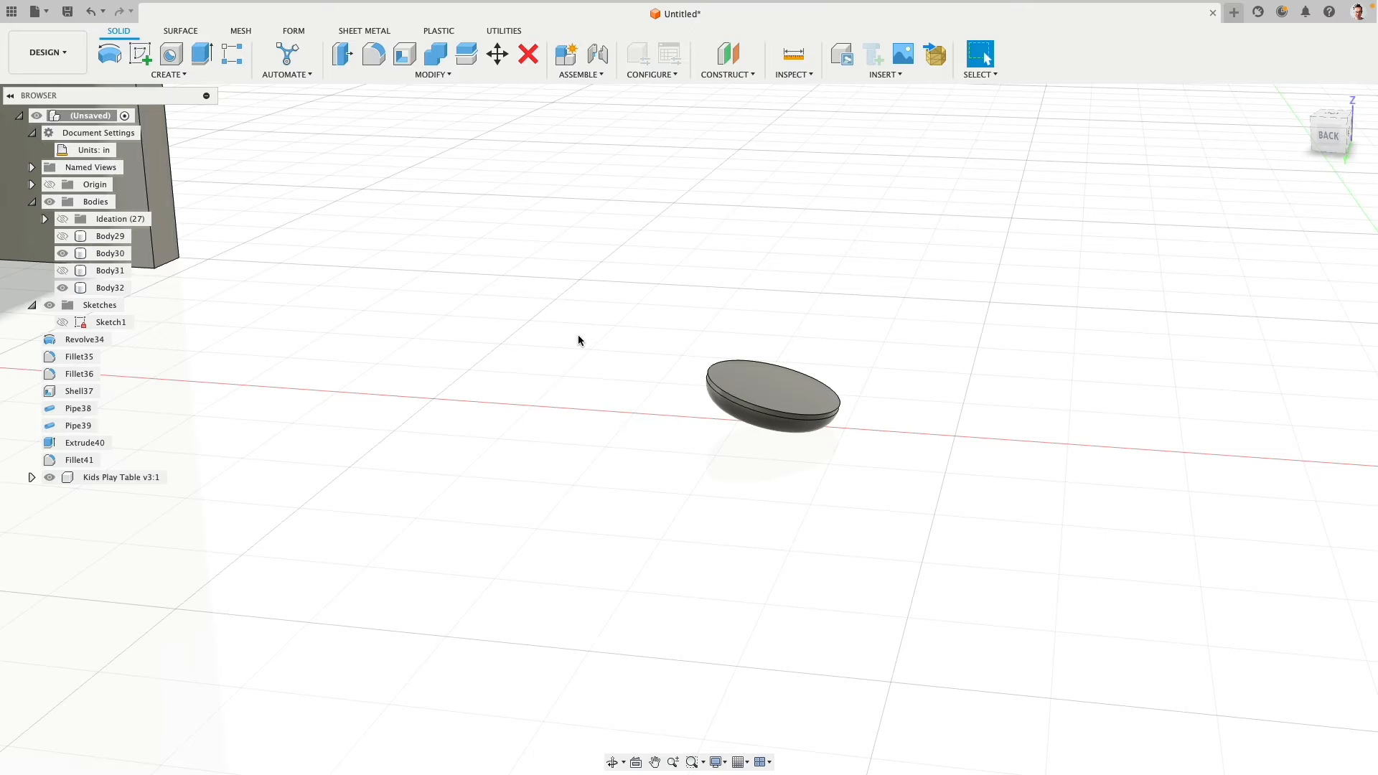
{"action": "left_click", "coordinate": [165, 75]}
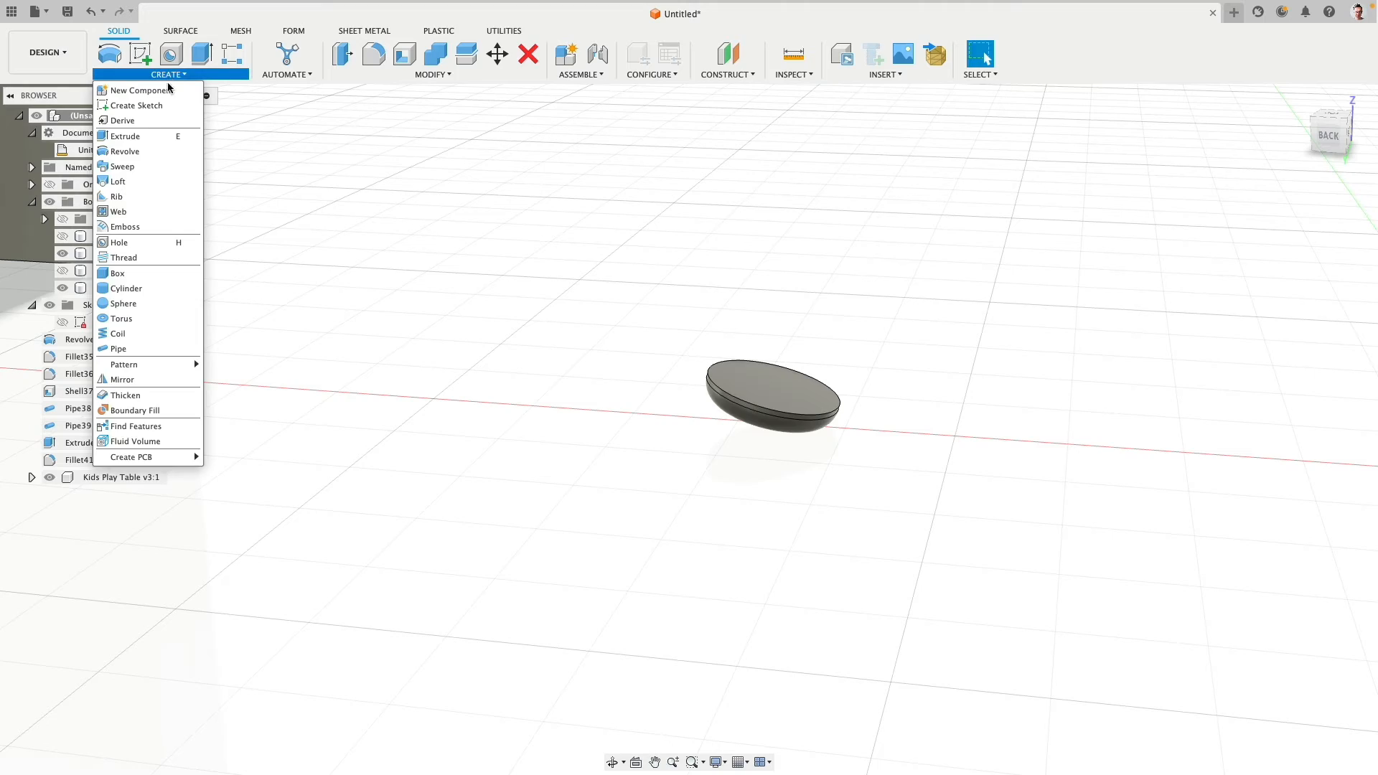
{"action": "left_click", "coordinate": [157, 287]}
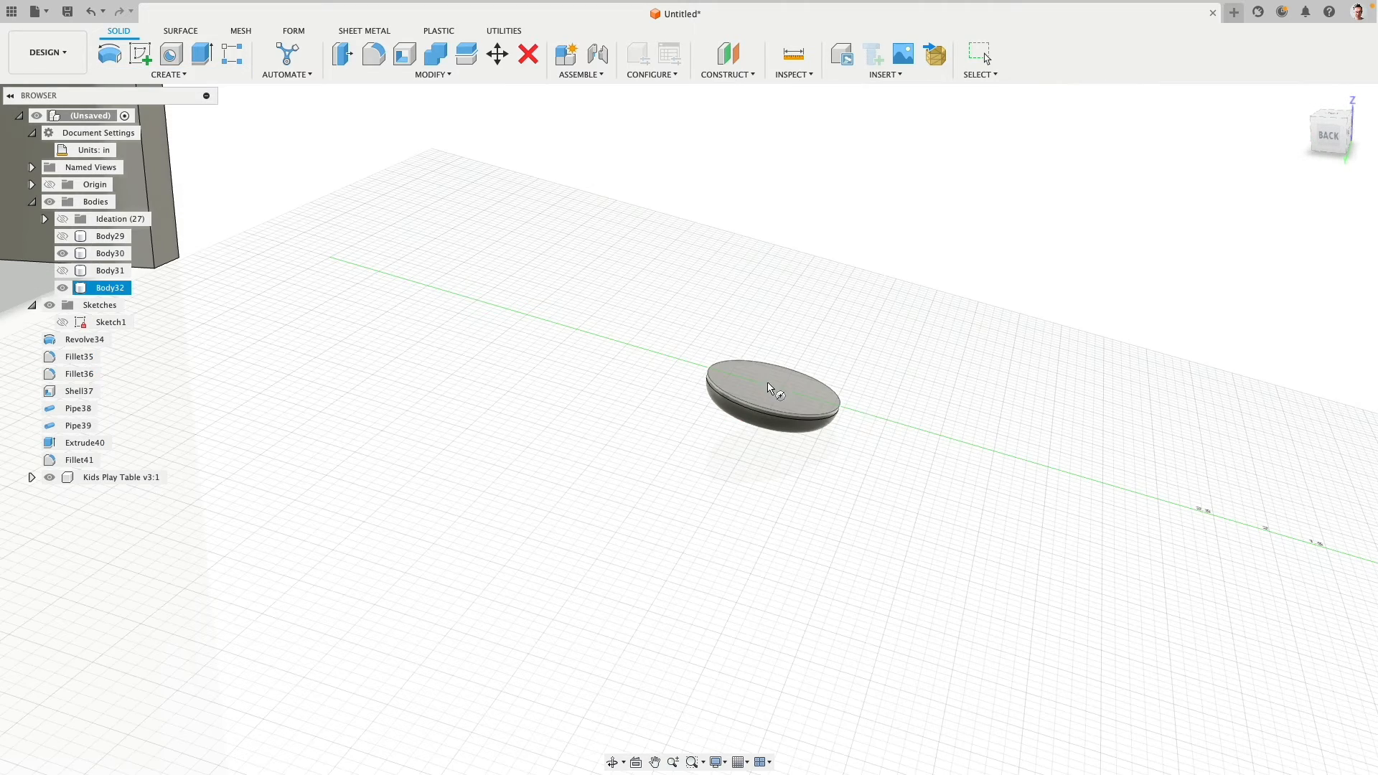
{"action": "left_click", "coordinate": [797, 388]}
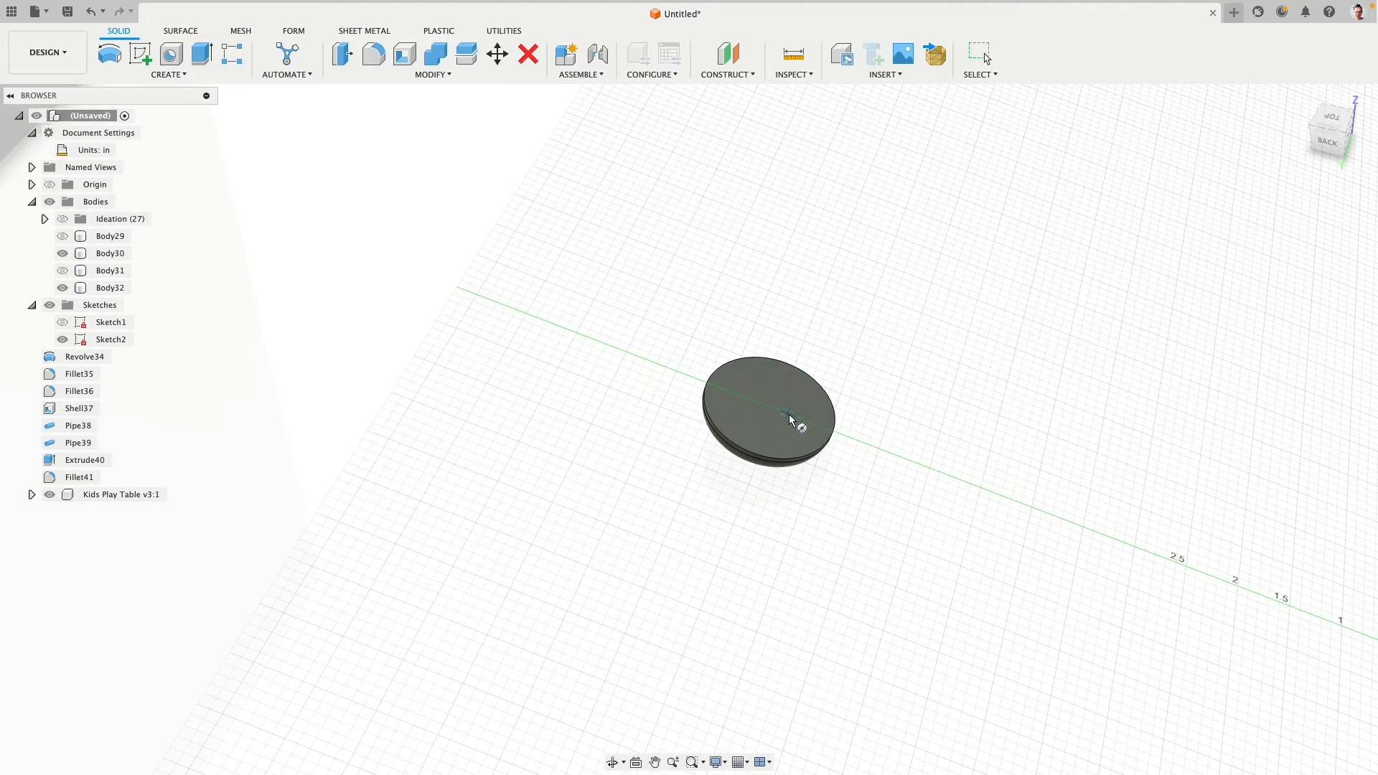
{"action": "left_click", "coordinate": [769, 409]}
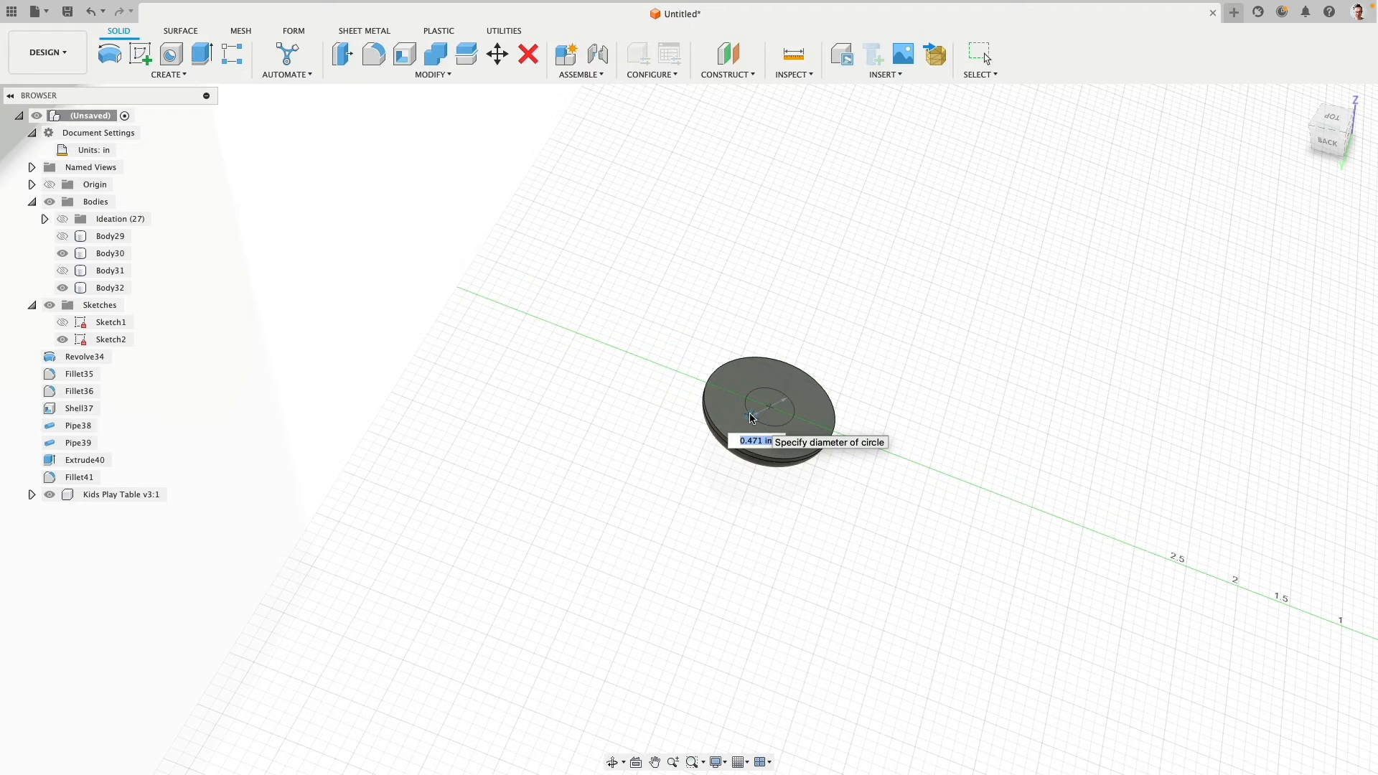
{"action": "key", "text": "Tab"}
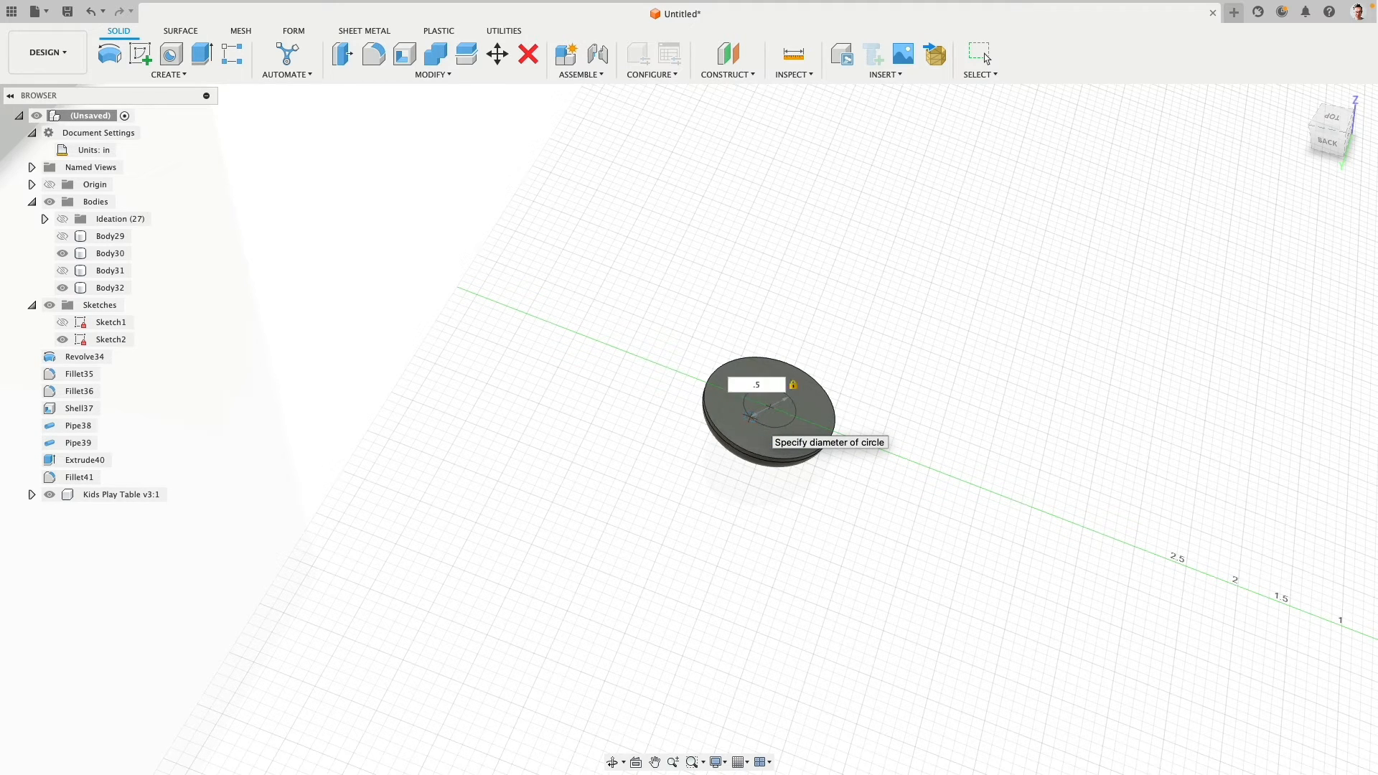
{"action": "key", "text": "Return"}
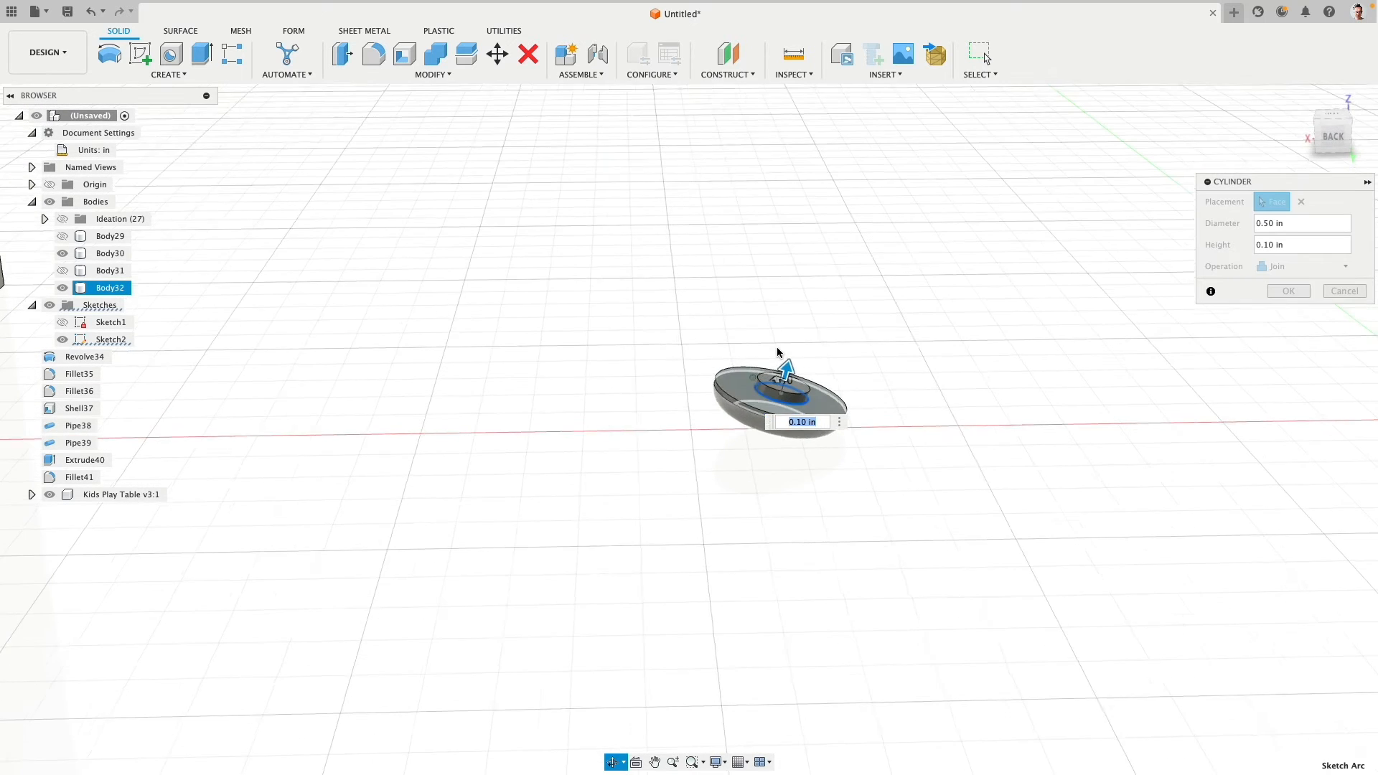
- Set the cylinder's height to 0.25 in and join it to the foot cap as a plug
{"action": "left_click_drag", "start_coordinate": [786, 368], "coordinate": [788, 361]}
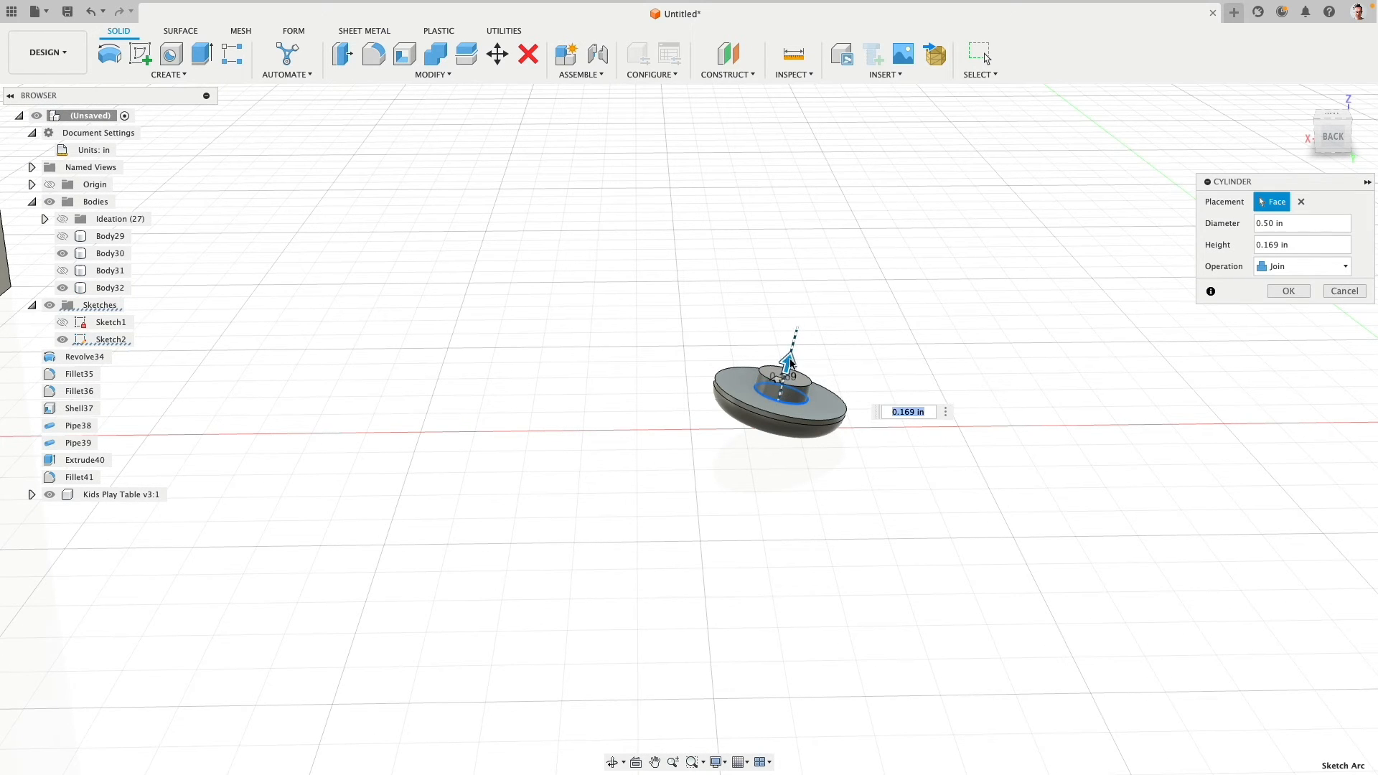
{"action": "type", "text": ".25"}
{"action": "key", "text": "Return"}
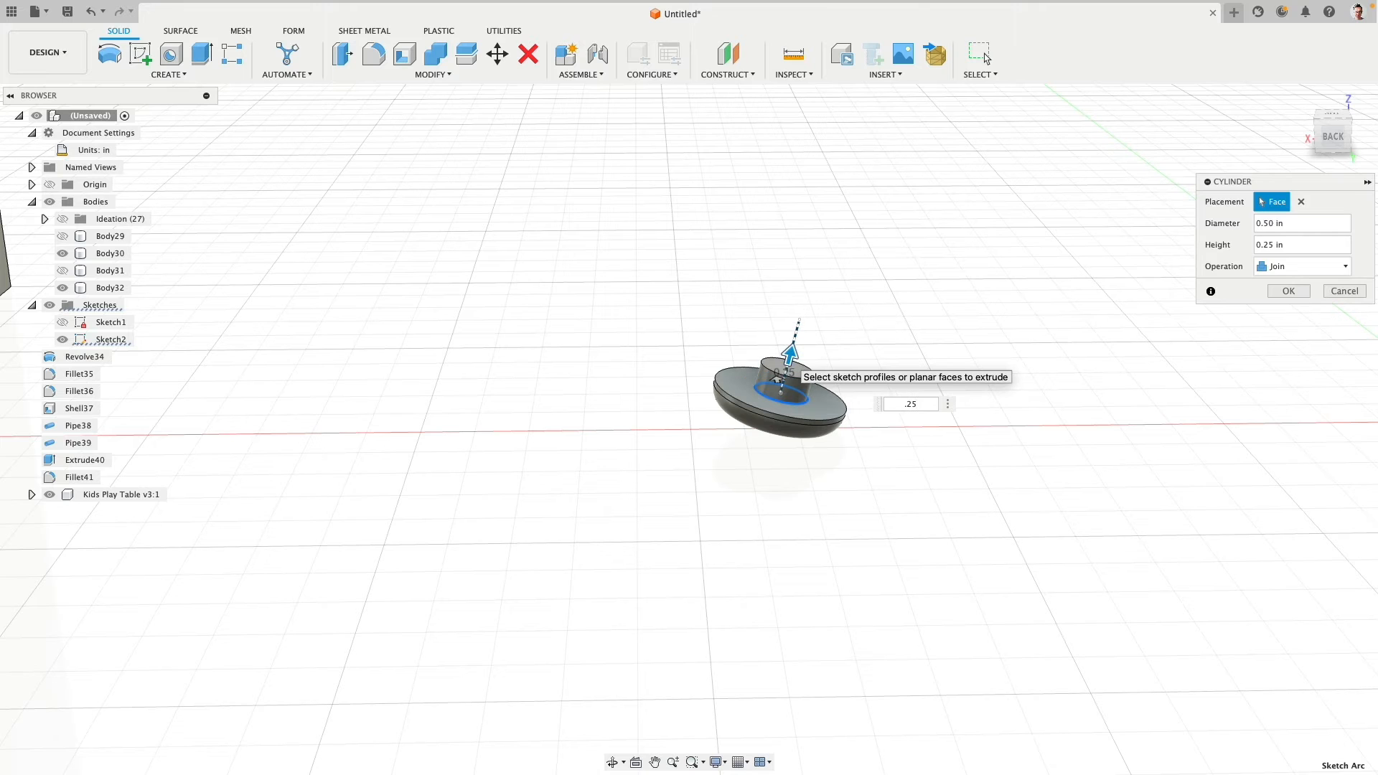
{"action": "left_click", "coordinate": [1290, 291]}
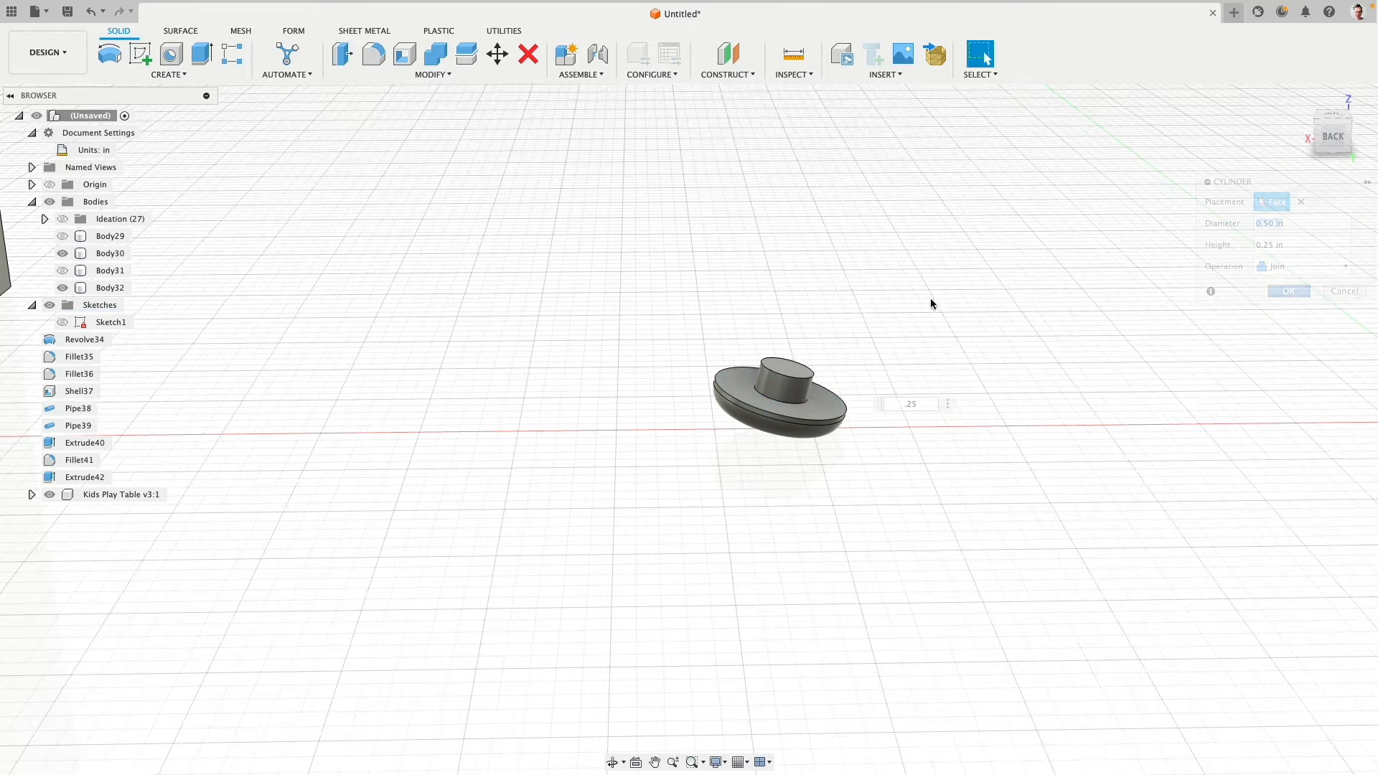
- Show the leg pipe again and cut the foot cap's plug shape out of it with Combine, keeping the cap as tool body
{"action": "left_click", "coordinate": [64, 269]}
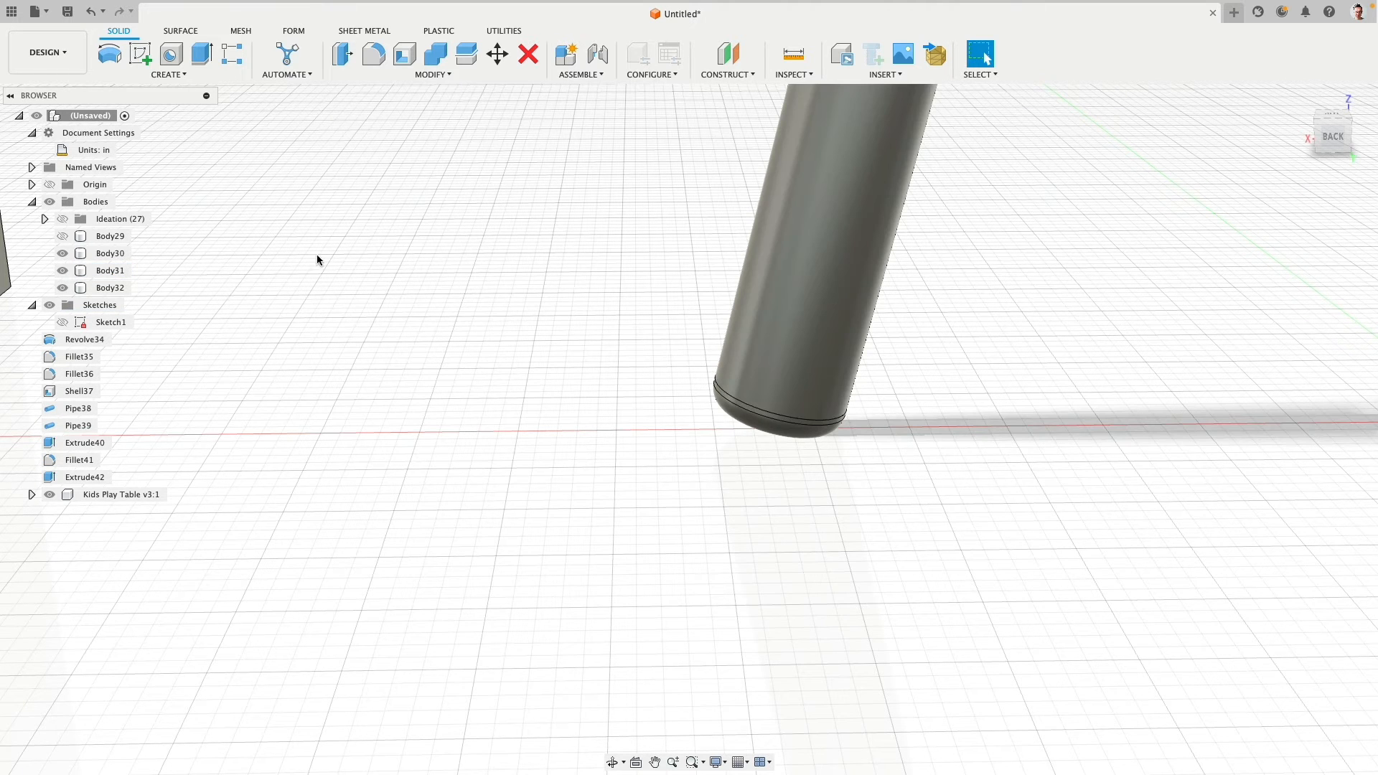
{"action": "left_click", "coordinate": [436, 57]}
{"action": "left_click", "coordinate": [784, 402]}
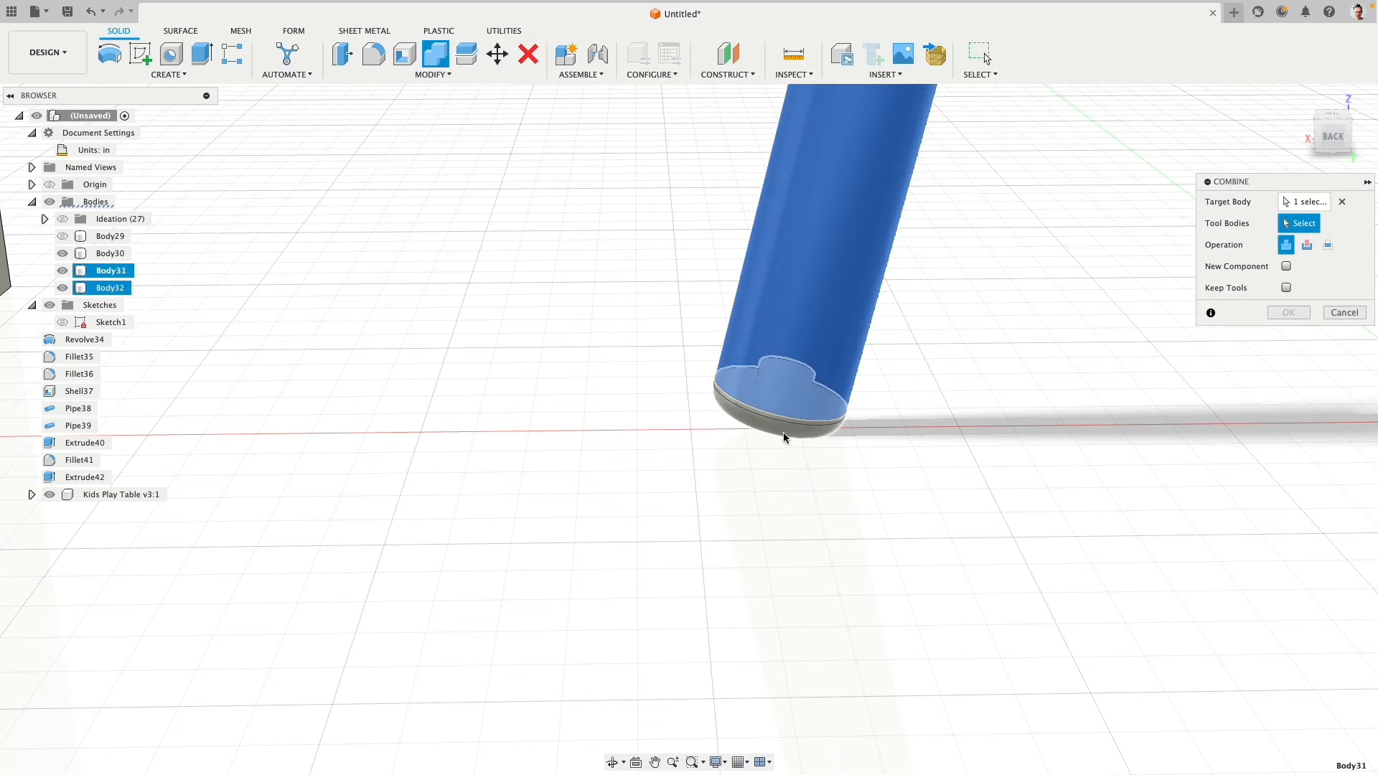
{"action": "left_click", "coordinate": [784, 431]}
{"action": "left_click", "coordinate": [1307, 245]}
{"action": "left_click", "coordinate": [1287, 287]}
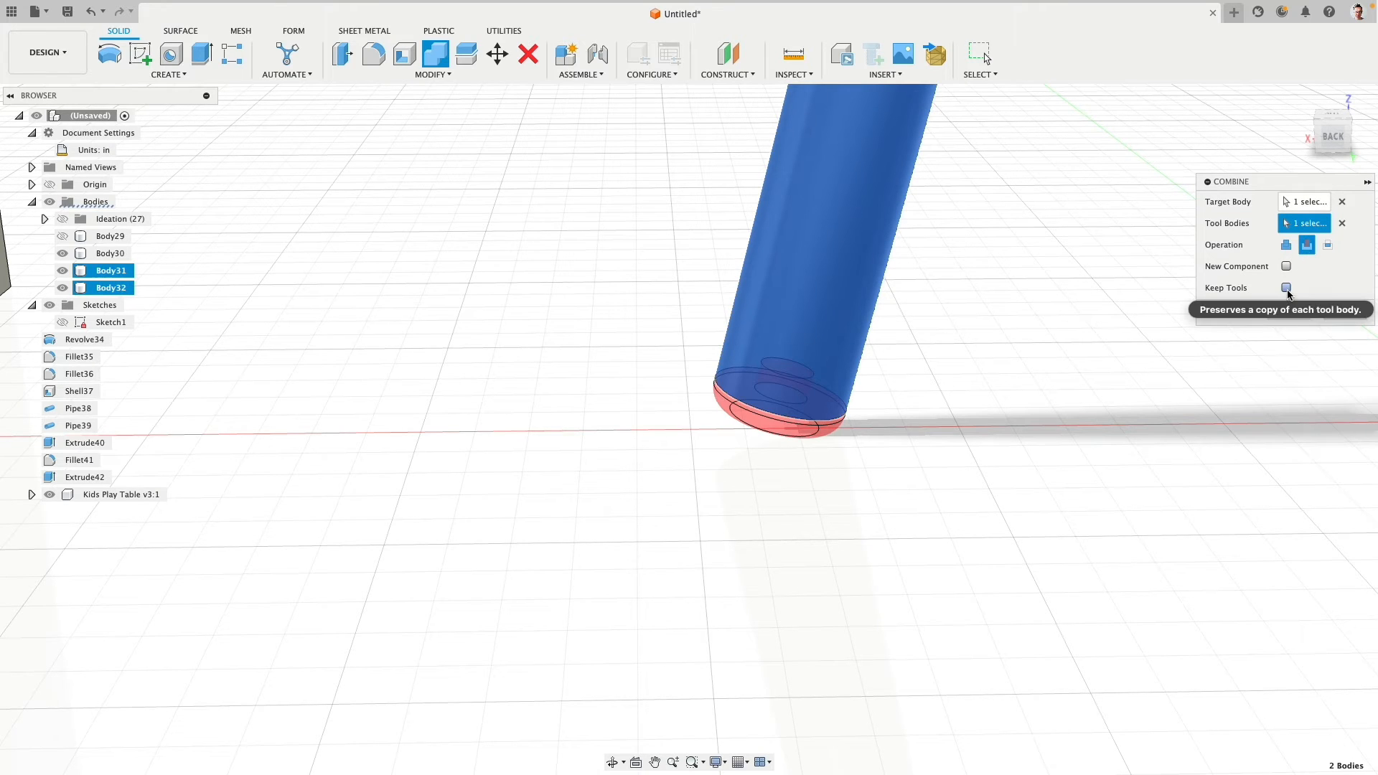
{"action": "left_click", "coordinate": [1287, 313]}
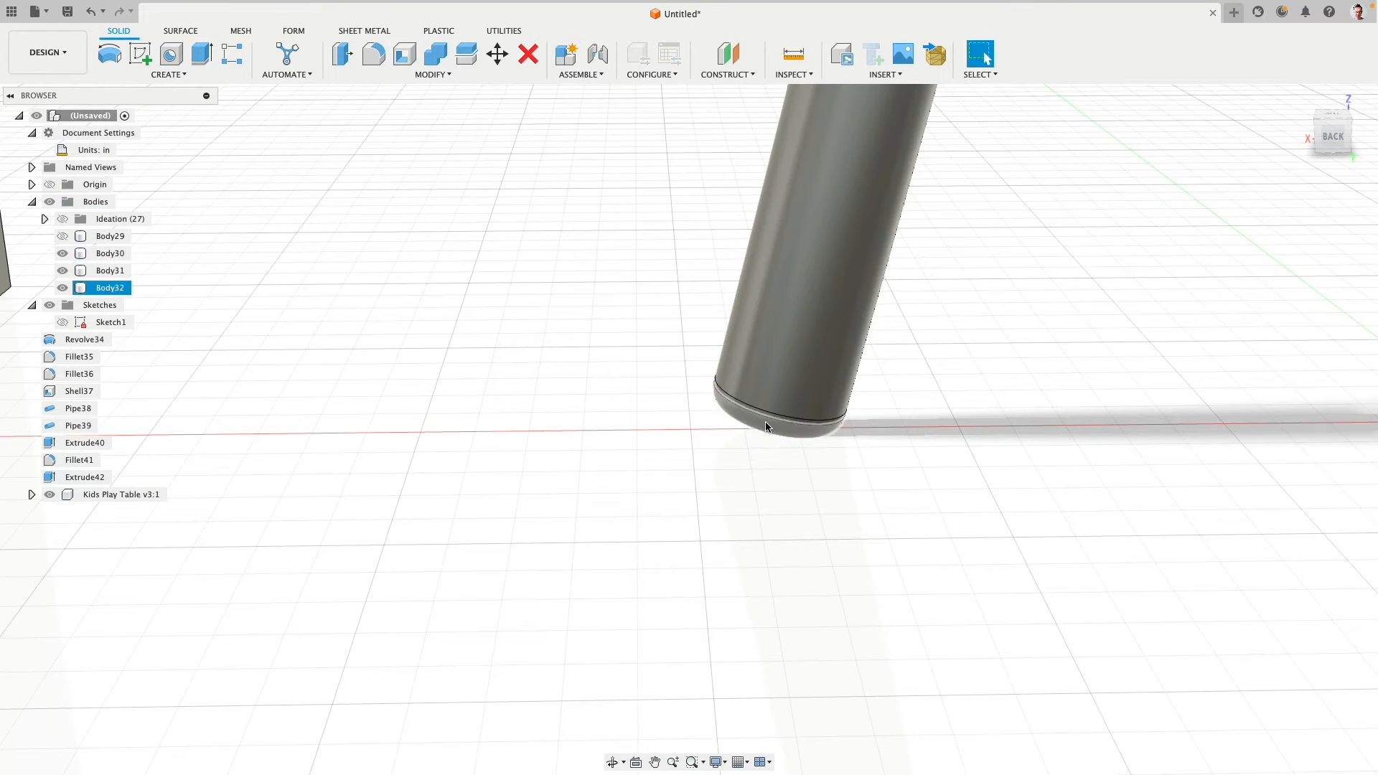
- Offset both pipe end faces at the bend, the vertical pole's lower face and the leg's upper face, by -3 in
{"action": "middle_click_drag", "start_coordinate": [485, 445], "coordinate": [535, 389], "text": "shift"}
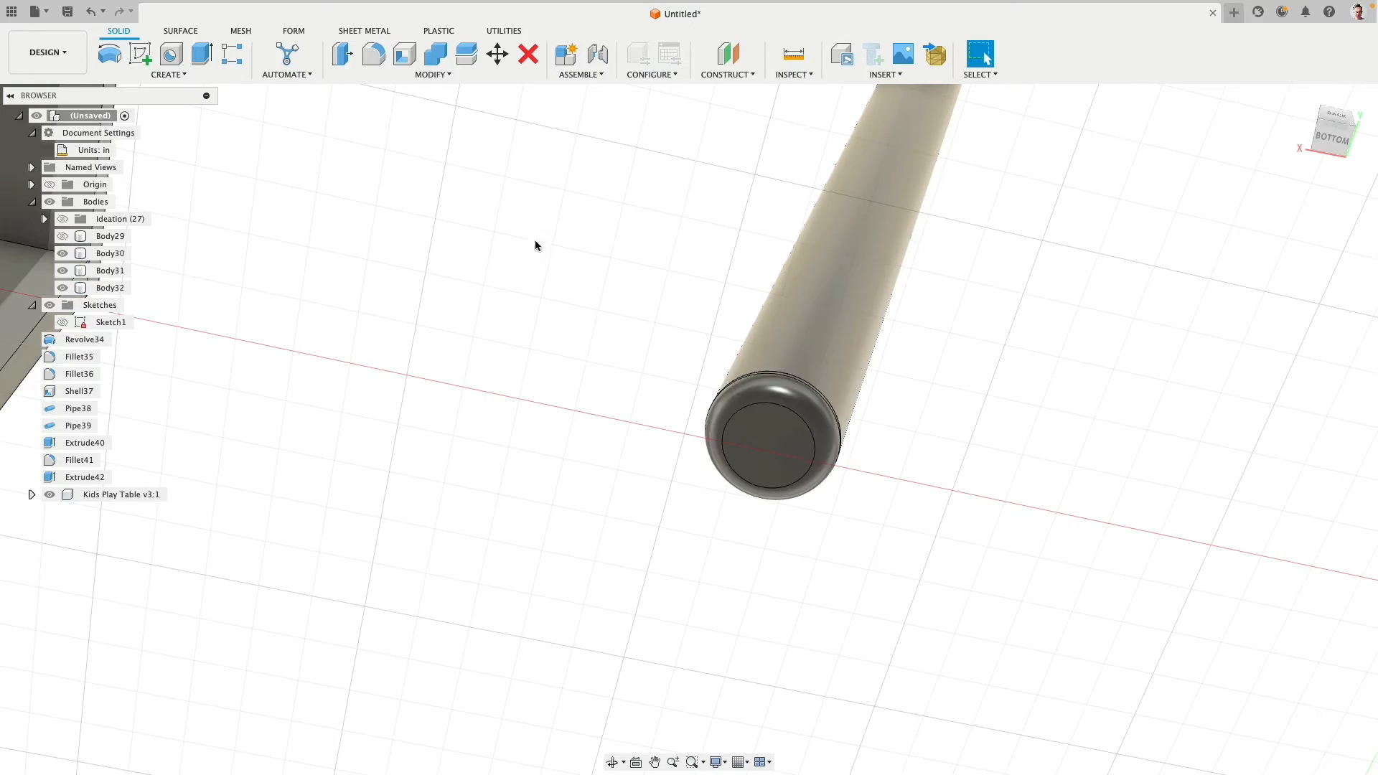
{"action": "middle_click_drag", "start_coordinate": [536, 243], "coordinate": [508, 347], "text": "shift"}
{"action": "scroll", "coordinate": [508, 347], "scroll_direction": "down", "scroll_amount": 8}
{"action": "middle_click_drag", "start_coordinate": [647, 230], "coordinate": [650, 574]}
{"action": "scroll", "coordinate": [704, 364], "scroll_direction": "down", "scroll_amount": 5}
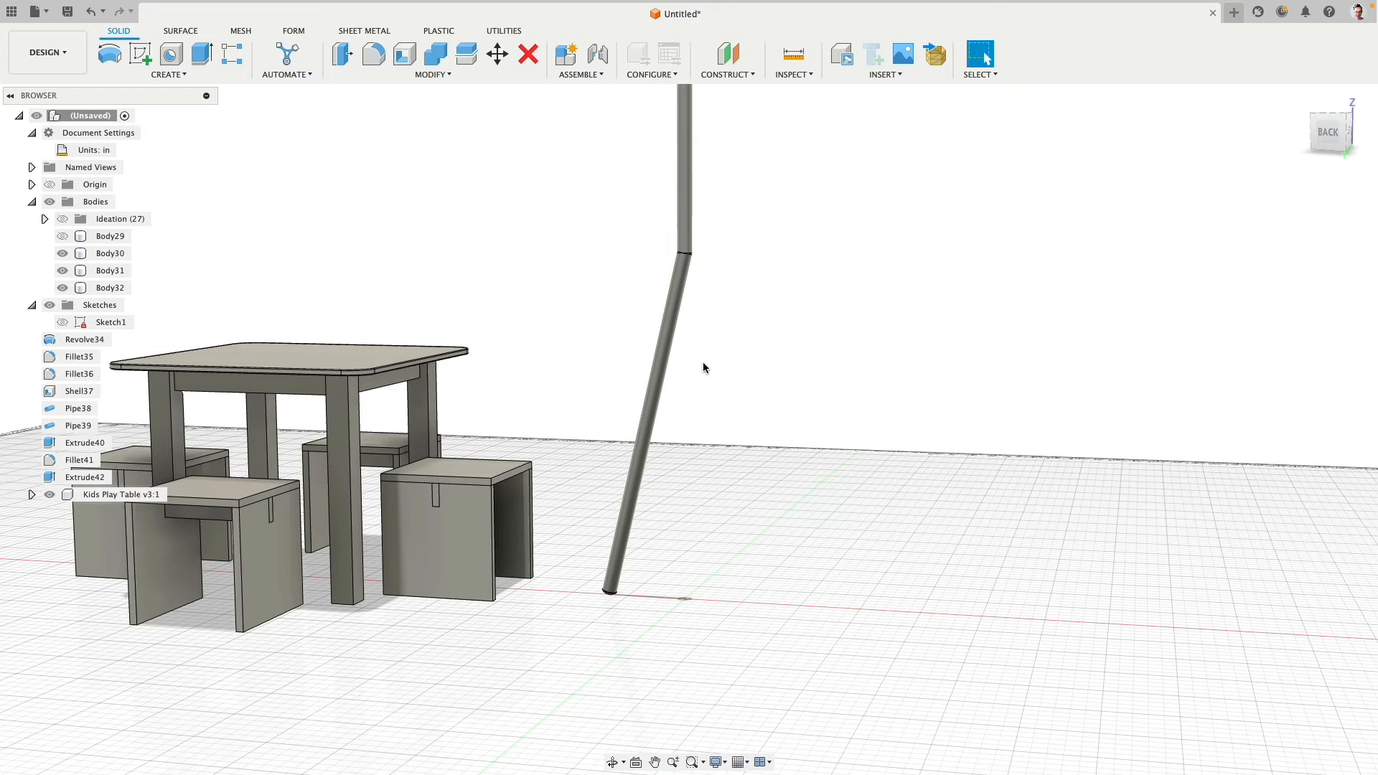
{"action": "scroll", "coordinate": [725, 246], "scroll_direction": "up", "scroll_amount": 8}
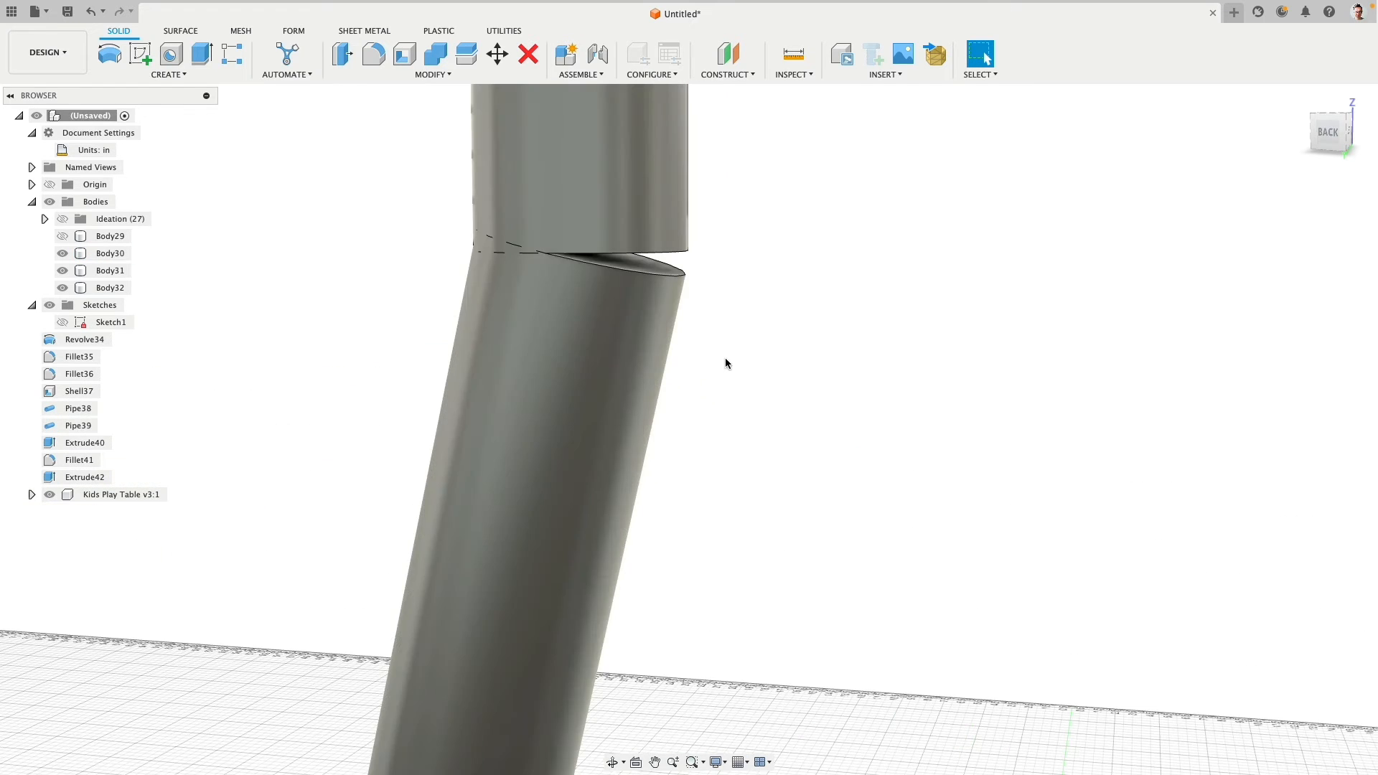
{"action": "left_click", "coordinate": [647, 264]}
{"action": "middle_click_drag", "start_coordinate": [702, 280], "coordinate": [704, 240], "text": "shift"}
{"action": "left_click", "coordinate": [656, 264], "text": "shift"}
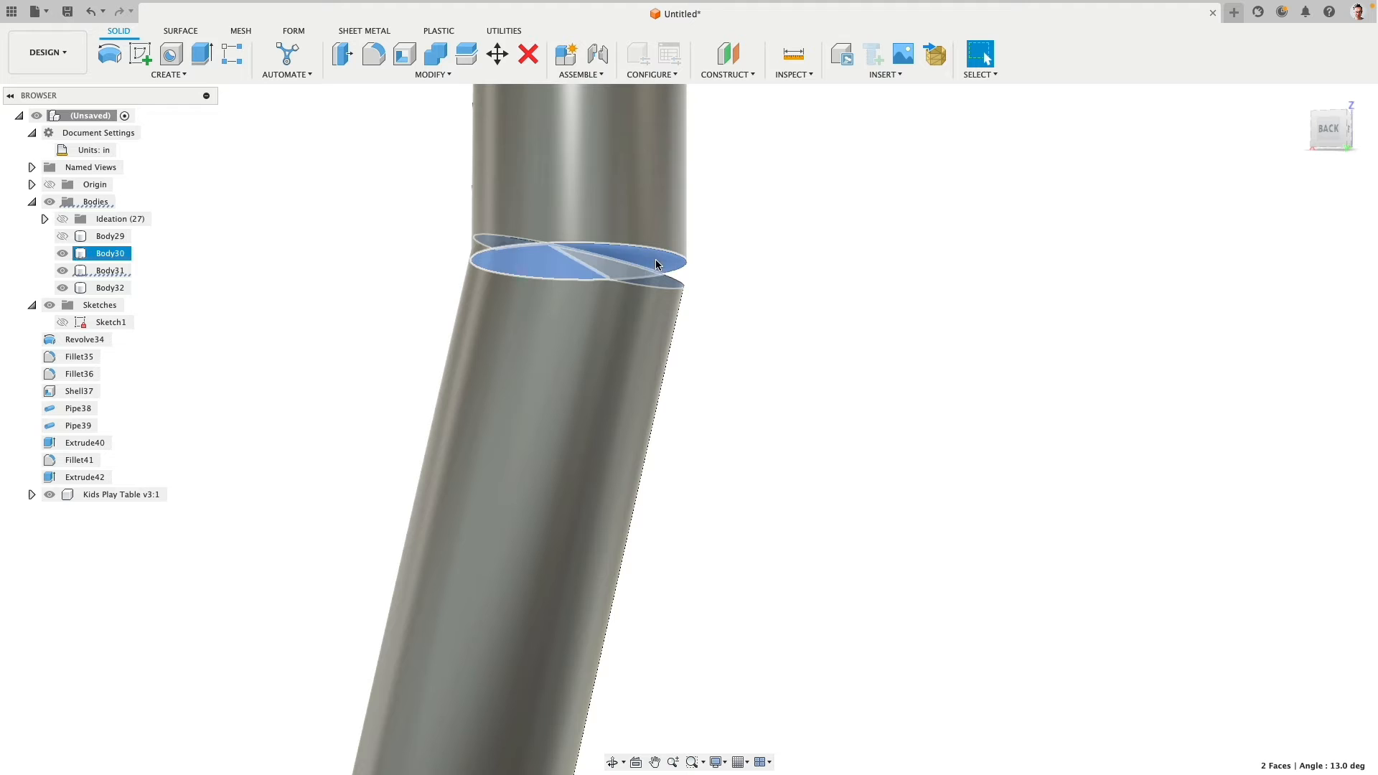
{"action": "key", "text": "q"}
{"action": "scroll", "coordinate": [754, 390], "scroll_direction": "down", "scroll_amount": 5}
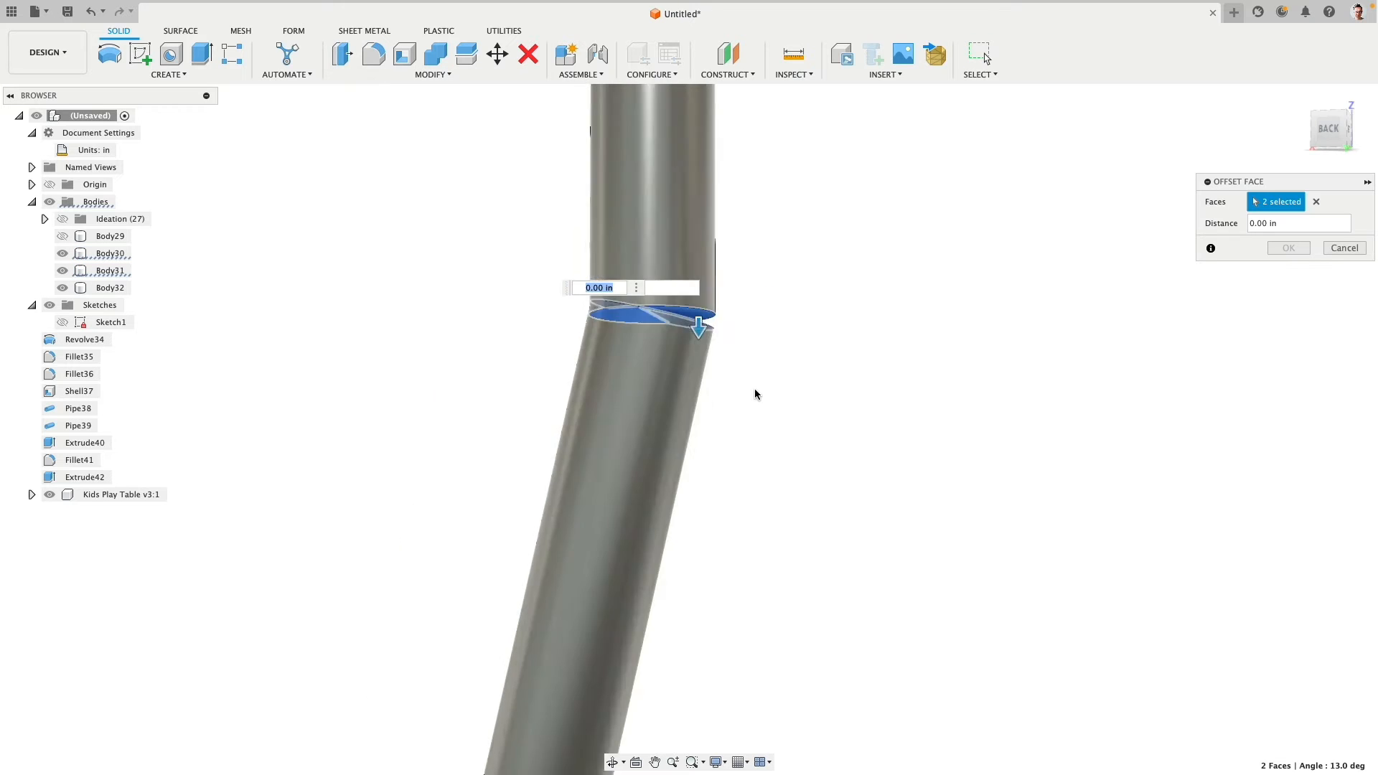
{"action": "left_click_drag", "start_coordinate": [731, 372], "coordinate": [752, 271]}
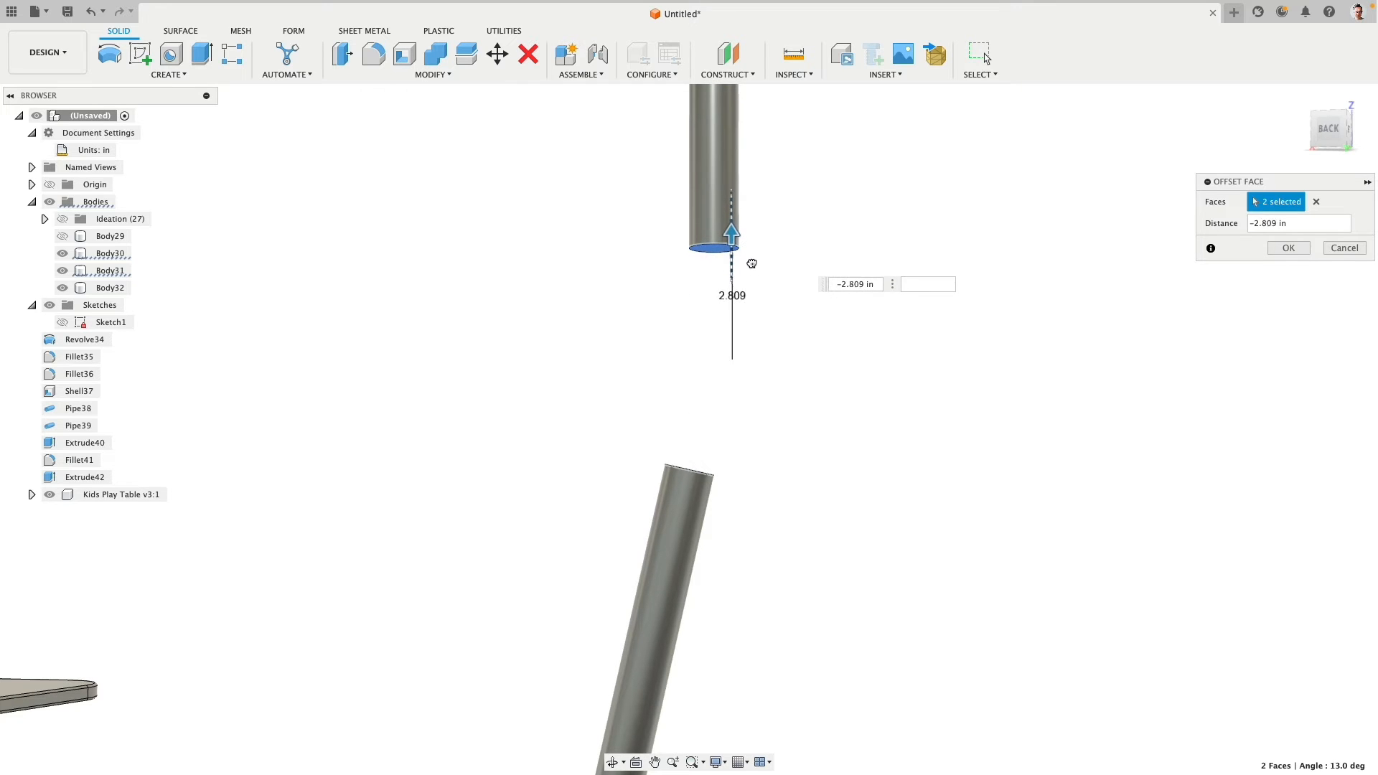
{"action": "scroll", "coordinate": [837, 416], "scroll_direction": "down", "scroll_amount": 5}
{"action": "scroll", "coordinate": [838, 422], "scroll_direction": "up", "scroll_amount": 2}
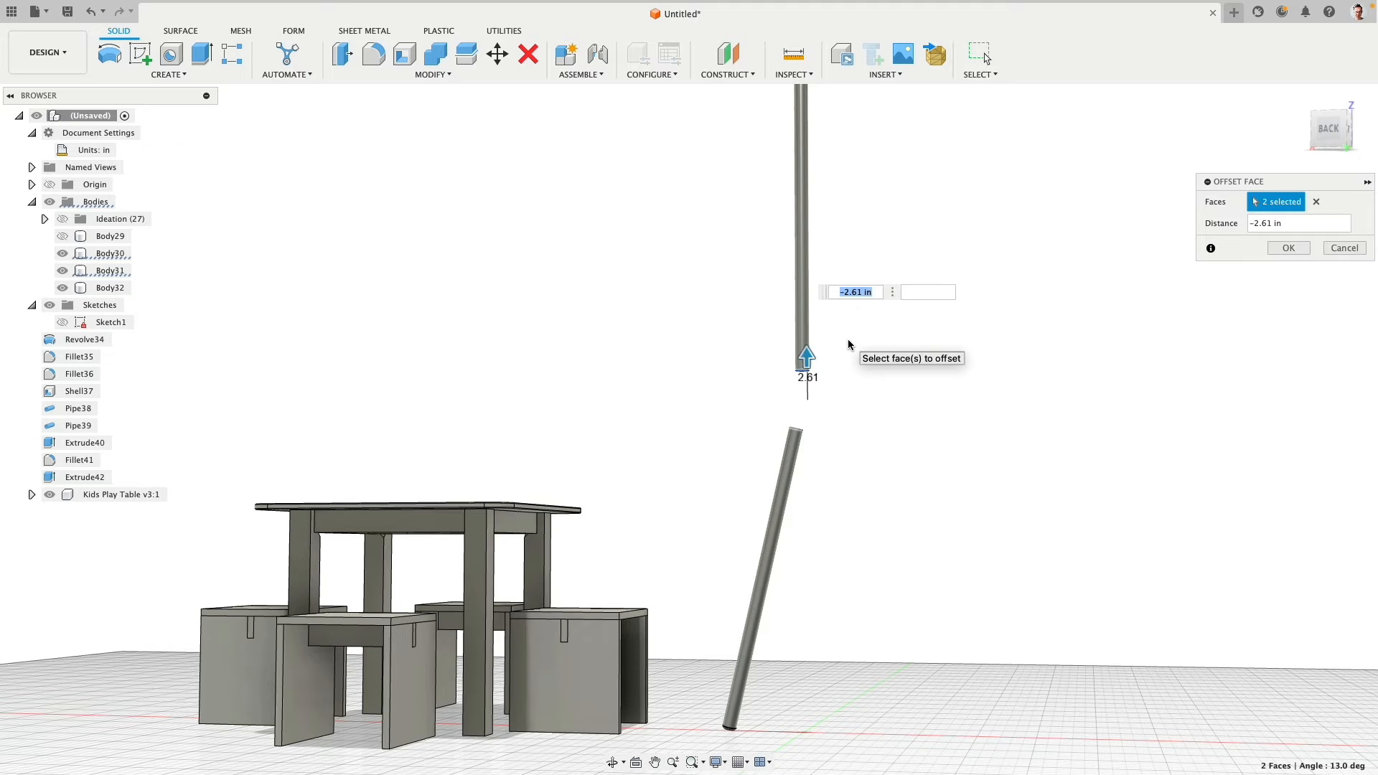
{"action": "type", "text": "-3"}
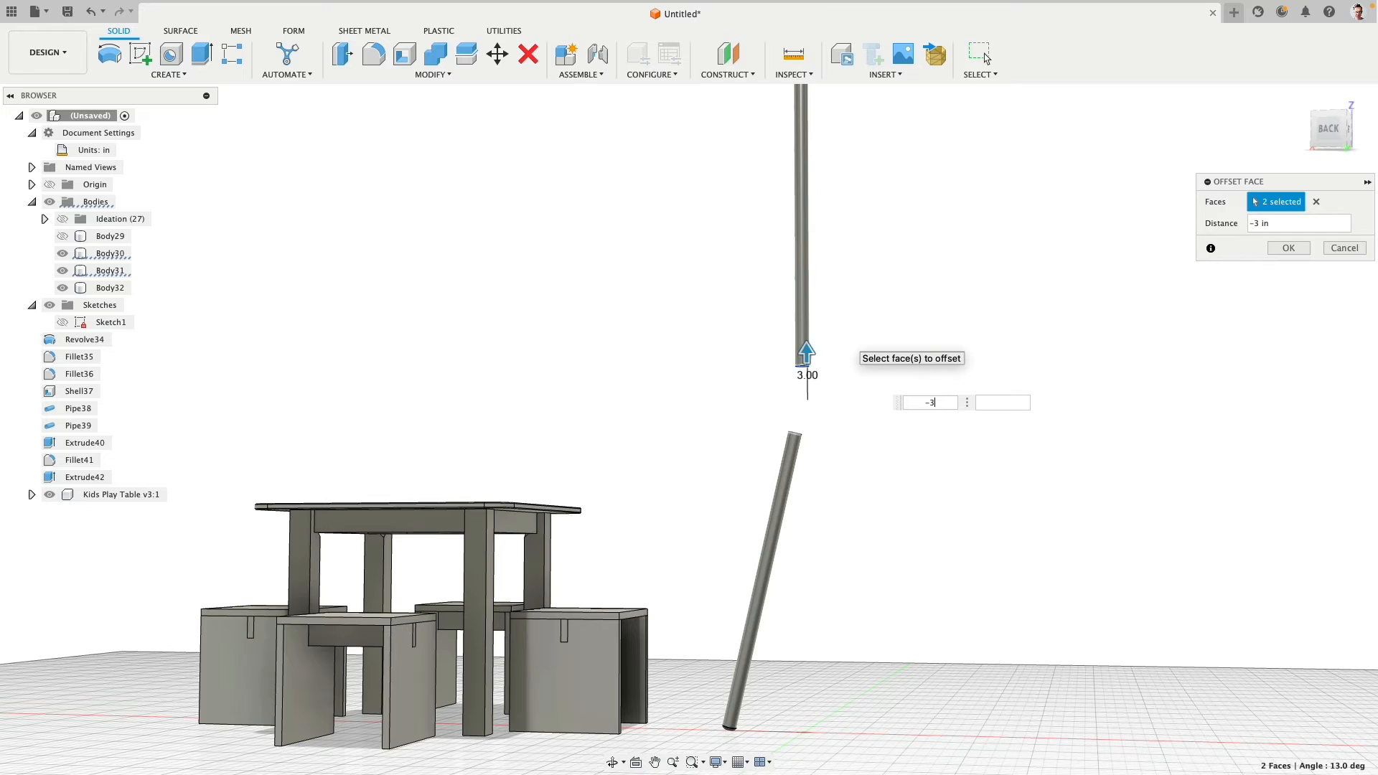
{"action": "scroll", "coordinate": [990, 277], "scroll_direction": "down", "scroll_amount": 3}
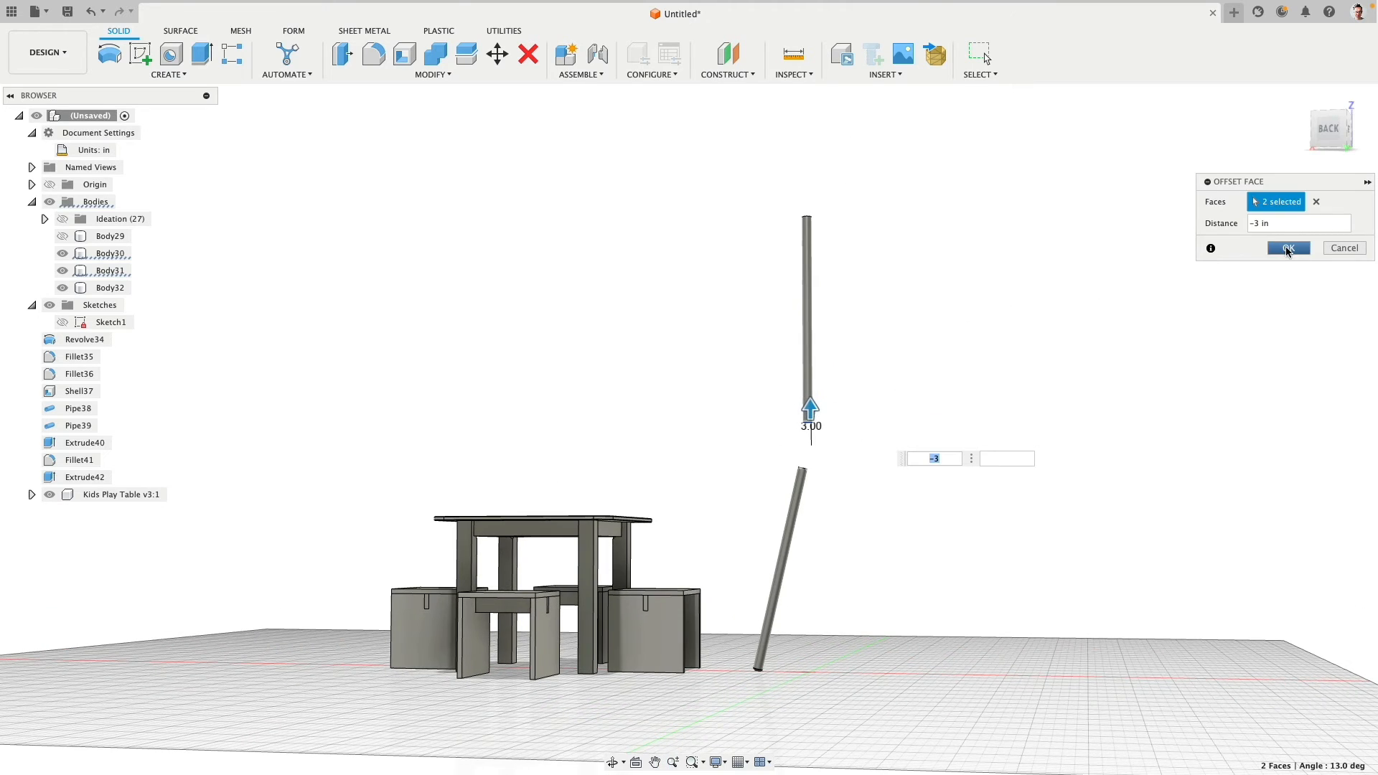
{"action": "left_click", "coordinate": [1288, 248]}
- Extrude the leg pipe's upper end face 3 in as a new body
{"action": "scroll", "coordinate": [870, 442], "scroll_direction": "up", "scroll_amount": 6}
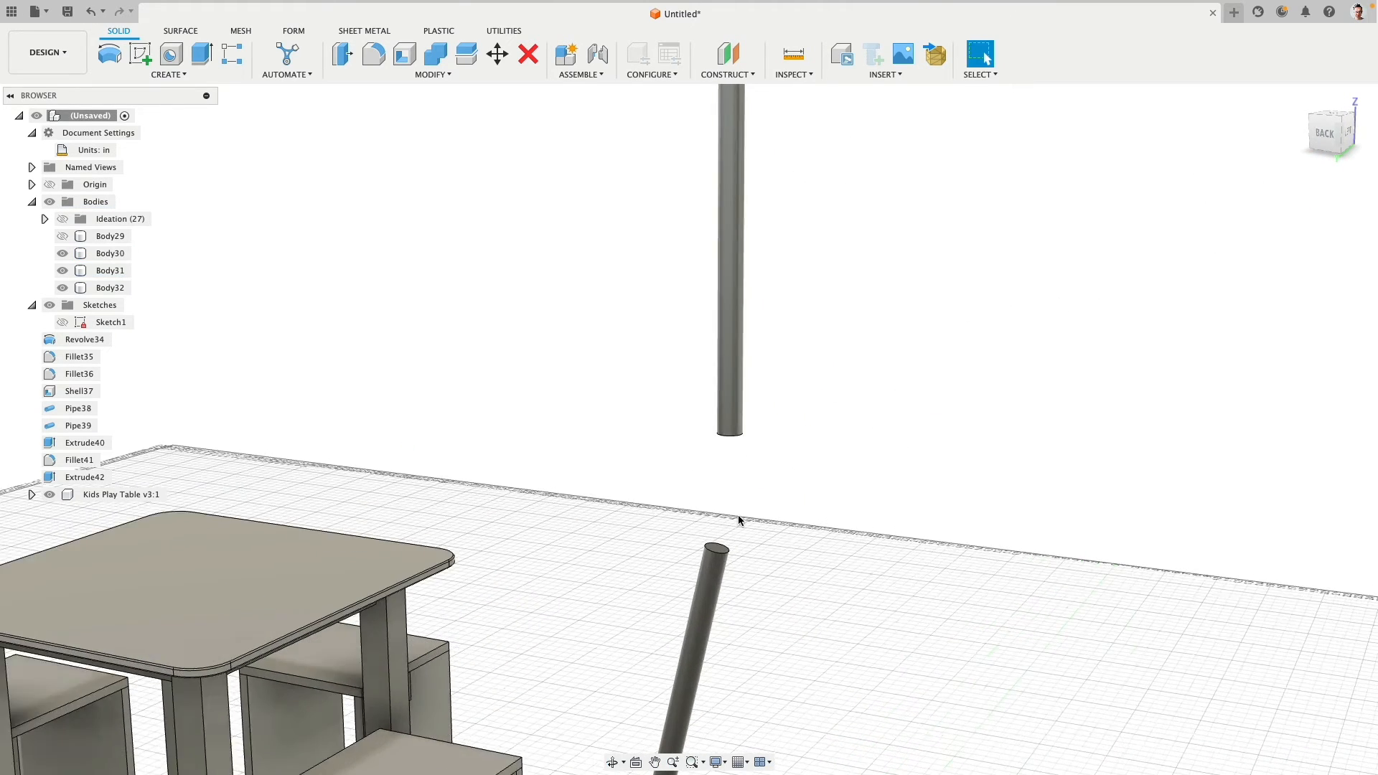
{"action": "scroll", "coordinate": [739, 519], "scroll_direction": "up", "scroll_amount": 3}
{"action": "left_click", "coordinate": [707, 567]}
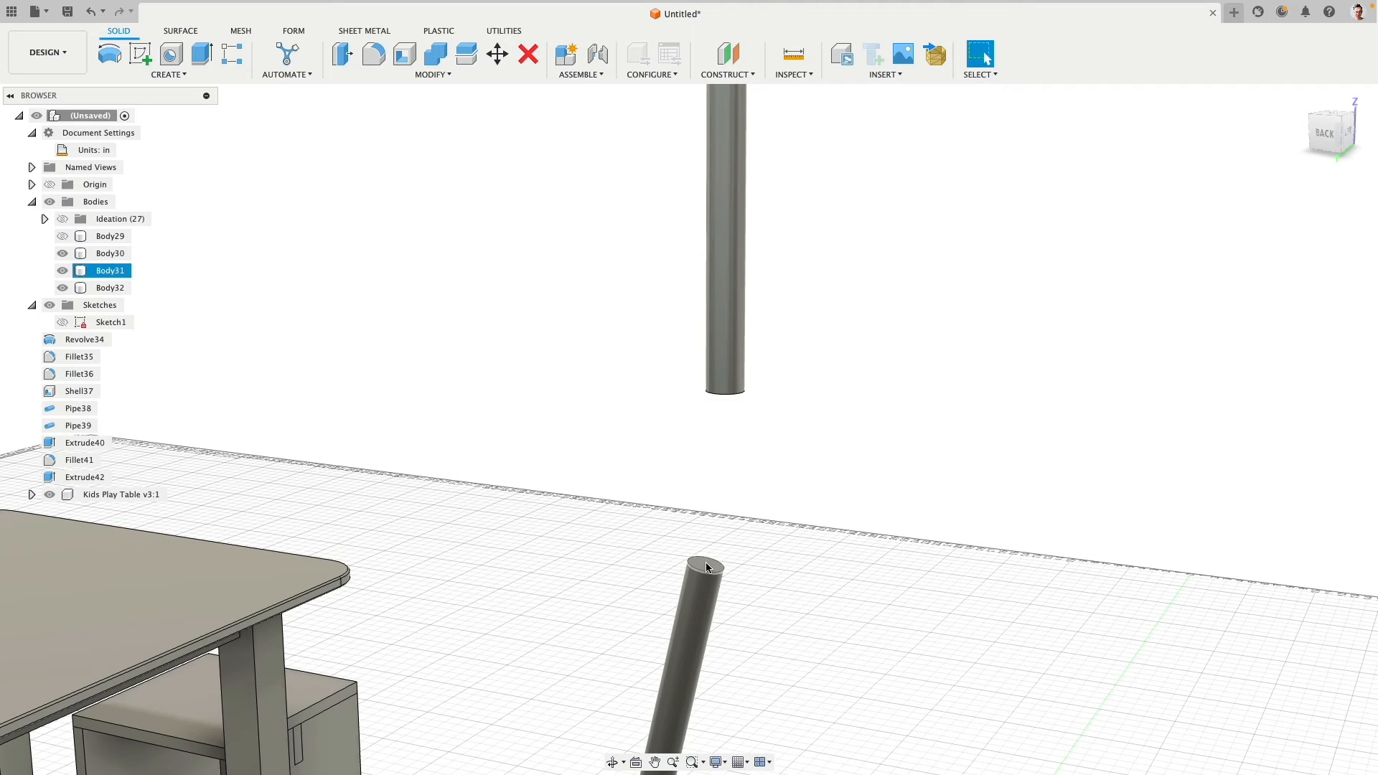
{"action": "left_click", "coordinate": [705, 563]}
{"action": "left_click", "coordinate": [201, 53]}
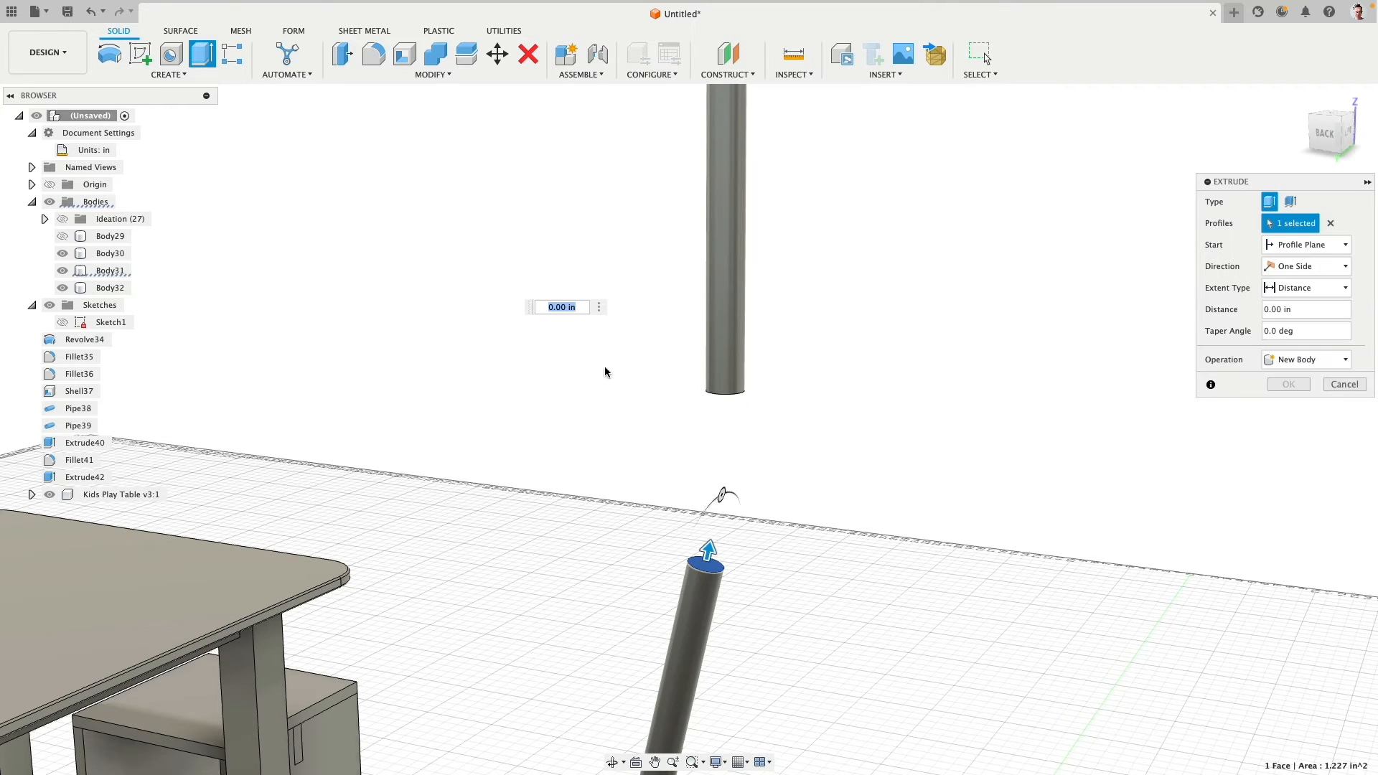
{"action": "type", "text": "3"}
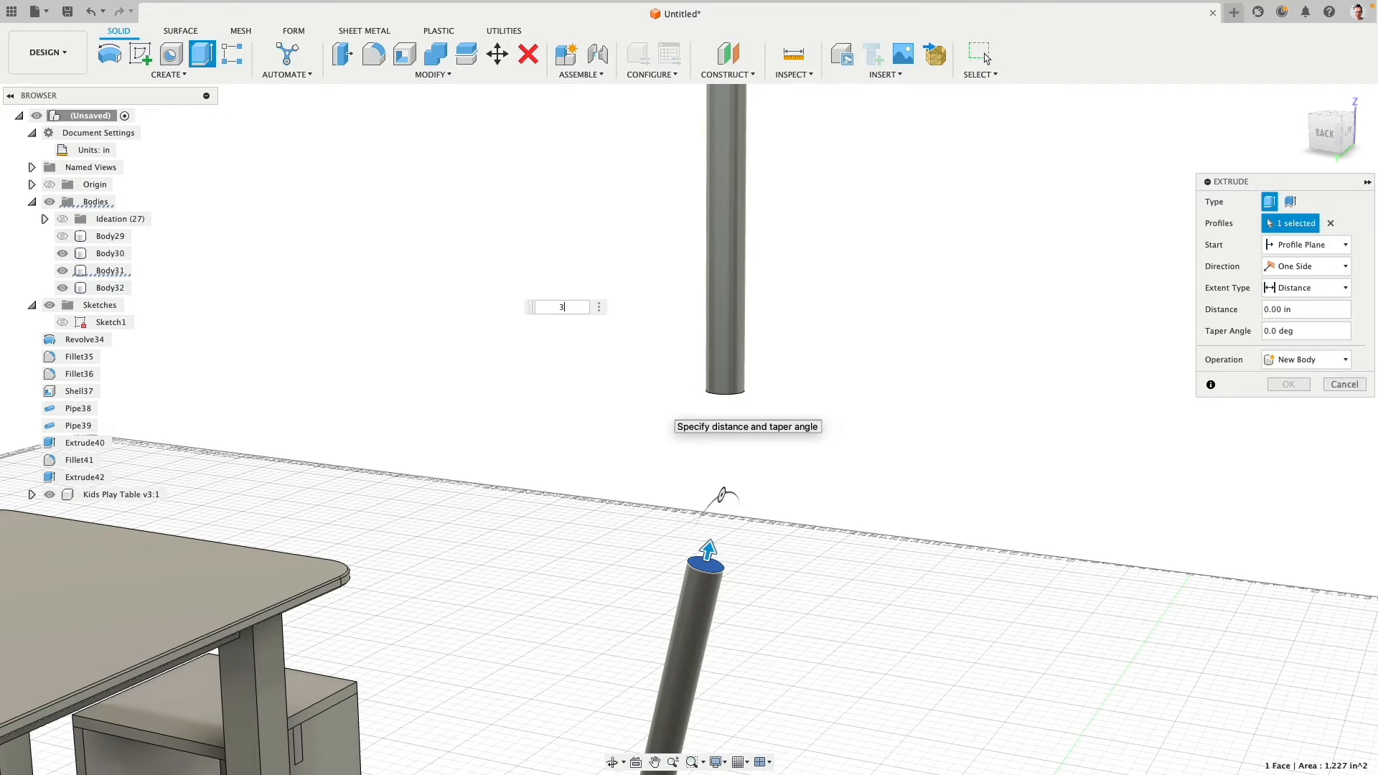
{"action": "left_click", "coordinate": [1298, 359]}
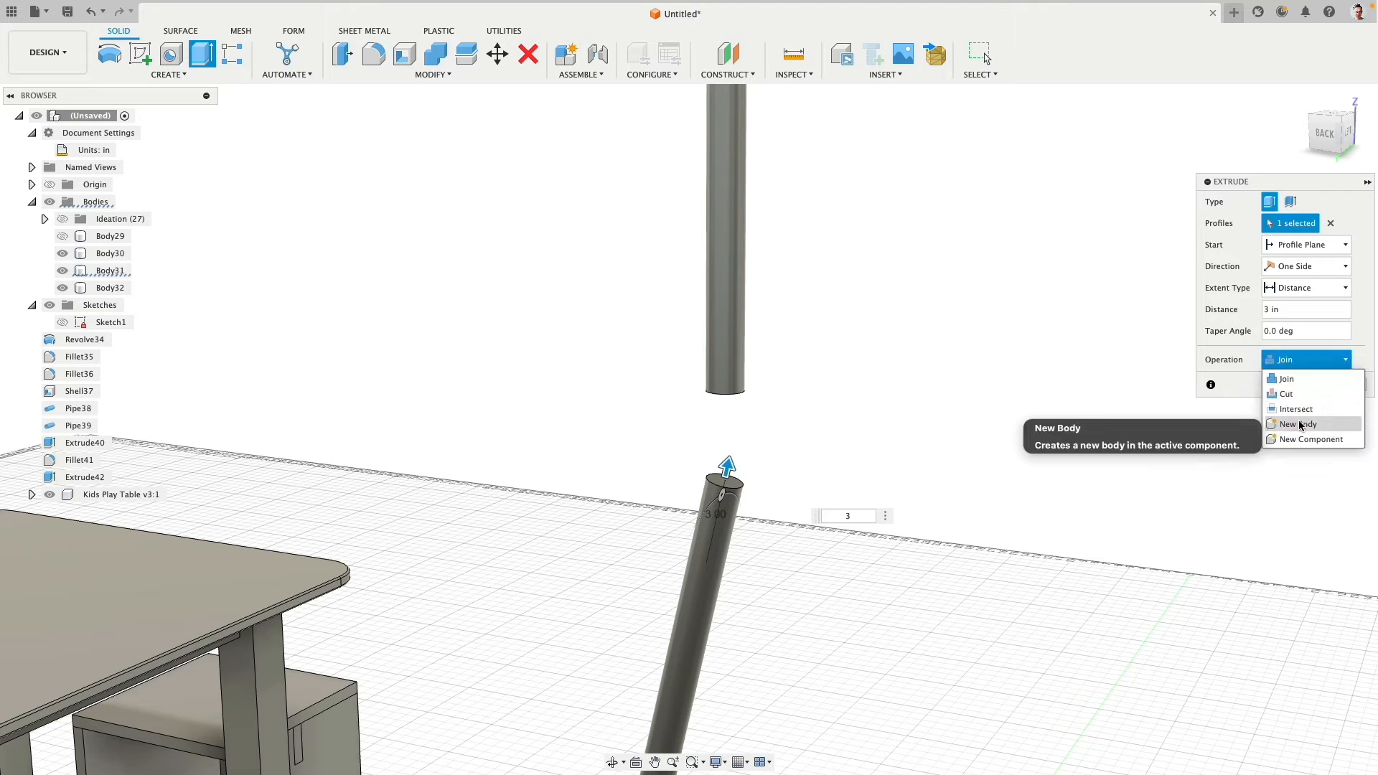
{"action": "left_click", "coordinate": [1292, 420]}
{"action": "left_click", "coordinate": [1288, 384]}
- Extrude the vertical pole's lower end face 3 in as a new body
{"action": "middle_click_drag", "start_coordinate": [778, 443], "coordinate": [787, 387], "text": "shift"}
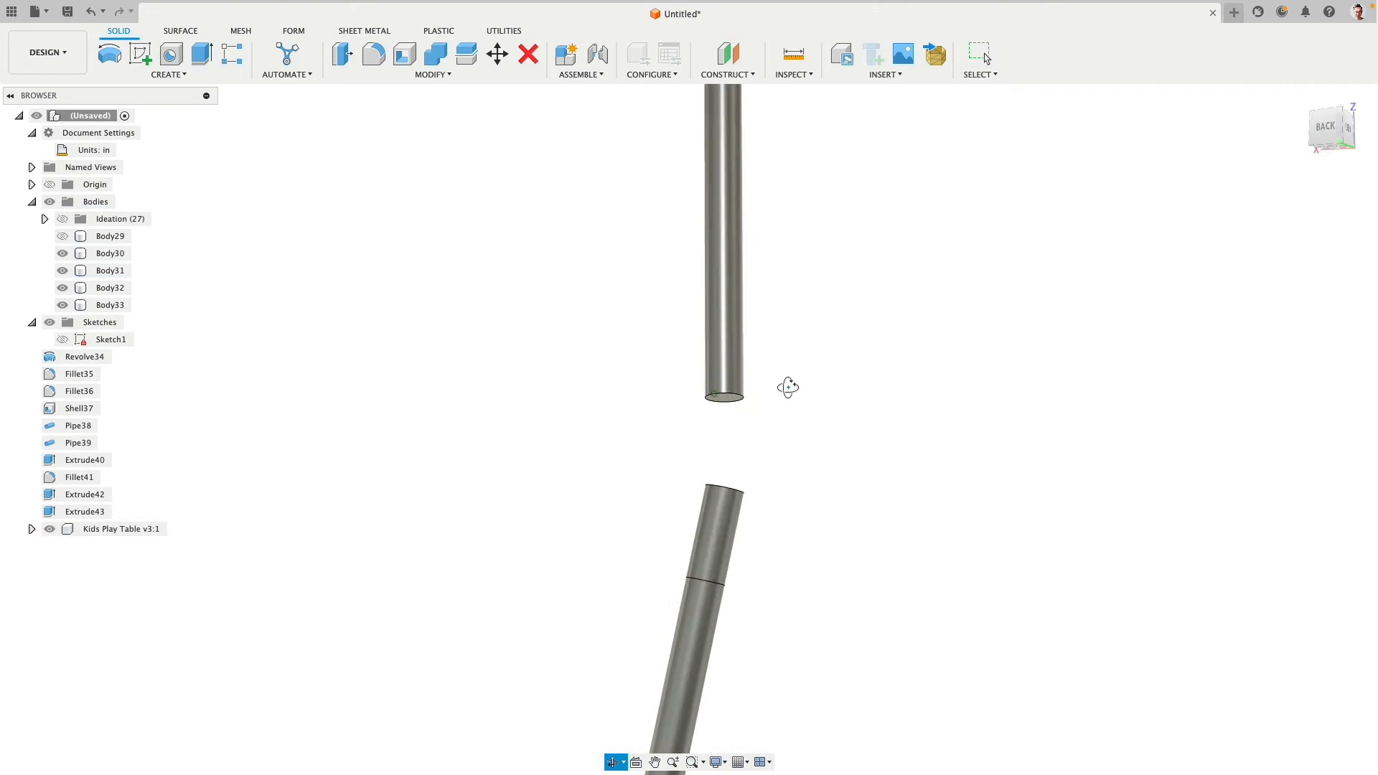
{"action": "right_click", "coordinate": [789, 388]}
{"action": "left_click", "coordinate": [801, 342]}
{"action": "left_click", "coordinate": [724, 402]}
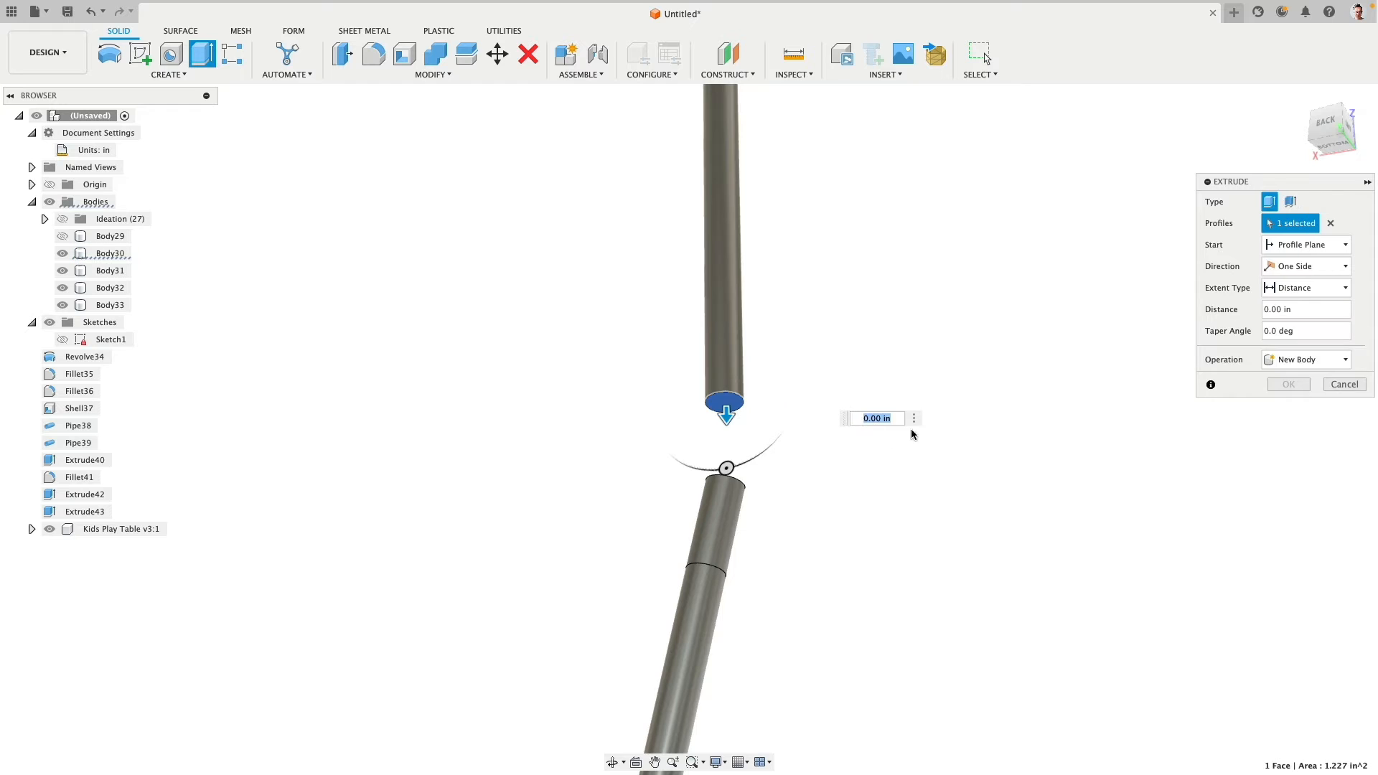
{"action": "type", "text": "3"}
{"action": "key", "text": "Return"}
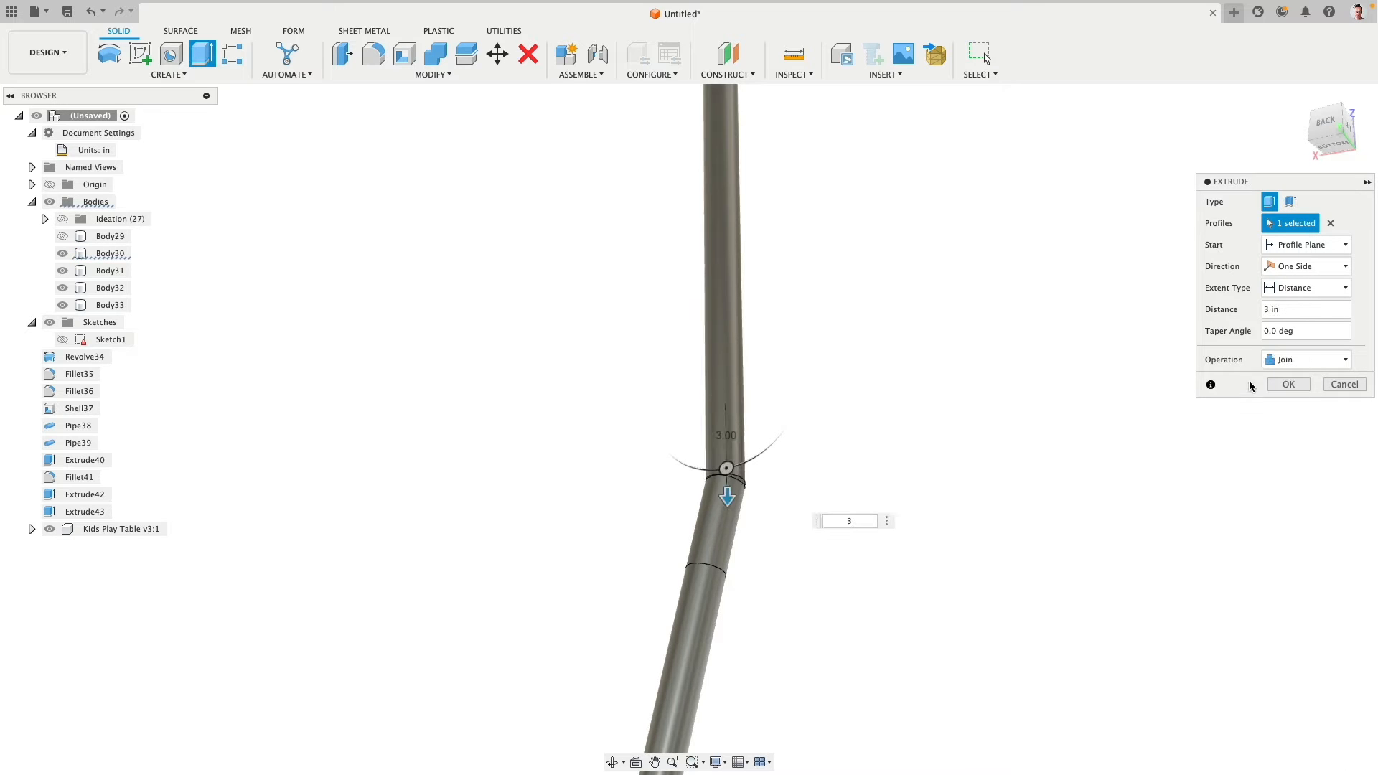
{"action": "left_click", "coordinate": [1285, 360]}
{"action": "left_click", "coordinate": [1285, 425]}
{"action": "left_click", "coordinate": [1292, 385]}
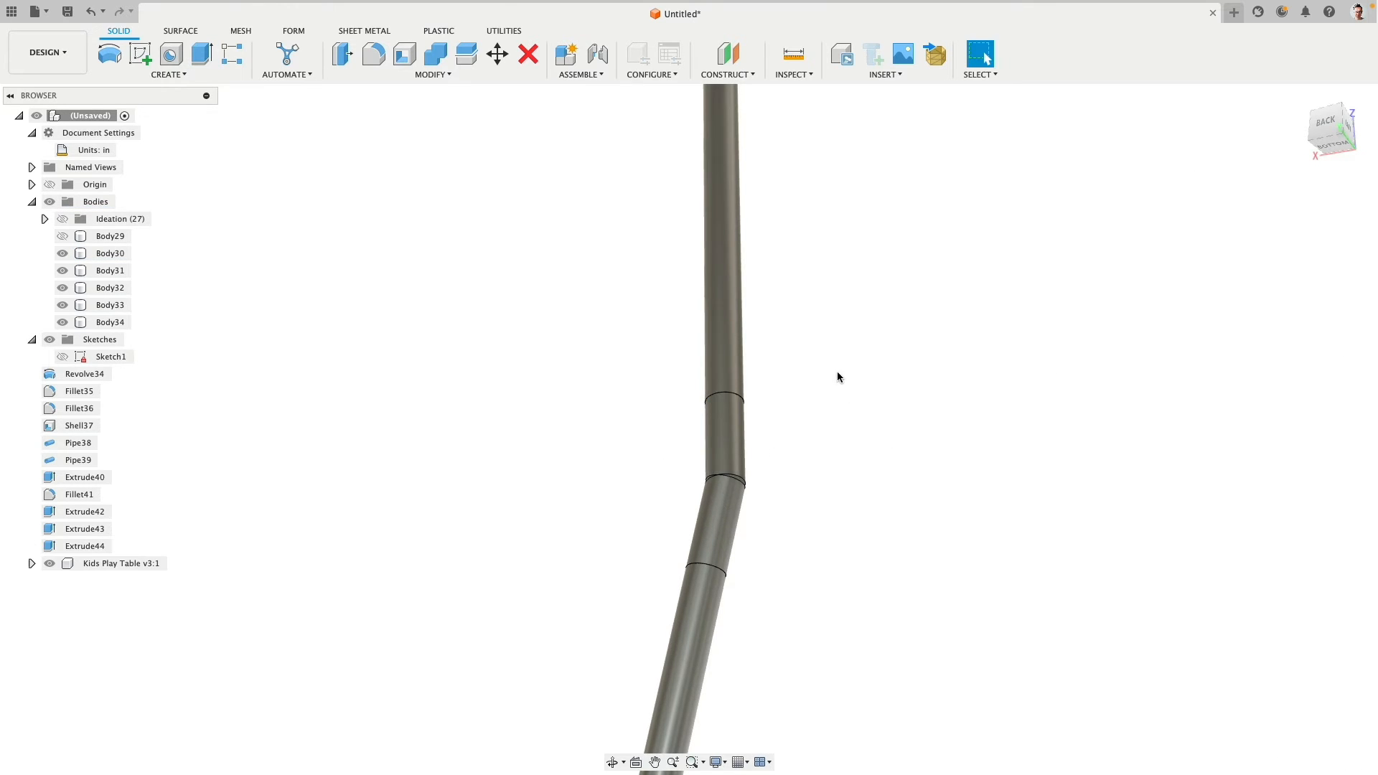
- Circular-pattern the angled 3 in connector segment around the vertical pole's axis for a total of three segments
{"action": "middle_click_drag", "start_coordinate": [837, 375], "coordinate": [830, 419], "text": "shift"}
{"action": "double_click", "coordinate": [712, 520]}
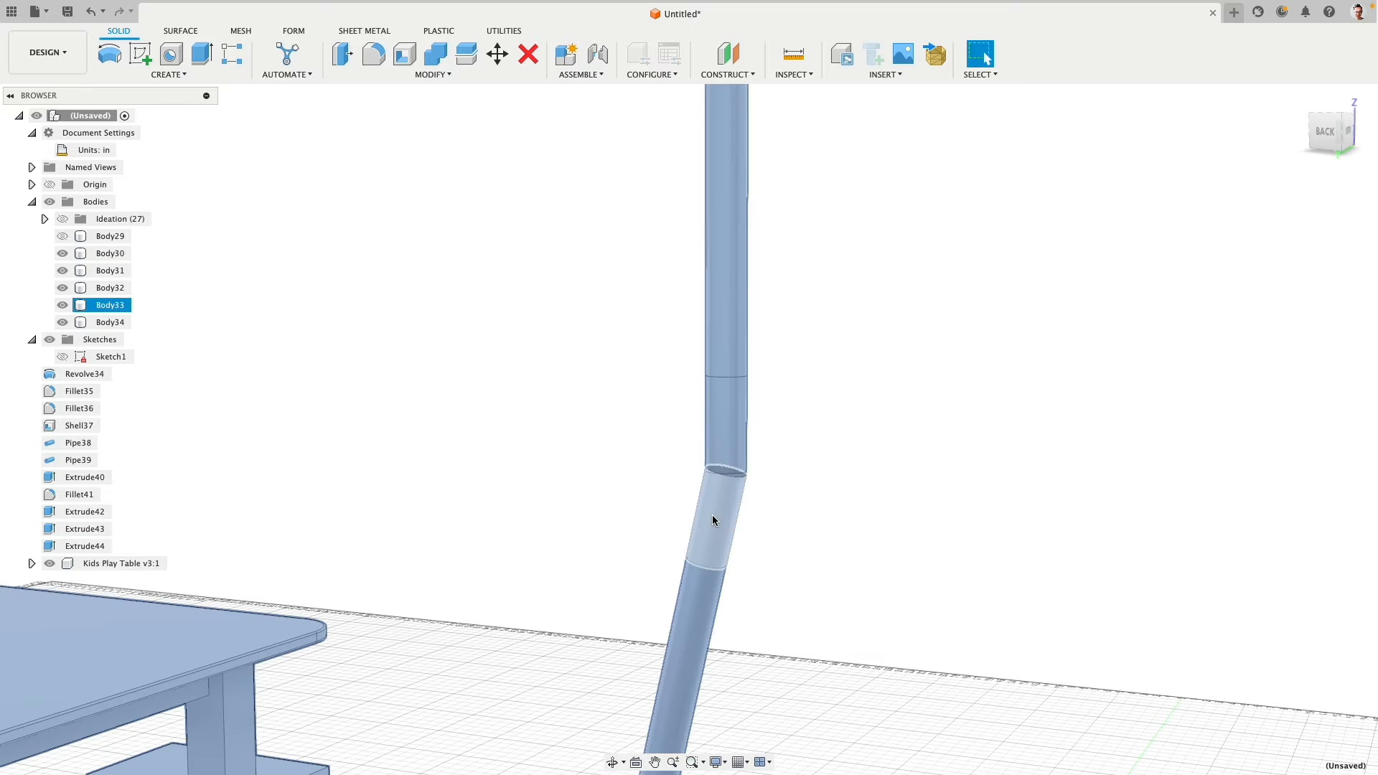
{"action": "left_click", "coordinate": [609, 486]}
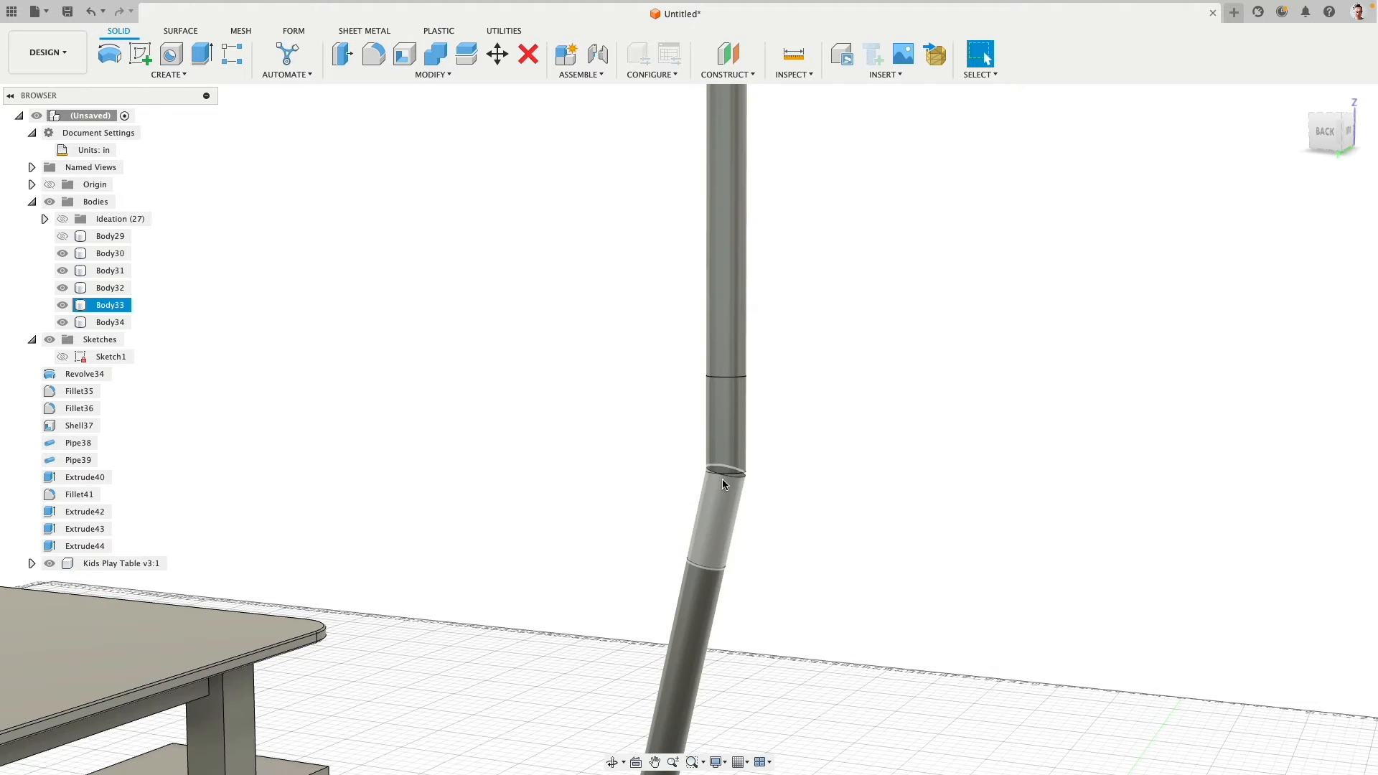
{"action": "left_click", "coordinate": [168, 75]}
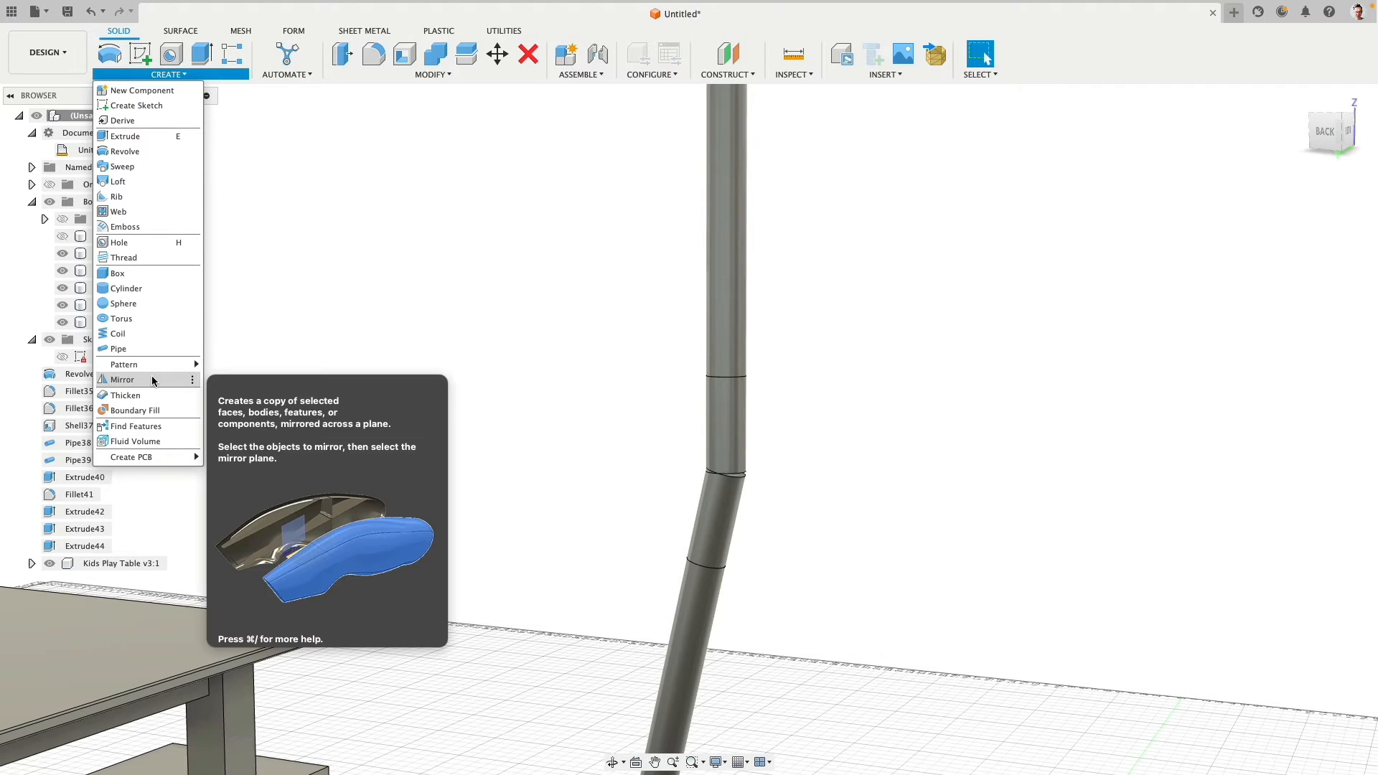
{"action": "left_click", "coordinate": [244, 379]}
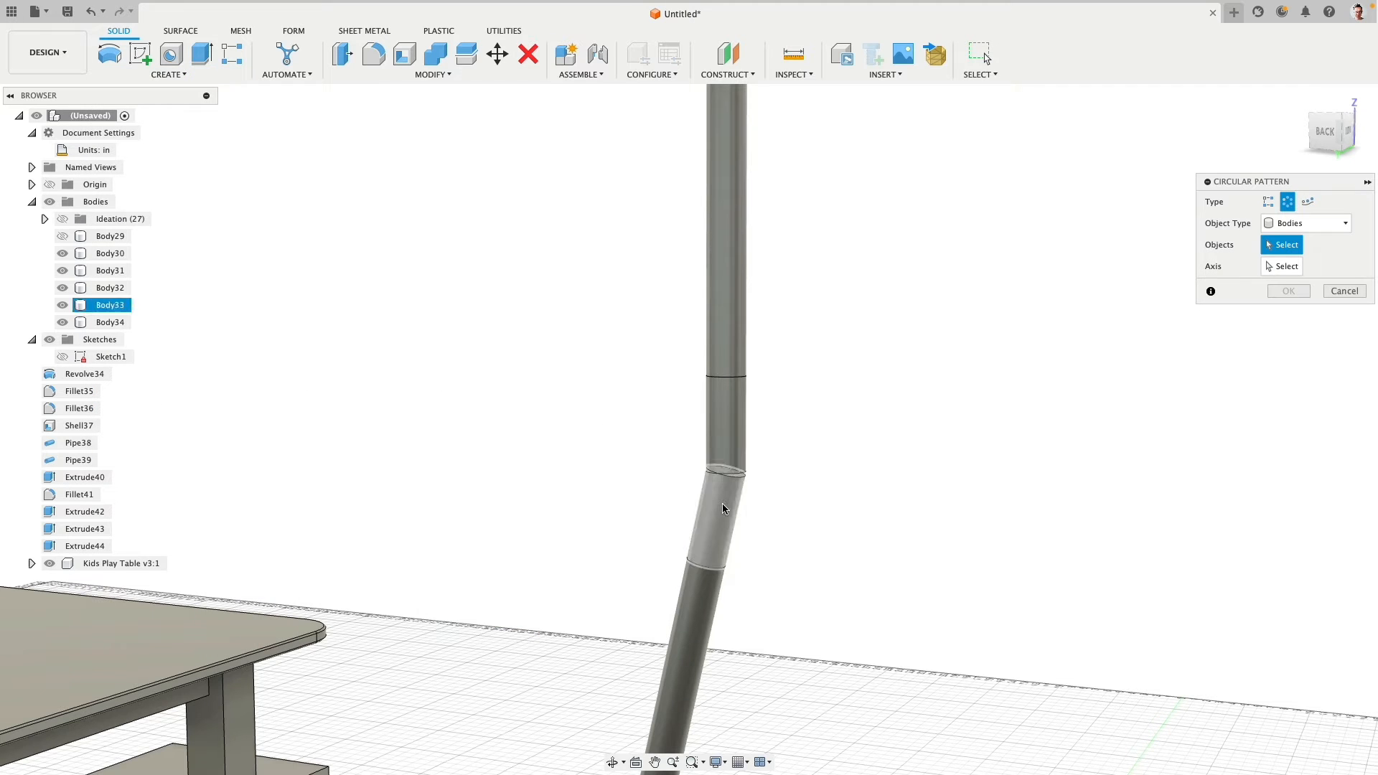
{"action": "left_click", "coordinate": [700, 508]}
{"action": "left_click", "coordinate": [1279, 268]}
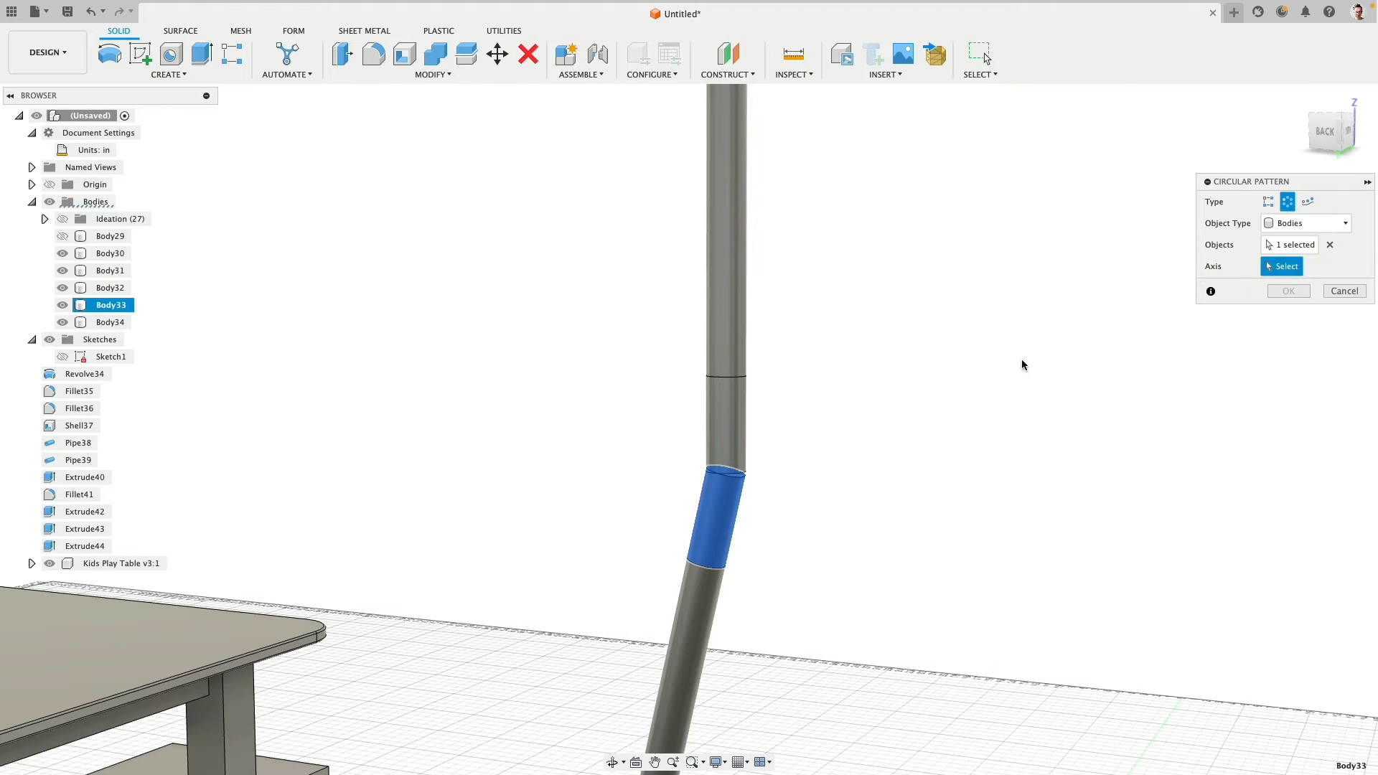
{"action": "left_click", "coordinate": [723, 438]}
{"action": "left_click", "coordinate": [1279, 359]}
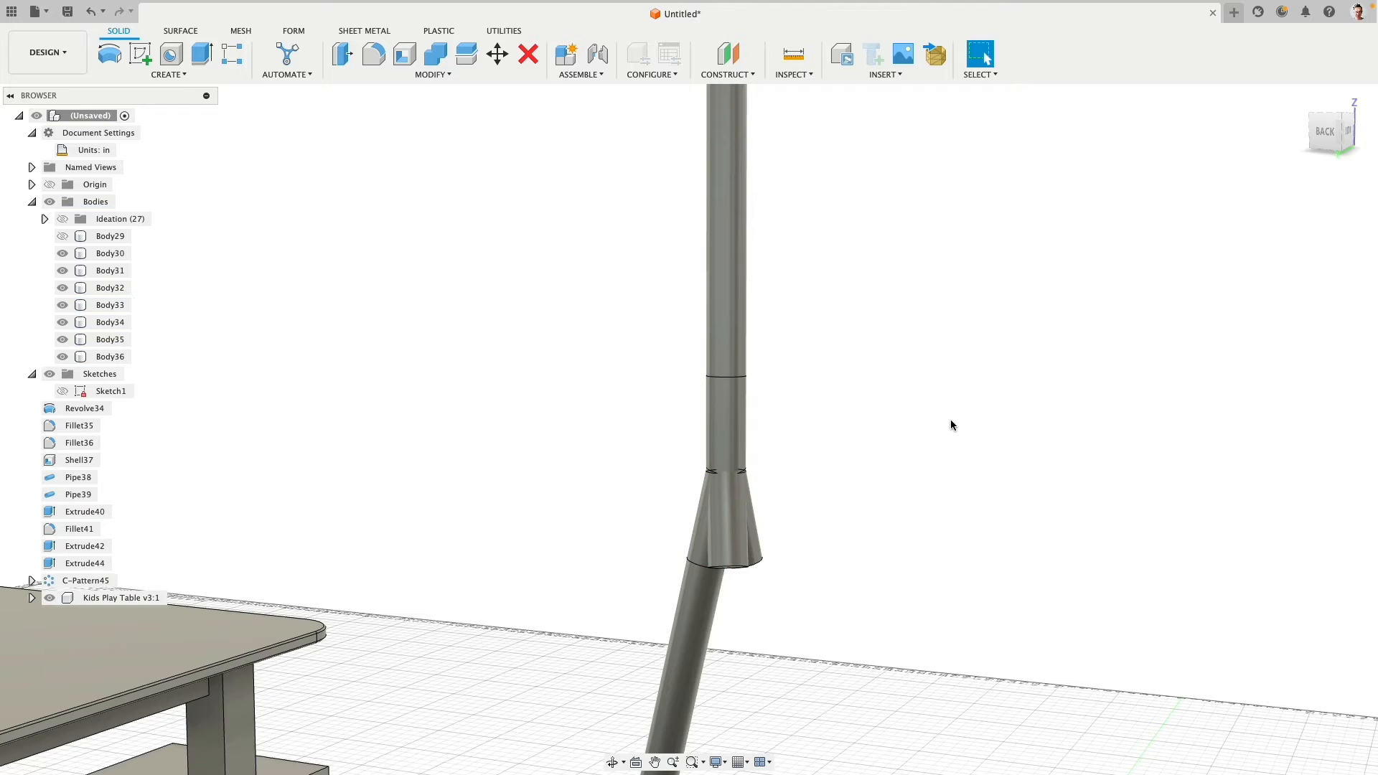
- Join the vertical connector segment and the three angled segments into one body with Combine, without keeping the tools
{"action": "middle_click_drag", "start_coordinate": [647, 373], "coordinate": [680, 370], "text": "shift"}
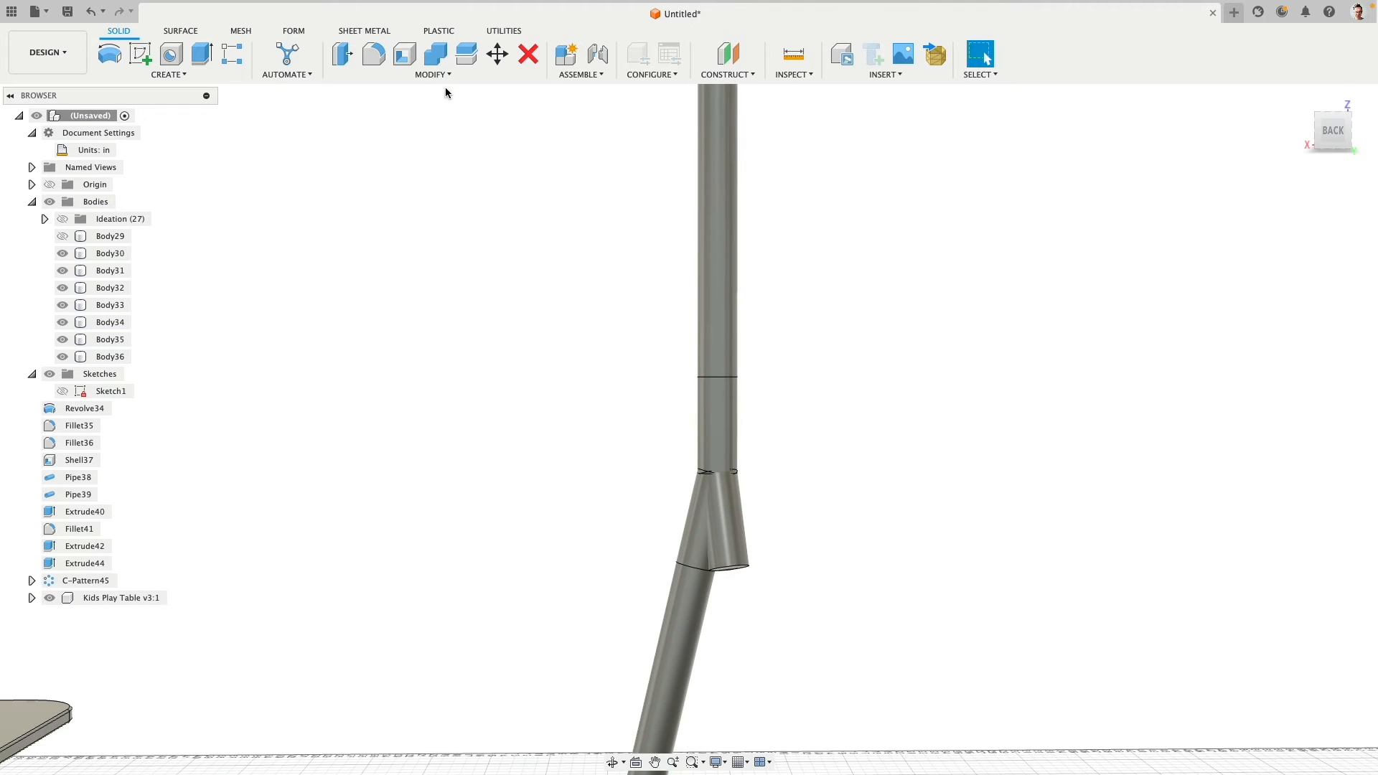
{"action": "scroll", "coordinate": [621, 488], "scroll_direction": "up", "scroll_amount": 5}
{"action": "scroll", "coordinate": [668, 482], "scroll_direction": "down", "scroll_amount": 3}
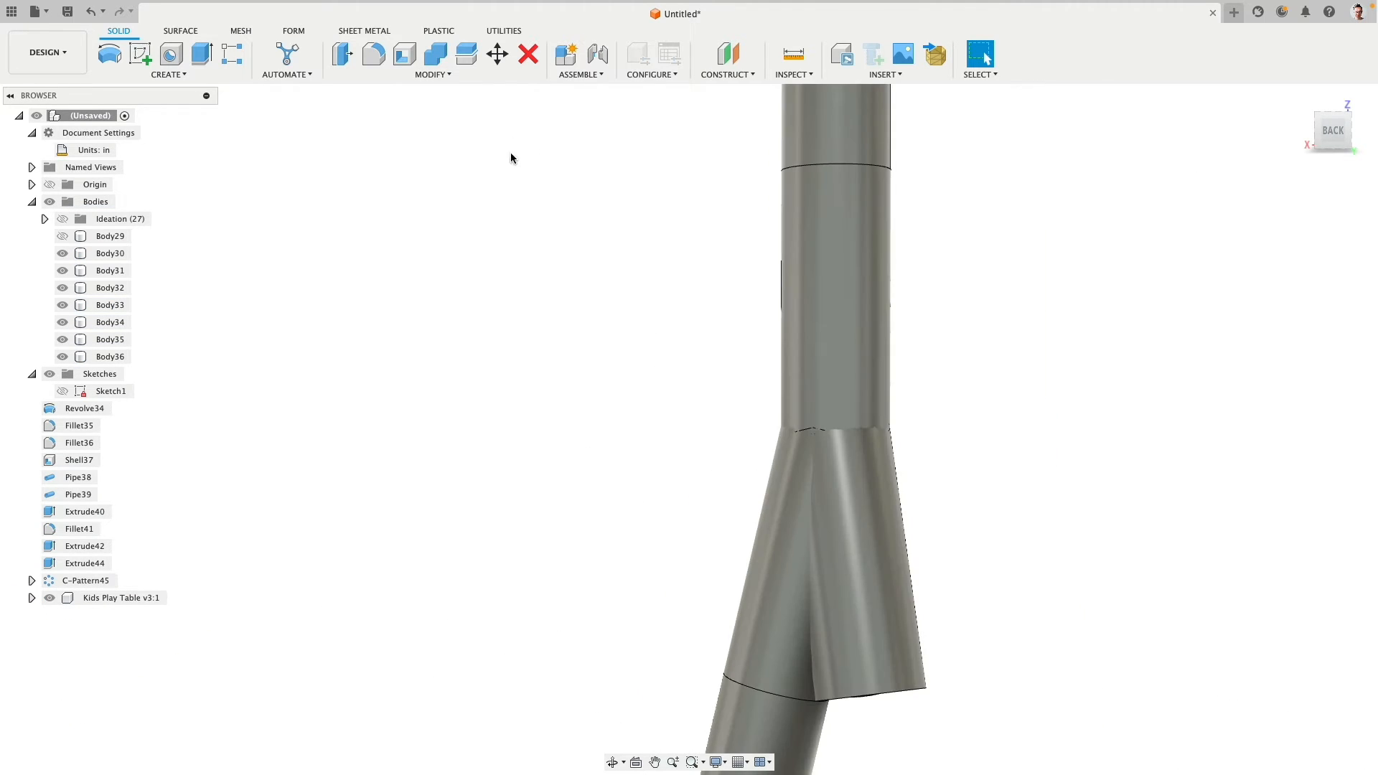
{"action": "left_click", "coordinate": [436, 54]}
{"action": "left_click", "coordinate": [816, 389]}
{"action": "left_click", "coordinate": [840, 510]}
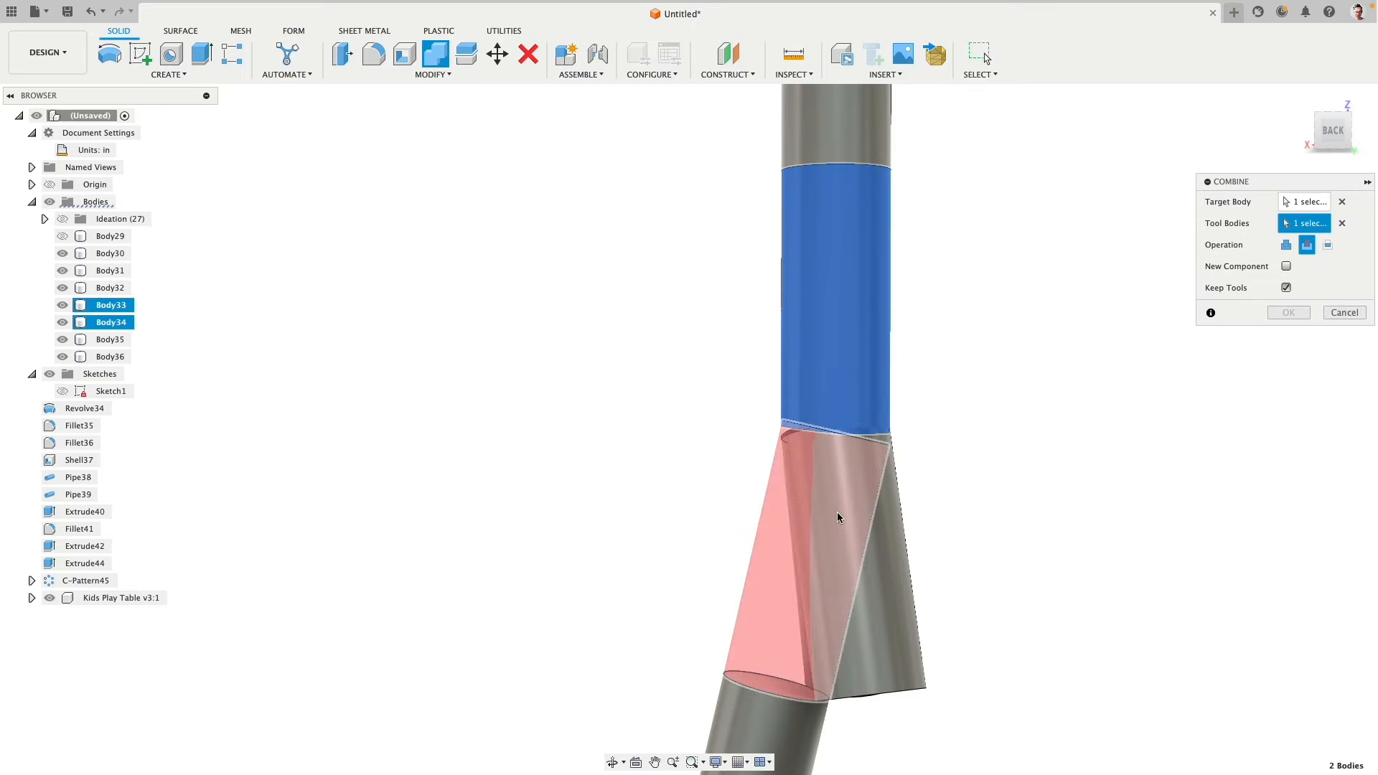
{"action": "left_click", "coordinate": [898, 538]}
{"action": "scroll", "coordinate": [933, 531], "scroll_direction": "down", "scroll_amount": 5}
{"action": "middle_click_drag", "start_coordinate": [969, 523], "coordinate": [954, 563], "text": "shift"}
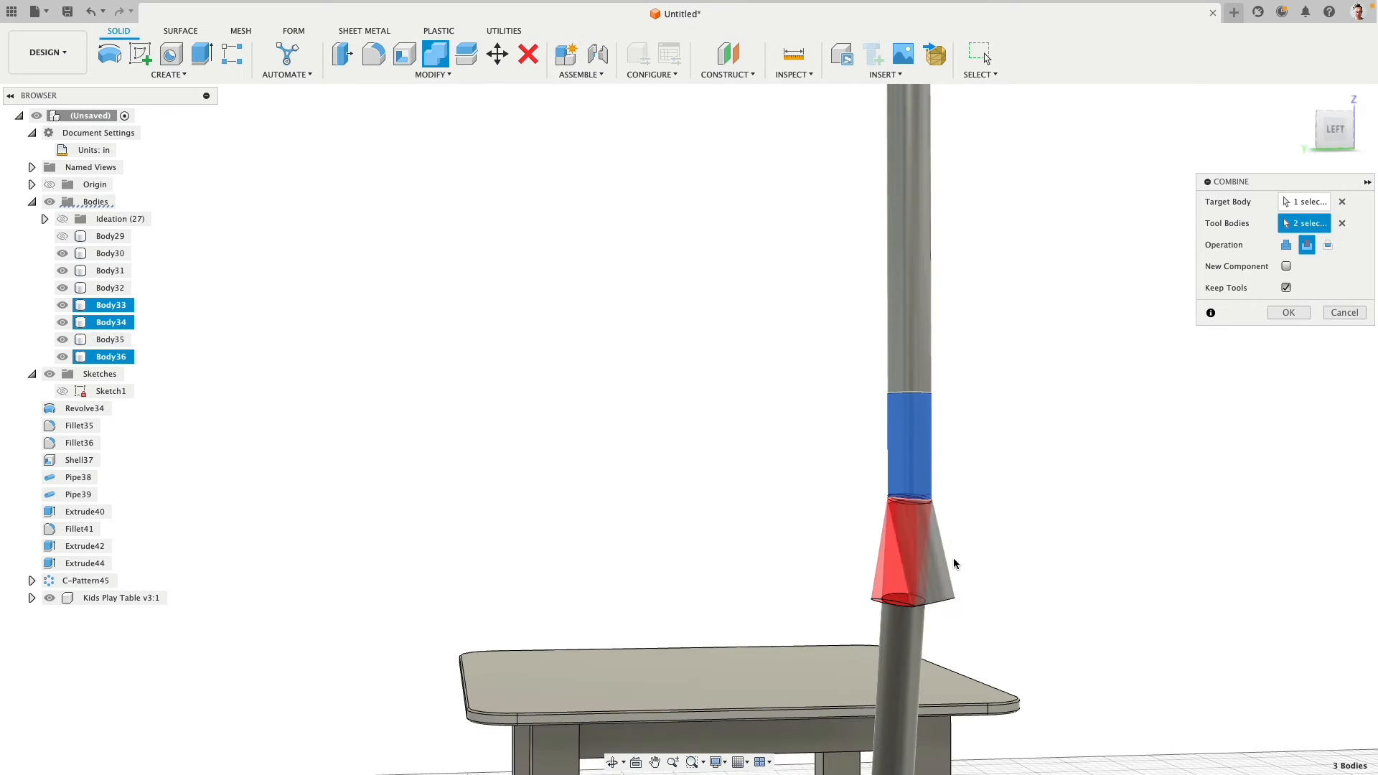
{"action": "left_click", "coordinate": [954, 563]}
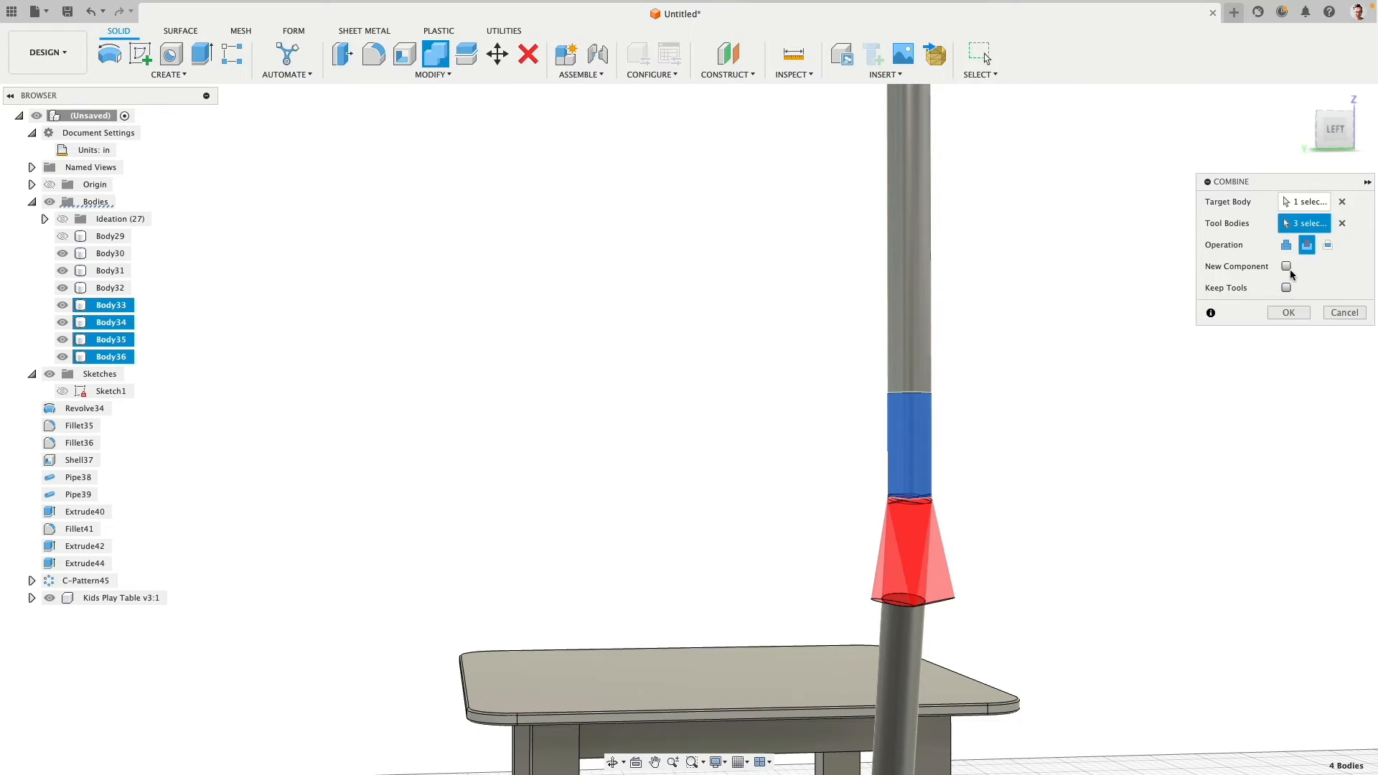
{"action": "left_click", "coordinate": [1286, 245]}
{"action": "left_click", "coordinate": [1289, 313]}
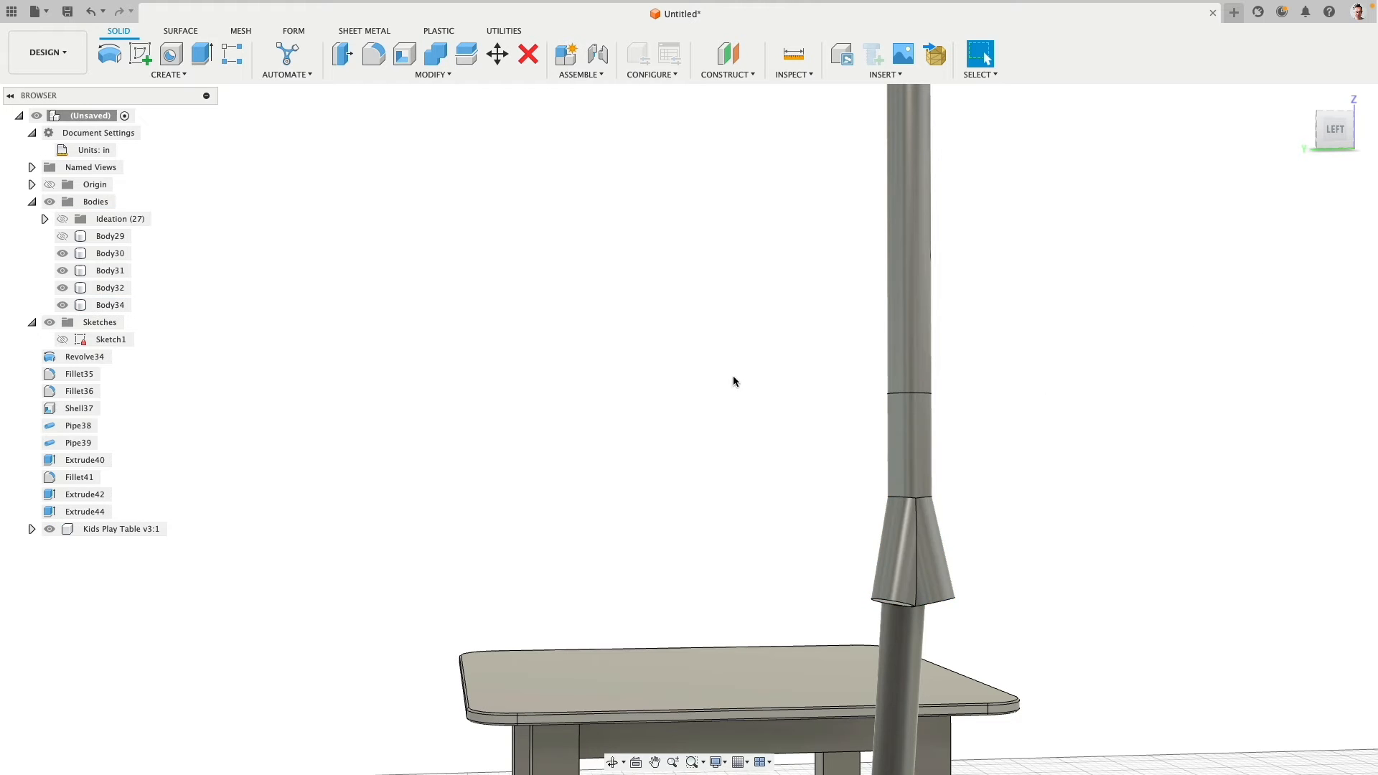
{"action": "middle_click_drag", "start_coordinate": [733, 382], "coordinate": [736, 311], "text": "shift"}
{"action": "left_click", "coordinate": [955, 574]}
{"action": "left_click", "coordinate": [979, 604]}
{"action": "scroll", "coordinate": [981, 606], "scroll_direction": "up", "scroll_amount": 10}
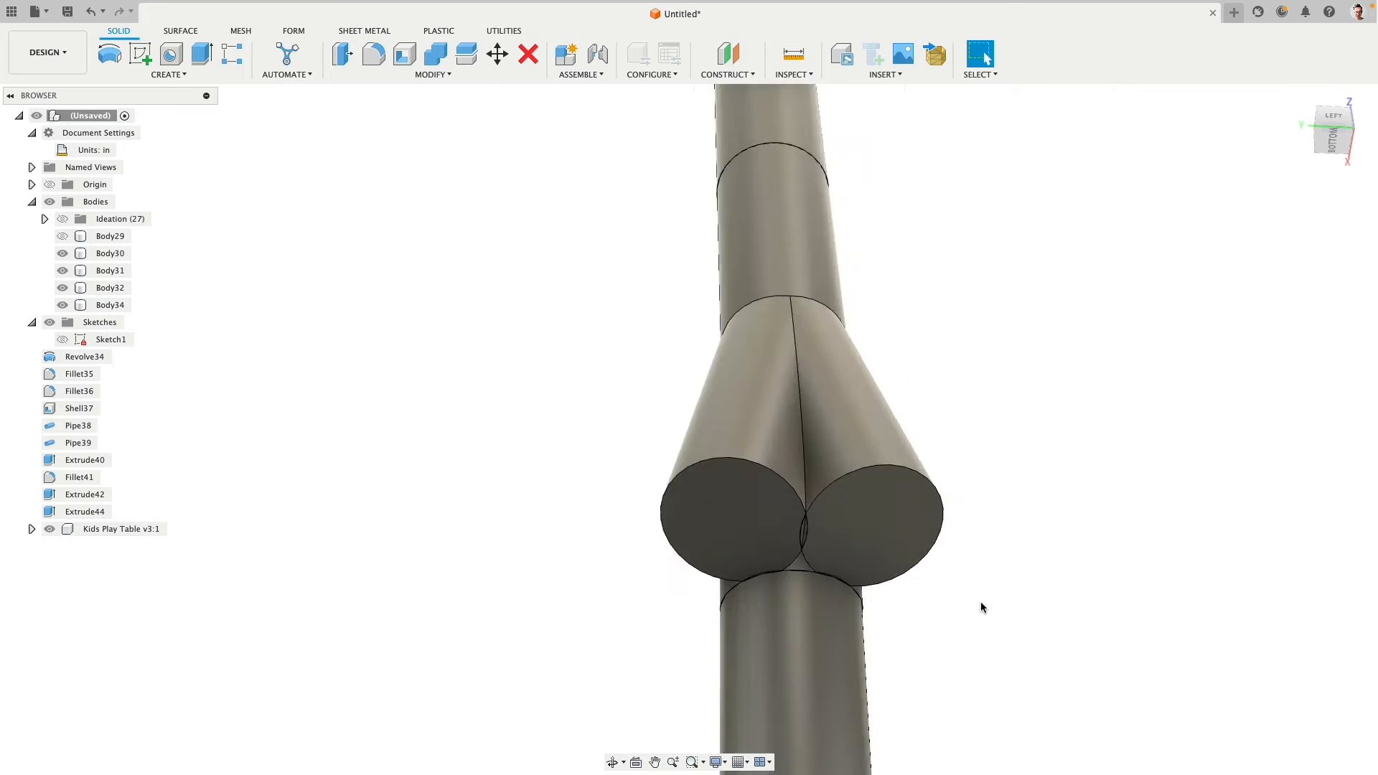
- Delete the combined connector body between the vertical pole and the angled leg
{"action": "scroll", "coordinate": [980, 606], "scroll_direction": "down", "scroll_amount": 5}
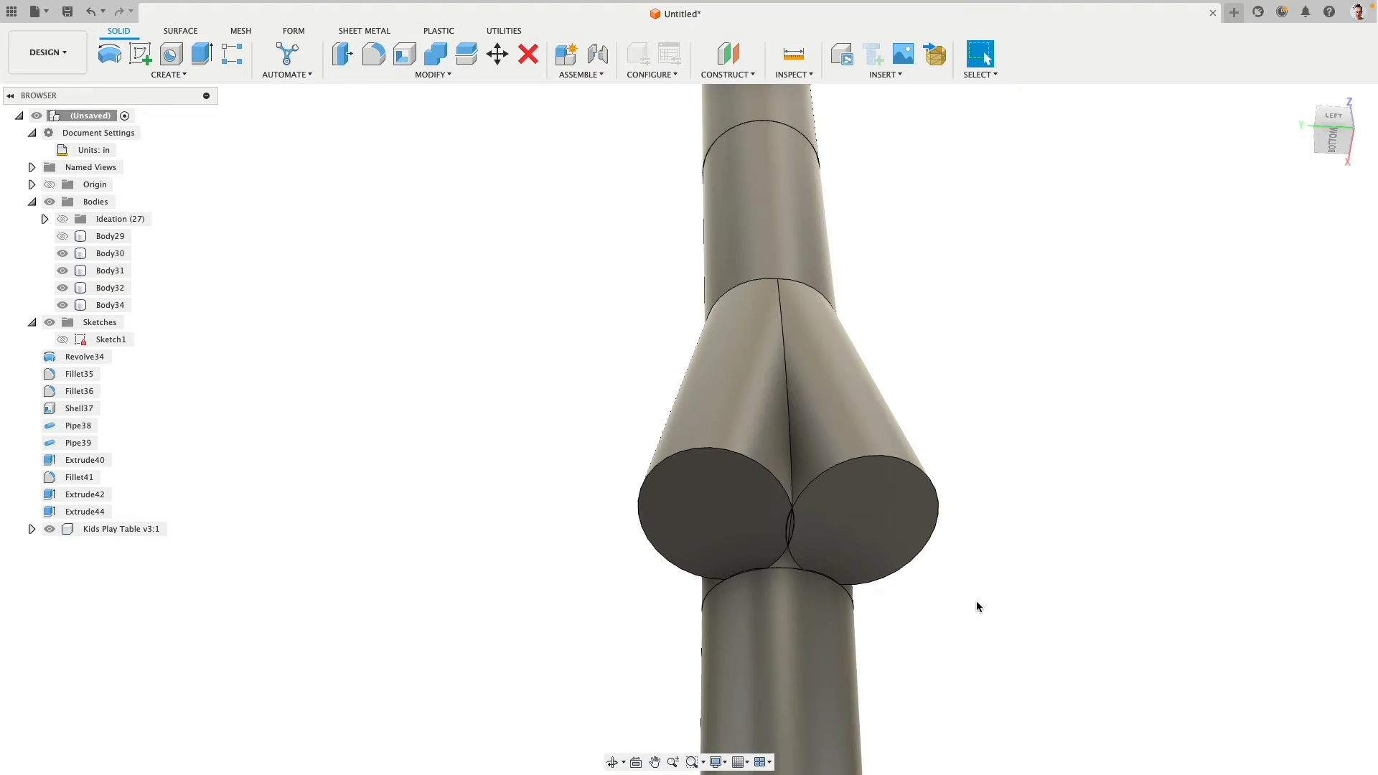
{"action": "left_click", "coordinate": [795, 522]}
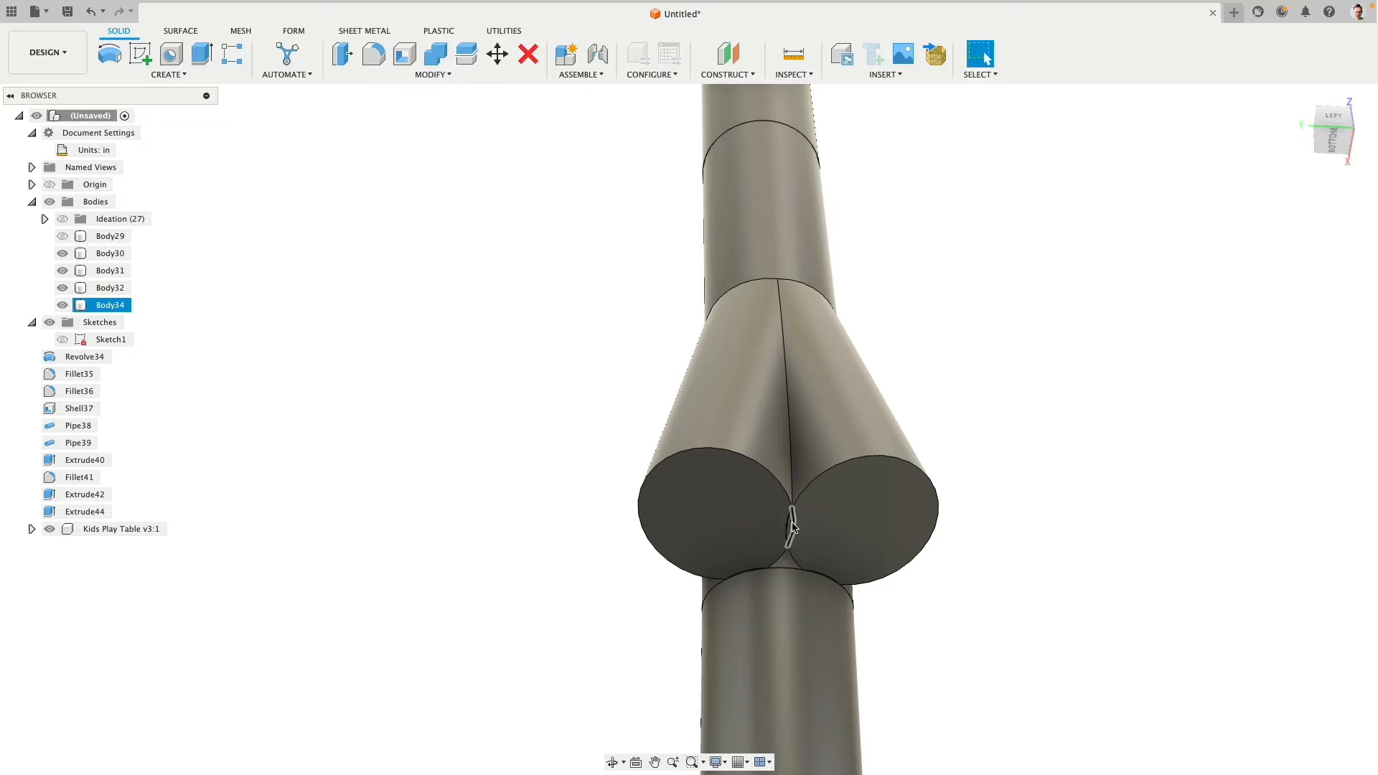
{"action": "scroll", "coordinate": [793, 527], "scroll_direction": "down", "scroll_amount": 5}
{"action": "middle_click_drag", "start_coordinate": [753, 513], "coordinate": [707, 515], "text": "shift"}
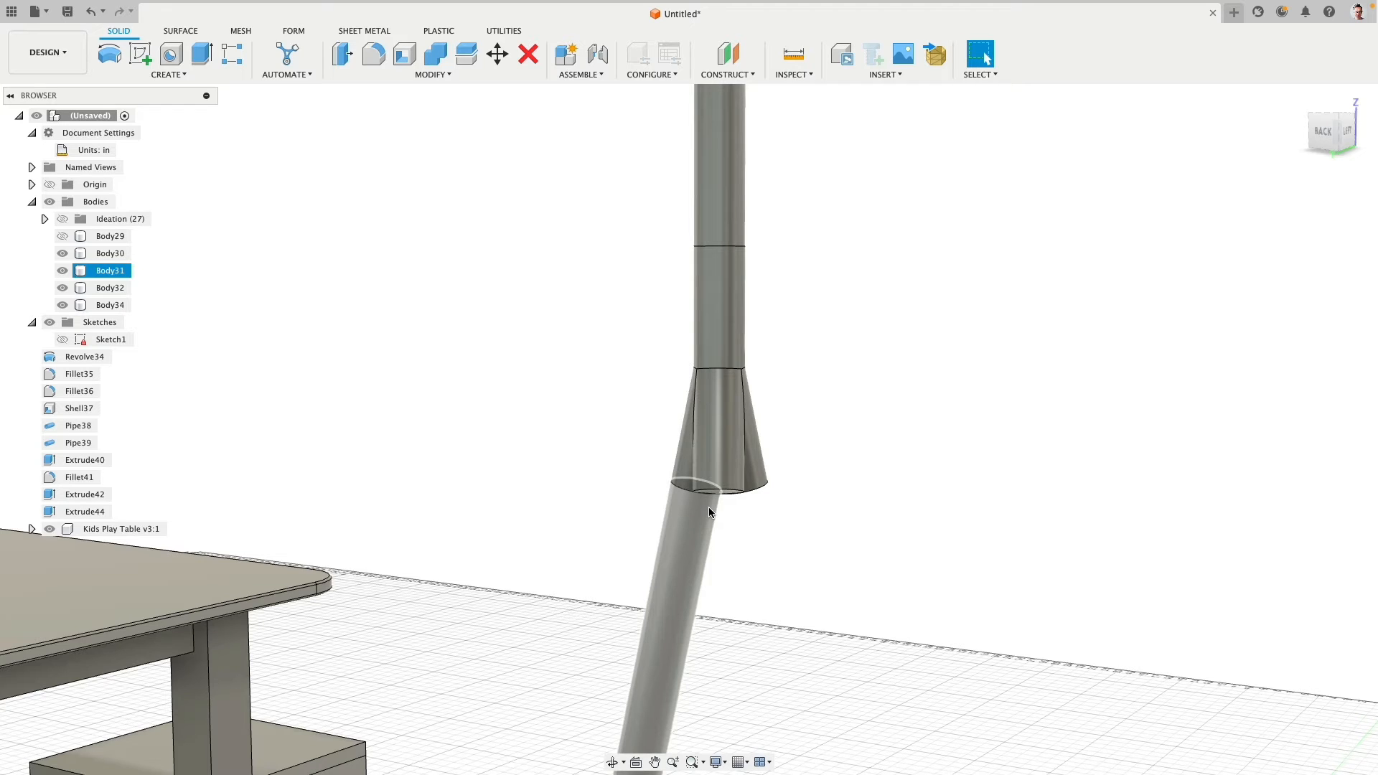
{"action": "left_click", "coordinate": [714, 430]}
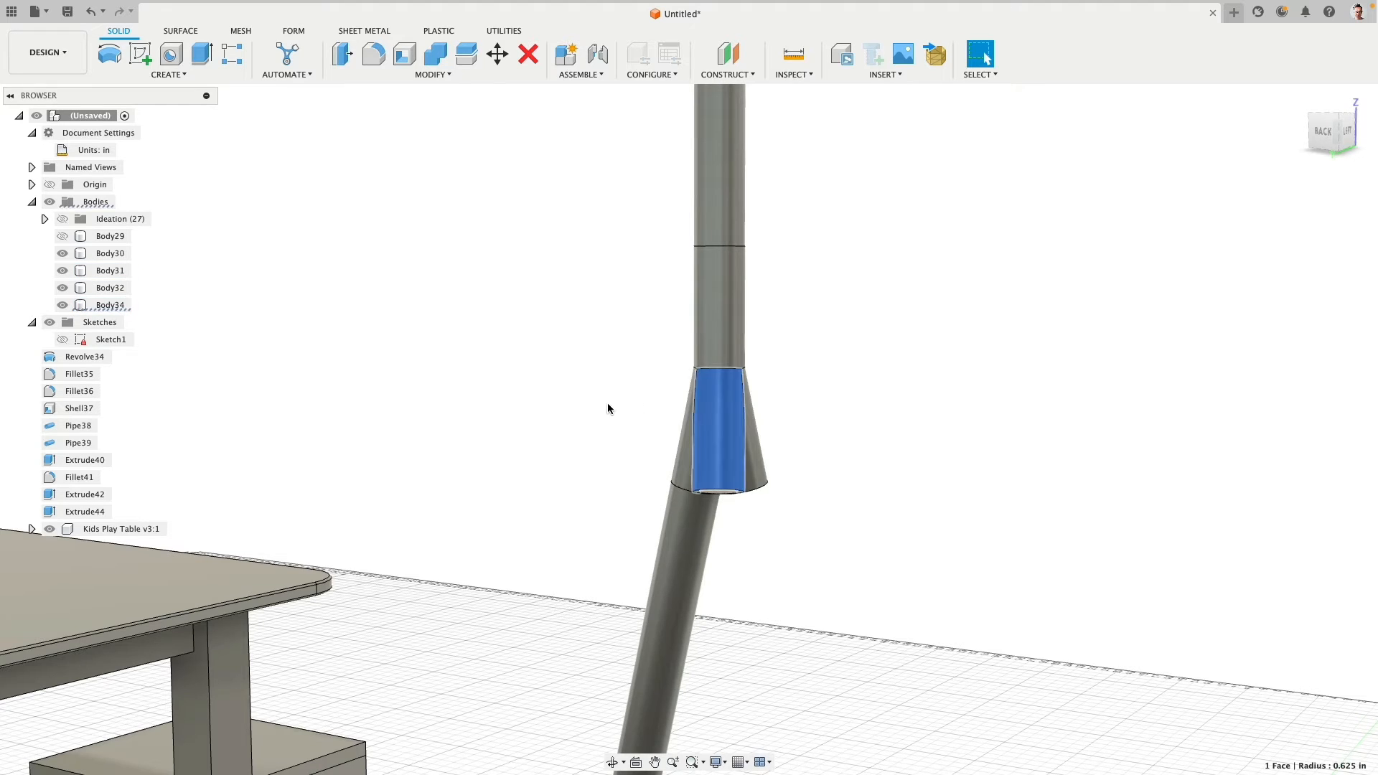
{"action": "left_click", "coordinate": [111, 305]}
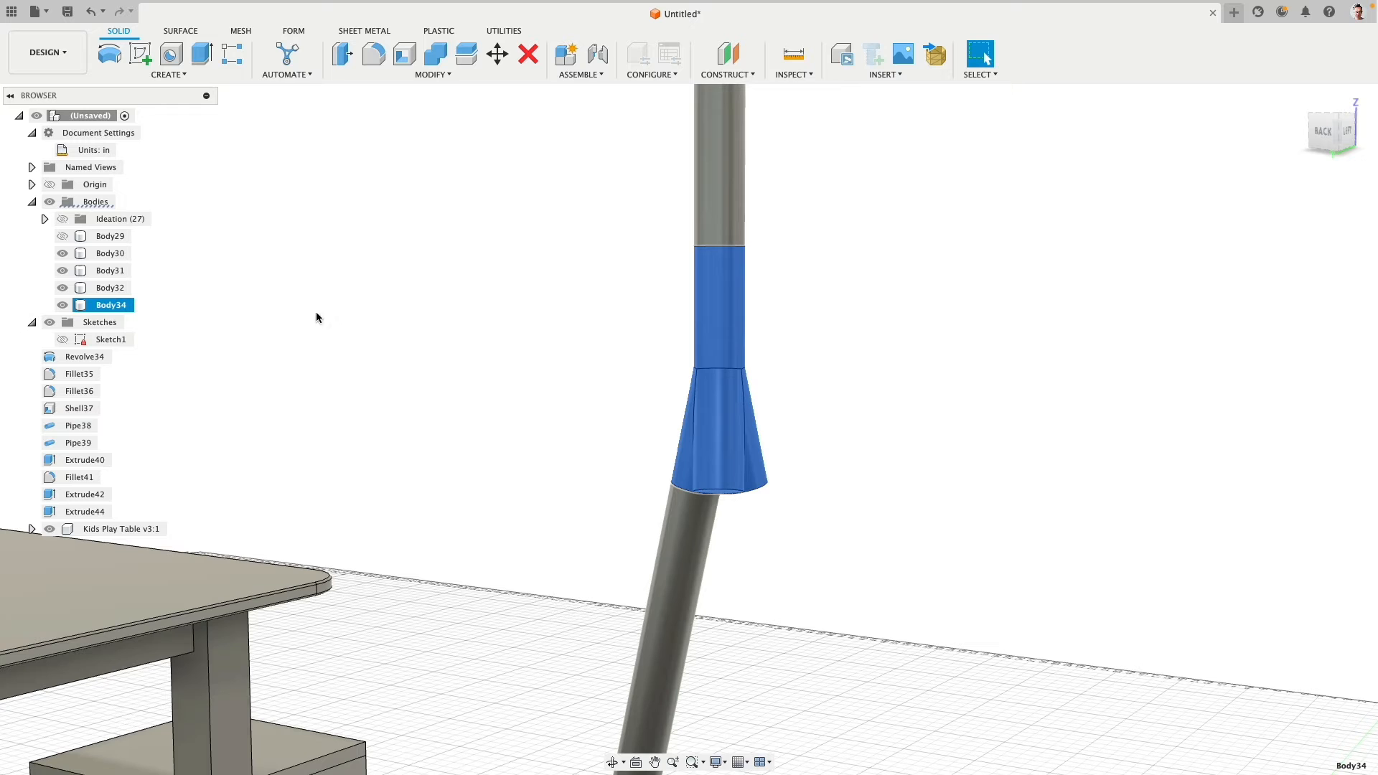
{"action": "right_click", "coordinate": [109, 306]}
{"action": "left_click", "coordinate": [158, 538]}
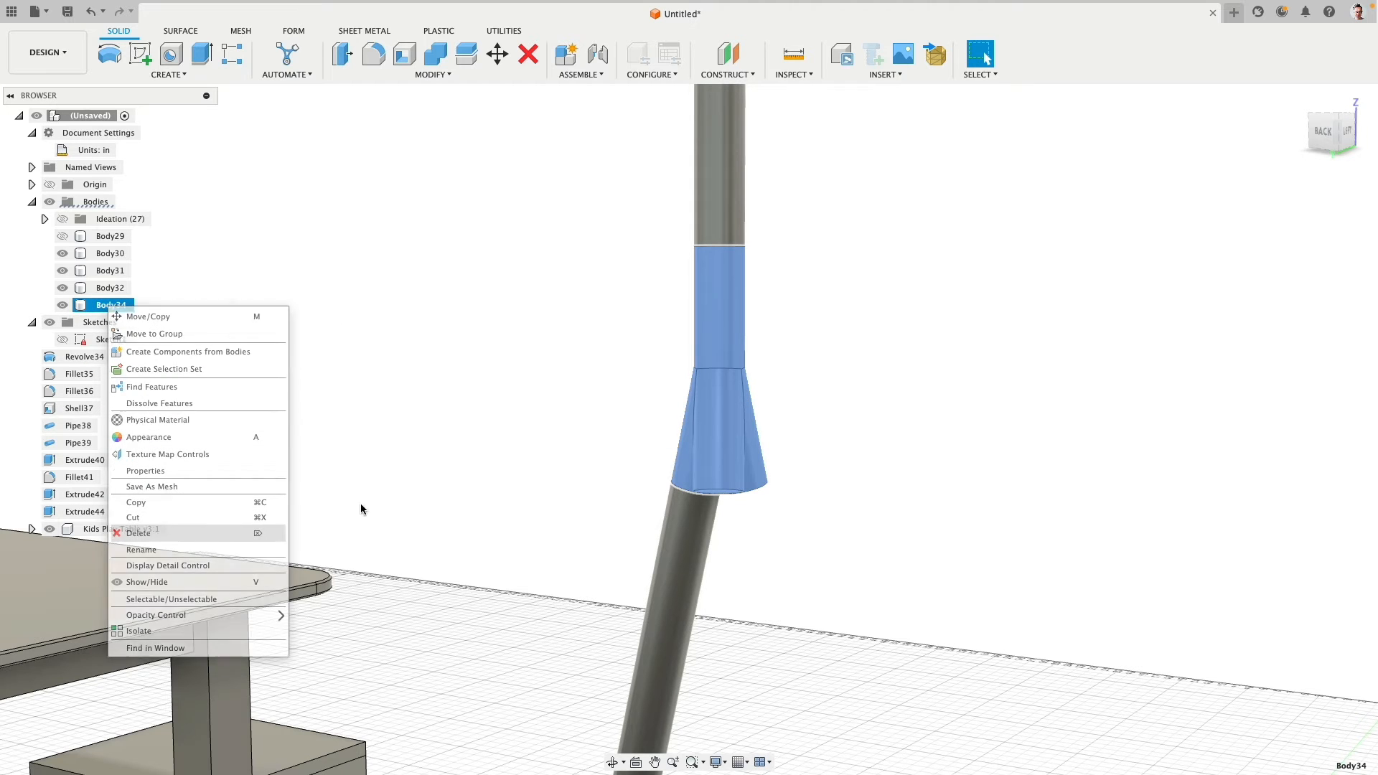
- Offset the leg pipe's upper end face and the vertical pole's lower end face together by -2 in
{"action": "middle_click_drag", "start_coordinate": [530, 447], "coordinate": [570, 527], "text": "shift"}
{"action": "left_click", "coordinate": [703, 477]}
{"action": "middle_click_drag", "start_coordinate": [758, 470], "coordinate": [731, 260], "text": "shift"}
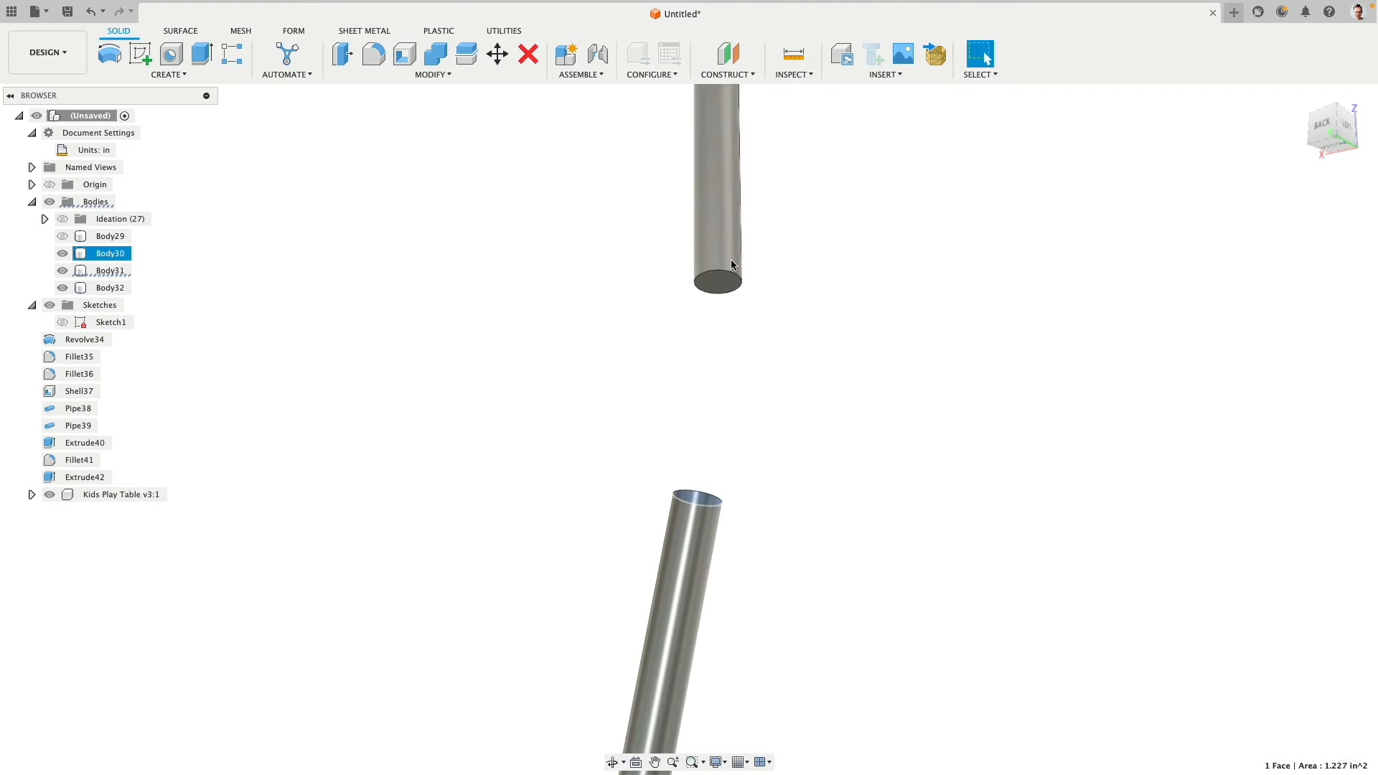
{"action": "left_click", "coordinate": [718, 281]}
{"action": "left_click", "coordinate": [343, 62]}
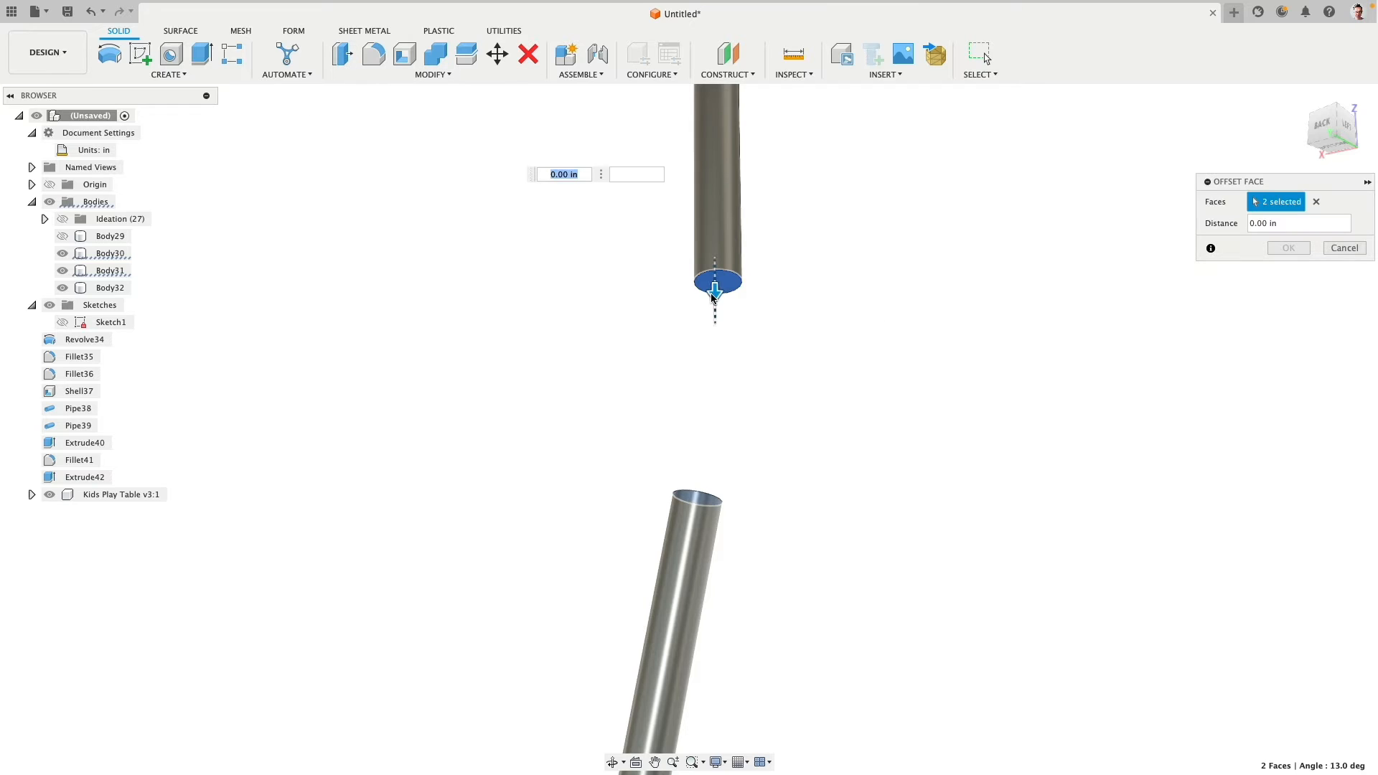
{"action": "left_click_drag", "start_coordinate": [714, 290], "coordinate": [714, 263]}
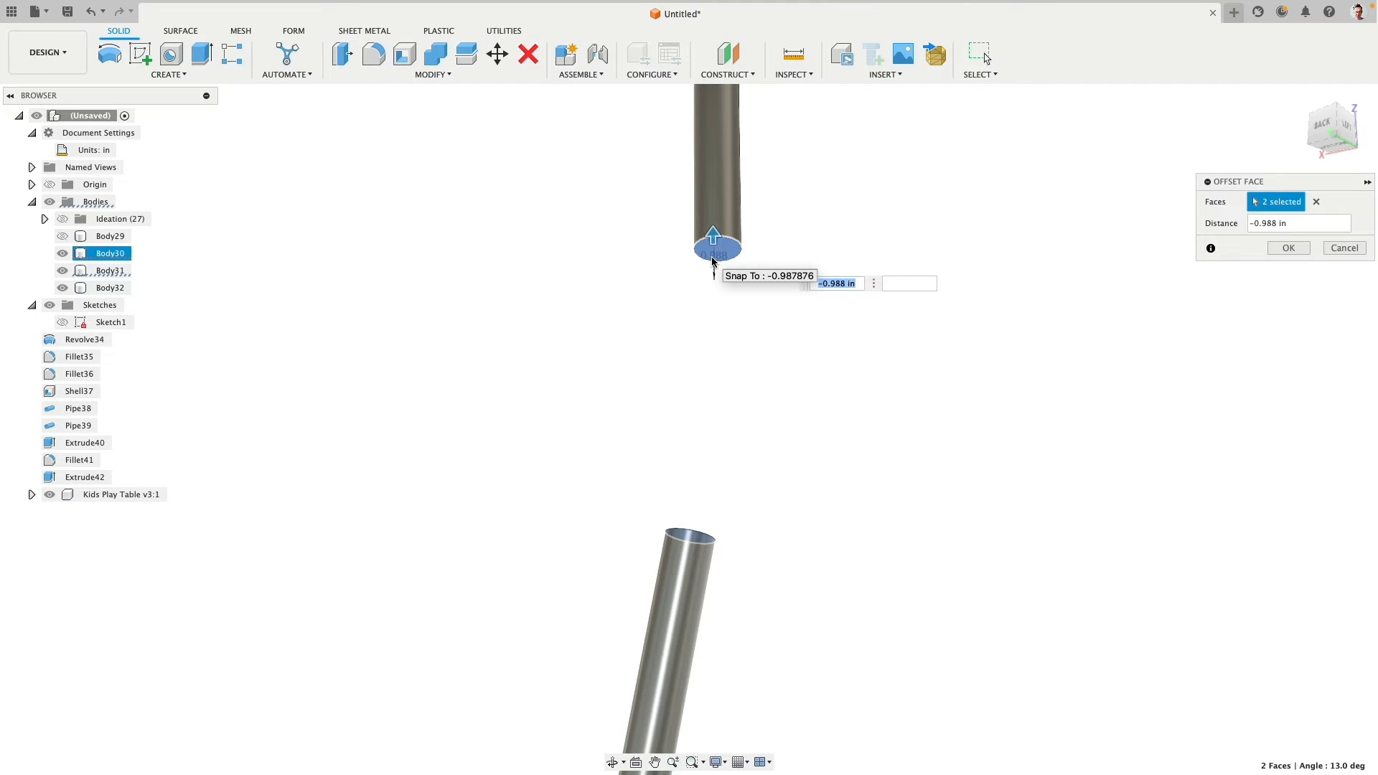
{"action": "type", "text": "-2"}
{"action": "key", "text": "Return"}
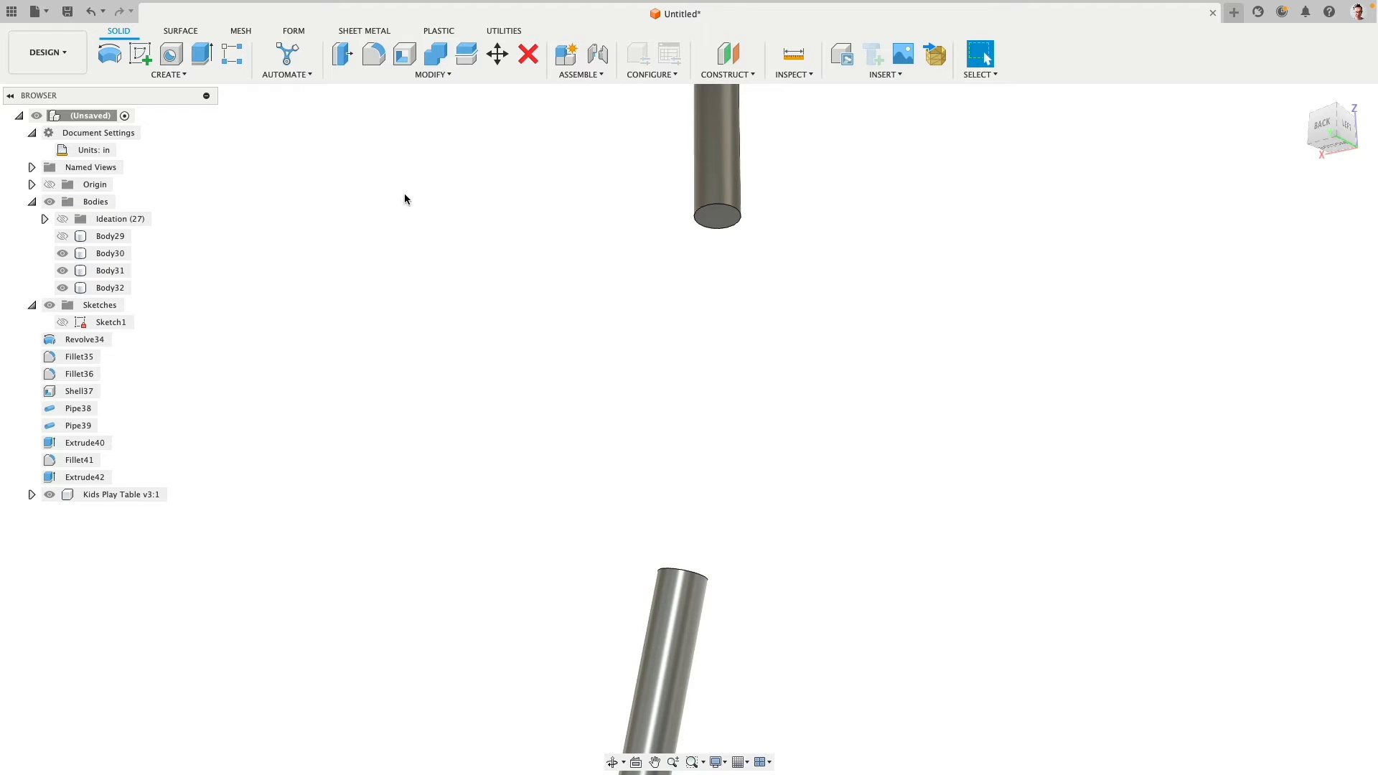
- Extrude the shortened vertical pole's lower end face 5 in as a new body
{"action": "left_click", "coordinate": [202, 53]}
{"action": "left_click", "coordinate": [717, 217]}
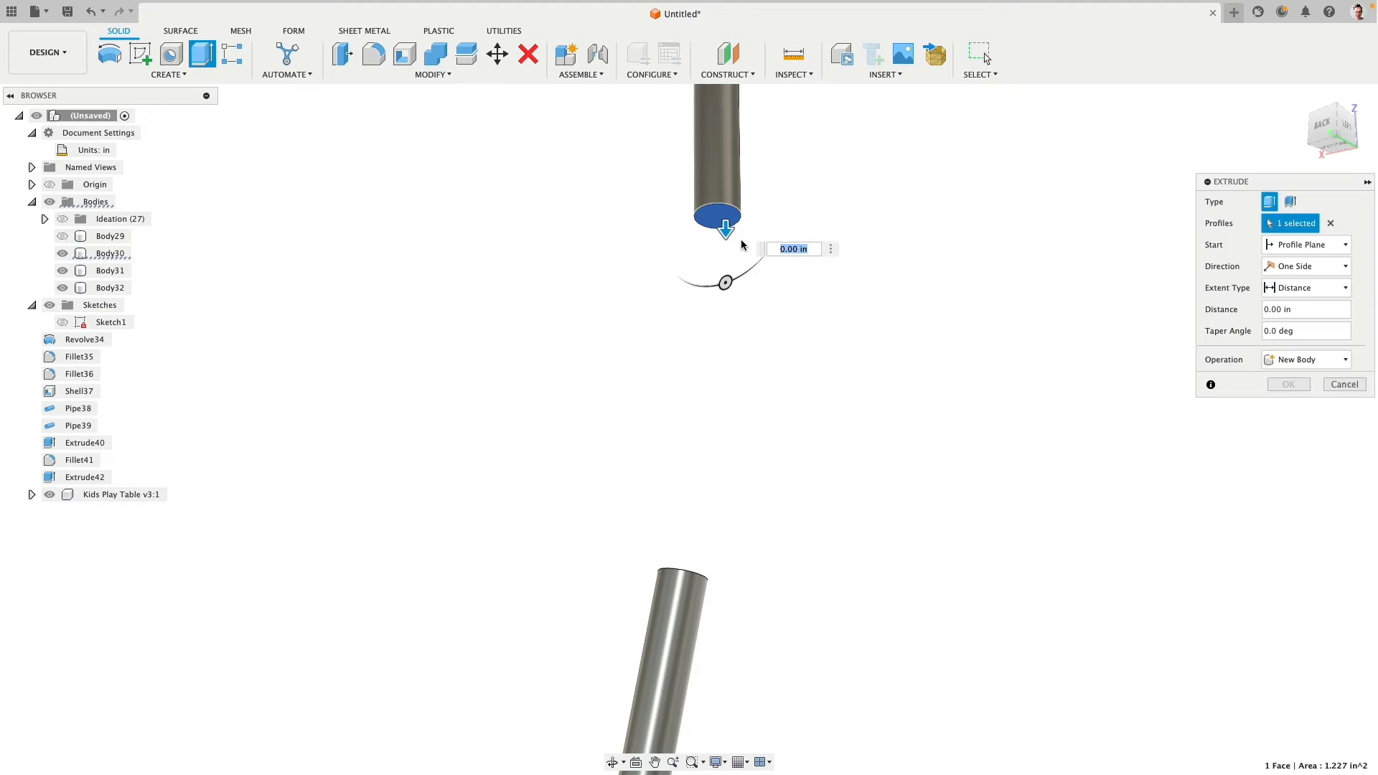
{"action": "type", "text": "5"}
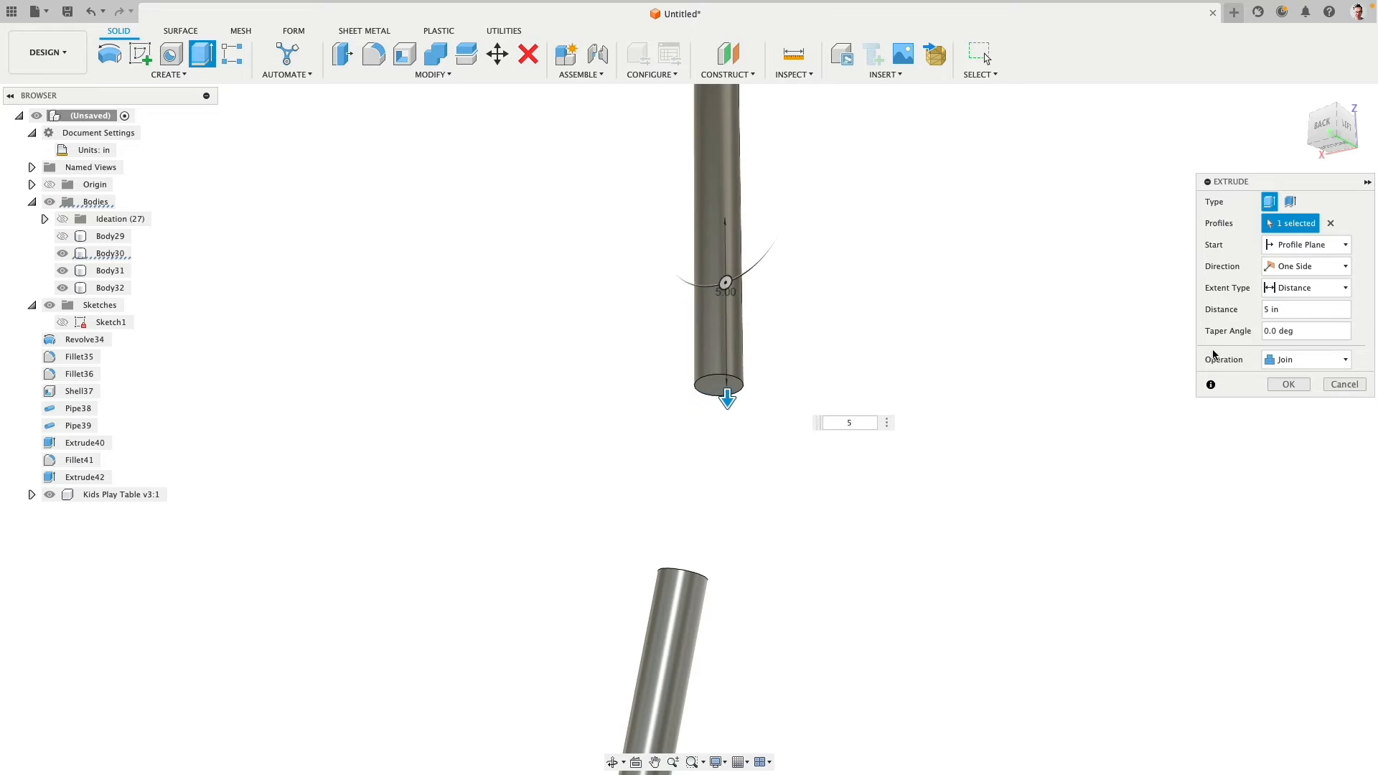
{"action": "left_click", "coordinate": [1306, 359]}
{"action": "left_click", "coordinate": [1288, 421]}
- Extrude the shortened leg pipe's upper end face 5 in toward the pole as a new body
{"action": "middle_click_drag", "start_coordinate": [921, 373], "coordinate": [884, 450], "text": "shift"}
{"action": "right_click", "coordinate": [772, 478]}
{"action": "left_click", "coordinate": [772, 437]}
{"action": "left_click", "coordinate": [687, 523]}
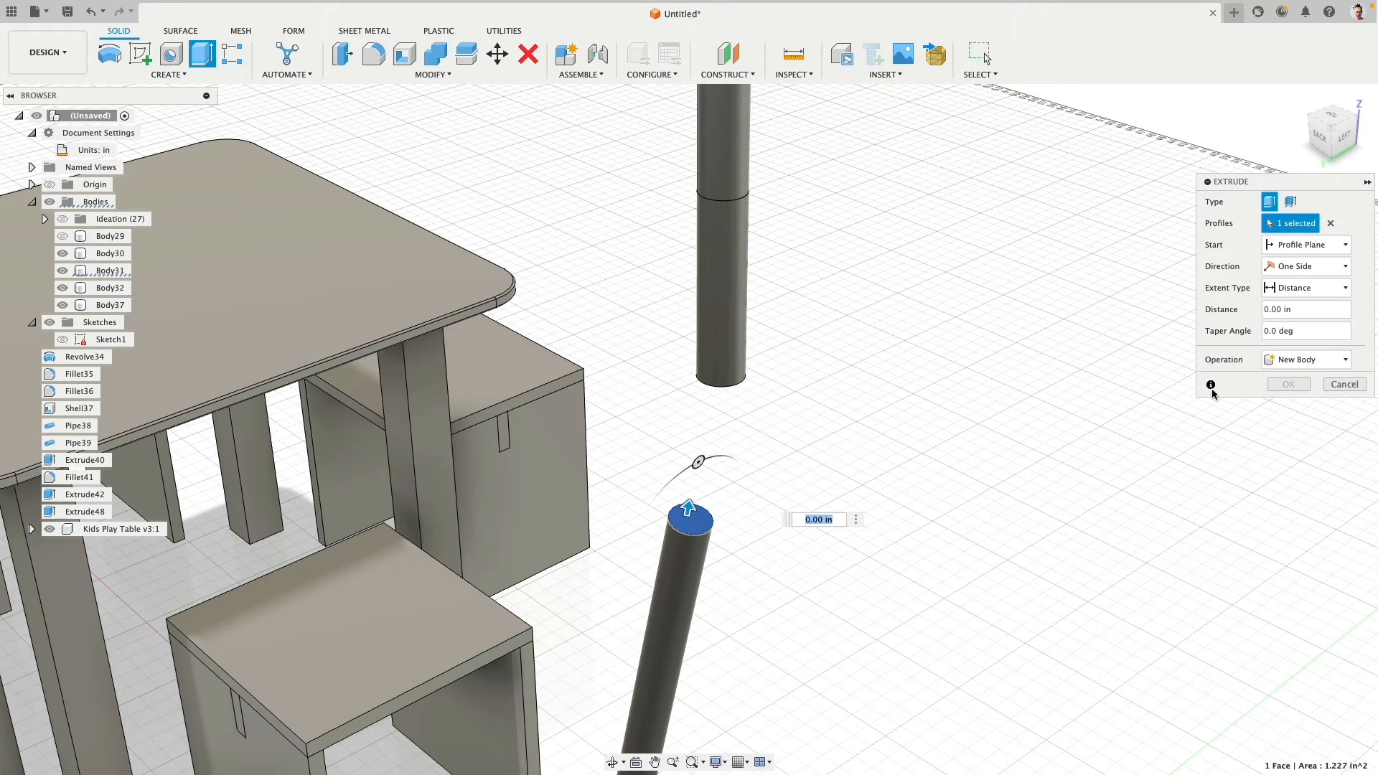
{"action": "type", "text": "5"}
{"action": "left_click", "coordinate": [1306, 359]}
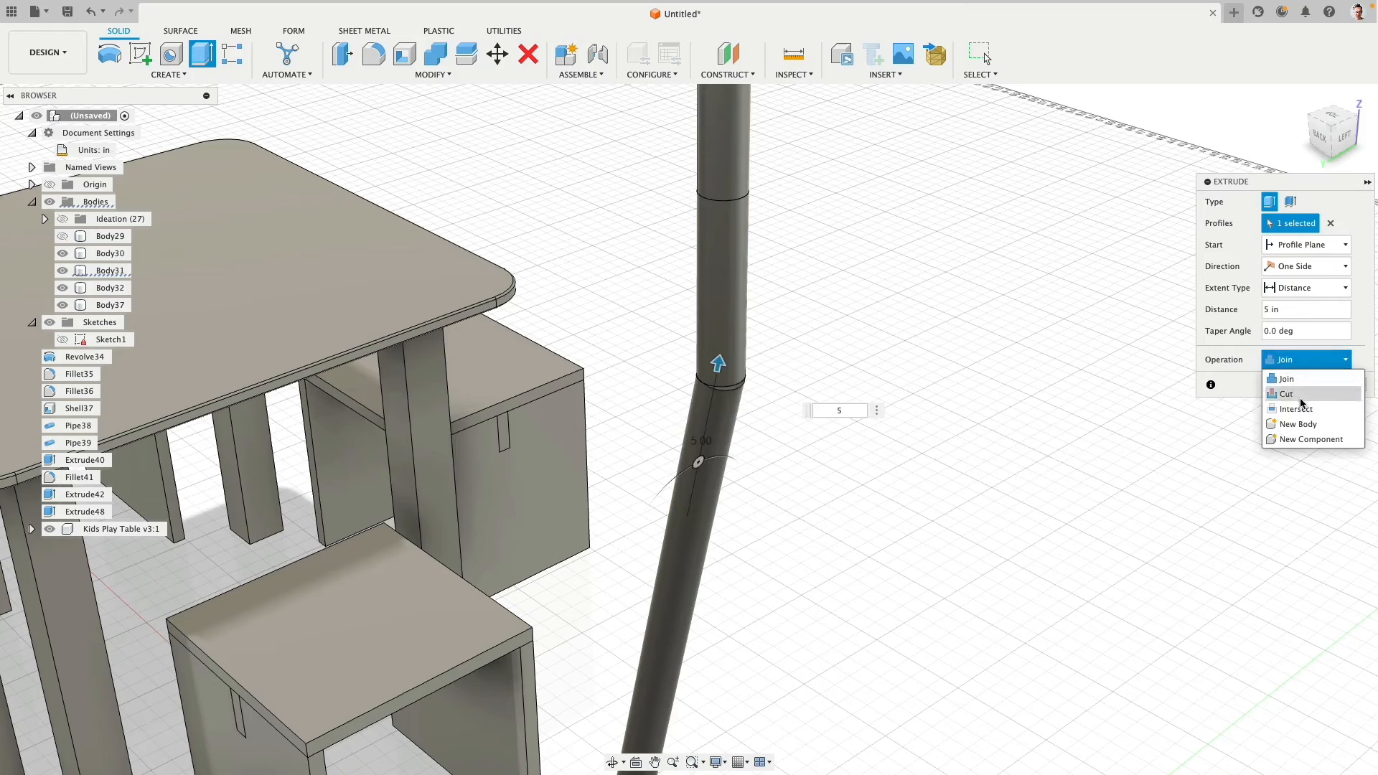
{"action": "left_click", "coordinate": [1304, 423]}
{"action": "scroll", "coordinate": [883, 462], "scroll_direction": "down", "scroll_amount": 5}
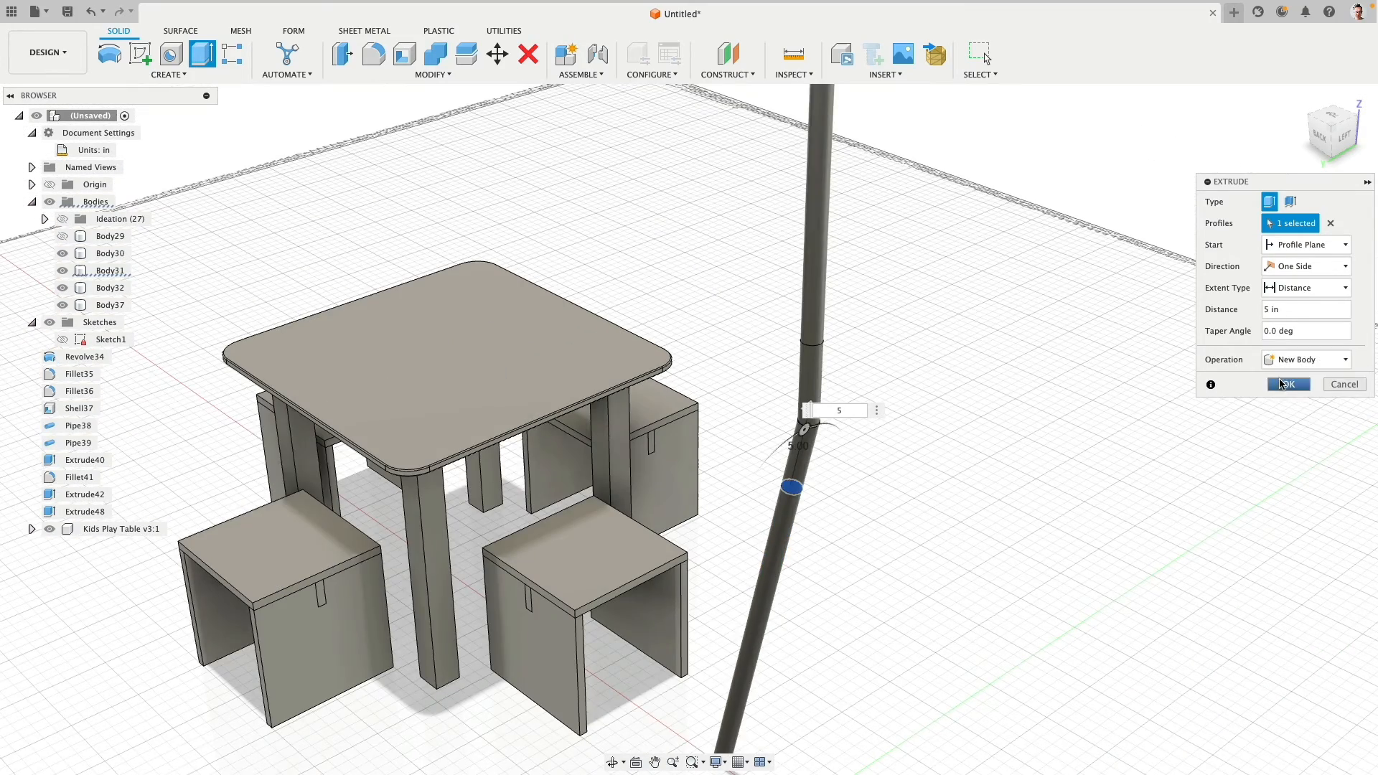
{"action": "key", "text": "Return"}
- Circular-pattern the angled 5 in connector segment around the vertical segment's axis for a total of three instances
{"action": "middle_click_drag", "start_coordinate": [960, 449], "coordinate": [951, 443], "text": "shift"}
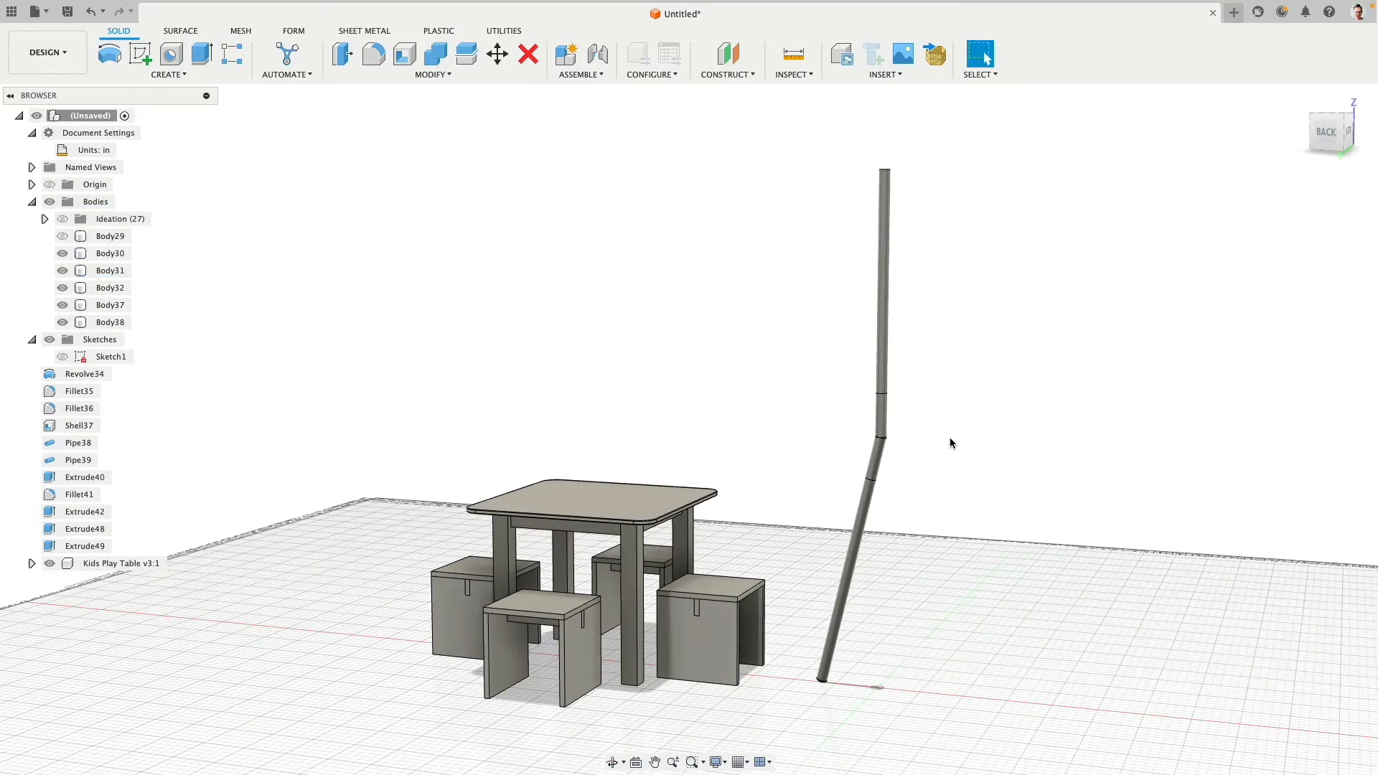
{"action": "scroll", "coordinate": [941, 441], "scroll_direction": "up", "scroll_amount": 5}
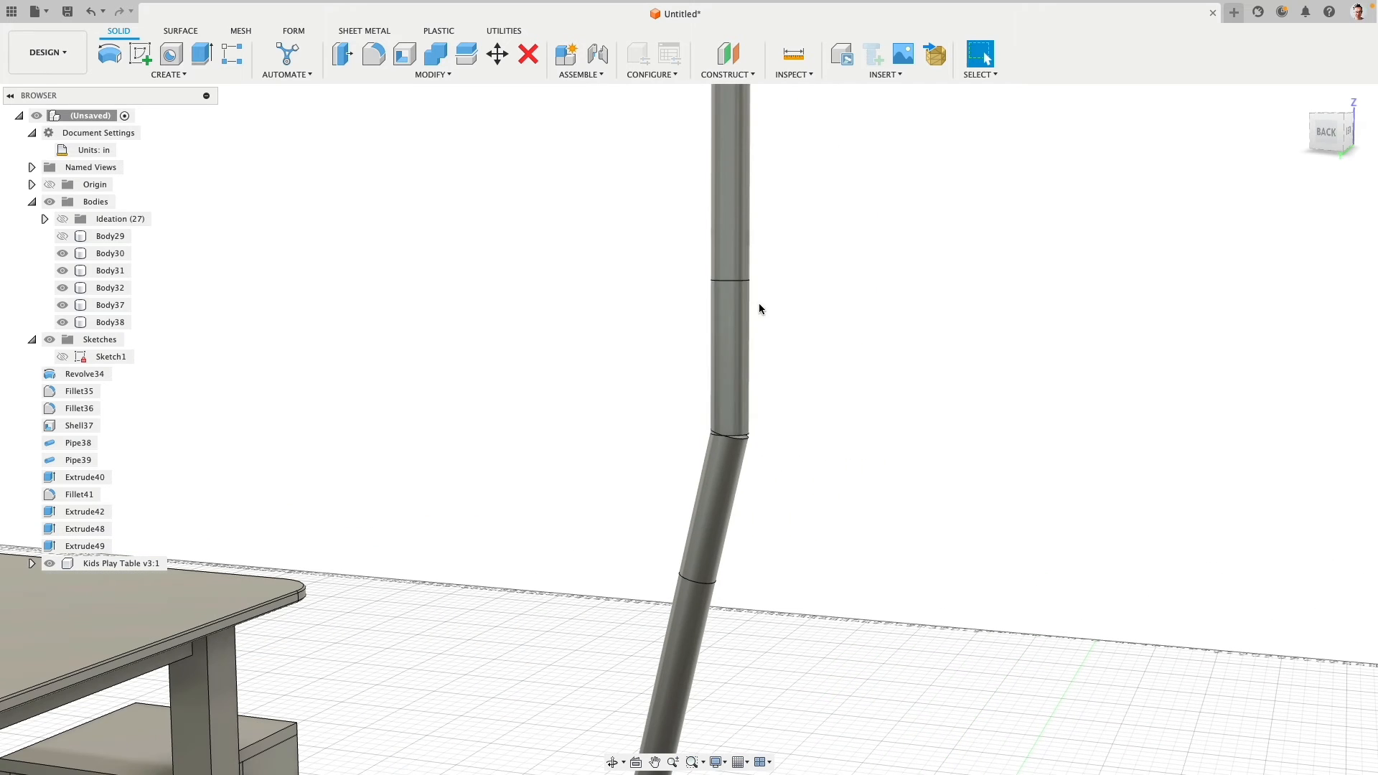
{"action": "left_click", "coordinate": [237, 76]}
{"action": "mouse_move", "coordinate": [162, 364]}
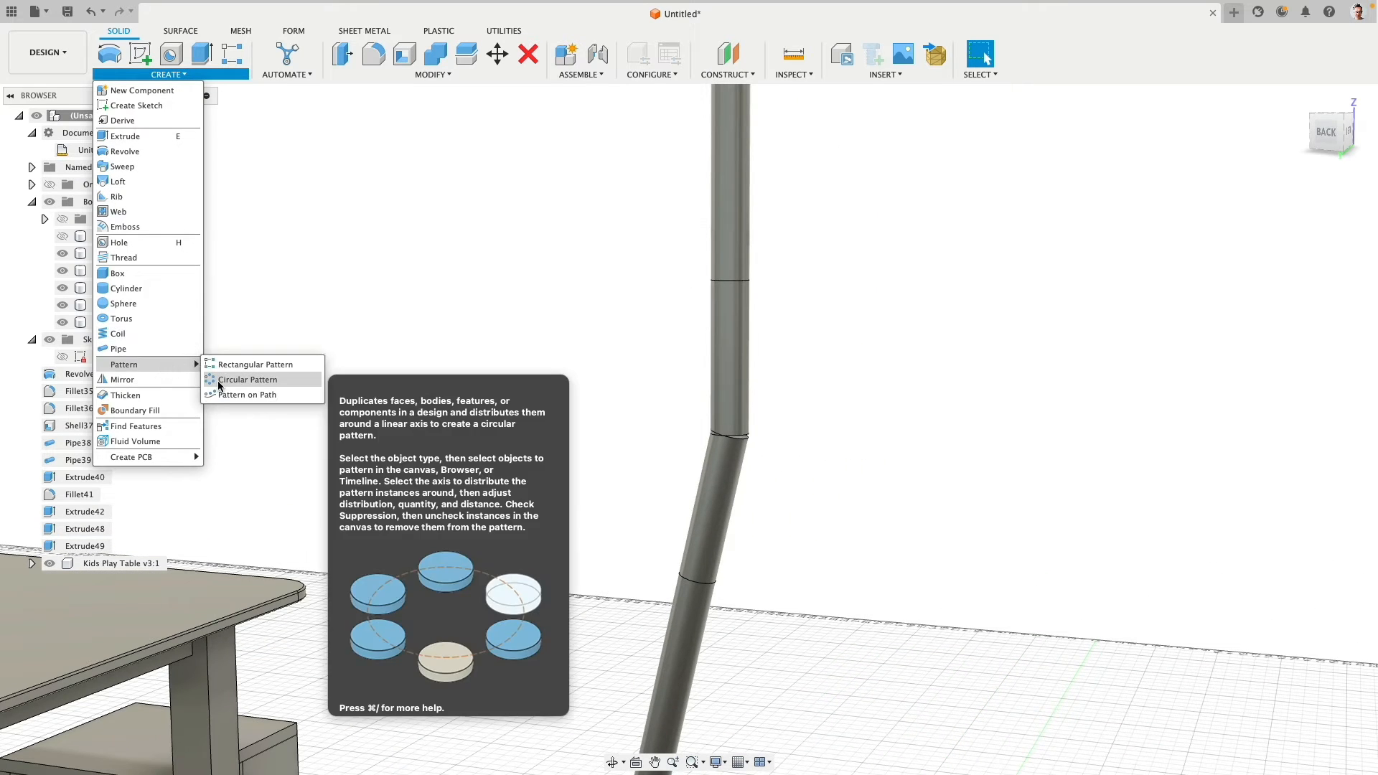
{"action": "left_click", "coordinate": [248, 380]}
{"action": "left_click", "coordinate": [718, 488]}
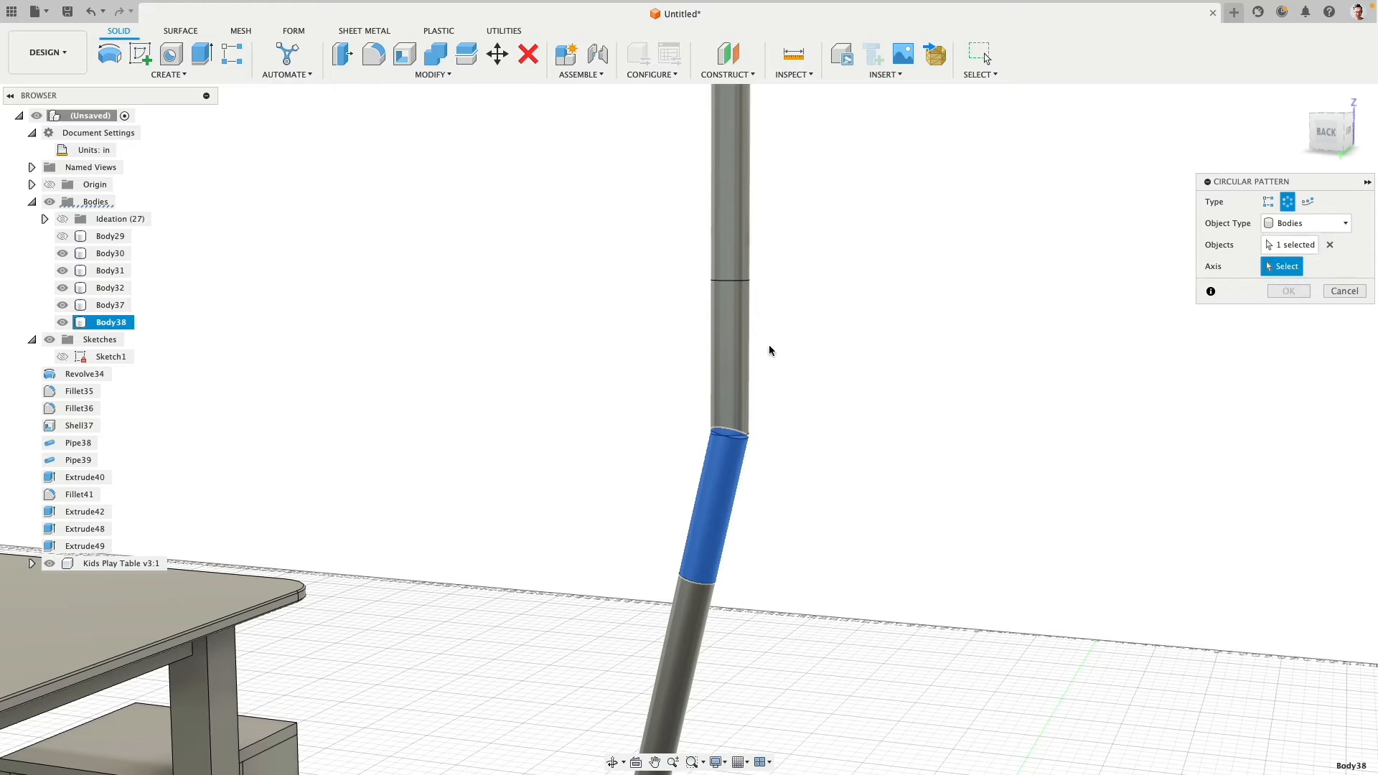
{"action": "left_click", "coordinate": [743, 349]}
{"action": "left_click", "coordinate": [1288, 356]}
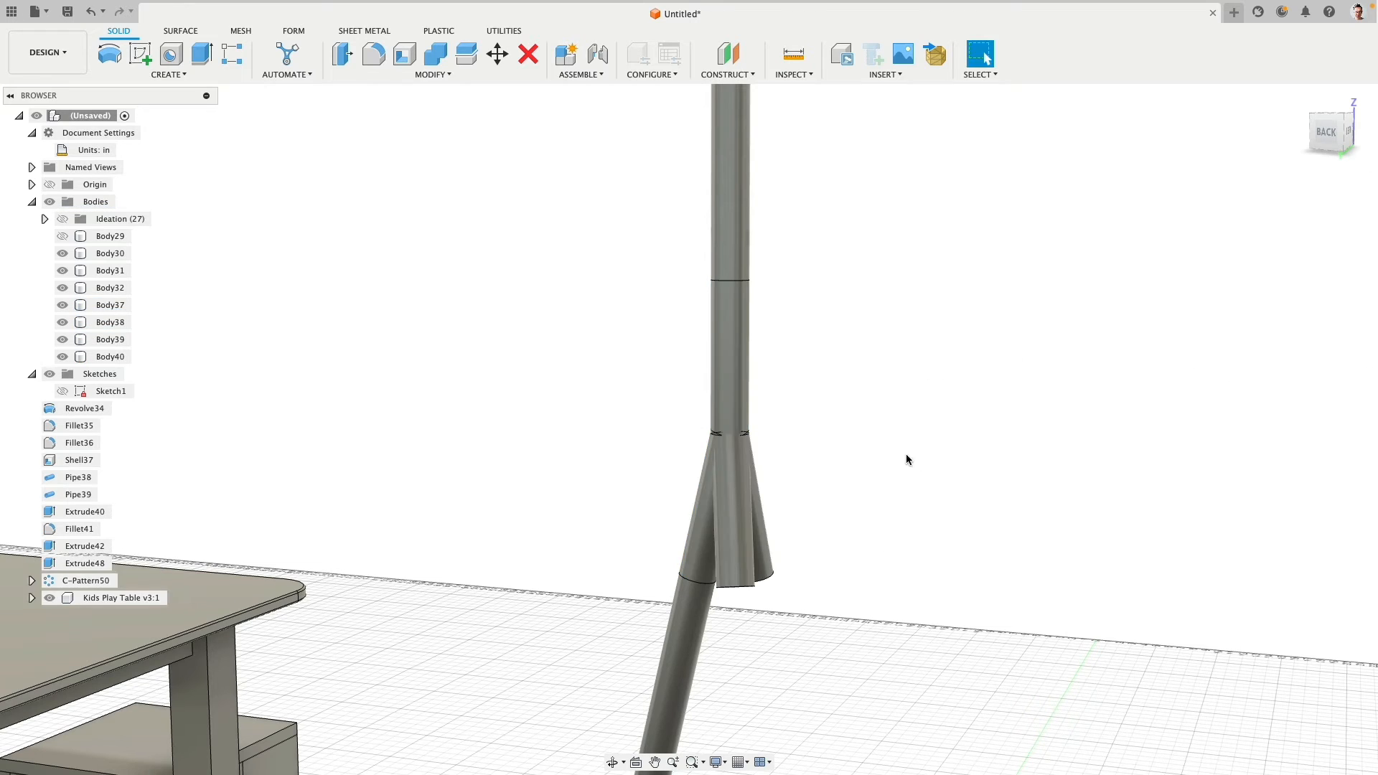
- Join the vertical 5 in segment and the three angled segments into one connector body with Combine, without keeping the tools
{"action": "middle_click_drag", "start_coordinate": [934, 402], "coordinate": [747, 391], "text": "shift"}
{"action": "scroll", "coordinate": [786, 560], "scroll_direction": "up", "scroll_amount": 8}
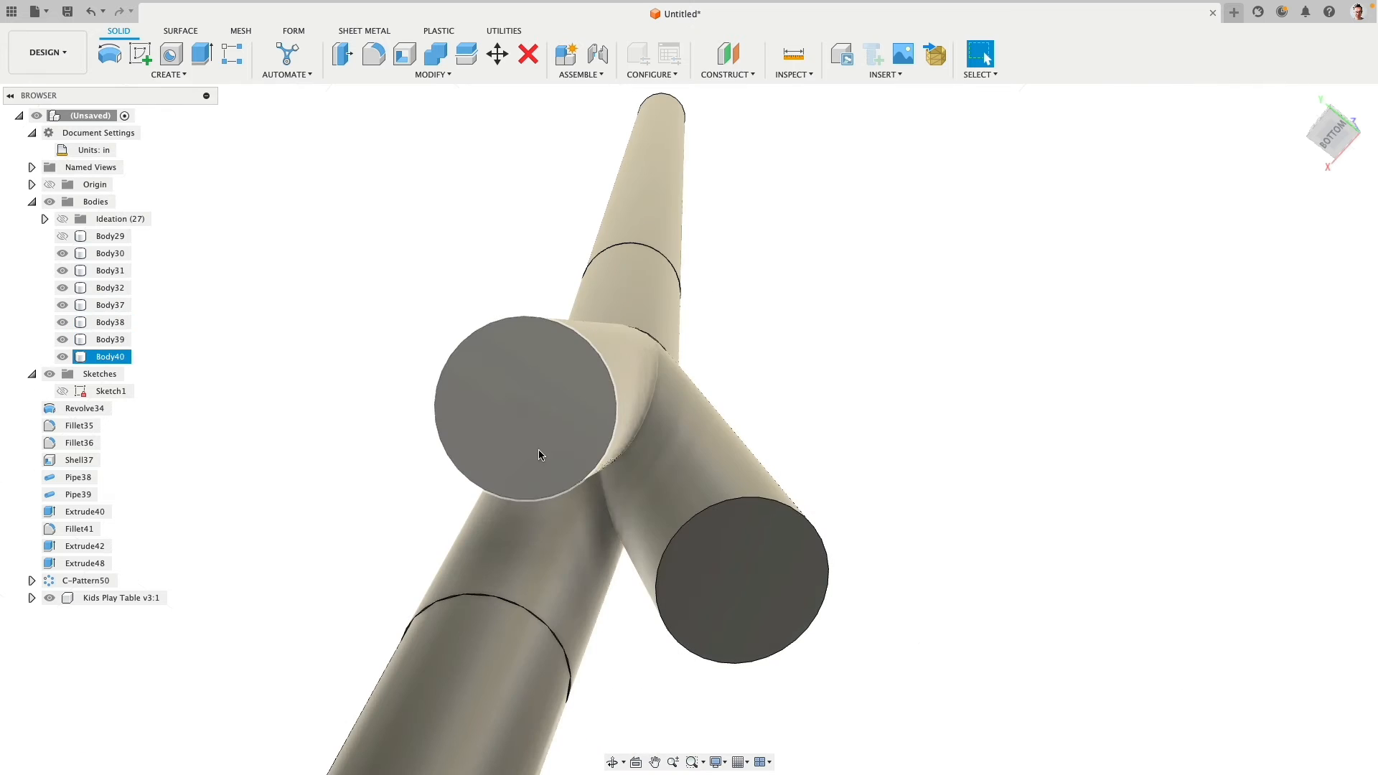
{"action": "left_click", "coordinate": [716, 566]}
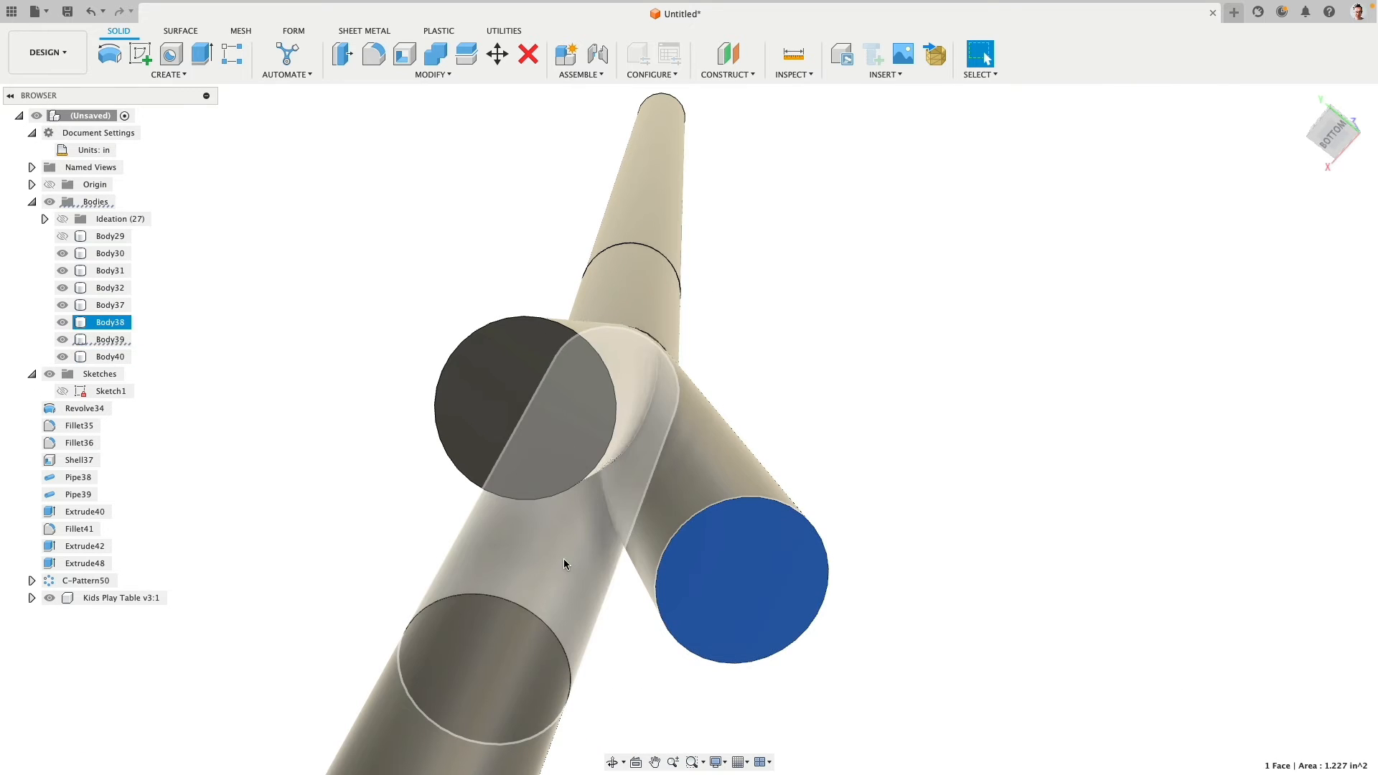
{"action": "left_click", "coordinate": [435, 53]}
{"action": "left_click", "coordinate": [625, 269]}
{"action": "left_click", "coordinate": [536, 357]}
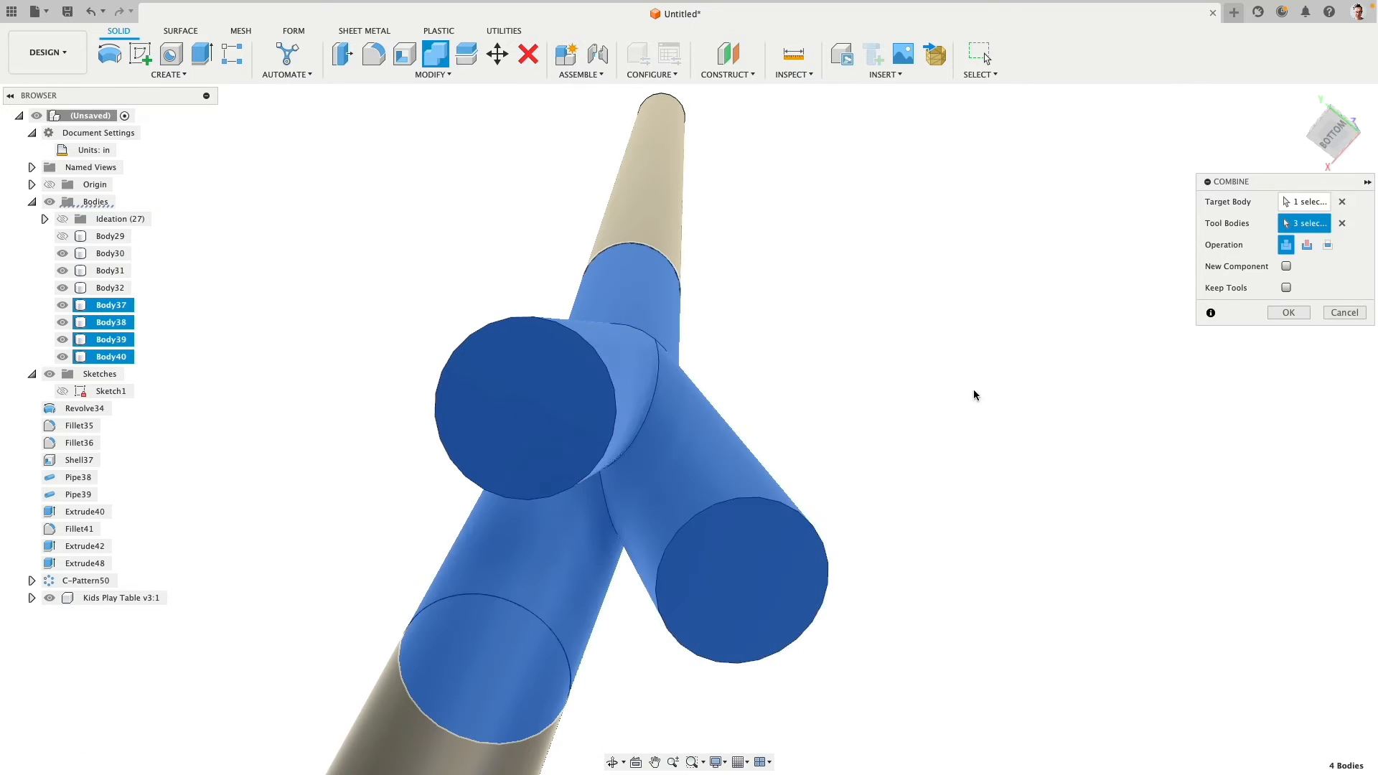
{"action": "left_click", "coordinate": [1289, 313]}
- Circular-pattern the leg pipe and its foot cap around the connector's vertical axis with a full distribution and a quantity of 3
{"action": "scroll", "coordinate": [803, 310], "scroll_direction": "down", "scroll_amount": 5}
{"action": "middle_click_drag", "start_coordinate": [804, 310], "coordinate": [726, 330], "text": "shift"}
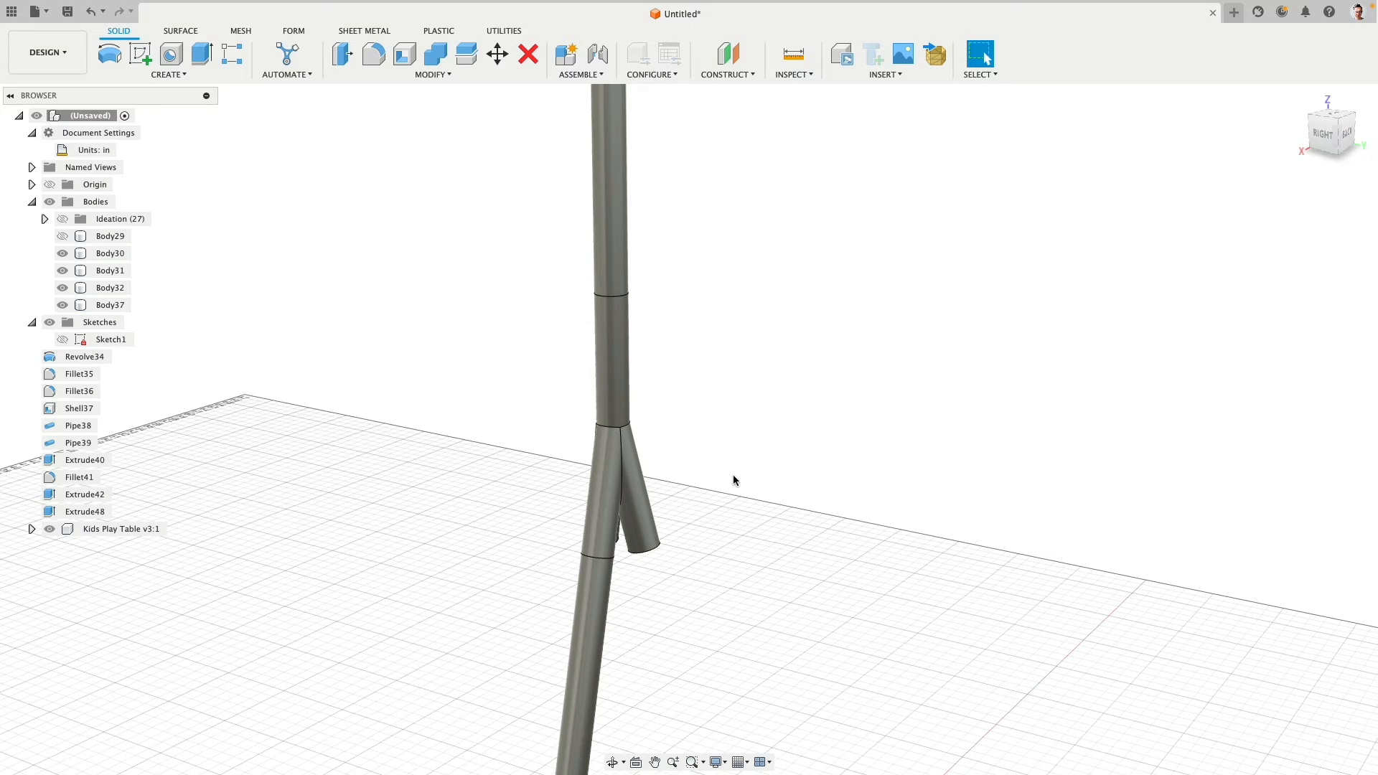
{"action": "middle_click_drag", "start_coordinate": [722, 472], "coordinate": [628, 253], "text": "shift"}
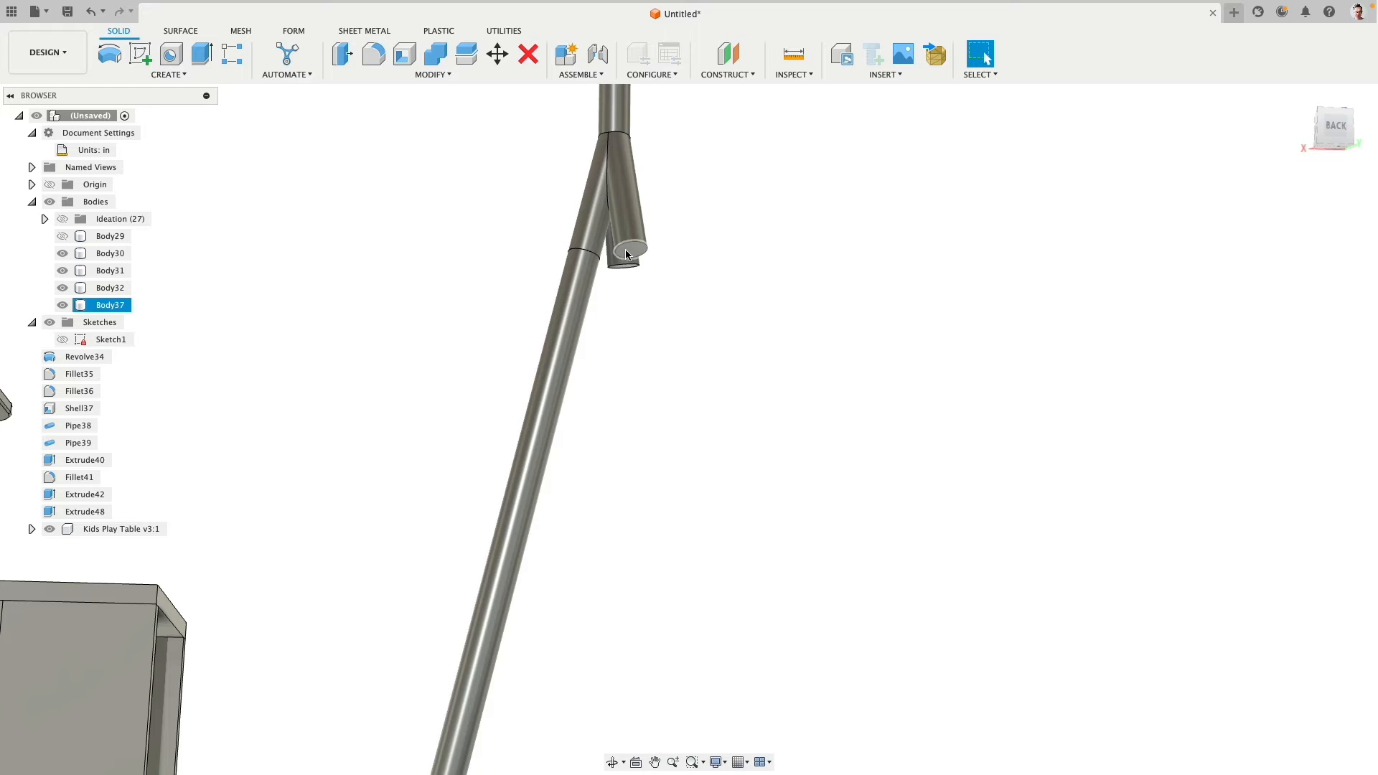
{"action": "left_click", "coordinate": [664, 196]}
{"action": "scroll", "coordinate": [685, 184], "scroll_direction": "down", "scroll_amount": 5}
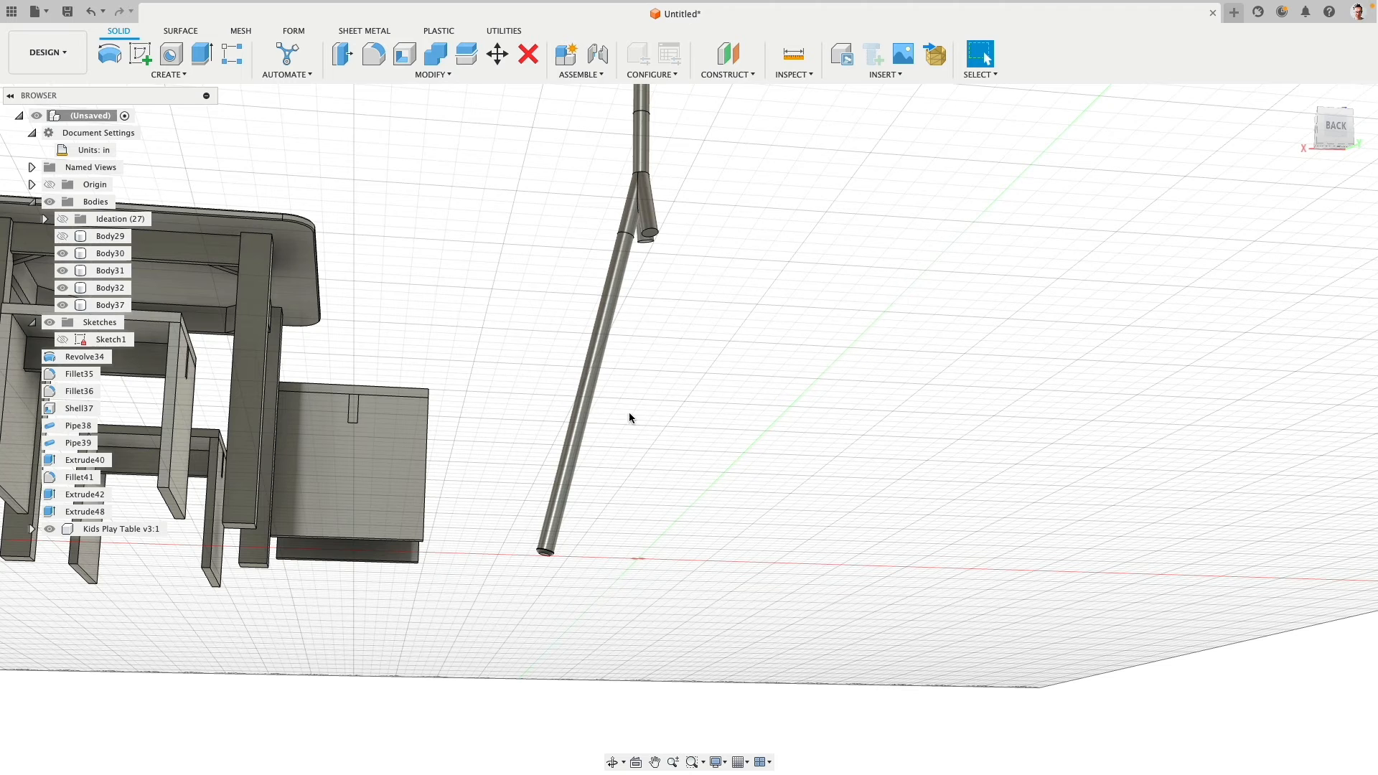
{"action": "left_click", "coordinate": [162, 75]}
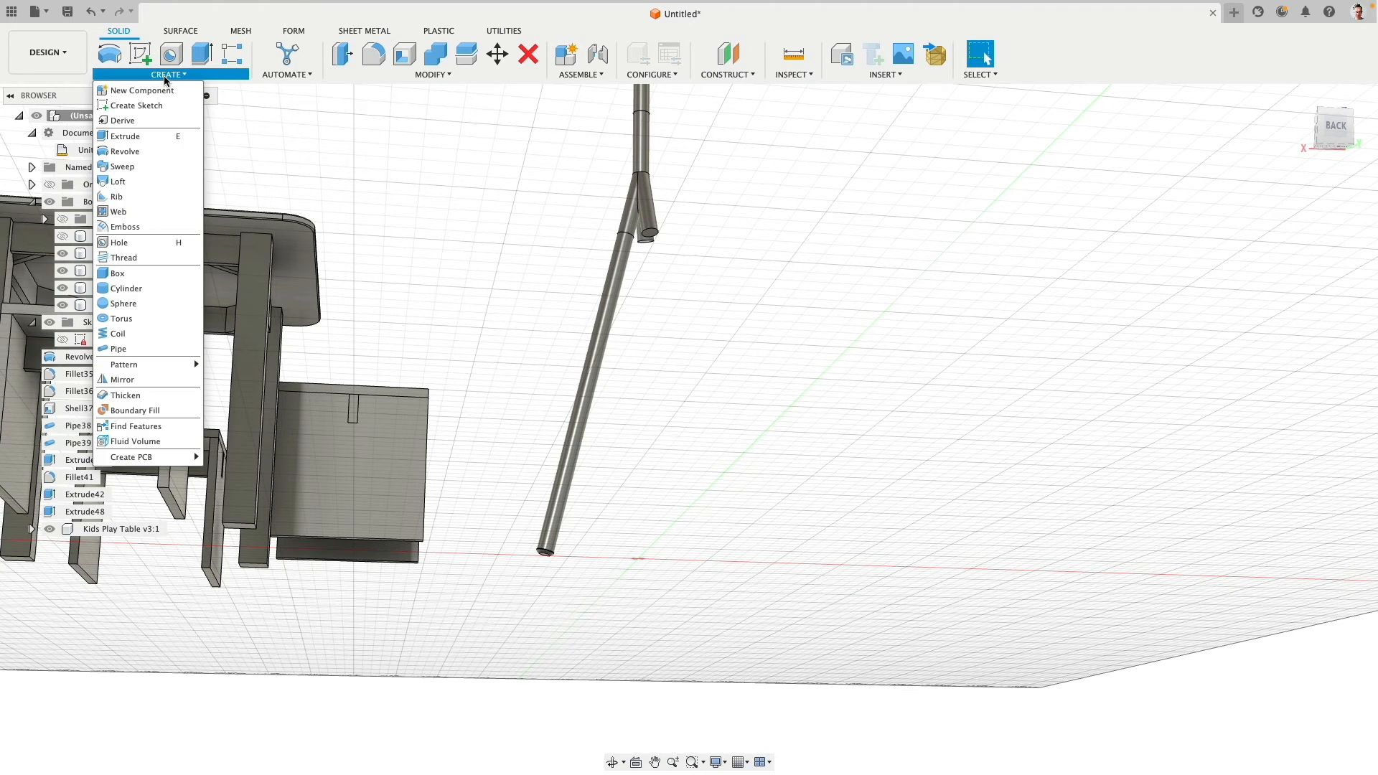
{"action": "mouse_move", "coordinate": [152, 362]}
{"action": "left_click", "coordinate": [241, 381]}
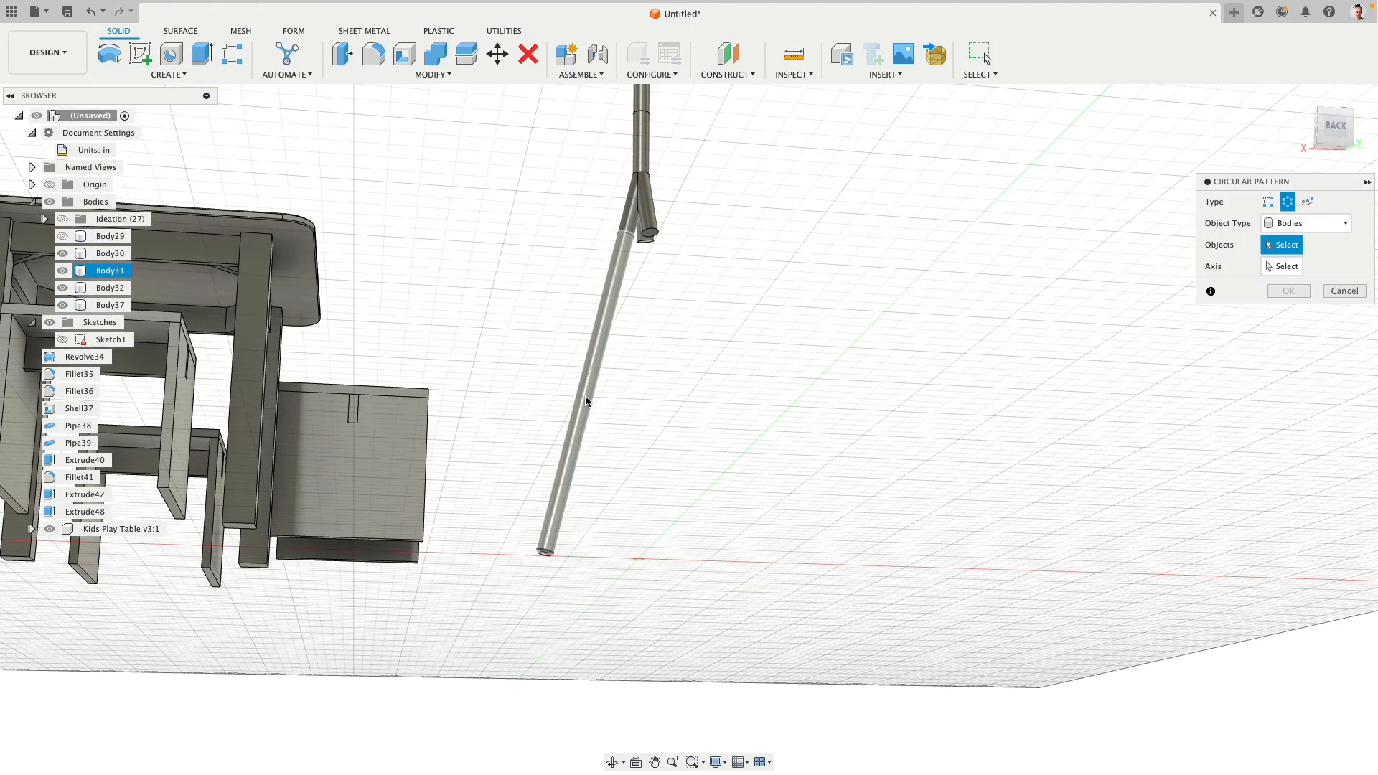
{"action": "left_click", "coordinate": [585, 395]}
{"action": "left_click", "coordinate": [542, 557]}
{"action": "middle_click_drag", "start_coordinate": [750, 214], "coordinate": [1117, 267], "text": "shift"}
{"action": "left_click", "coordinate": [1283, 267]}
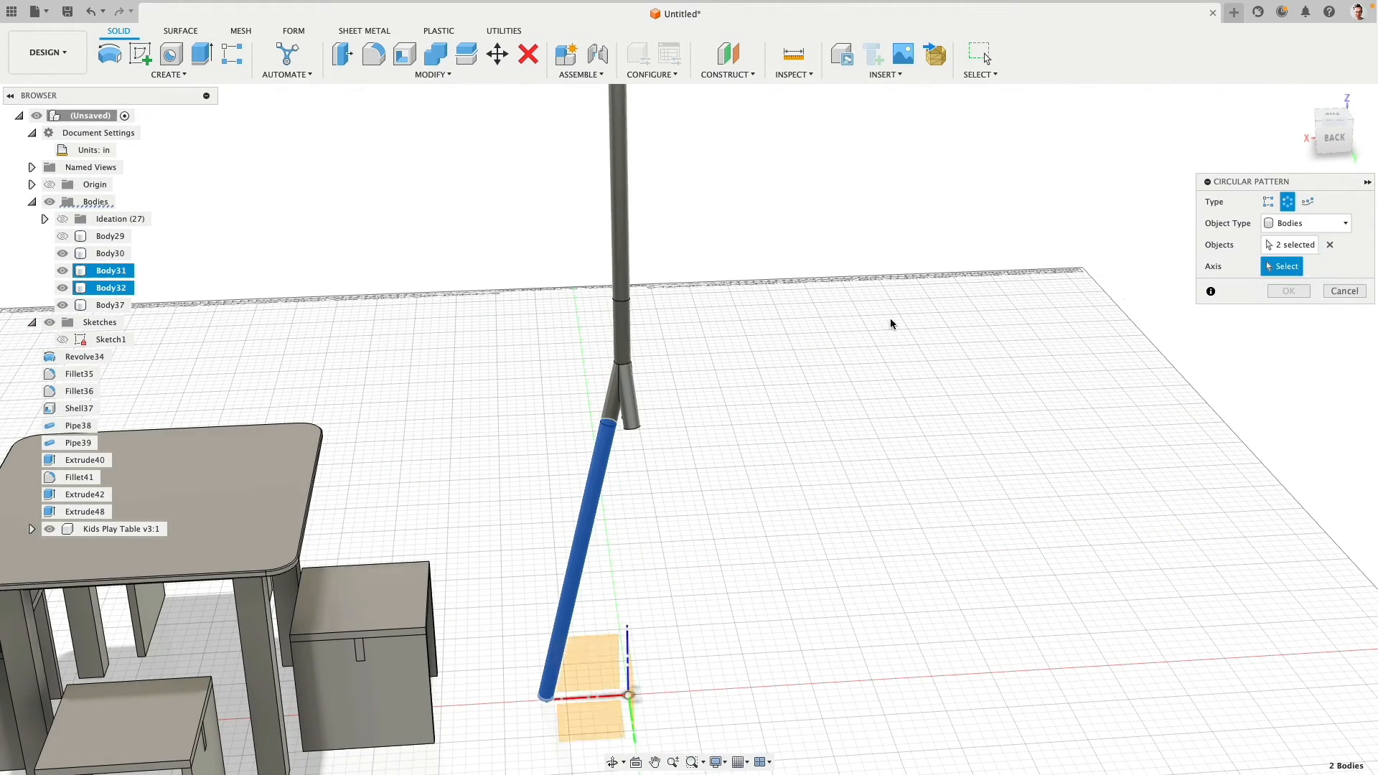
{"action": "left_click", "coordinate": [621, 333]}
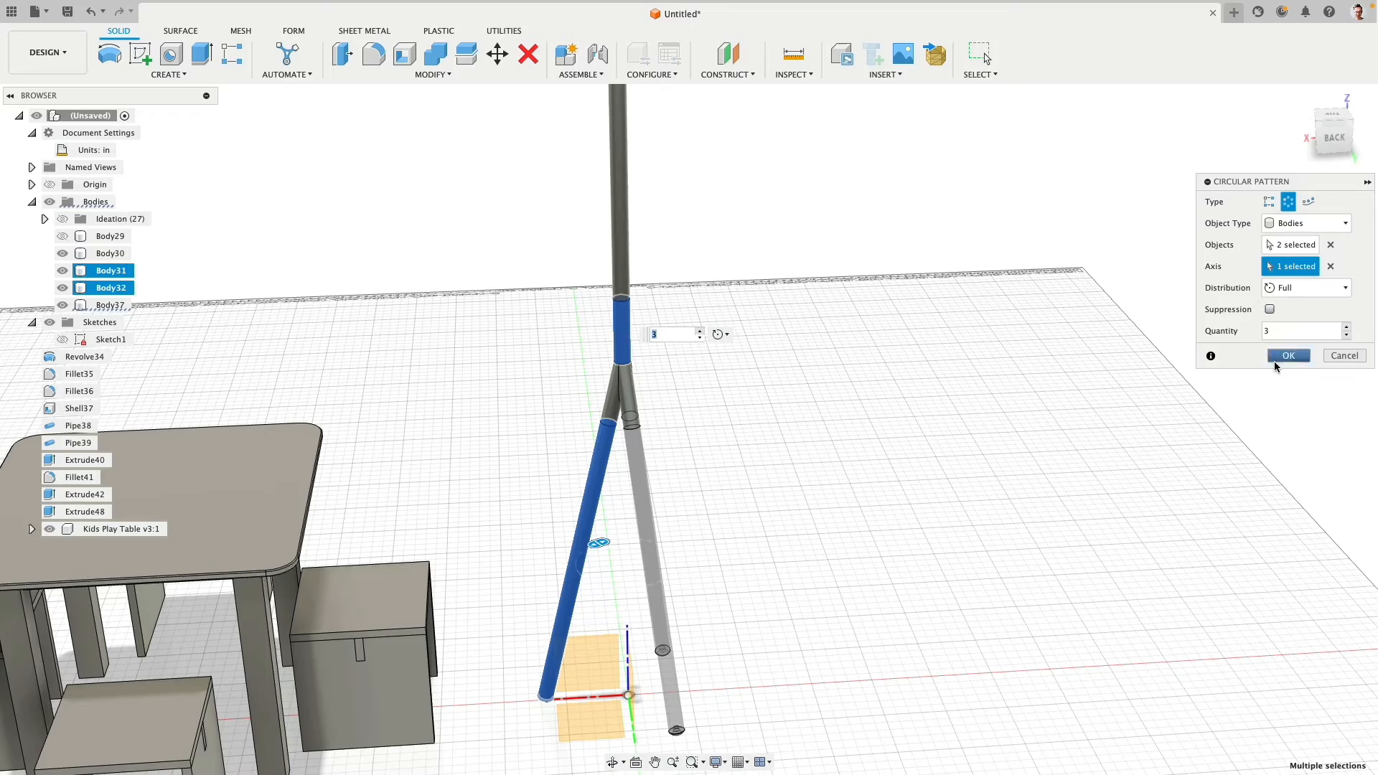
{"action": "key", "text": "Return"}
- Show the hidden lampshade body and review the assembled tripod lamp beside the table from above and below
{"action": "middle_click_drag", "start_coordinate": [655, 330], "coordinate": [771, 280], "text": "shift"}
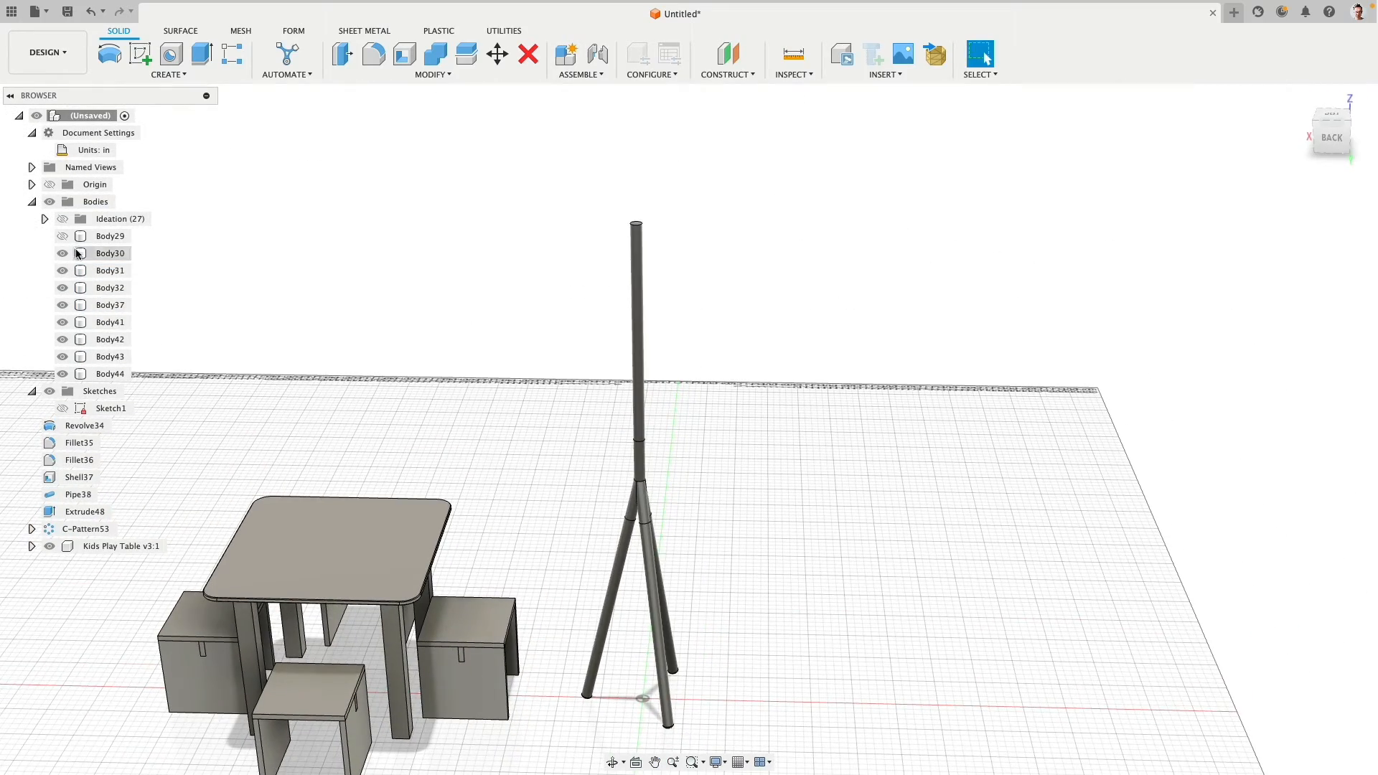
{"action": "left_click", "coordinate": [63, 235]}
{"action": "middle_click_drag", "start_coordinate": [488, 399], "coordinate": [756, 406], "text": "shift"}
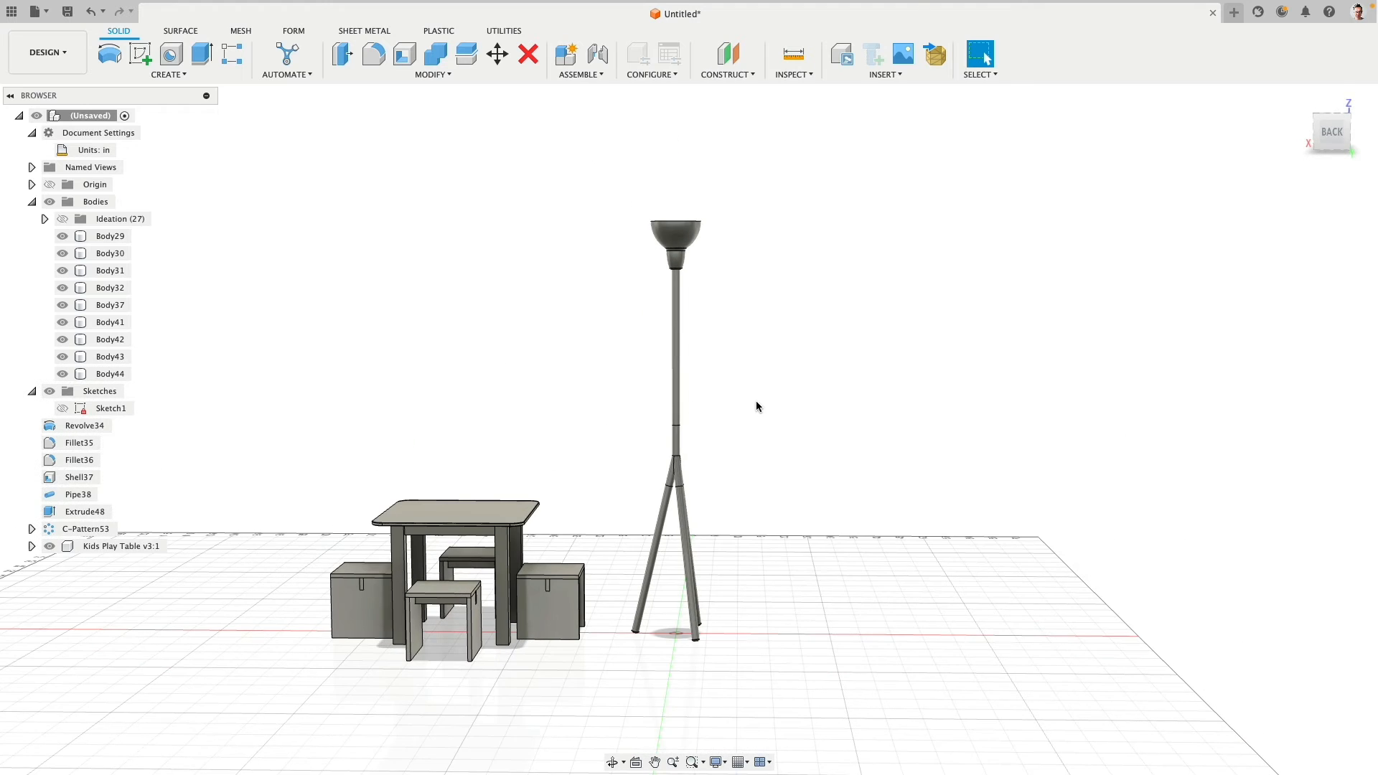
{"action": "left_click", "coordinate": [1315, 150]}
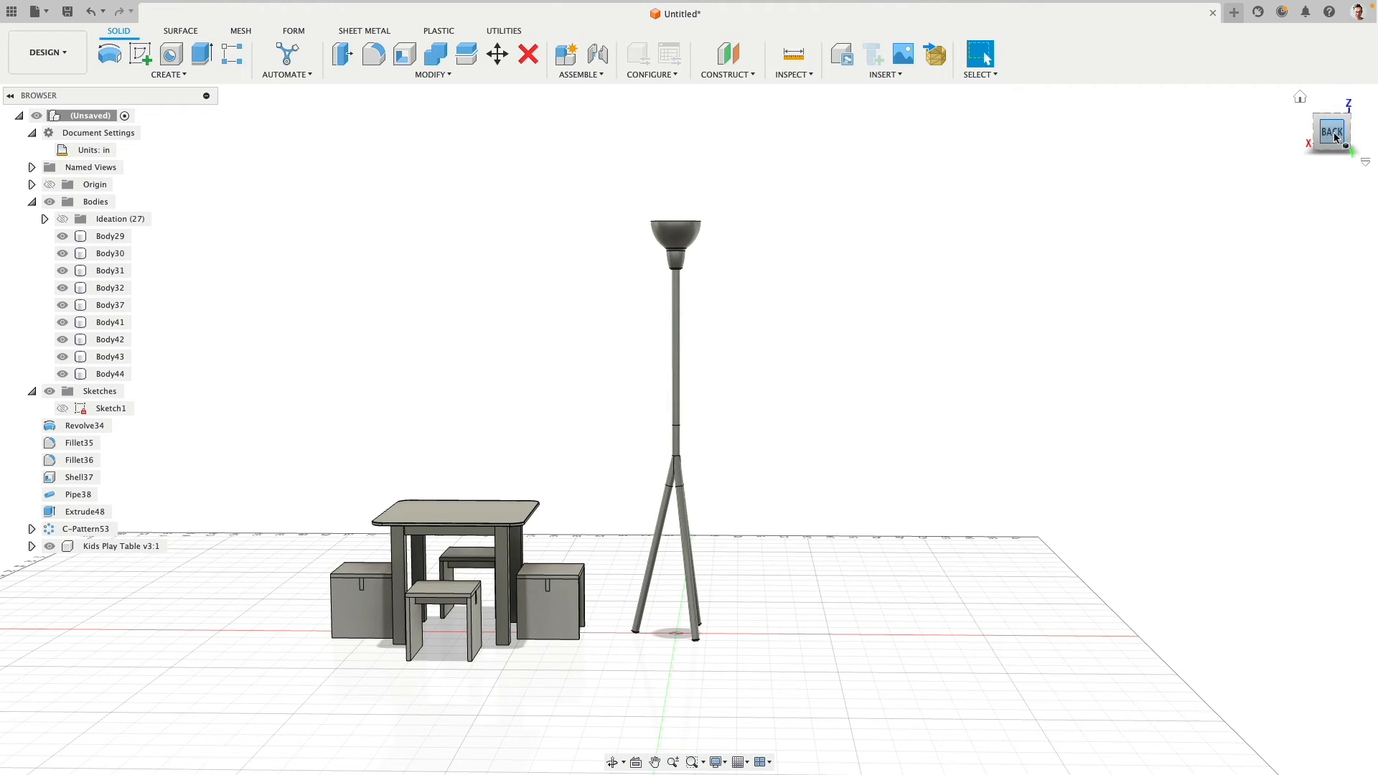
{"action": "scroll", "coordinate": [801, 397], "scroll_direction": "up", "scroll_amount": 2}
{"action": "middle_click_drag", "start_coordinate": [762, 396], "coordinate": [777, 277]}
{"action": "scroll", "coordinate": [788, 394], "scroll_direction": "up", "scroll_amount": 2}
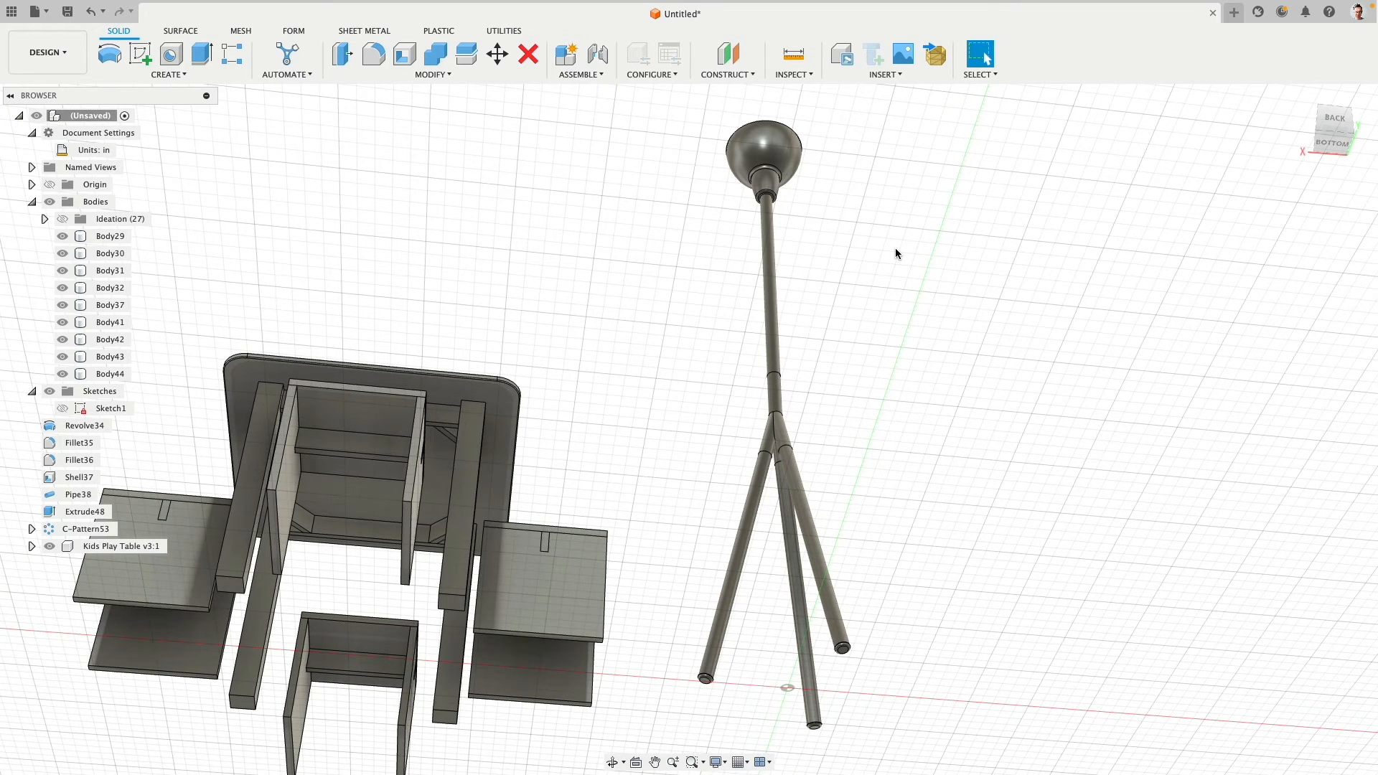
{"action": "middle_click_drag", "start_coordinate": [856, 227], "coordinate": [847, 285], "text": "shift"}
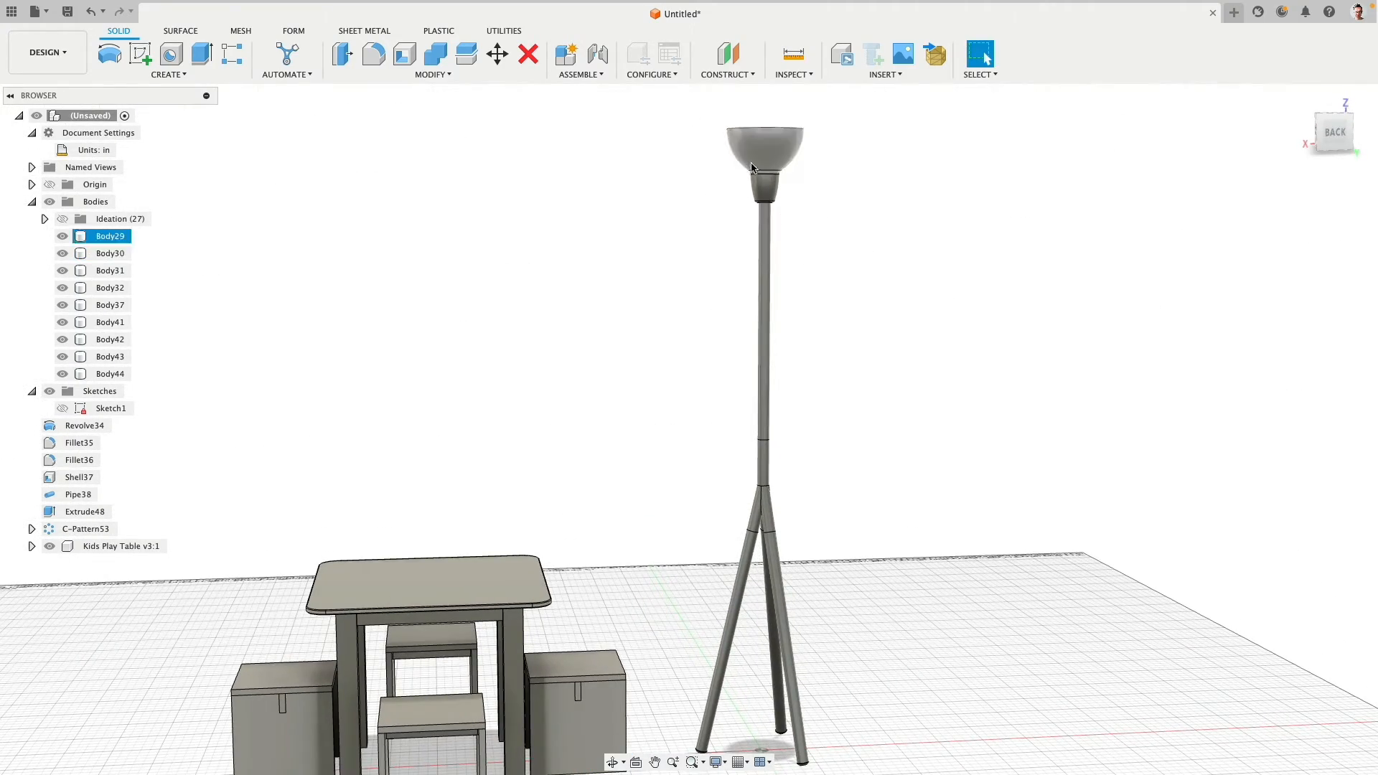
- Shorten the vertical lamp pole by offsetting its top face -5 in with the lampshade hidden, and show the shade again
{"action": "left_click", "coordinate": [61, 239]}
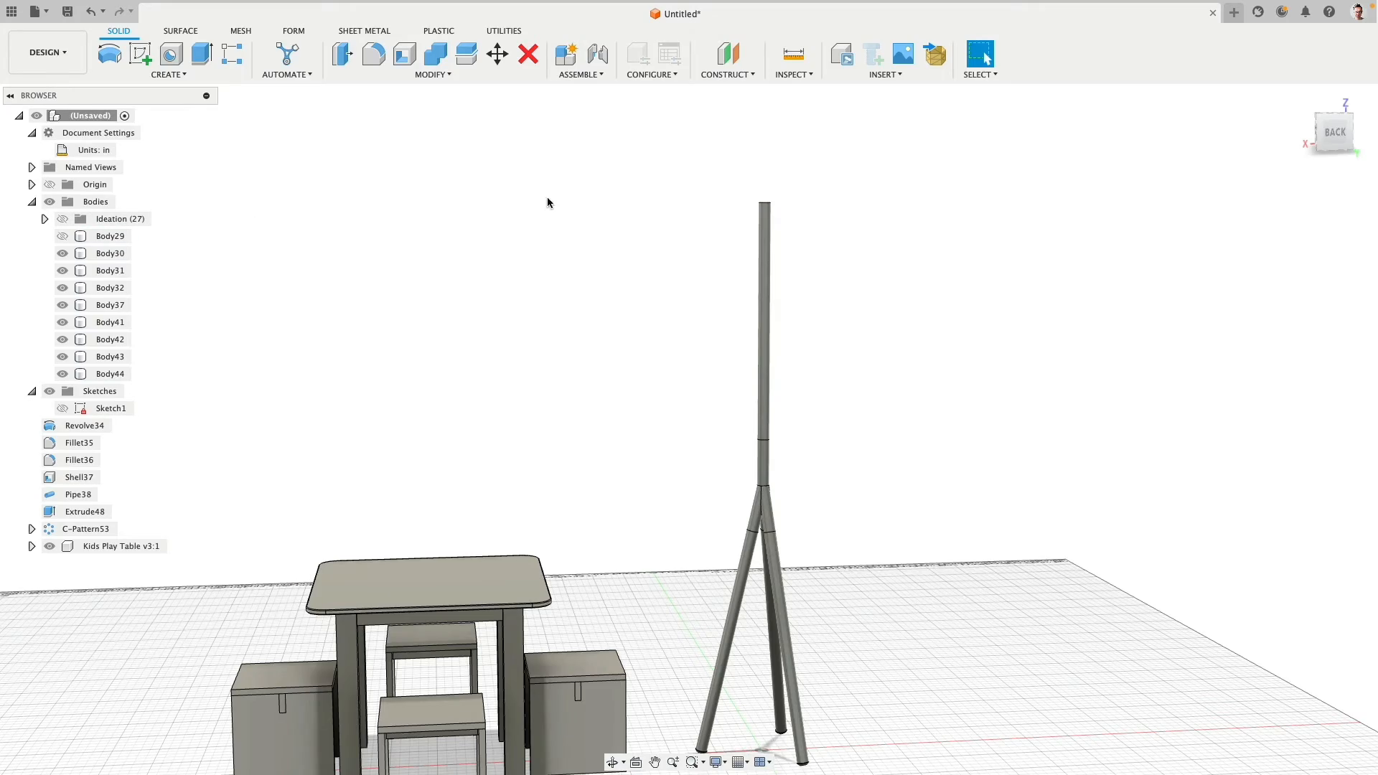
{"action": "middle_click_drag", "start_coordinate": [547, 196], "coordinate": [674, 240], "text": "shift"}
{"action": "scroll", "coordinate": [853, 388], "scroll_direction": "up", "scroll_amount": 5}
{"action": "left_click", "coordinate": [806, 361]}
{"action": "middle_click_drag", "start_coordinate": [664, 384], "coordinate": [452, 264]}
{"action": "left_click", "coordinate": [343, 54]}
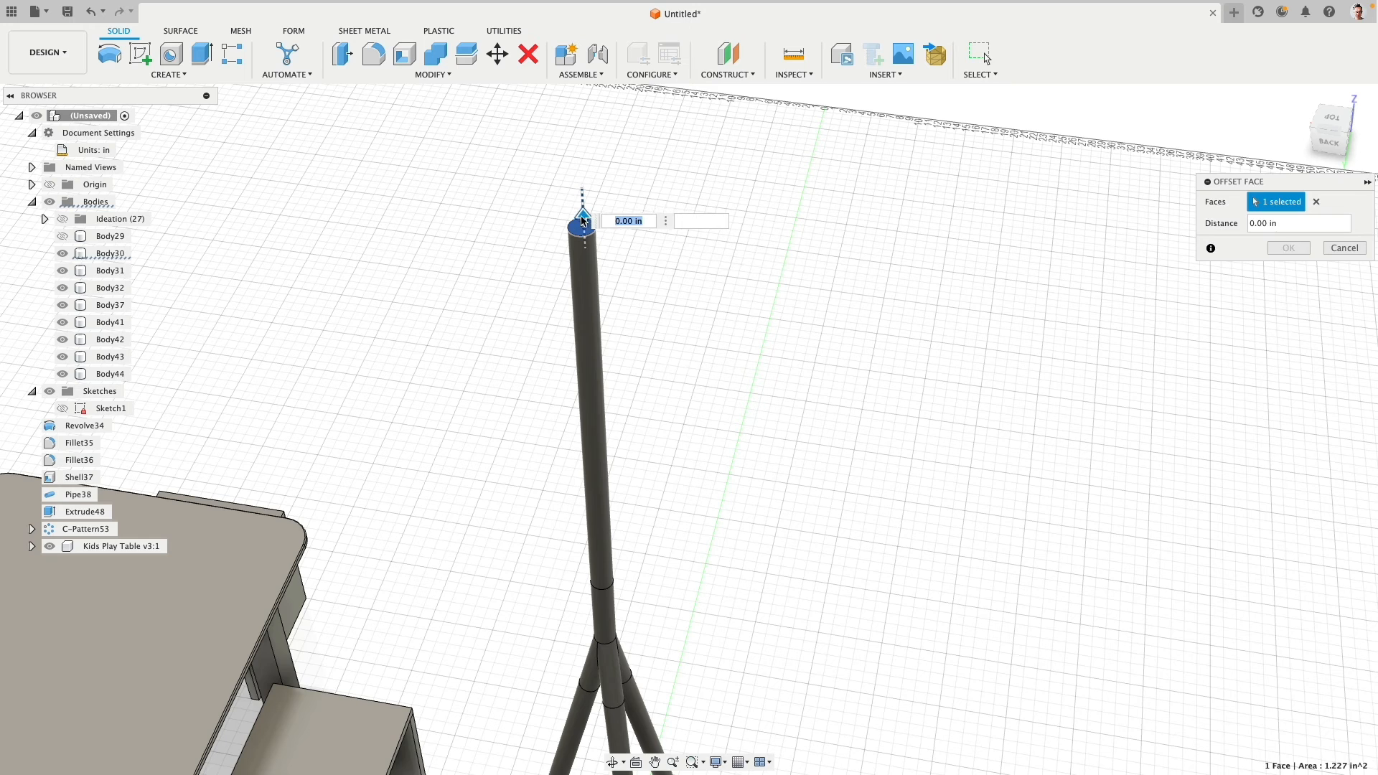
{"action": "left_click_drag", "start_coordinate": [582, 217], "coordinate": [585, 267]}
{"action": "type", "text": "-5"}
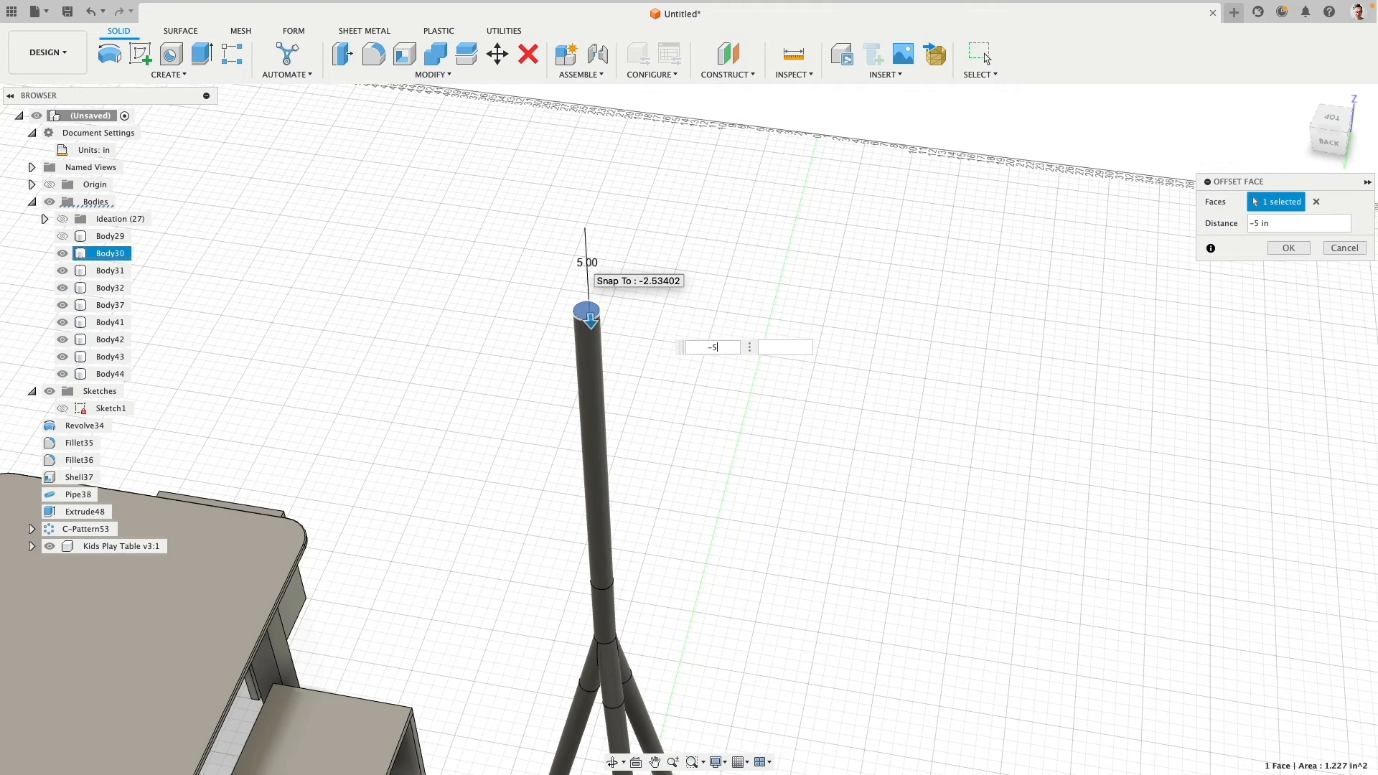
{"action": "key", "text": "Return"}
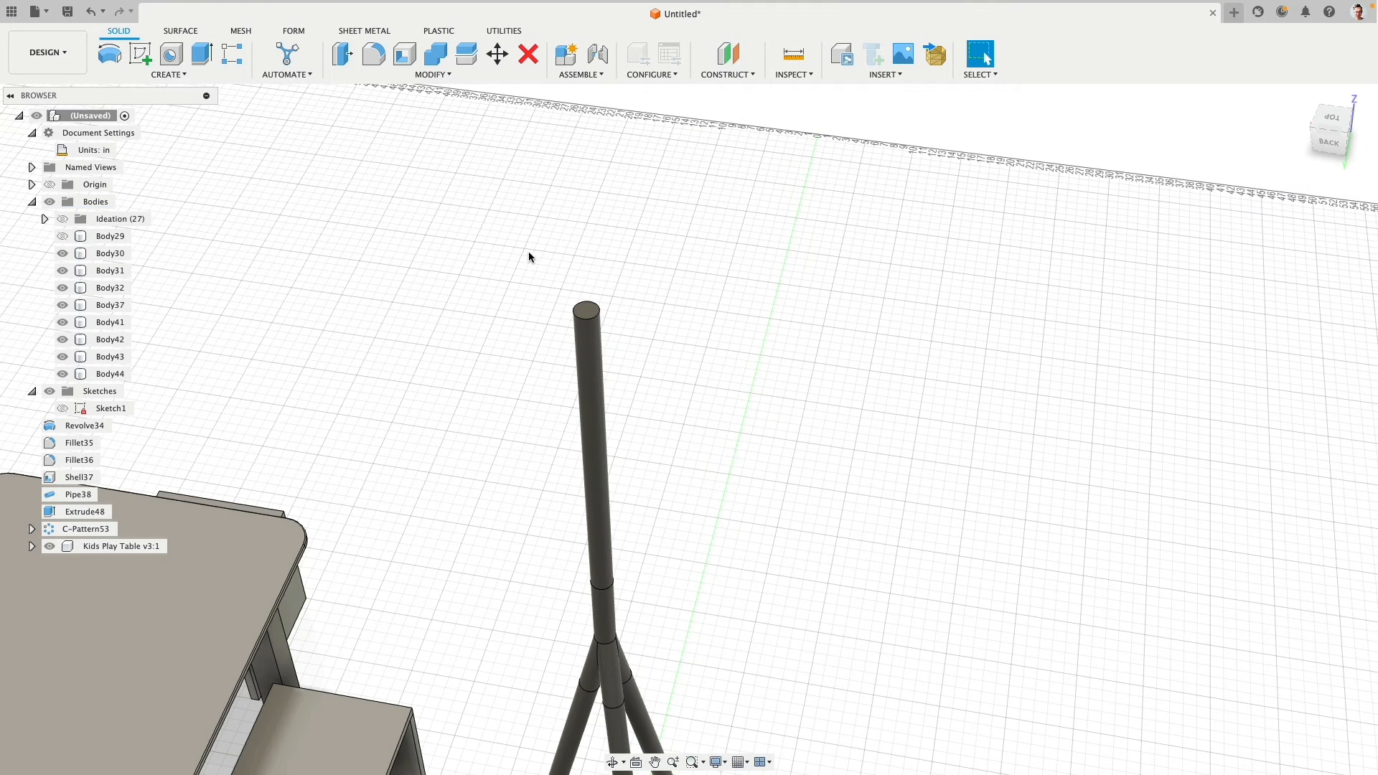
{"action": "left_click", "coordinate": [63, 236]}
- Set up a Loft from the lampshade's bottom face to the pole's top face, with Tangent (G1) continuity at the pole
{"action": "middle_click_drag", "start_coordinate": [503, 352], "coordinate": [507, 252], "text": "shift"}
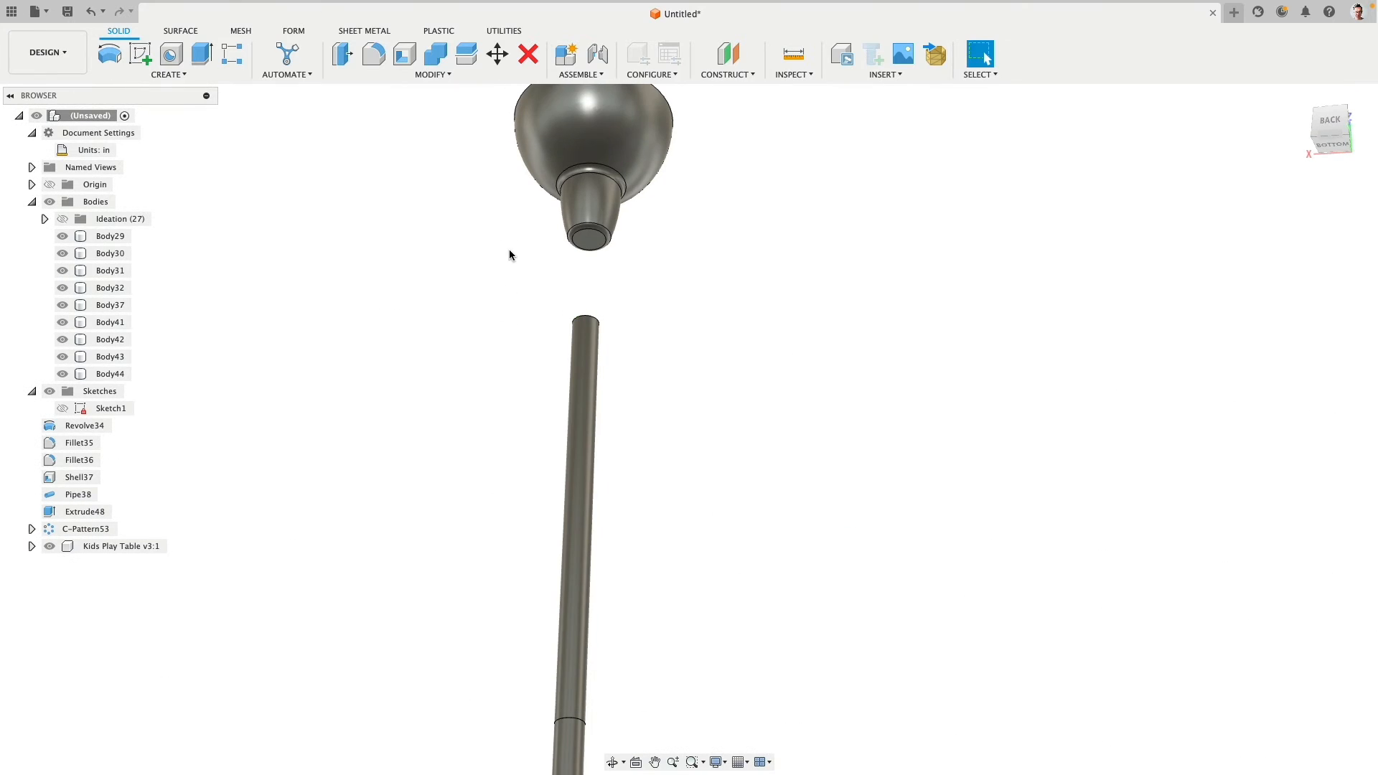
{"action": "left_click", "coordinate": [172, 74]}
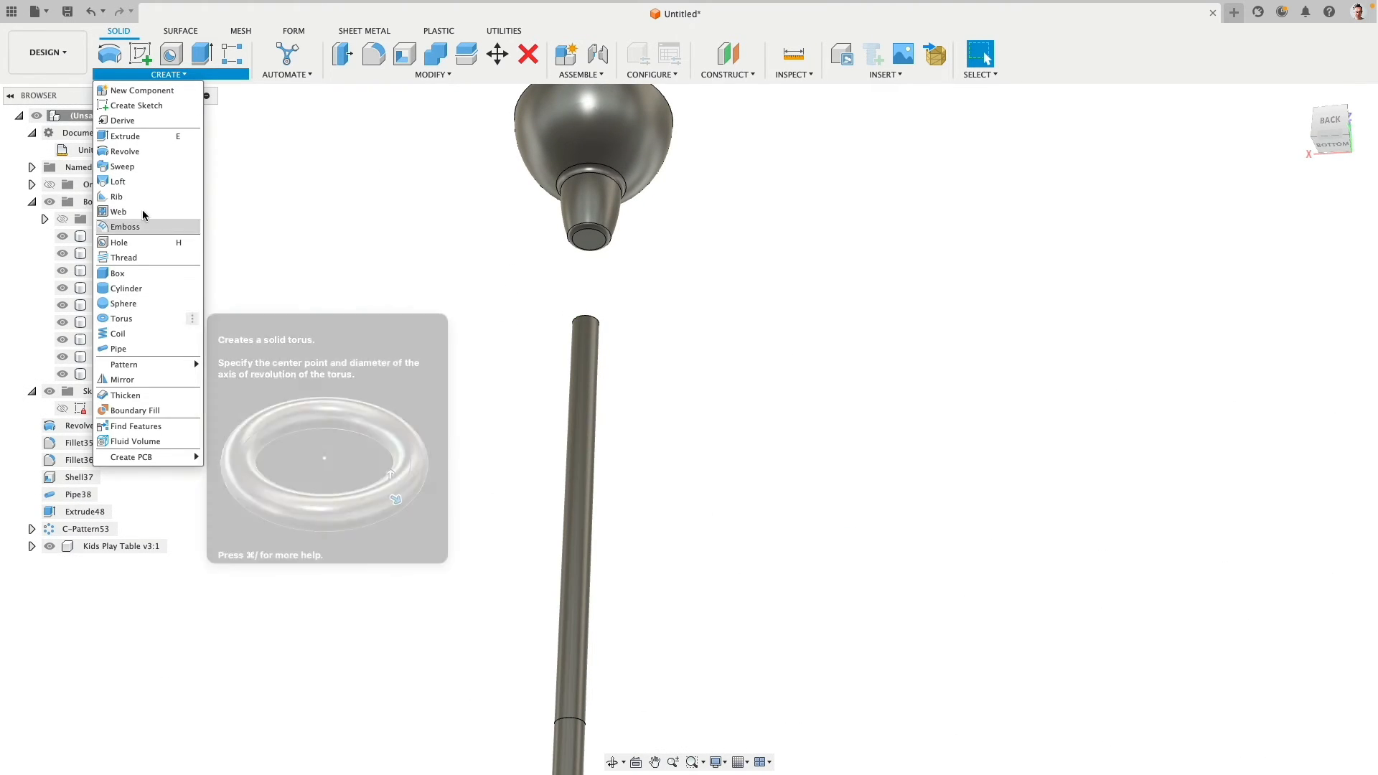
{"action": "left_click", "coordinate": [142, 182]}
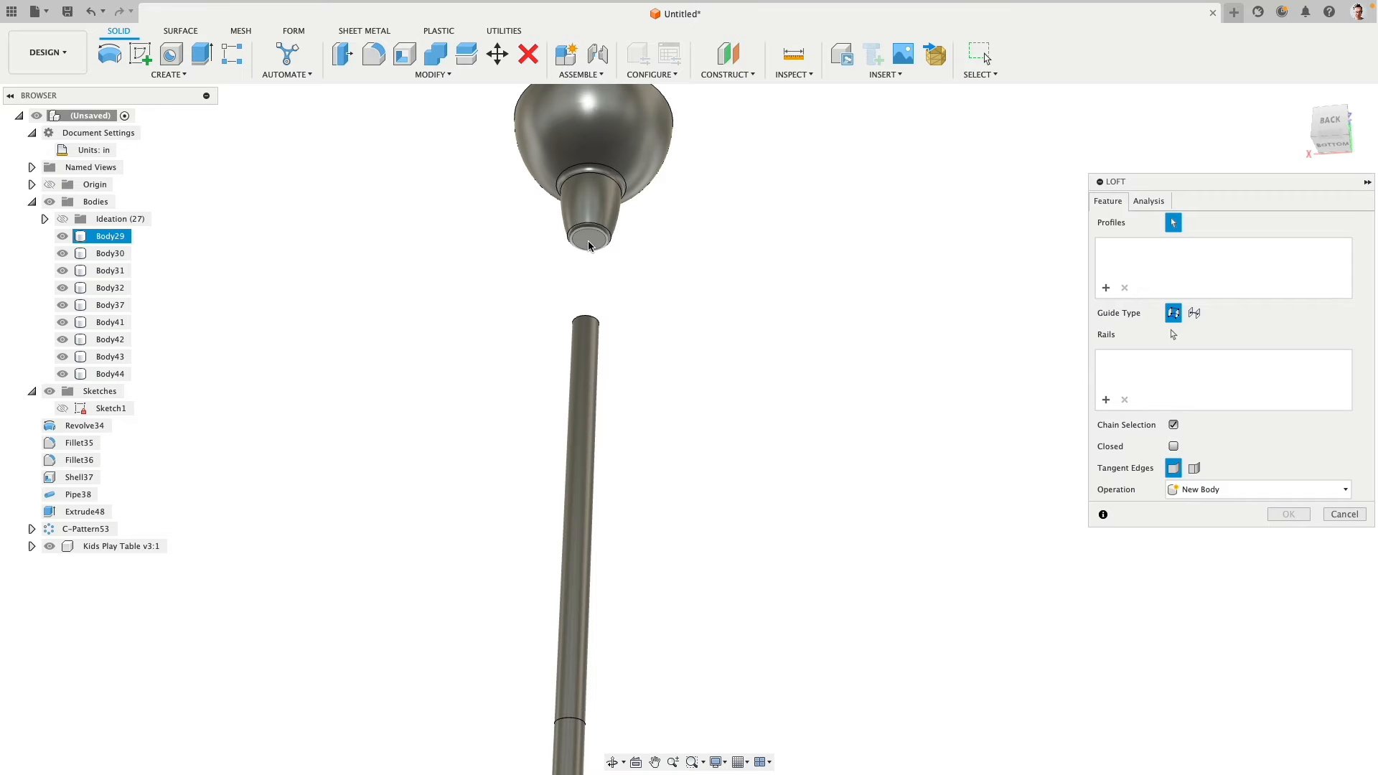
{"action": "left_click", "coordinate": [589, 246]}
{"action": "middle_click_drag", "start_coordinate": [714, 237], "coordinate": [701, 357], "text": "shift"}
{"action": "left_click", "coordinate": [622, 410]}
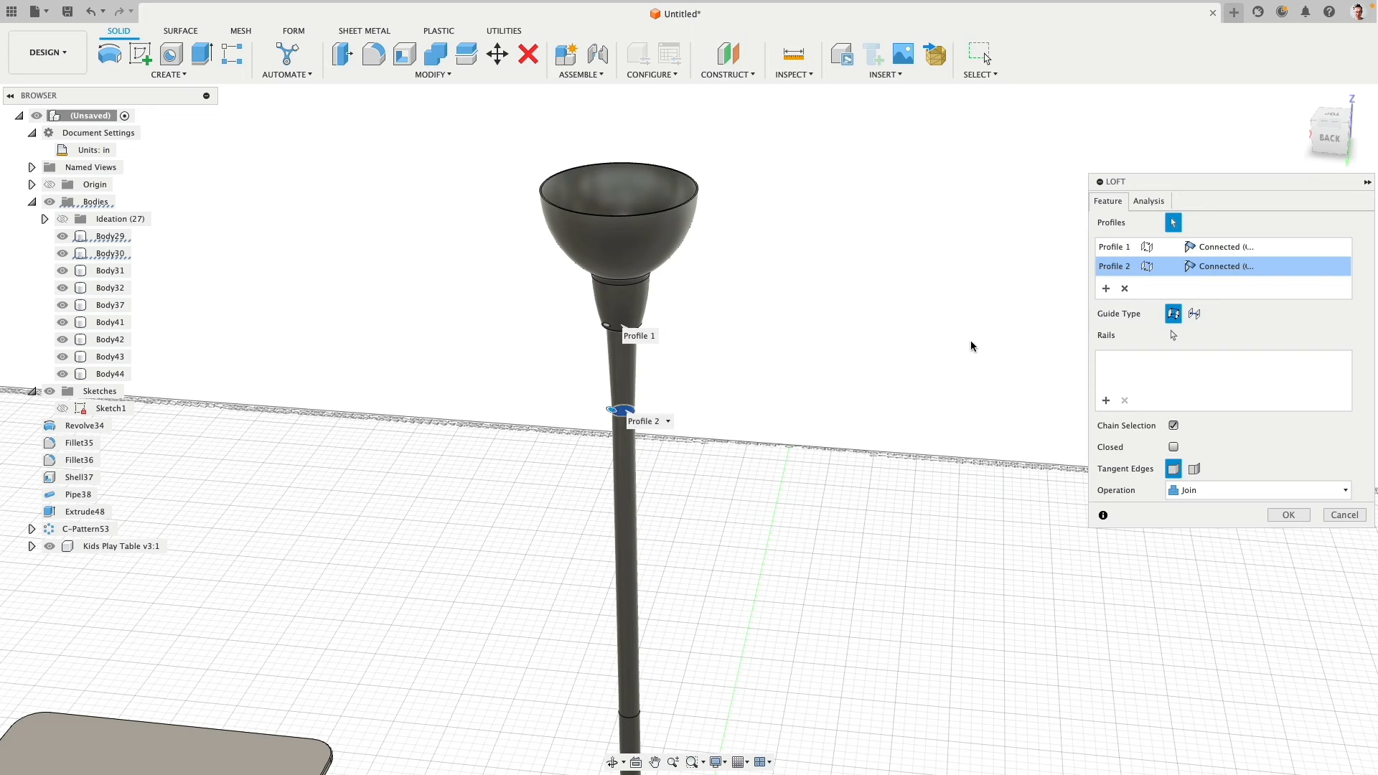
{"action": "left_click", "coordinate": [1220, 271]}
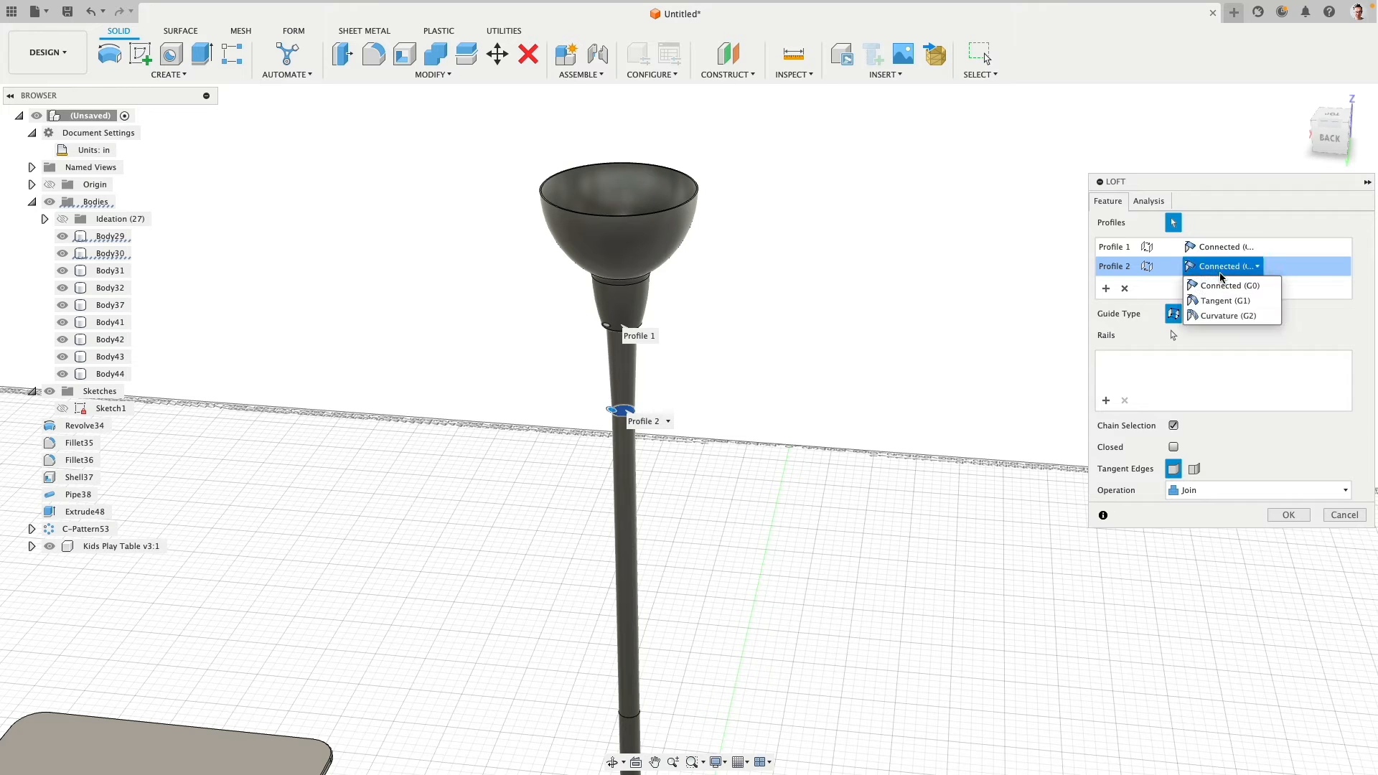
{"action": "left_click", "coordinate": [1226, 300]}
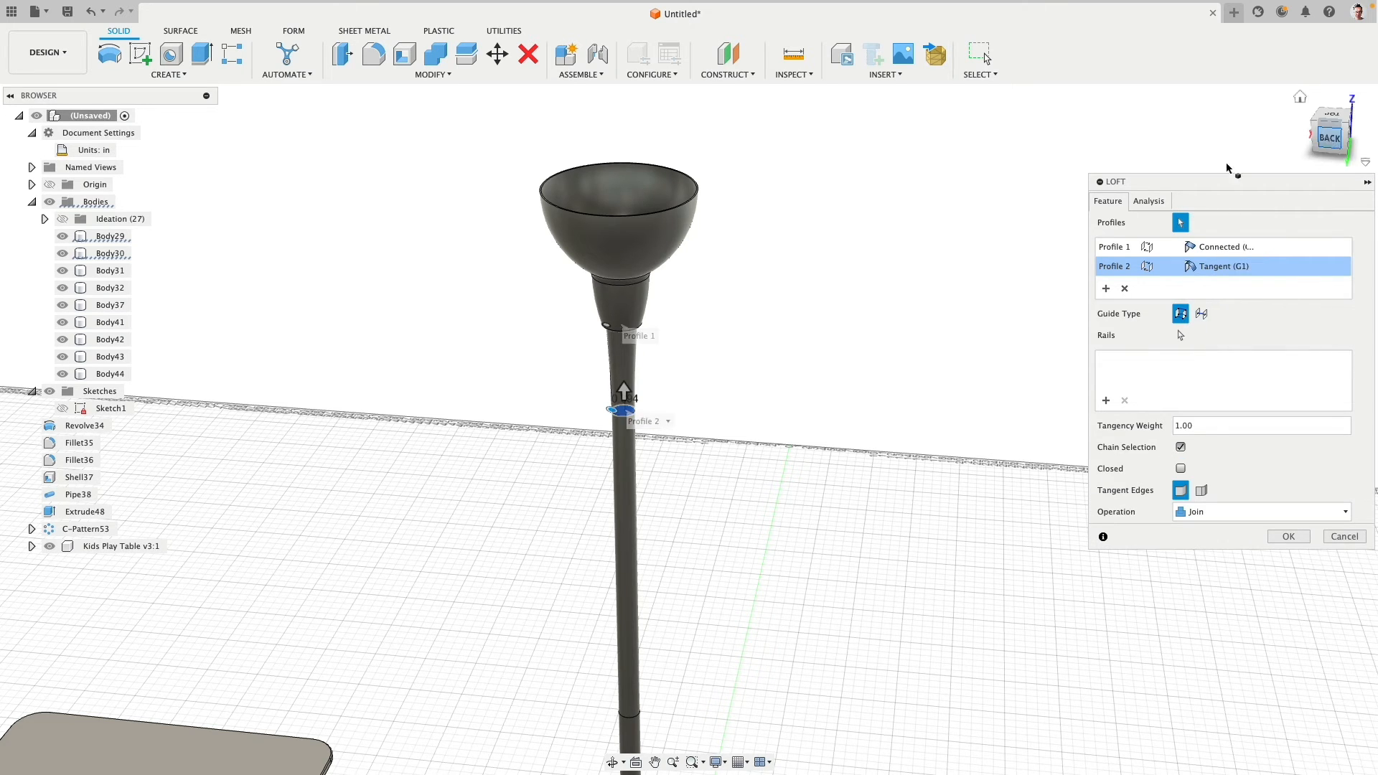
- Inspect the loft transition from the back, keep the shade end Connected (G0), and create the loft as a New Body
{"action": "left_click", "coordinate": [1329, 138]}
{"action": "middle_click_drag", "start_coordinate": [852, 242], "coordinate": [839, 603]}
{"action": "scroll", "coordinate": [752, 398], "scroll_direction": "up", "scroll_amount": 3}
{"action": "scroll", "coordinate": [722, 468], "scroll_direction": "up", "scroll_amount": 4}
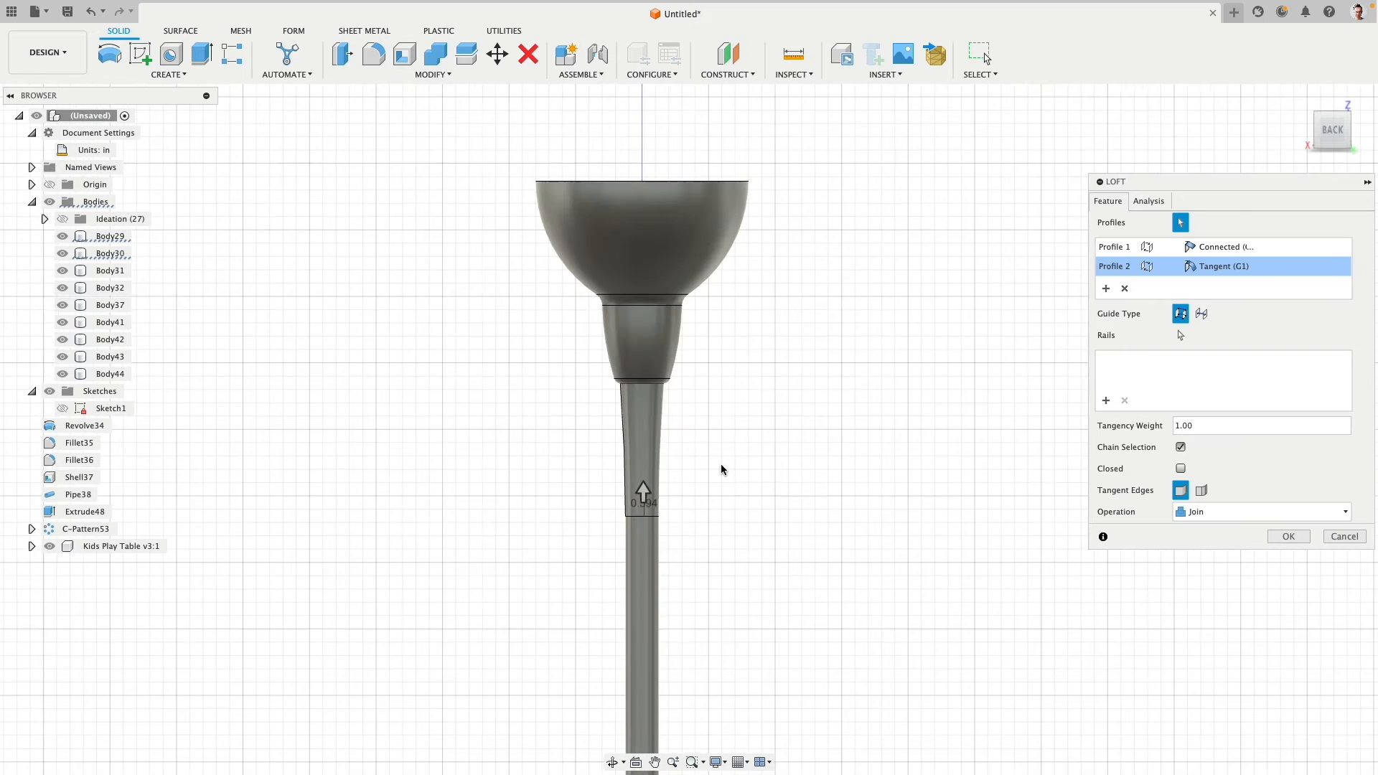
{"action": "scroll", "coordinate": [718, 465], "scroll_direction": "up", "scroll_amount": 2}
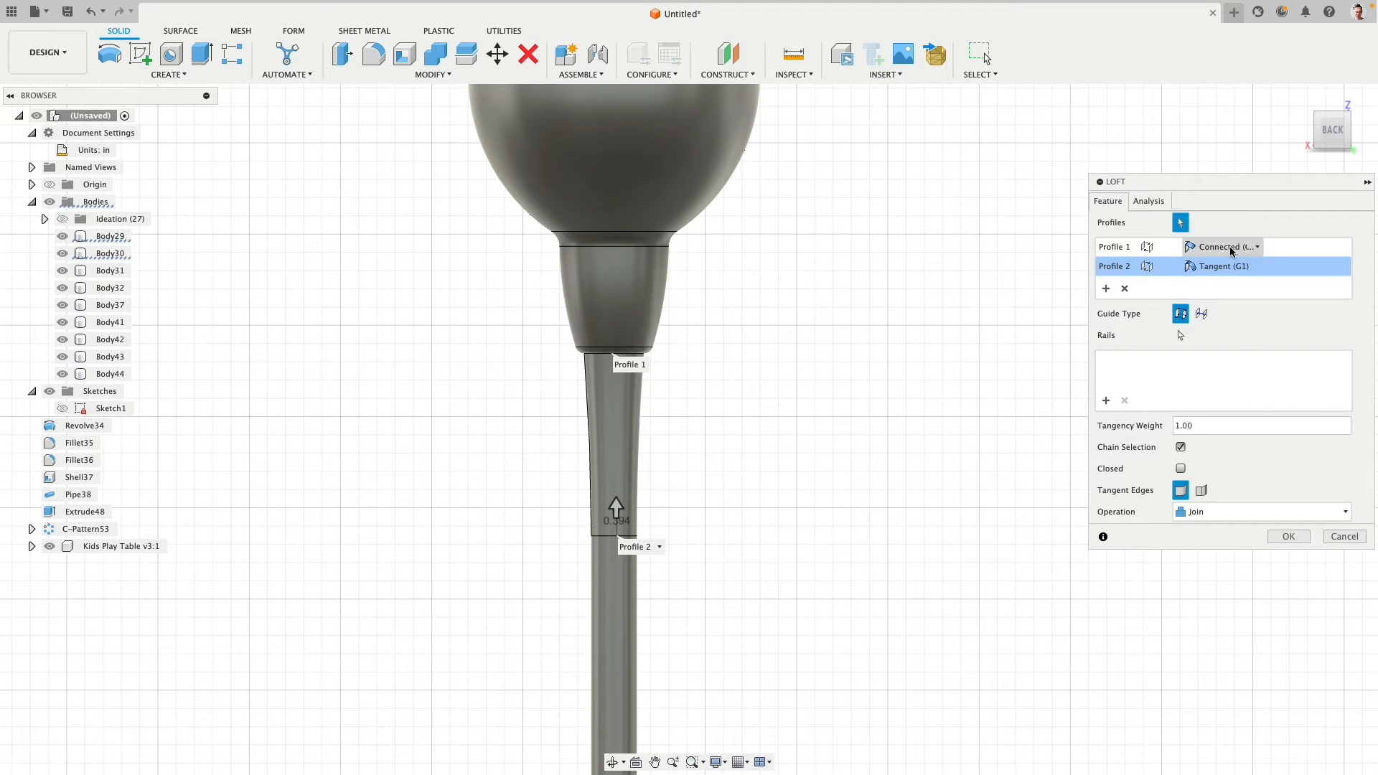
{"action": "left_click", "coordinate": [1248, 247]}
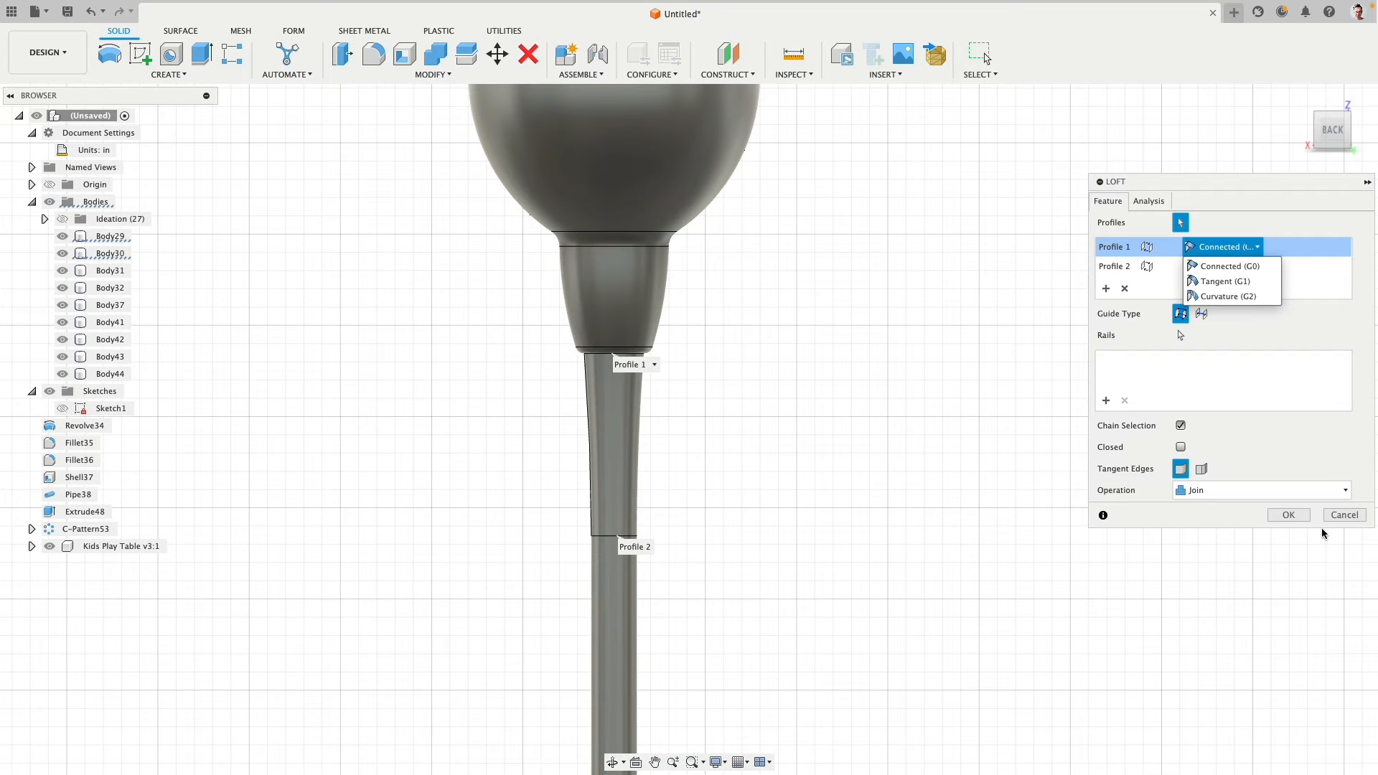
{"action": "left_click", "coordinate": [1277, 492]}
{"action": "left_click", "coordinate": [1278, 535]}
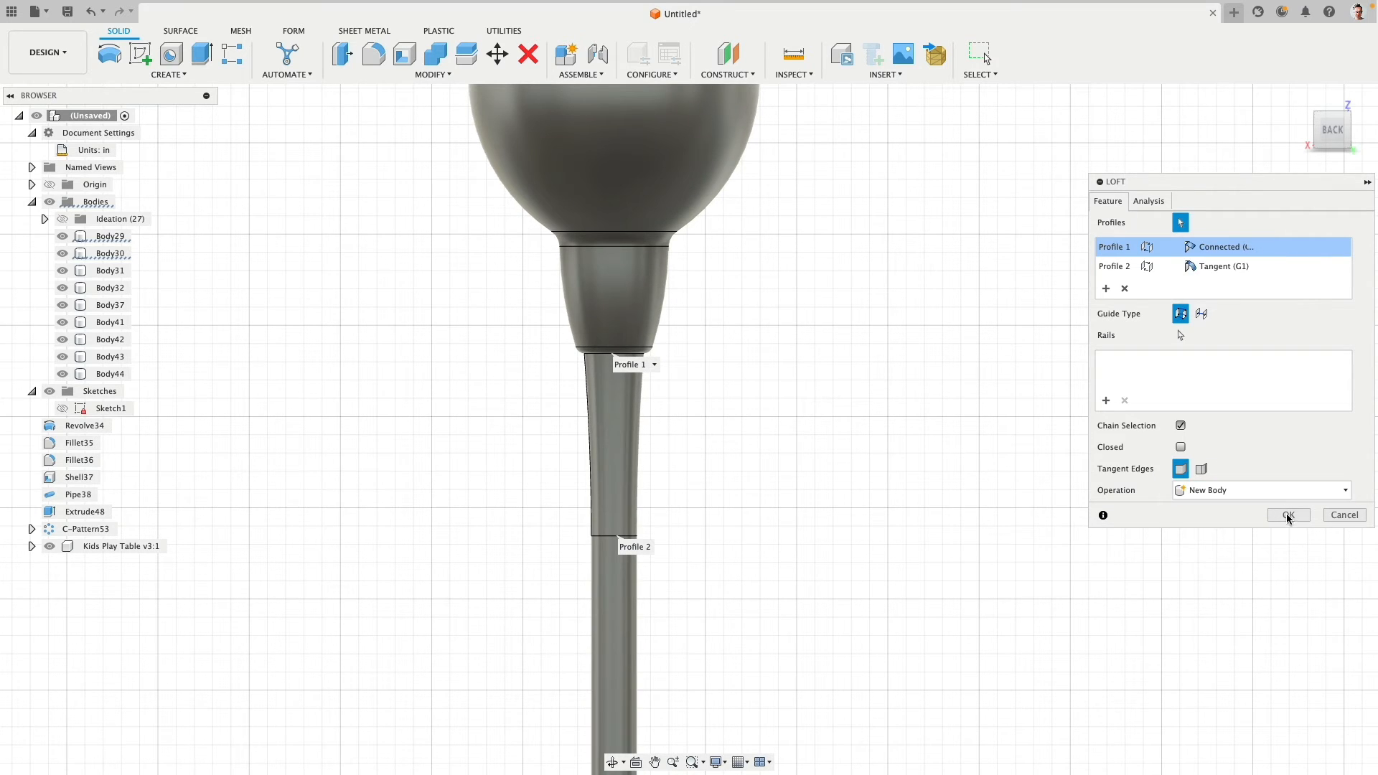
{"action": "left_click", "coordinate": [1289, 515]}
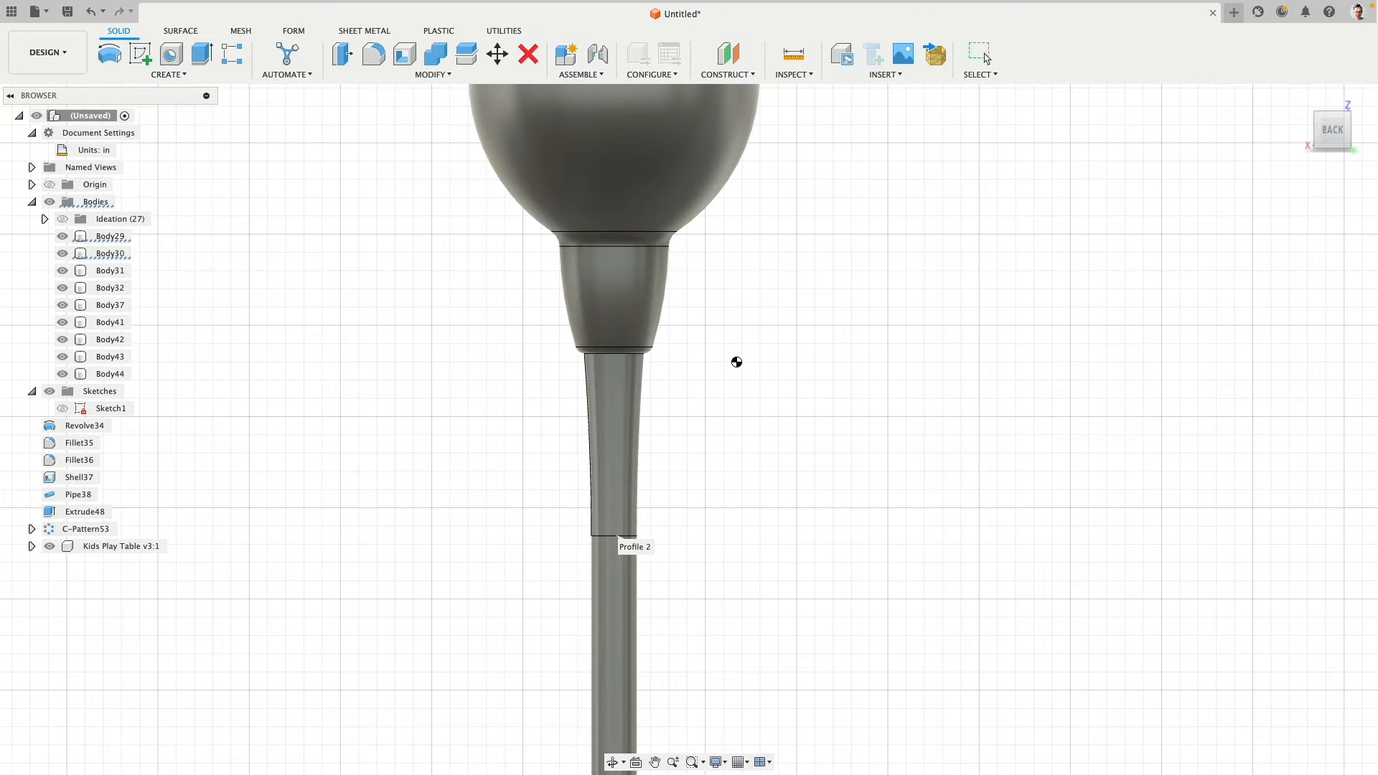
- Review the lofted transition's proportions against the whole lamp, and delete the loft body
{"action": "scroll", "coordinate": [736, 361], "scroll_direction": "down", "scroll_amount": 2}
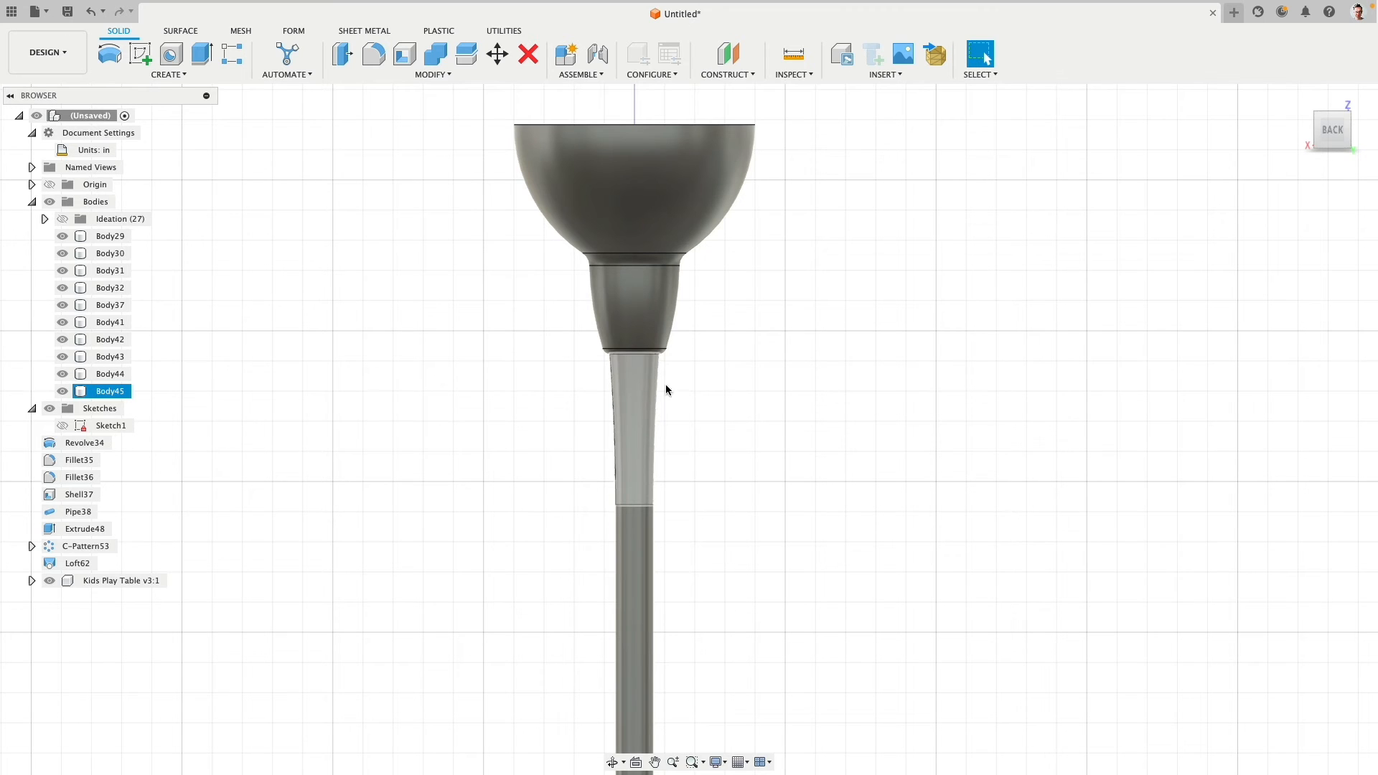
{"action": "left_click", "coordinate": [665, 386]}
{"action": "scroll", "coordinate": [760, 403], "scroll_direction": "down", "scroll_amount": 4}
{"action": "middle_click_drag", "start_coordinate": [781, 454], "coordinate": [720, 314]}
{"action": "scroll", "coordinate": [739, 330], "scroll_direction": "down", "scroll_amount": 2}
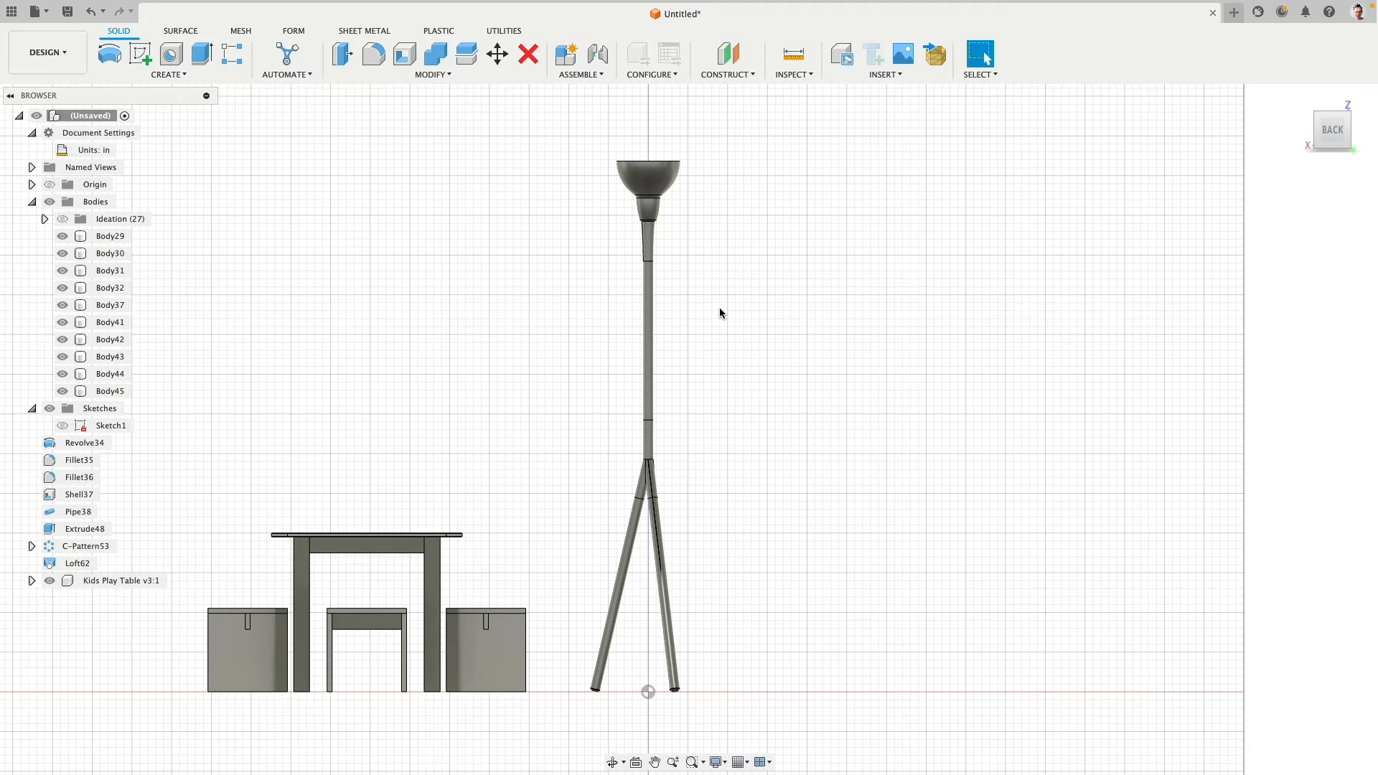
{"action": "left_click", "coordinate": [651, 246]}
{"action": "left_click", "coordinate": [648, 183]}
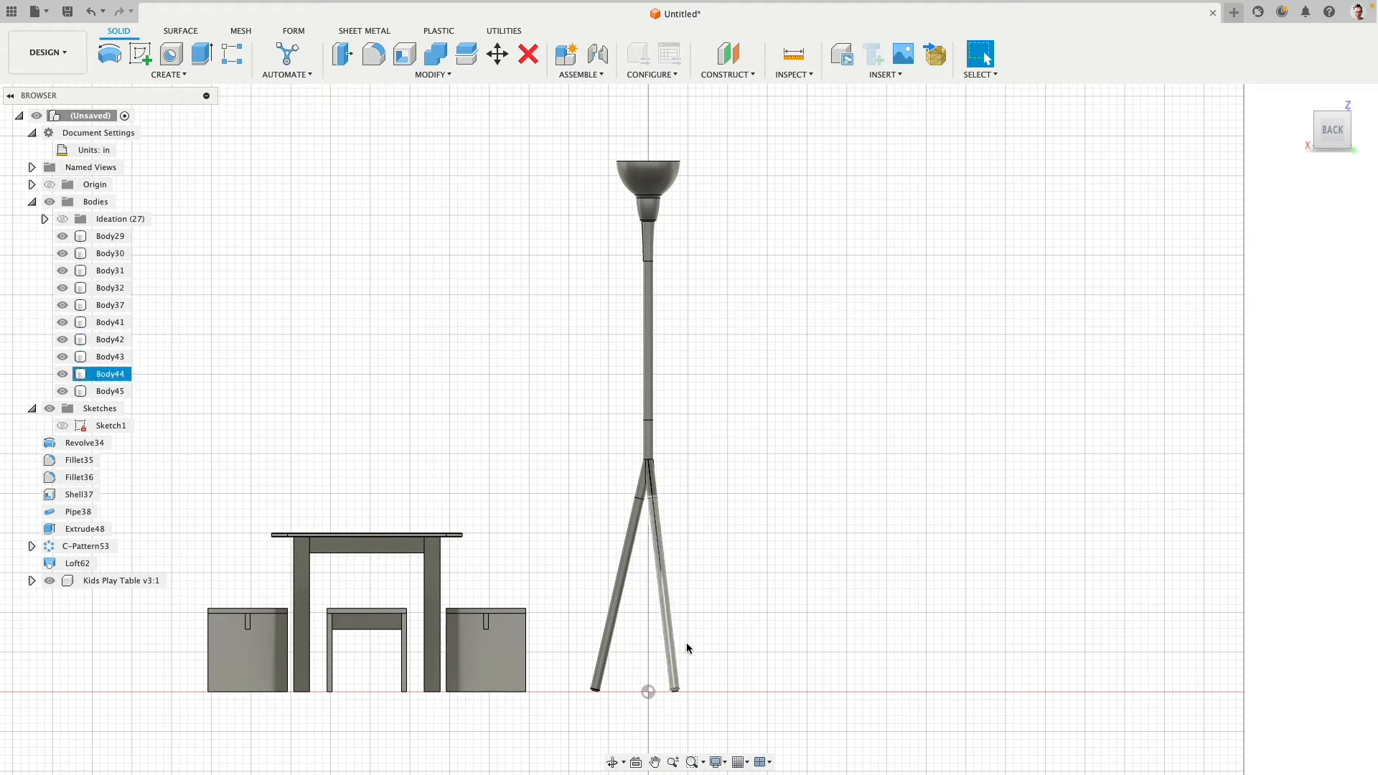
{"action": "left_click", "coordinate": [111, 391]}
{"action": "key", "text": "Delete"}
- Extend the vertical pole by offsetting its top face 3 in toward the lampshade
{"action": "scroll", "coordinate": [590, 242], "scroll_direction": "up", "scroll_amount": 6}
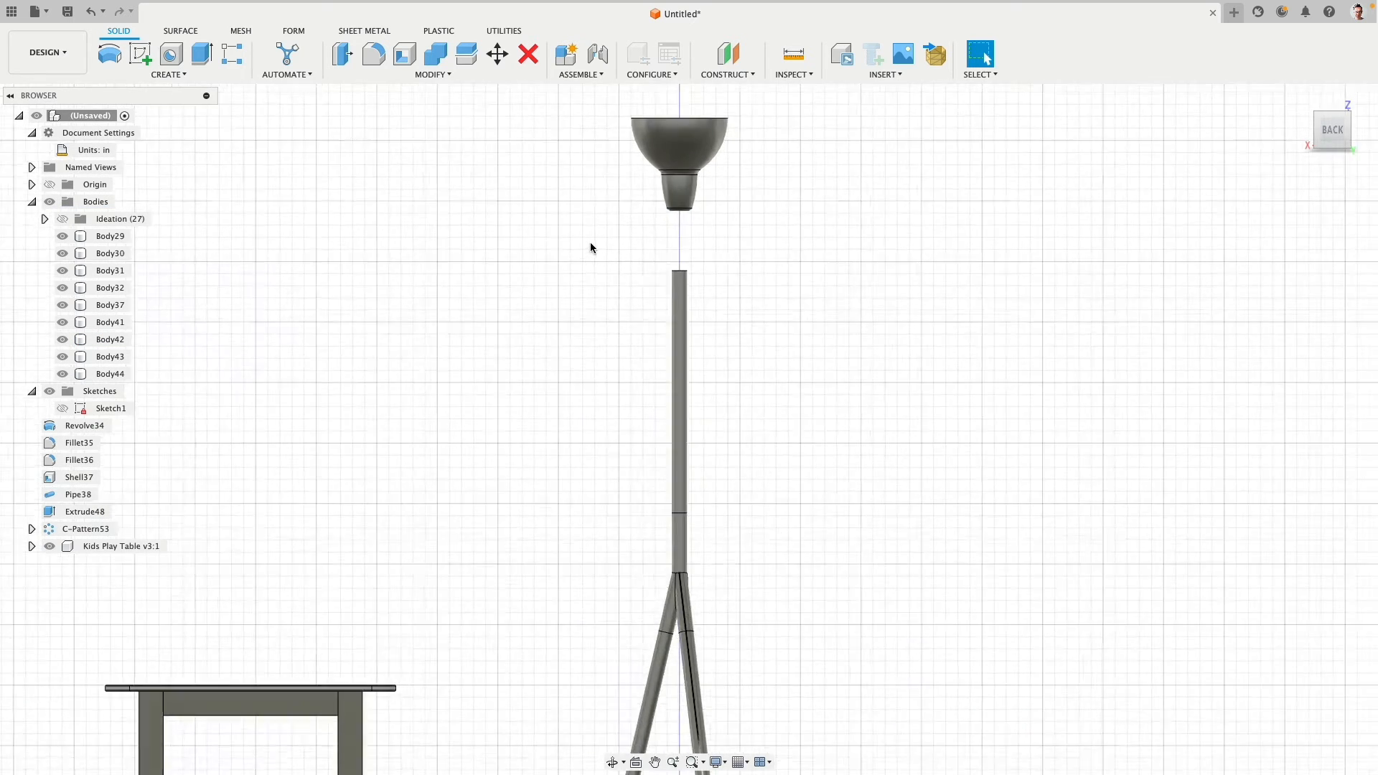
{"action": "middle_click_drag", "start_coordinate": [666, 239], "coordinate": [650, 320], "text": "shift"}
{"action": "scroll", "coordinate": [662, 277], "scroll_direction": "down", "scroll_amount": 8}
{"action": "scroll", "coordinate": [651, 322], "scroll_direction": "up", "scroll_amount": 2}
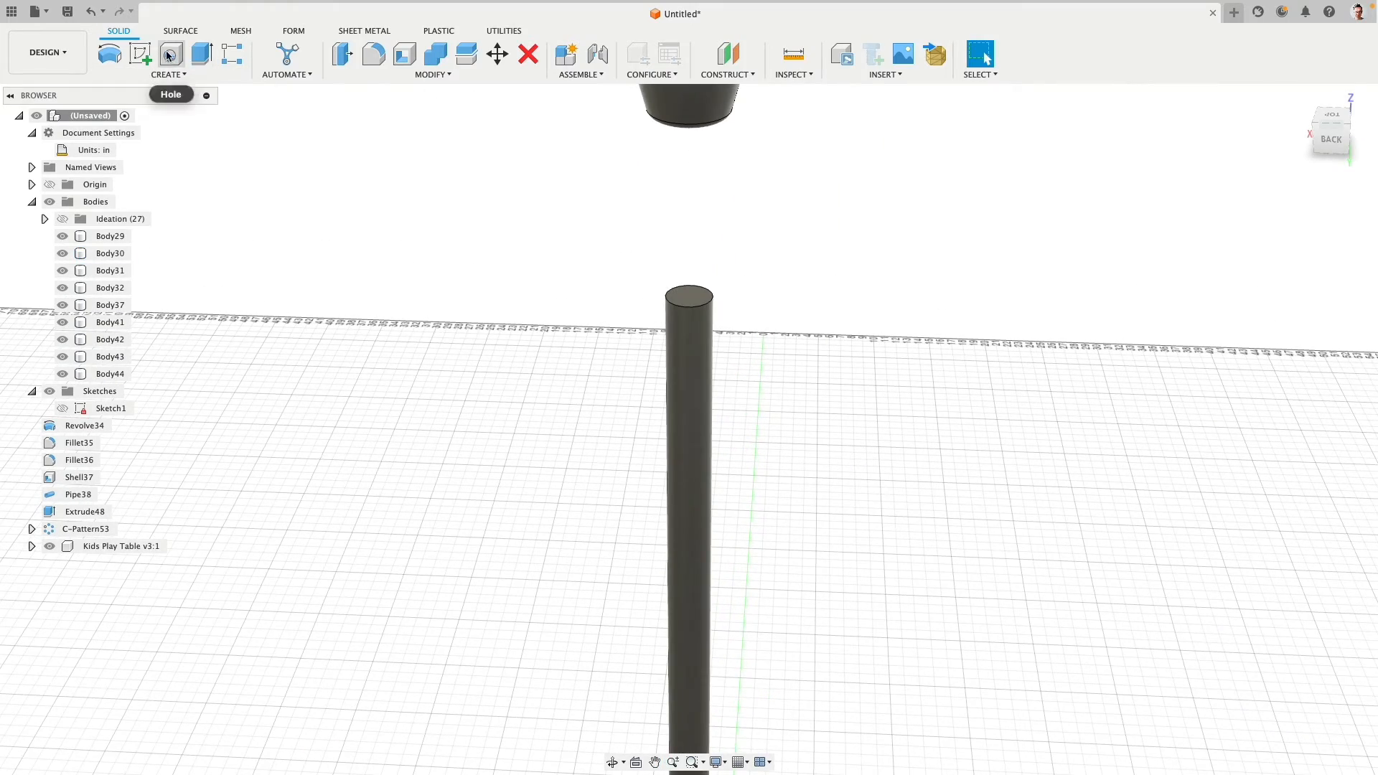
{"action": "left_click", "coordinate": [356, 59]}
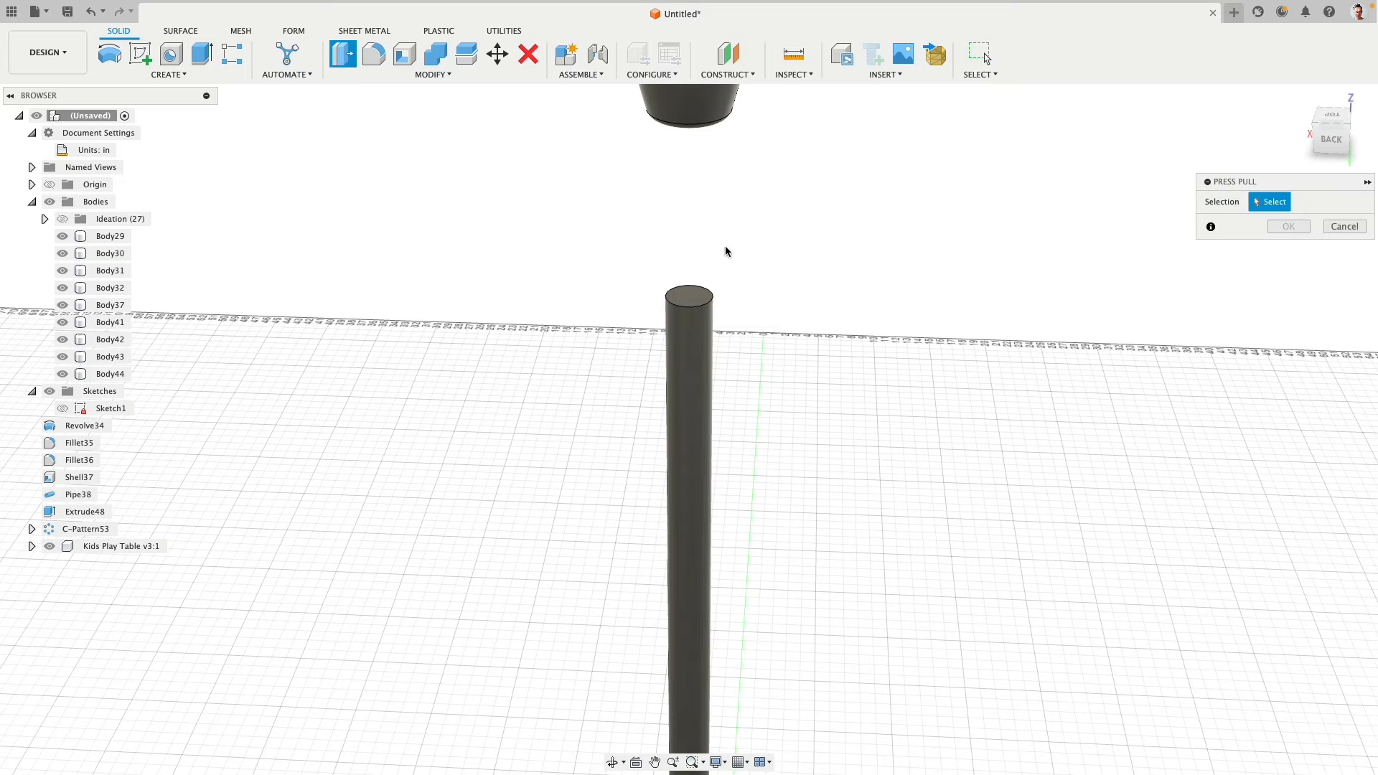
{"action": "left_click", "coordinate": [690, 295]}
{"action": "type", "text": "3"}
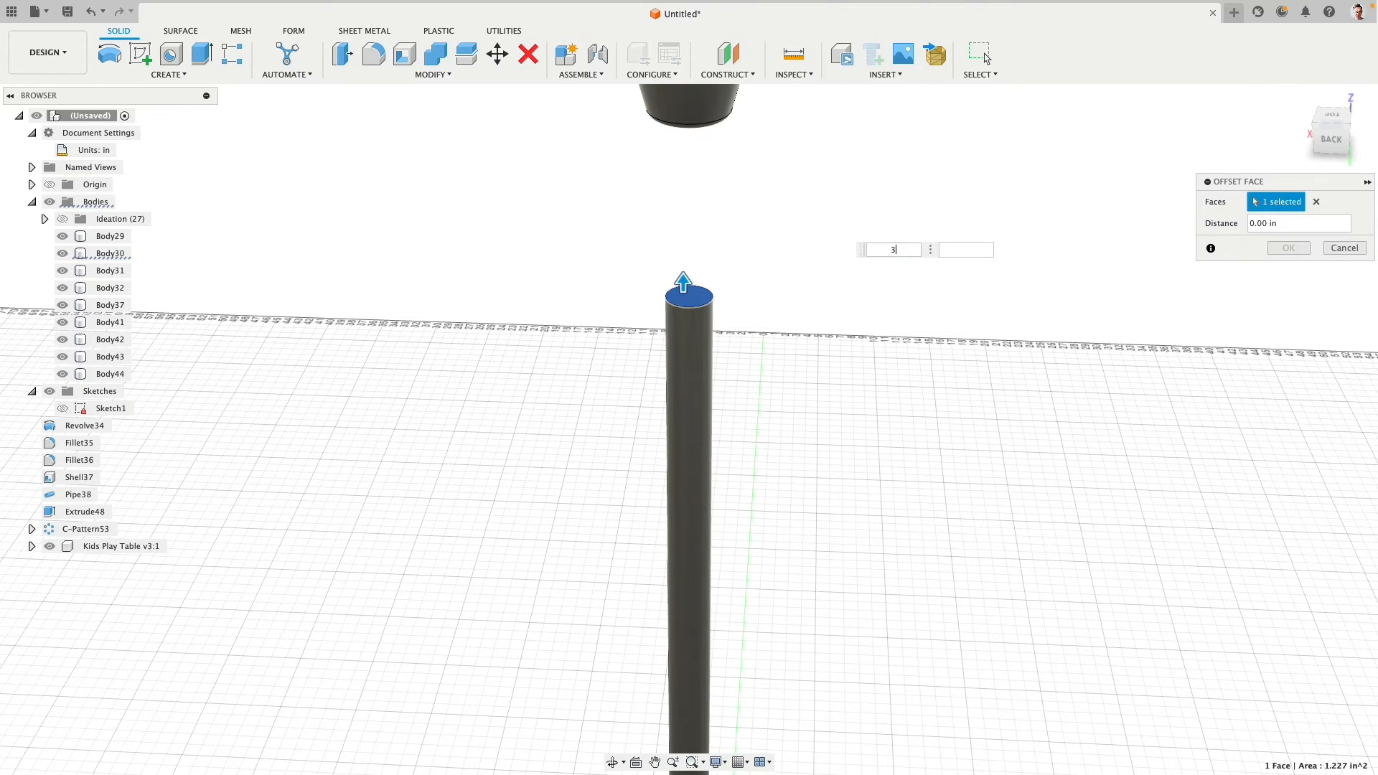
{"action": "left_click", "coordinate": [1289, 247]}
- Set up a Loft between the lampshade's bottom face and the extended pole's top face, and check its proportions
{"action": "middle_click_drag", "start_coordinate": [1062, 253], "coordinate": [825, 212], "text": "shift"}
{"action": "left_click", "coordinate": [173, 72]}
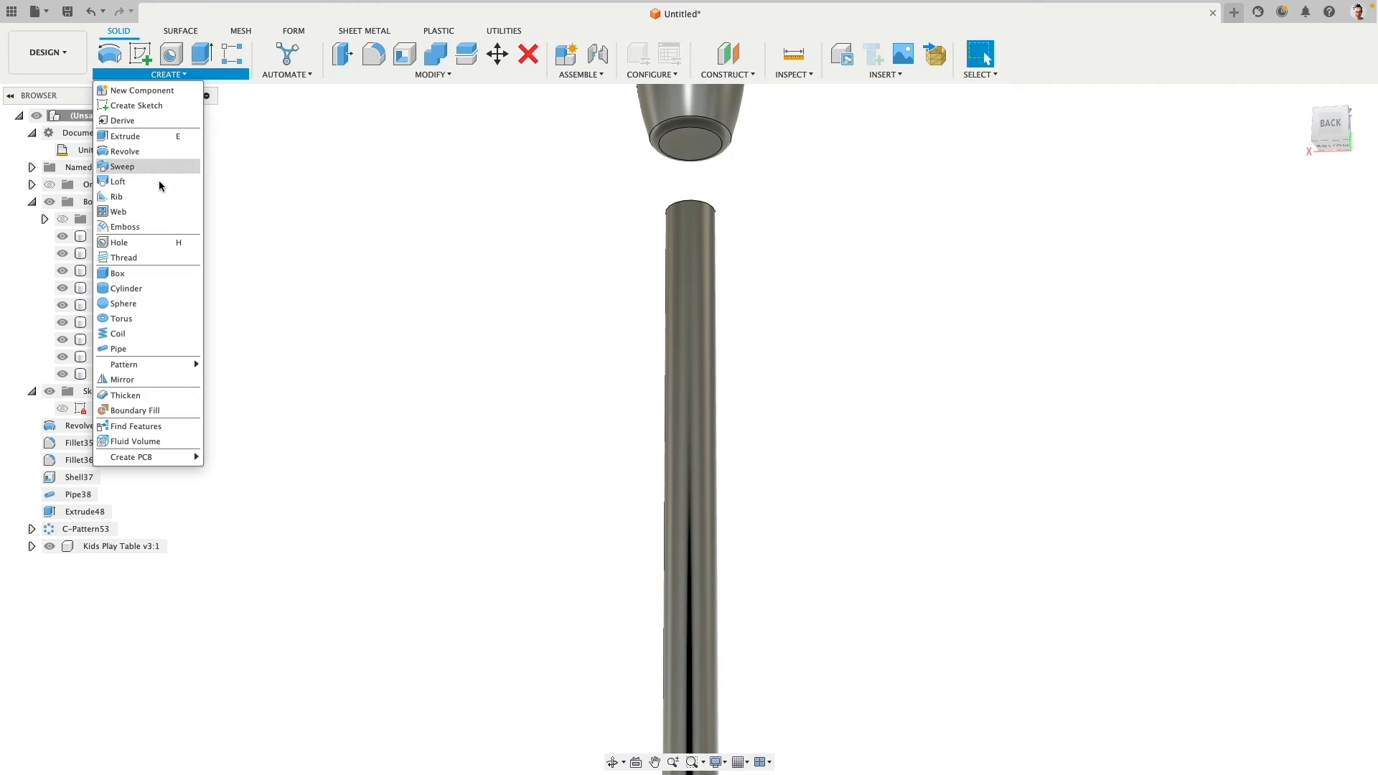
{"action": "left_click", "coordinate": [167, 209]}
{"action": "left_click", "coordinate": [693, 151]}
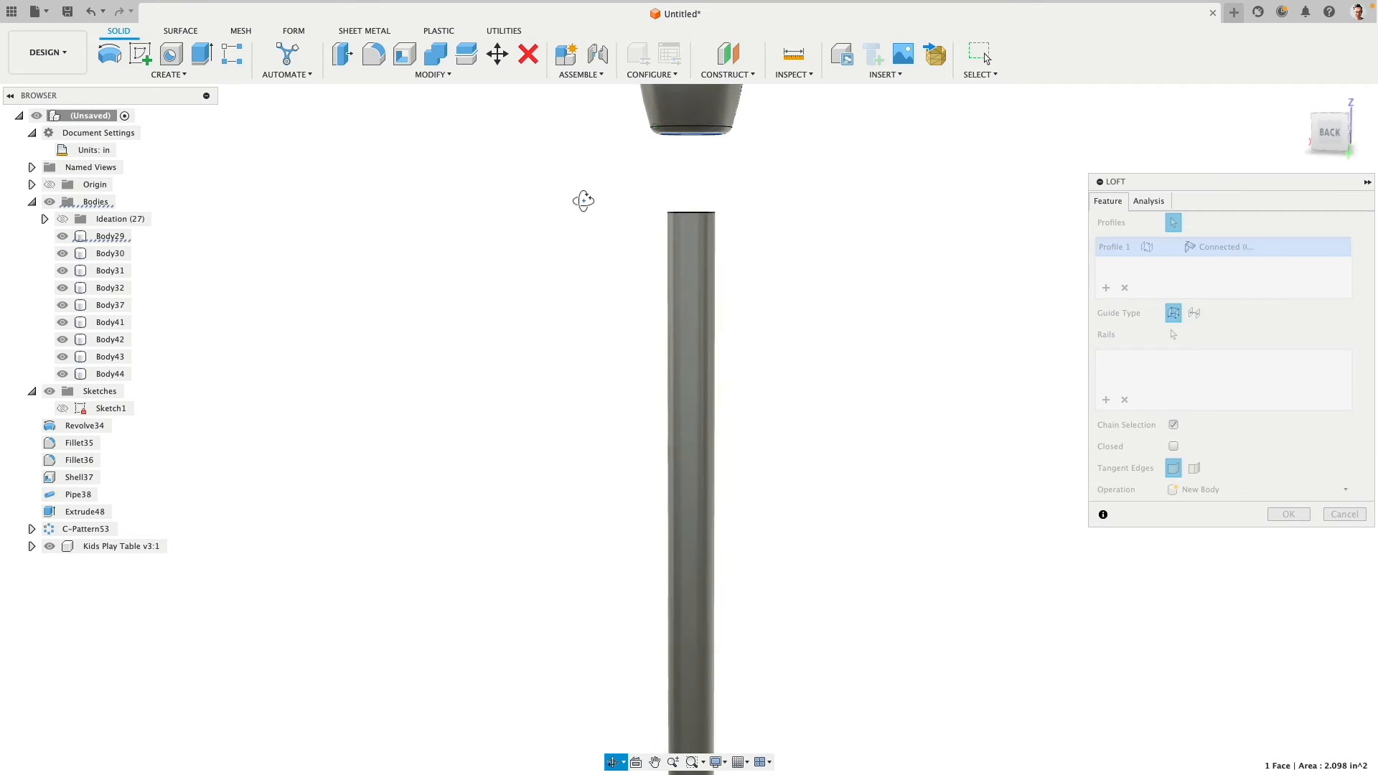
{"action": "middle_click_drag", "start_coordinate": [581, 204], "coordinate": [700, 211], "text": "shift"}
{"action": "left_click", "coordinate": [691, 204]}
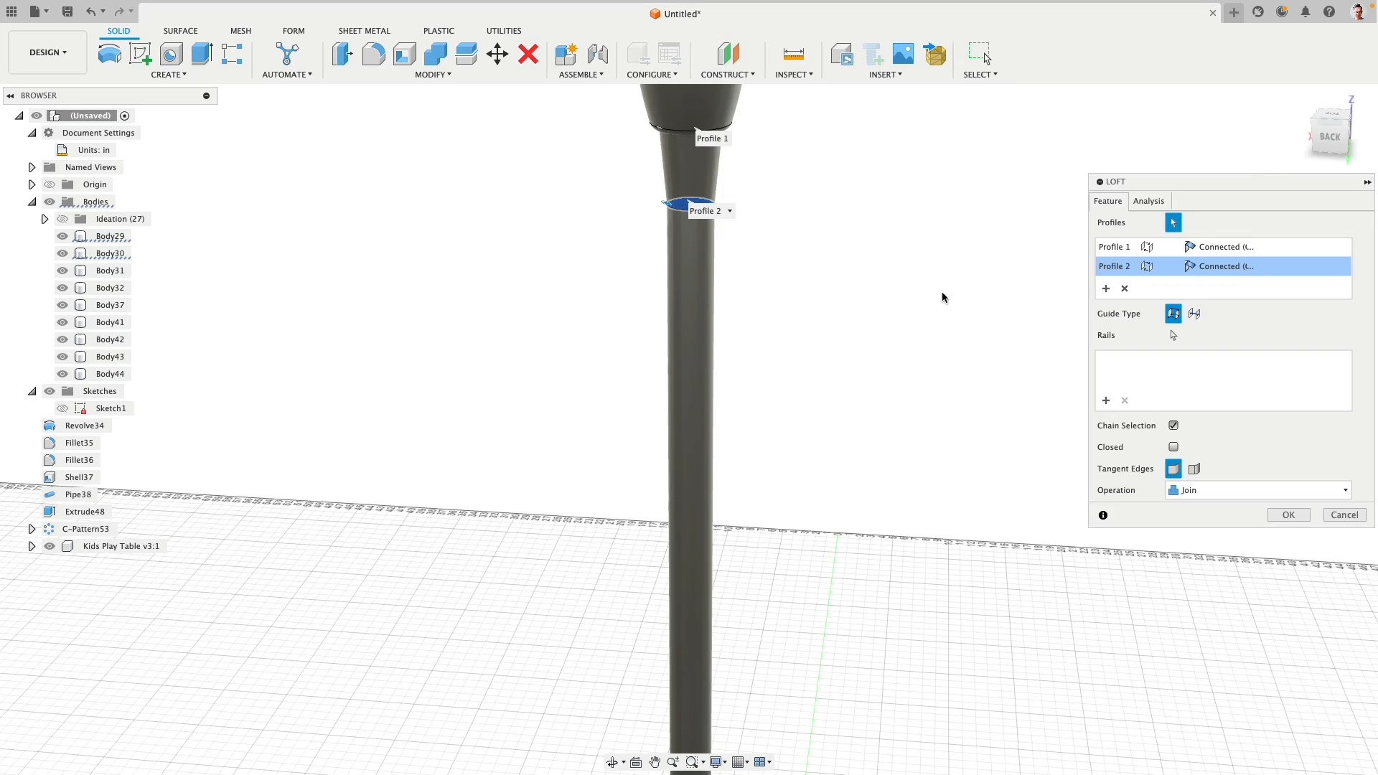
{"action": "scroll", "coordinate": [944, 301], "scroll_direction": "down", "scroll_amount": 5}
{"action": "middle_click_drag", "start_coordinate": [945, 335], "coordinate": [797, 298]}
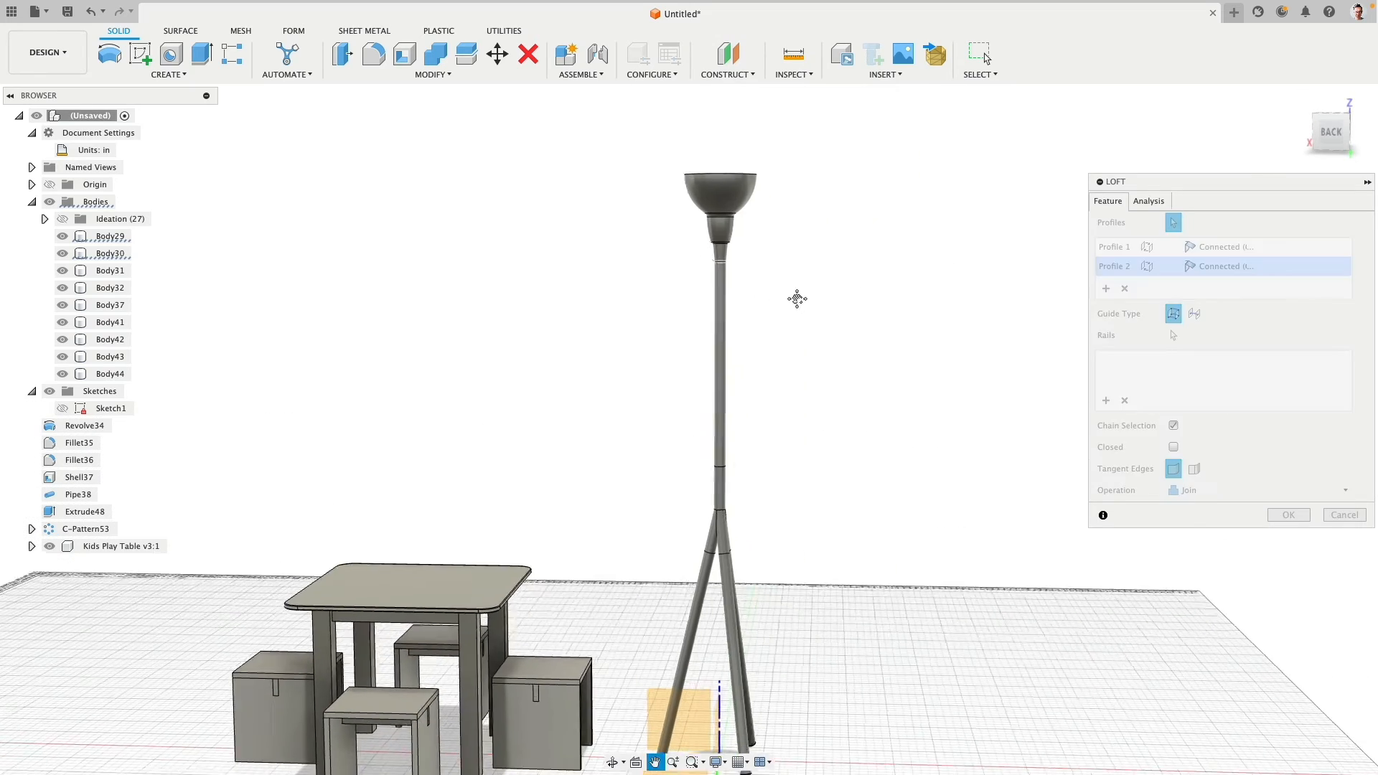
{"action": "scroll", "coordinate": [828, 305], "scroll_direction": "up", "scroll_amount": 2}
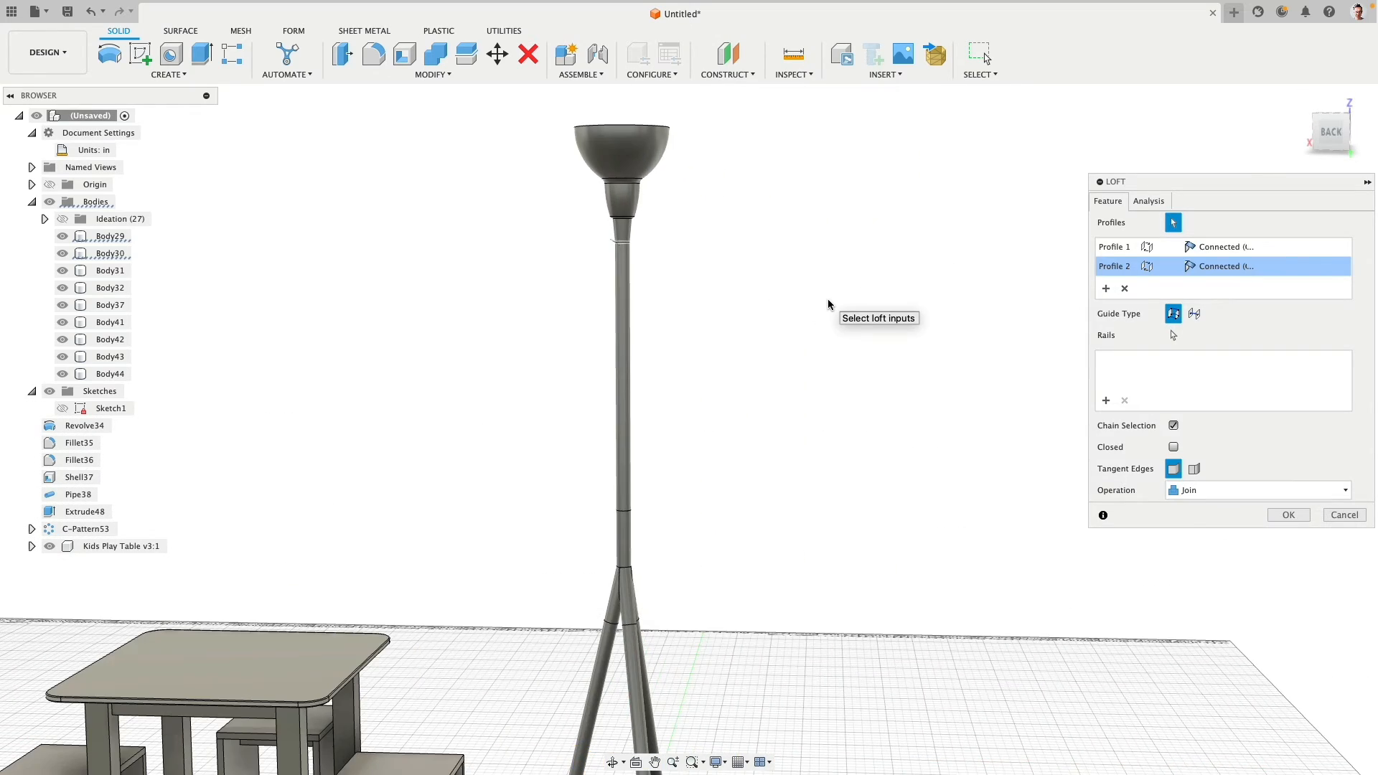
- Set the loft's pole end to Tangent (G1), create it as a New Body, and view the lamp from the back
{"action": "left_click", "coordinate": [1251, 267]}
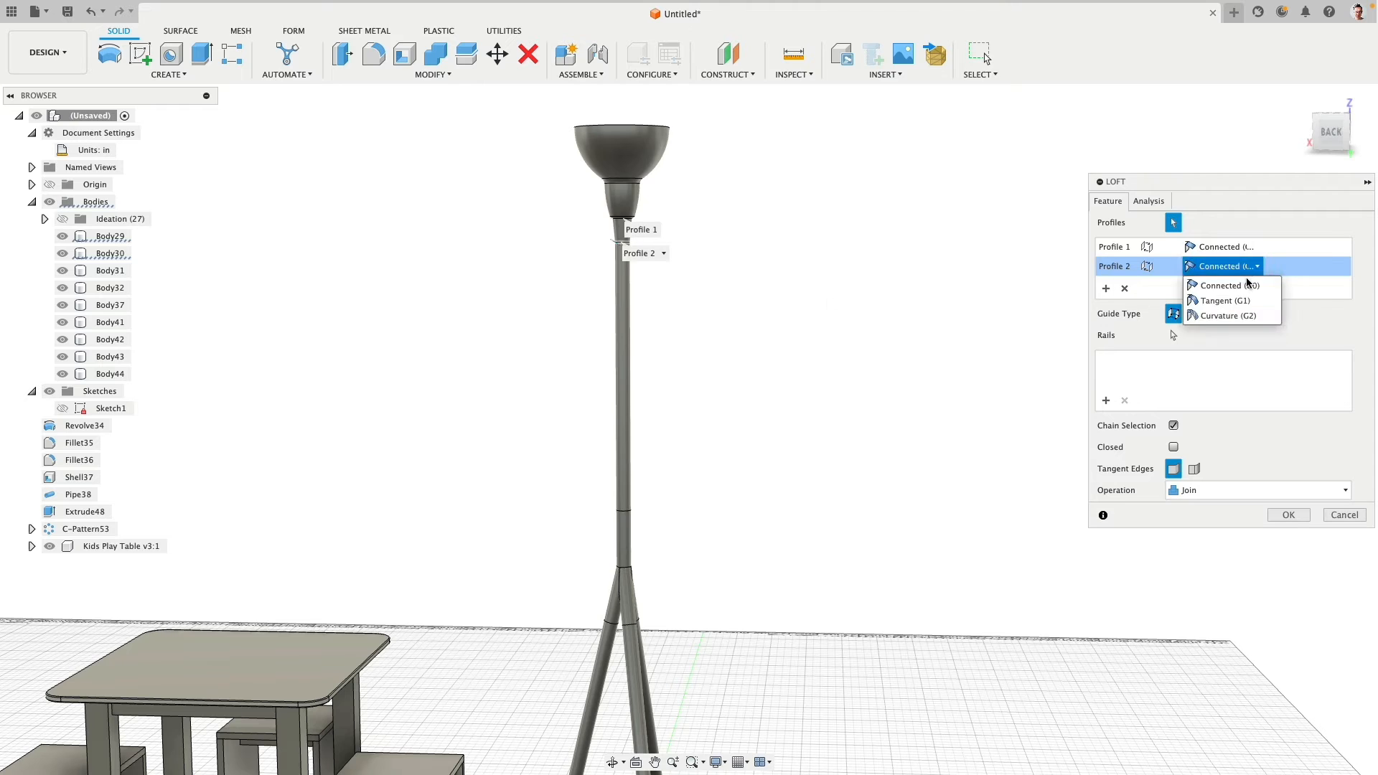
{"action": "left_click", "coordinate": [1249, 302]}
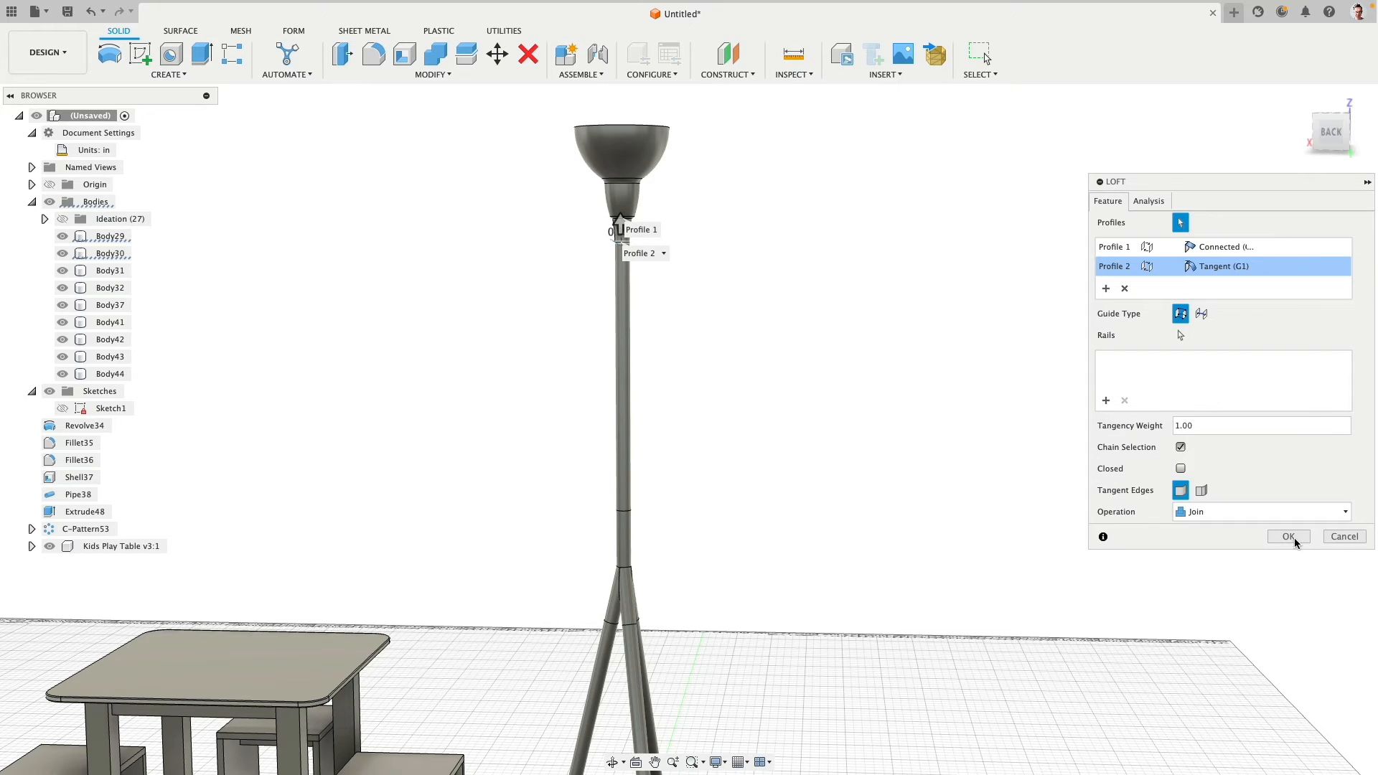
{"action": "left_click", "coordinate": [1241, 514]}
{"action": "left_click", "coordinate": [1209, 577]}
{"action": "left_click", "coordinate": [1289, 536]}
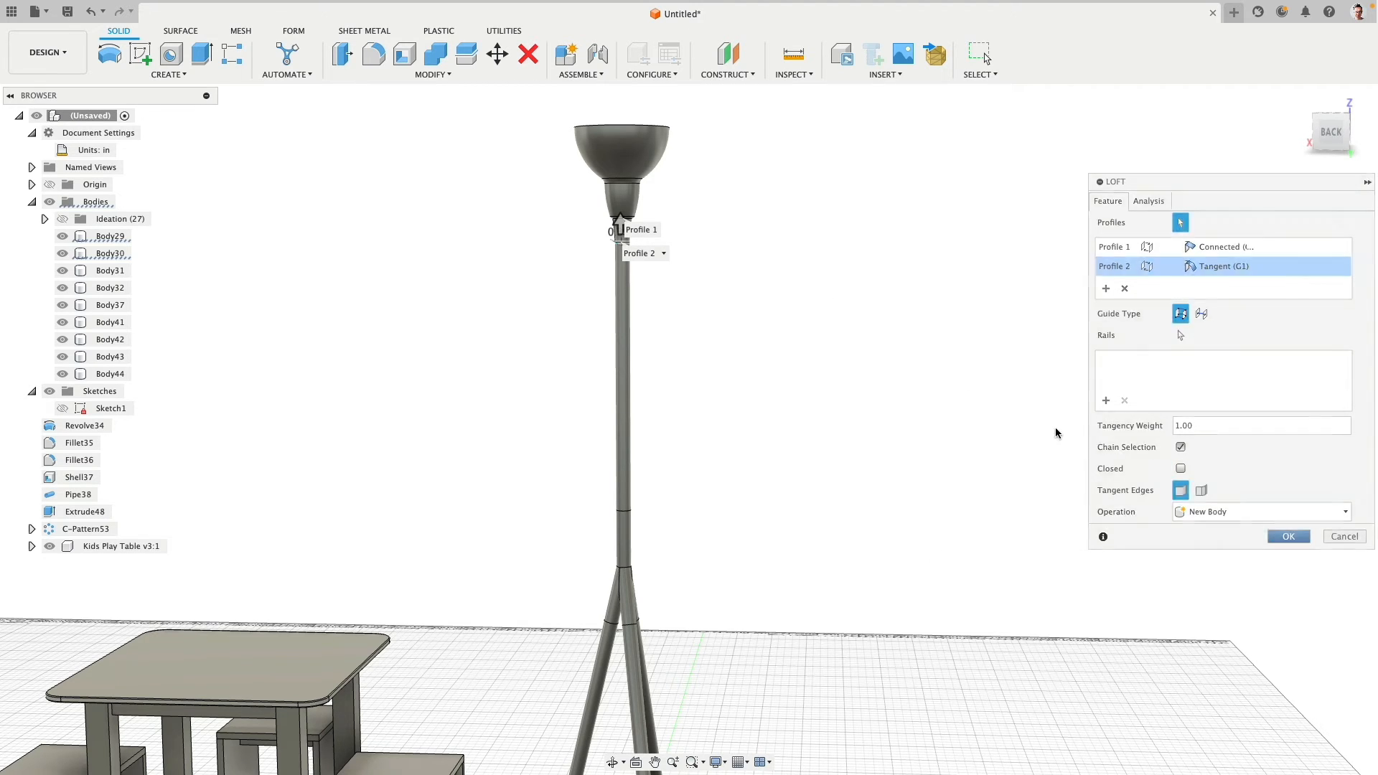
{"action": "left_click", "coordinate": [1332, 131]}
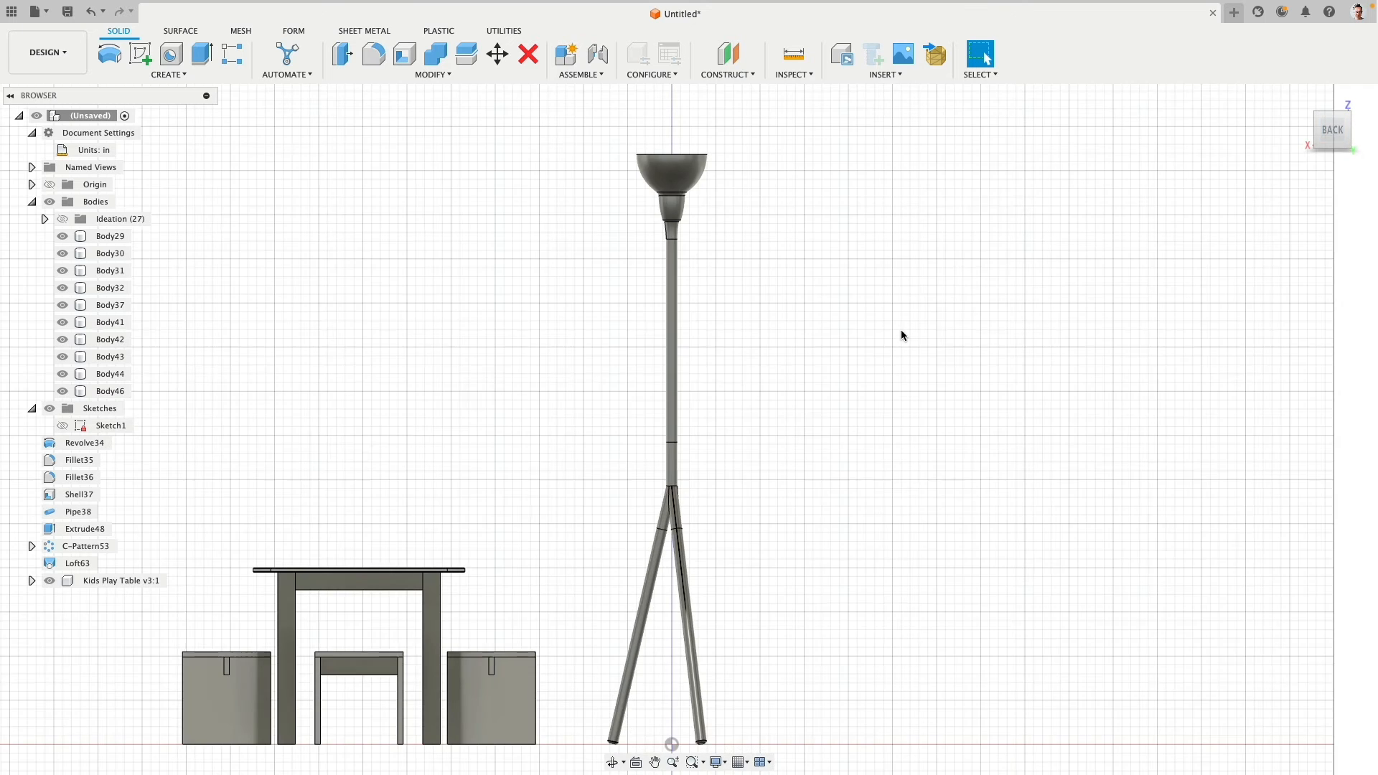
{"action": "middle_click_drag", "start_coordinate": [902, 338], "coordinate": [845, 320]}
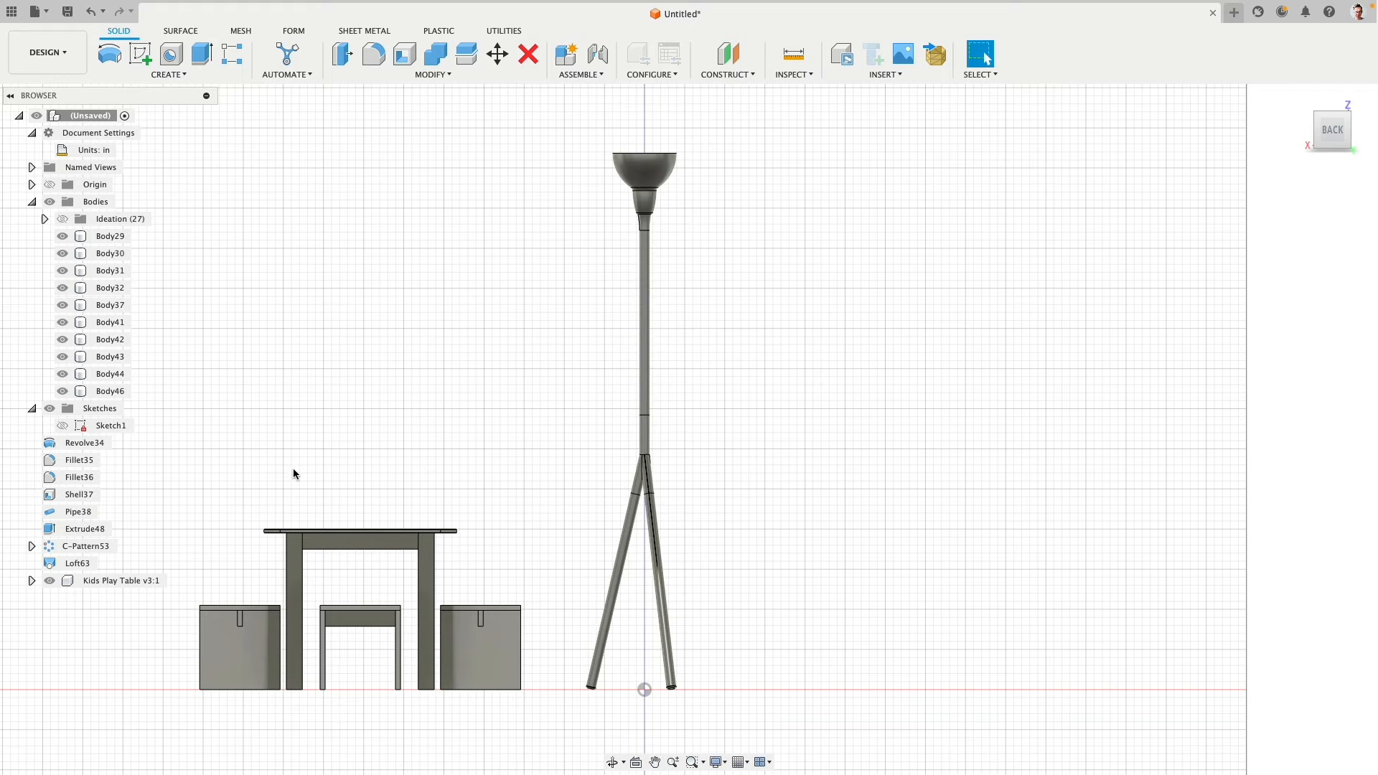
- Dissolve the modelling features from Revolve34 to Loft63, plus the remaining features from Pipe39 to Extrude61
{"action": "left_click", "coordinate": [83, 444]}
{"action": "left_click", "coordinate": [79, 563], "text": "shift"}
{"action": "right_click", "coordinate": [87, 564]}
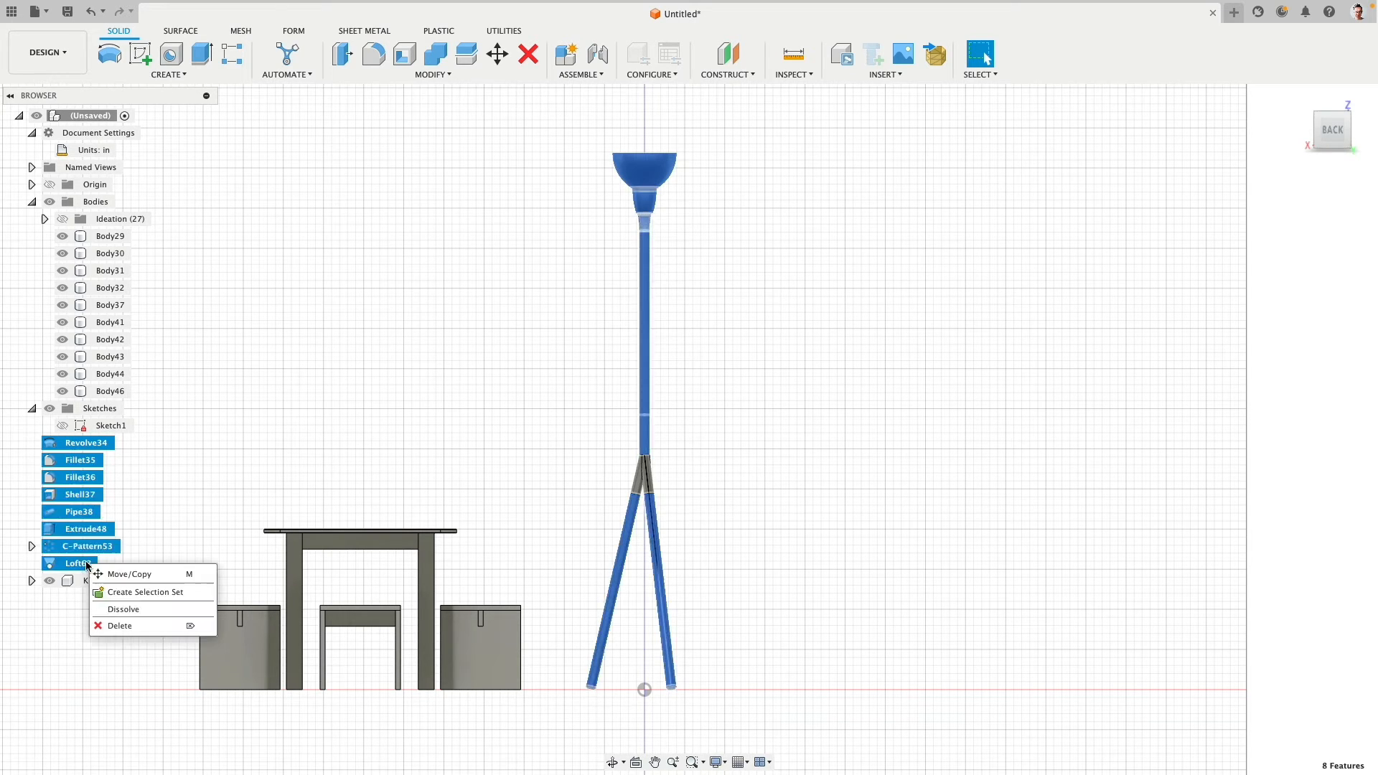
{"action": "left_click", "coordinate": [119, 608]}
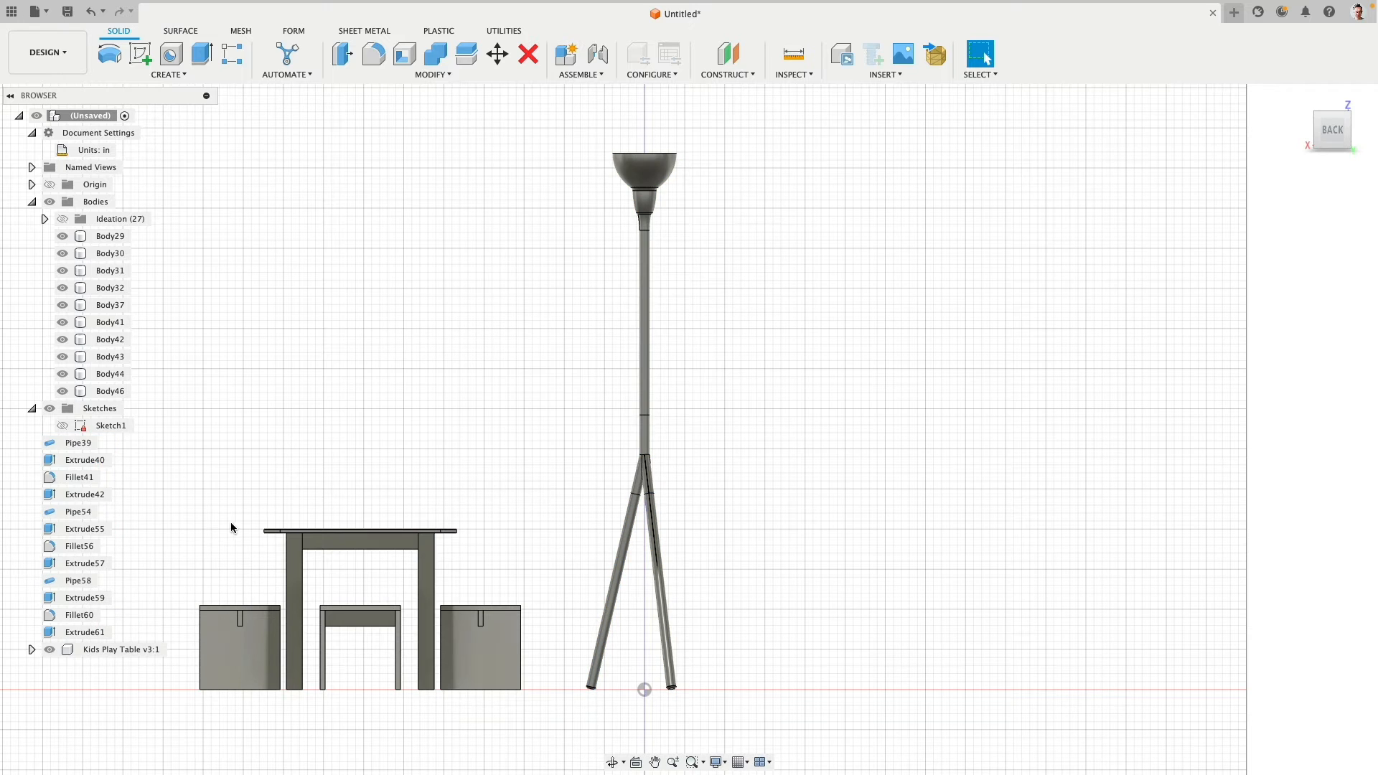
{"action": "left_click", "coordinate": [93, 444]}
{"action": "left_click", "coordinate": [82, 633], "text": "shift"}
{"action": "right_click", "coordinate": [83, 633]}
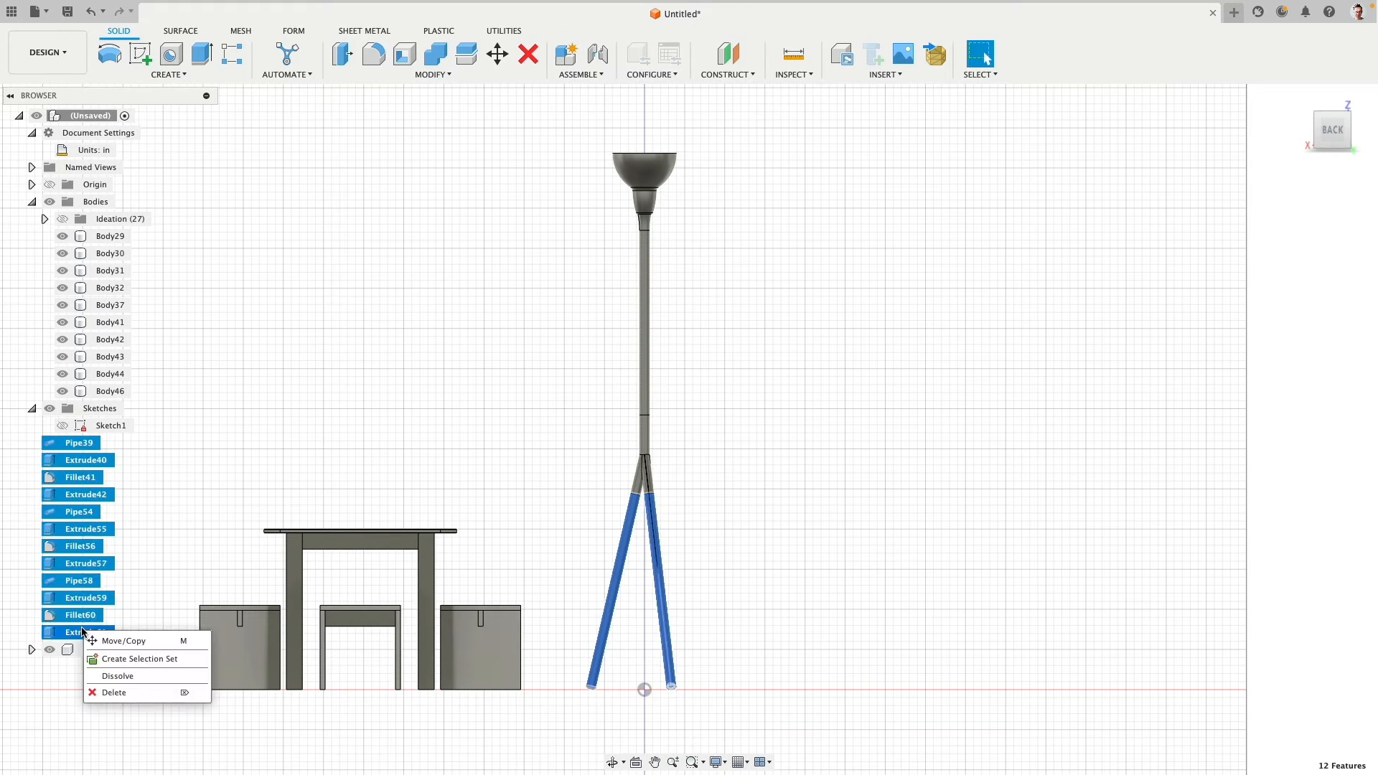
{"action": "left_click", "coordinate": [108, 680]}
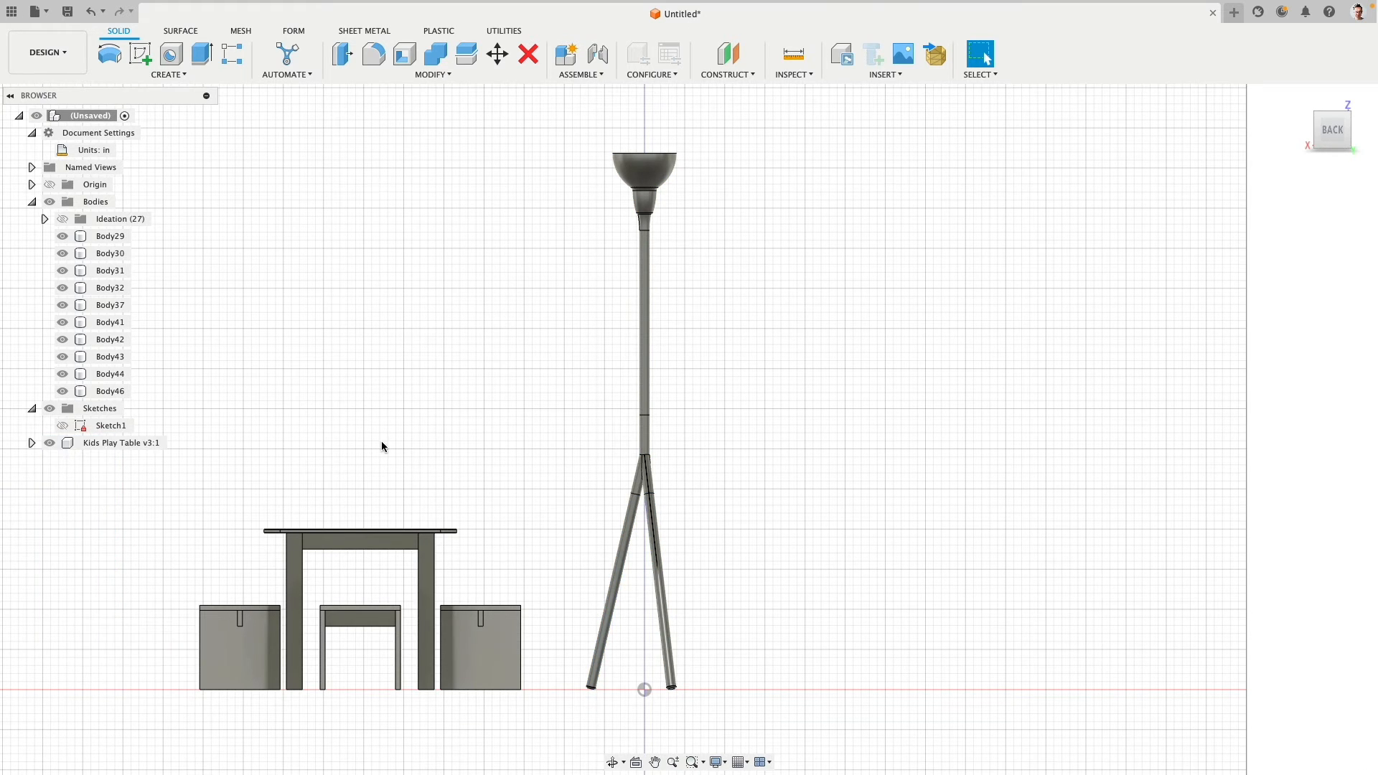
- Set up a 2 mm Fillet on the three-leg connector's six edges, along the leg seams and around the pole joint
{"action": "scroll", "coordinate": [660, 465], "scroll_direction": "up", "scroll_amount": 10}
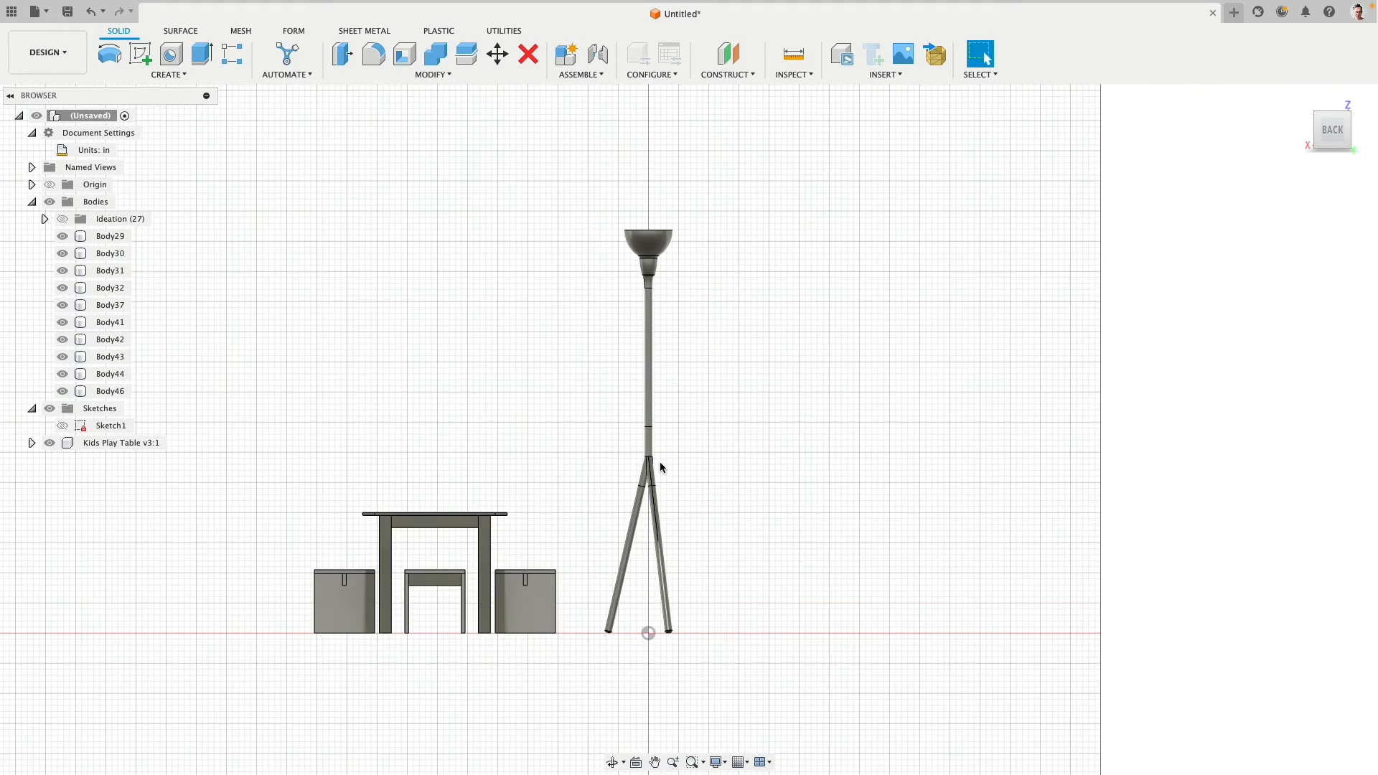
{"action": "scroll", "coordinate": [660, 466], "scroll_direction": "up", "scroll_amount": 3}
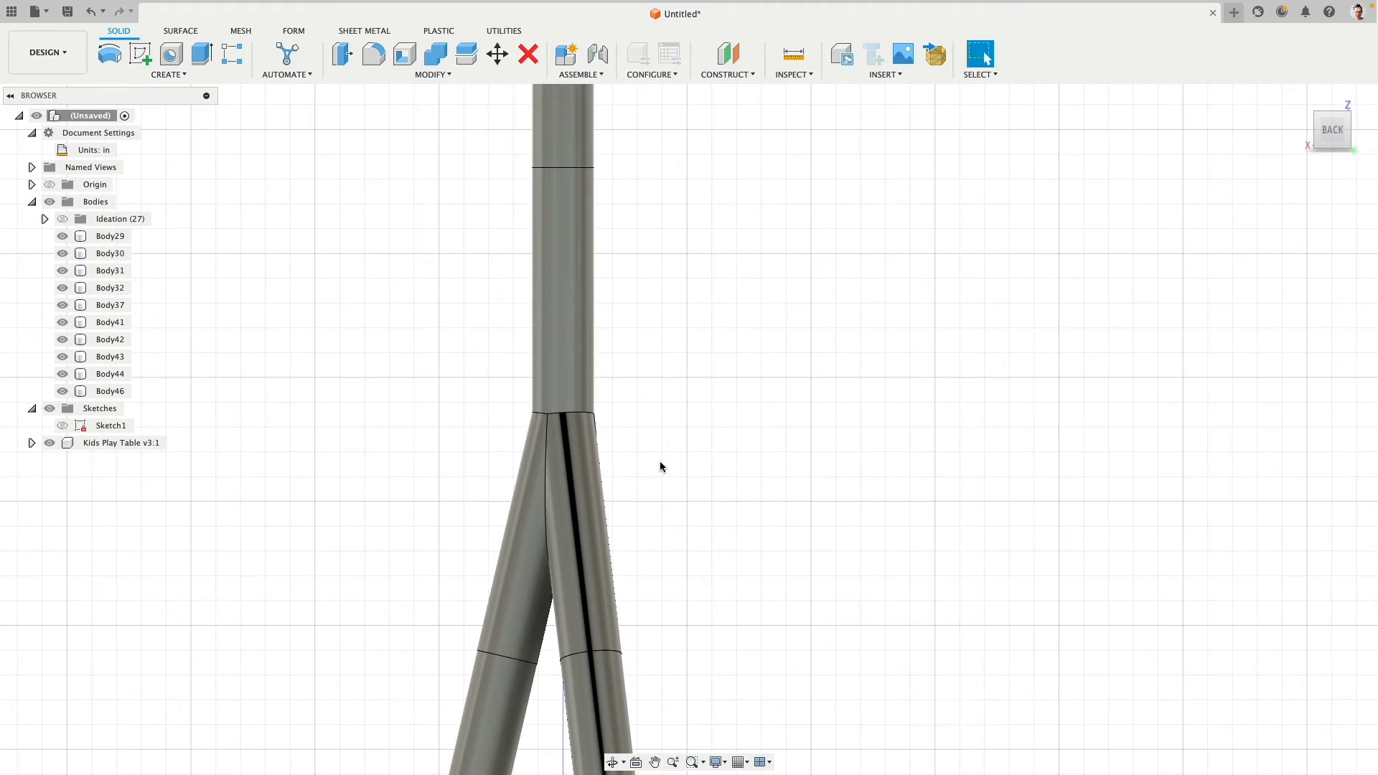
{"action": "left_click", "coordinate": [547, 440]}
{"action": "left_click", "coordinate": [552, 414], "text": "shift"}
{"action": "left_click", "coordinate": [542, 416], "text": "shift"}
{"action": "middle_click_drag", "start_coordinate": [600, 409], "coordinate": [359, 495], "text": "shift"}
{"action": "left_click", "coordinate": [413, 488], "text": "shift"}
{"action": "left_click", "coordinate": [413, 488], "text": "shift"}
{"action": "left_click", "coordinate": [359, 495], "text": "shift"}
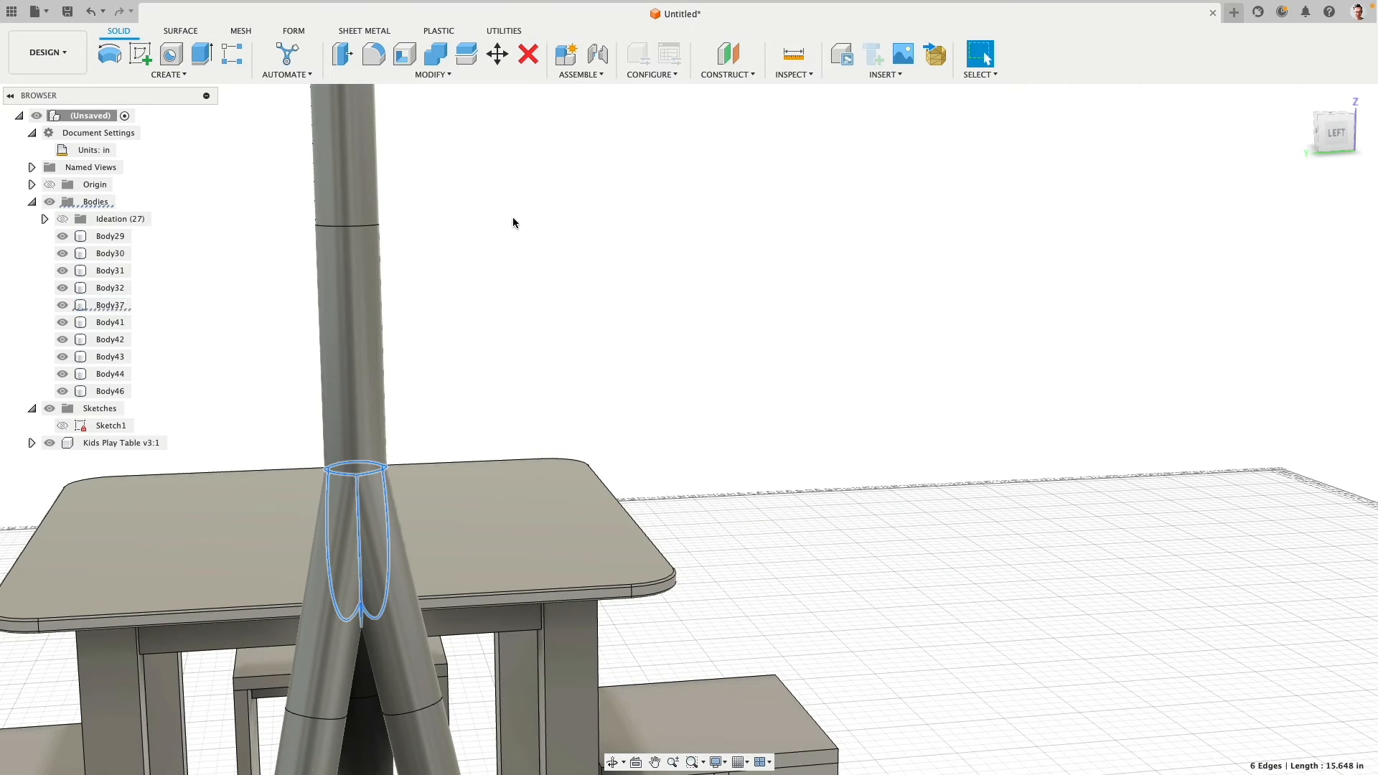
{"action": "left_click", "coordinate": [373, 54]}
{"action": "type", "text": "2m"}
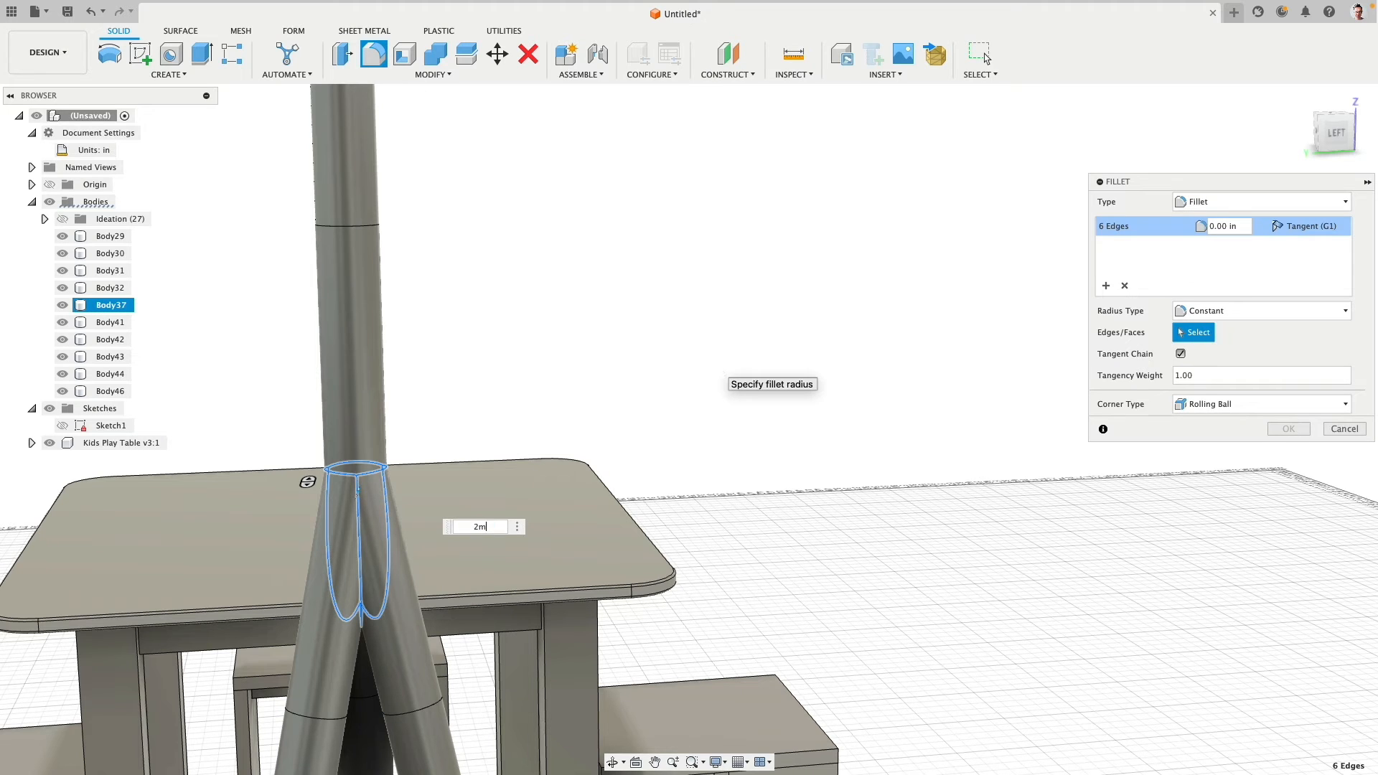
{"action": "type", "text": "m"}
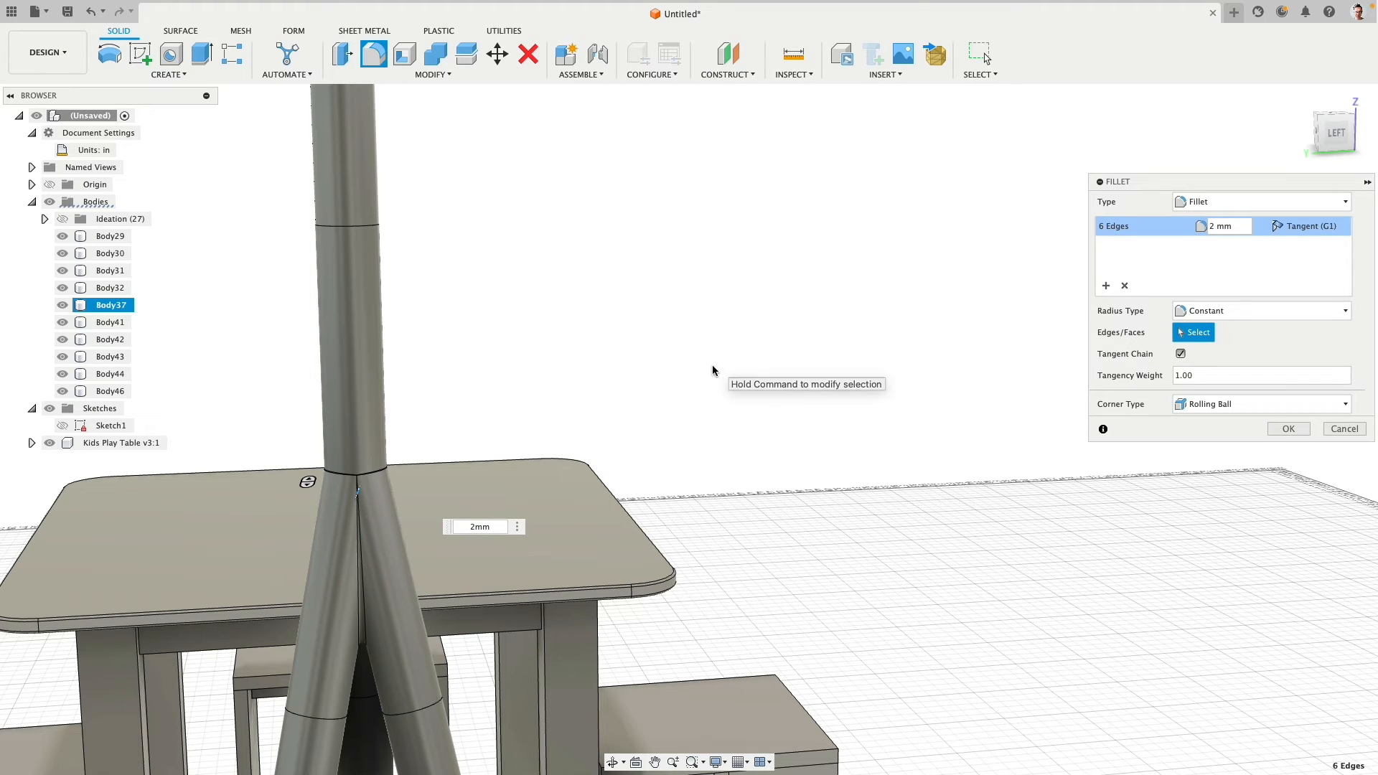
- Switch the connector fillet's radius type to Chord Length with a value of 3 mm, and create the fillet
{"action": "left_click", "coordinate": [1193, 311]}
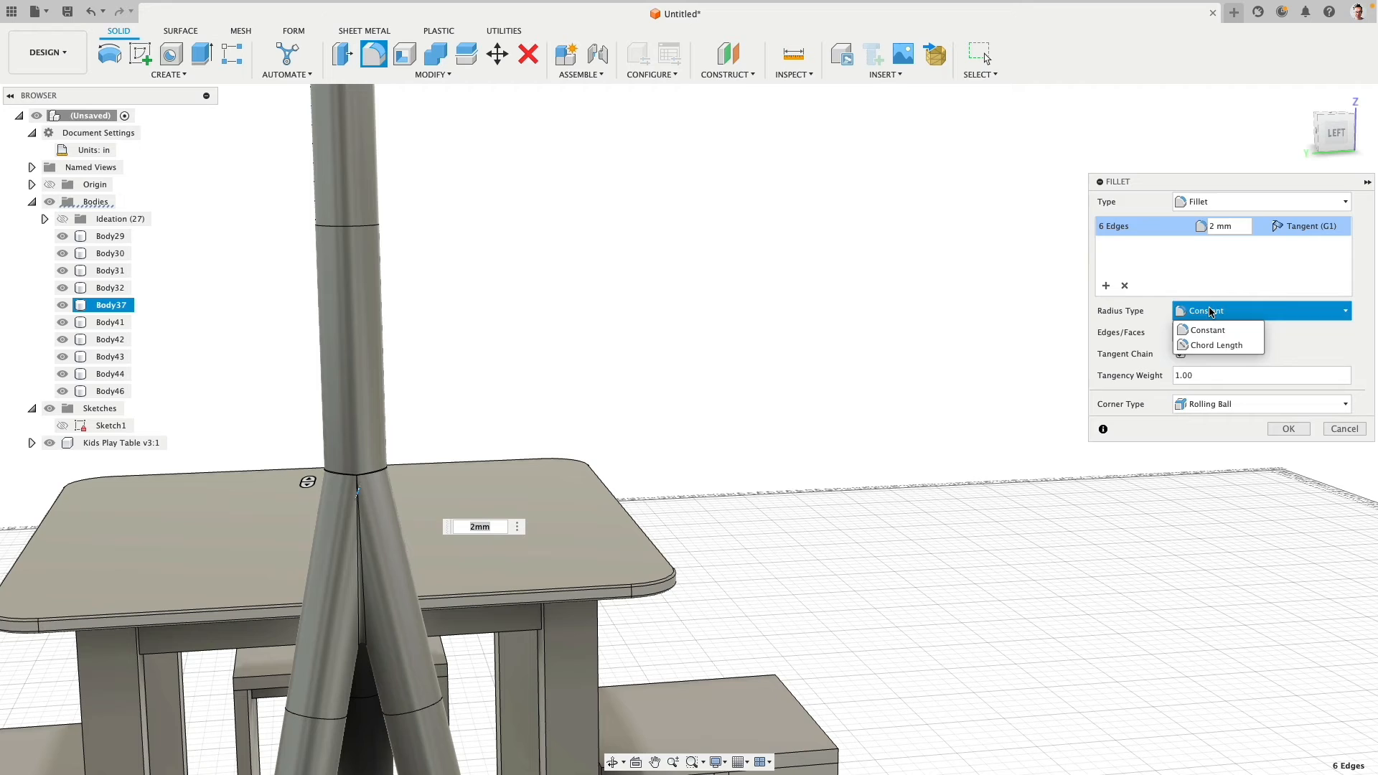
{"action": "left_click", "coordinate": [1217, 346]}
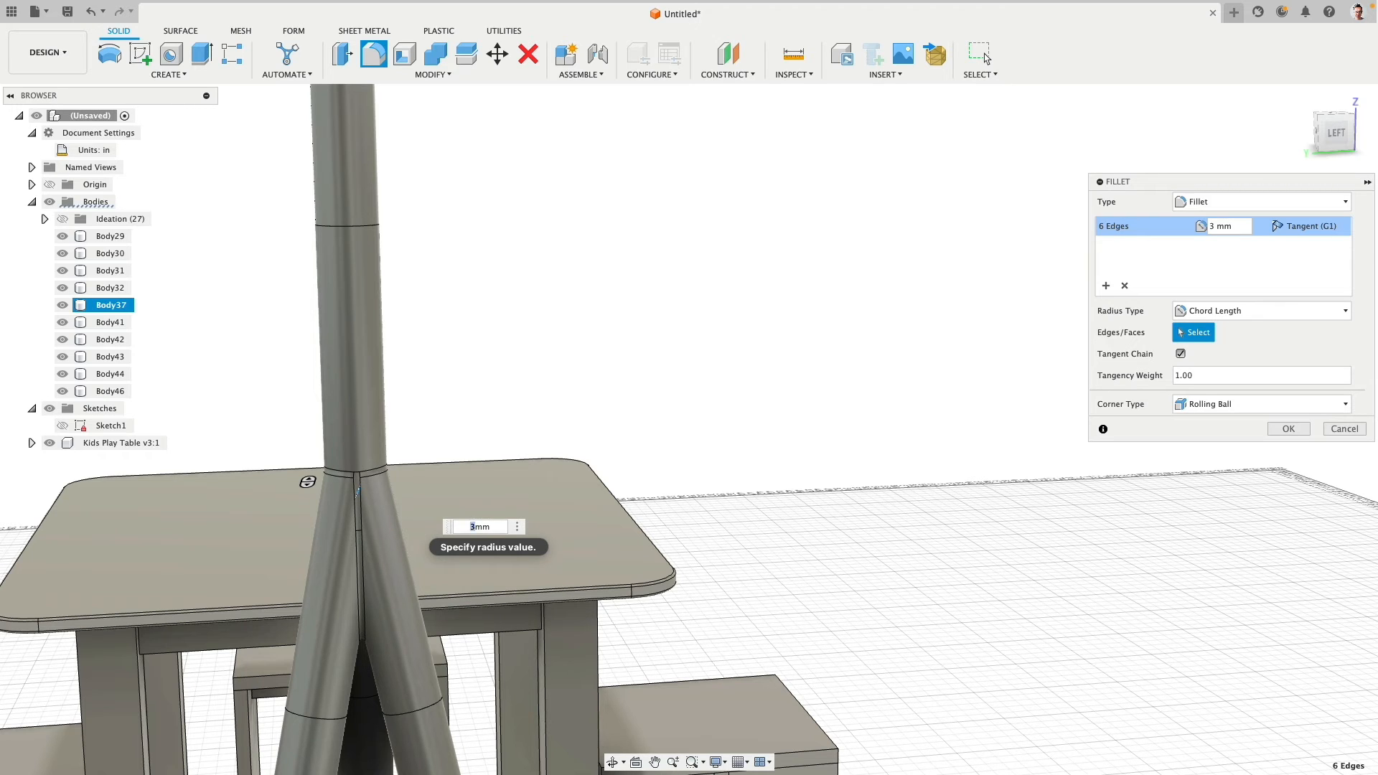
{"action": "key", "text": "Return"}
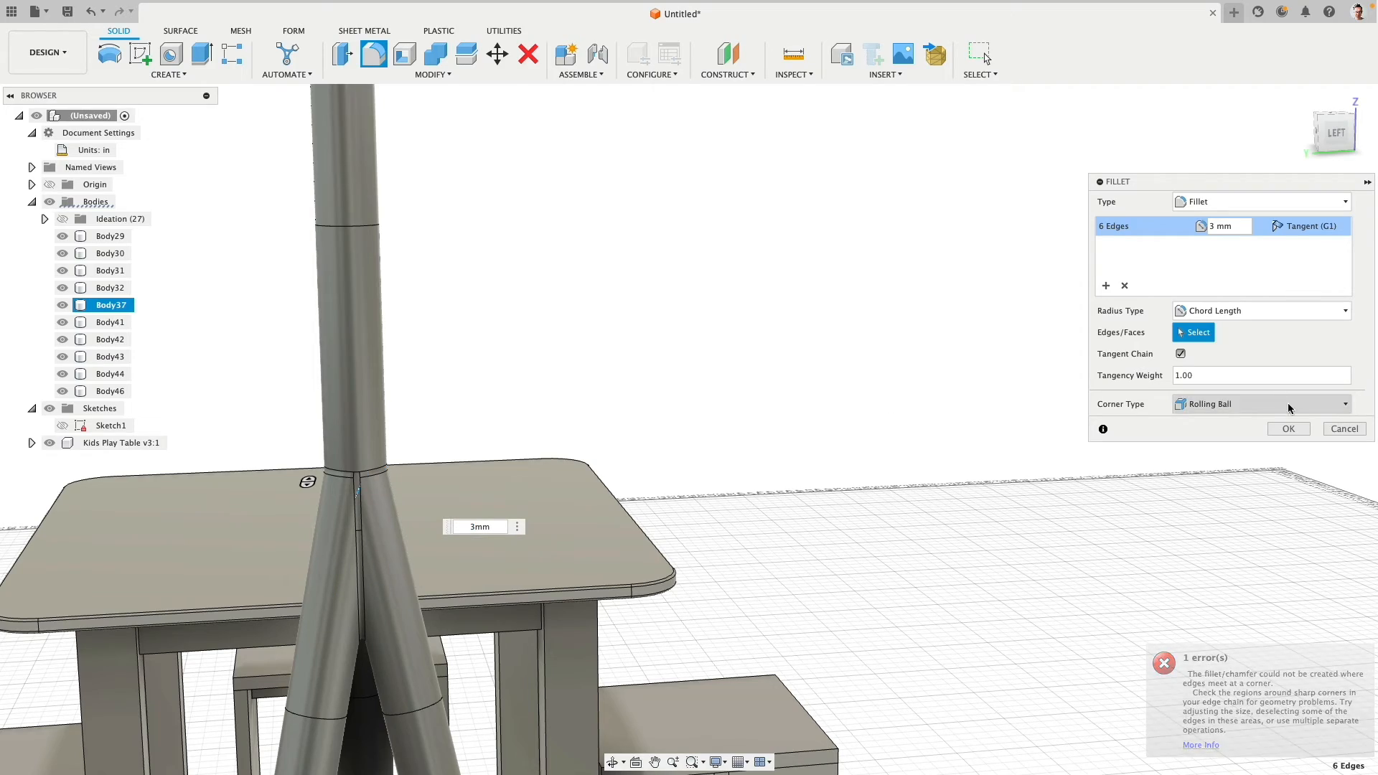
{"action": "left_click", "coordinate": [1300, 429]}
- Create a new body group and move the lamp's ten bodies, Body29 to Body46, into it
{"action": "middle_click_drag", "start_coordinate": [652, 402], "coordinate": [579, 437], "text": "shift"}
{"action": "scroll", "coordinate": [579, 438], "scroll_direction": "down", "scroll_amount": 5}
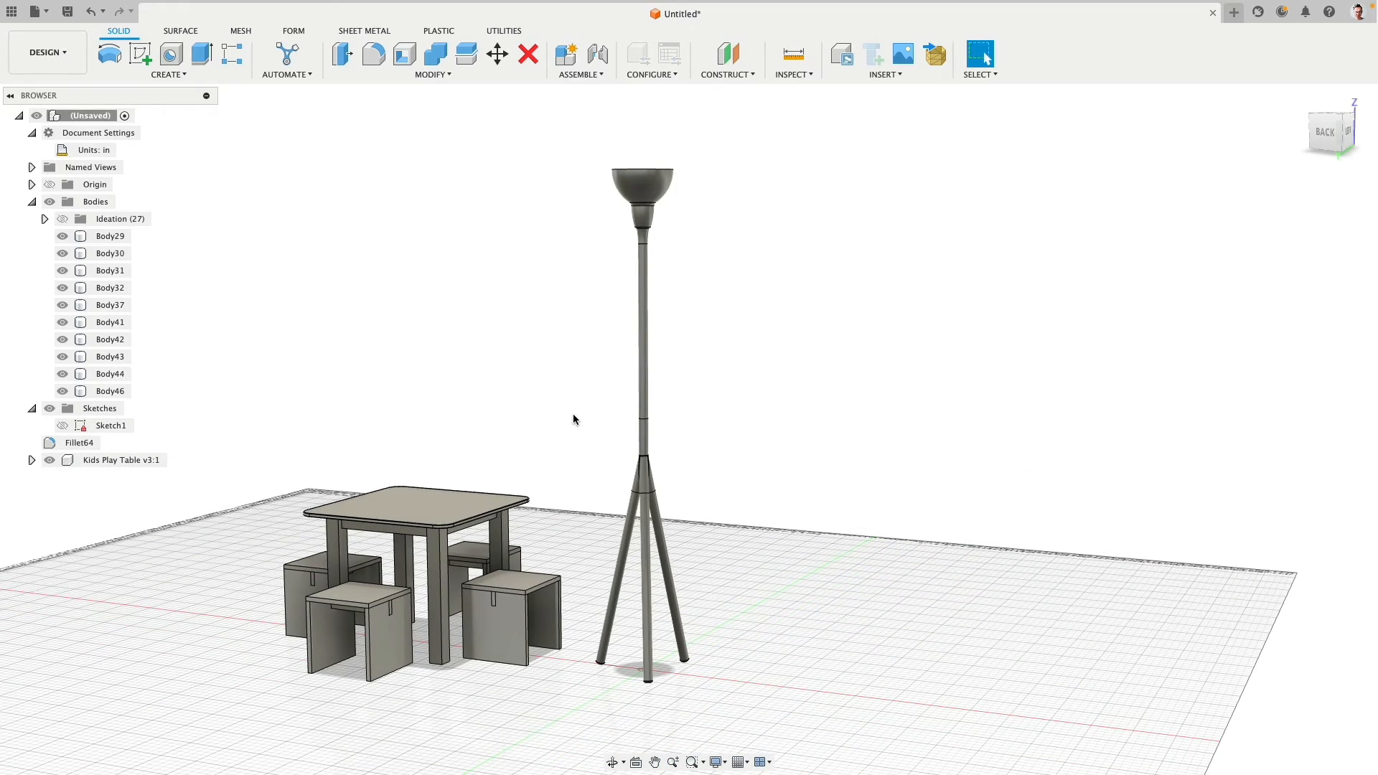
{"action": "right_click", "coordinate": [97, 202]}
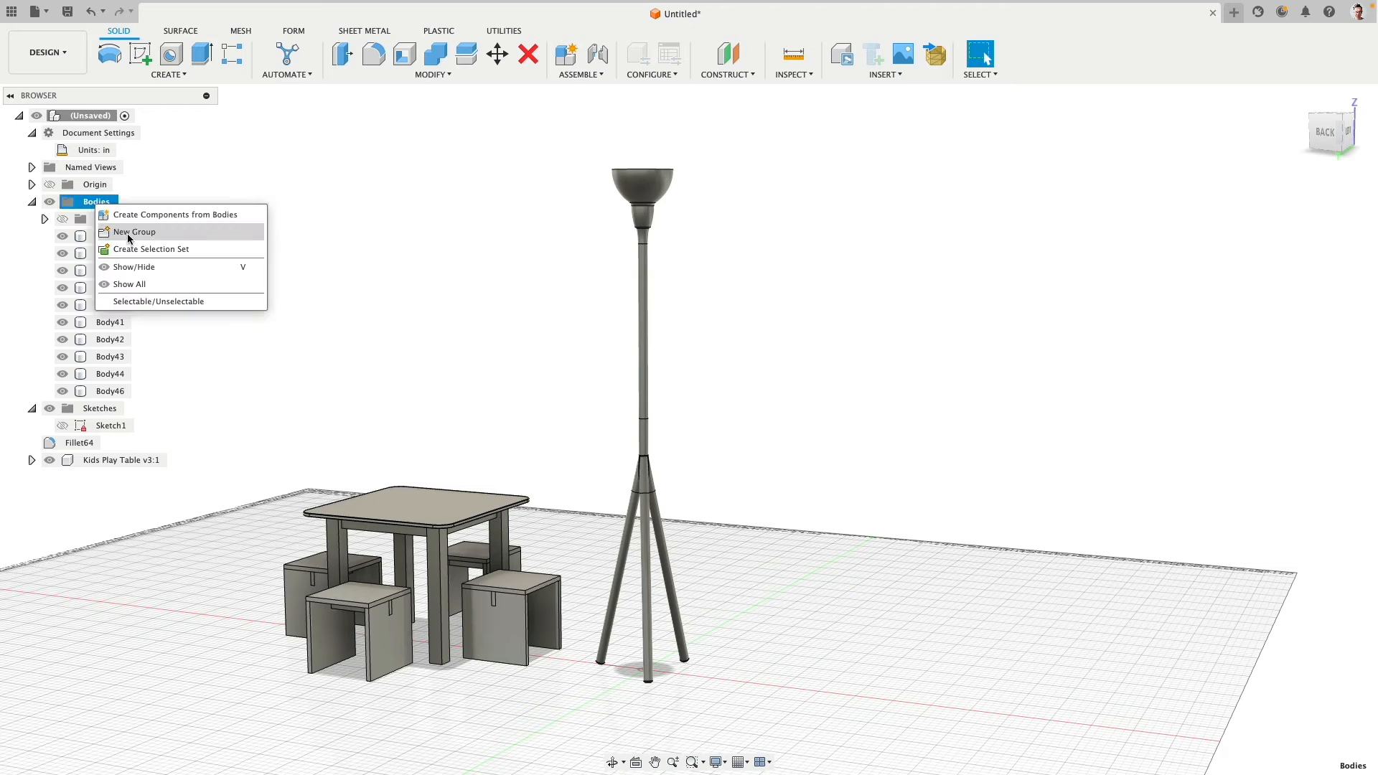
{"action": "left_click", "coordinate": [131, 228]}
{"action": "left_click", "coordinate": [113, 253]}
{"action": "left_click", "coordinate": [109, 407], "text": "shift"}
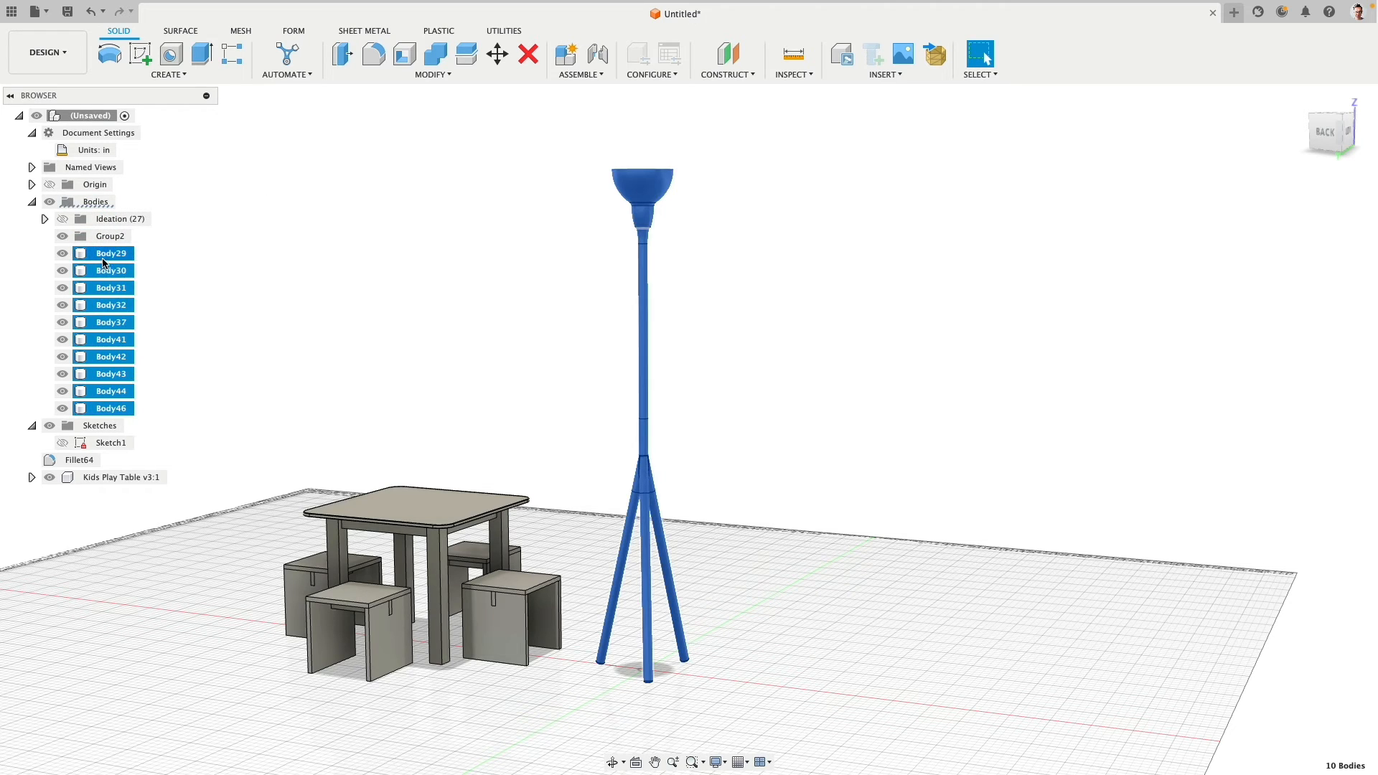
{"action": "left_click_drag", "start_coordinate": [105, 263], "coordinate": [66, 242]}
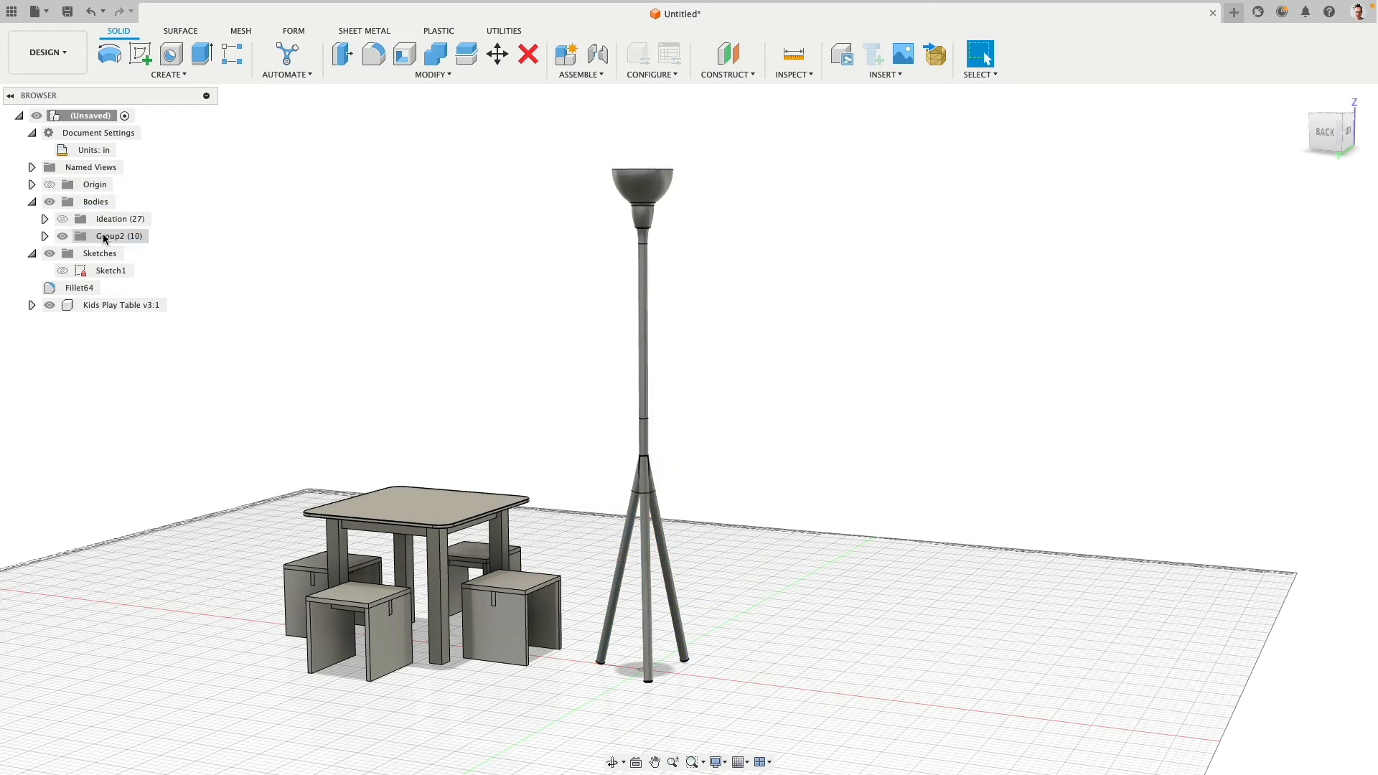
- Rename the group holding the ten lamp bodies as Tall Version
{"action": "left_click", "coordinate": [136, 238]}
{"action": "left_click", "coordinate": [135, 245]}
{"action": "type", "text": "Ta"}
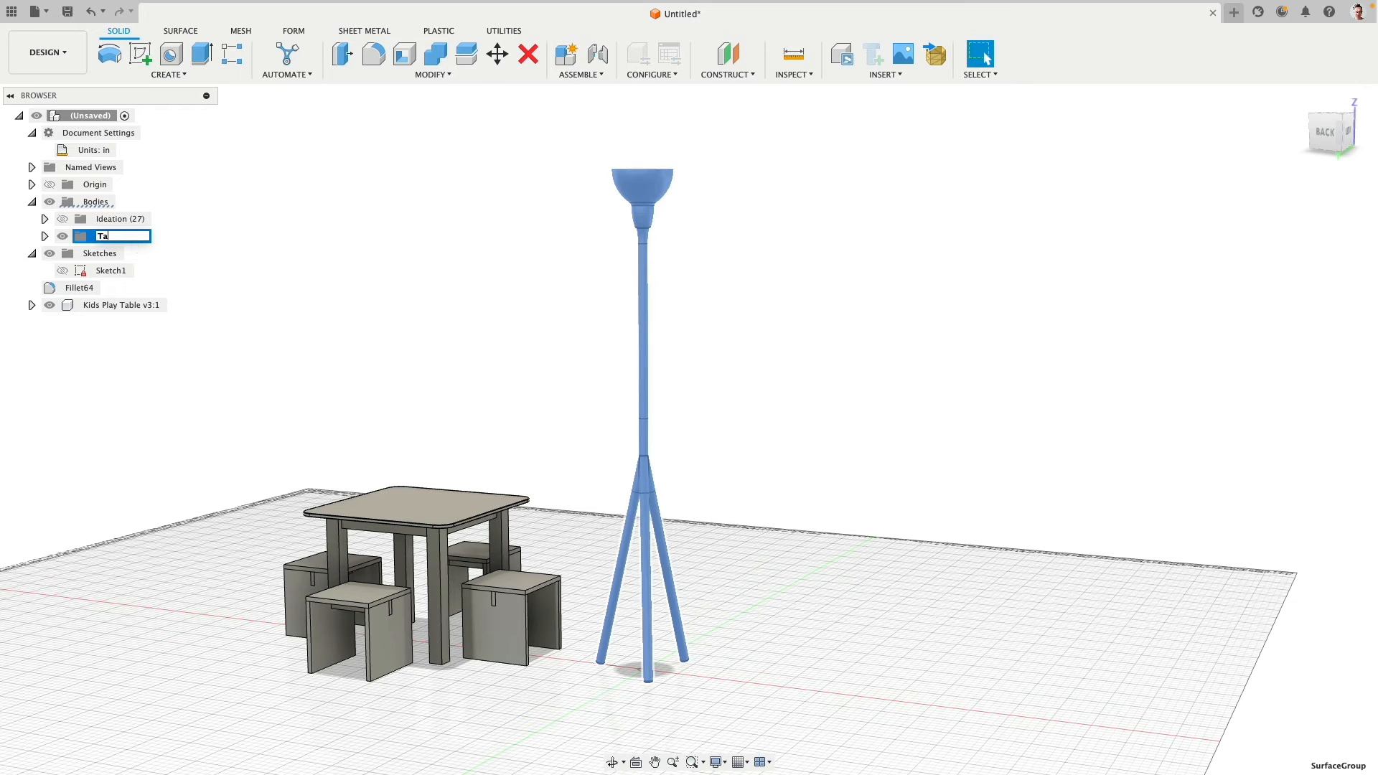
{"action": "type", "text": "ll Version"}
{"action": "key", "text": "Return"}
{"action": "left_click", "coordinate": [186, 246]}
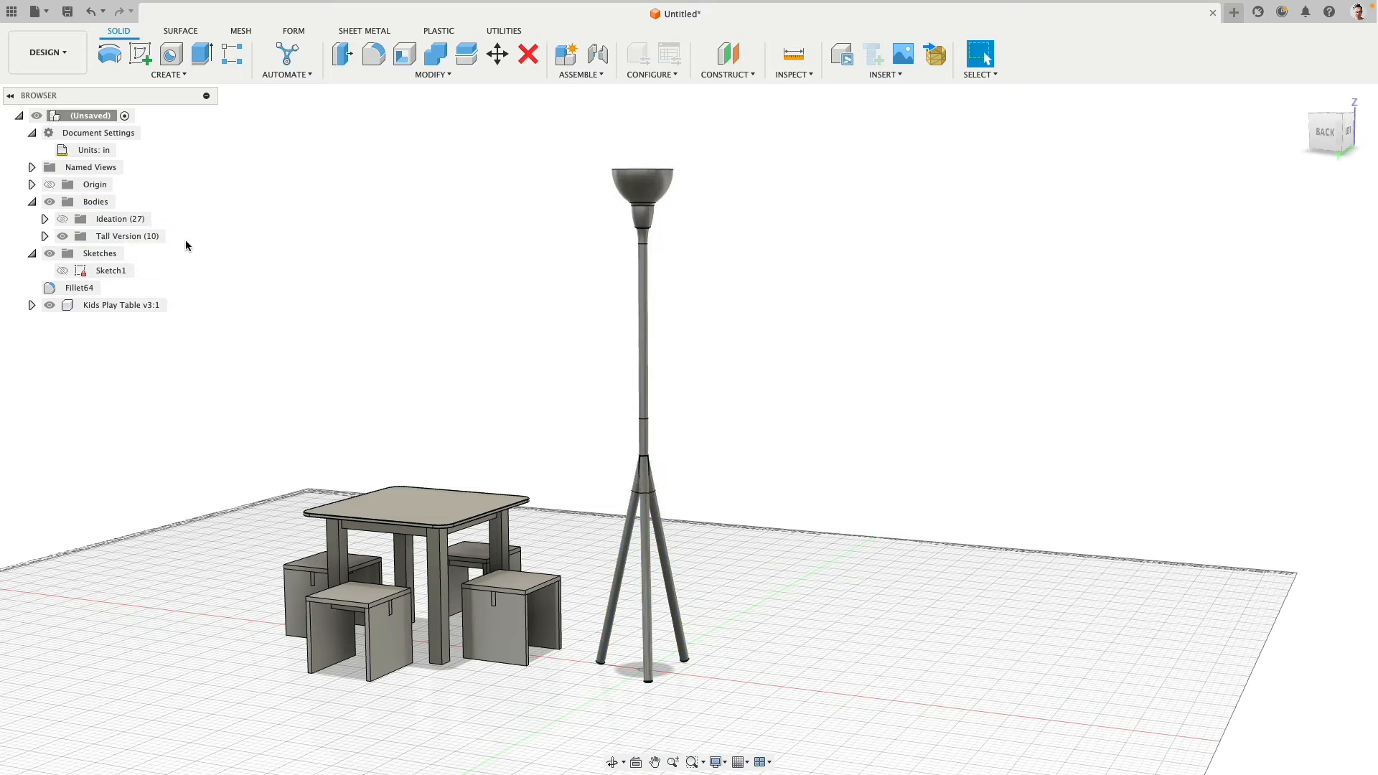
- Create another body group and name it Angled Version
{"action": "right_click", "coordinate": [100, 202]}
{"action": "left_click", "coordinate": [129, 224]}
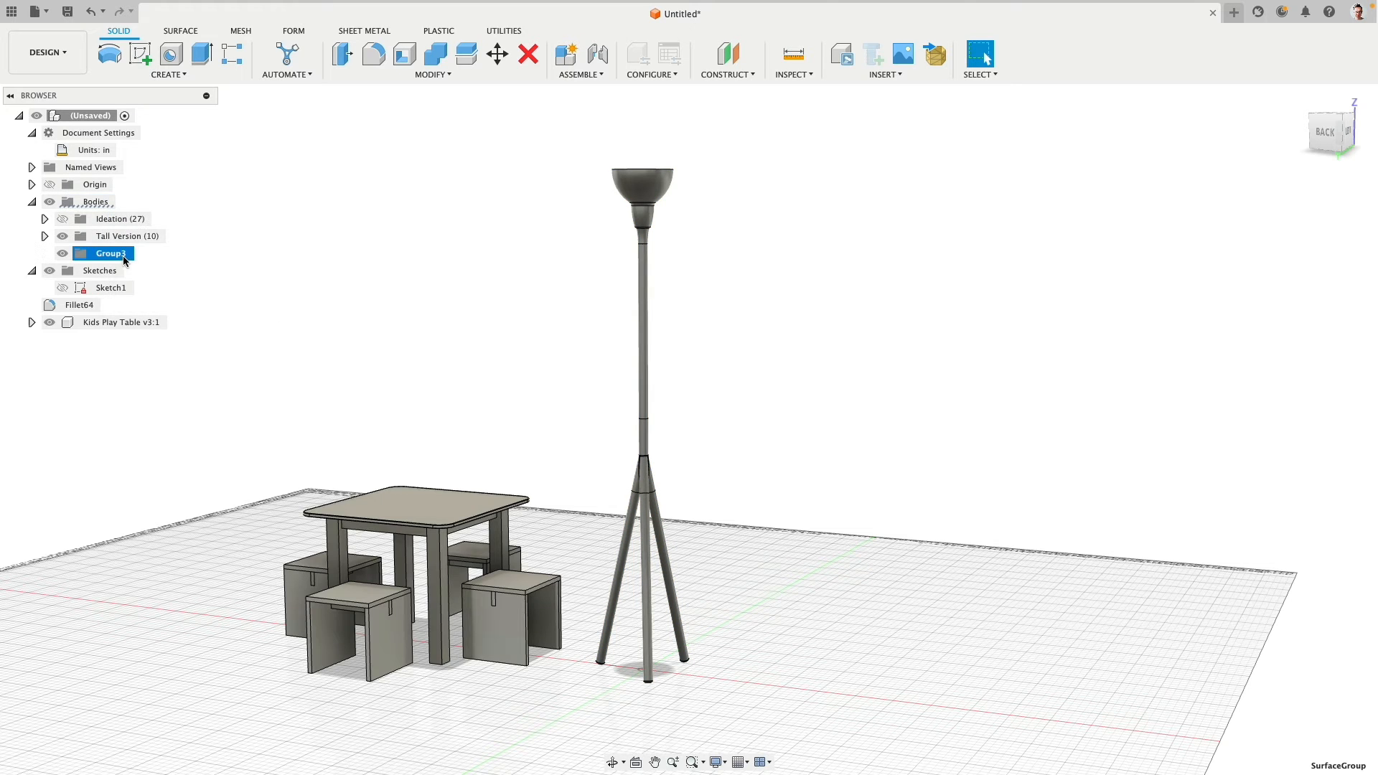
{"action": "double_click", "coordinate": [111, 254]}
{"action": "type", "text": "Angled Version"}
{"action": "key", "text": "Return"}
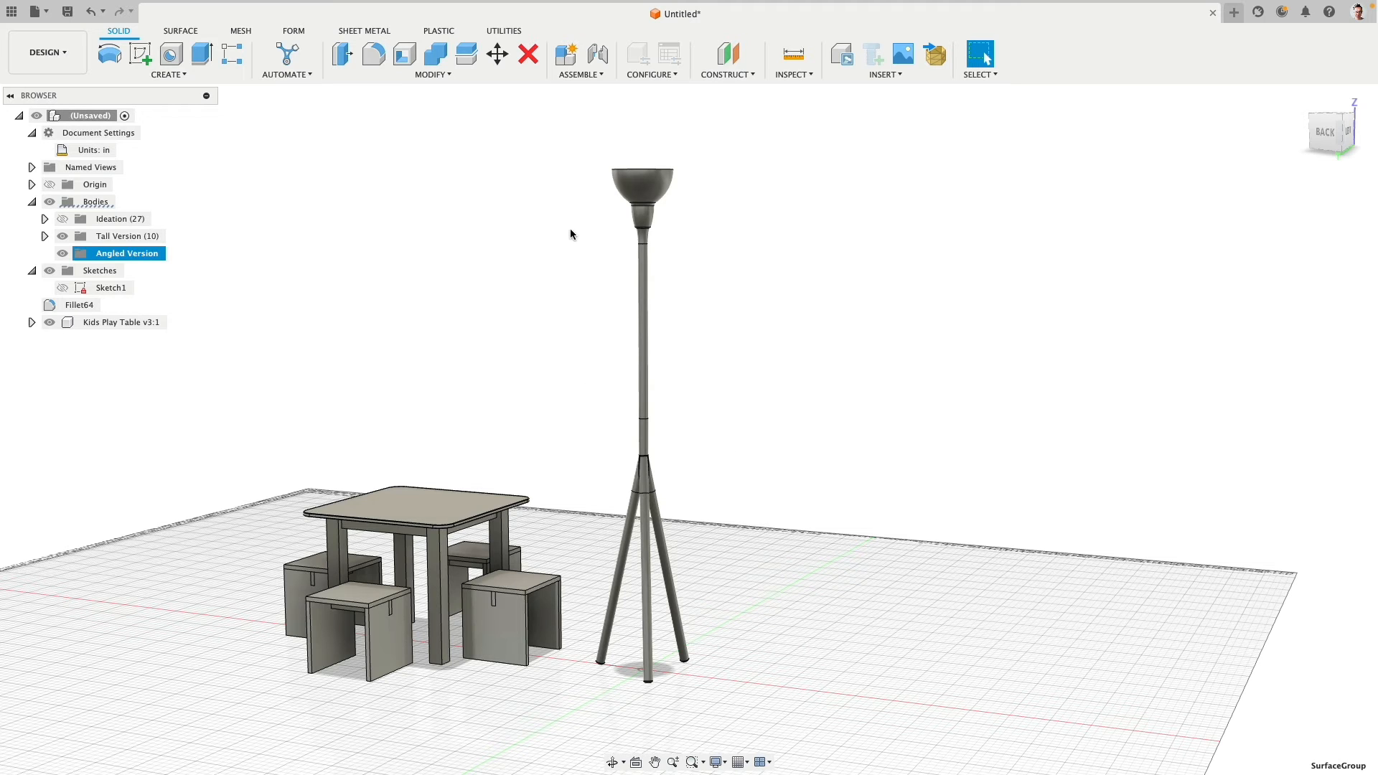
- Copy all ten lamp bodies in place with Move/Copy, setting the pivot on the vertical pole
{"action": "left_click", "coordinate": [1325, 132]}
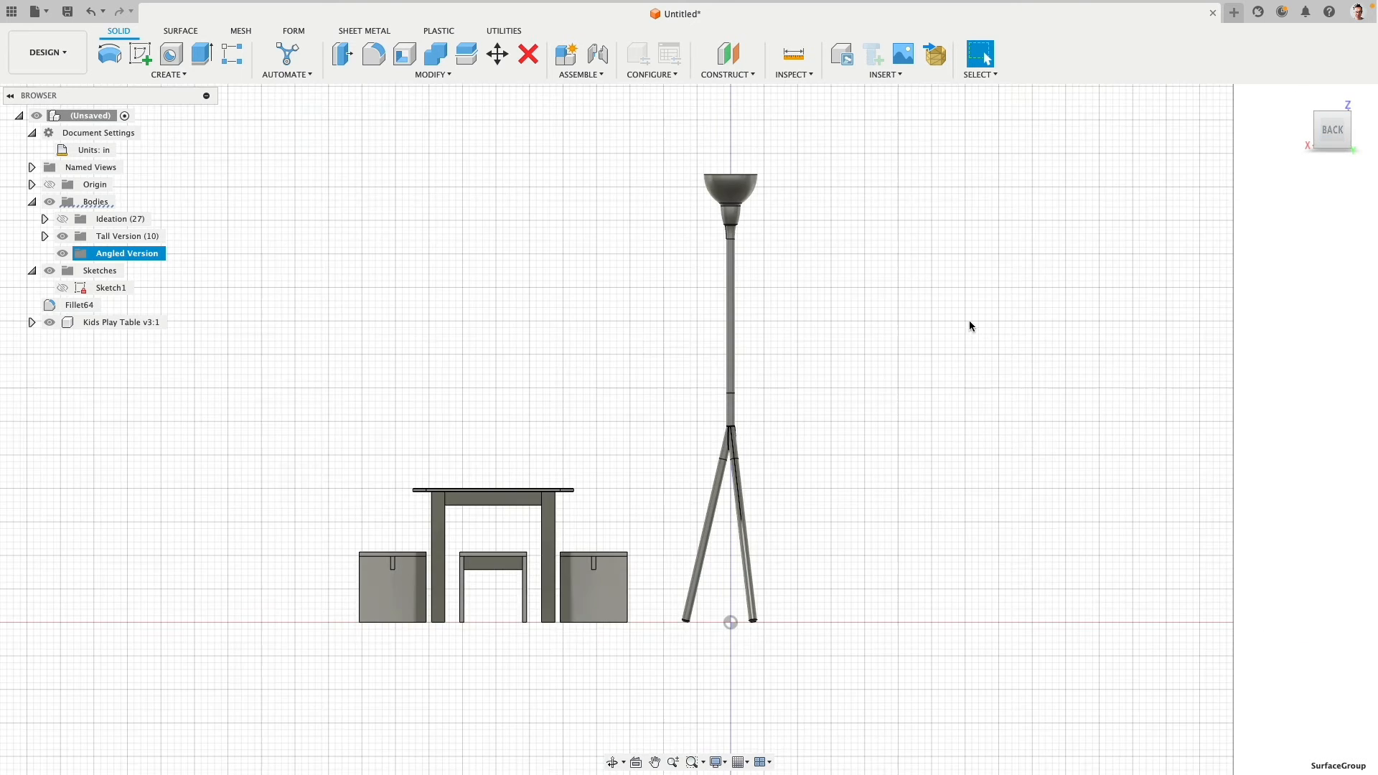
{"action": "left_click", "coordinate": [500, 55]}
{"action": "left_click_drag", "start_coordinate": [677, 136], "coordinate": [854, 719]}
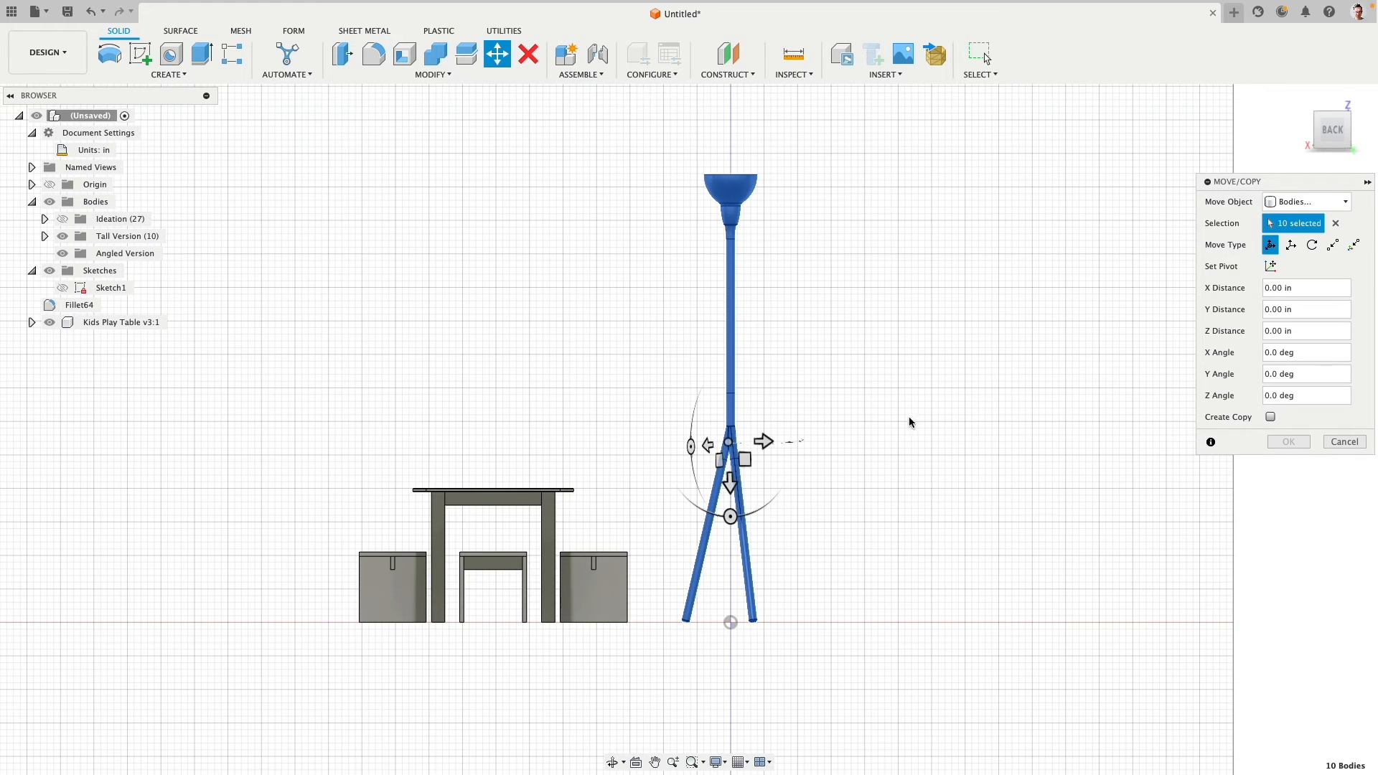
{"action": "left_click", "coordinate": [1270, 267]}
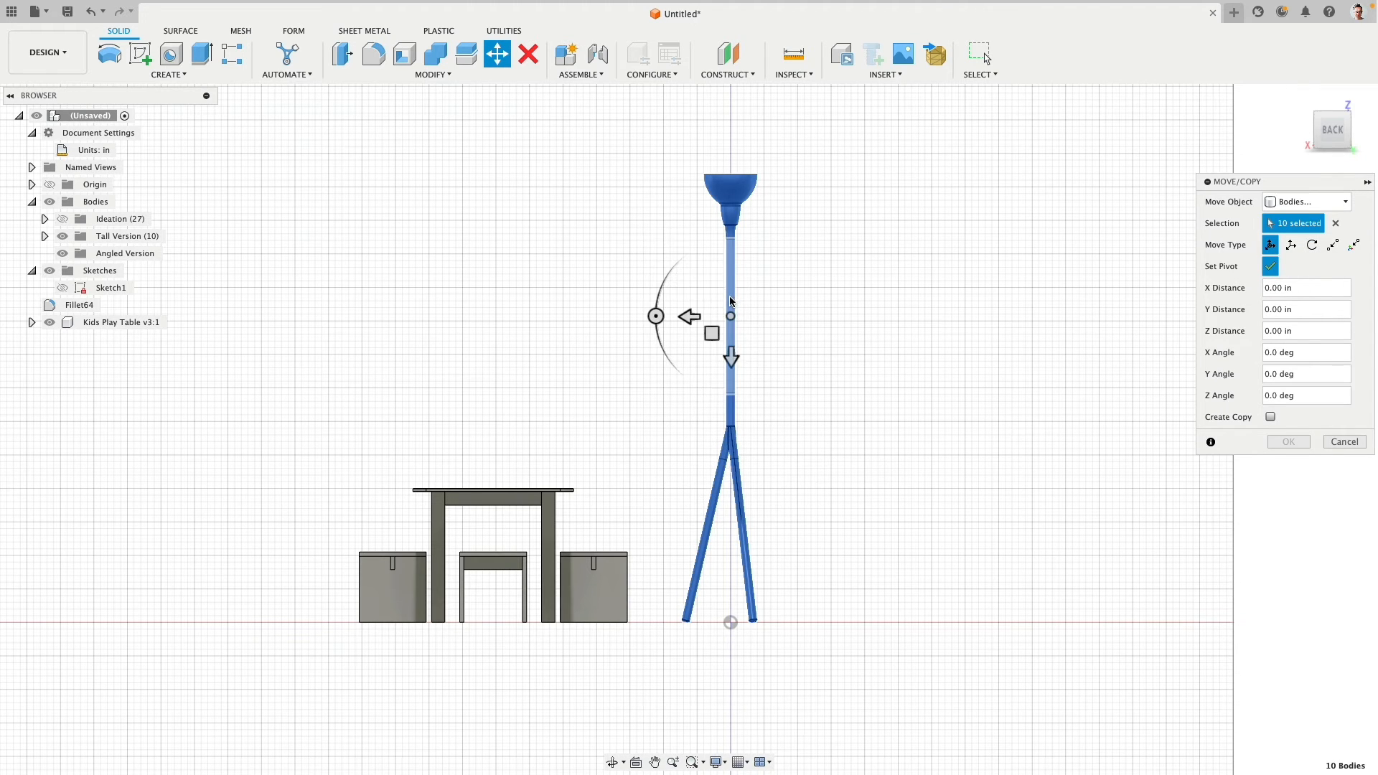
{"action": "left_click", "coordinate": [1271, 268]}
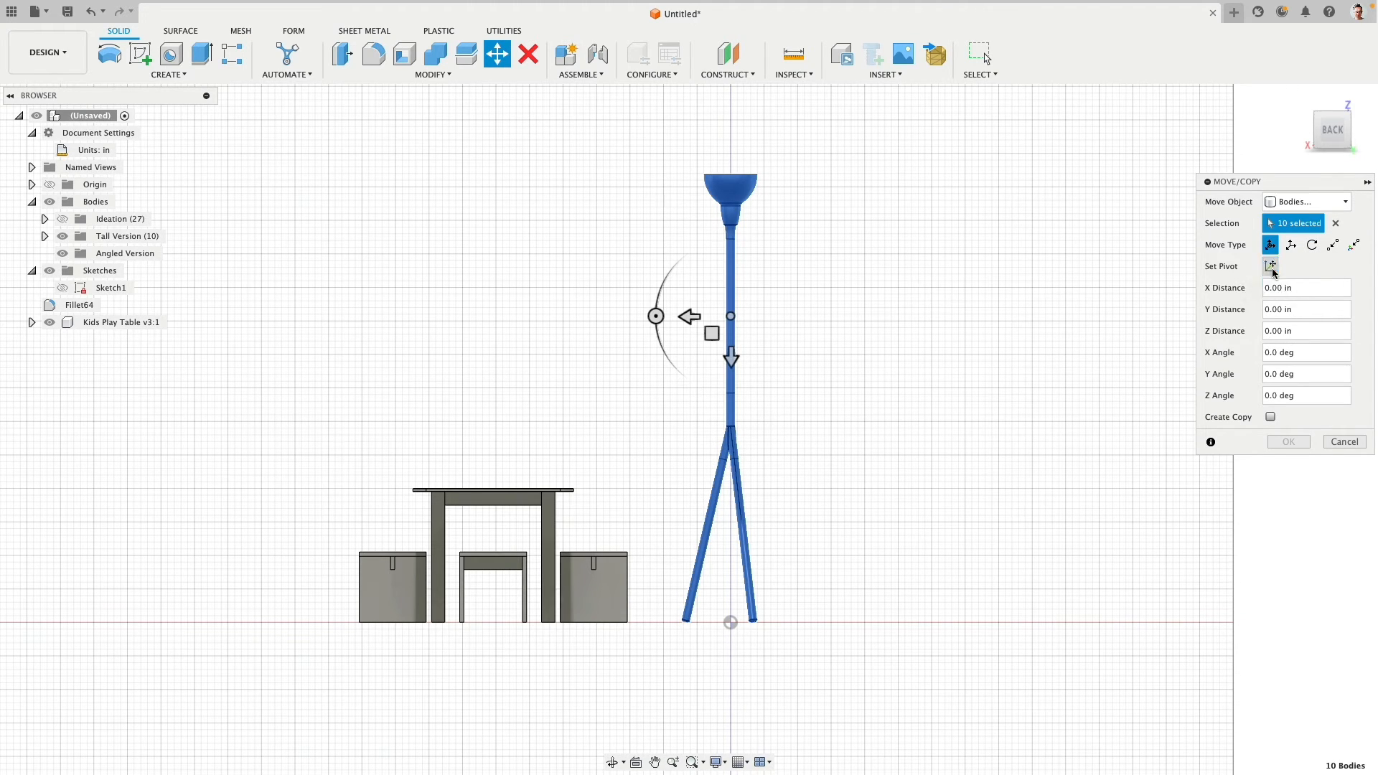
{"action": "left_click", "coordinate": [1270, 417]}
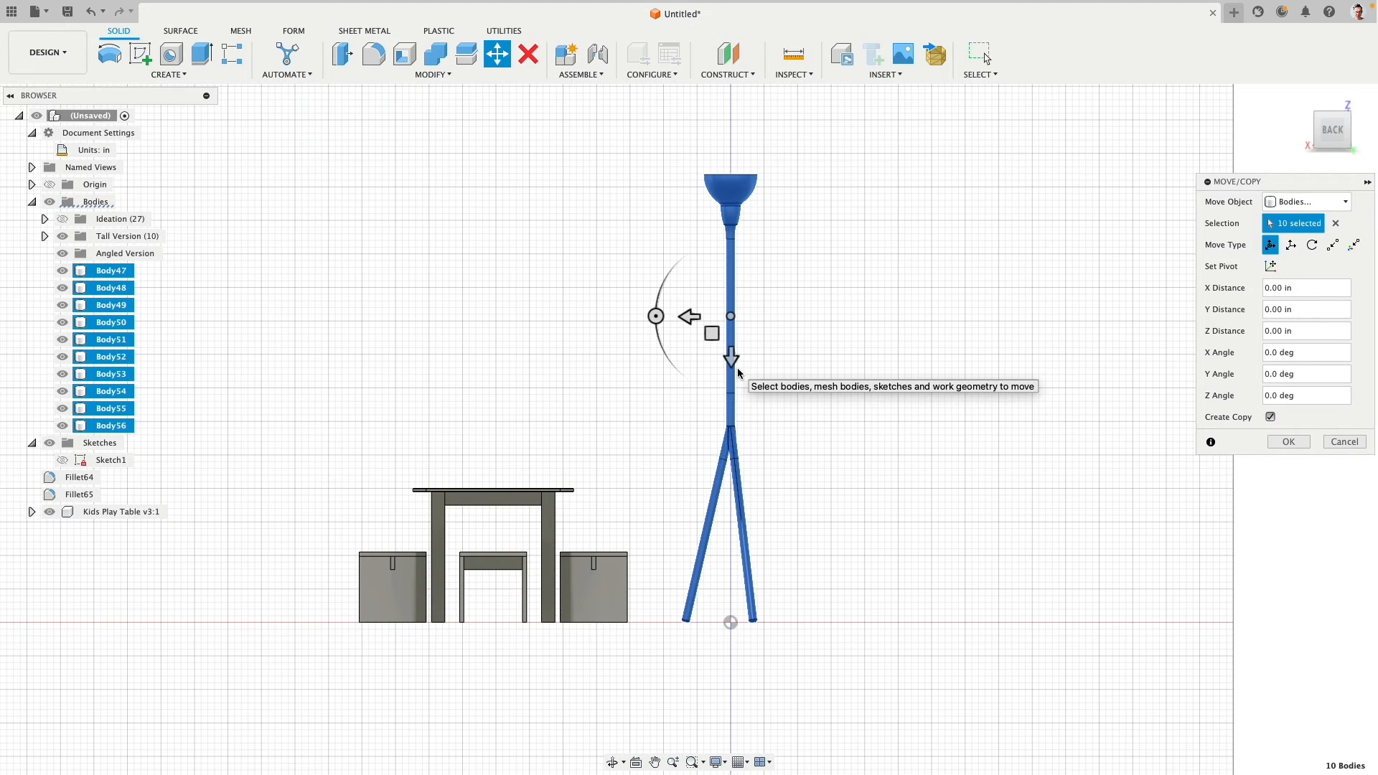
{"action": "left_click", "coordinate": [44, 236]}
{"action": "left_click", "coordinate": [43, 236]}
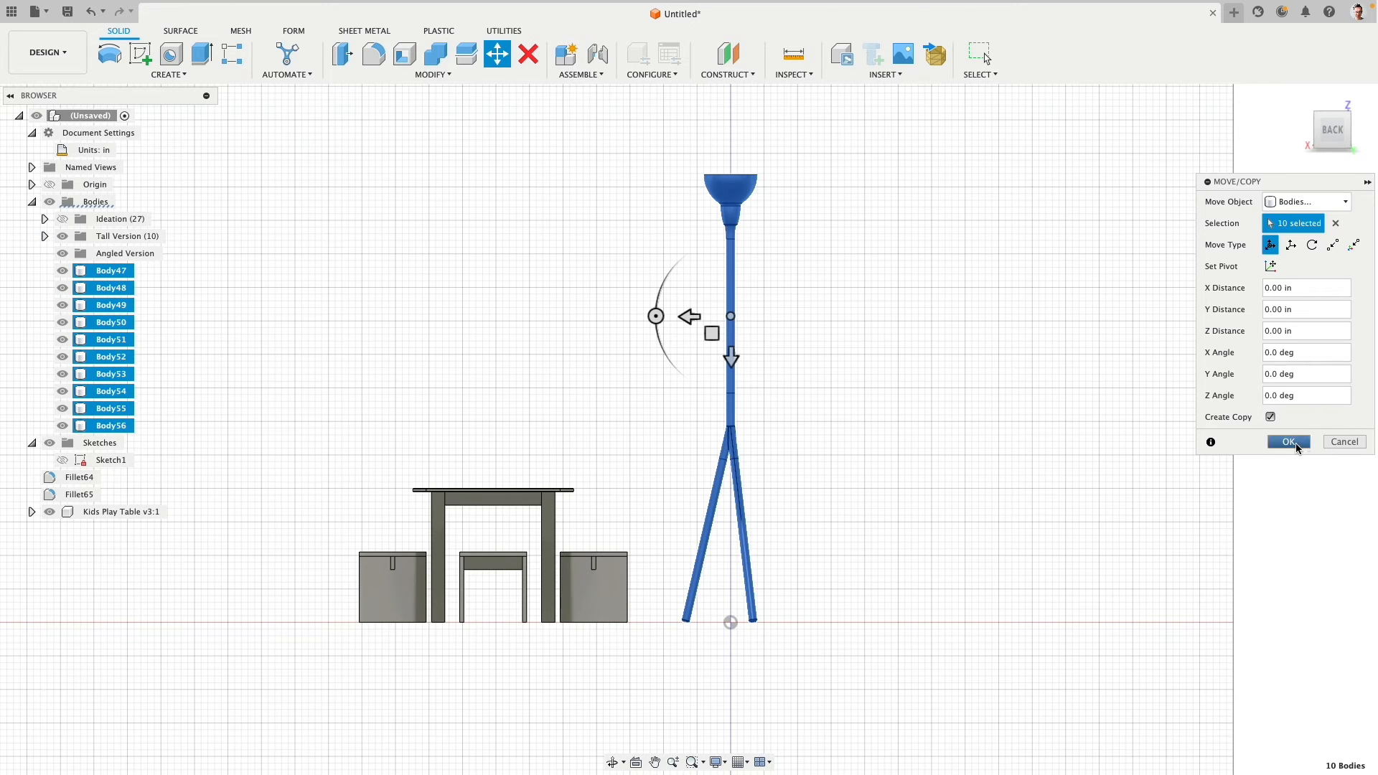
{"action": "left_click", "coordinate": [1271, 418]}
{"action": "left_click", "coordinate": [1271, 418]}
{"action": "left_click", "coordinate": [1284, 442]}
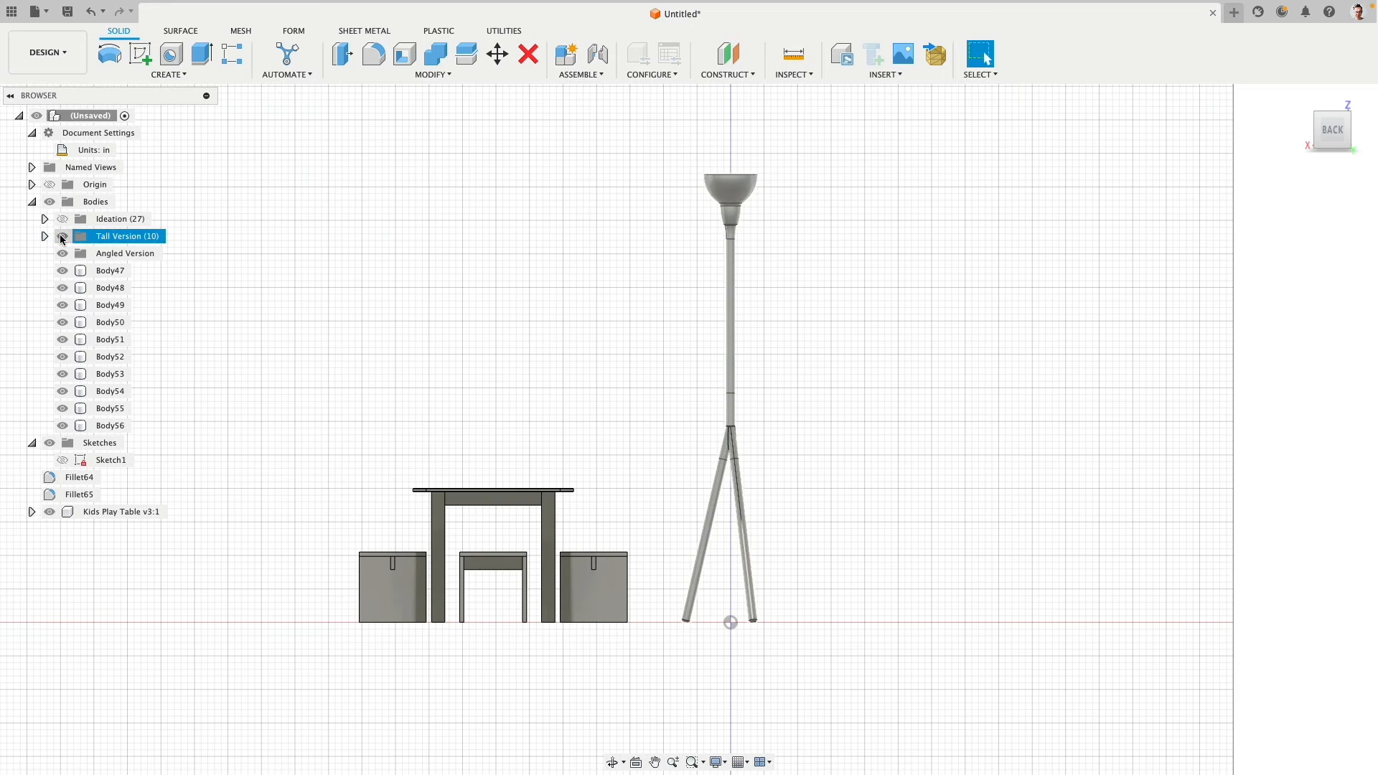
- Move the ten copied bodies into the Angled Version group, and leave only that group shown with Tall Version hidden
{"action": "left_click", "coordinate": [63, 236]}
{"action": "left_click", "coordinate": [110, 270]}
{"action": "left_click", "coordinate": [113, 426], "text": "shift"}
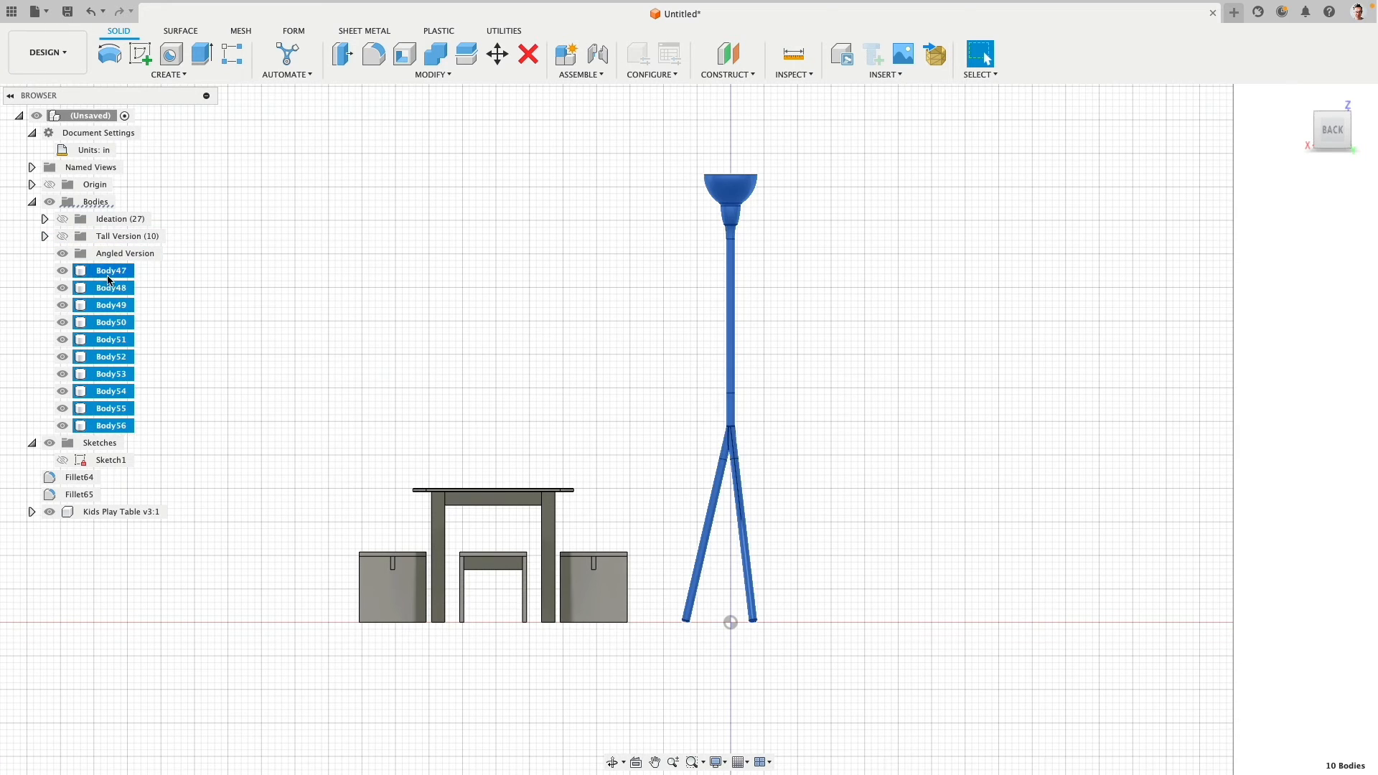
{"action": "left_click_drag", "start_coordinate": [113, 425], "coordinate": [66, 260]}
{"action": "left_click", "coordinate": [63, 254]}
{"action": "left_click", "coordinate": [62, 237]}
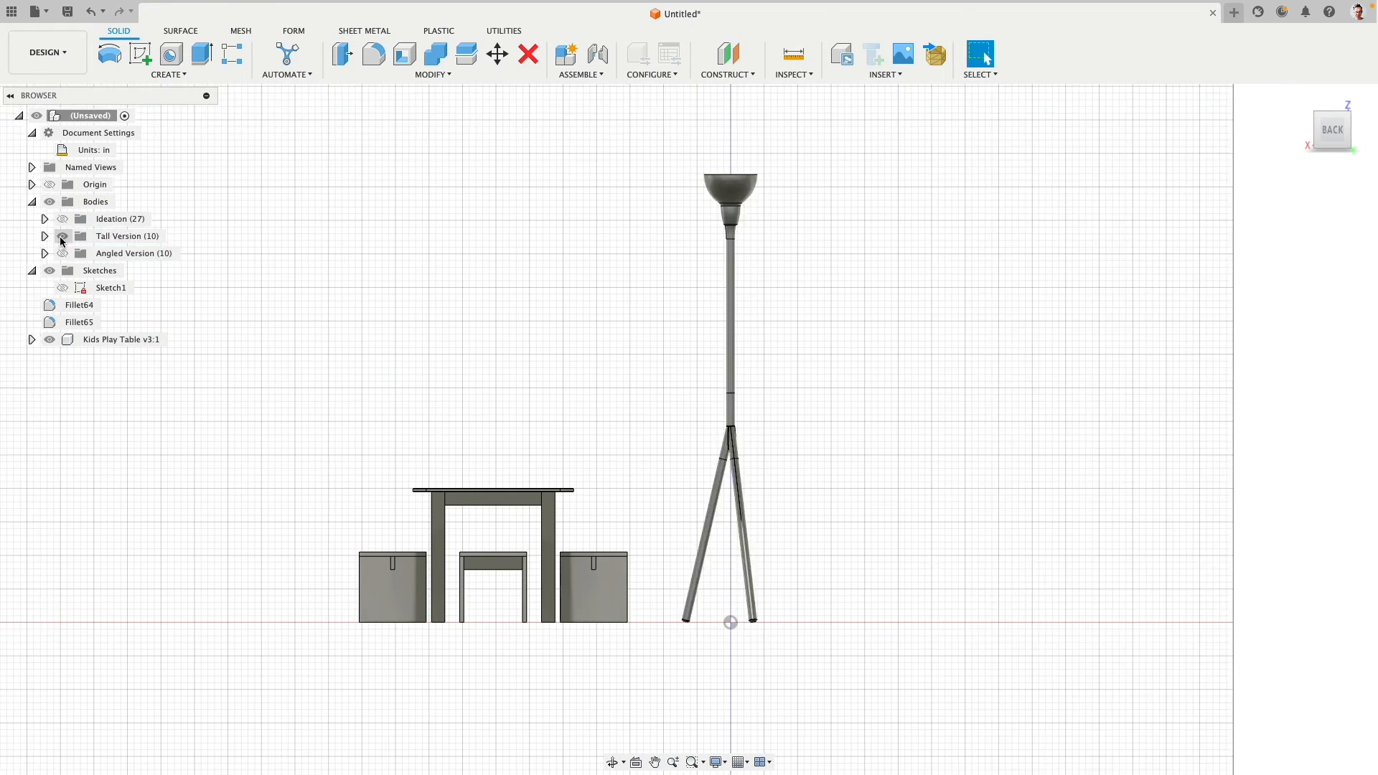
{"action": "left_click", "coordinate": [62, 237]}
{"action": "left_click", "coordinate": [63, 253]}
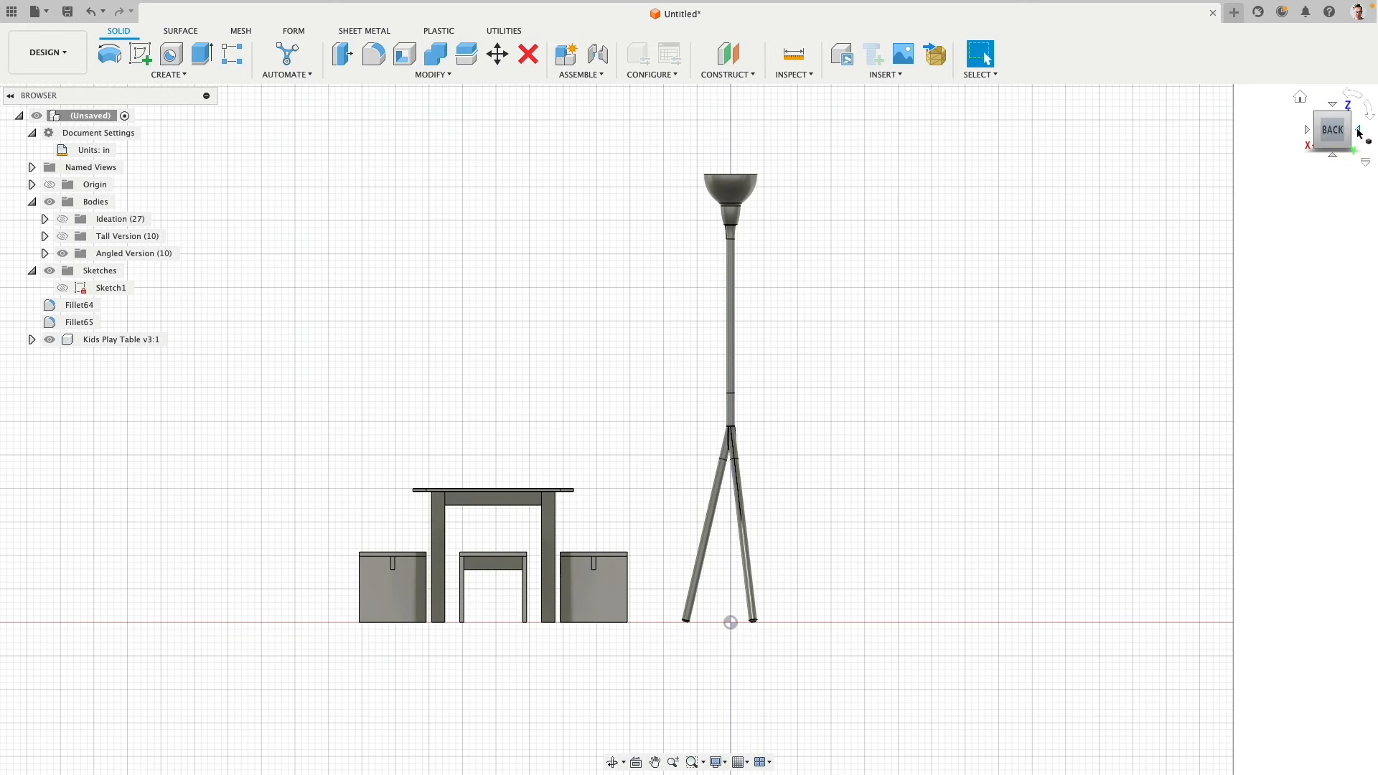
- From the left view, copy the shade, transition and pole, tilt the copy, and shift it about -15.6 in in Y and 2.7 in in Z
{"action": "left_click", "coordinate": [1359, 132]}
{"action": "left_click", "coordinate": [497, 54]}
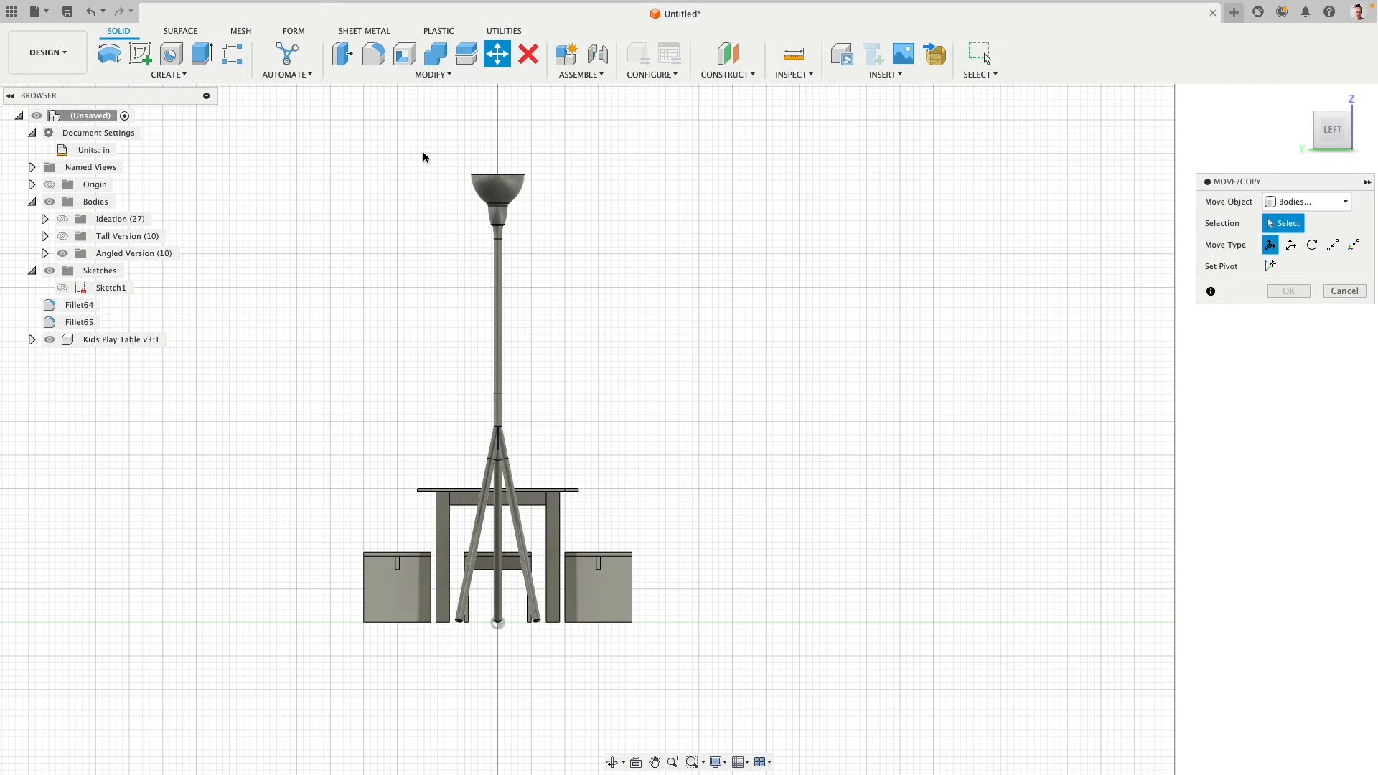
{"action": "left_click_drag", "start_coordinate": [392, 127], "coordinate": [626, 395]}
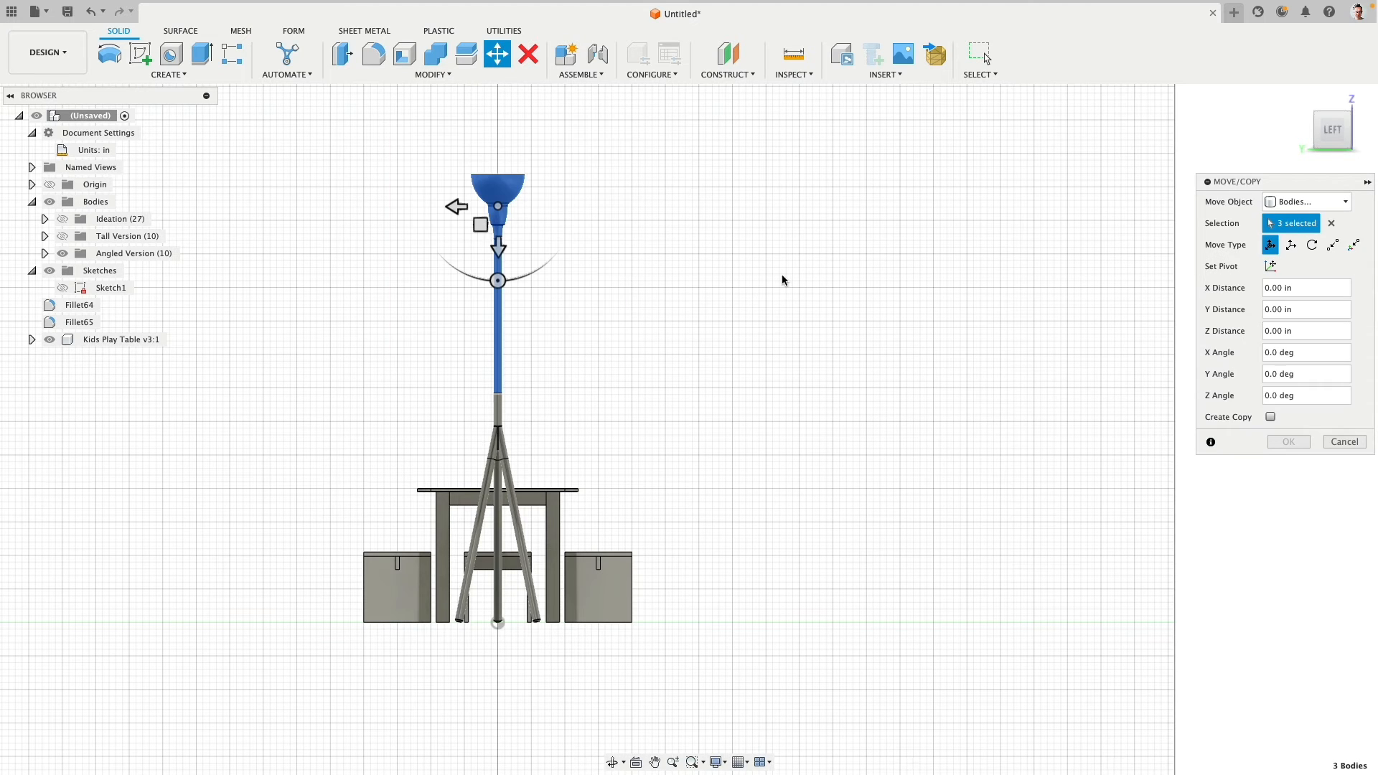
{"action": "left_click", "coordinate": [1270, 416]}
{"action": "left_click_drag", "start_coordinate": [505, 279], "coordinate": [446, 271]}
{"action": "left_click_drag", "start_coordinate": [476, 210], "coordinate": [536, 293]}
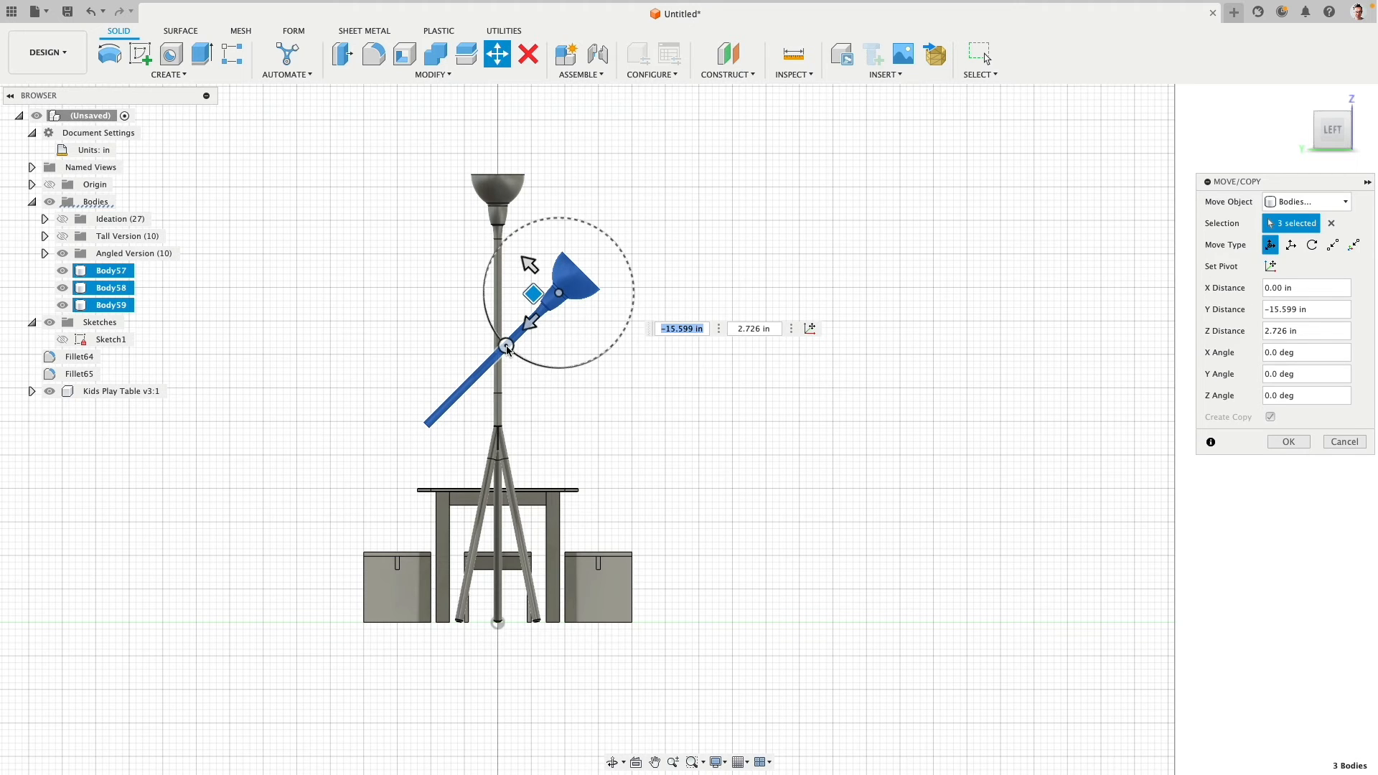
- Rotate the tilted copy of the shade and pole a further 10 deg about the X axis, and finish the move
{"action": "left_click_drag", "start_coordinate": [506, 348], "coordinate": [518, 356]}
{"action": "type", "text": "10"}
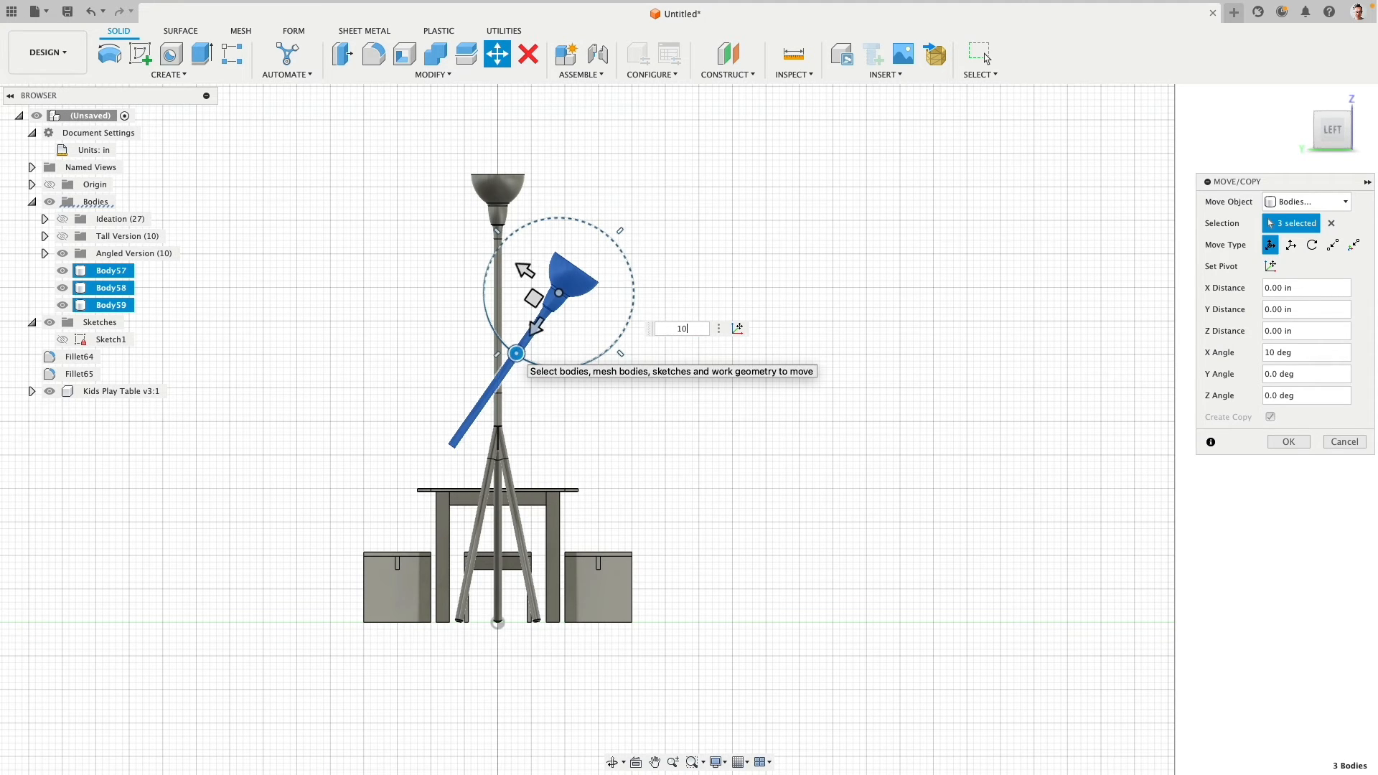
{"action": "key", "text": "Return"}
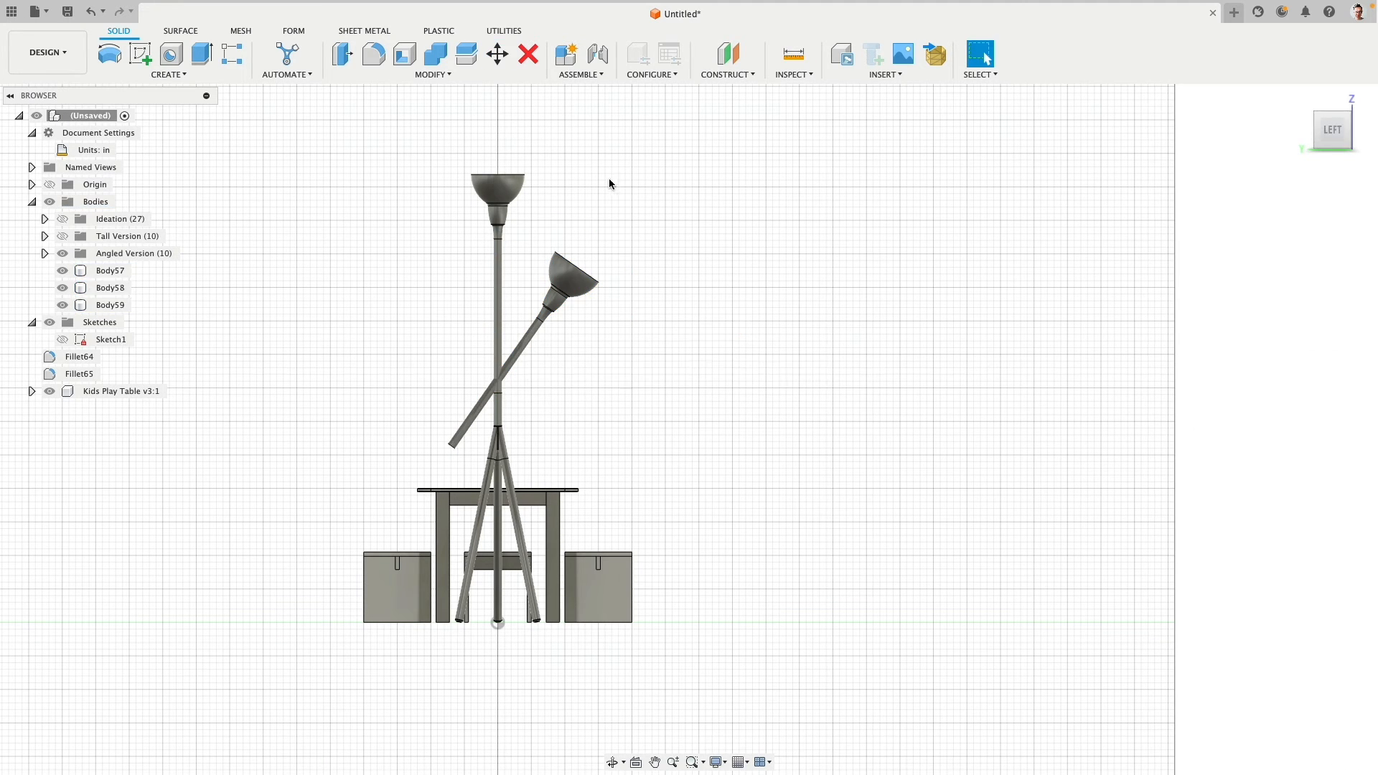
- Delete the upright shade body and the transition body beneath it from the Angled Version group
{"action": "left_click", "coordinate": [111, 305]}
{"action": "left_click", "coordinate": [480, 202]}
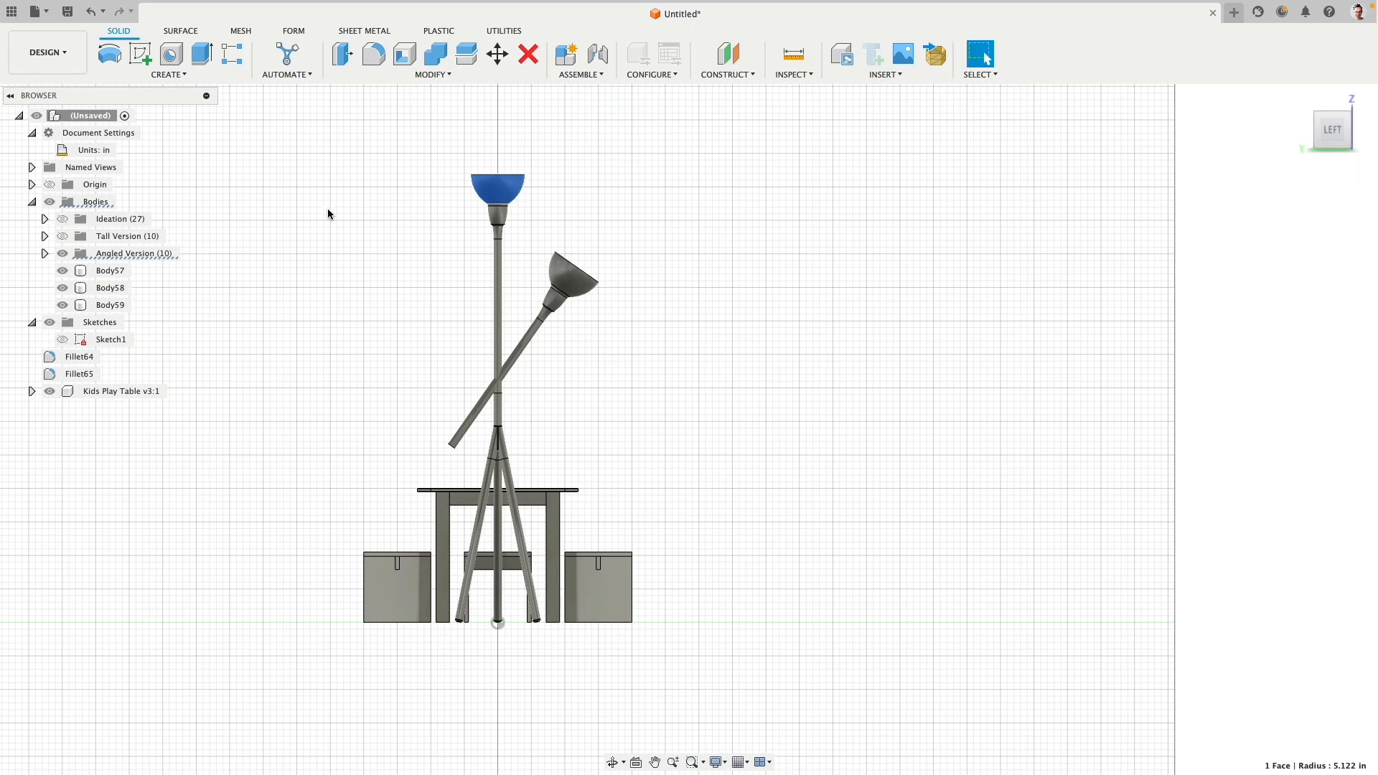
{"action": "left_click", "coordinate": [44, 253]}
{"action": "left_click", "coordinate": [124, 357]}
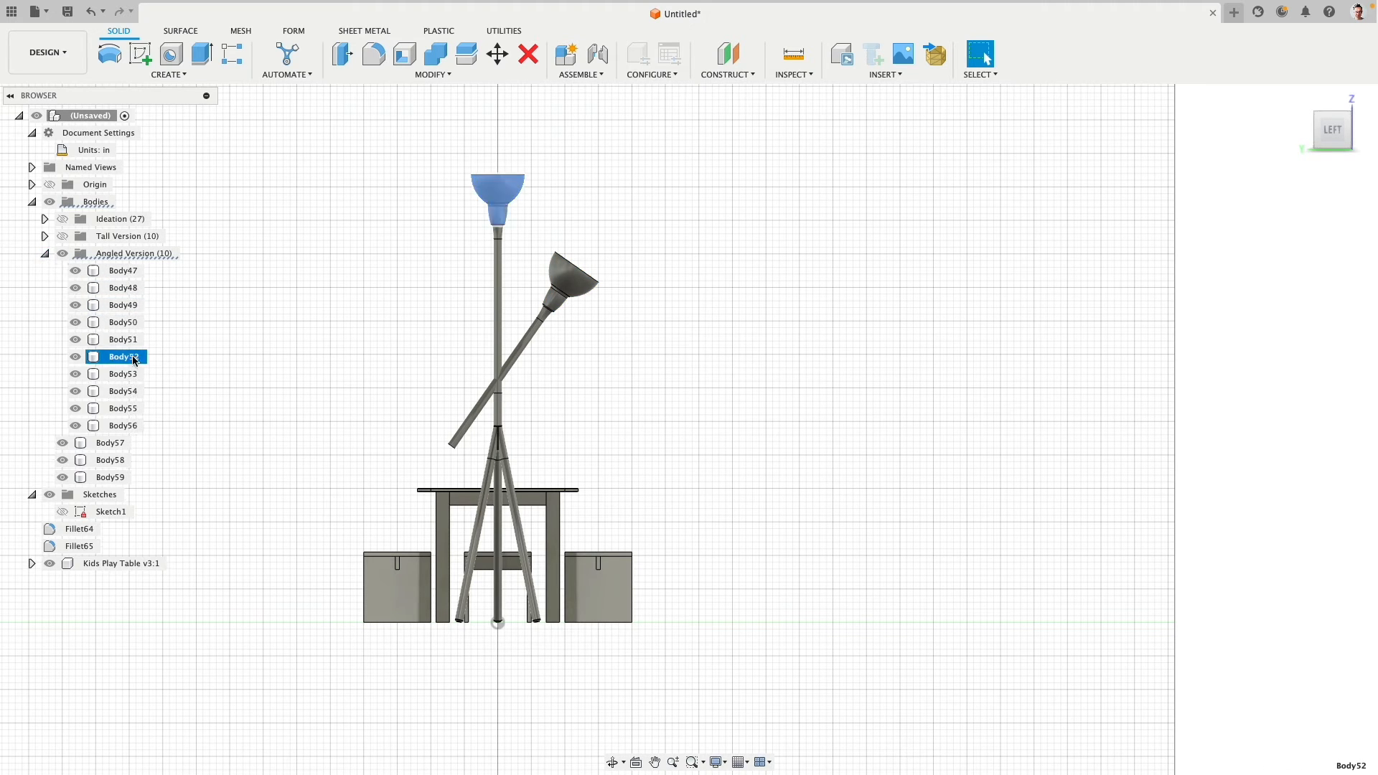
{"action": "key", "text": "Delete"}
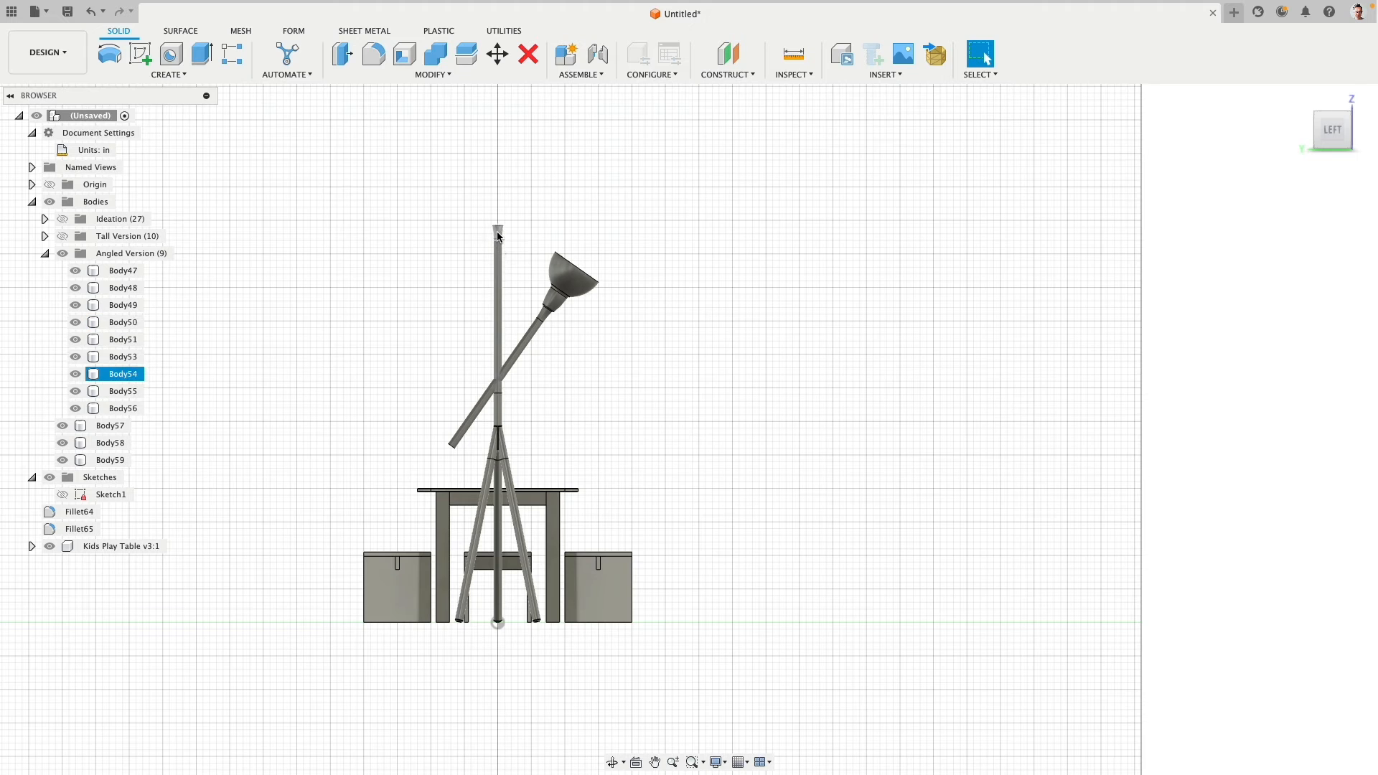
{"action": "left_click", "coordinate": [143, 374]}
{"action": "key", "text": "Delete"}
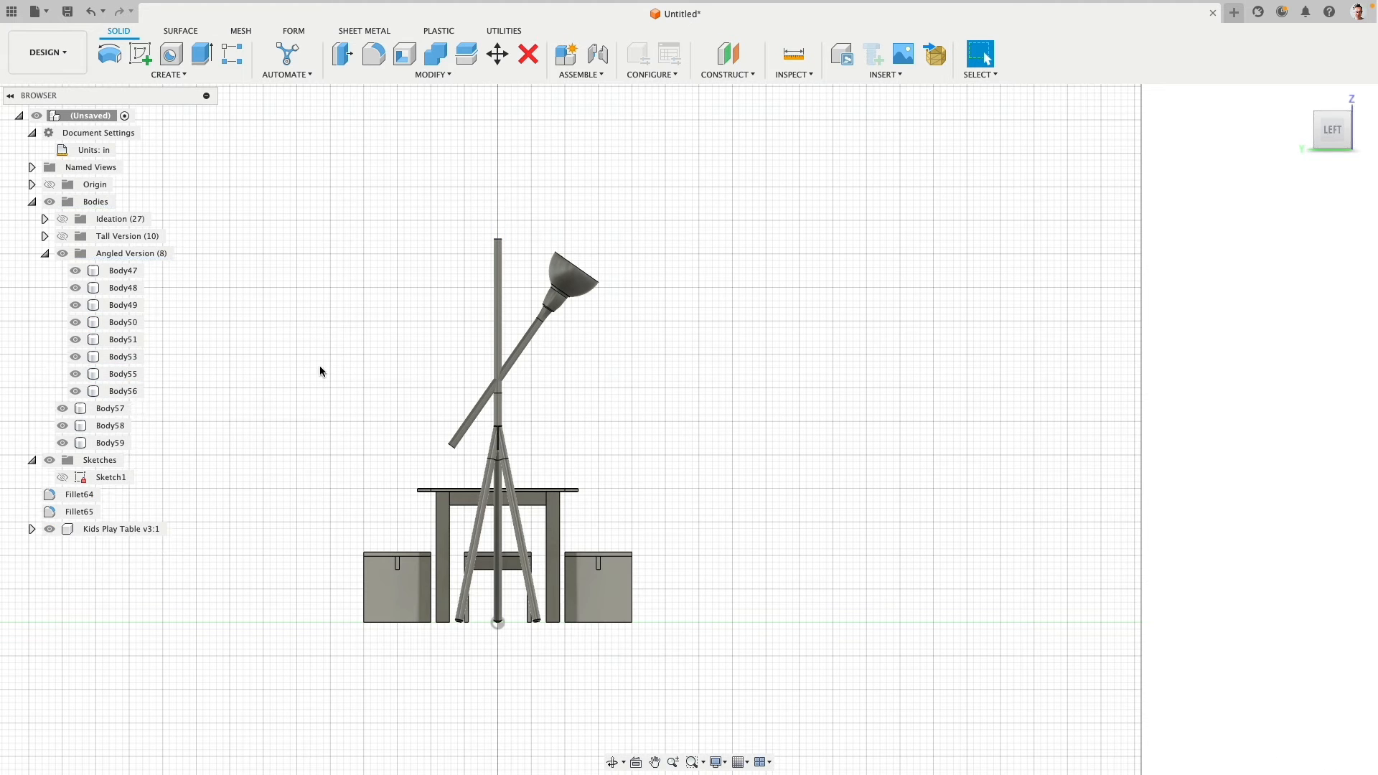
- Move the three tilted shade, transition and pole bodies about 3.383 in in Y and -1.995 in in Z
{"action": "scroll", "coordinate": [417, 313], "scroll_direction": "up", "scroll_amount": 2}
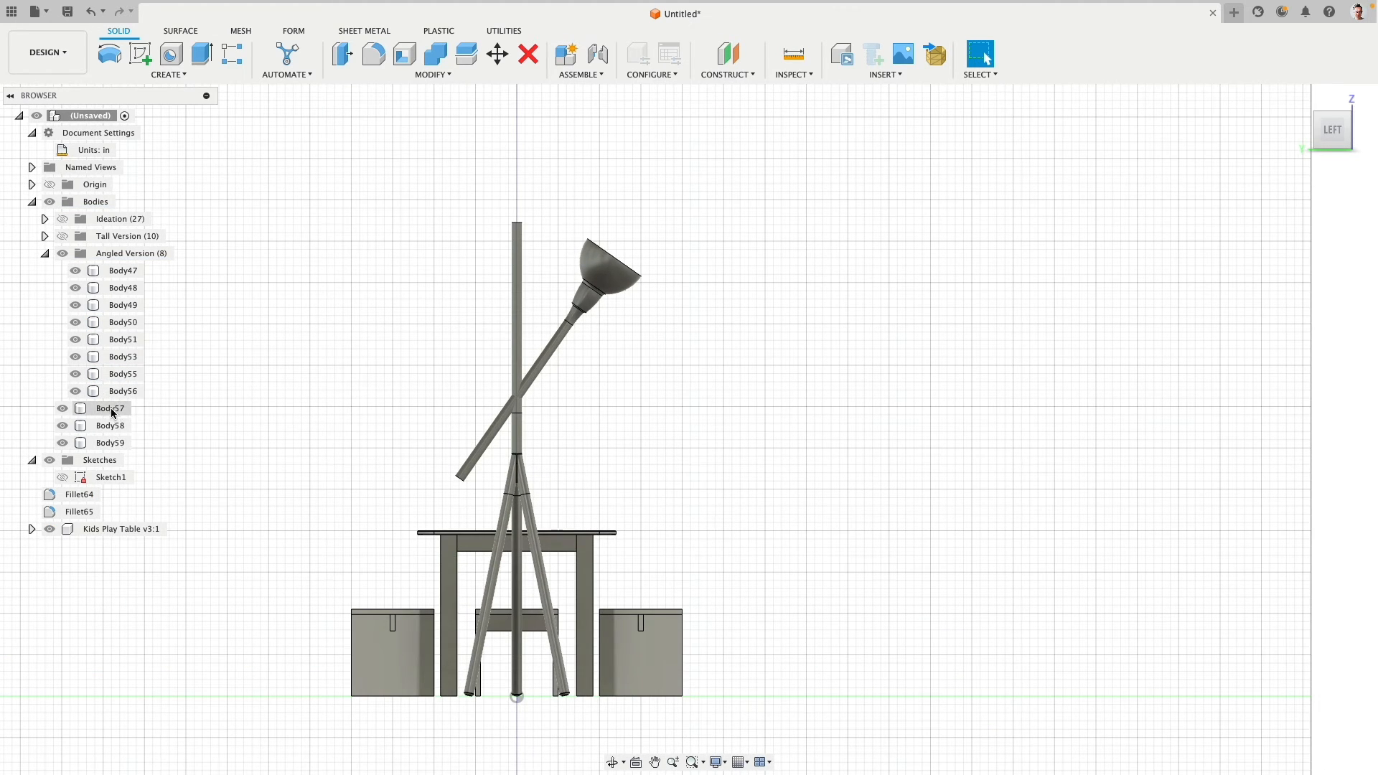
{"action": "left_click", "coordinate": [111, 409]}
{"action": "left_click", "coordinate": [111, 443], "text": "shift"}
{"action": "left_click", "coordinate": [508, 53]}
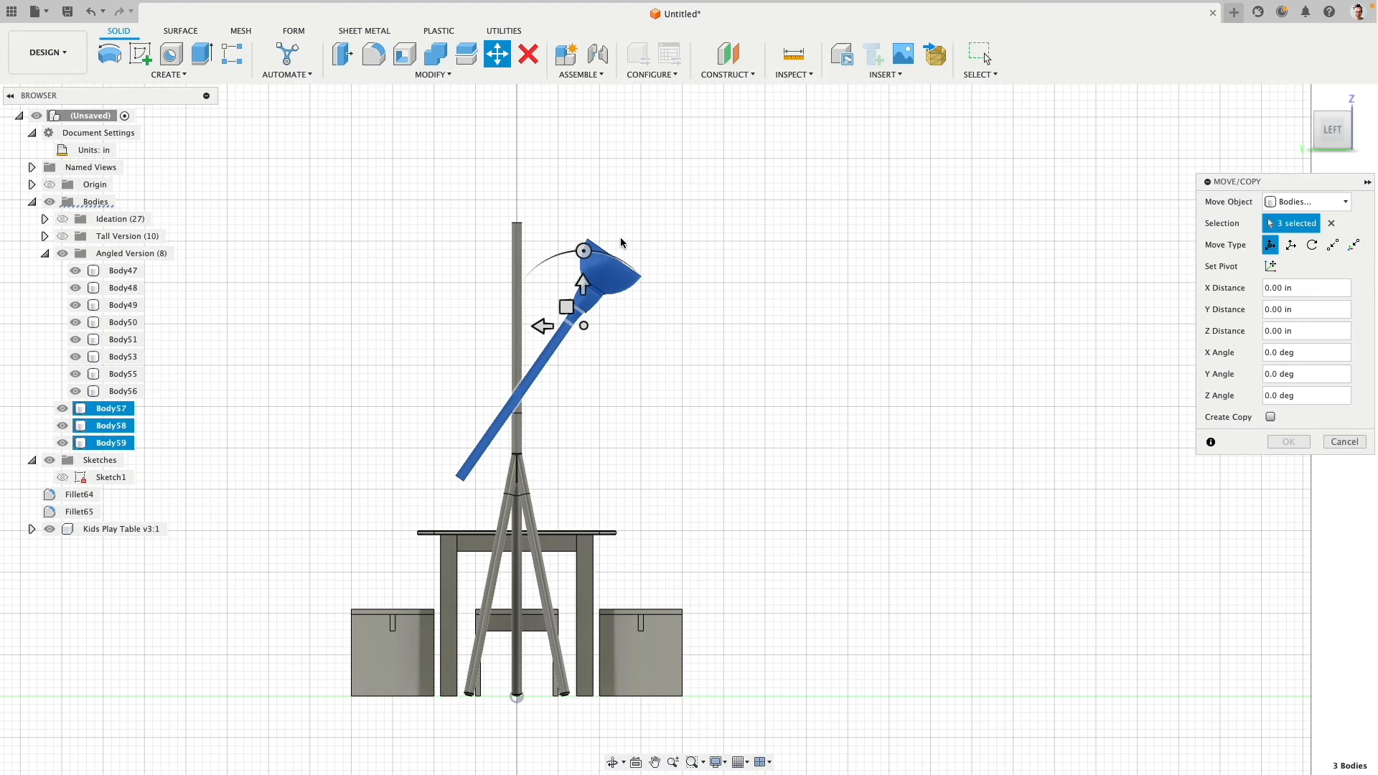
{"action": "left_click_drag", "start_coordinate": [567, 305], "coordinate": [540, 326]}
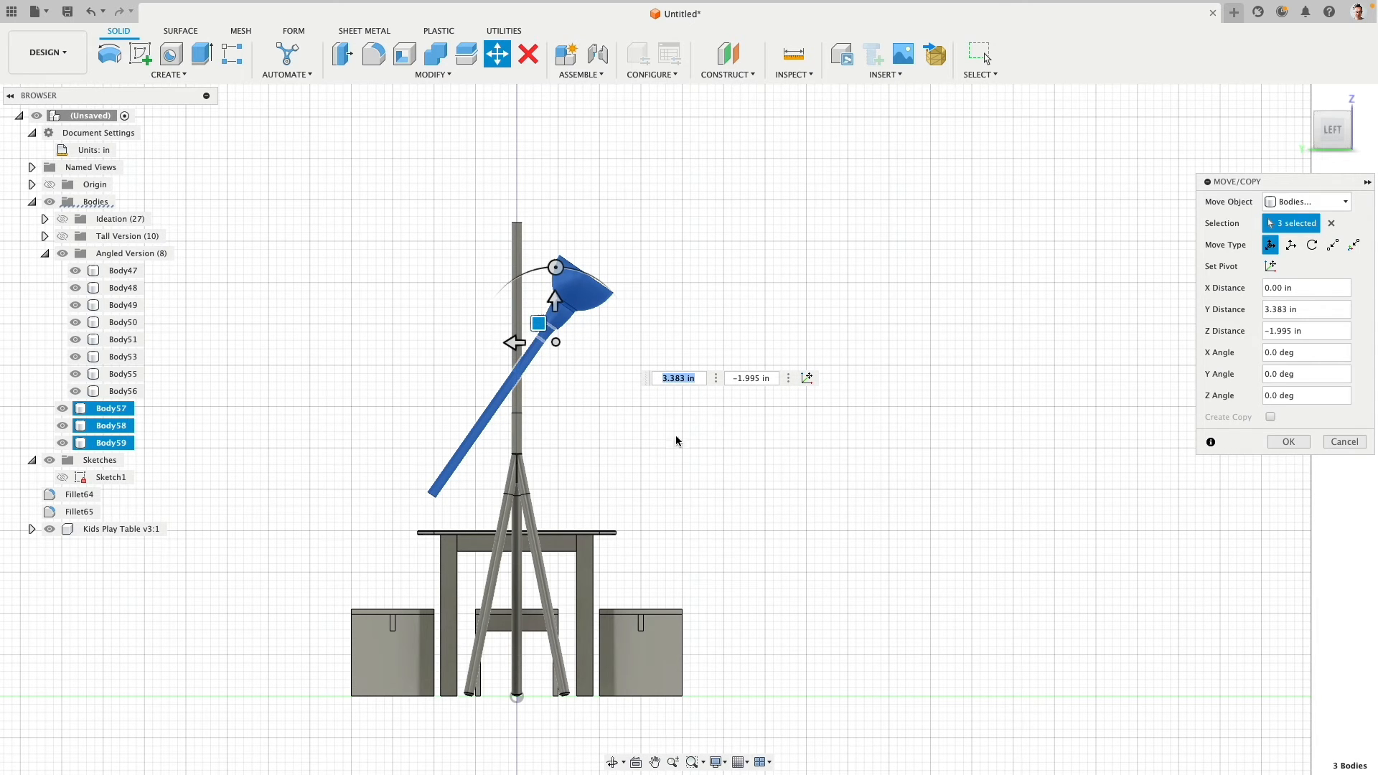
{"action": "middle_click_drag", "start_coordinate": [381, 517], "coordinate": [484, 412], "text": "shift"}
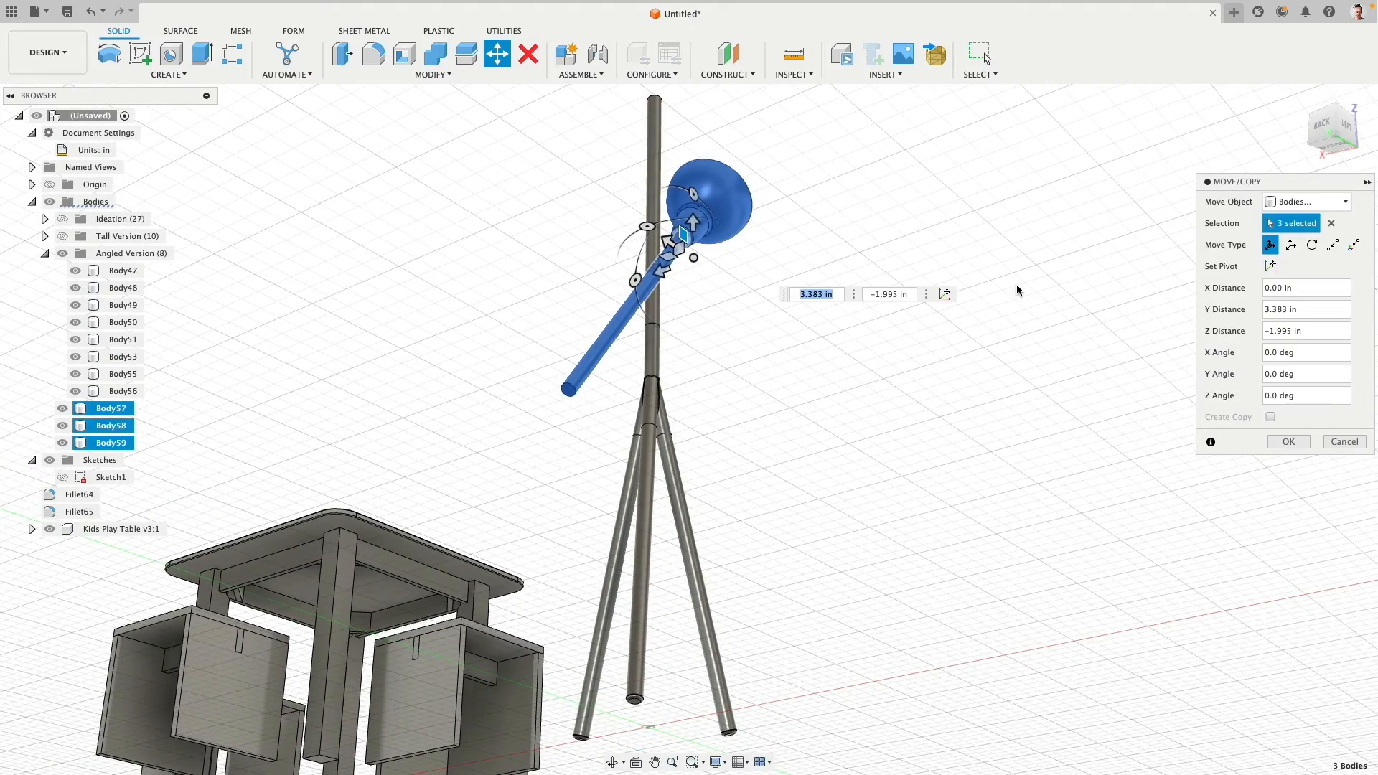
{"action": "left_click", "coordinate": [1288, 441]}
- Shorten the tilted pole with Offset Face, offsetting its lower end face about -12.212 in
{"action": "scroll", "coordinate": [530, 371], "scroll_direction": "up", "scroll_amount": 2}
{"action": "scroll", "coordinate": [530, 371], "scroll_direction": "up", "scroll_amount": 2}
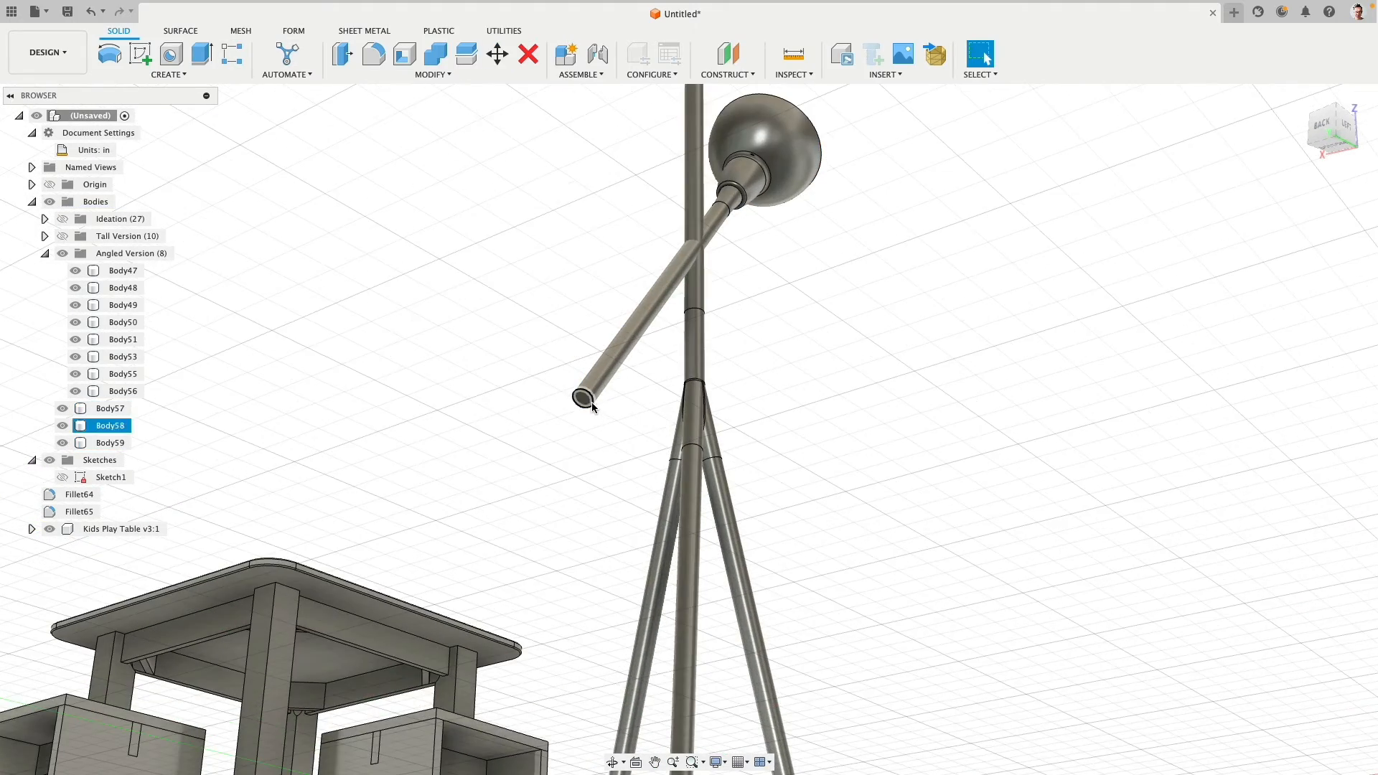
{"action": "left_click", "coordinate": [583, 398]}
{"action": "left_click", "coordinate": [343, 54]}
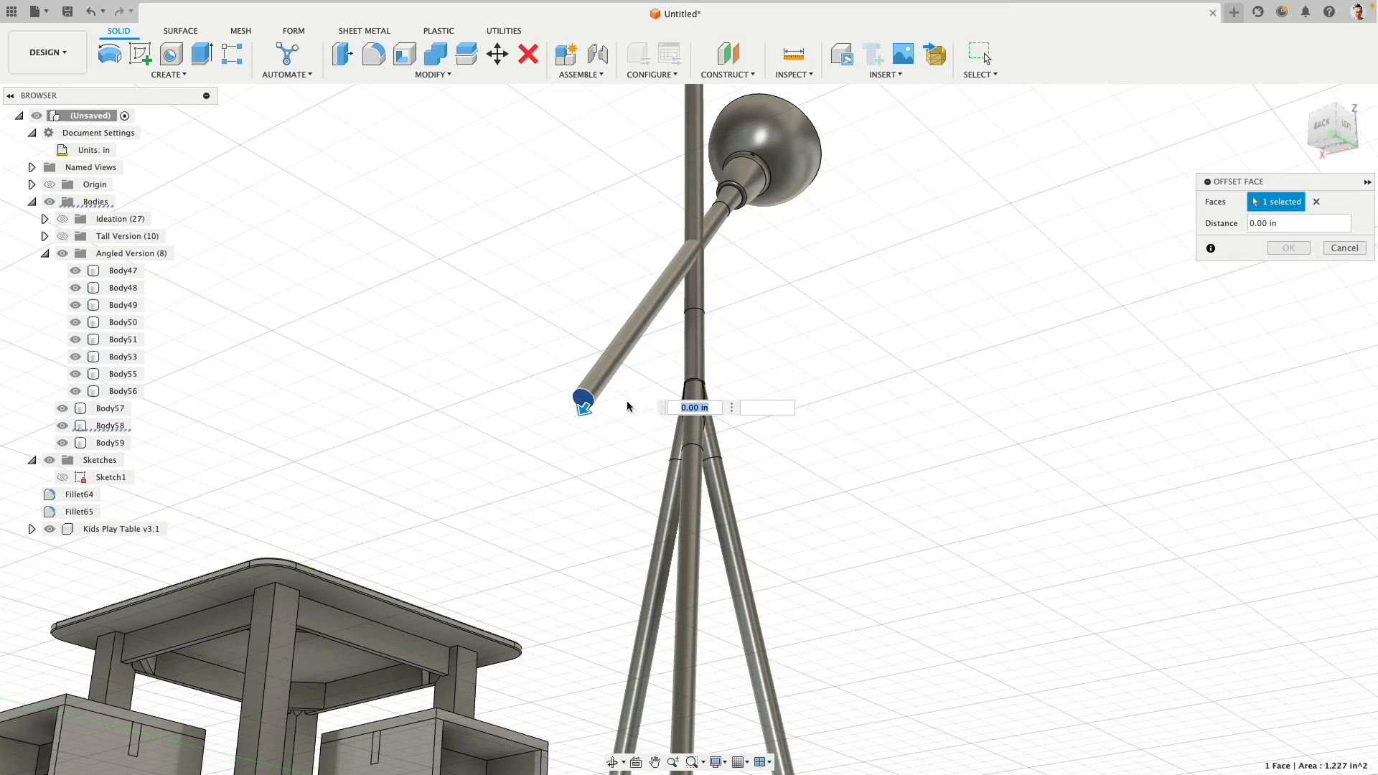
{"action": "left_click_drag", "start_coordinate": [585, 411], "coordinate": [717, 311]}
{"action": "middle_click_drag", "start_coordinate": [717, 311], "coordinate": [600, 209], "text": "shift"}
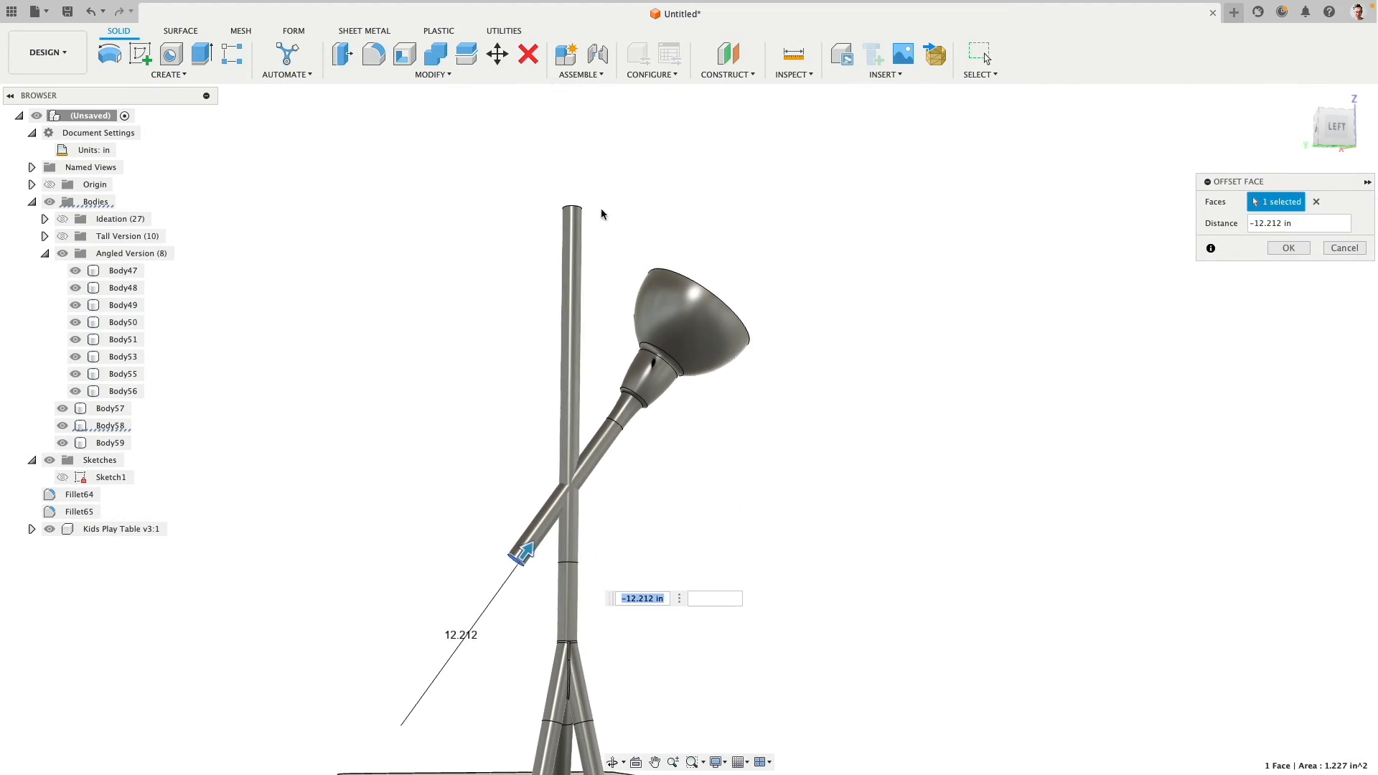
{"action": "middle_click_drag", "start_coordinate": [612, 266], "coordinate": [855, 221], "text": "shift"}
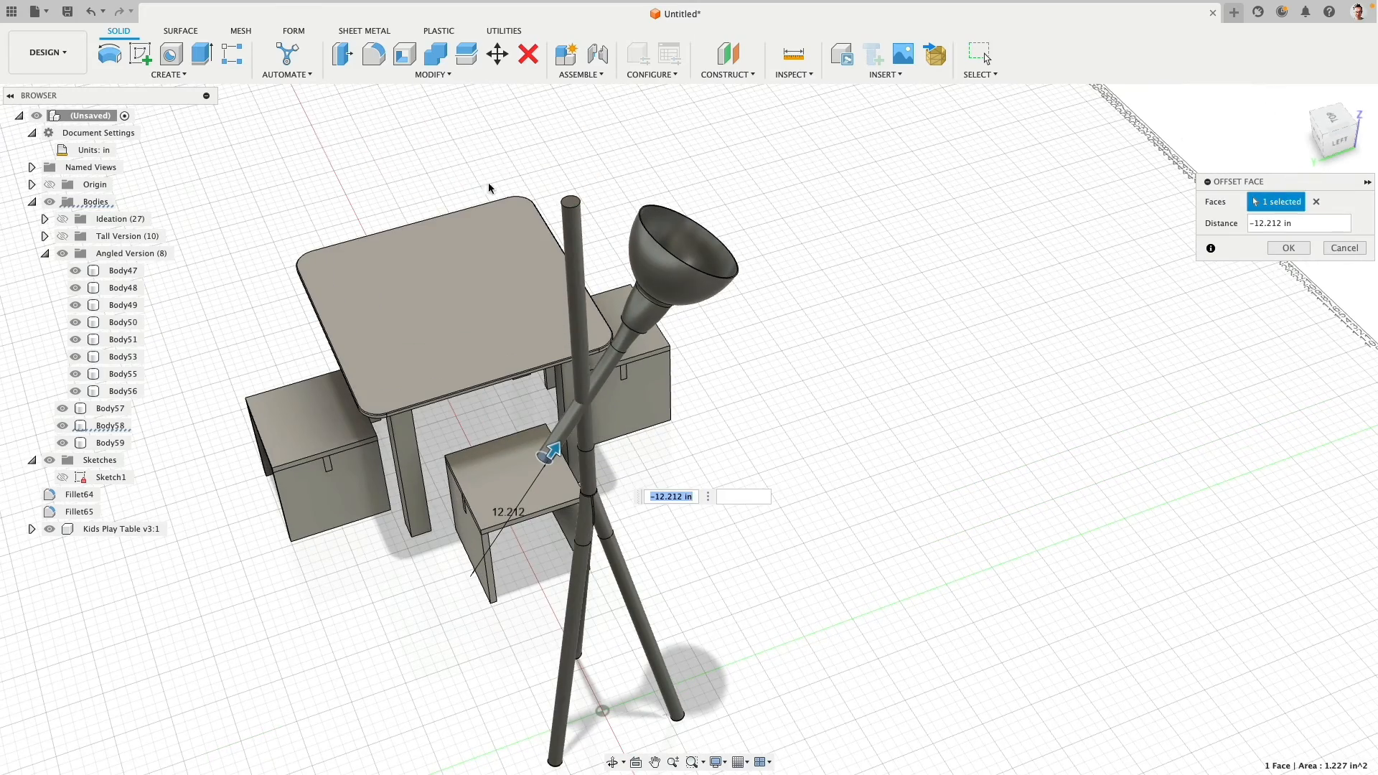
- Lower the top of the vertical pole to just above the tilted pole with an Offset Face of about -15.289 in
{"action": "right_click", "coordinate": [442, 156]}
{"action": "left_click", "coordinate": [446, 116]}
{"action": "left_click", "coordinate": [575, 202]}
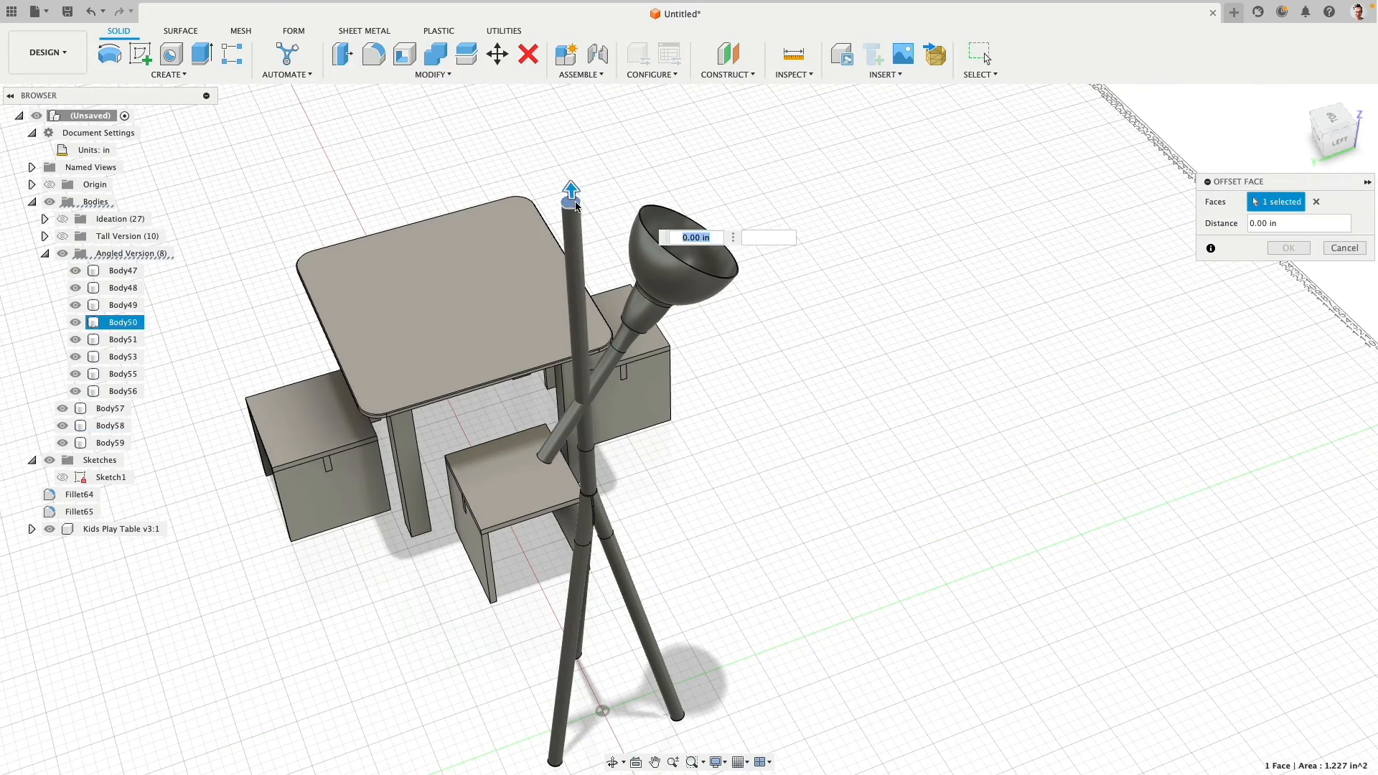
{"action": "left_click_drag", "start_coordinate": [575, 206], "coordinate": [581, 289]}
{"action": "scroll", "coordinate": [585, 416], "scroll_direction": "up", "scroll_amount": 3}
{"action": "scroll", "coordinate": [592, 412], "scroll_direction": "up", "scroll_amount": 2}
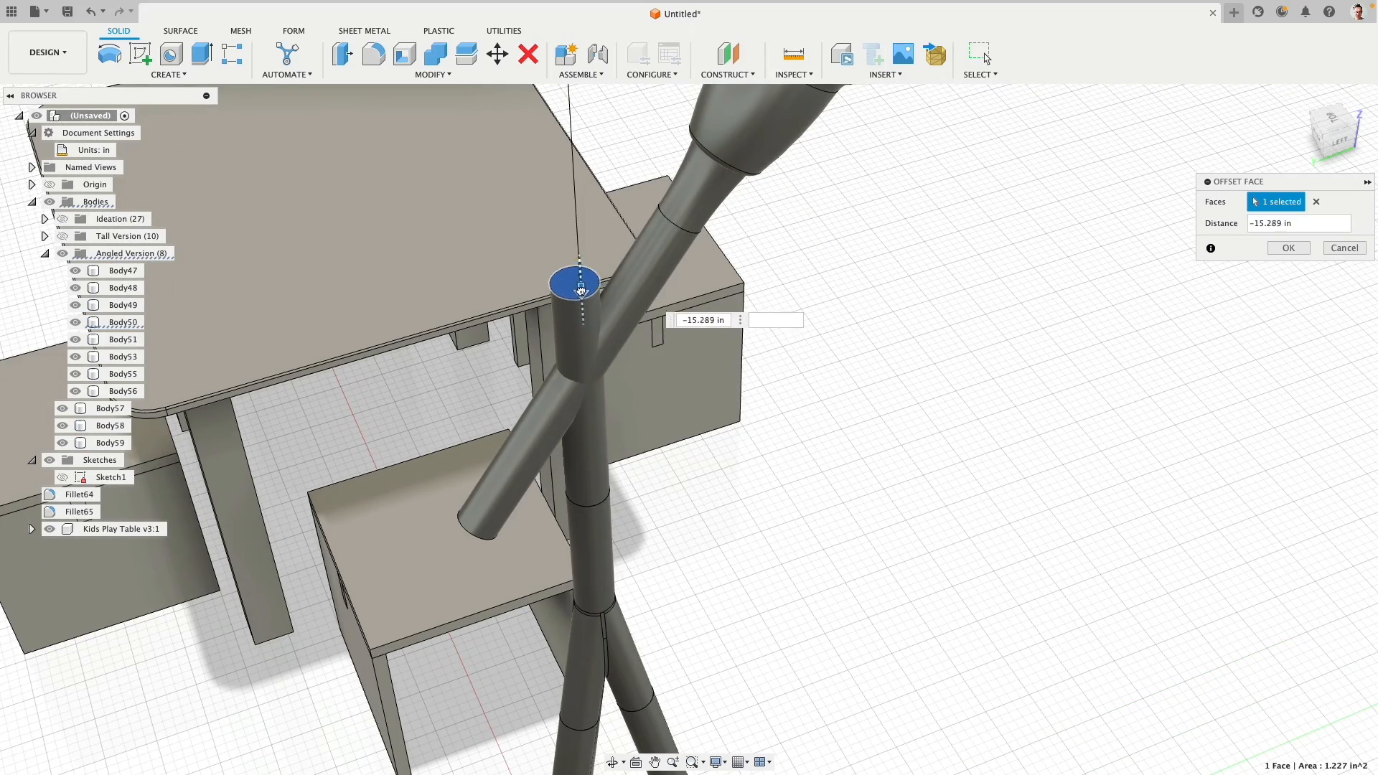
{"action": "left_click", "coordinate": [1288, 248]}
- Examine how the tilted pole crosses the vertical pole, checking the separate pole bodies at the junction
{"action": "middle_click_drag", "start_coordinate": [1178, 309], "coordinate": [824, 479], "text": "shift"}
{"action": "middle_click_drag", "start_coordinate": [938, 557], "coordinate": [978, 622]}
{"action": "scroll", "coordinate": [788, 364], "scroll_direction": "down", "scroll_amount": 3}
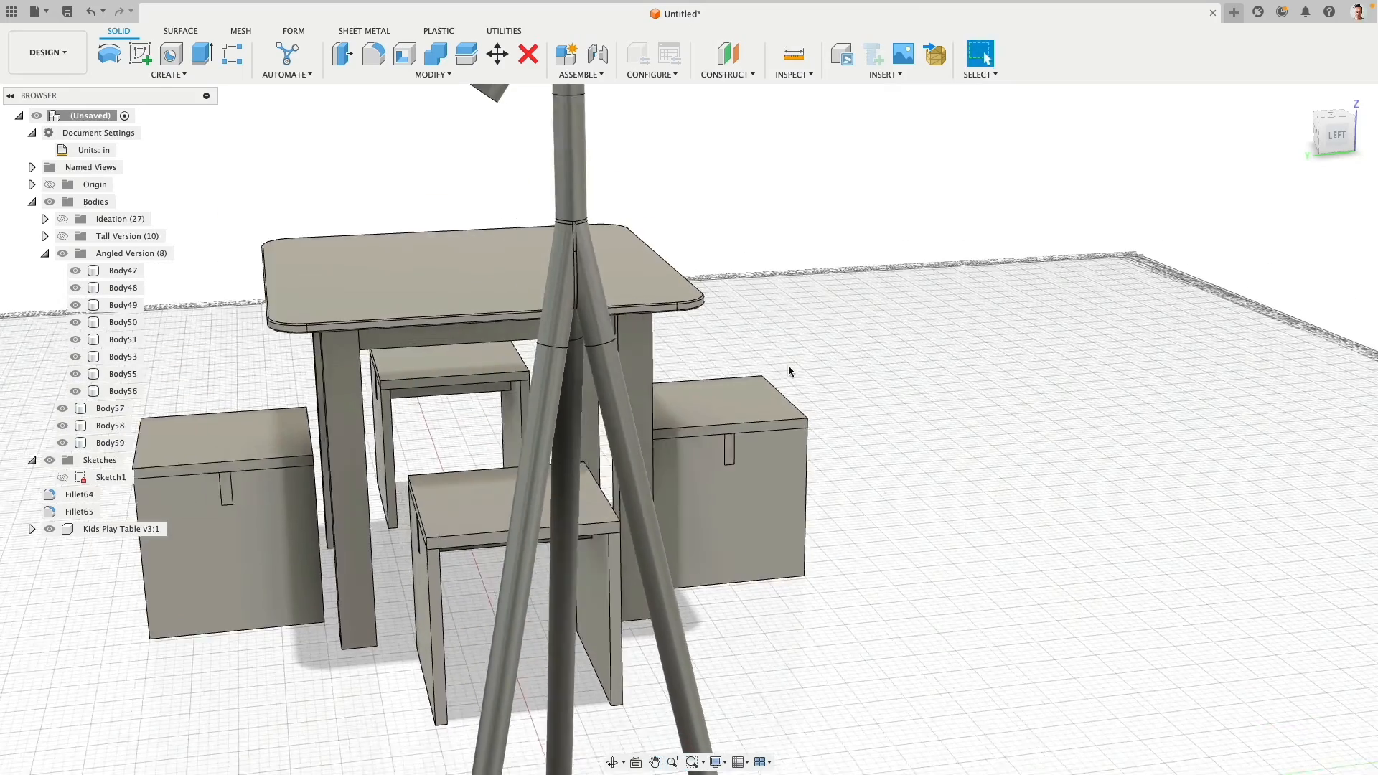
{"action": "middle_click_drag", "start_coordinate": [756, 169], "coordinate": [801, 320]}
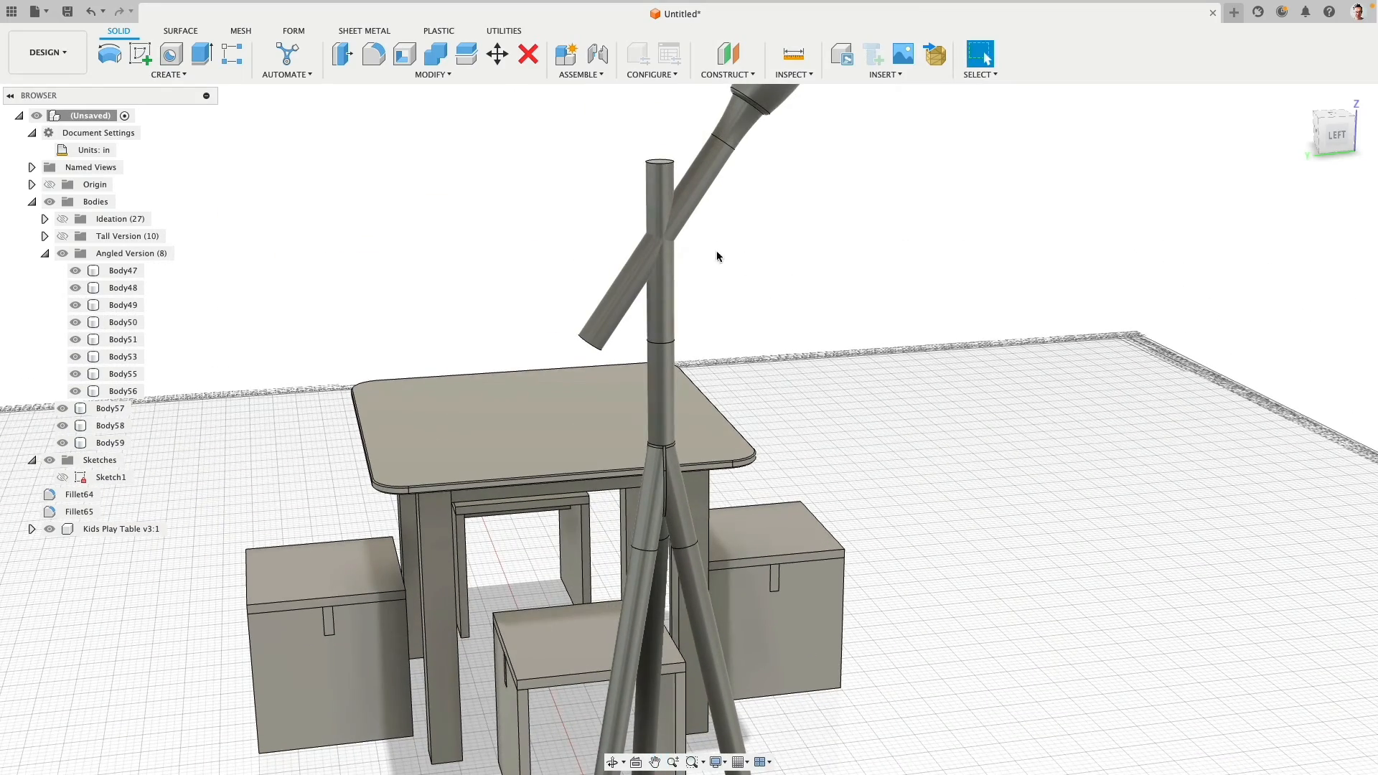
{"action": "left_click", "coordinate": [659, 385]}
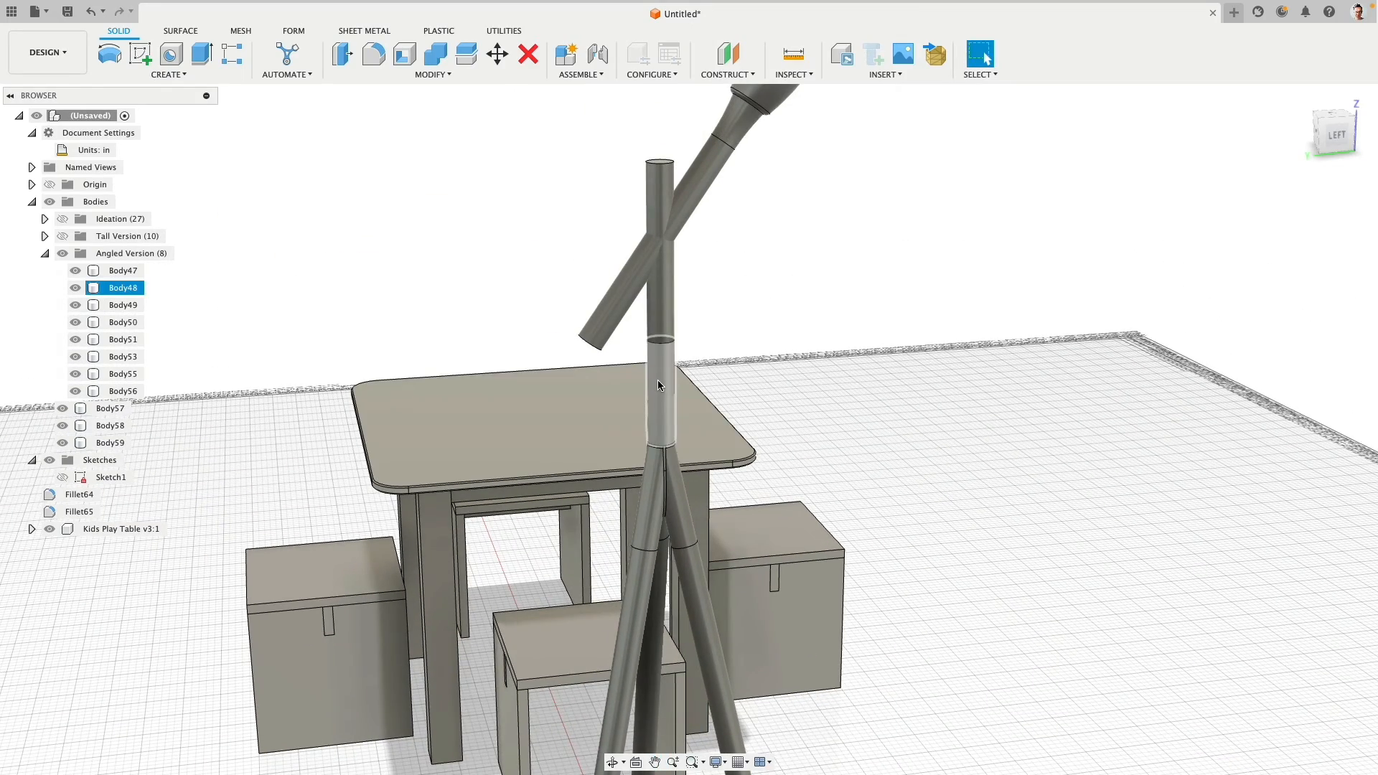
{"action": "left_click", "coordinate": [665, 296]}
{"action": "left_click", "coordinate": [680, 203]}
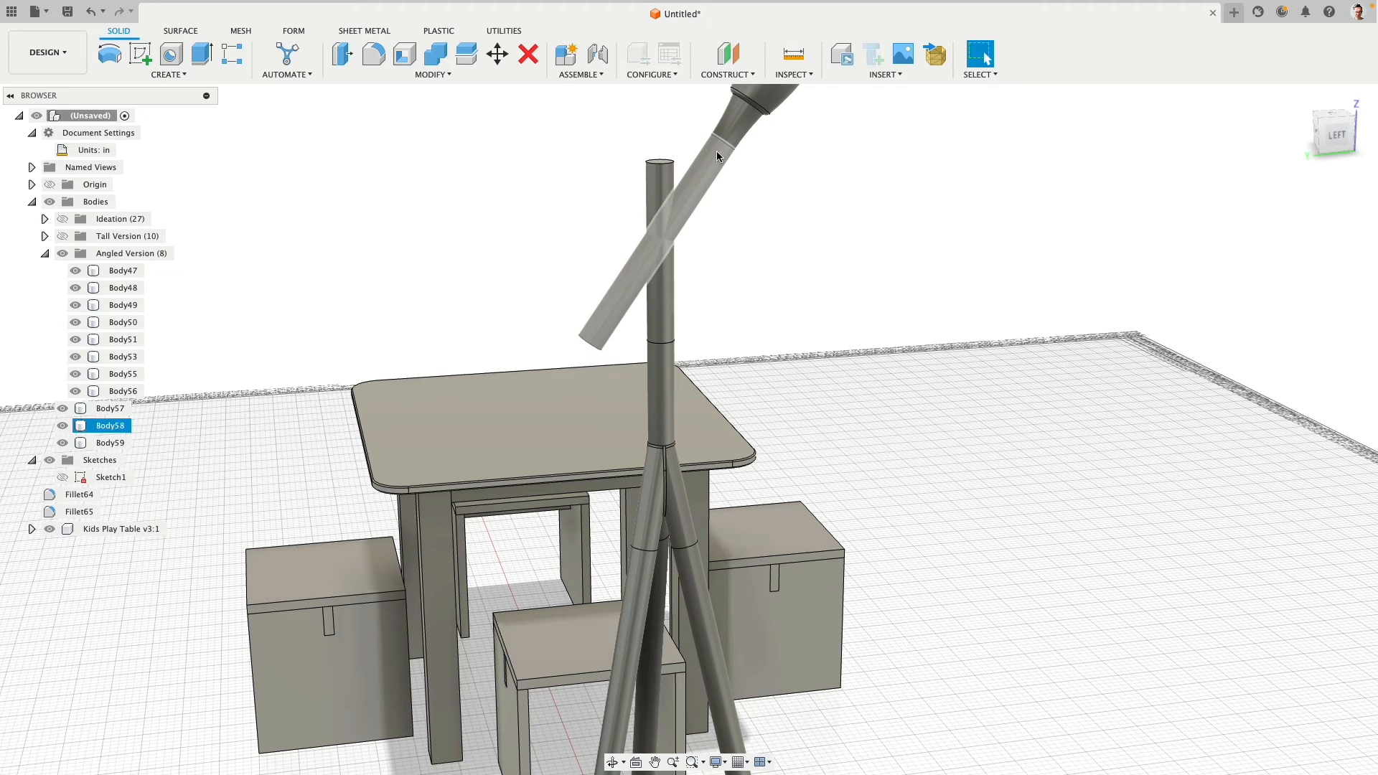
{"action": "left_click", "coordinate": [673, 263]}
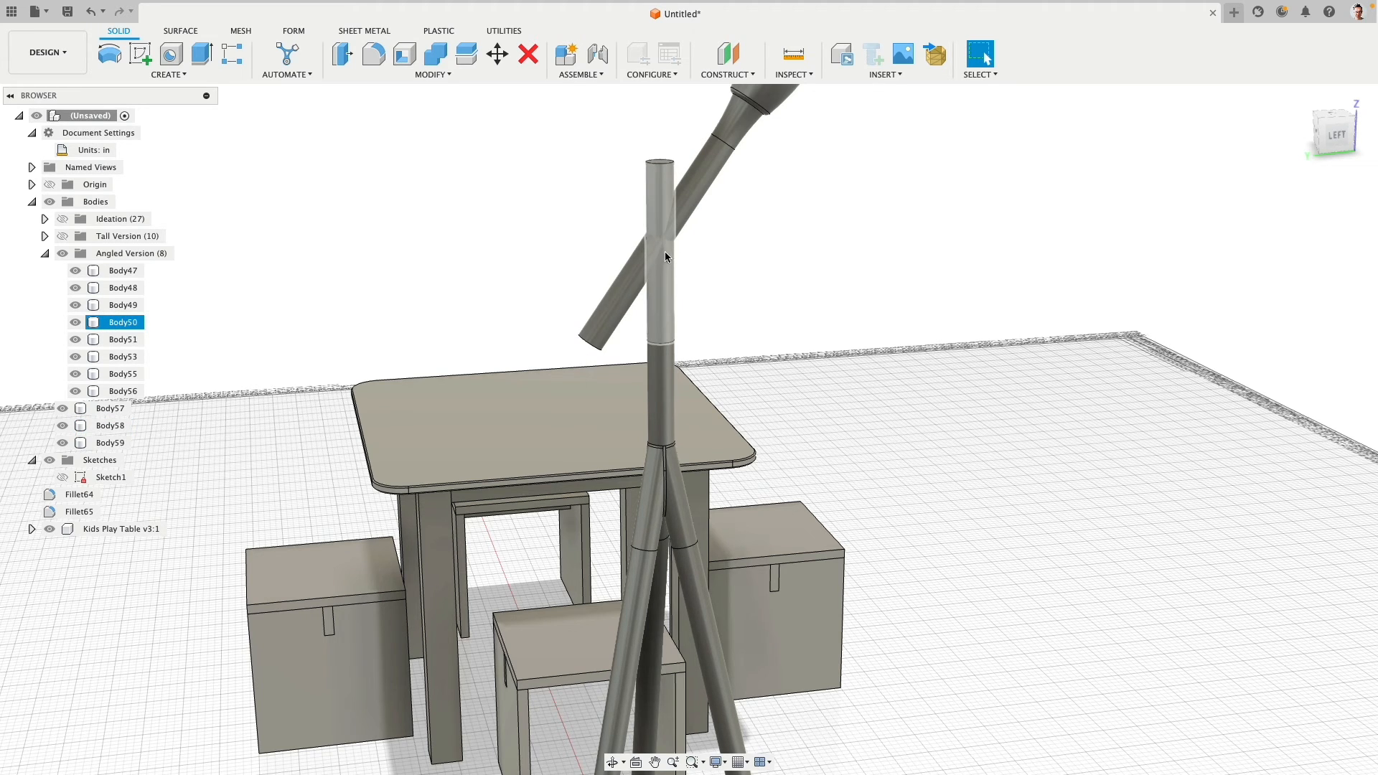
{"action": "key", "text": "Escape"}
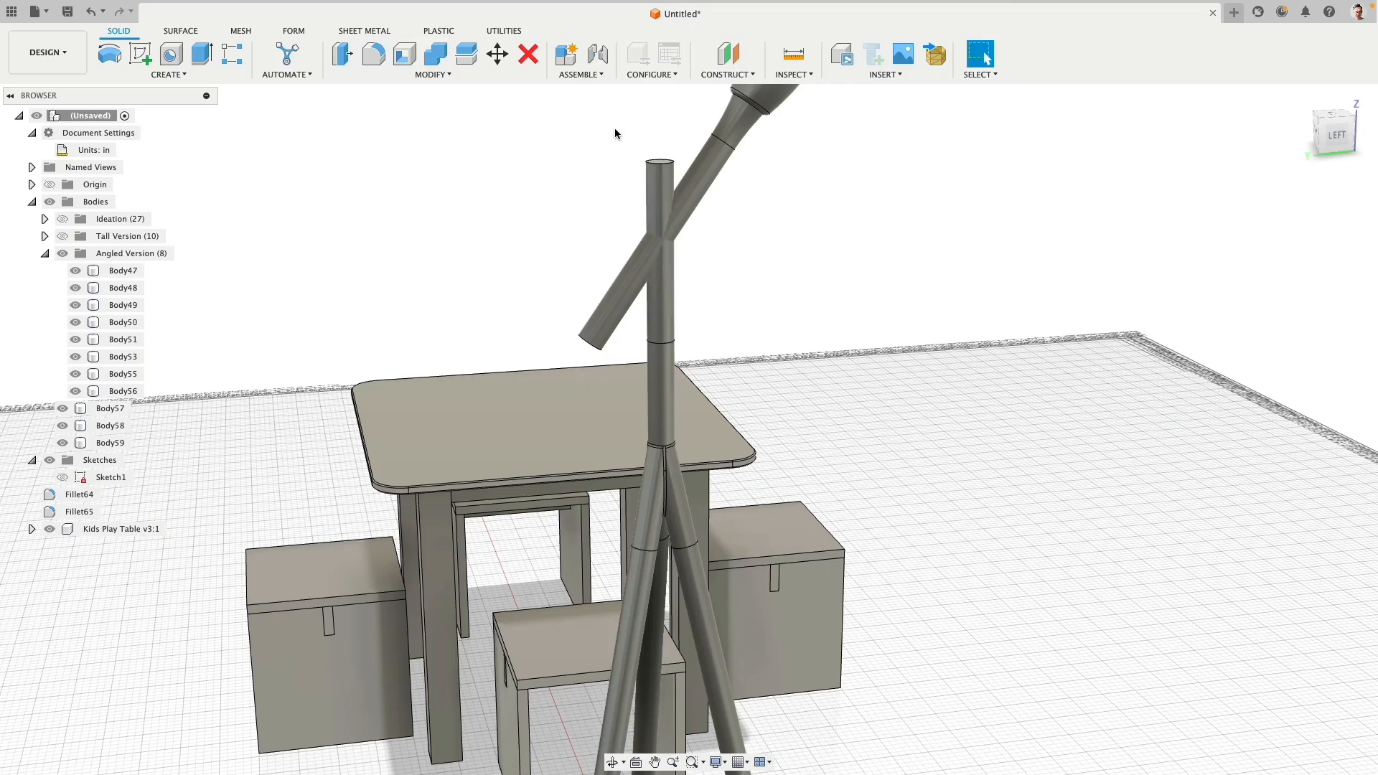
- Join the upper vertical pole section to the tilted pole with Combine, using the tilted pole as target body
{"action": "scroll", "coordinate": [598, 132], "scroll_direction": "down", "scroll_amount": 5}
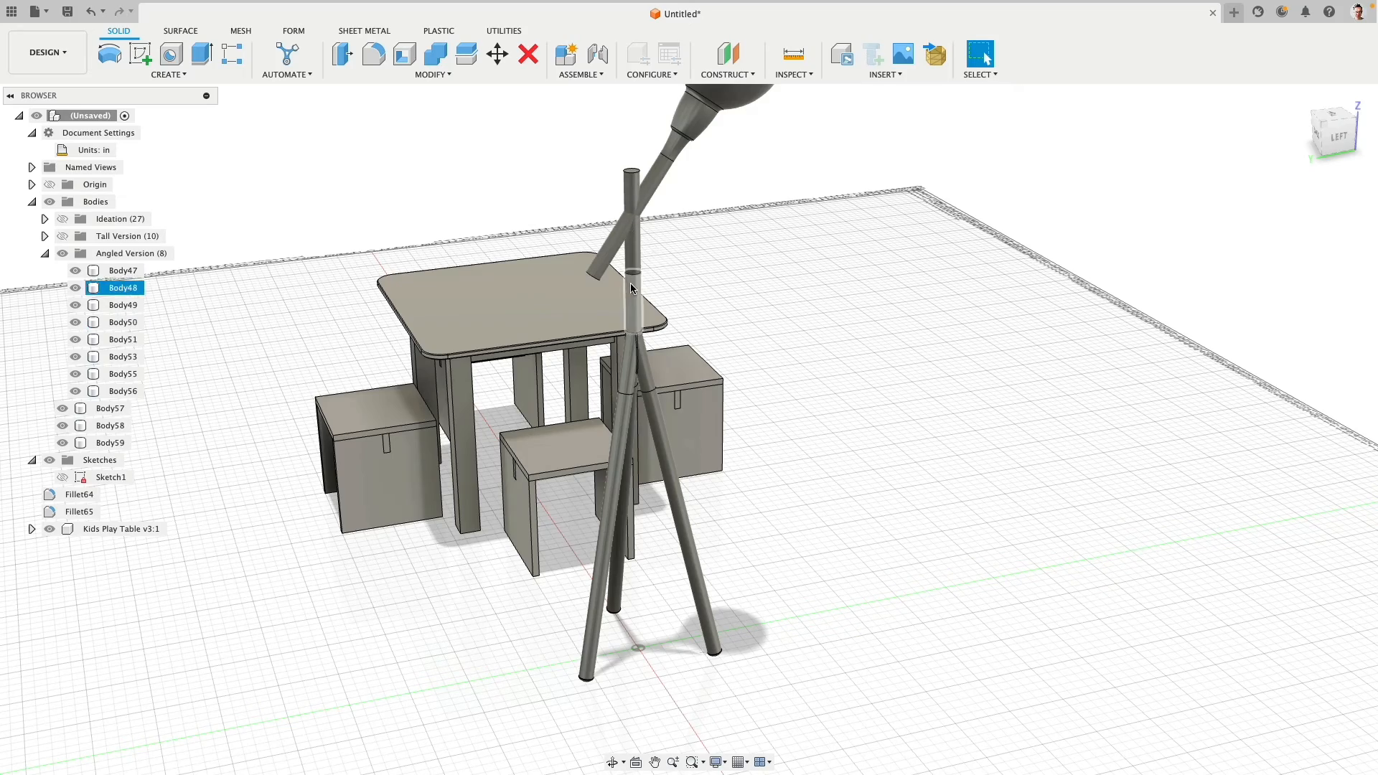
{"action": "scroll", "coordinate": [708, 248], "scroll_direction": "up", "scroll_amount": 5}
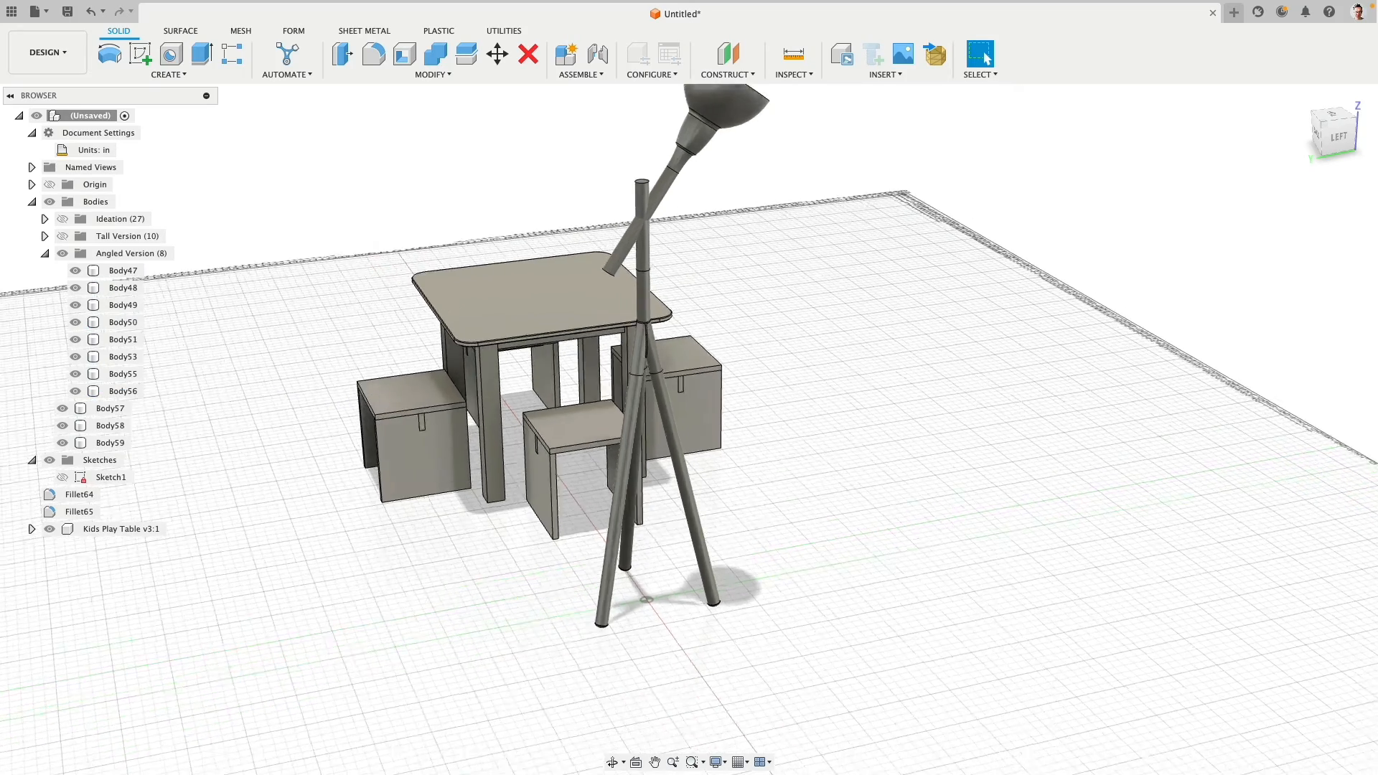
{"action": "scroll", "coordinate": [616, 266], "scroll_direction": "up", "scroll_amount": 1}
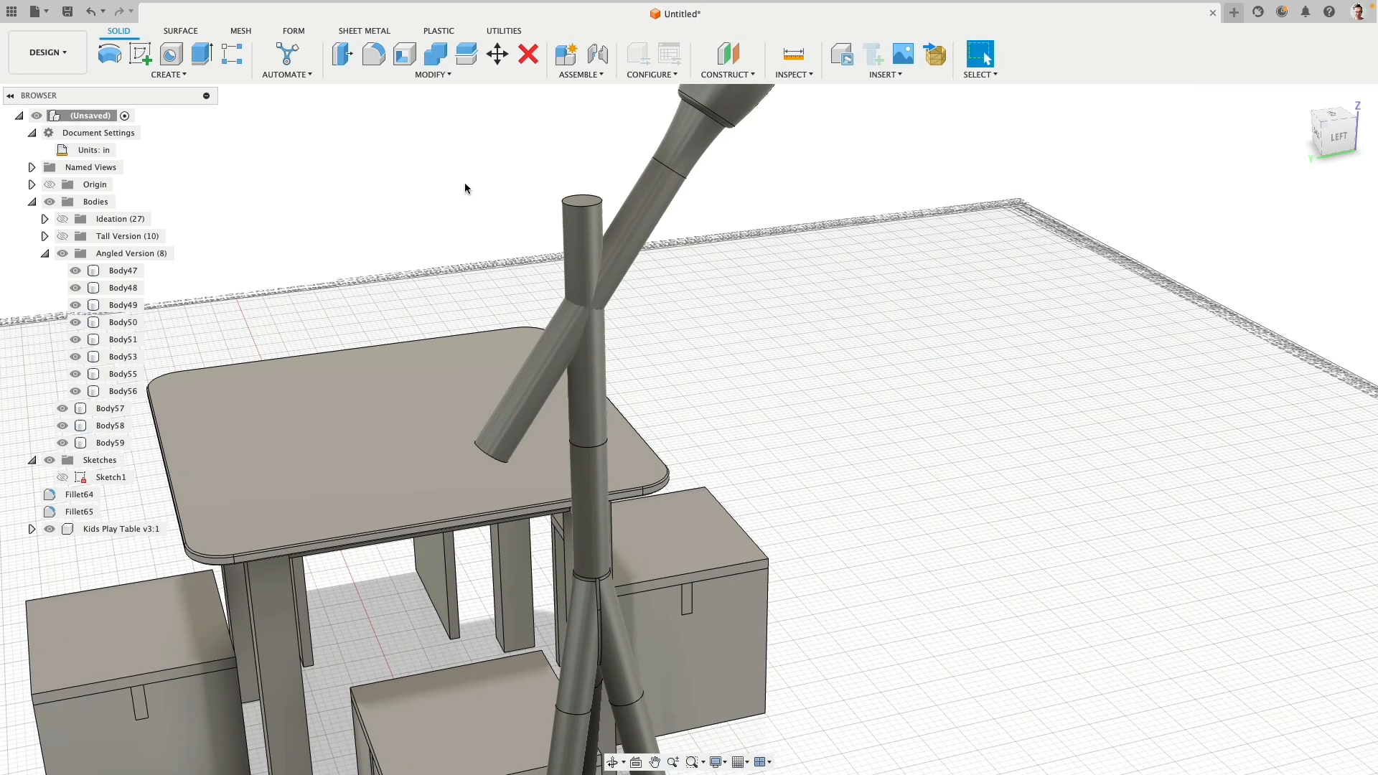
{"action": "left_click", "coordinate": [435, 54]}
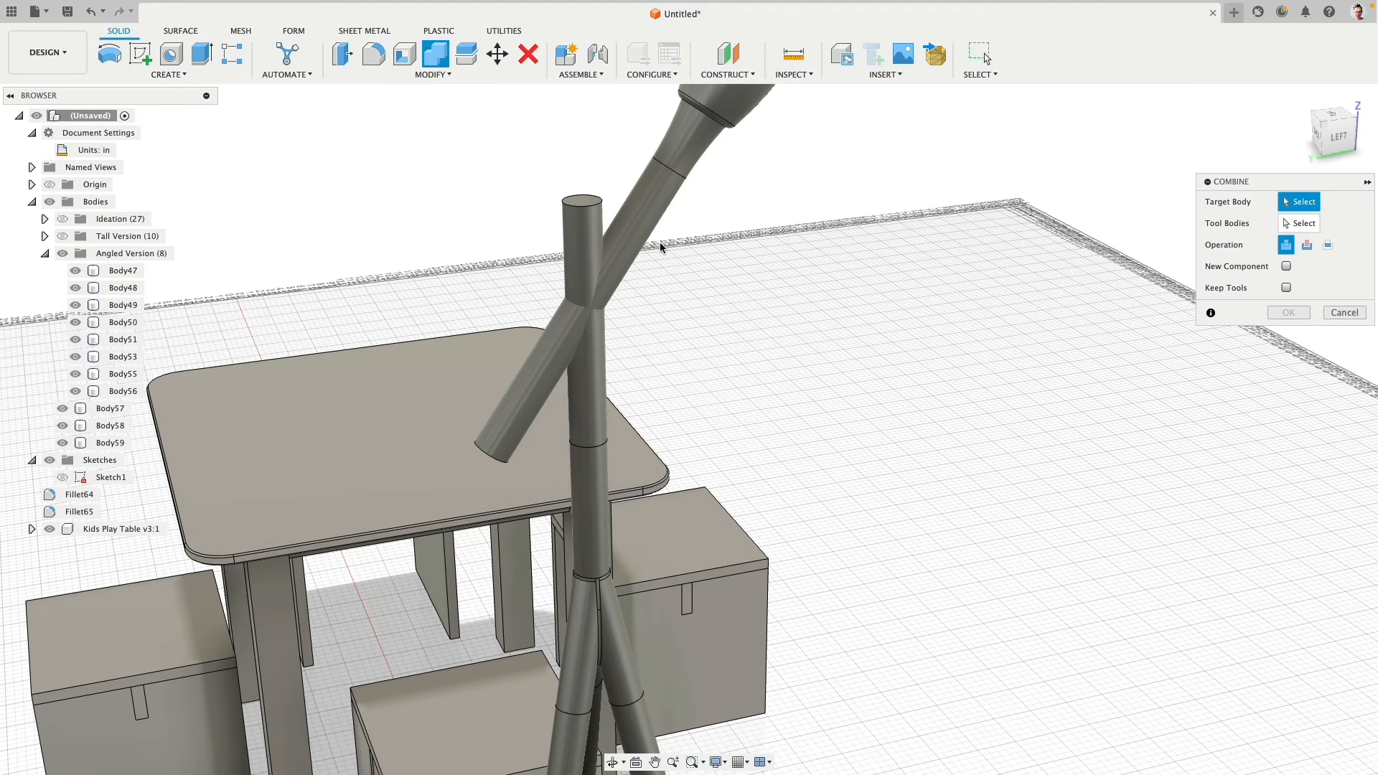
{"action": "left_click", "coordinate": [630, 223]}
{"action": "left_click", "coordinate": [587, 231]}
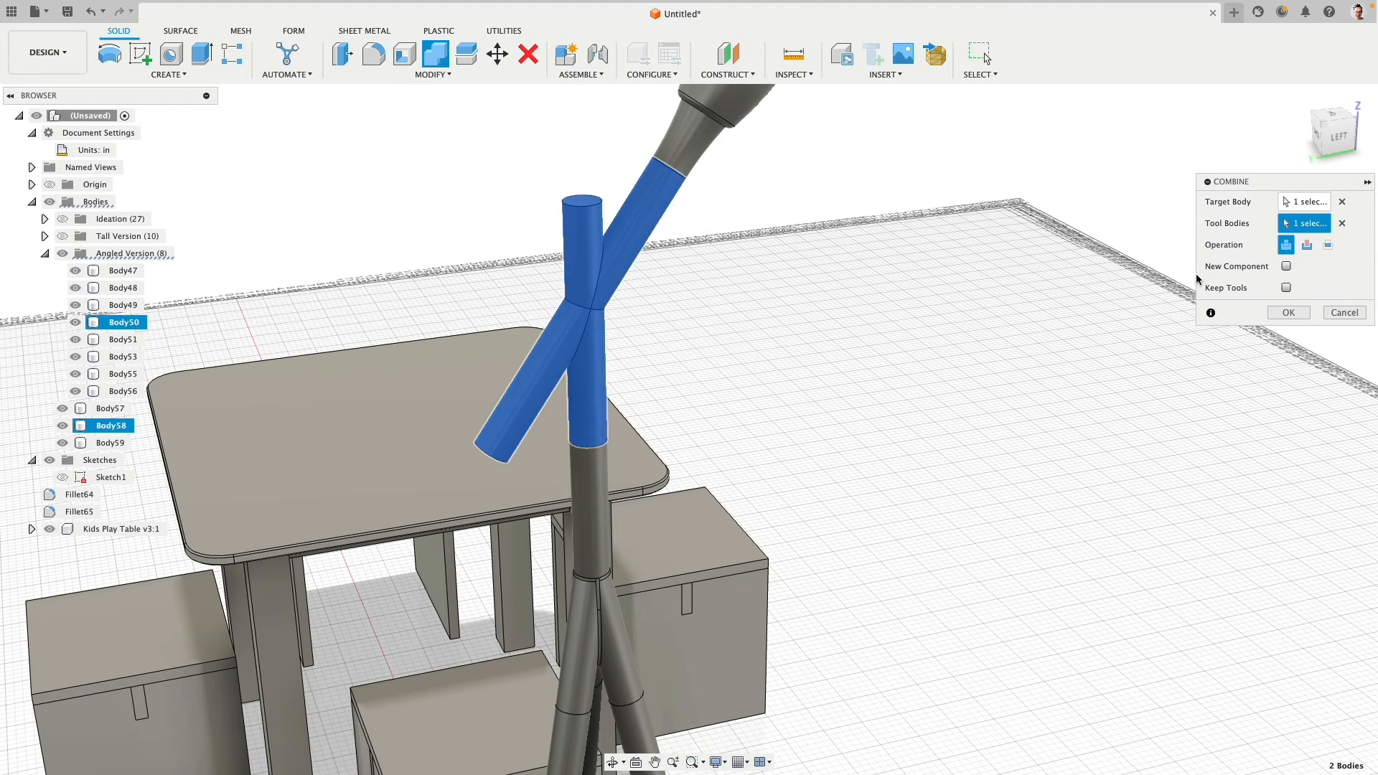
{"action": "left_click", "coordinate": [1286, 312]}
- Delete the side and top faces of the vertical pole stub protruding above the tilted pole
{"action": "left_click", "coordinate": [583, 259]}
{"action": "left_click", "coordinate": [583, 203], "text": "shift"}
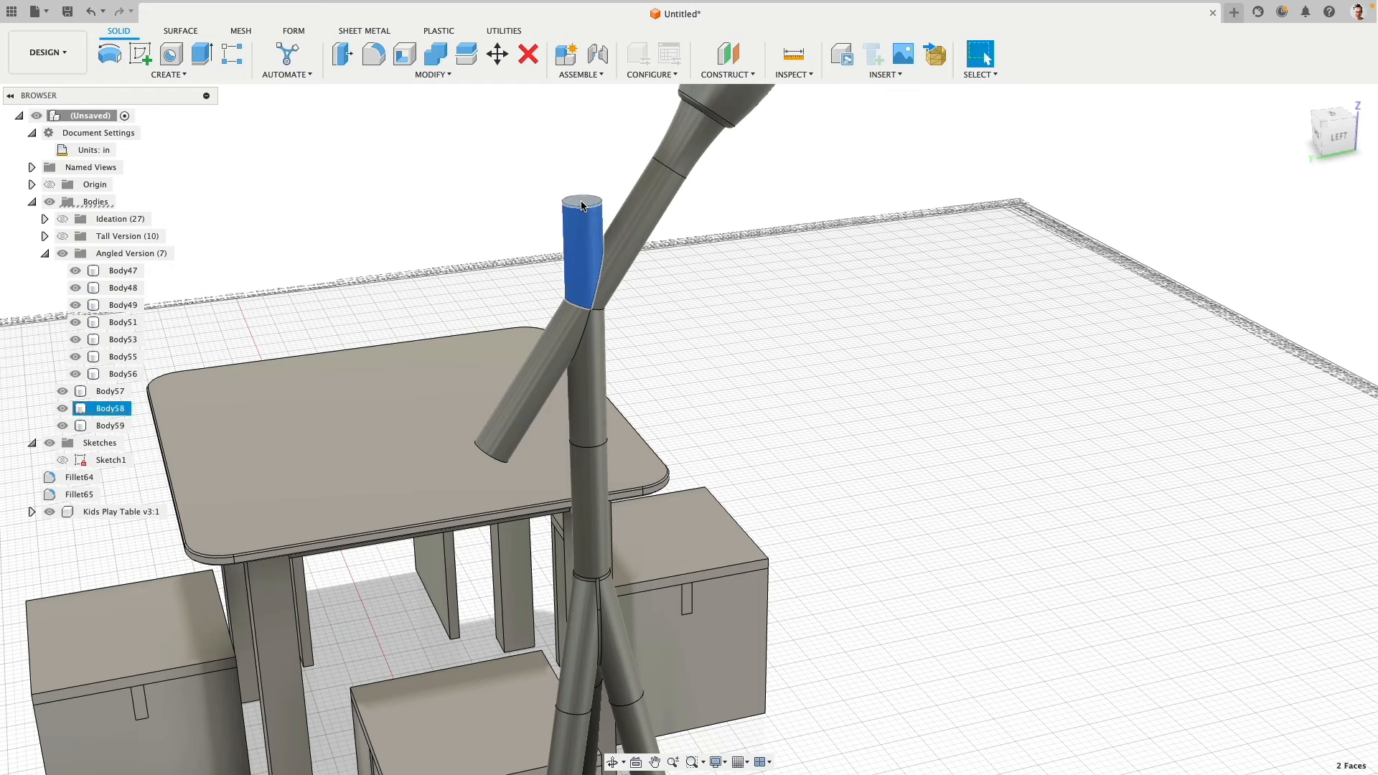
{"action": "key", "text": "Delete"}
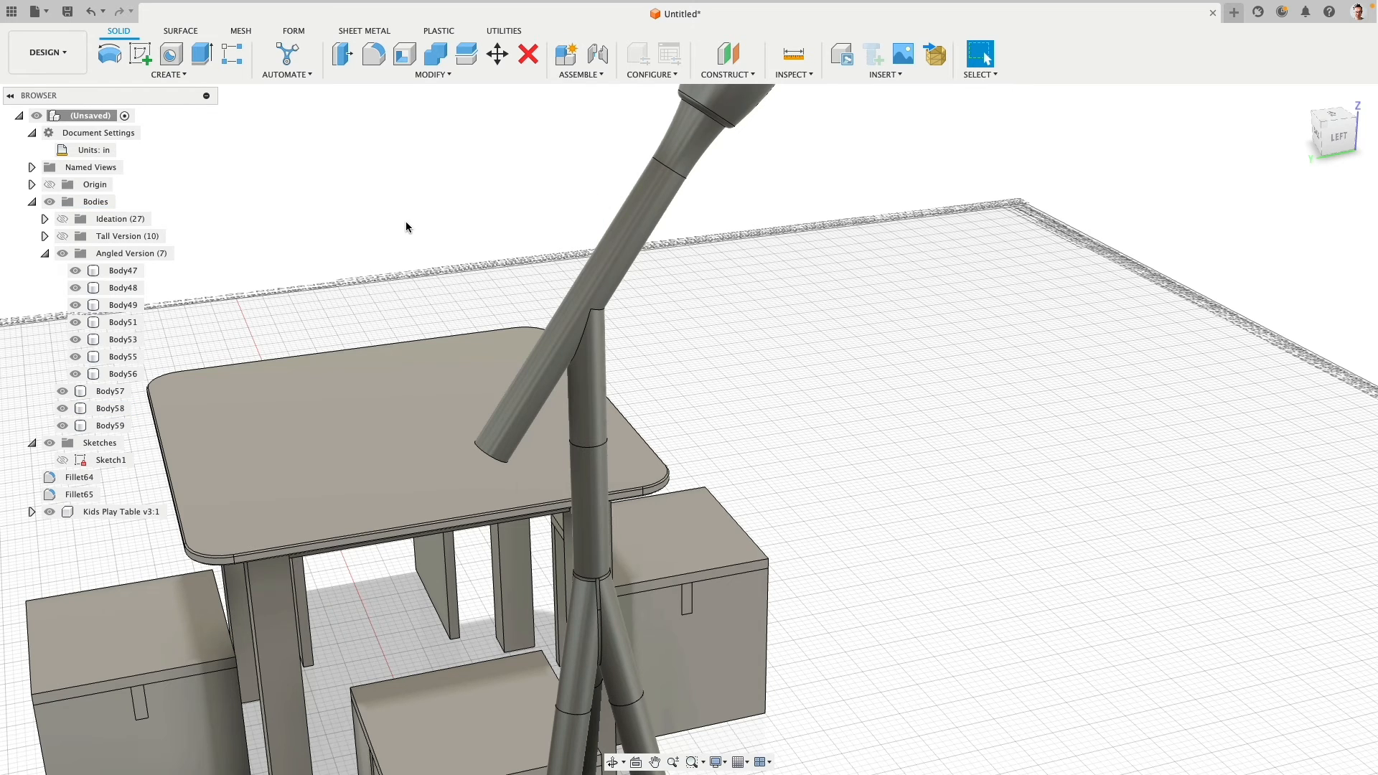
- Shorten the free lower end of the tilted pole with an Offset Face of -3 in
{"action": "middle_click_drag", "start_coordinate": [529, 267], "coordinate": [708, 311], "text": "shift"}
{"action": "scroll", "coordinate": [708, 312], "scroll_direction": "down", "scroll_amount": 5}
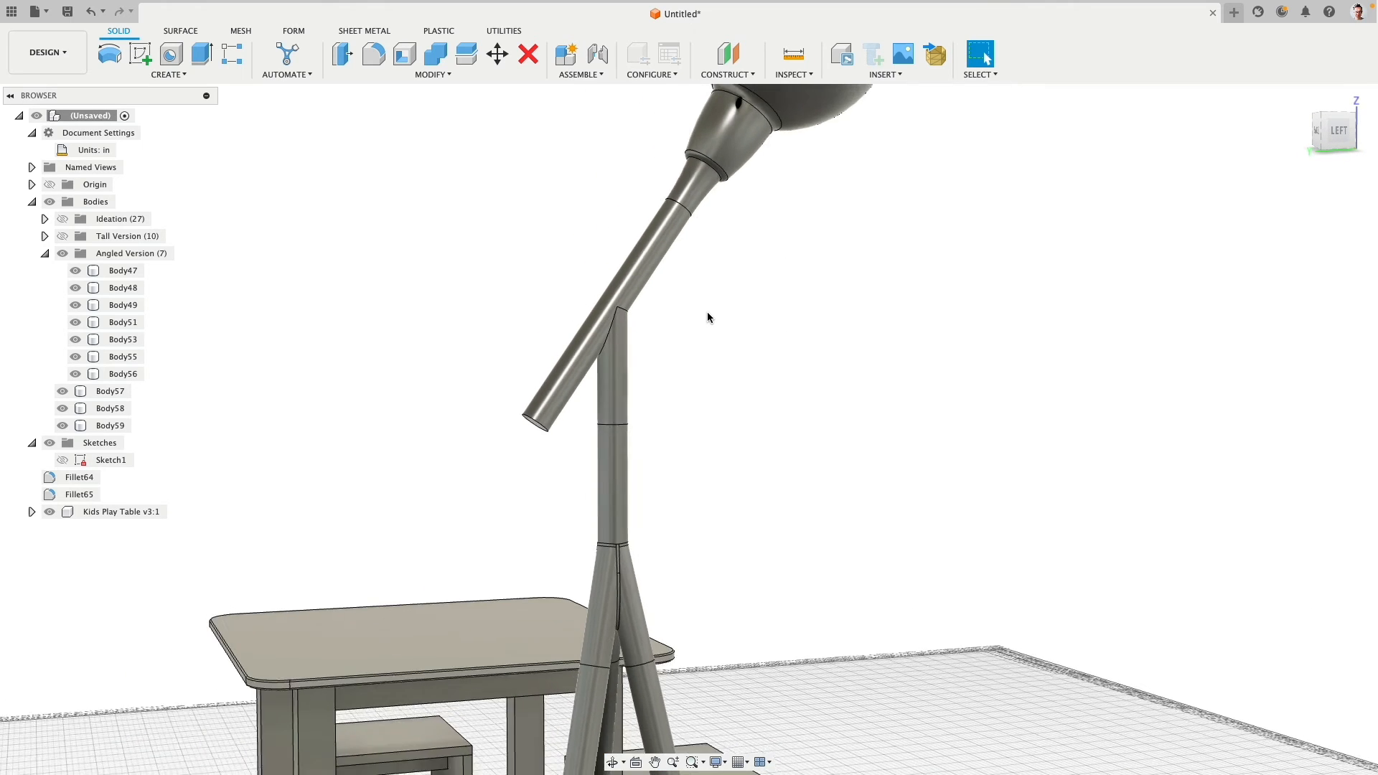
{"action": "scroll", "coordinate": [704, 318], "scroll_direction": "up", "scroll_amount": 3}
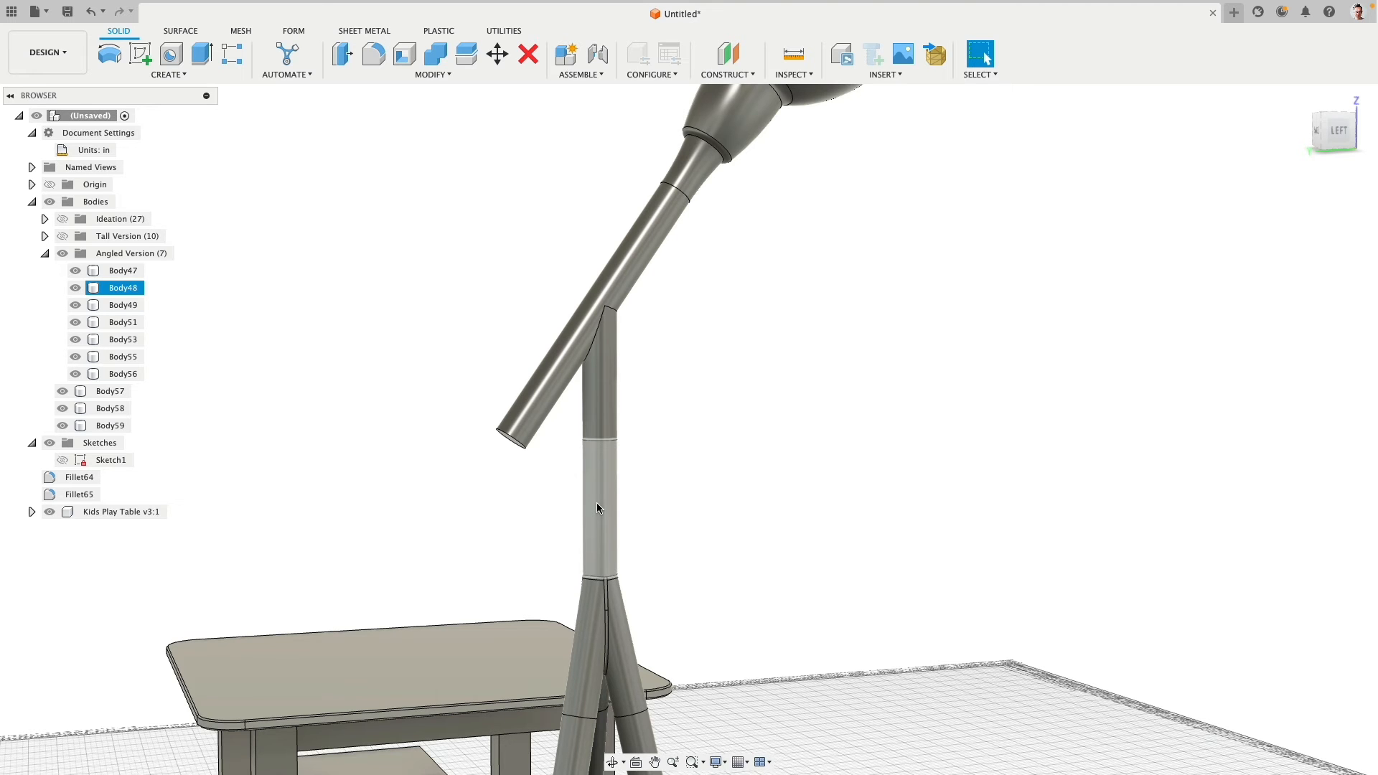
{"action": "scroll", "coordinate": [628, 394], "scroll_direction": "down", "scroll_amount": 2}
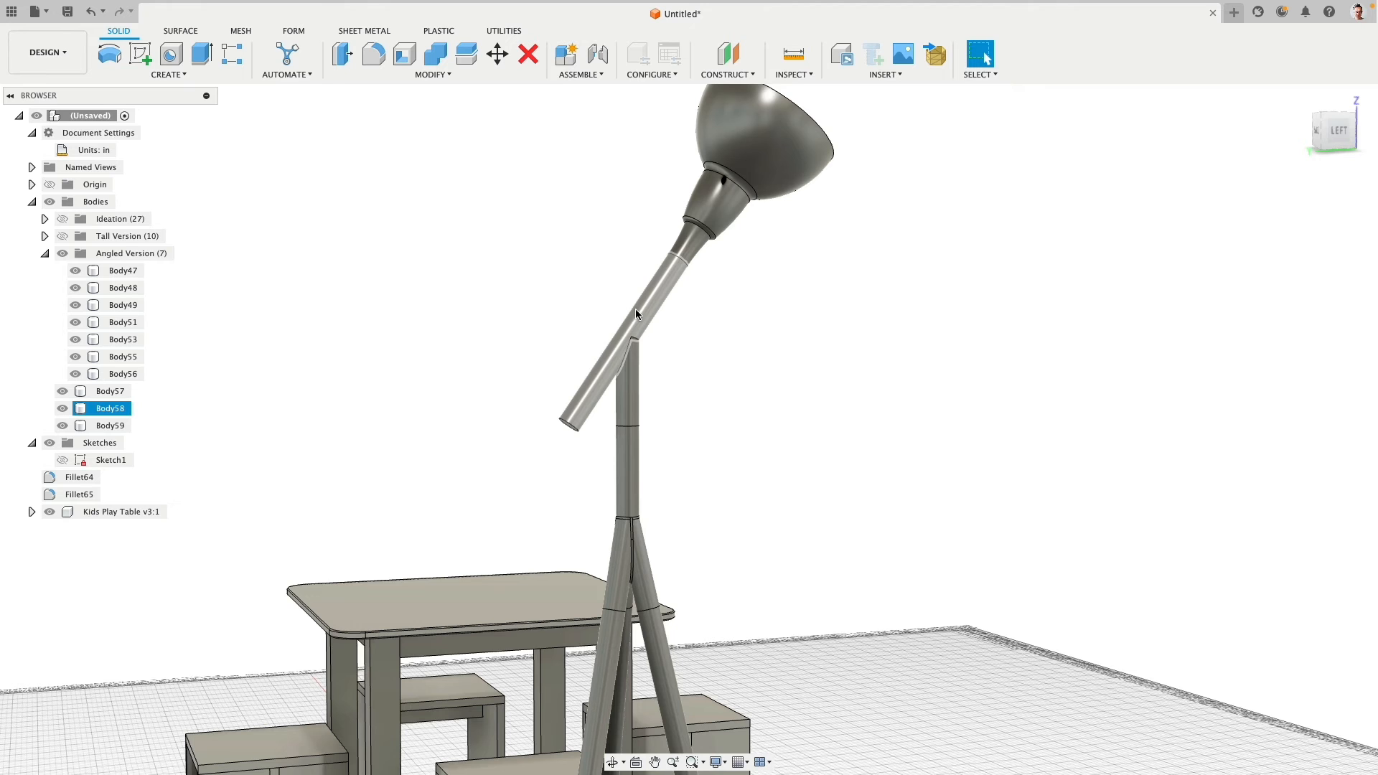
{"action": "middle_click_drag", "start_coordinate": [550, 386], "coordinate": [460, 387], "text": "shift"}
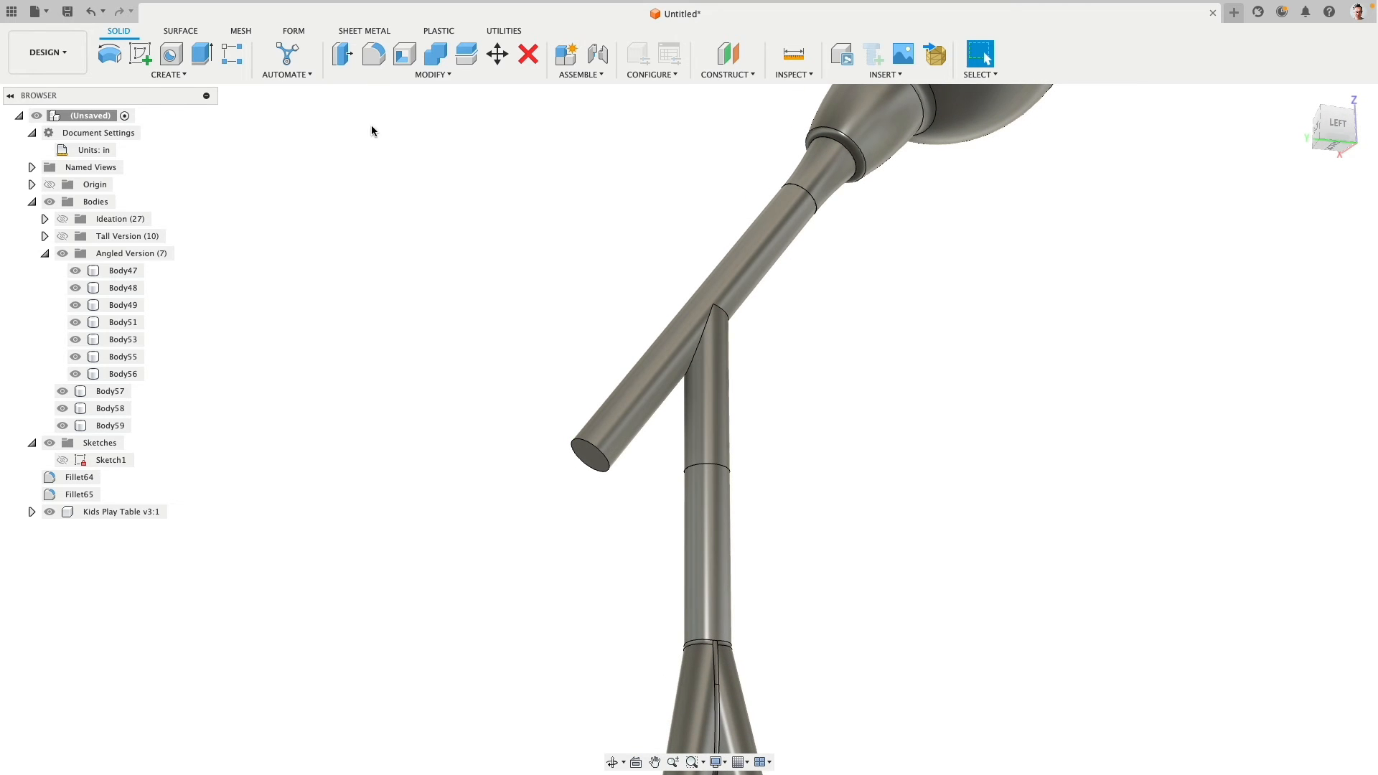
{"action": "left_click", "coordinate": [343, 56]}
{"action": "left_click", "coordinate": [585, 457]}
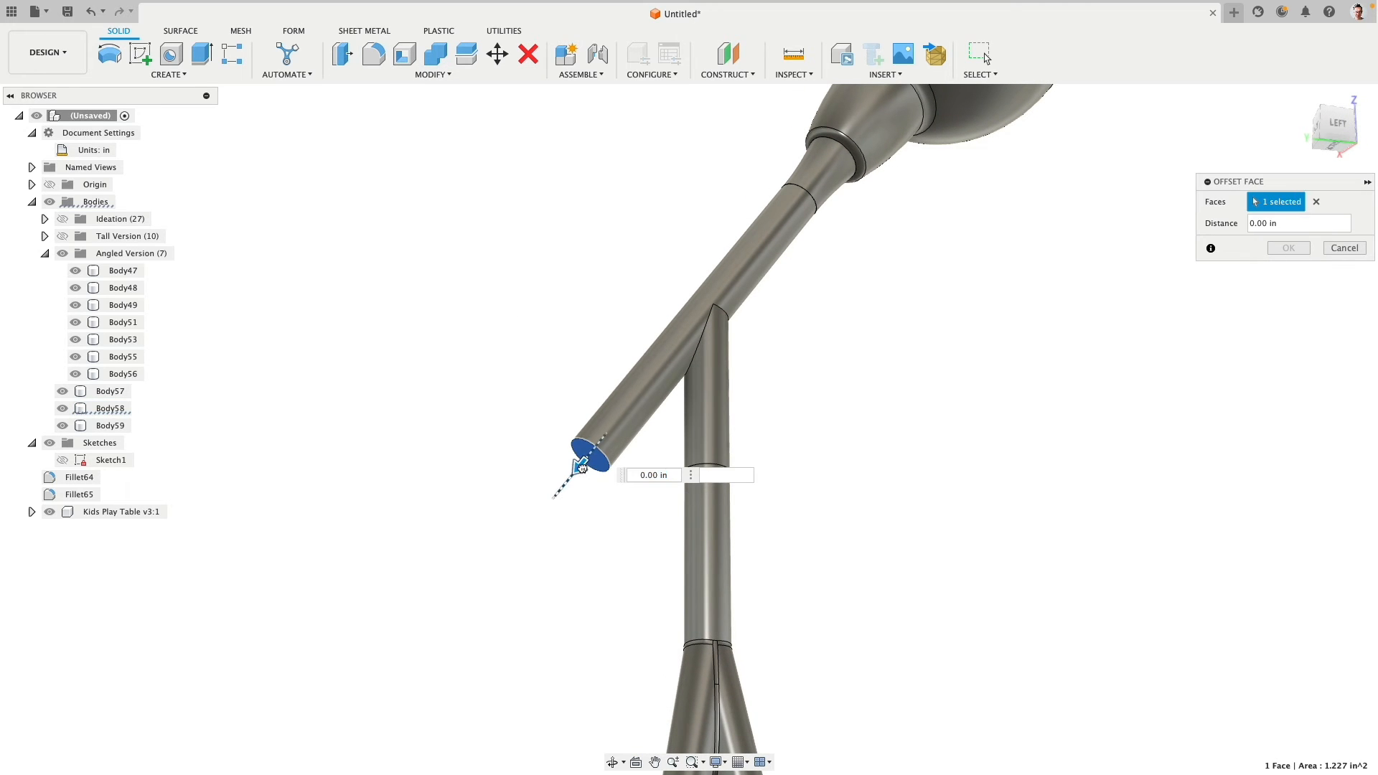
{"action": "left_click_drag", "start_coordinate": [578, 466], "coordinate": [671, 399]}
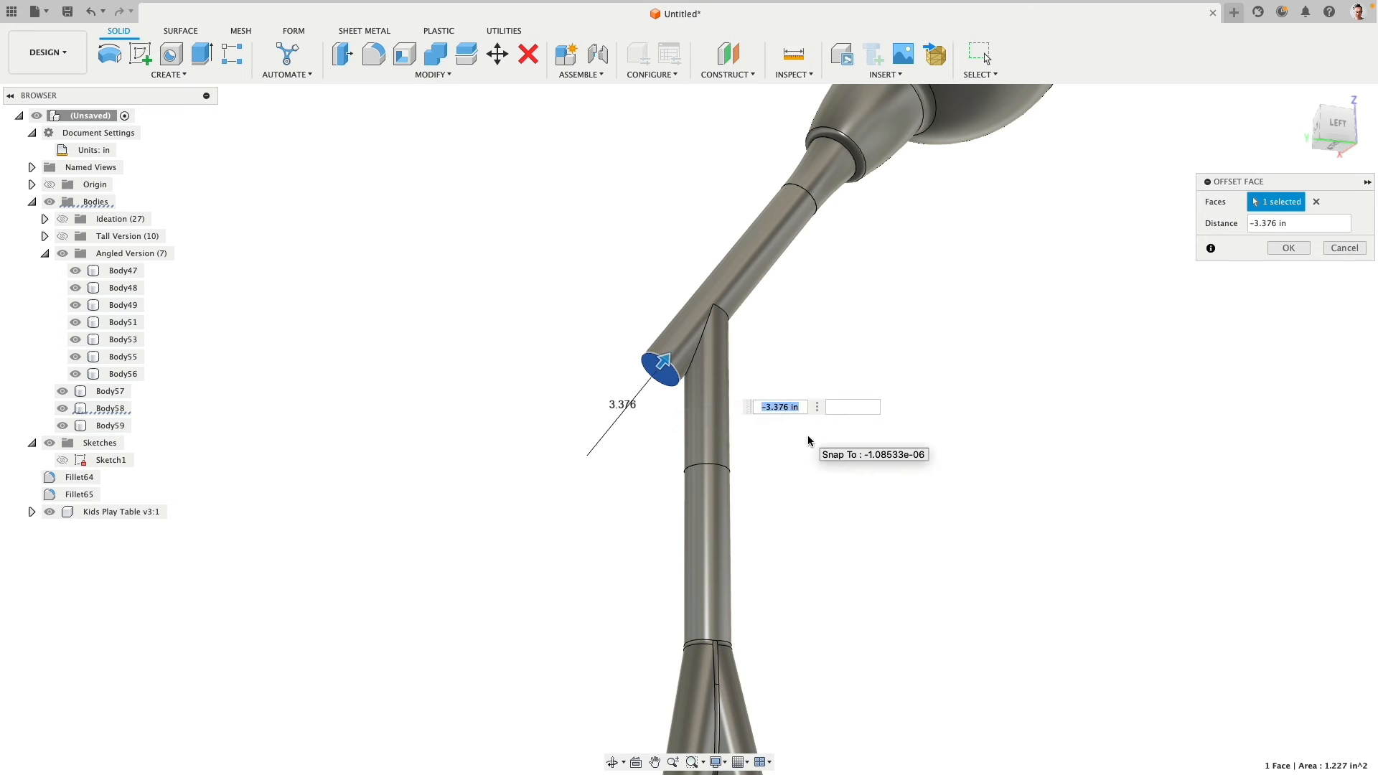
{"action": "type", "text": "4"}
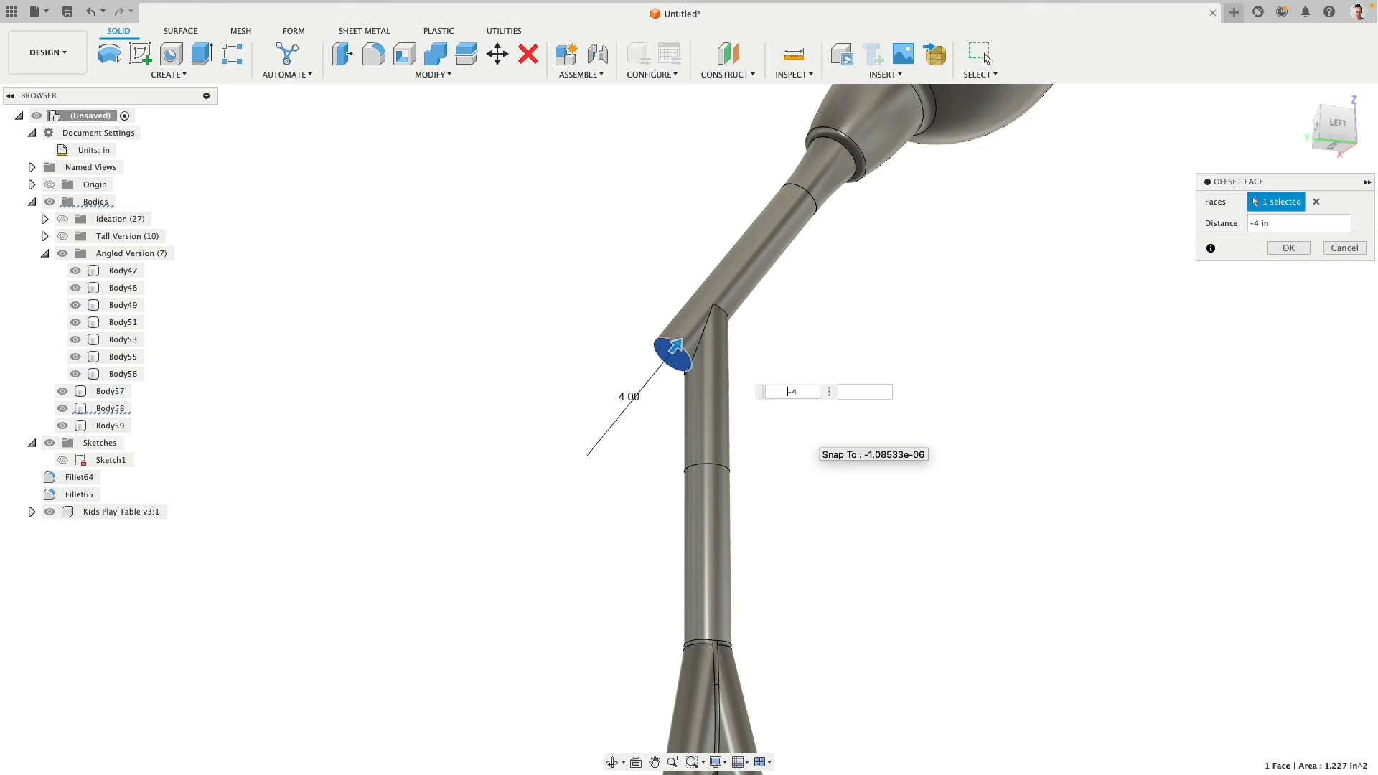
{"action": "type", "text": "3"}
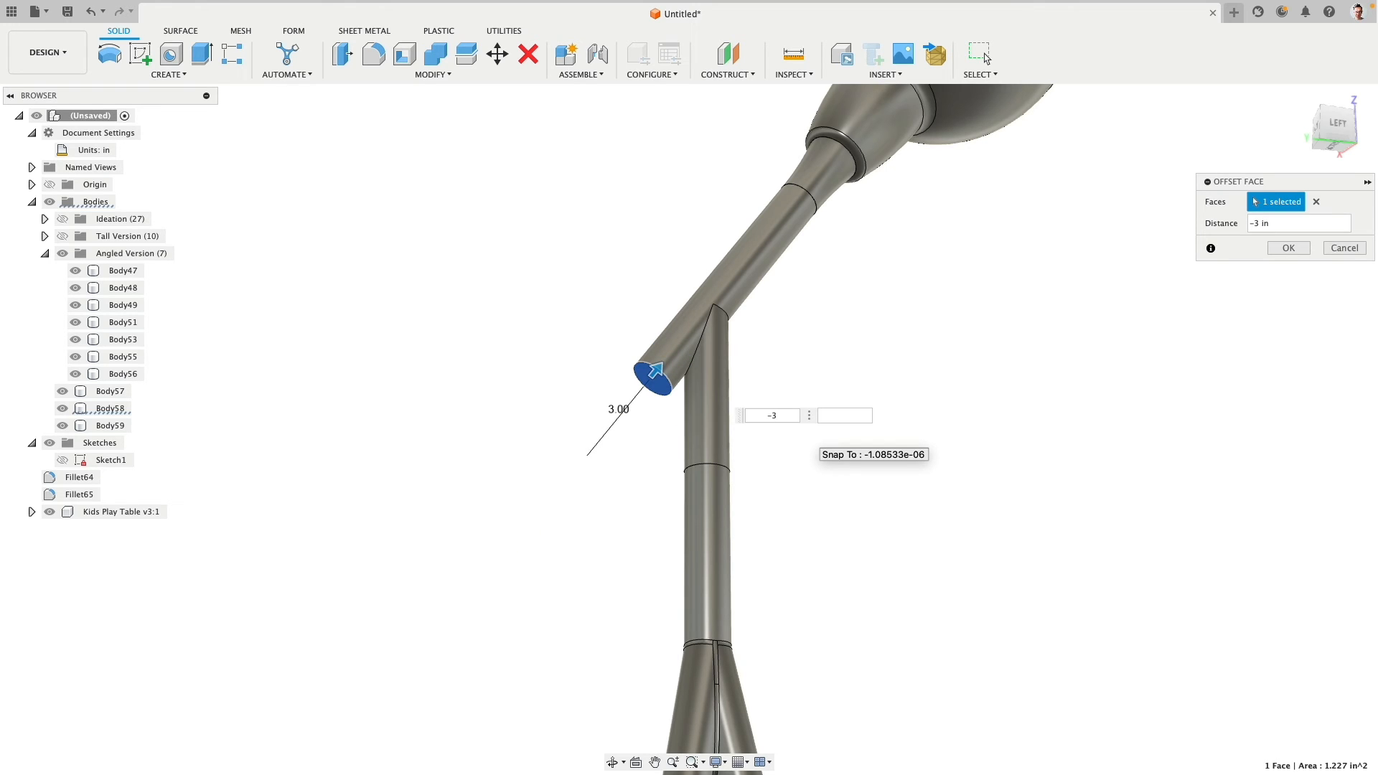
{"action": "right_click", "coordinate": [507, 257]}
{"action": "left_click", "coordinate": [549, 254]}
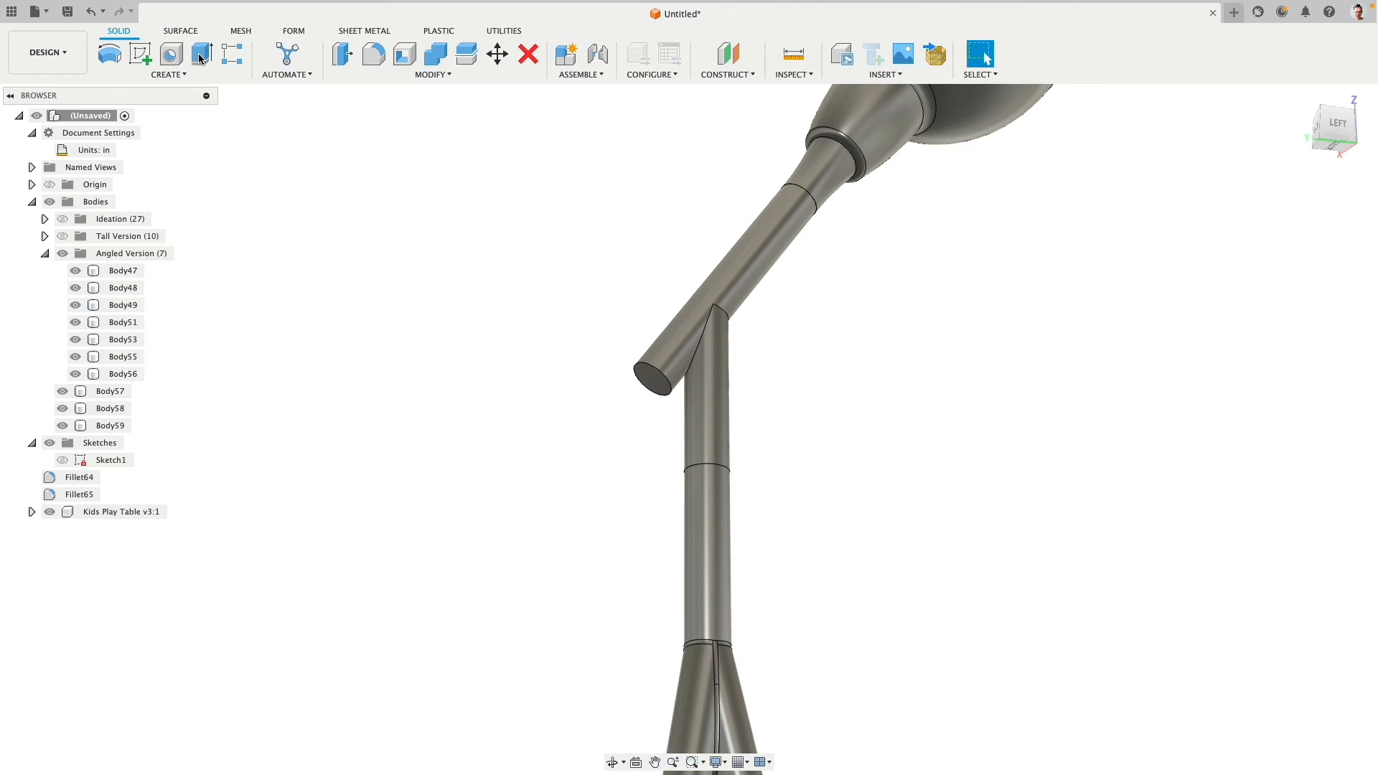
- Extrude the tilted pole's lower end face 4 in as a new body
{"action": "left_click", "coordinate": [201, 58]}
{"action": "left_click", "coordinate": [652, 380]}
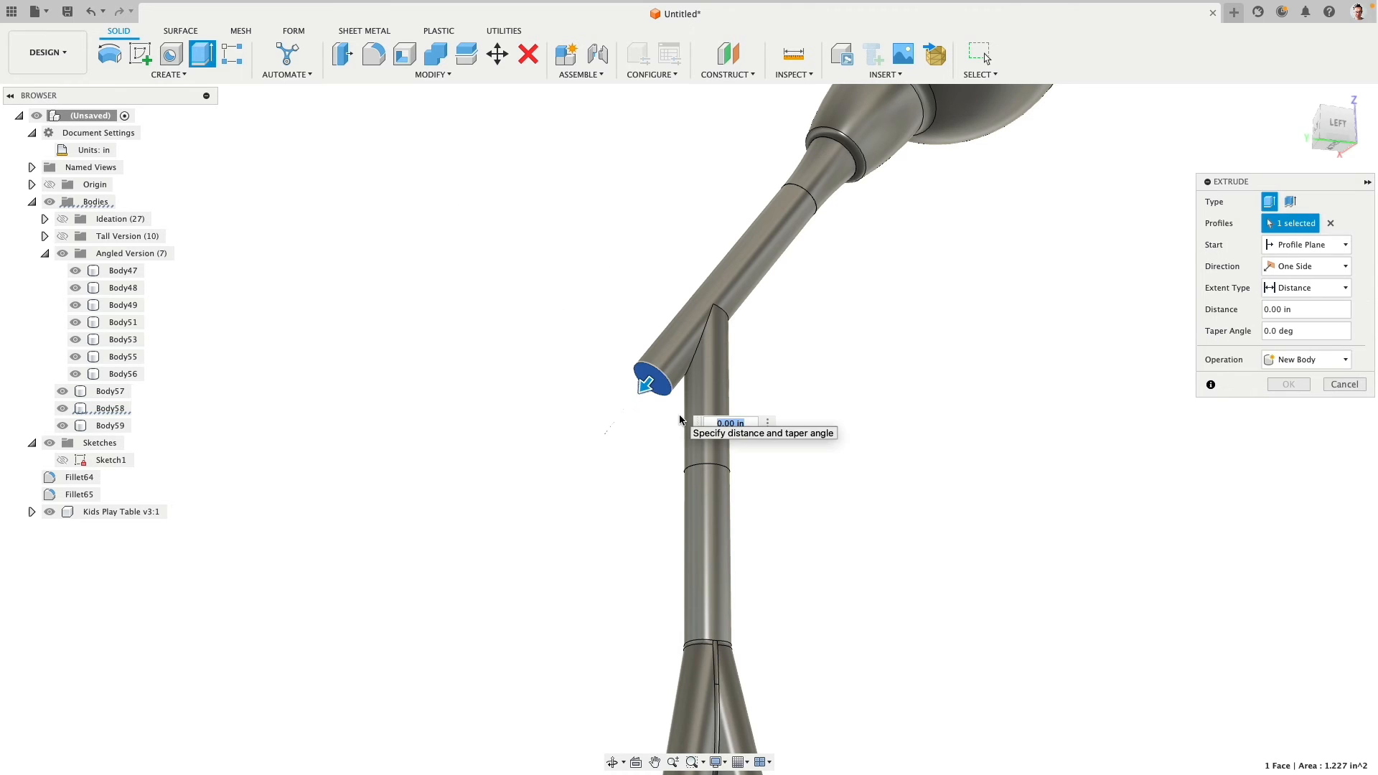
{"action": "type", "text": "4"}
{"action": "left_click", "coordinate": [1292, 360]}
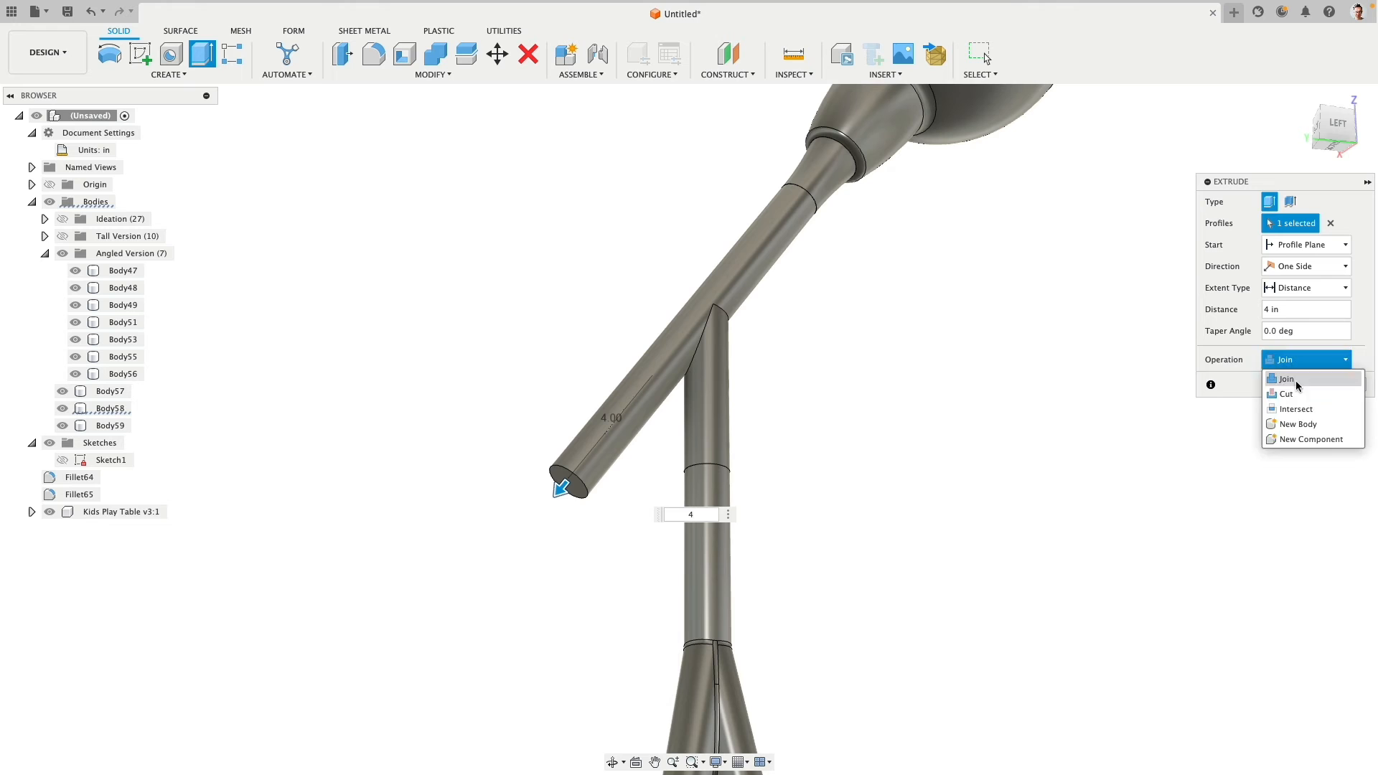
{"action": "left_click", "coordinate": [1298, 424]}
{"action": "left_click", "coordinate": [1288, 386]}
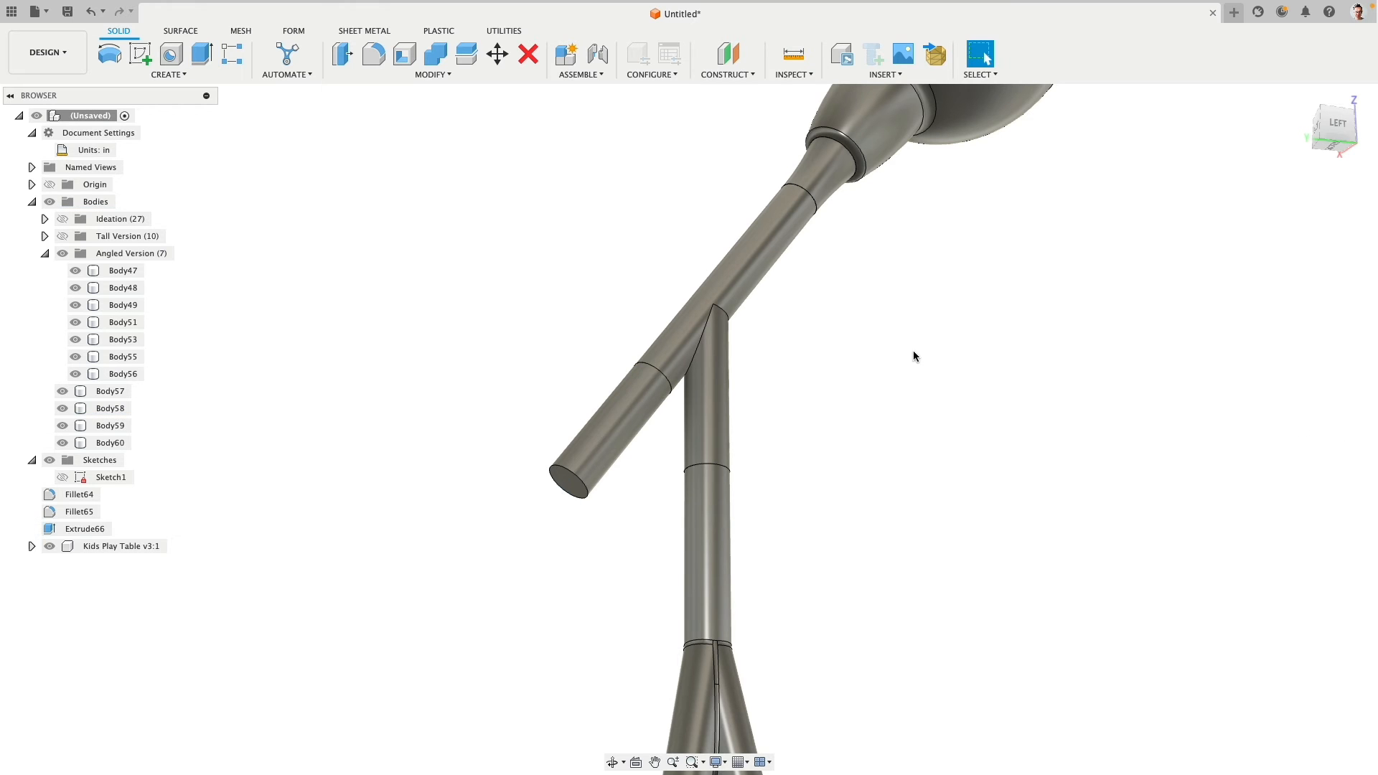
- Hide the flared neck body between the tilted pole's upper end and the lamp shade
{"action": "middle_click_drag", "start_coordinate": [913, 352], "coordinate": [830, 420], "text": "shift"}
{"action": "middle_click_drag", "start_coordinate": [830, 420], "coordinate": [793, 486]}
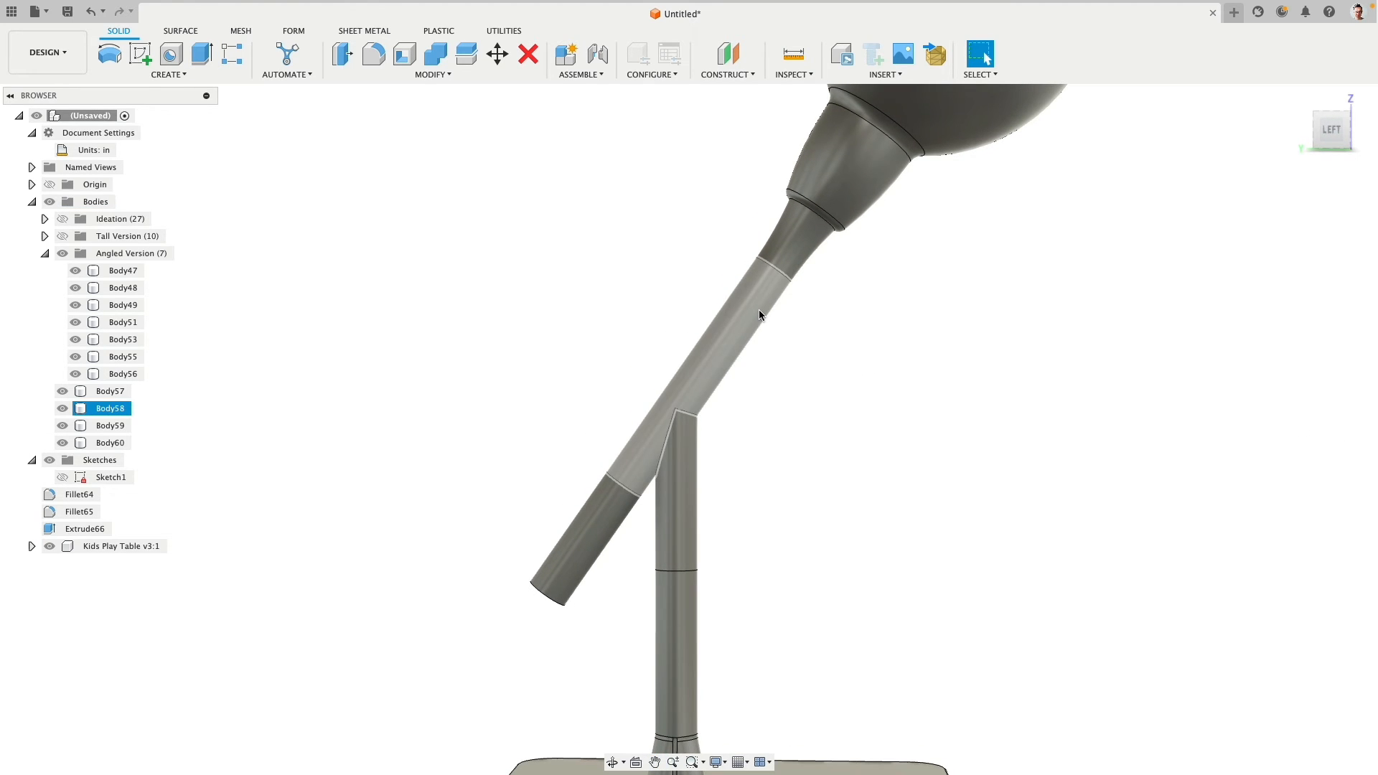
{"action": "left_click", "coordinate": [760, 314]}
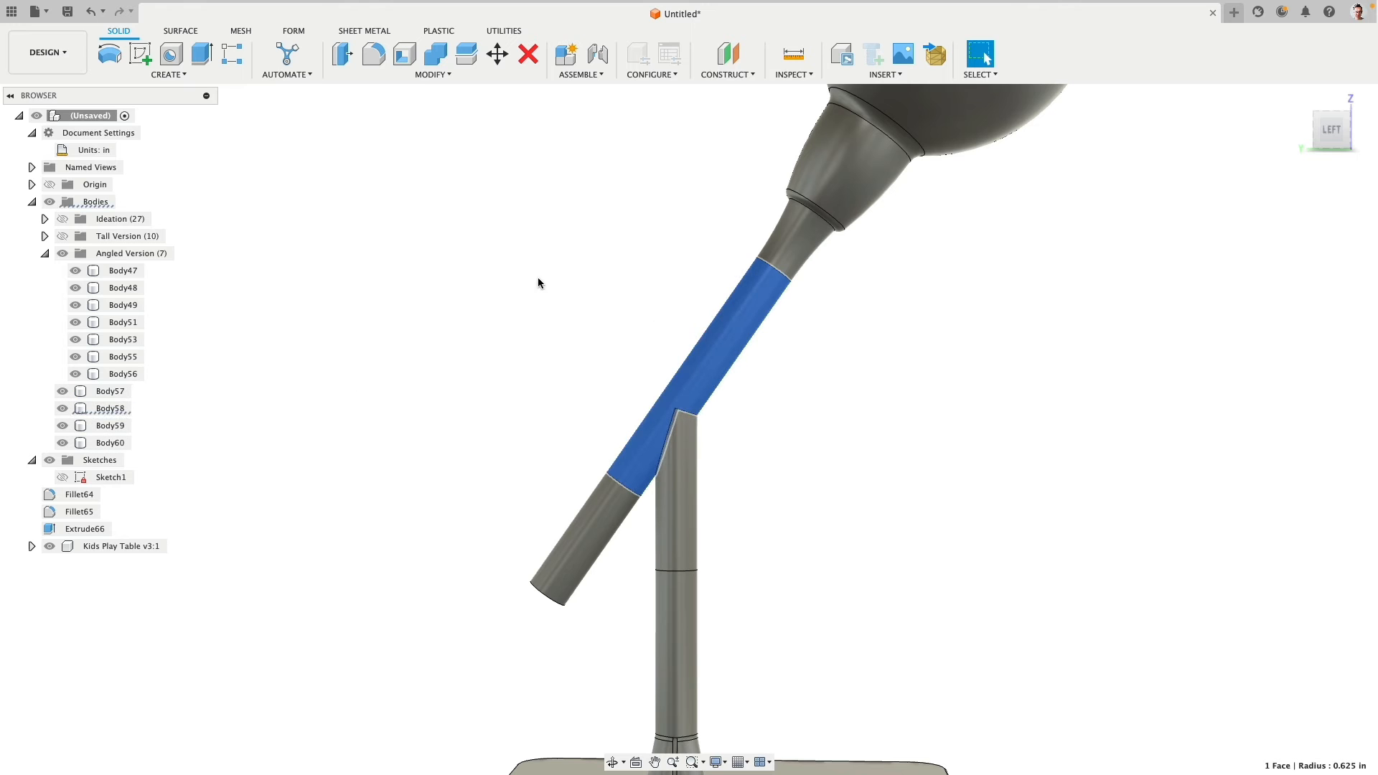
{"action": "left_click", "coordinate": [62, 391]}
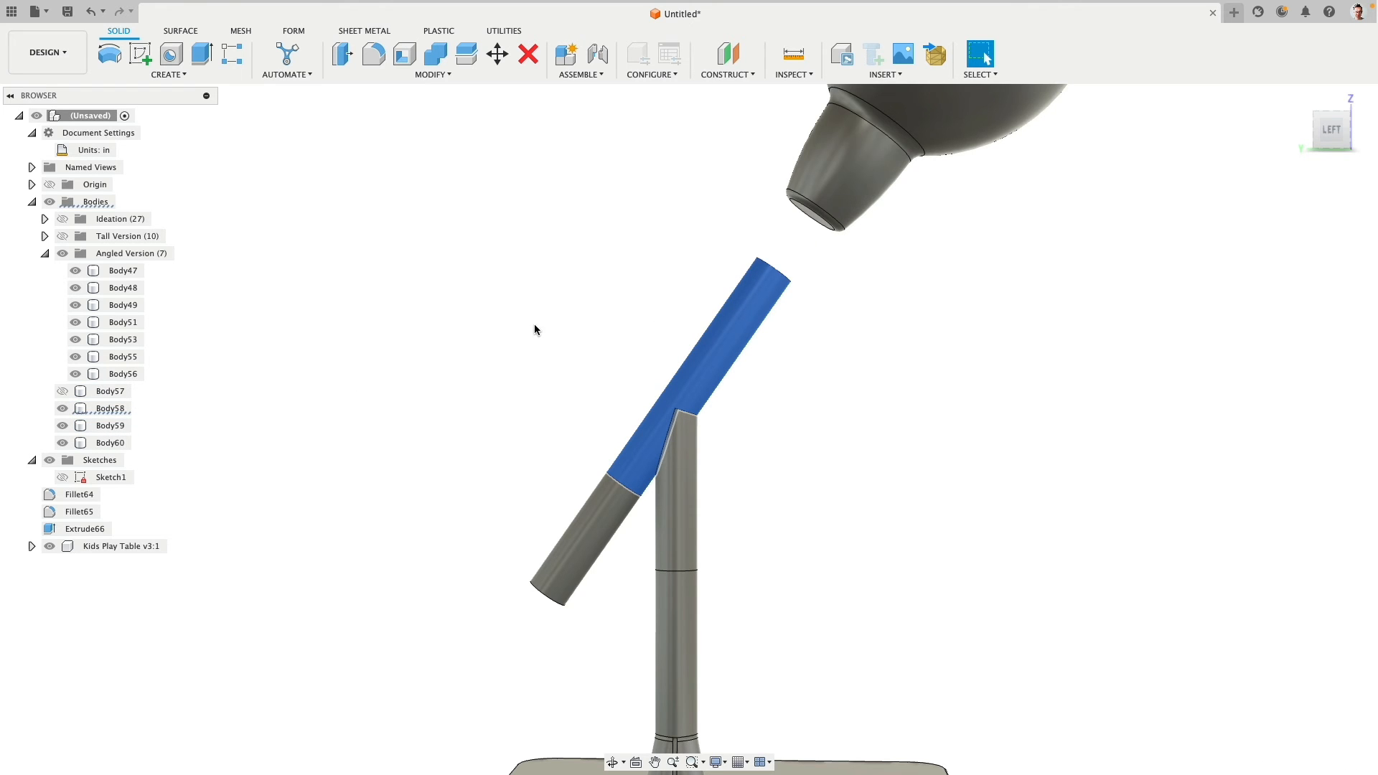
{"action": "left_click", "coordinate": [534, 330]}
- Shorten the upper end of the tilted pole with an Offset Face of -4 in
{"action": "middle_click_drag", "start_coordinate": [623, 273], "coordinate": [597, 292], "text": "shift"}
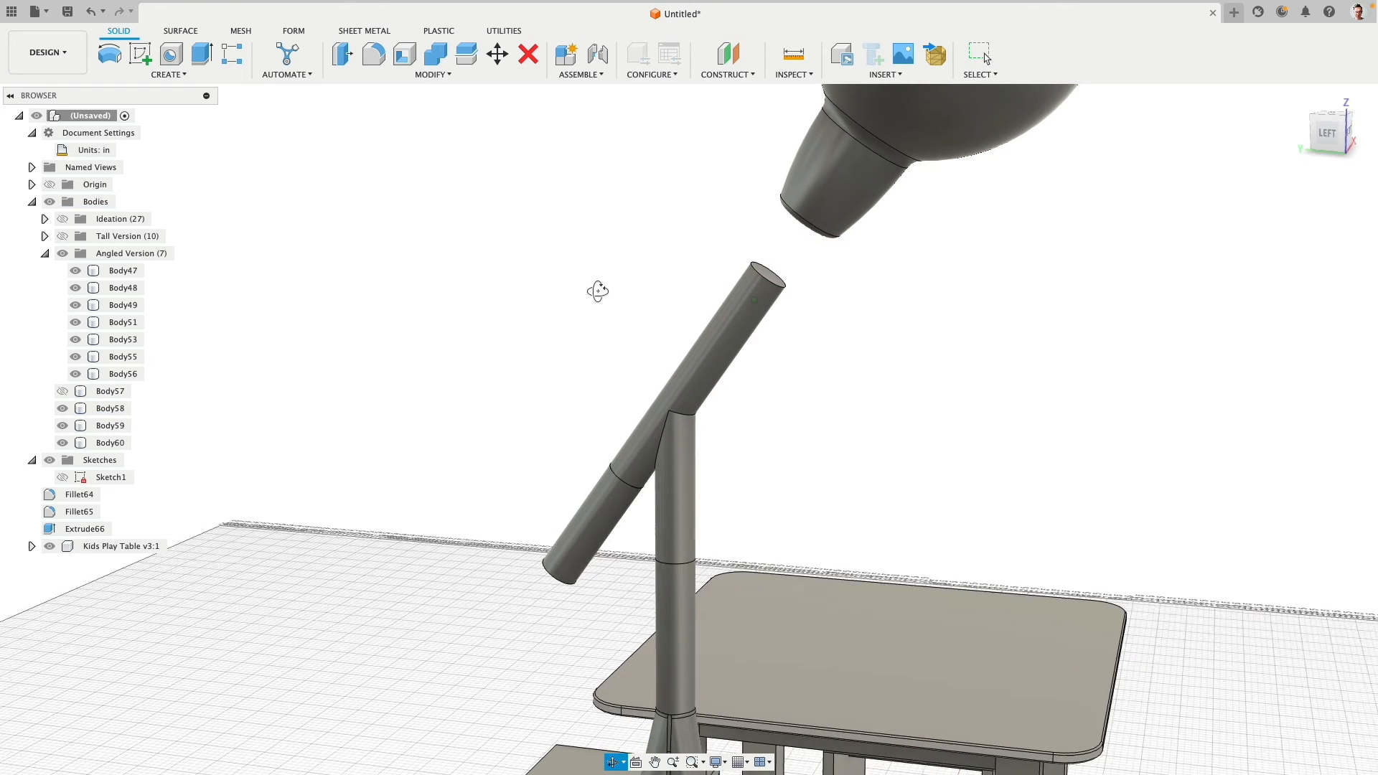
{"action": "left_click", "coordinate": [765, 280]}
{"action": "middle_click_drag", "start_coordinate": [683, 283], "coordinate": [631, 254], "text": "shift"}
{"action": "left_click", "coordinate": [342, 54]}
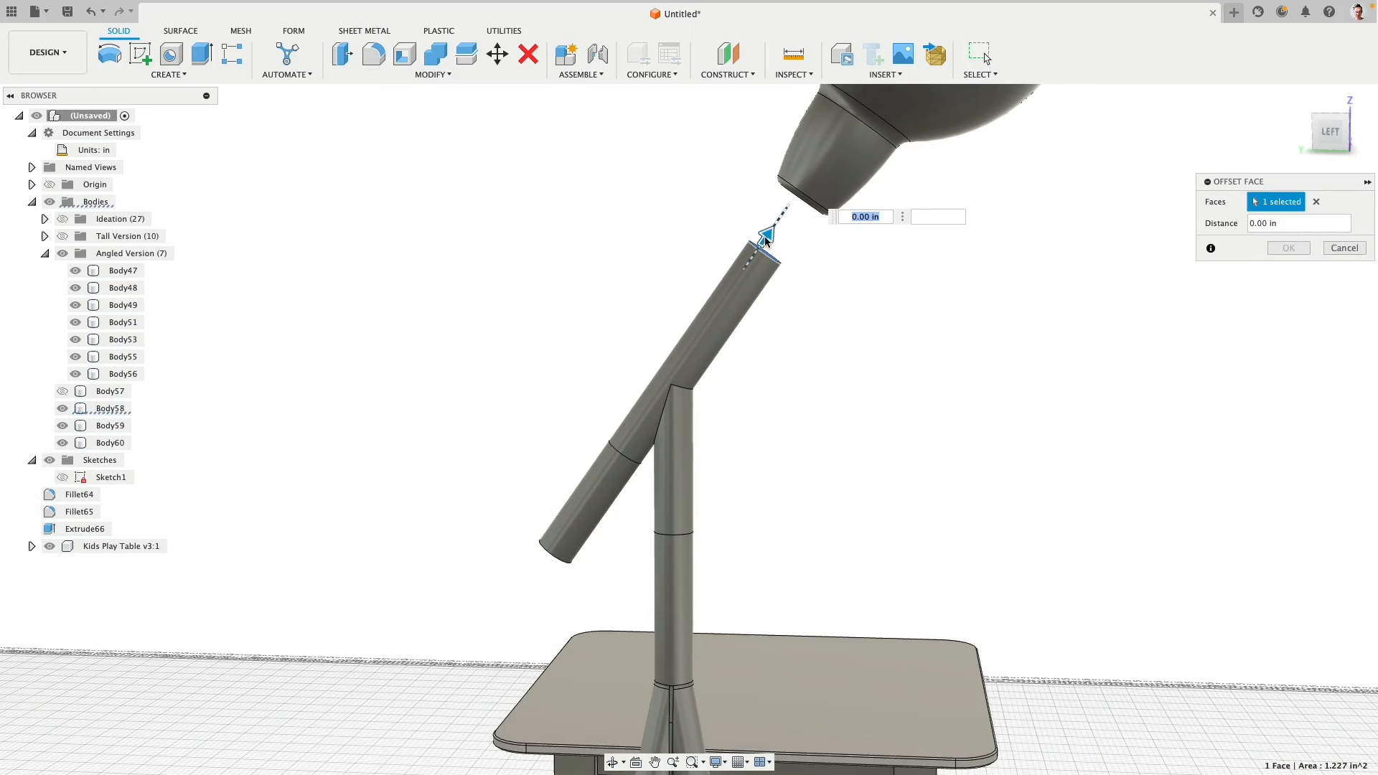
{"action": "left_click_drag", "start_coordinate": [766, 238], "coordinate": [707, 353]}
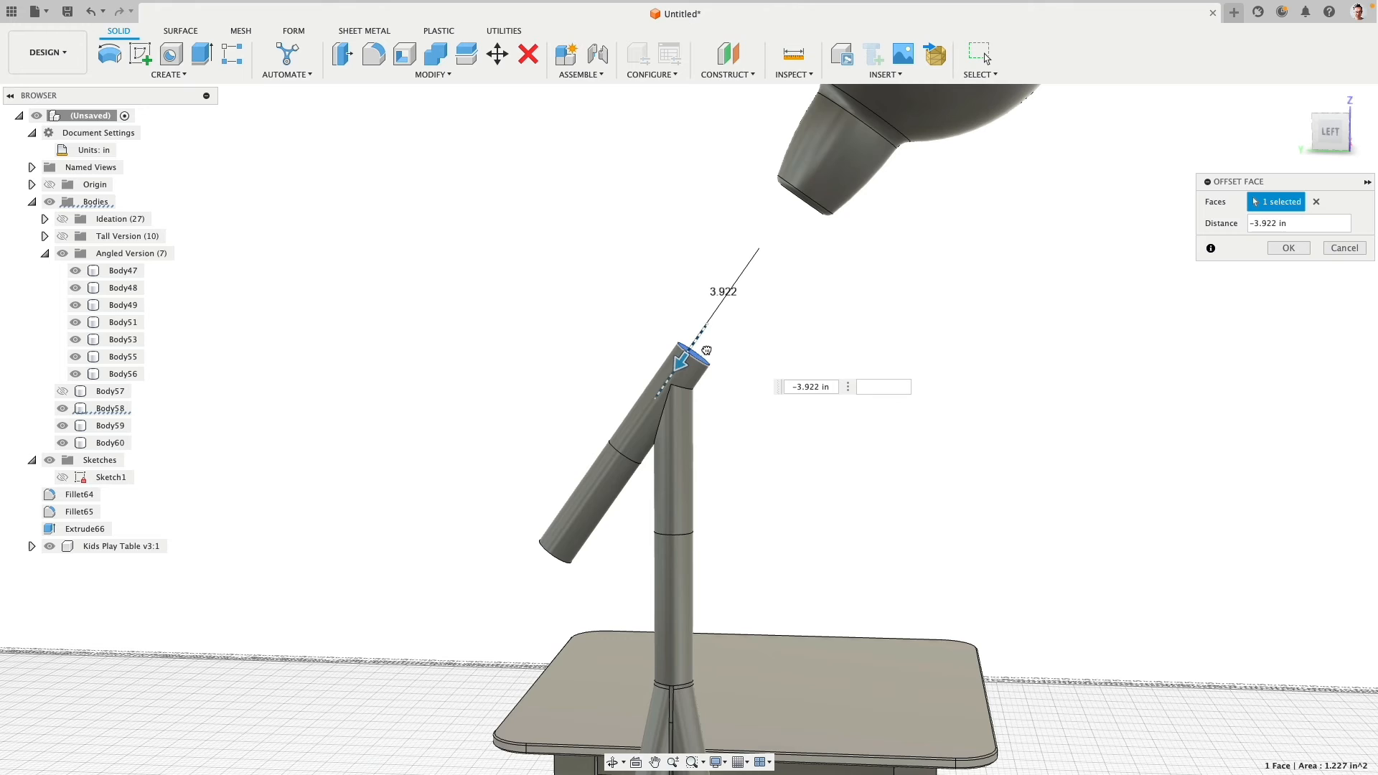
{"action": "type", "text": "-4"}
{"action": "right_click", "coordinate": [865, 302]}
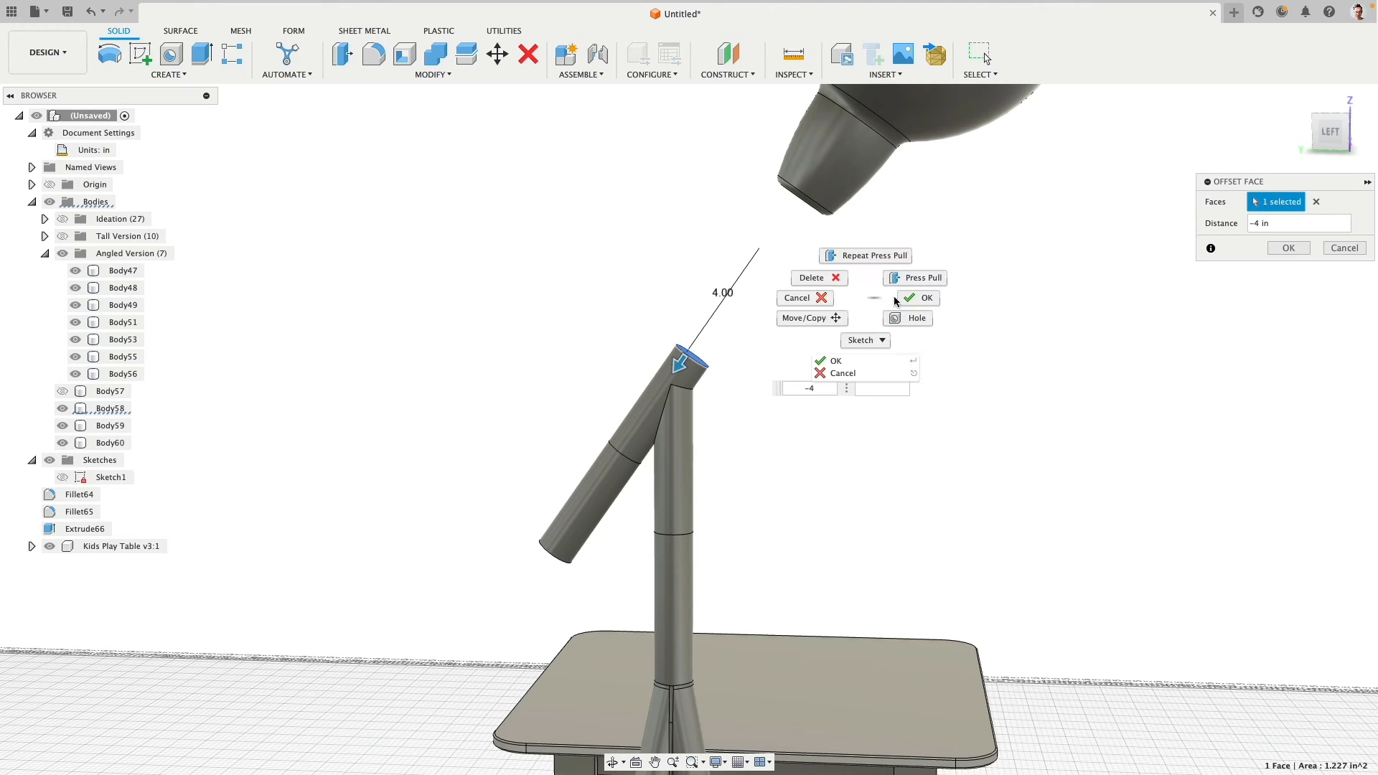
{"action": "left_click", "coordinate": [908, 294]}
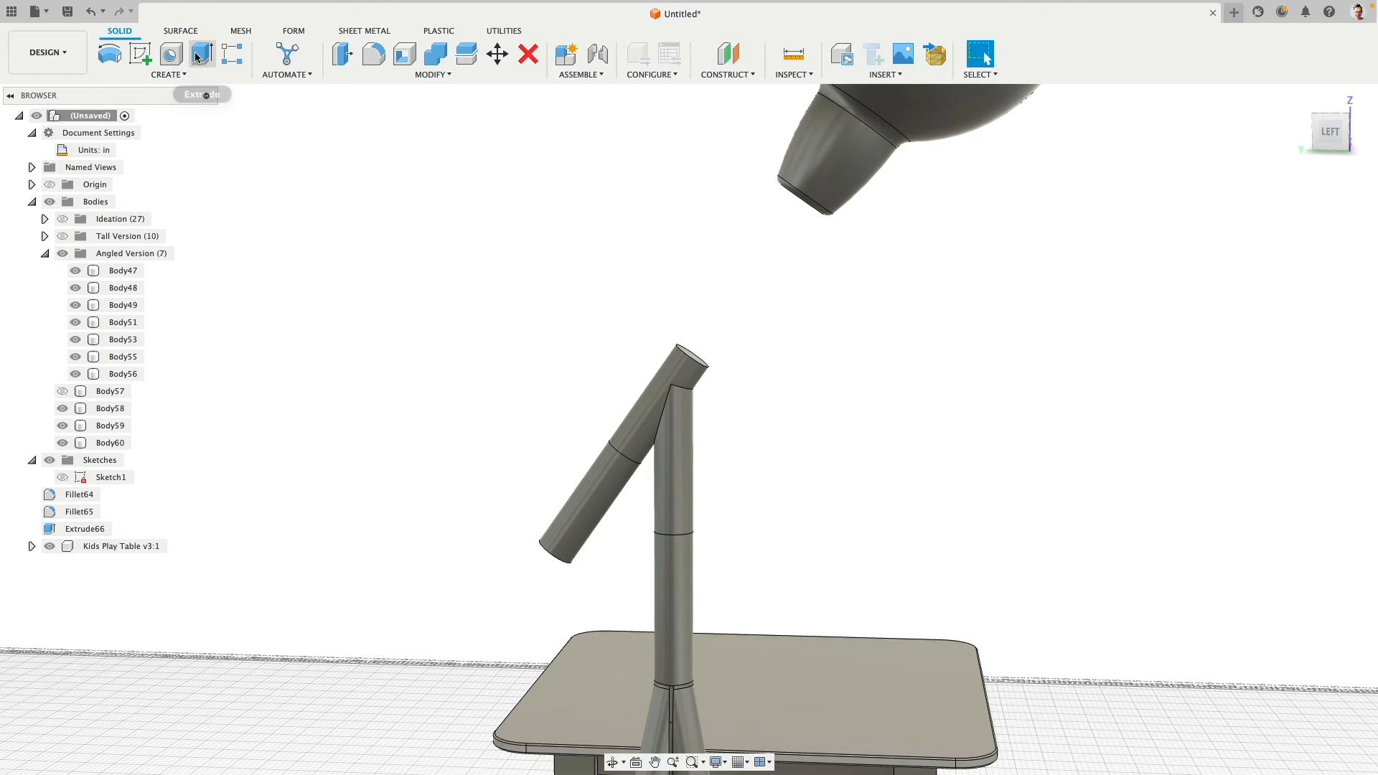
- Extrude the tilted pole's upper end face 4 in toward the shade as a new body
{"action": "left_click", "coordinate": [202, 53]}
{"action": "left_click", "coordinate": [691, 356]}
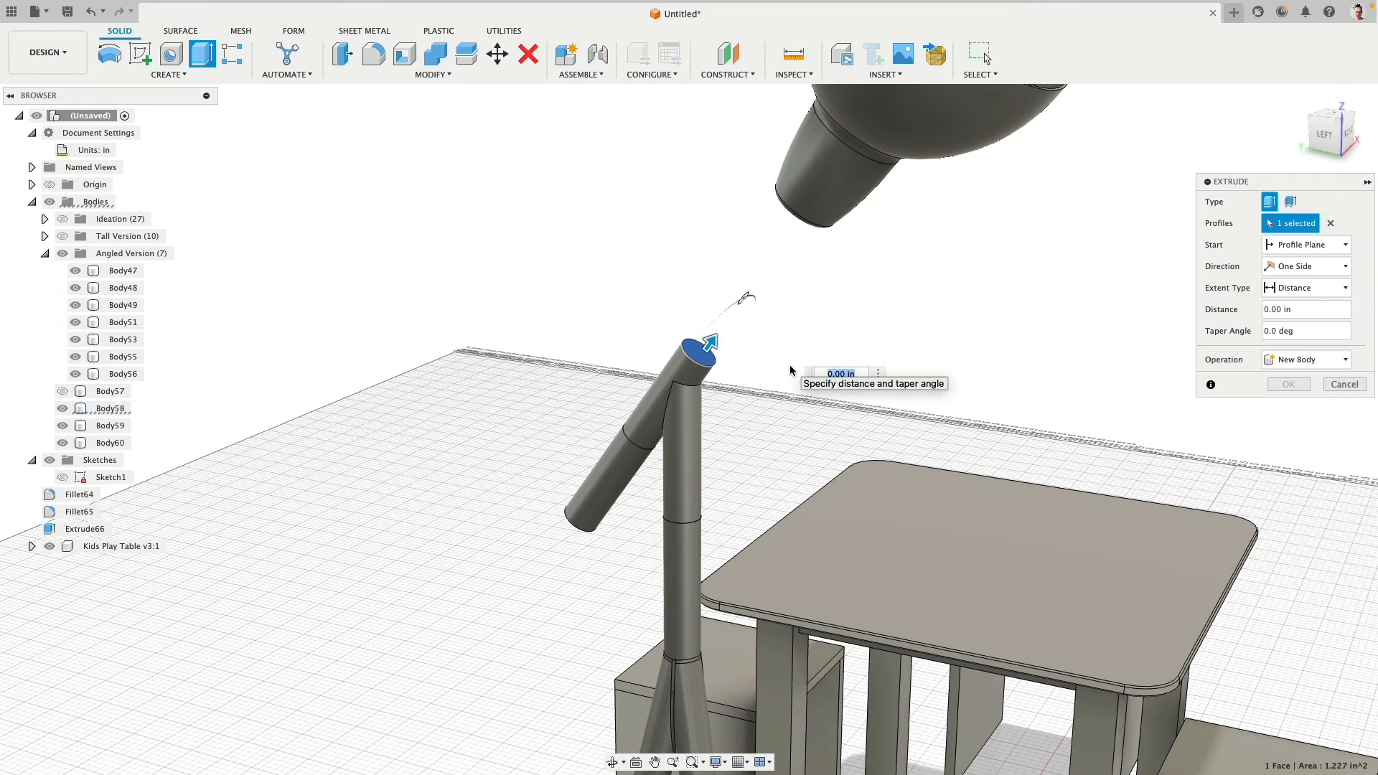
{"action": "type", "text": "4"}
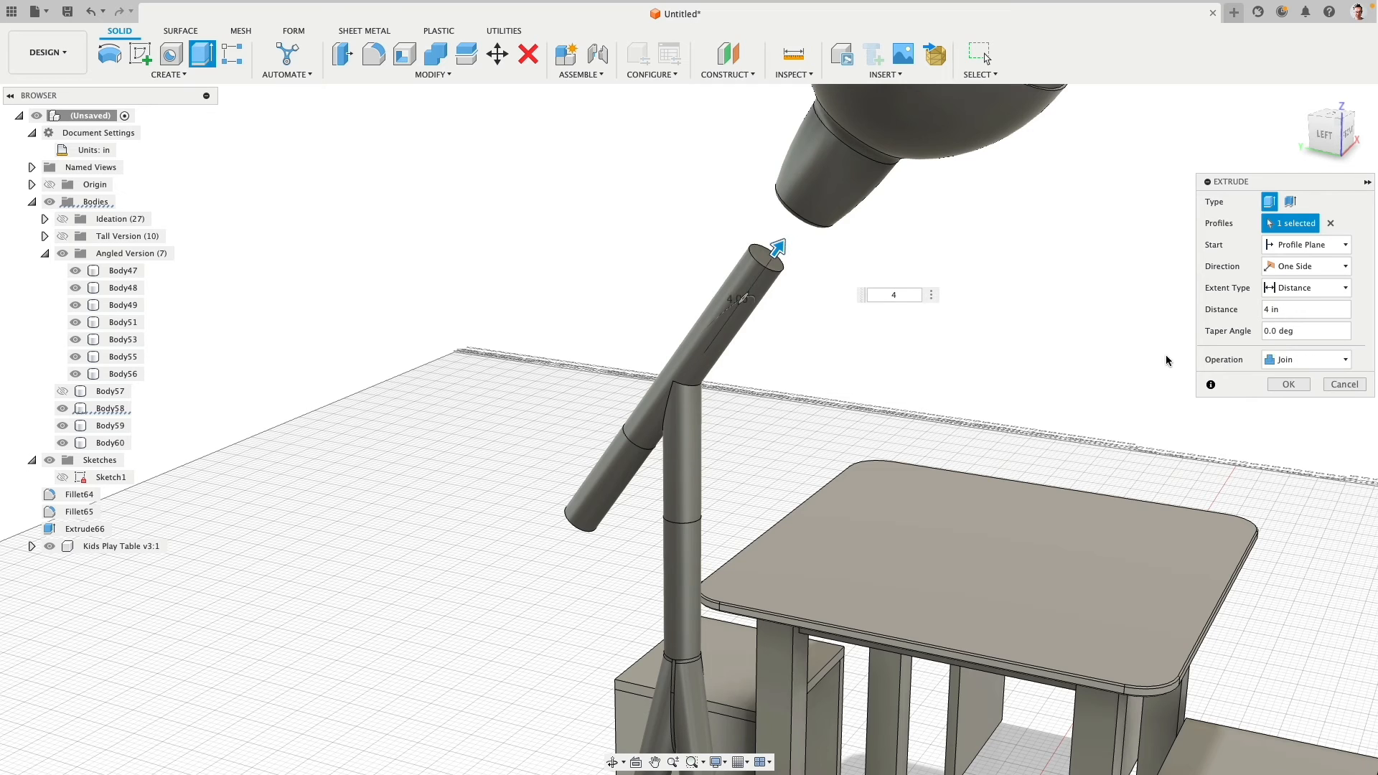
{"action": "left_click", "coordinate": [1303, 360]}
{"action": "left_click", "coordinate": [1296, 424]}
{"action": "left_click", "coordinate": [1292, 386]}
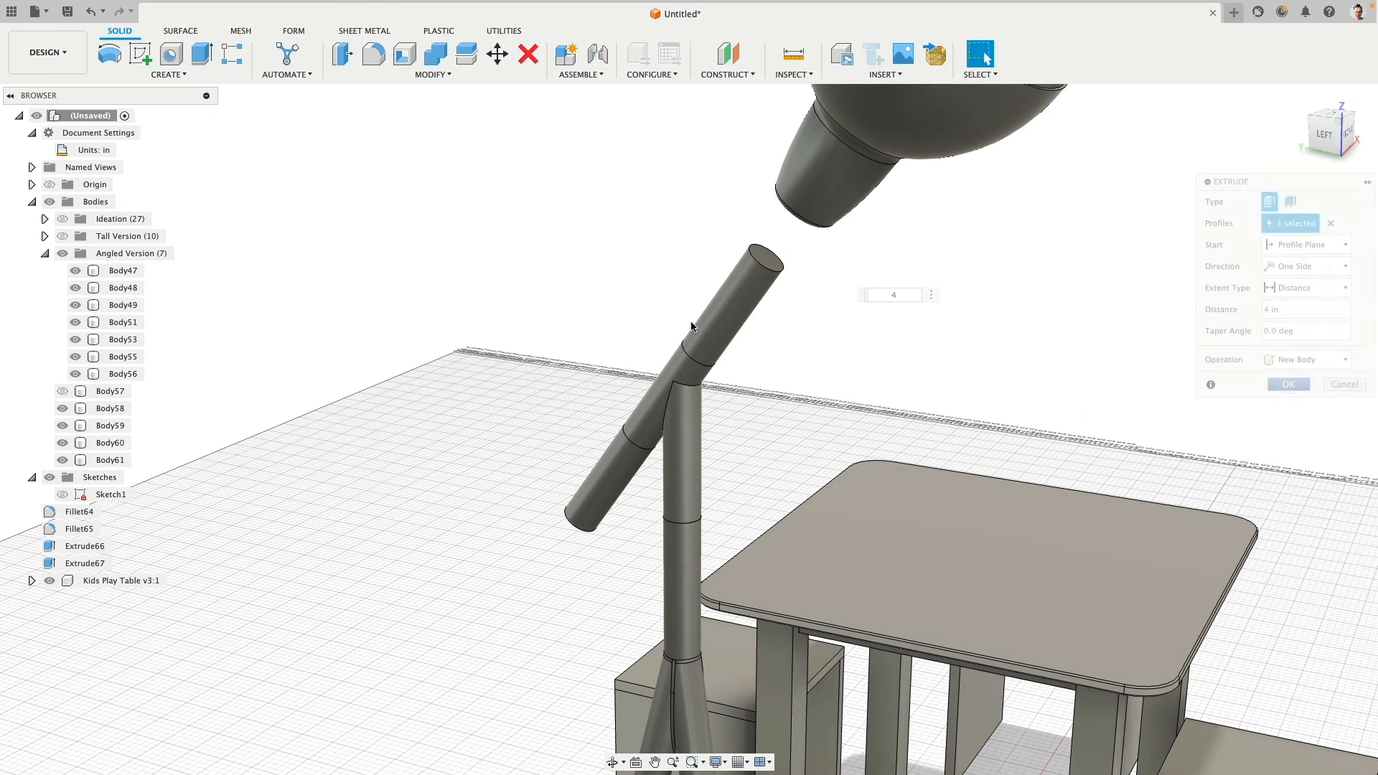
- Show the flared neck body again and move Body57 through Body61 into the Angled Version group
{"action": "left_click", "coordinate": [63, 392]}
{"action": "left_click", "coordinate": [101, 391]}
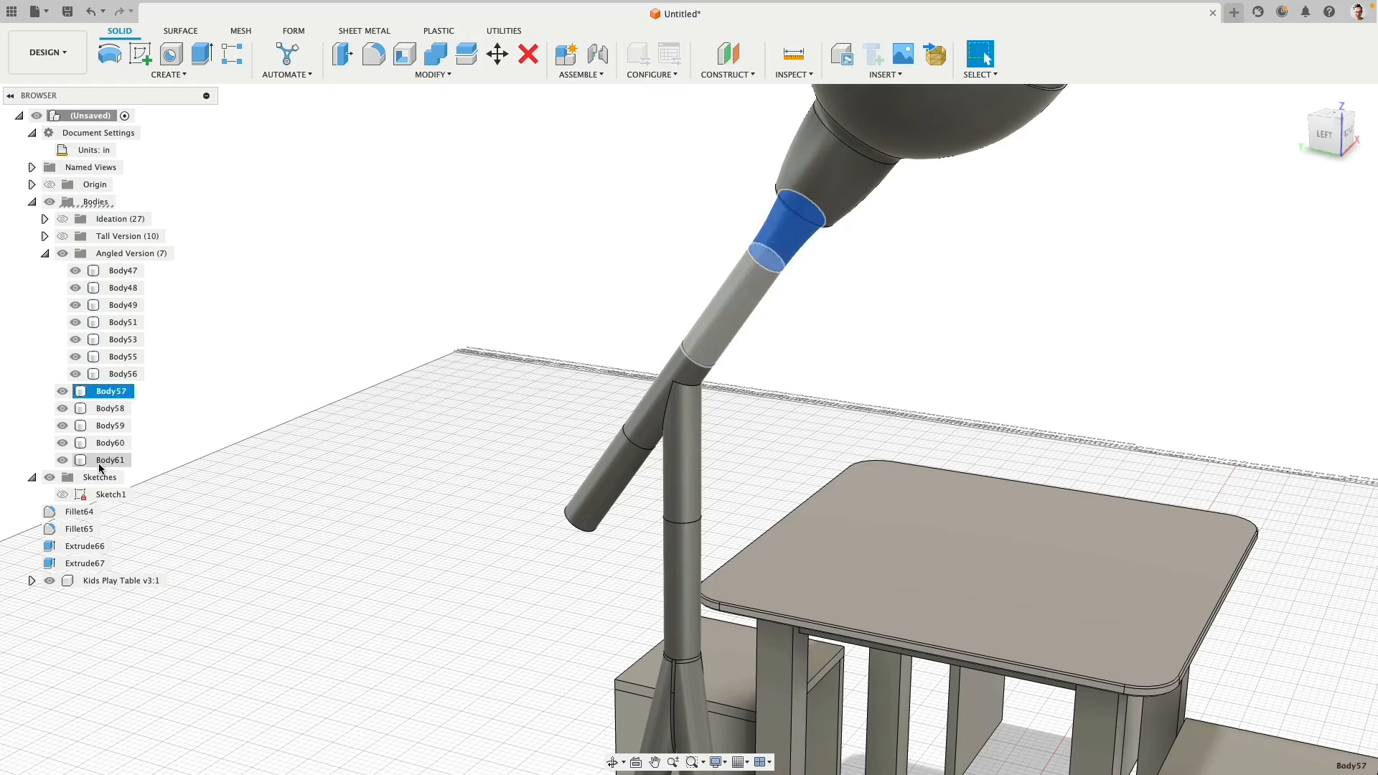
{"action": "left_click", "coordinate": [101, 460], "text": "shift"}
{"action": "left_click_drag", "start_coordinate": [118, 391], "coordinate": [128, 254]}
- Collapse the Angled Version group, show the Tall Version lamp and hide the Angled Version lamp
{"action": "scroll", "coordinate": [406, 416], "scroll_direction": "down", "scroll_amount": 5}
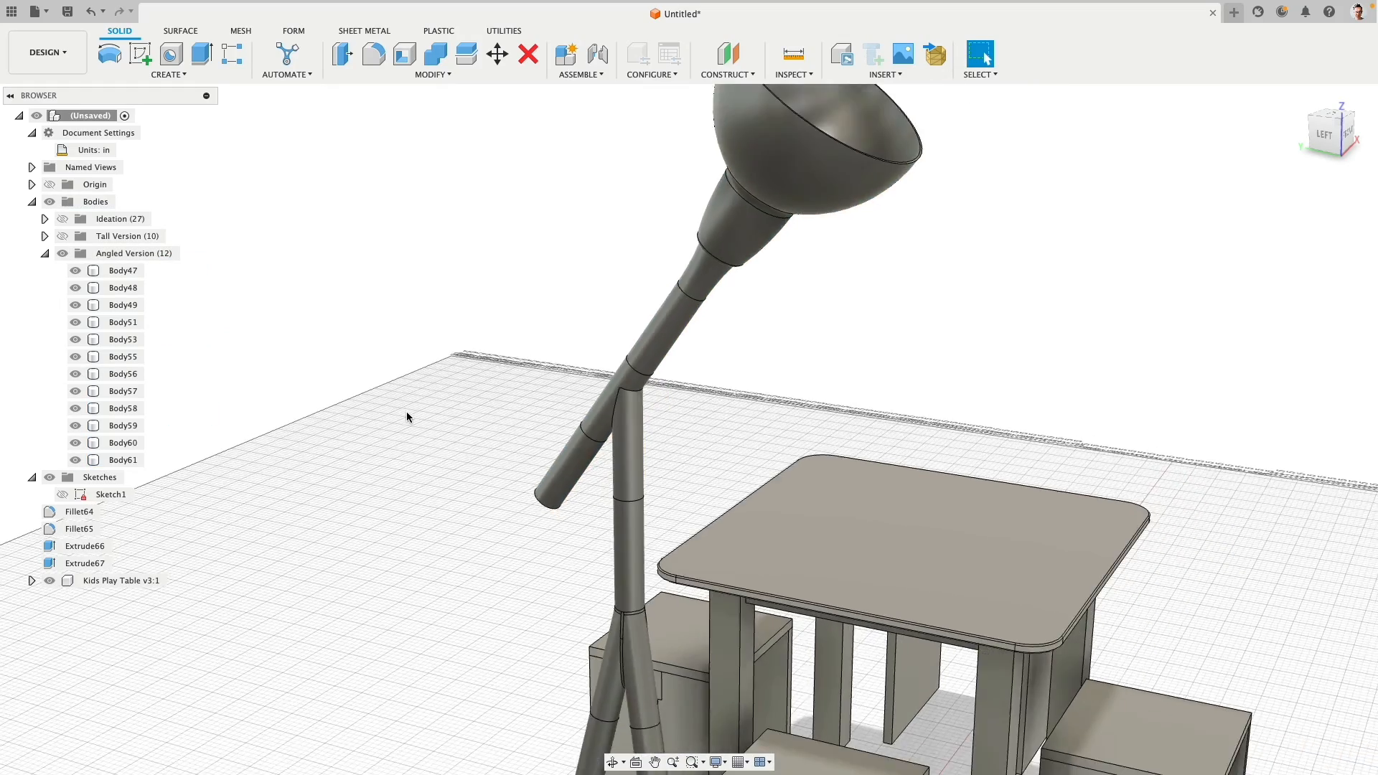
{"action": "scroll", "coordinate": [388, 437], "scroll_direction": "down", "scroll_amount": 3}
{"action": "middle_click_drag", "start_coordinate": [369, 462], "coordinate": [499, 329], "text": "shift"}
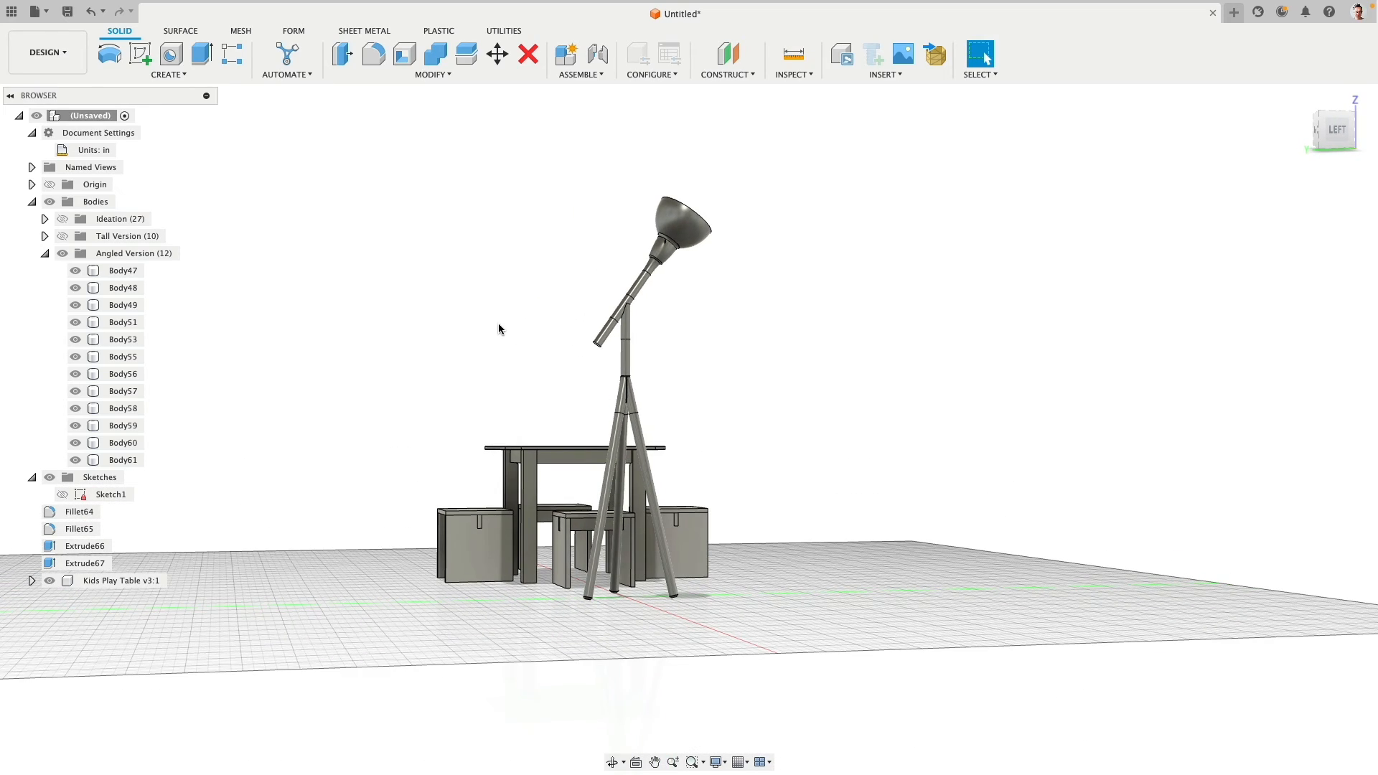
{"action": "left_click", "coordinate": [1337, 129]}
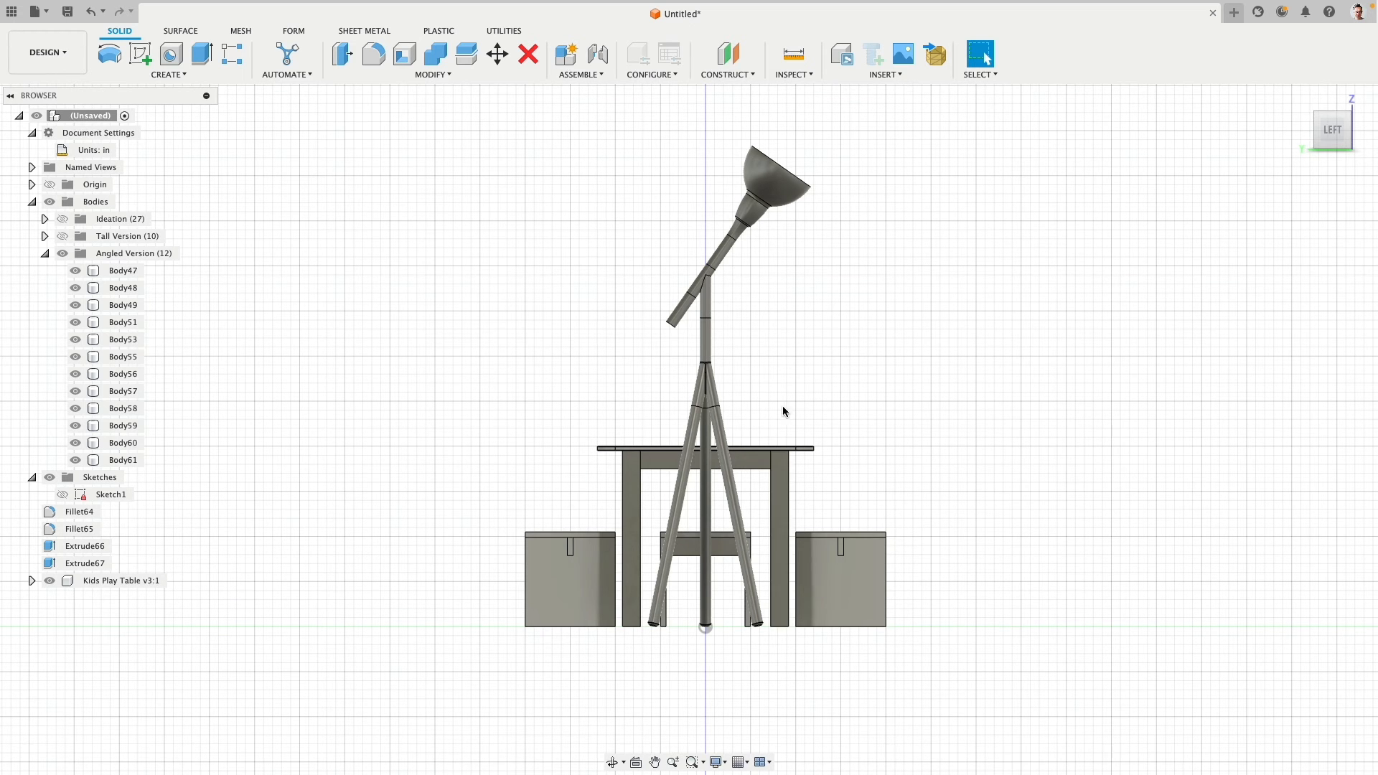
{"action": "middle_click_drag", "start_coordinate": [781, 406], "coordinate": [919, 345], "text": "shift"}
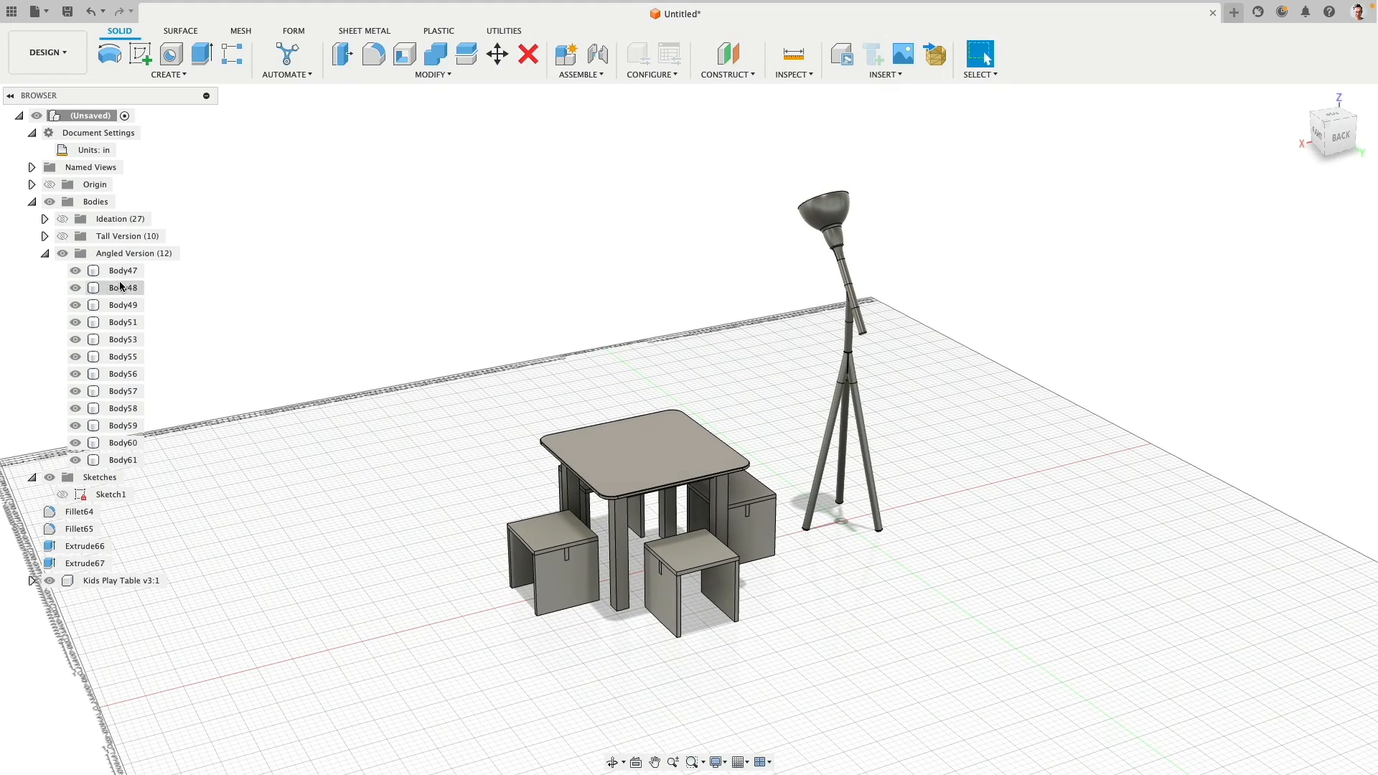
{"action": "left_click", "coordinate": [44, 253]}
{"action": "left_click", "coordinate": [63, 237]}
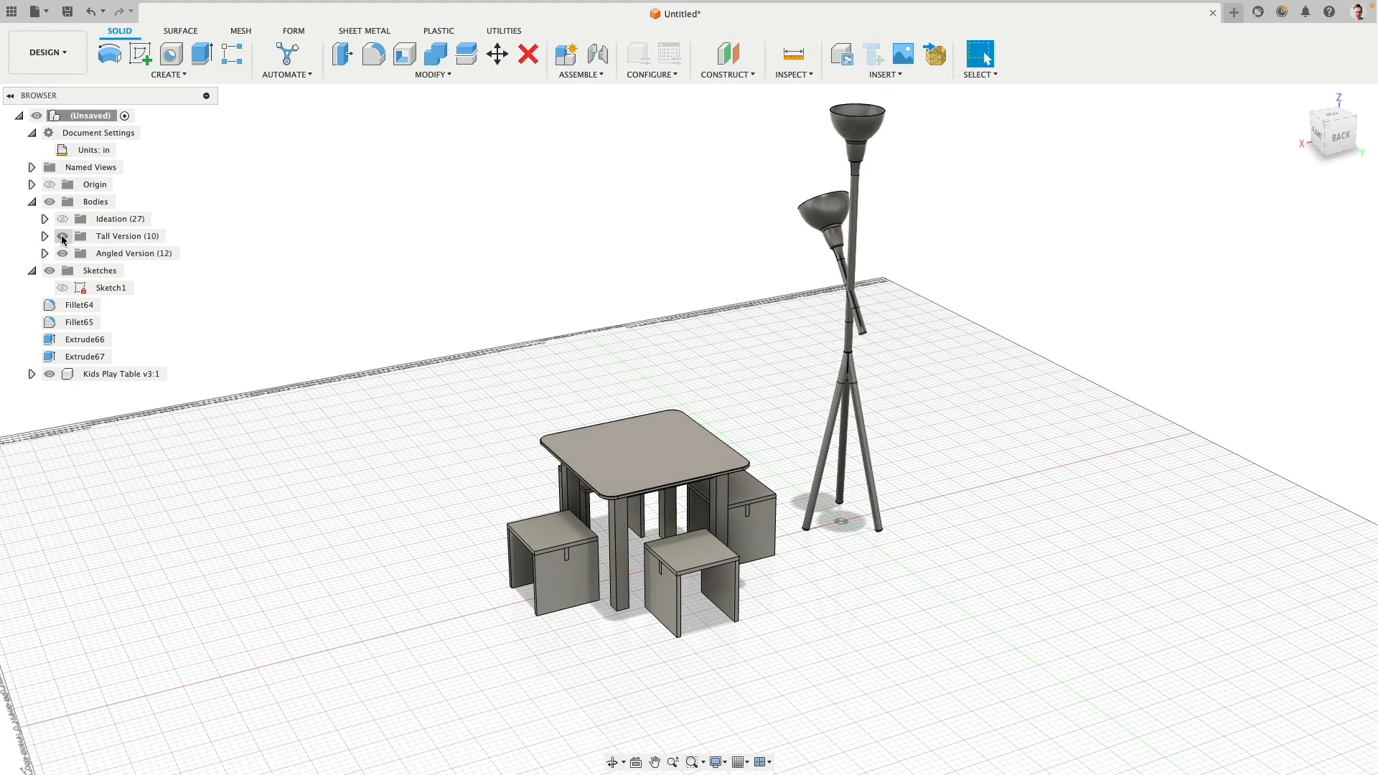
{"action": "left_click", "coordinate": [63, 253]}
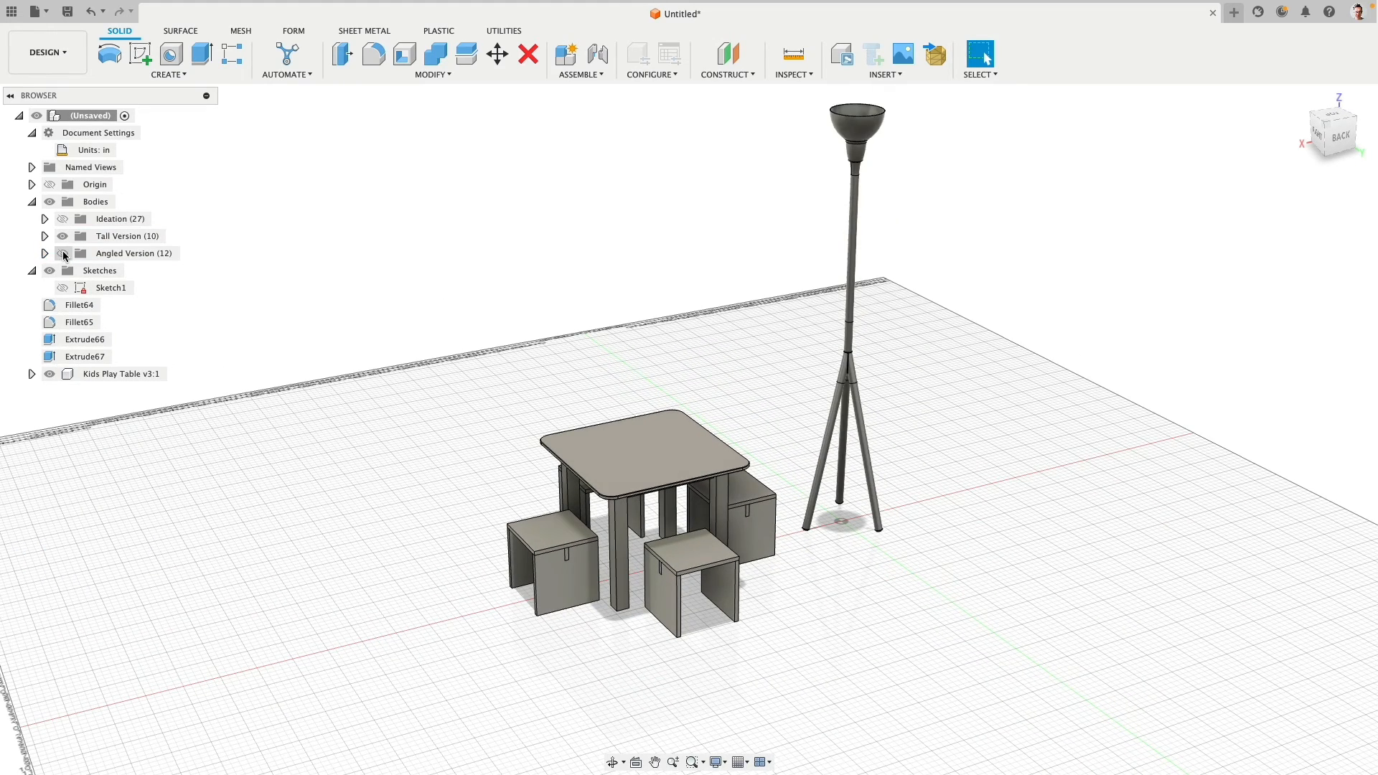
- Clear the leftover features Fillet64, Fillet65, Extrude66 and Extrude67 from the browser tree
{"action": "middle_click_drag", "start_coordinate": [453, 332], "coordinate": [506, 337]}
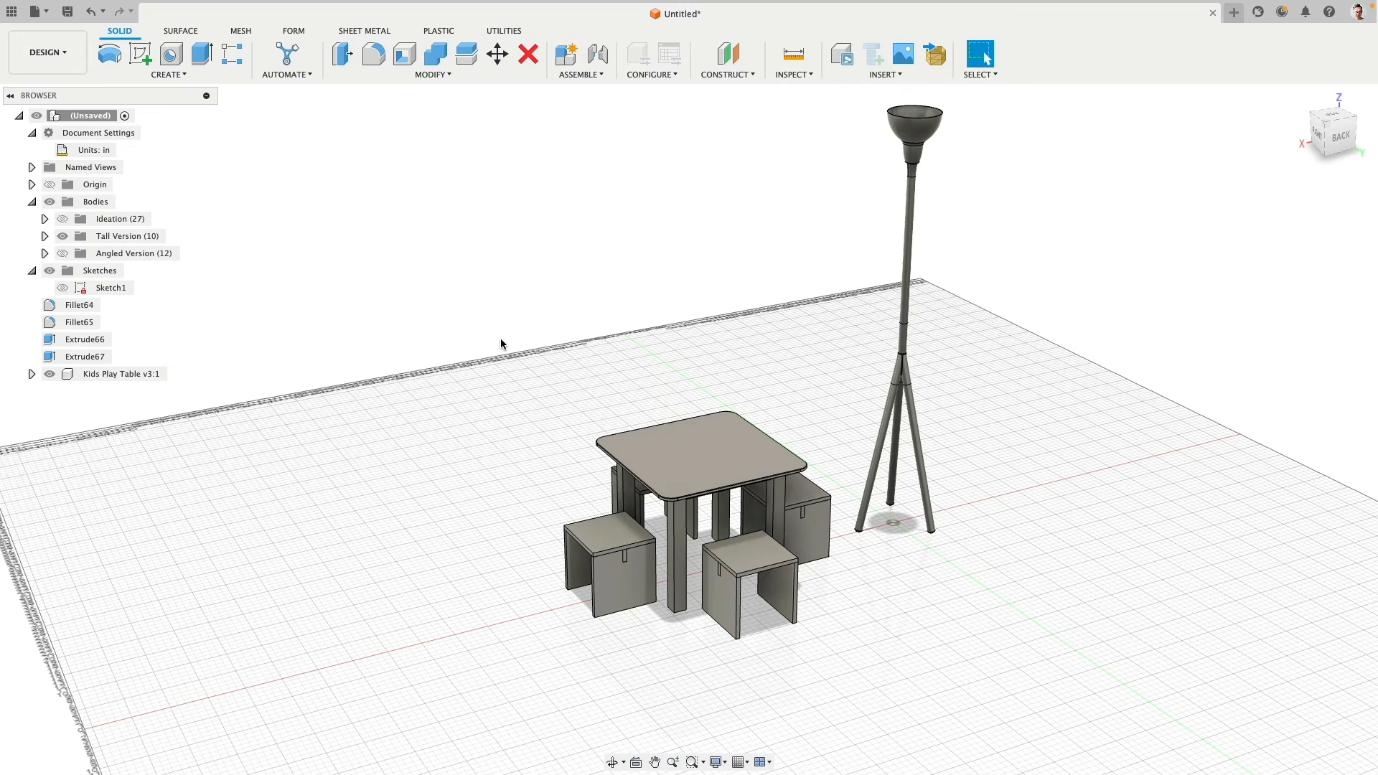
{"action": "left_click", "coordinate": [79, 305]}
{"action": "left_click", "coordinate": [89, 357], "text": "shift"}
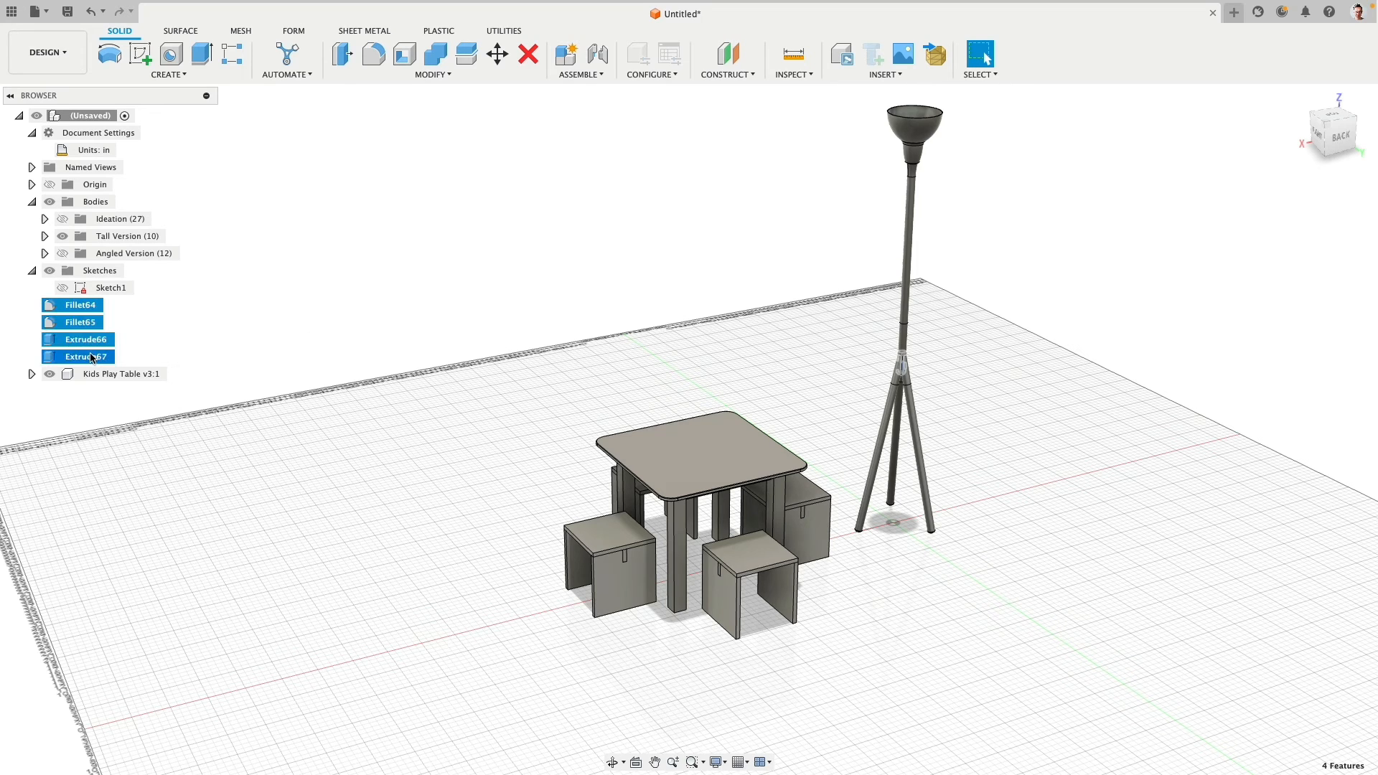
{"action": "right_click", "coordinate": [92, 357]}
{"action": "left_click", "coordinate": [123, 399]}
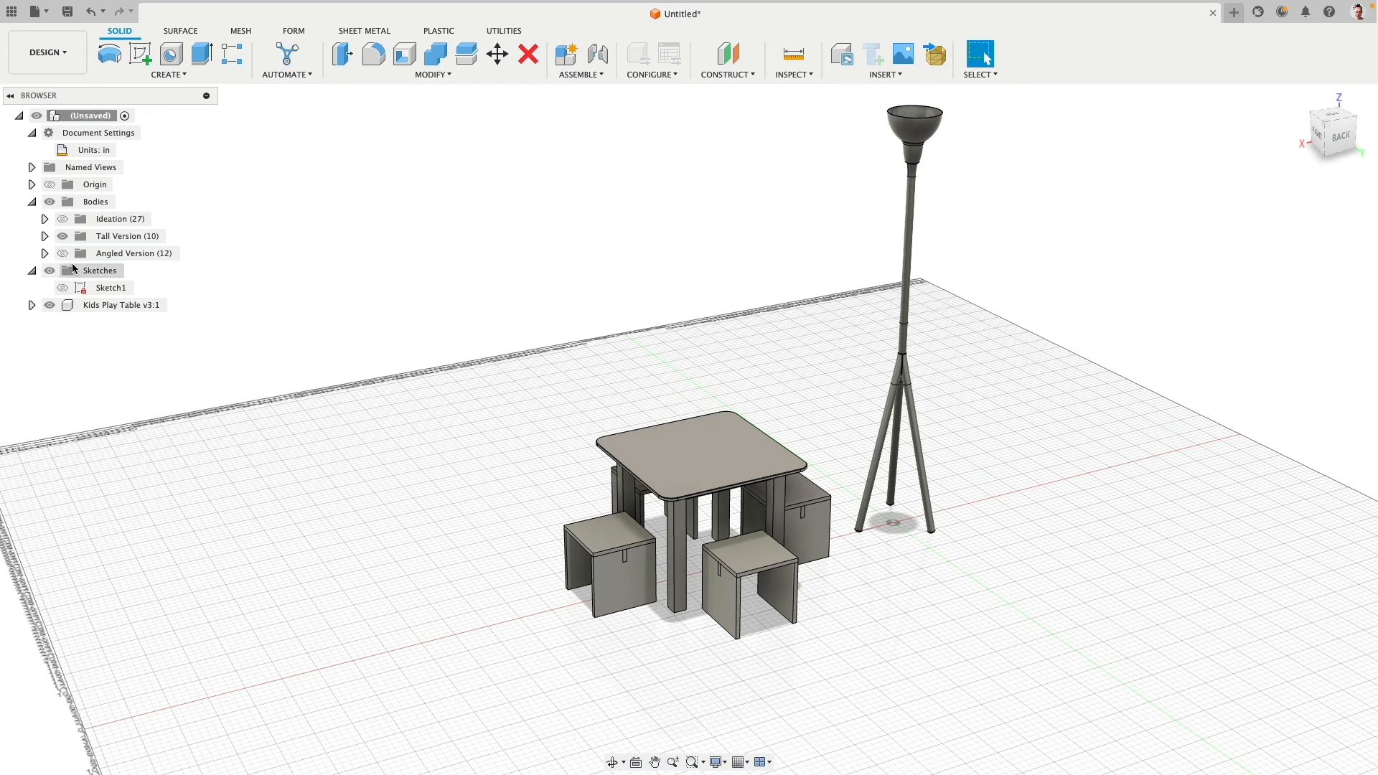
- Show the Angled Version lamp together with the Tall Version lamp
{"action": "left_click", "coordinate": [69, 255]}
{"action": "left_click", "coordinate": [65, 254]}
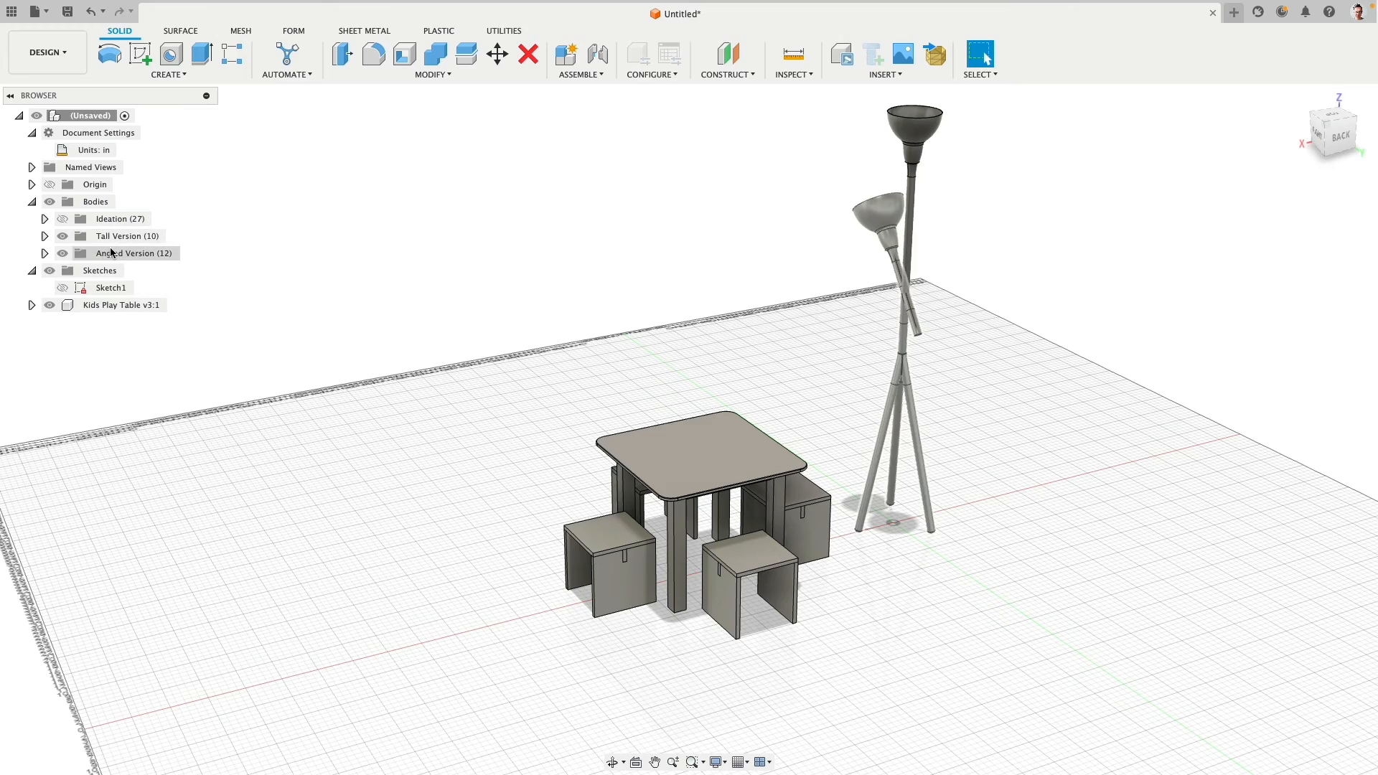
{"action": "middle_click_drag", "start_coordinate": [457, 255], "coordinate": [439, 252], "text": "shift"}
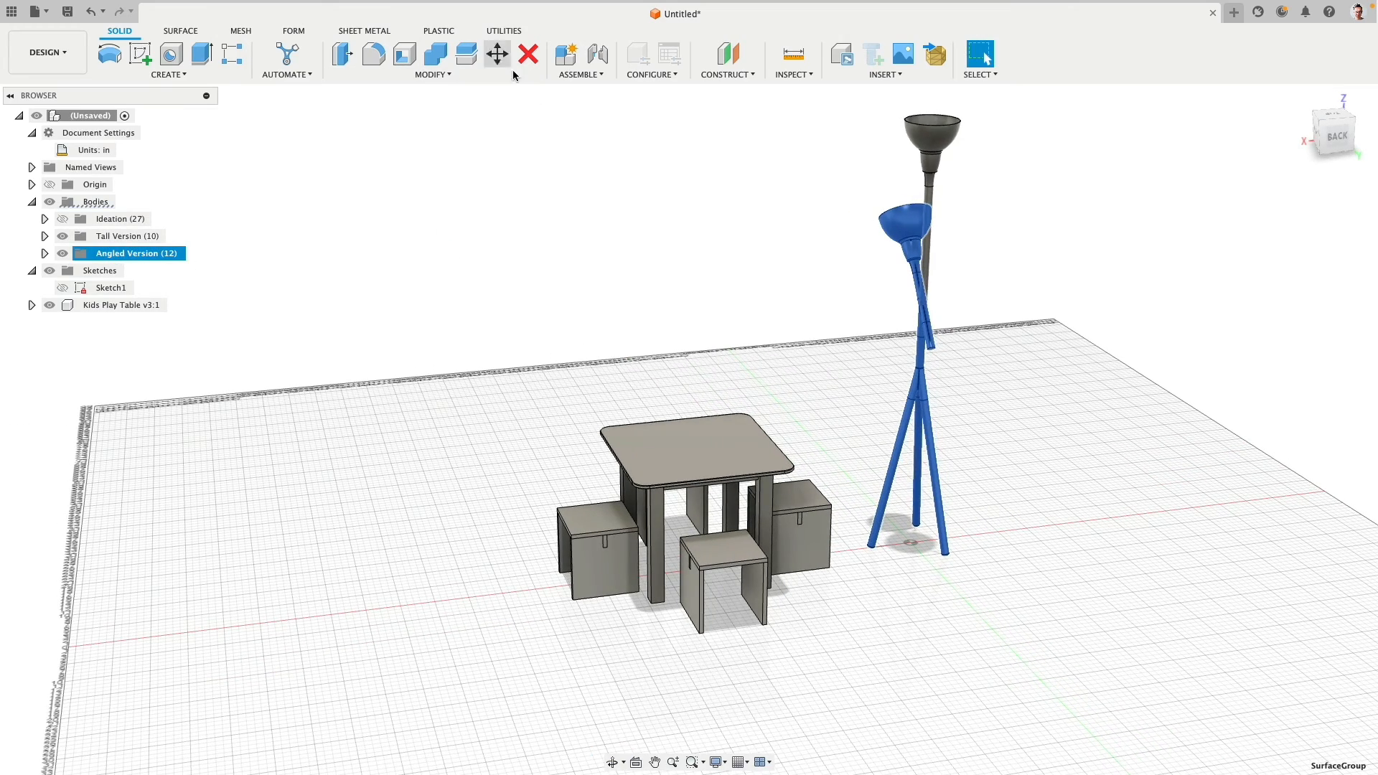
{"action": "left_click", "coordinate": [498, 54]}
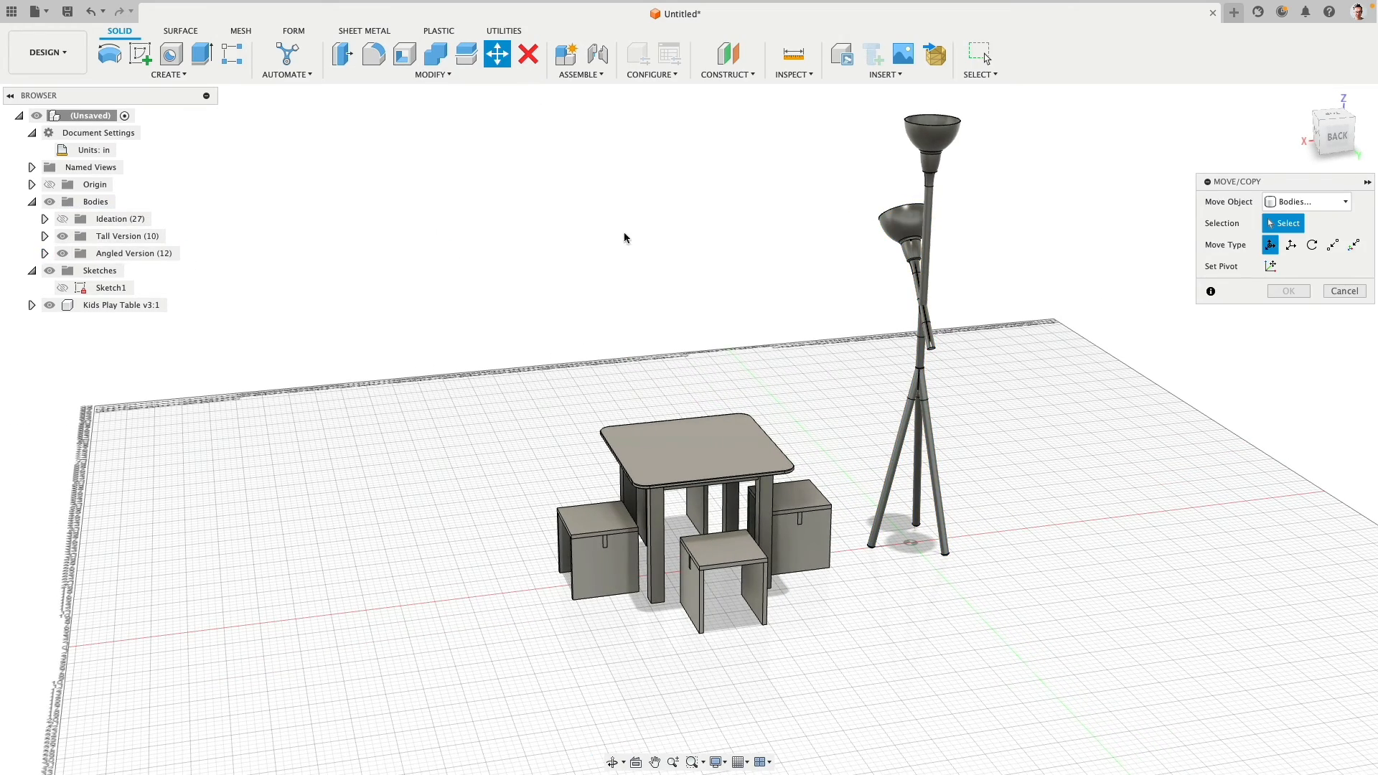
{"action": "left_click", "coordinate": [62, 236]}
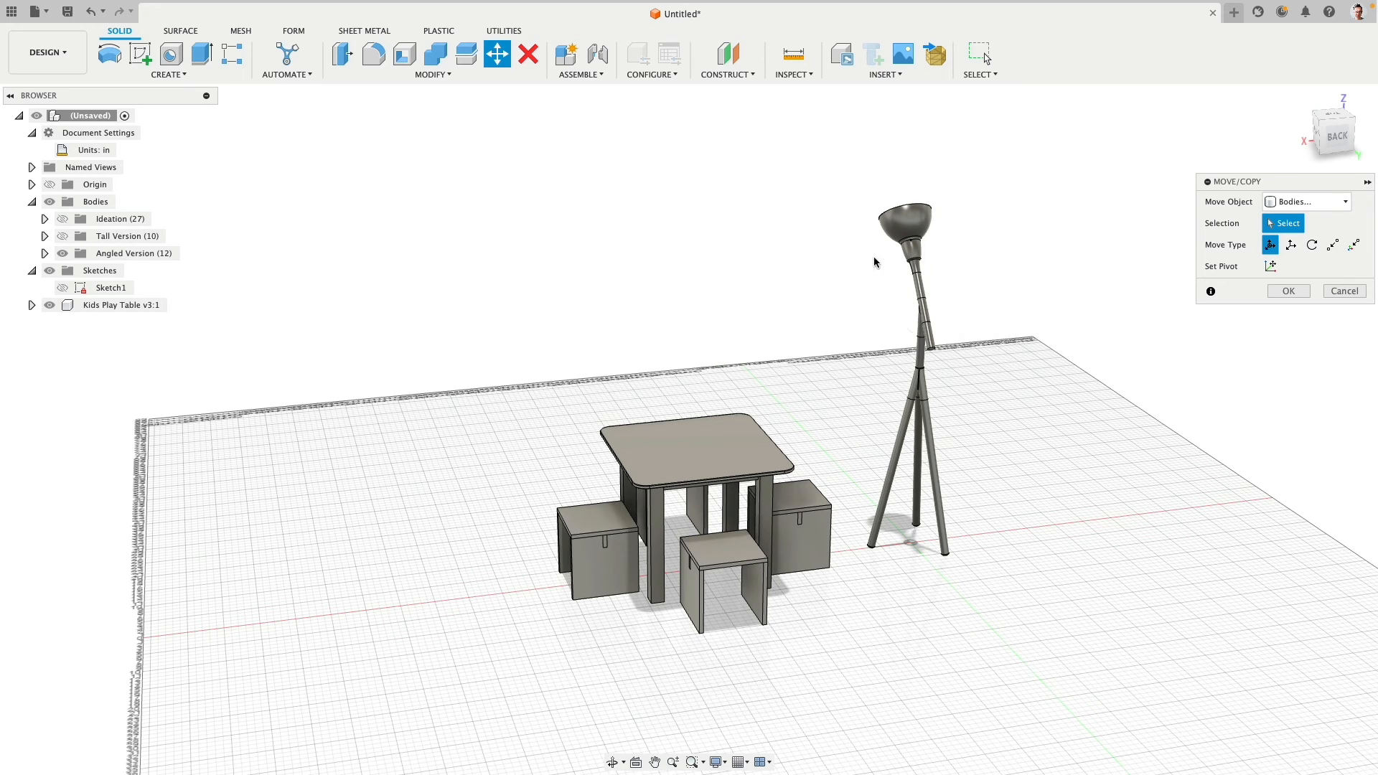
{"action": "left_click_drag", "start_coordinate": [860, 166], "coordinate": [1019, 625]}
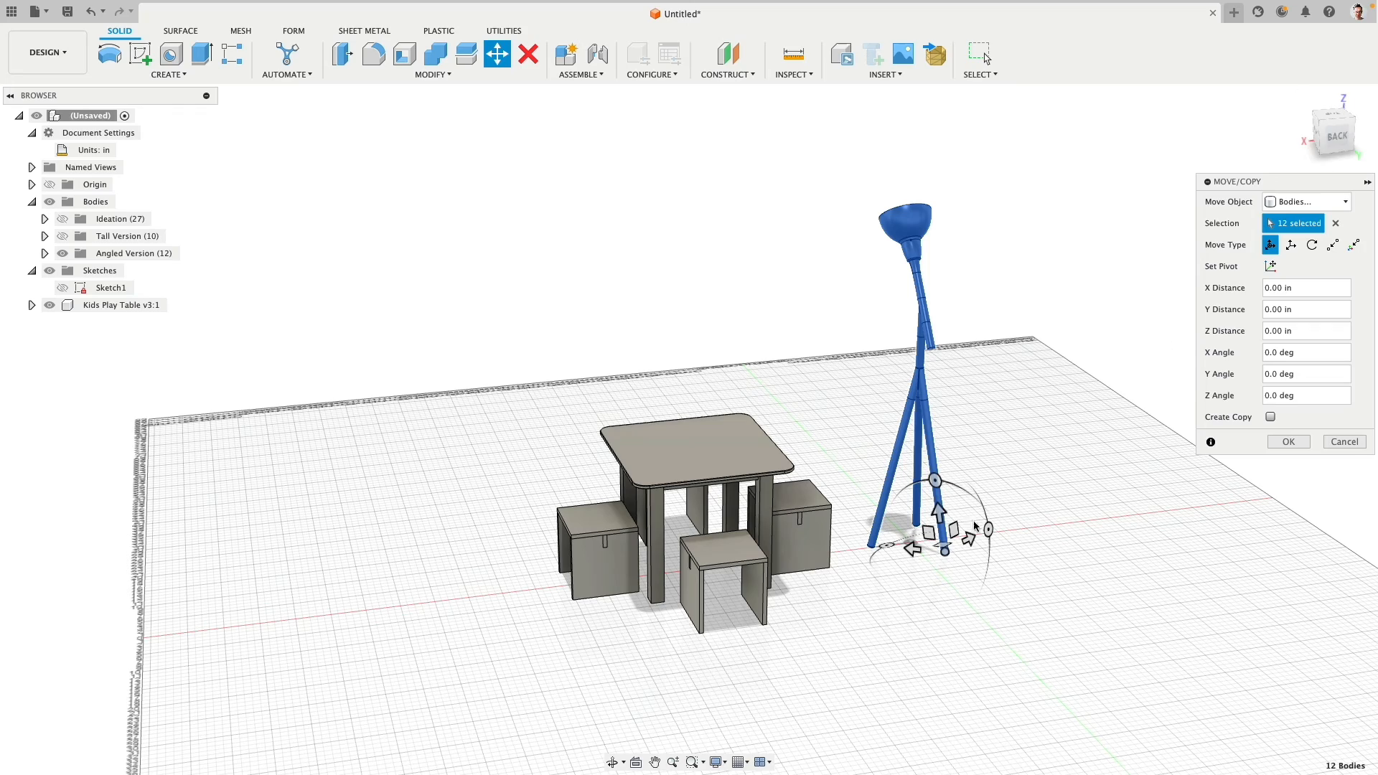
{"action": "left_click", "coordinate": [1270, 267]}
{"action": "left_click", "coordinate": [926, 356]}
{"action": "middle_click_drag", "start_coordinate": [1028, 251], "coordinate": [1041, 305], "text": "shift"}
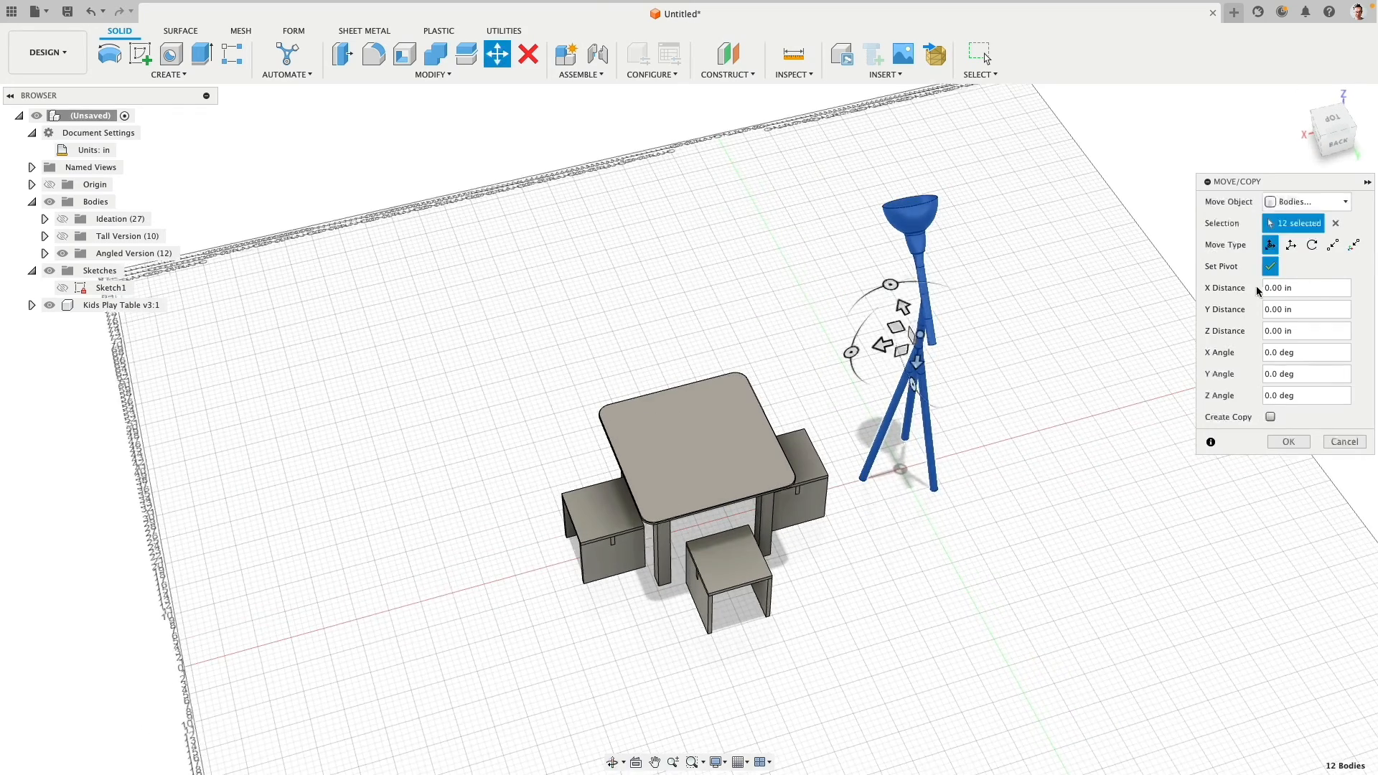
{"action": "left_click", "coordinate": [1270, 266]}
{"action": "left_click", "coordinate": [1331, 122]}
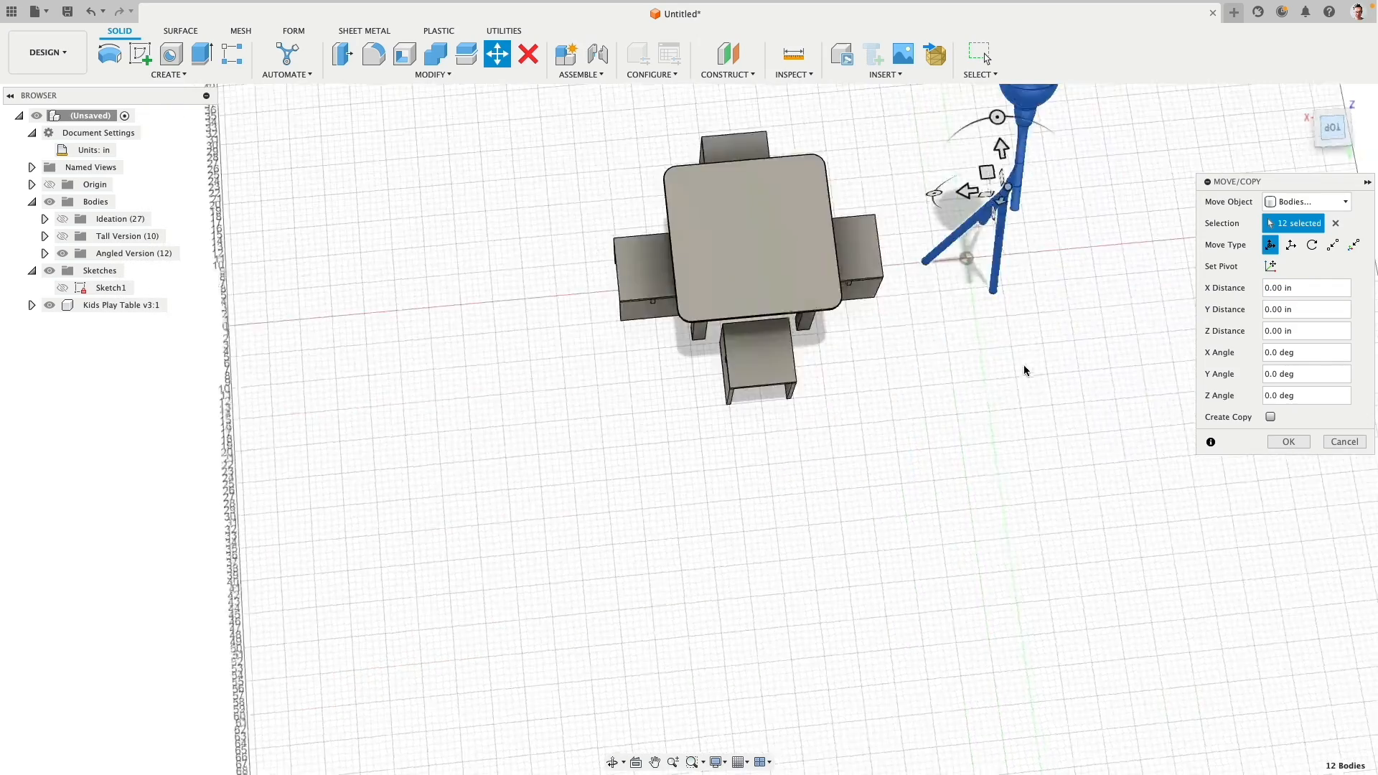
{"action": "left_click_drag", "start_coordinate": [903, 302], "coordinate": [1031, 394]}
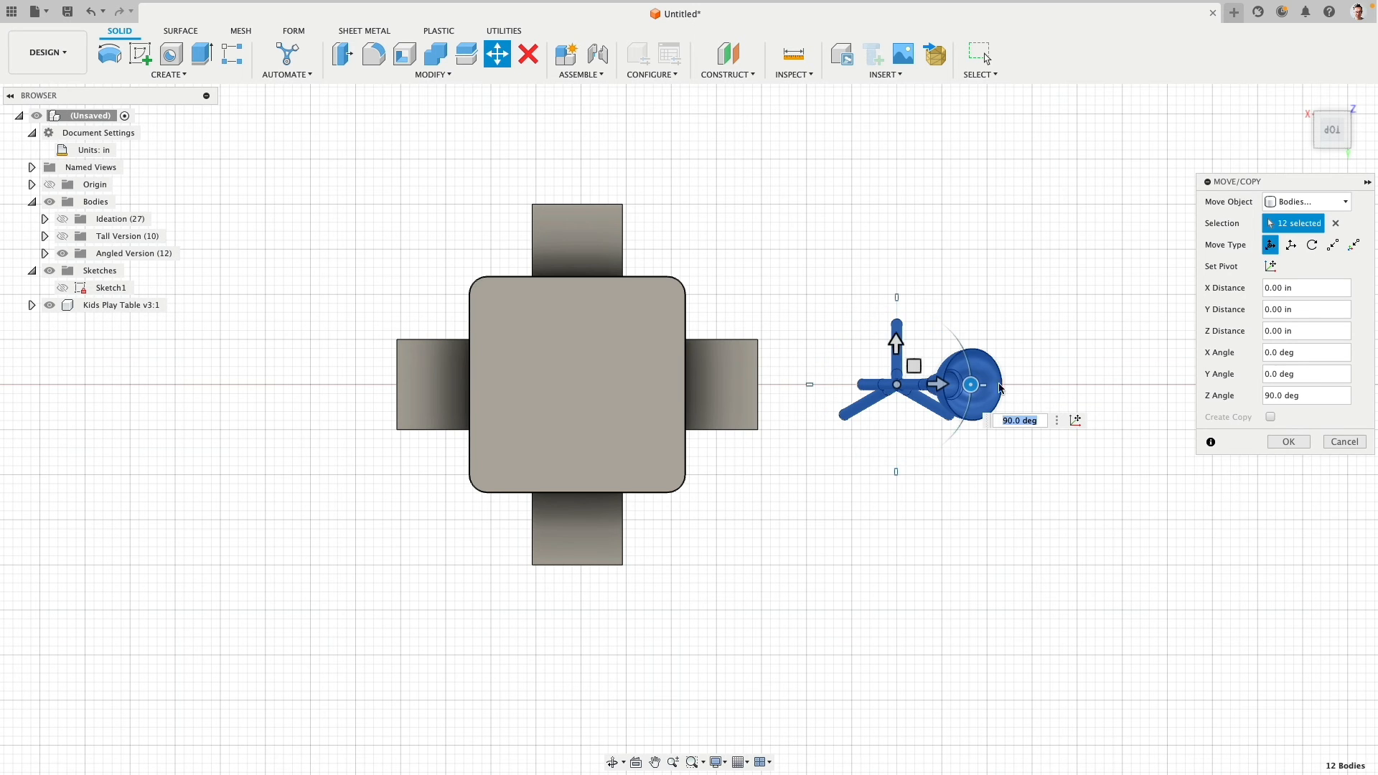
{"action": "scroll", "coordinate": [906, 348], "scroll_direction": "up", "scroll_amount": 4}
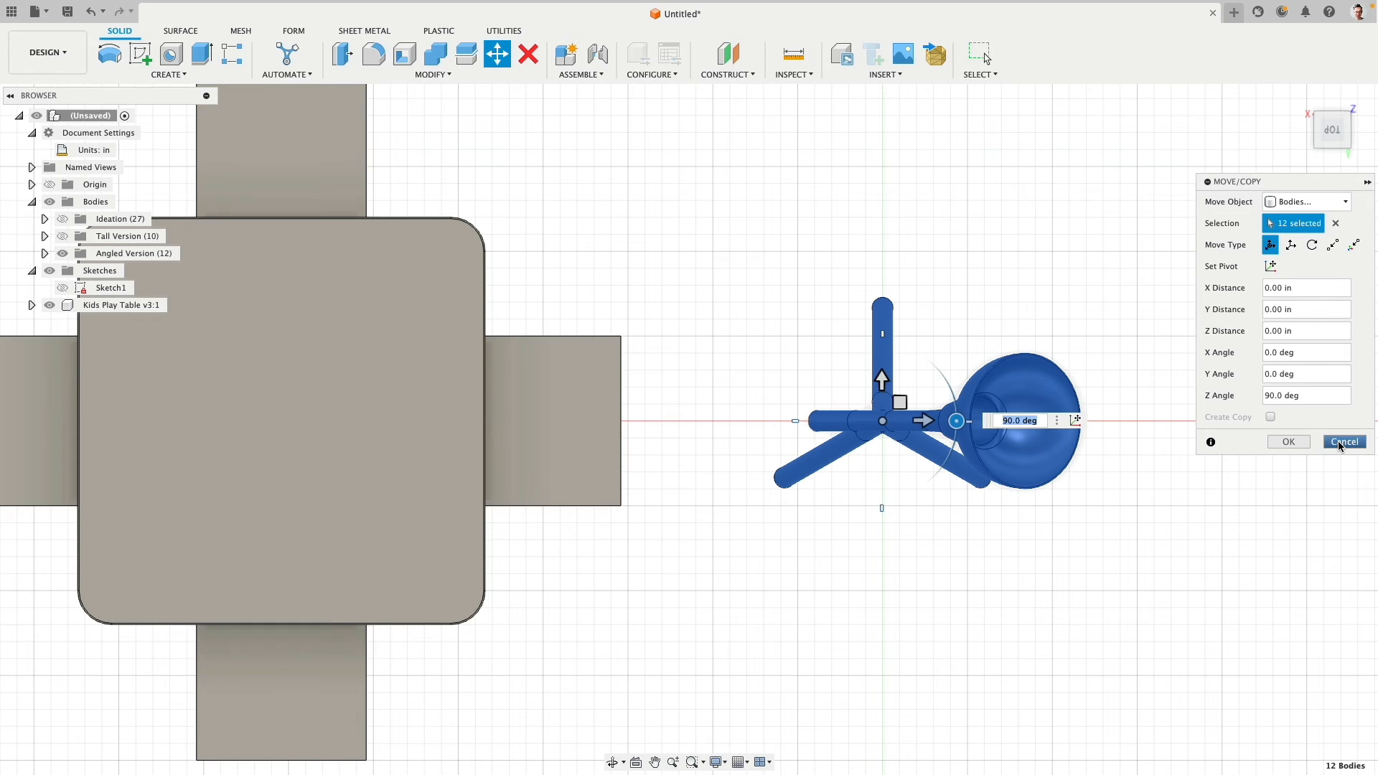
{"action": "left_click", "coordinate": [1294, 442]}
- Hide the Tall Version group, leaving only the Angled Version lamp beside the play table
{"action": "middle_click_drag", "start_coordinate": [1067, 462], "coordinate": [978, 388], "text": "shift"}
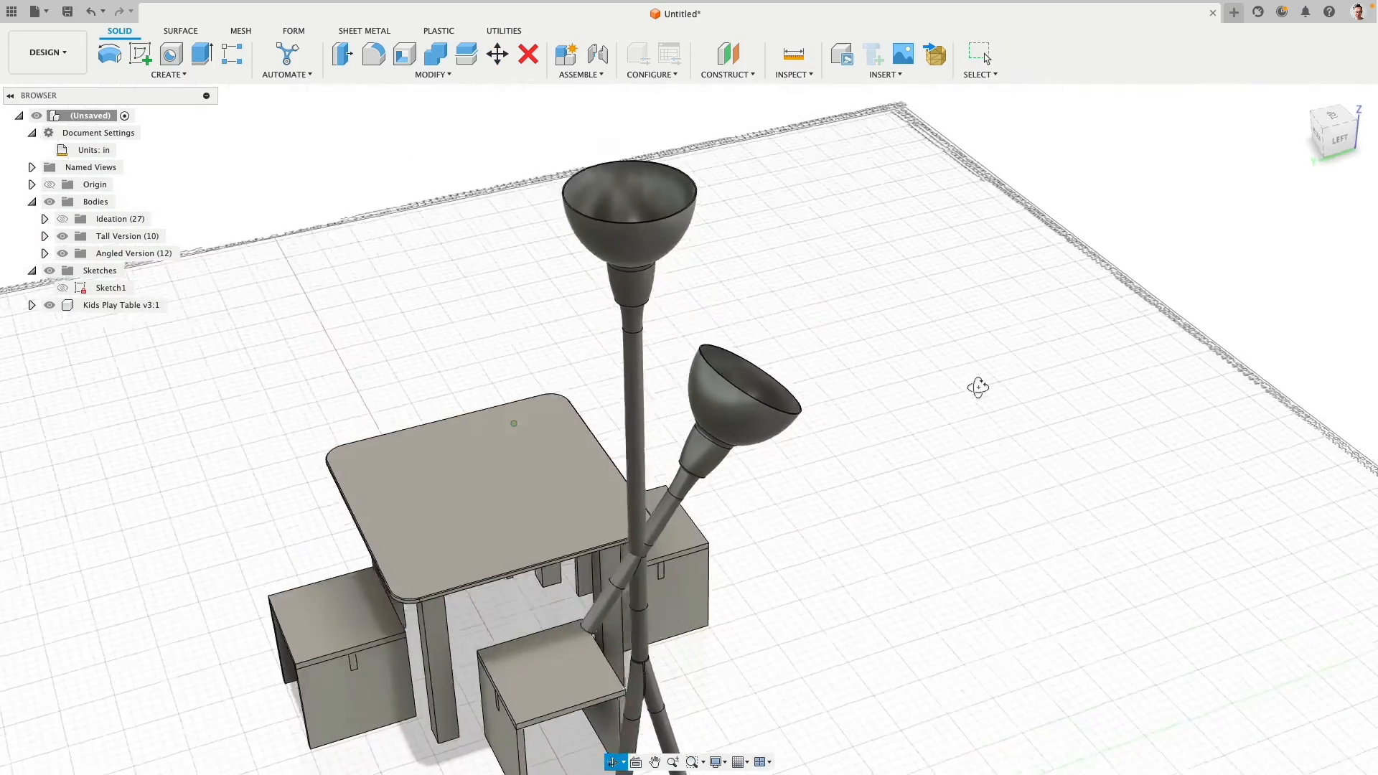
{"action": "scroll", "coordinate": [978, 388], "scroll_direction": "down", "scroll_amount": 3}
{"action": "middle_click_drag", "start_coordinate": [910, 429], "coordinate": [836, 221]}
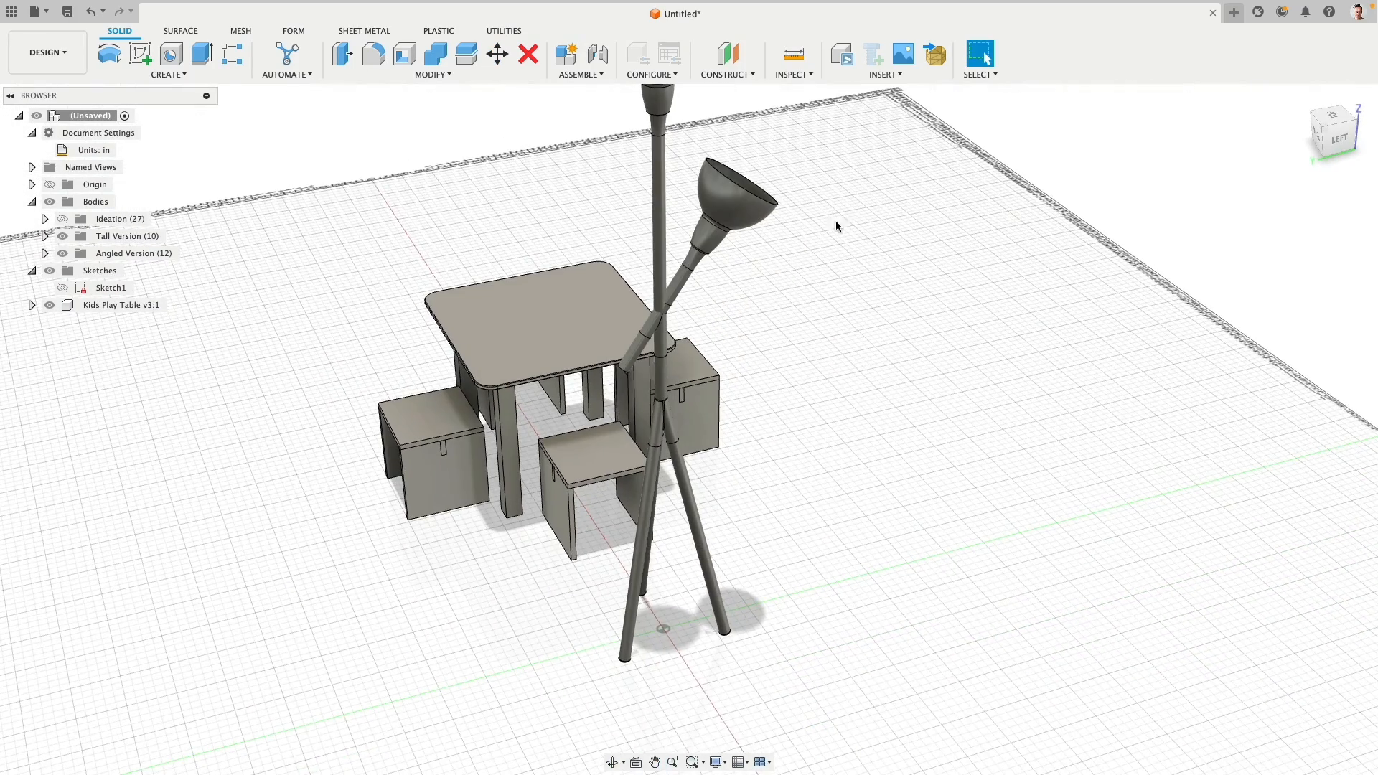
{"action": "left_click", "coordinate": [62, 219]}
{"action": "left_click", "coordinate": [62, 237]}
{"action": "middle_click_drag", "start_coordinate": [866, 407], "coordinate": [835, 390], "text": "shift"}
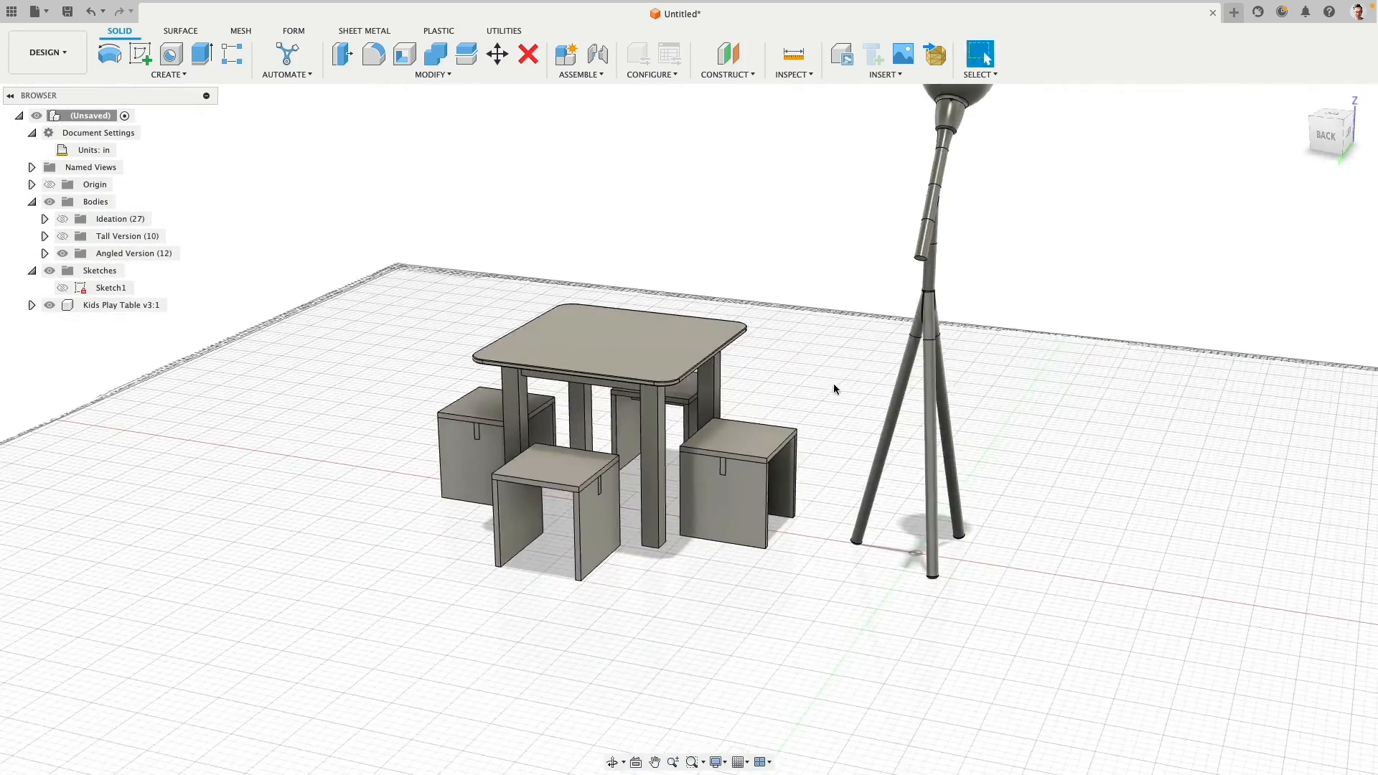
{"action": "middle_click_drag", "start_coordinate": [815, 305], "coordinate": [700, 304]}
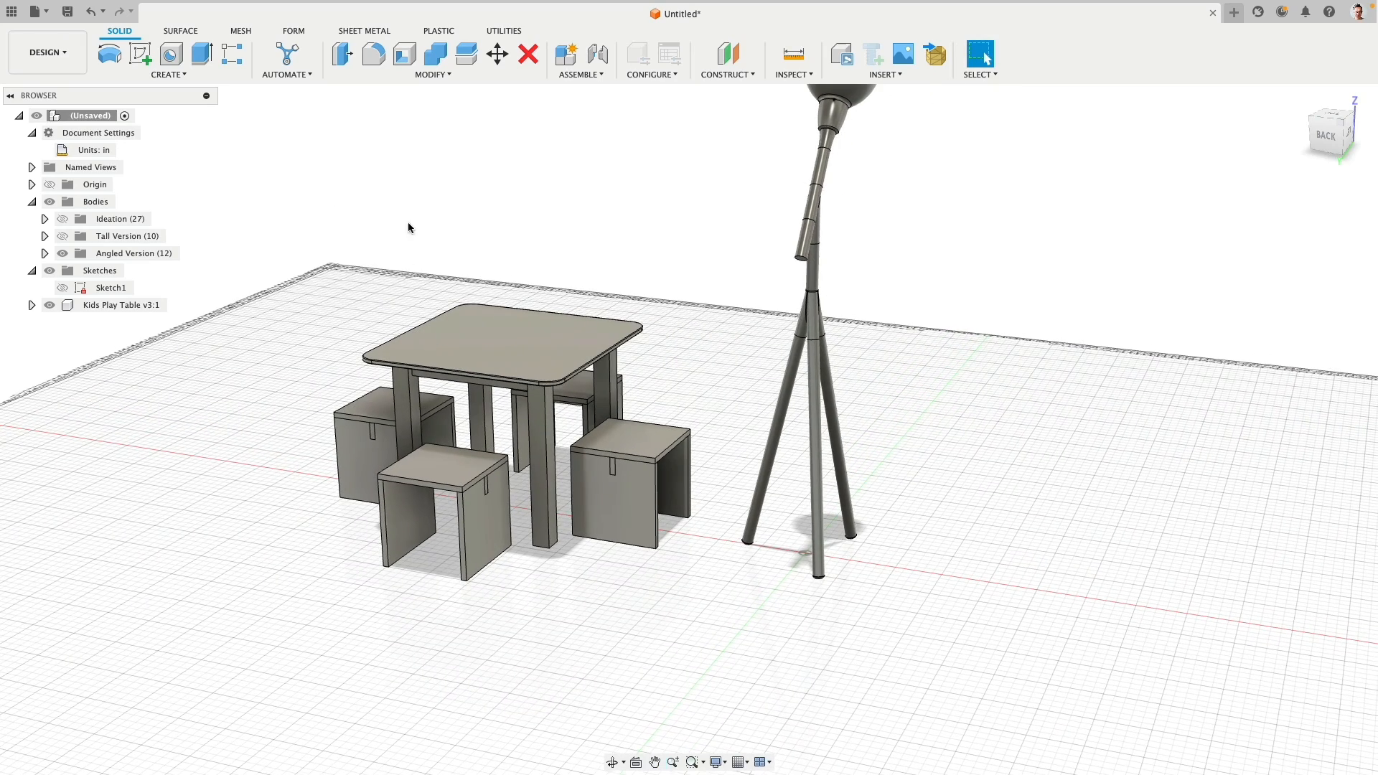
- Rotate the angled lamp's three tripod legs and lower pole 90° about the vertical axis, with the pivot at the lower pole's upper end
{"action": "left_click", "coordinate": [497, 55]}
{"action": "left_click_drag", "start_coordinate": [721, 282], "coordinate": [1006, 664]}
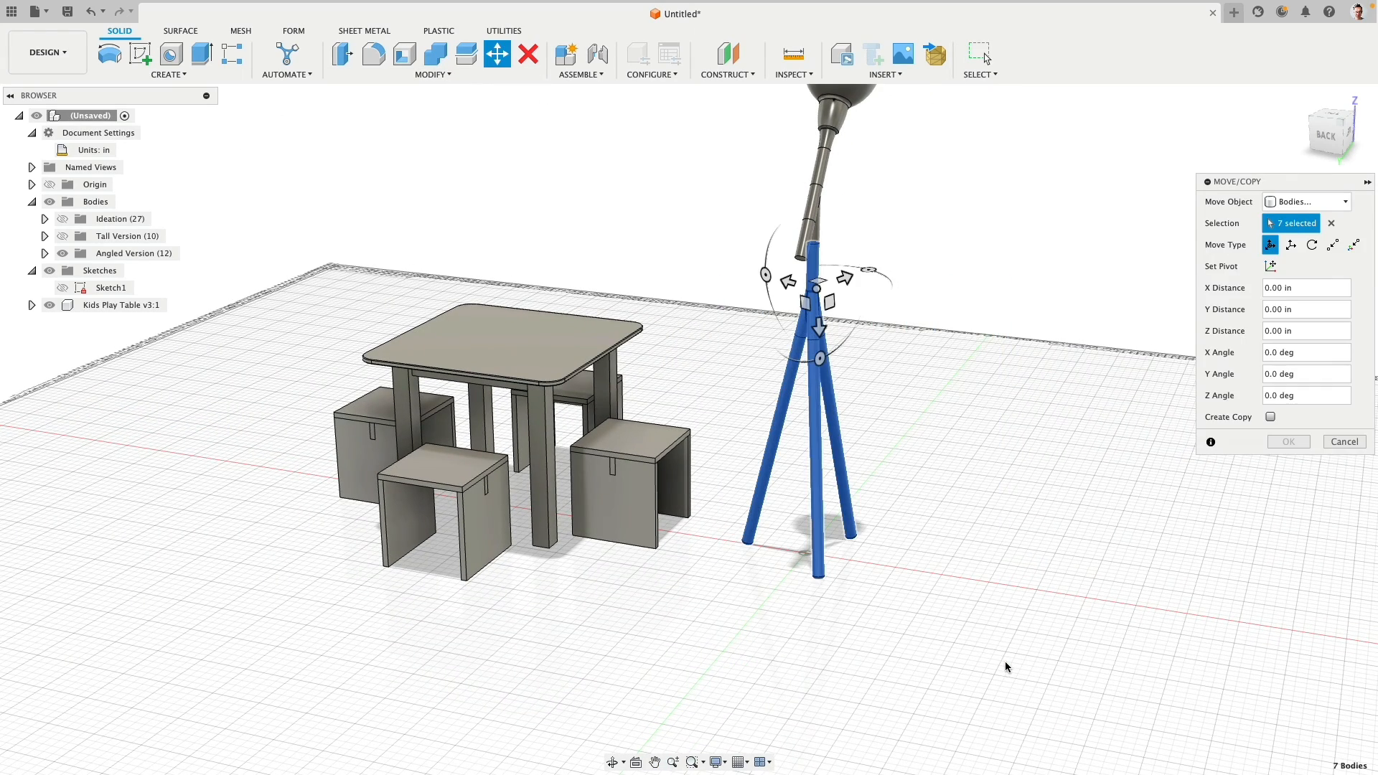
{"action": "left_click", "coordinate": [1271, 266]}
{"action": "left_click", "coordinate": [817, 248]}
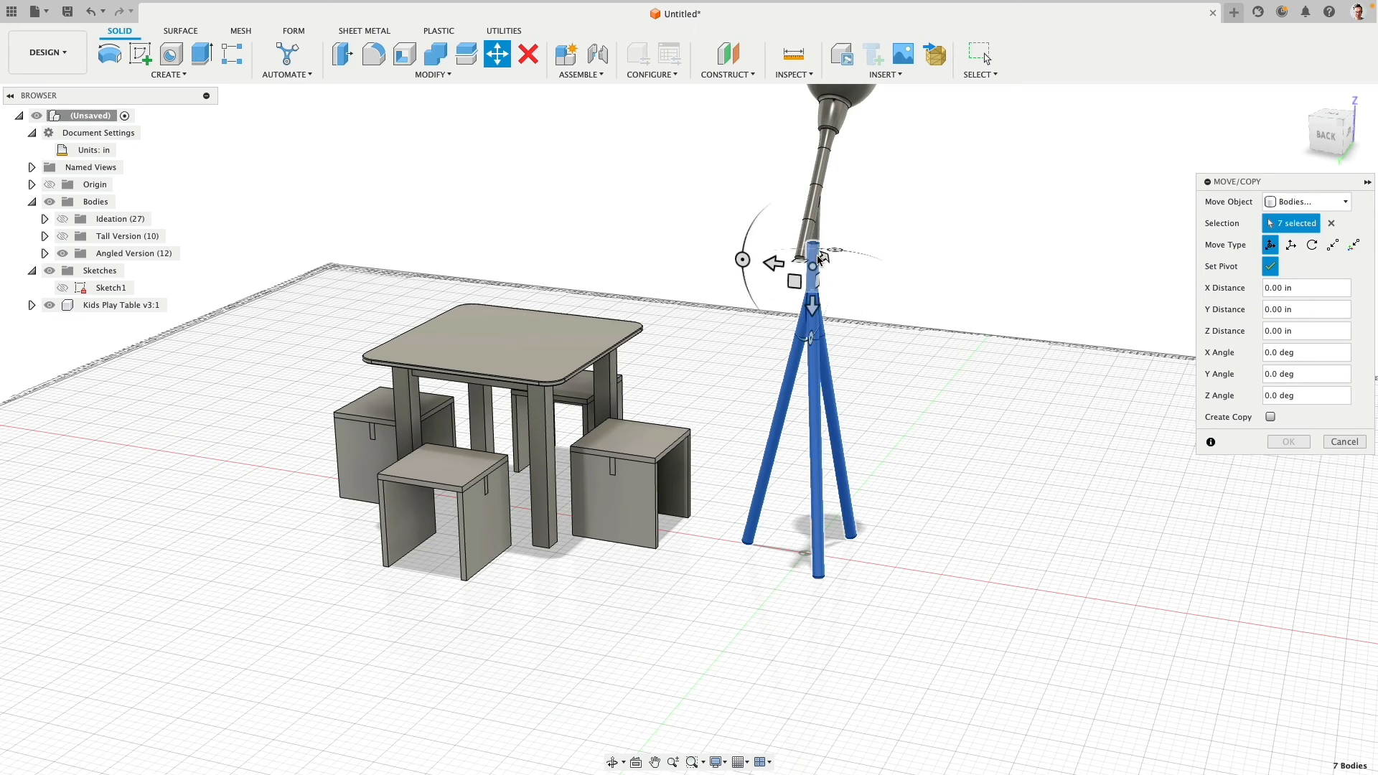
{"action": "left_click", "coordinate": [1333, 113]}
{"action": "left_click", "coordinate": [1271, 266]}
{"action": "middle_click_drag", "start_coordinate": [916, 278], "coordinate": [956, 639]}
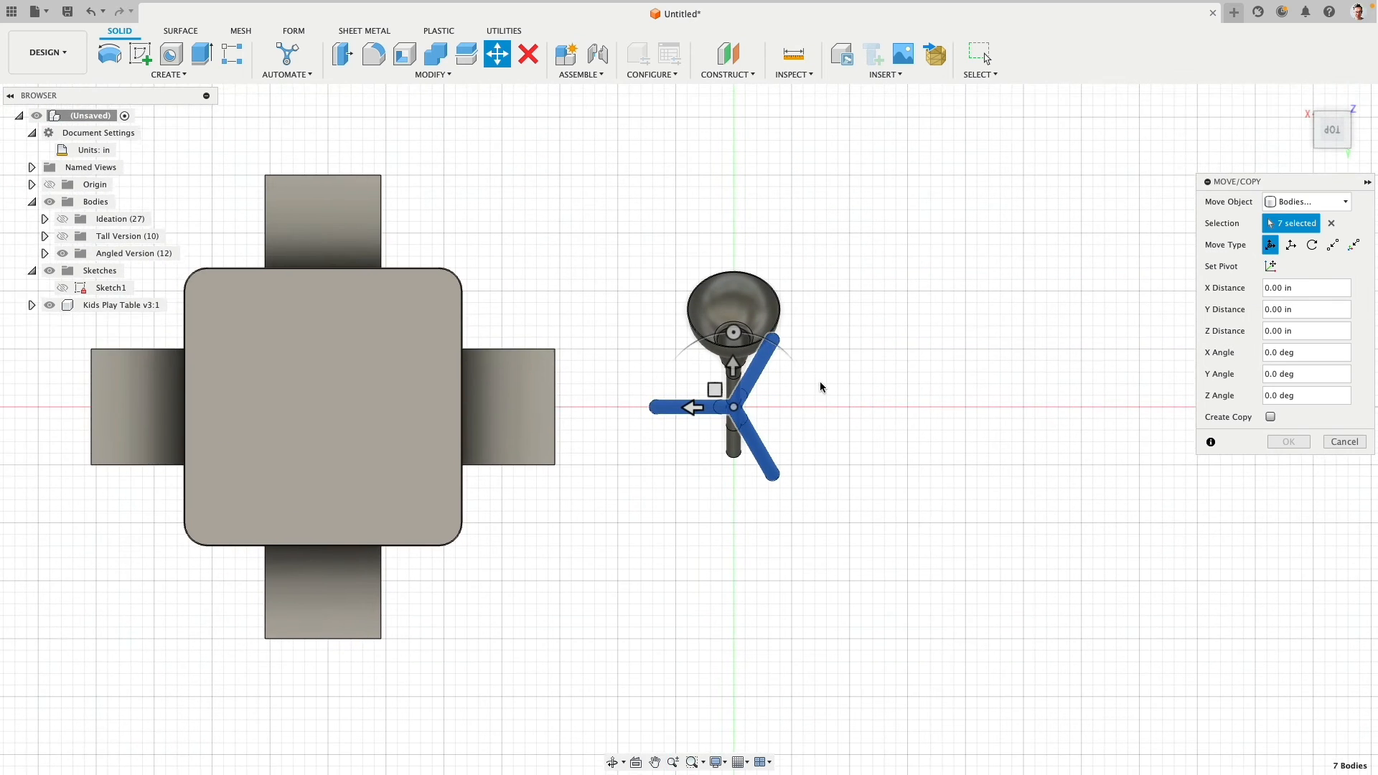
{"action": "scroll", "coordinate": [775, 385], "scroll_direction": "up", "scroll_amount": 2}
{"action": "left_click_drag", "start_coordinate": [772, 339], "coordinate": [863, 414]}
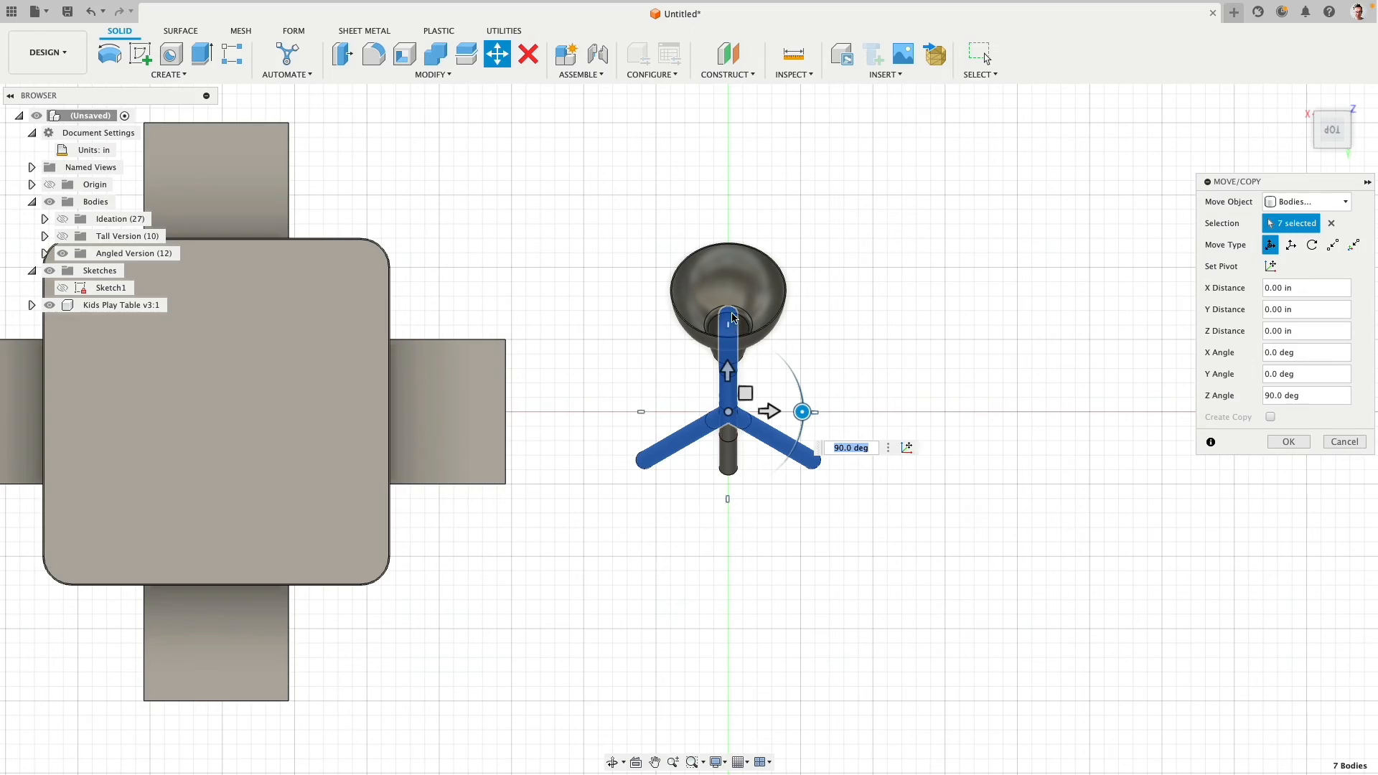
{"action": "middle_click_drag", "start_coordinate": [1148, 420], "coordinate": [973, 545], "text": "shift"}
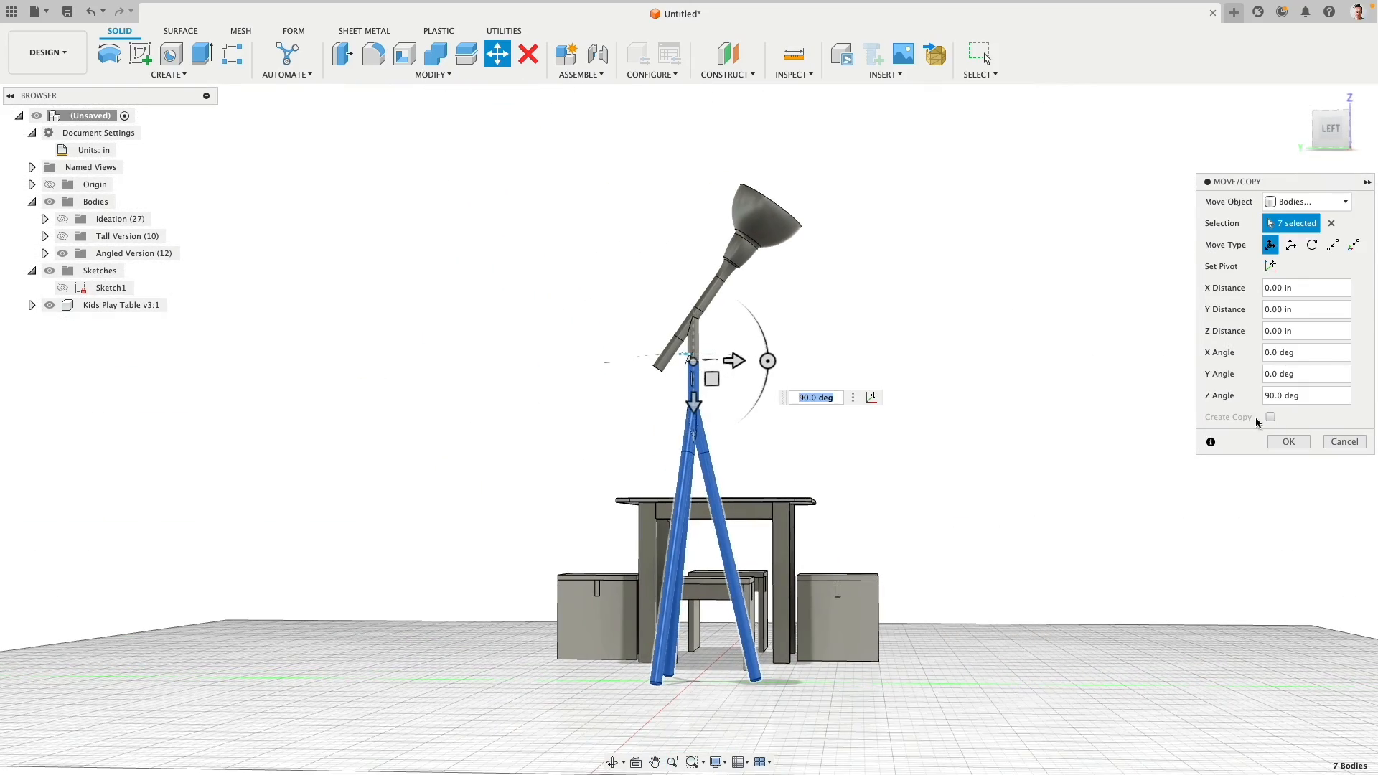
{"action": "left_click", "coordinate": [1289, 442]}
{"action": "middle_click_drag", "start_coordinate": [1178, 431], "coordinate": [954, 280], "text": "shift"}
{"action": "left_click", "coordinate": [497, 54]}
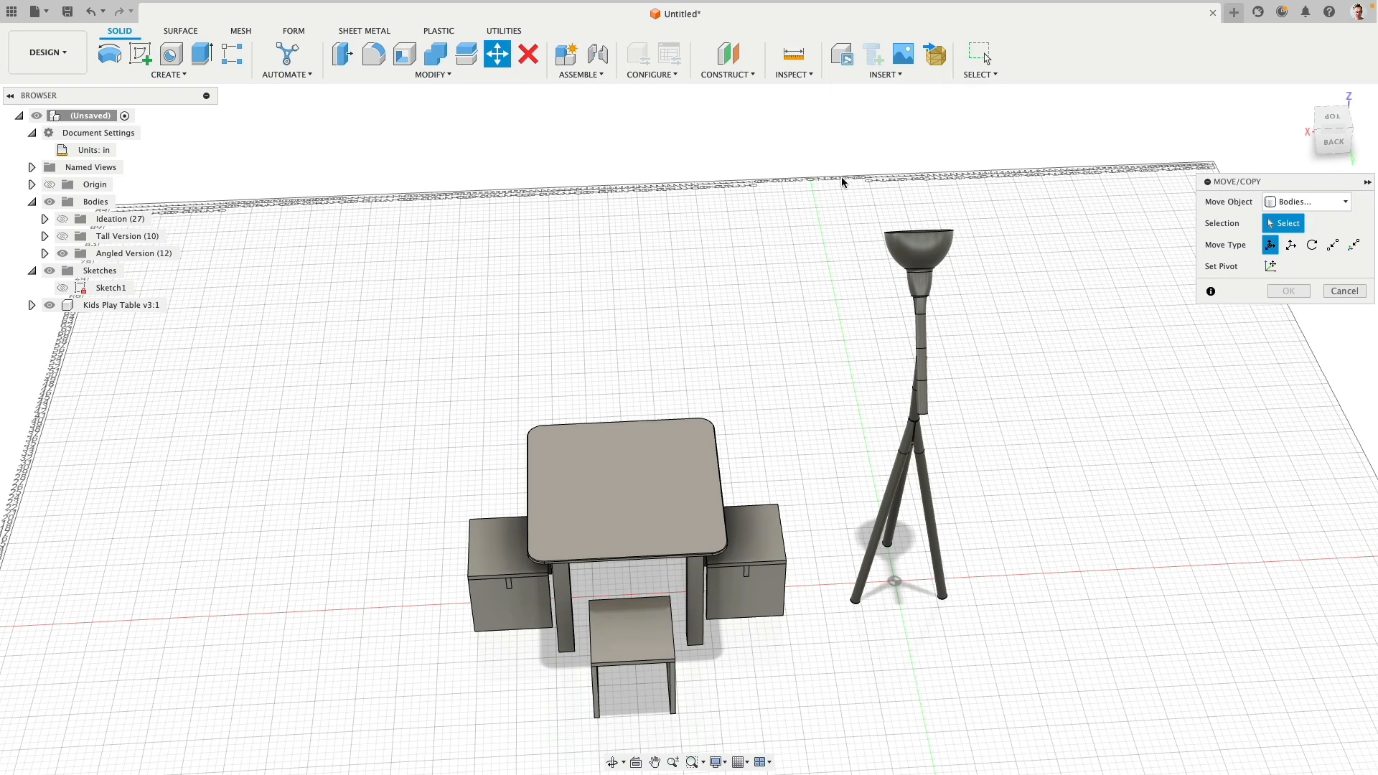
{"action": "left_click_drag", "start_coordinate": [859, 174], "coordinate": [1015, 694]}
{"action": "left_click_drag", "start_coordinate": [811, 159], "coordinate": [1016, 717]}
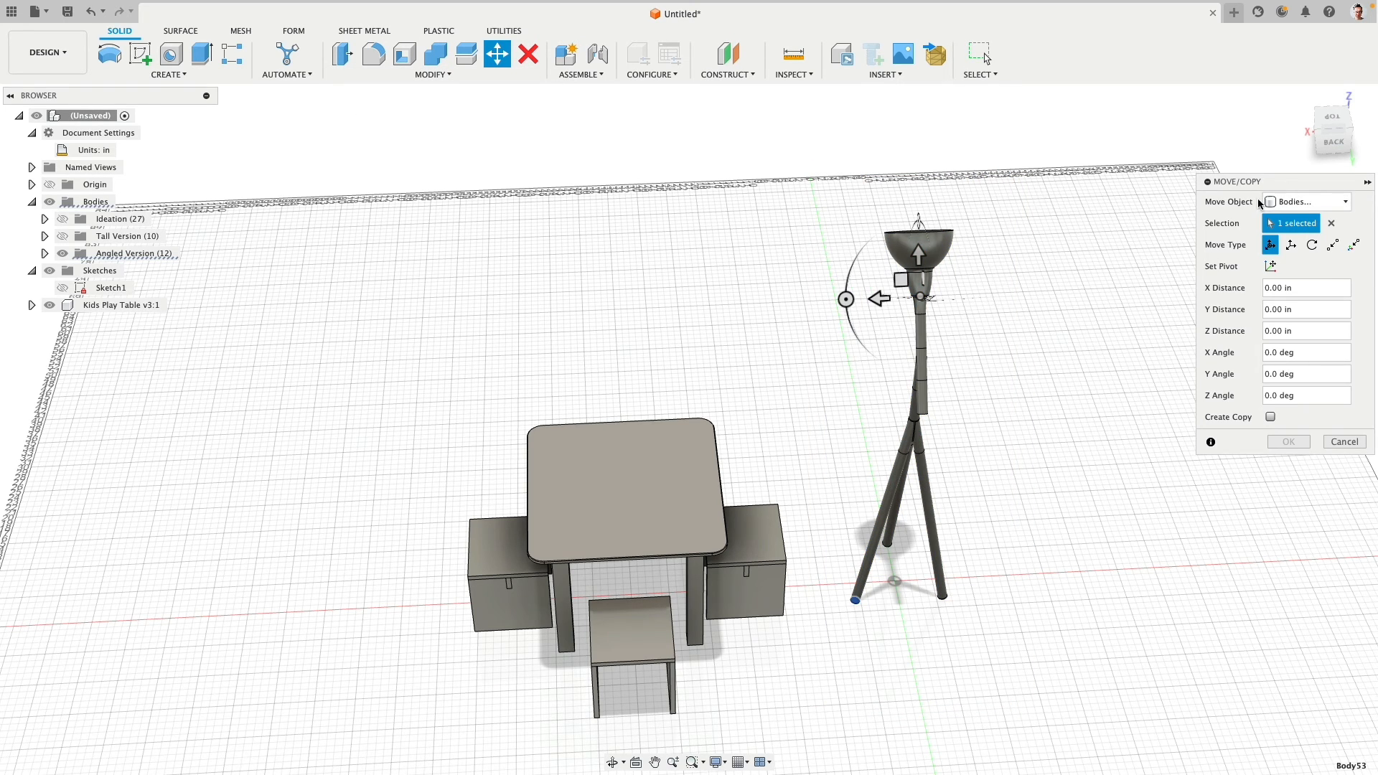
{"action": "left_click", "coordinate": [1332, 223]}
{"action": "left_click_drag", "start_coordinate": [817, 187], "coordinate": [1079, 723]}
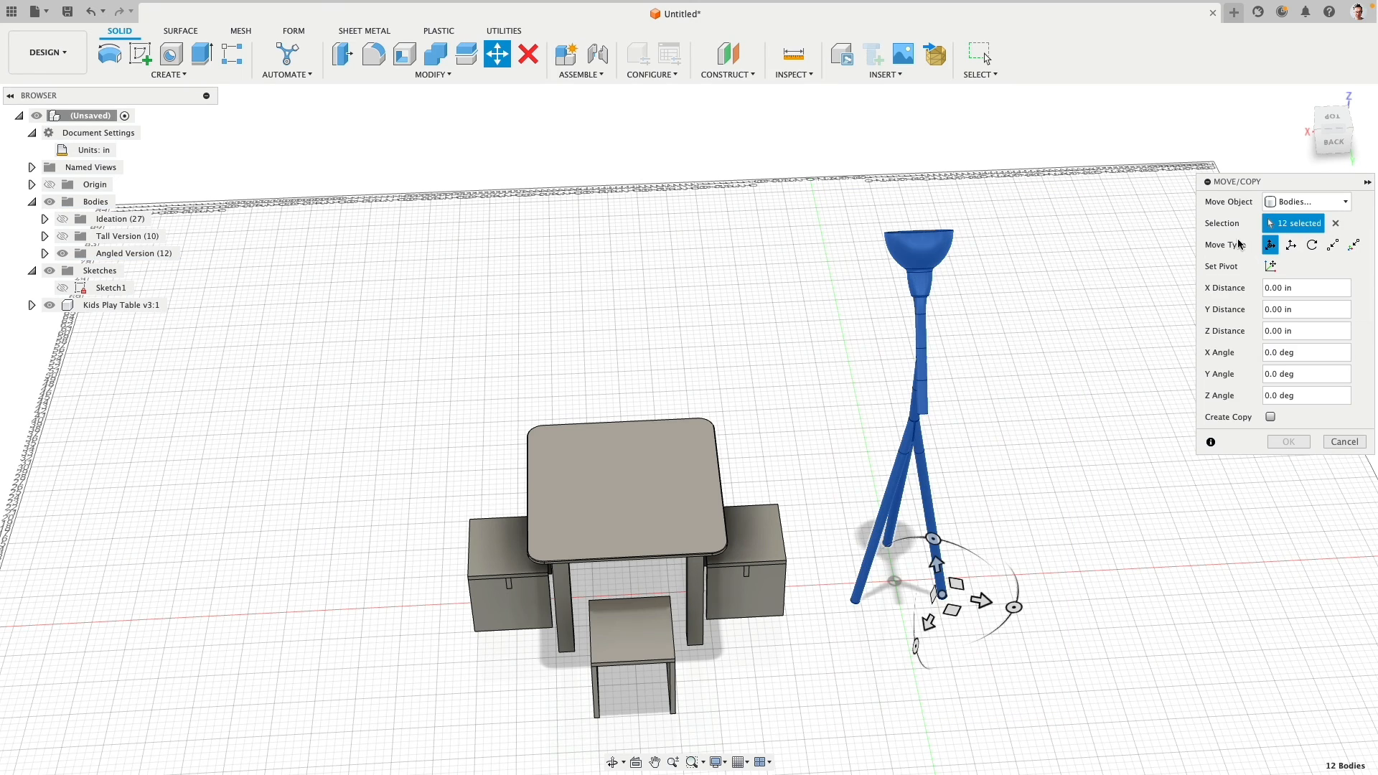
{"action": "left_click", "coordinate": [1333, 118]}
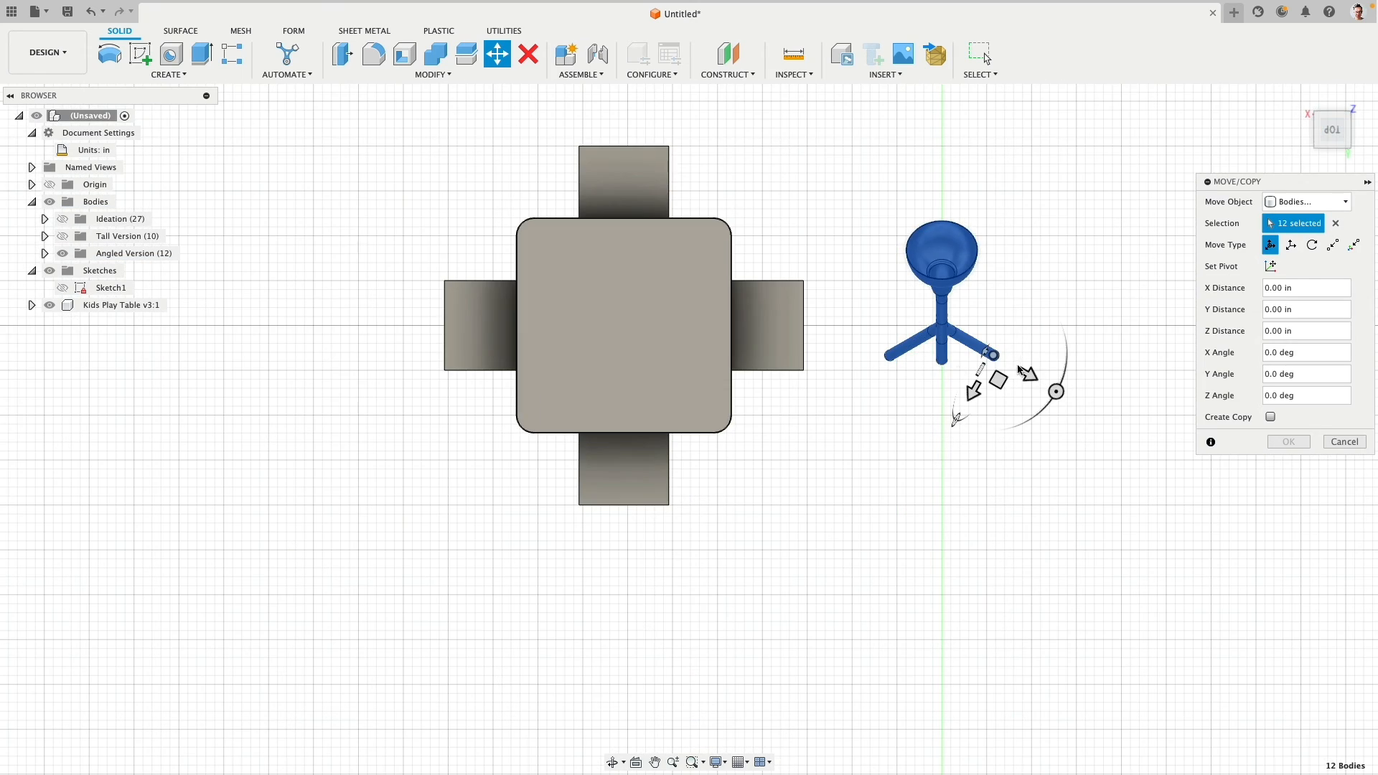
{"action": "left_click", "coordinate": [1270, 267]}
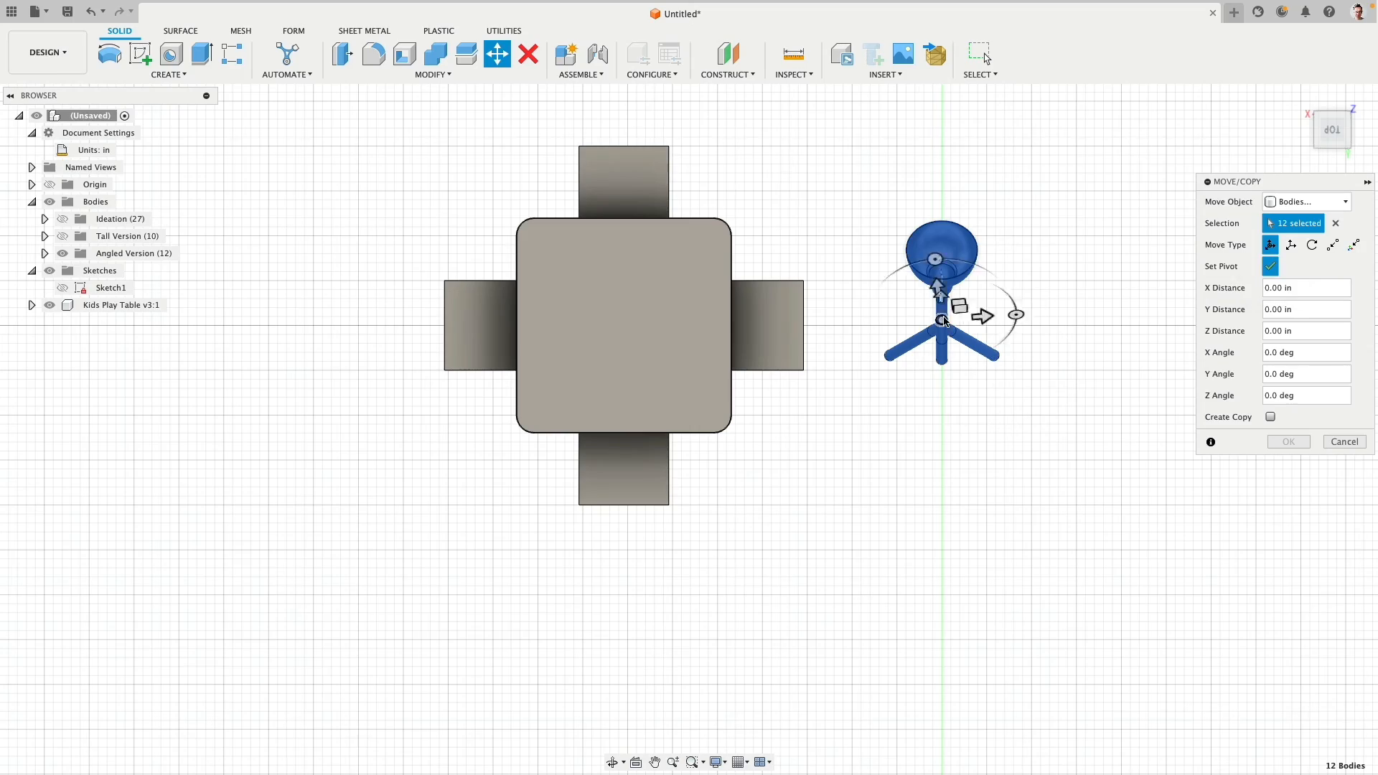
{"action": "middle_click_drag", "start_coordinate": [1038, 420], "coordinate": [955, 302], "text": "shift"}
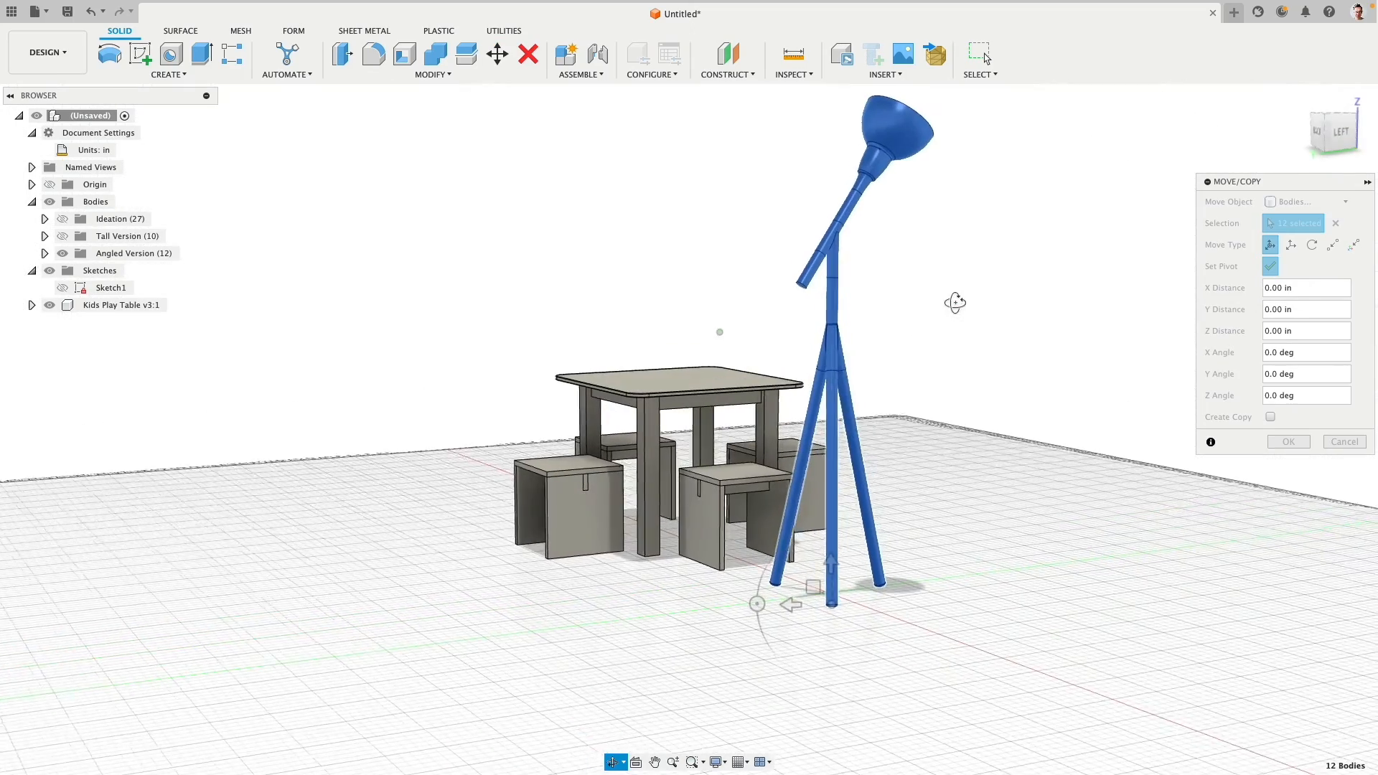
{"action": "left_click", "coordinate": [836, 304]}
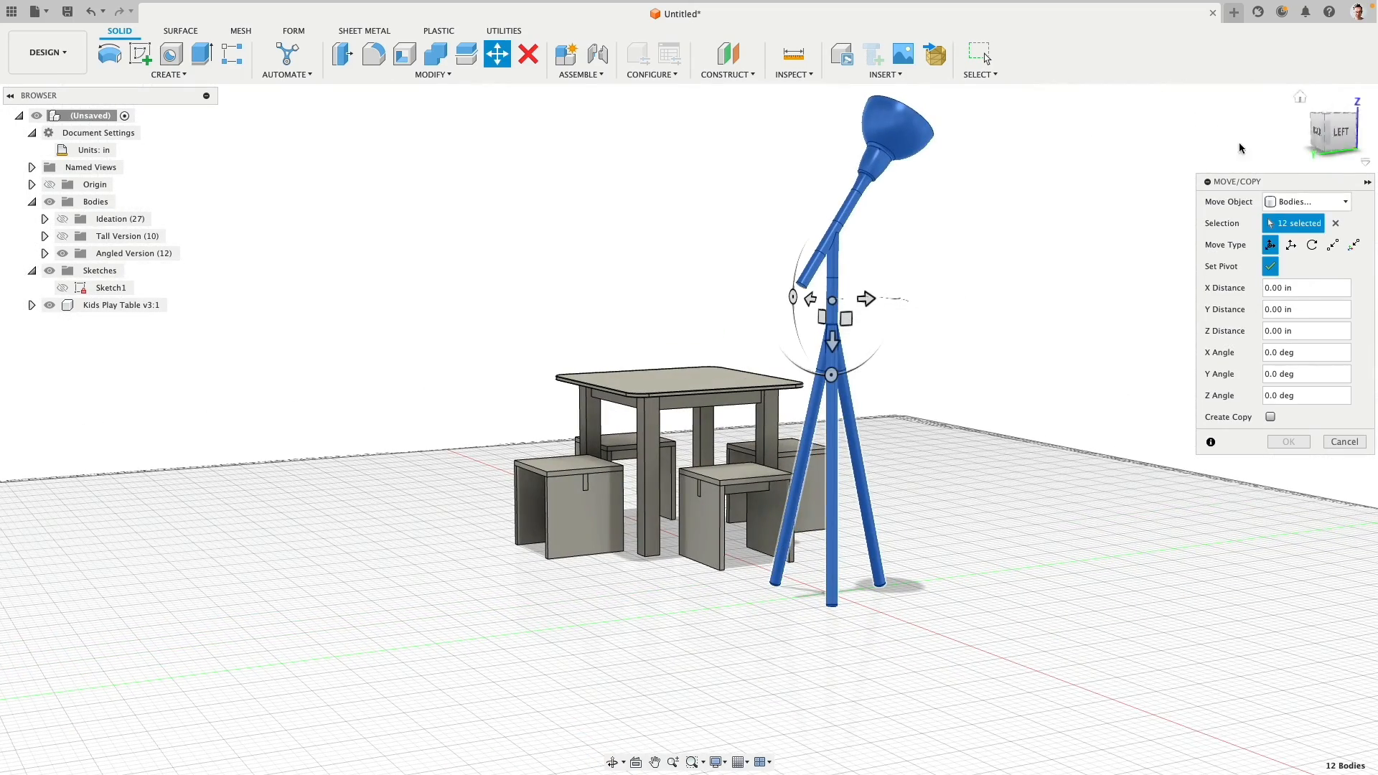
{"action": "left_click", "coordinate": [1269, 266]}
{"action": "middle_click_drag", "start_coordinate": [1125, 202], "coordinate": [1185, 292], "text": "shift"}
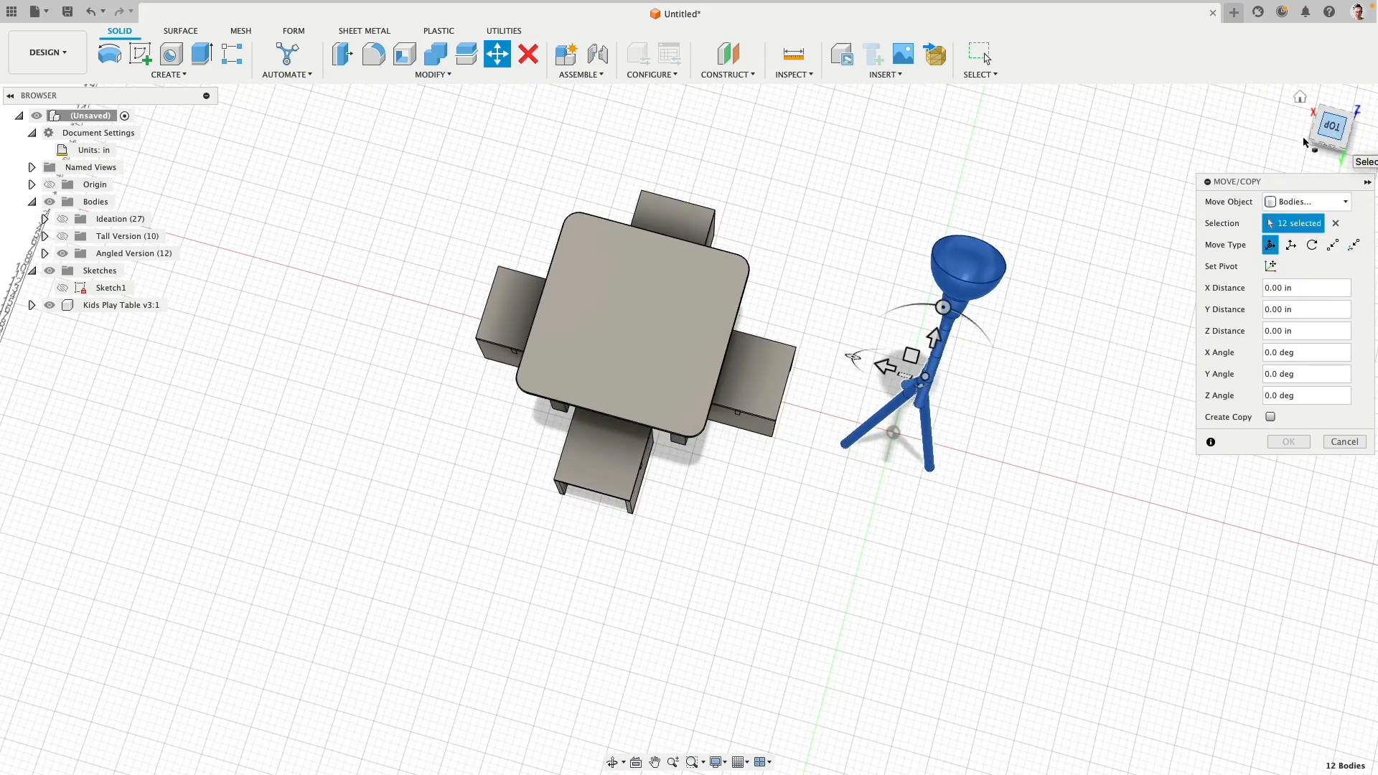
{"action": "left_click", "coordinate": [1334, 132]}
{"action": "left_click_drag", "start_coordinate": [958, 276], "coordinate": [1166, 307]}
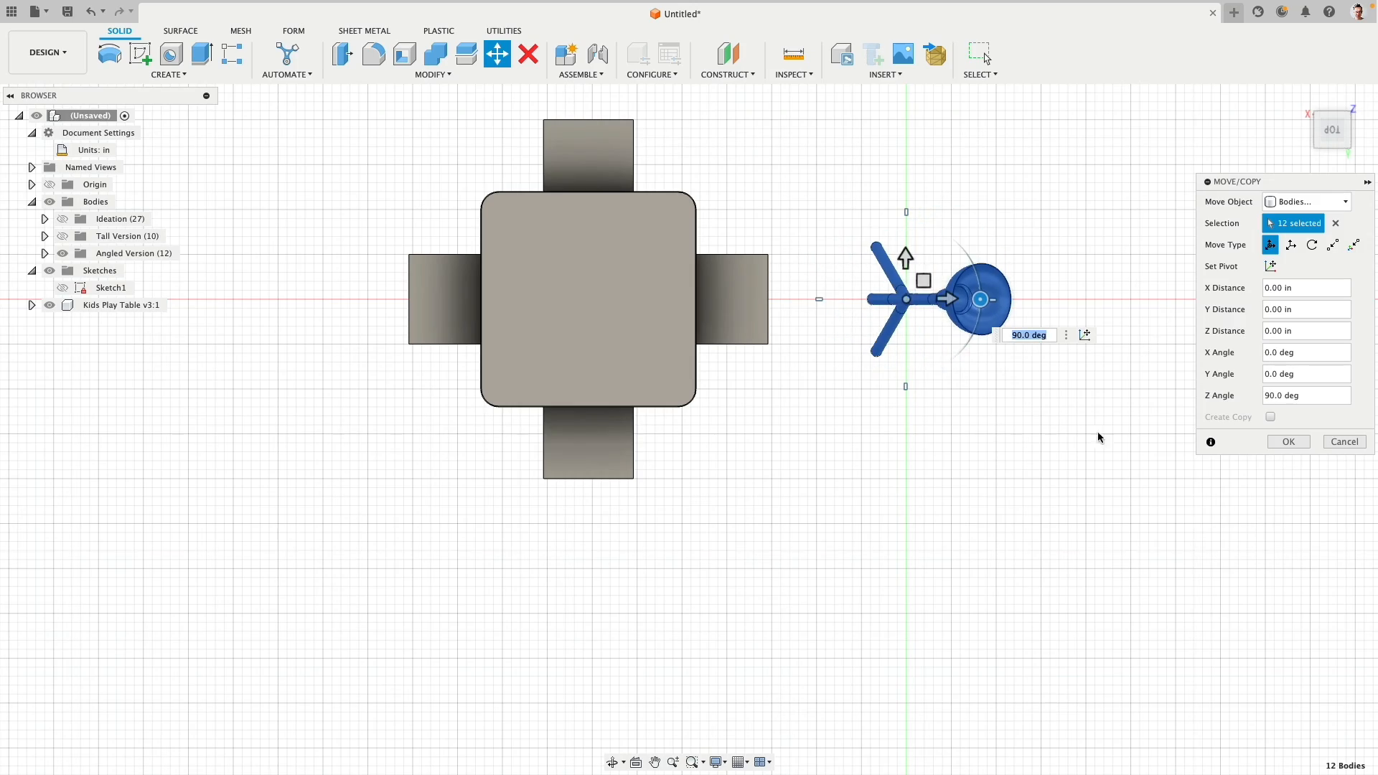
{"action": "middle_click_drag", "start_coordinate": [1059, 502], "coordinate": [984, 423], "text": "shift"}
{"action": "scroll", "coordinate": [926, 511], "scroll_direction": "down", "scroll_amount": 3}
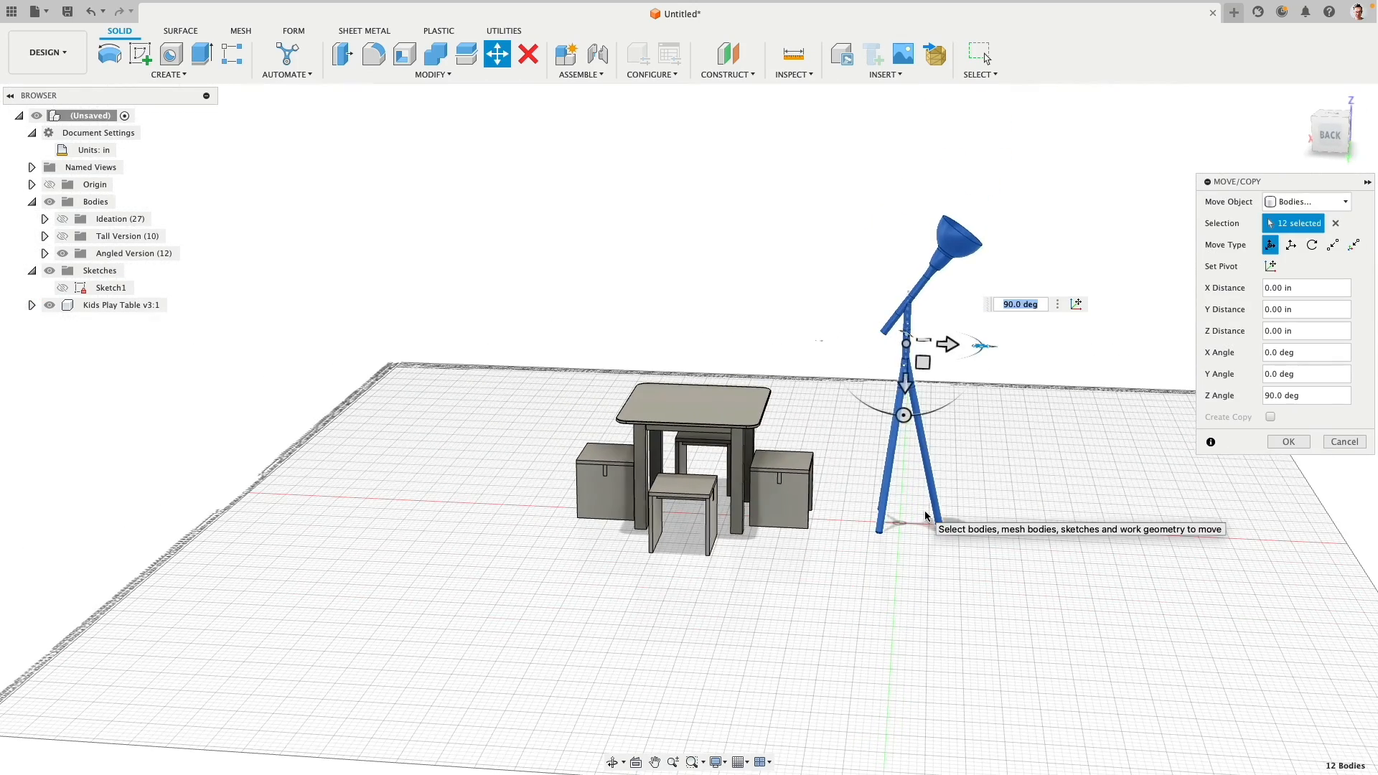
{"action": "middle_click_drag", "start_coordinate": [985, 424], "coordinate": [905, 453], "text": "shift"}
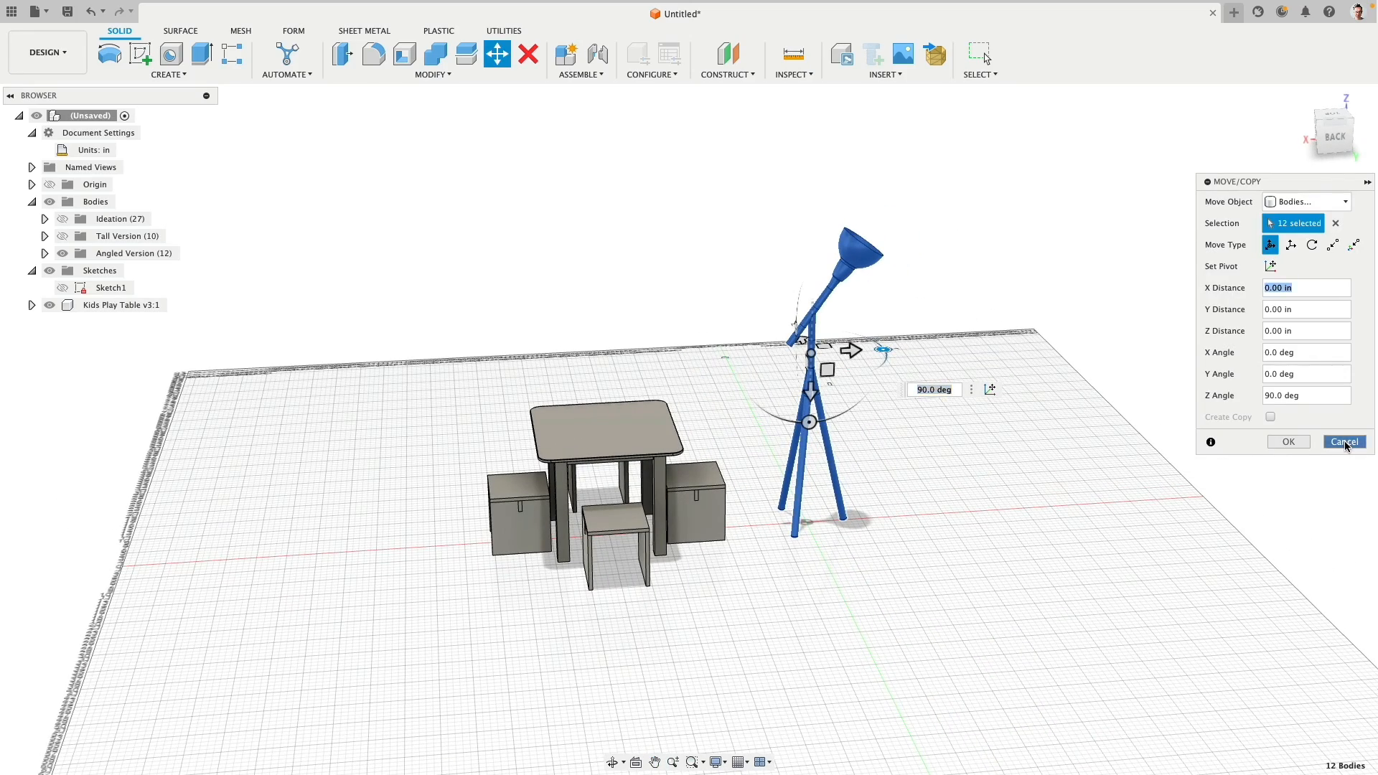
{"action": "left_click", "coordinate": [1345, 441]}
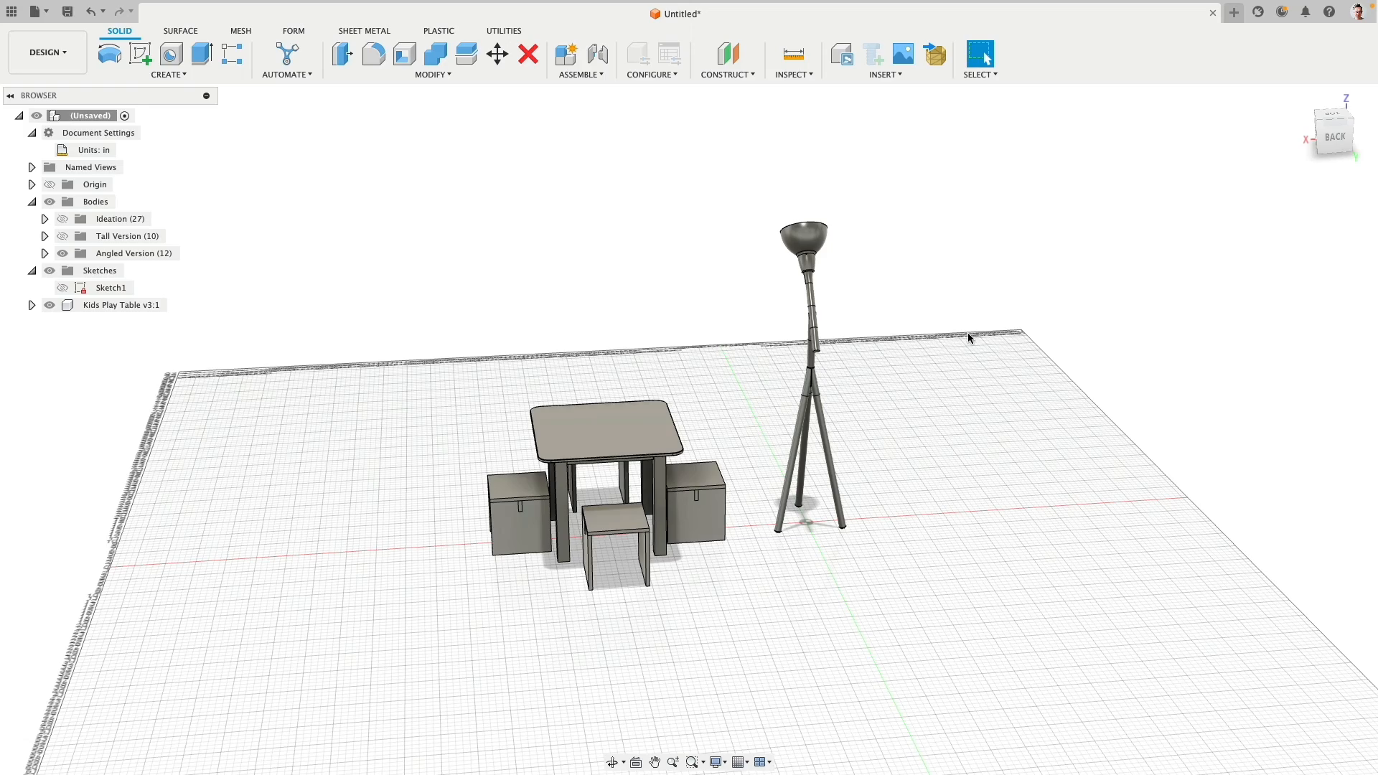
- Hide the Kids Play Table so only the angled lamp is displayed
{"action": "middle_click_drag", "start_coordinate": [968, 333], "coordinate": [834, 369], "text": "shift"}
{"action": "scroll", "coordinate": [840, 377], "scroll_direction": "up", "scroll_amount": 5}
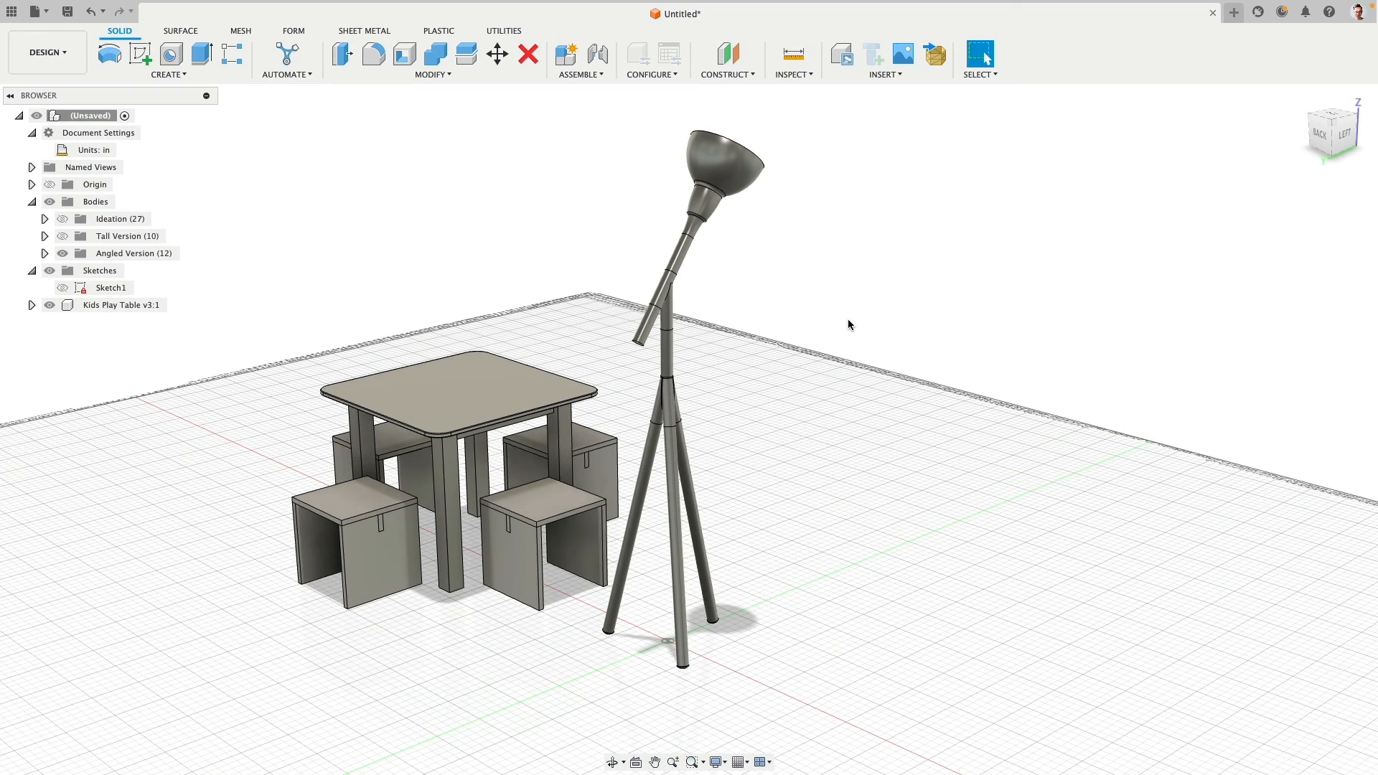
{"action": "left_click", "coordinate": [49, 305]}
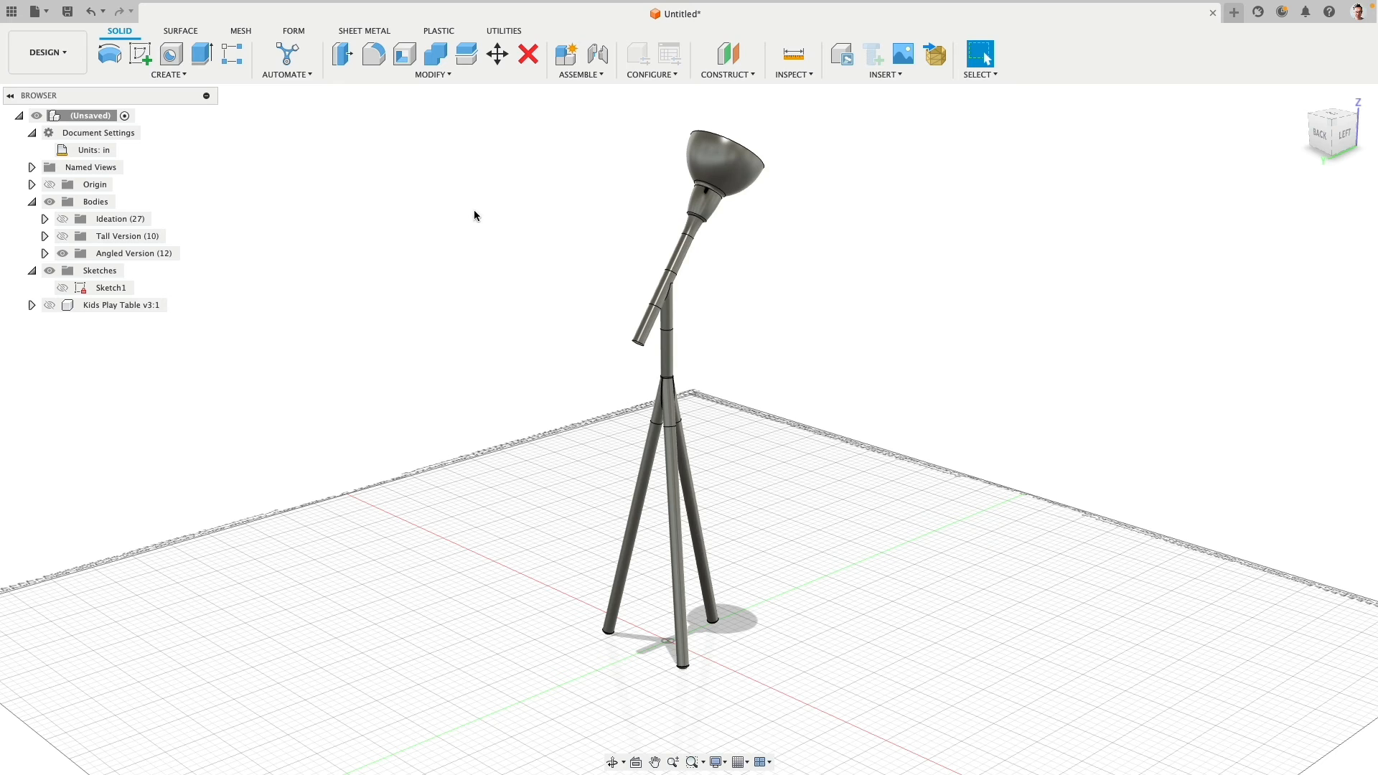
- Open the Appearance settings and download Aluminum - Satin from the aluminum metals of the Fusion appearance library
{"action": "left_click", "coordinate": [452, 75]}
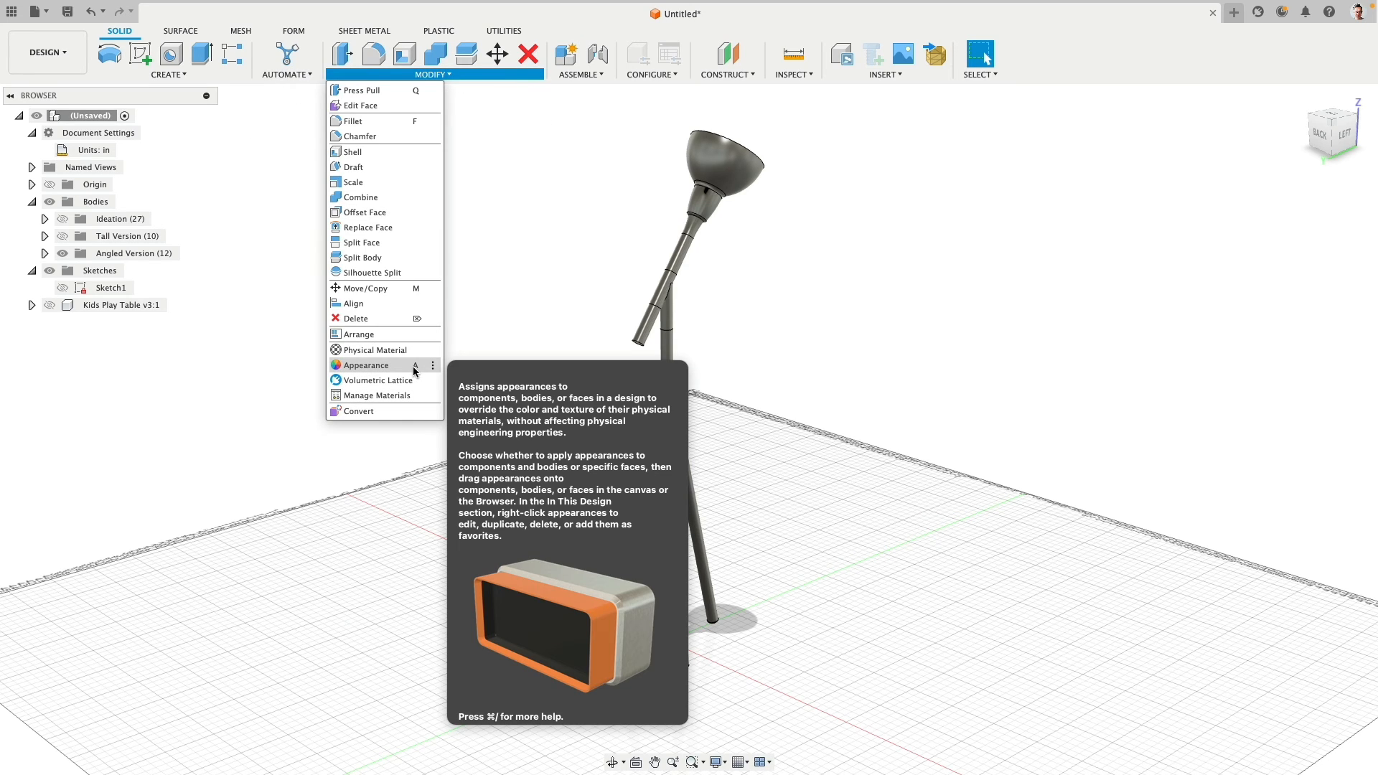
{"action": "left_click", "coordinate": [415, 368]}
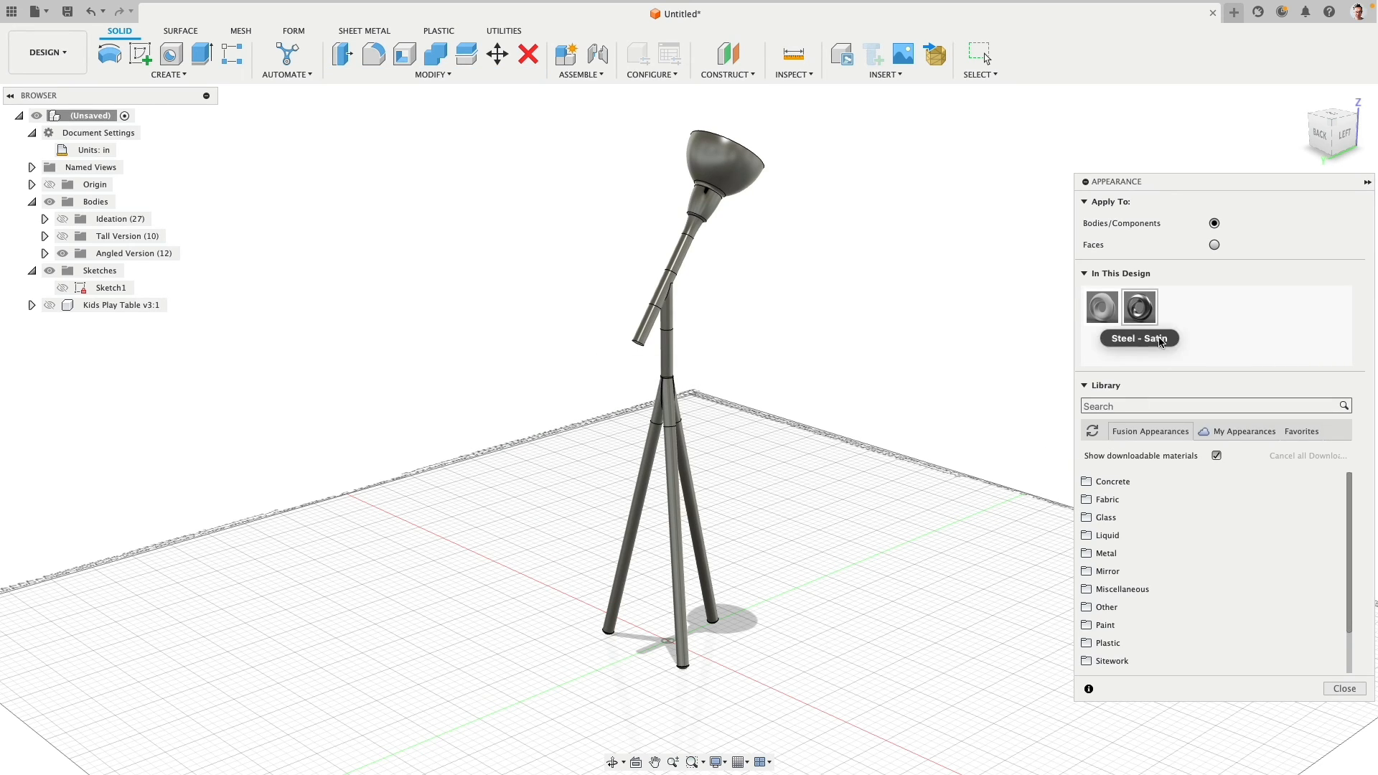
{"action": "left_click_drag", "start_coordinate": [1144, 316], "coordinate": [724, 163]}
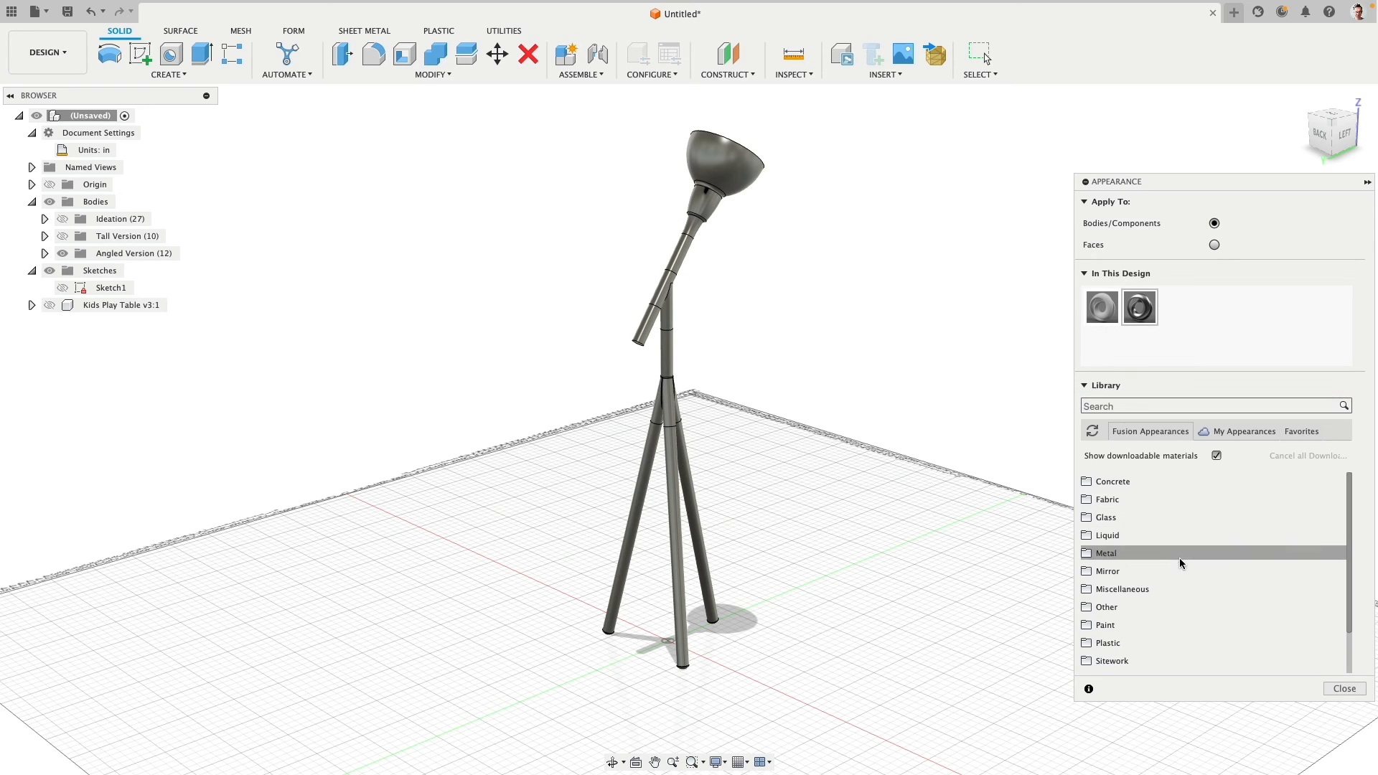
{"action": "left_click", "coordinate": [1088, 556]}
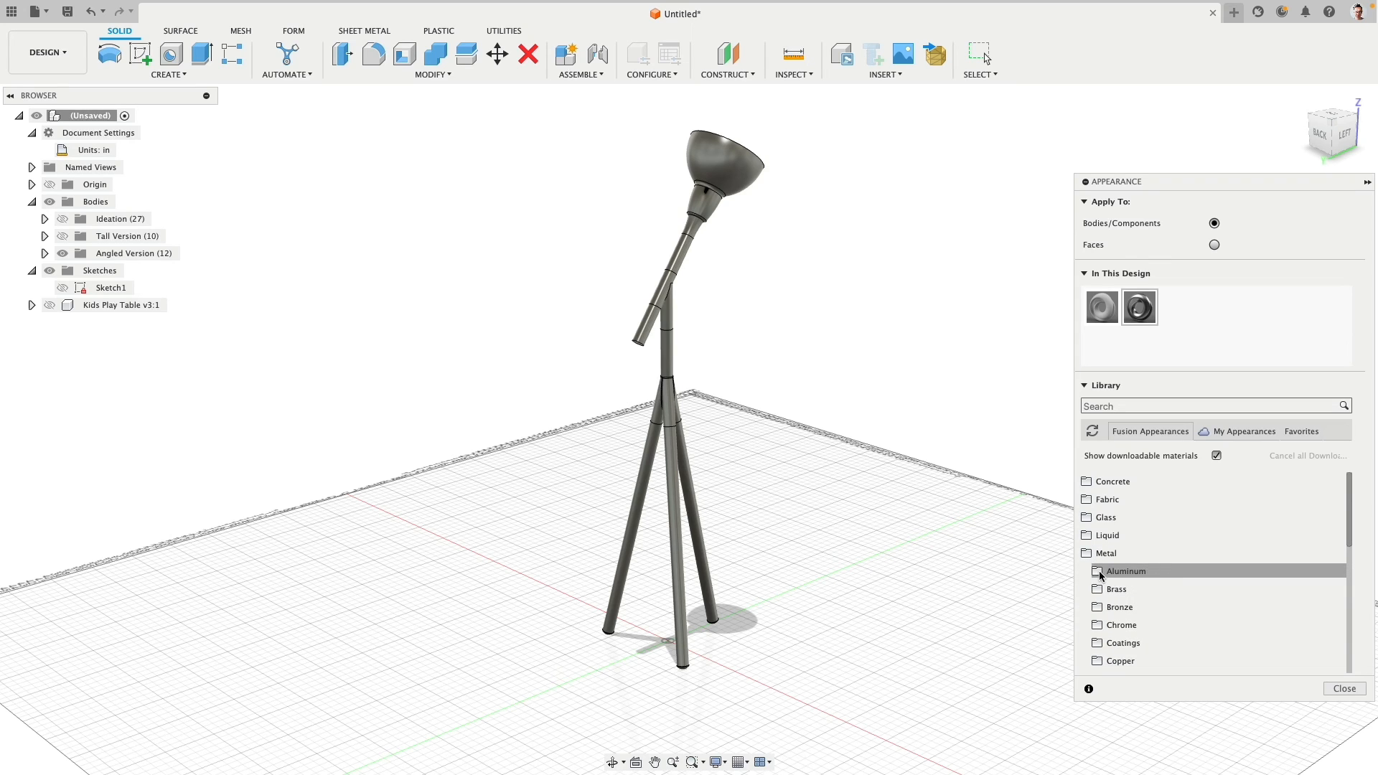
{"action": "left_click", "coordinate": [1102, 572]}
{"action": "scroll", "coordinate": [1101, 572], "scroll_direction": "down", "scroll_amount": 5}
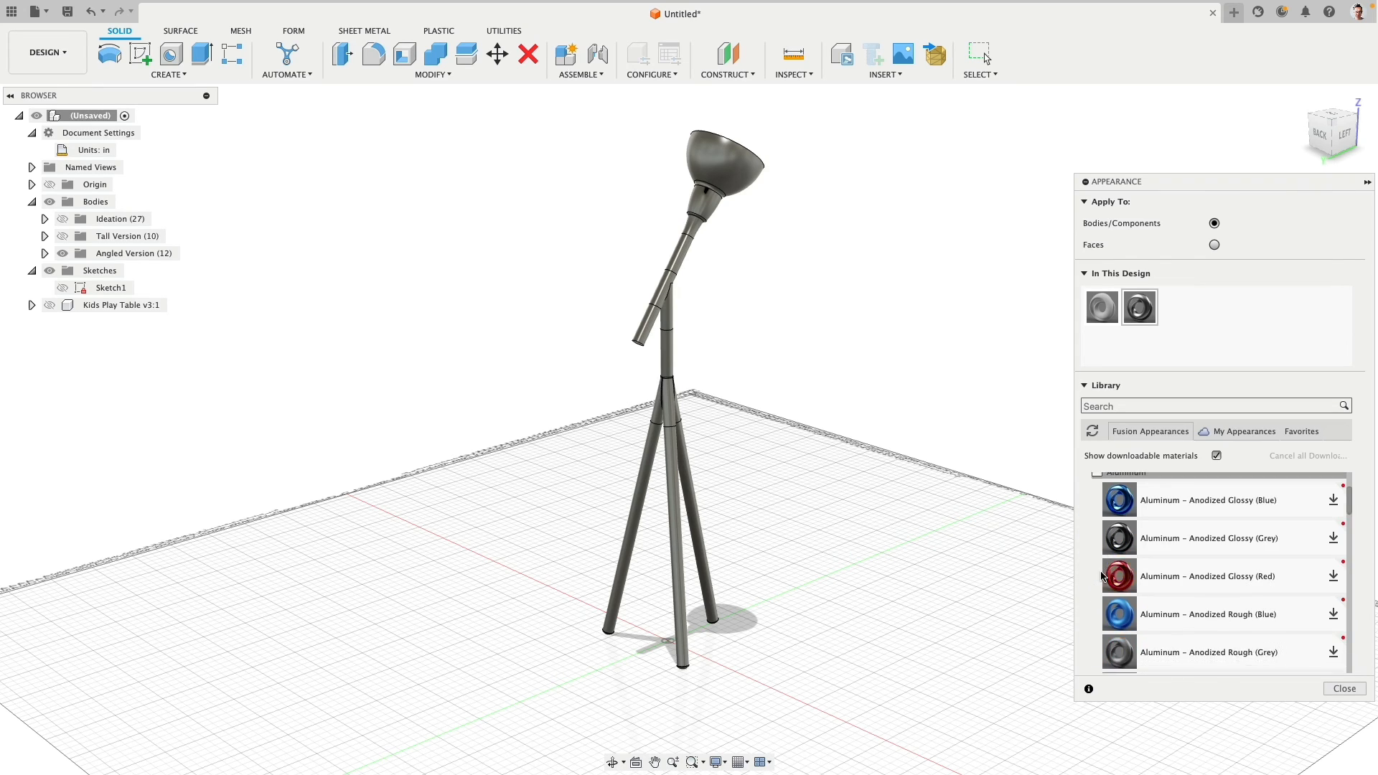
{"action": "scroll", "coordinate": [1099, 572], "scroll_direction": "down", "scroll_amount": 5}
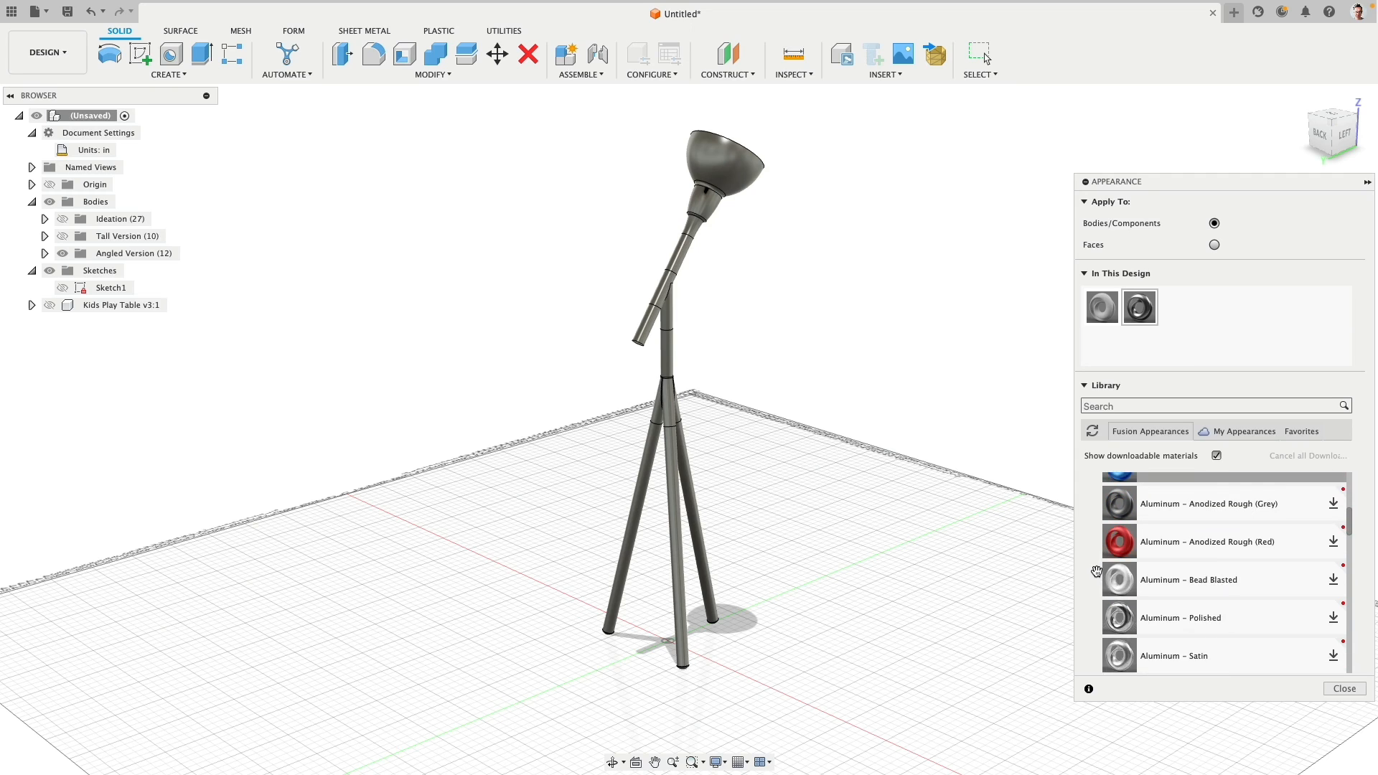
{"action": "scroll", "coordinate": [1098, 572], "scroll_direction": "down", "scroll_amount": 10}
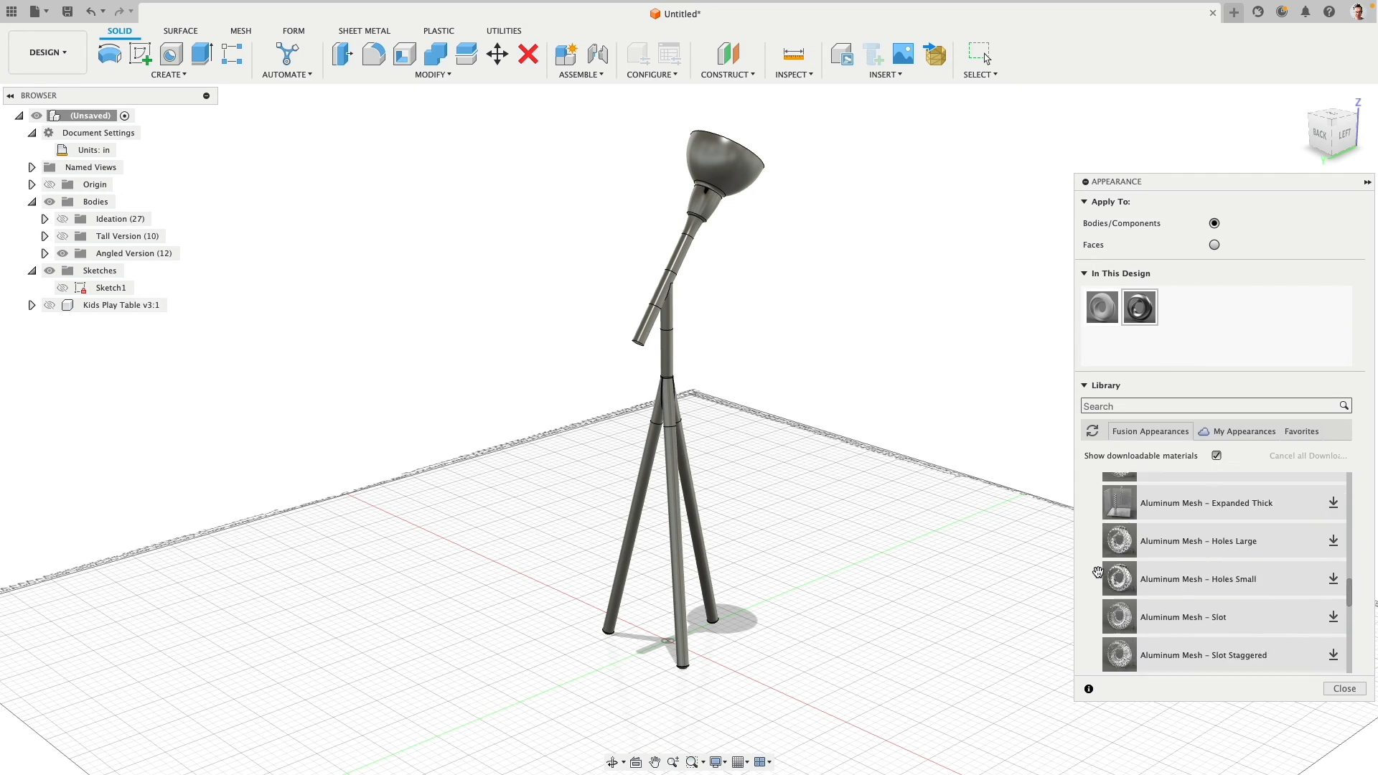
{"action": "scroll", "coordinate": [1099, 576], "scroll_direction": "up", "scroll_amount": 8}
{"action": "scroll", "coordinate": [1100, 574], "scroll_direction": "up", "scroll_amount": 7}
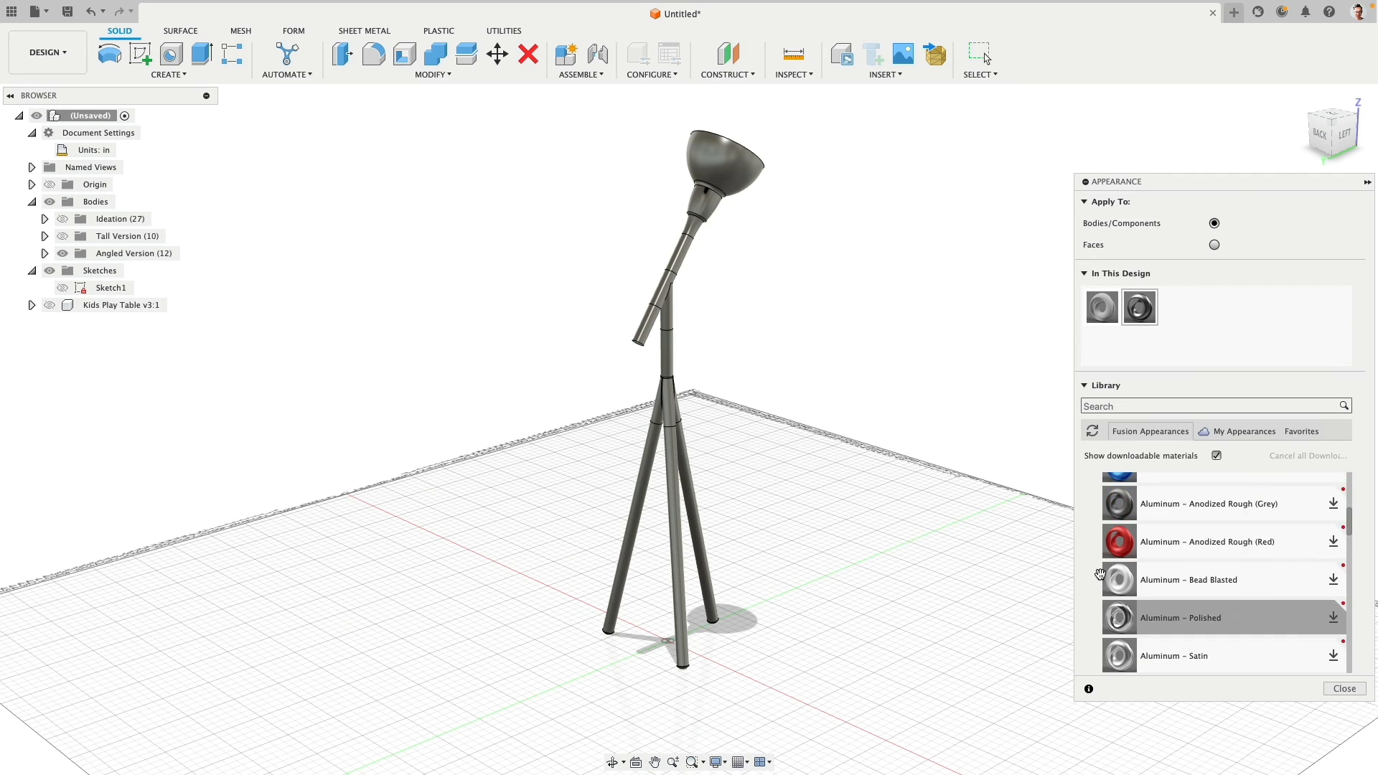
{"action": "scroll", "coordinate": [1221, 559], "scroll_direction": "up", "scroll_amount": 5}
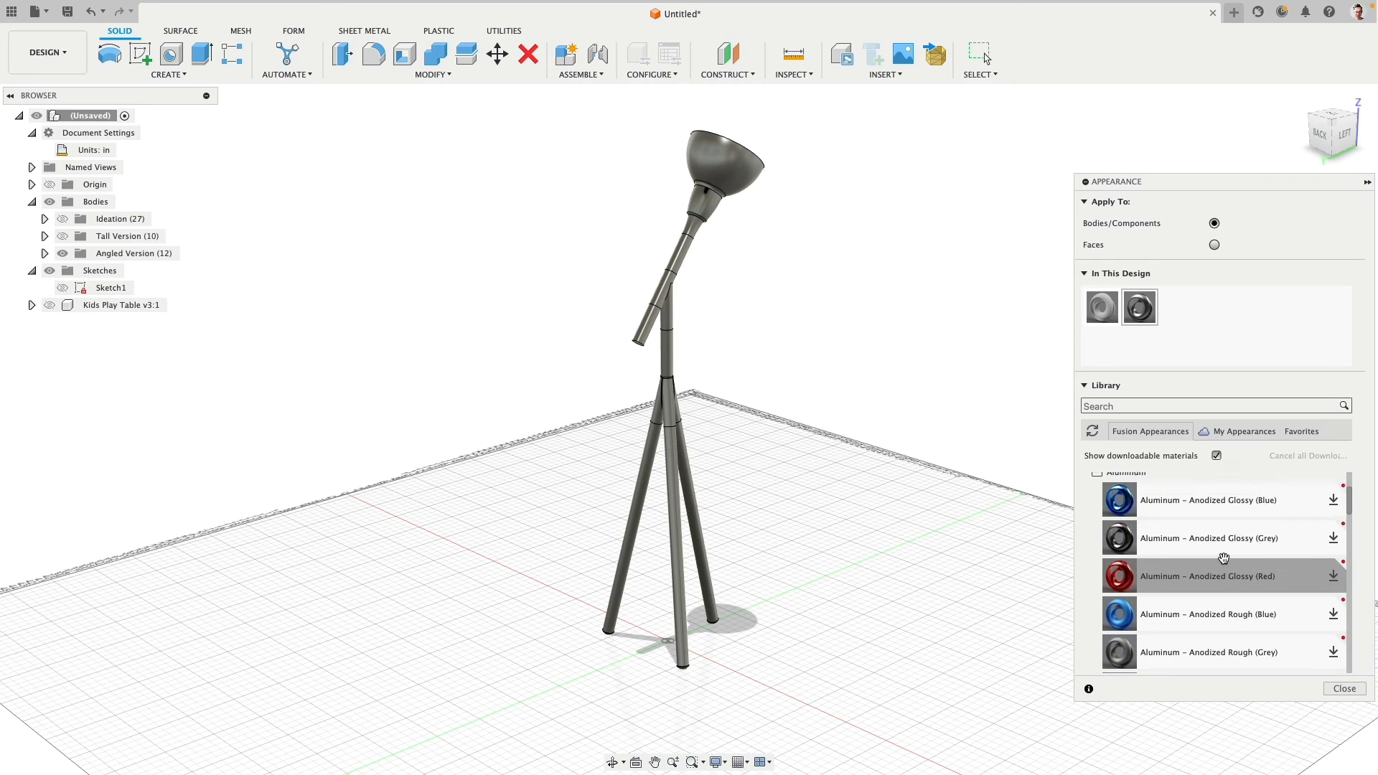
{"action": "scroll", "coordinate": [1222, 559], "scroll_direction": "down", "scroll_amount": 4}
{"action": "scroll", "coordinate": [1223, 559], "scroll_direction": "down", "scroll_amount": 3}
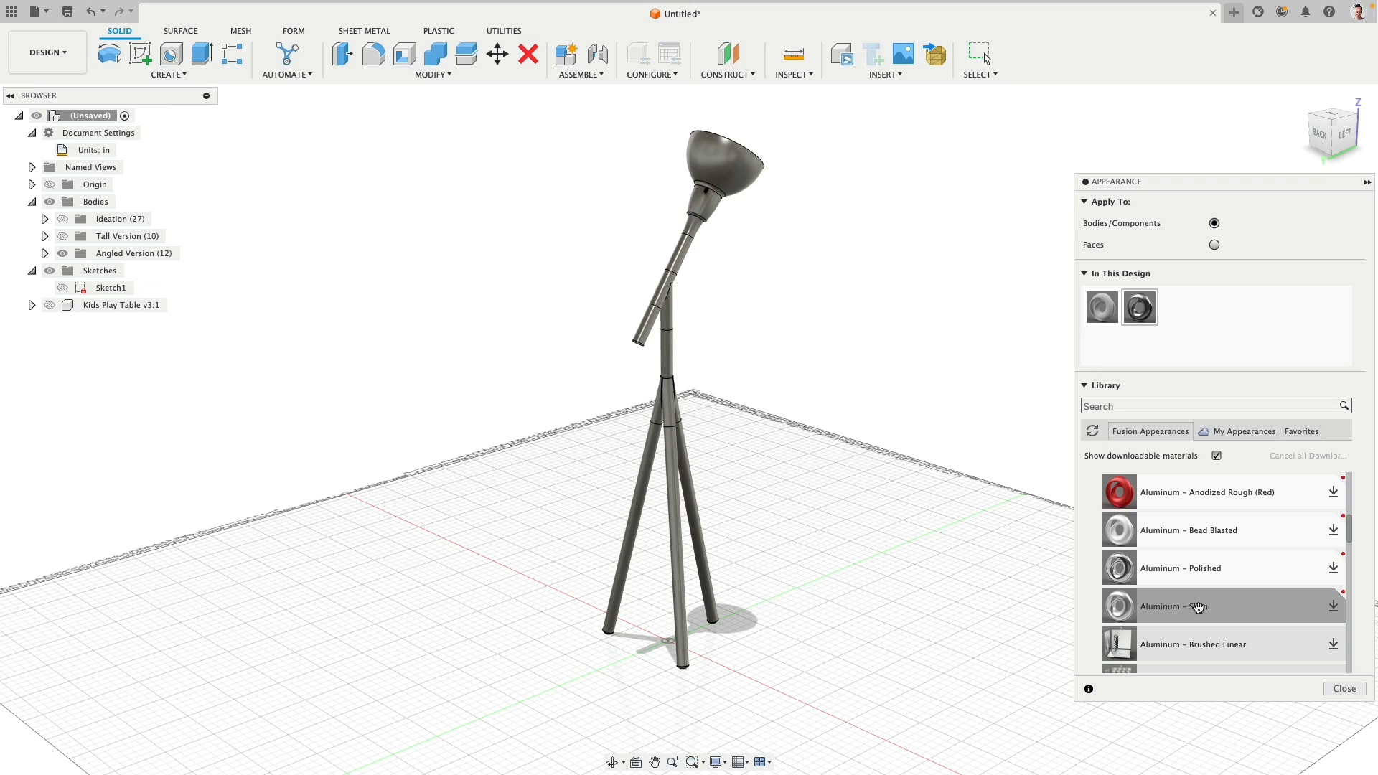
{"action": "left_click", "coordinate": [1332, 605]}
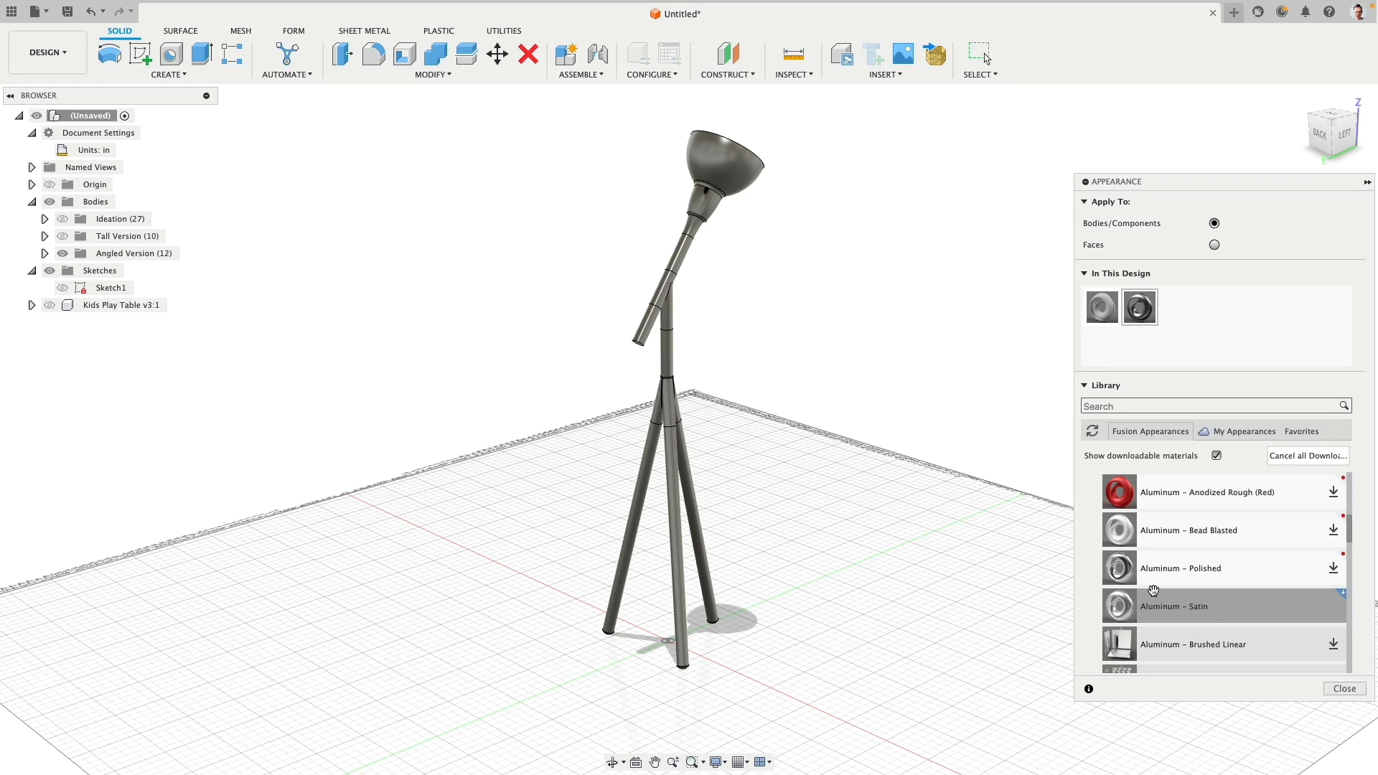
- Apply the Aluminum - Satin appearance to the angled lamp's shade and socket
{"action": "left_click_drag", "start_coordinate": [1153, 590], "coordinate": [732, 172]}
{"action": "scroll", "coordinate": [762, 278], "scroll_direction": "up", "scroll_amount": 3}
{"action": "scroll", "coordinate": [781, 333], "scroll_direction": "down", "scroll_amount": 1}
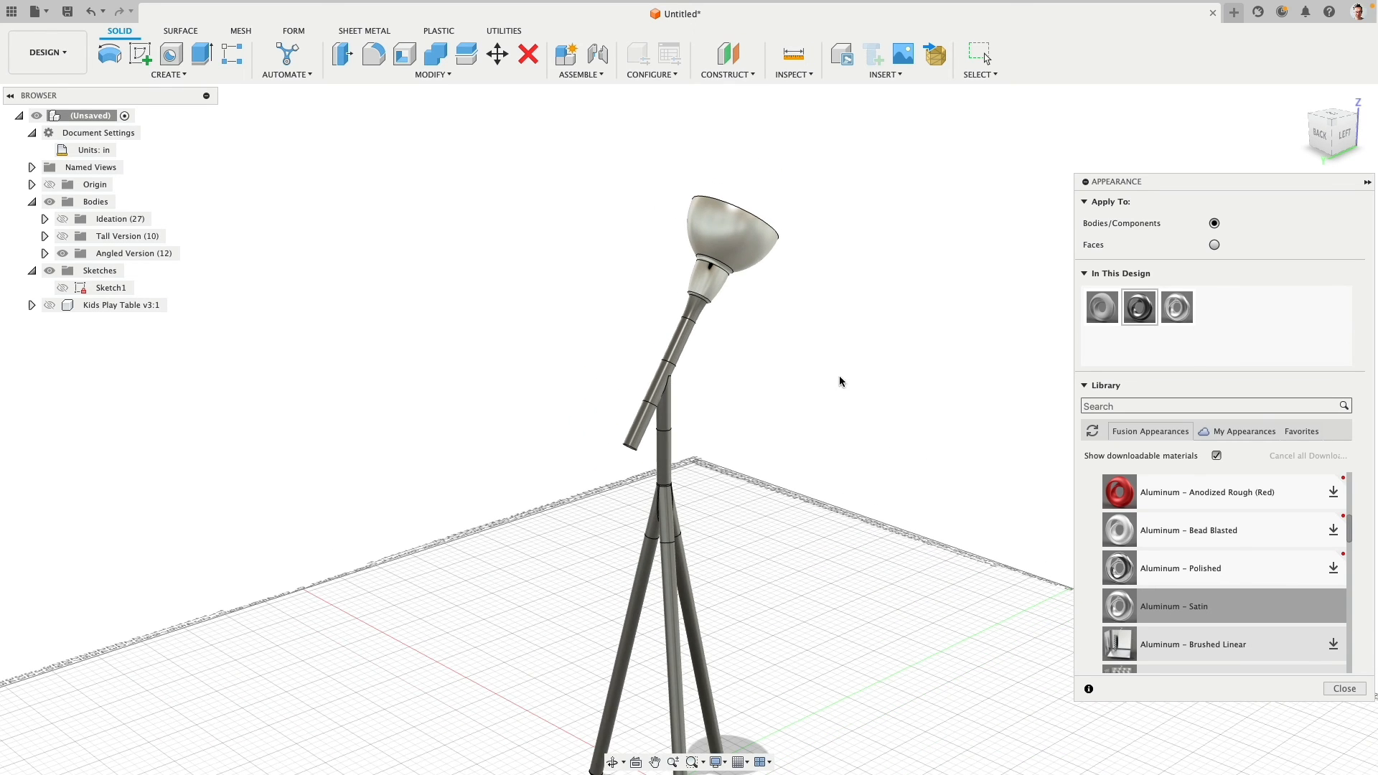
- Apply the ABS (White) plastic appearance to the neck below the shade, the arm connector and the tripod hub
{"action": "scroll", "coordinate": [1177, 556], "scroll_direction": "up", "scroll_amount": 5}
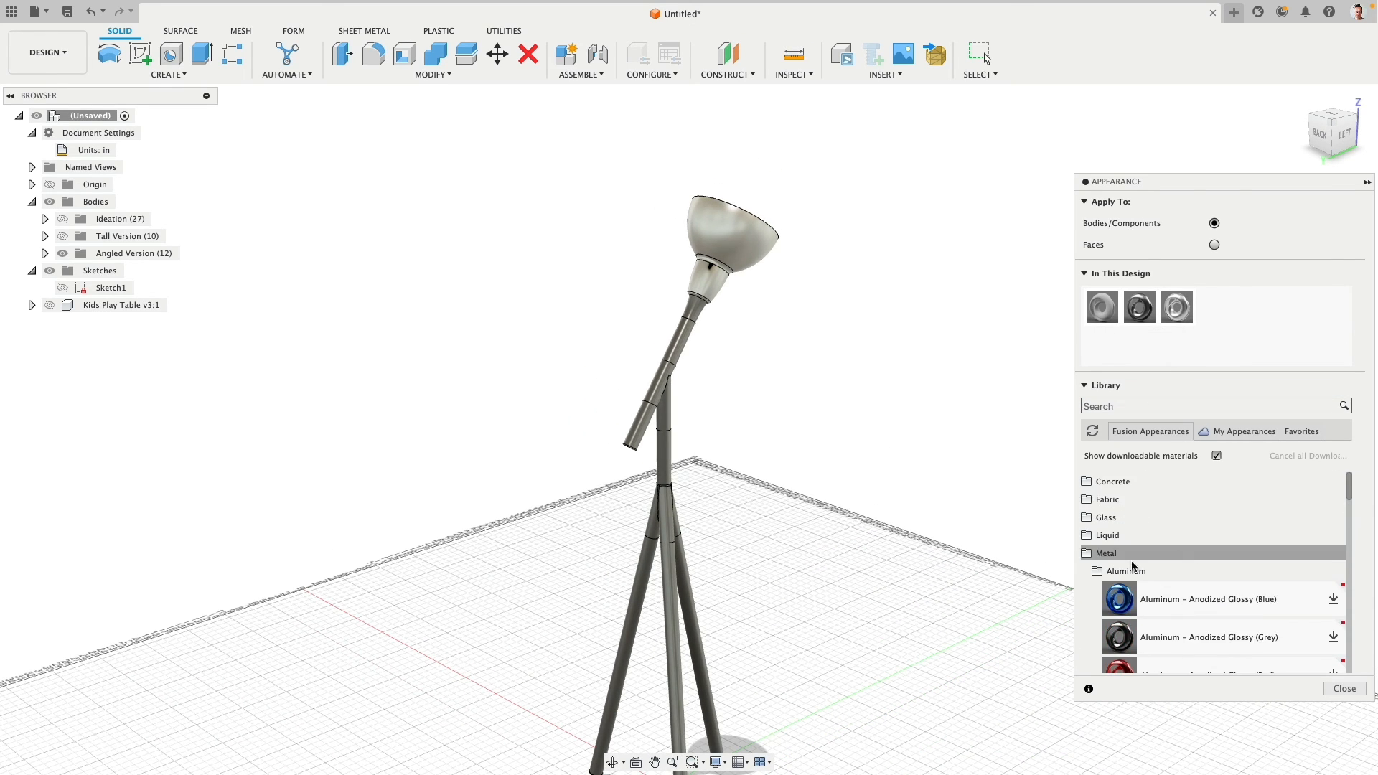
{"action": "left_click", "coordinate": [1085, 553]}
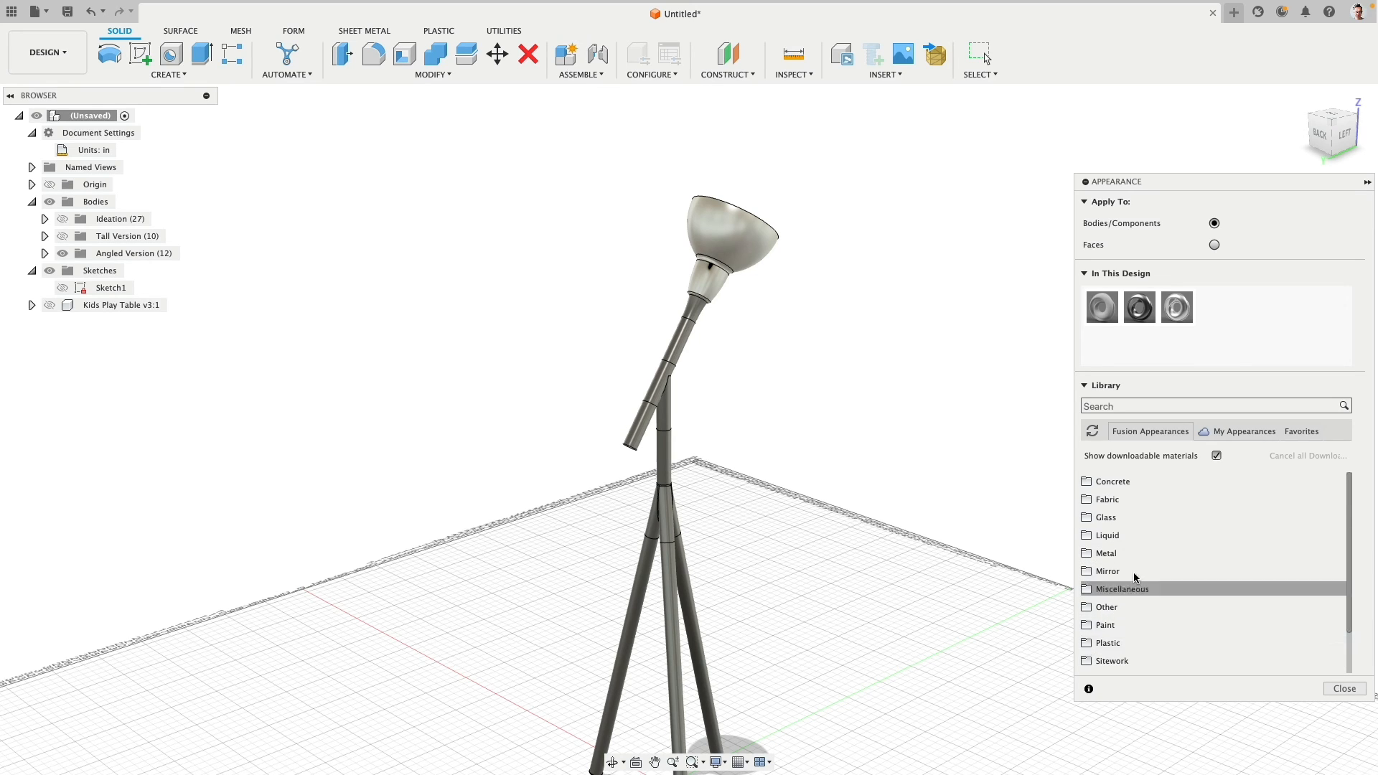
{"action": "left_click", "coordinate": [1106, 643]}
{"action": "scroll", "coordinate": [1156, 578], "scroll_direction": "down", "scroll_amount": 3}
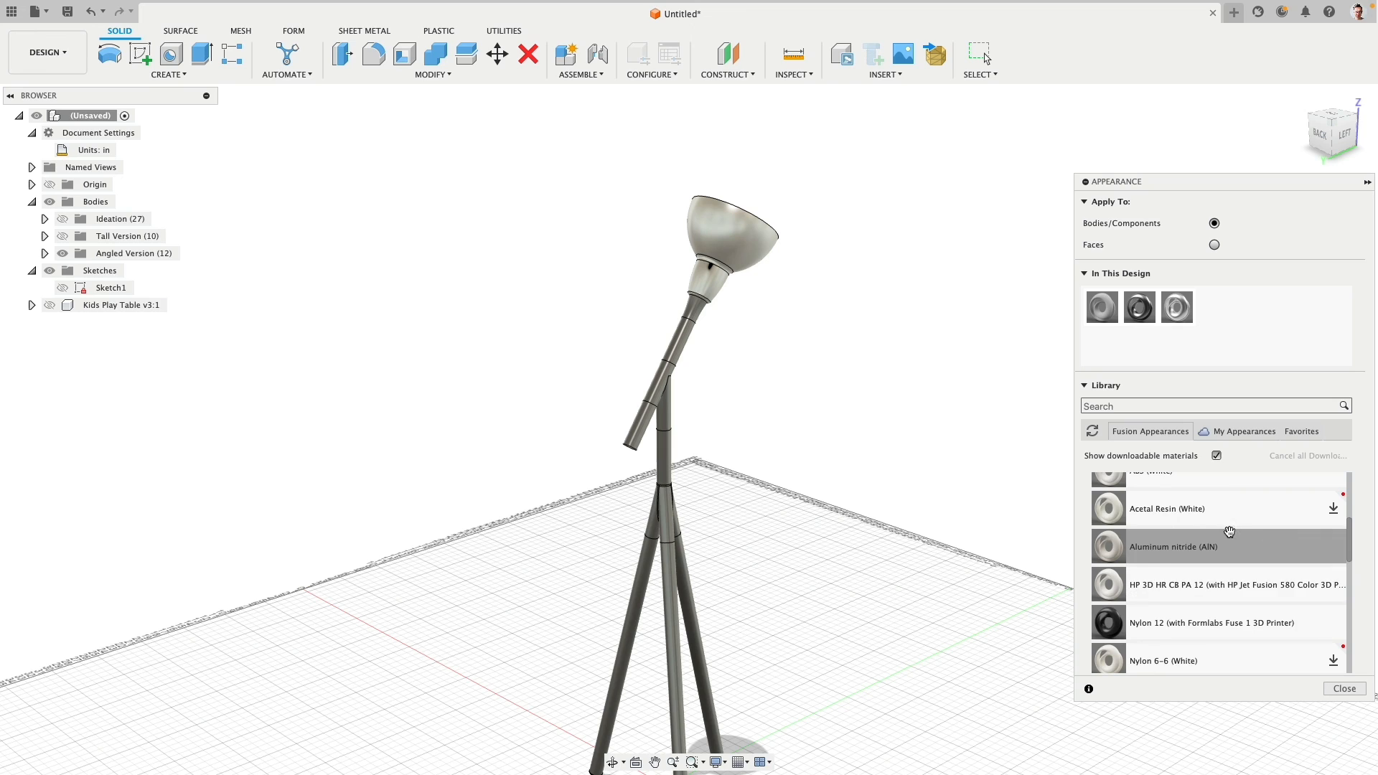
{"action": "scroll", "coordinate": [1268, 539], "scroll_direction": "up", "scroll_amount": 2}
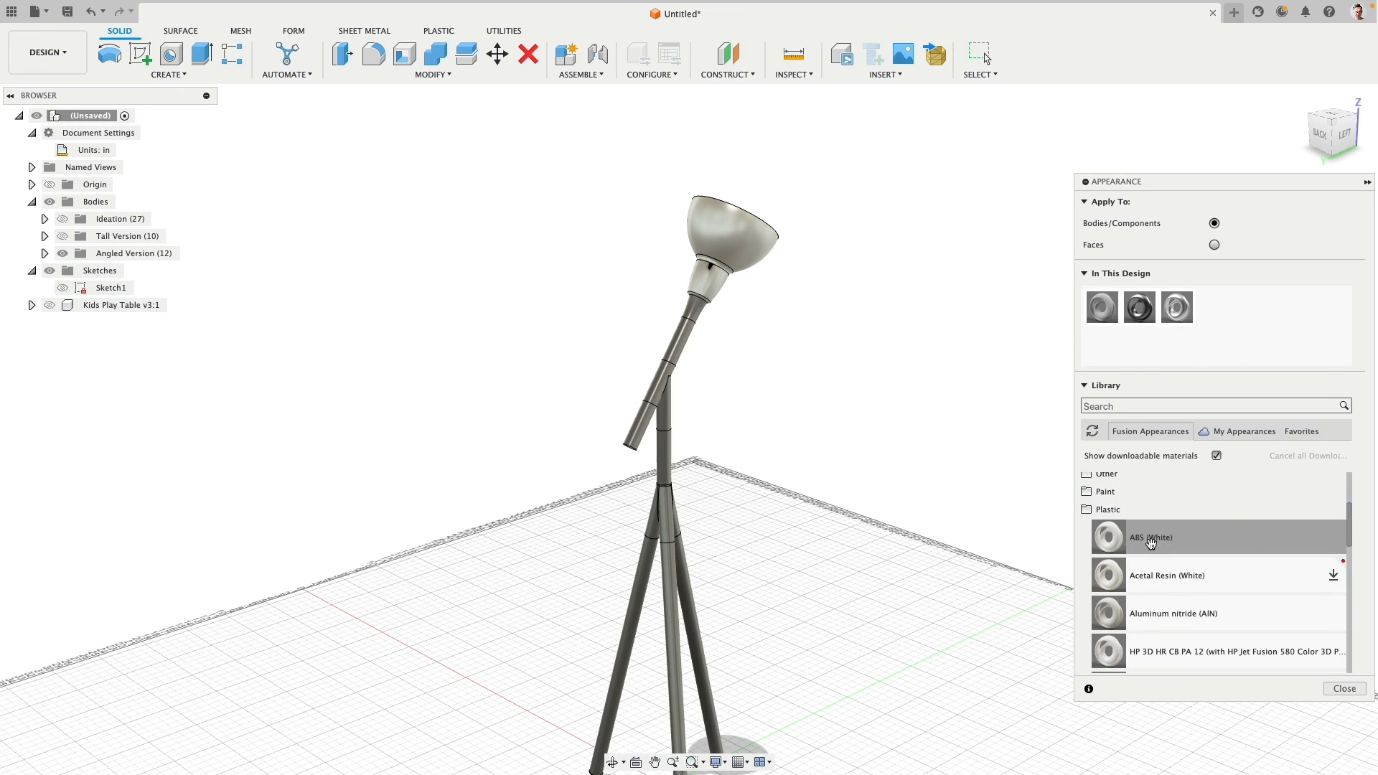
{"action": "left_click_drag", "start_coordinate": [1104, 540], "coordinate": [700, 316]}
{"action": "left_click_drag", "start_coordinate": [1100, 540], "coordinate": [659, 394]}
{"action": "left_click_drag", "start_coordinate": [1111, 539], "coordinate": [678, 535]}
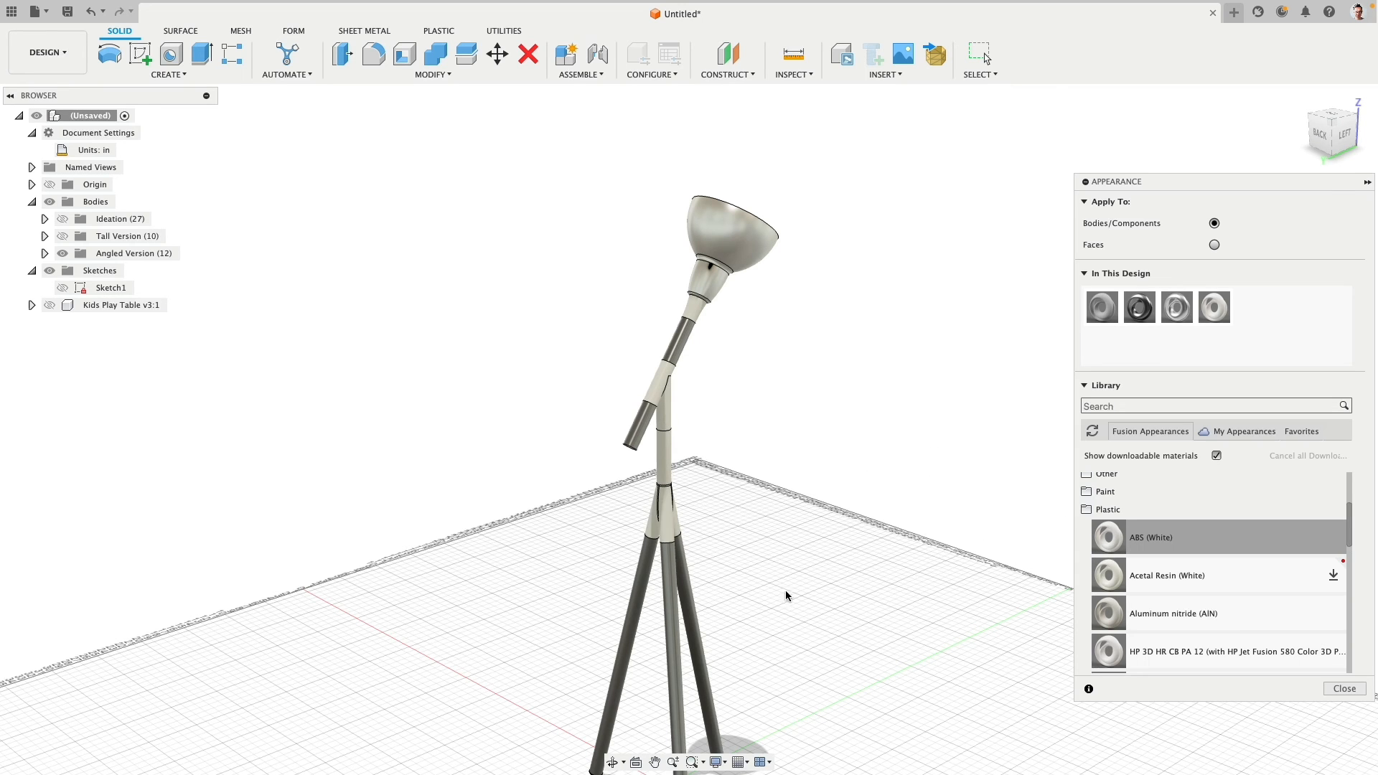
- Apply the ABS (White) appearance to the end caps at the feet of the tripod legs
{"action": "middle_click_drag", "start_coordinate": [801, 603], "coordinate": [794, 360]}
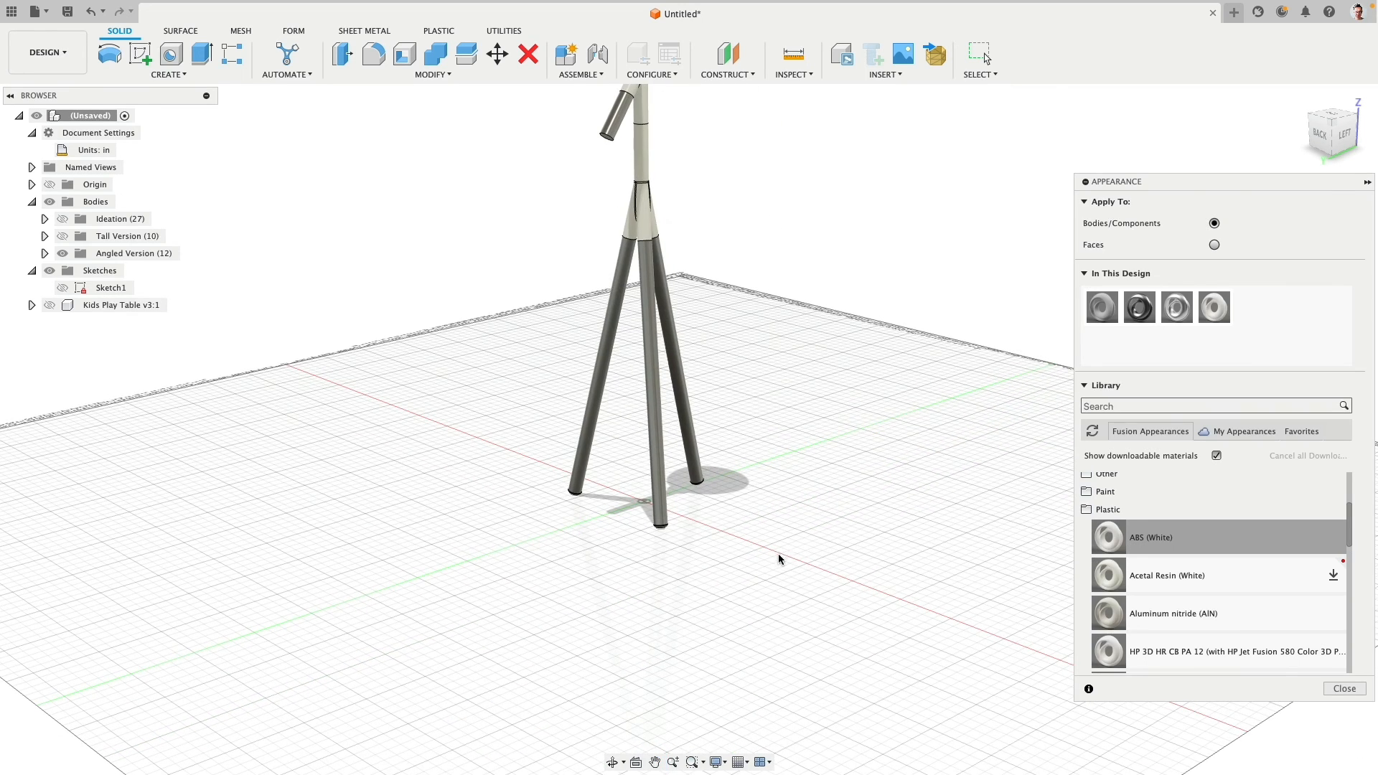
{"action": "middle_click_drag", "start_coordinate": [763, 548], "coordinate": [714, 496], "text": "shift"}
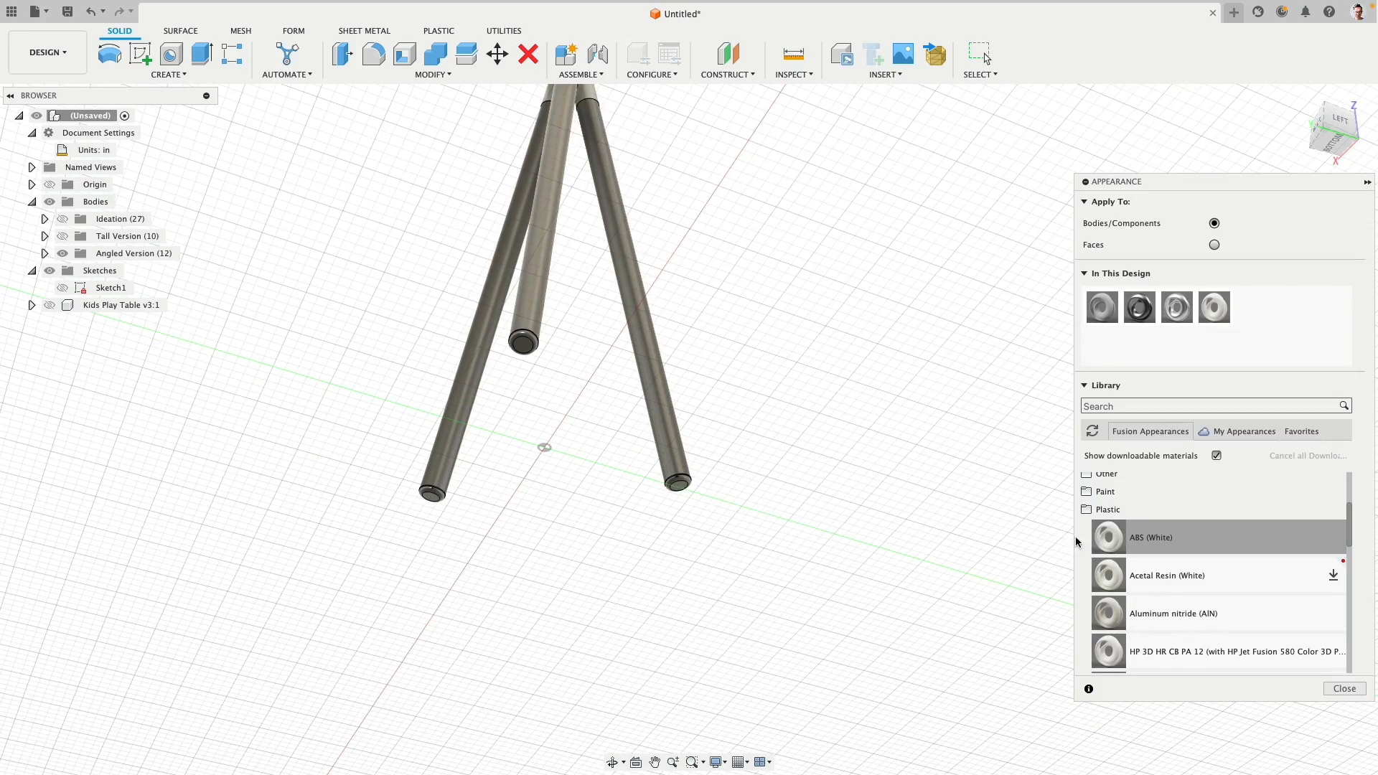
{"action": "left_click_drag", "start_coordinate": [1100, 532], "coordinate": [527, 345]}
{"action": "left_click_drag", "start_coordinate": [1109, 537], "coordinate": [451, 515]}
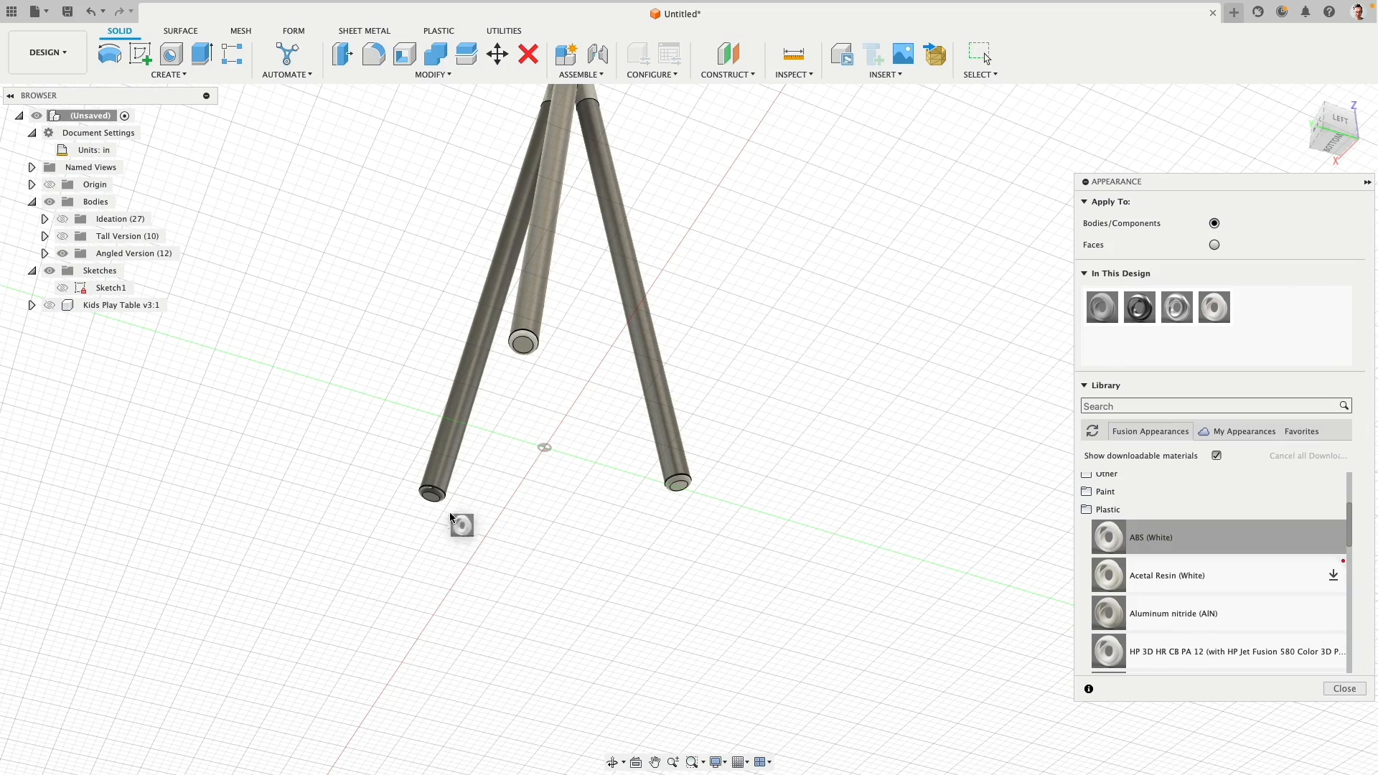
- Combine the white arm connector and the tripod hub below it into one body with a join operation
{"action": "middle_click_drag", "start_coordinate": [516, 547], "coordinate": [691, 411], "text": "shift"}
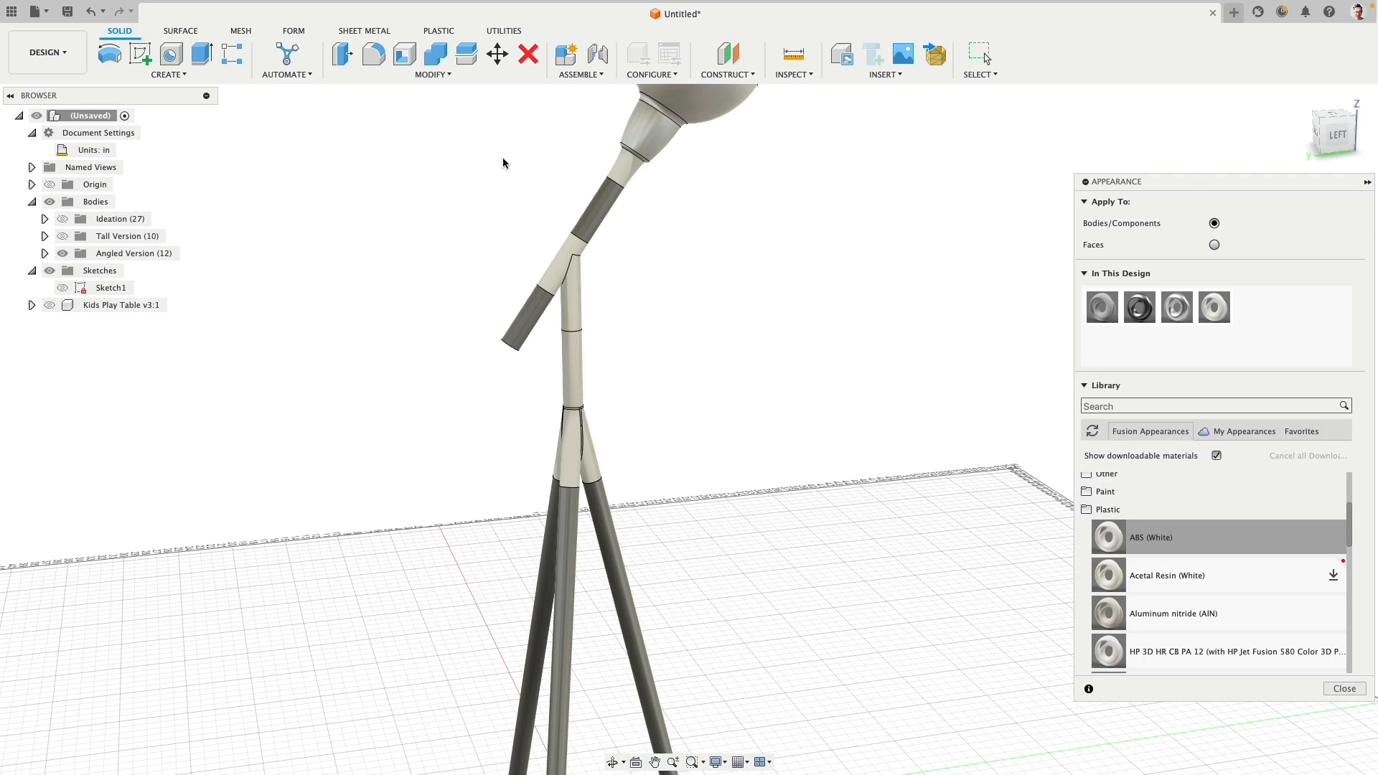
{"action": "left_click", "coordinate": [435, 54]}
{"action": "left_click", "coordinate": [578, 326]}
{"action": "left_click", "coordinate": [574, 438]}
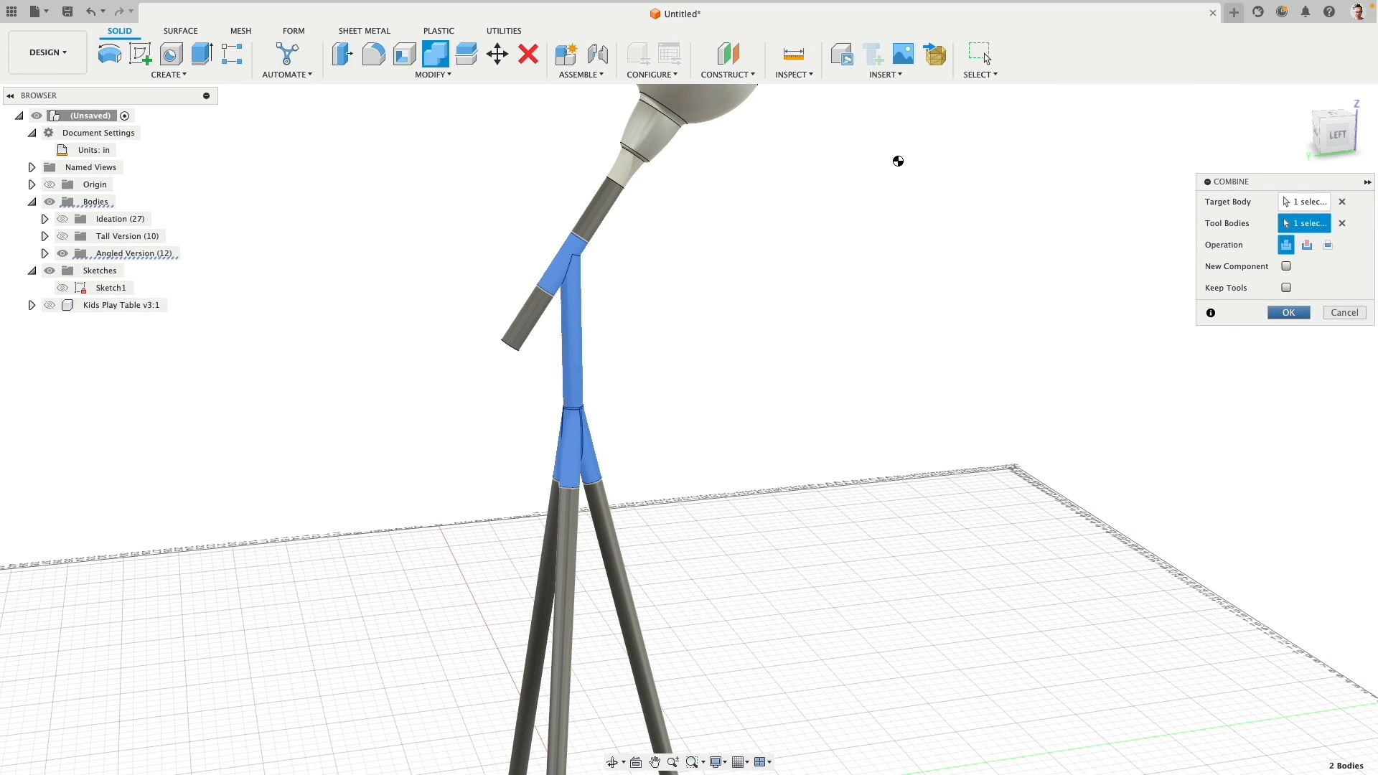
{"action": "key", "text": "Return"}
- Reopen the Appearance settings, browse to the unfinished solid woods with an enlarged library list, and download 3D Pine - Unfinished
{"action": "scroll", "coordinate": [781, 347], "scroll_direction": "down", "scroll_amount": 3}
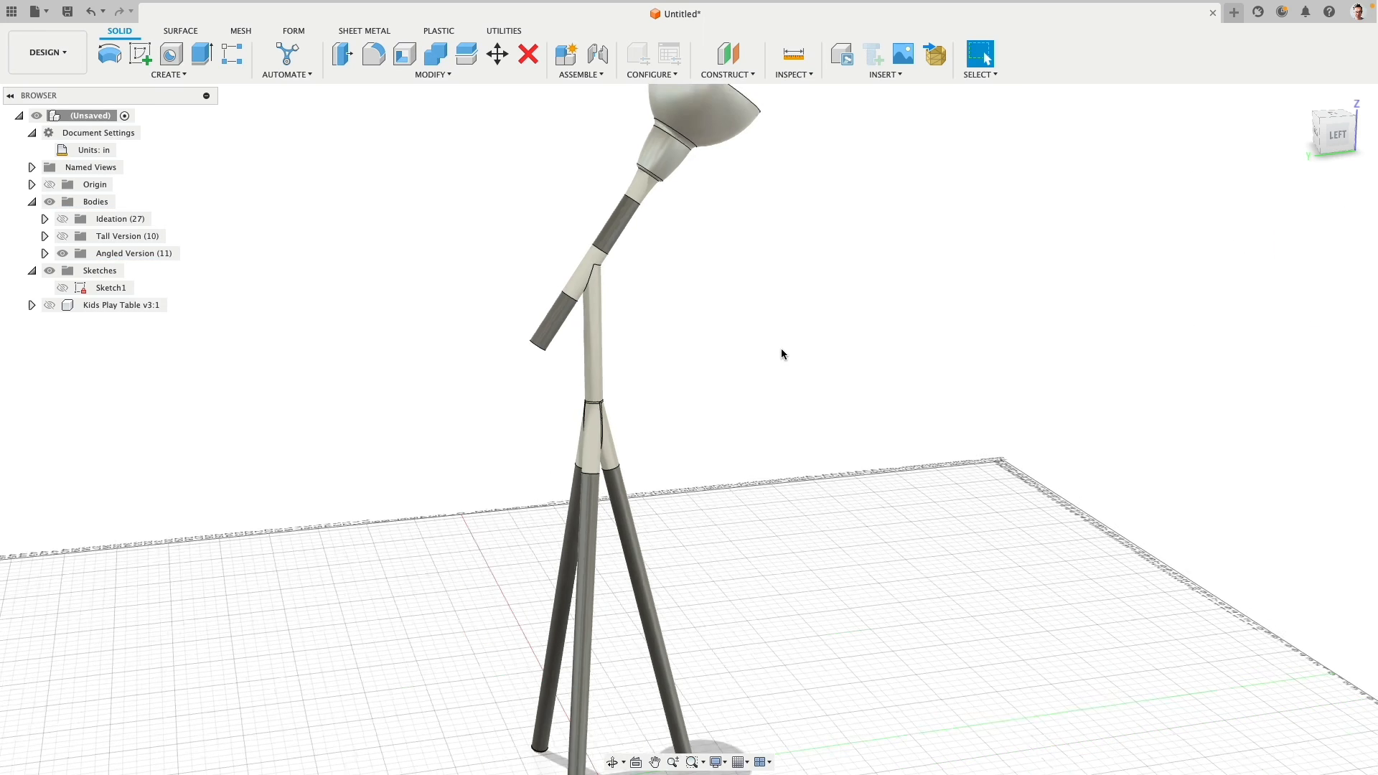
{"action": "middle_click_drag", "start_coordinate": [780, 351], "coordinate": [753, 306]}
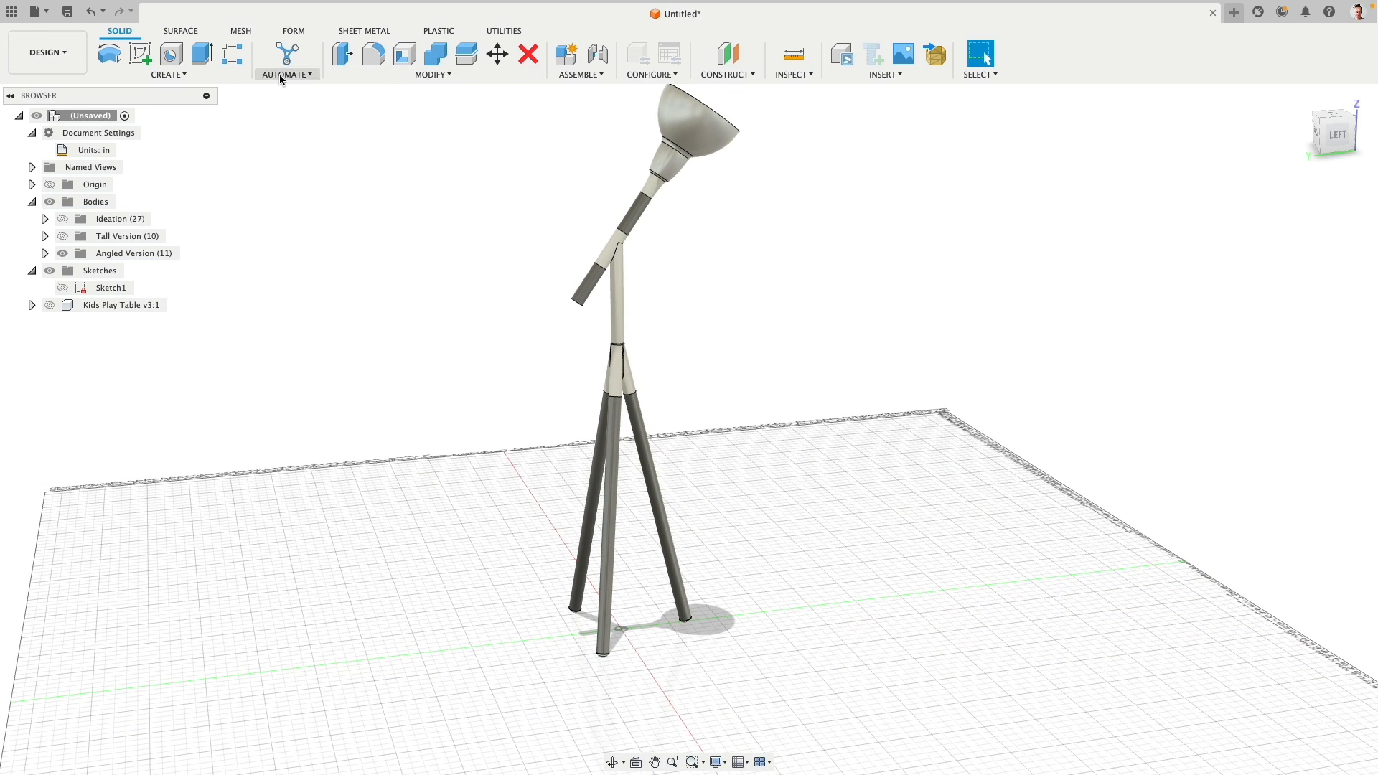
{"action": "left_click", "coordinate": [377, 75]}
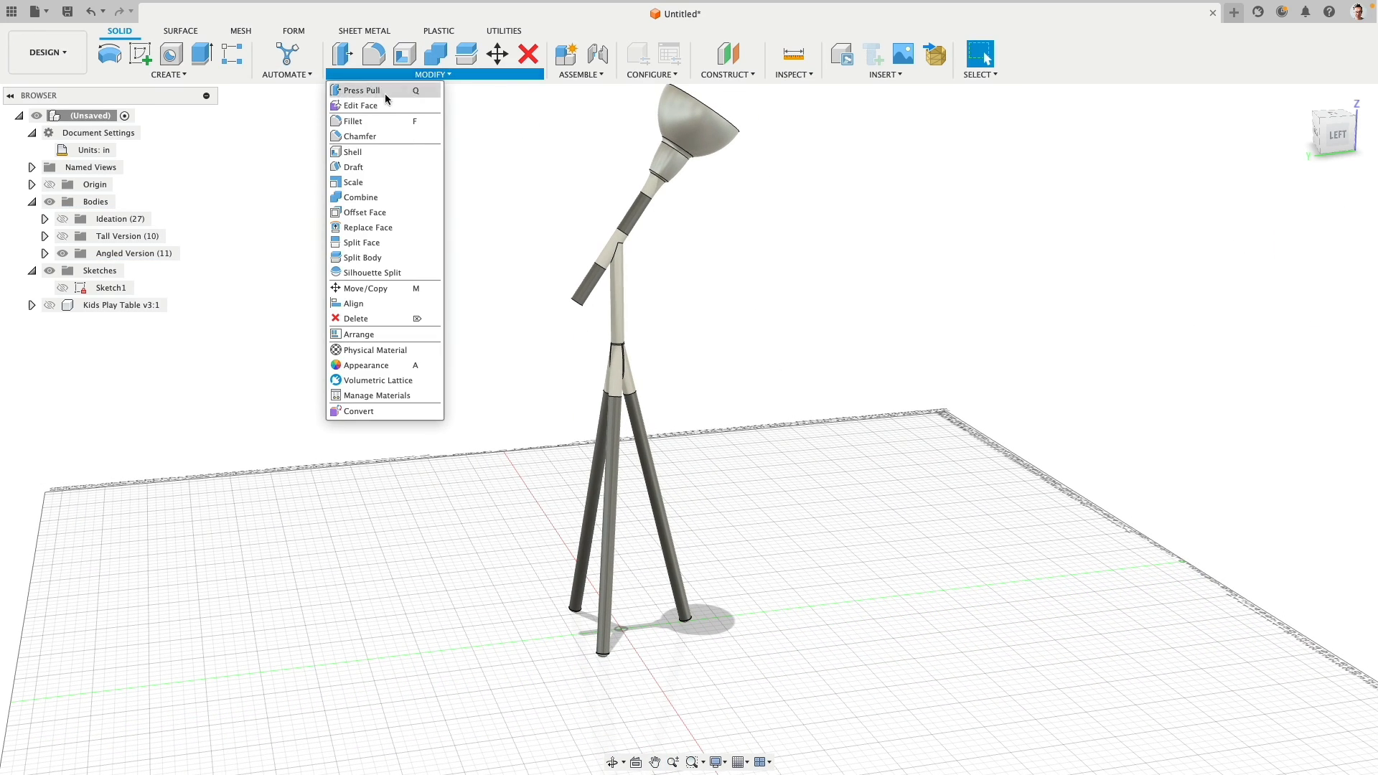
{"action": "left_click", "coordinate": [383, 366]}
{"action": "scroll", "coordinate": [1135, 534], "scroll_direction": "down", "scroll_amount": 5}
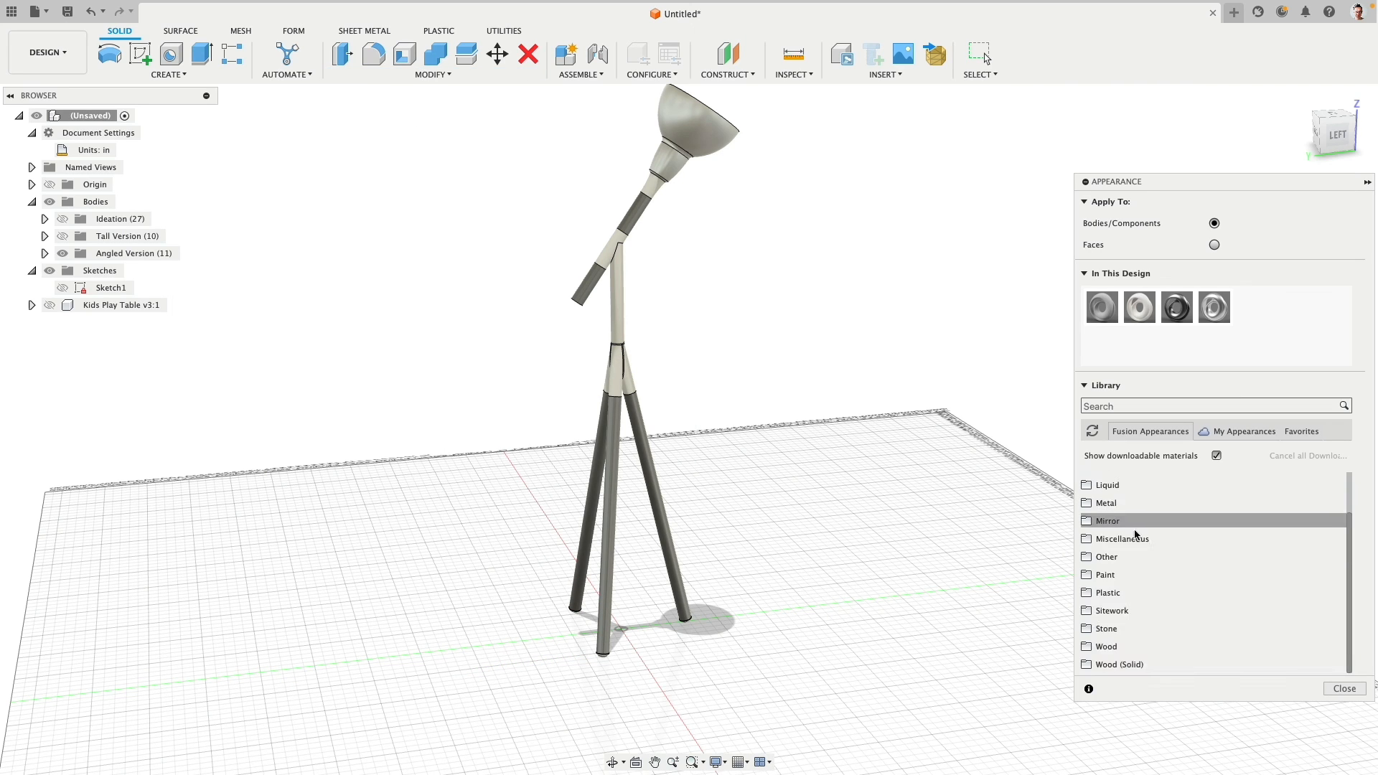
{"action": "left_click", "coordinate": [1122, 665]}
{"action": "scroll", "coordinate": [1180, 608], "scroll_direction": "down", "scroll_amount": 2}
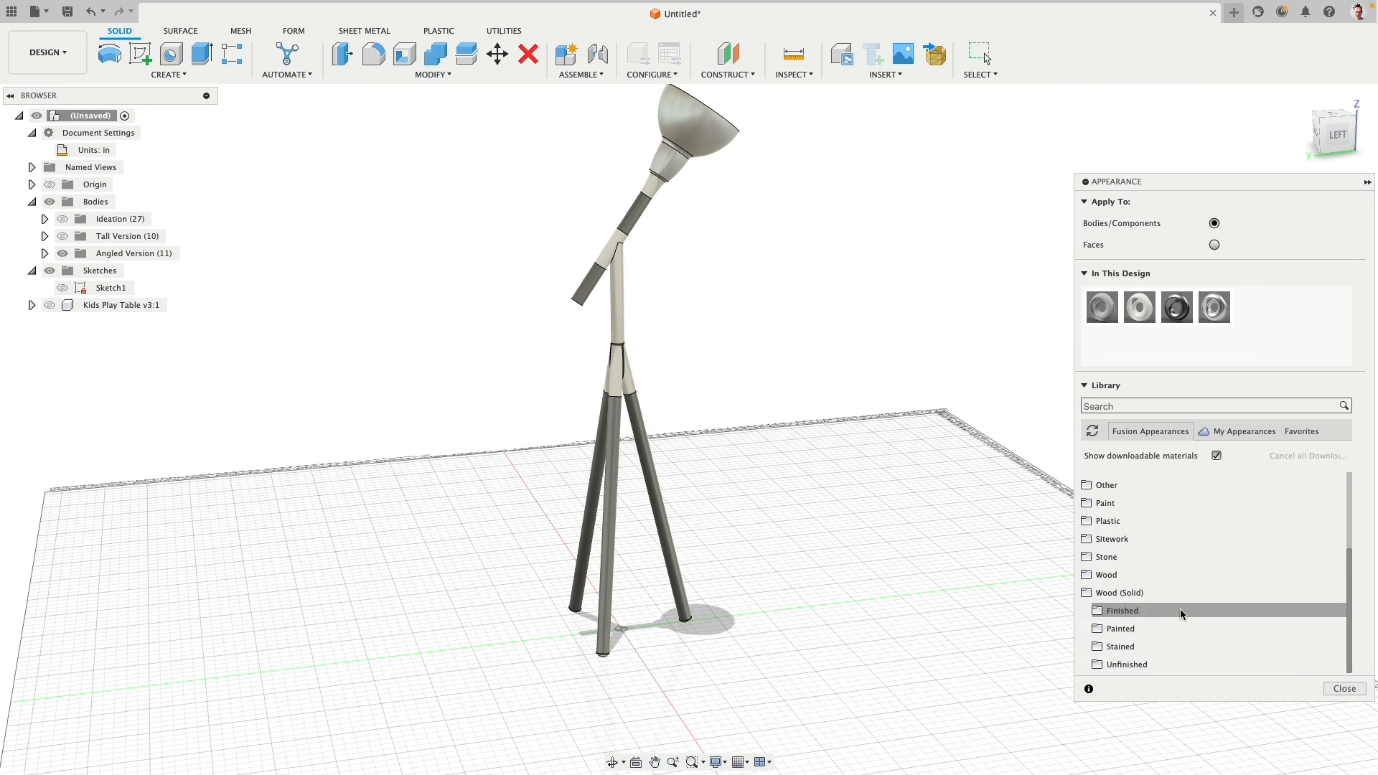
{"action": "left_click", "coordinate": [1143, 663]}
{"action": "scroll", "coordinate": [1193, 575], "scroll_direction": "down", "scroll_amount": 2}
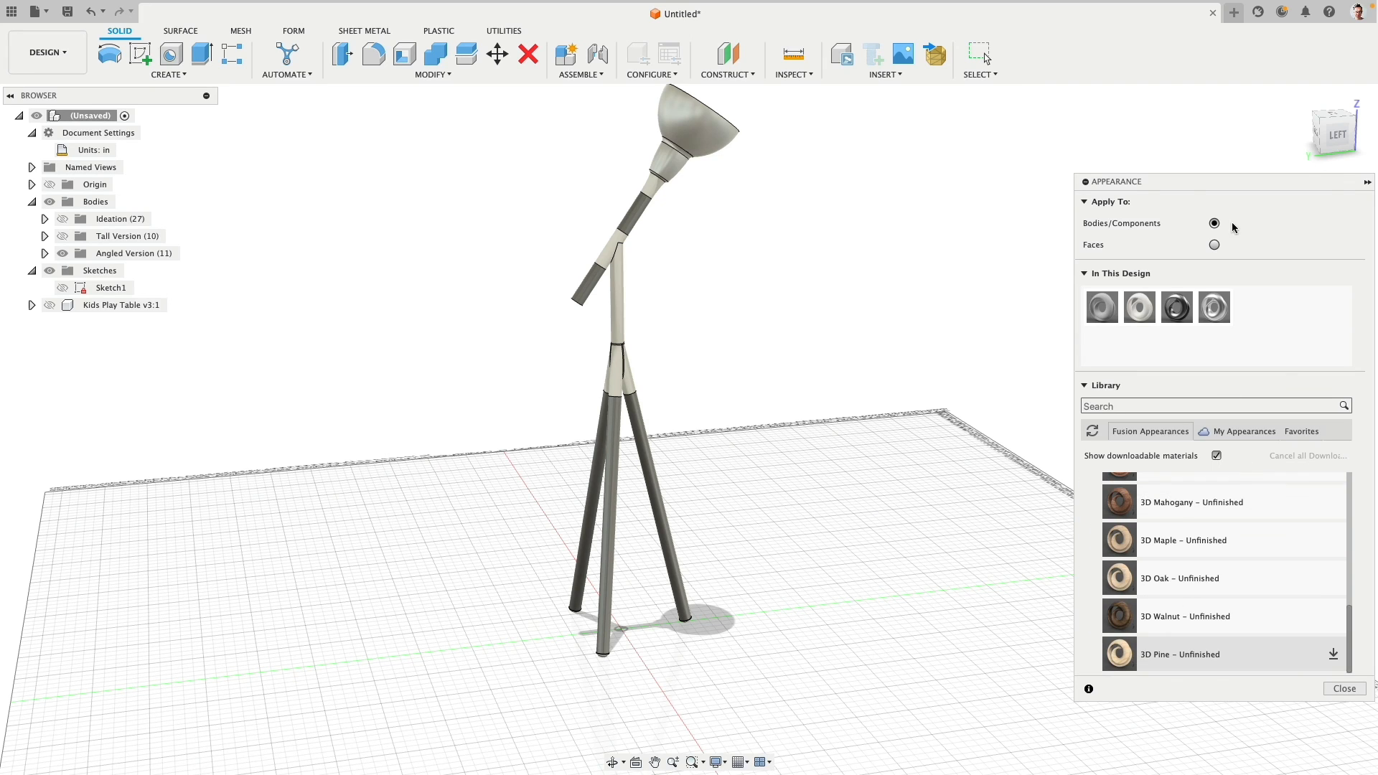
{"action": "left_click_drag", "start_coordinate": [1229, 186], "coordinate": [1043, 77]}
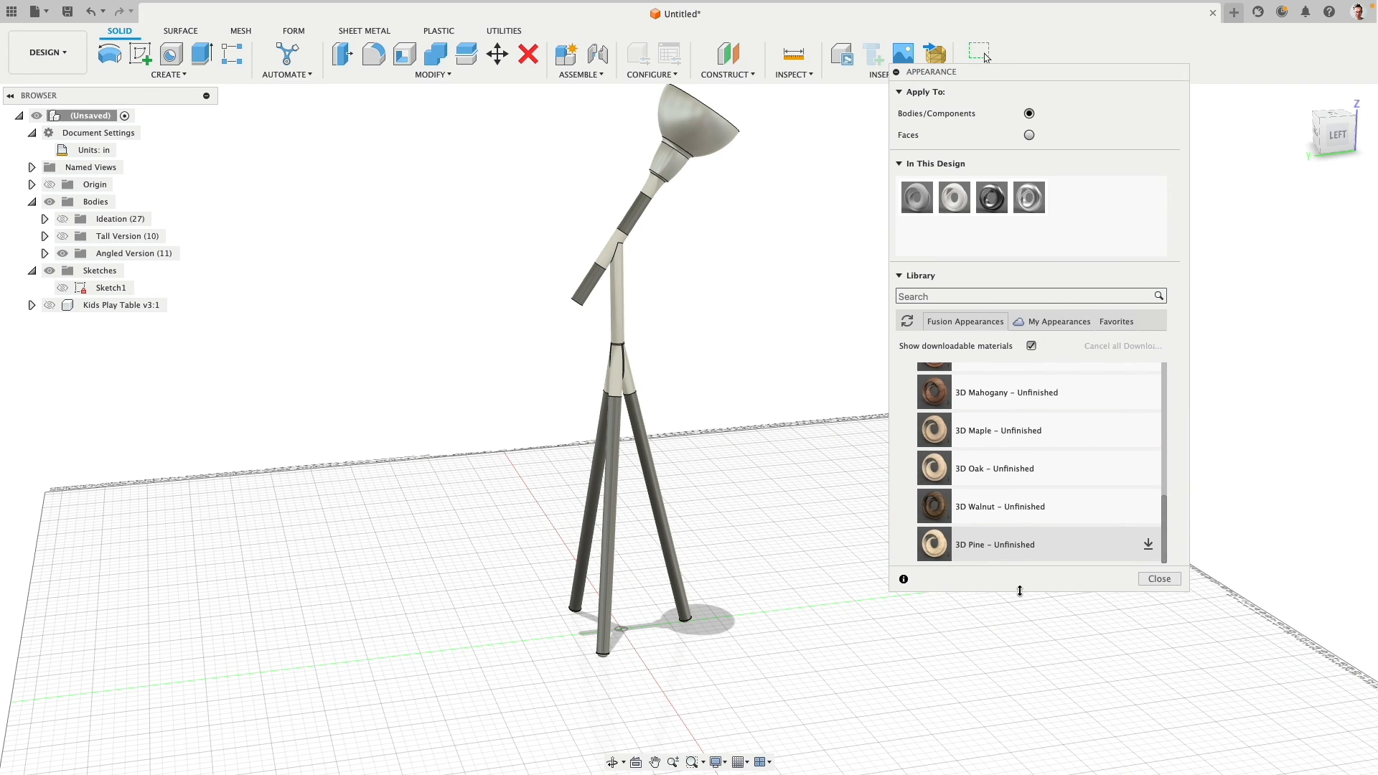
{"action": "left_click_drag", "start_coordinate": [1020, 591], "coordinate": [1034, 739]}
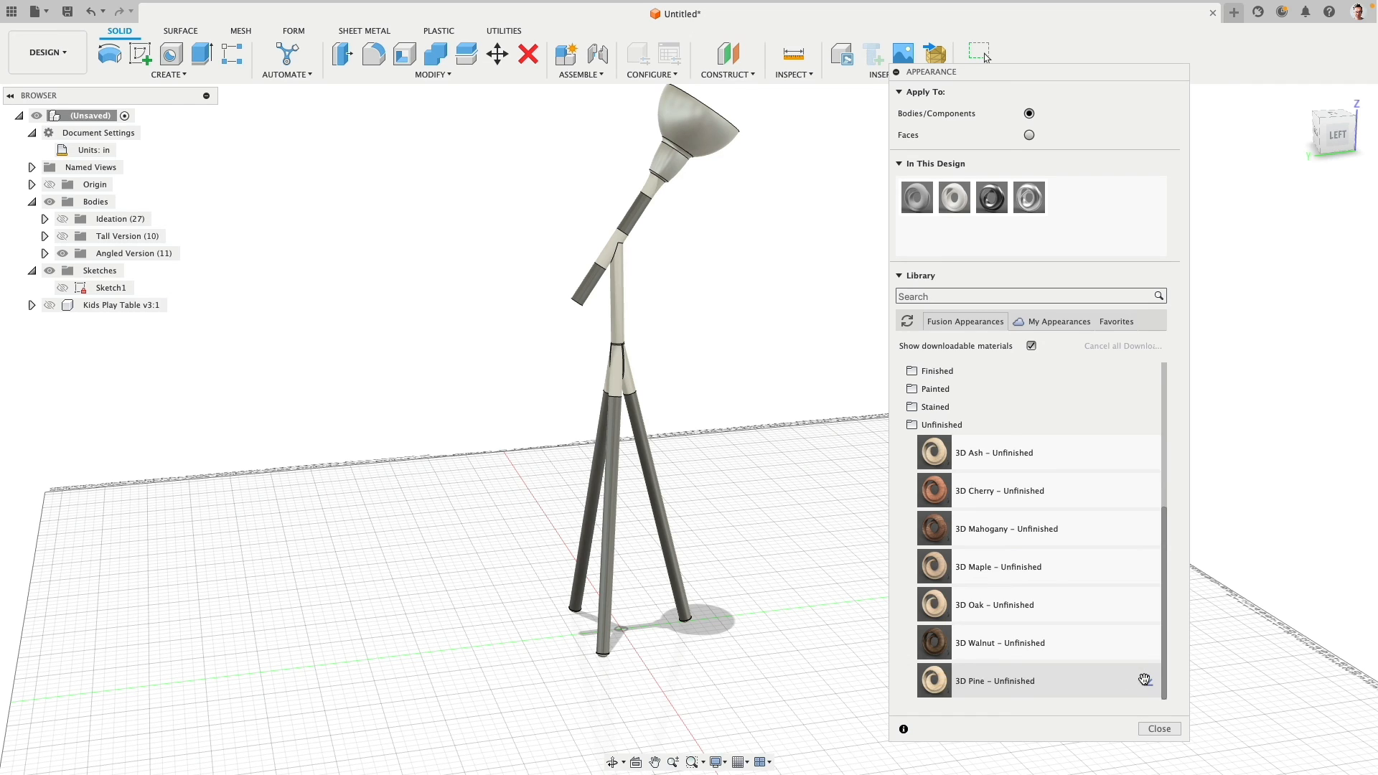
- Apply the 3D Pine - Unfinished appearance to the three tripod legs and both segments of the angled arm, and finish assigning appearances
{"action": "left_click_drag", "start_coordinate": [963, 689], "coordinate": [649, 423]}
{"action": "left_click_drag", "start_coordinate": [956, 694], "coordinate": [596, 502]}
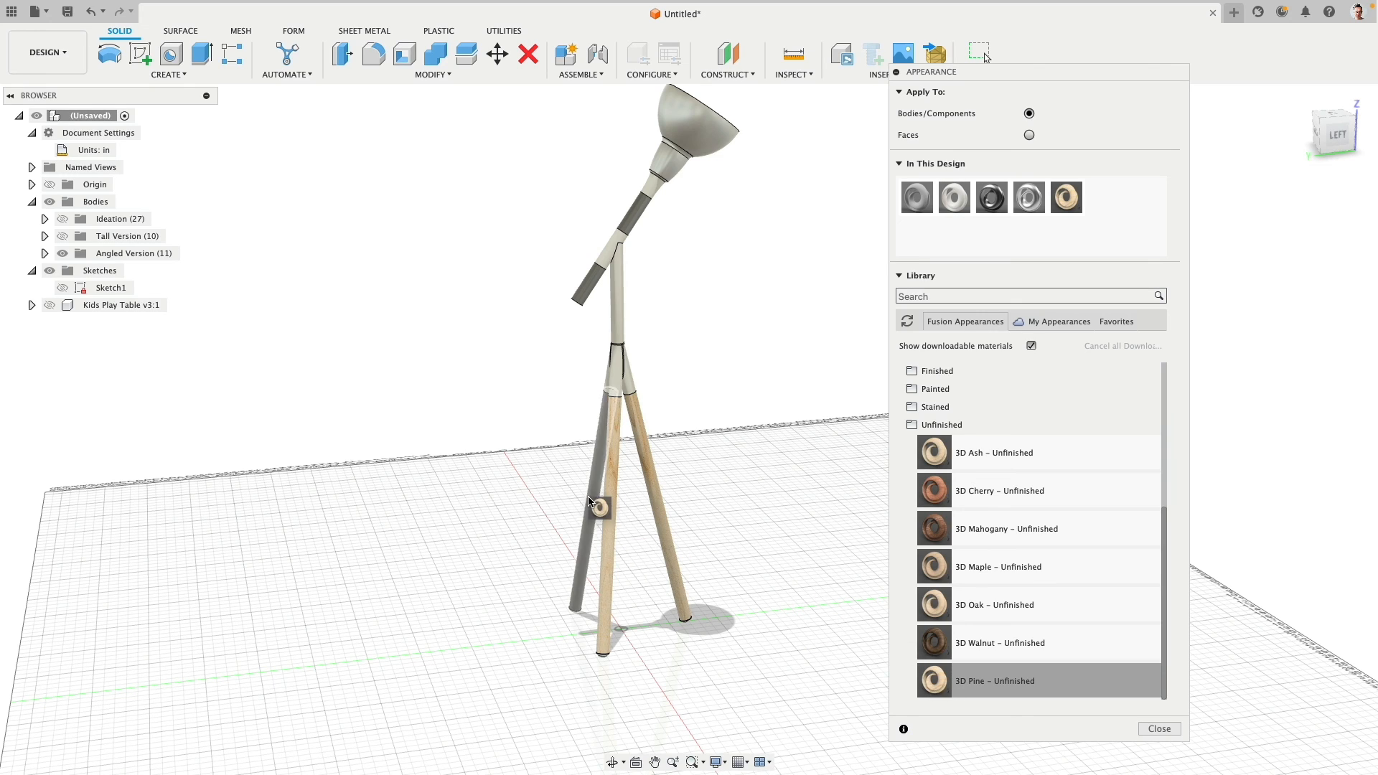
{"action": "left_click_drag", "start_coordinate": [937, 680], "coordinate": [642, 219]}
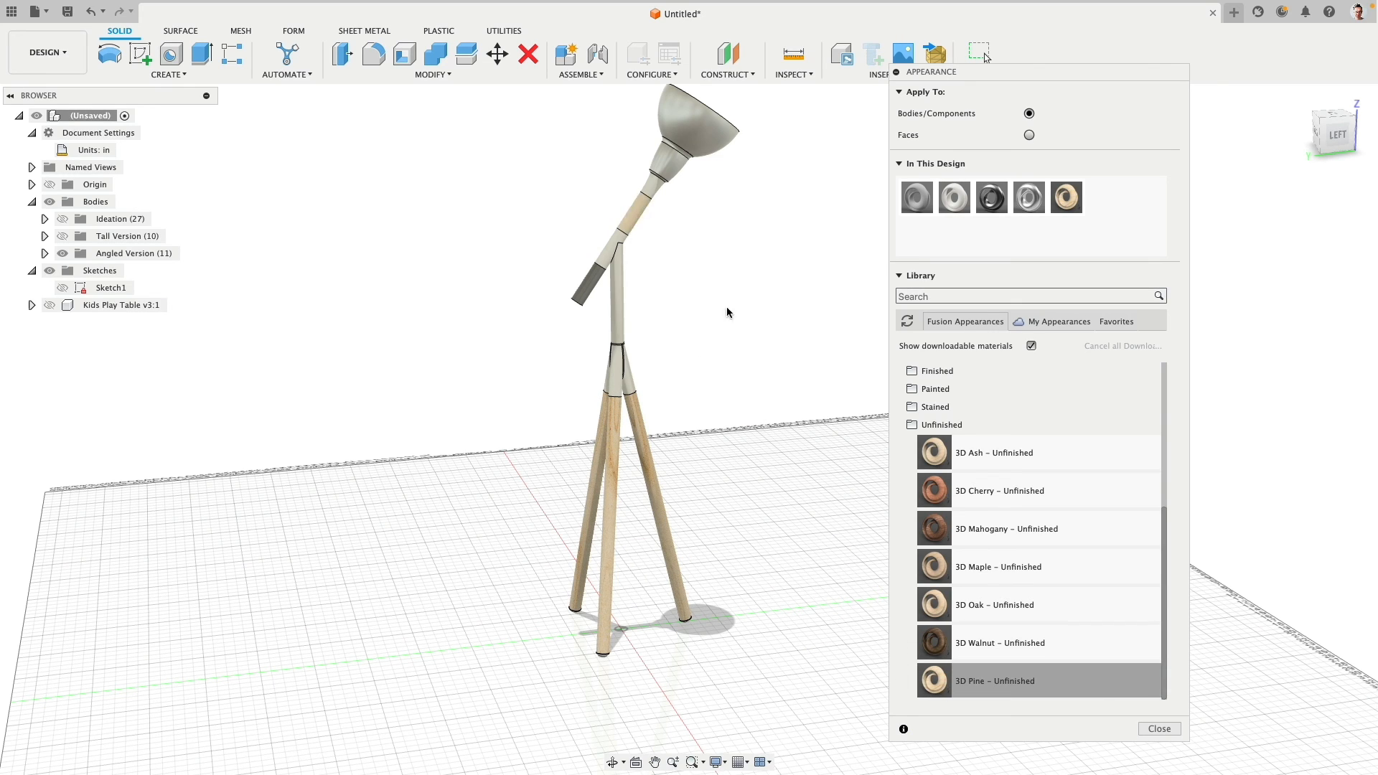
{"action": "left_click_drag", "start_coordinate": [936, 679], "coordinate": [594, 286]}
{"action": "left_click", "coordinate": [1159, 728]}
- Examine the wood grain on the tripod legs and the white end caps at their feet from several angles
{"action": "scroll", "coordinate": [609, 224], "scroll_direction": "down", "scroll_amount": 4}
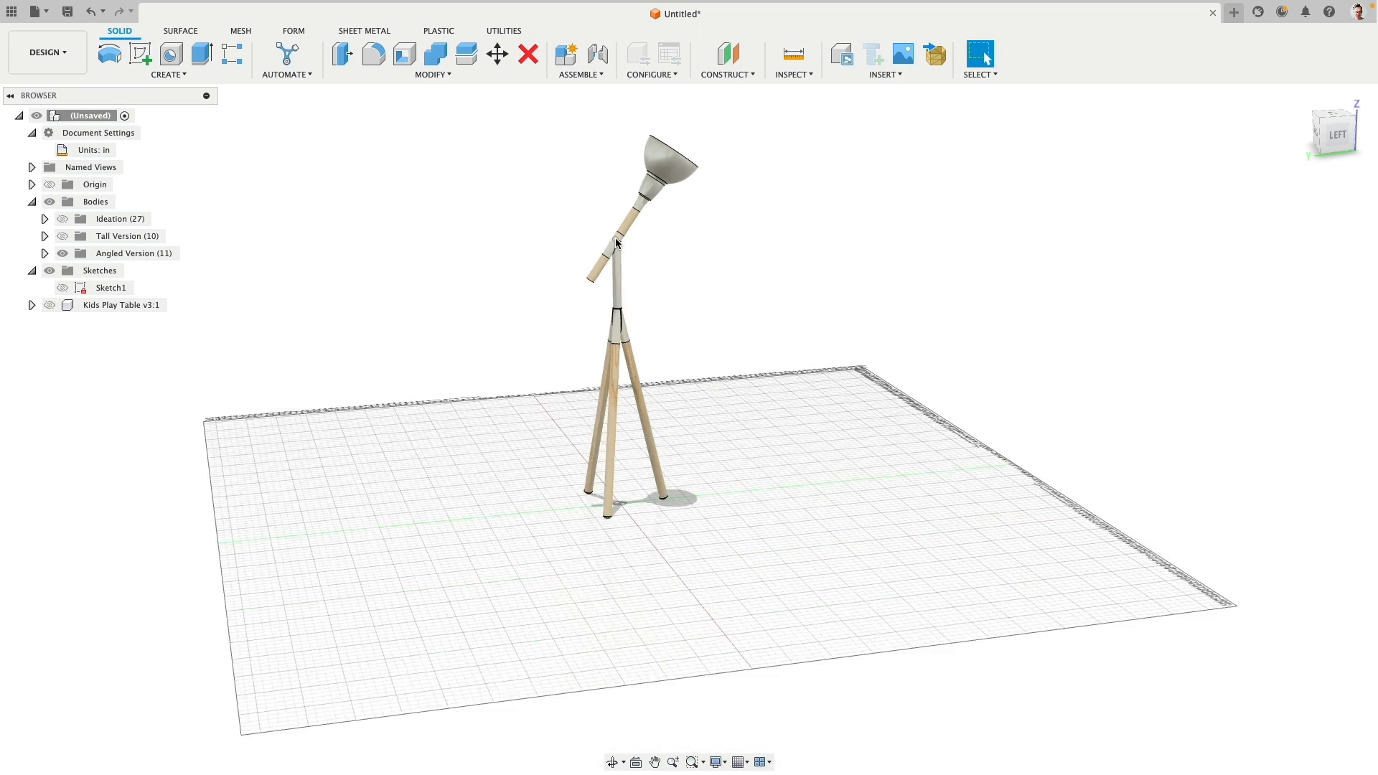
{"action": "scroll", "coordinate": [609, 222], "scroll_direction": "up", "scroll_amount": 12}
{"action": "mouse_move", "coordinate": [547, 444]}
{"action": "middle_mouse_down", "text": "shift"}
{"action": "mouse_move", "coordinate": [585, 394]}
{"action": "mouse_move", "coordinate": [624, 373]}
{"action": "mouse_move", "coordinate": [674, 494]}
{"action": "mouse_move", "coordinate": [640, 507]}
{"action": "mouse_move", "coordinate": [763, 437]}
{"action": "mouse_move", "coordinate": [852, 529]}
{"action": "mouse_move", "coordinate": [546, 243]}
{"action": "mouse_move", "coordinate": [502, 179]}
{"action": "middle_mouse_up", "text": "shift"}
{"action": "scroll", "coordinate": [671, 494], "scroll_direction": "up", "scroll_amount": 3}
{"action": "middle_click_drag", "start_coordinate": [597, 459], "coordinate": [359, 92]}
{"action": "scroll", "coordinate": [523, 352], "scroll_direction": "down", "scroll_amount": 3}
{"action": "middle_click_drag", "start_coordinate": [637, 494], "coordinate": [639, 143]}
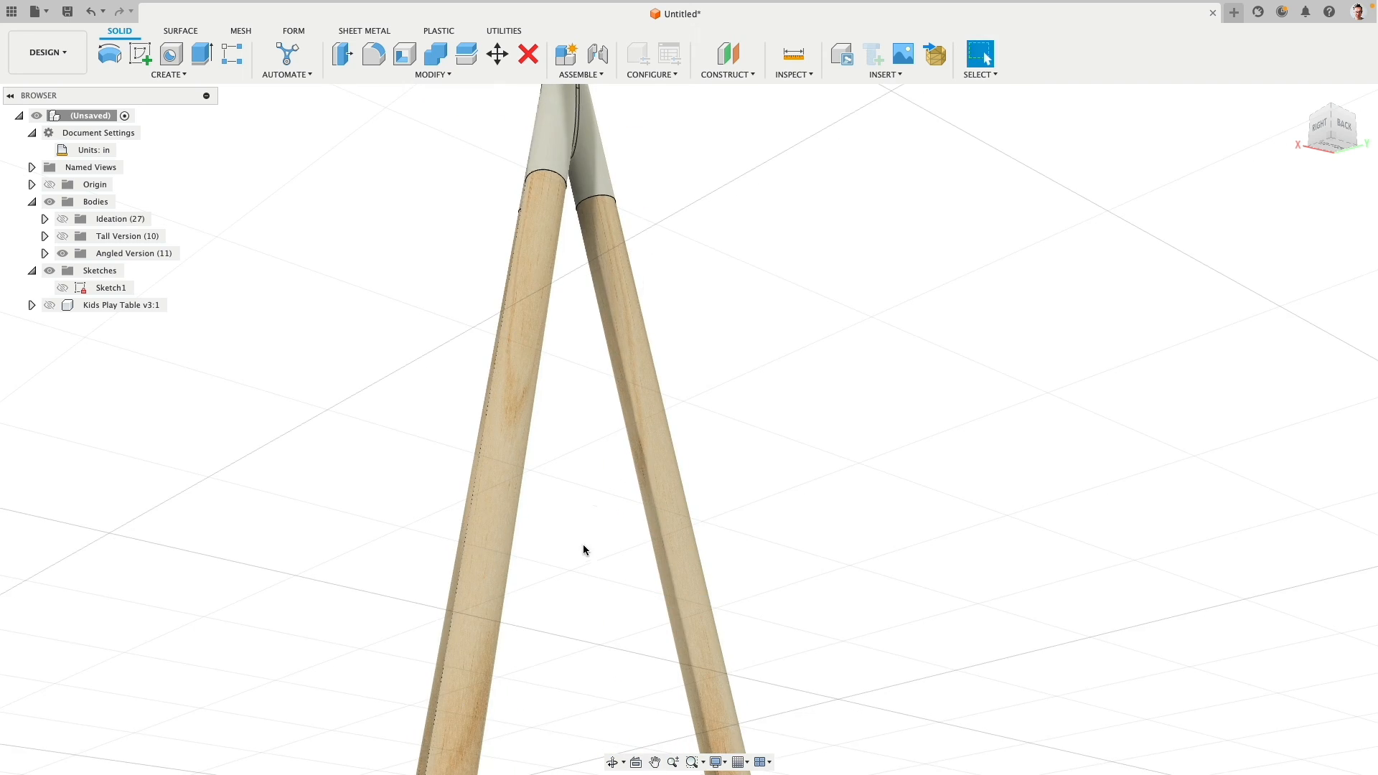
{"action": "middle_click_drag", "start_coordinate": [584, 551], "coordinate": [574, 287]}
{"action": "scroll", "coordinate": [563, 446], "scroll_direction": "down", "scroll_amount": 2}
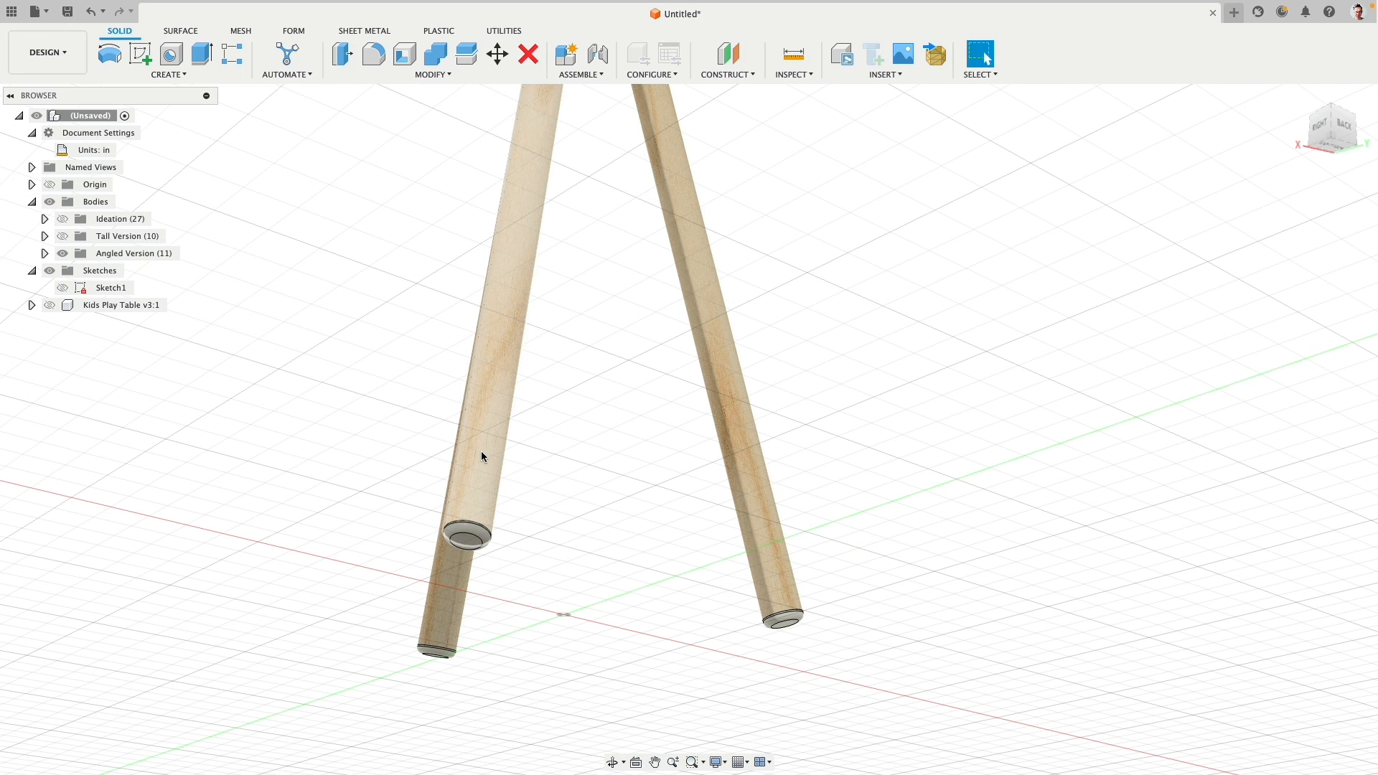
- Hide one tripod leg's end cap to examine the recess beneath it and the uncapped lower arm end, and show the cap again
{"action": "left_click", "coordinate": [483, 455]}
{"action": "left_click", "coordinate": [45, 254]}
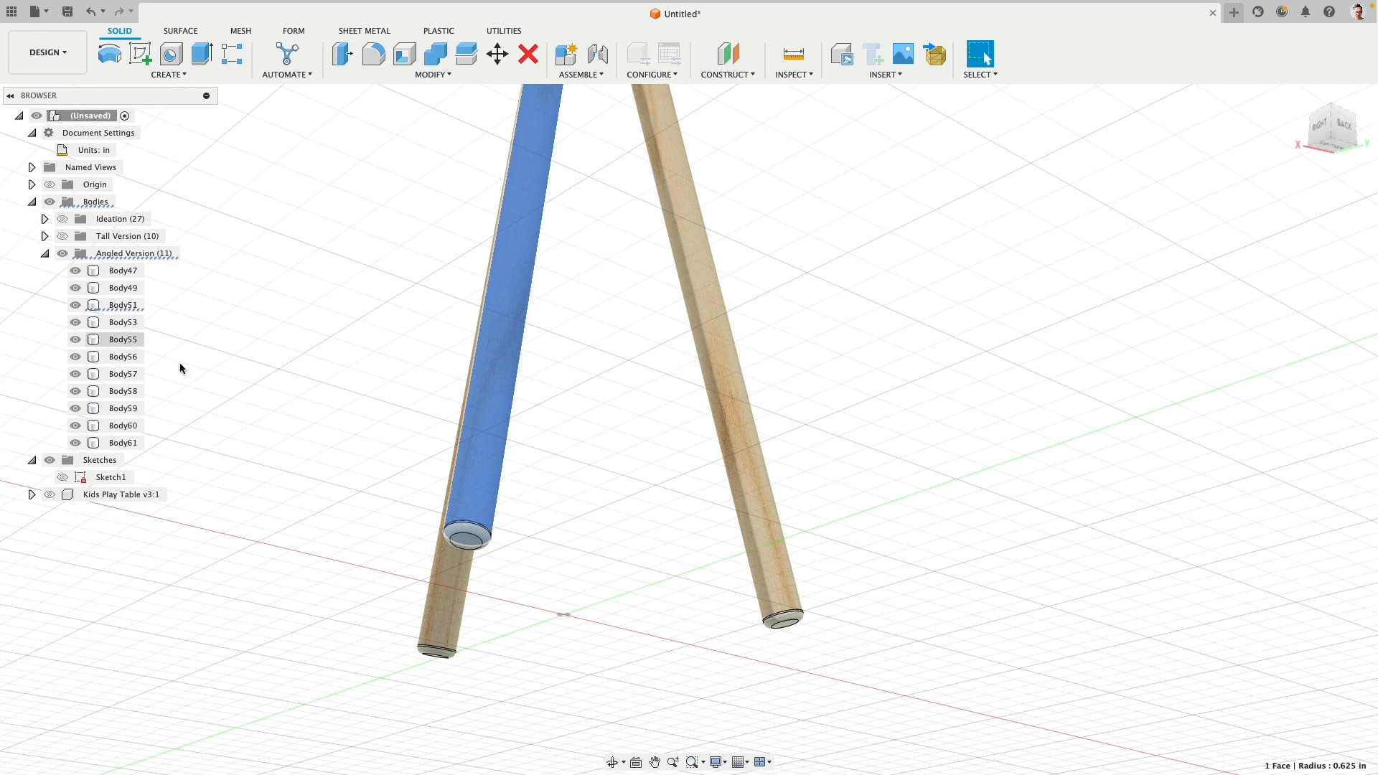
{"action": "left_click", "coordinate": [75, 323]}
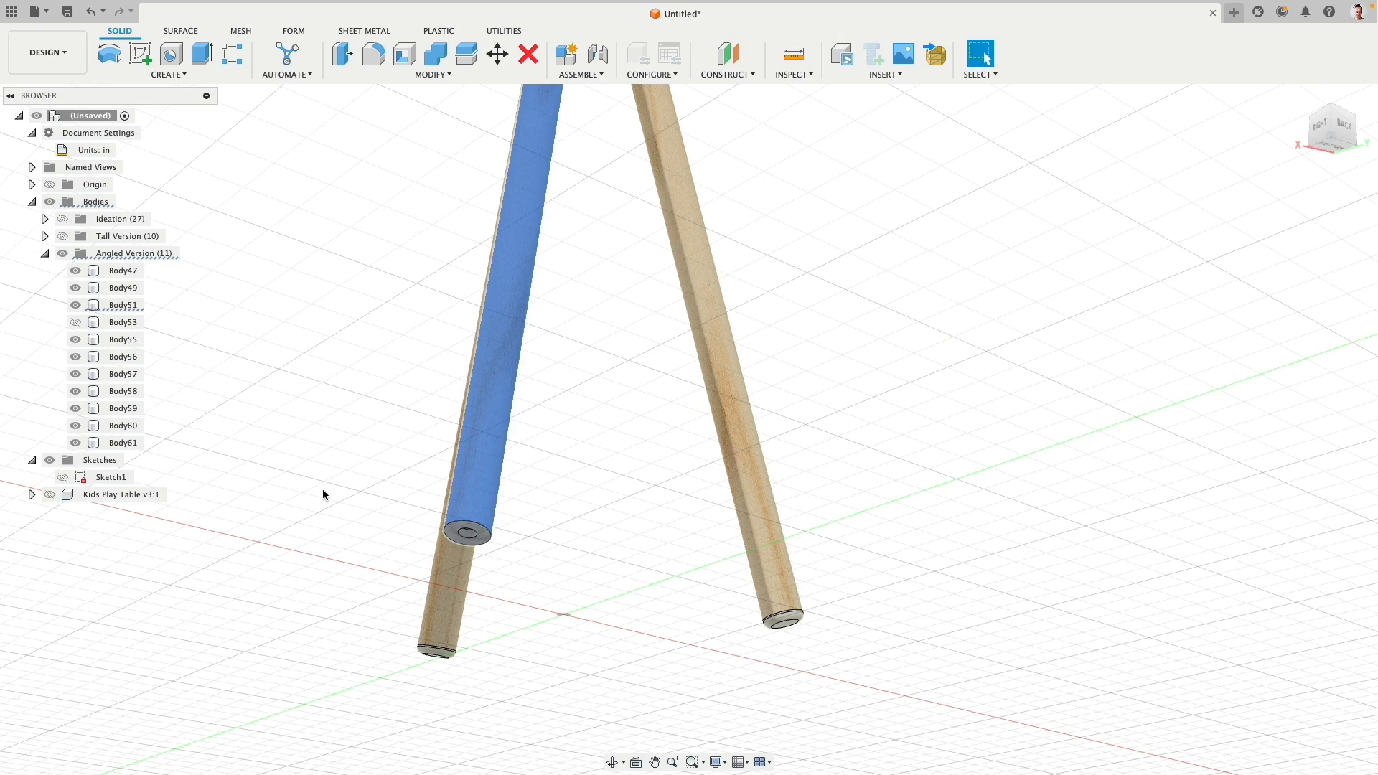
{"action": "middle_click_drag", "start_coordinate": [323, 493], "coordinate": [394, 570], "text": "shift"}
{"action": "scroll", "coordinate": [394, 567], "scroll_direction": "up", "scroll_amount": 4}
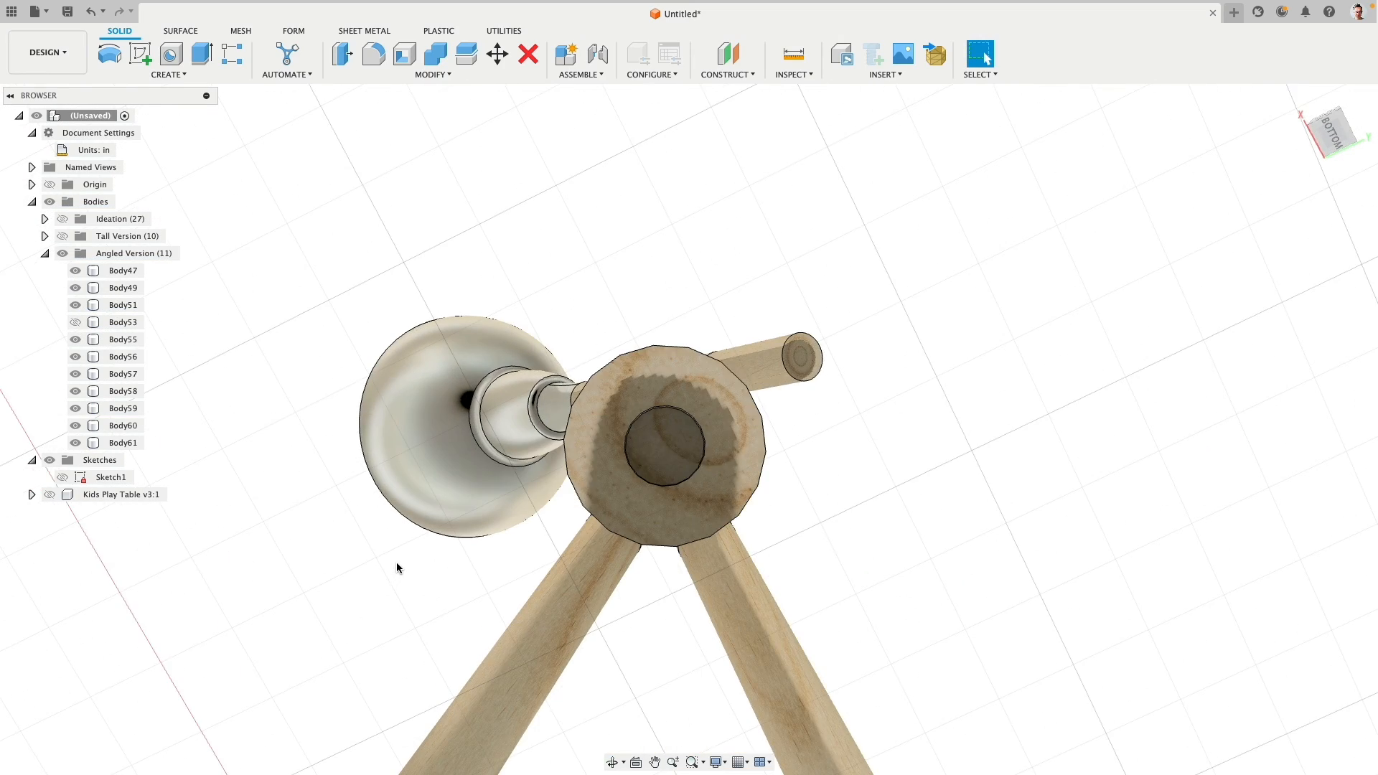
{"action": "scroll", "coordinate": [397, 563], "scroll_direction": "down", "scroll_amount": 2}
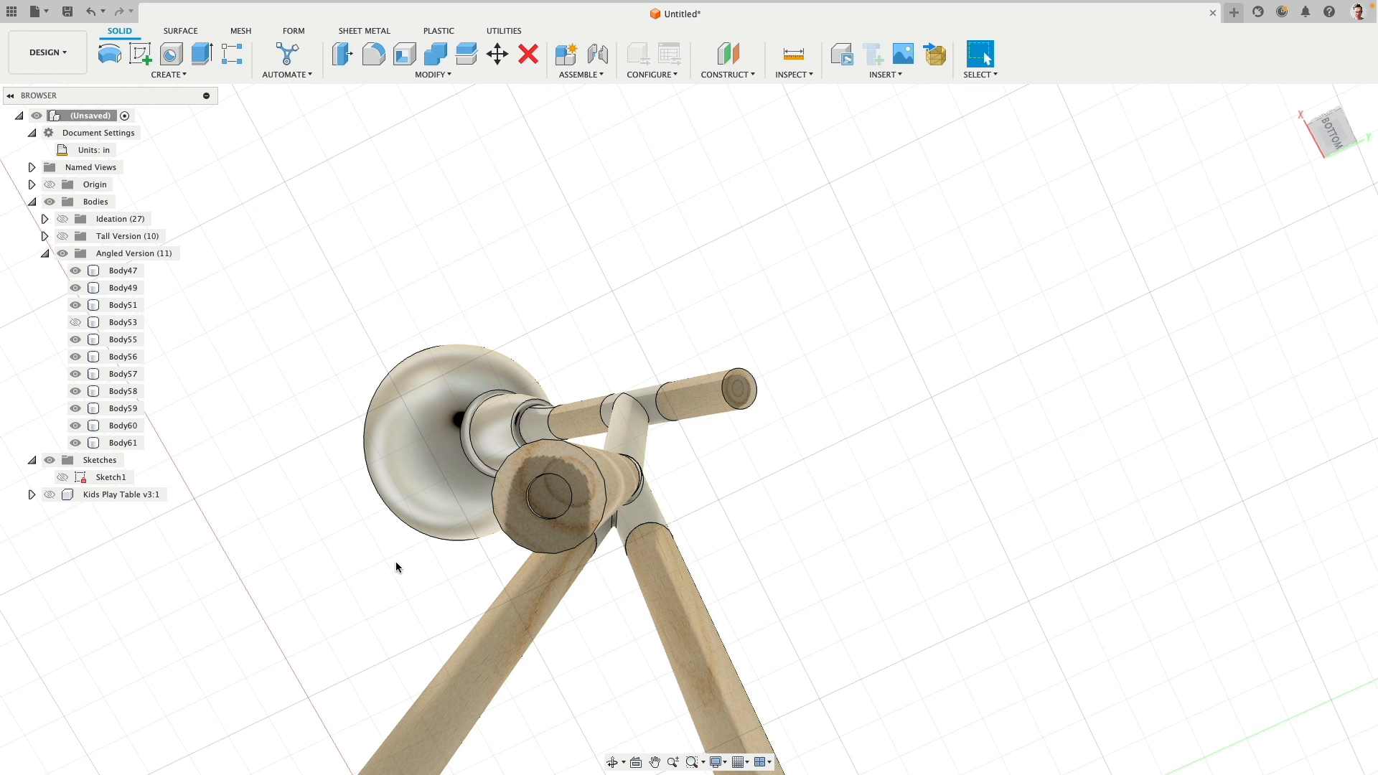
{"action": "scroll", "coordinate": [368, 553], "scroll_direction": "down", "scroll_amount": 3}
{"action": "middle_click_drag", "start_coordinate": [540, 548], "coordinate": [388, 638], "text": "shift"}
{"action": "middle_click_drag", "start_coordinate": [388, 639], "coordinate": [424, 462]}
{"action": "scroll", "coordinate": [403, 468], "scroll_direction": "down", "scroll_amount": 4}
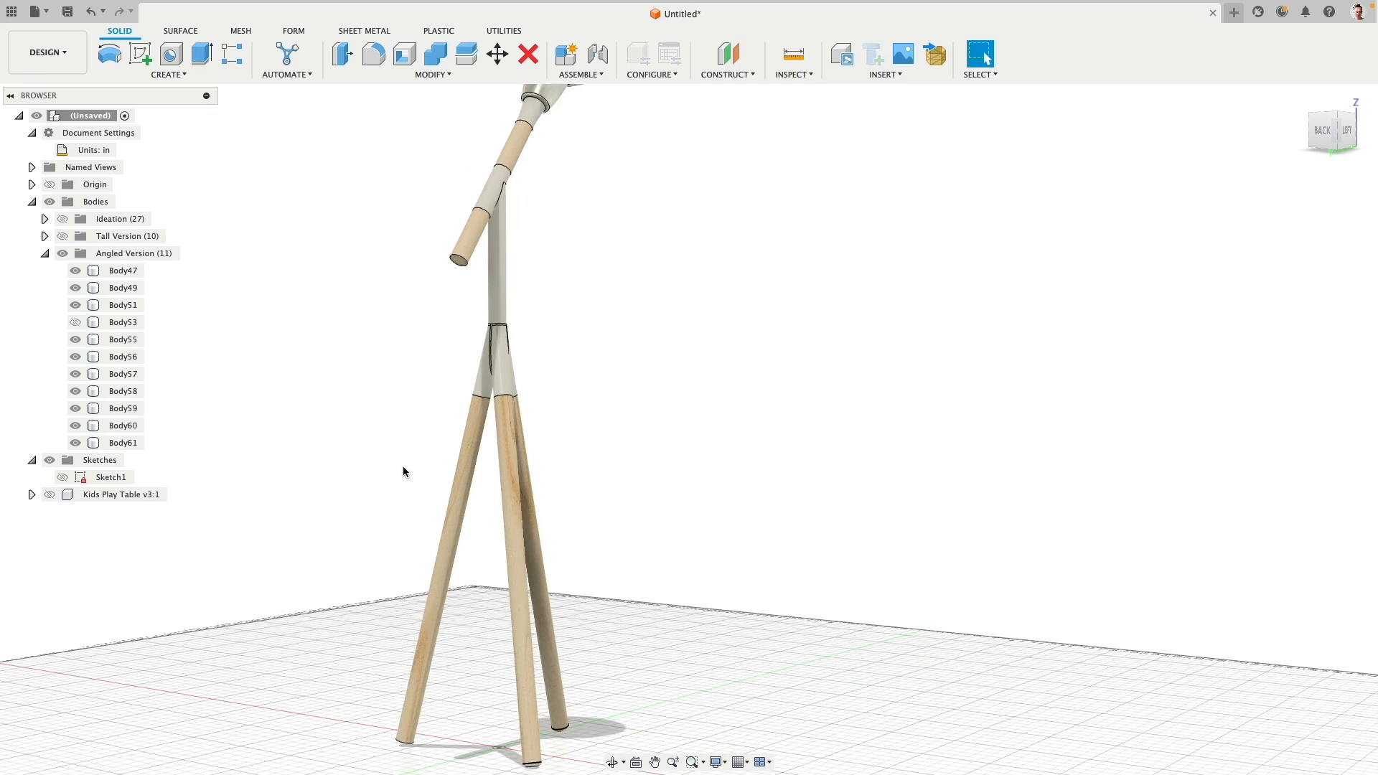
{"action": "left_click", "coordinate": [75, 322]}
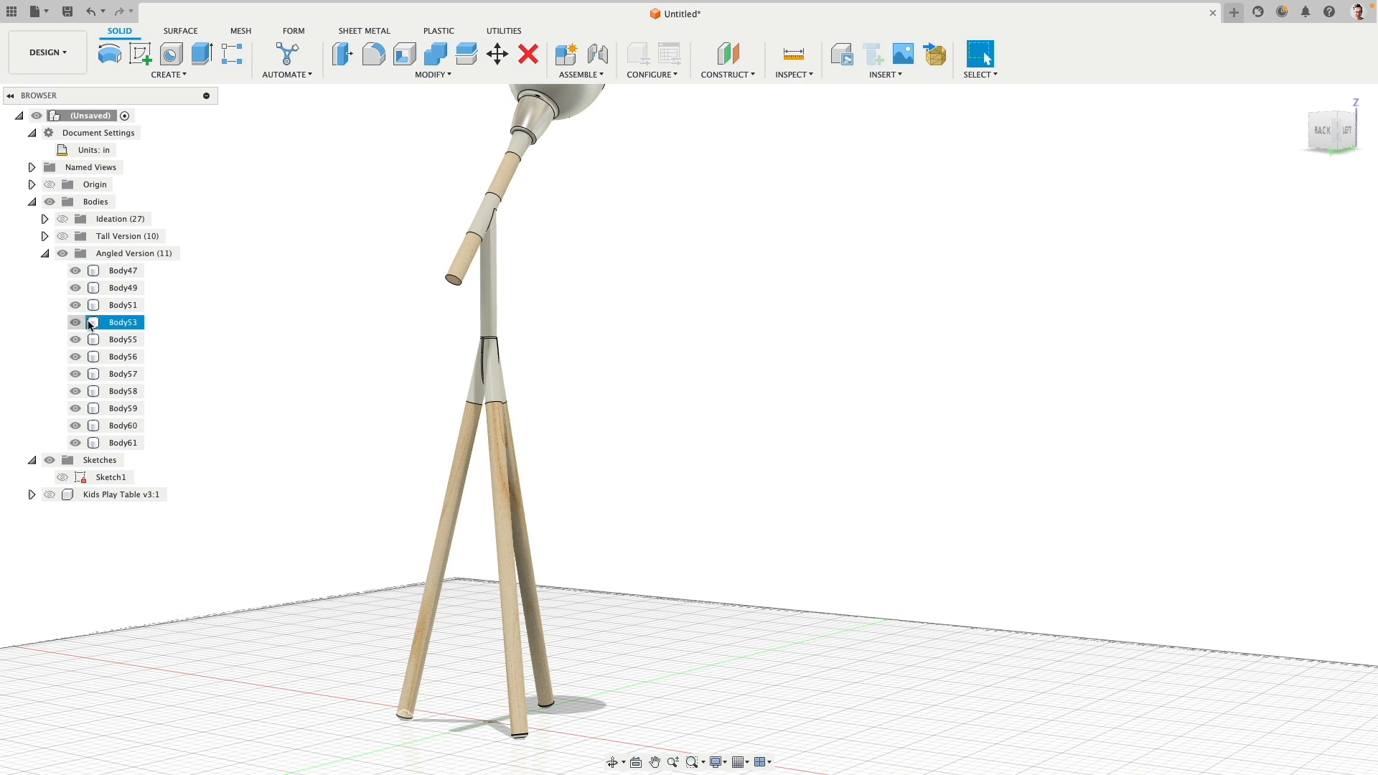
{"action": "mouse_move", "coordinate": [422, 381]}
{"action": "middle_mouse_down", "text": "shift"}
{"action": "mouse_move", "coordinate": [409, 363]}
{"action": "mouse_move", "coordinate": [401, 378]}
{"action": "middle_mouse_up", "text": "shift"}
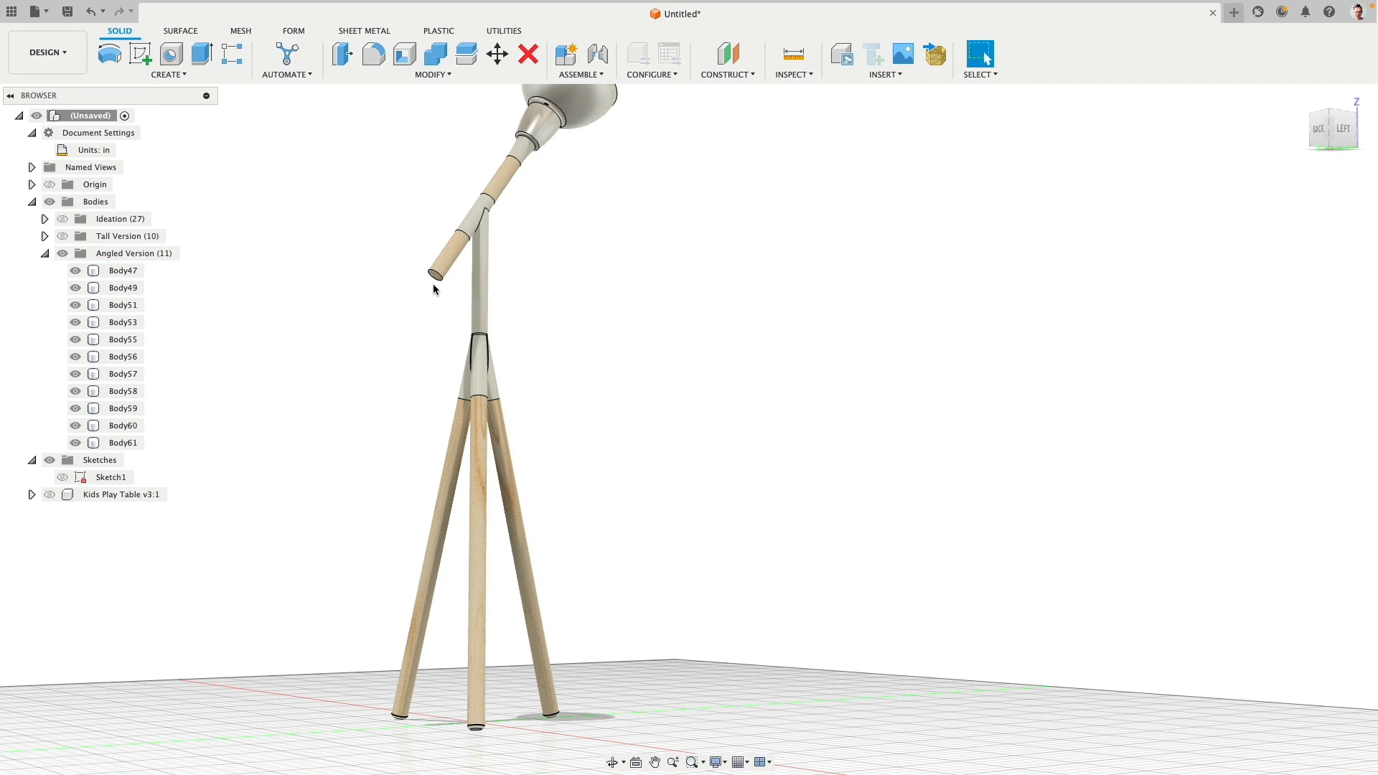
- Copy the white end cap from a tripod foot about -7.4 in in X and -31.2 in in Z, near the angled arm's lower end
{"action": "left_click", "coordinate": [487, 707]}
{"action": "left_click", "coordinate": [497, 53]}
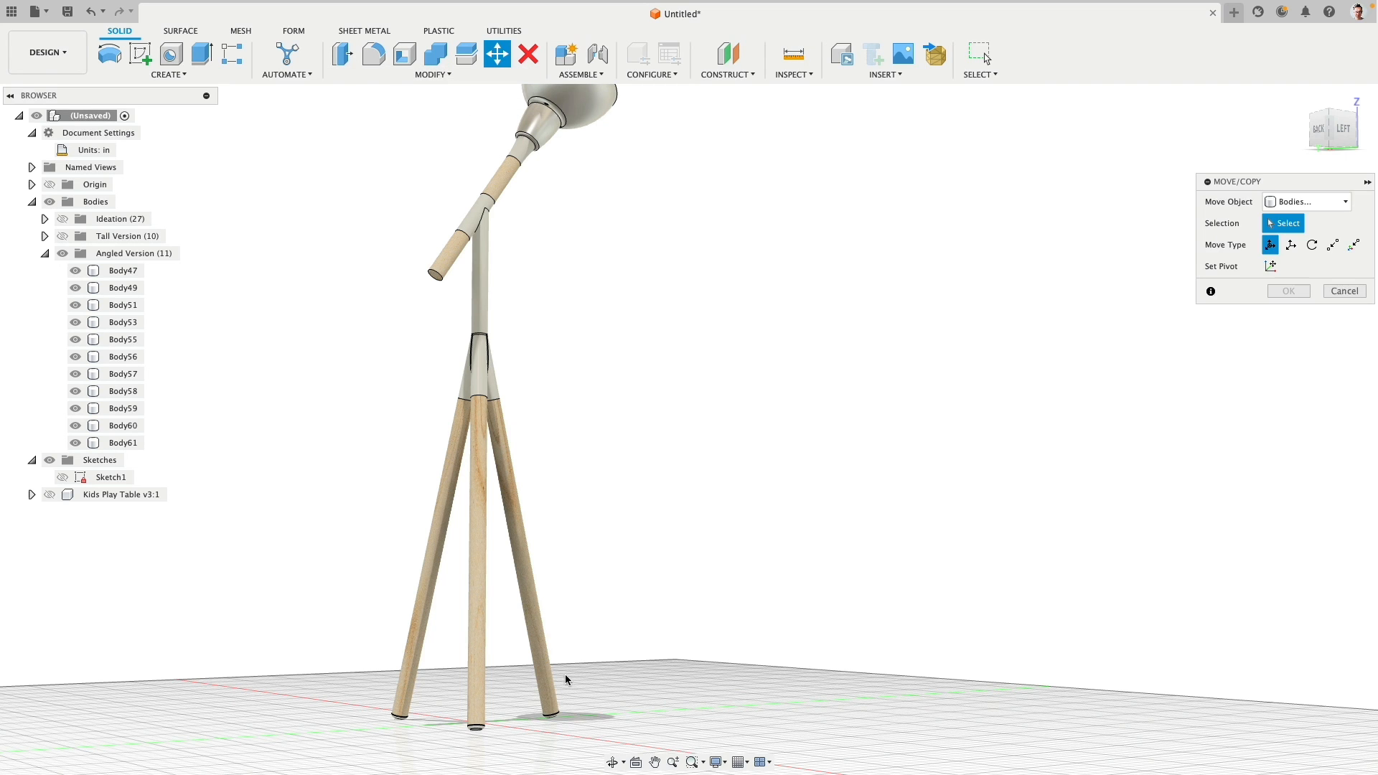
{"action": "left_click", "coordinate": [484, 729]}
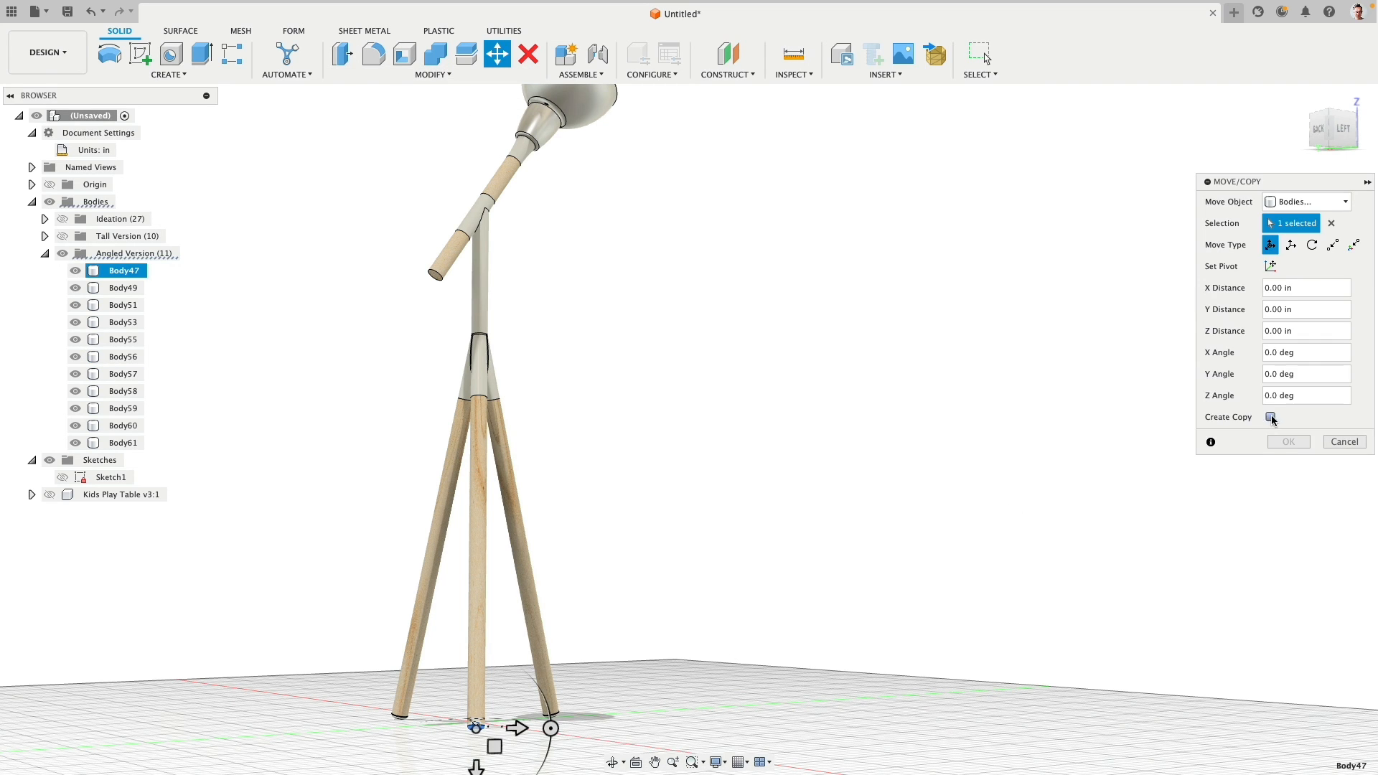
{"action": "left_click", "coordinate": [1270, 417]}
{"action": "left_click_drag", "start_coordinate": [496, 748], "coordinate": [404, 336]}
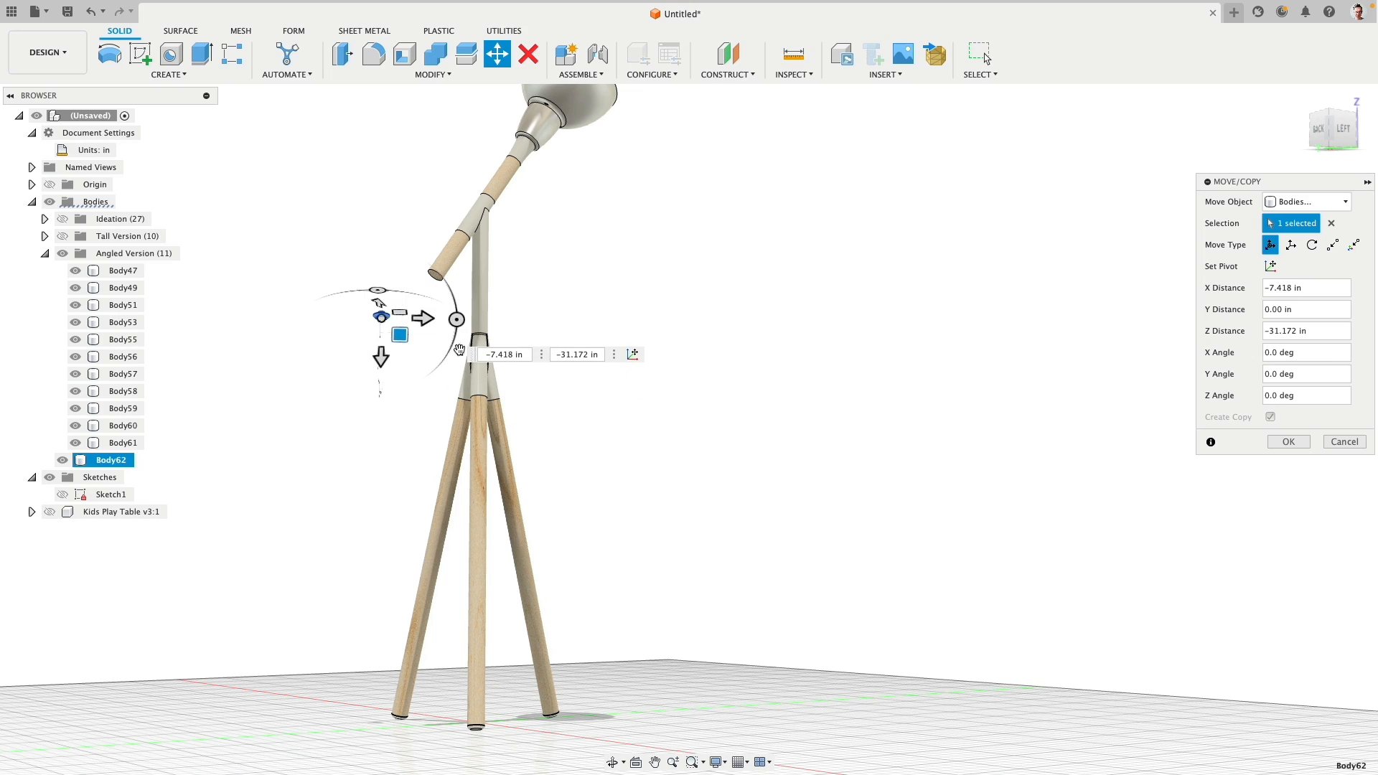
{"action": "left_click", "coordinate": [1308, 444]}
{"action": "scroll", "coordinate": [222, 157], "scroll_direction": "up", "scroll_amount": 5}
{"action": "middle_click_drag", "start_coordinate": [626, 268], "coordinate": [628, 359], "text": "shift"}
{"action": "left_click", "coordinate": [444, 74]}
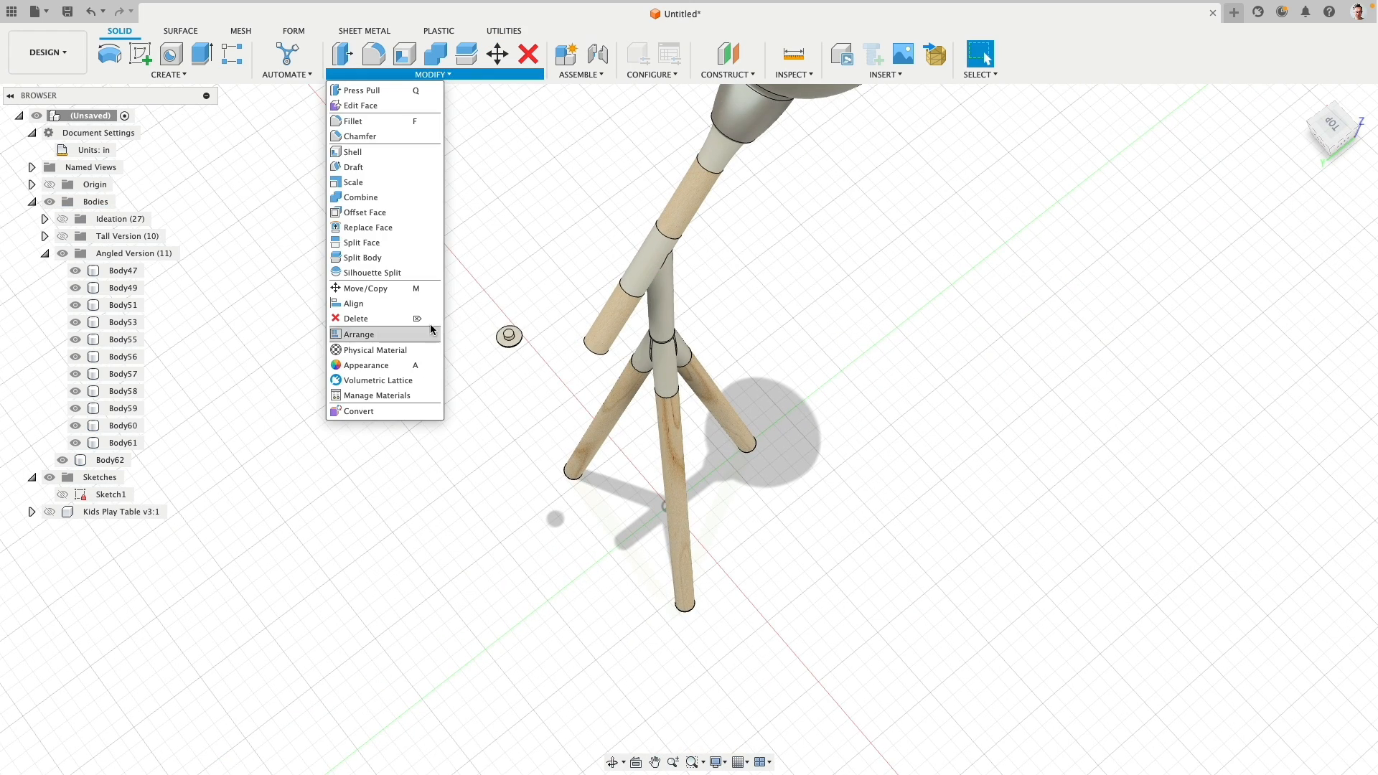
{"action": "left_click", "coordinate": [381, 304]}
{"action": "scroll", "coordinate": [529, 308], "scroll_direction": "down", "scroll_amount": 3}
{"action": "scroll", "coordinate": [535, 330], "scroll_direction": "up", "scroll_amount": 5}
{"action": "left_click", "coordinate": [495, 381]}
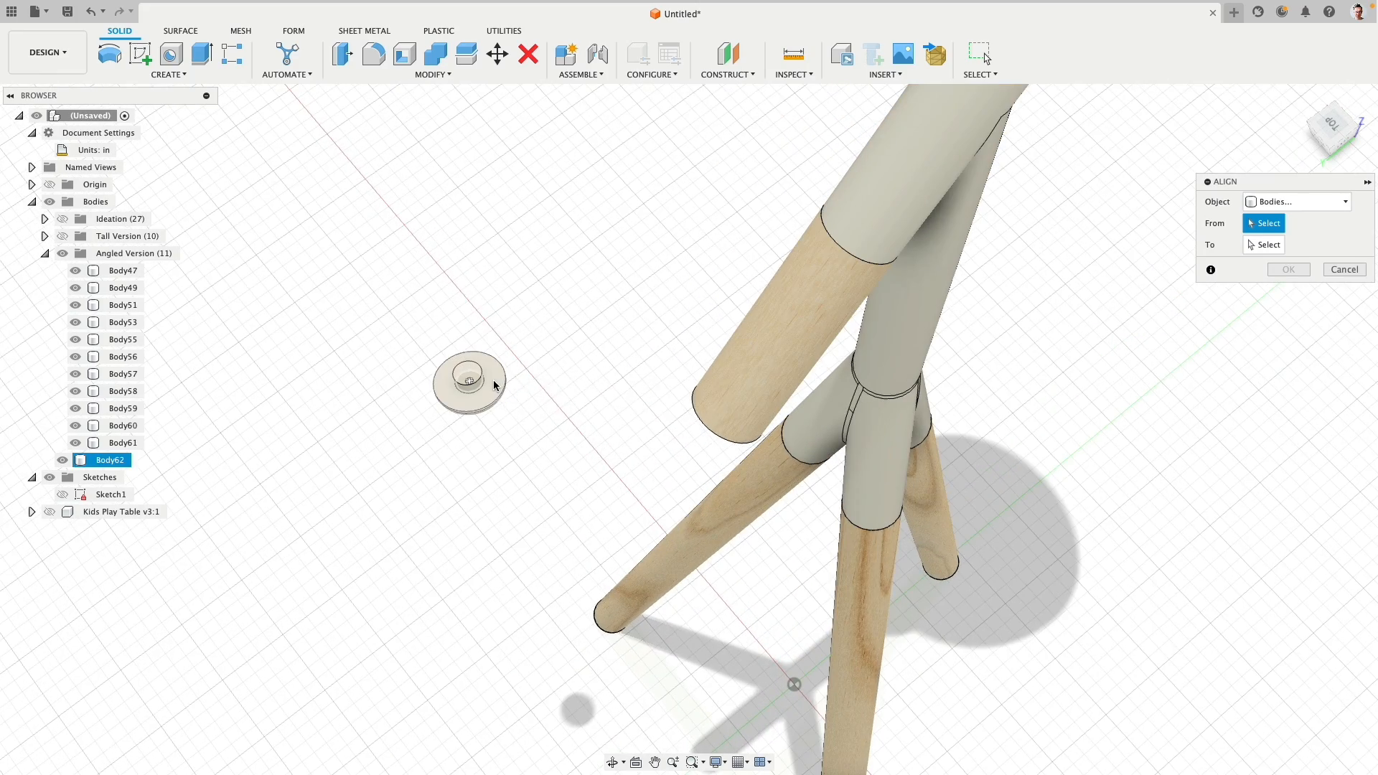
{"action": "left_click", "coordinate": [498, 381]}
{"action": "middle_click_drag", "start_coordinate": [545, 455], "coordinate": [560, 388], "text": "shift"}
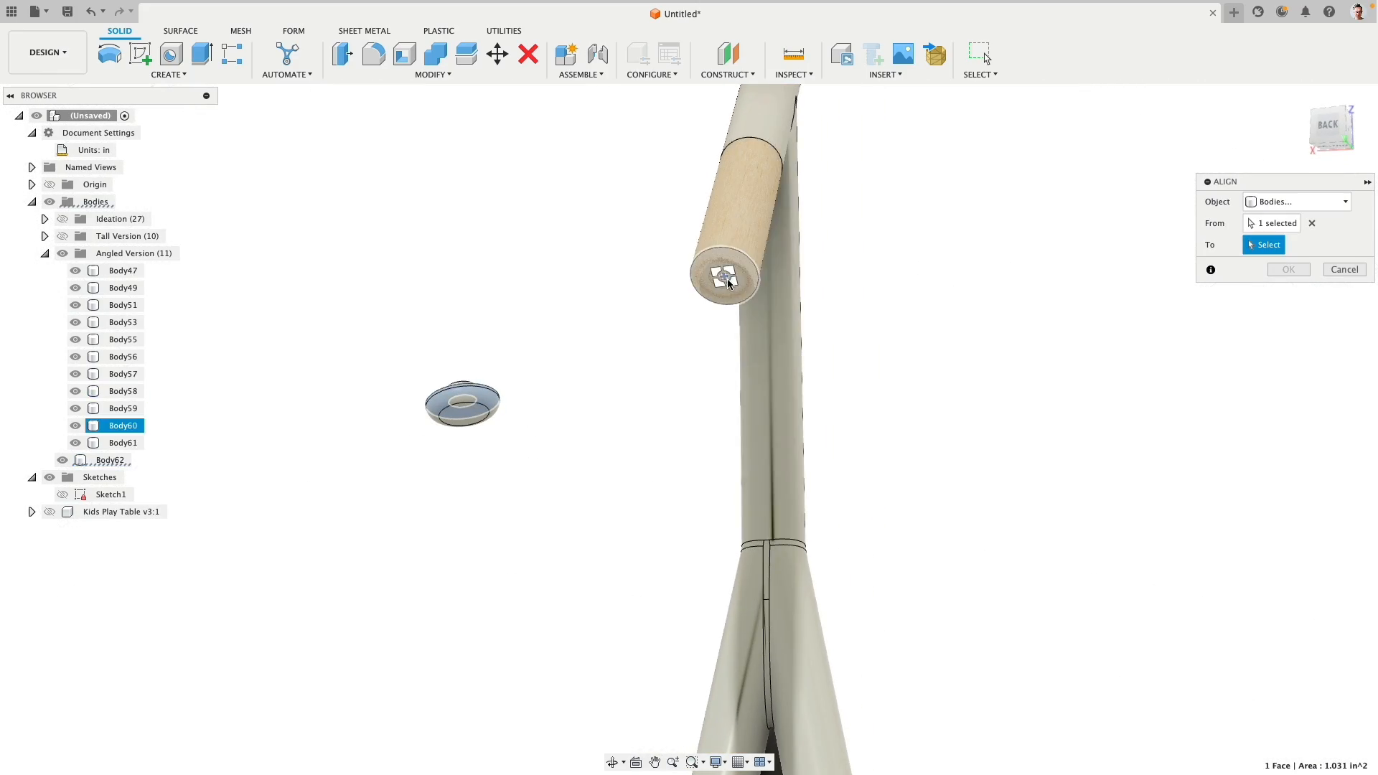
{"action": "left_click", "coordinate": [724, 277]}
{"action": "middle_click_drag", "start_coordinate": [990, 316], "coordinate": [935, 304], "text": "shift"}
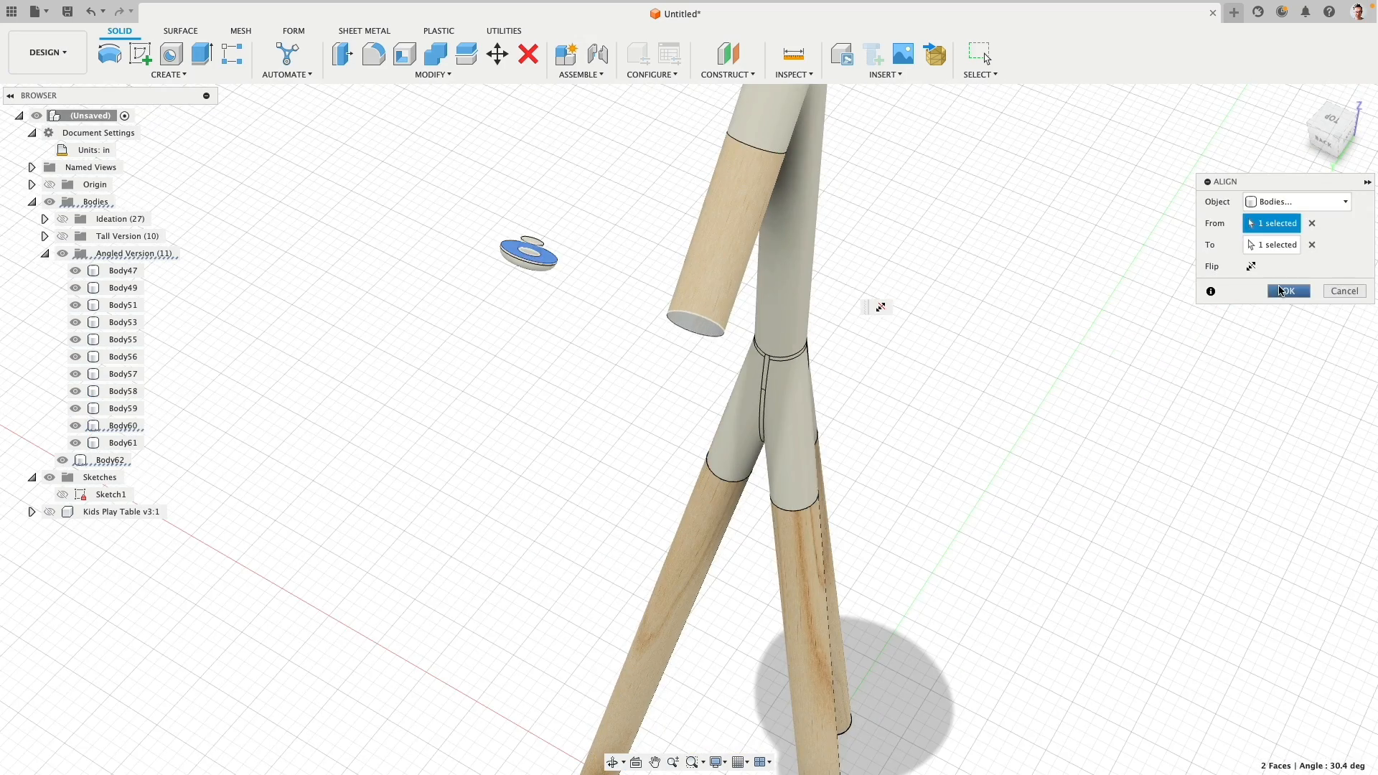
{"action": "key", "text": "Escape"}
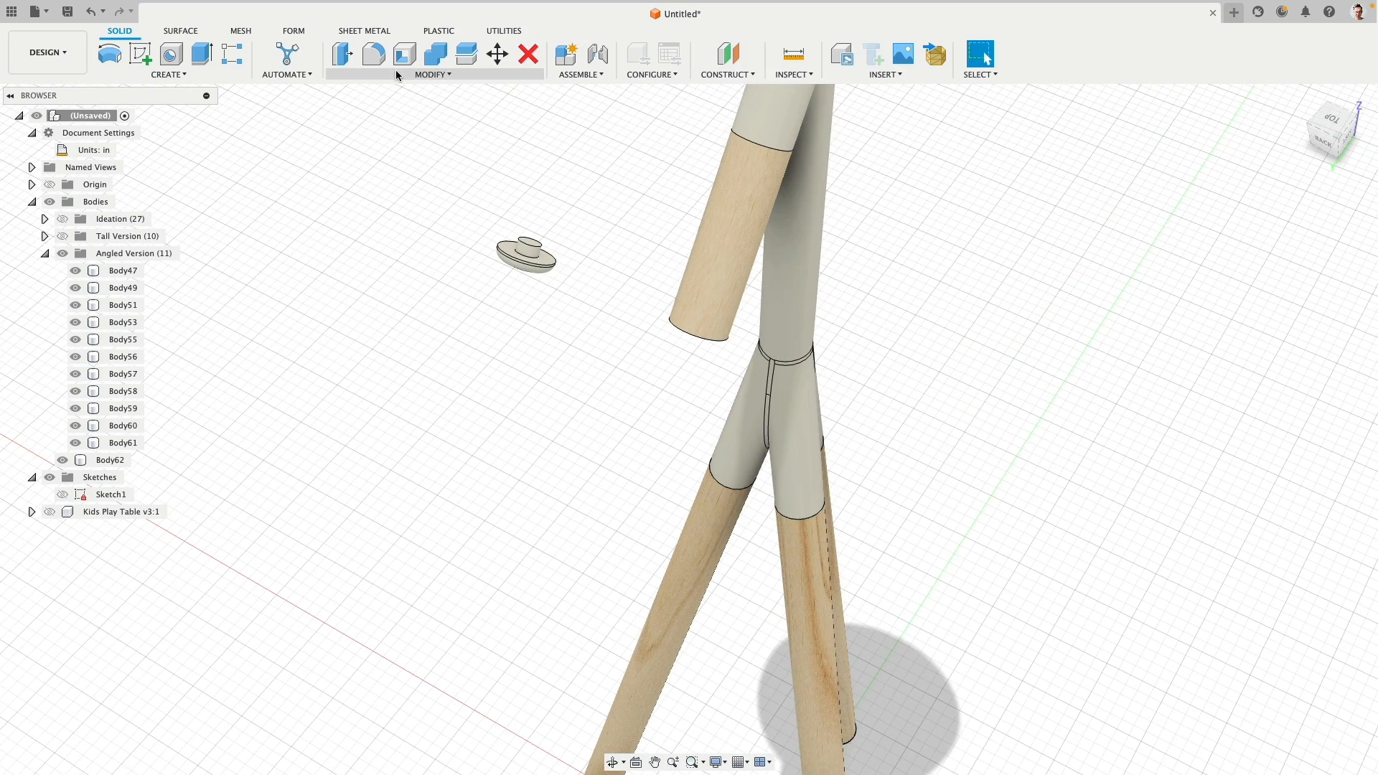
- Align the copied end cap's inner face to the end face of the angled arm's lower wooden segment
{"action": "left_click", "coordinate": [404, 75]}
{"action": "left_click", "coordinate": [355, 303]}
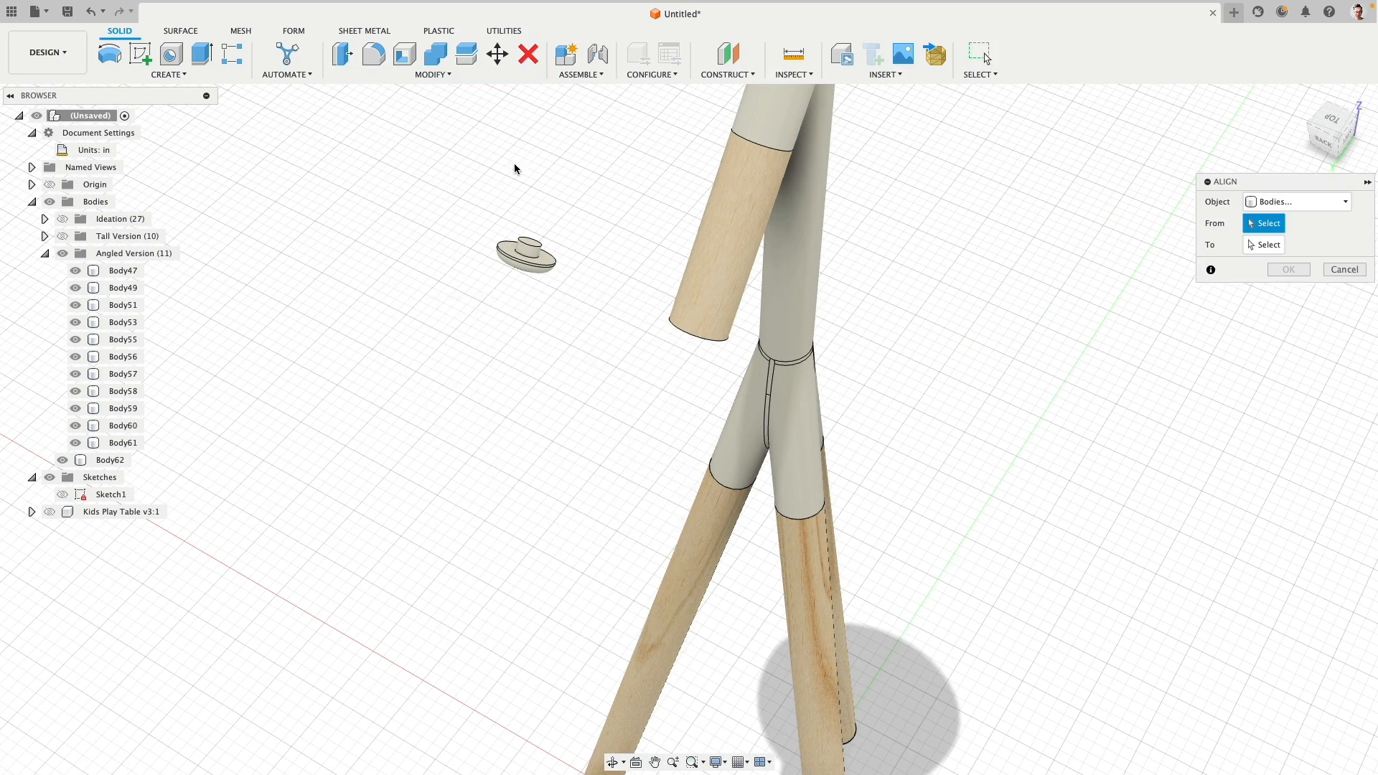
{"action": "scroll", "coordinate": [559, 258], "scroll_direction": "up", "scroll_amount": 3}
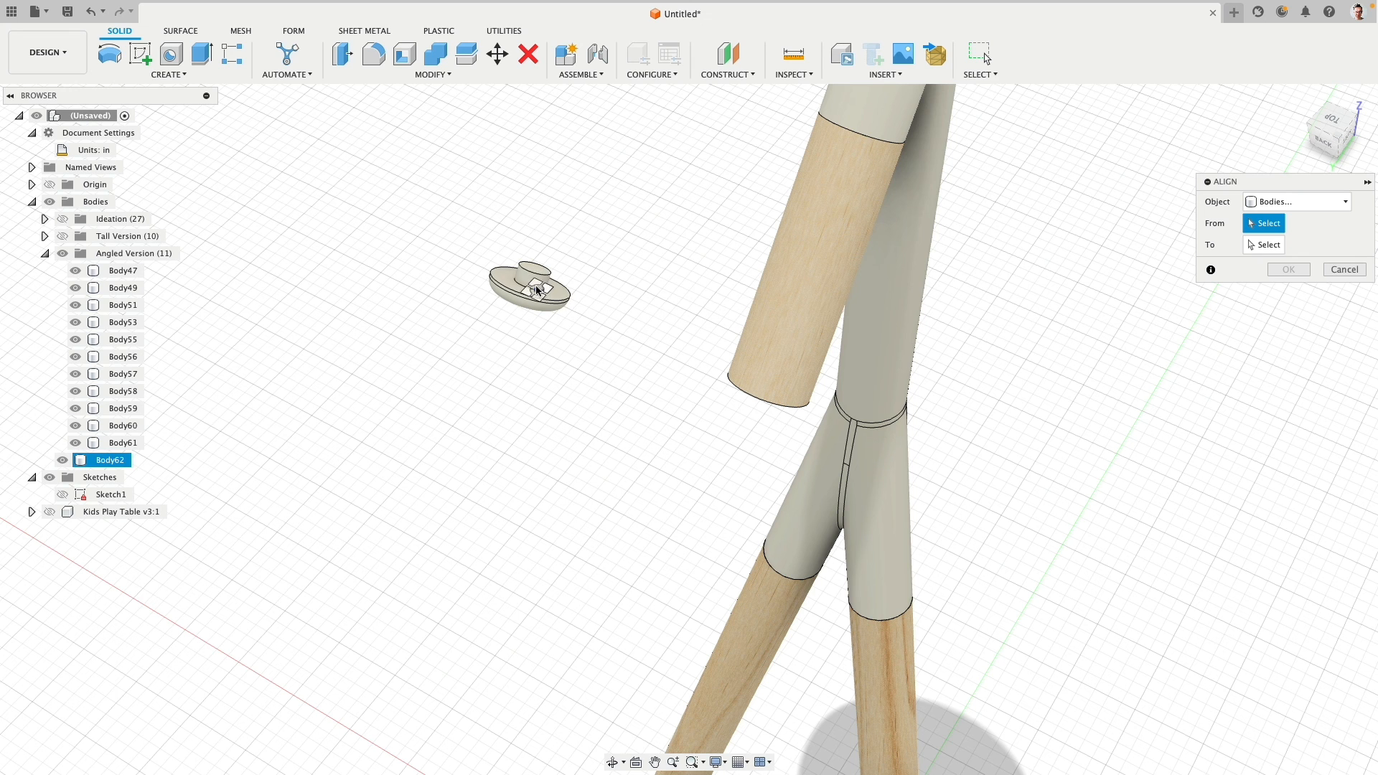
{"action": "left_click", "coordinate": [531, 287]}
{"action": "middle_click_drag", "start_coordinate": [605, 431], "coordinate": [785, 440], "text": "shift"}
{"action": "left_click", "coordinate": [763, 429]}
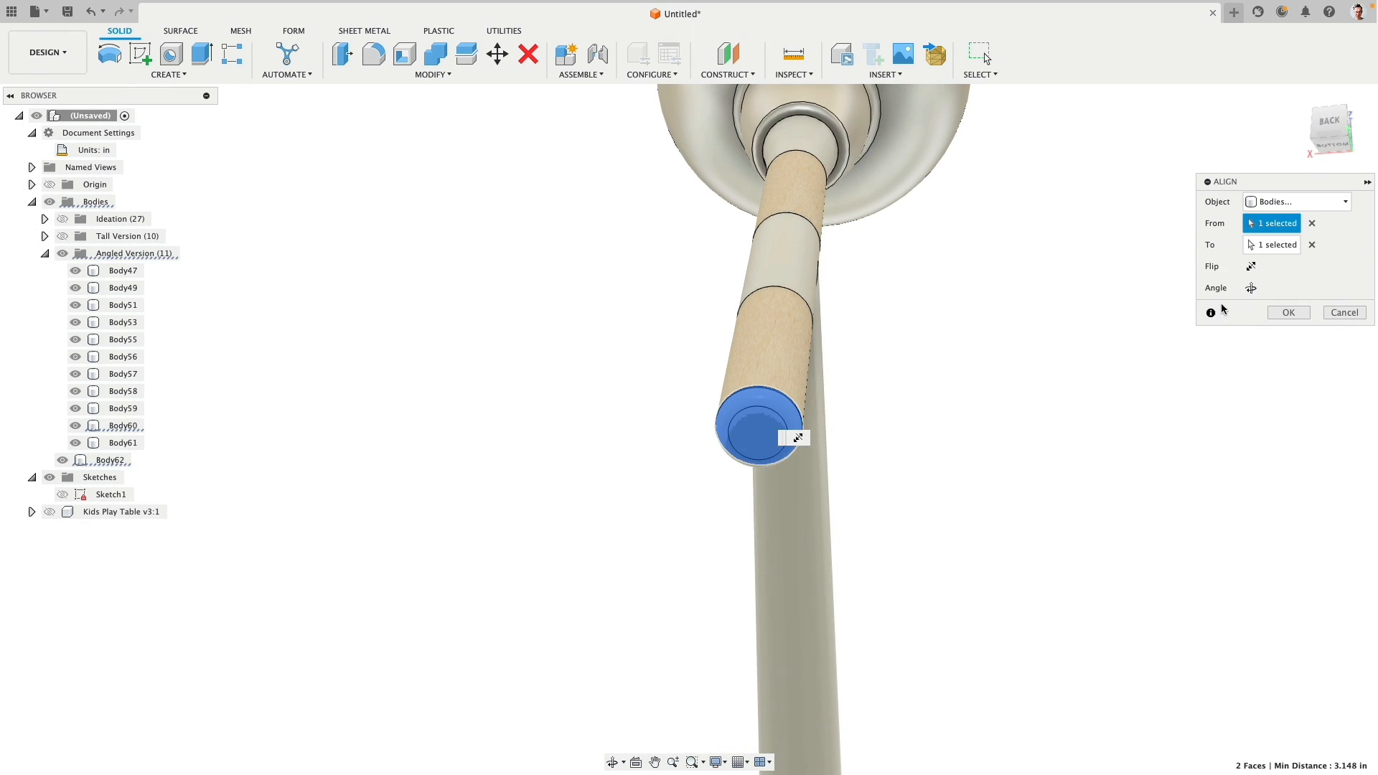
{"action": "left_click", "coordinate": [1288, 313]}
- Cut the copied end cap out of the arm's lower wooden segment with Combine, keeping the cap as a tool body
{"action": "middle_click_drag", "start_coordinate": [732, 338], "coordinate": [604, 334], "text": "shift"}
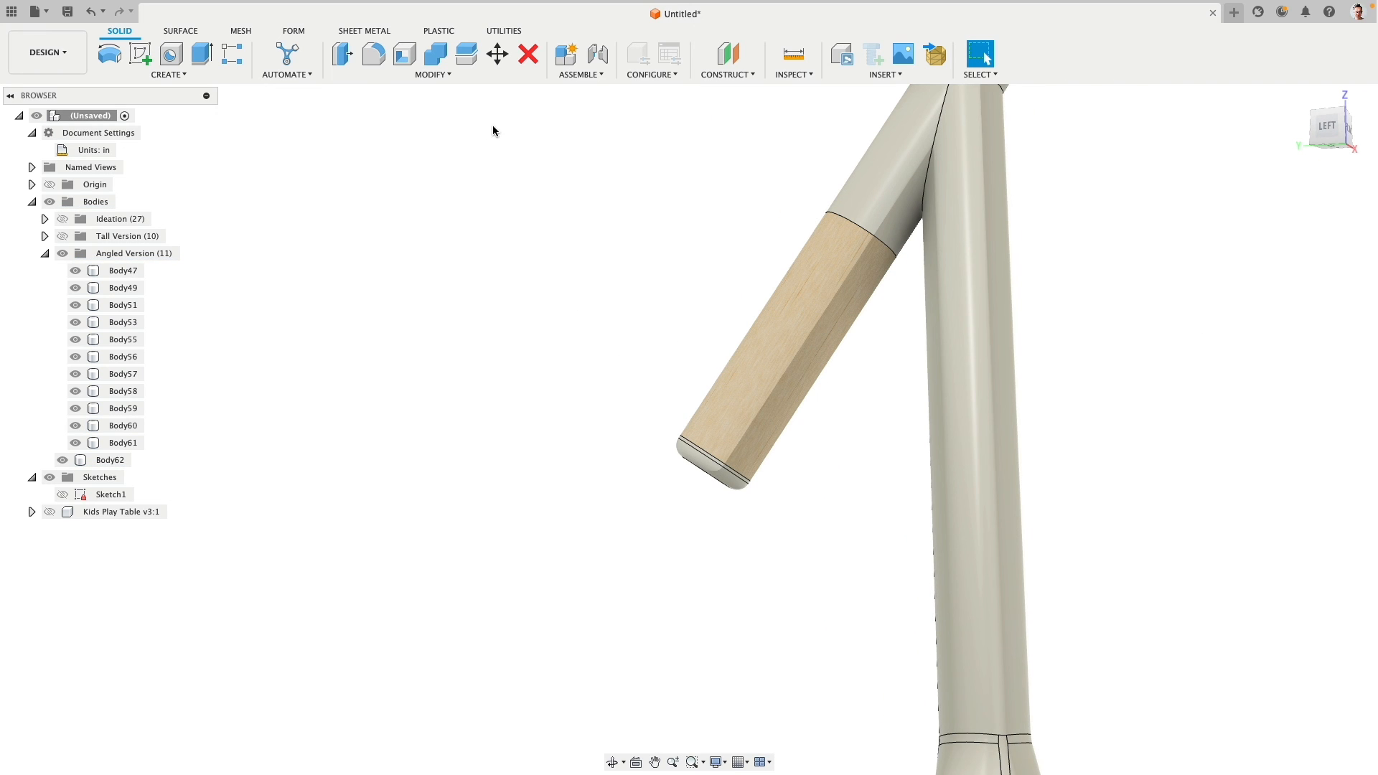
{"action": "left_click", "coordinate": [435, 53]}
{"action": "left_click", "coordinate": [728, 378]}
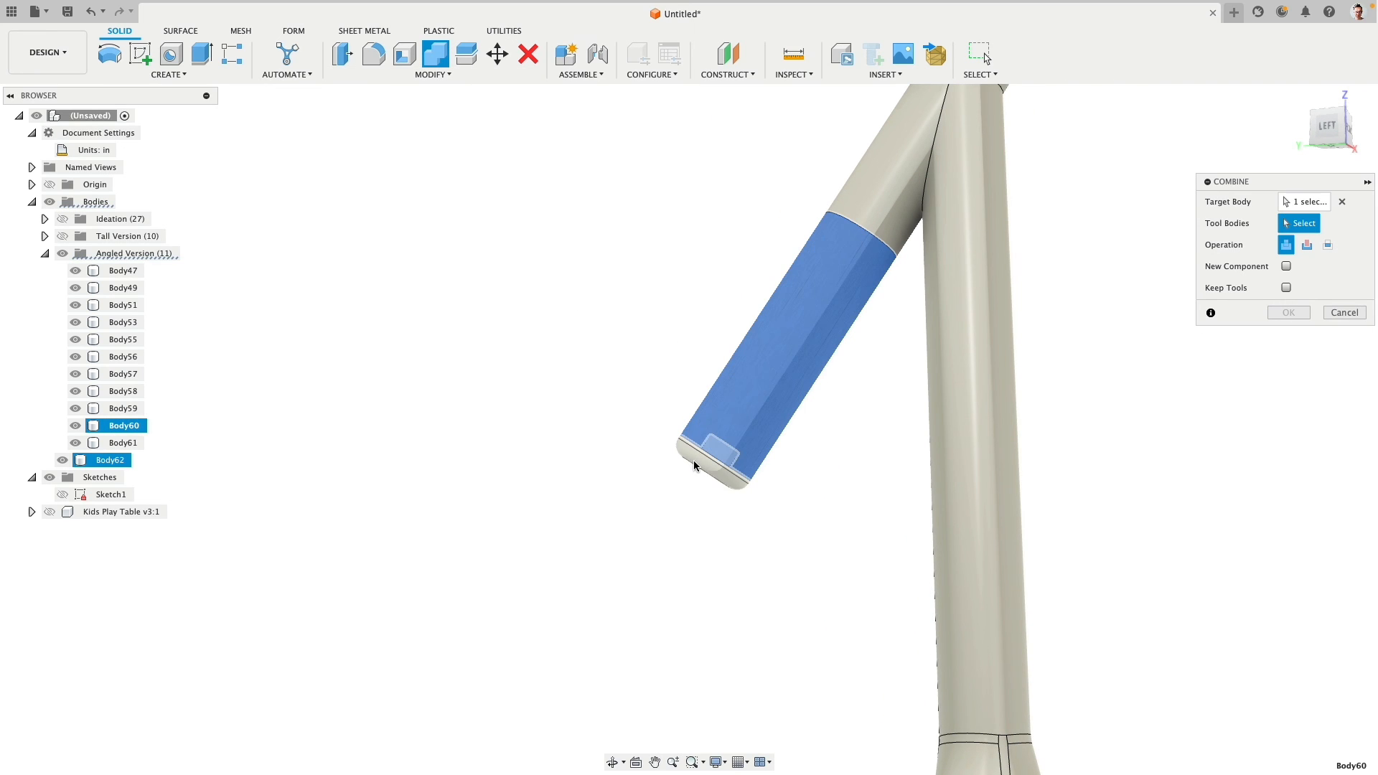
{"action": "left_click", "coordinate": [694, 465]}
{"action": "left_click", "coordinate": [1307, 245]}
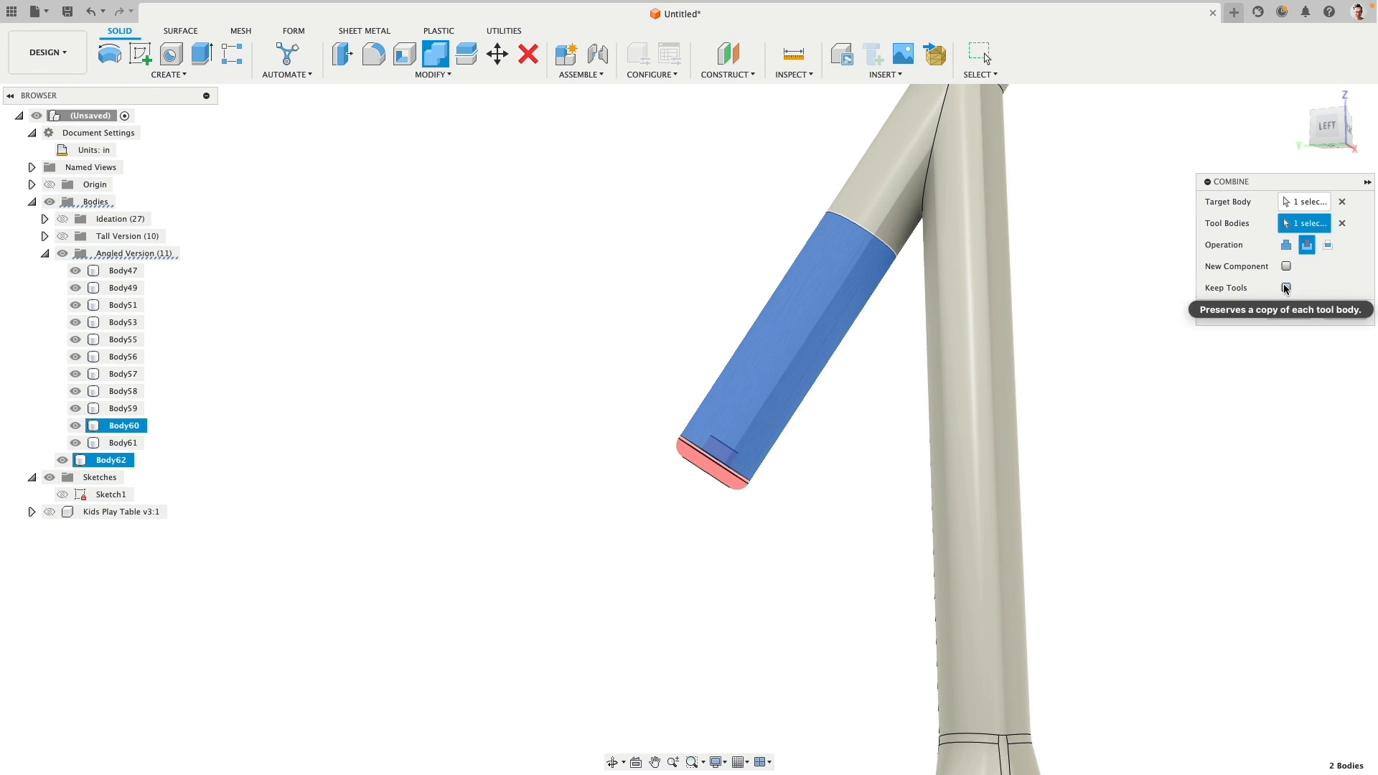
{"action": "left_click", "coordinate": [1286, 287]}
{"action": "left_click", "coordinate": [1292, 315]}
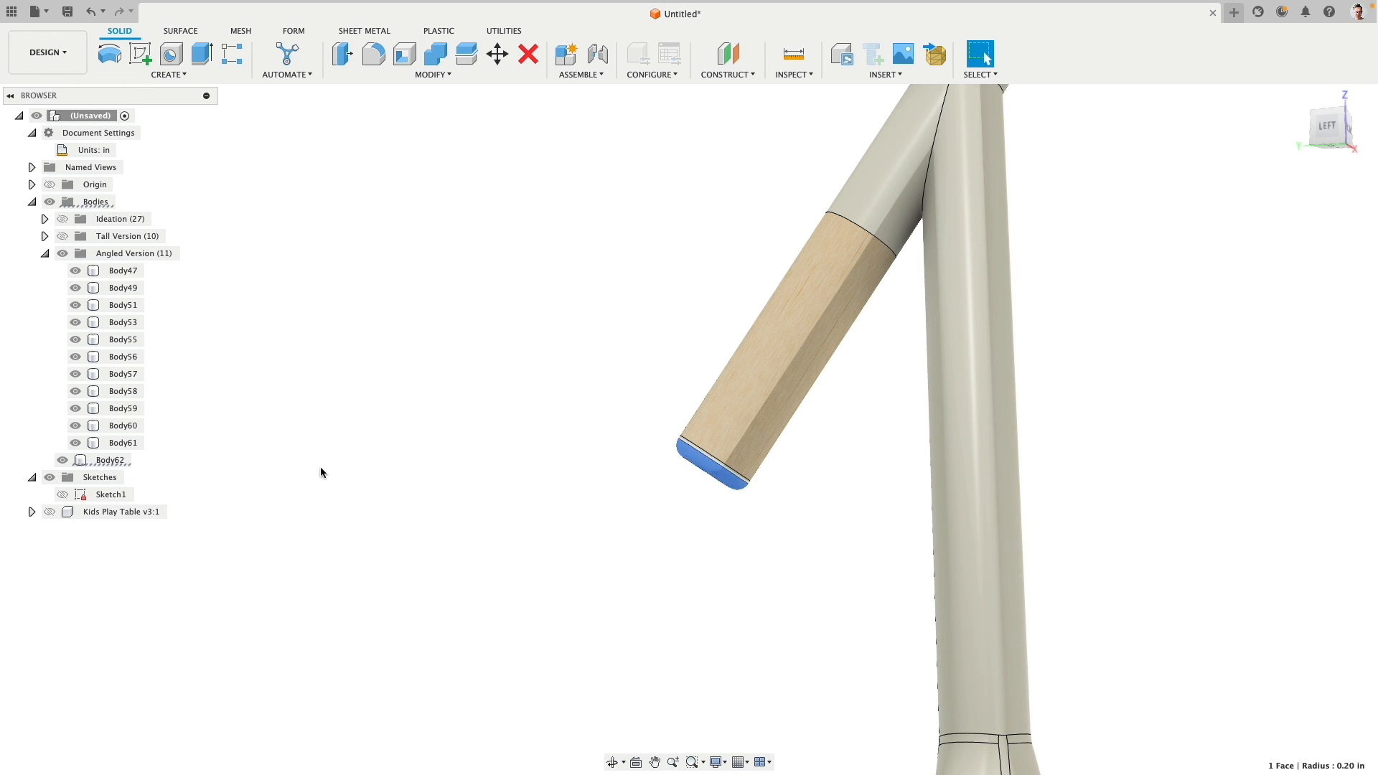
- Hide the arm's end cap to examine the recess, show it again, and review the whole angled lamp
{"action": "left_click", "coordinate": [63, 460]}
{"action": "middle_click_drag", "start_coordinate": [323, 486], "coordinate": [388, 501], "text": "shift"}
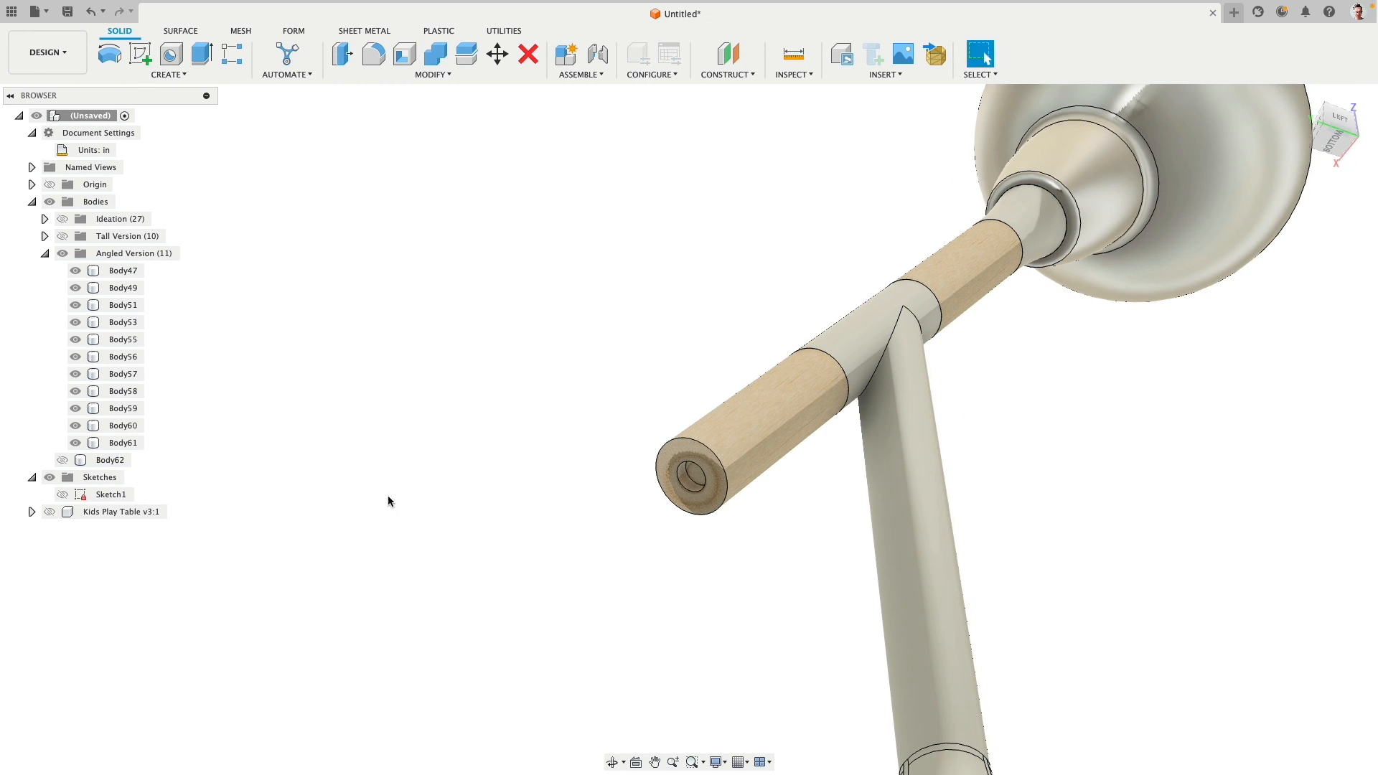
{"action": "left_click", "coordinate": [62, 460]}
{"action": "mouse_move", "coordinate": [463, 425]}
{"action": "middle_mouse_down", "text": "shift"}
{"action": "mouse_move", "coordinate": [487, 425]}
{"action": "mouse_move", "coordinate": [471, 507]}
{"action": "mouse_move", "coordinate": [486, 497]}
{"action": "mouse_move", "coordinate": [458, 422]}
{"action": "middle_mouse_up", "text": "shift"}
{"action": "scroll", "coordinate": [484, 425], "scroll_direction": "down", "scroll_amount": 5}
{"action": "scroll", "coordinate": [486, 497], "scroll_direction": "down", "scroll_amount": 5}
{"action": "key", "text": "Escape"}
{"action": "scroll", "coordinate": [420, 441], "scroll_direction": "down", "scroll_amount": 2}
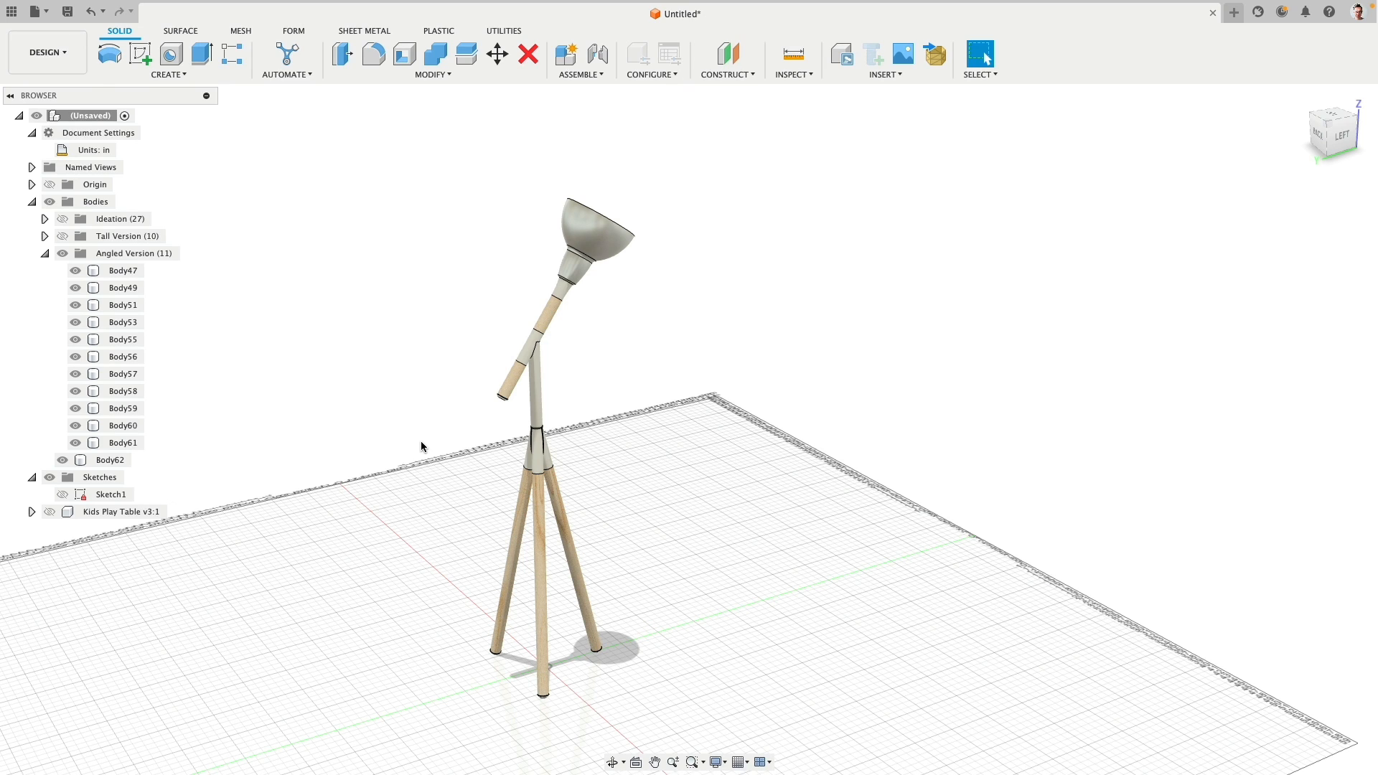
{"action": "mouse_move", "coordinate": [421, 446]}
{"action": "middle_mouse_down", "text": "shift"}
{"action": "mouse_move", "coordinate": [462, 430]}
{"action": "mouse_move", "coordinate": [569, 440]}
{"action": "mouse_move", "coordinate": [341, 421]}
{"action": "mouse_move", "coordinate": [566, 440]}
{"action": "mouse_move", "coordinate": [531, 428]}
{"action": "mouse_move", "coordinate": [282, 437]}
{"action": "mouse_move", "coordinate": [273, 477]}
{"action": "mouse_move", "coordinate": [372, 412]}
{"action": "middle_mouse_up", "text": "shift"}
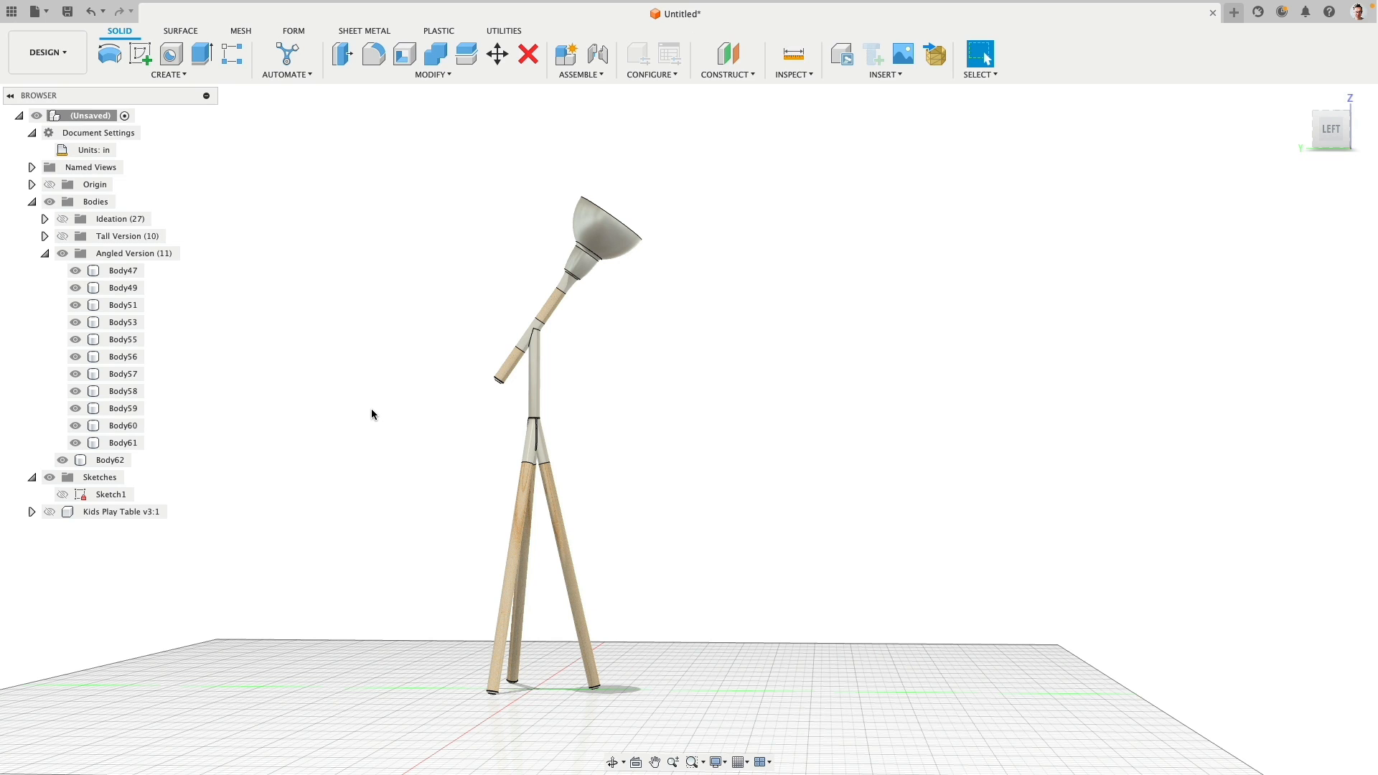
{"action": "left_click", "coordinate": [34, 11]}
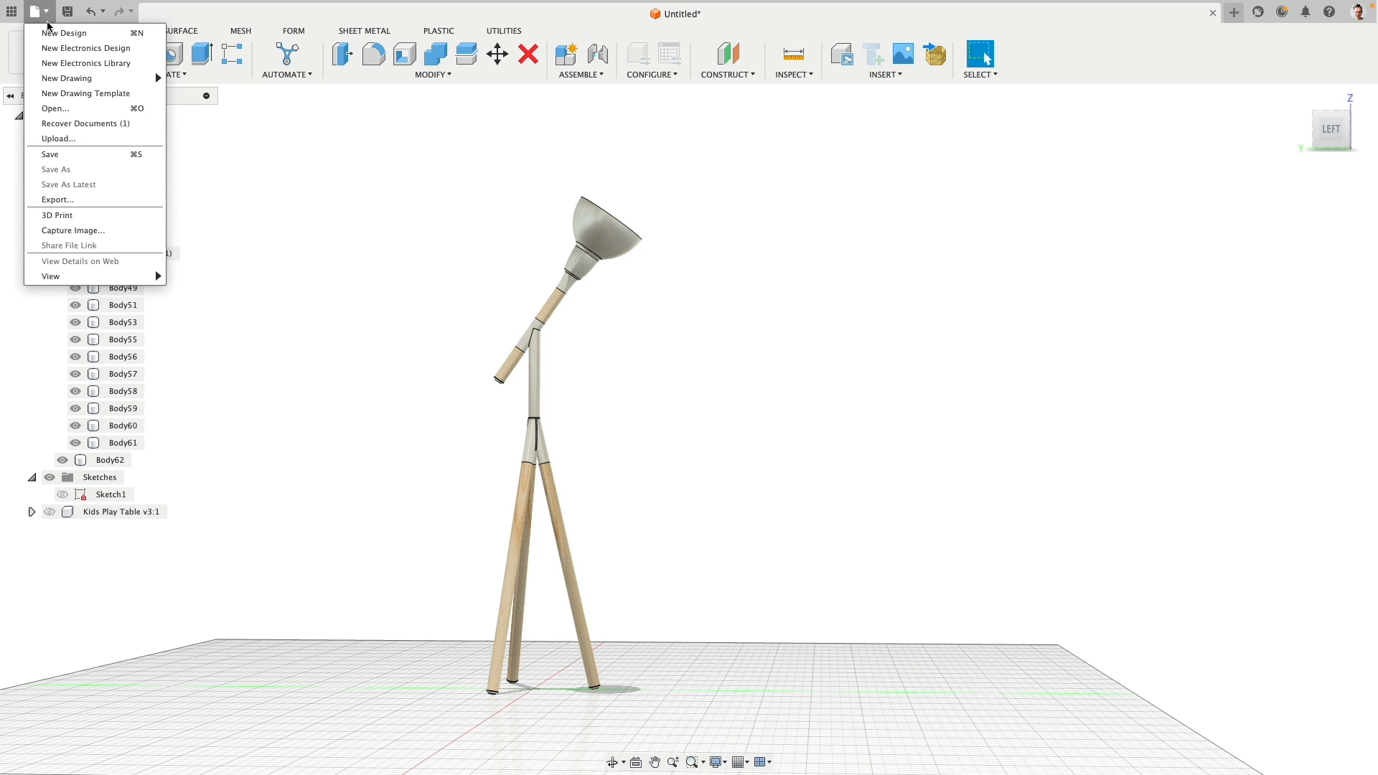
{"action": "left_click", "coordinate": [110, 231]}
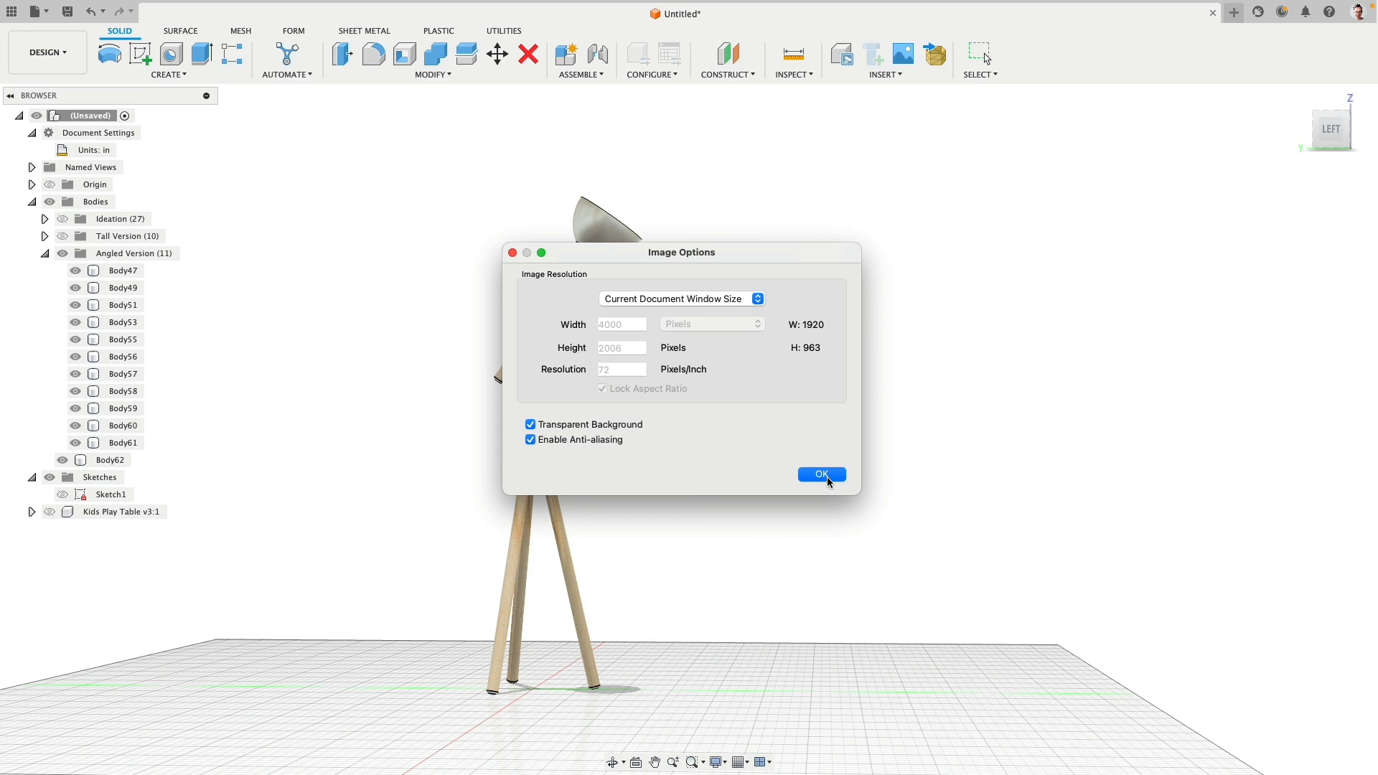
{"action": "left_click", "coordinate": [513, 252]}
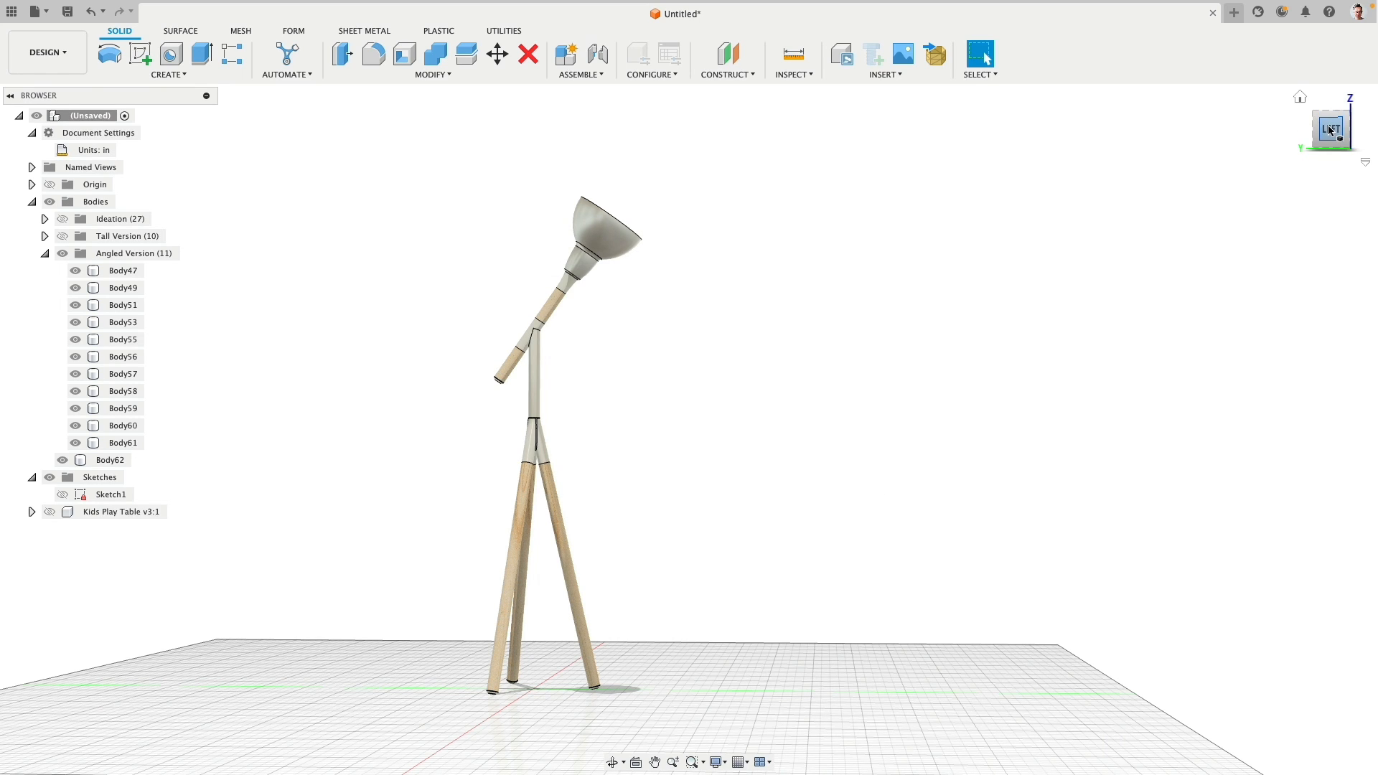
- Display the Ideation group instead of the Angled Version group, and move the copied end cap into the Angled Version group
{"action": "left_click", "coordinate": [1326, 130]}
{"action": "left_click", "coordinate": [63, 253]}
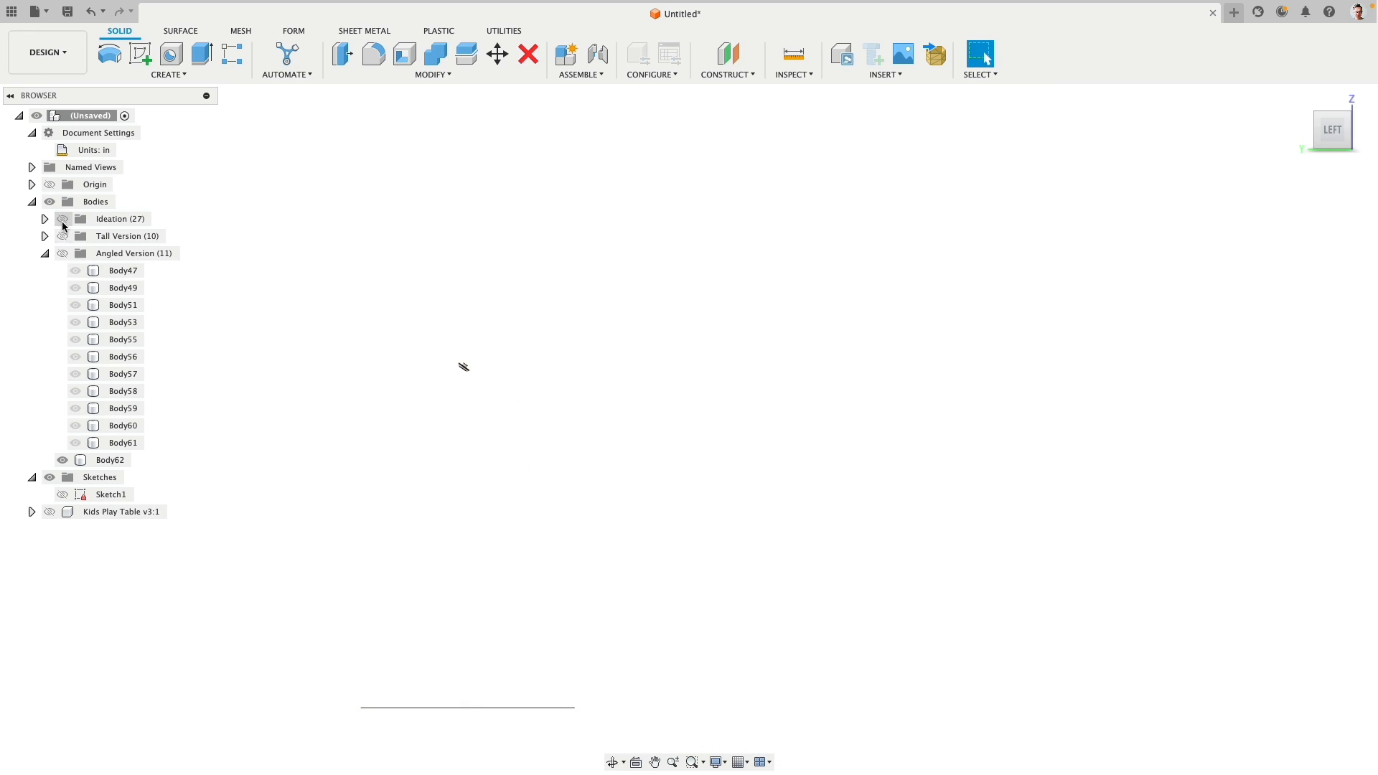
{"action": "left_click", "coordinate": [62, 219]}
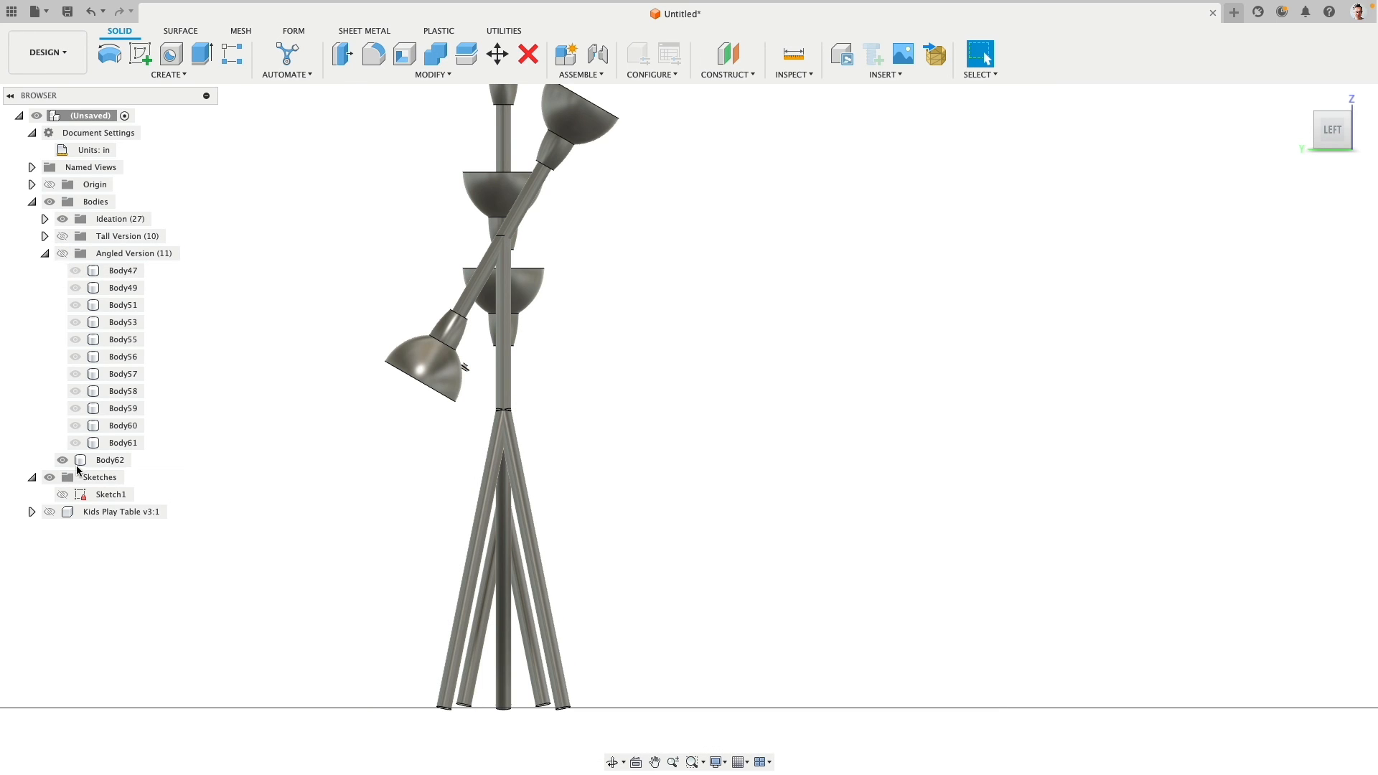
{"action": "left_click_drag", "start_coordinate": [78, 362], "coordinate": [104, 254]}
{"action": "left_click", "coordinate": [45, 254]}
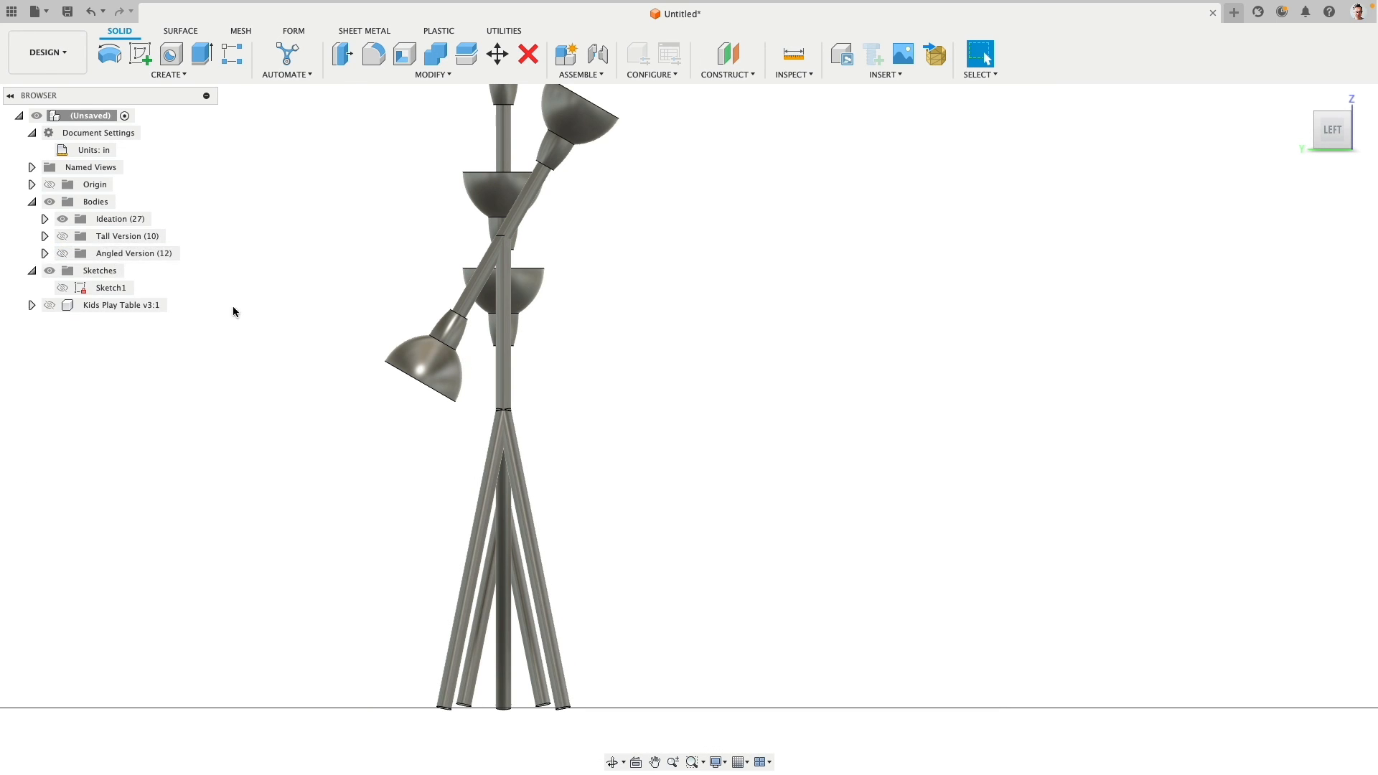
- Hide the Ideation group, briefly view the Tall Version, and show the Angled Version together with the Kids Play Table
{"action": "middle_click_drag", "start_coordinate": [582, 368], "coordinate": [218, 280], "text": "shift"}
{"action": "scroll", "coordinate": [560, 385], "scroll_direction": "down", "scroll_amount": 5}
{"action": "left_click", "coordinate": [62, 219]}
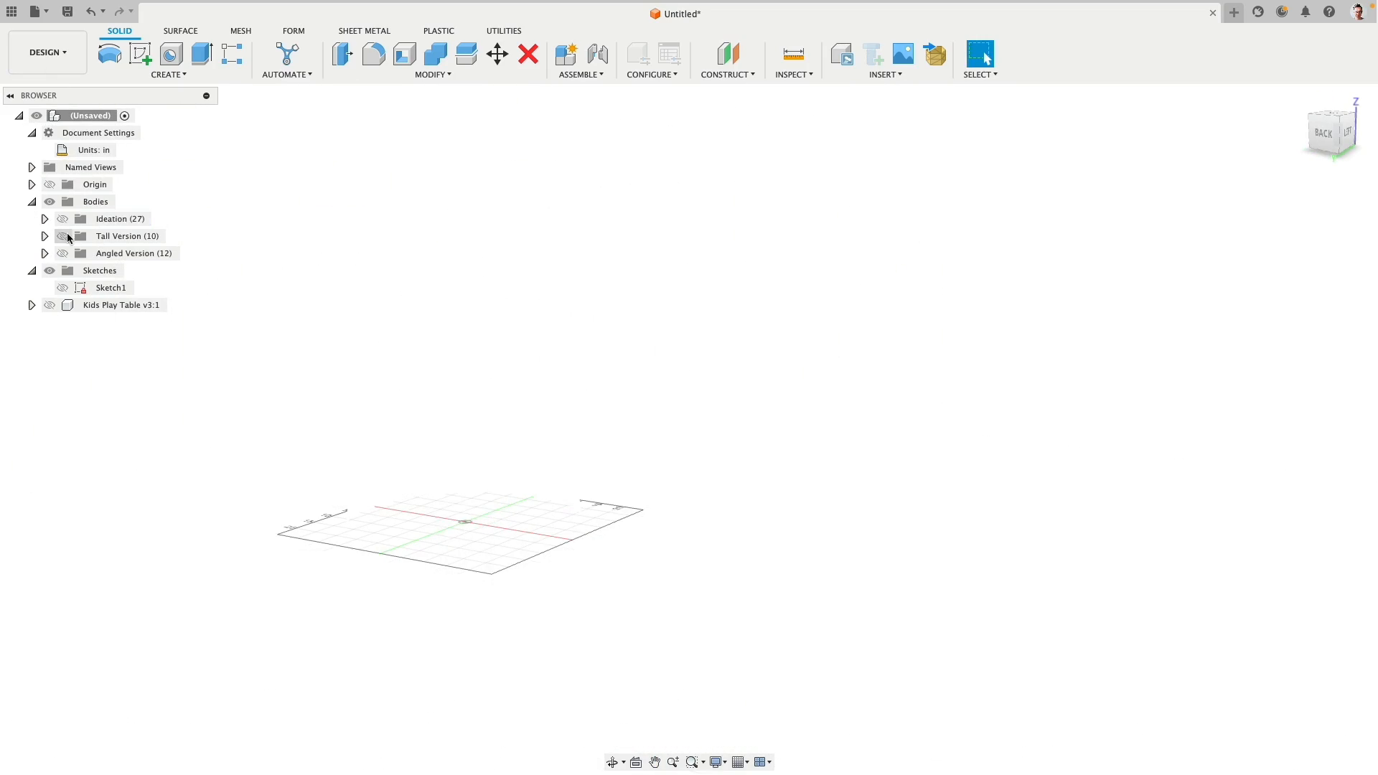
{"action": "left_click", "coordinate": [62, 236]}
{"action": "left_click", "coordinate": [63, 236]}
{"action": "left_click", "coordinate": [63, 254]}
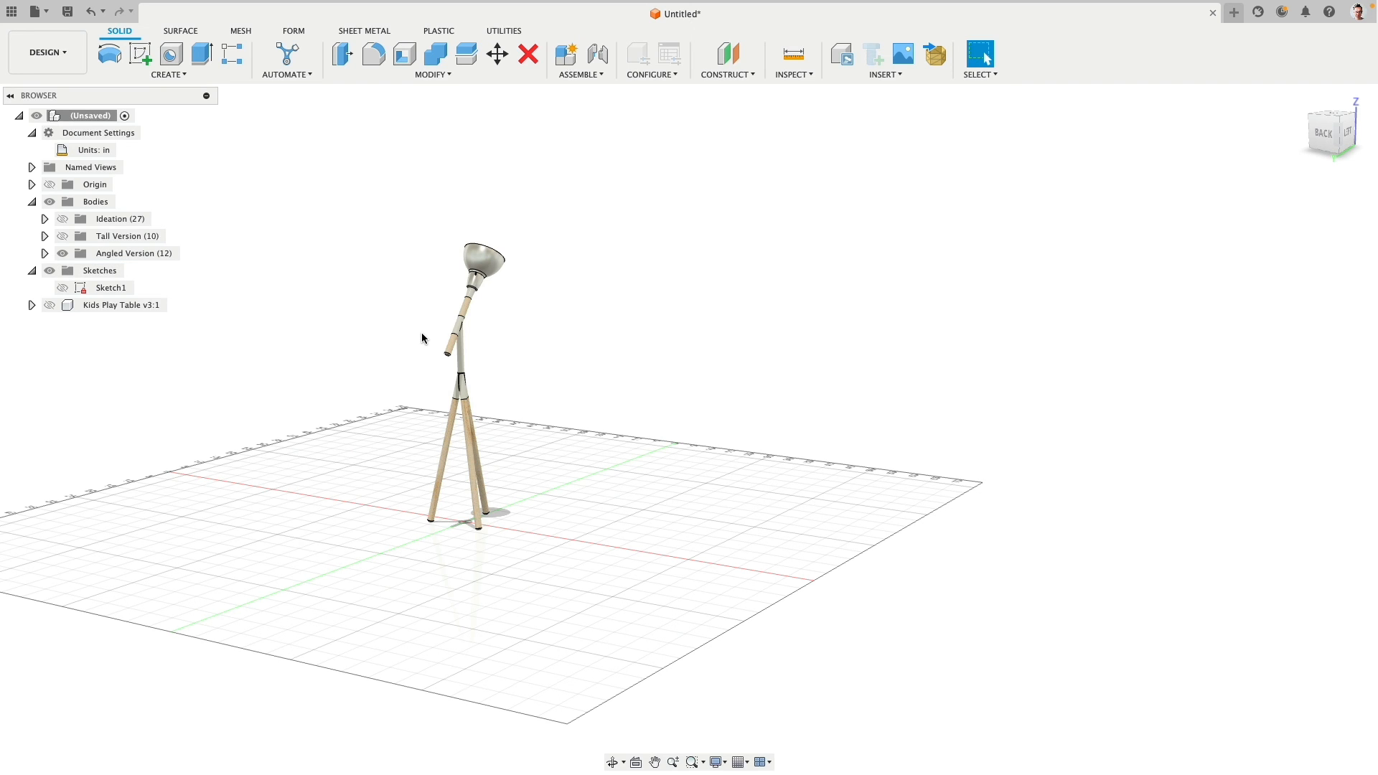
{"action": "left_click", "coordinate": [50, 305]}
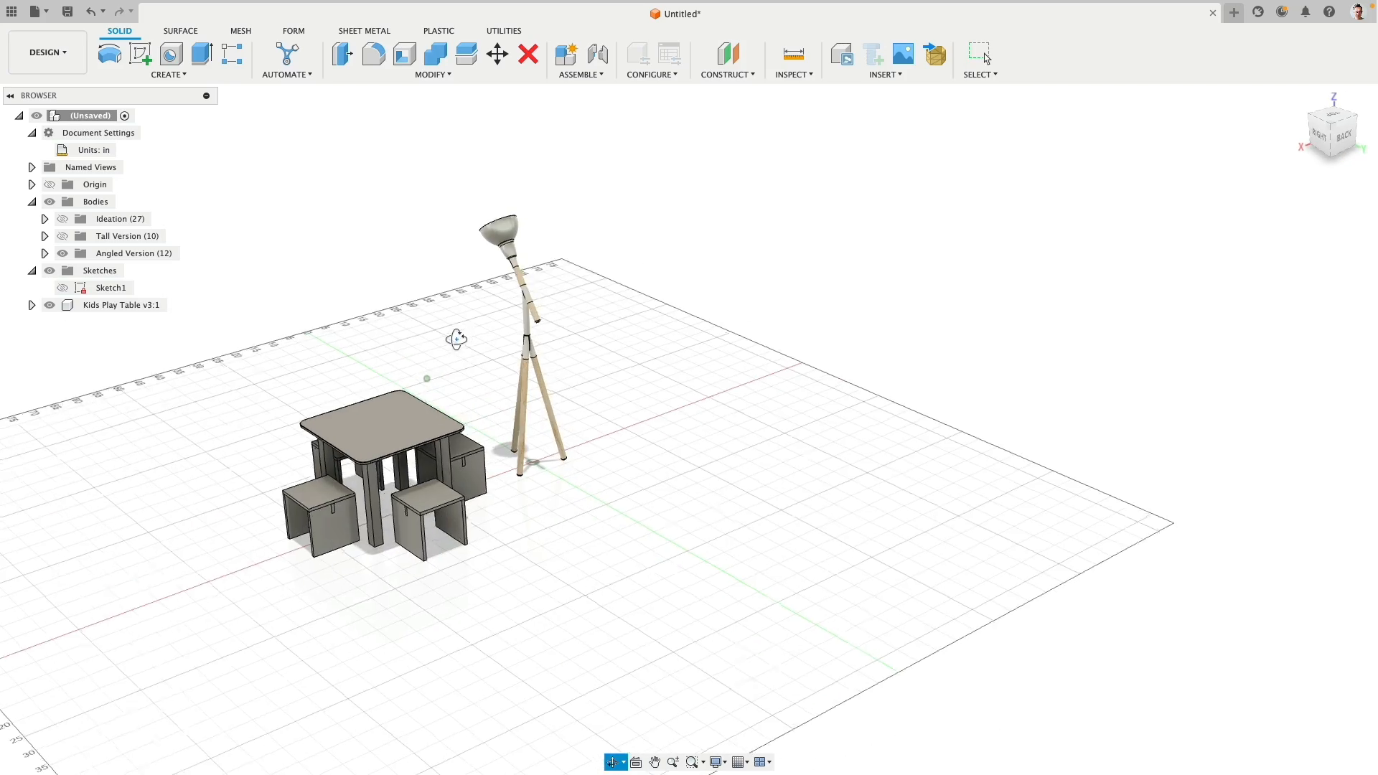